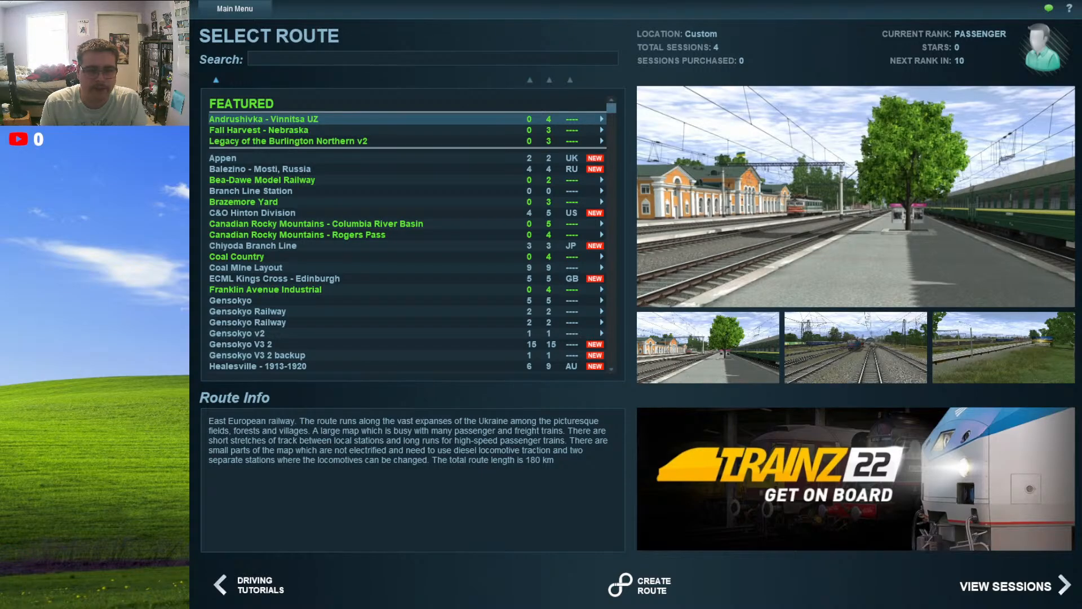
- Select the Gensokyo route in the route list and open it for editing
scroll(393, 263, "down", 3)
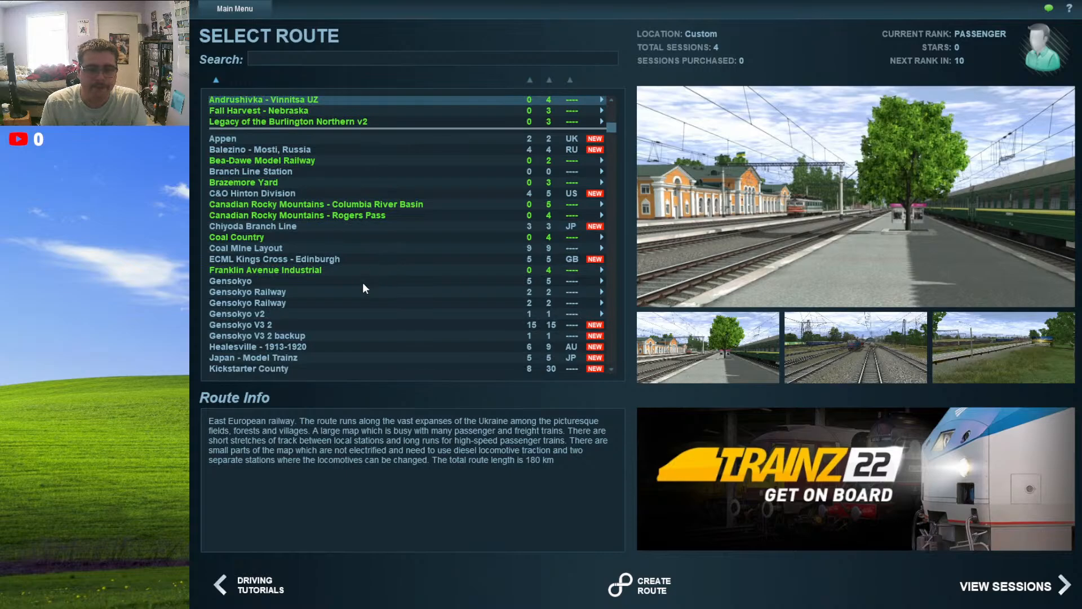
left_click(299, 265)
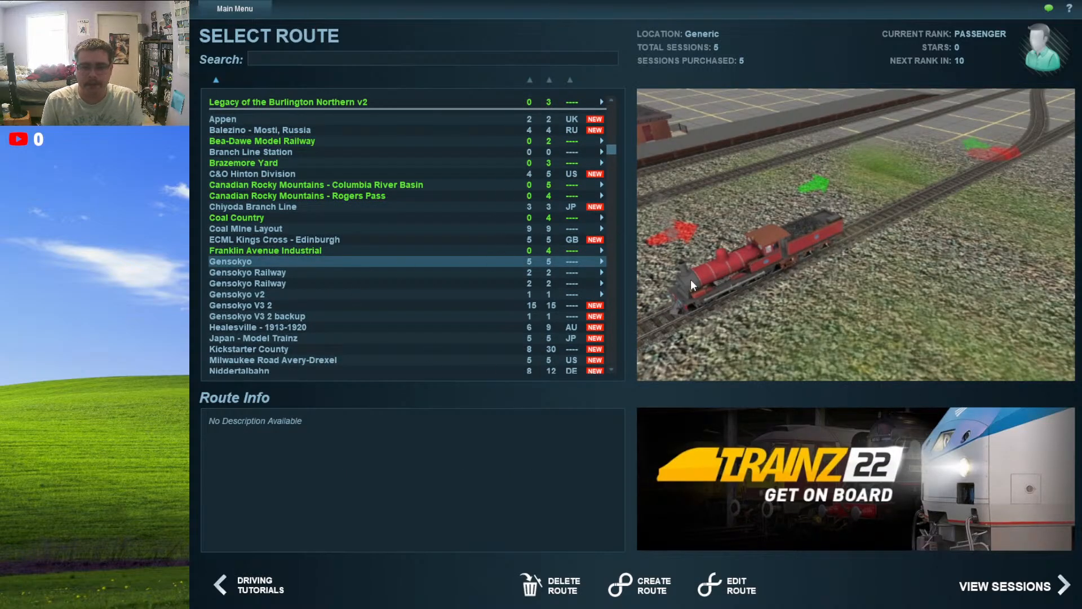
left_click(719, 574)
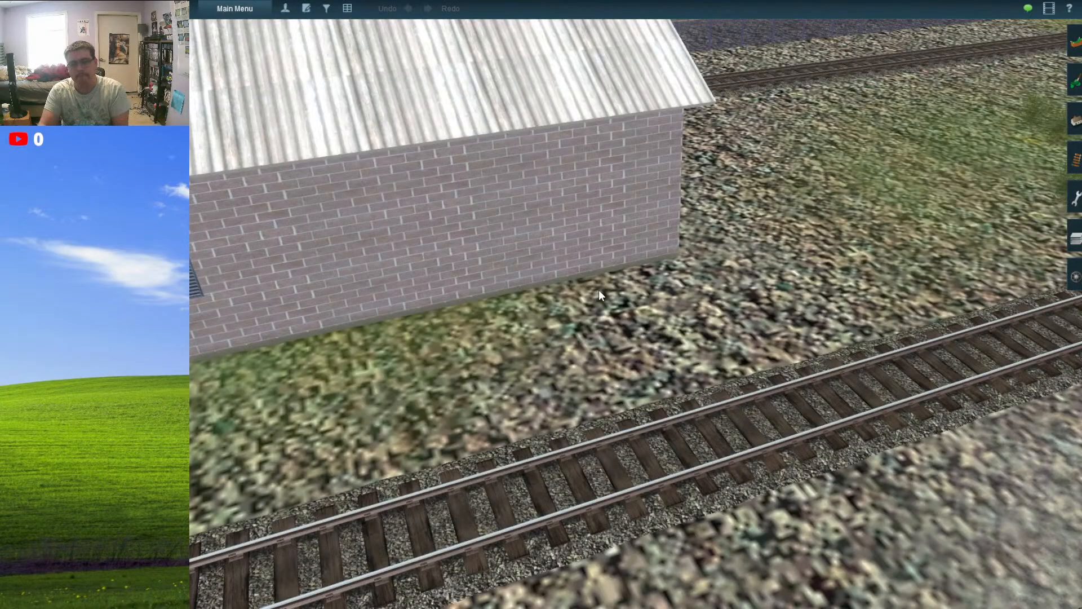
- Examine the main station and its adjoining rail yard, including the loop line on the map and the junction layout
right_click_drag(834, 230, 584, 191)
scroll(761, 225, "down", 8)
scroll(642, 312, "down", 5)
key("Left")
key("m")
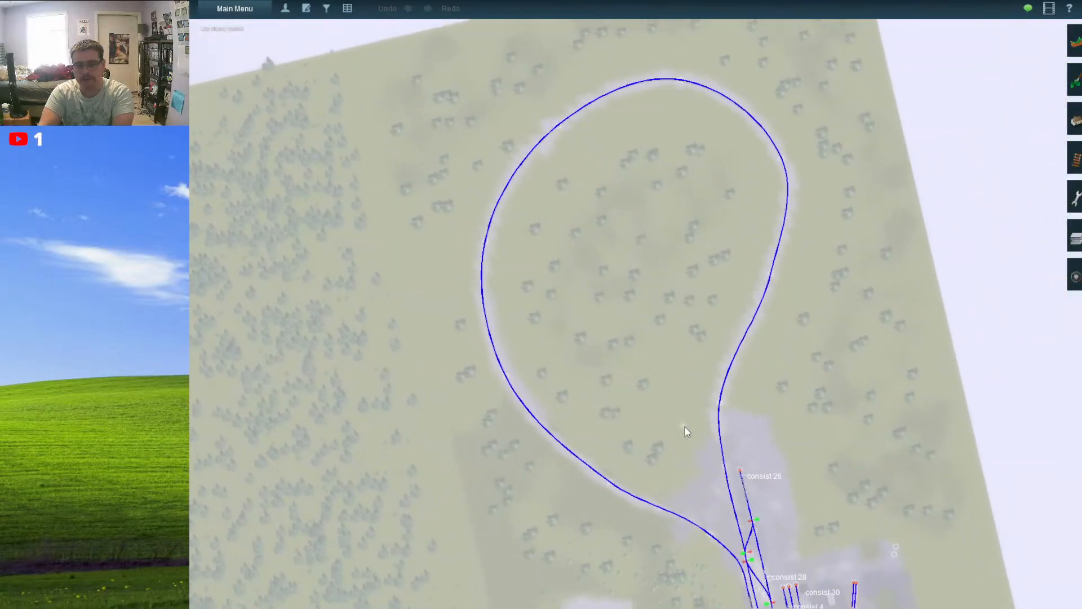
scroll(684, 425, "up", 3)
key("m")
scroll(684, 309, "up", 6)
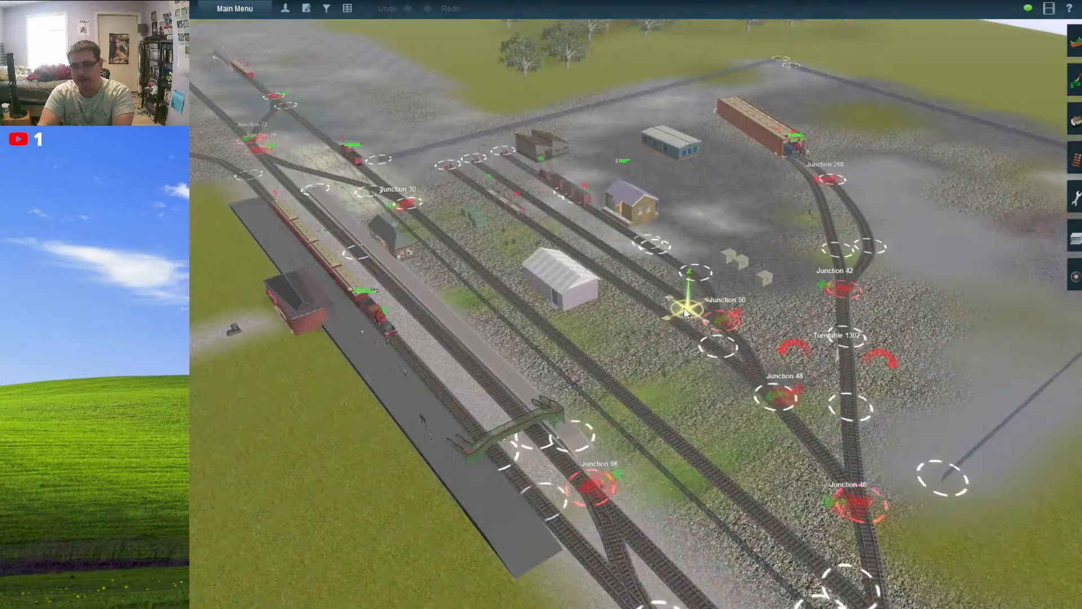
right_click_drag(685, 307, 634, 294)
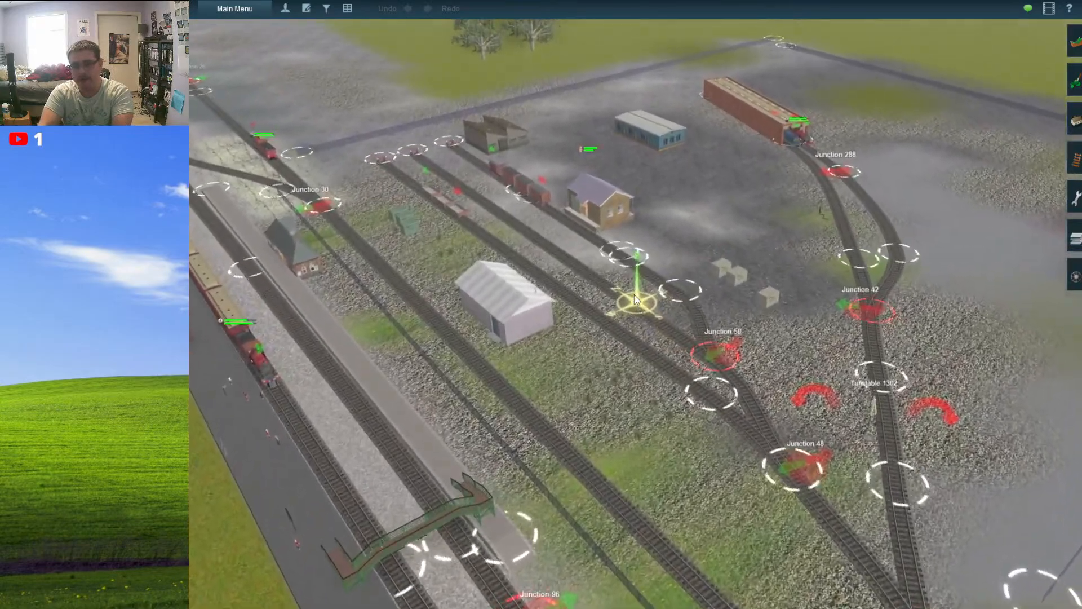
key("Down")
key("Right")
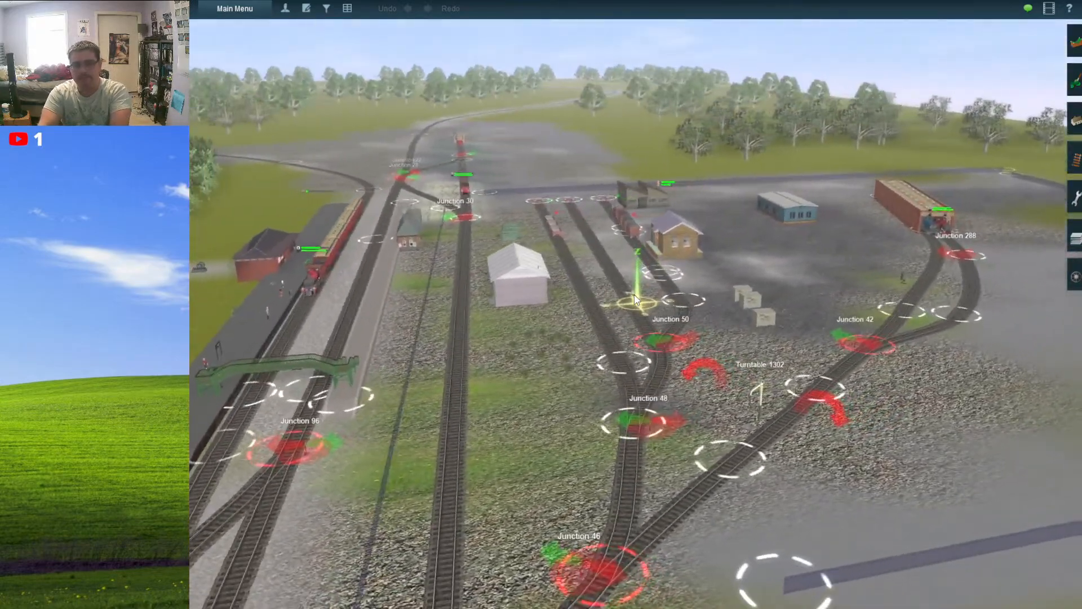
key("Left")
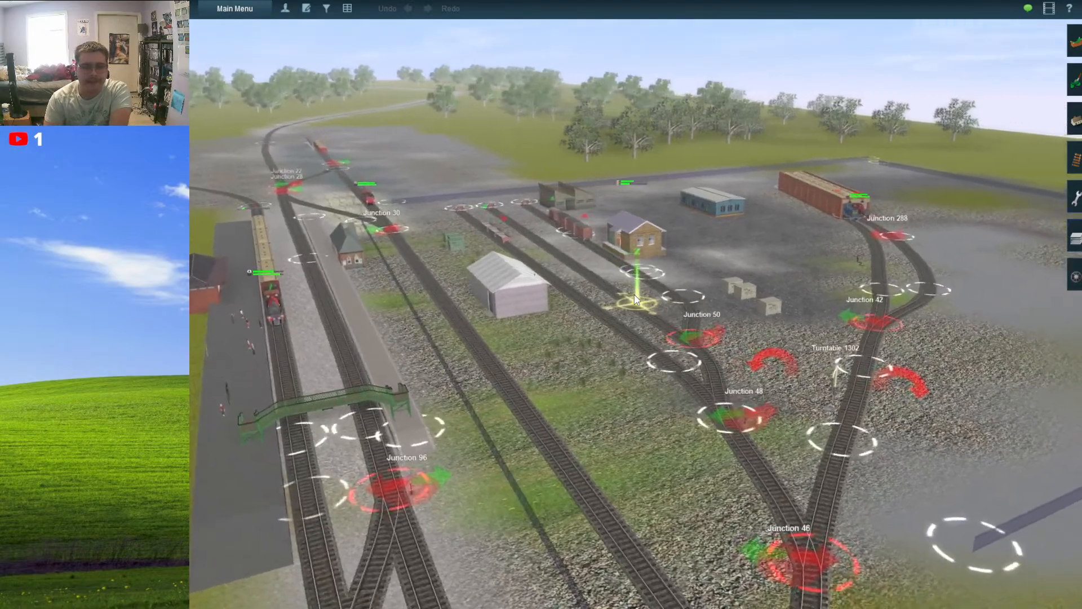
key("Up")
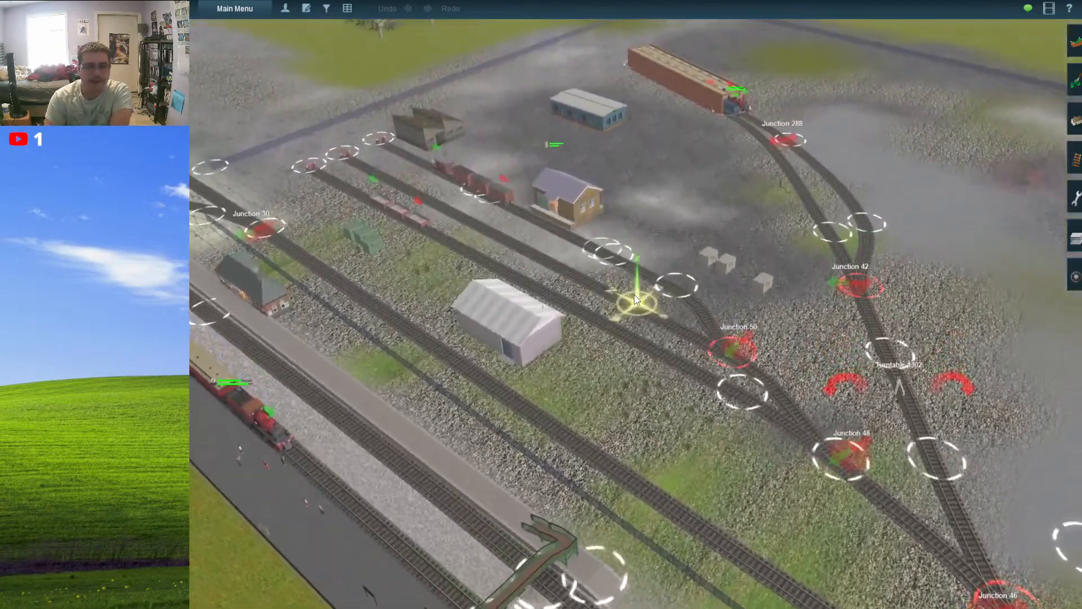
scroll(634, 299, "down", 10)
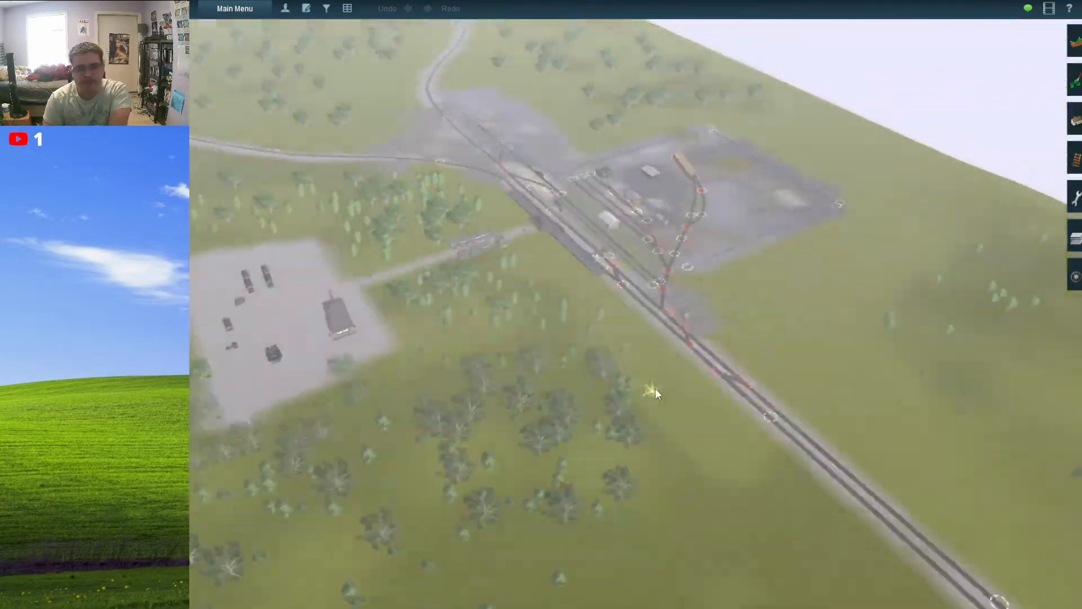
- Locate the logging yard through the route map and examine its buildings, log piles and parked flat wagons up close
scroll(646, 407, "down", 6)
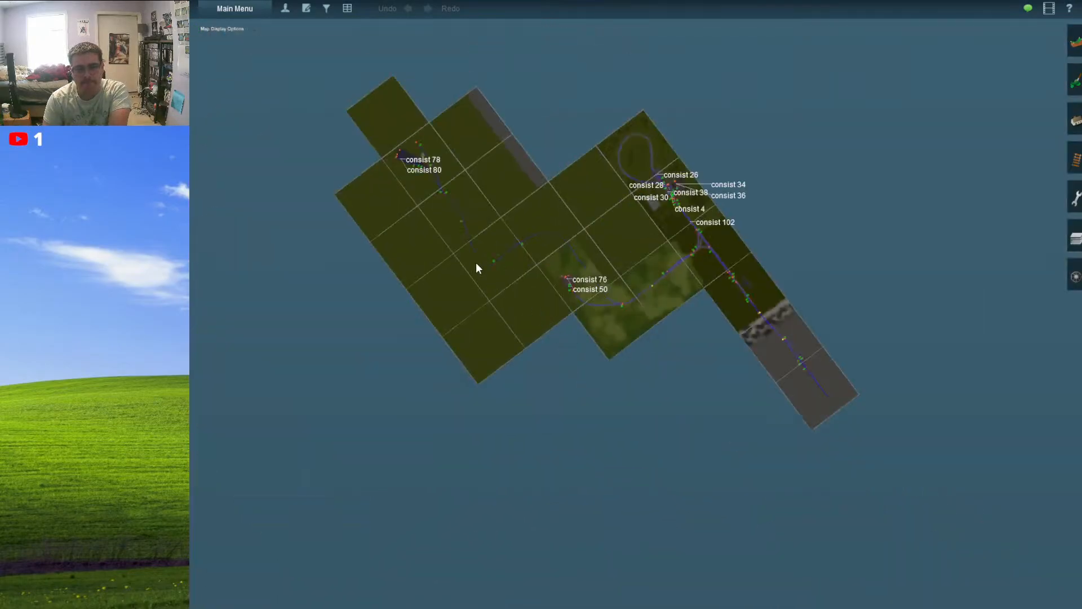
scroll(586, 290, "up", 15)
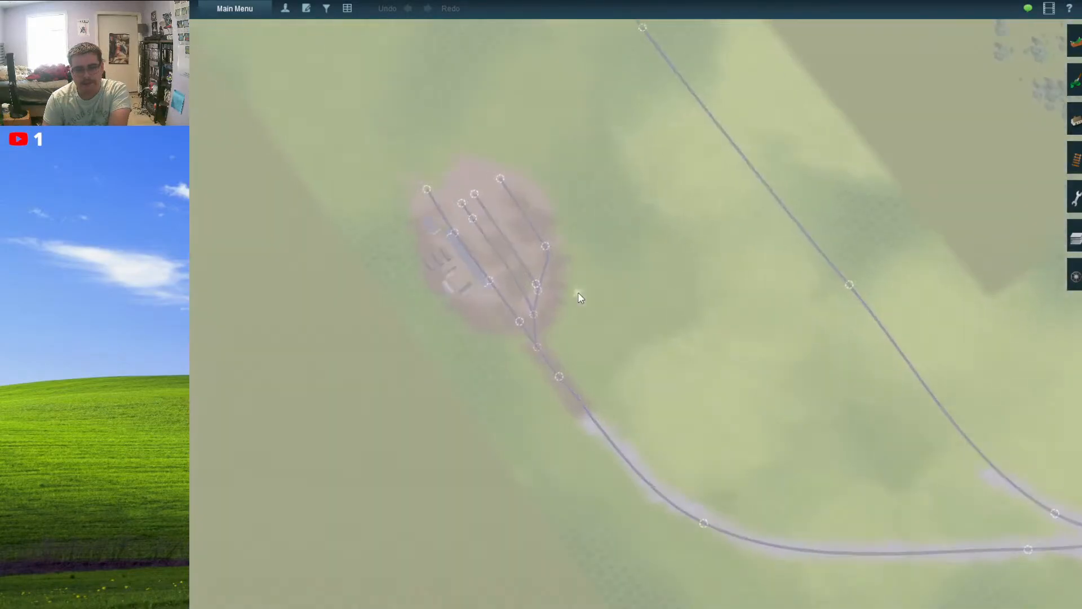
scroll(588, 306, "up", 10)
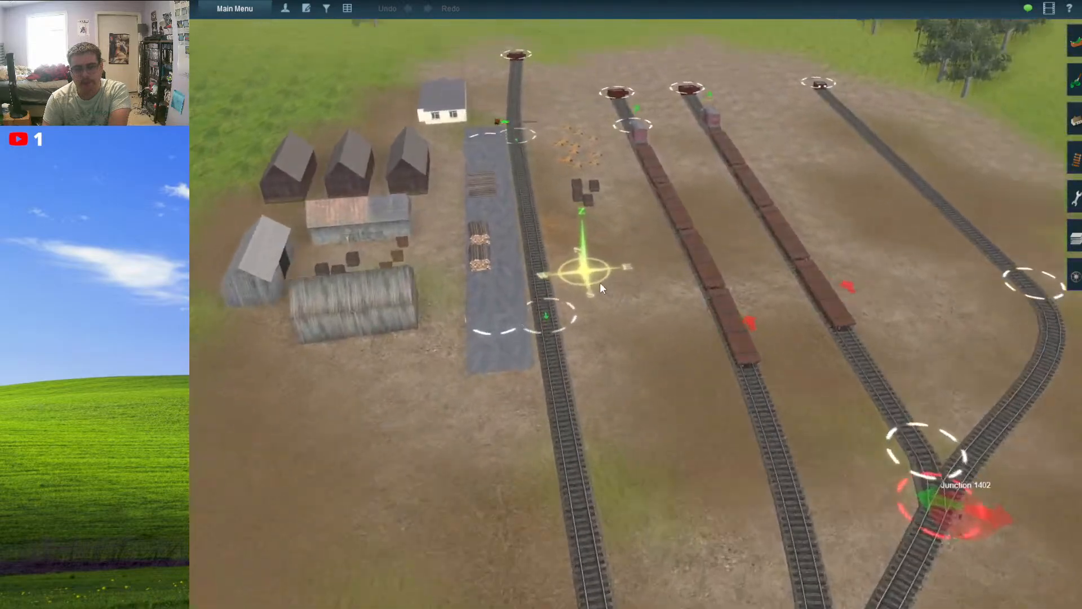
scroll(612, 291, "up", 8)
key("Left")
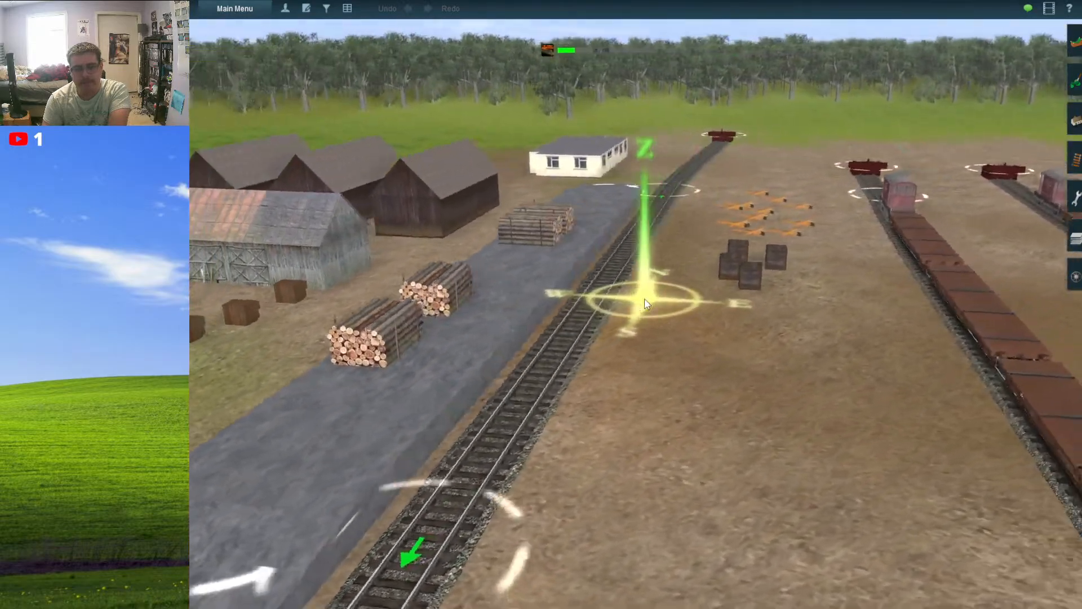
scroll(646, 304, "down", 5)
key("Right")
right_click_drag(705, 339, 681, 318)
scroll(680, 319, "up", 10)
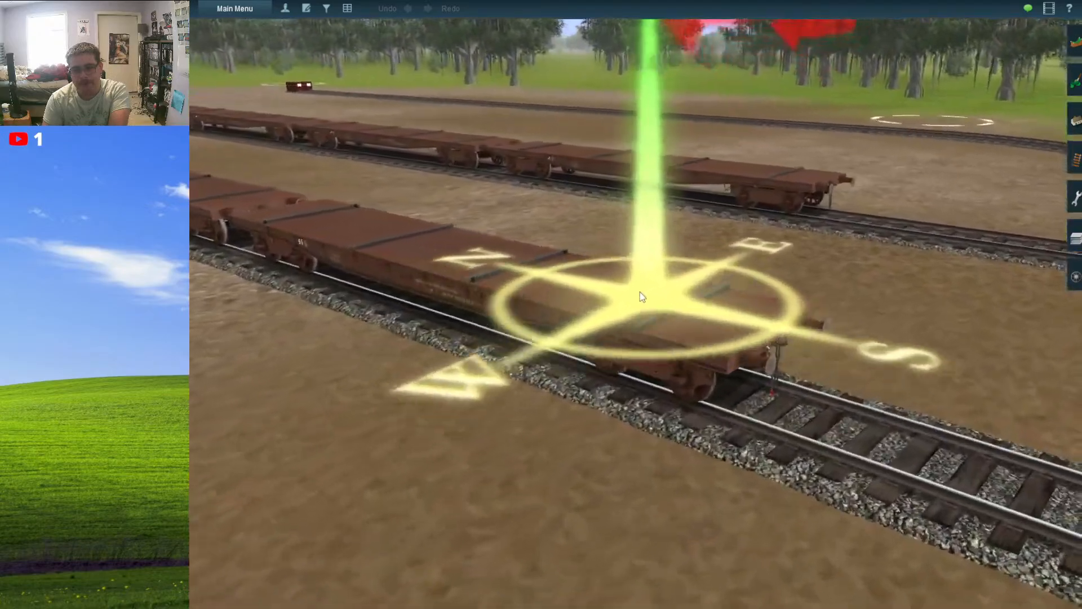
key("Left")
key("Down")
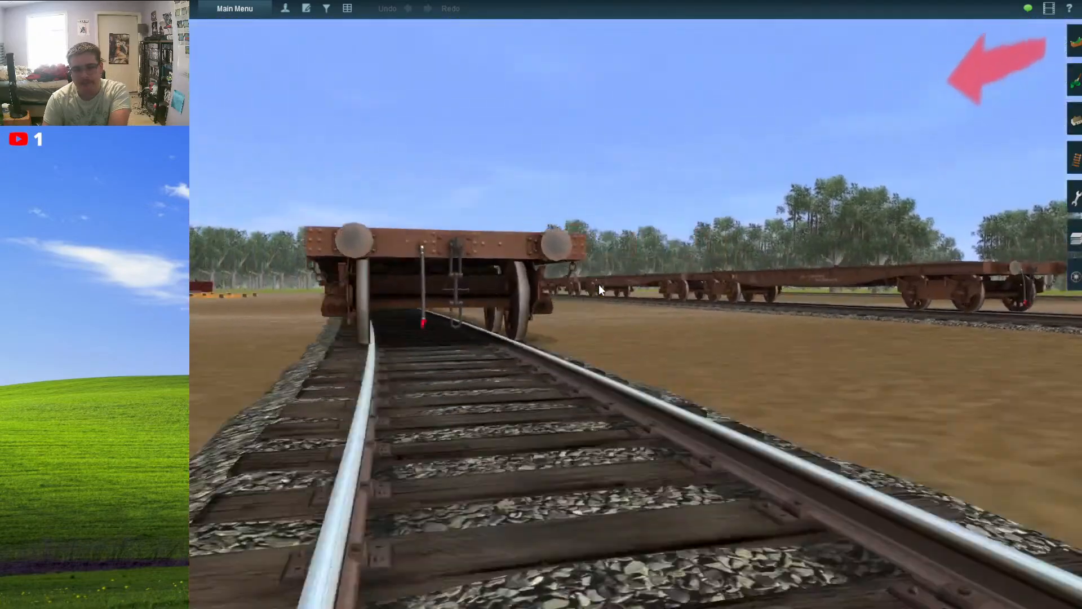
scroll(599, 284, "down", 10)
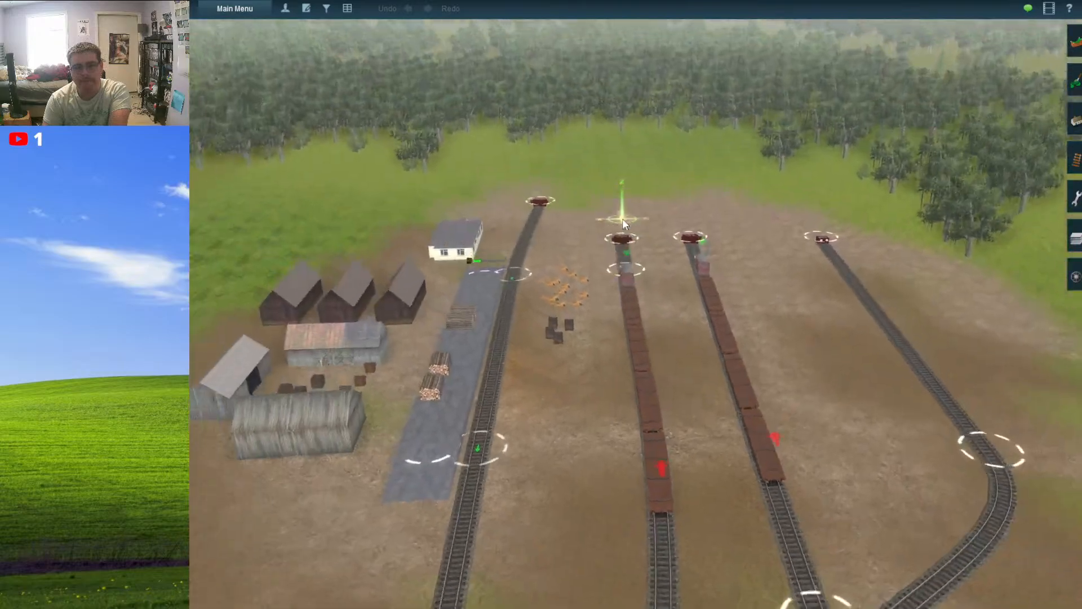
- Follow the line from the logging yard past the passing loop and inspect the town station near the blue warehouse
scroll(622, 218, "down", 10)
scroll(583, 254, "up", 8)
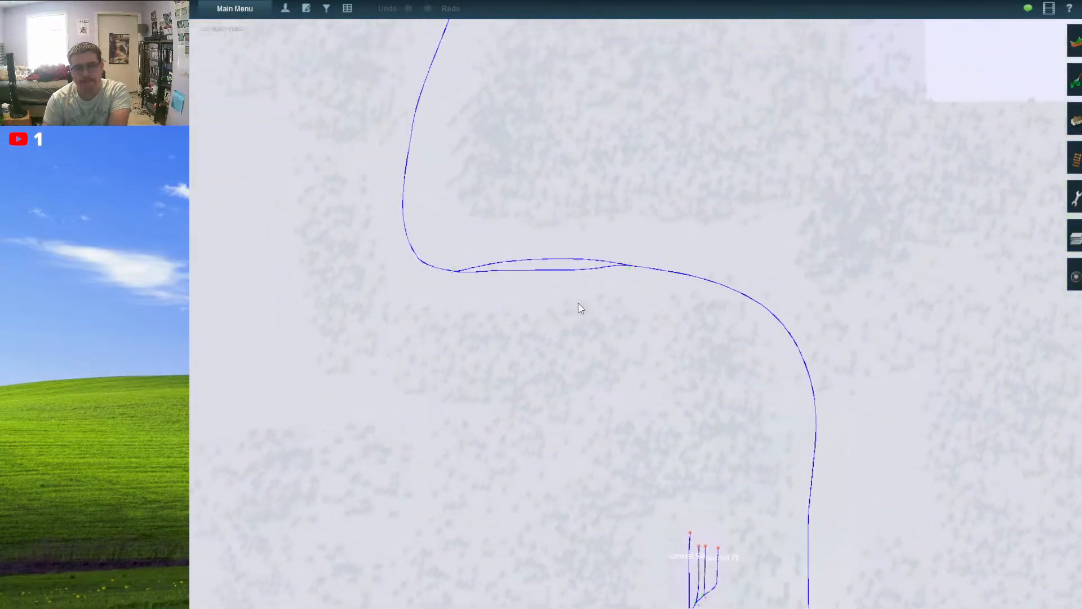
scroll(575, 270, "up", 10)
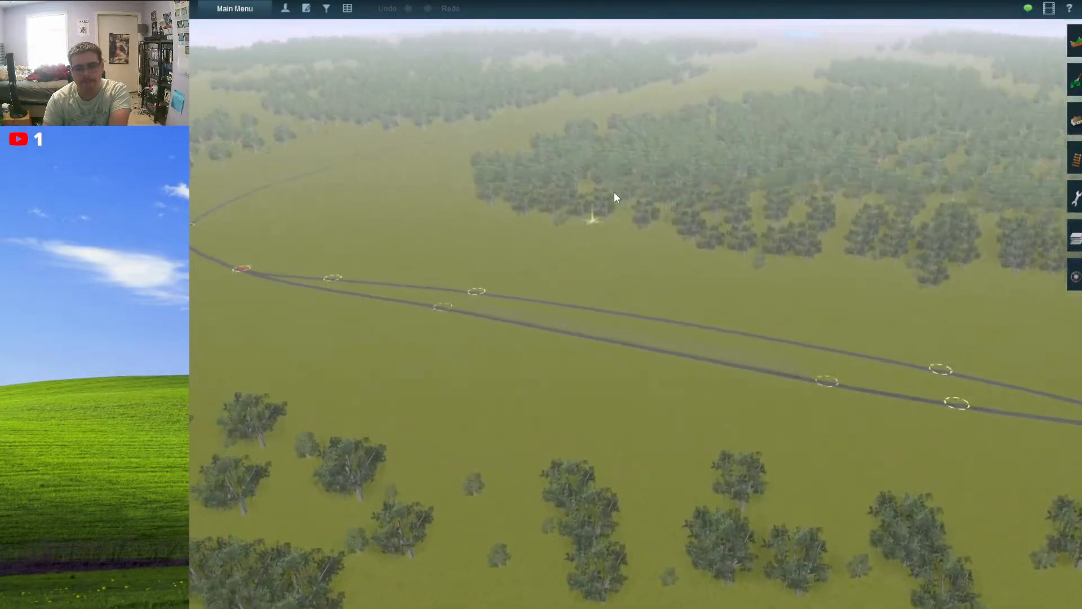
scroll(697, 146, "up", 10)
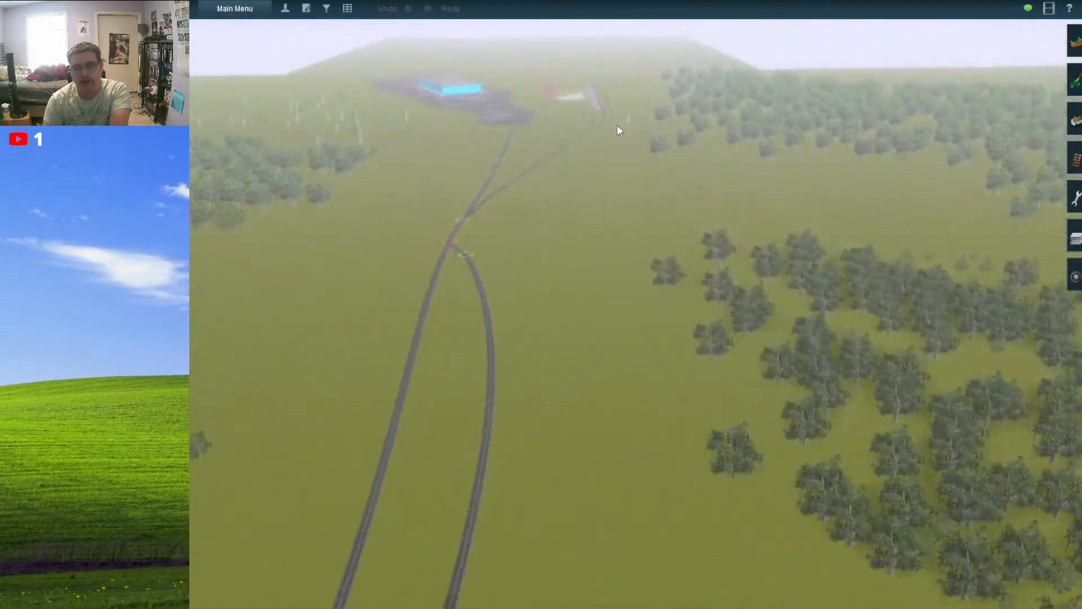
scroll(628, 151, "up", 10)
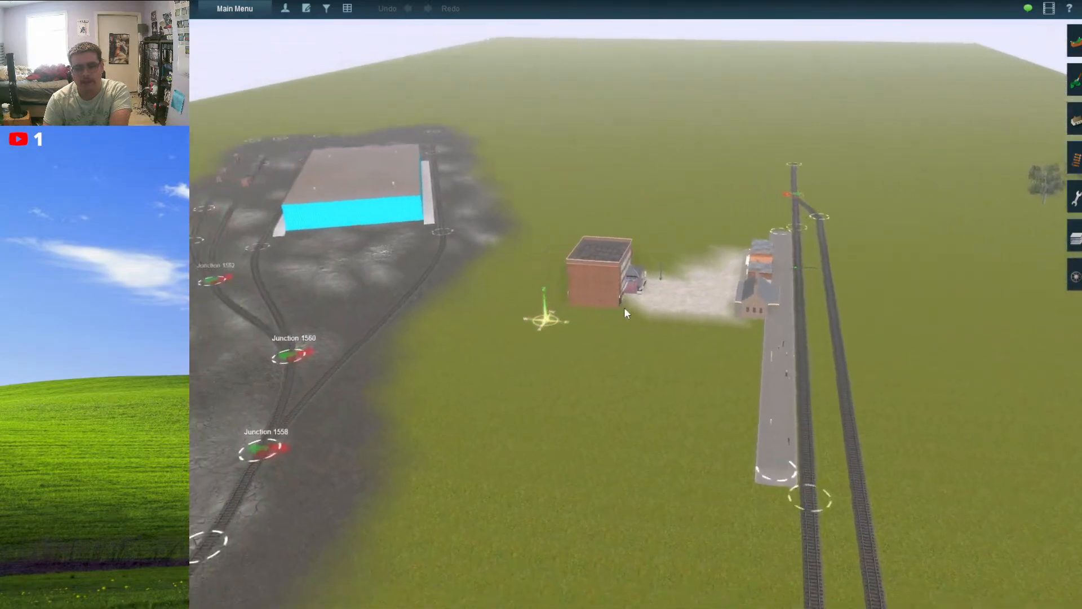
key("Left")
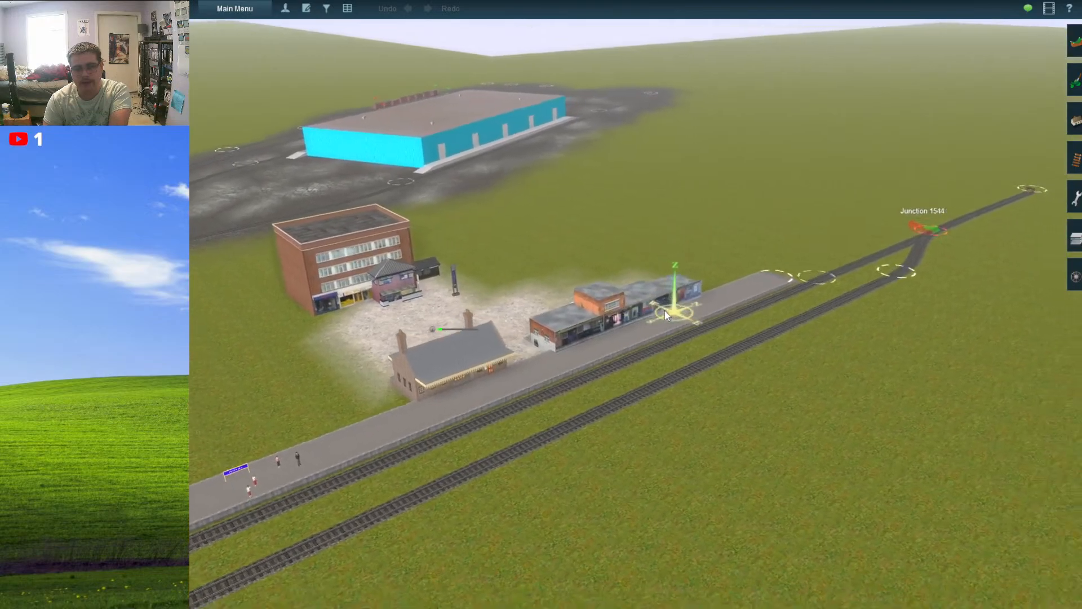
scroll(666, 316, "down", 15)
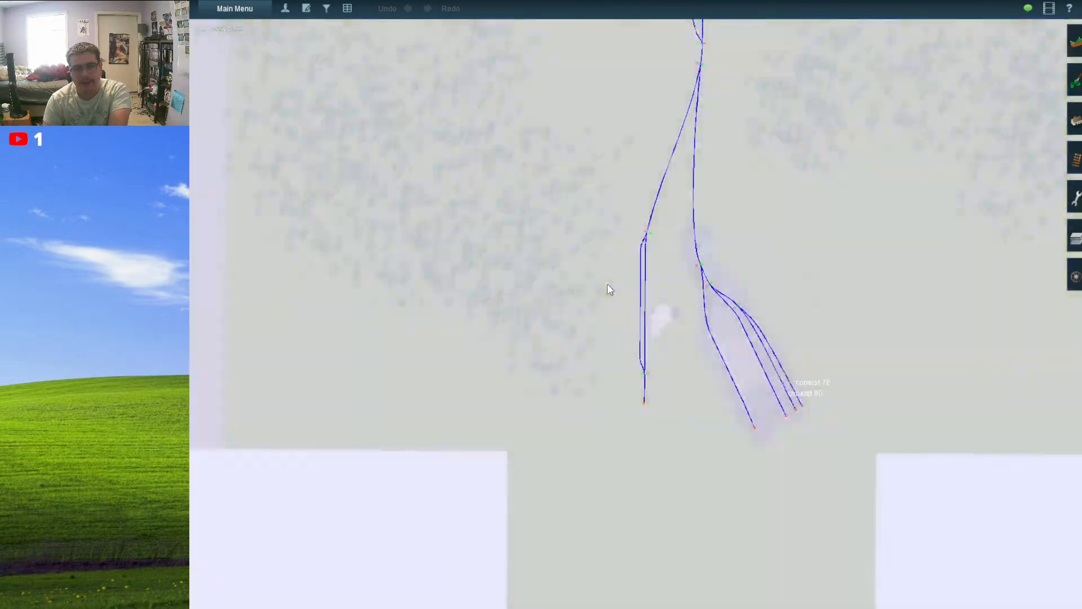
- Inspect the double-track station with its platforms and station house on the untextured grid section of the route
scroll(631, 232, "up", 6)
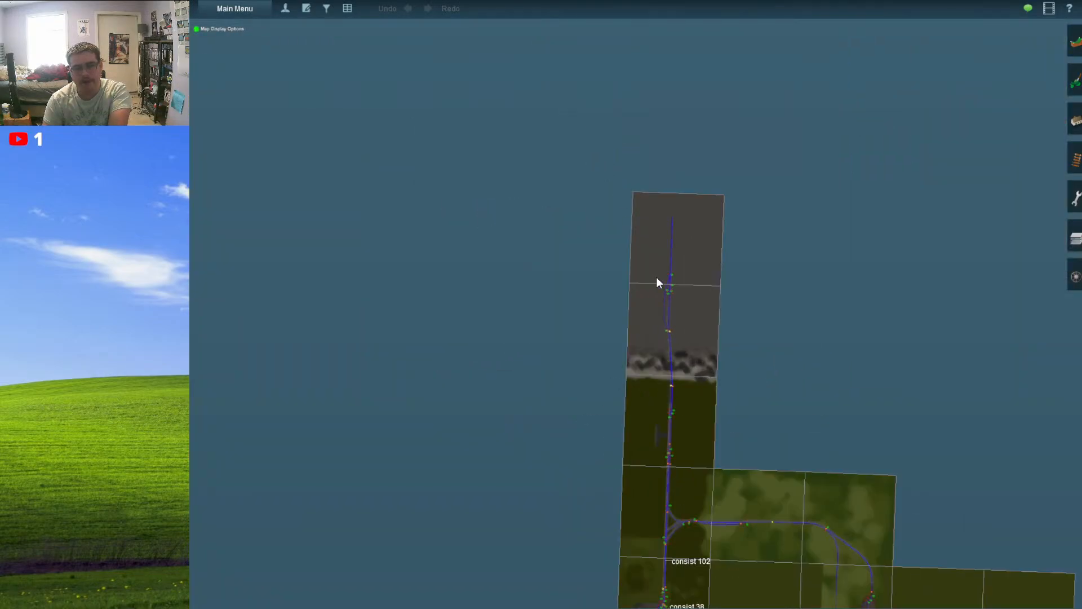
scroll(699, 220, "up", 5)
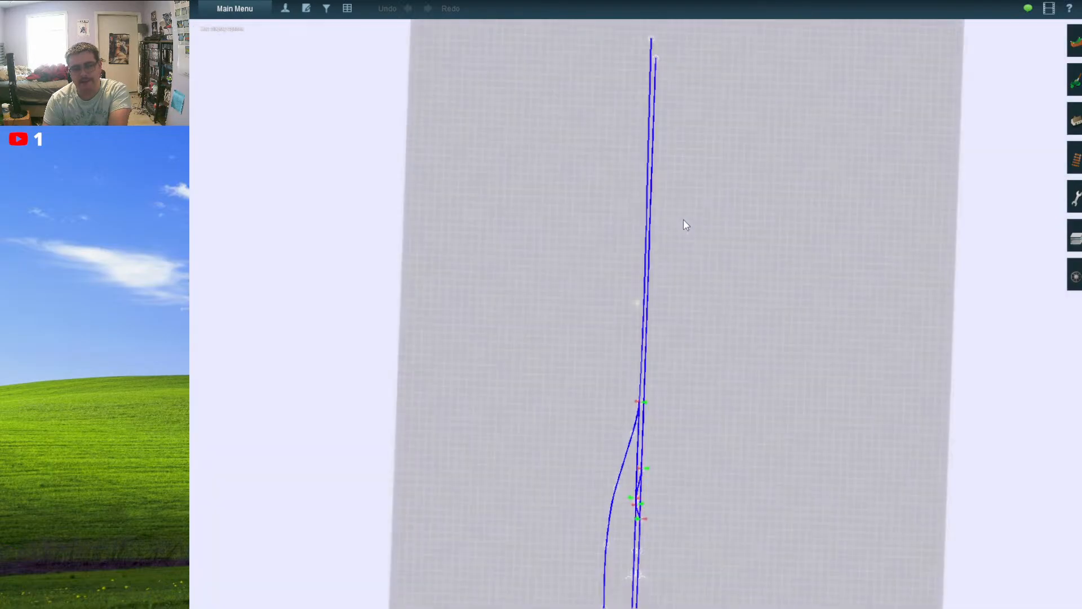
scroll(679, 248, "up", 5)
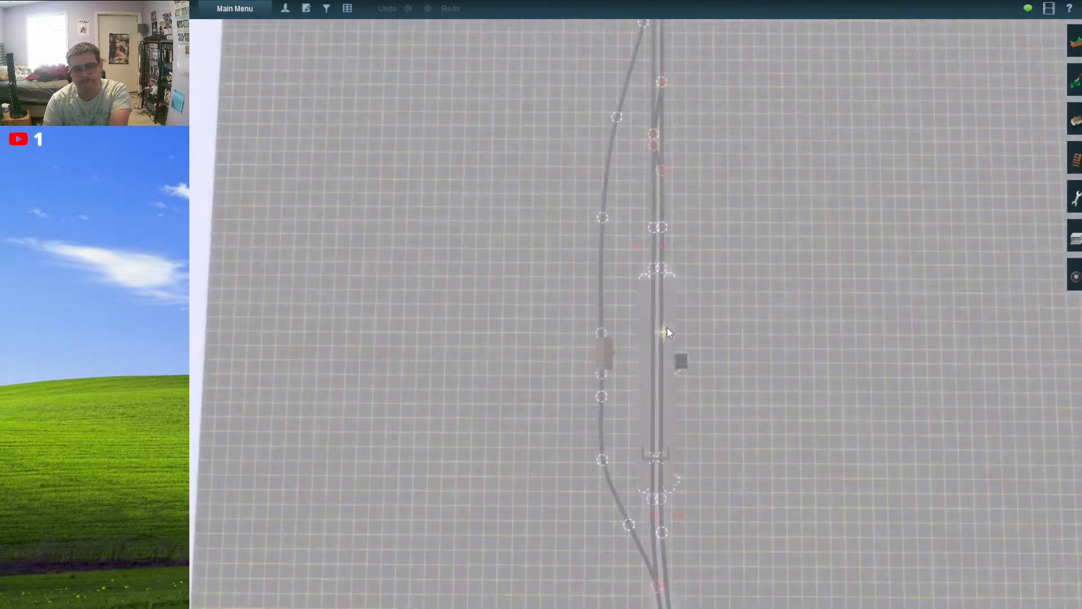
scroll(666, 323, "up", 5)
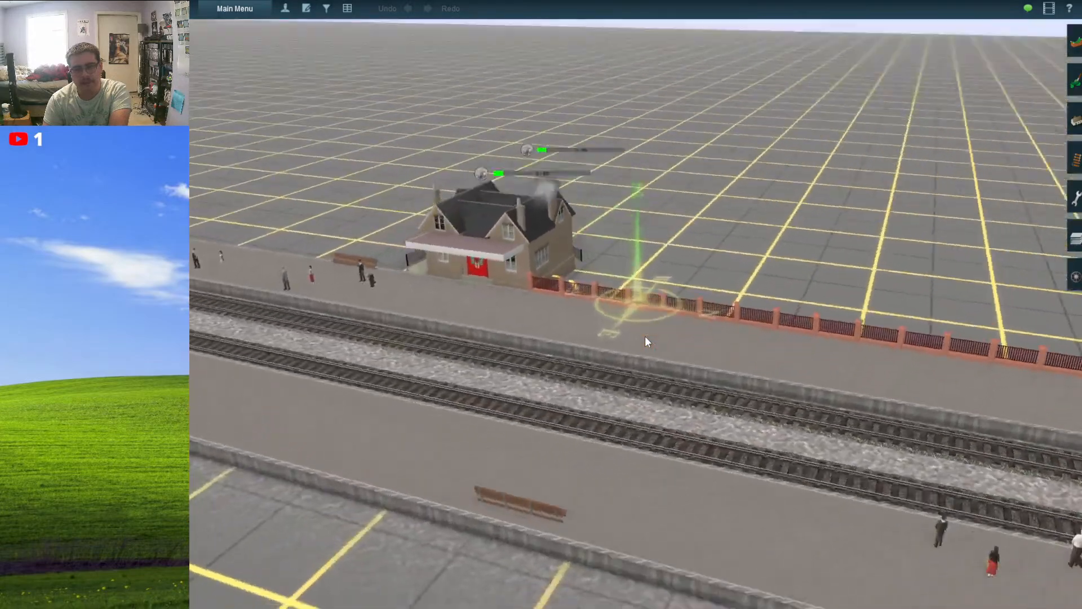
right_click_drag(645, 336, 643, 301)
scroll(642, 301, "up", 5)
scroll(642, 301, "down", 5)
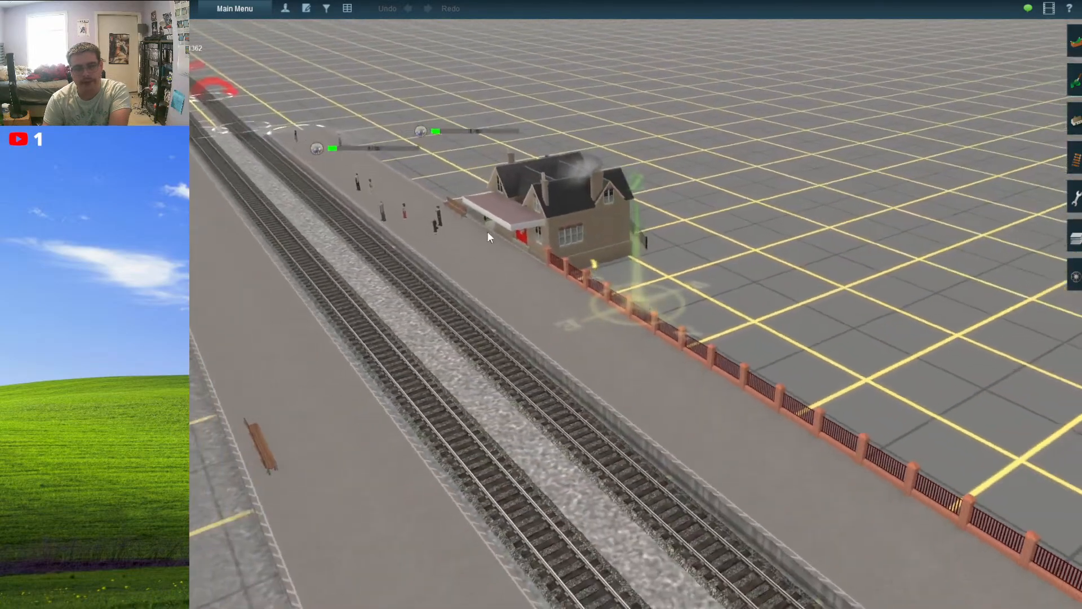
- Exit Surveyor and return to the route selection list
left_click(232, 10)
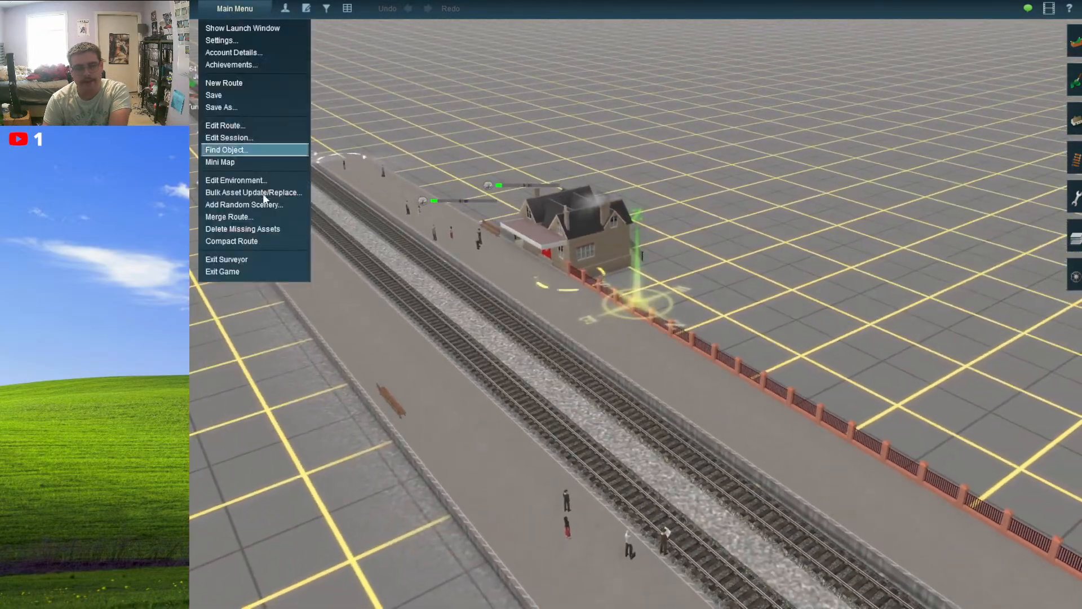
left_click(255, 259)
left_click(540, 331)
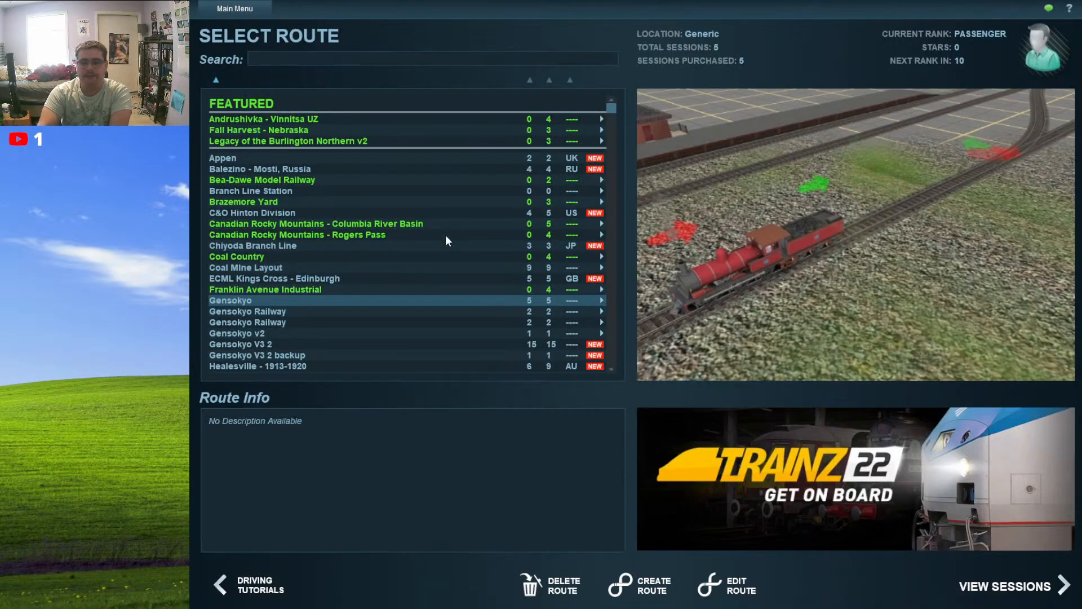
- Preview the Gensokyo v2 route, then select Gensokyo V3 2 and open it for editing
left_click(394, 332)
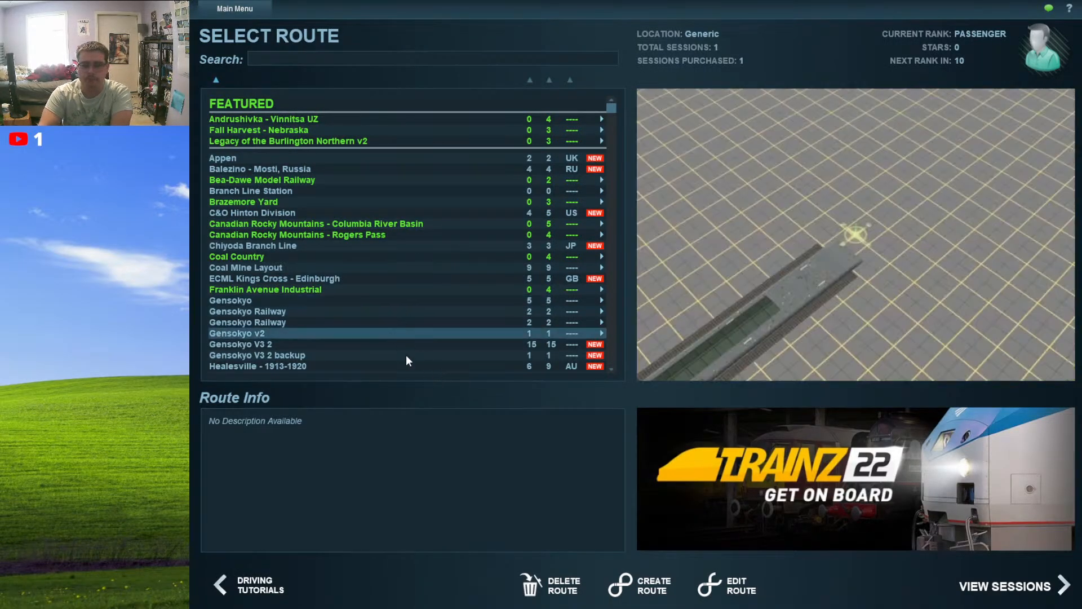
left_click(385, 344)
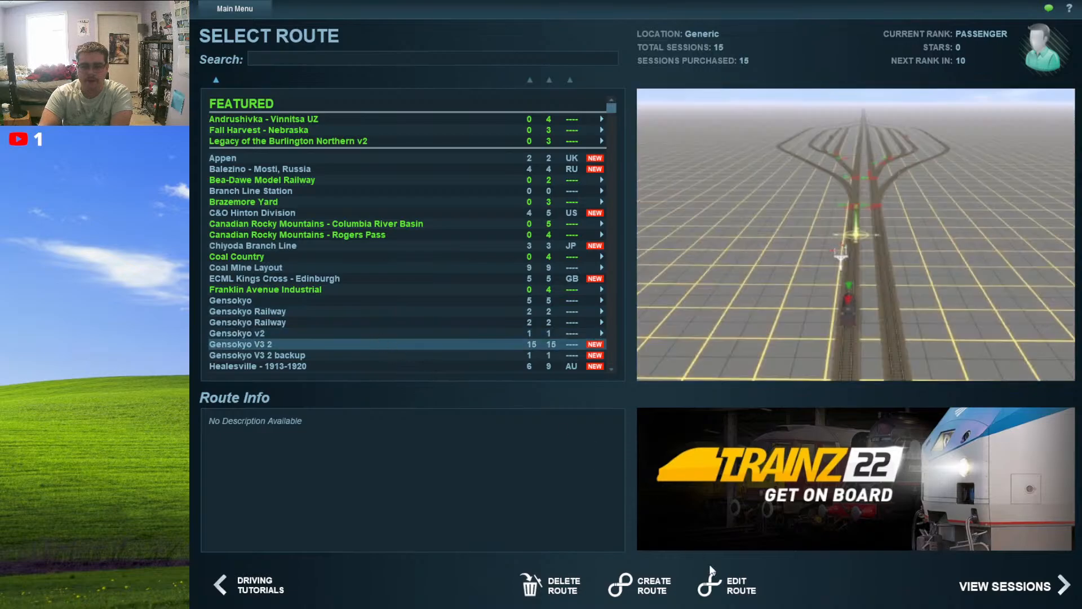
left_click(426, 332)
left_click(424, 344)
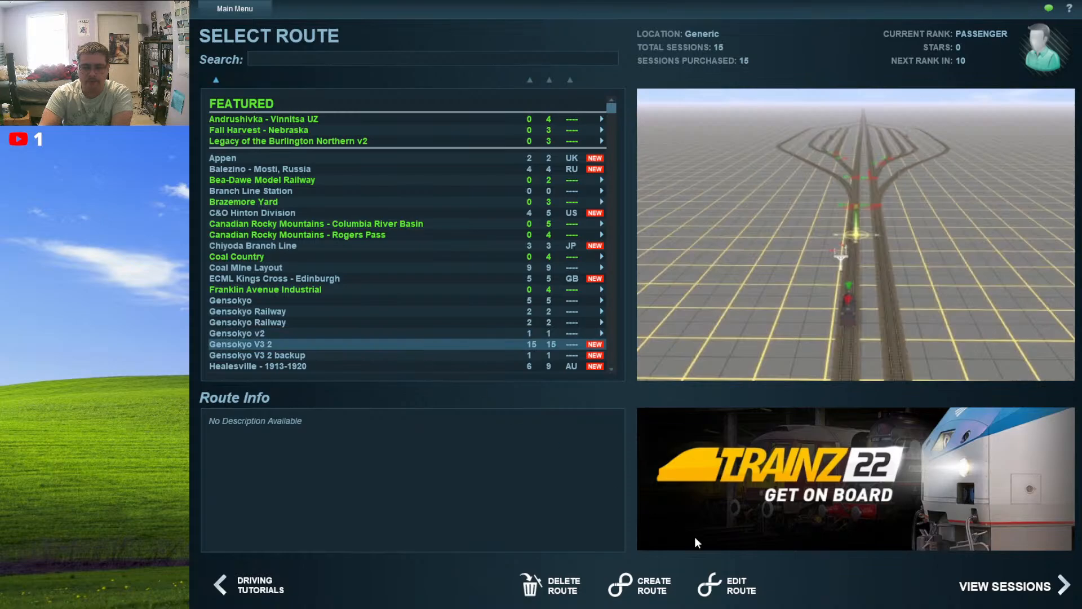
left_click(733, 585)
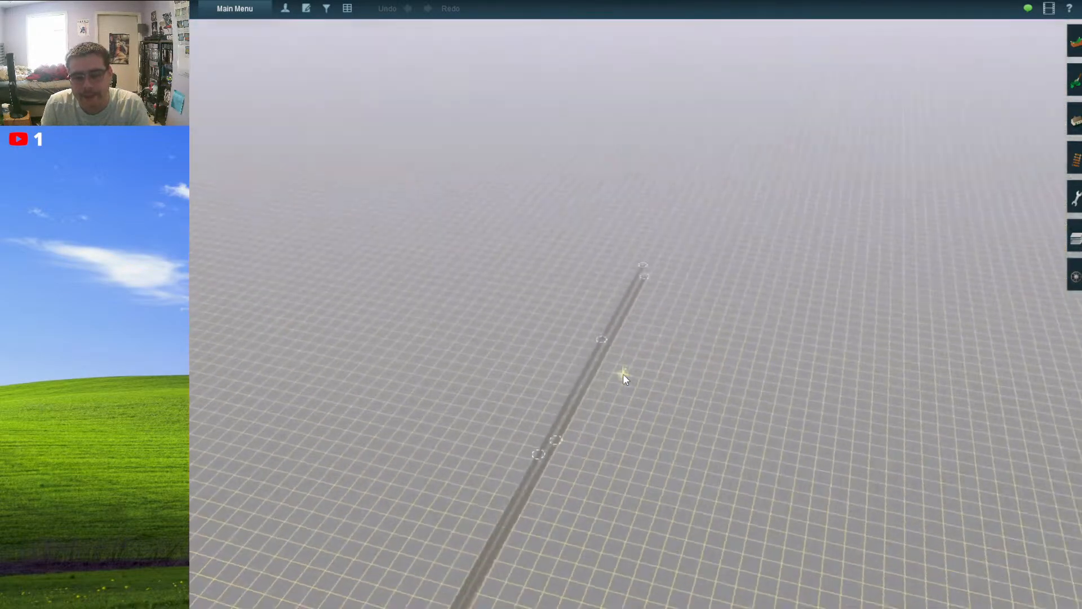
- Inspect the multi-arch viaduct over the wide river and the double-track line crossing the bare grid beyond it
scroll(623, 374, "down", 10)
right_click_drag(623, 374, 619, 279)
scroll(619, 279, "up", 4)
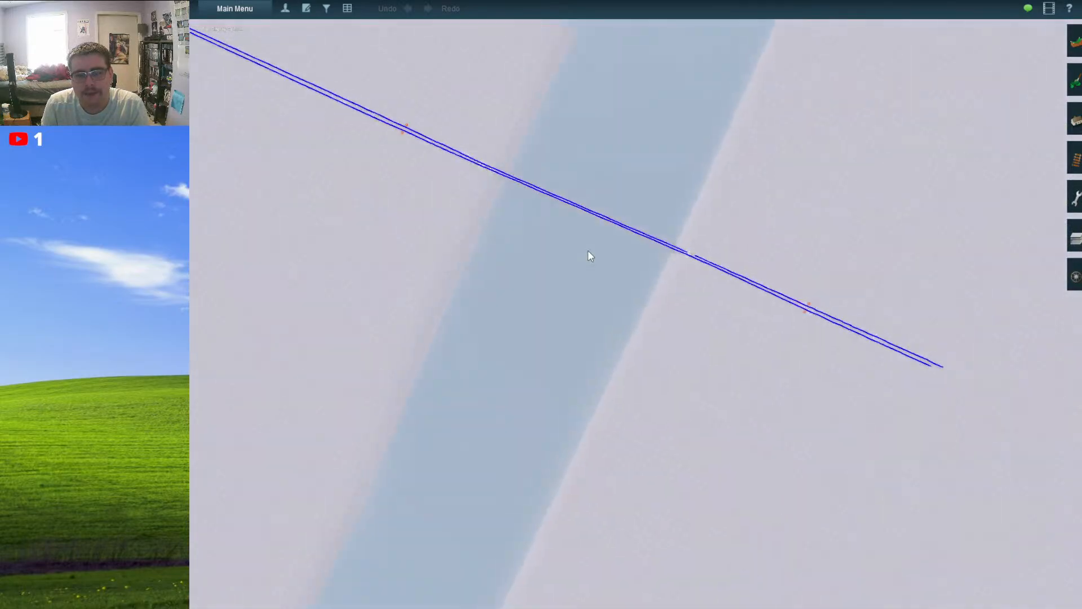
scroll(590, 256, "up", 10)
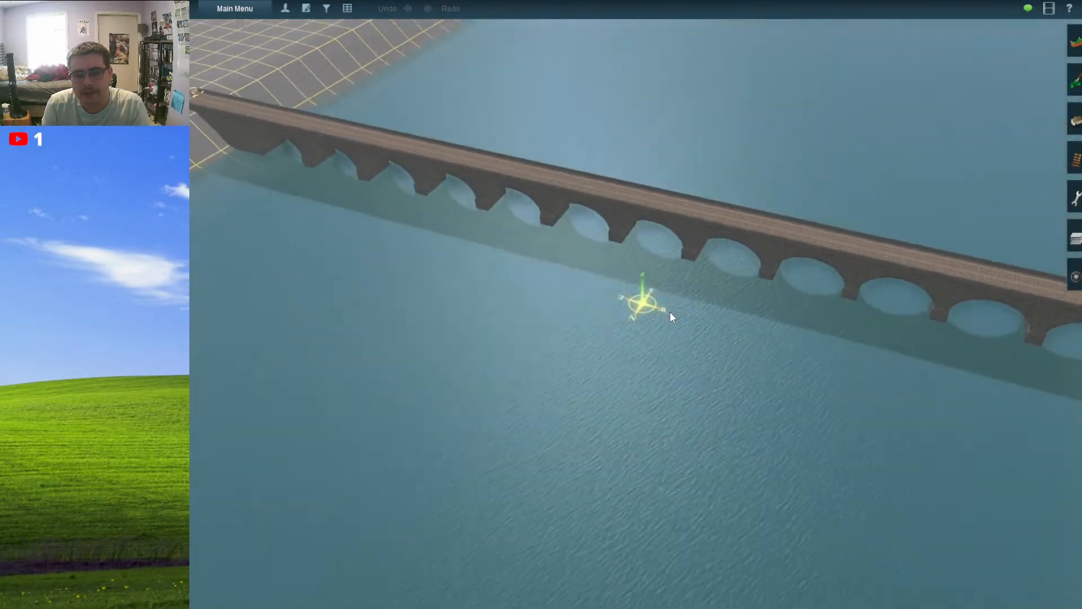
scroll(574, 252, "up", 5)
right_click_drag(557, 267, 624, 184)
key("Left")
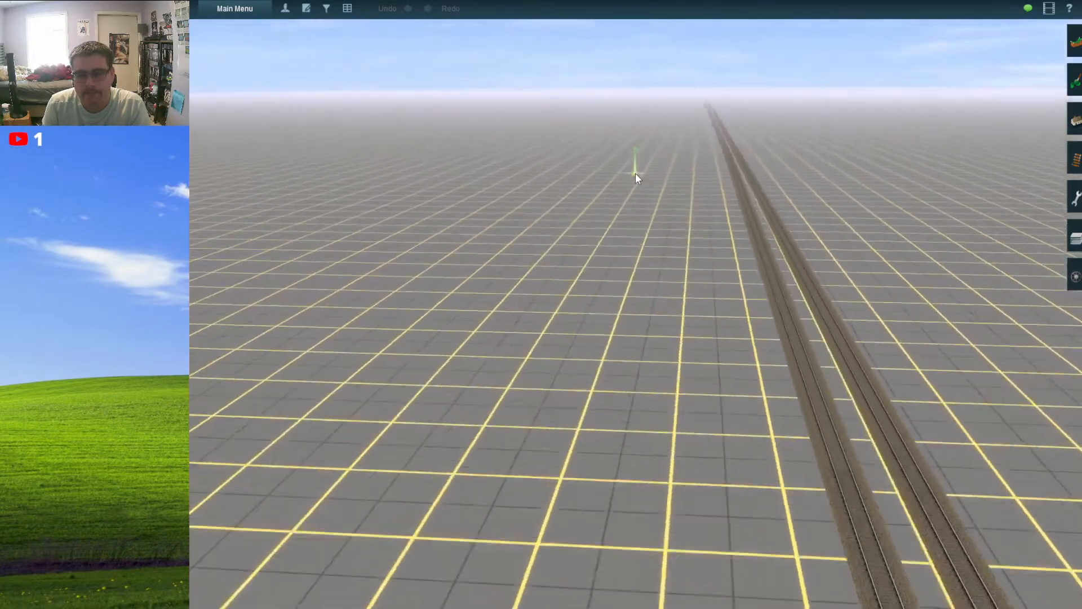
key("Right")
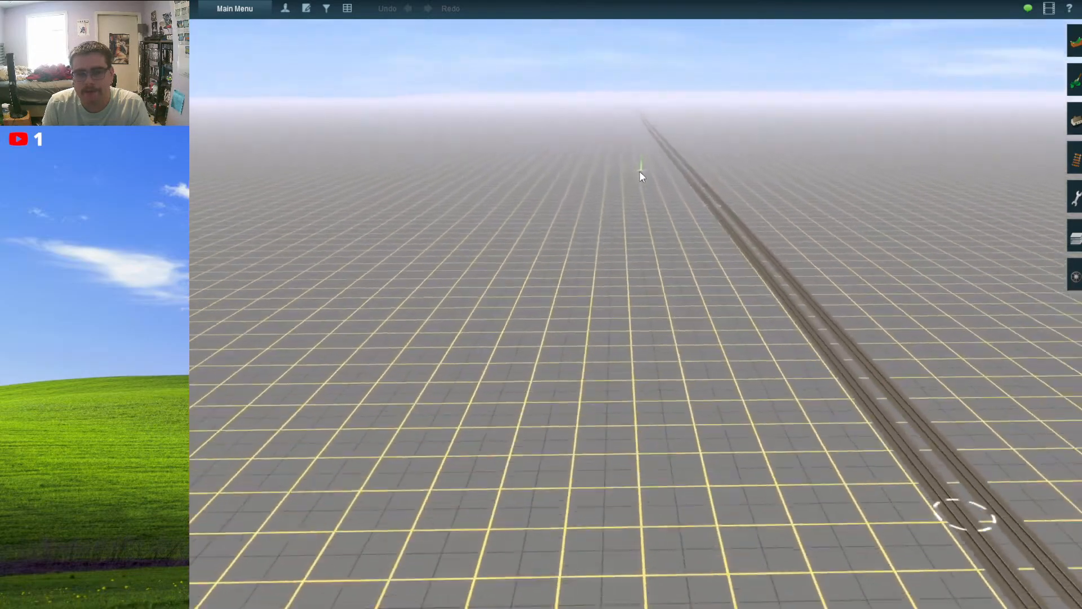
- Follow the double-track line past the yard junctions to the station with the footbridge
key("Up")
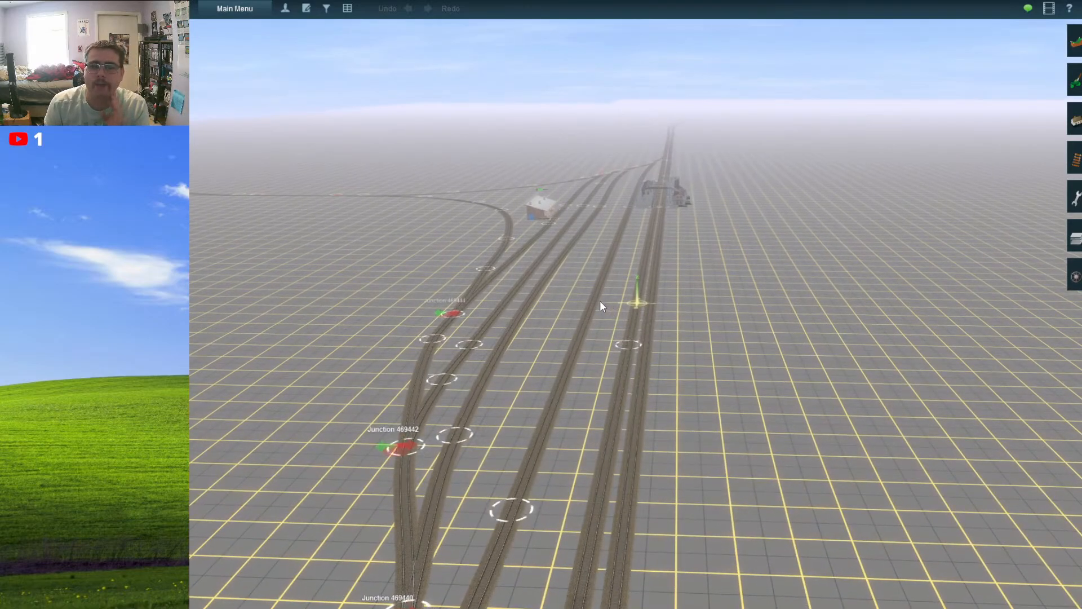
key("Up")
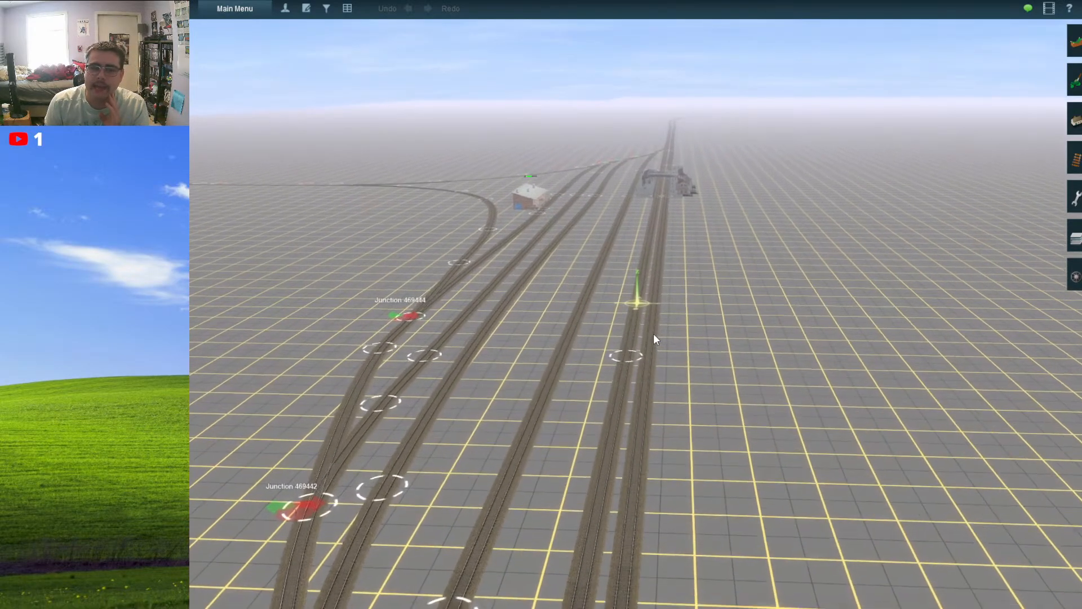
key("Up")
key("Up")
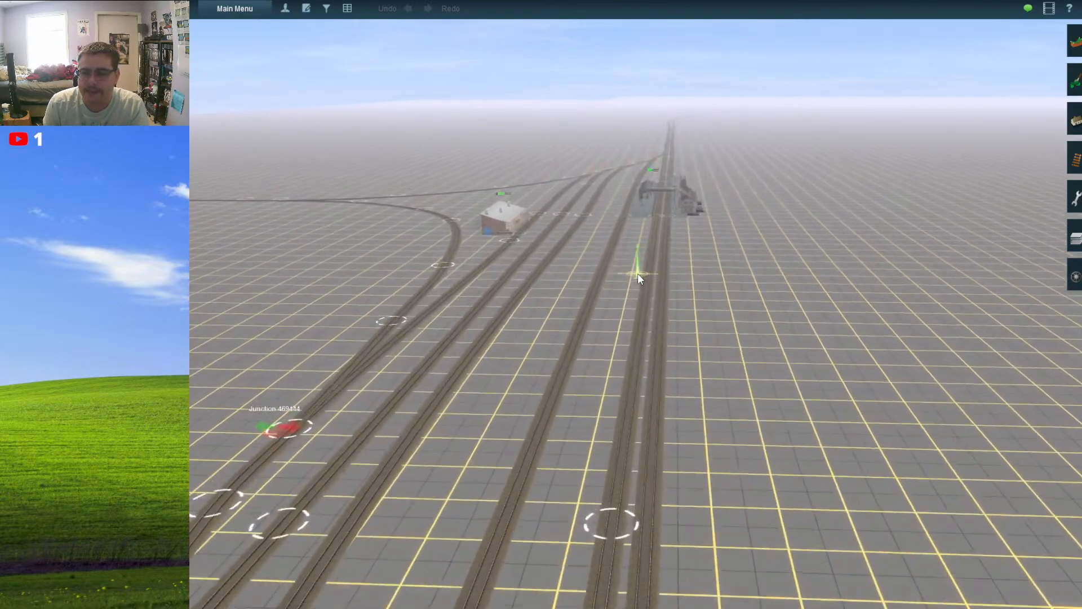
scroll(652, 276, "up", 2)
right_click(645, 324)
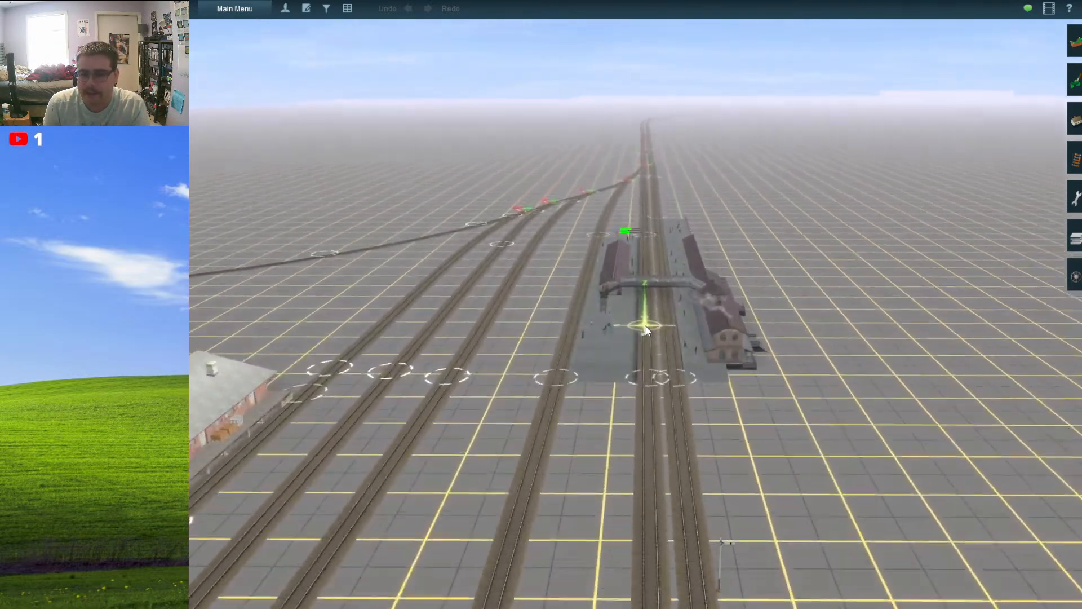
- Examine the station's platforms, buildings and footbridge from both ends
scroll(649, 316, "down", 3)
key("Left")
key("Left")
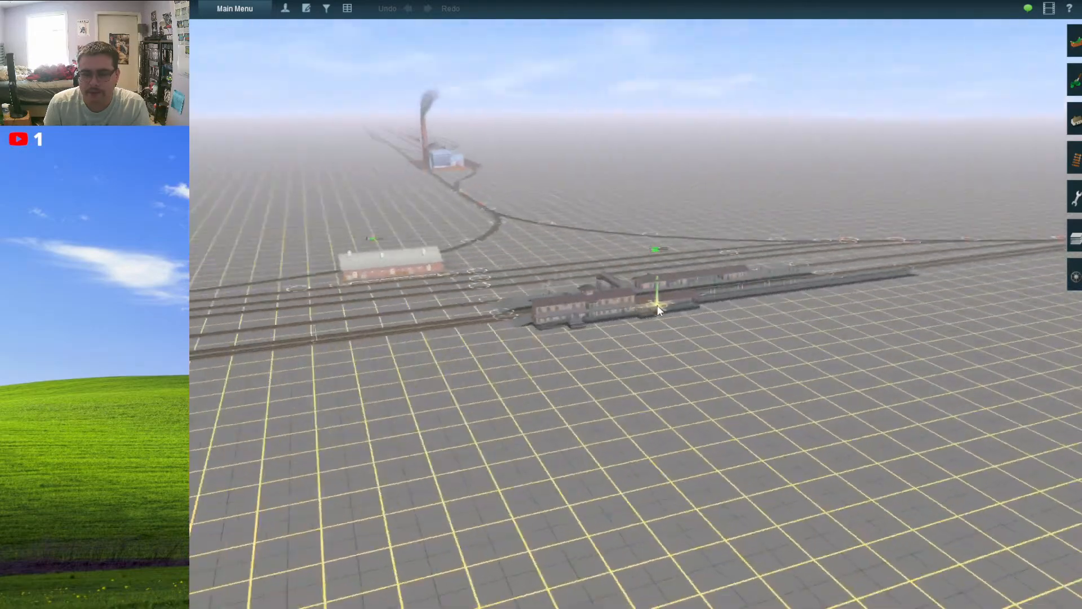
scroll(665, 297, "up", 4)
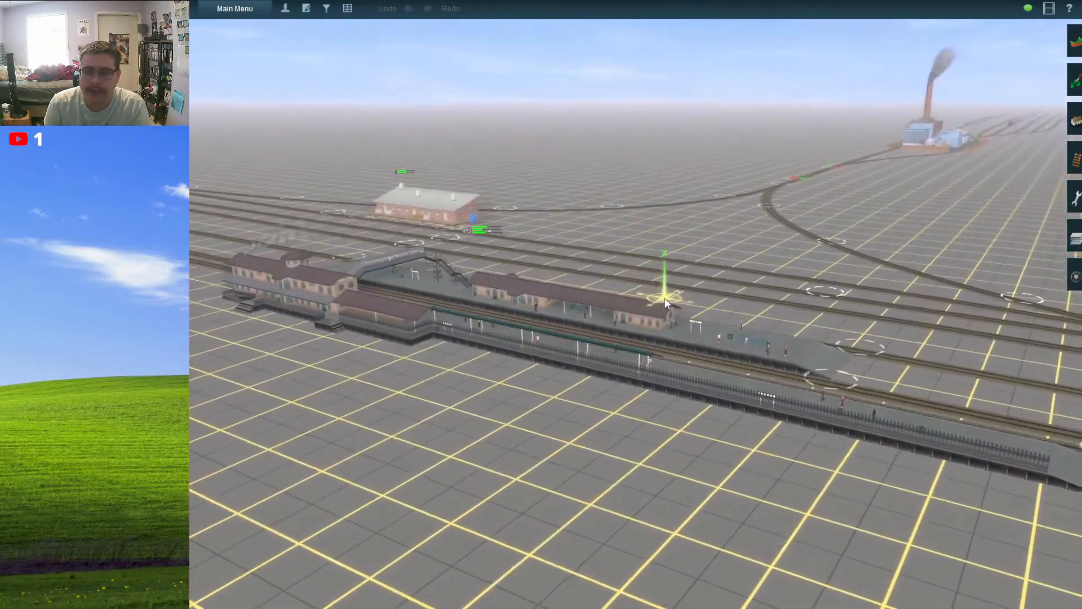
key("Left")
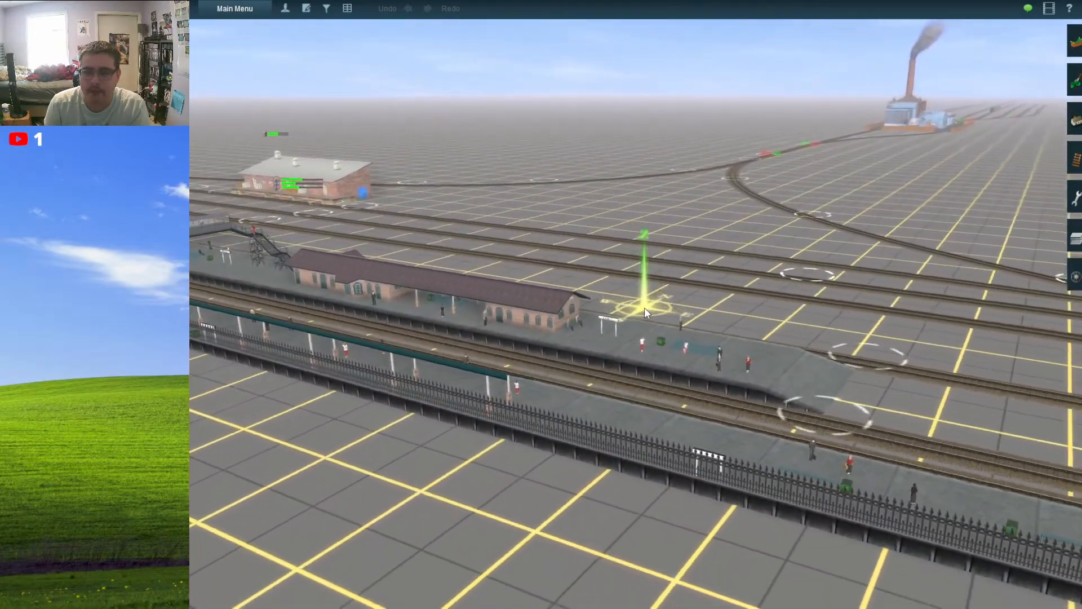
scroll(602, 292, "up", 4)
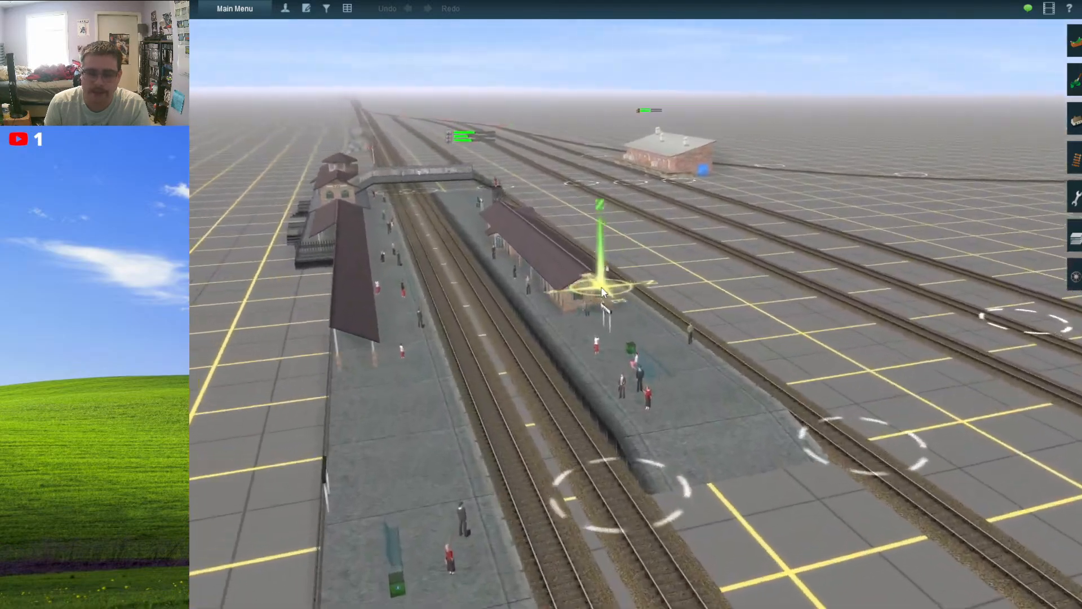
key("Left")
scroll(605, 290, "down", 4)
key("Left")
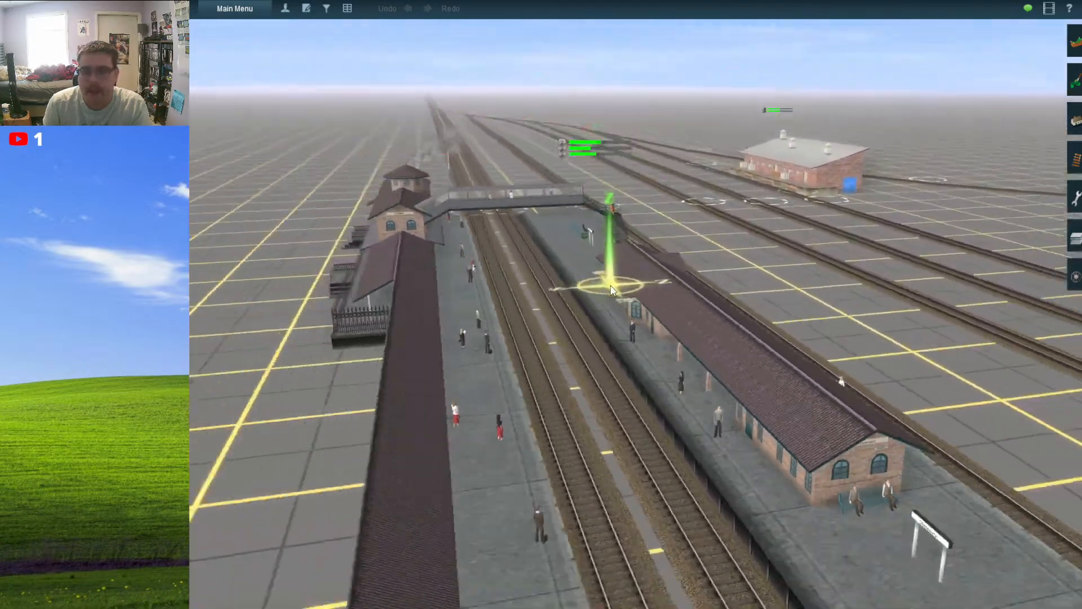
key("Up")
- Follow the branch past the smoking factory to the freight yard, ending on the overview map of the whole route
key("Left")
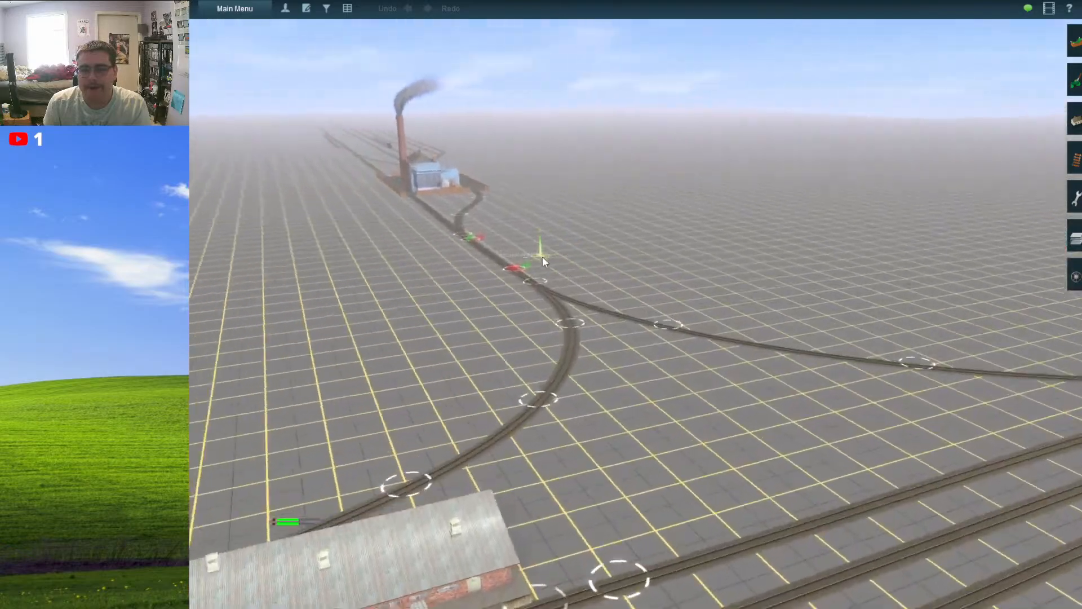
scroll(620, 261, "down", 5)
key("Right")
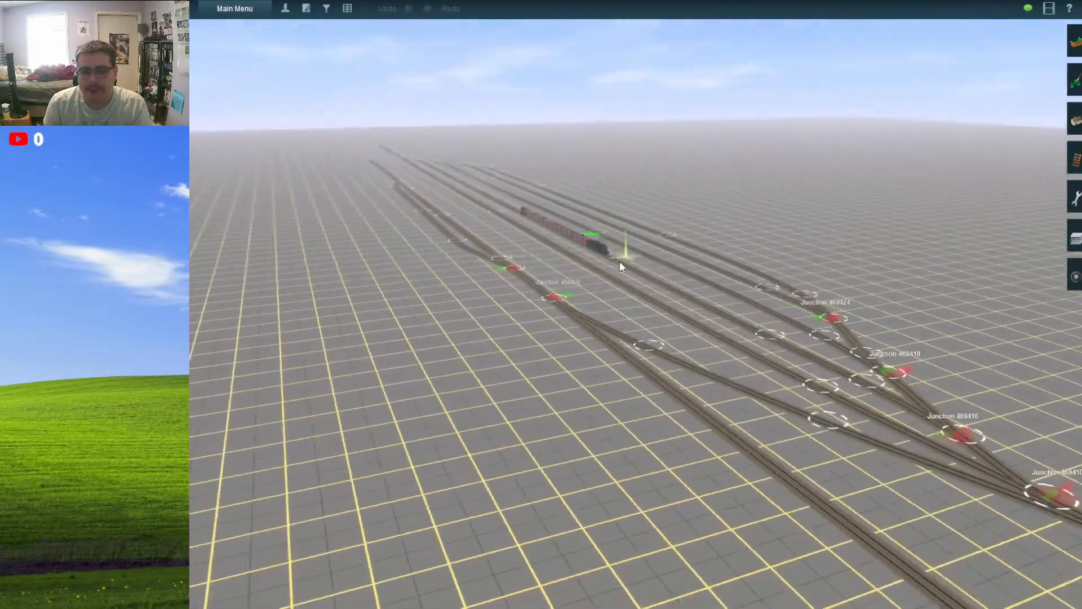
scroll(728, 257, "down", 10)
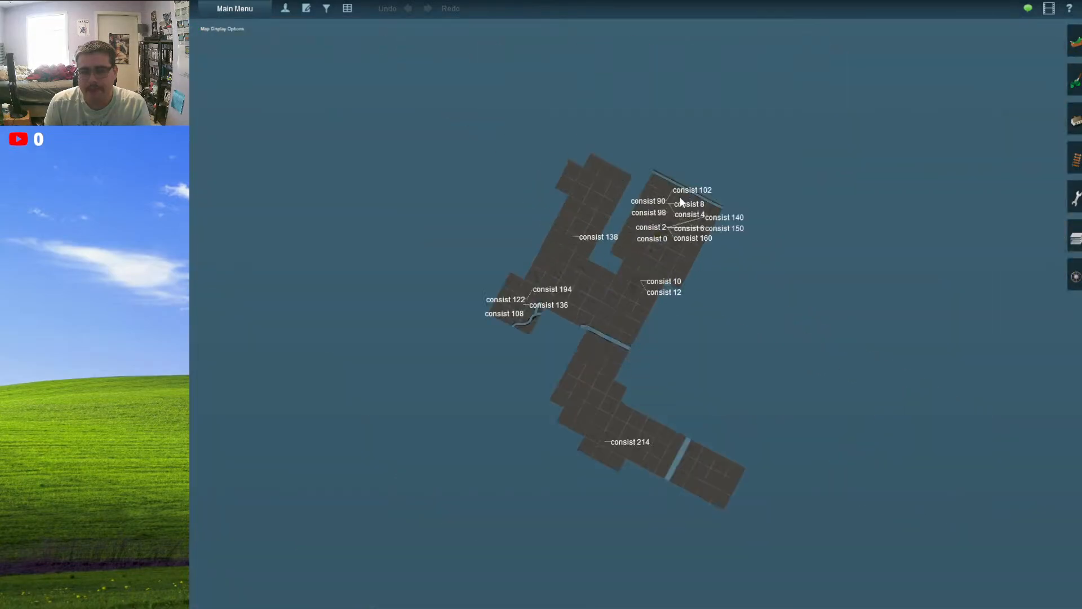
- Inspect the town area in the route's northern part, including its junctions, signals and the houses along the double track
scroll(688, 236, "up", 10)
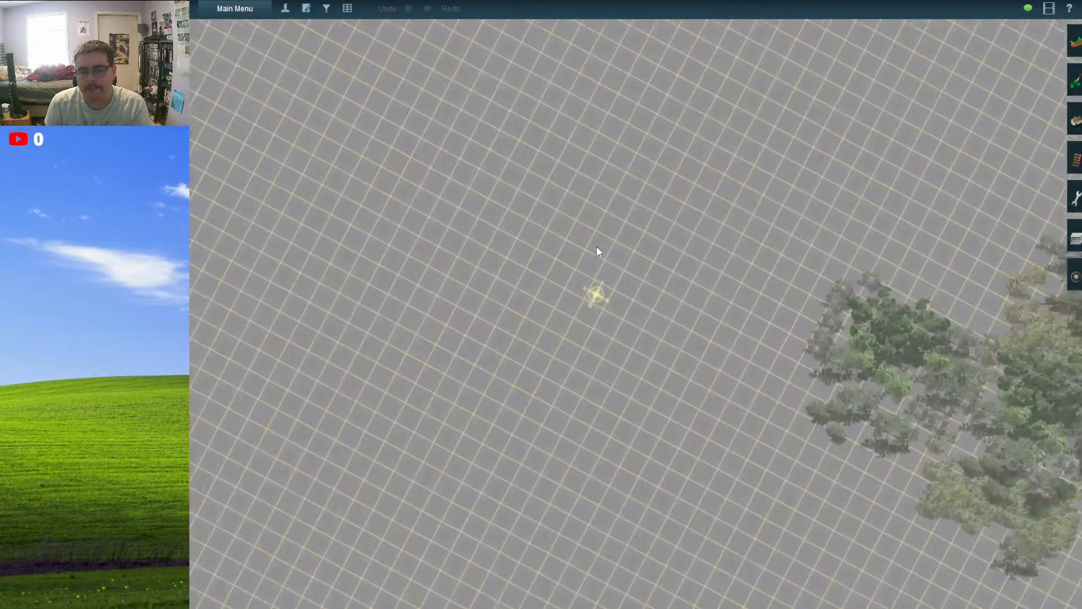
scroll(596, 246, "up", 8)
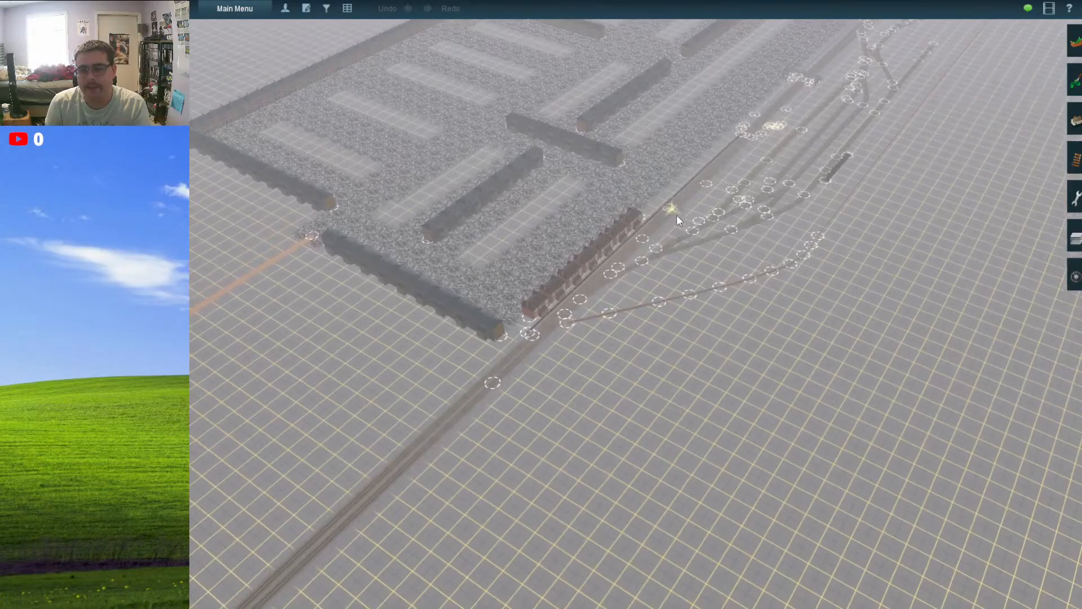
scroll(677, 215, "up", 8)
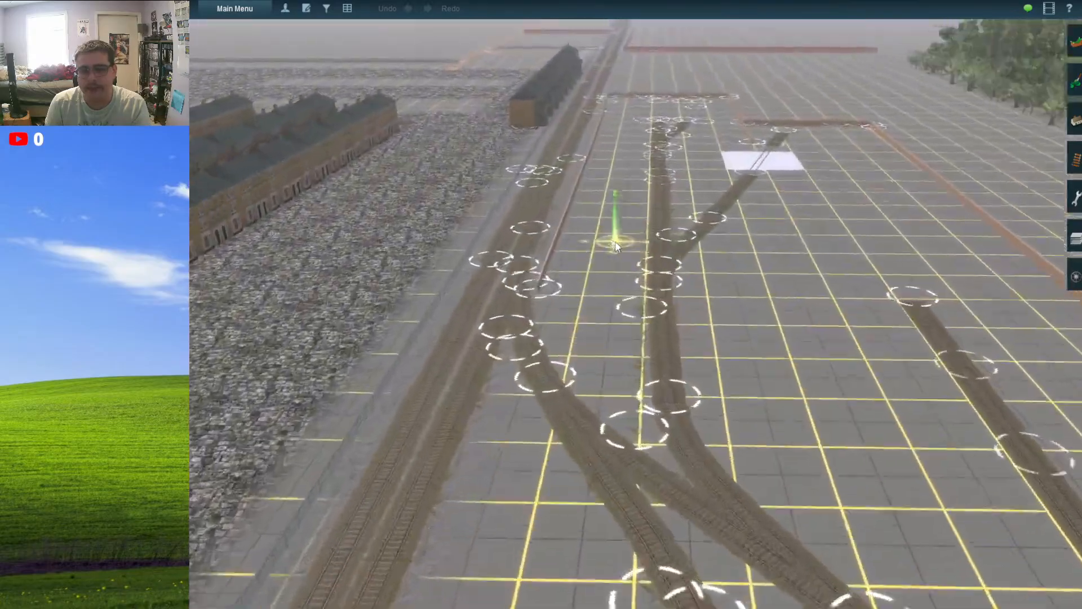
mouse_move(616, 246)
right_mouse_down()
mouse_move(584, 279)
mouse_move(597, 301)
mouse_move(586, 299)
mouse_move(636, 296)
mouse_move(635, 307)
right_mouse_up()
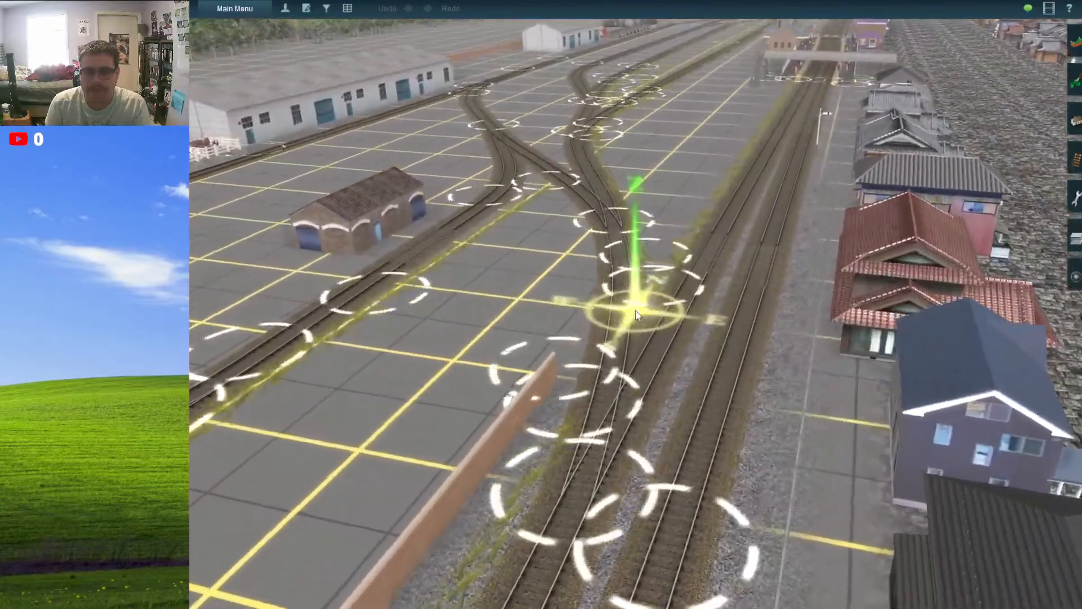
scroll(642, 315, "up", 5)
scroll(646, 352, "down", 3)
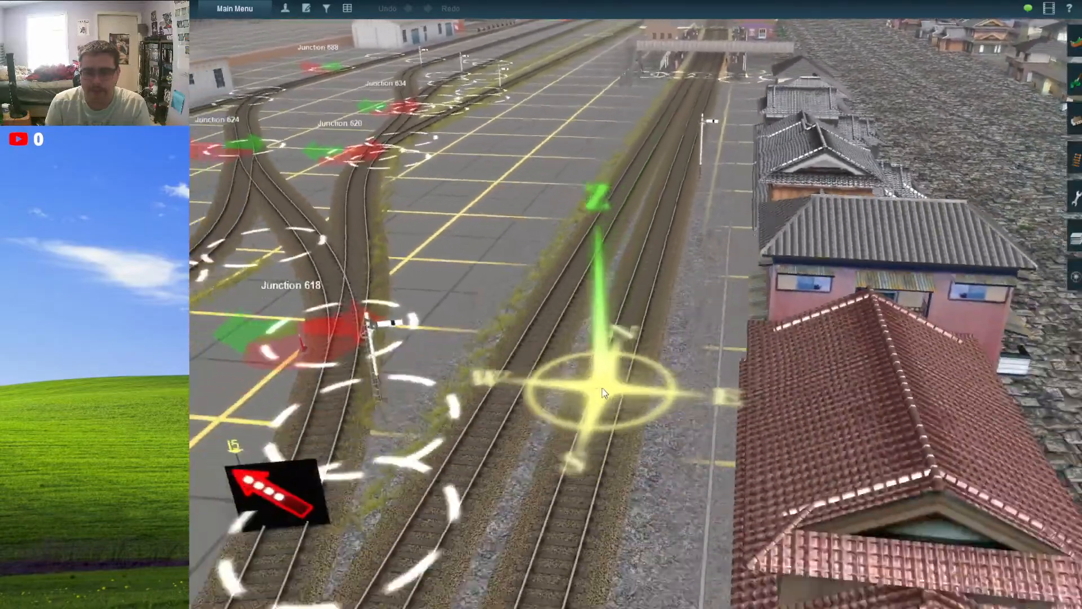
mouse_move(645, 352)
right_mouse_down()
mouse_move(640, 369)
mouse_move(623, 358)
mouse_move(657, 347)
mouse_move(644, 294)
right_mouse_up()
scroll(639, 369, "down", 3)
scroll(647, 310, "up", 3)
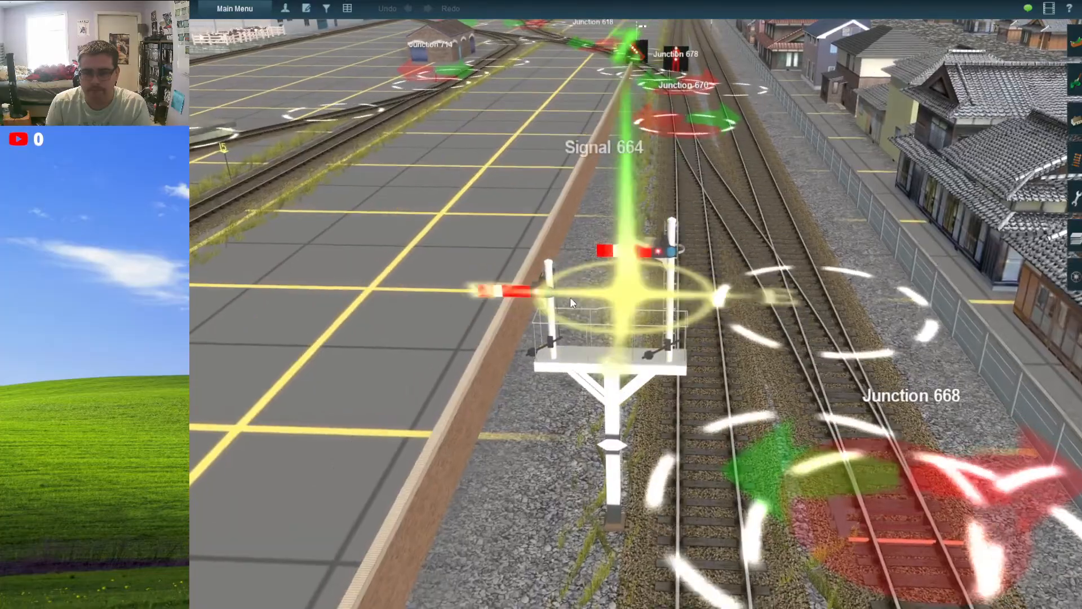
- Follow the main line out of town and inspect the island-platform station near the cluster of houses
mouse_move(570, 297)
right_mouse_down()
mouse_move(631, 315)
mouse_move(660, 134)
right_mouse_up()
scroll(660, 134, "down", 10)
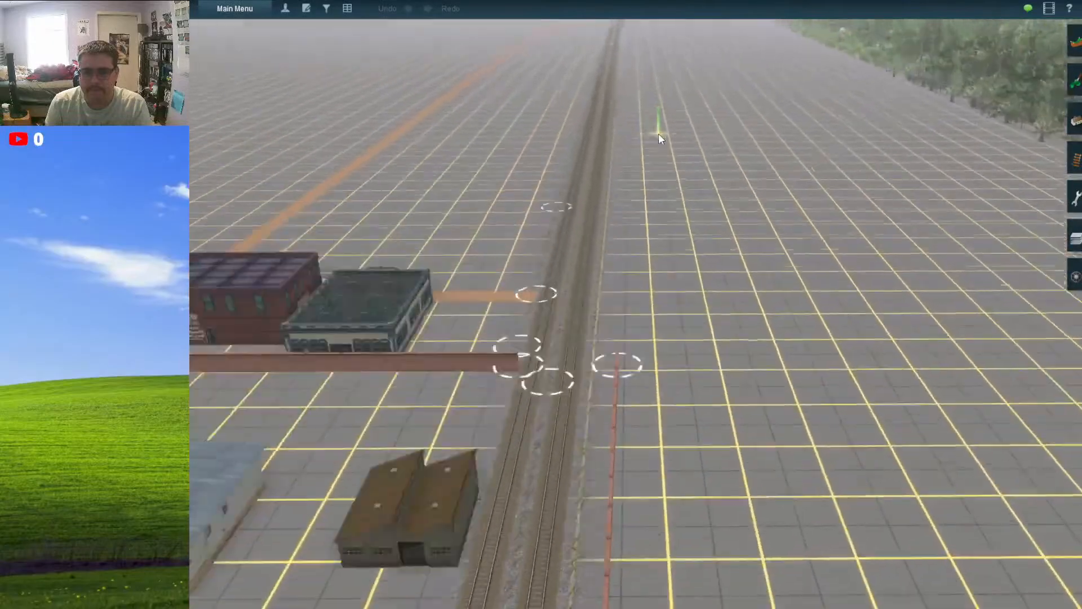
scroll(626, 129, "up", 10)
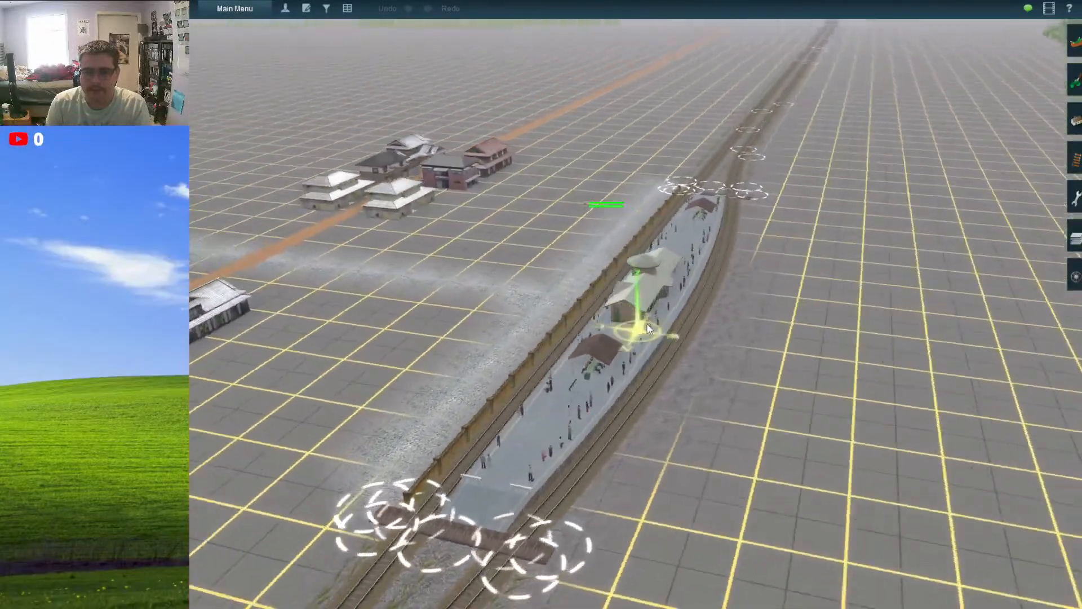
mouse_move(647, 323)
right_mouse_down()
mouse_move(665, 282)
mouse_move(761, 164)
mouse_move(657, 150)
mouse_move(609, 157)
mouse_move(640, 293)
mouse_move(612, 350)
mouse_move(667, 255)
mouse_move(653, 269)
mouse_move(647, 249)
mouse_move(647, 293)
mouse_move(743, 365)
mouse_move(665, 392)
mouse_move(555, 328)
mouse_move(580, 253)
mouse_move(624, 249)
mouse_move(645, 286)
mouse_move(591, 282)
mouse_move(578, 235)
mouse_move(604, 269)
mouse_move(656, 283)
mouse_move(745, 282)
mouse_move(742, 230)
mouse_move(662, 213)
mouse_move(674, 208)
mouse_move(652, 247)
mouse_move(667, 275)
mouse_move(652, 299)
mouse_move(758, 231)
mouse_move(680, 191)
mouse_move(617, 201)
mouse_move(660, 258)
mouse_move(697, 367)
mouse_move(663, 241)
mouse_move(650, 259)
mouse_move(654, 215)
mouse_move(631, 206)
mouse_move(620, 233)
mouse_move(637, 298)
mouse_move(749, 235)
mouse_move(704, 248)
mouse_move(756, 243)
mouse_move(803, 304)
mouse_move(768, 315)
mouse_move(702, 309)
right_mouse_up()
scroll(647, 294, "up", 3)
scroll(646, 295, "down", 5)
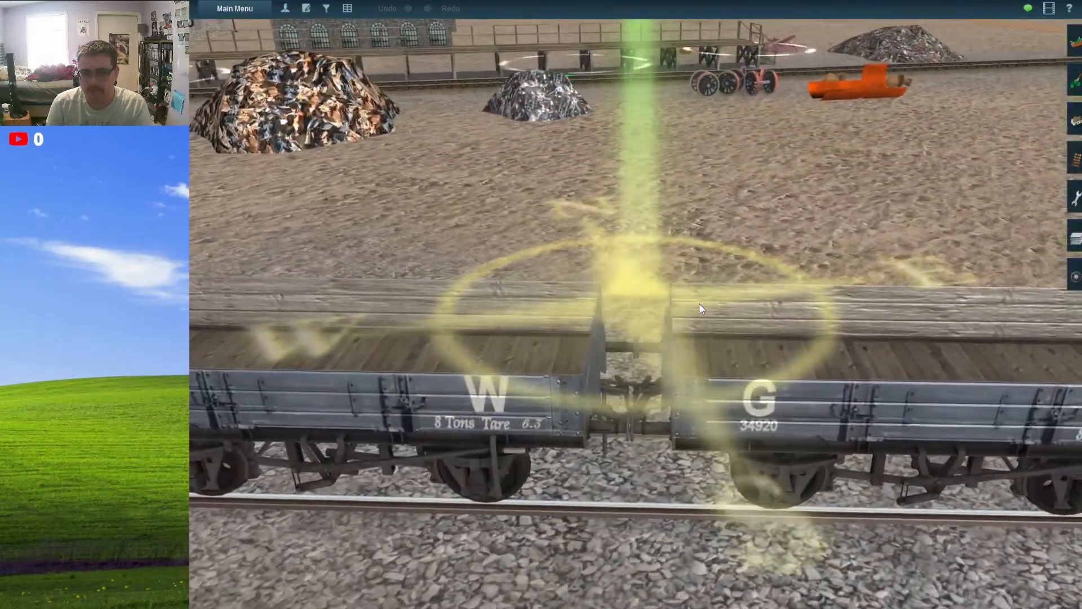
- Examine the pair of GWR open wagons on the siding beside the scrap piles
key("Right")
scroll(702, 309, "down", 3)
scroll(699, 305, "down", 2)
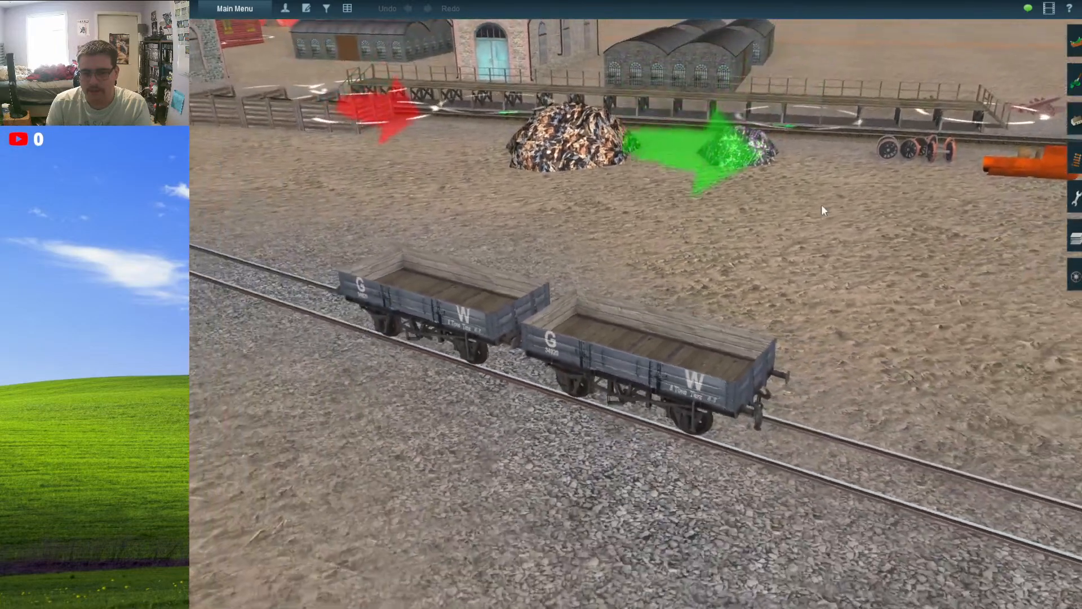
- Add the GWR 3 plank detailed wagon and the GWR 20T TOAD Brake Van to the Favorite Rolling Stock pick list
left_click(327, 9)
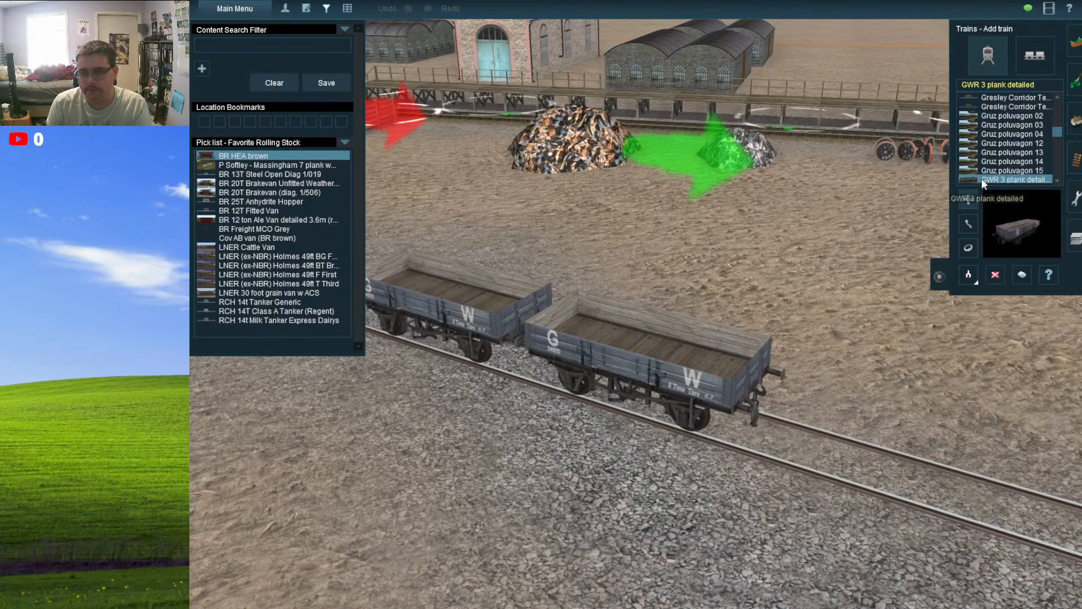
left_click_drag(982, 178, 301, 259)
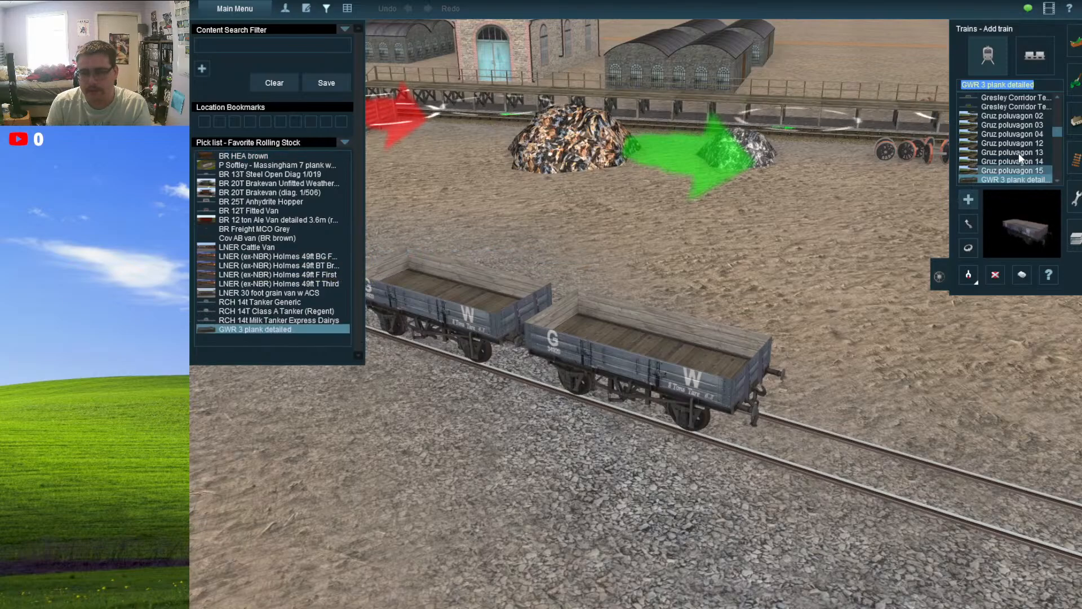
scroll(1019, 153, "down", 1)
left_click(1005, 171)
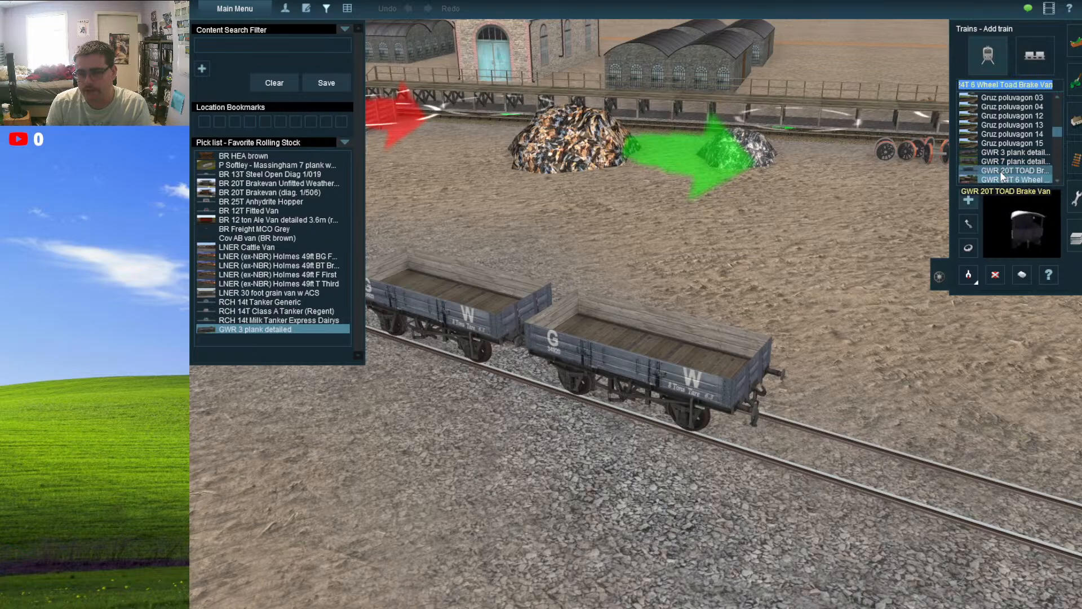
left_click(1001, 172)
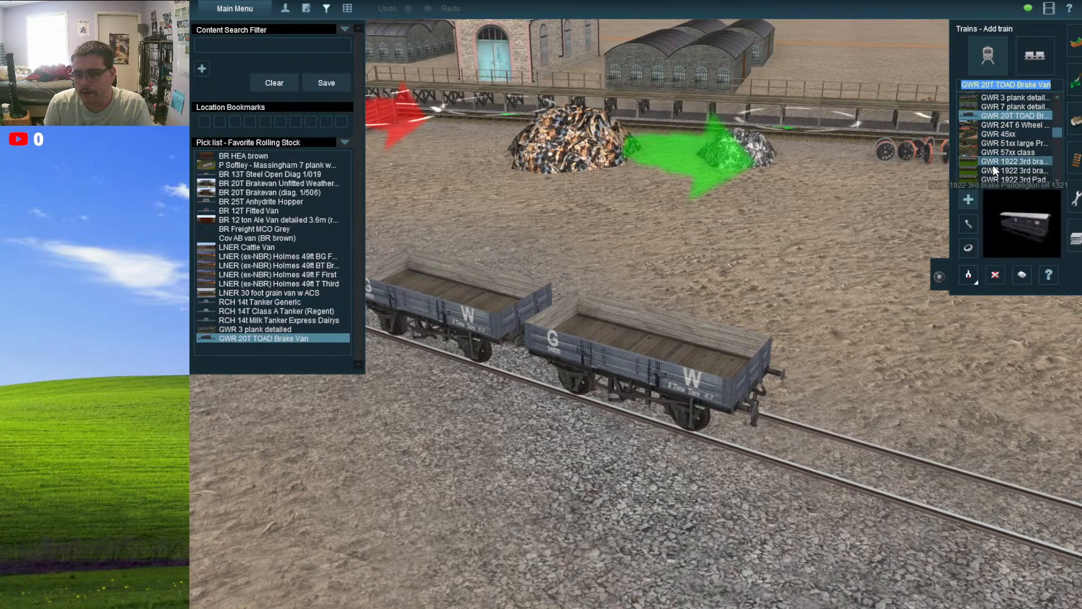
- Preview the GWR bogie clerestory brake 3rd, the bogie clerestory composite 3rd and the GWR C19 clerestory coaches
scroll(995, 163, "down", 5)
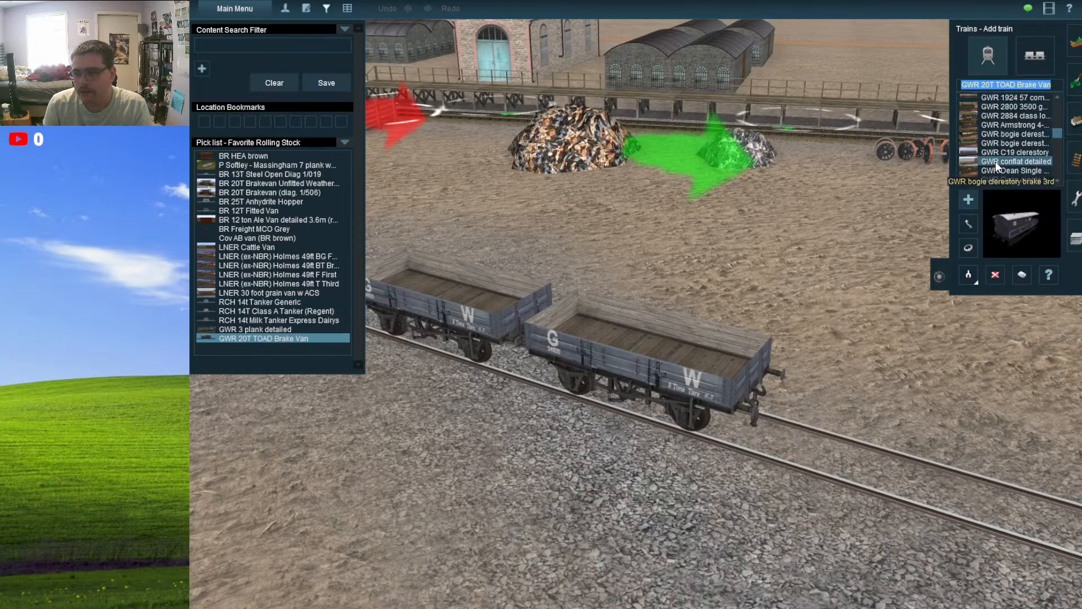
left_click(992, 172)
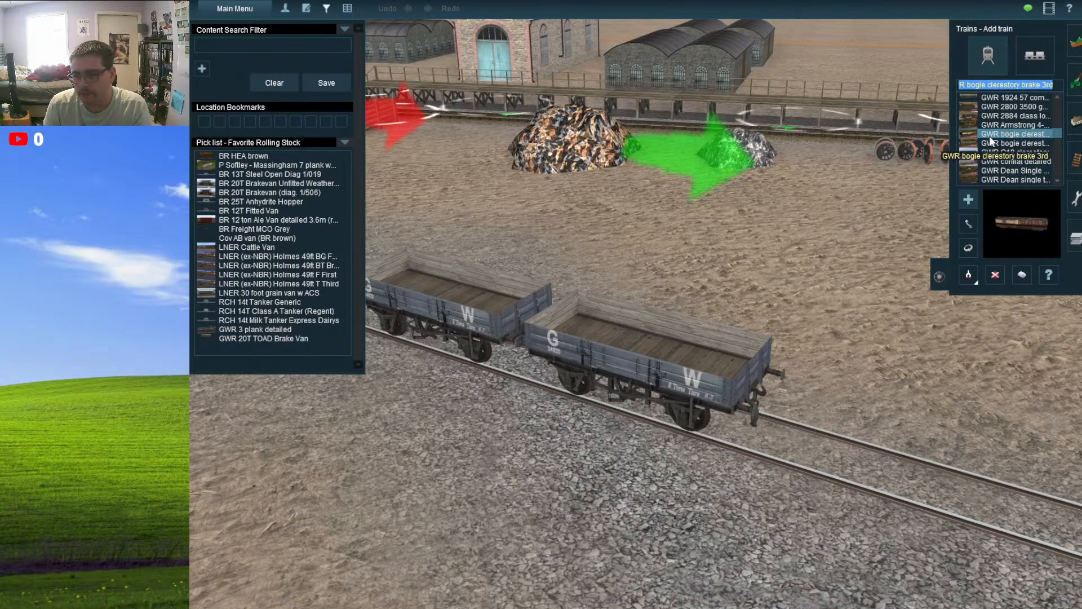
left_click(988, 144)
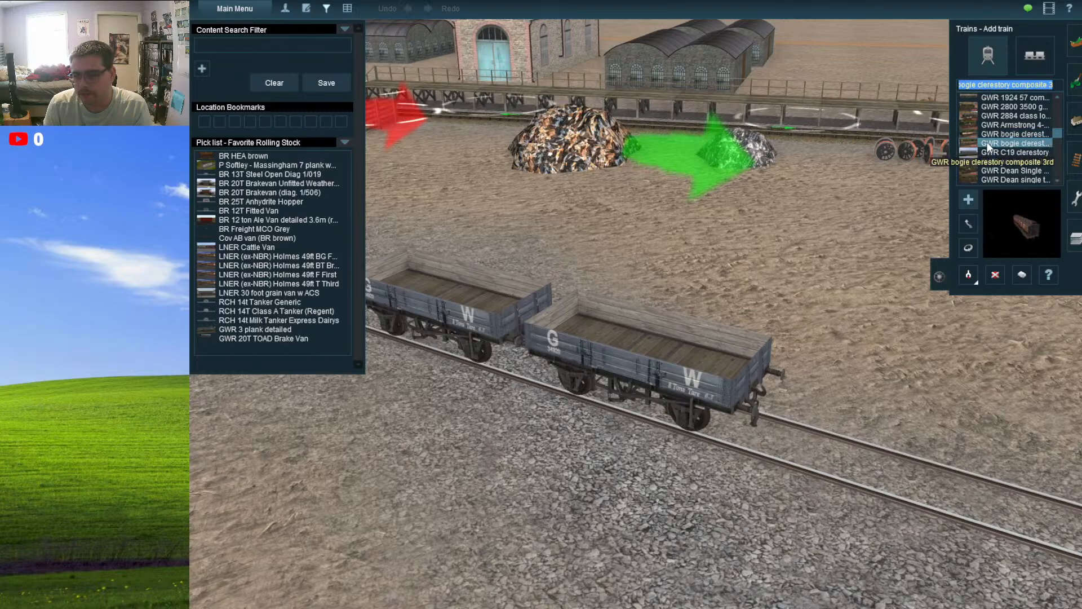
left_click(986, 153)
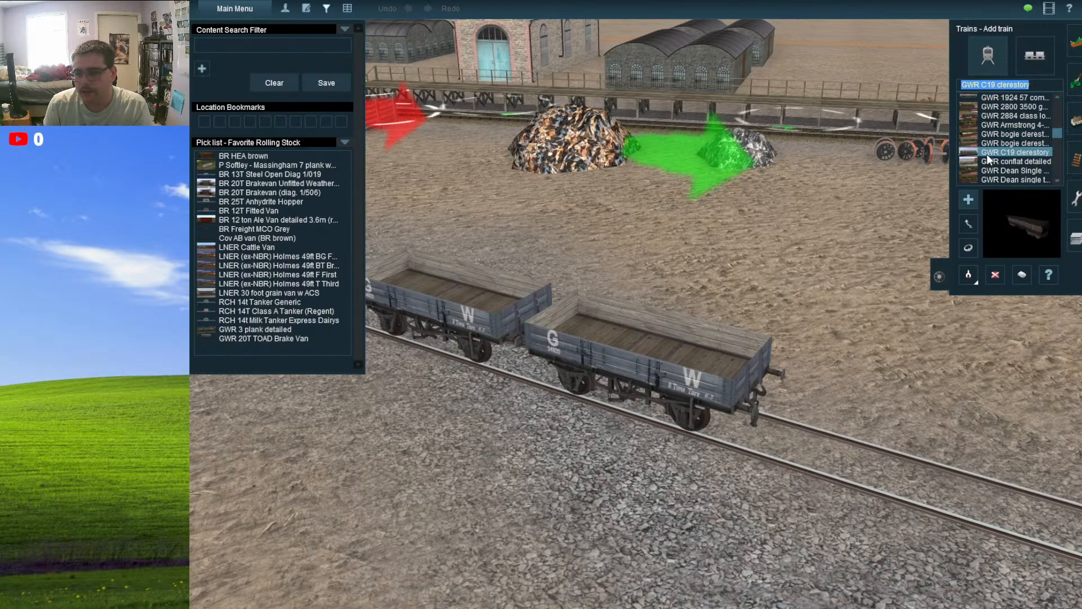
- Place the GWR C19 clerestory coach on the track beside the water crane for inspection and delete it
scroll(846, 271, "down", 5)
right_click_drag(727, 225, 570, 180)
scroll(580, 215, "up", 10)
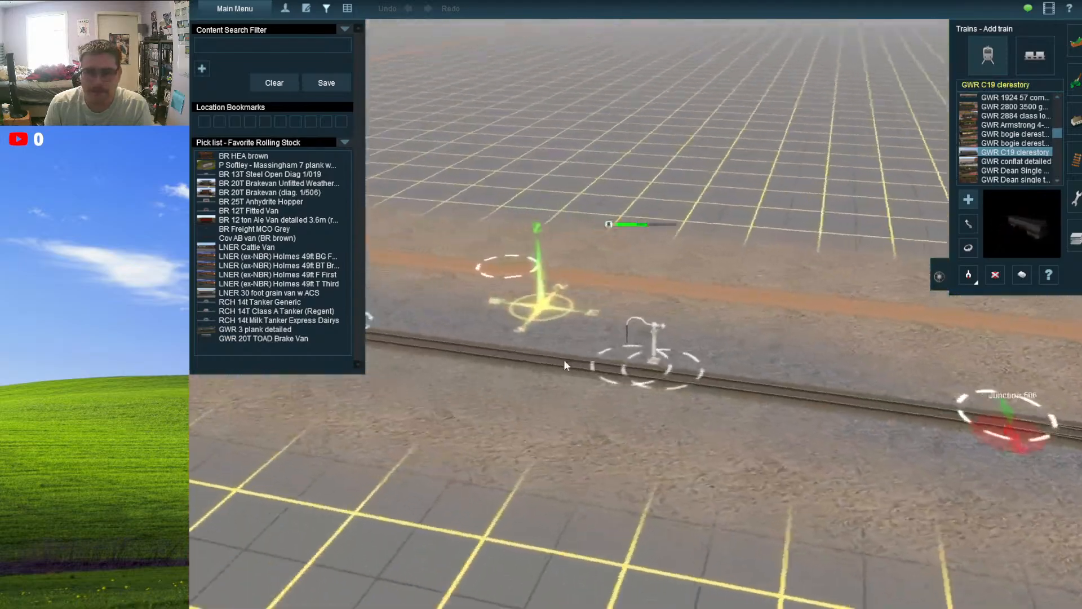
left_click(625, 364)
scroll(648, 370, "up", 10)
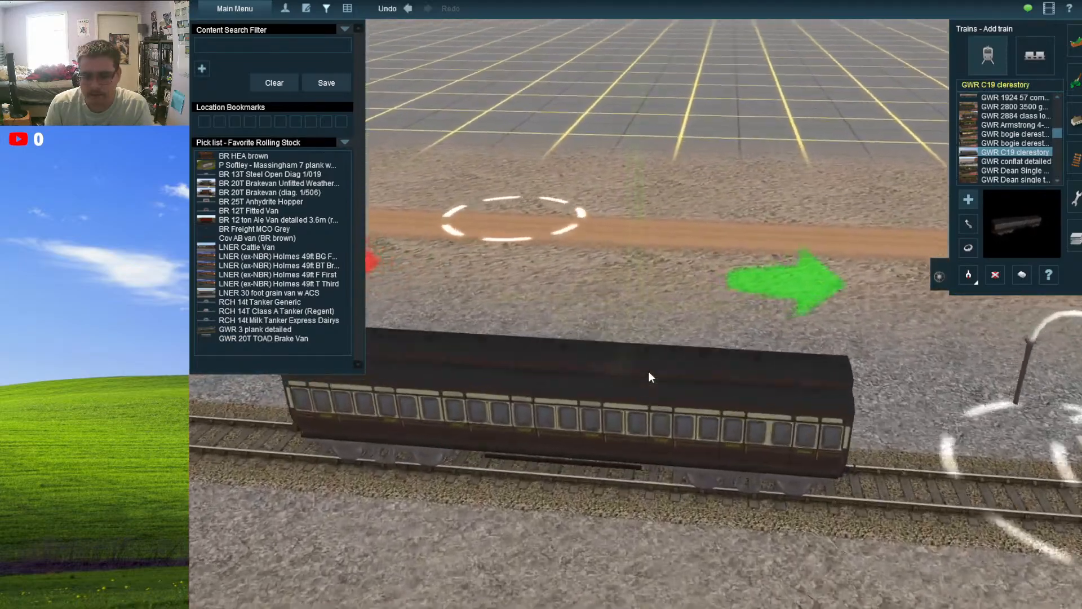
scroll(692, 367, "down", 5)
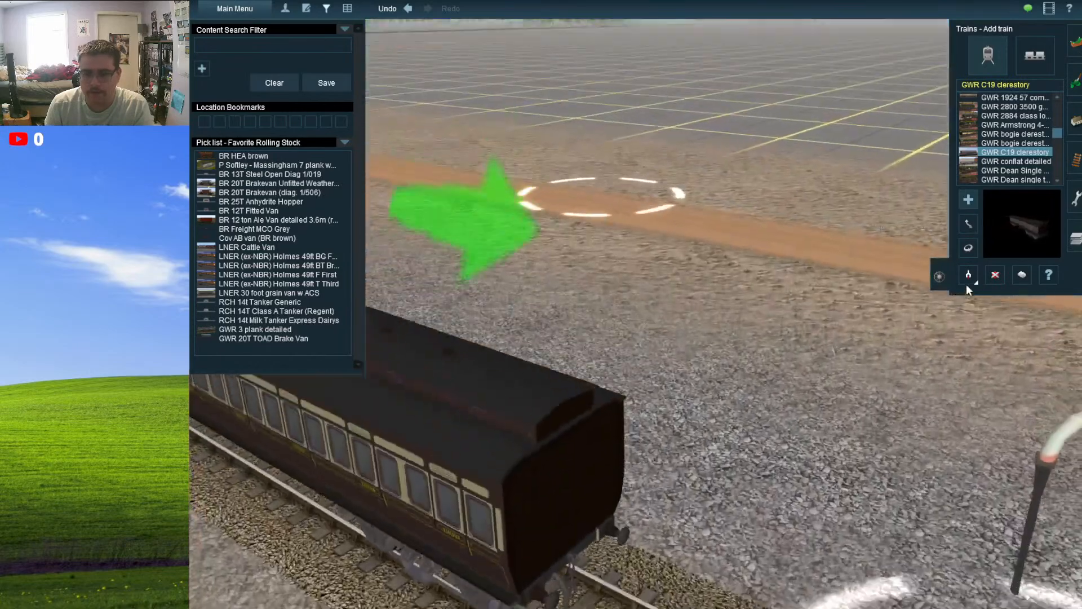
left_click(995, 275)
left_click(582, 471)
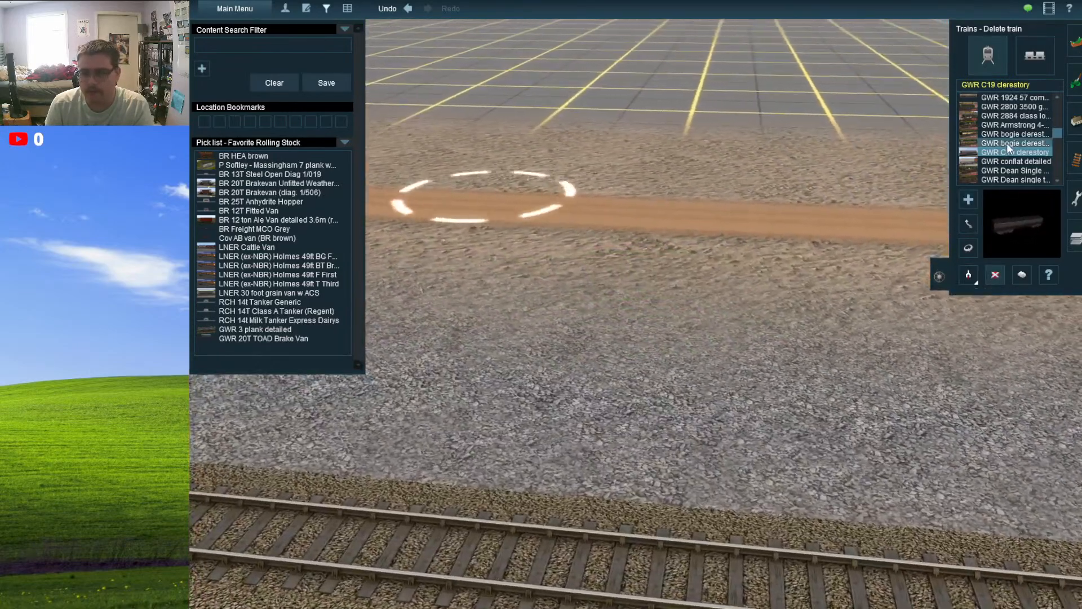
- Place the GWR bogie clerestory composite 3rd coach on the same track, inspect it from both ends and delete it
left_click(1009, 143)
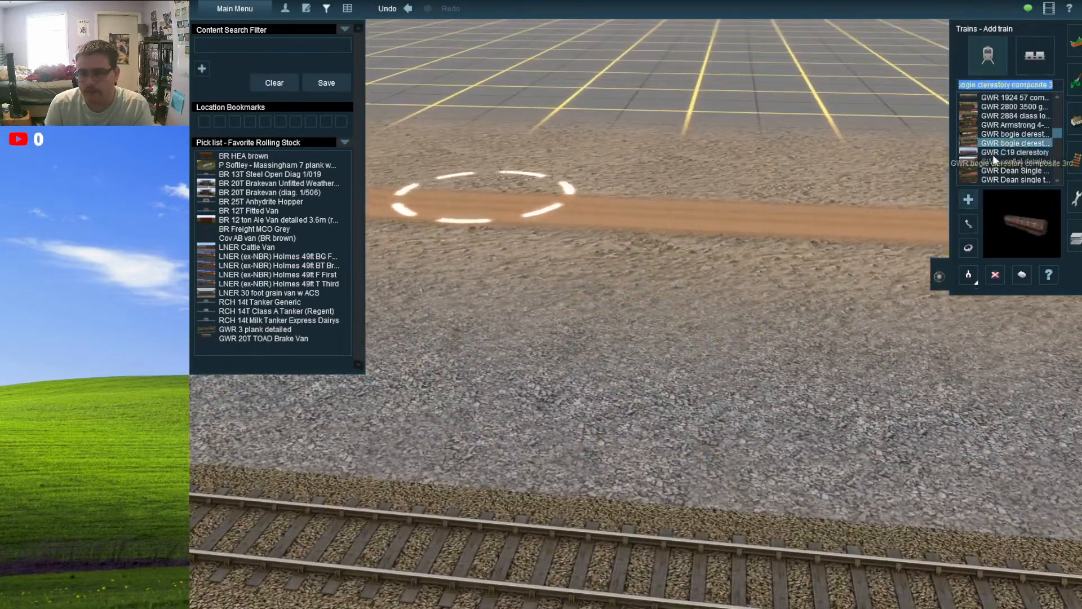
left_click(557, 558)
scroll(573, 530, "up", 3)
scroll(585, 522, "down", 4)
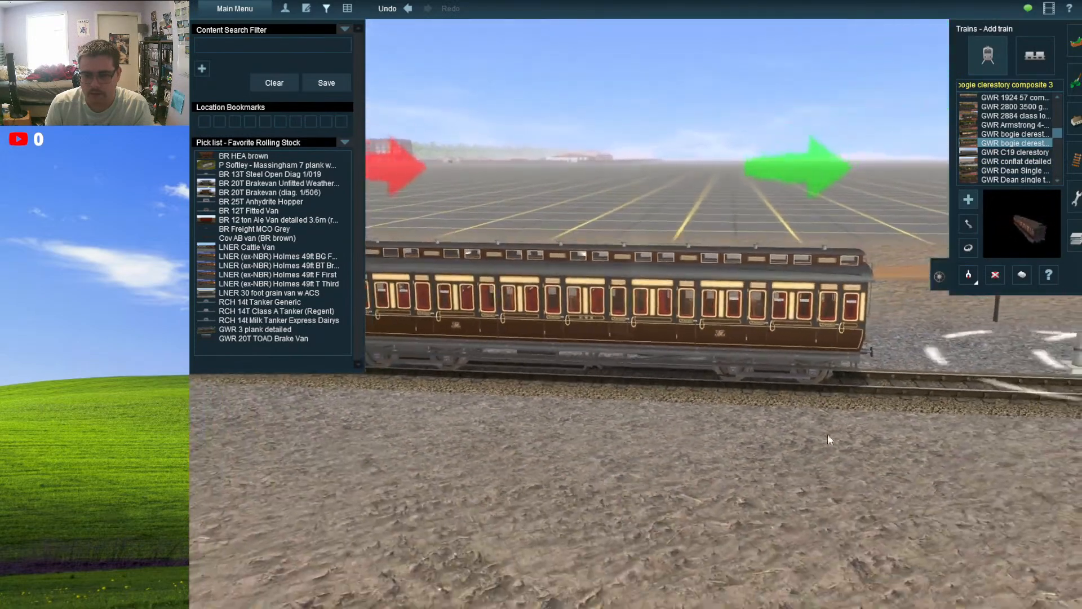
key("Left")
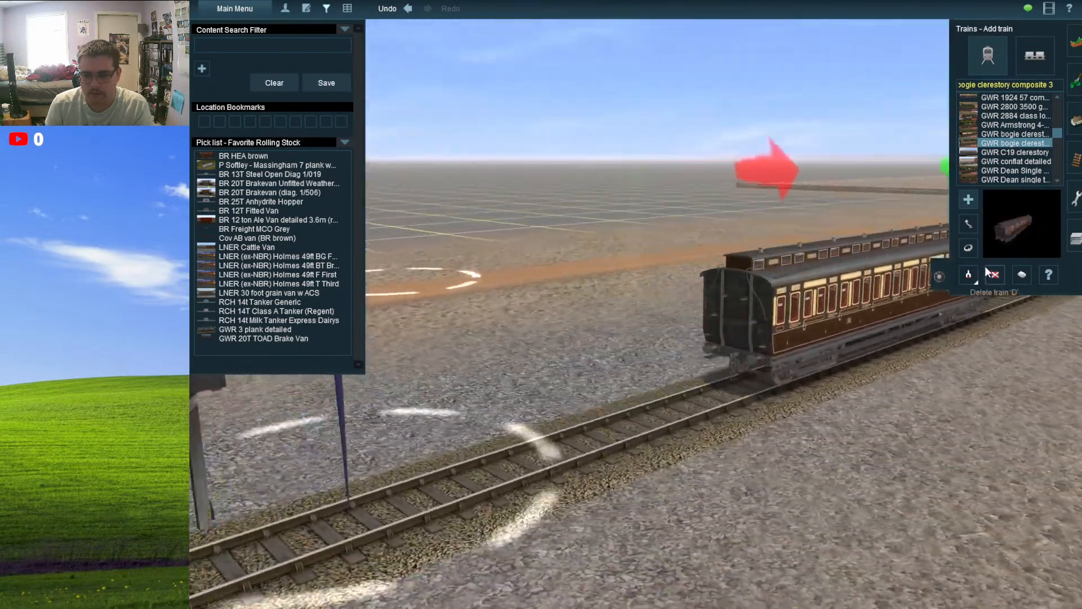
left_click(995, 275)
left_click(813, 330)
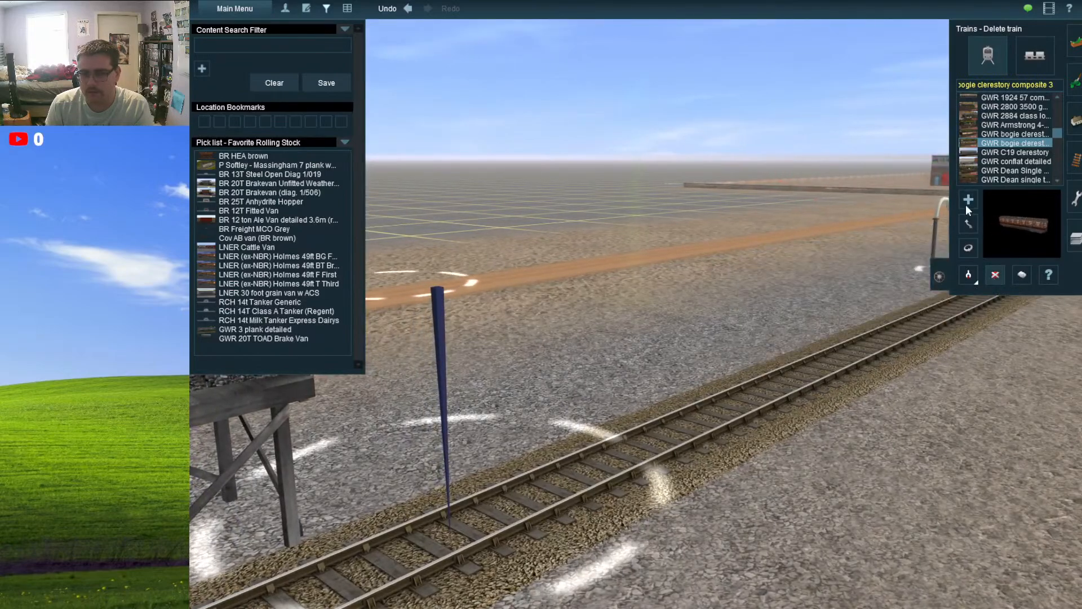
- Place the GWR Six Wheel Clerestory 1st Saloon coach on the track, inspect it up close and delete it
scroll(1004, 175, "down", 8)
scroll(1003, 164, "down", 3)
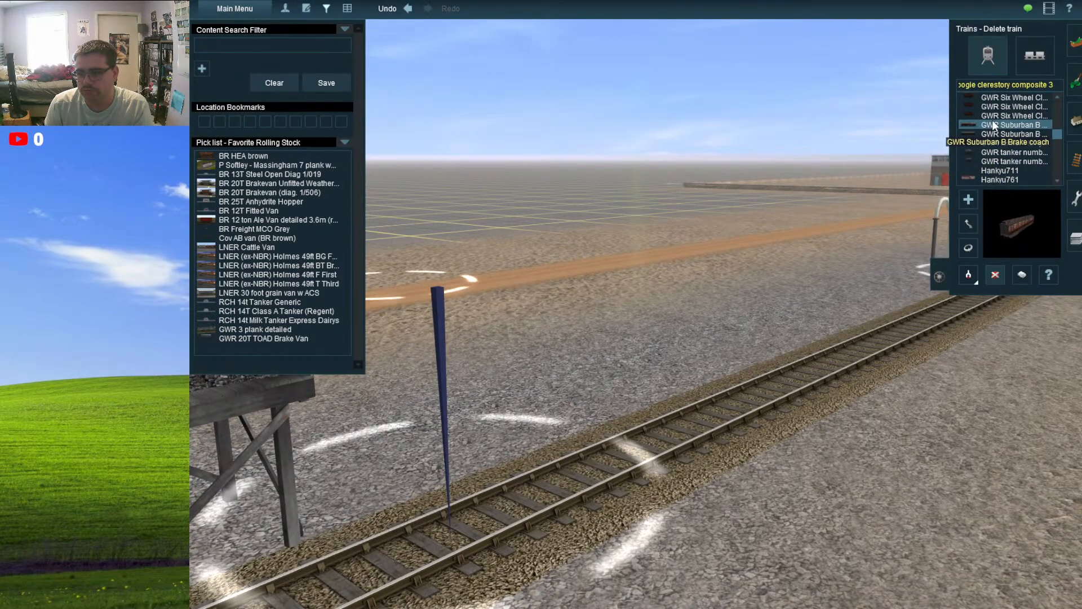
left_click(989, 115)
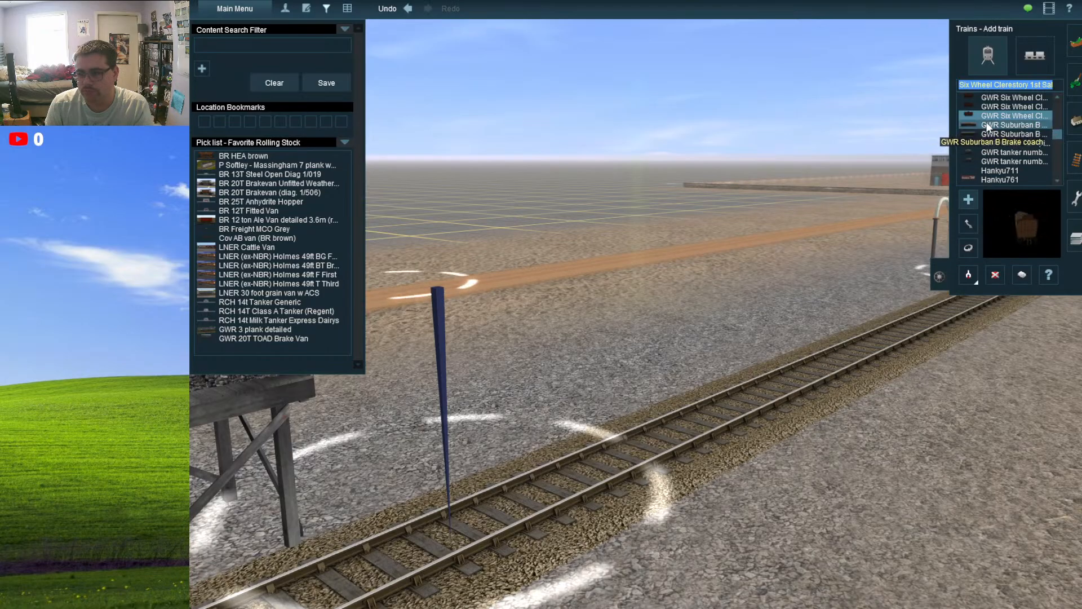
left_click(807, 374)
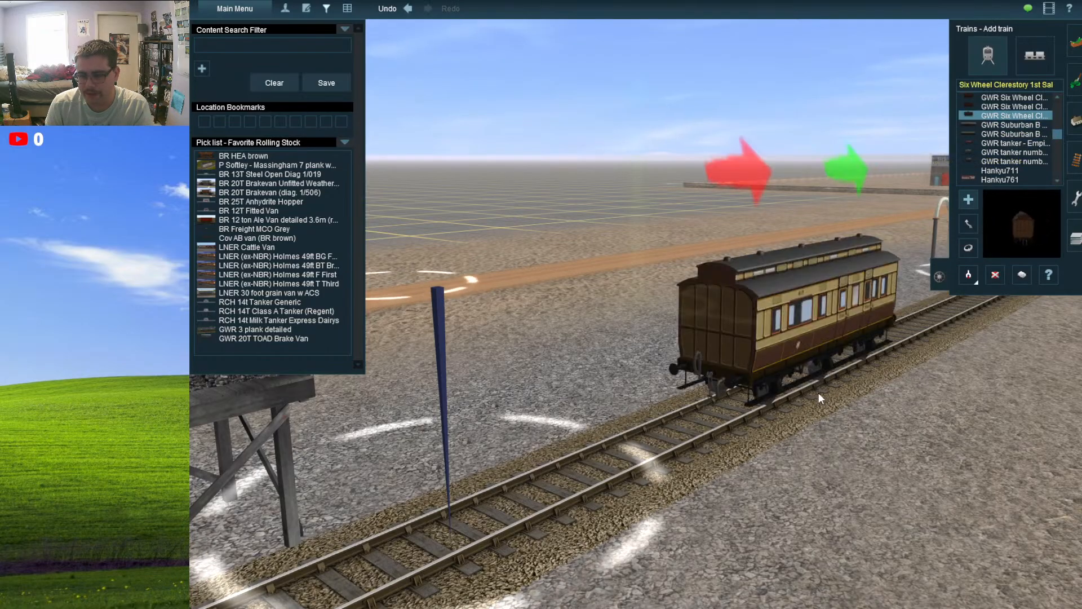
key("Left")
key("Right")
key("Right")
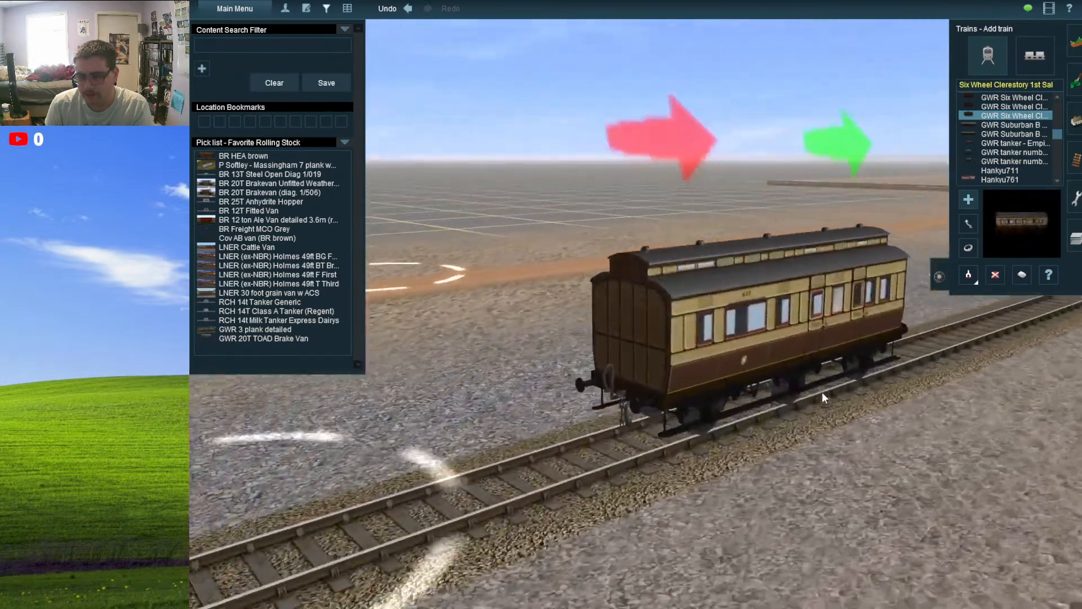
right_click(822, 392)
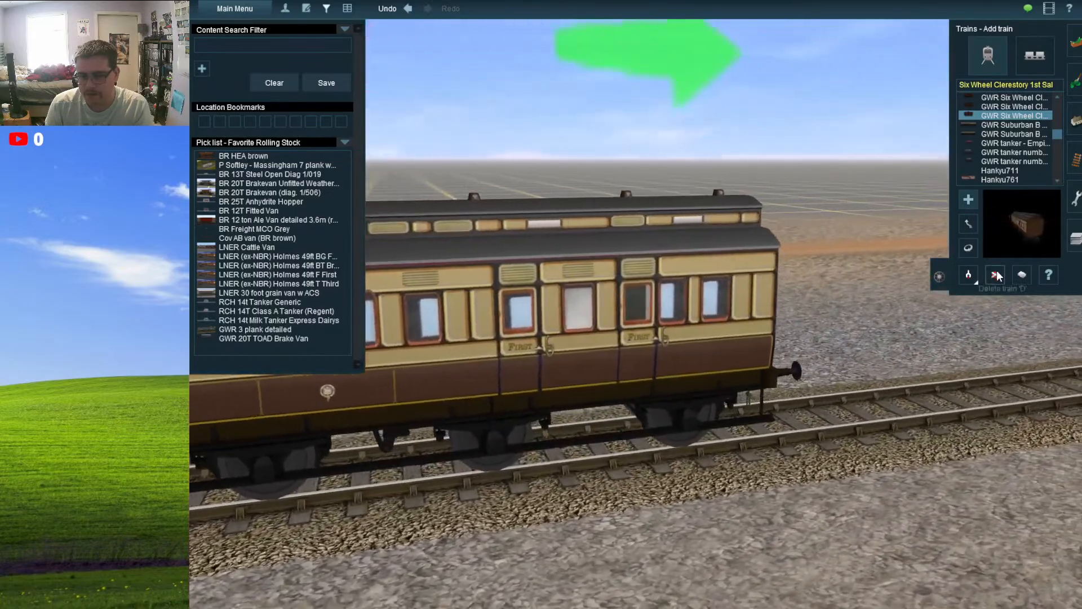
left_click(997, 272)
key("Up")
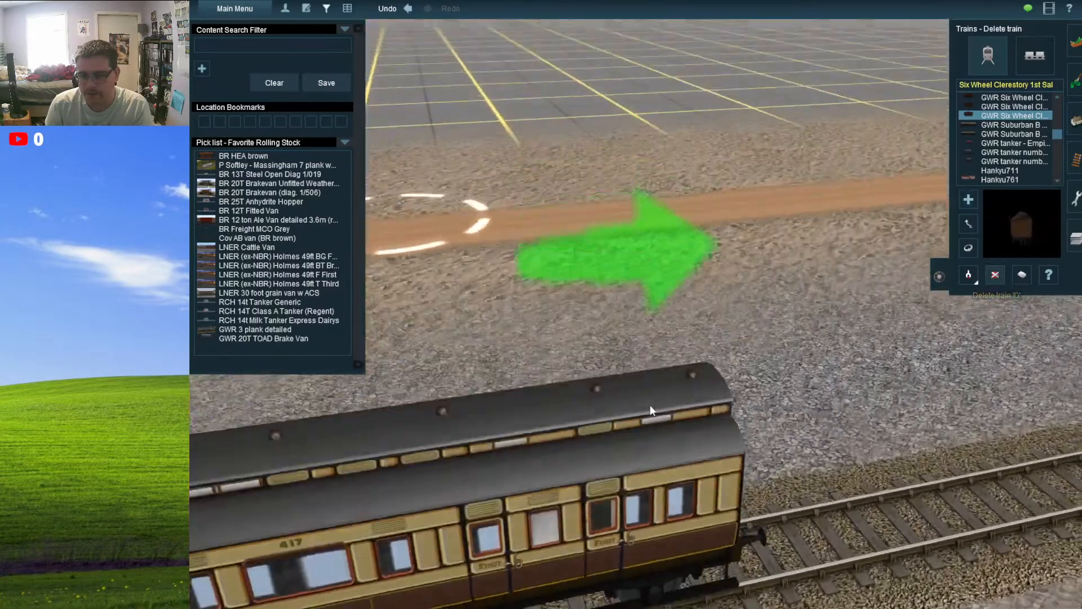
left_click(650, 405)
- Preview rolling stock from GWR tanker number 74427 and Hankyu711 through the Hanshin and Hopper PKP SideDump entries
left_click(1021, 151)
left_click(1017, 161)
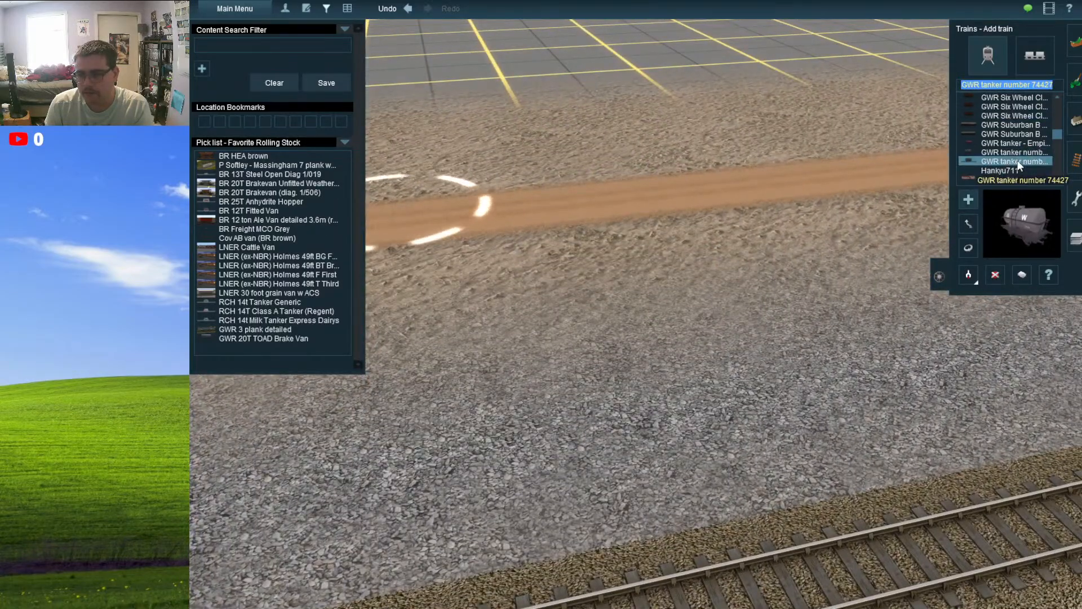
left_click(1013, 168)
scroll(1013, 168, "down", 3)
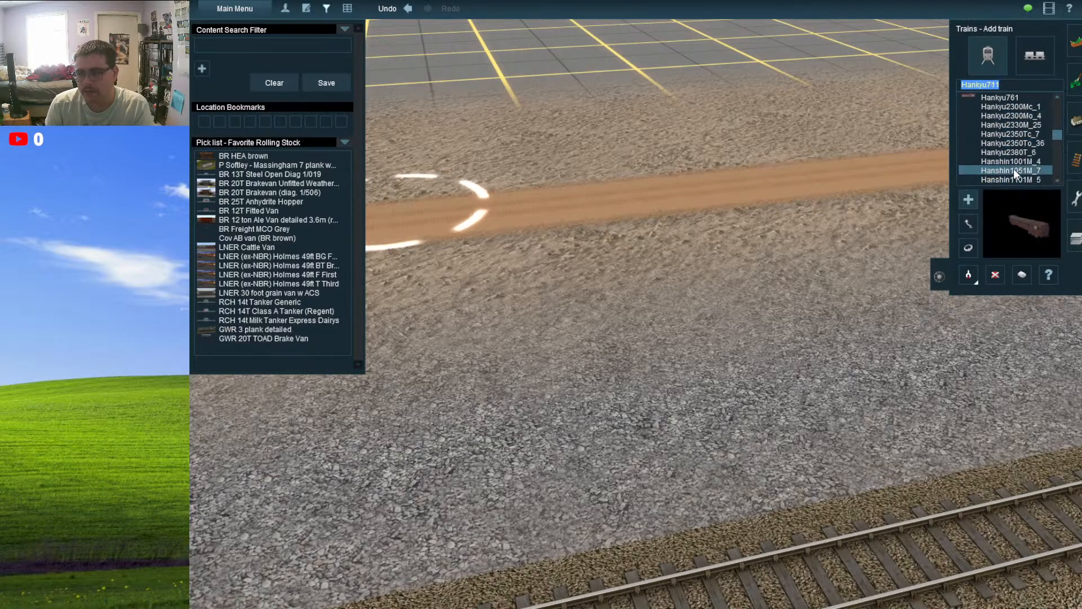
left_click(1014, 168)
scroll(1014, 173, "down", 3)
left_click(1014, 161)
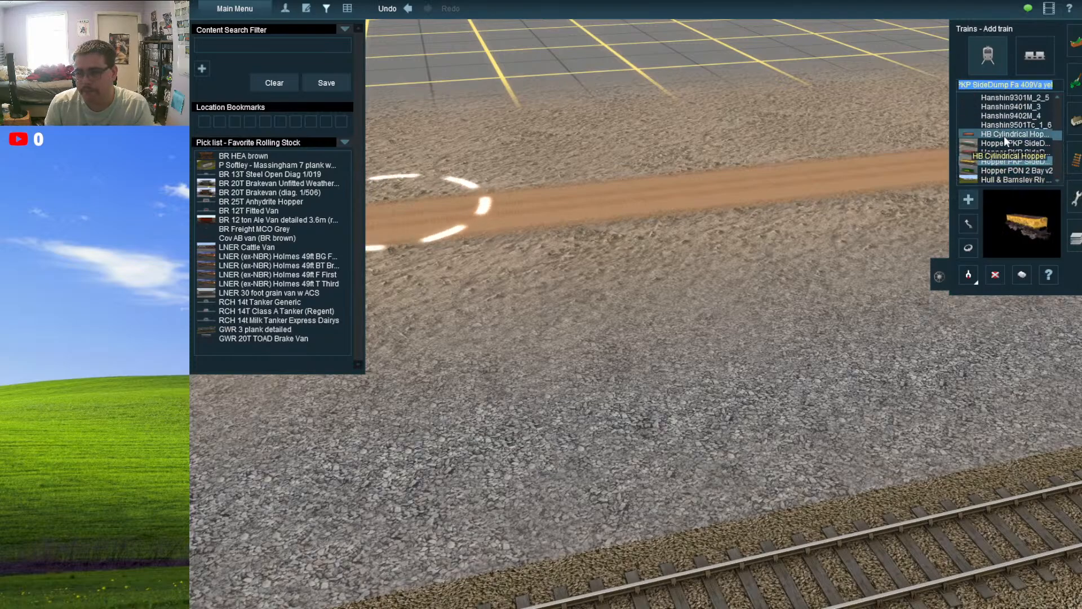
left_click(999, 178)
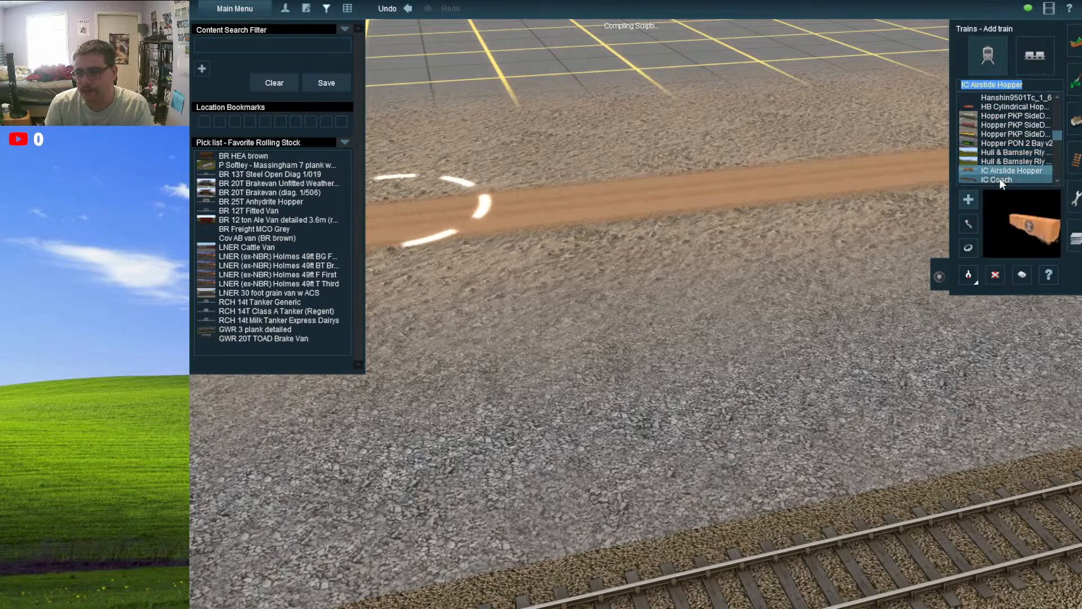
- Browse the remaining rolling stock from the IC and Ichibata entries through Iyotetsu710, JCAT TRACTOR and JNR 101V saha100 to the JRH models
scroll(998, 174, "down", 3)
left_click(998, 172)
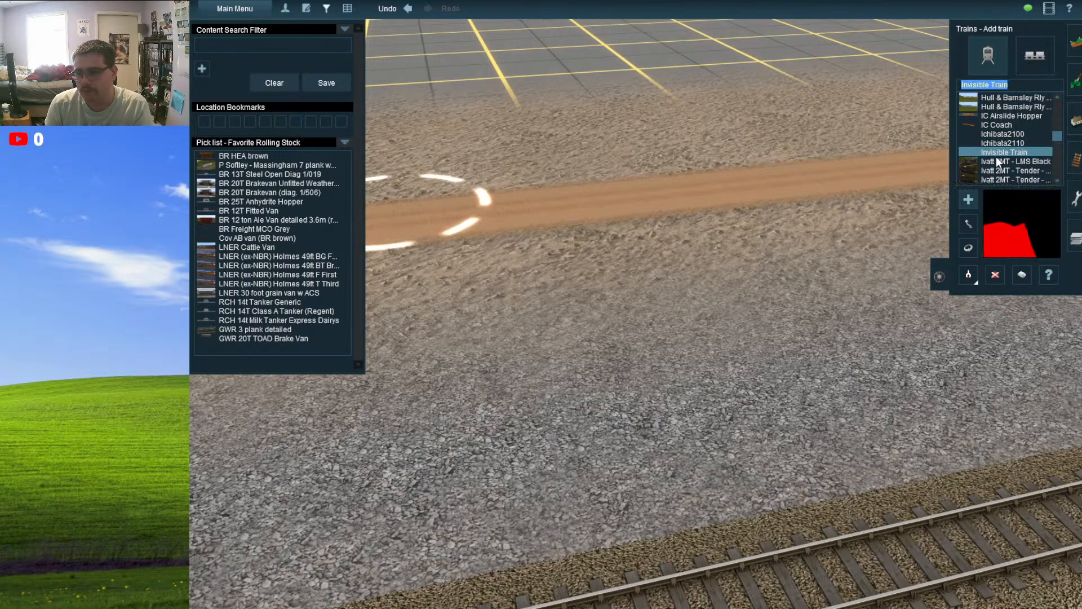
scroll(995, 175, "down", 2)
left_click(995, 172)
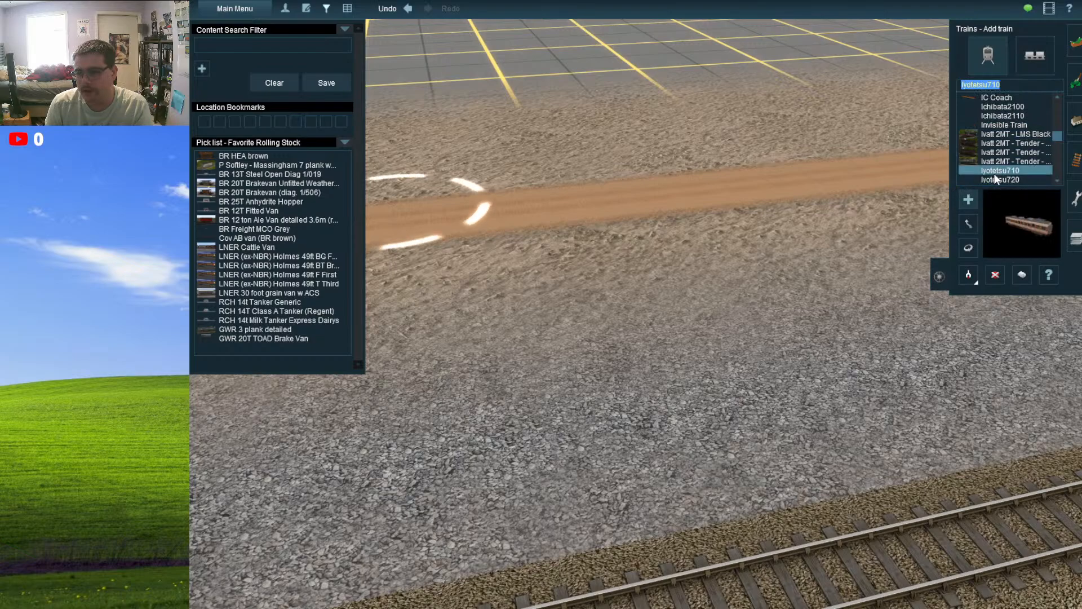
scroll(995, 176, "down", 2)
left_click(997, 174)
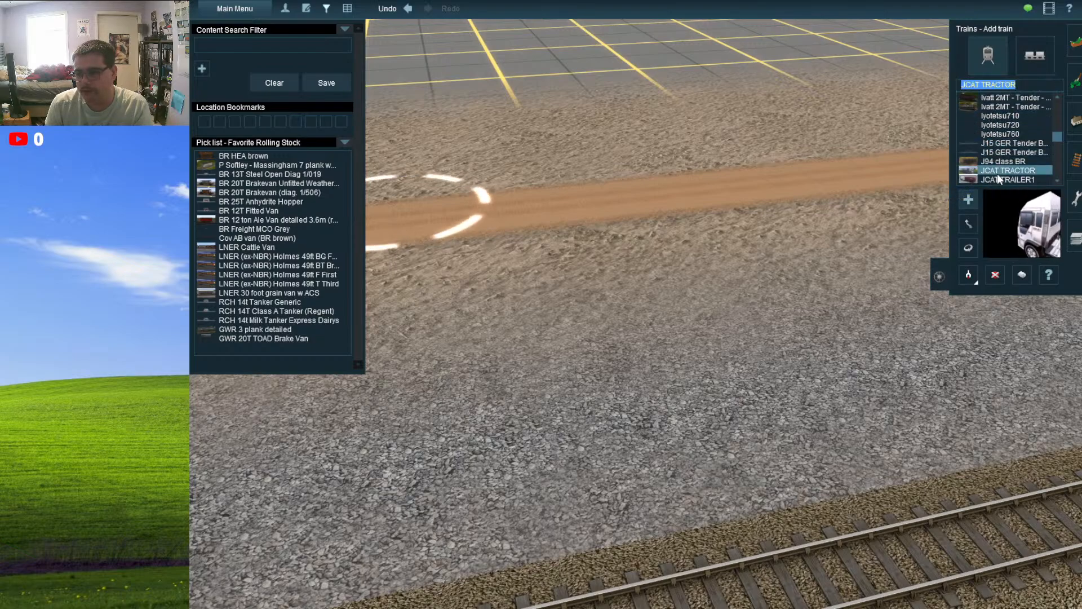
scroll(997, 170, "down", 1)
left_click(996, 168)
scroll(996, 167, "down", 2)
left_click(997, 167)
scroll(997, 167, "down", 1)
left_click(996, 166)
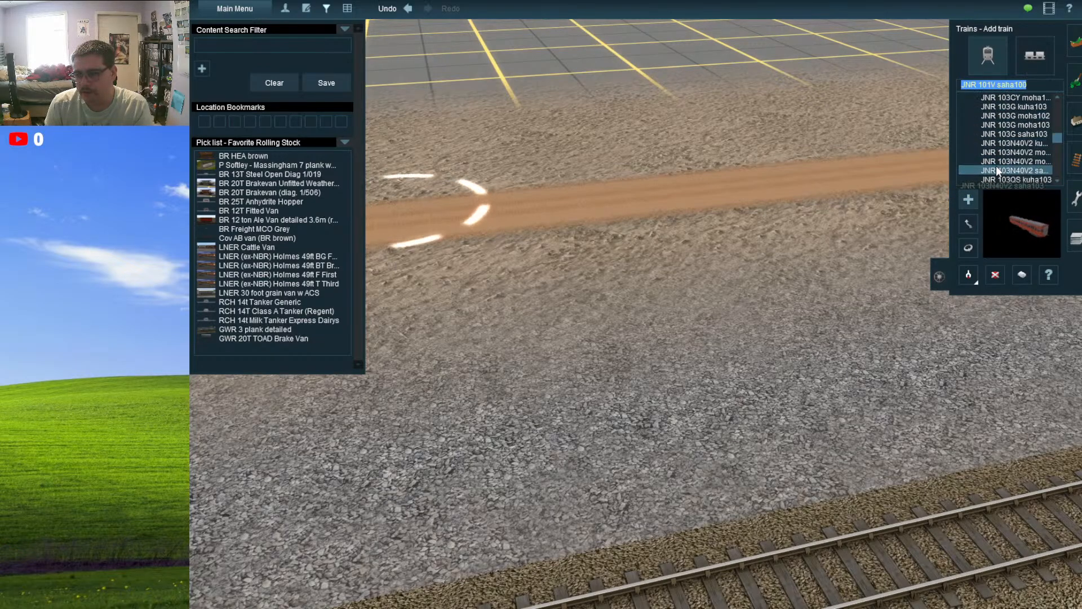
scroll(996, 166, "down", 6)
scroll(992, 166, "down", 5)
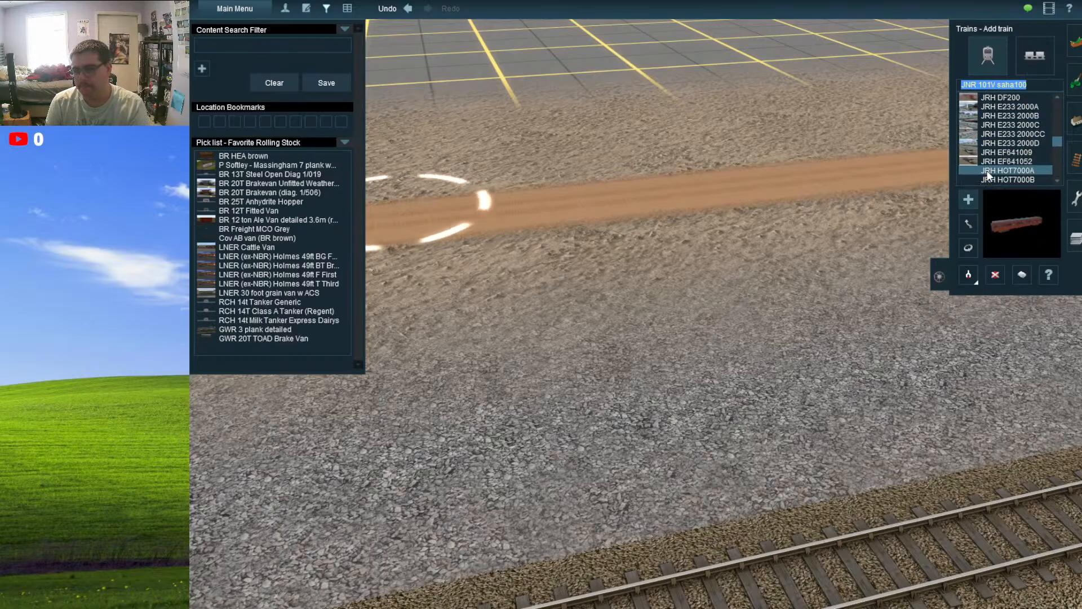
scroll(725, 342, "down", 5)
scroll(717, 333, "down", 5)
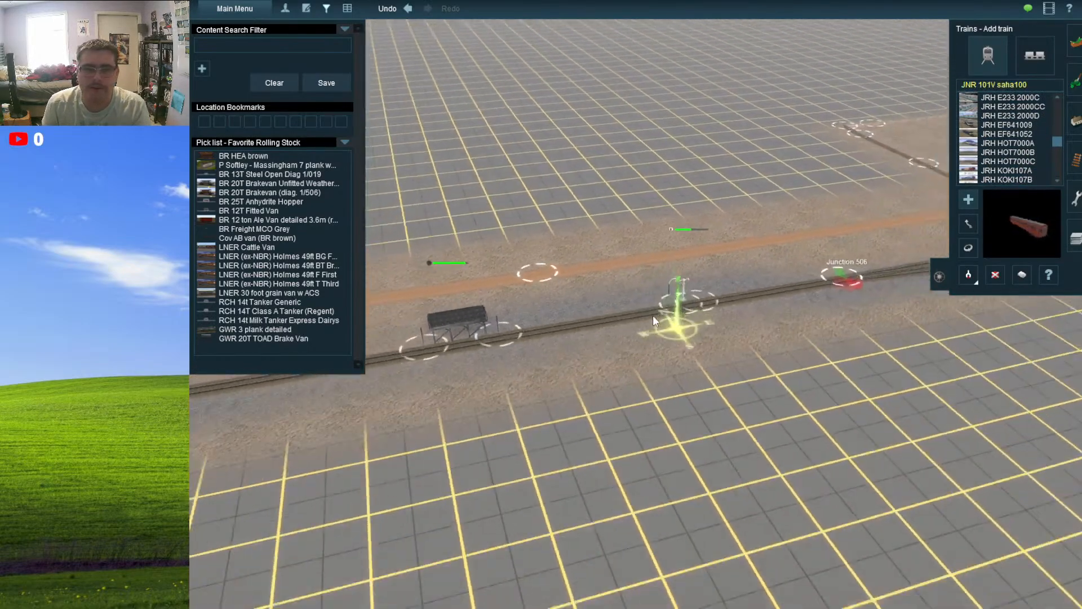
- Exit Surveyor to the route selection screen and start creating a new route
left_click(251, 10)
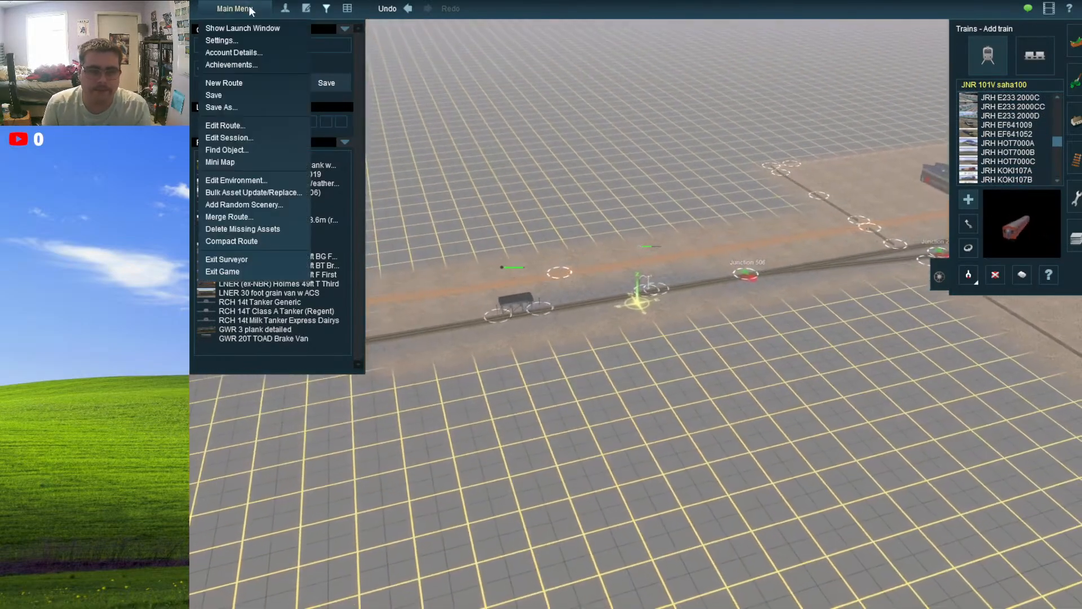
left_click(289, 257)
left_click(553, 331)
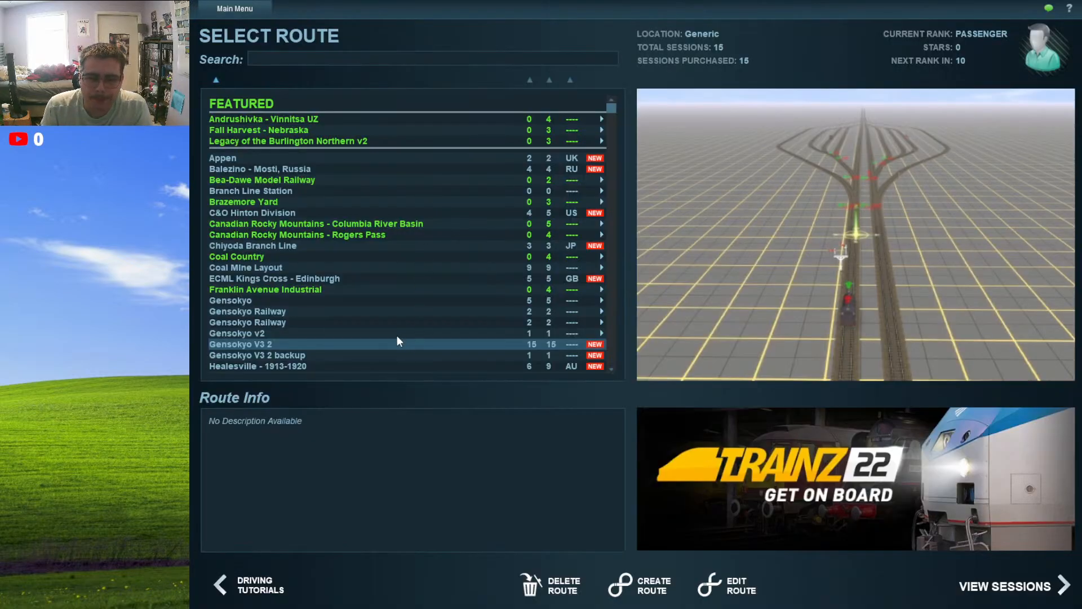
left_click(644, 586)
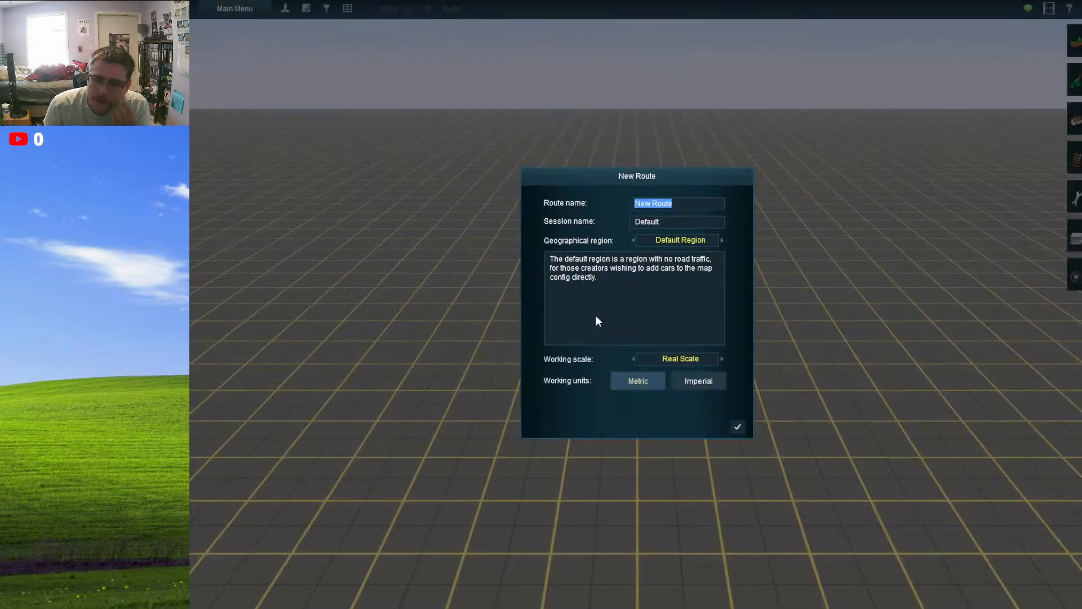
- Review the working scale options for the new route and set its working units to Imperial
left_click(678, 359)
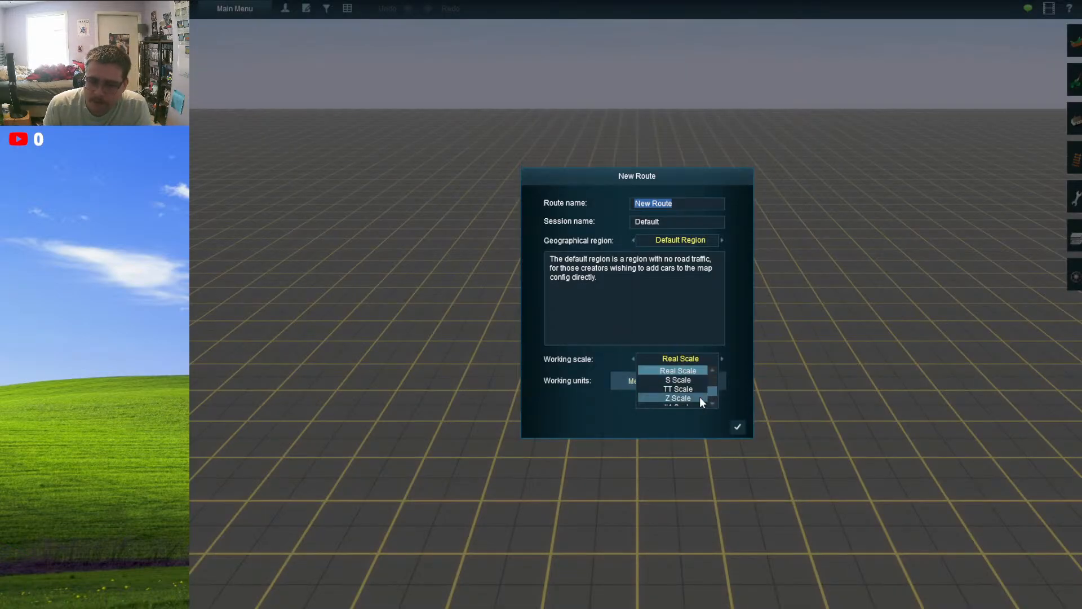
scroll(698, 397, "down", 3)
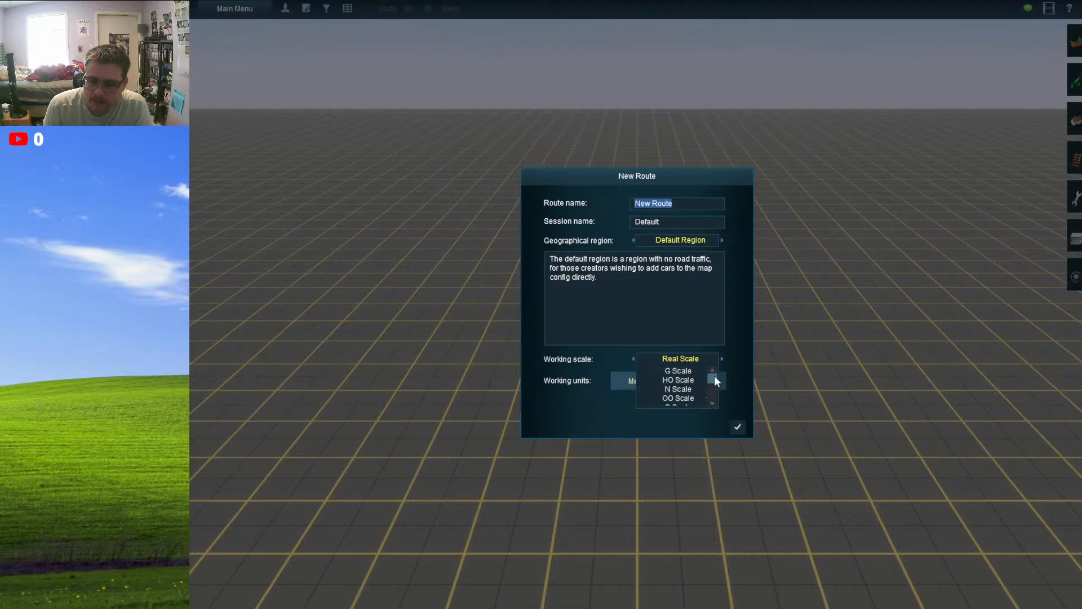
scroll(713, 375, "down", 3)
scroll(712, 370, "up", 3)
left_click(744, 376)
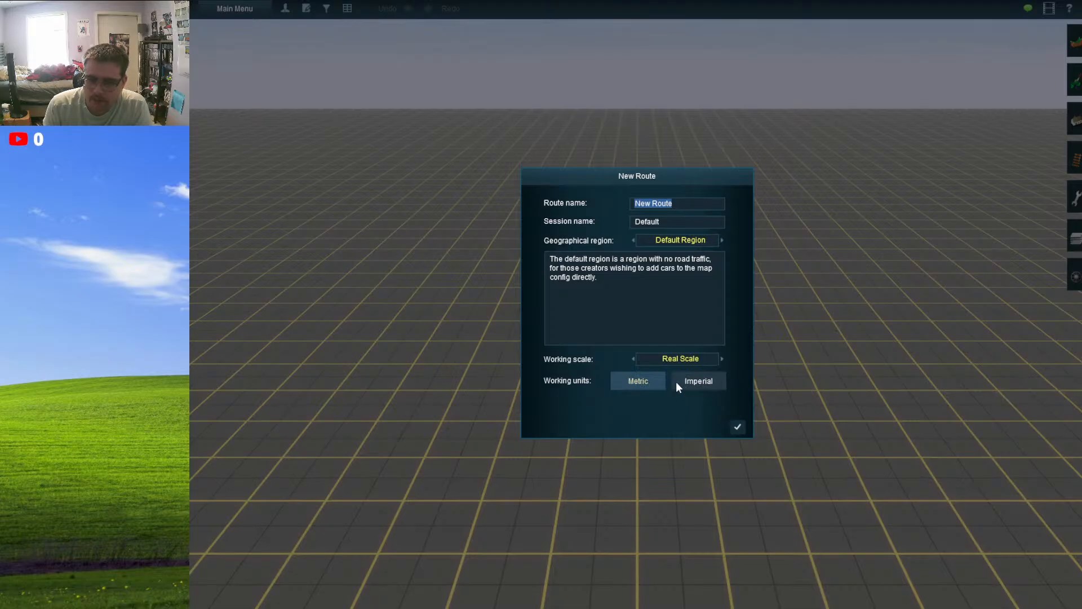
left_click(693, 382)
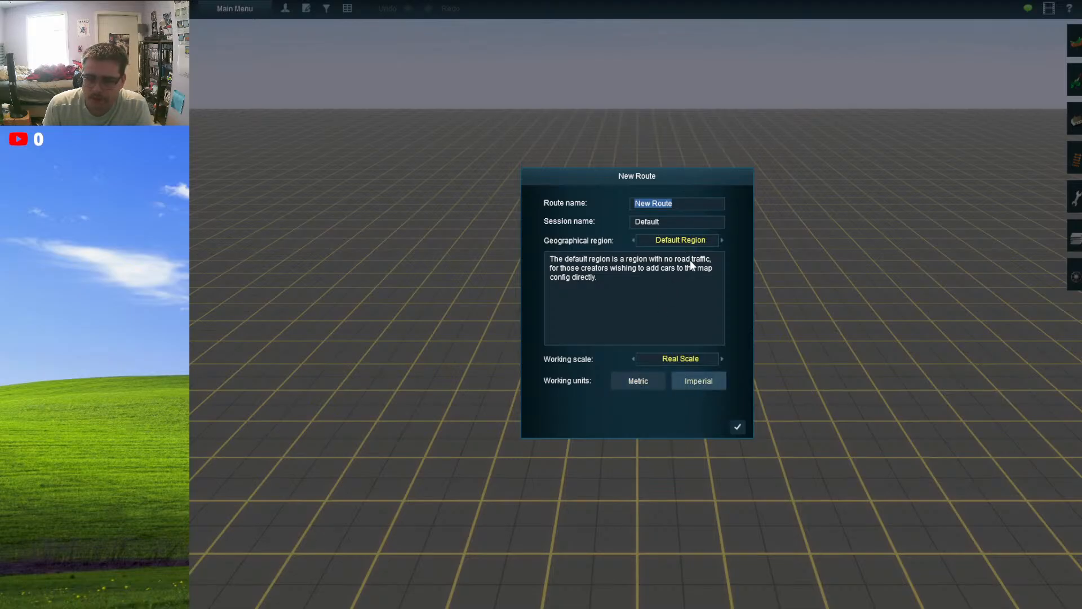
- Look through the available geographical regions and set the new route's region to Rural Japan - Model Trainz Region
left_click(700, 240)
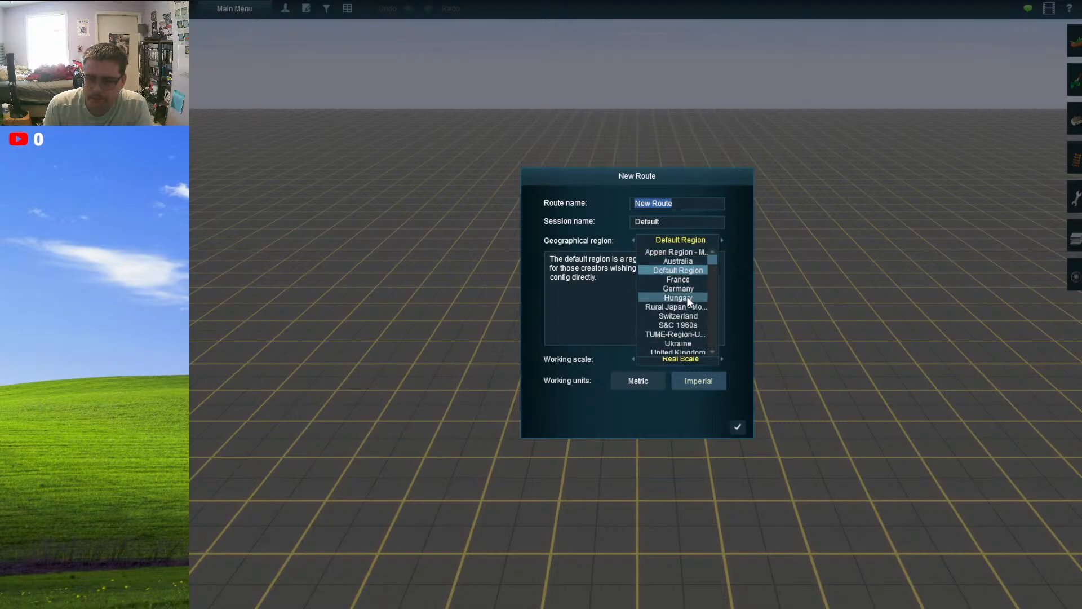
scroll(684, 318, "down", 1)
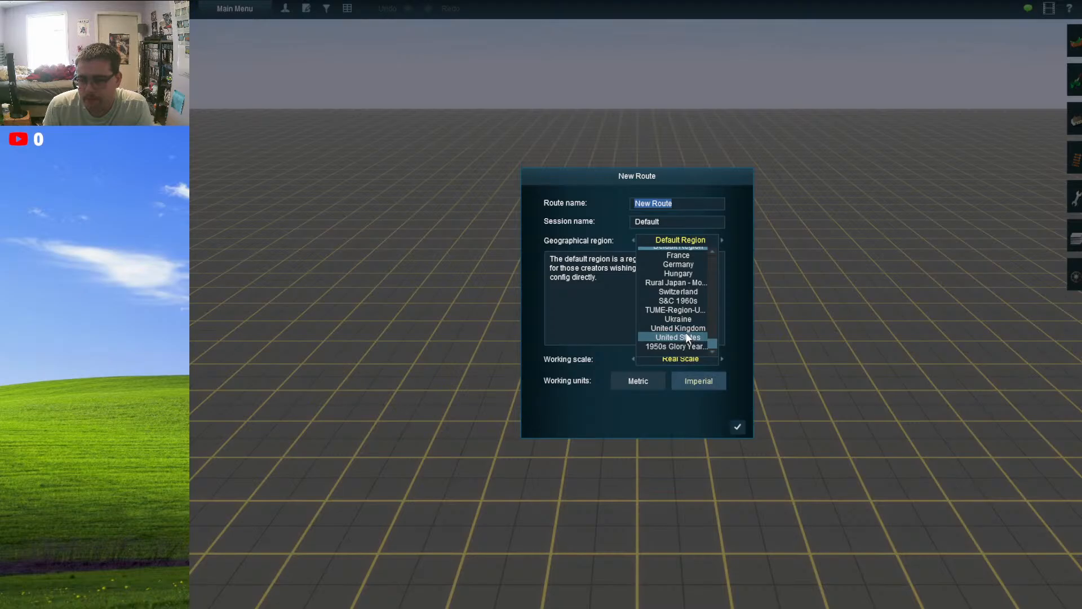
scroll(660, 327, "up", 2)
left_click(612, 305)
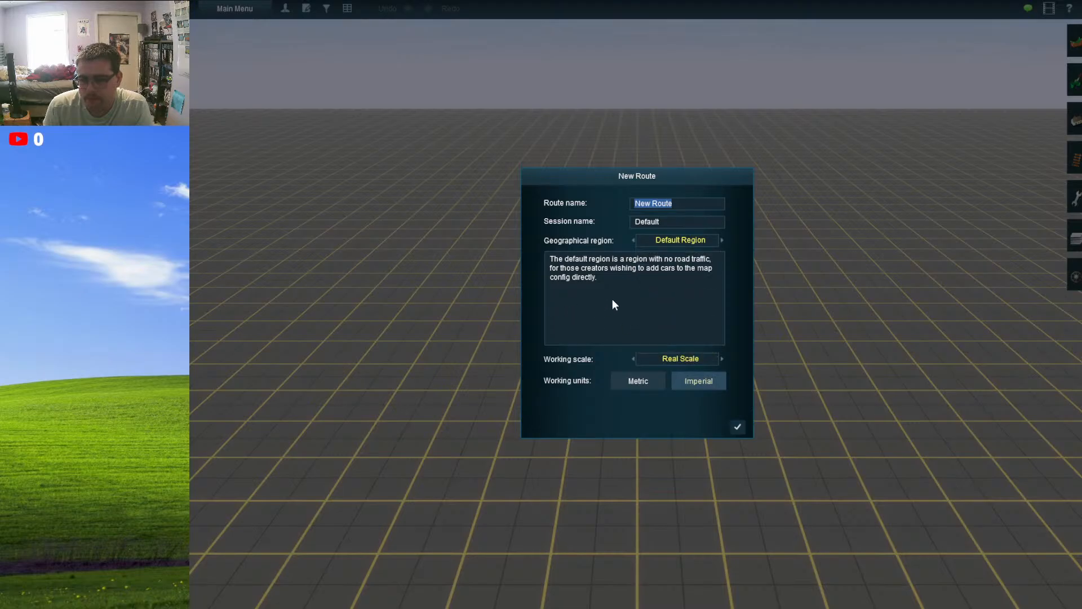
left_click(657, 239)
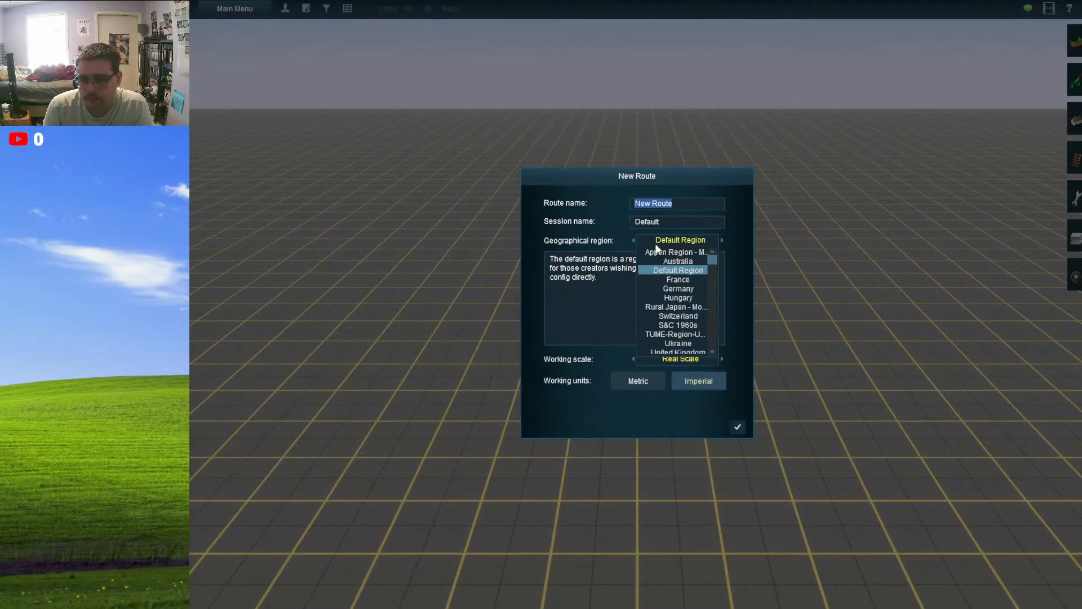
left_click(655, 305)
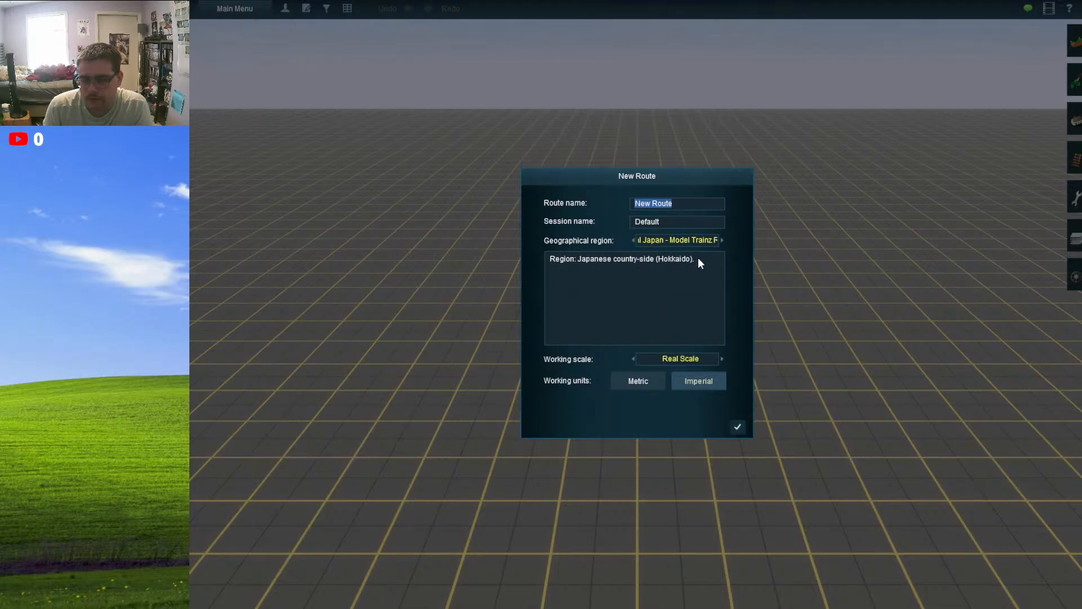
left_click(694, 240)
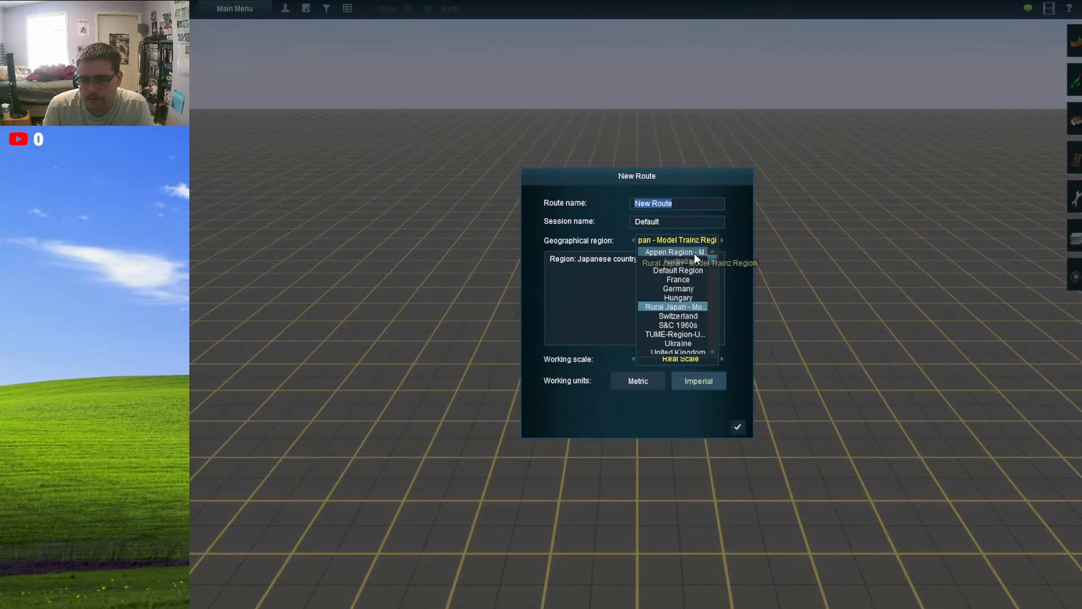
left_click(691, 306)
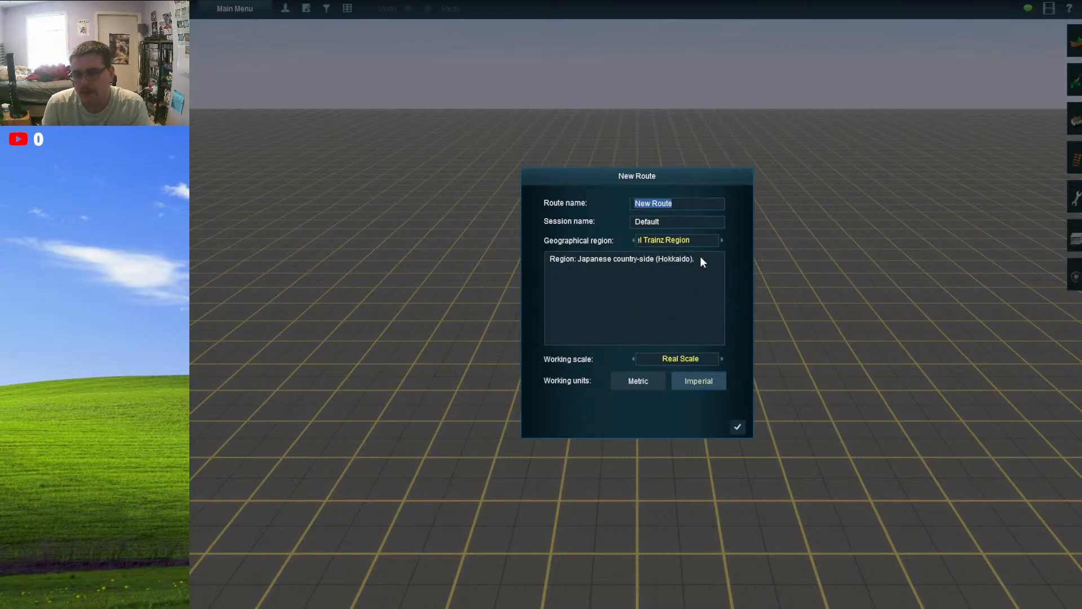
- Name the route Gensokyo Remake and create it
left_click(686, 206)
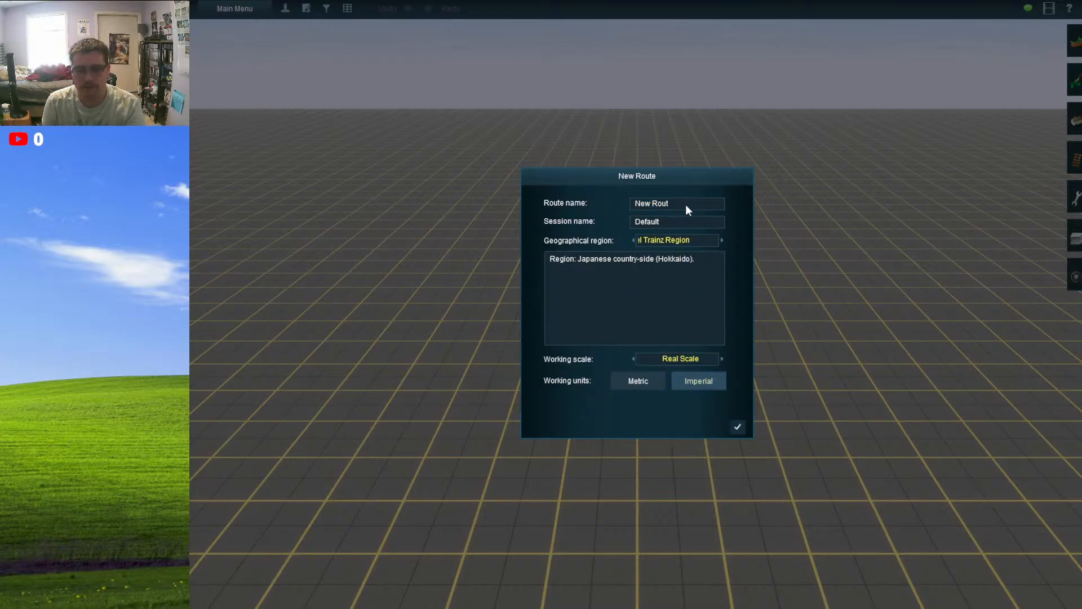
key("BackSpace")
key("BackSpace")
key("BackSpace")
key("BackSpace")
key("BackSpace")
key("BackSpace")
key("BackSpace")
key("BackSpace")
key("BackSpace")
type("Gensokyo Remake")
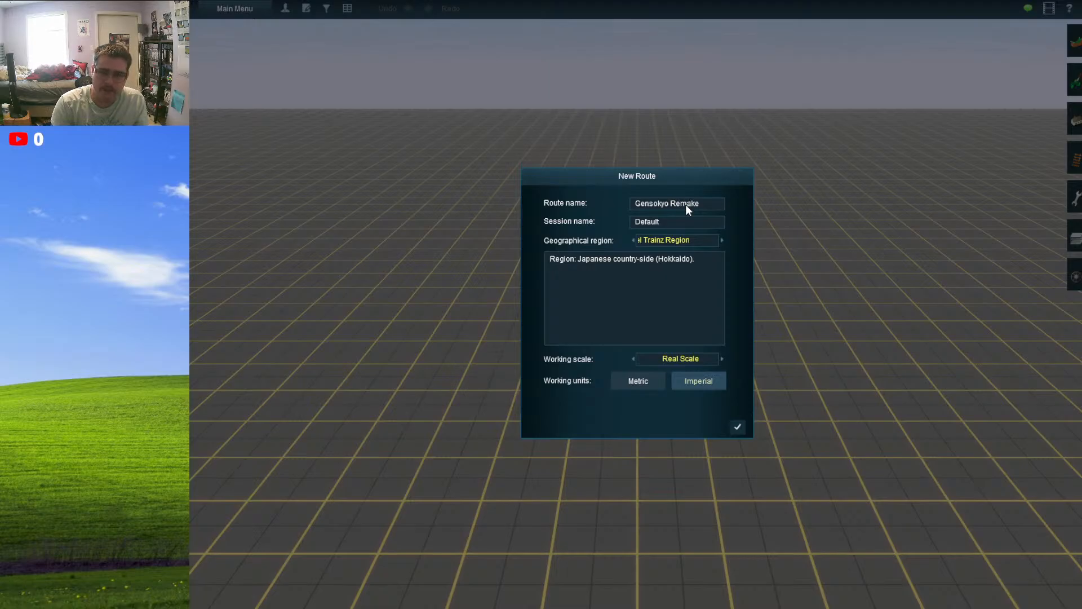
left_click(738, 425)
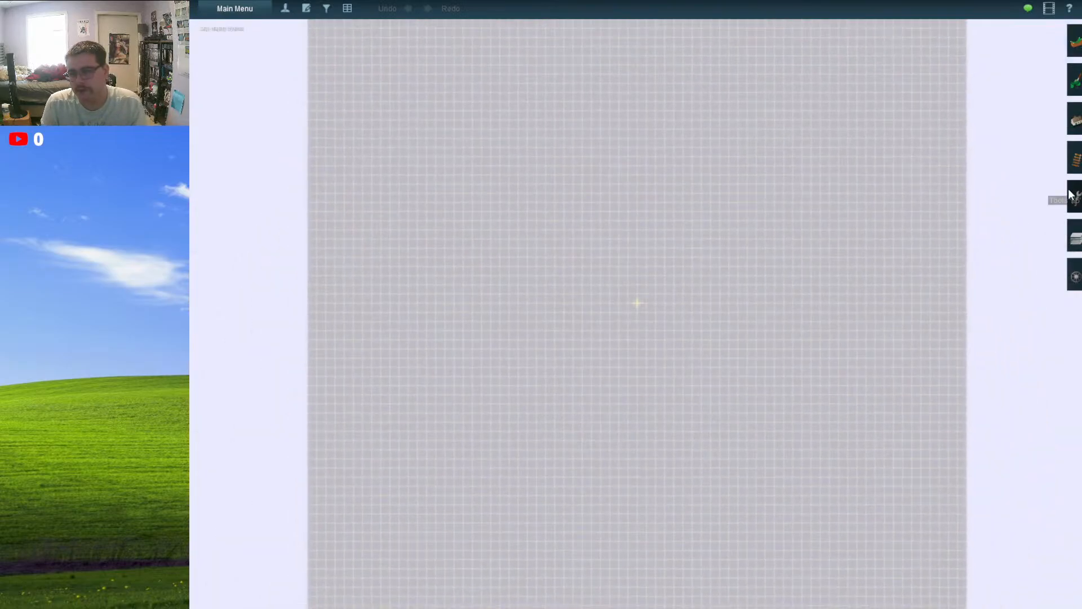
- With the topology tools, set the ground resolution to 5m and add a section adjoining the upper edge of the initial baseboard
left_click(1074, 41)
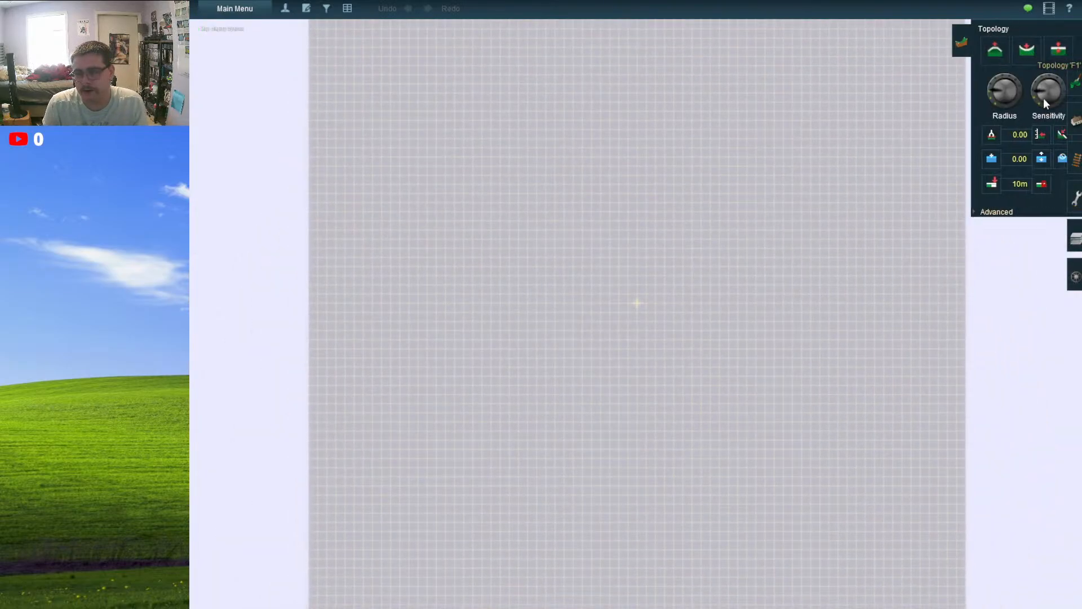
left_click(985, 184)
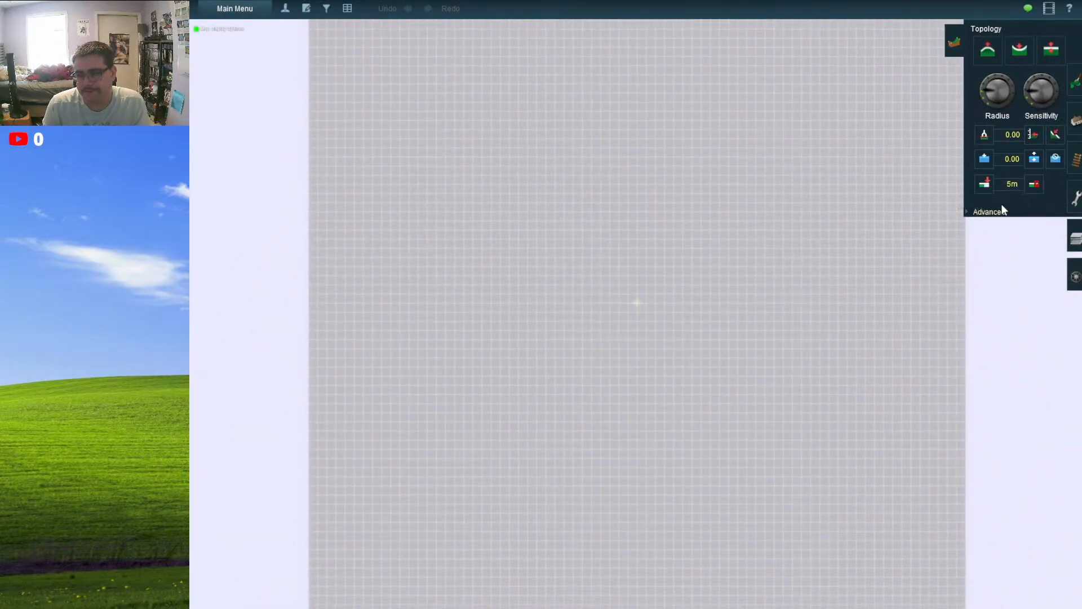
right_click(724, 235)
right_click(606, 62)
left_click(981, 188)
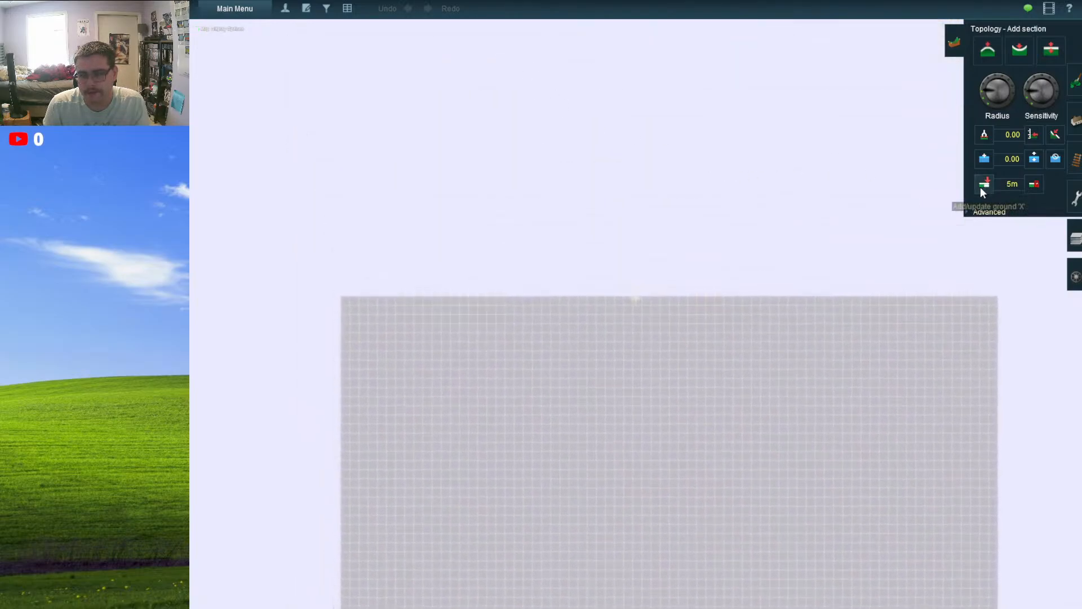
left_click(665, 228)
scroll(707, 239, "down", 3)
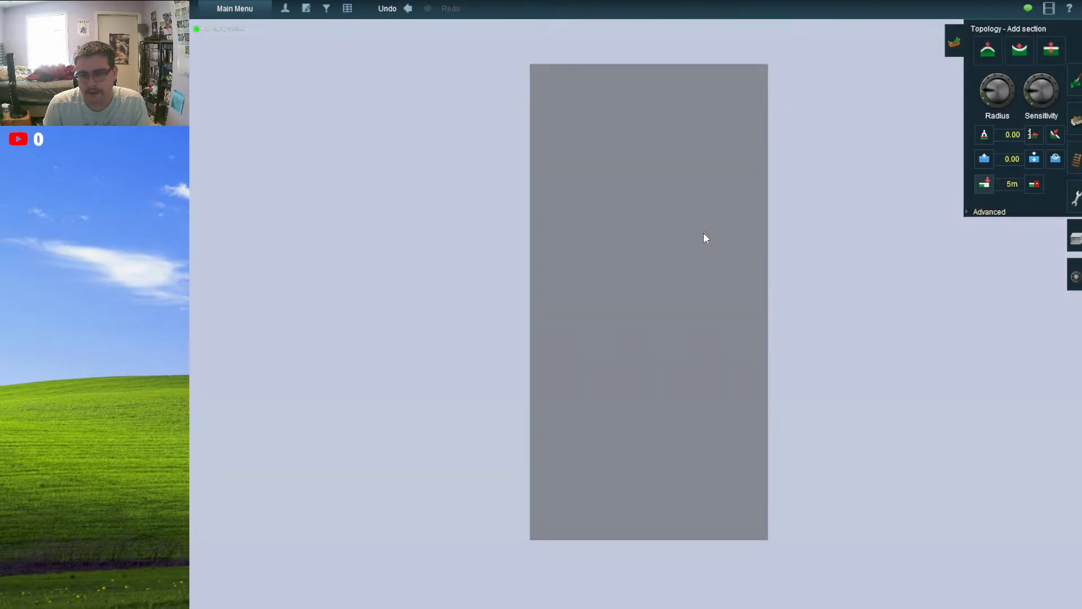
scroll(699, 253, "up", 3)
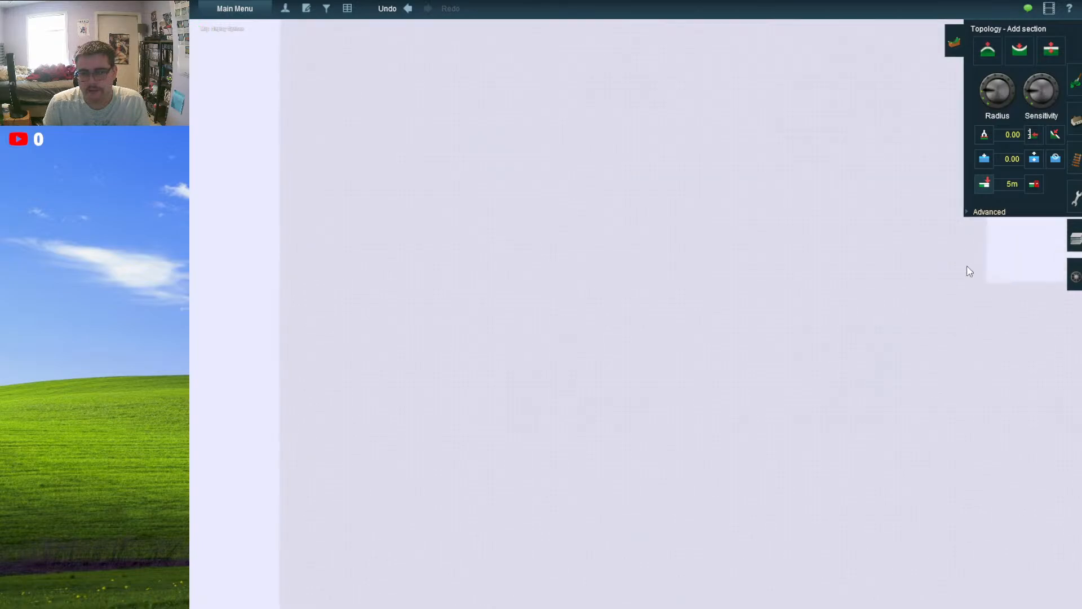
- Expand the advanced topology options and add further ground sections along the lower edge of the baseboards
left_click(968, 212)
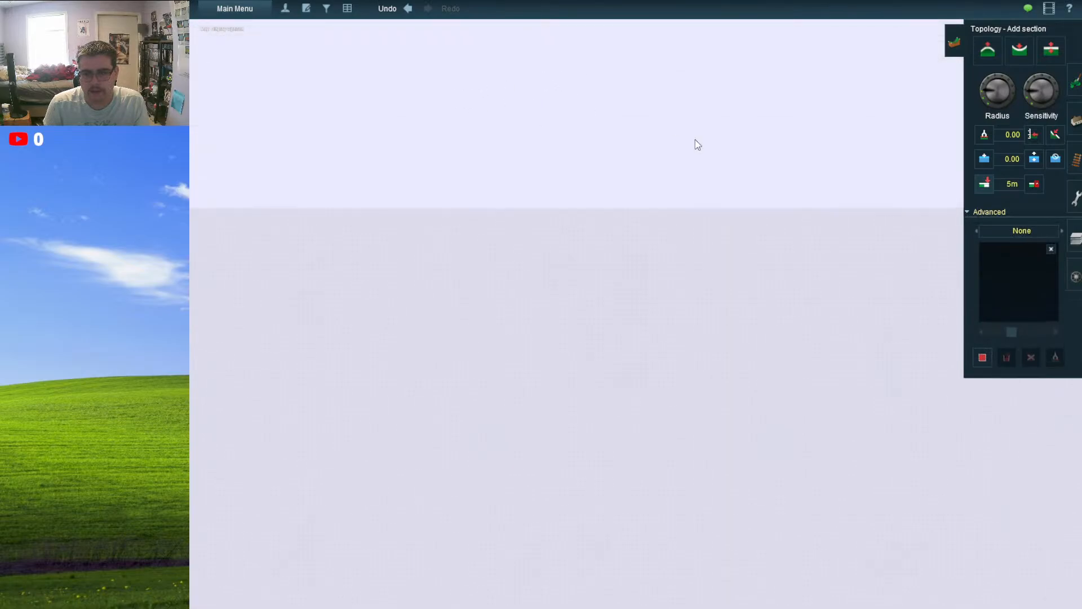
right_click_drag(711, 87, 640, 414)
scroll(577, 383, "up", 5)
scroll(640, 414, "up", 5)
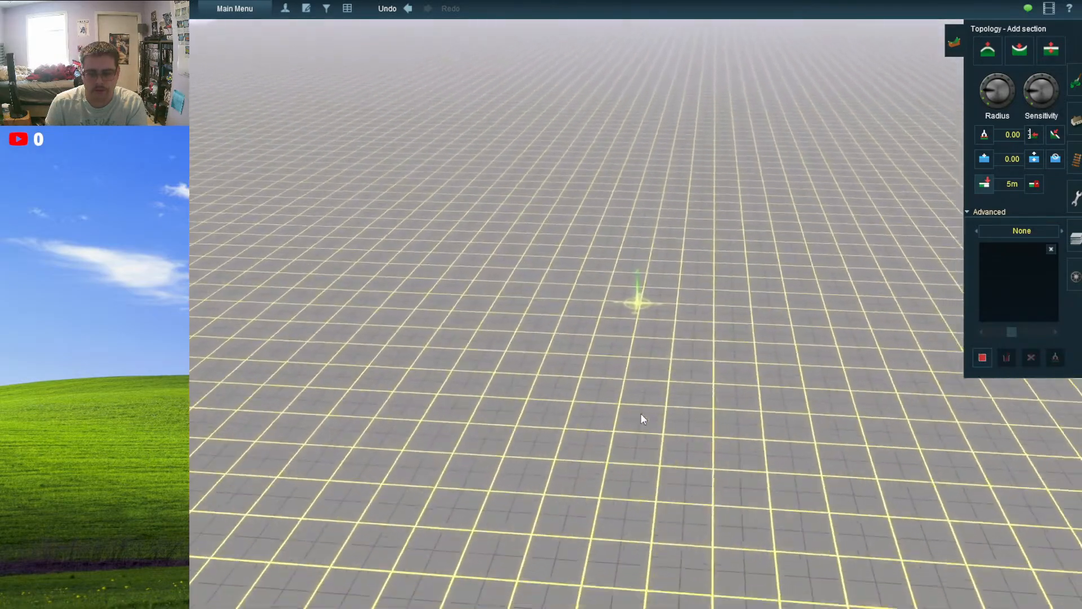
scroll(641, 414, "down", 15)
scroll(668, 389, "up", 4)
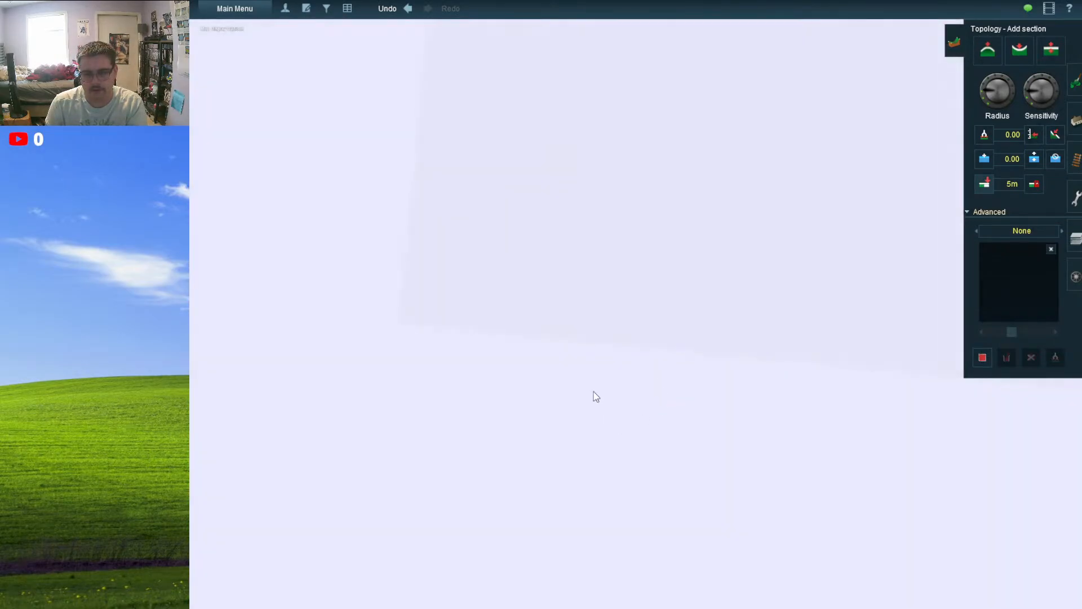
left_click(594, 392)
left_click(839, 424)
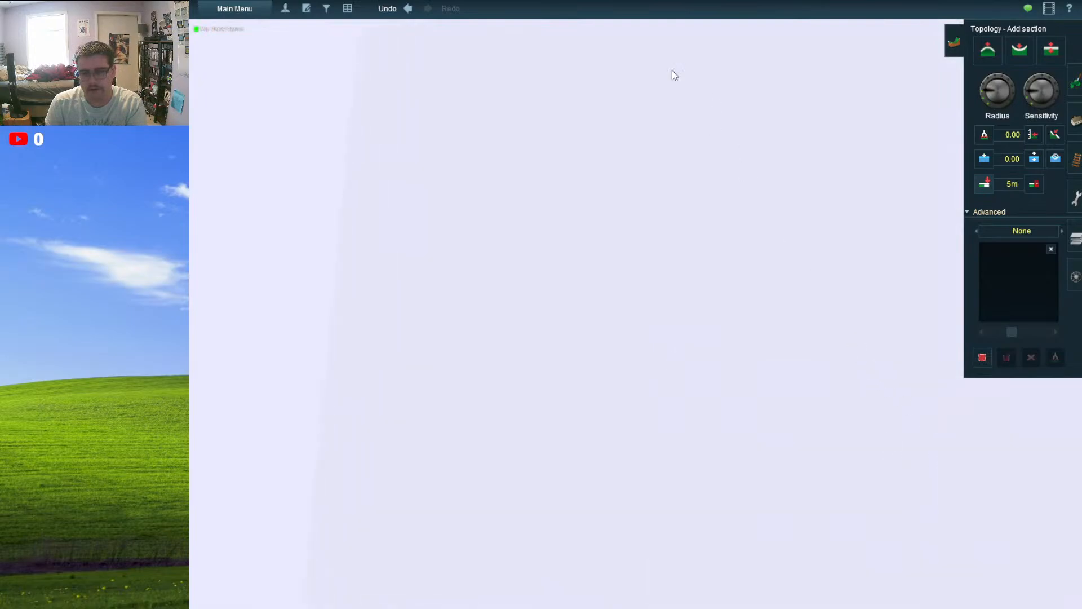
scroll(724, 105, "up", 2)
scroll(699, 95, "down", 4)
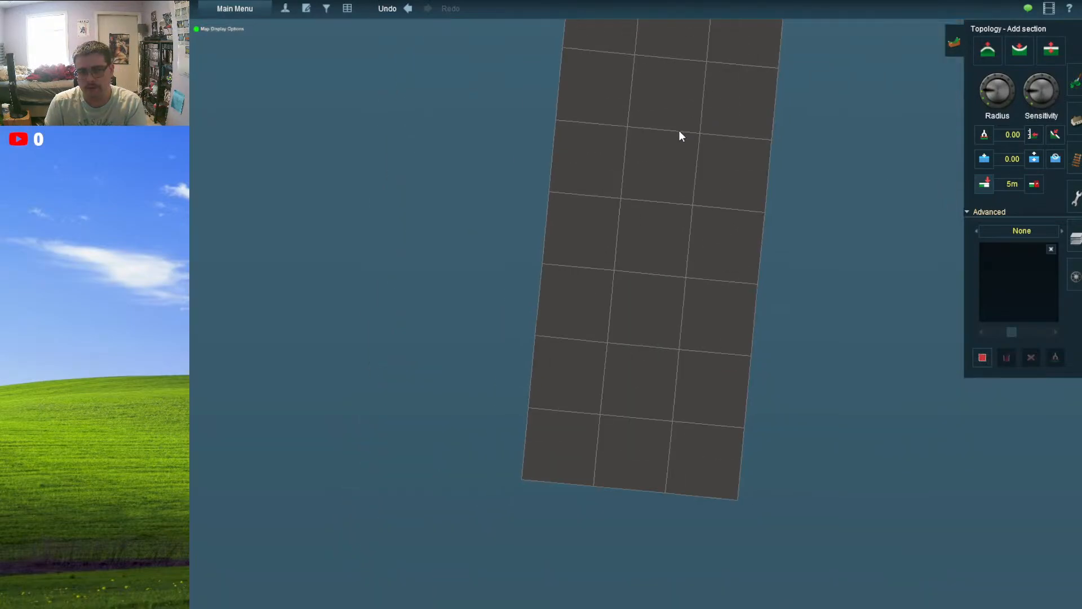
- Extend the upper end of the ground so its next row is three sections wide
right_click(678, 131)
scroll(640, 193, "up", 3)
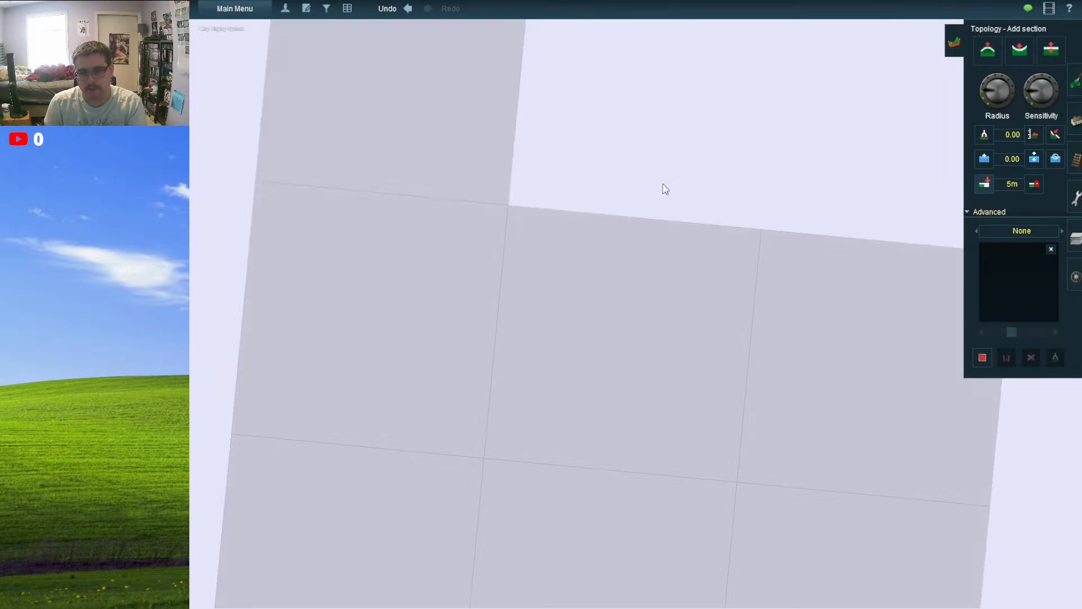
right_click(662, 82)
right_click(654, 190)
left_click(472, 228)
left_click(683, 254)
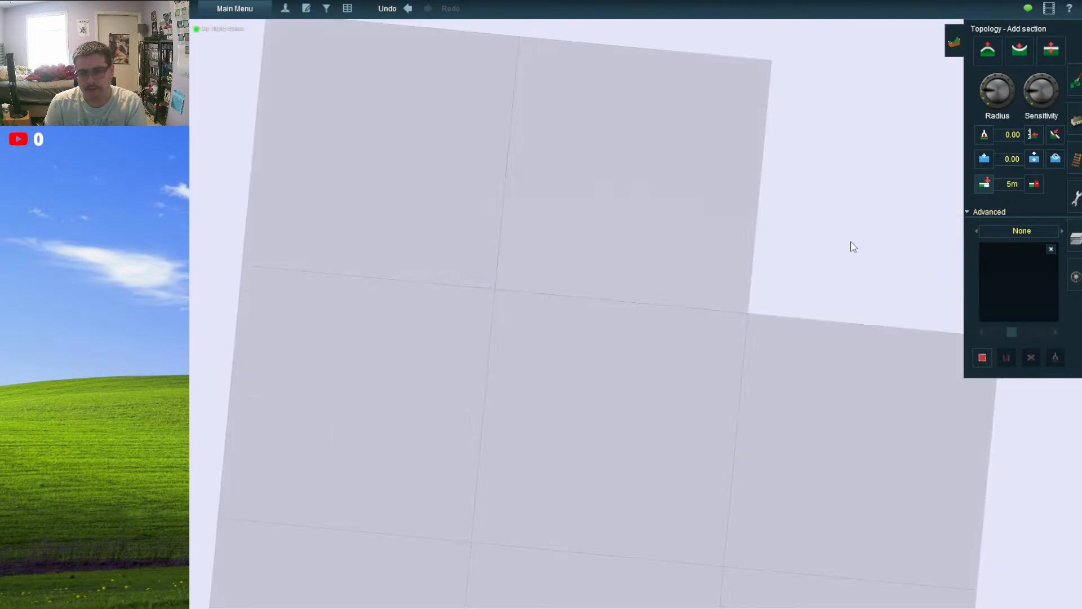
left_click(851, 241)
- Add another row of three ground sections beyond the current upper edge
right_click(572, 84)
left_click(549, 150)
left_click(710, 182)
left_click(864, 207)
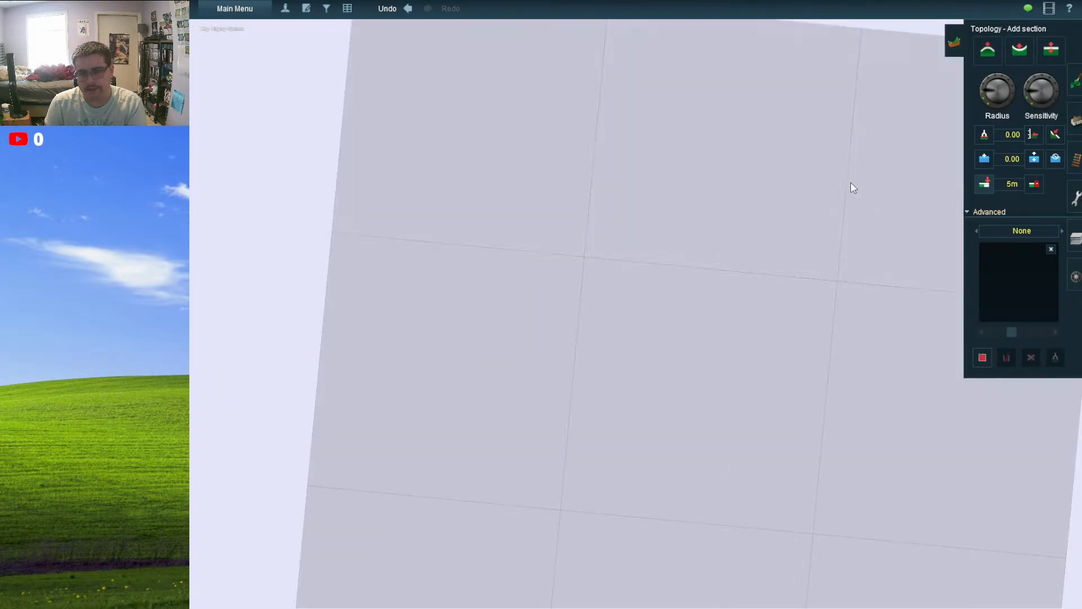
- Add the next row of ground at the upper end and widen the map with a column of sections along its right side
right_click(871, 137)
left_click(553, 165)
left_click(708, 163)
left_click(914, 217)
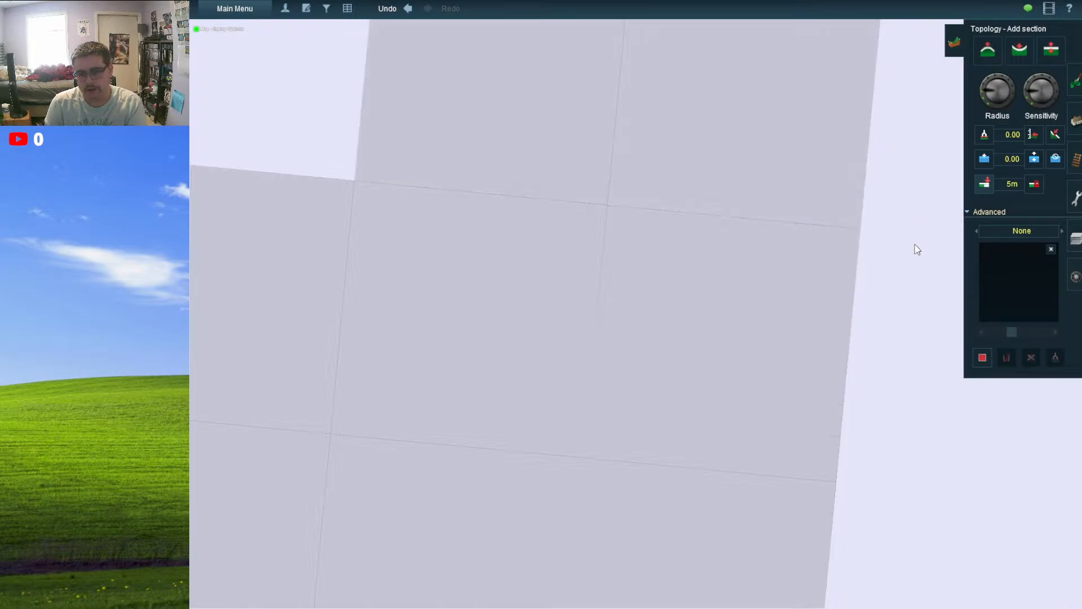
left_click(909, 361)
scroll(903, 419, "down", 1)
left_click(860, 509)
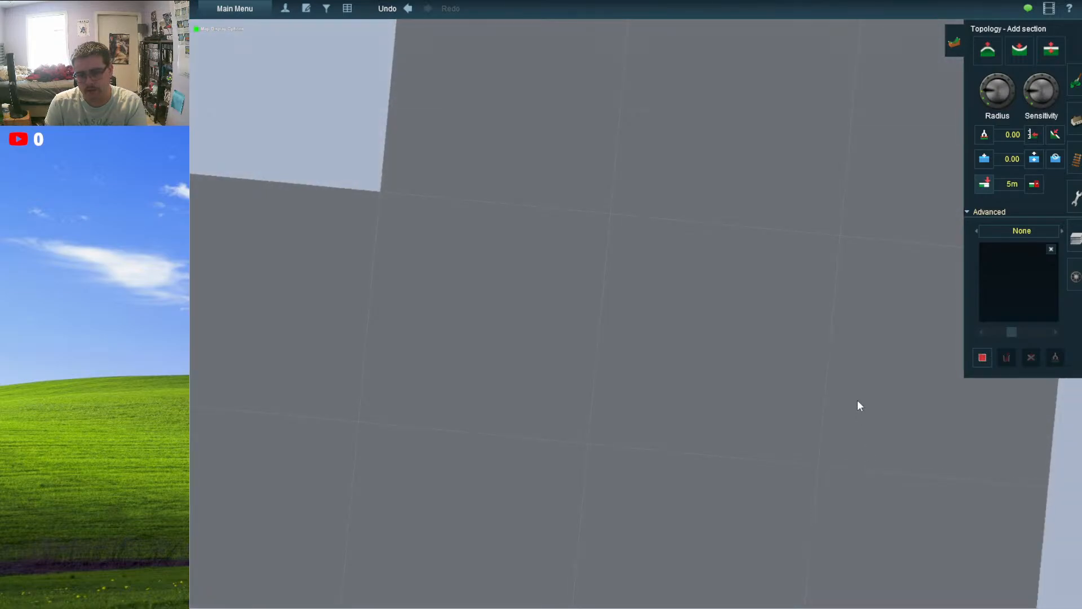
- Continue the ground upward with more sections and add a further column down the right edge
right_click(862, 316)
right_click(739, 163)
left_click(458, 125)
left_click(650, 122)
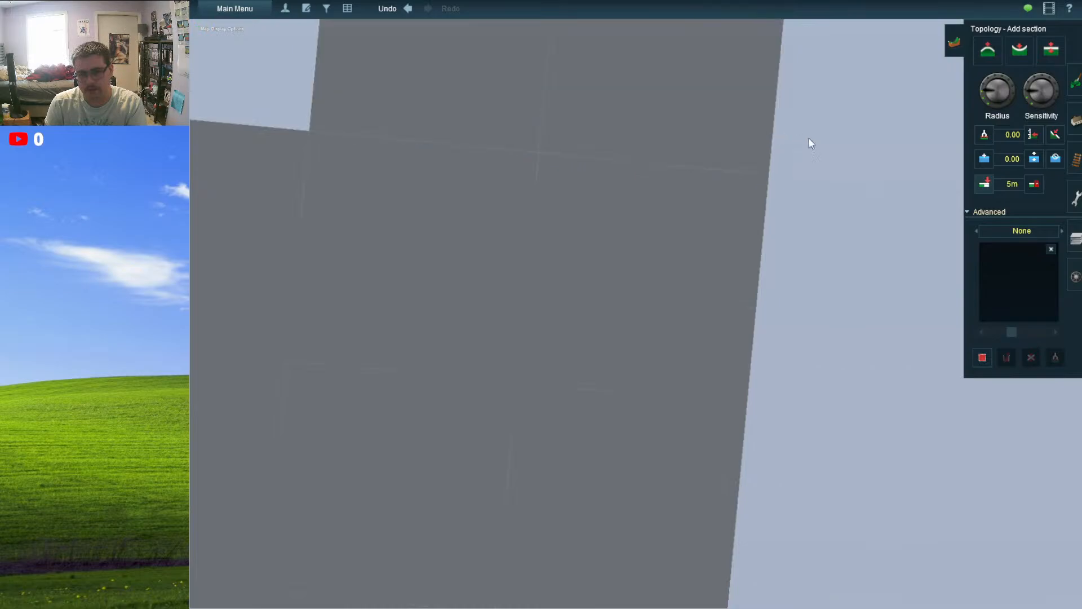
left_click(810, 141)
left_click(845, 377)
left_click(830, 473)
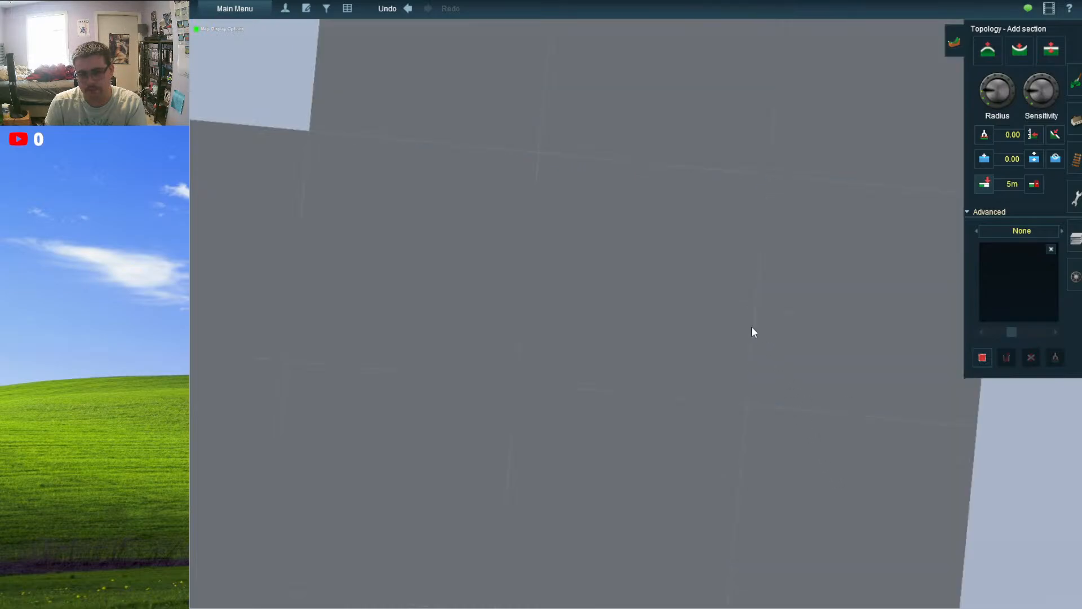
- Add ground sections in the notches at the upper-left corner and lower-right side of the widened area
right_click(614, 241)
left_click(310, 121)
right_click(819, 196)
right_click(820, 184)
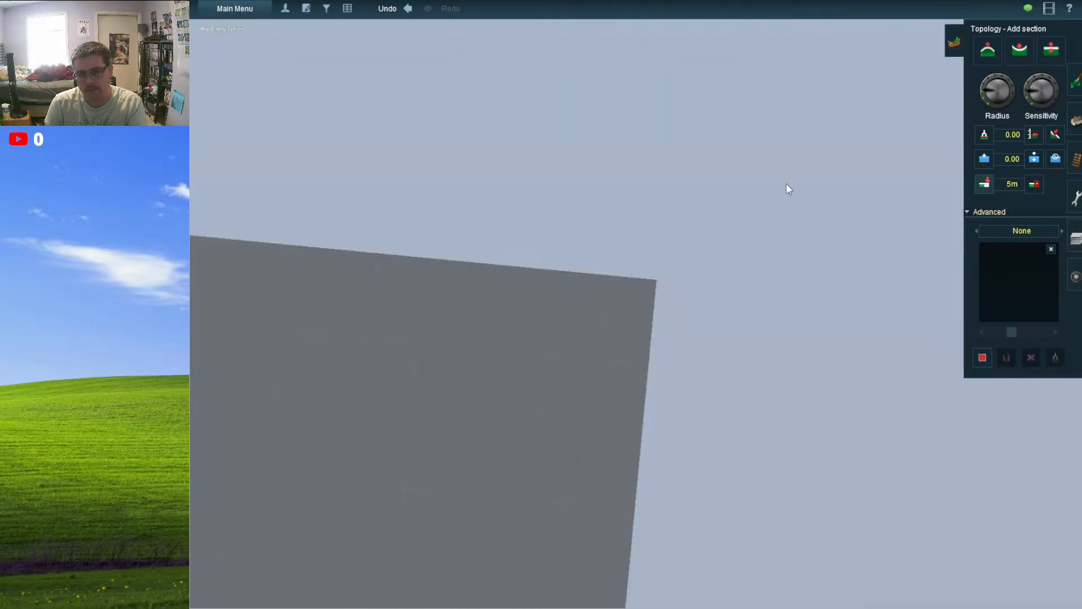
scroll(512, 215, "down", 3)
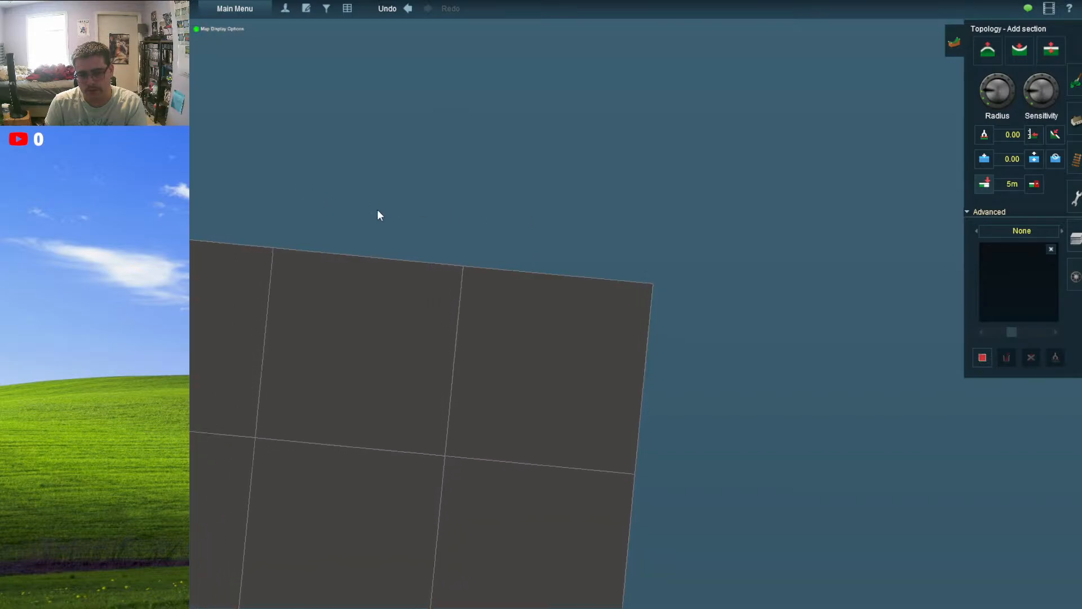
scroll(551, 217, "up", 3)
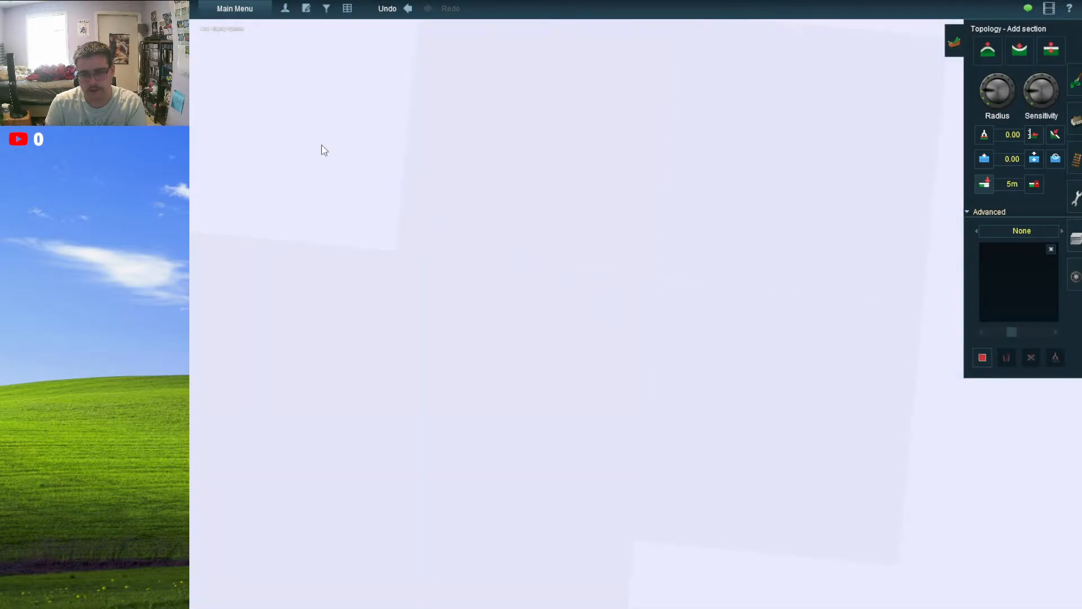
left_click(321, 145)
right_click(431, 188)
right_click(770, 490)
right_click(784, 501)
left_click(577, 351)
scroll(577, 346, "down", 5)
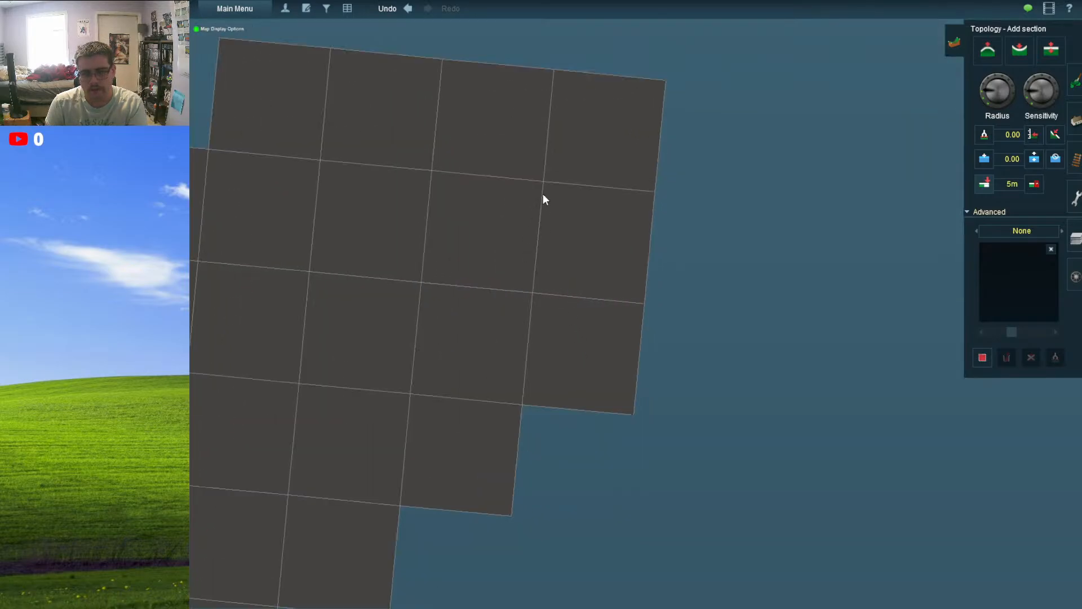
- Check the outline of the widened ground and add a section in the notch below its rightmost column
right_click(530, 172)
right_click(681, 232)
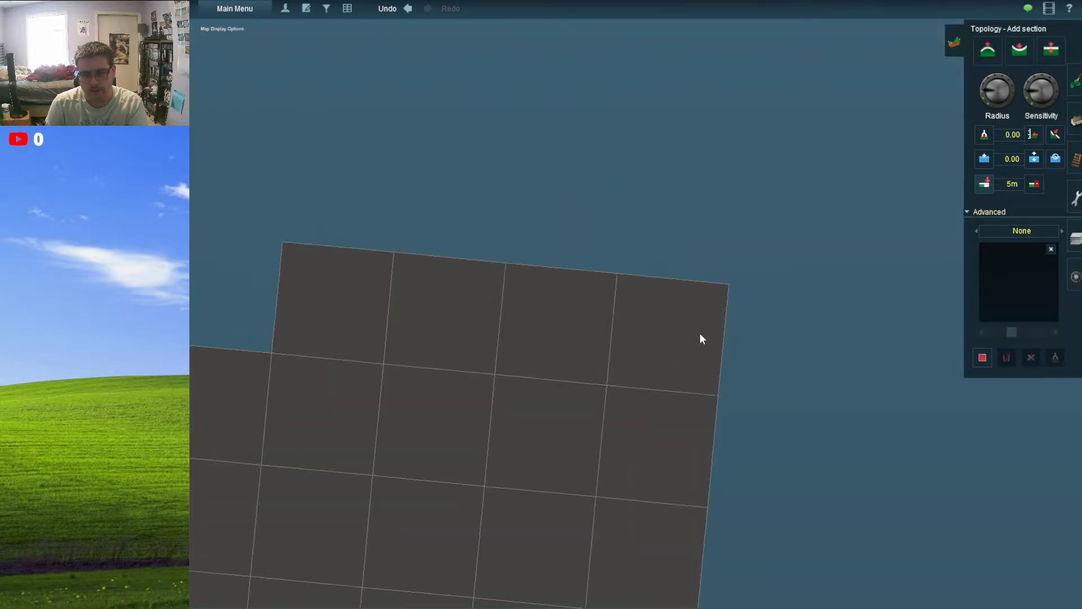
right_click(657, 450)
right_click(659, 450)
scroll(604, 372, "up", 5)
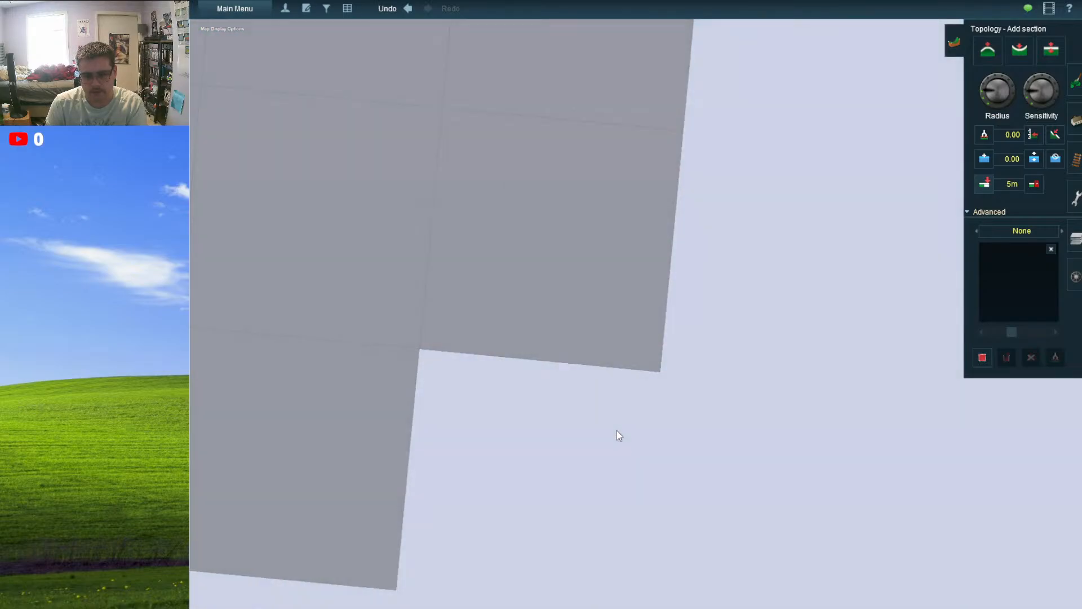
left_click(617, 399)
- Add a new row of three ground sections along the top edge of the widened area
right_click(589, 113)
right_click(589, 113)
right_click(586, 113)
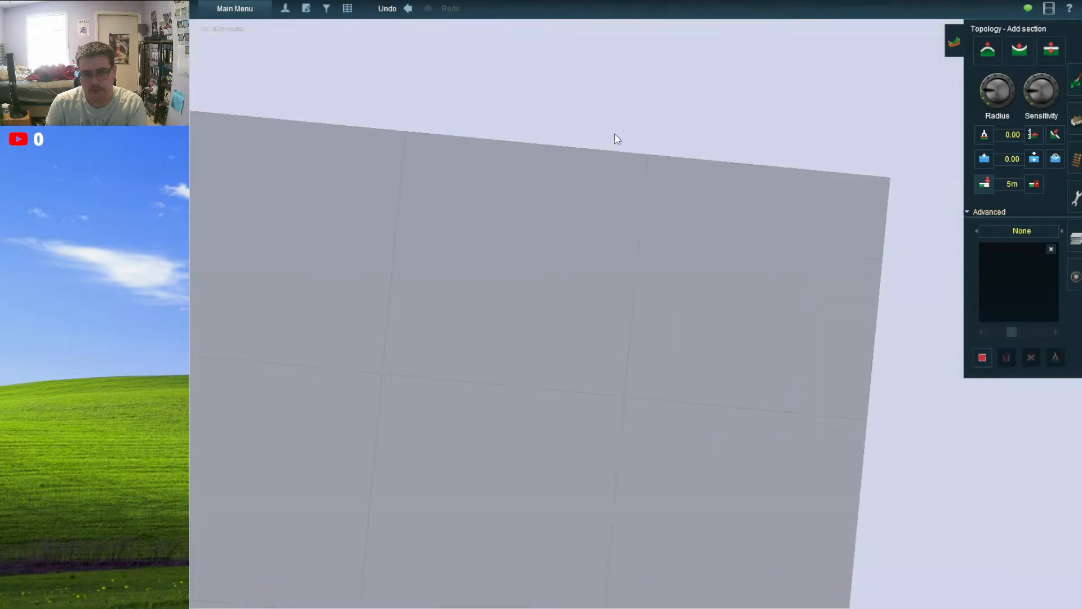
right_click(614, 135)
left_click(555, 263)
left_click(363, 205)
left_click(766, 231)
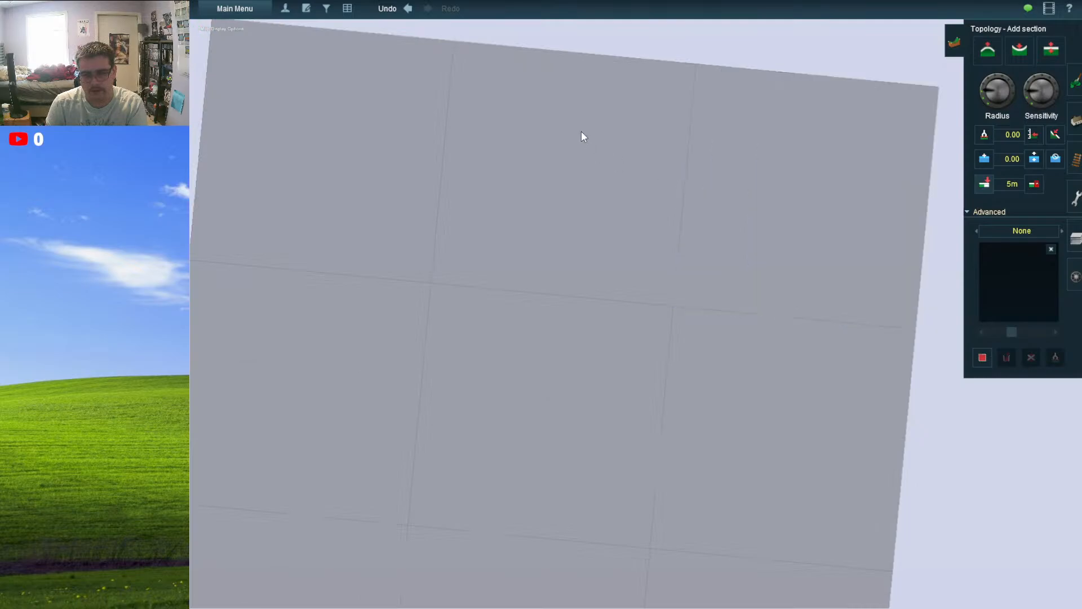
- Extend the ground upward with two more rows of three sections along its top edge
right_click(581, 130)
left_click(643, 141)
left_click(839, 178)
left_click(428, 160)
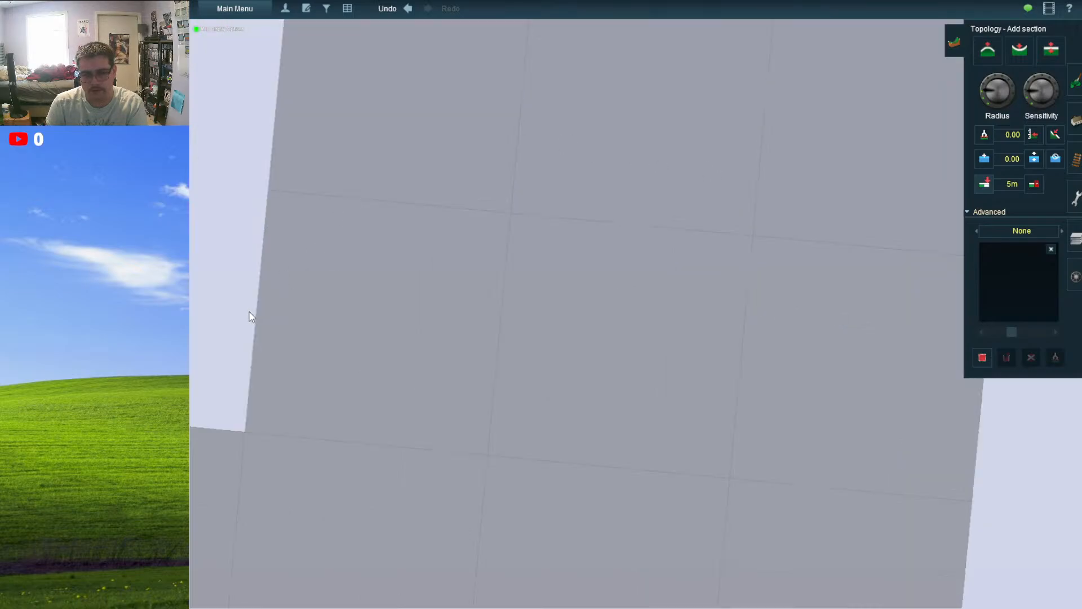
left_click(251, 314)
right_click(620, 142)
right_click(620, 139)
left_click(507, 218)
left_click(712, 241)
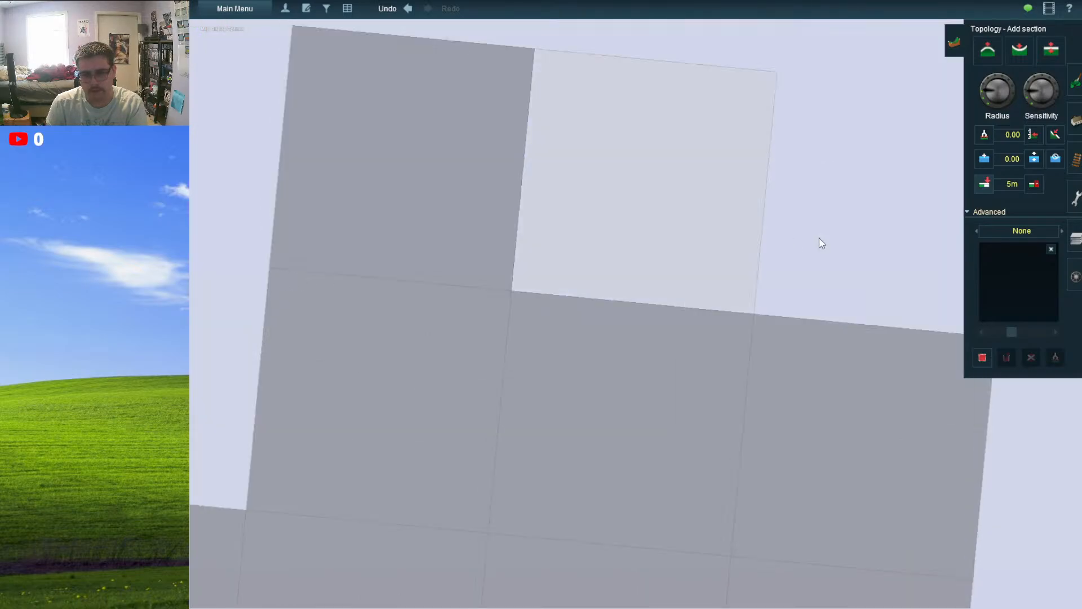
left_click(819, 238)
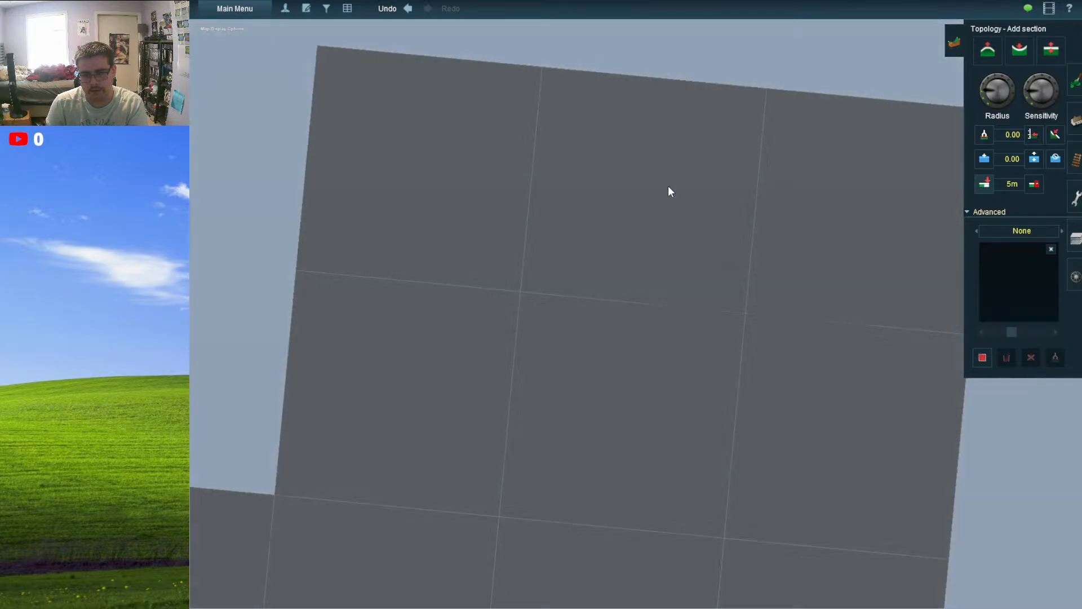
- Continue the ground upward with three further rows, each three sections wide
right_click(668, 184)
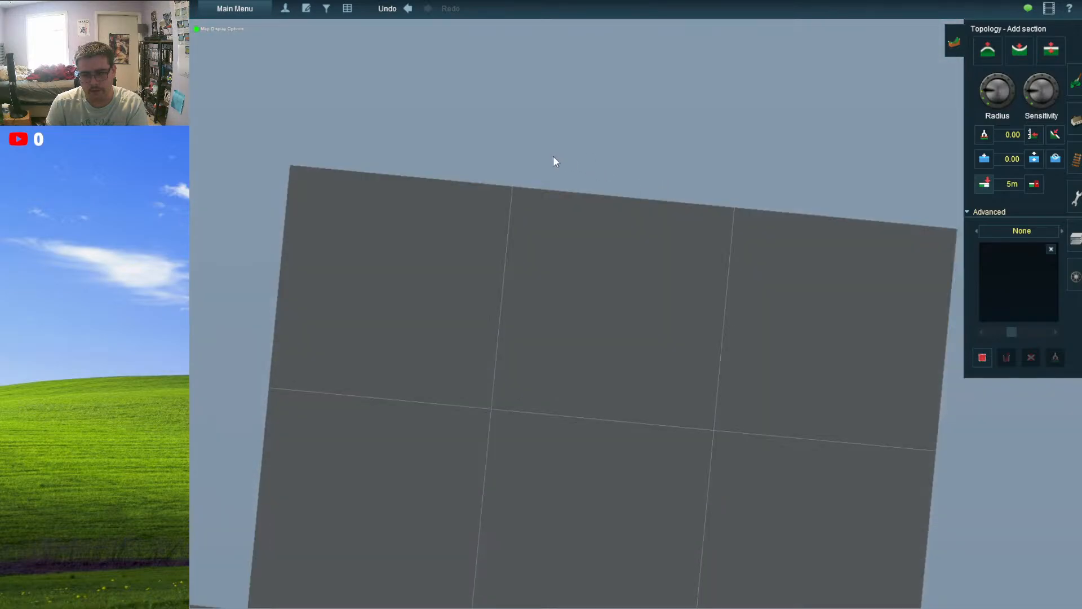
left_click(487, 147)
left_click(605, 138)
left_click(801, 148)
right_click(685, 127)
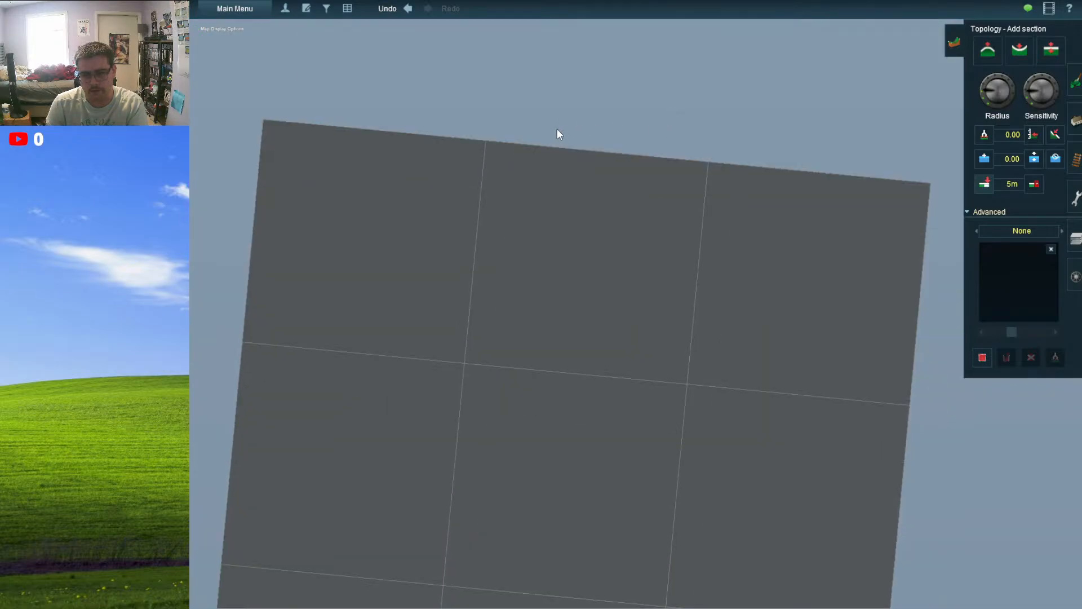
left_click(457, 112)
left_click(589, 106)
left_click(774, 122)
right_click(558, 79)
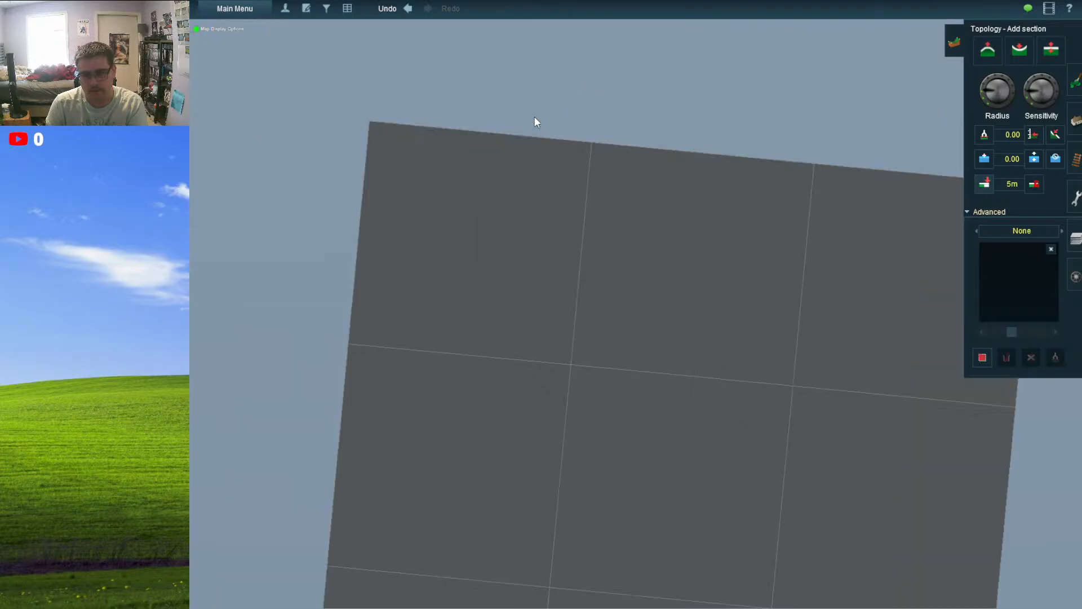
left_click(535, 116)
left_click(696, 118)
left_click(867, 123)
- Examine the overall outline of the ground sections and the lower end of the map
scroll(647, 367, "down", 12)
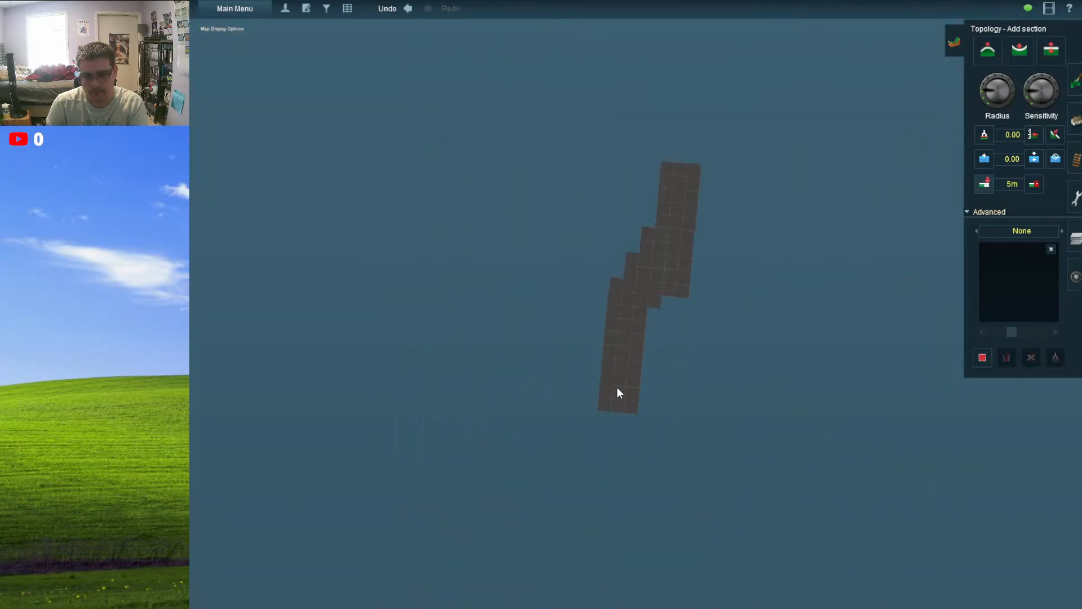
scroll(624, 374, "up", 5)
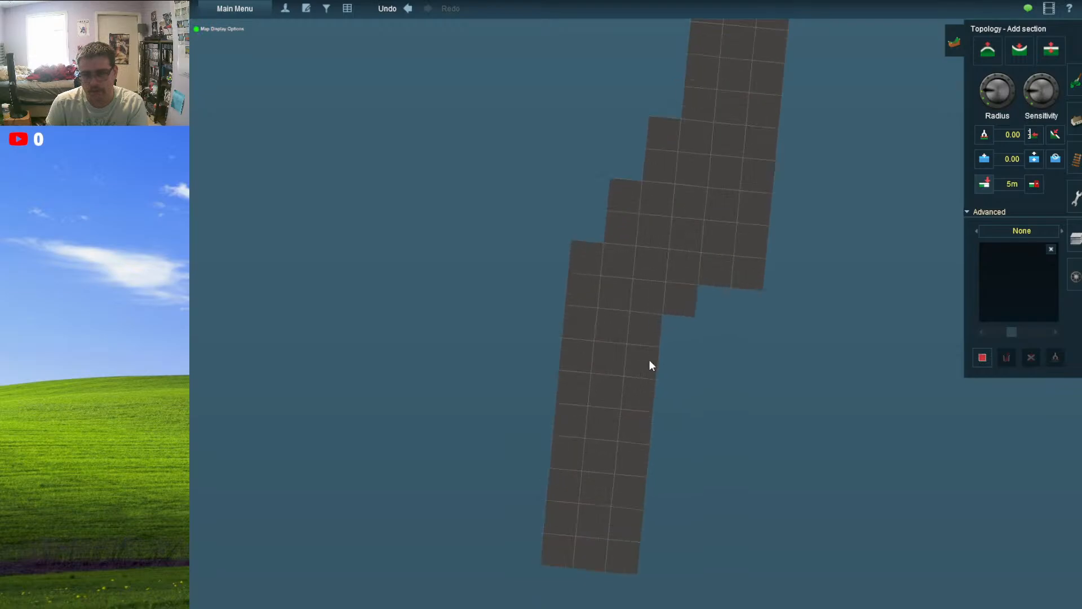
right_click(620, 421)
scroll(613, 414, "up", 8)
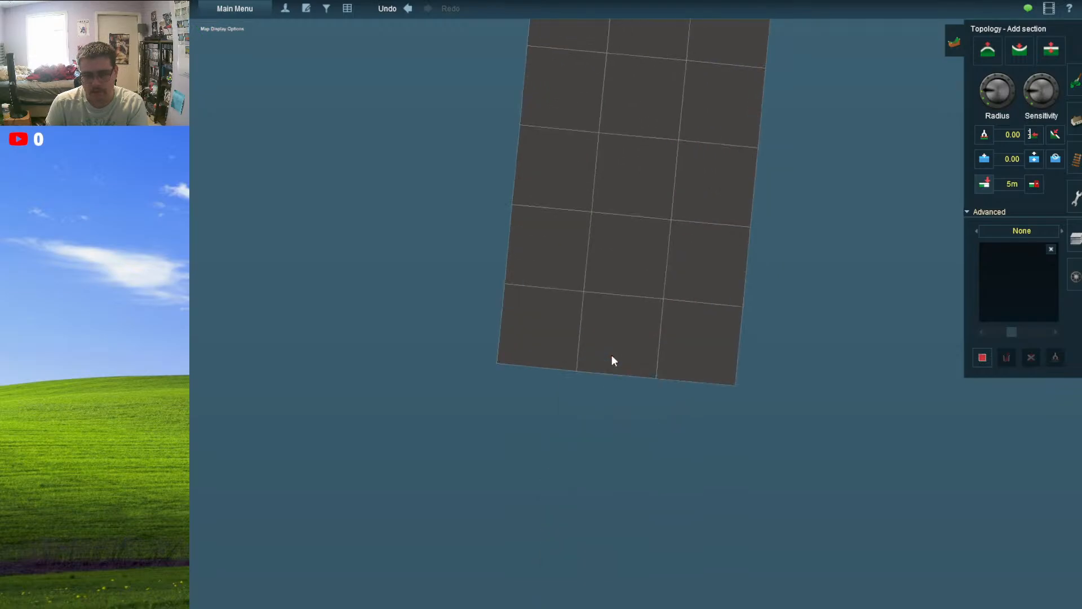
scroll(611, 347, "up", 3)
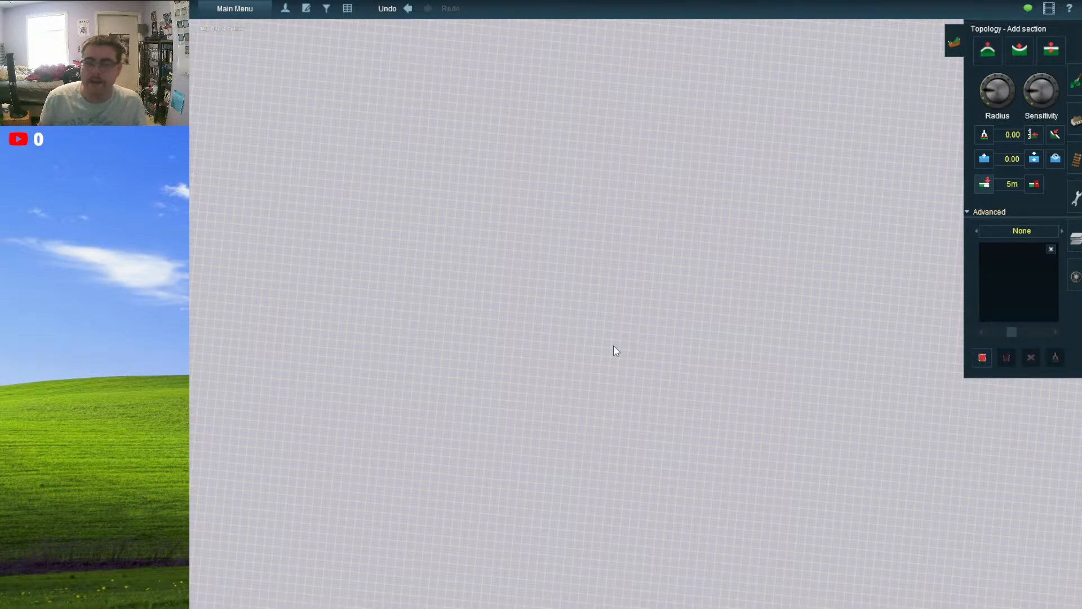
scroll(618, 282, "up", 3)
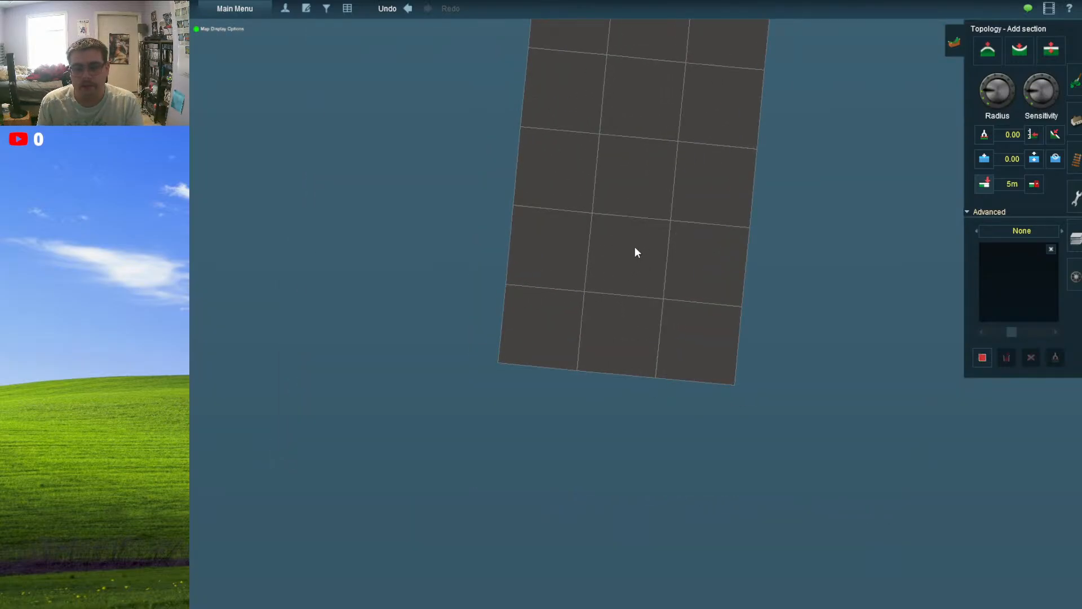
scroll(654, 277, "up", 3)
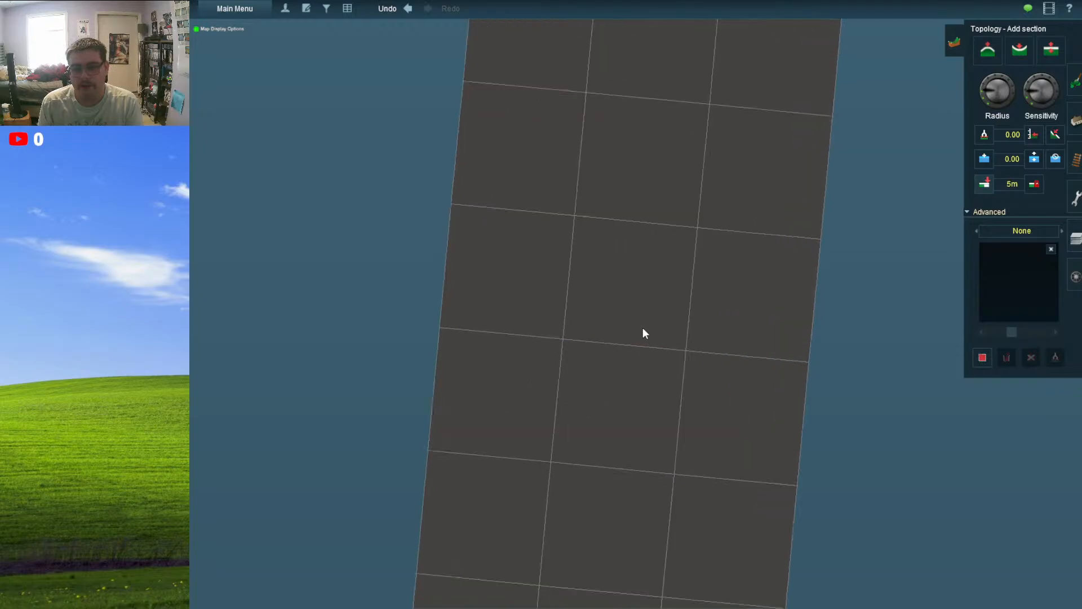
scroll(629, 329, "up", 3)
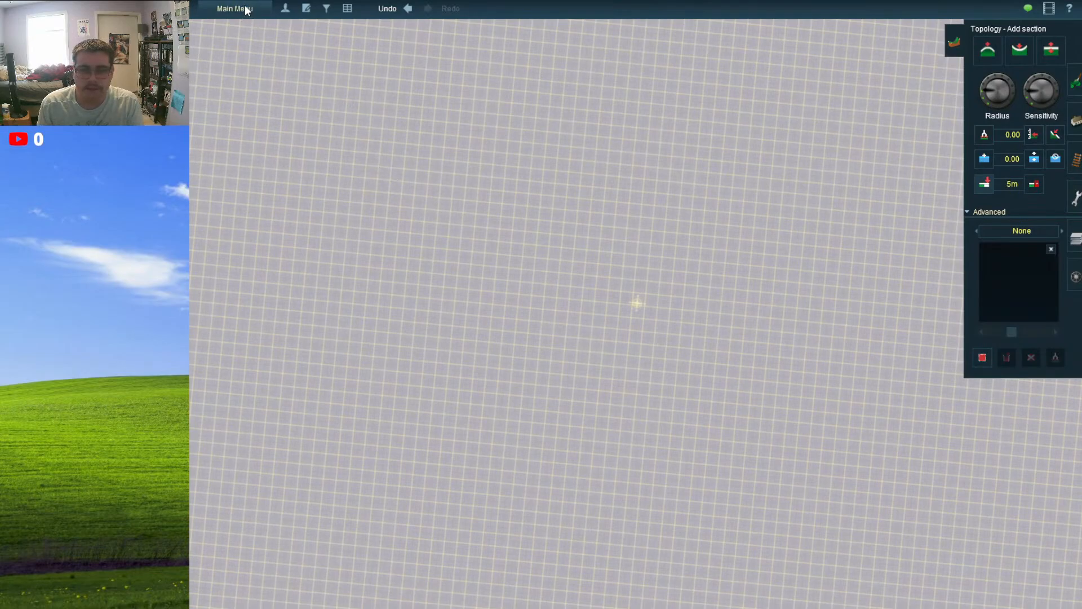
- Show the pick list and switch it from Favorite Rolling Stock to Industry
left_click(326, 9)
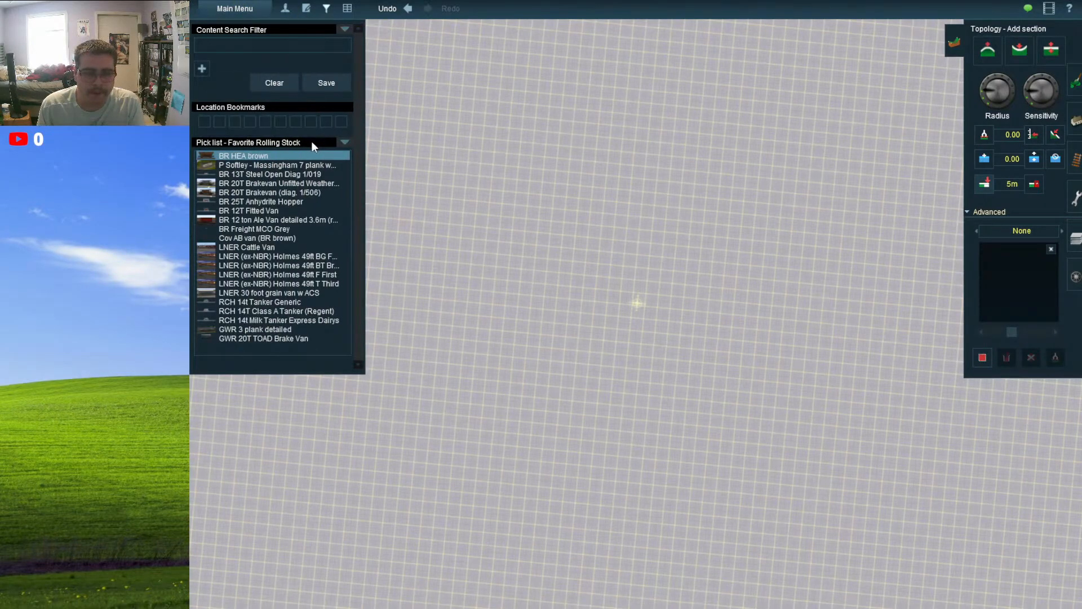
left_click(344, 143)
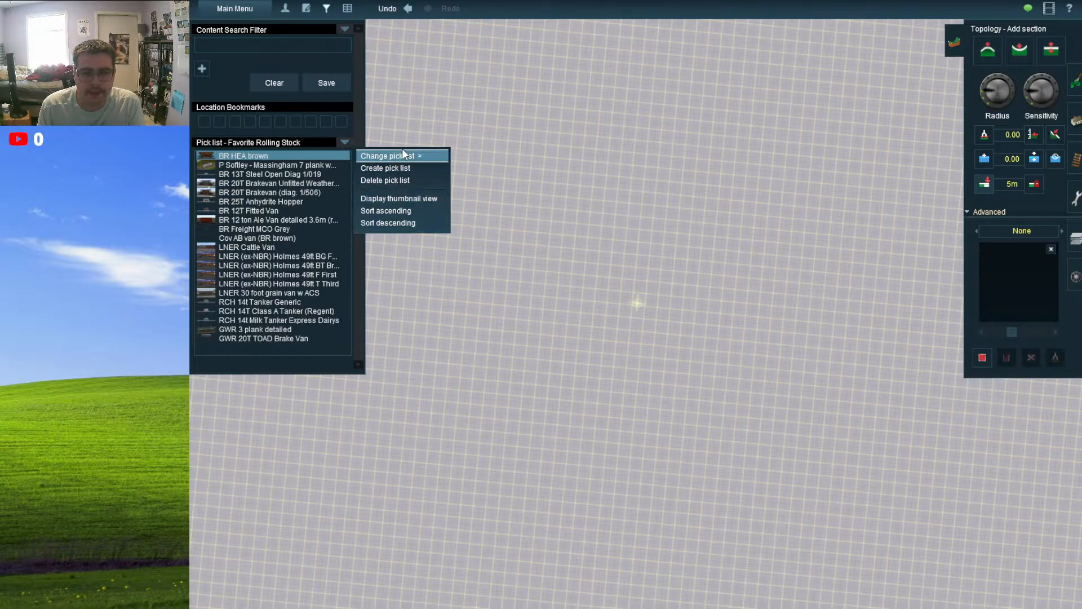
mouse_move(402, 153)
left_click(485, 204)
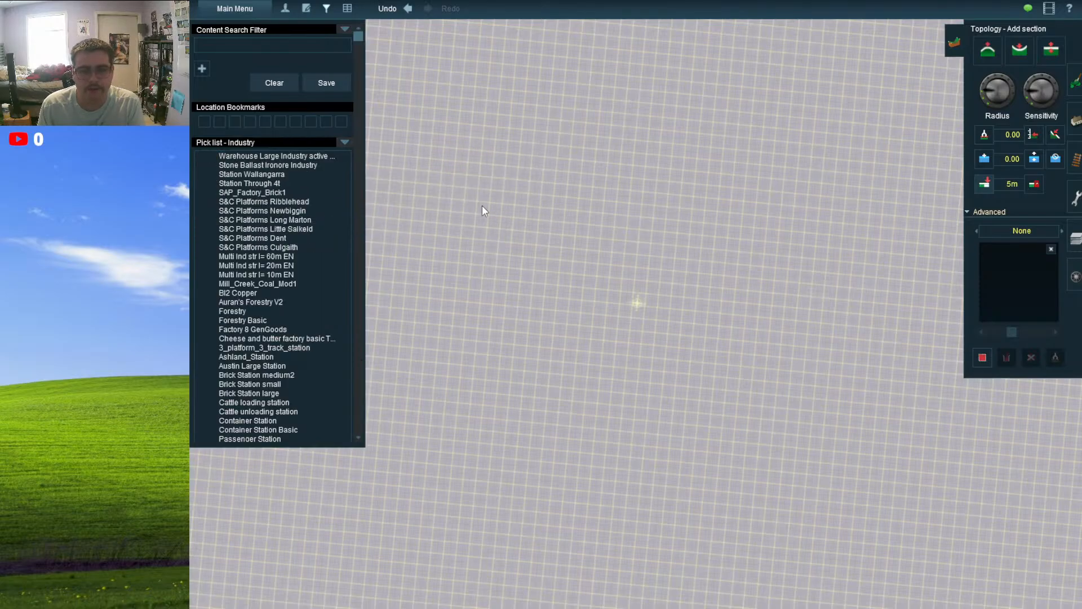
left_click(343, 143)
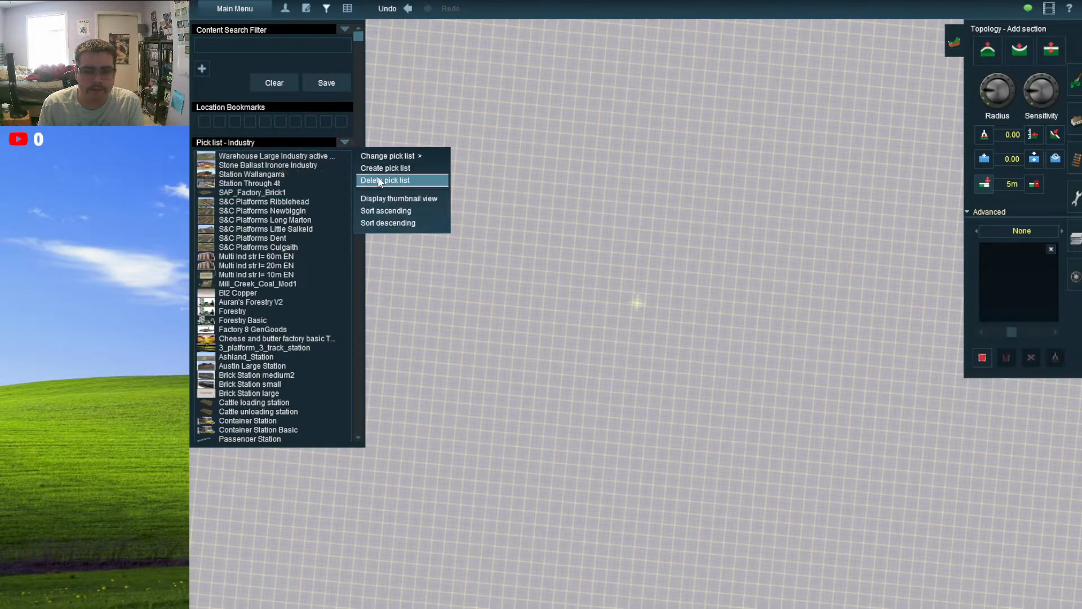
- Preview the S&C Platforms Little Salkeld, Newbiggin and Ribblehead from the Industry pick list
left_click(297, 201)
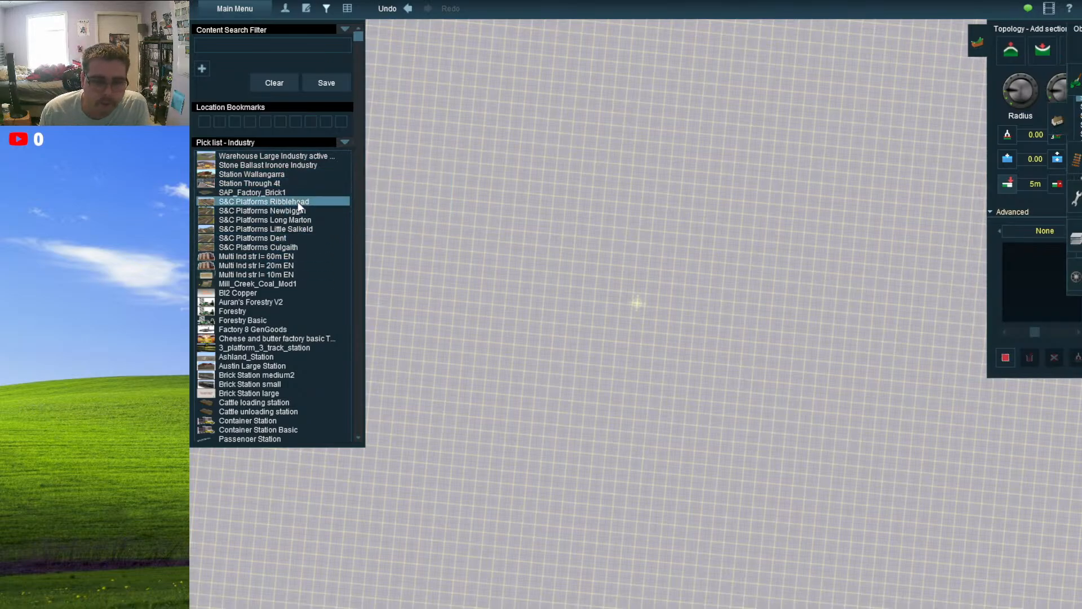
left_click(299, 225)
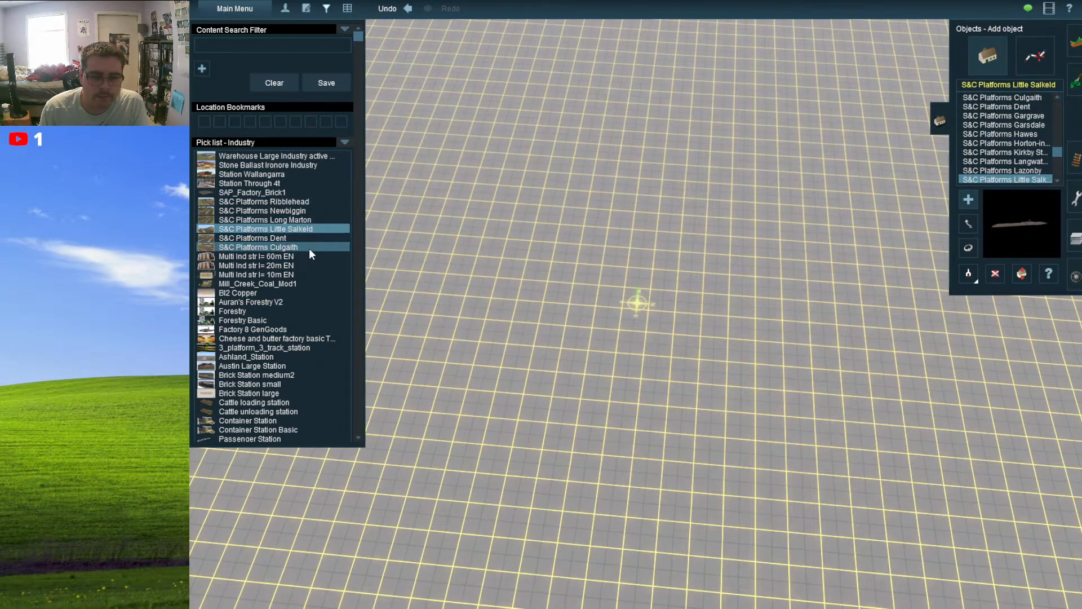
scroll(309, 248, "down", 3)
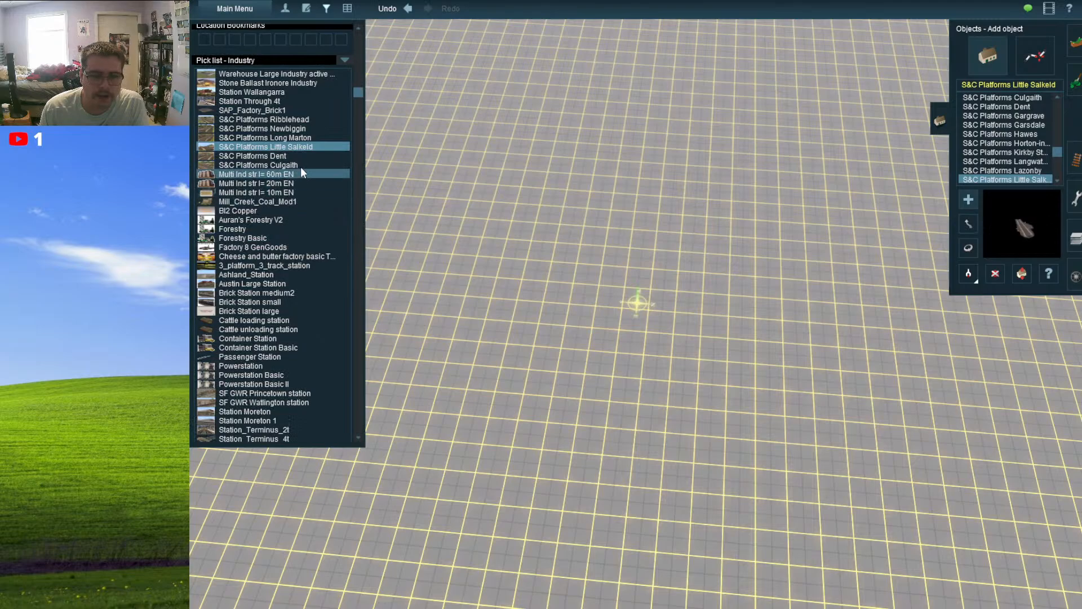
left_click(292, 137)
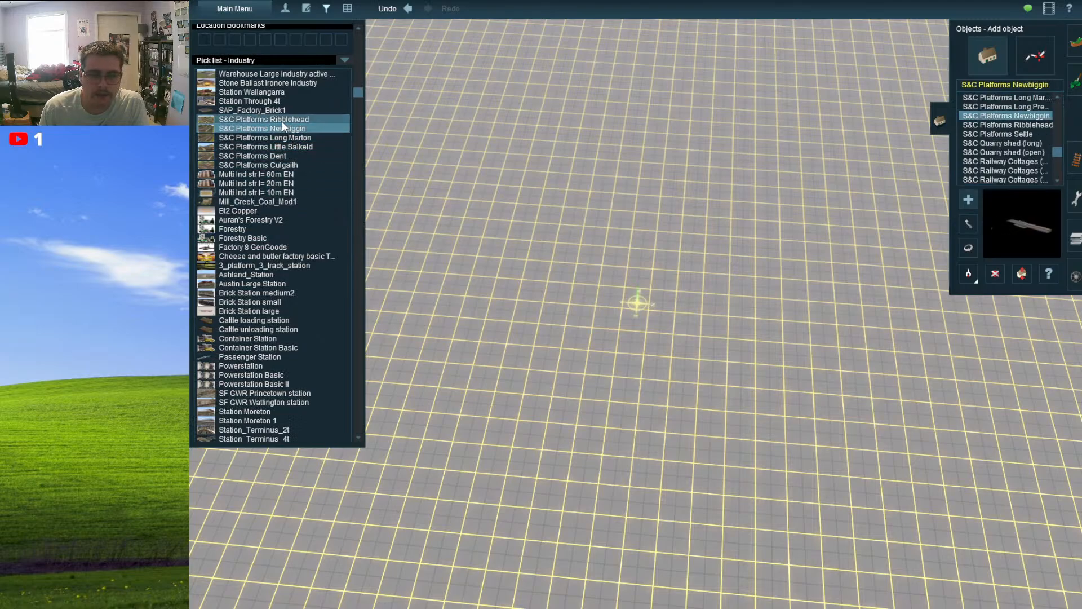
left_click(284, 120)
- Look further through the Industry list and preview Station Through 2t, Sen City Brick Station Large and Sen_City_Passenger_Station
scroll(286, 303, "down", 9)
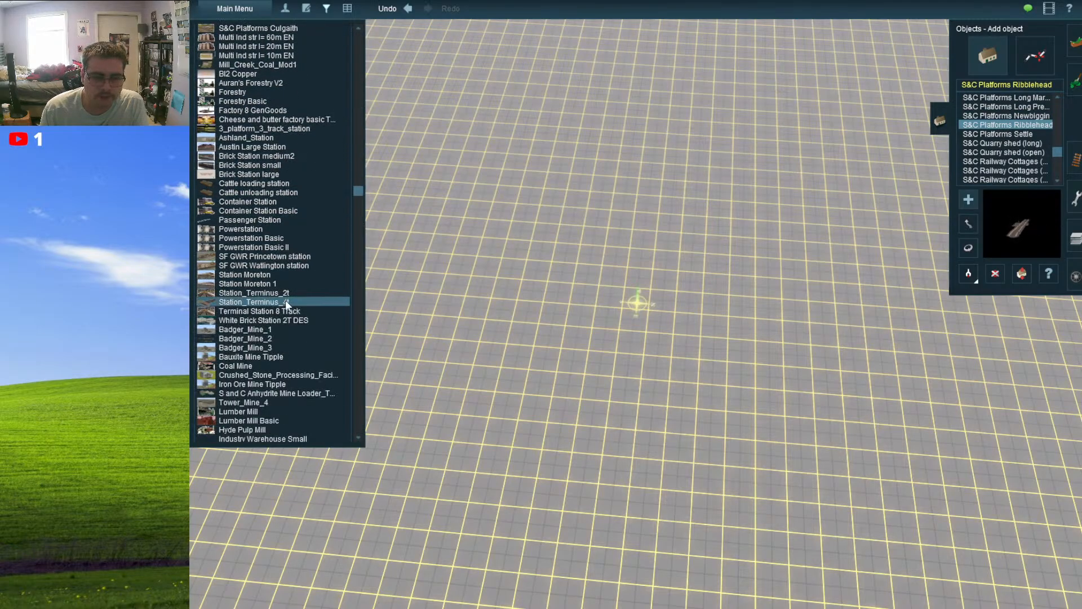
scroll(286, 300, "down", 8)
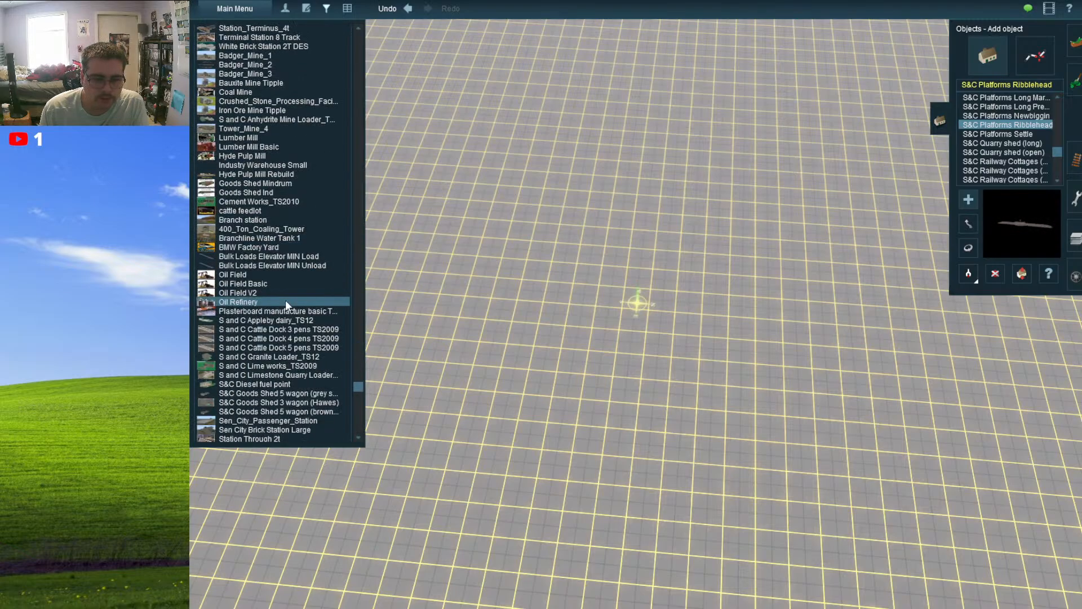
left_click(276, 374)
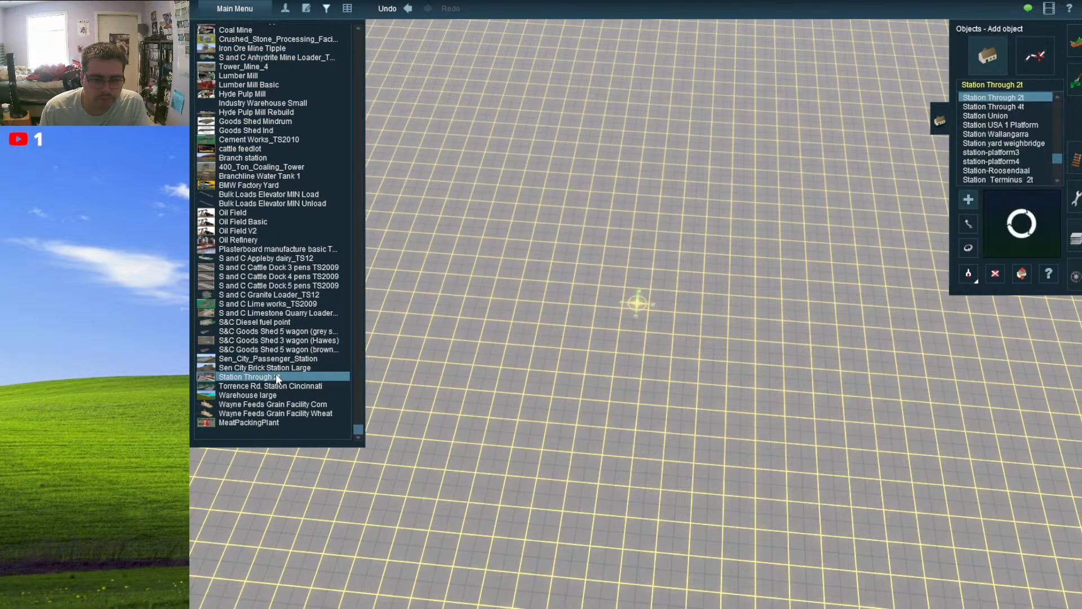
left_click(278, 367)
left_click(279, 358)
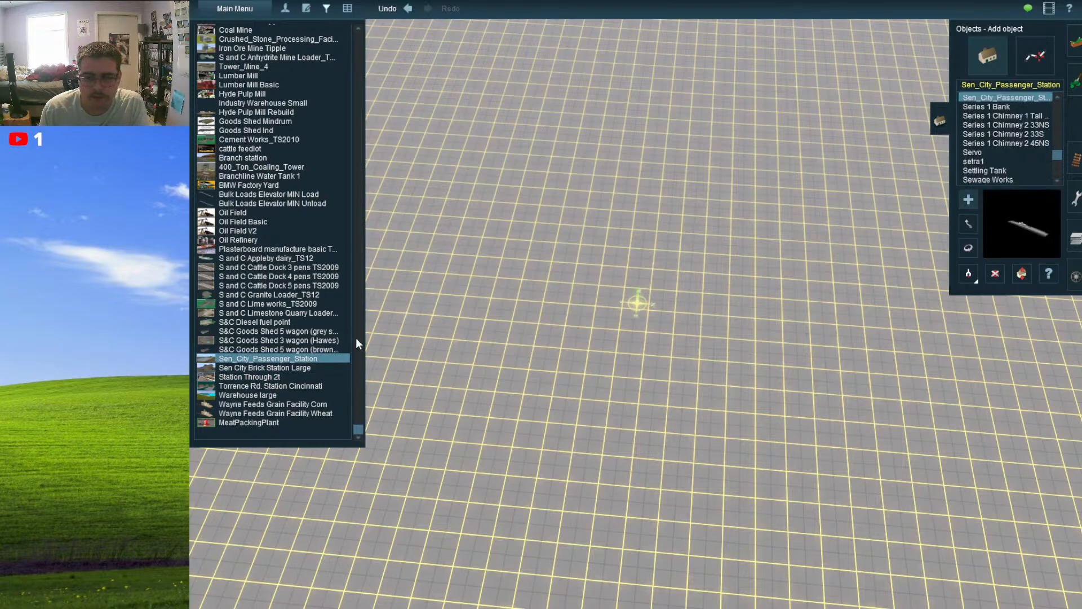
- Place Sen City Brick Station Large on the ground by the compass marker, inspect it and delete it again
left_click(295, 368)
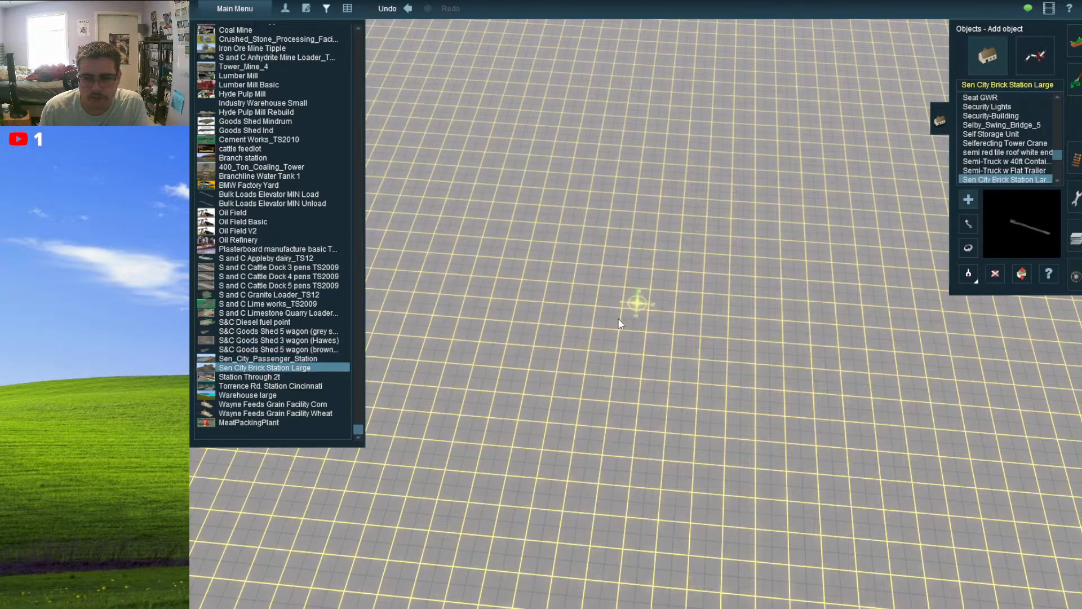
left_click(617, 318)
scroll(617, 318, "up", 2)
scroll(618, 318, "up", 3)
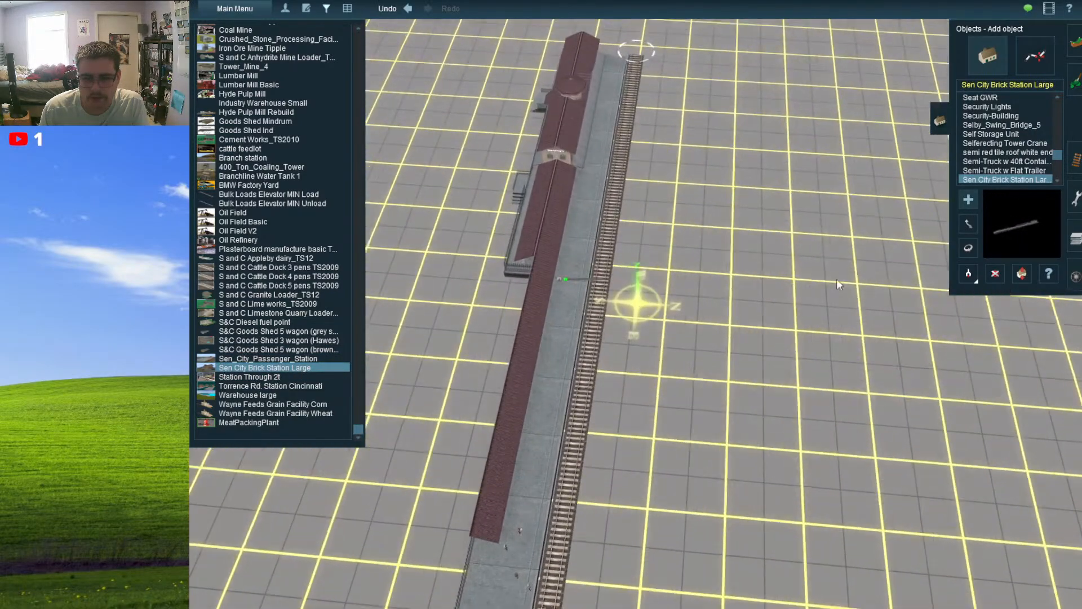
left_click(995, 274)
left_click(509, 411)
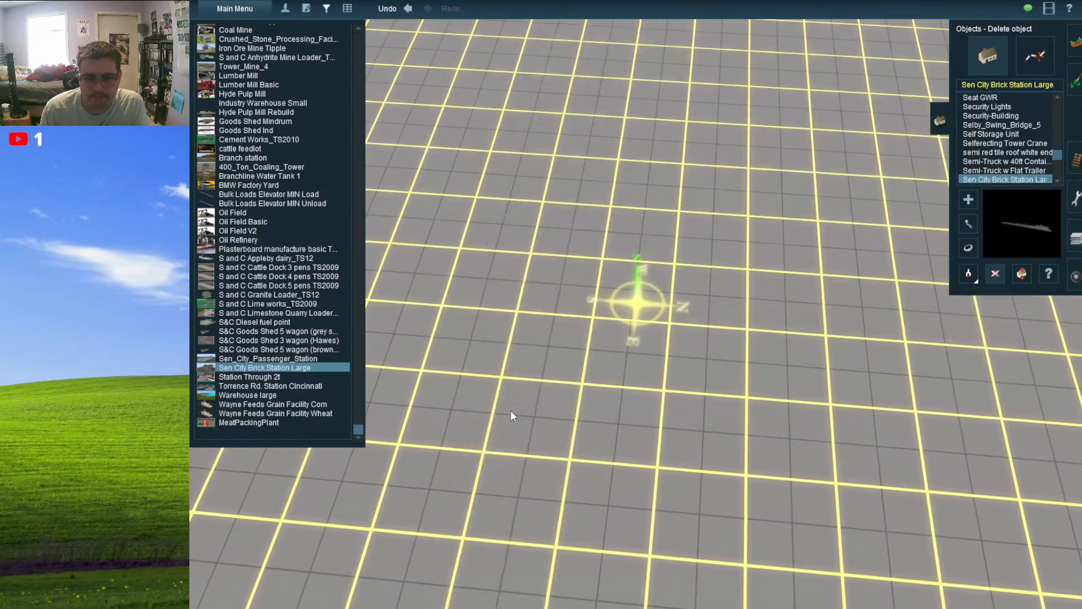
- Place Sen_City_Passenger_Station on the ground by the compass marker and inspect its platforms and buildings from different angles
left_click(278, 358)
left_click(639, 357)
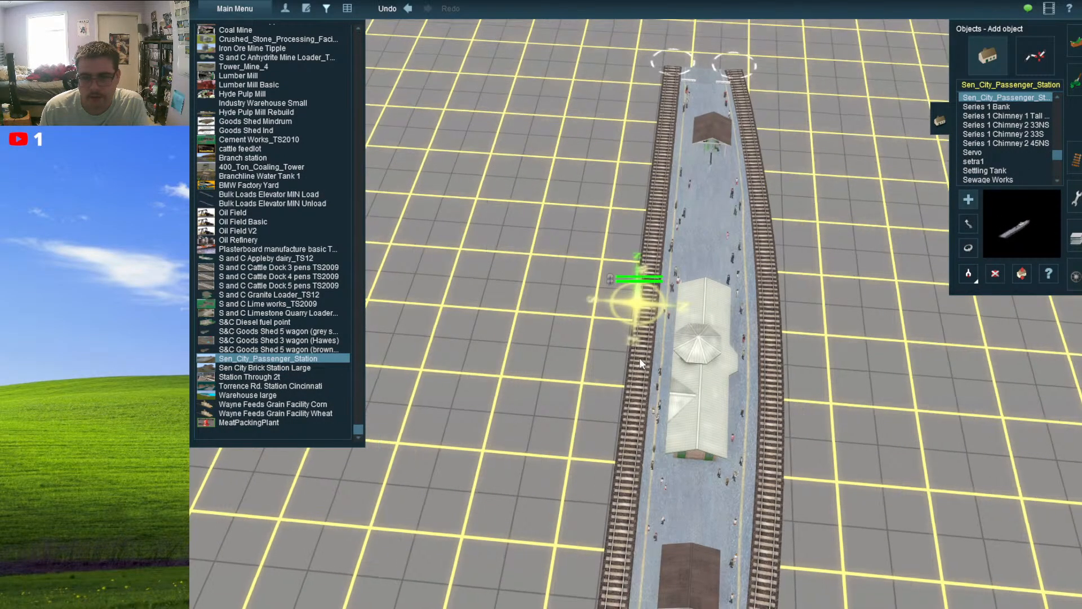
scroll(640, 358, "up", 5)
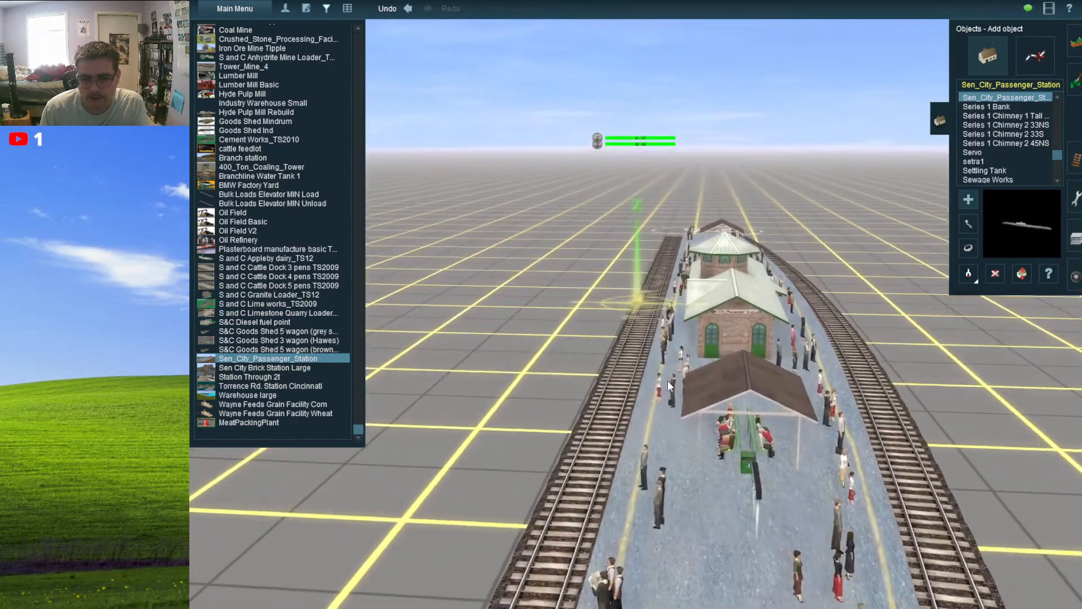
scroll(668, 380, "down", 3)
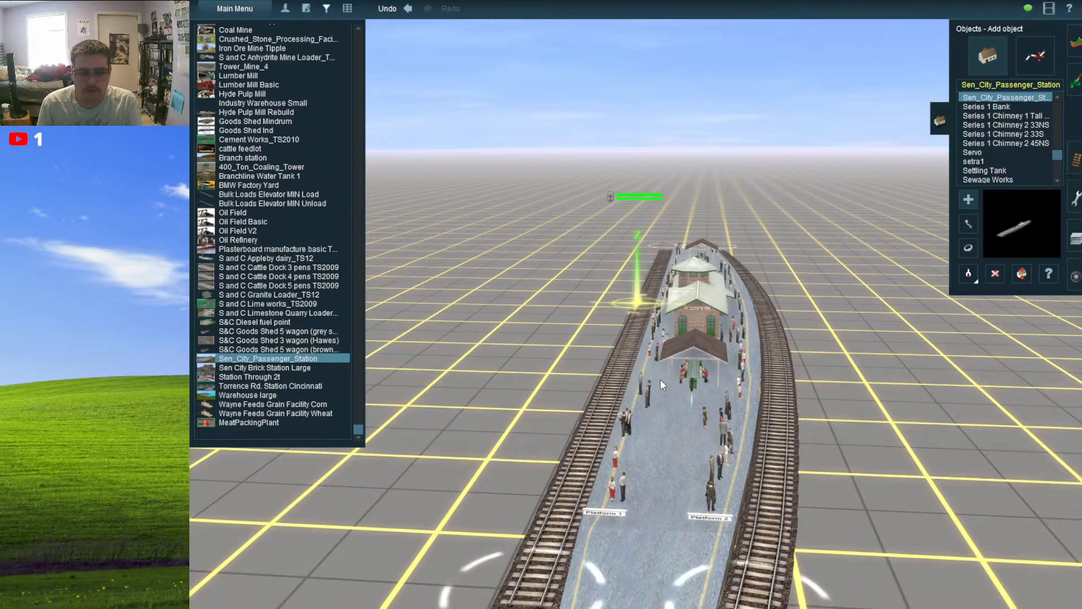
scroll(660, 379, "up", 3)
key("Up")
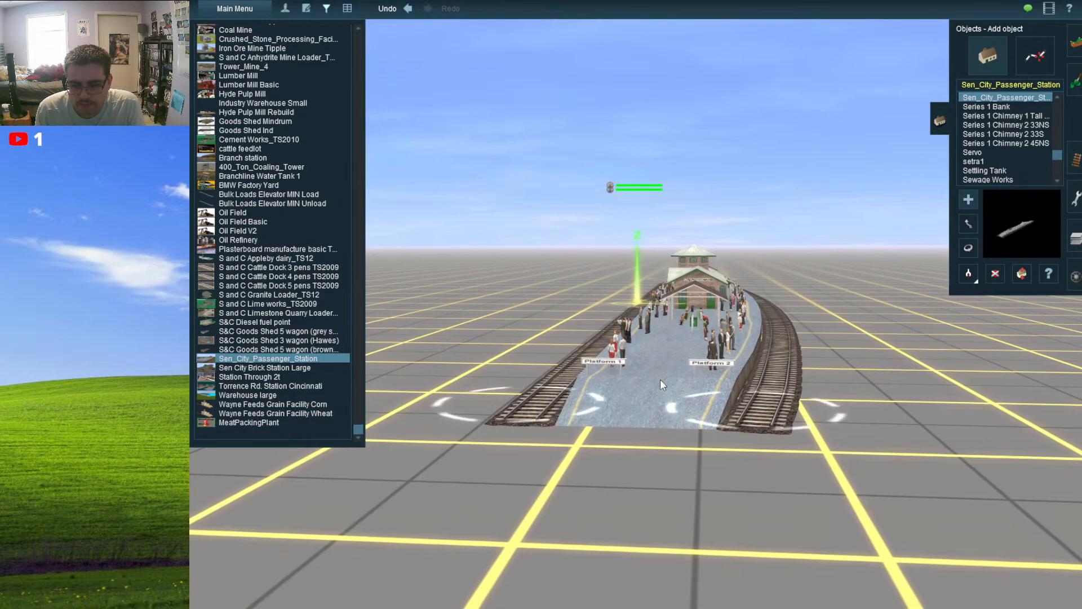
key("Up")
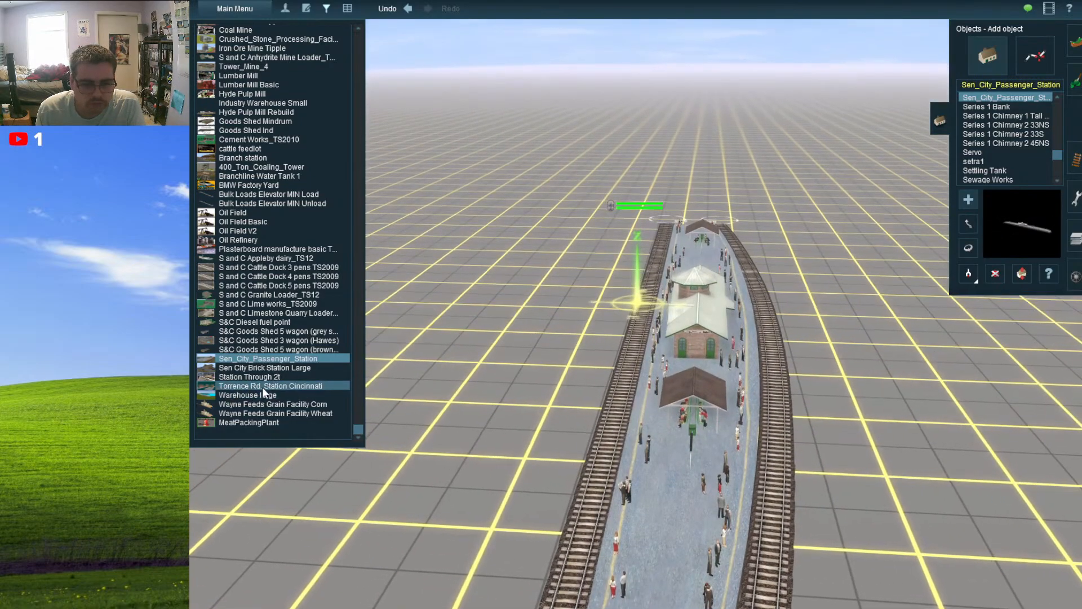
- Place Torrence Rd. Station Cincinnati on the ground beside the passenger station and view it from the side
left_click(262, 387)
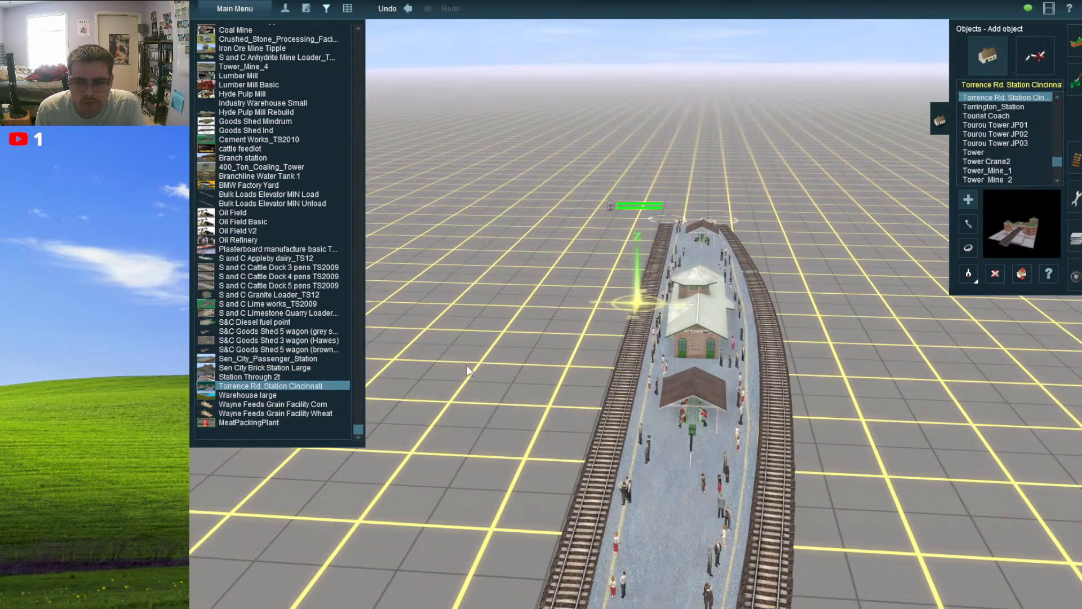
left_click(467, 366)
key("Left")
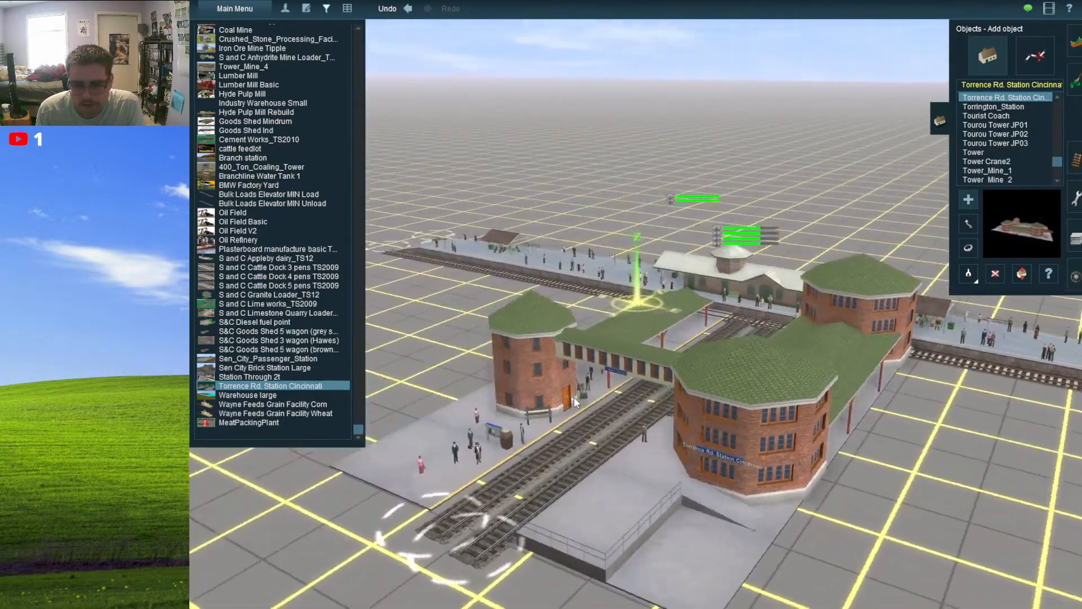
- Examine Torrence Rd. Station Cincinnati up close and from different sides, including its platform, towers and station sign
key("Left")
scroll(577, 396, "up", 4)
key("Down")
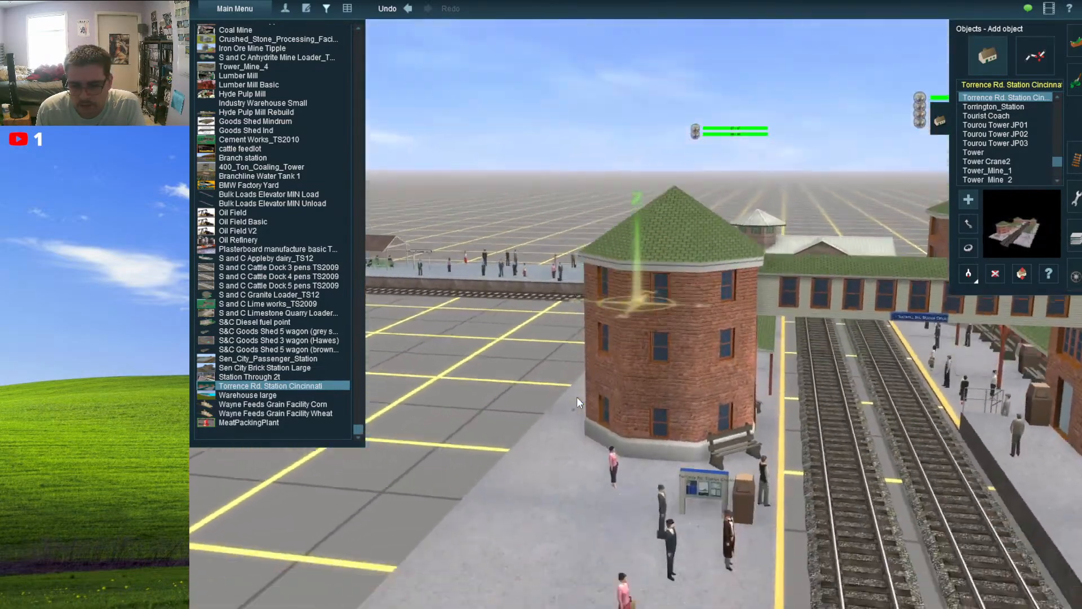
scroll(577, 397, "up", 3)
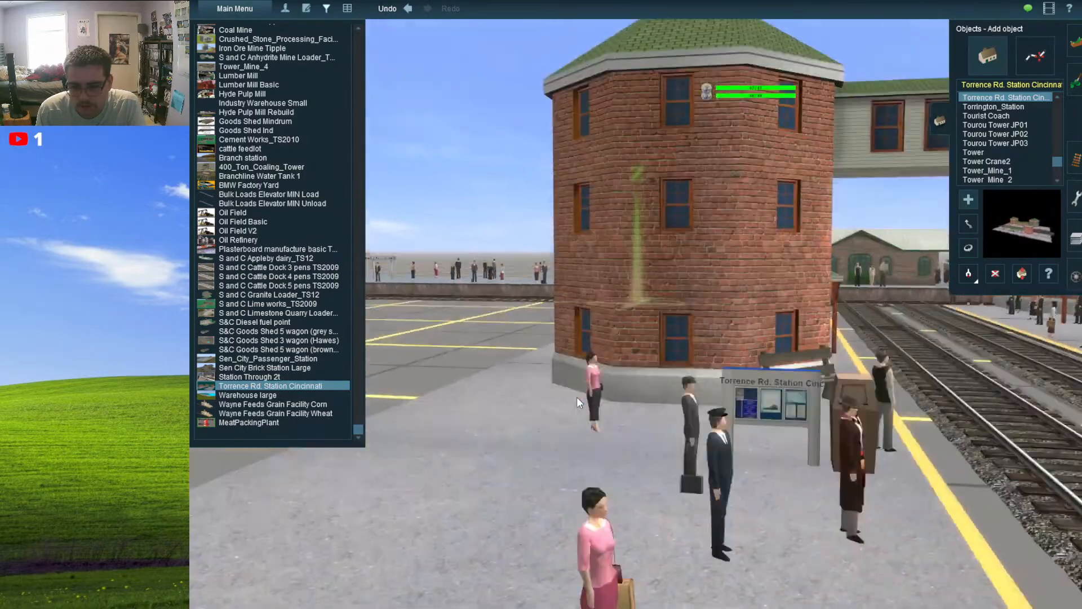
key("Down")
key("Up")
scroll(577, 397, "down", 3)
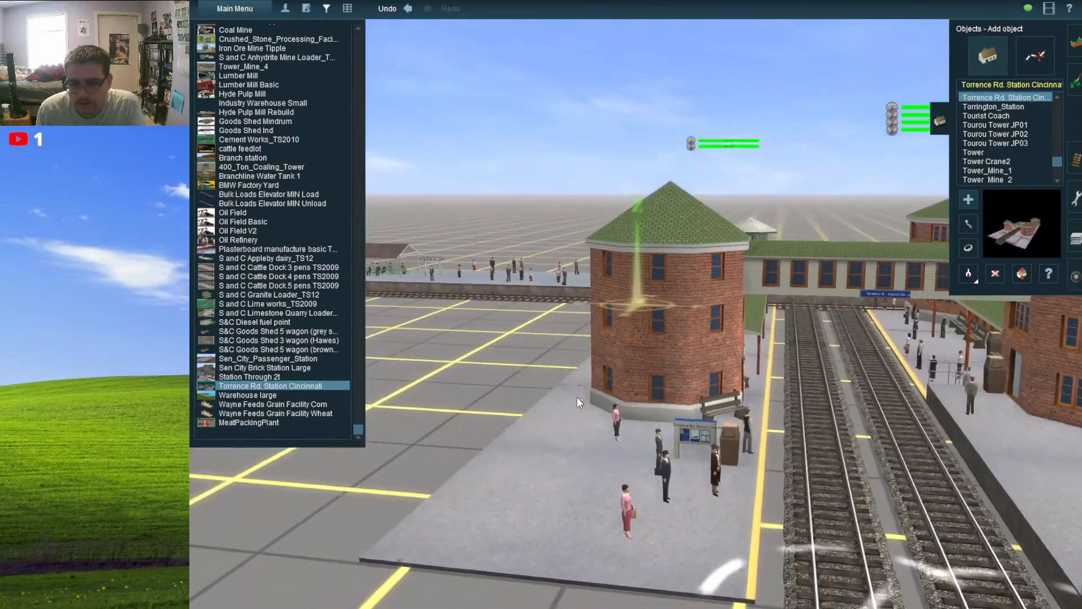
scroll(577, 397, "down", 3)
key("Left")
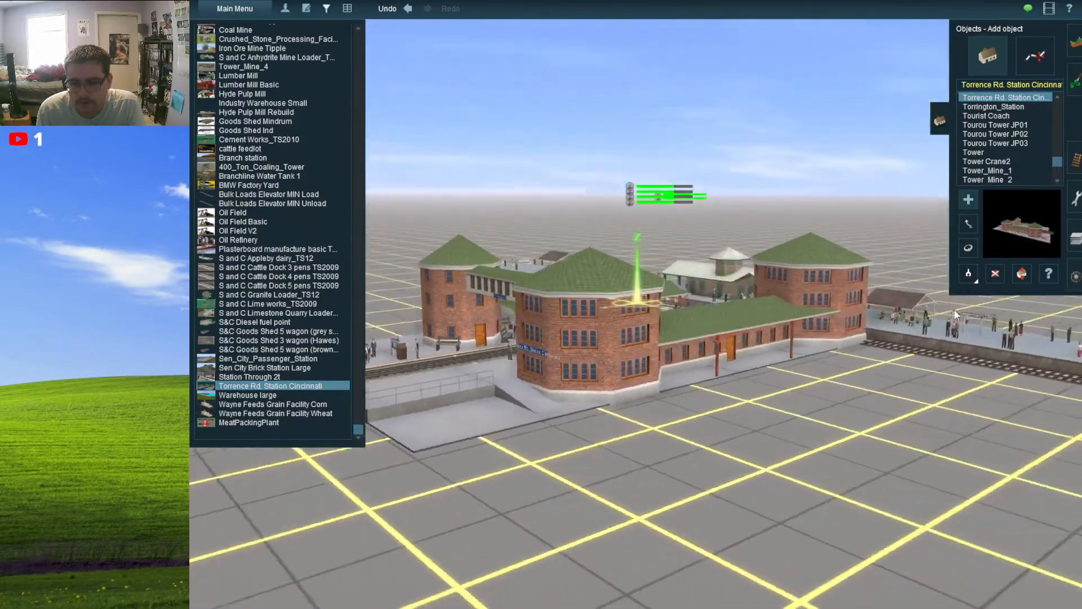
- Delete Torrence Rd. Station Cincinnati and the neighbouring Sen_City_Passenger_Station from the ground
key("Up")
left_click(995, 274)
left_click(659, 507)
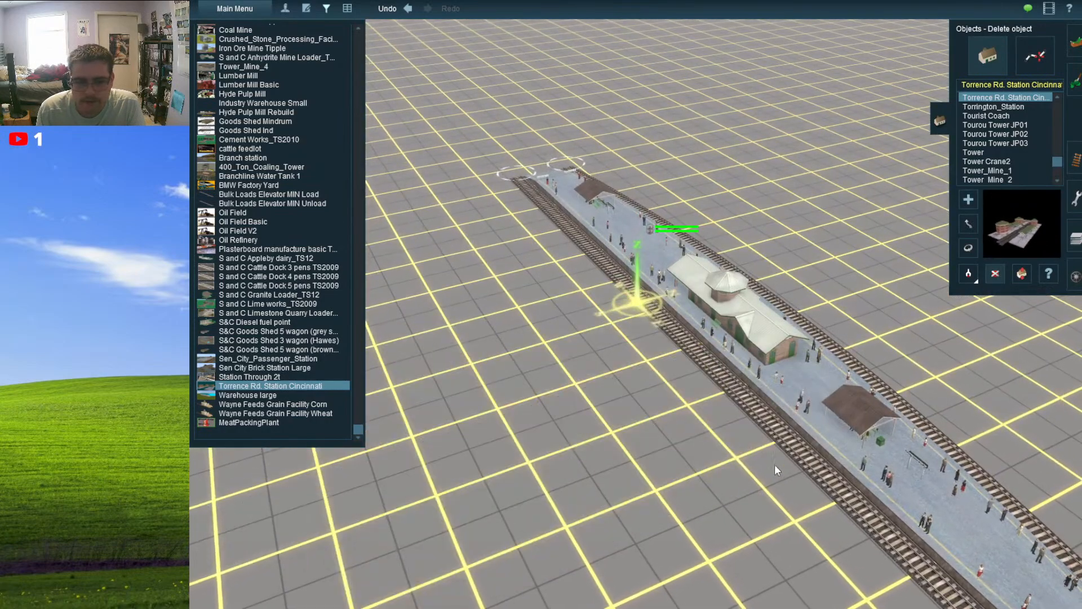
left_click(799, 431)
- Choose S&C Platforms Newbiggin from the Industry pick list and place it on the ground by the compass marker
left_click(294, 358)
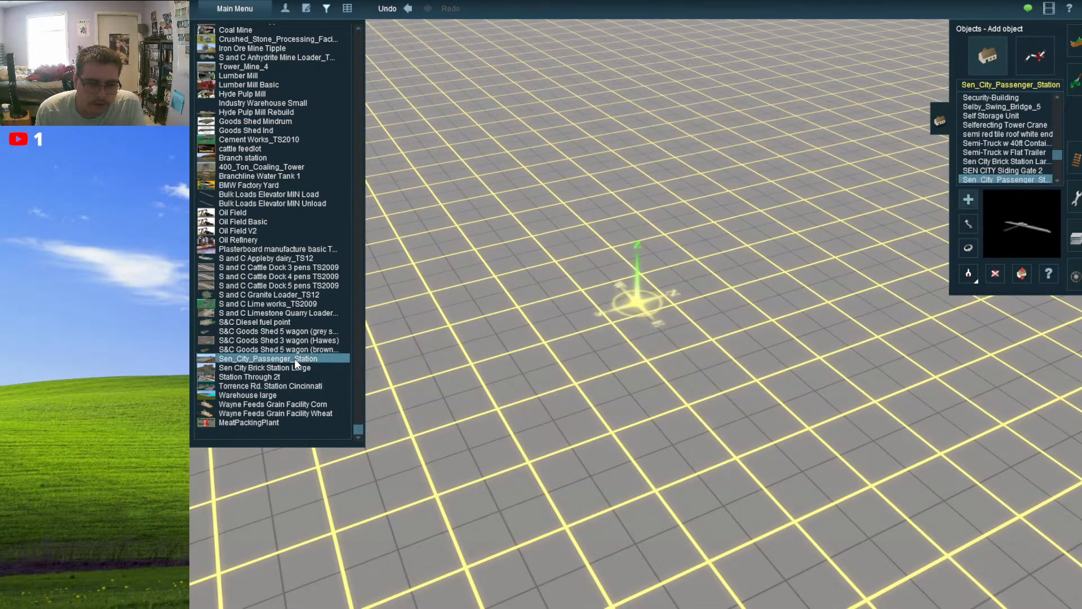
scroll(257, 133, "up", 10)
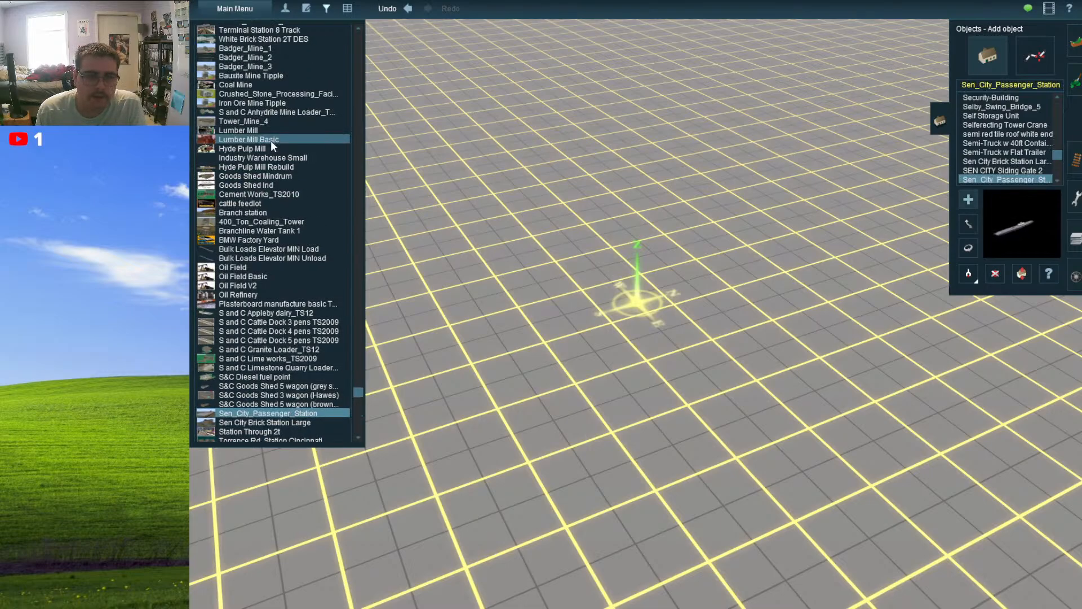
scroll(272, 201, "up", 8)
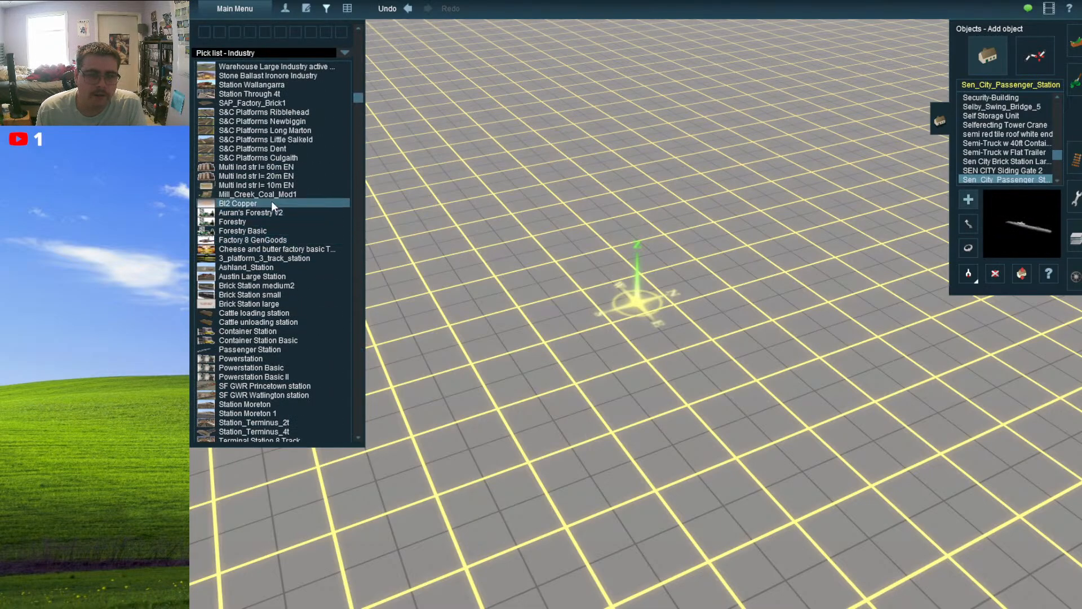
left_click(272, 175)
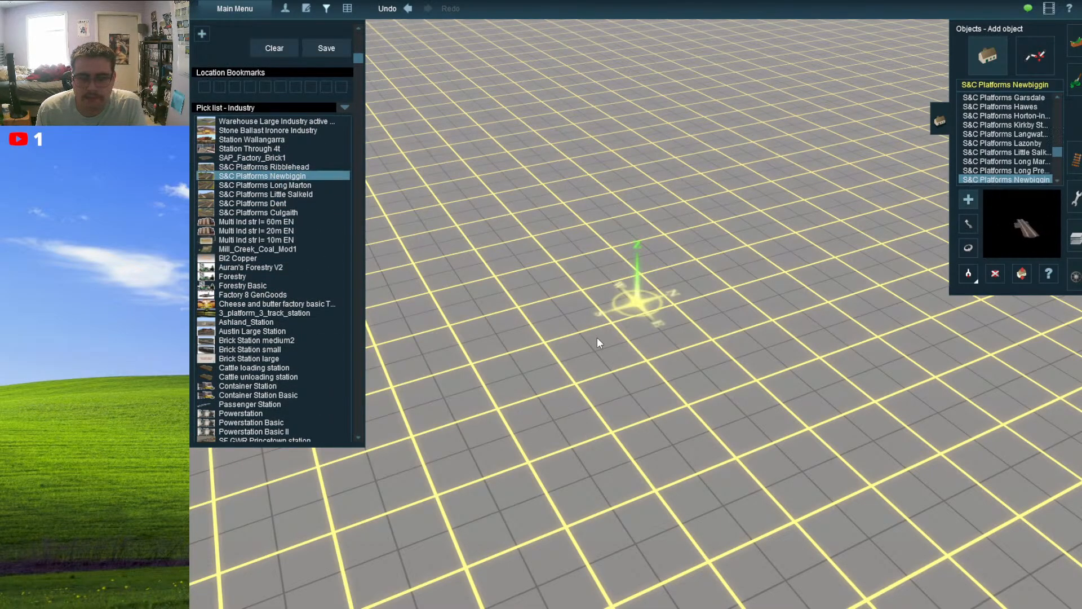
scroll(597, 337, "down", 3)
left_click(672, 279)
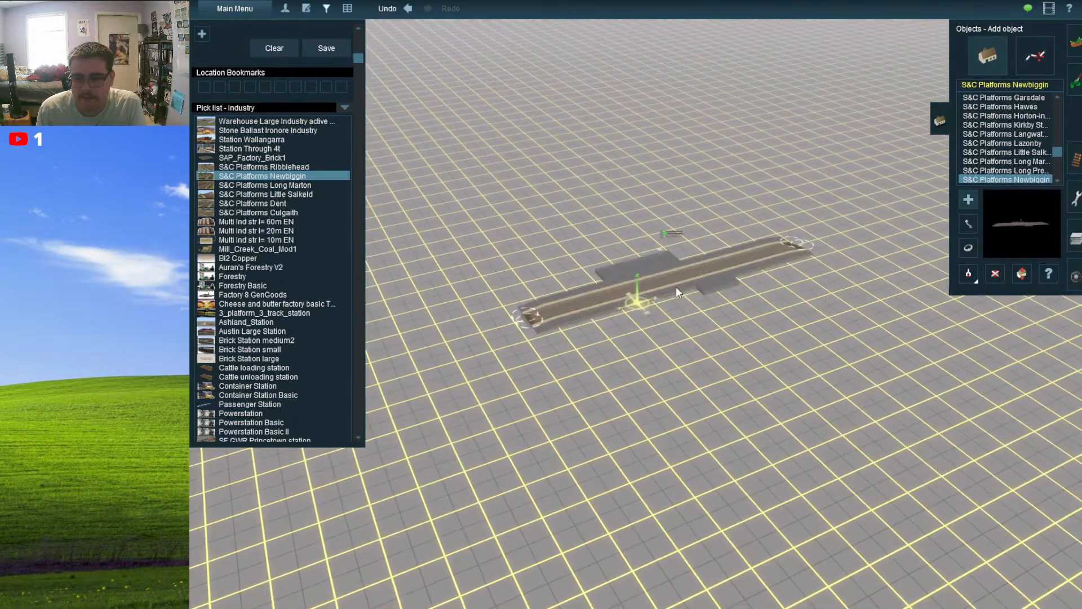
- Rotate the S&C Platforms Newbiggin station about a quarter turn and switch to moving objects
key("Left")
key("Up")
scroll(681, 306, "up", 3)
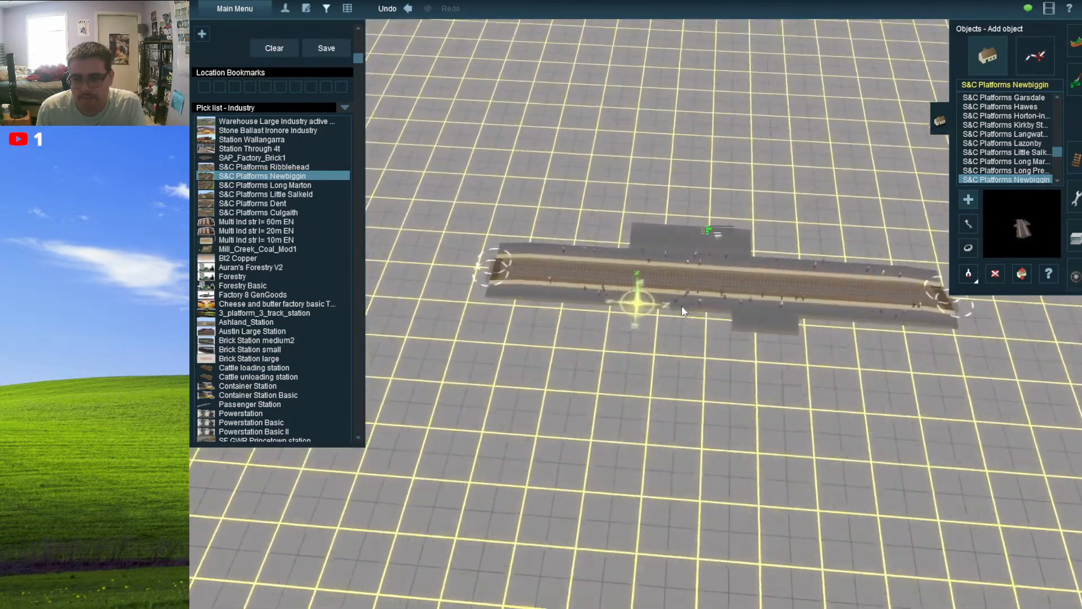
scroll(753, 299, "up", 4)
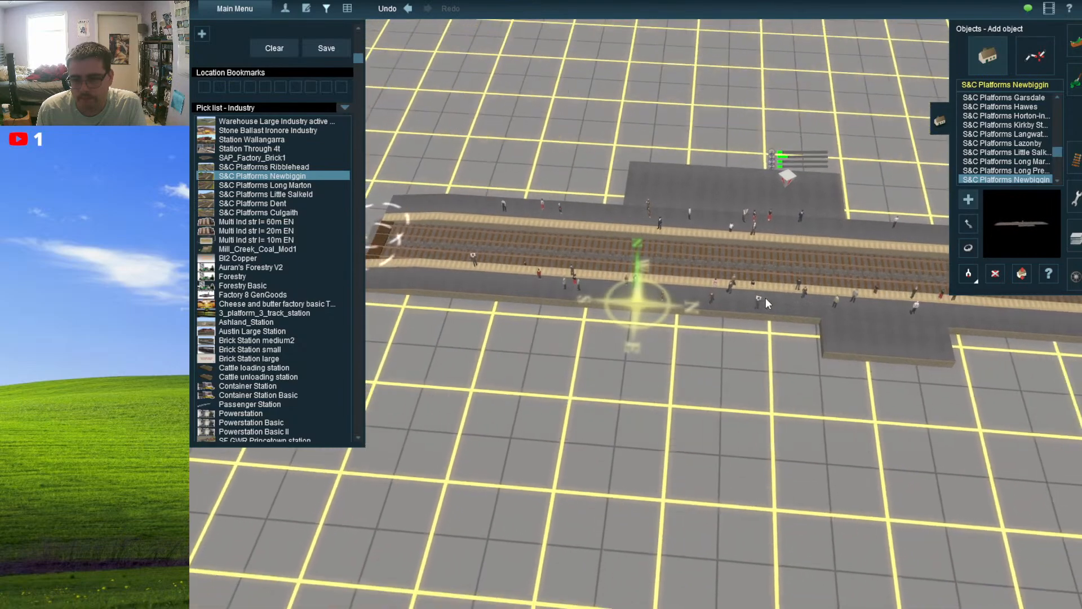
scroll(766, 297, "down", 1)
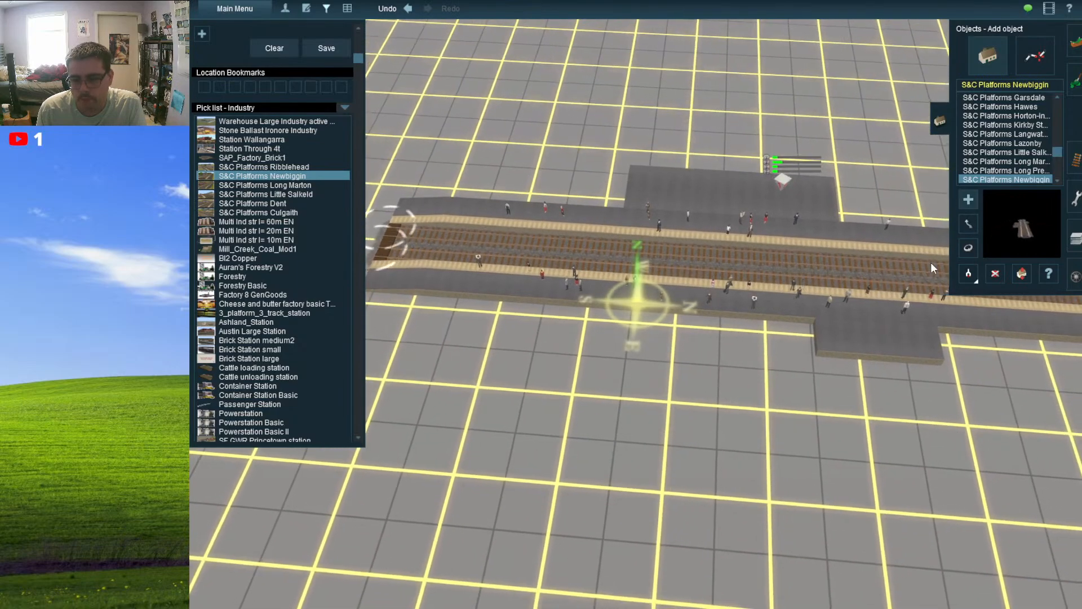
left_click_drag(902, 341, 613, 407)
left_click(969, 224)
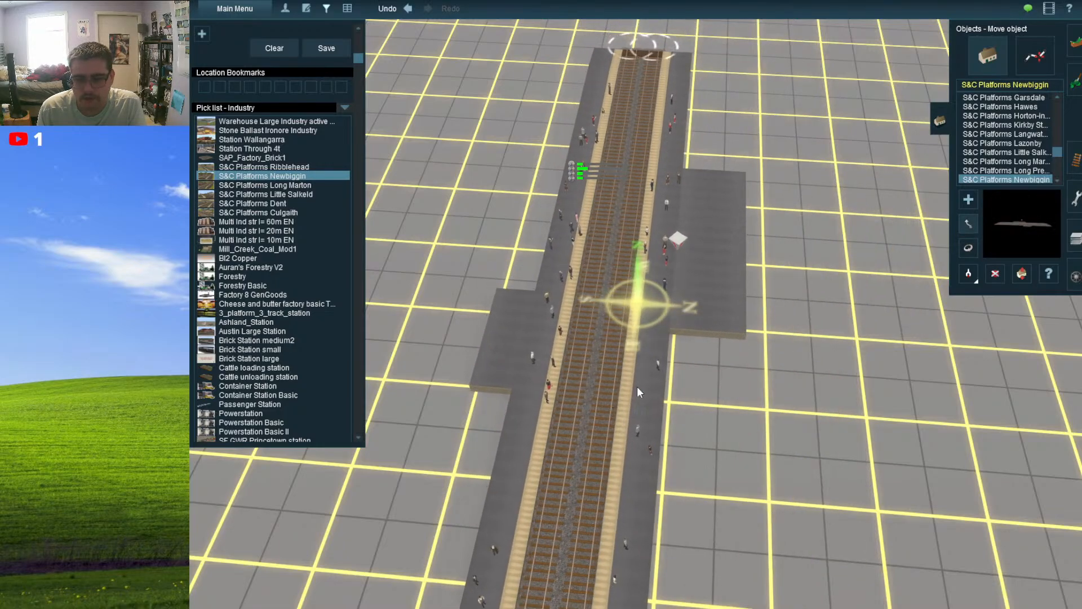
- Examine the rotated Newbiggin platforms from both sides and along the tracks to the far end
key("Left")
key("Down")
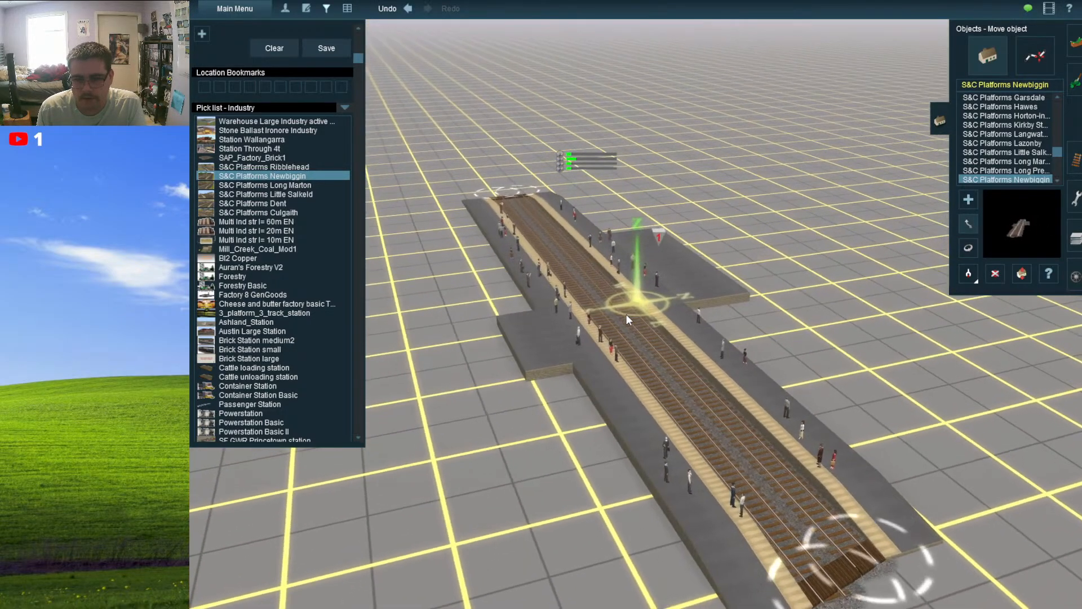
key("Left")
key("Up")
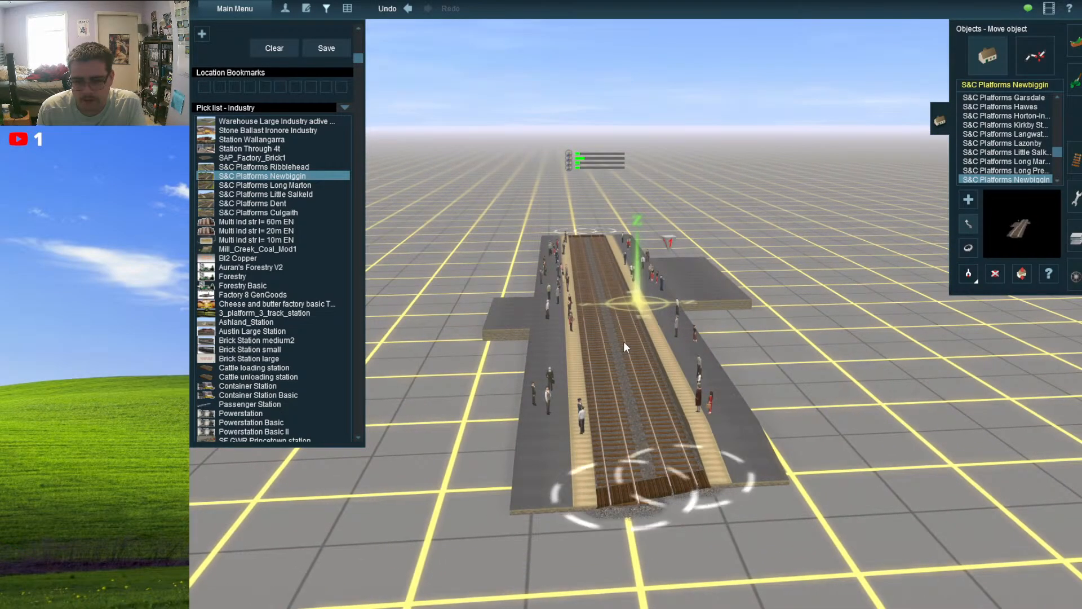
right_click(623, 341)
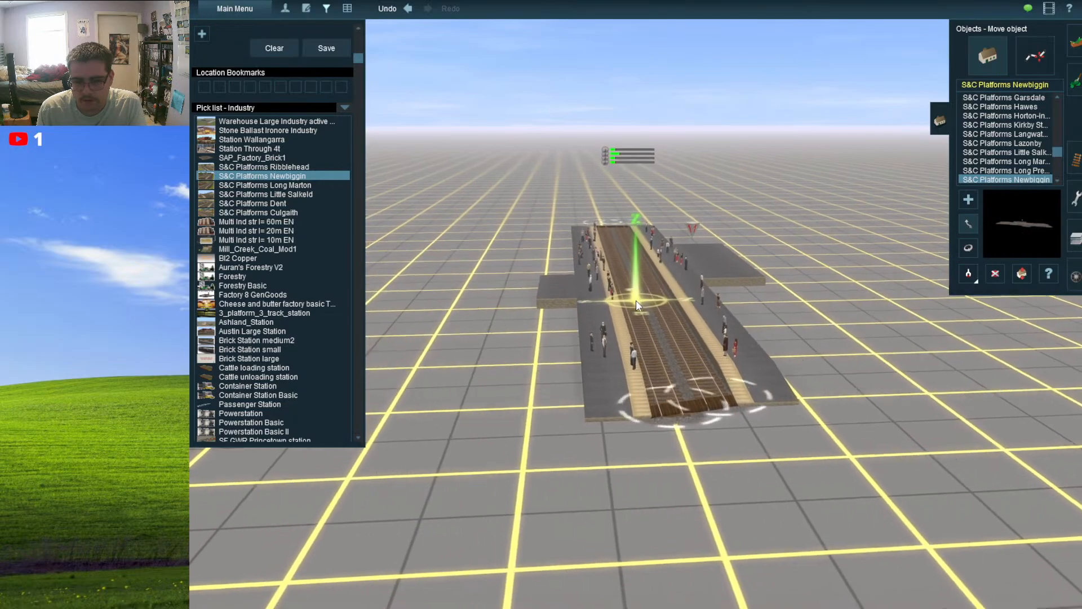
scroll(636, 300, "up", 5)
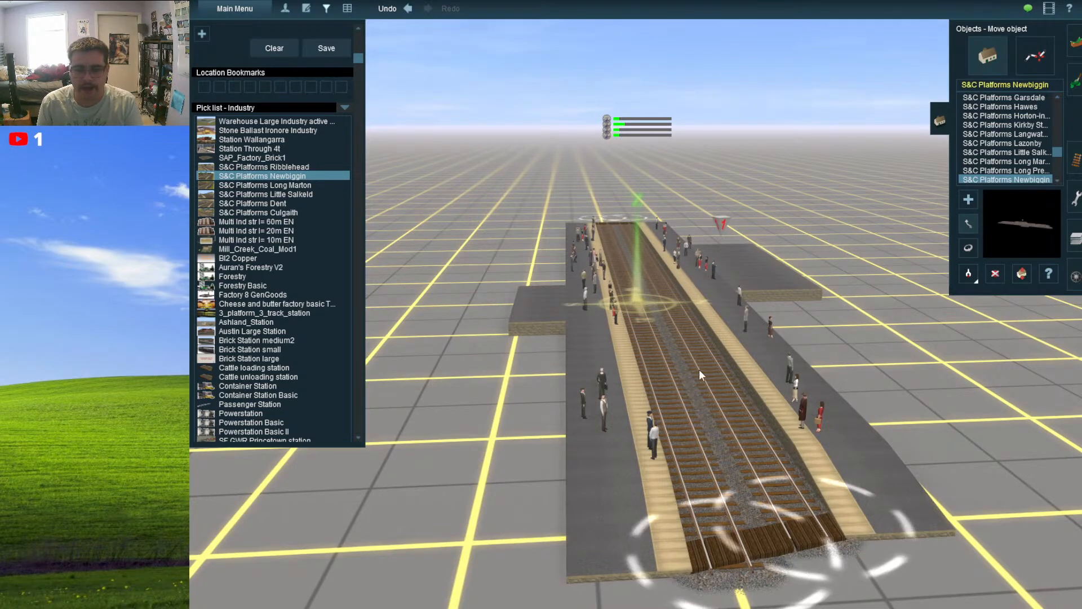
right_click_drag(699, 369, 620, 248)
right_click(625, 251)
right_click(622, 237)
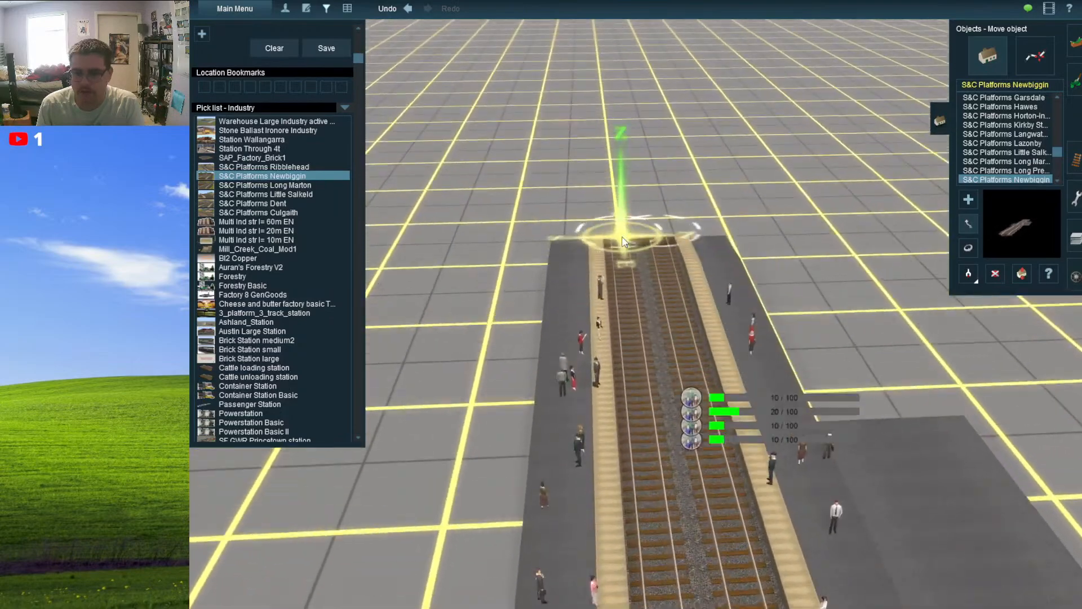
right_click(623, 237)
- Find TANE 1Trk Wood with the filter "tane" and lay two straight parallel tracks outward from the far end of the platforms
left_click(1074, 159)
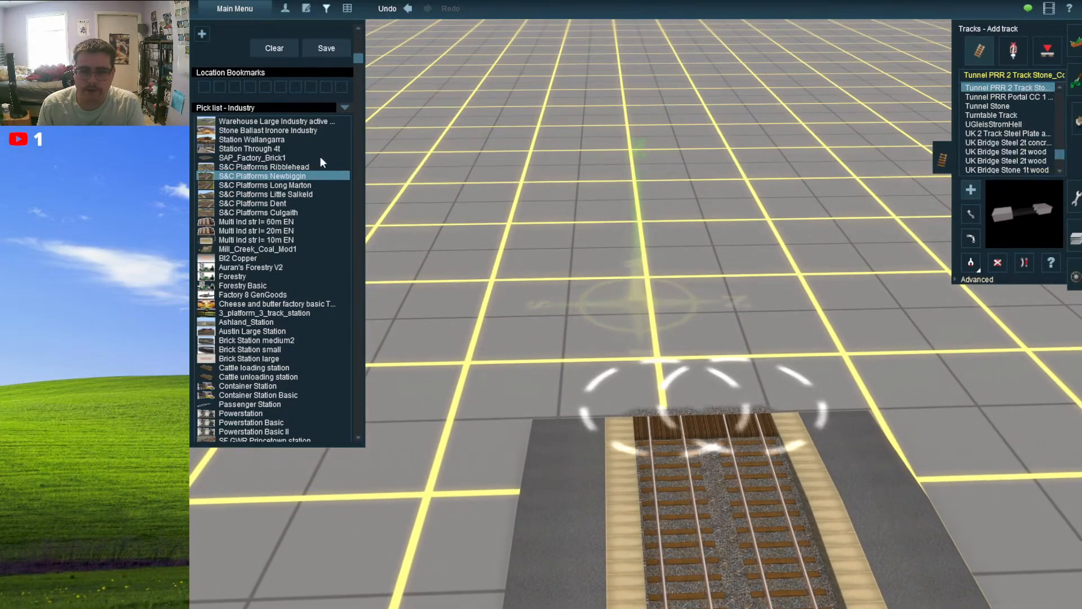
left_click(997, 77)
key("BackSpace")
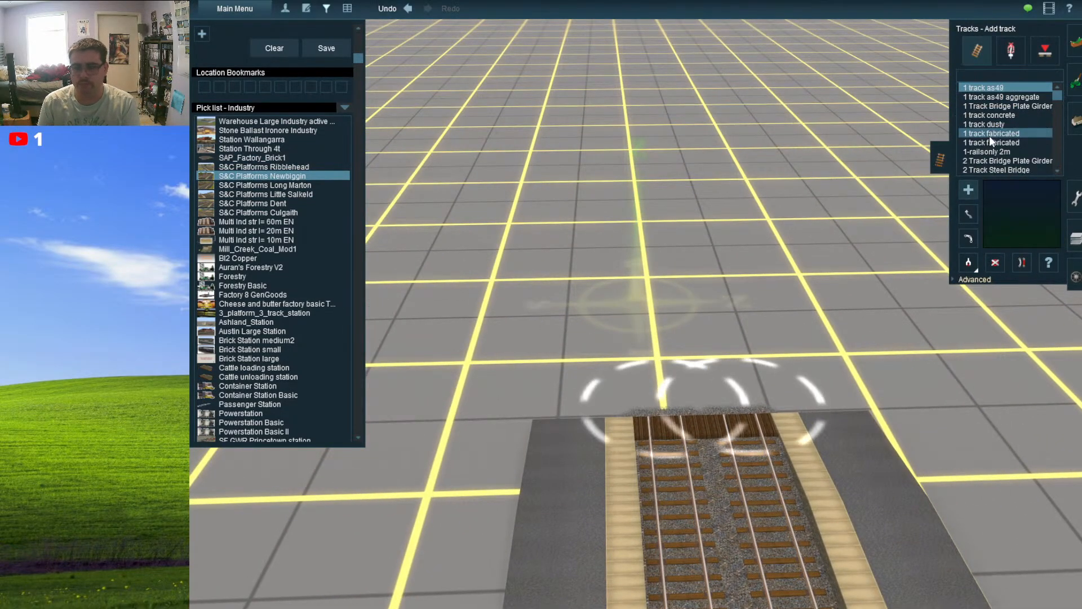
type("tane")
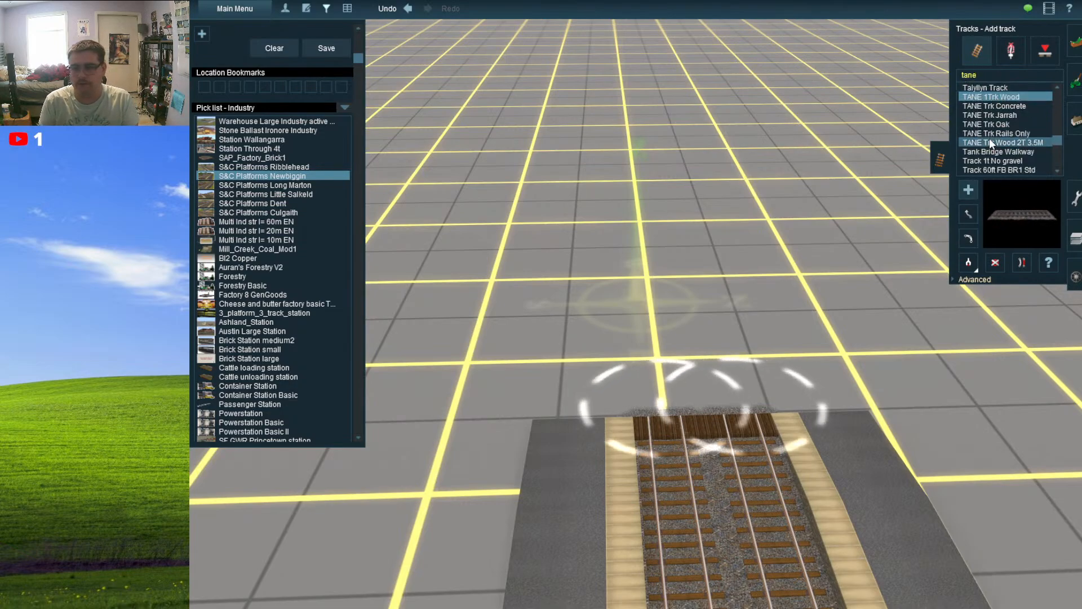
left_click_drag(639, 415, 627, 137)
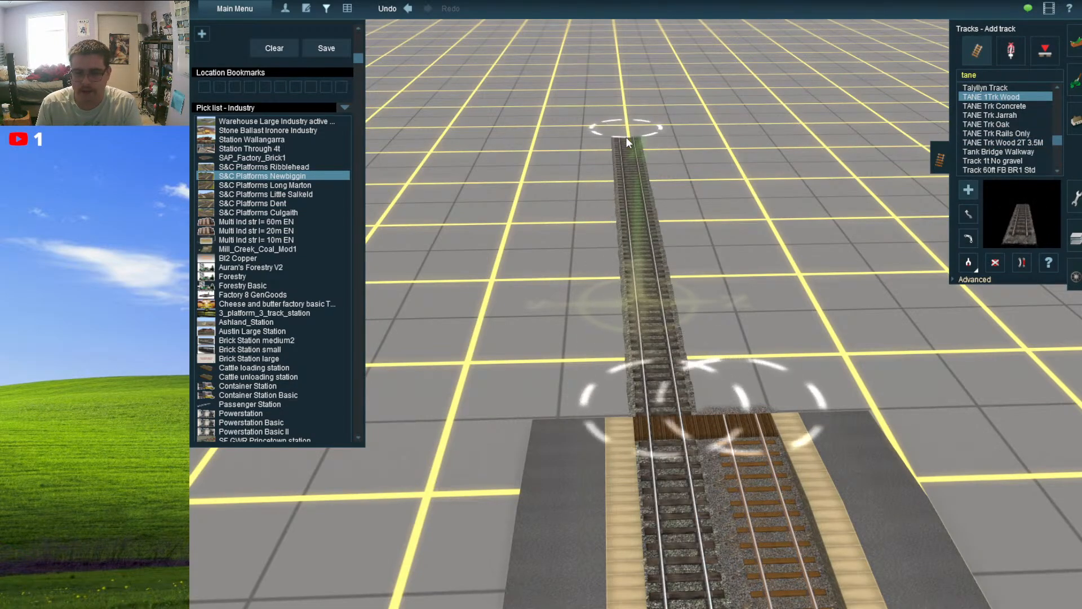
left_click_drag(753, 394, 652, 104)
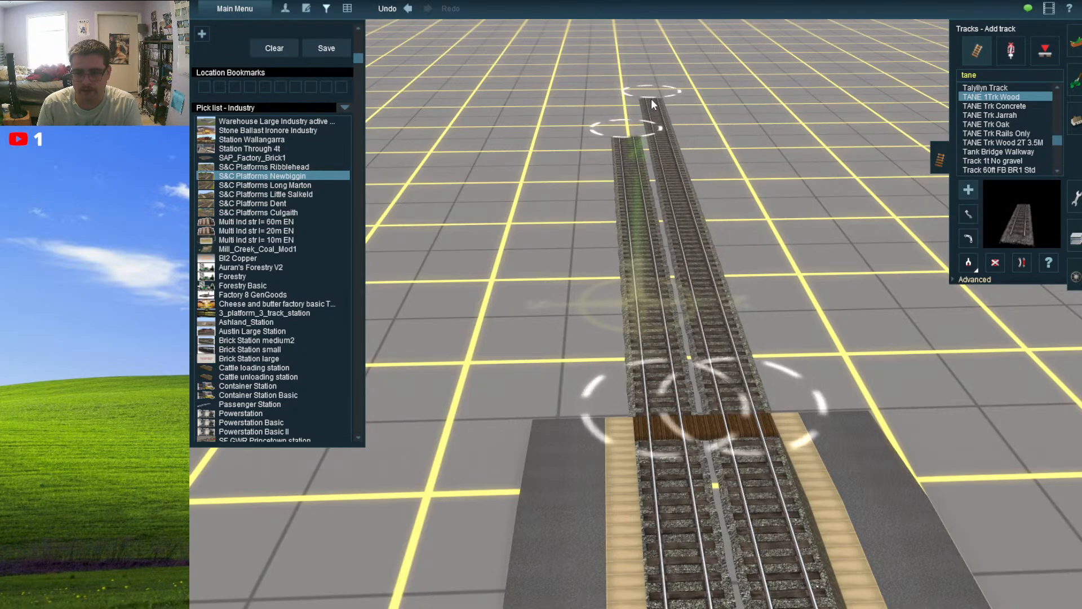
- Place a Track Marker on the left of the two new tracks and name it Up Line
left_click(1003, 56)
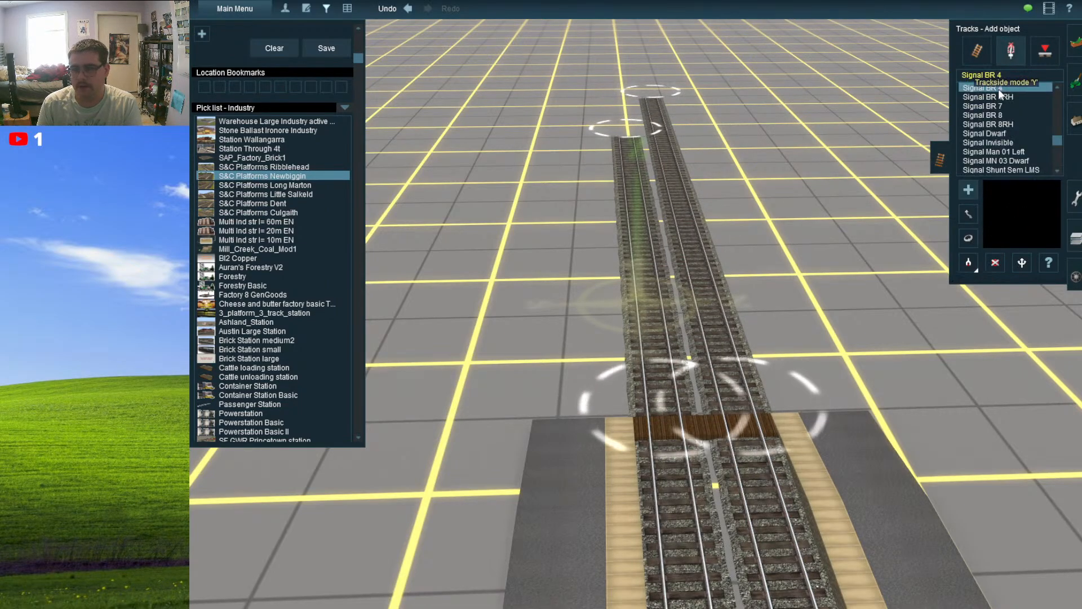
left_click(1041, 53)
left_click(1010, 96)
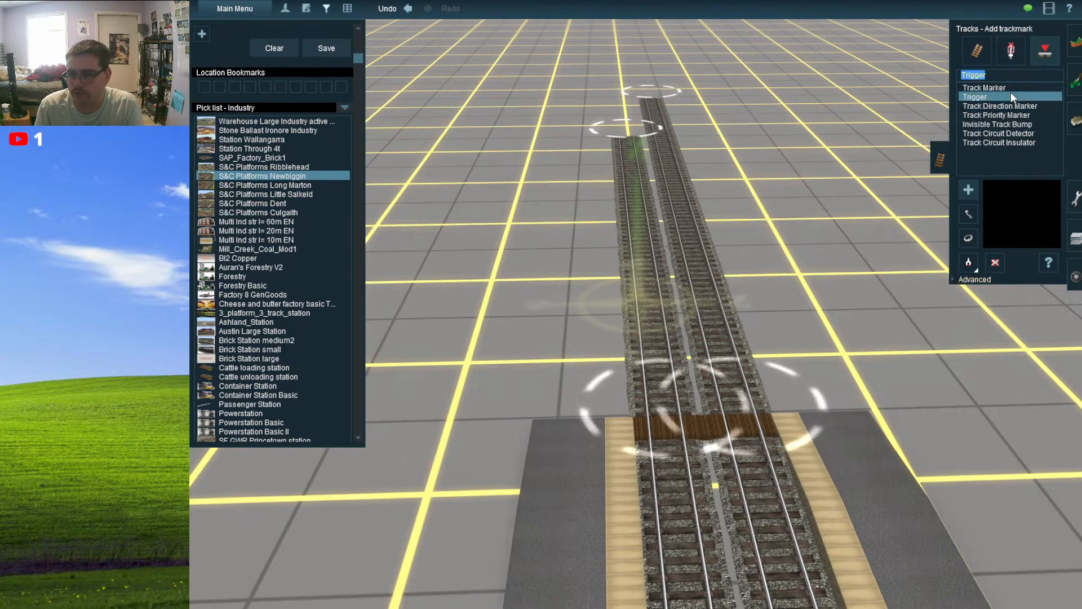
left_click(1009, 88)
scroll(776, 345, "up", 3)
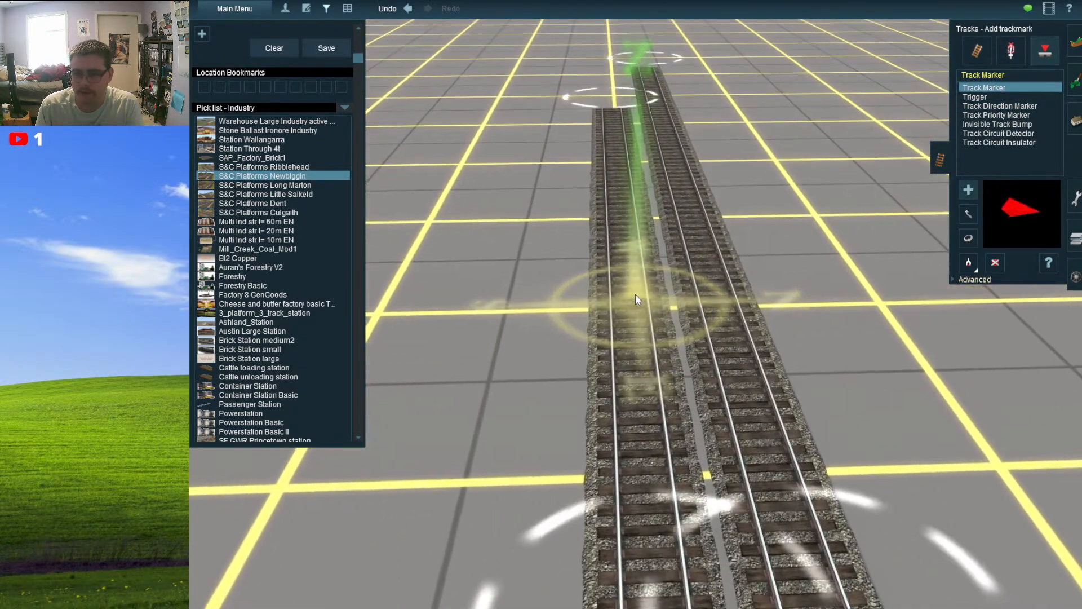
left_click(636, 295)
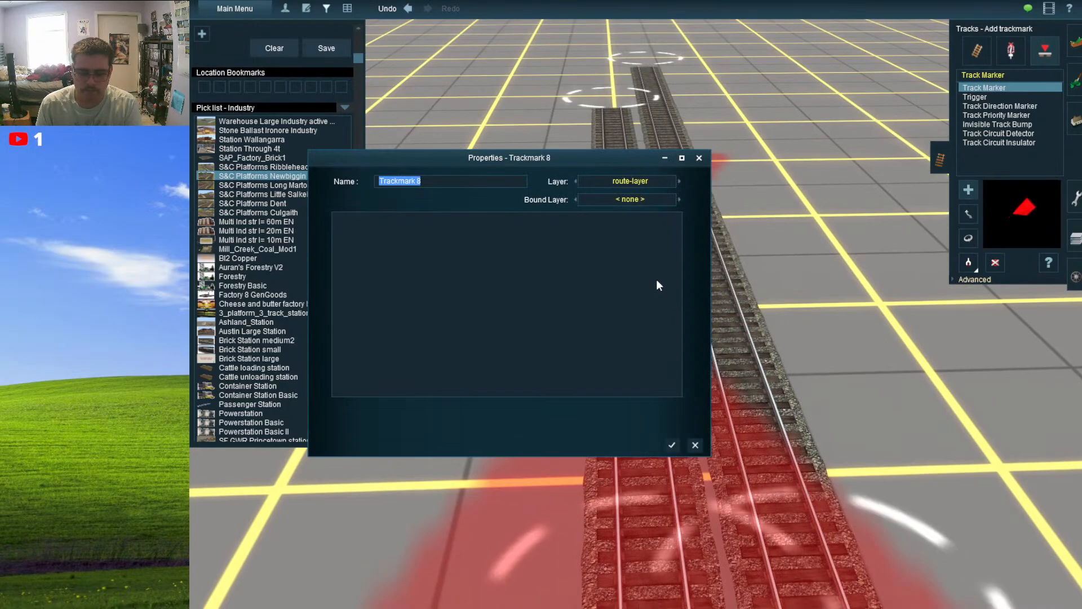
type("Up Li")
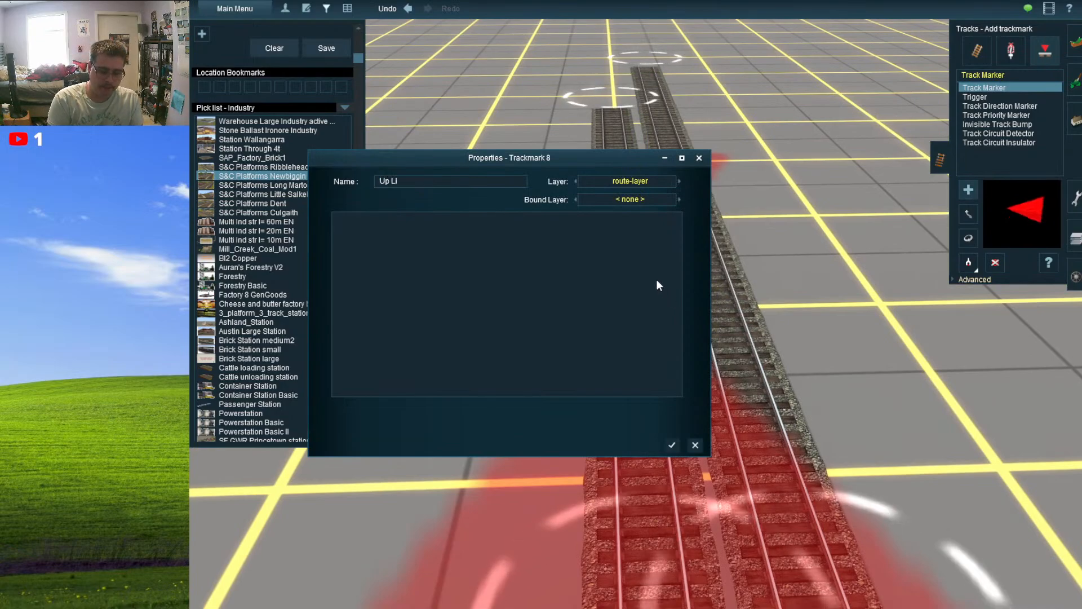
type("ne")
key("Return")
- Place a Track Marker on the right of the two new tracks and name it Down Line
left_click(709, 285)
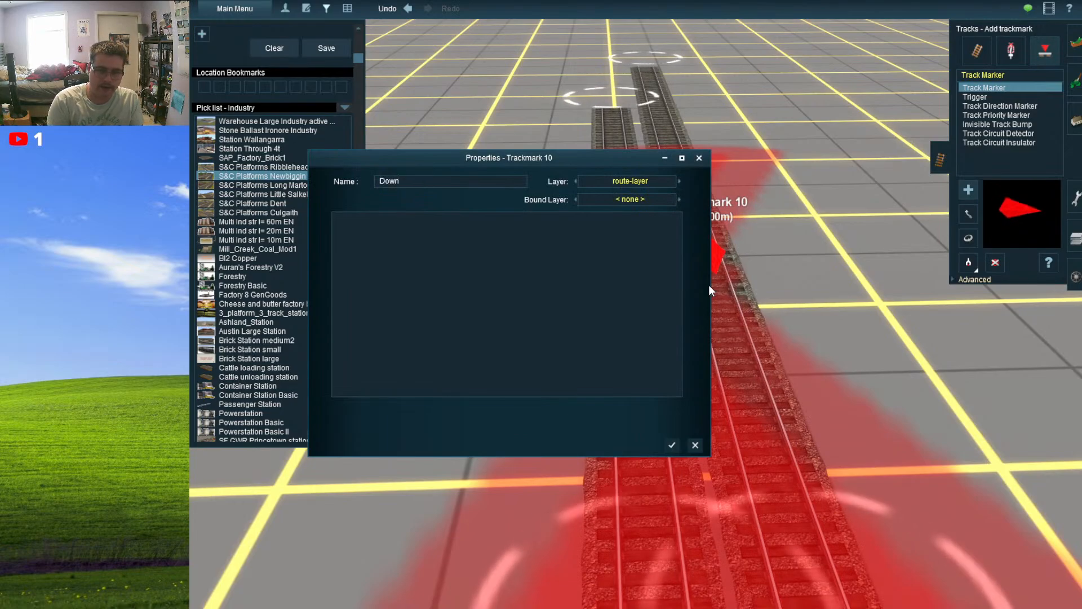
type("Down Line")
key("Return")
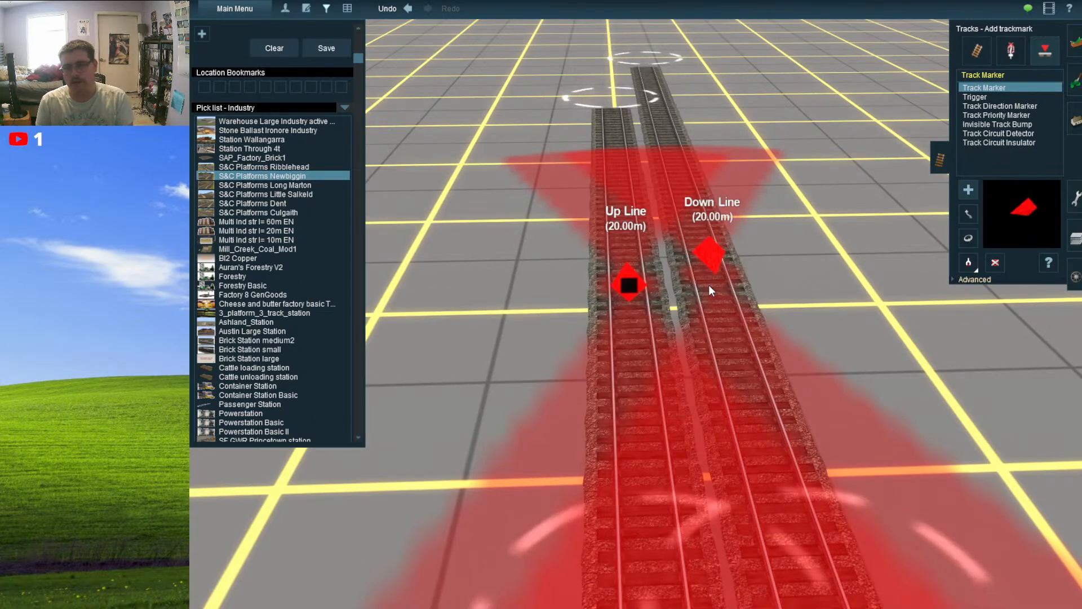
- Lay a straight TANE 1Trk Wood track outward from the left track at the opposite end of the Newbiggin platforms
left_click(977, 51)
scroll(730, 316, "down", 5)
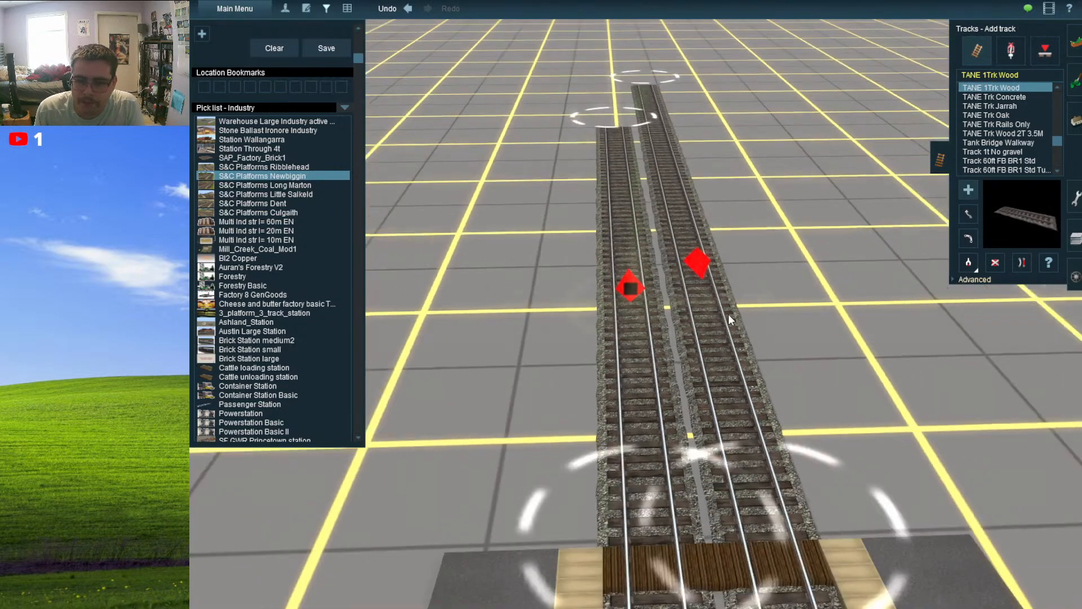
scroll(728, 315, "down", 6)
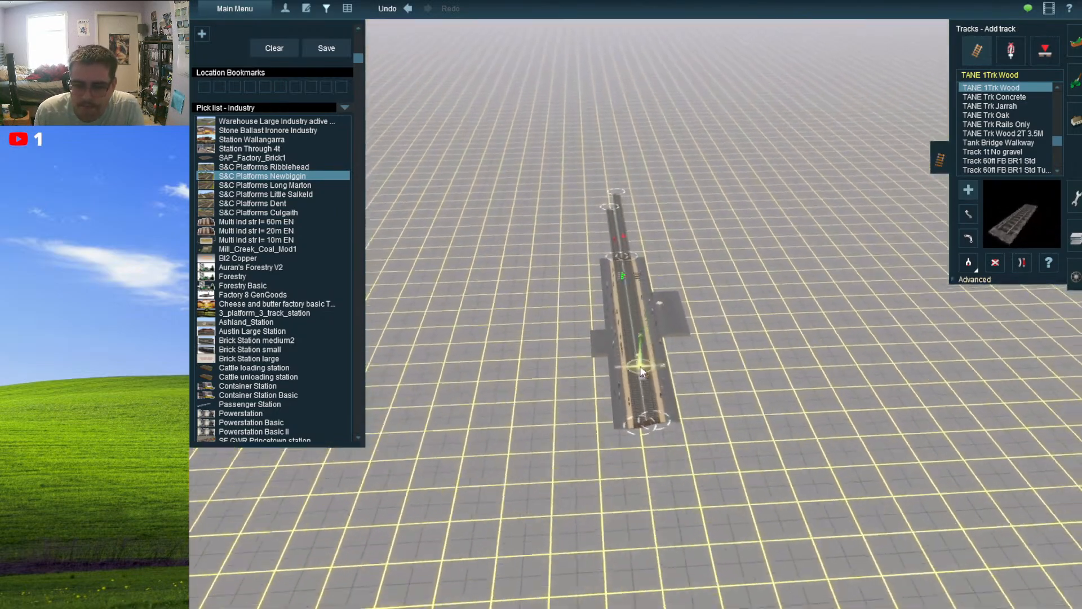
scroll(627, 279, "up", 5)
key("Left")
mouse_move(635, 305)
right_mouse_down()
mouse_move(628, 280)
mouse_move(651, 301)
mouse_move(625, 299)
mouse_move(628, 273)
mouse_move(636, 283)
right_mouse_up()
key("Left")
scroll(637, 287, "up", 6)
key("Left")
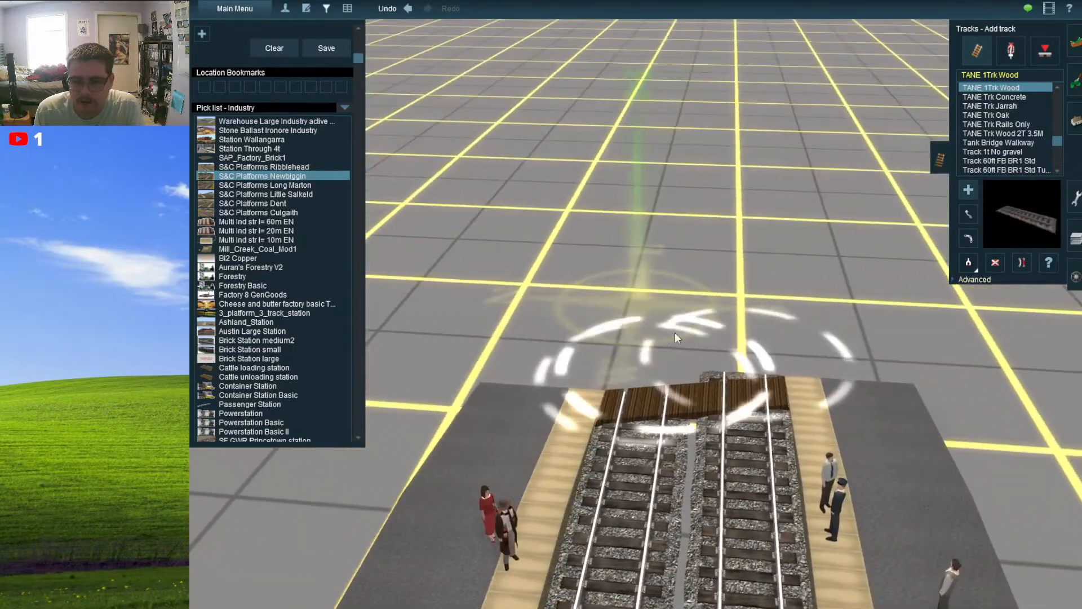
mouse_move(648, 372)
left_mouse_down()
mouse_move(737, 127)
mouse_move(625, 134)
mouse_move(602, 122)
mouse_move(661, 217)
left_mouse_up()
right_click(736, 126)
scroll(737, 127, "down", 4)
right_click(602, 122)
key("Left")
right_click(719, 544)
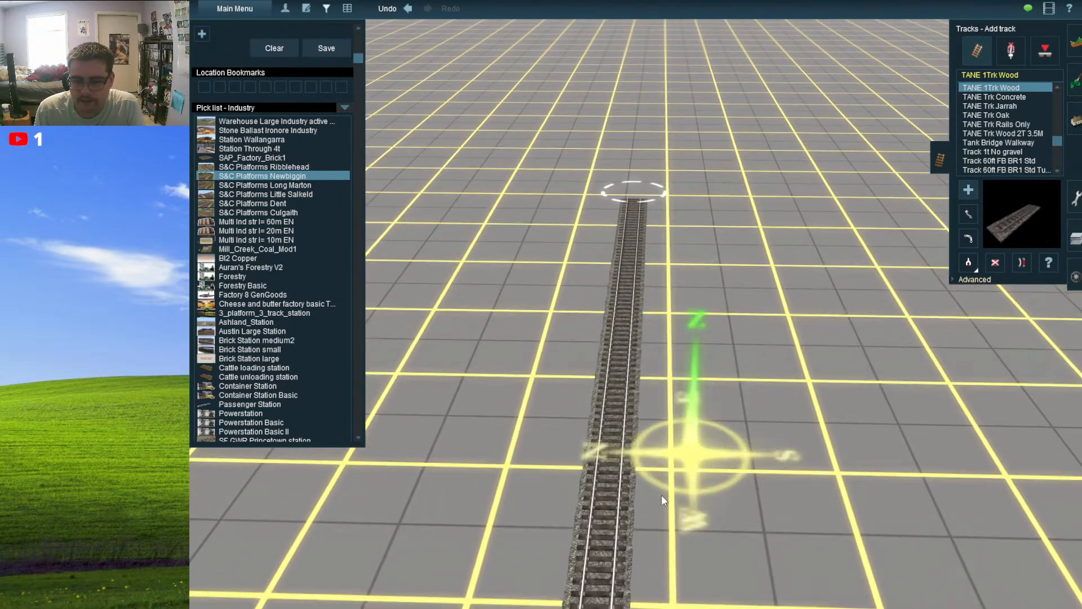
- Extend both parallel TANE 1Trk Wood tracks straight outward beyond the Up Line and Down Line markers
scroll(657, 501, "down", 4)
right_click(646, 514)
mouse_move(645, 514)
right_mouse_down()
mouse_move(631, 275)
mouse_move(655, 412)
right_mouse_up()
scroll(638, 346, "down", 2)
scroll(641, 382, "down", 3)
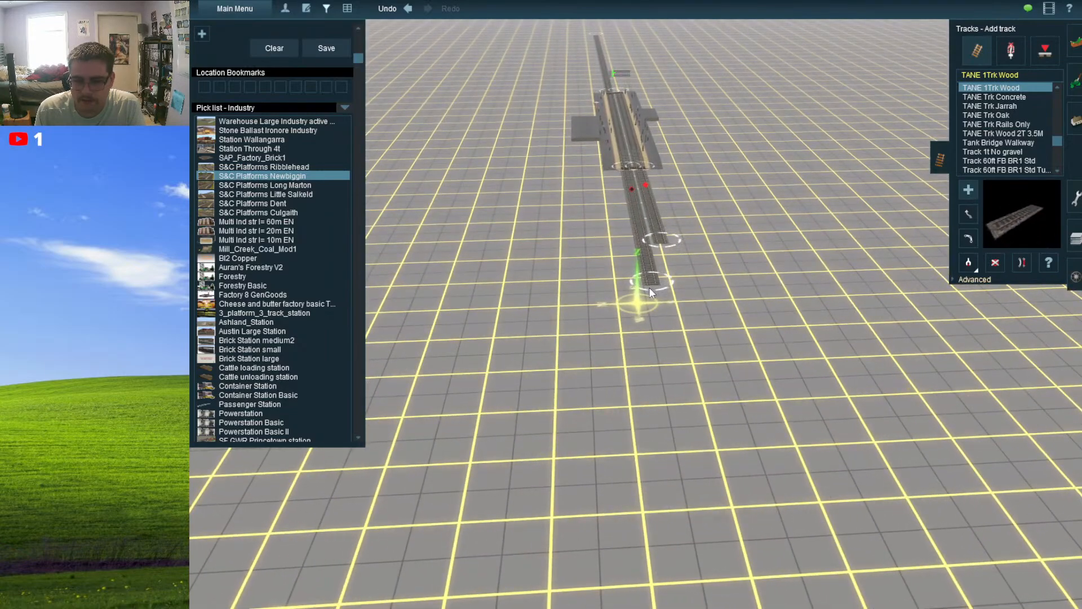
left_click_drag(650, 286, 709, 532)
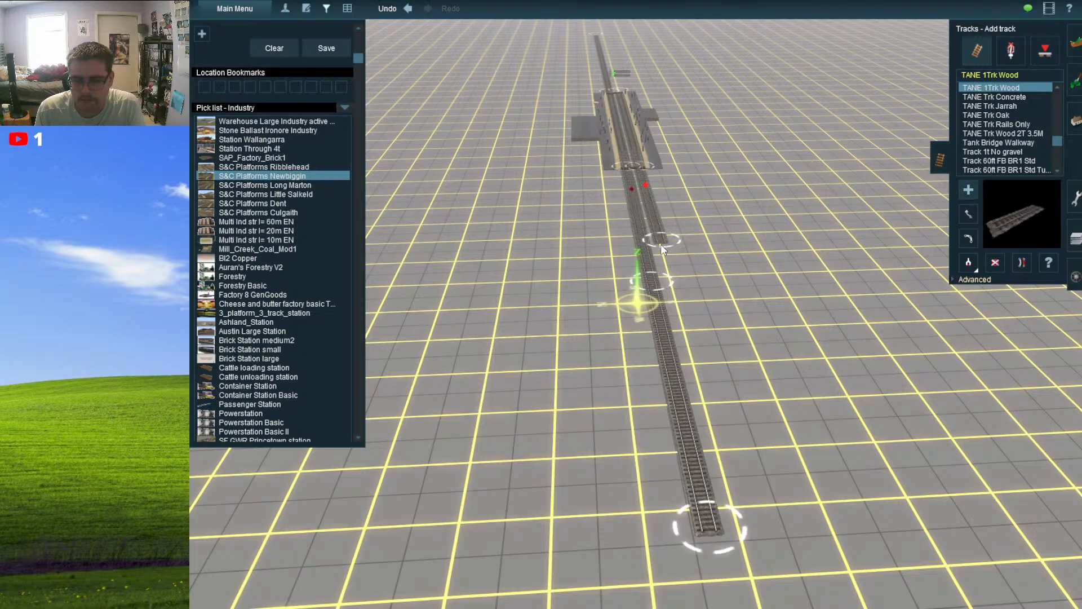
left_click_drag(661, 244, 731, 482)
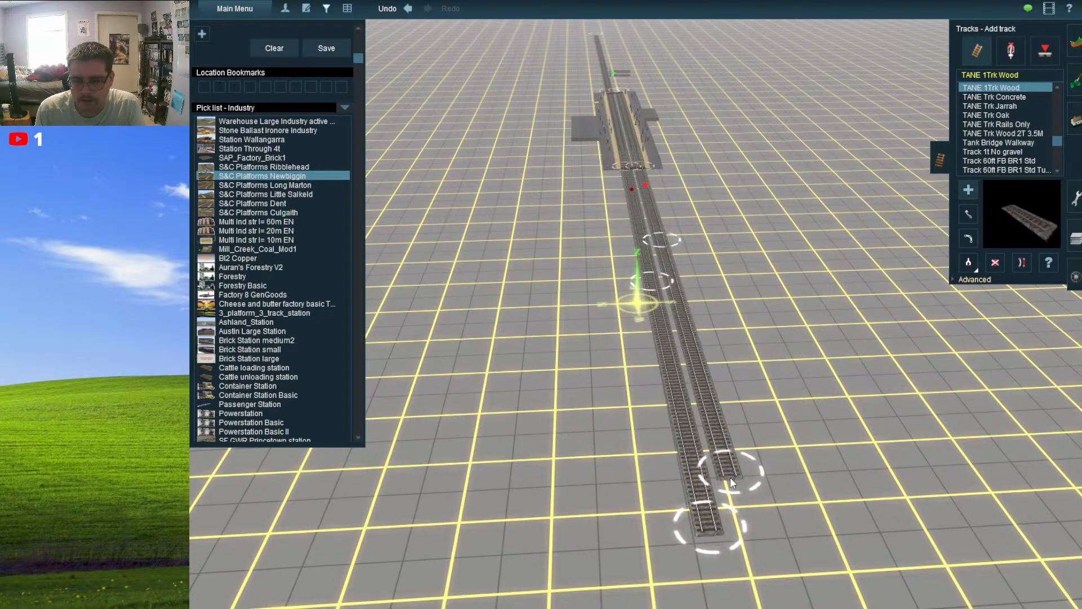
- At the unmarked end of the platforms, lay a connecting track from the shorter right track into the longer left track
right_click(661, 252)
key("Up")
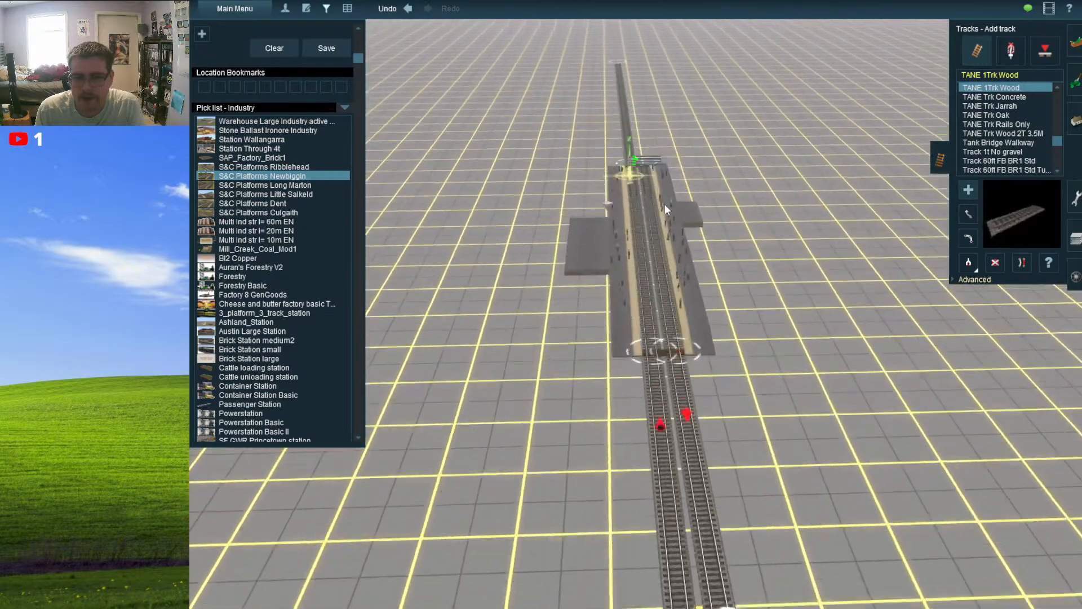
key("Up")
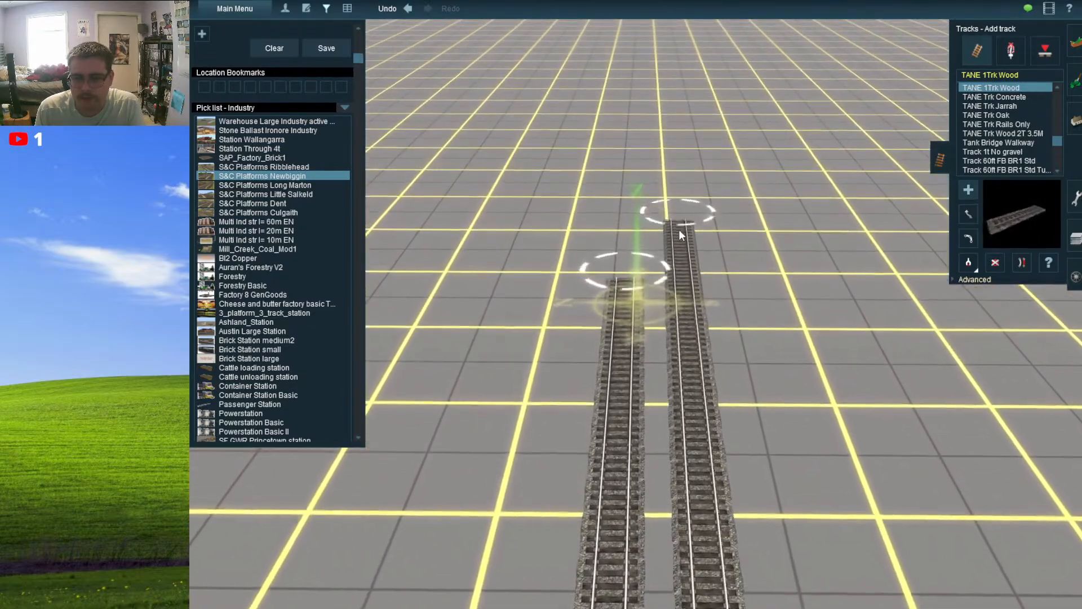
right_click(678, 231)
left_click_drag(638, 377, 638, 327)
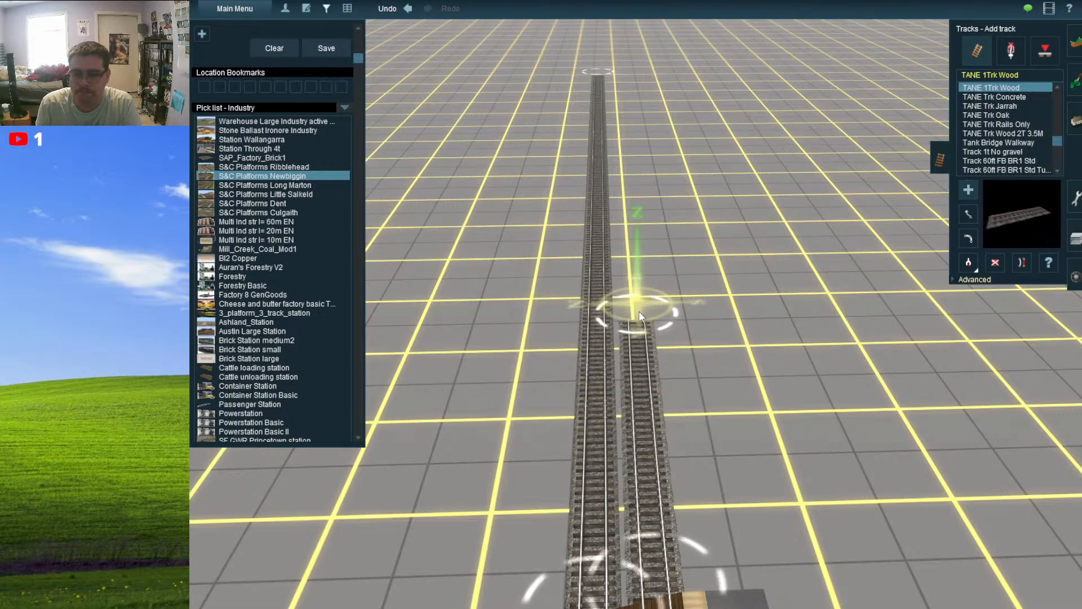
left_click_drag(638, 310, 597, 188)
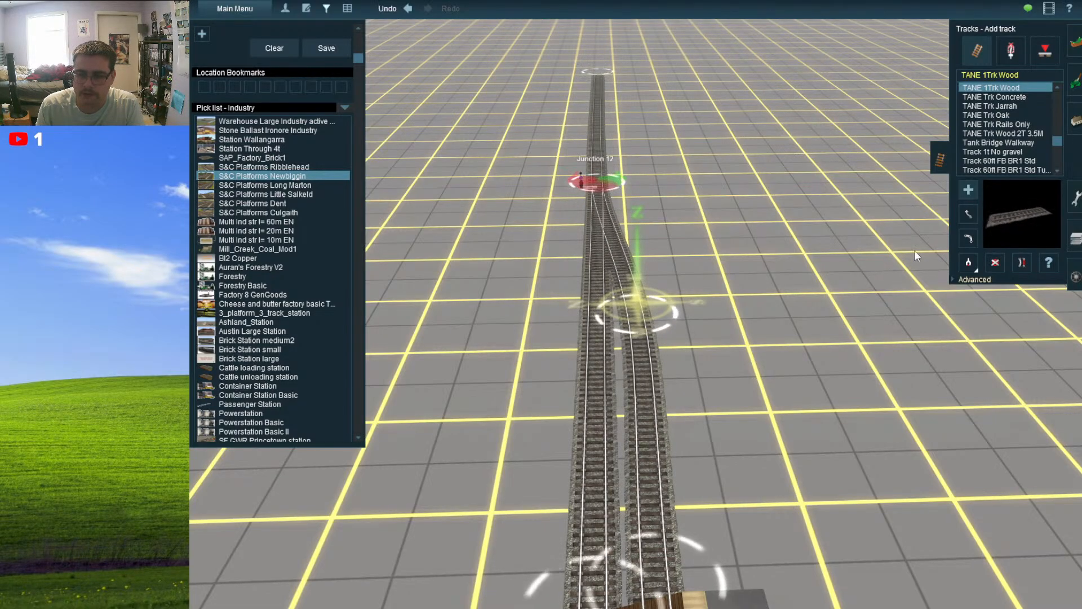
- Reposition the spline point where the connecting track meets the short platform track to refine the curve into Junction 12
left_click(969, 213)
left_click_drag(644, 317, 635, 338)
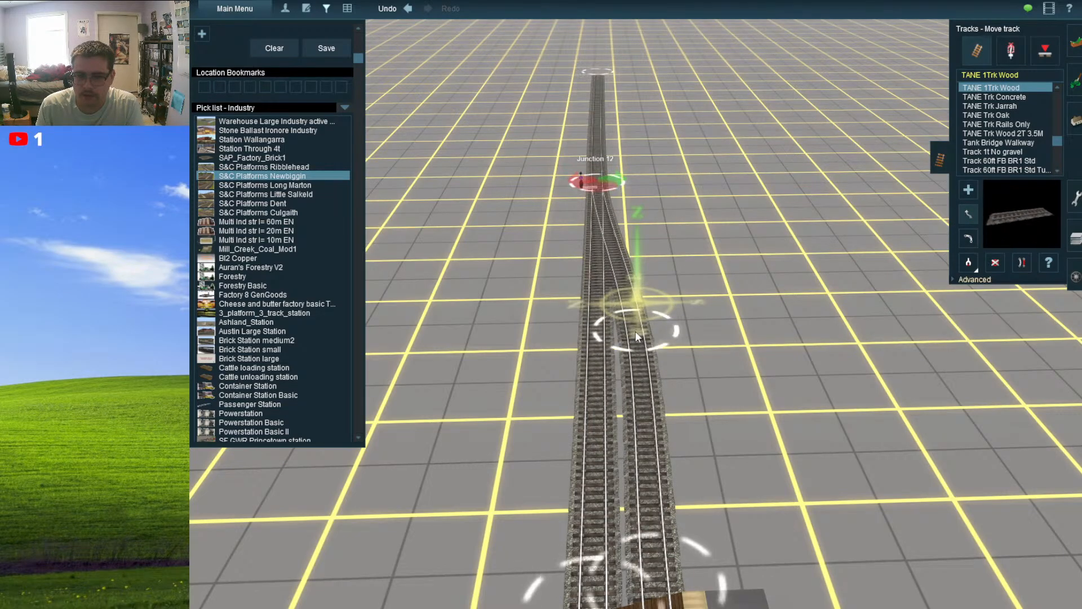
scroll(637, 245, "up", 5)
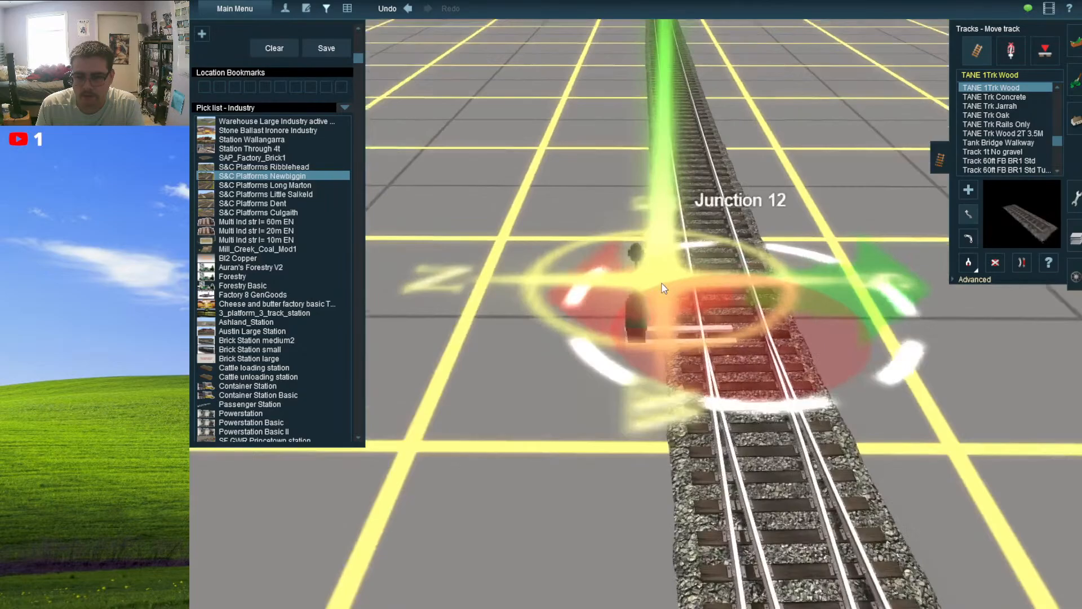
scroll(667, 287, "up", 2)
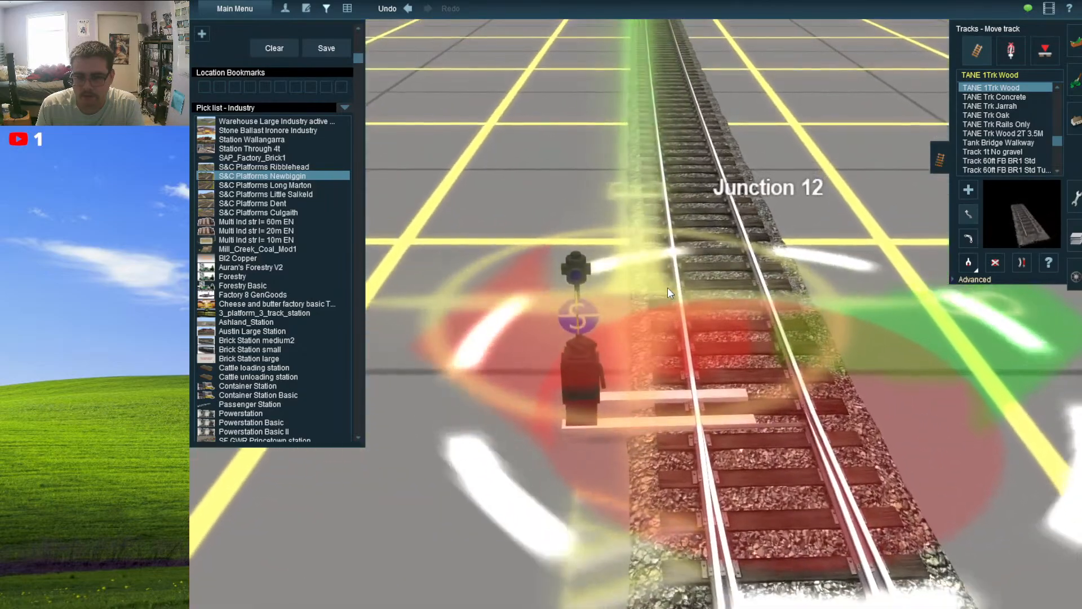
key("Down")
key("Left")
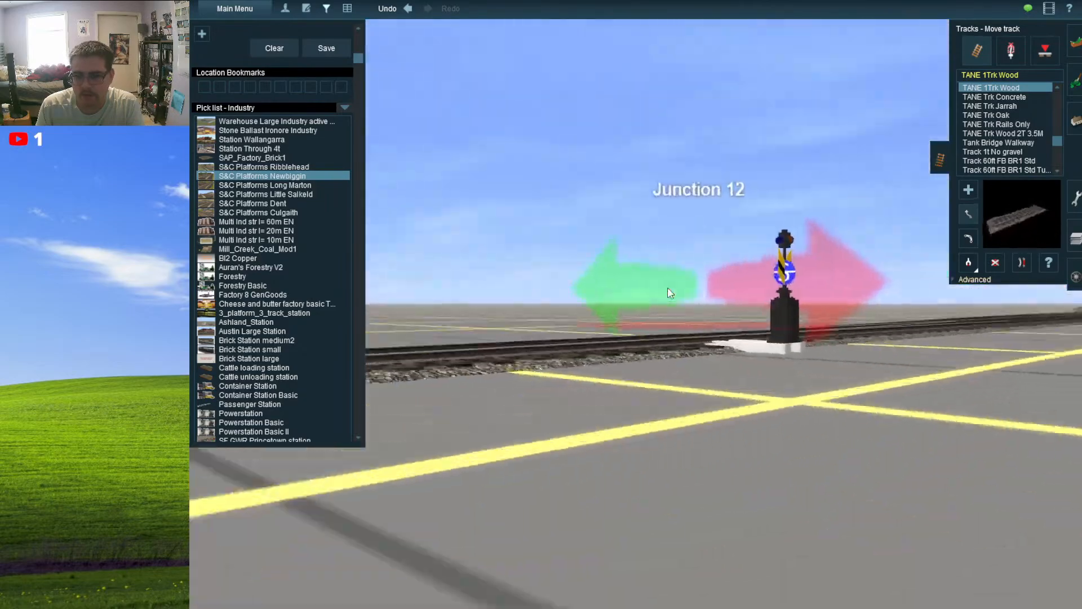
key("Up")
key("Right")
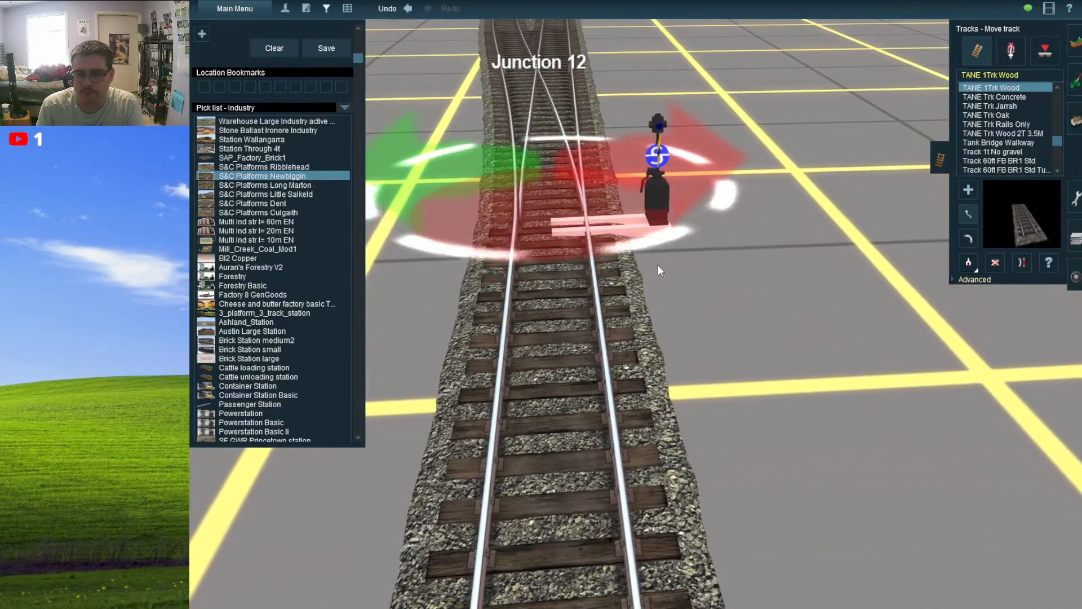
right_click(657, 259)
scroll(617, 252, "down", 3)
right_click(616, 252)
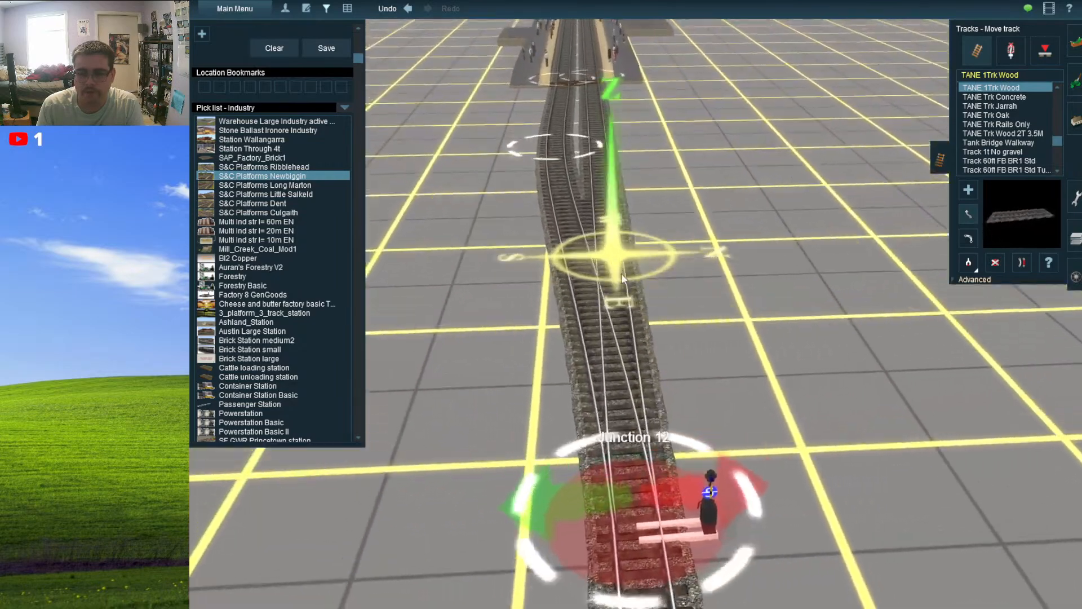
scroll(618, 254, "down", 3)
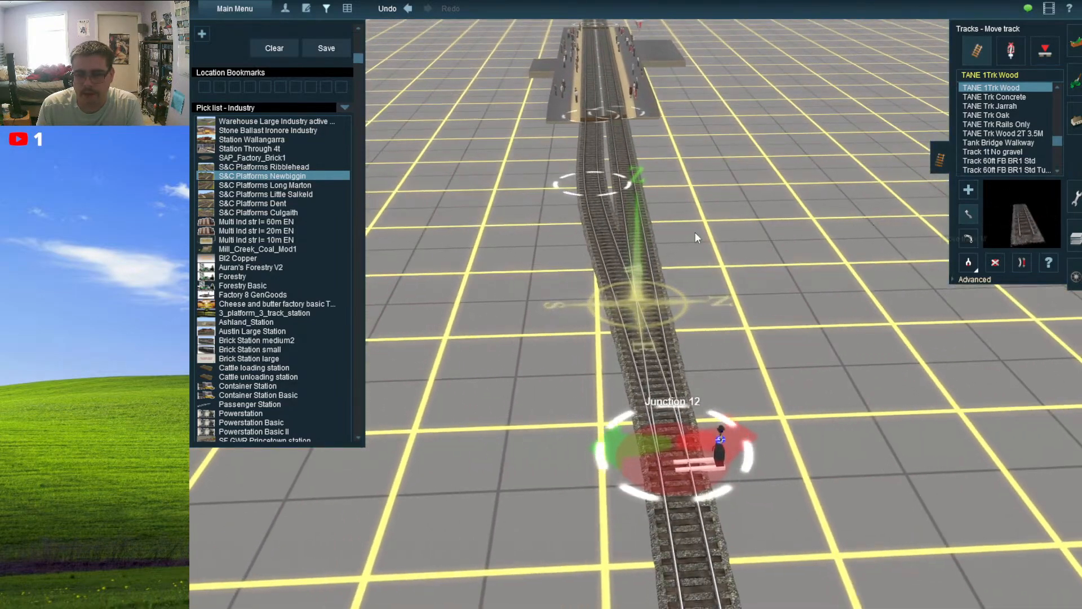
left_click_drag(598, 203, 600, 204)
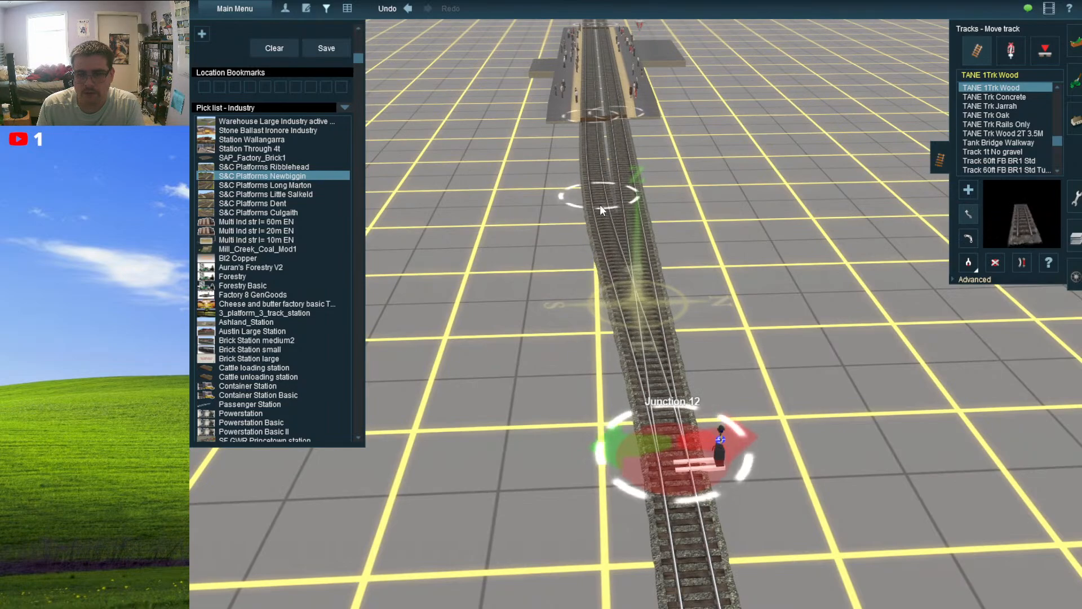
- Move the outer ends of both tracks on the Up Line and Down Line side farther out to lengthen the double track
right_click(651, 454)
right_click_drag(613, 389, 768, 479)
left_click_drag(767, 475, 720, 505)
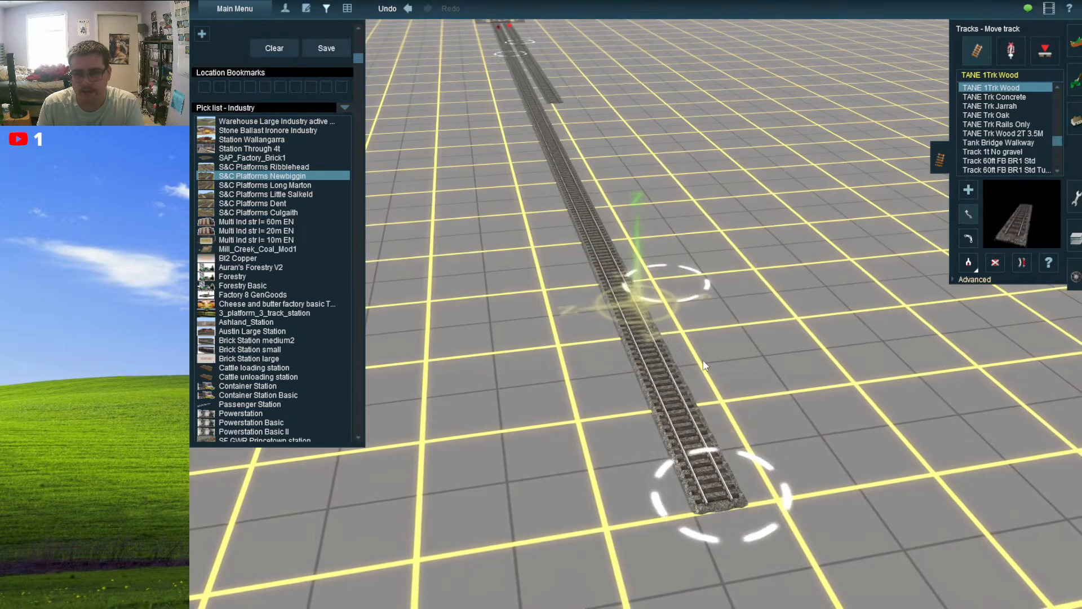
left_click_drag(556, 99, 840, 566)
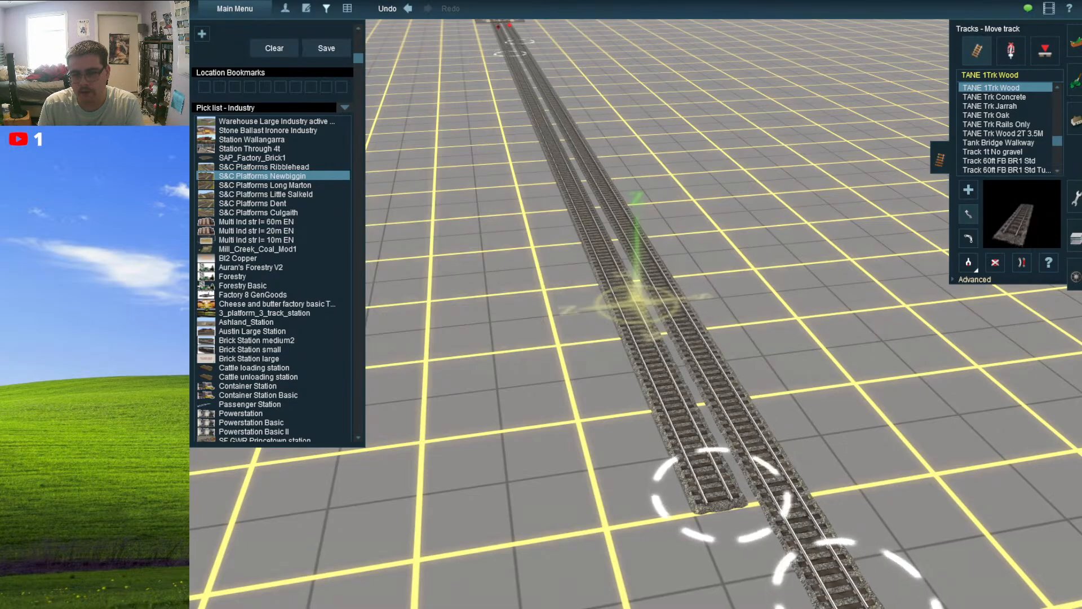
- Lay a crossover between the two parallel tracks partway along the marked double track and straighten it
right_click(739, 324)
mouse_move(658, 296)
right_mouse_down()
mouse_move(587, 276)
mouse_move(575, 174)
mouse_move(637, 303)
mouse_move(646, 363)
right_mouse_up()
scroll(646, 368, "down", 8)
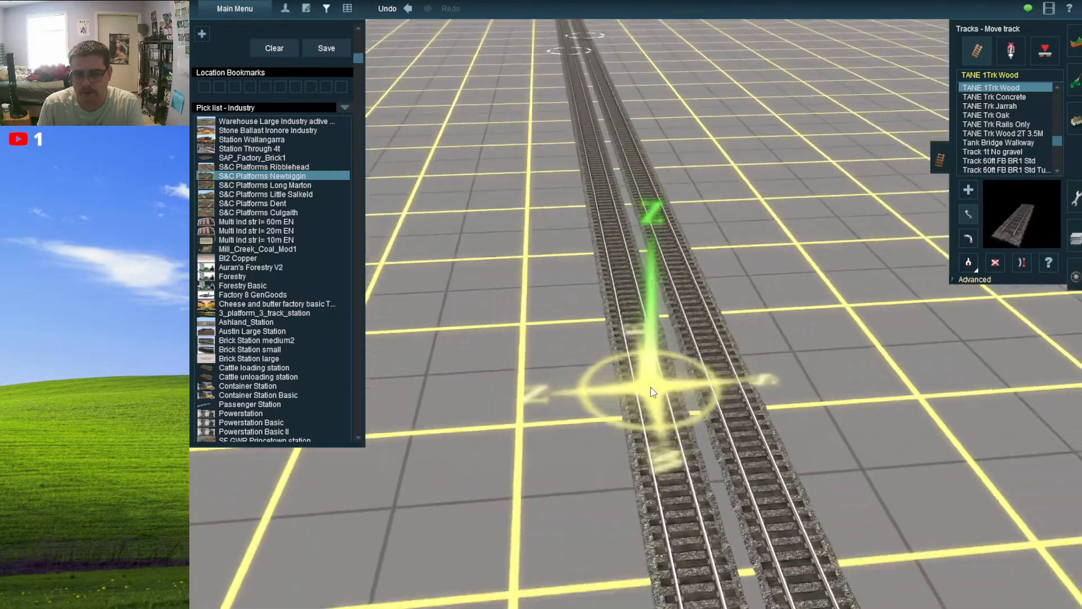
scroll(671, 361, "up", 4)
key("Down")
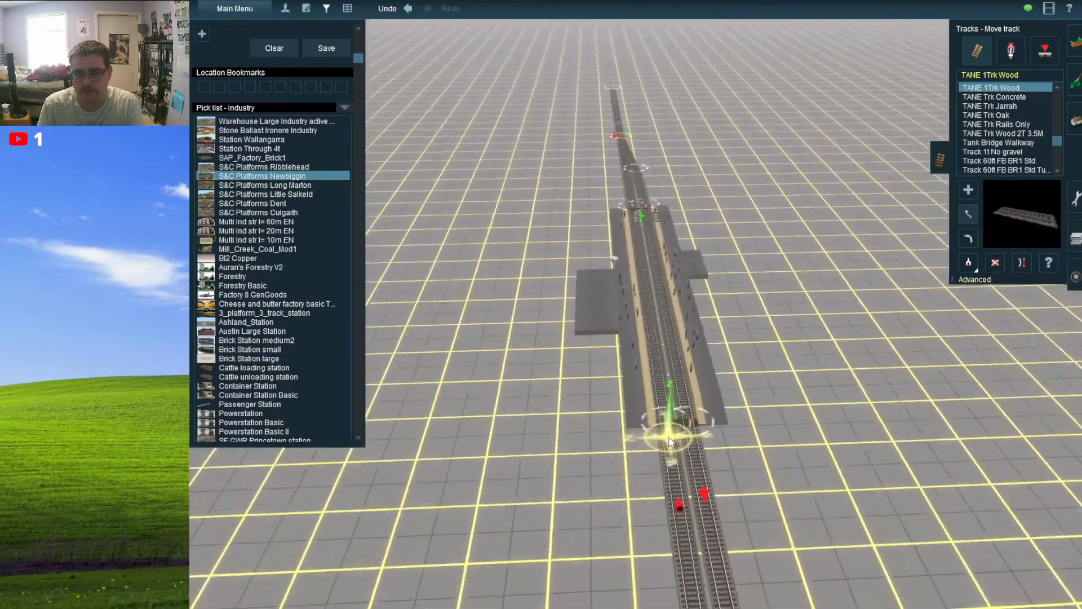
key("Down")
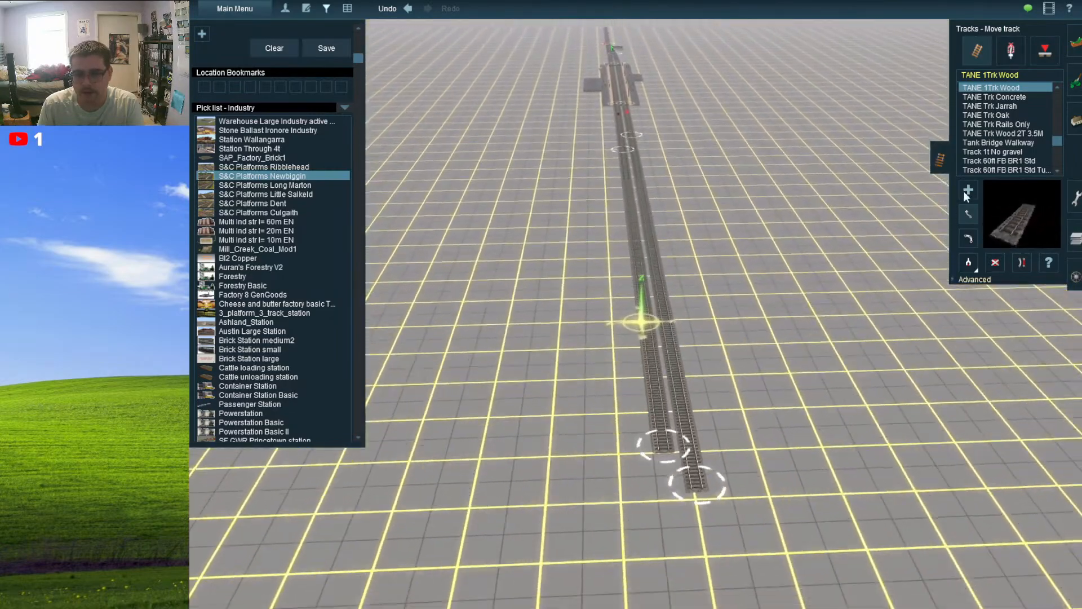
scroll(635, 303, "up", 5)
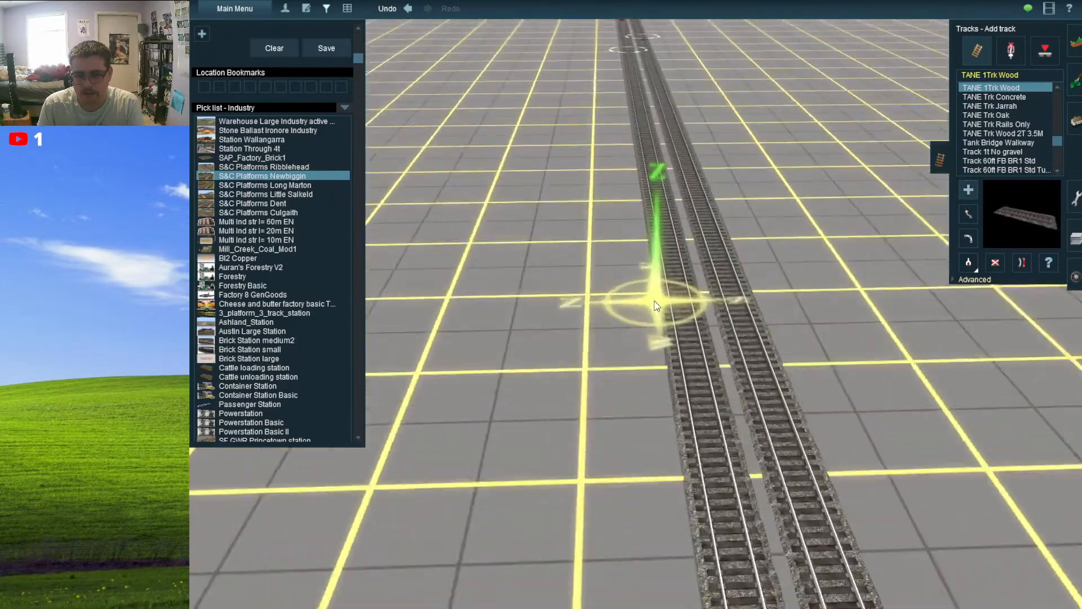
mouse_move(692, 408)
left_mouse_down()
mouse_move(724, 129)
mouse_move(698, 149)
left_mouse_up()
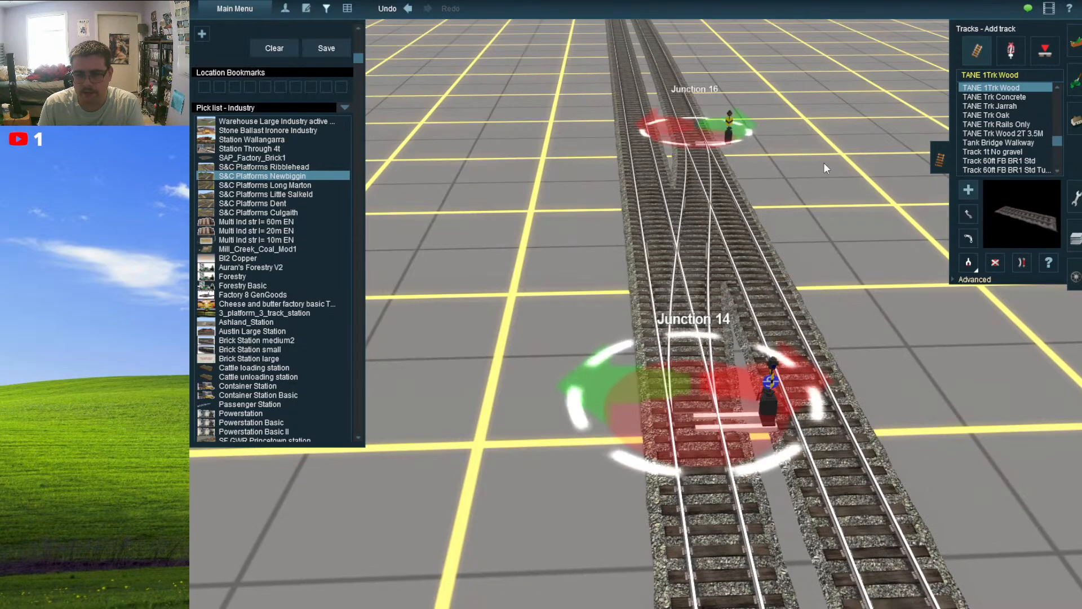
left_click(1022, 263)
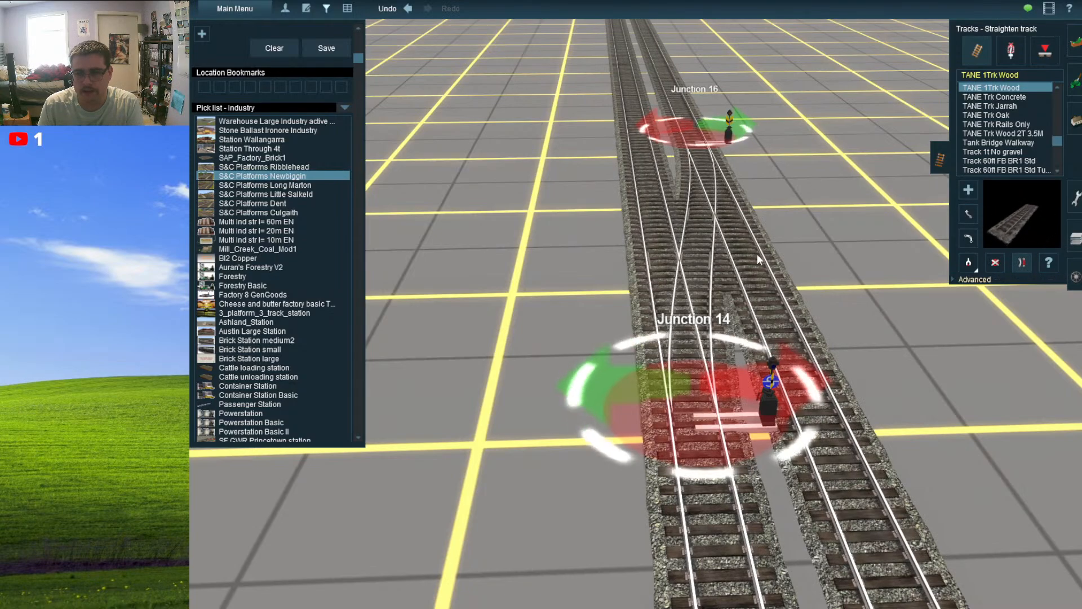
scroll(856, 477, "down", 5)
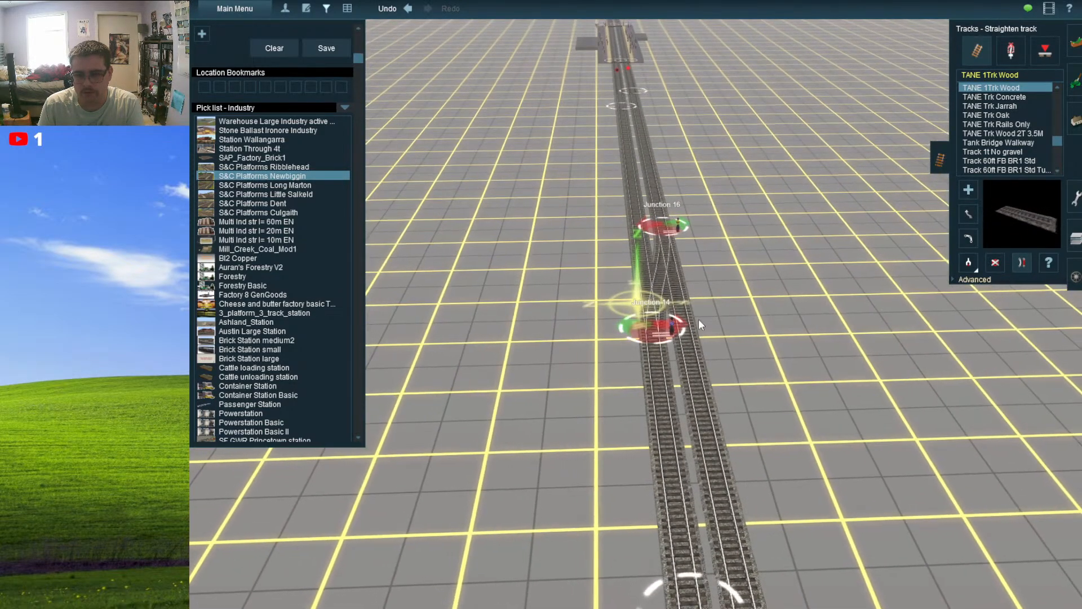
- Lay a branch in two segments diverging from the right track between the crossover and the platforms
left_click(968, 190)
scroll(640, 226, "up", 5)
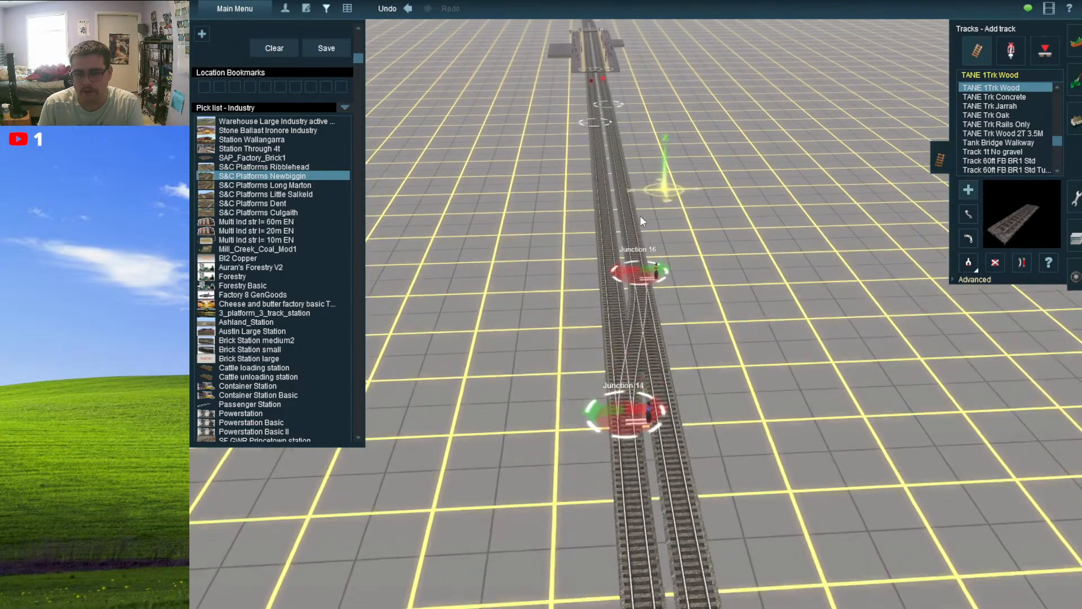
scroll(631, 261, "up", 4)
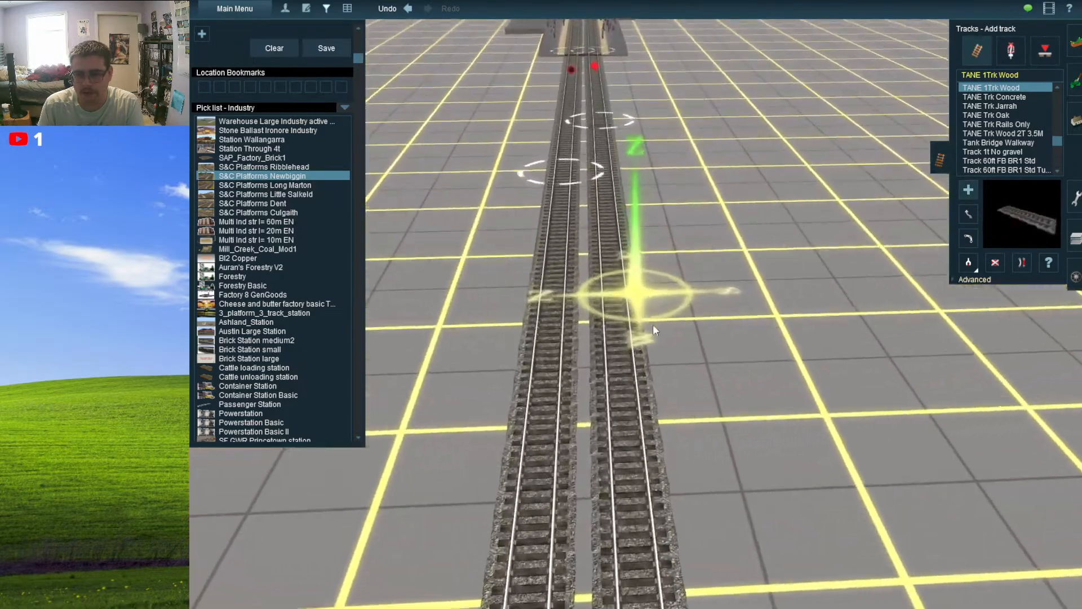
left_click_drag(677, 310, 688, 147)
right_click(722, 184)
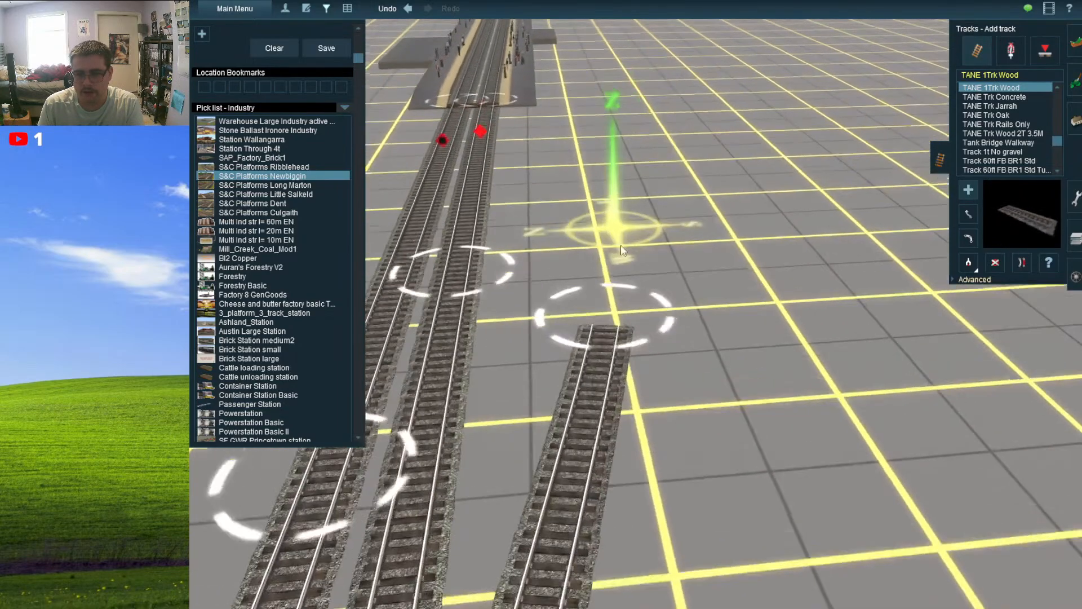
left_click_drag(651, 423, 677, 271)
scroll(682, 259, "down", 6)
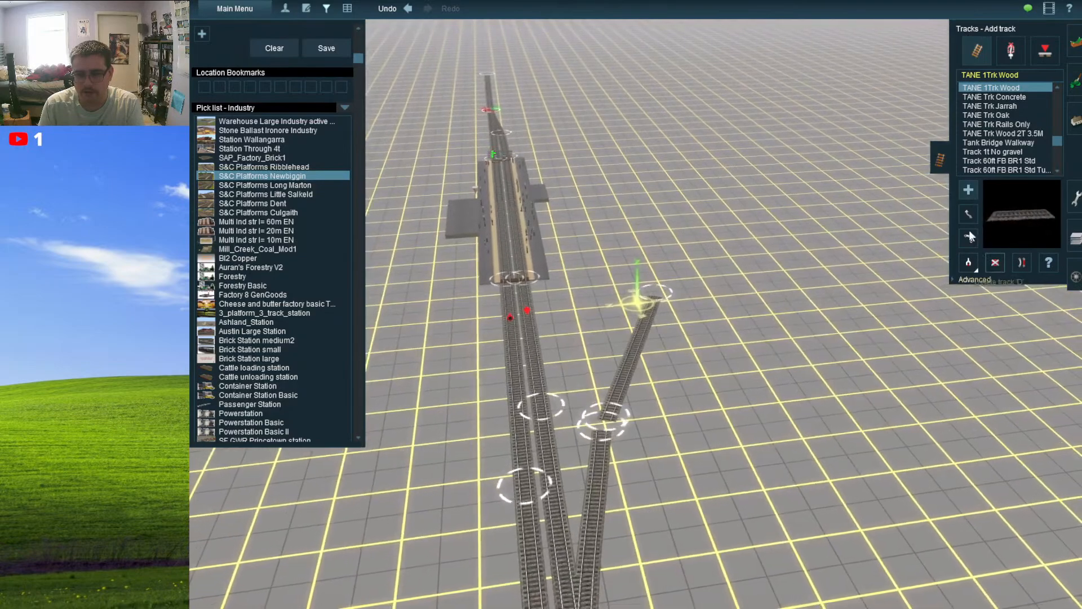
- Move the loose segment end to join the two branch pieces, and extend the branch farther outward past the platforms
left_click(970, 236)
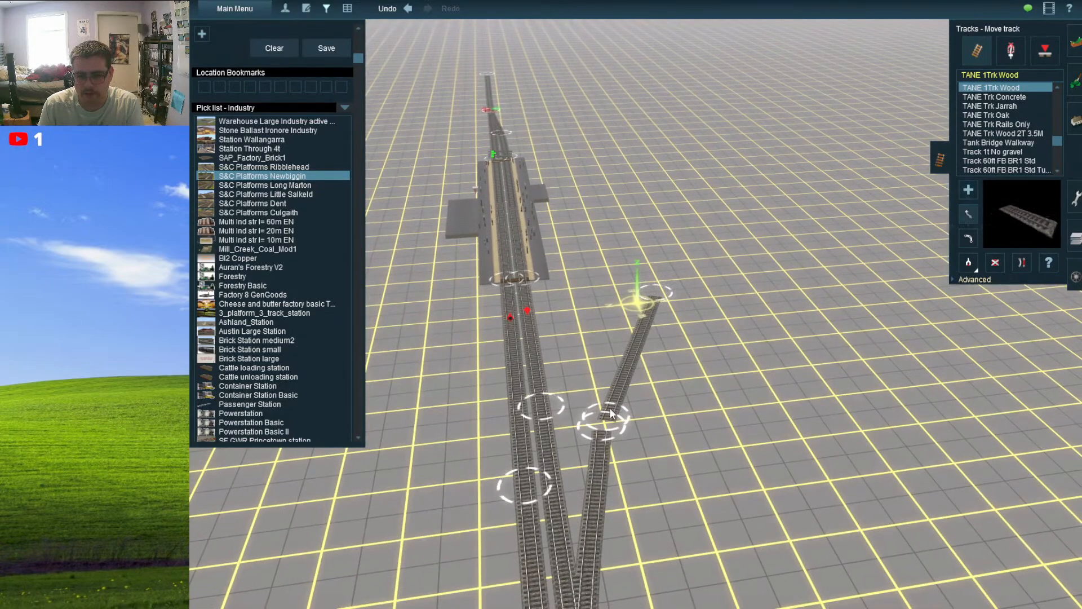
left_click_drag(603, 432, 620, 420)
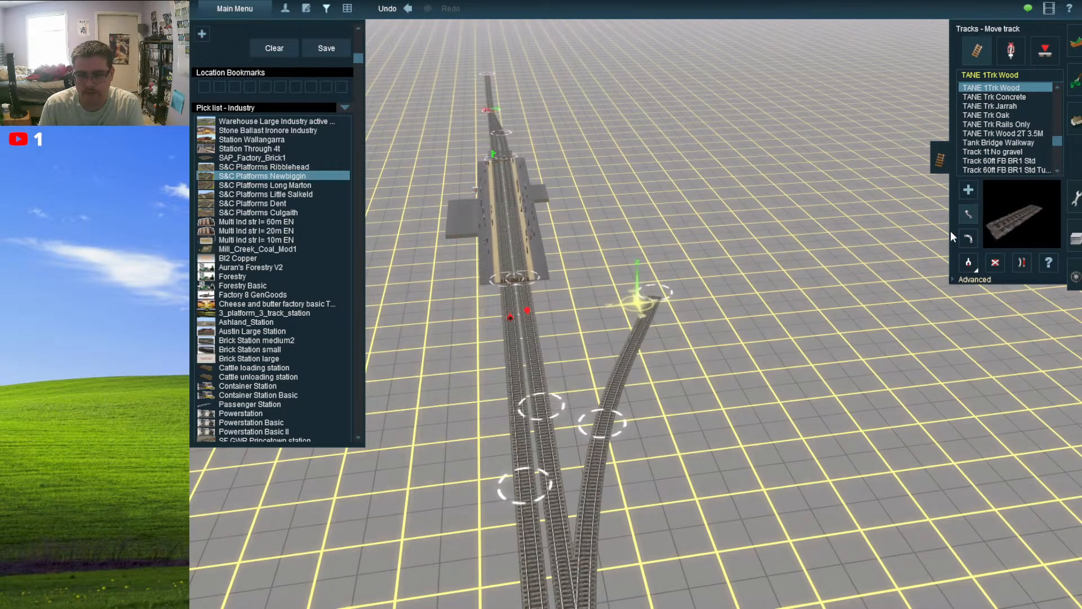
mouse_move(650, 249)
left_mouse_down()
mouse_move(647, 237)
mouse_move(620, 284)
mouse_move(650, 275)
mouse_move(705, 207)
mouse_move(696, 175)
left_mouse_up()
left_click(969, 189)
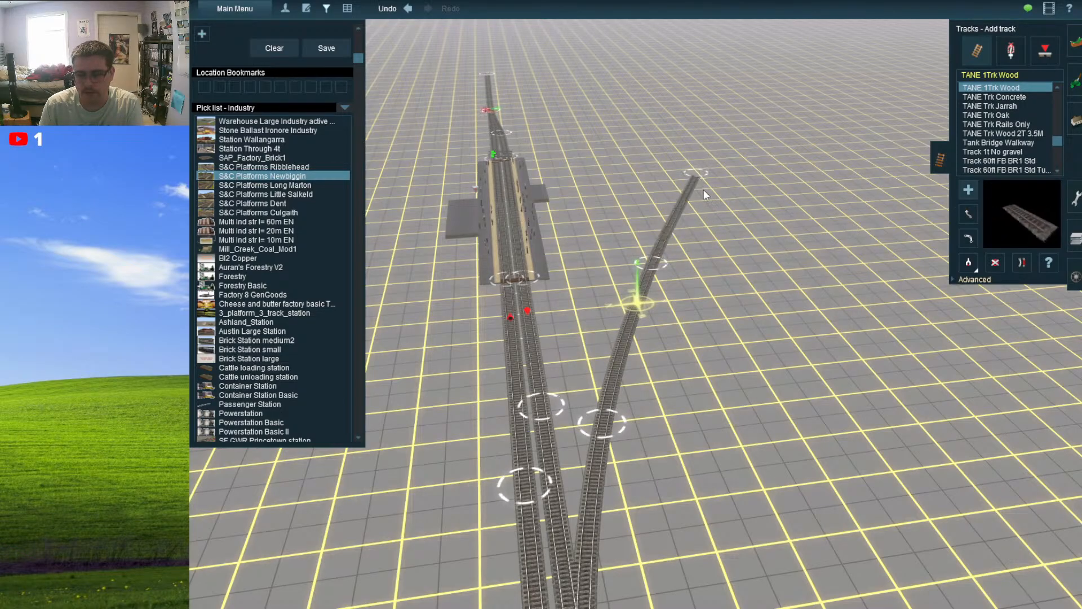
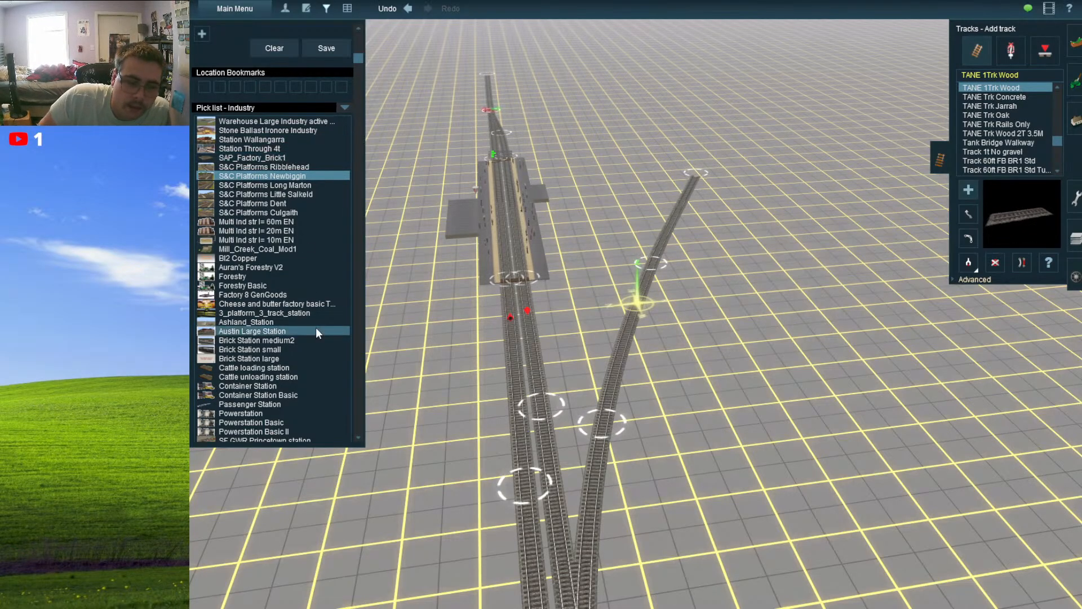
- Look through the industry pick list and preview candidates such as Industry Warehouse Small and Lumber Mill
scroll(316, 313, "down", 2)
scroll(316, 314, "down", 9)
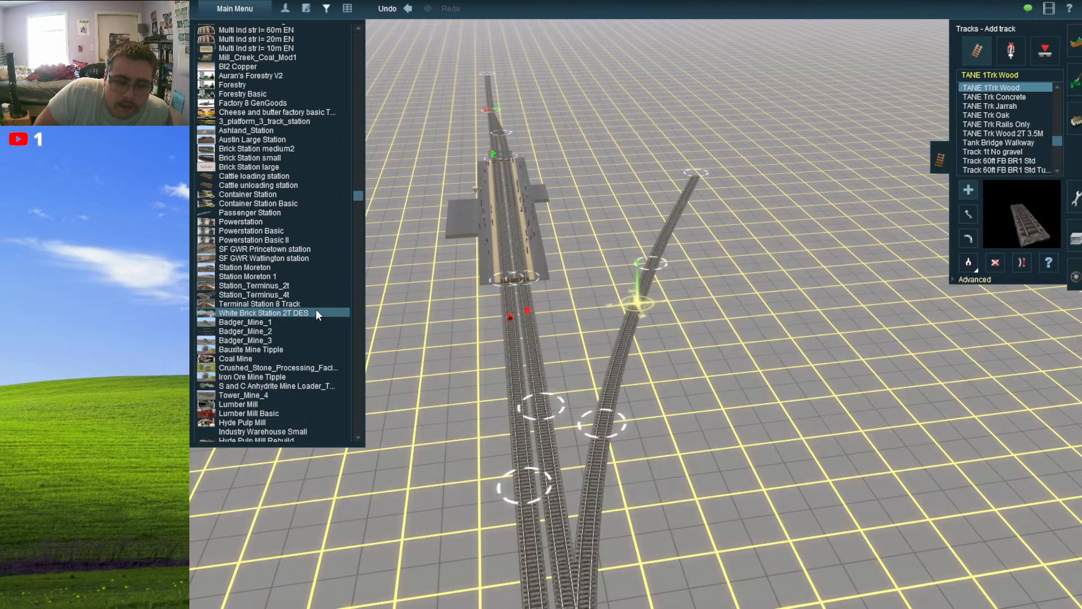
scroll(316, 308, "down", 8)
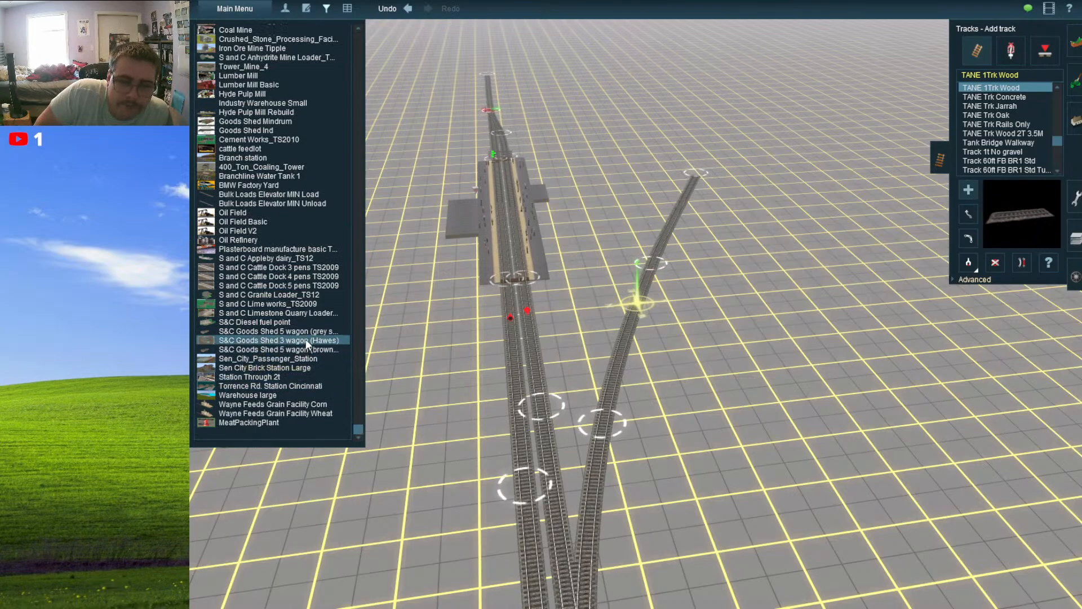
scroll(306, 339, "up", 6)
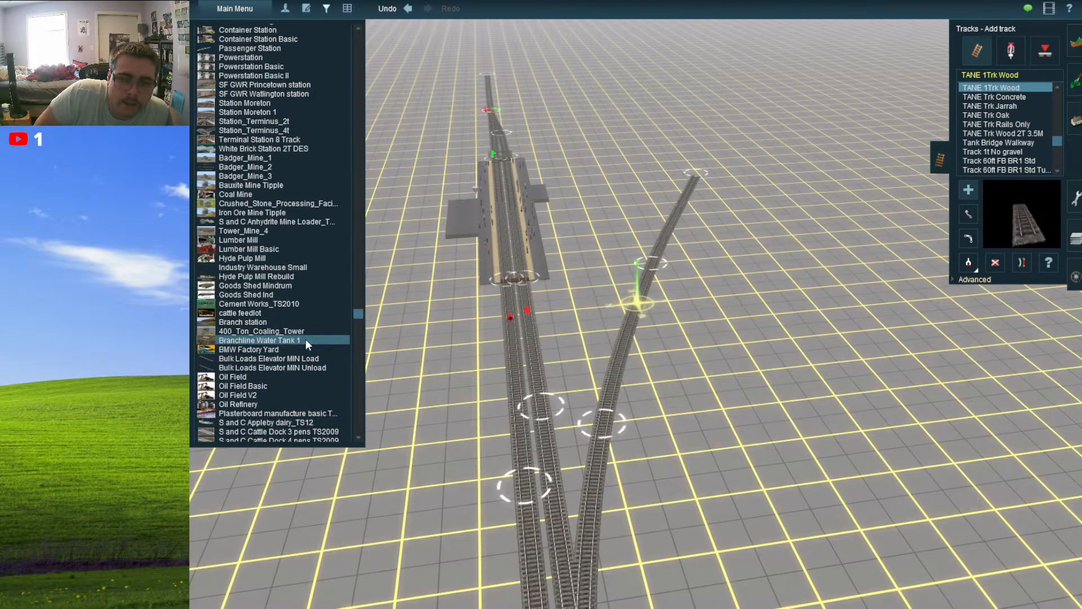
left_click(295, 267)
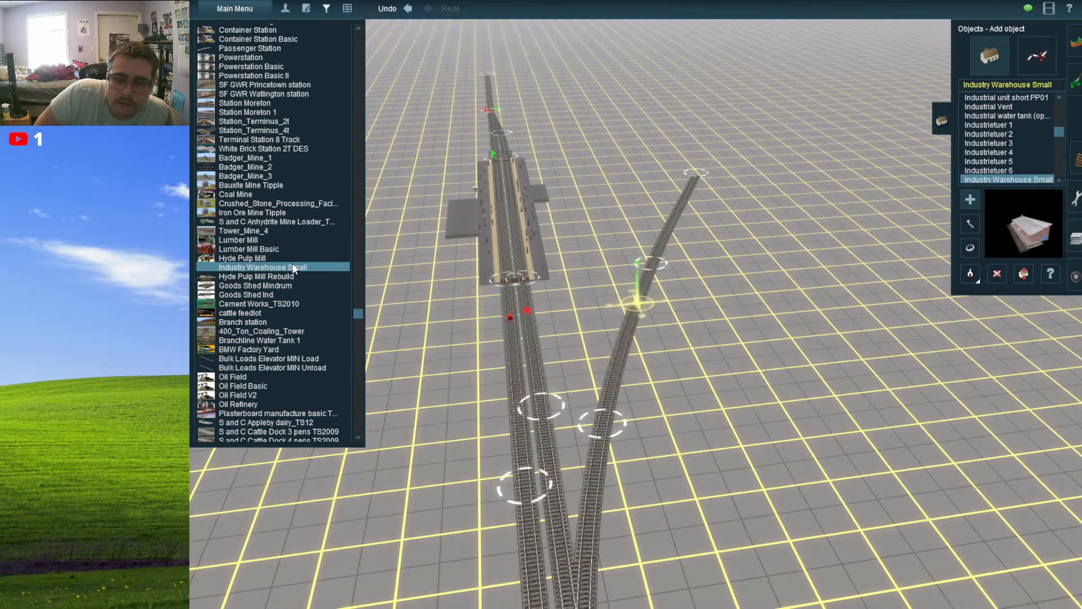
left_click(290, 256)
left_click(284, 240)
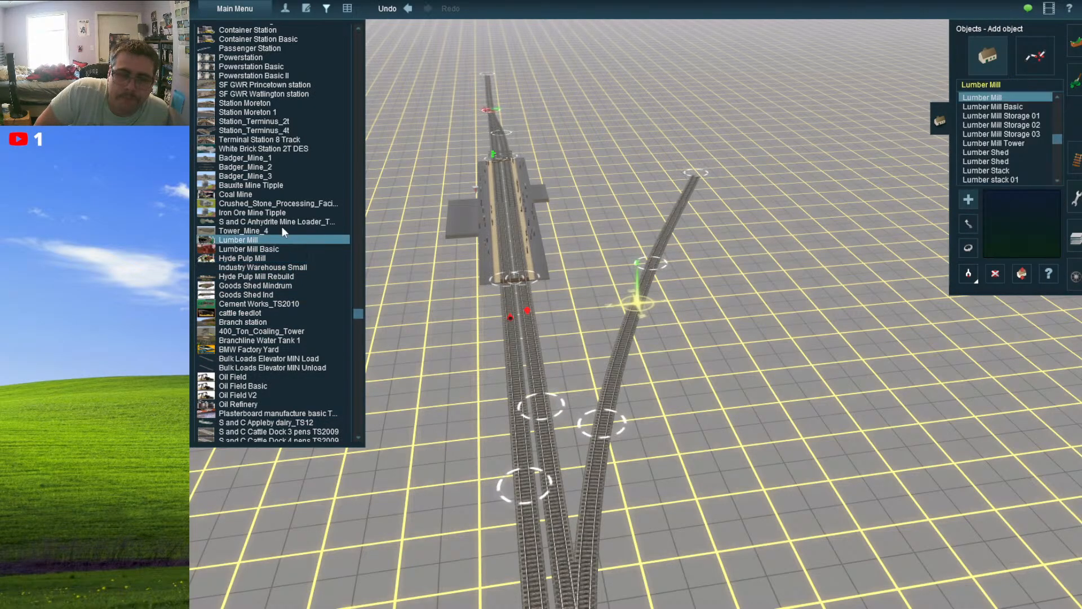
- Continue through the industry pick list and preview Factory 8 GenGoods and Multi Ind str l= 10m EN
scroll(281, 188, "up", 4)
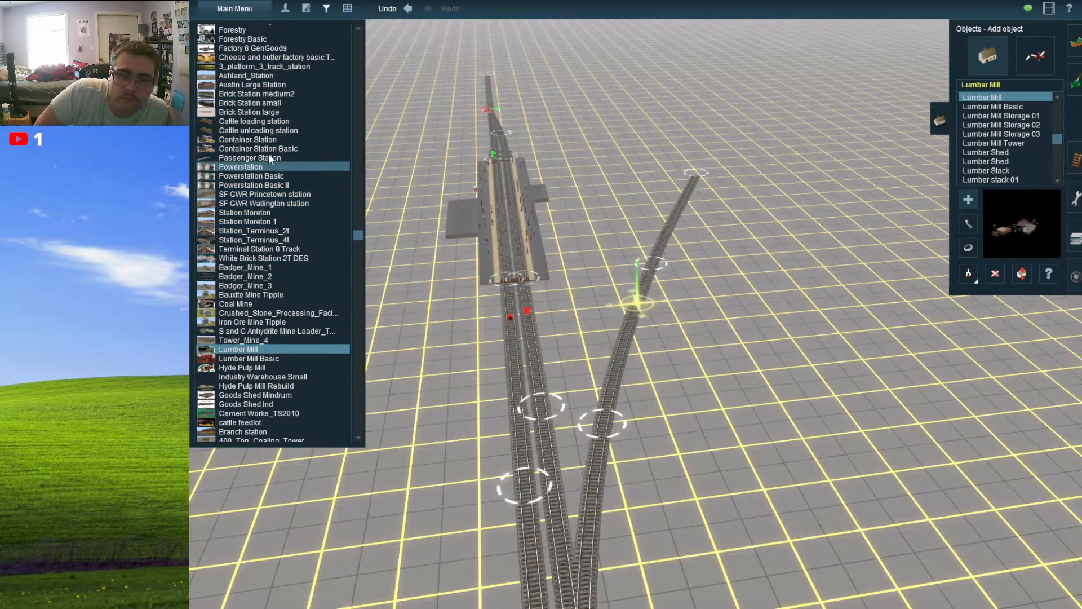
scroll(264, 141, "up", 1)
scroll(264, 140, "up", 3)
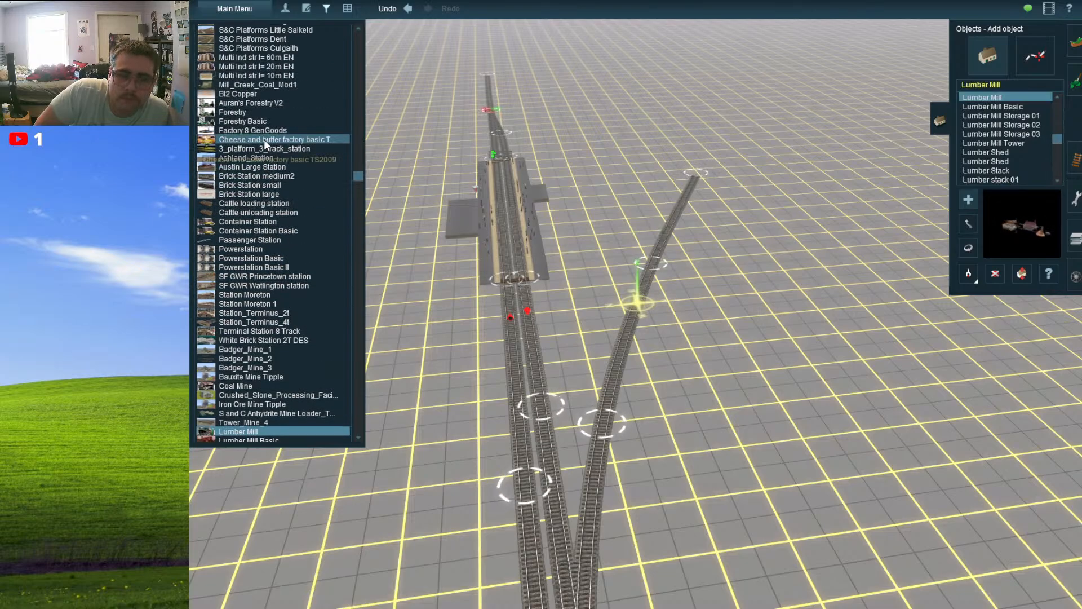
left_click(268, 157)
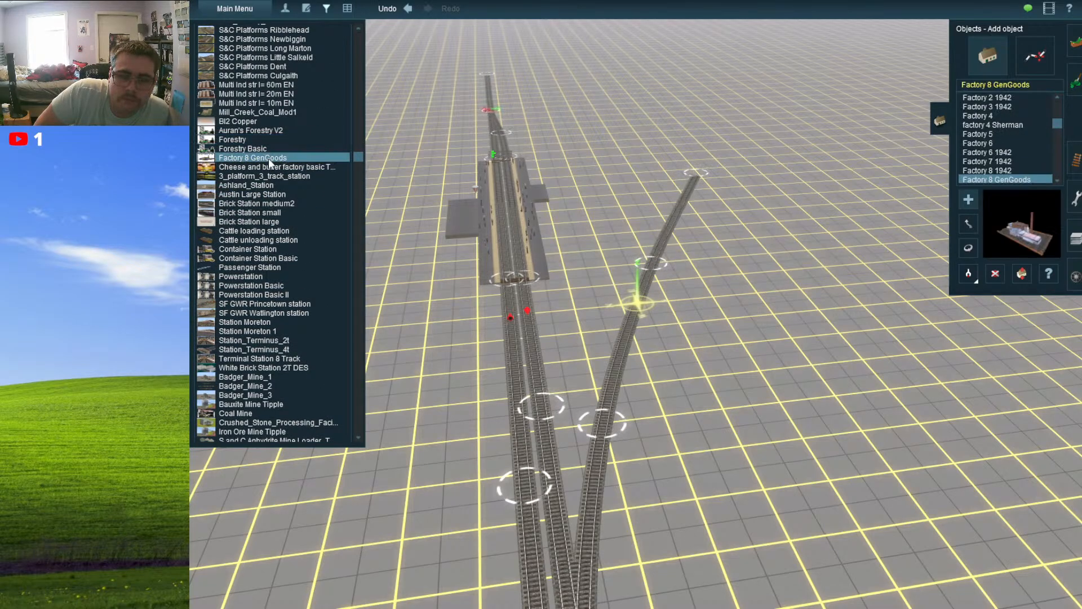
scroll(268, 157, "up", 3)
left_click(272, 187)
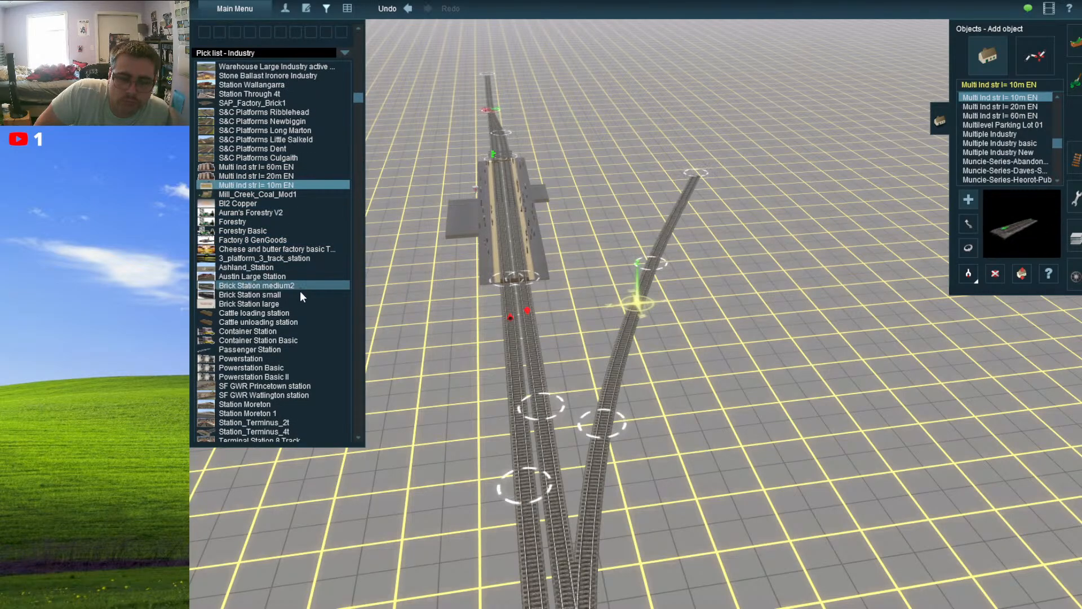
scroll(300, 296, "down", 3)
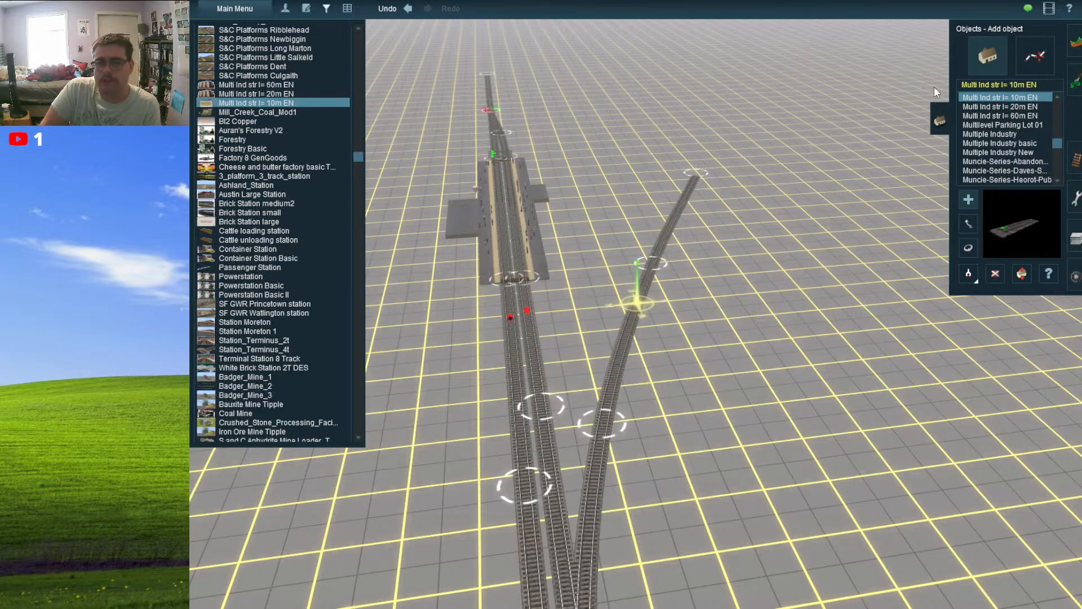
- Filter the placeable objects by "goods" and preview the VR goods platform and VR goods shed models
scroll(293, 186, "up", 6)
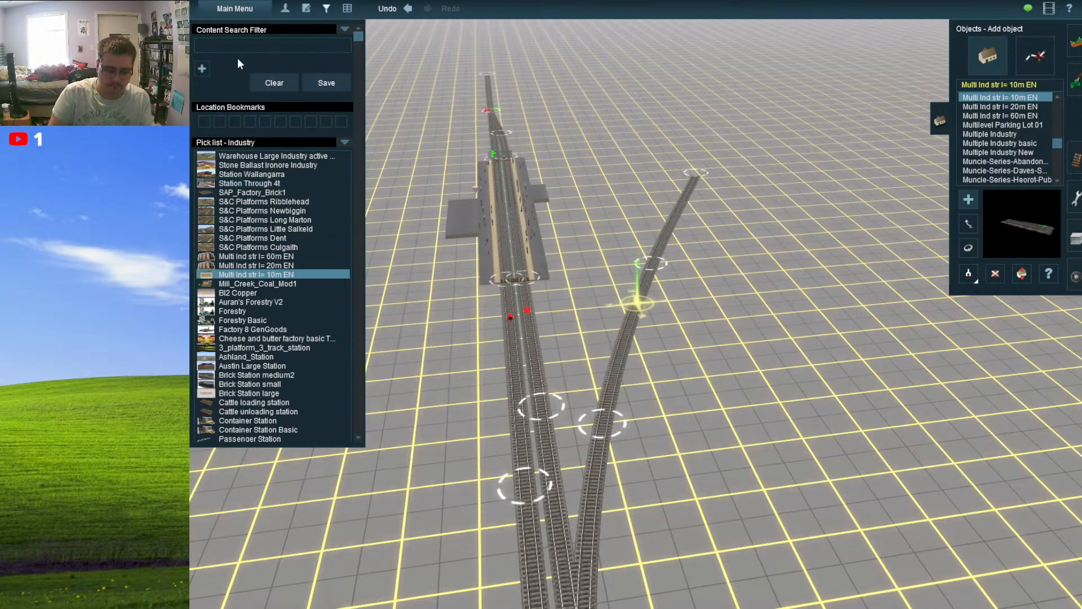
left_click(238, 58)
type("goods")
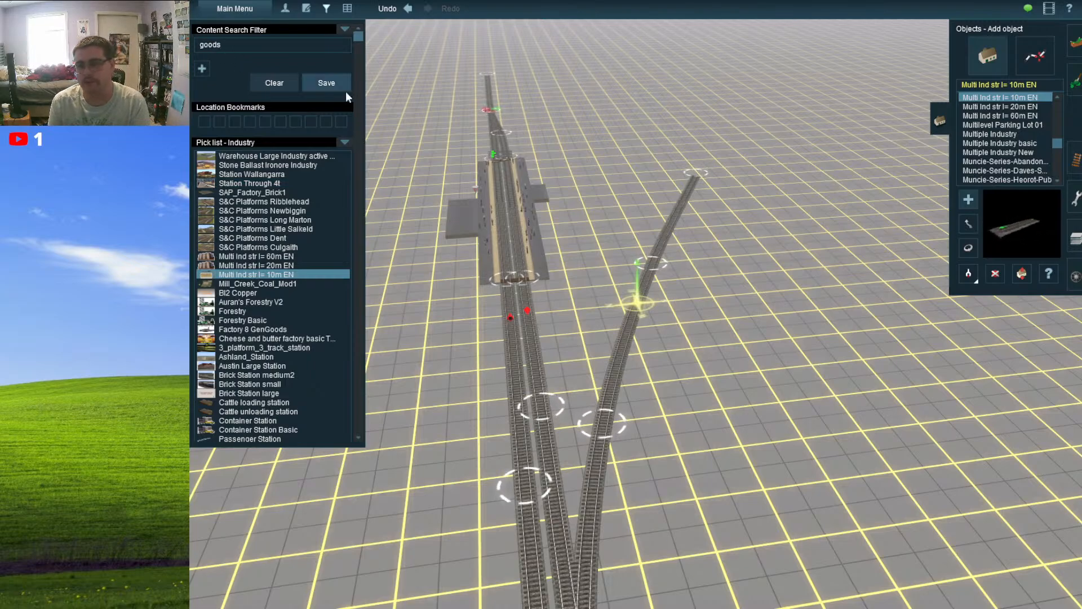
left_click(1023, 122)
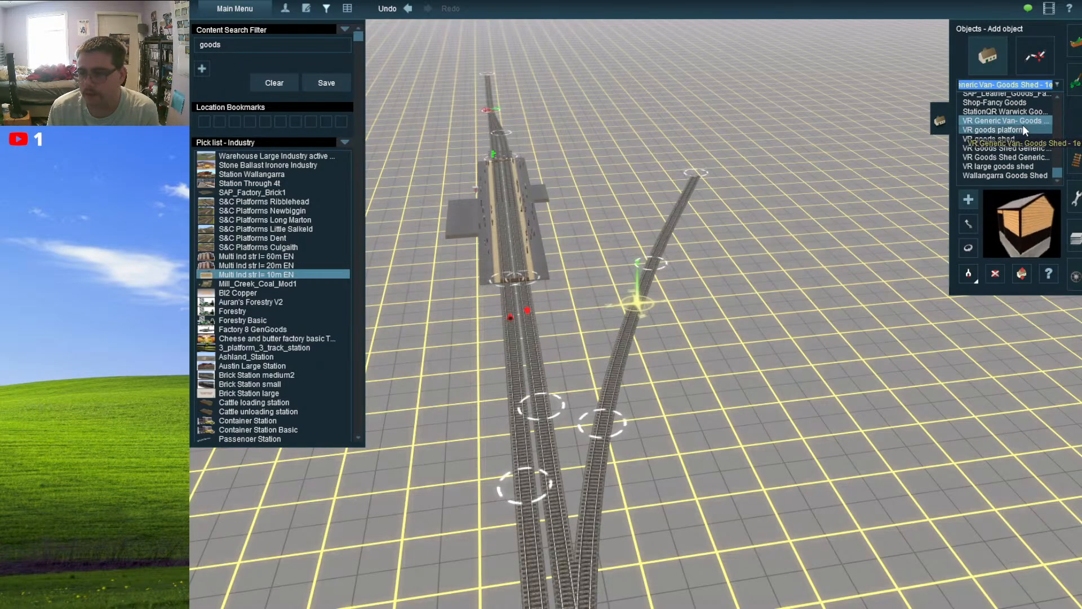
left_click(1023, 126)
left_click(1016, 139)
left_click(1019, 159)
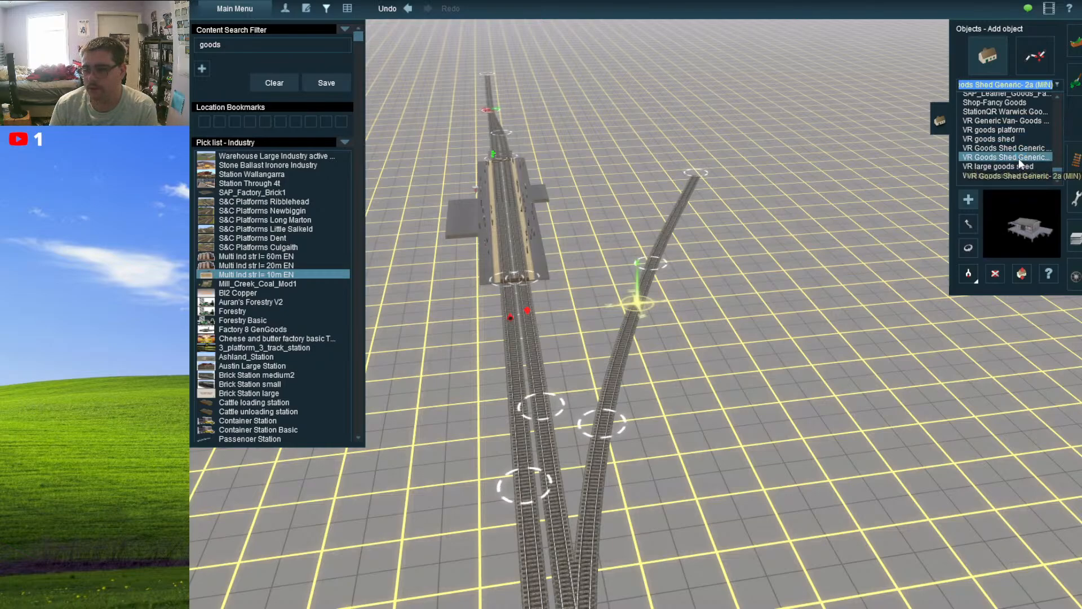
- Preview the other goods objects, including Building Shed Goods, the stone goods sheds, Factory General Goods, FMA Goodshed and Goods Shed Ind
scroll(1019, 159, "up", 15)
left_click(1005, 104)
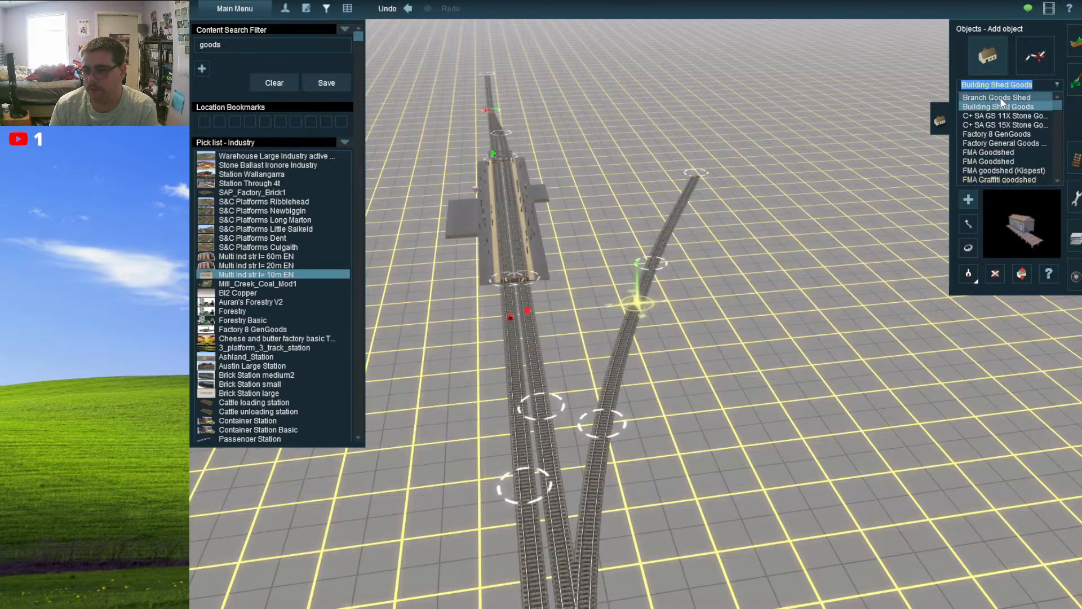
left_click(1000, 115)
left_click(1001, 124)
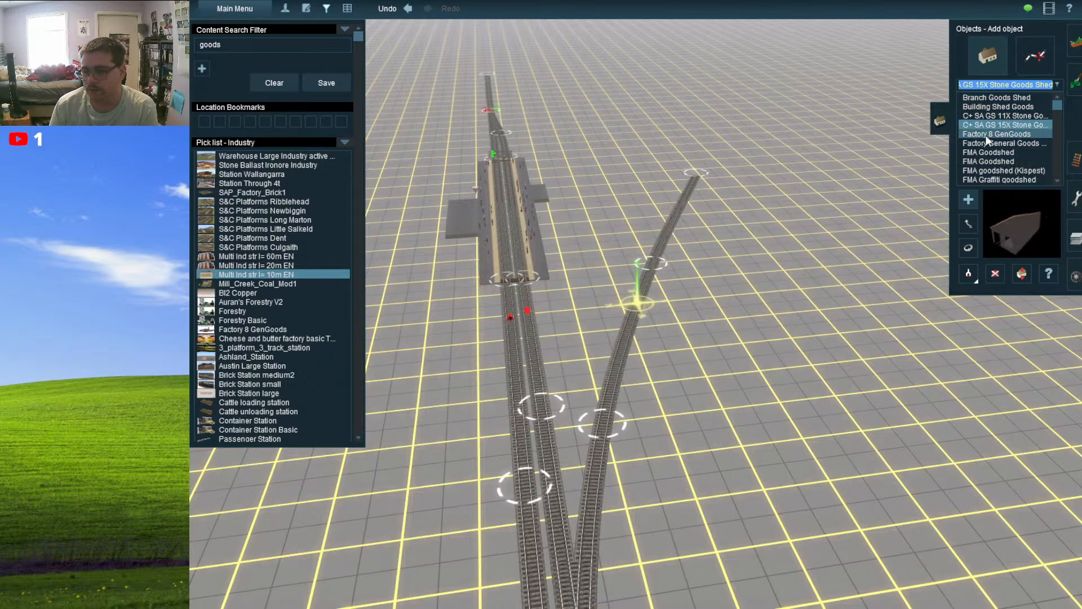
left_click(987, 135)
left_click(986, 151)
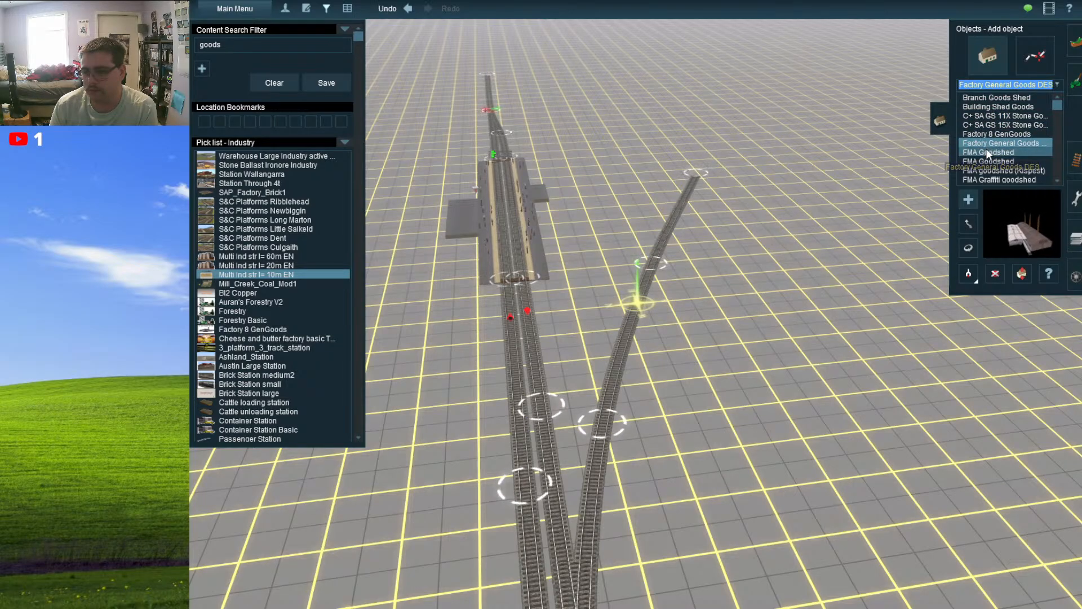
left_click(986, 170)
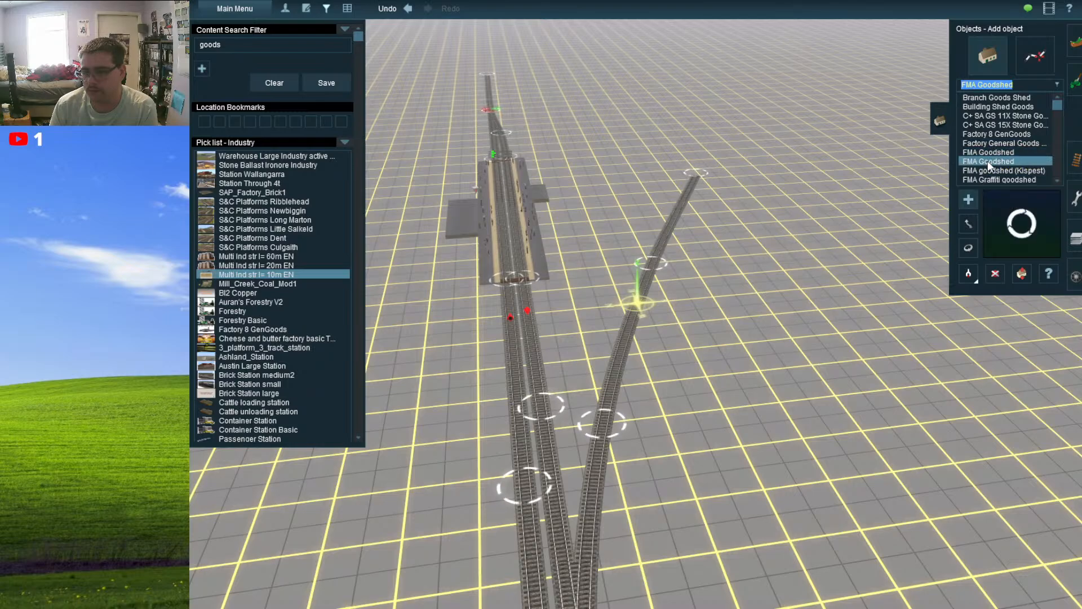
scroll(984, 179, "down", 1)
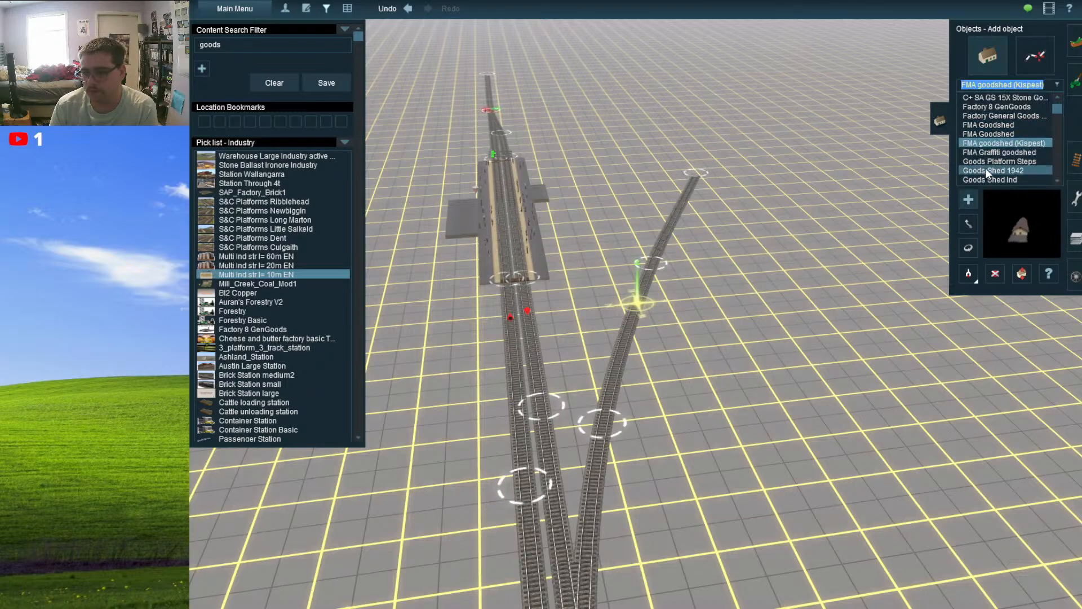
left_click(985, 170)
scroll(981, 170, "down", 2)
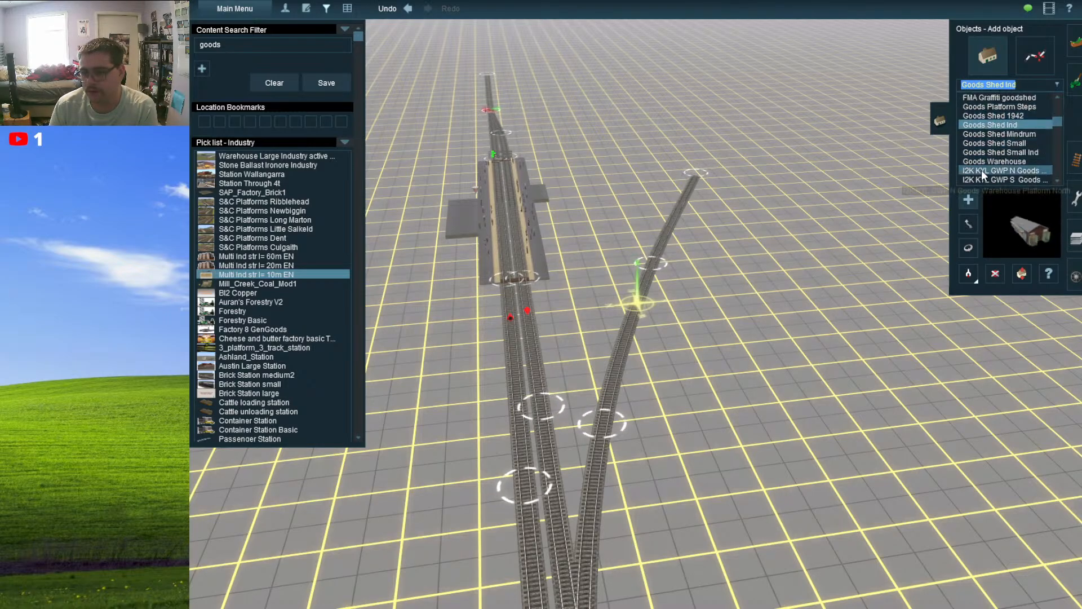
- Place a Goods Shed Mindrum on the open ground near the outer end of the branch track
left_click(982, 135)
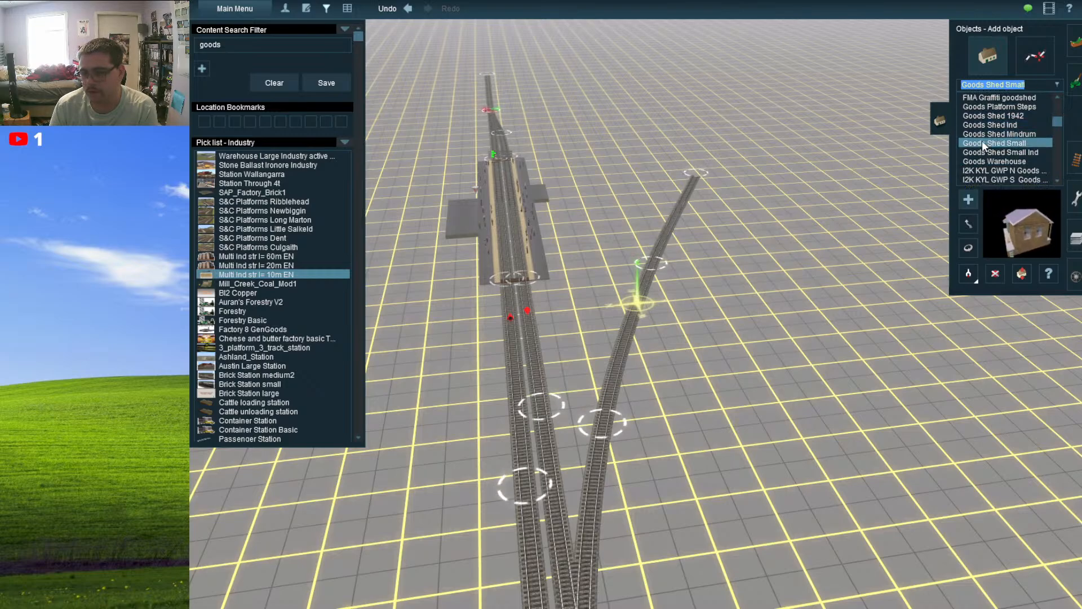
right_click(852, 190)
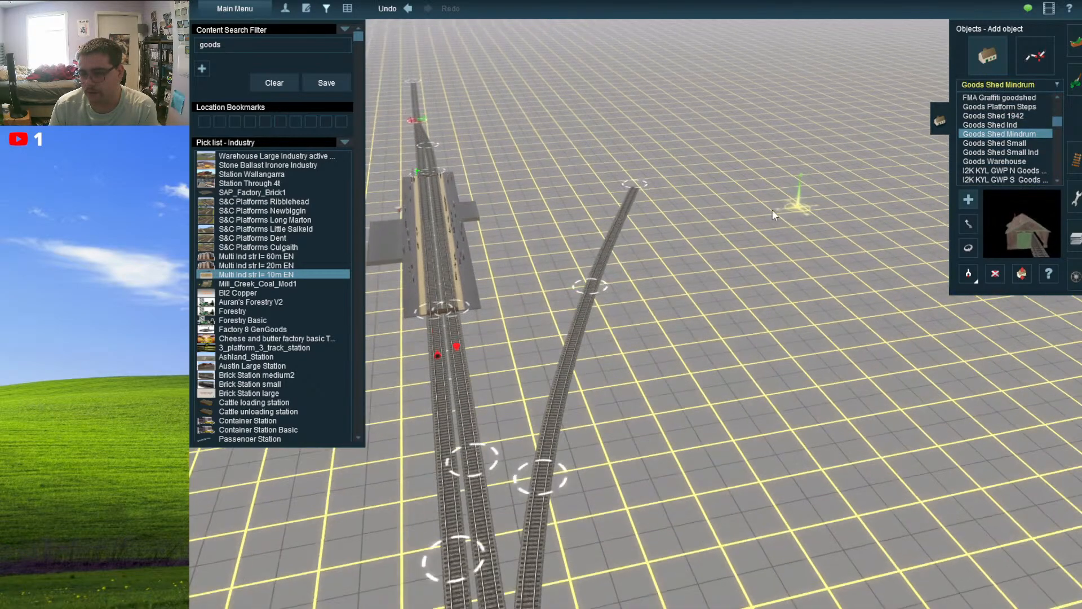
right_click_drag(634, 336, 715, 321)
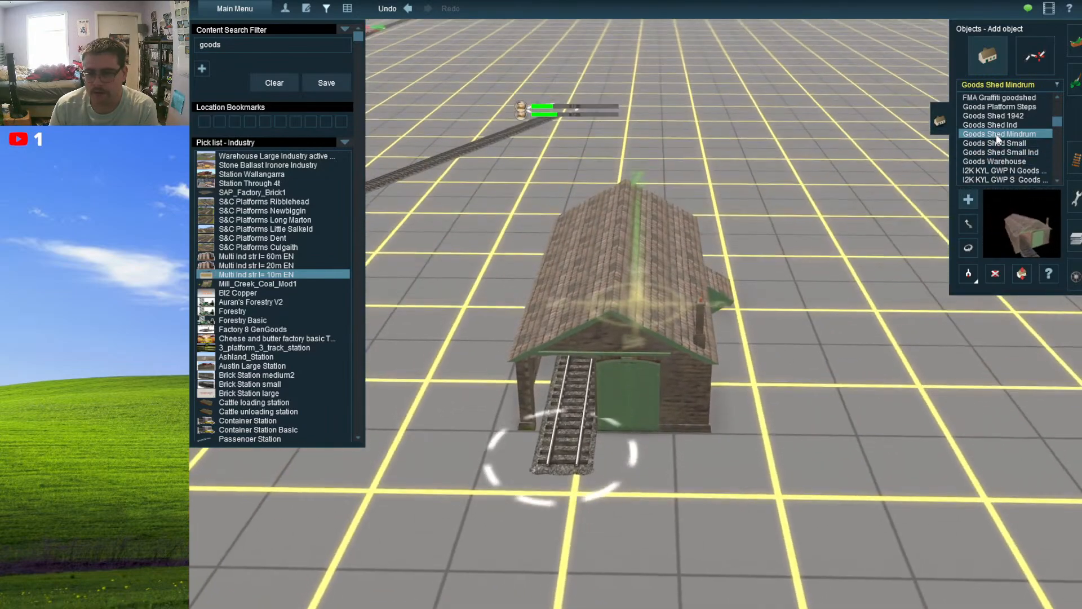
- Place a Goods Shed Ind beside the Goods Shed Mindrum
left_click(996, 134)
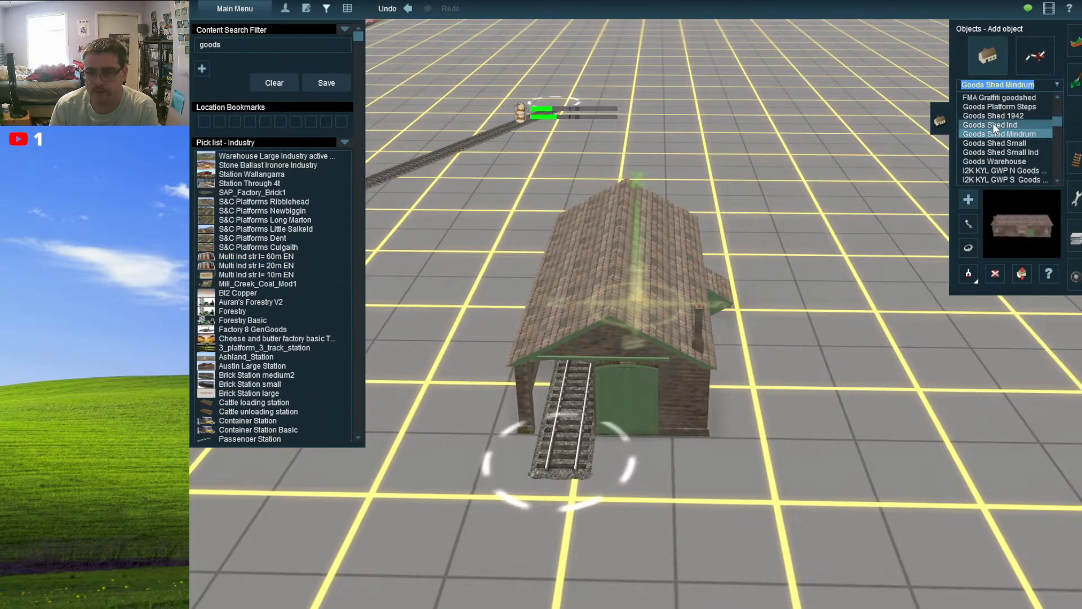
left_click(881, 417)
scroll(906, 332, "down", 3)
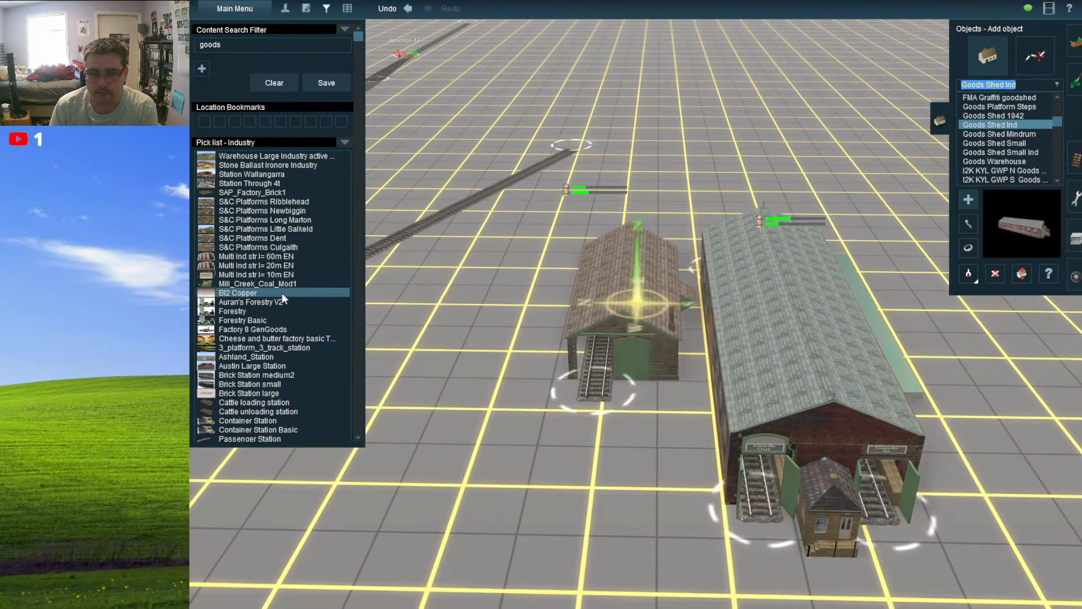
- Place a Goods Shed Small Ind on the far side of the Goods Shed Ind from the Mindrum shed
left_click(1020, 153)
left_click(1006, 410)
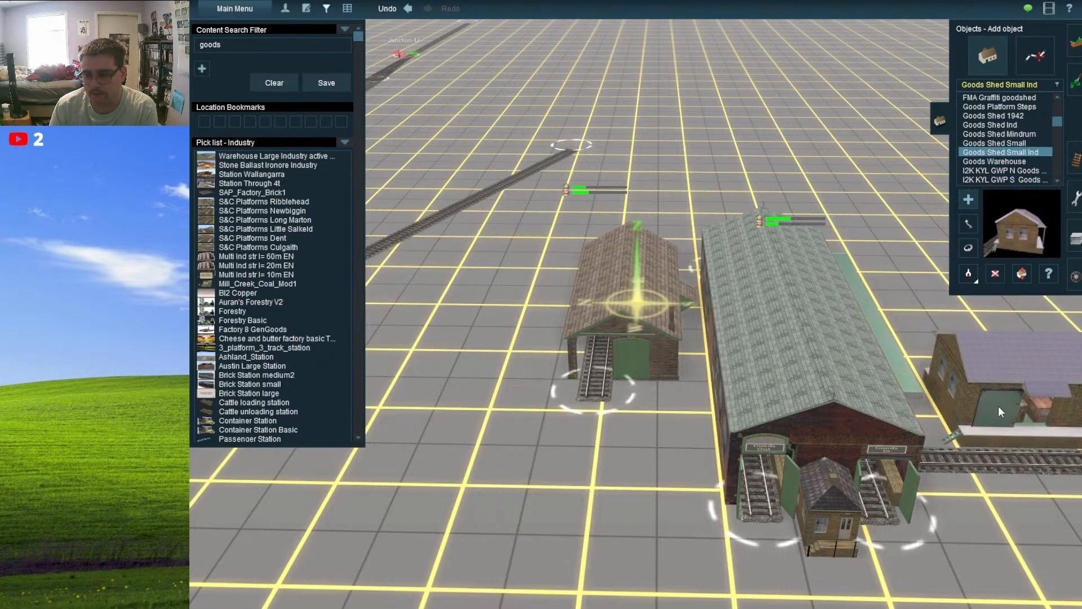
right_click_drag(999, 406, 880, 288)
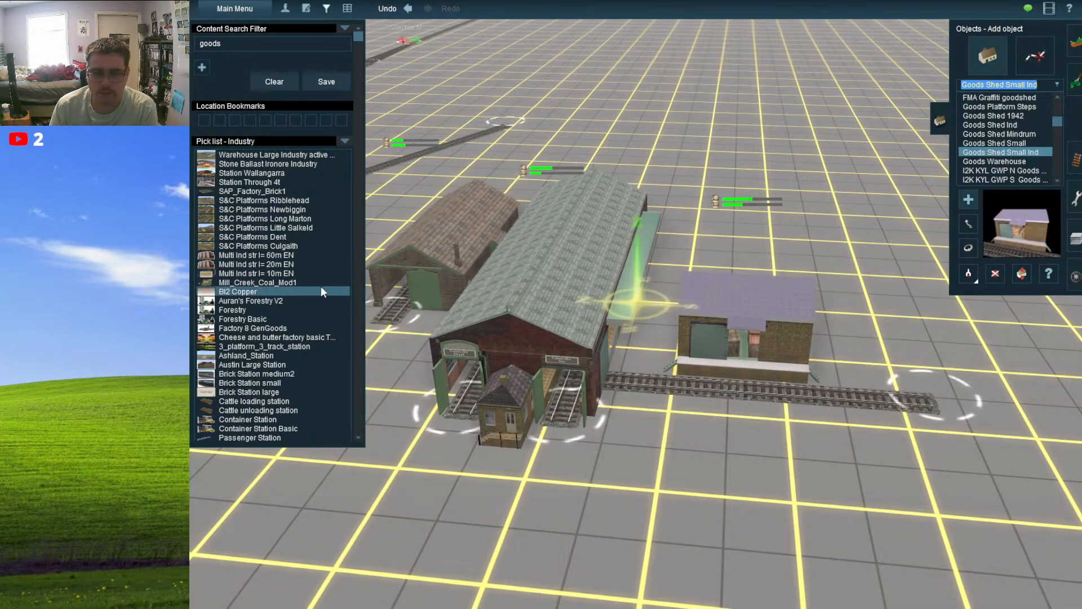
- Delete the Goods Shed Ind standing between the two smaller sheds
right_click_drag(555, 341, 655, 300)
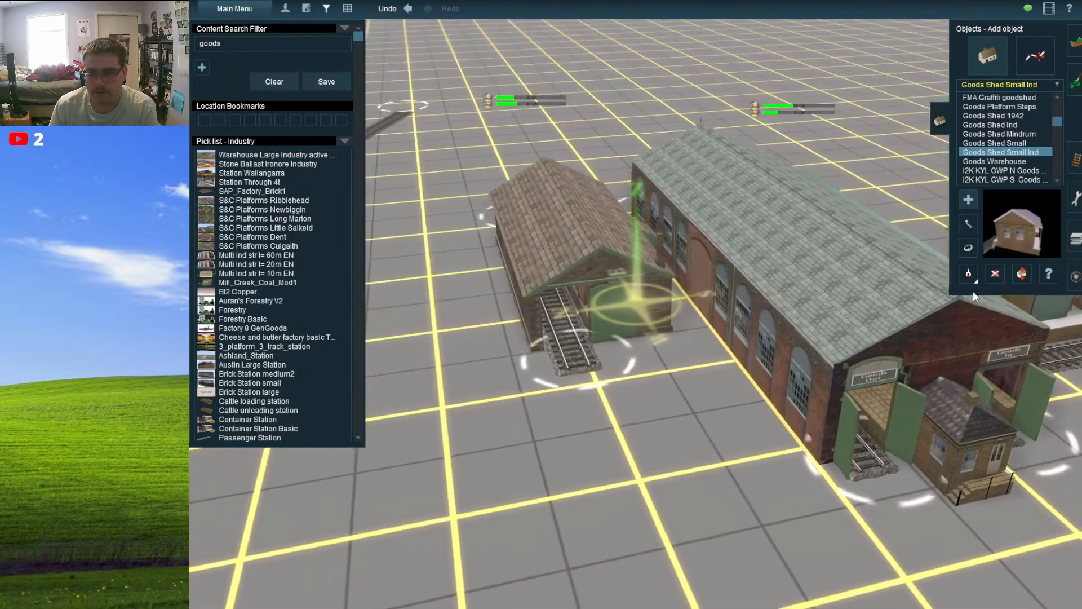
left_click(995, 274)
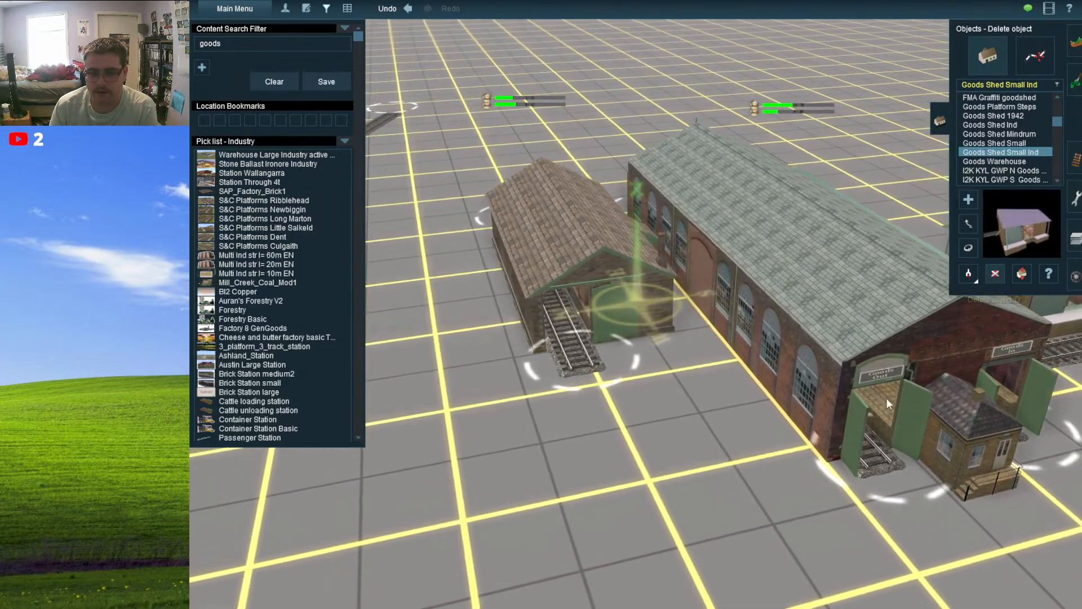
left_click(860, 413)
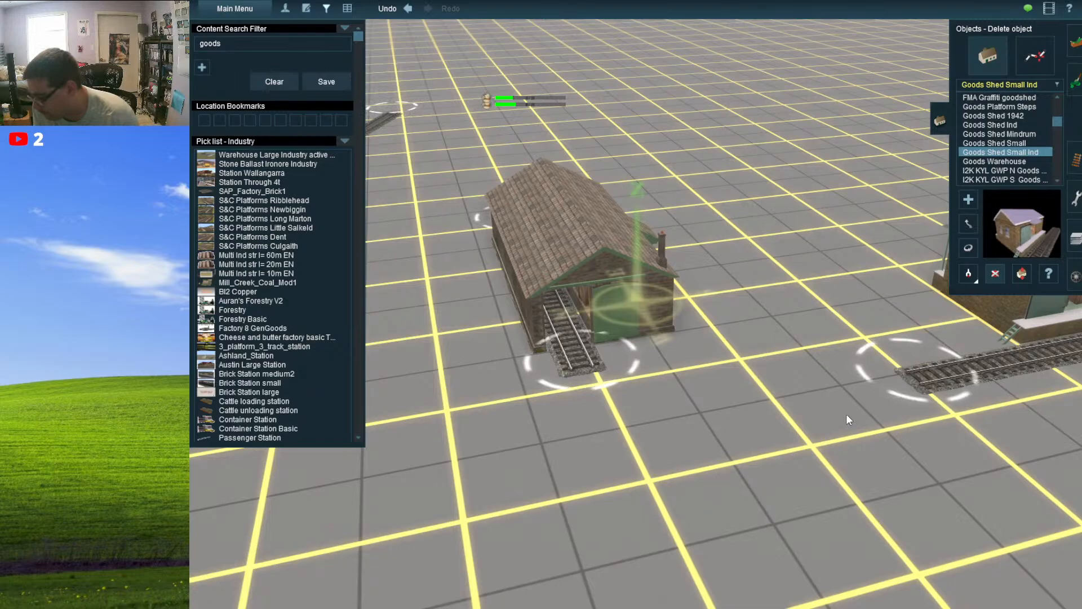
- Compare the Goods Shed Mindrum and Goods Shed Small Ind up close, examining their interiors, loading platforms and track layout
scroll(691, 369, "up", 2)
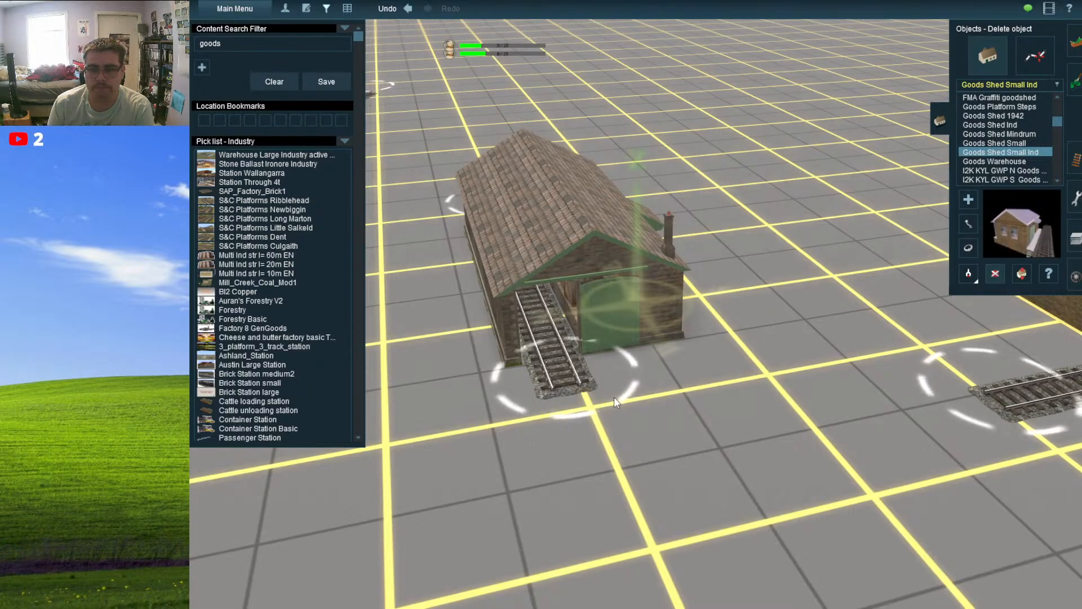
scroll(600, 242, "up", 5)
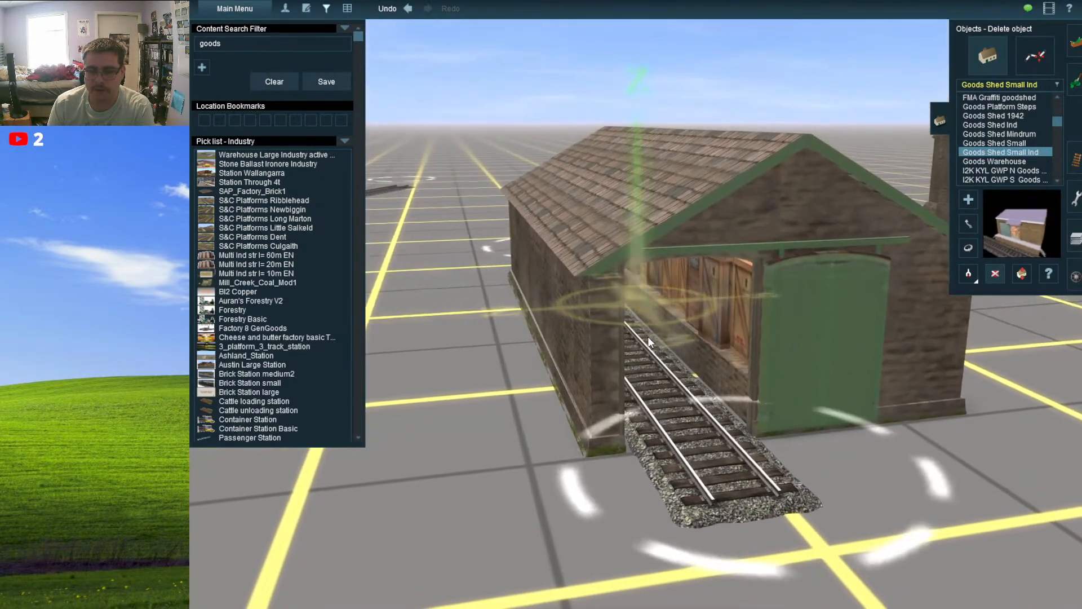
scroll(647, 337, "down", 3)
right_click_drag(648, 337, 641, 337)
scroll(641, 337, "down", 4)
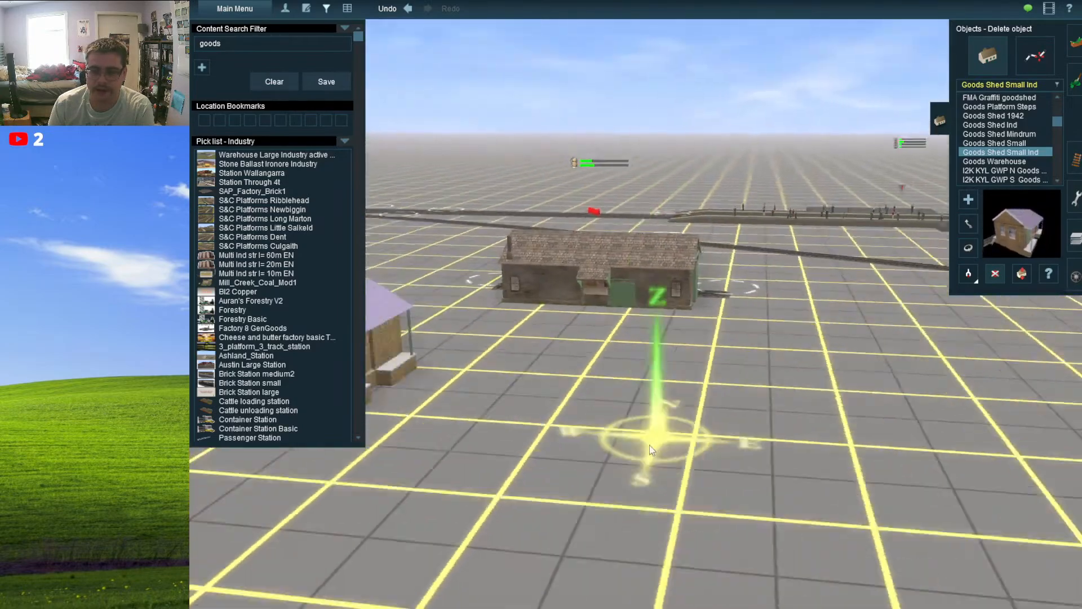
scroll(650, 444, "down", 3)
right_click_drag(597, 301, 634, 308)
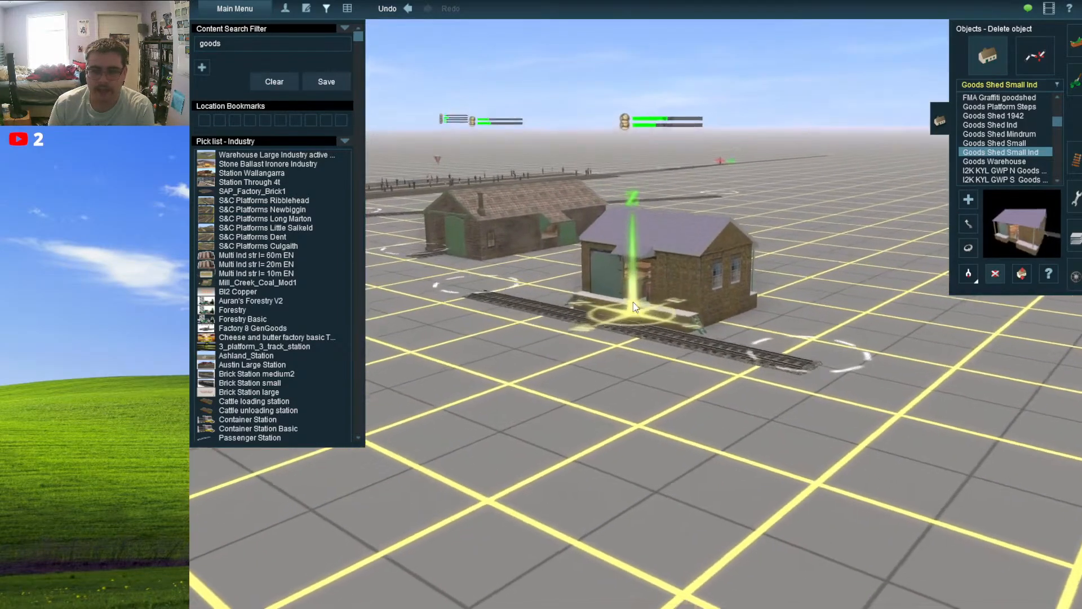
scroll(633, 306, "up", 5)
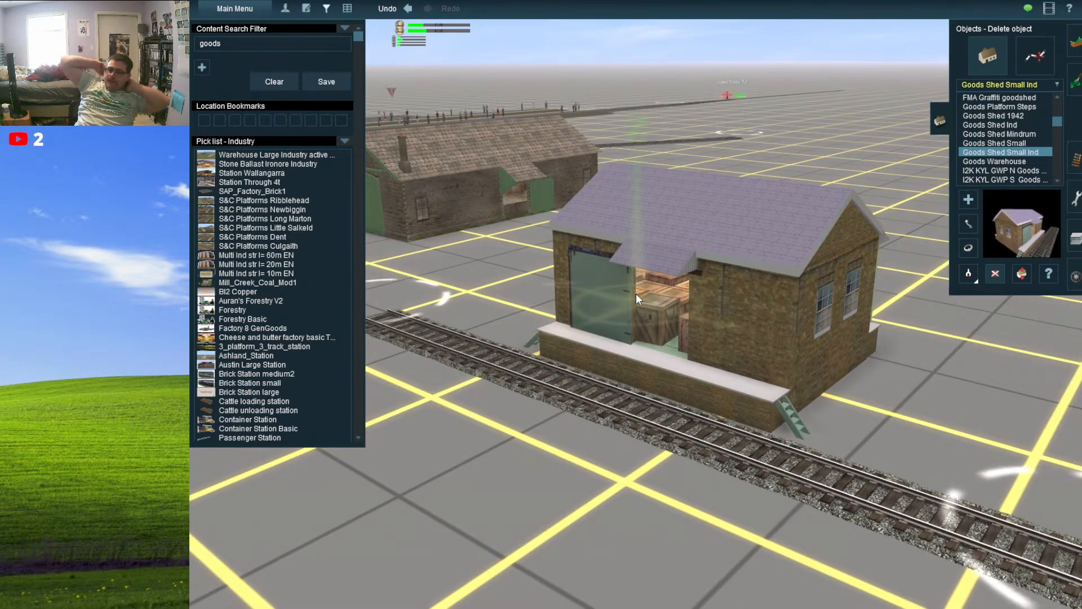
- Compare the Goods Shed Mindrum and Goods Shed Small Ind from several angles and distances relative to the branch and station
scroll(661, 342, "down", 3)
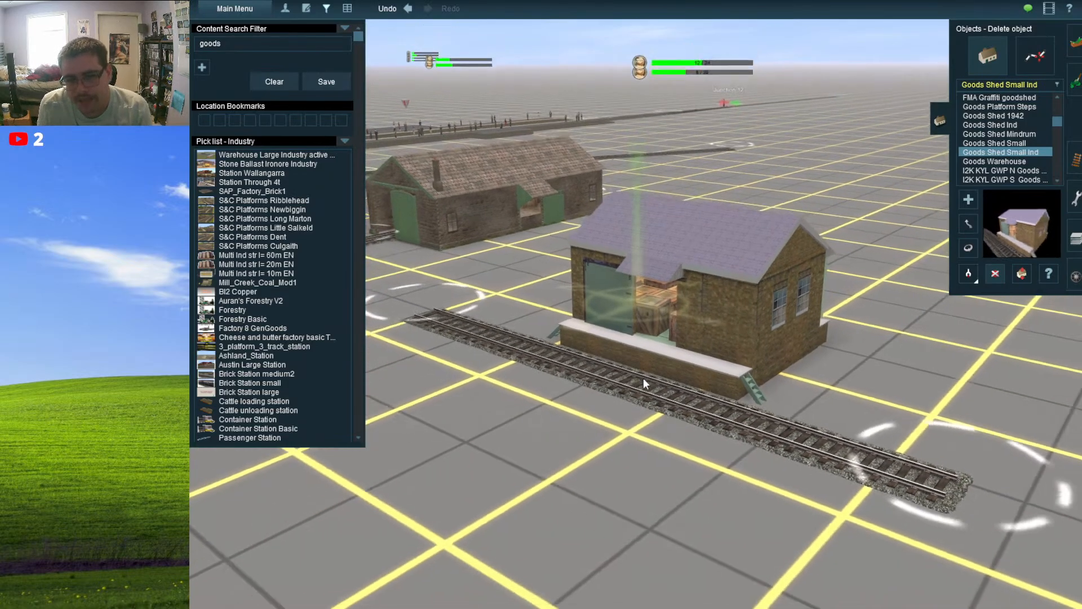
scroll(655, 350, "down", 5)
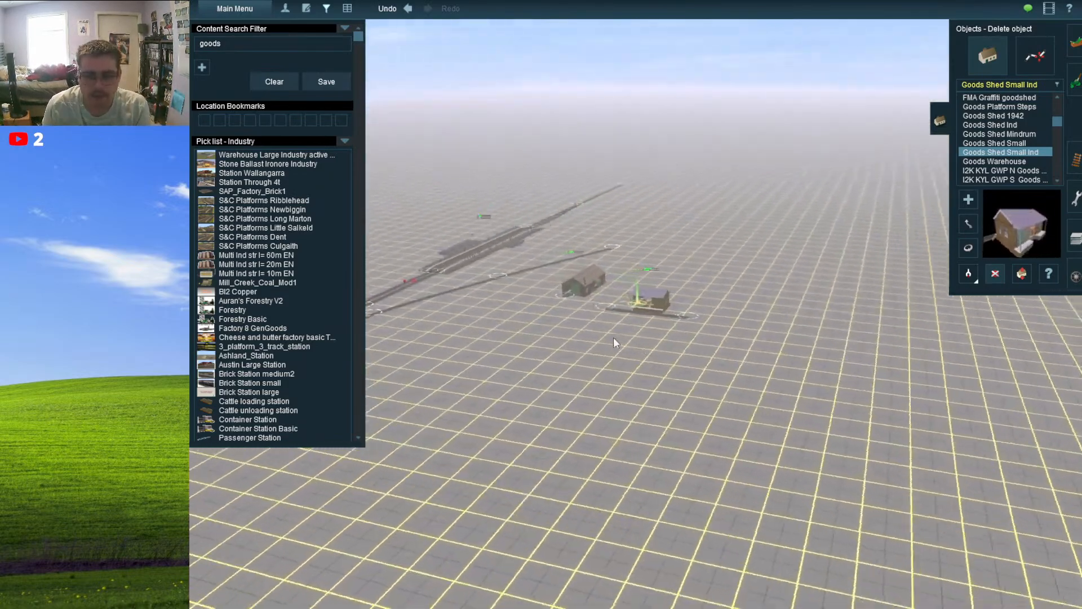
key("Left")
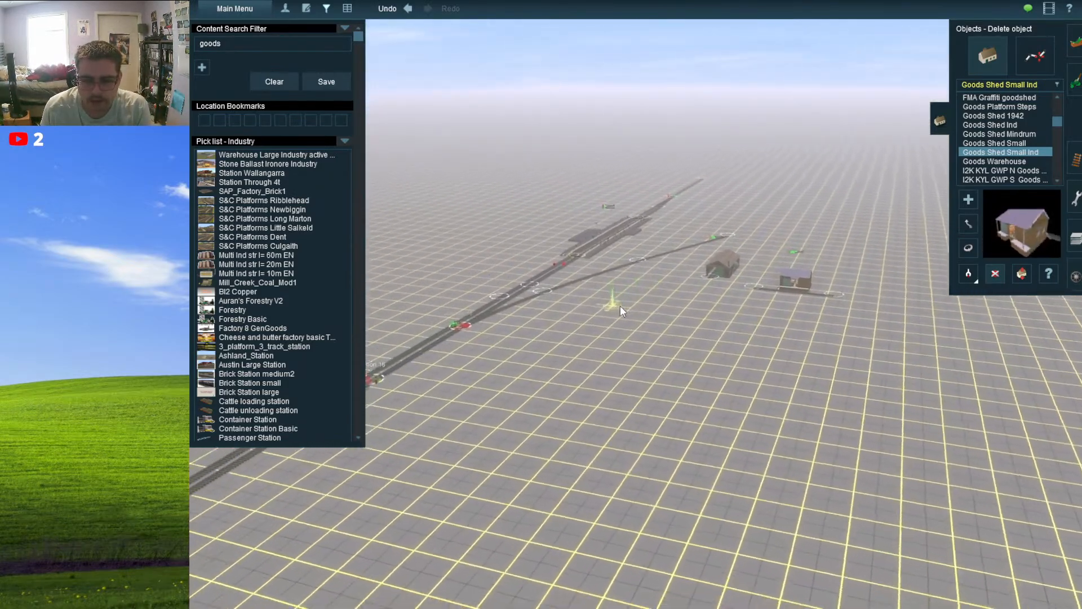
scroll(668, 302, "up", 8)
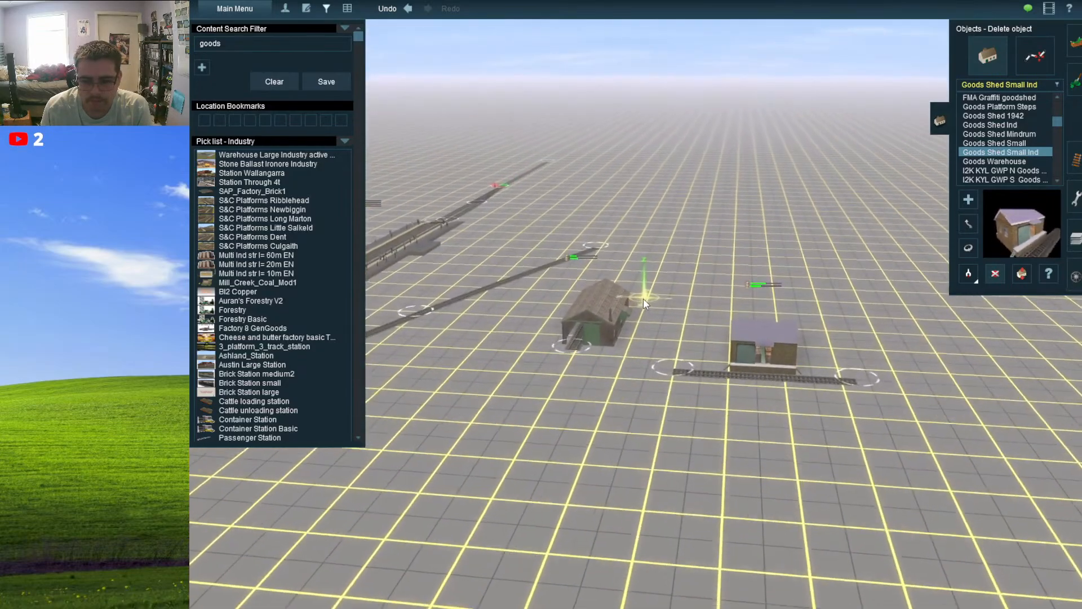
scroll(637, 305, "up", 6)
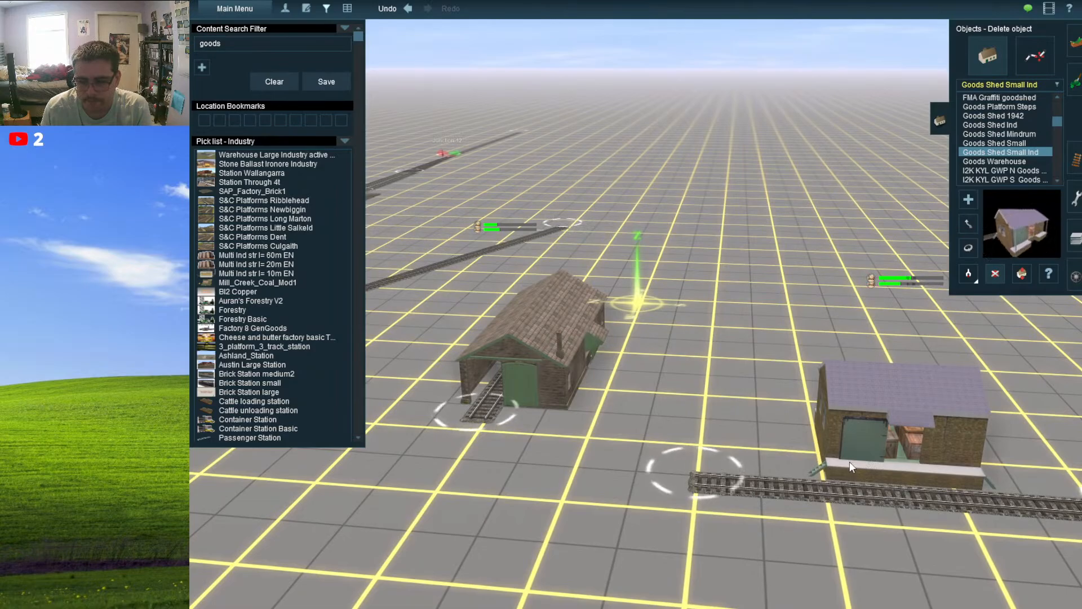
key("Left")
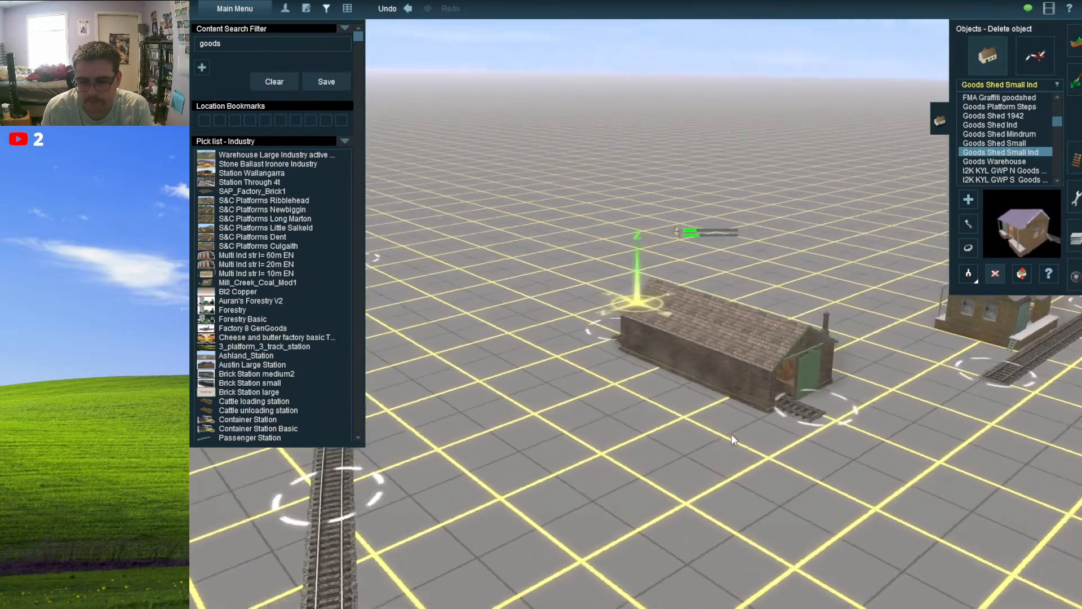
key("Right")
scroll(728, 431, "up", 3)
scroll(711, 412, "down", 3)
key("Left")
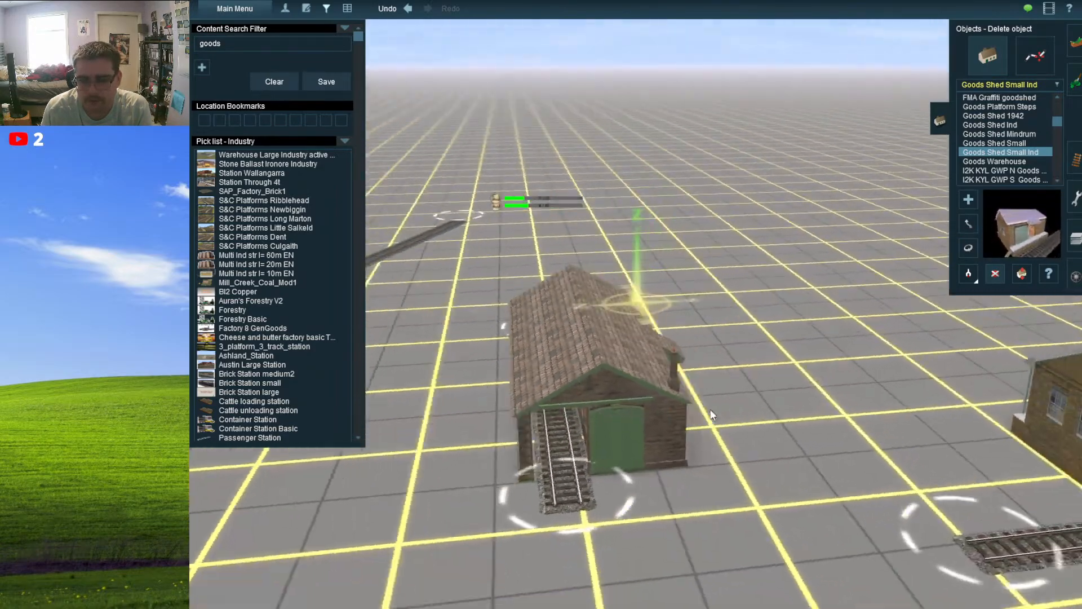
- Delete the Goods Shed Mindrum so only the Goods Shed Small Ind is kept
key("Left")
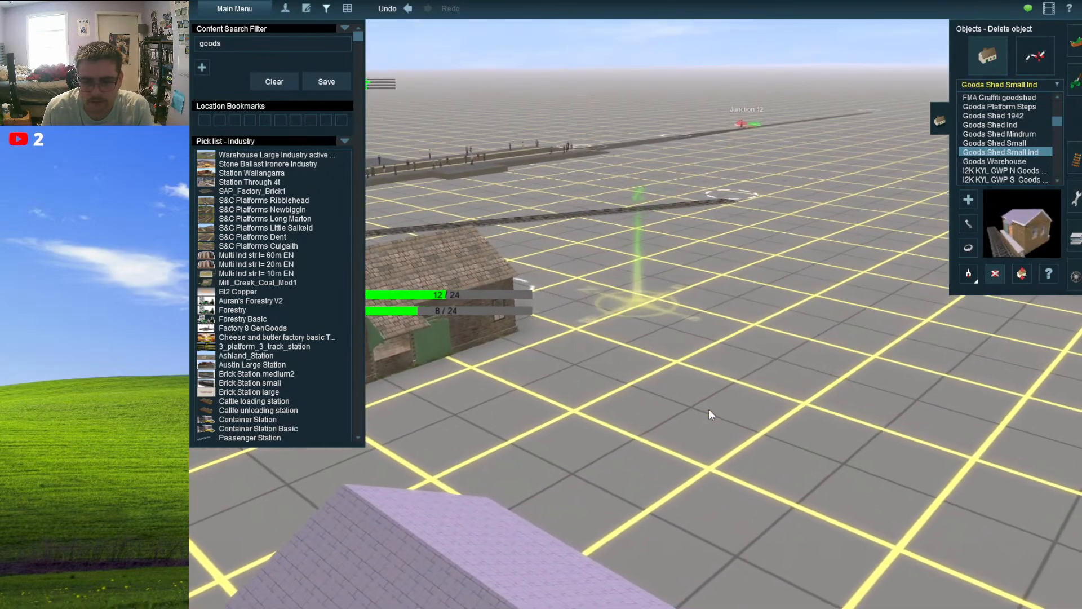
key("Right")
scroll(708, 408, "down", 3)
left_click(556, 365)
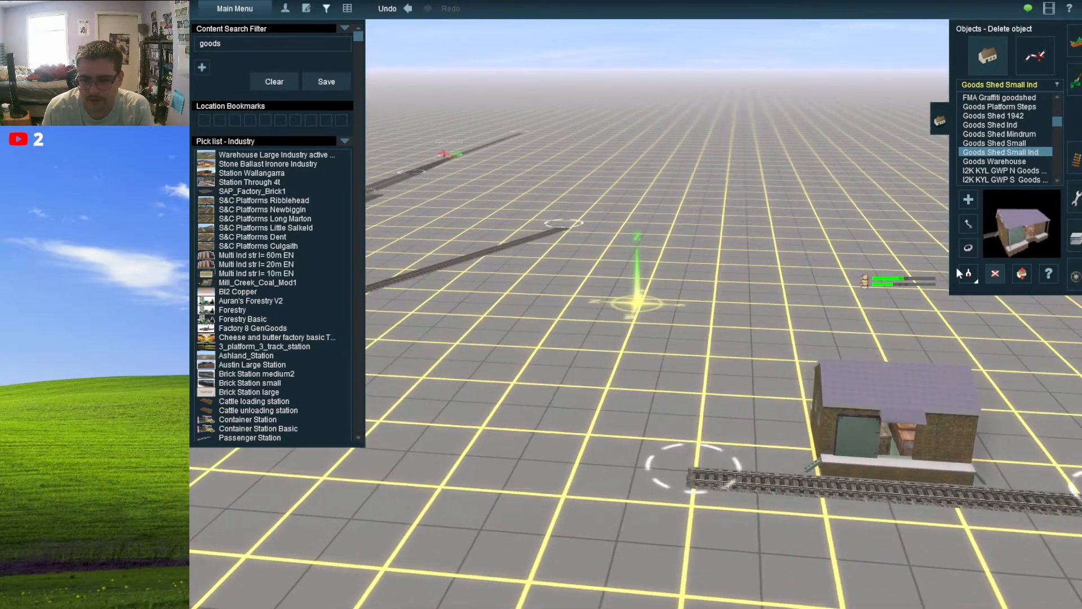
- Move the Goods Shed Small Ind between the station and the branch end, and rotate its track roughly parallel to the platforms
left_click(968, 224)
left_click_drag(867, 458, 591, 284)
scroll(591, 284, "down", 3)
scroll(591, 284, "up", 5)
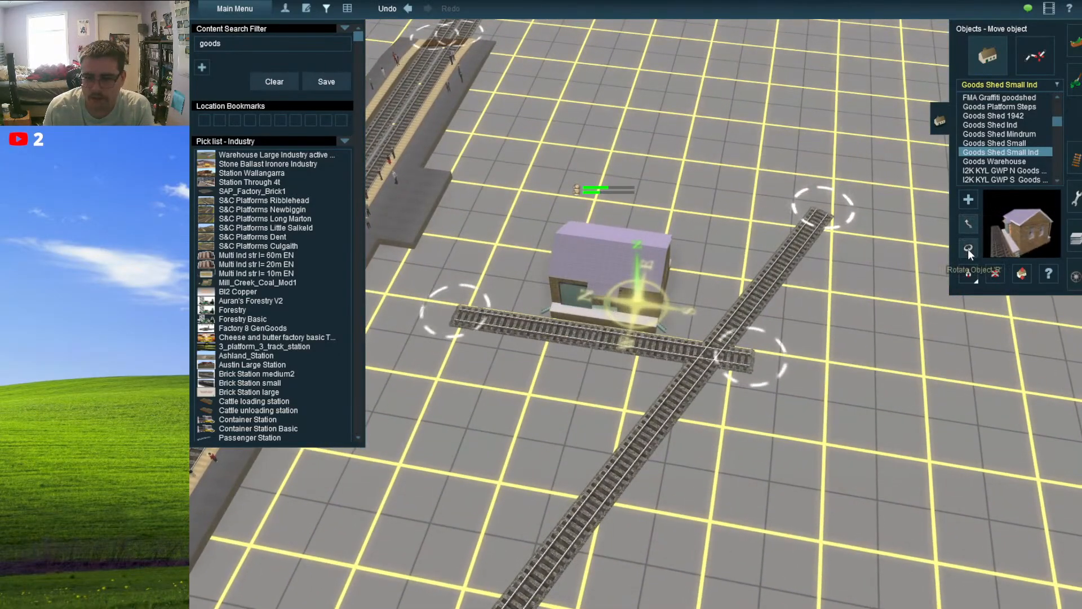
left_click(968, 248)
left_click_drag(576, 320, 703, 358)
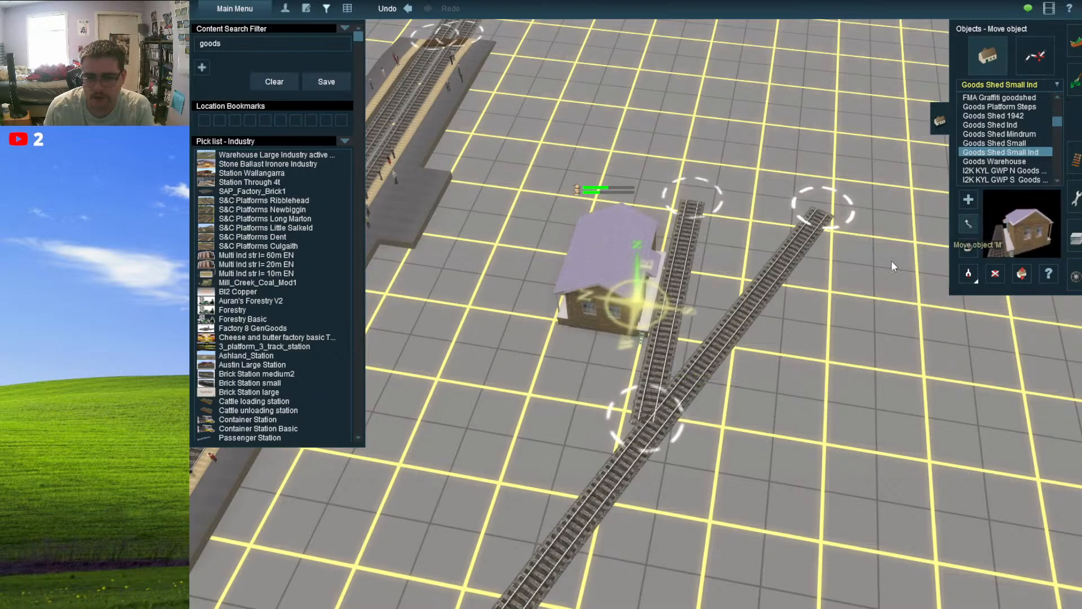
scroll(873, 265, "down", 3)
left_click_drag(624, 282, 617, 142)
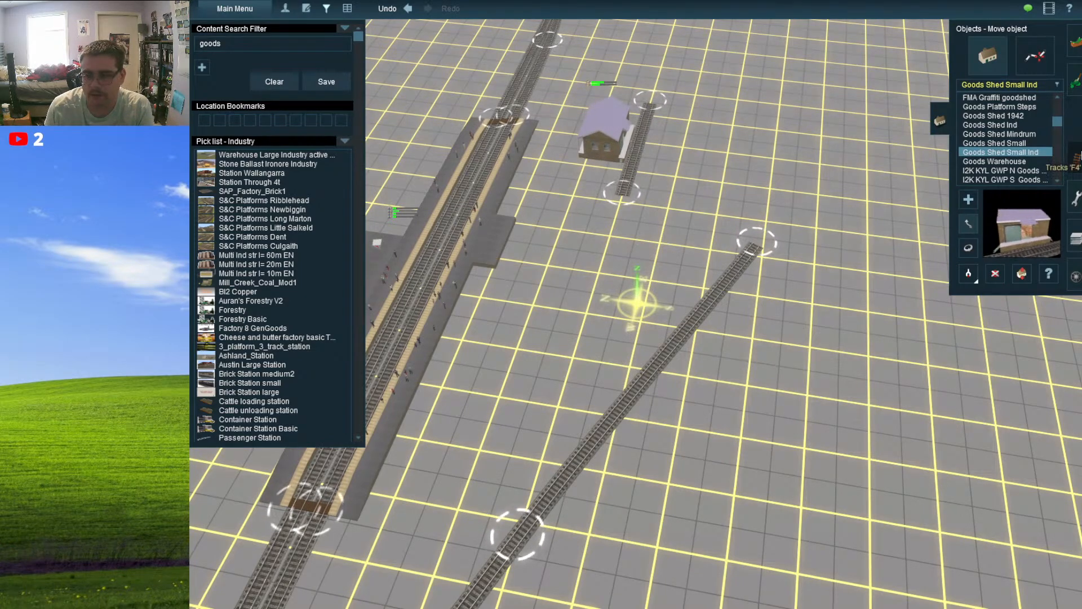
- Connect the goods shed's near track end to the branch with TANE 1Trk Wood, and shift the shed closer to the new junction
left_click(1076, 159)
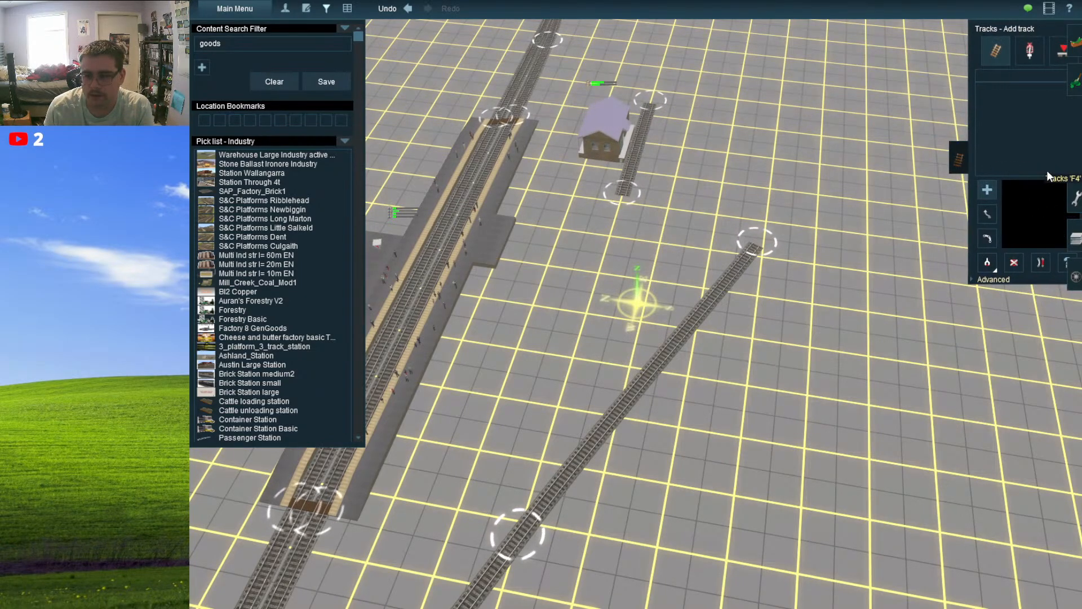
left_click(634, 399)
left_click(308, 49)
key("BackSpace")
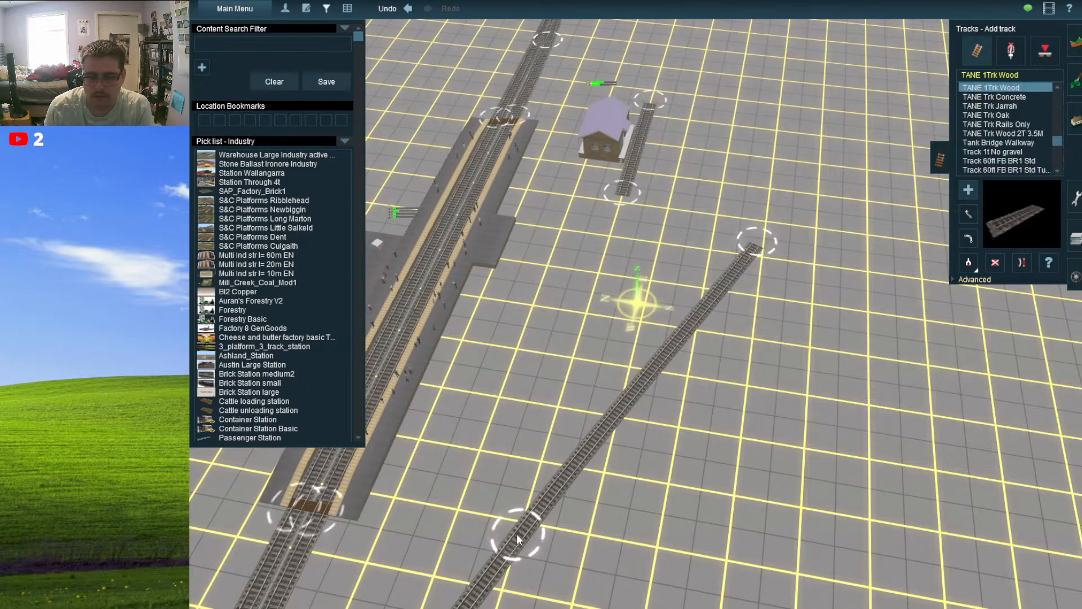
left_click_drag(550, 413, 590, 308)
left_click_drag(628, 209, 624, 194)
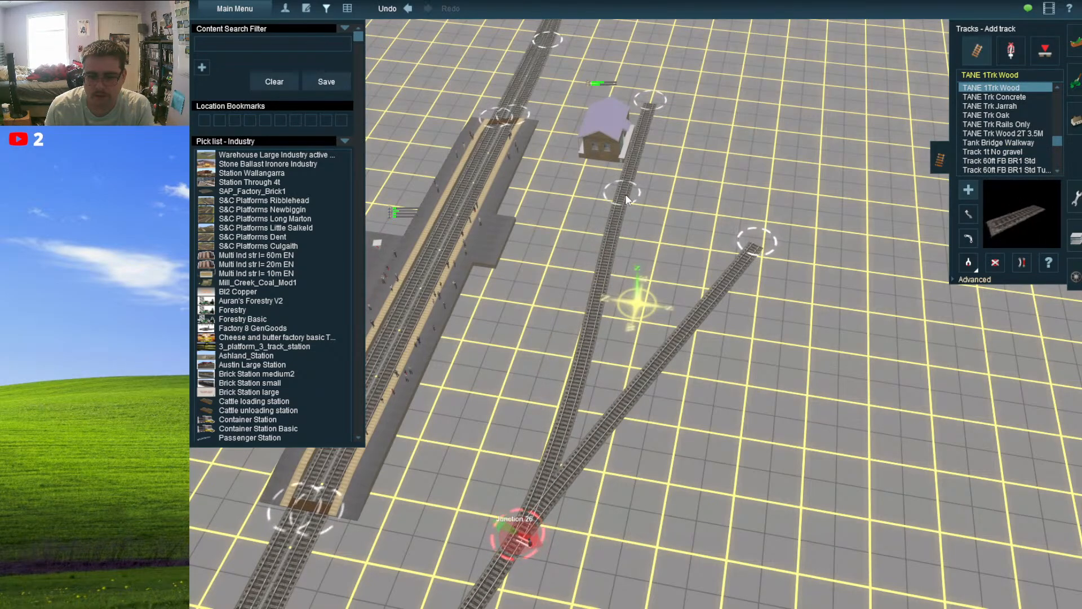
left_click(1076, 120)
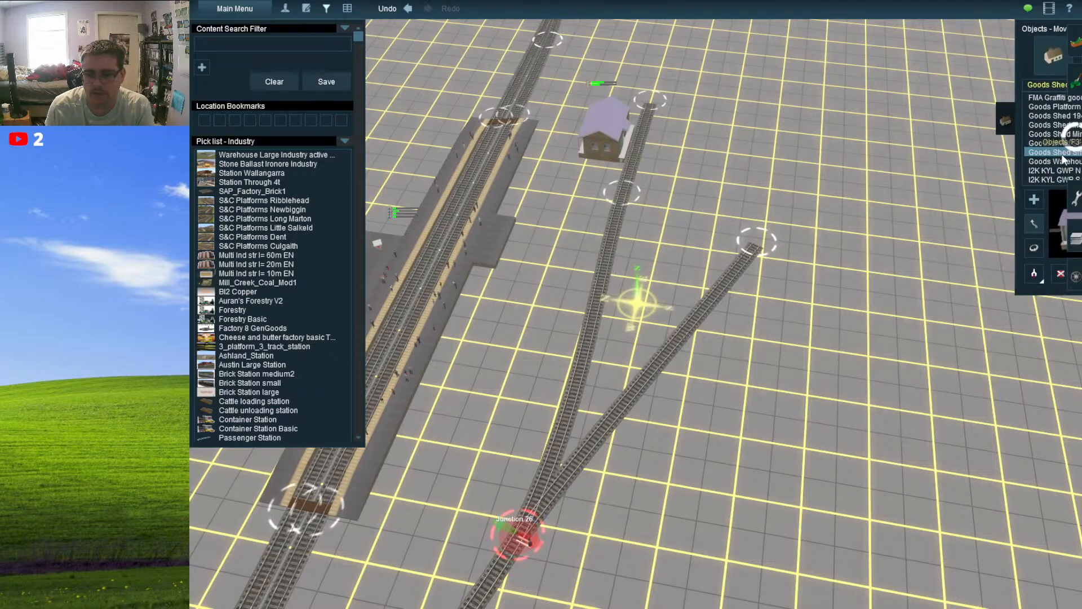
left_click_drag(606, 175, 567, 289)
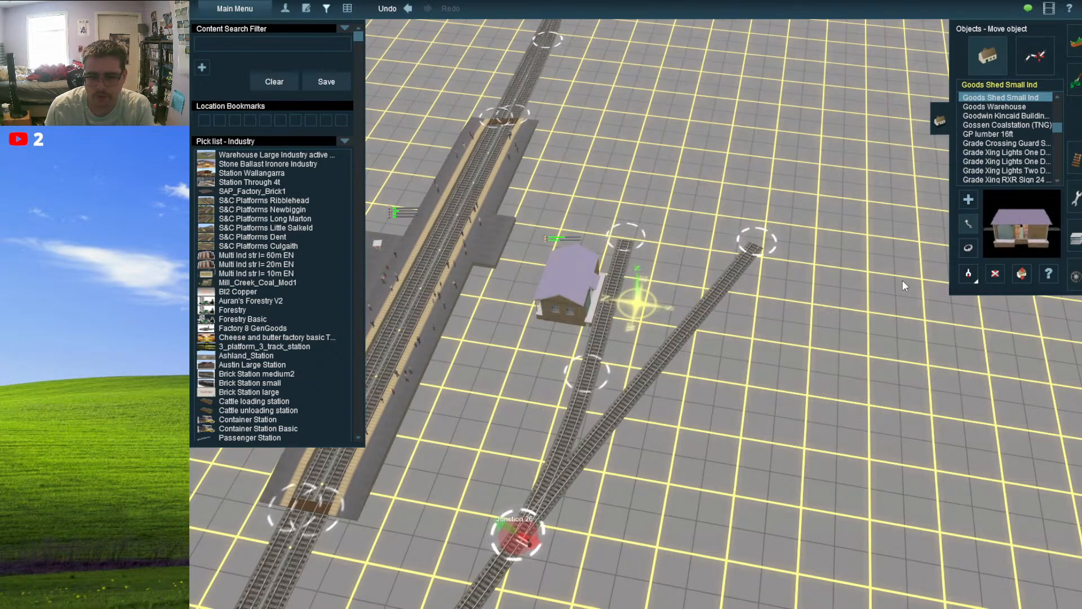
- Extend the goods shed siding past the shed with a short length of TANE 1Trk Wood from its far end
left_click(1076, 160)
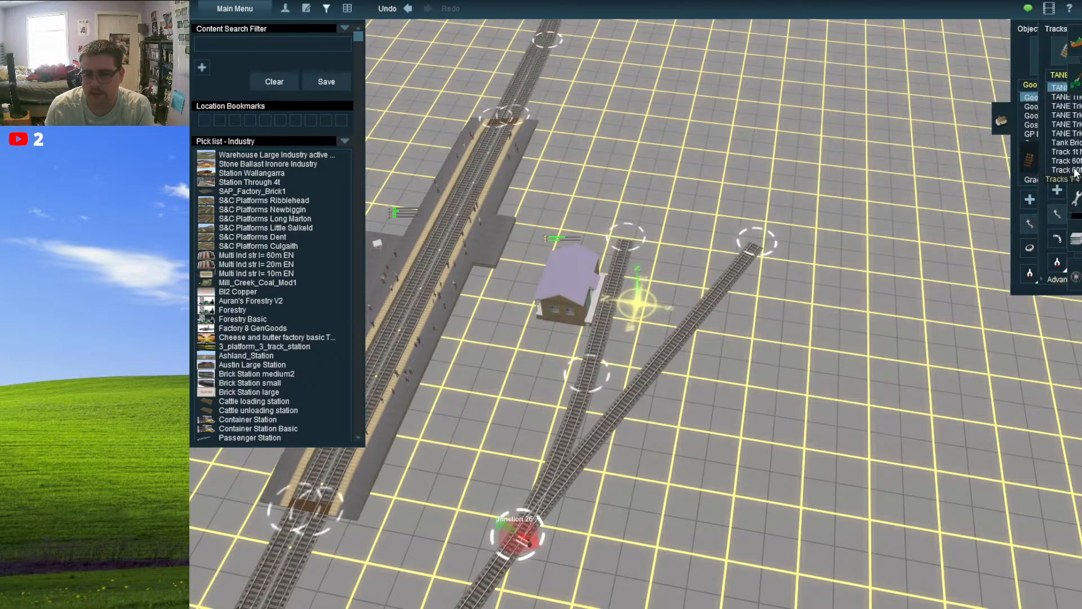
left_click(969, 191)
right_click_drag(695, 377, 599, 286)
scroll(600, 286, "up", 5)
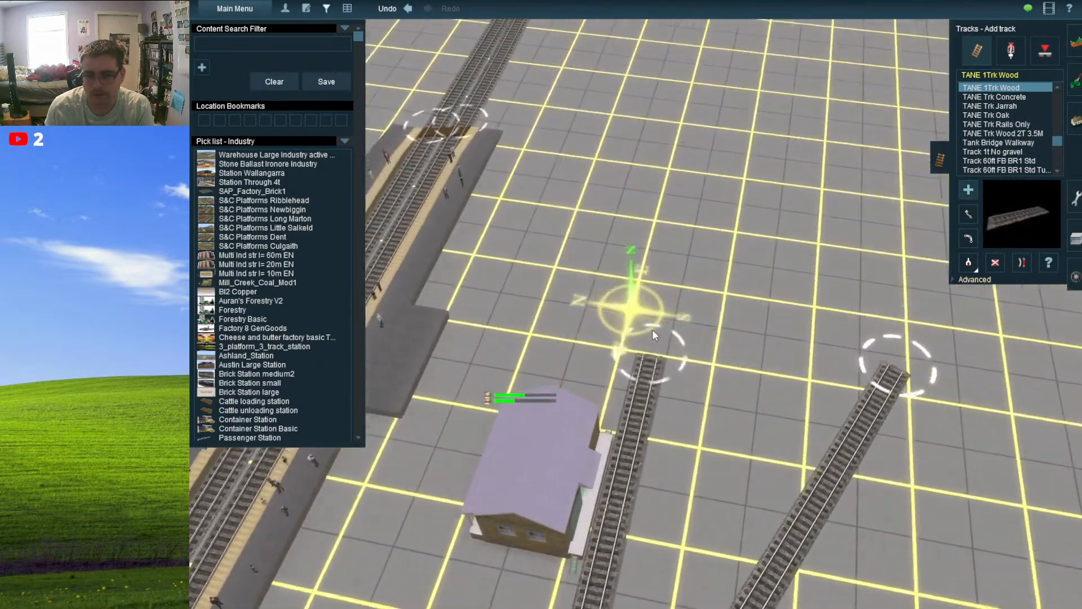
right_click(735, 107)
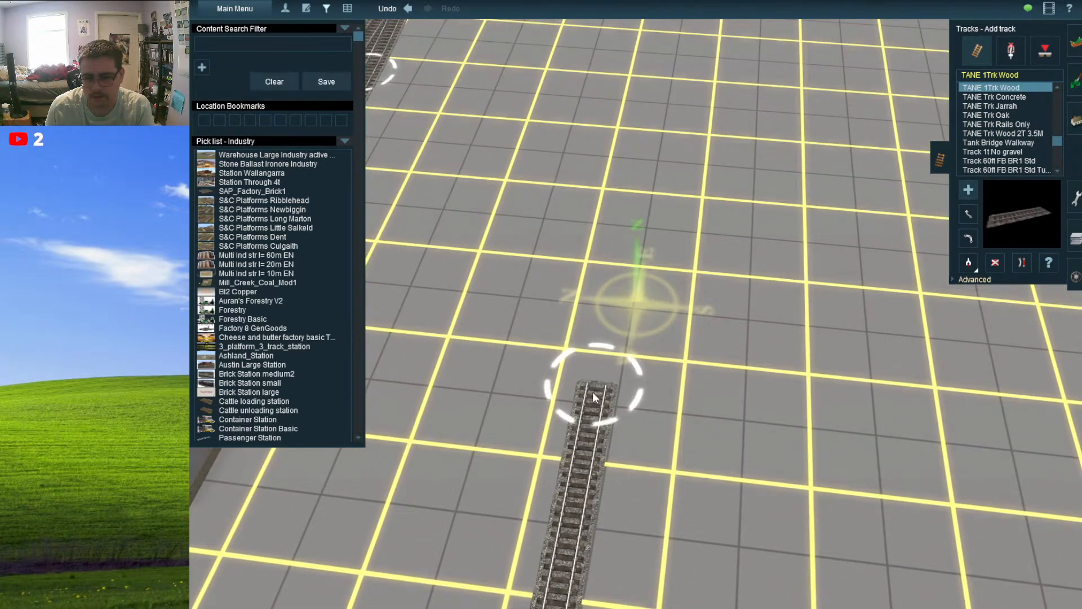
right_click_drag(771, 289, 712, 423)
scroll(712, 422, "down", 3)
- Extend the branch beyond its open end with TANE 1Trk Wood, curving it to run alongside the goods shed siding
left_click(606, 218)
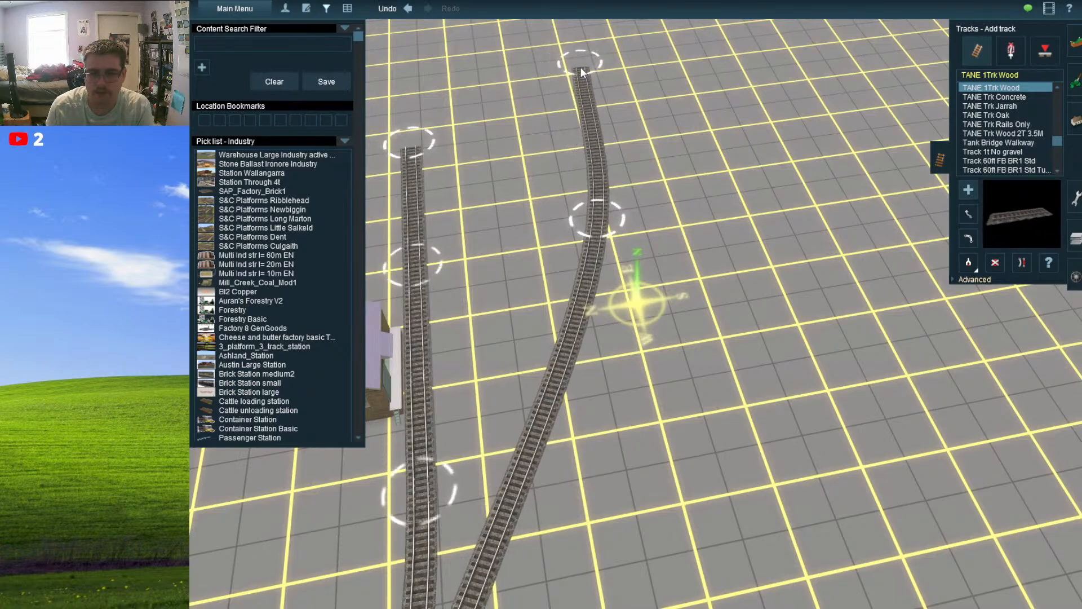
left_click(578, 69)
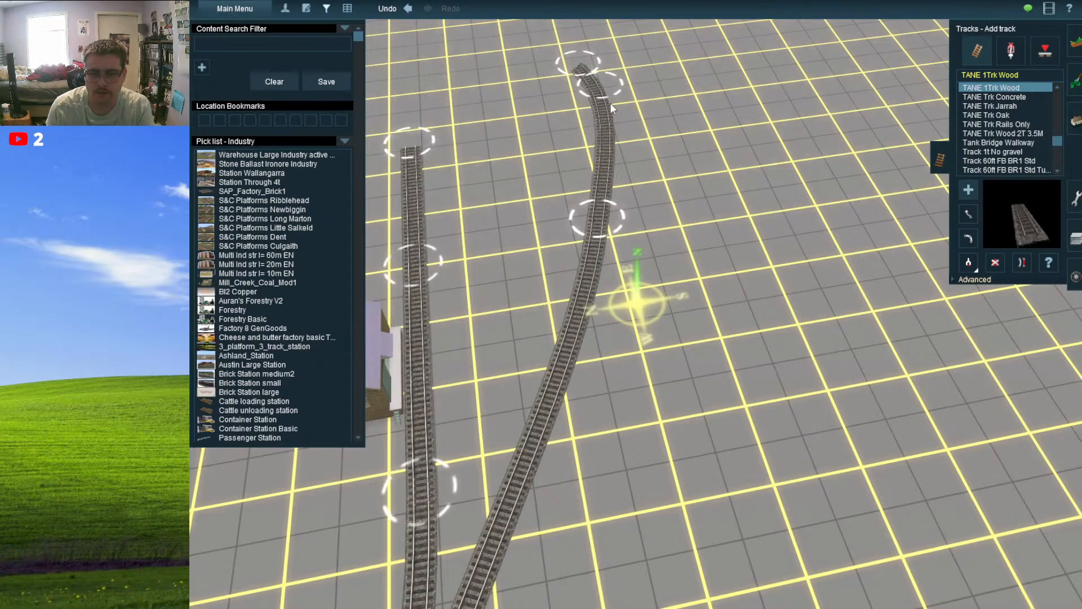
right_click(555, 27)
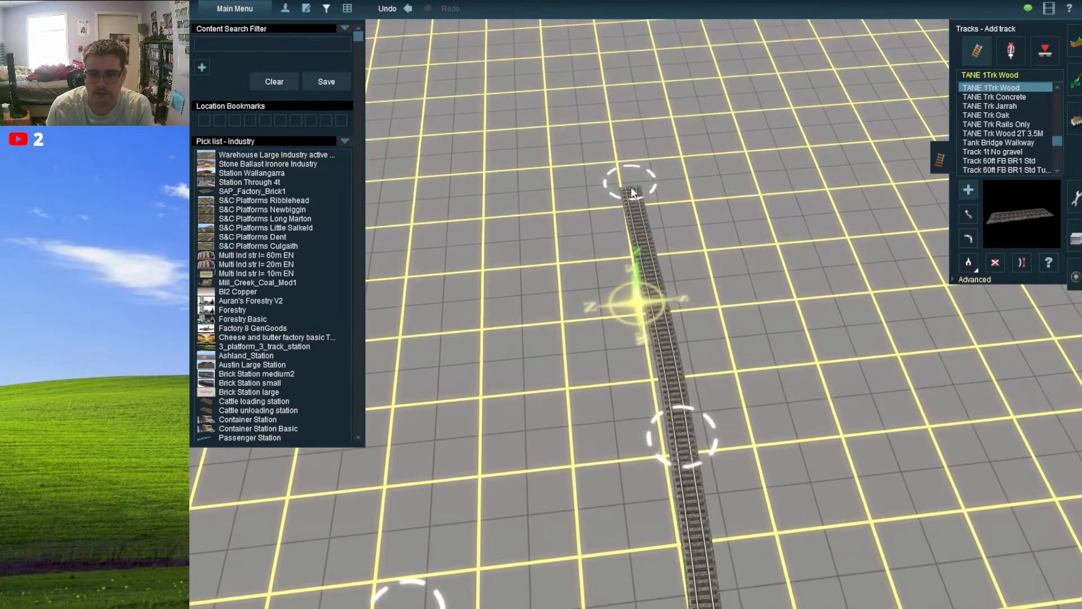
left_click(637, 186)
right_click_drag(631, 451, 640, 294)
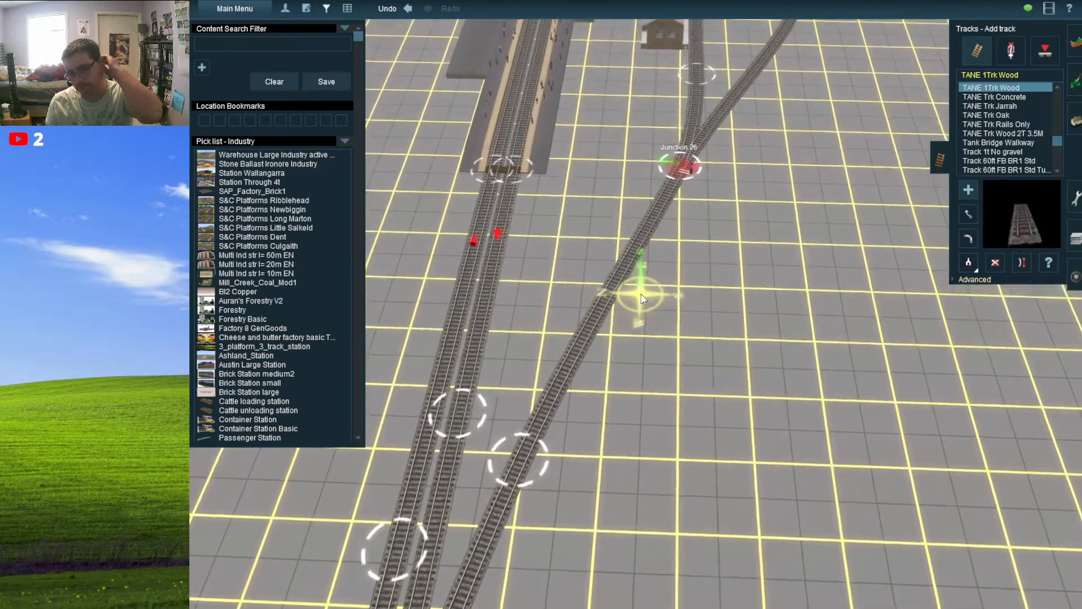
- Lay a siding off the branch before the shed junction, running back parallel to the Up and Down lines past Junction 16
scroll(641, 294, "up", 4)
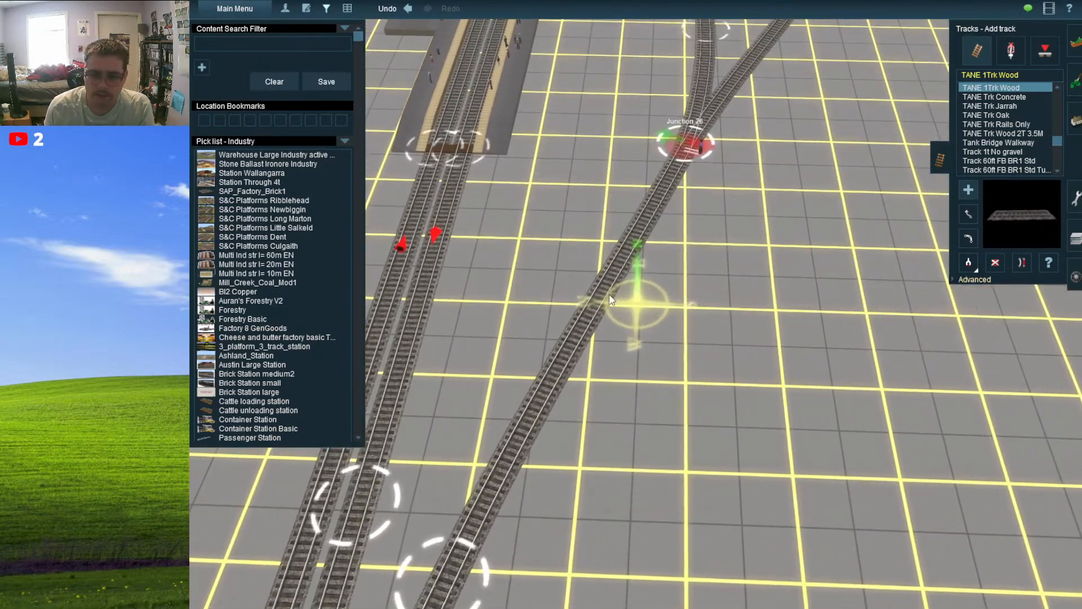
left_click(586, 325)
right_click(562, 417)
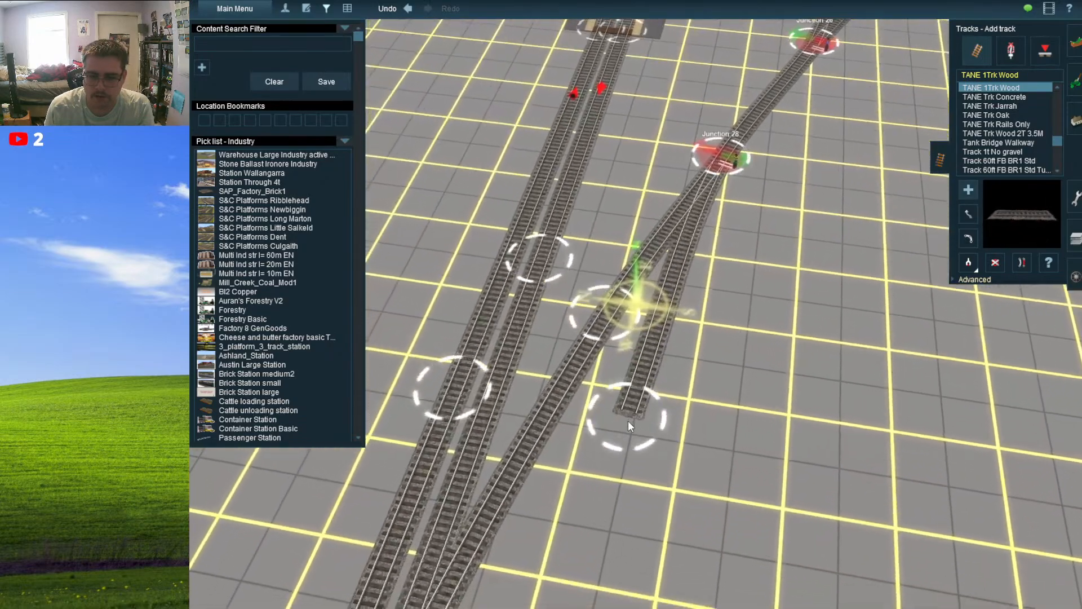
left_click(633, 420)
right_click(625, 430)
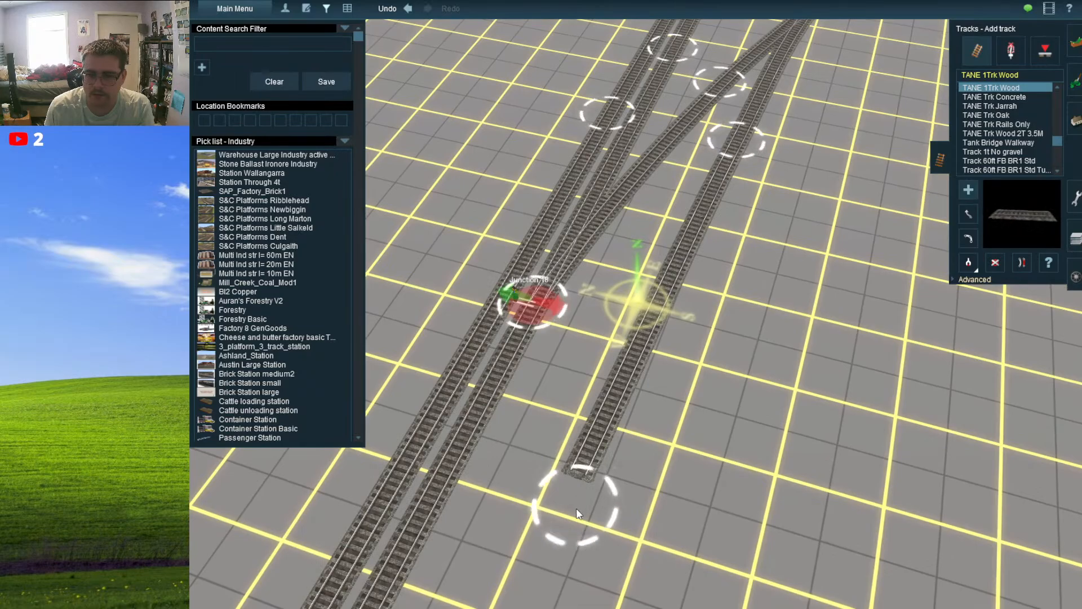
right_click(568, 518)
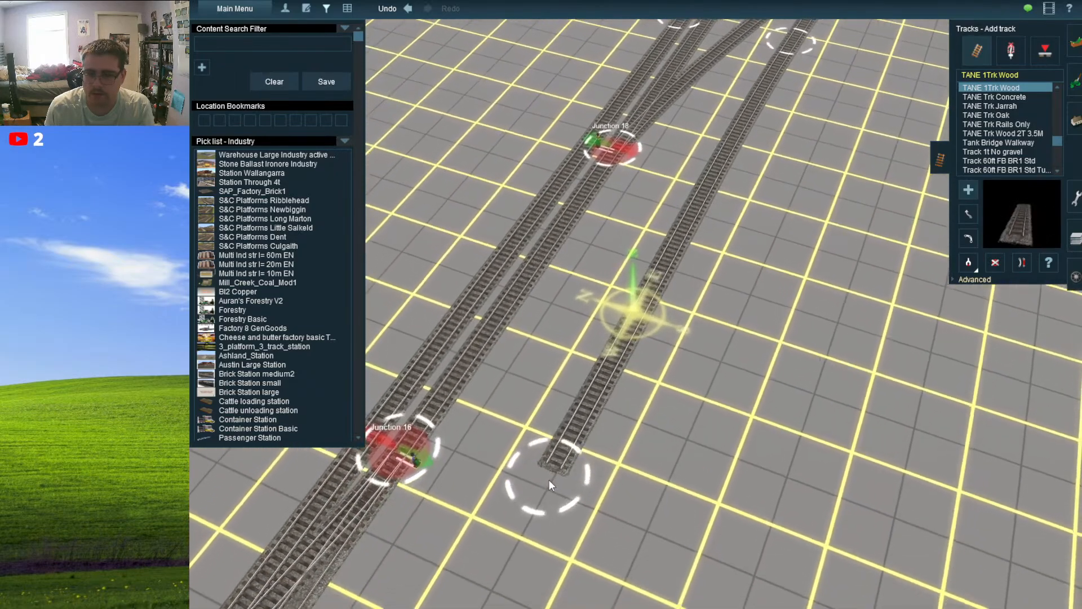
left_click(549, 479)
- Lay a second siding diverging from the new one on its outer side, curving round to run parallel to it
right_click(751, 82)
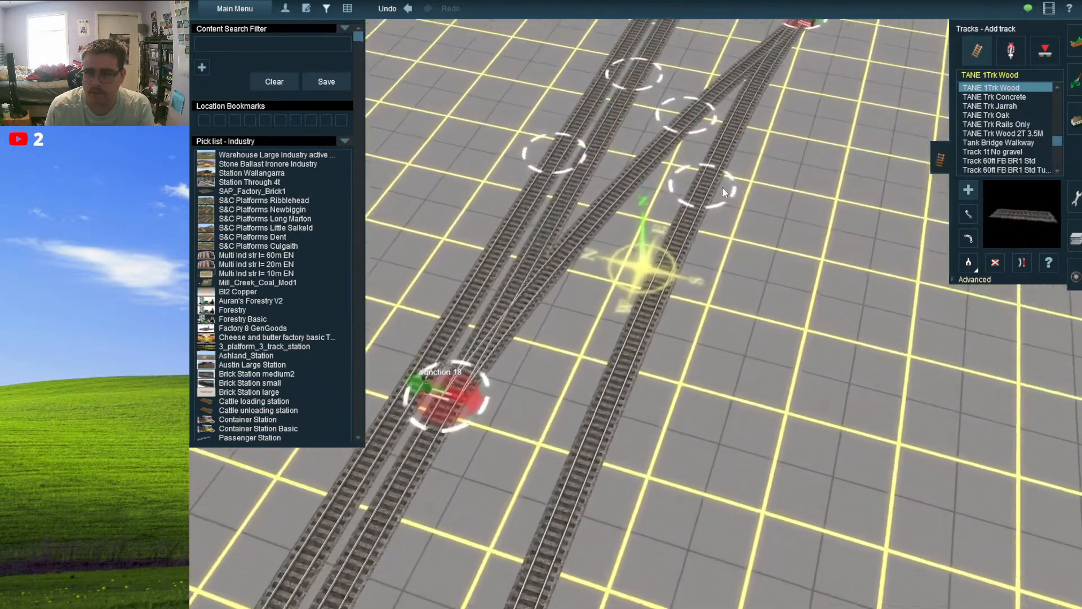
left_click(739, 144)
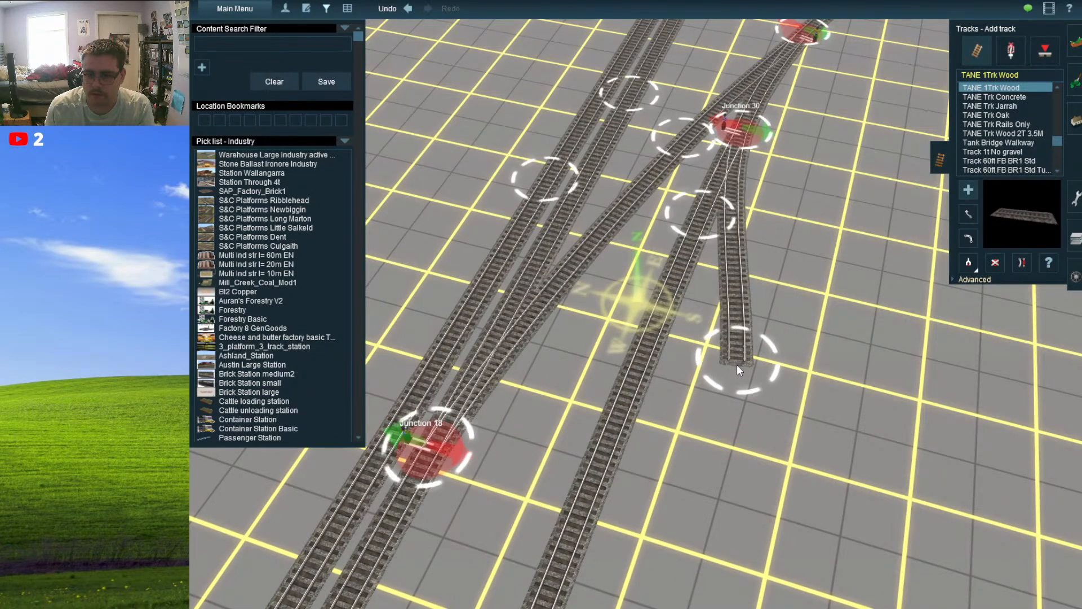
left_click(736, 366)
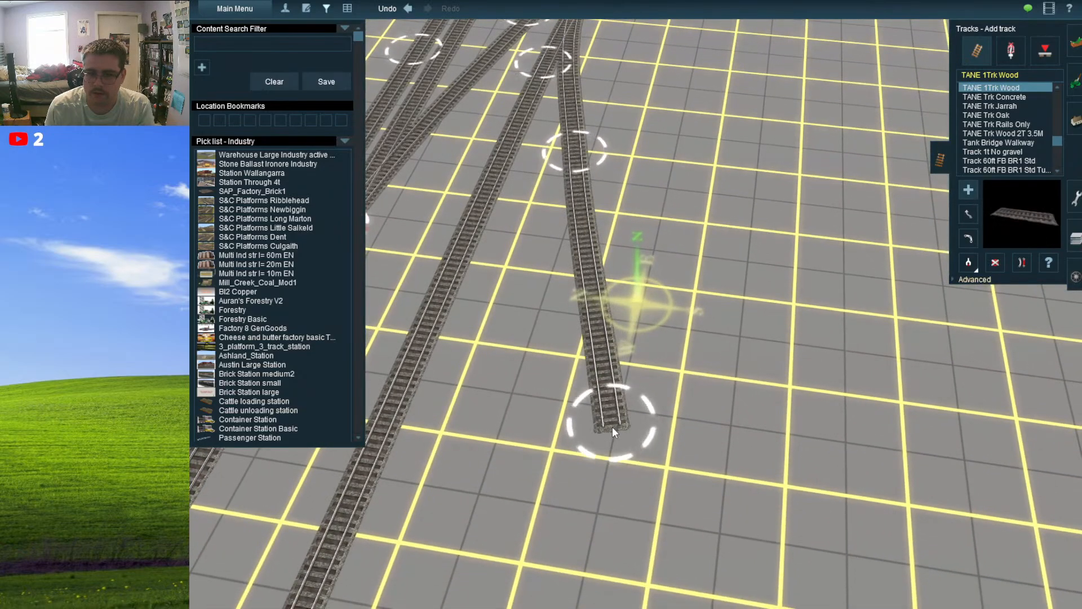
left_click(612, 427)
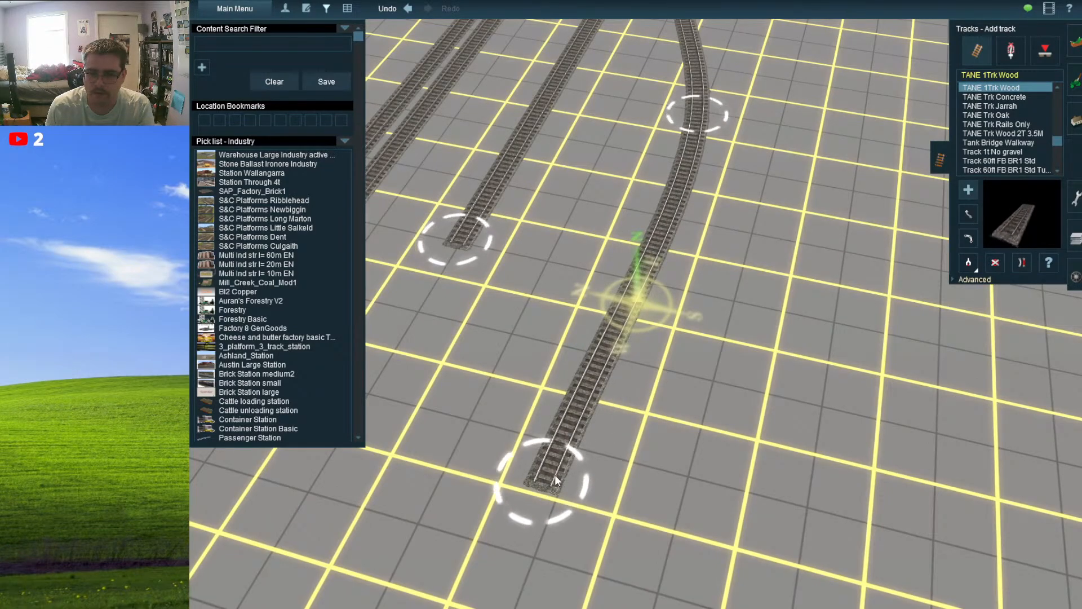
- Straighten the last section of the outer siding and nudge its open end slightly away from the inner siding
left_click(1022, 263)
left_click(584, 408)
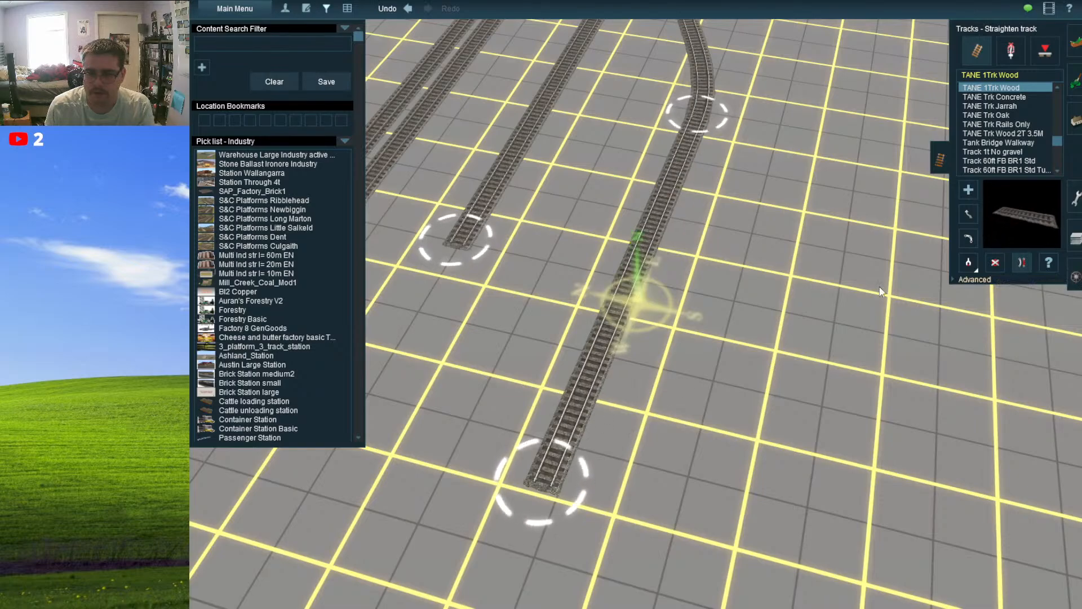
left_click(968, 212)
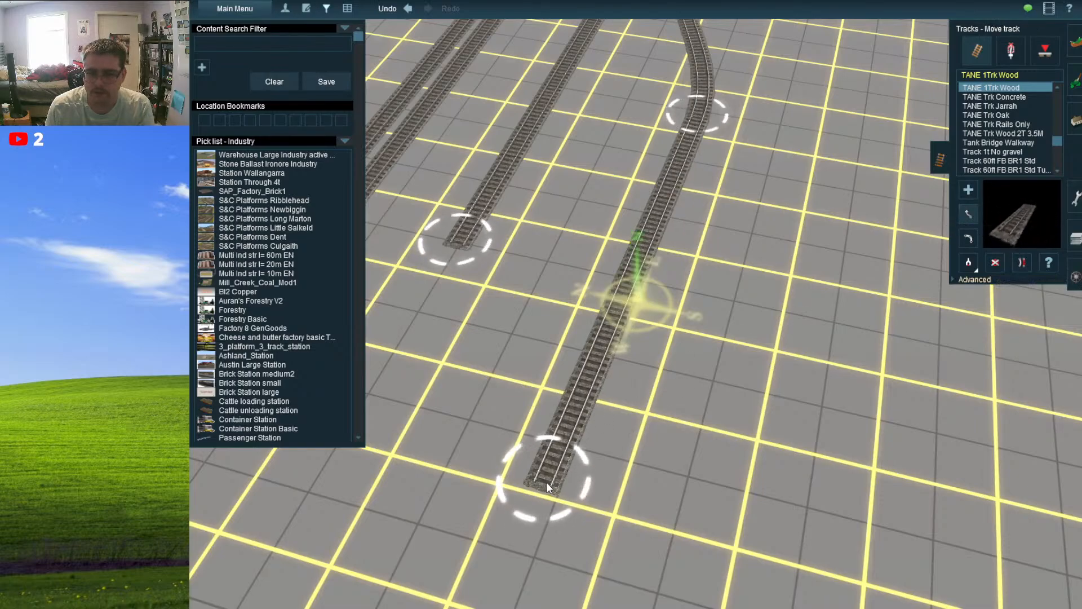
left_click_drag(546, 481, 555, 485)
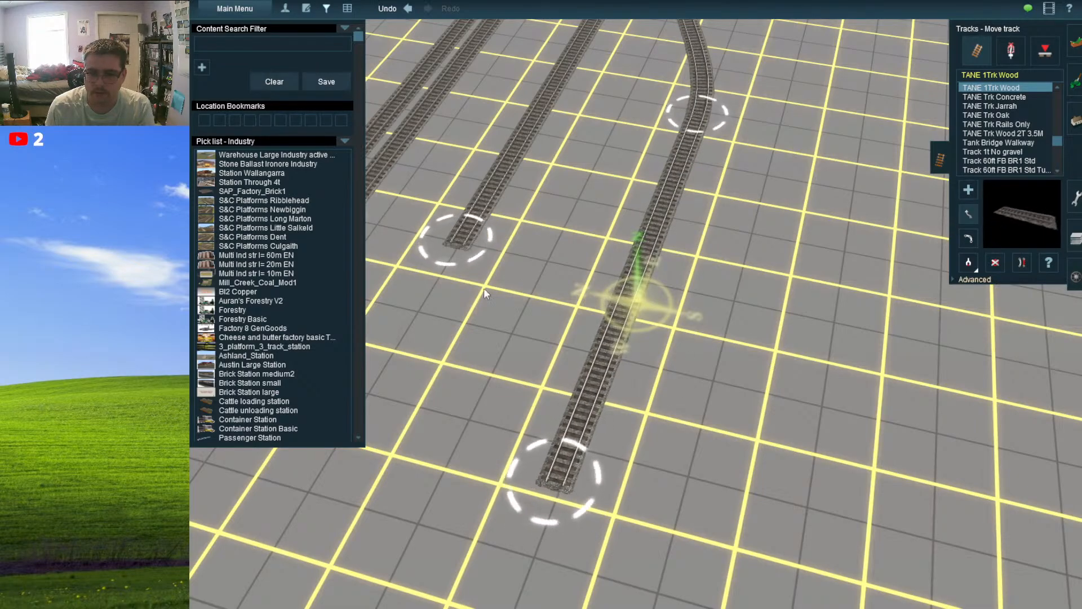
- Lengthen the inner siding by moving its open end further along, beside the end of the outer siding
right_click(386, 223)
right_click(772, 423)
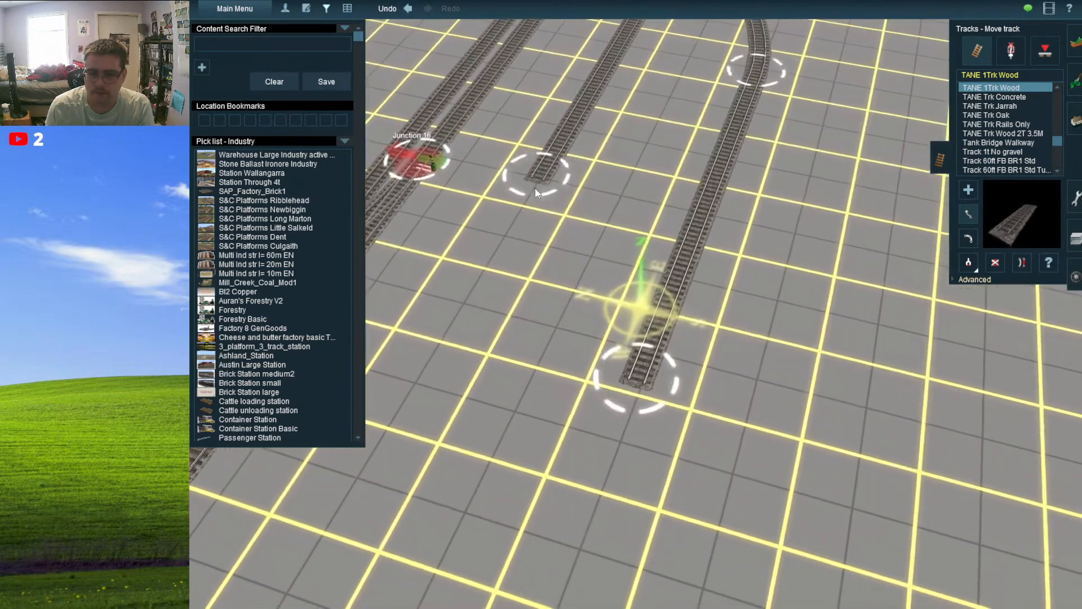
left_click(453, 320)
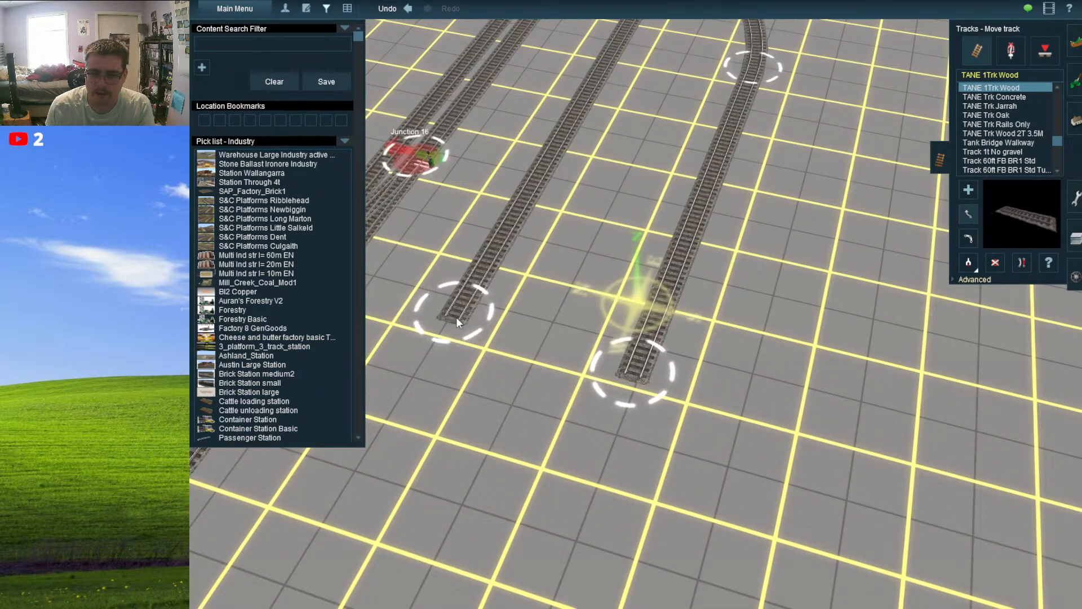
- Move the spline point on the outer siding below Junction 30 outward to smooth its curve away from the neighbouring track
left_click(968, 190)
right_click_drag(717, 206, 615, 290)
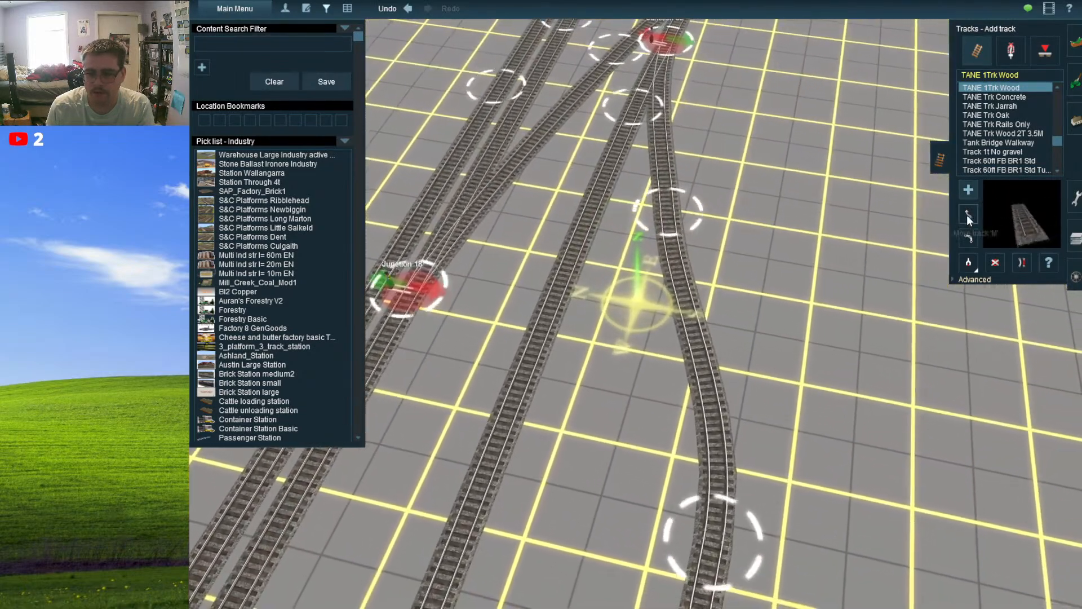
left_click(967, 214)
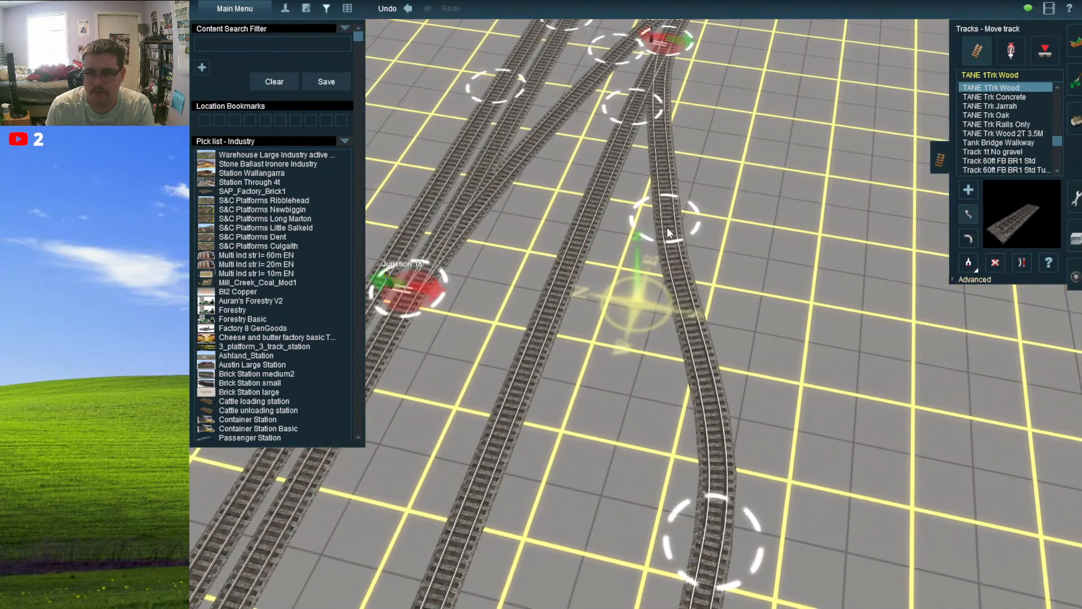
left_click_drag(667, 227, 684, 250)
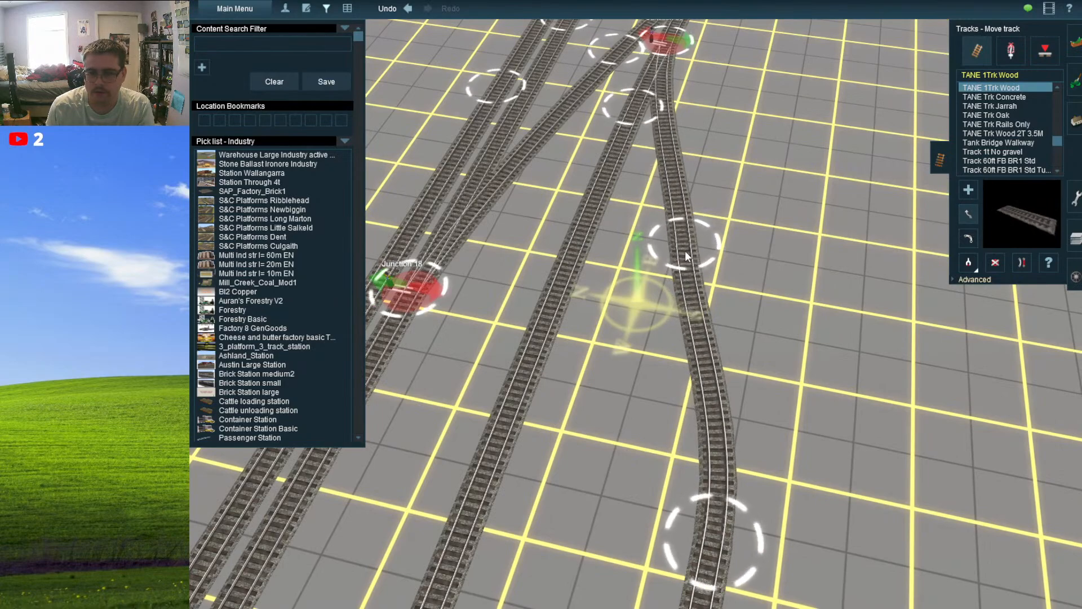
- Straighten the outer siding's section between its two spline points below Junction 30
left_click(1022, 262)
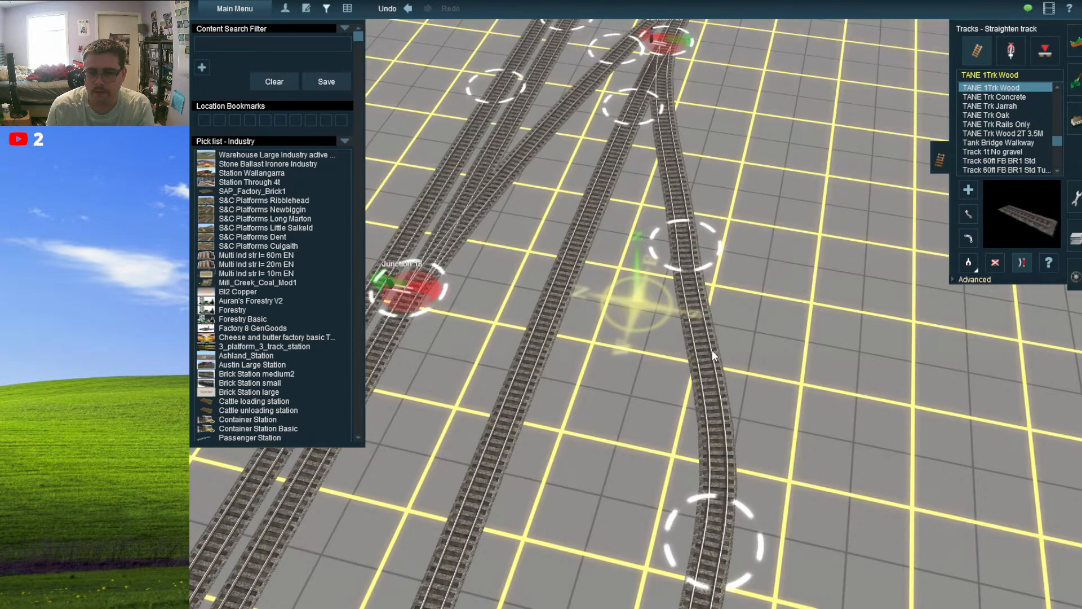
scroll(717, 353, "down", 5)
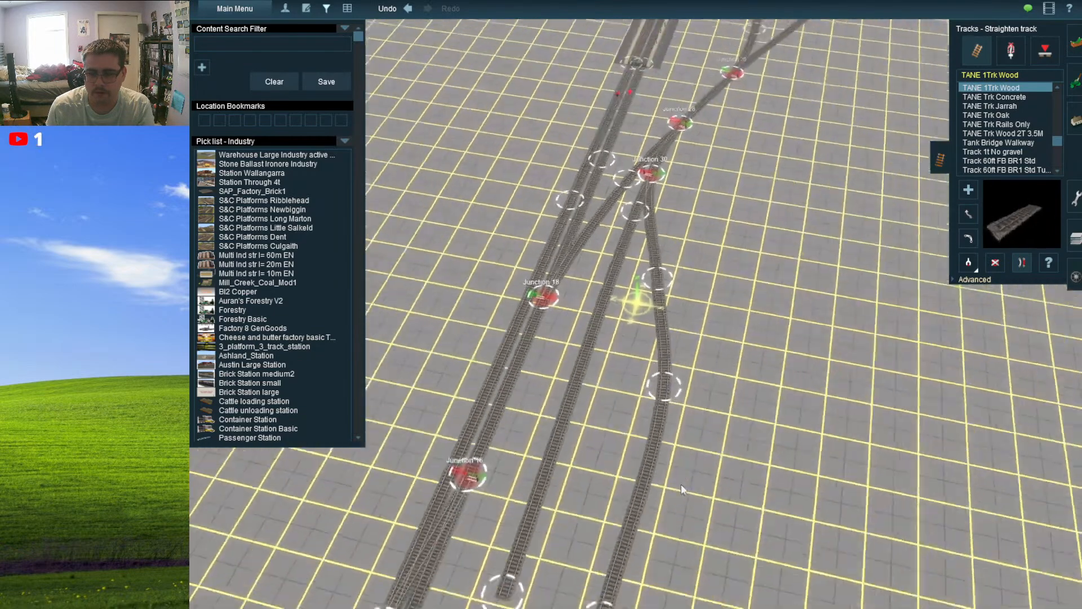
scroll(681, 483, "down", 2)
left_click(658, 344)
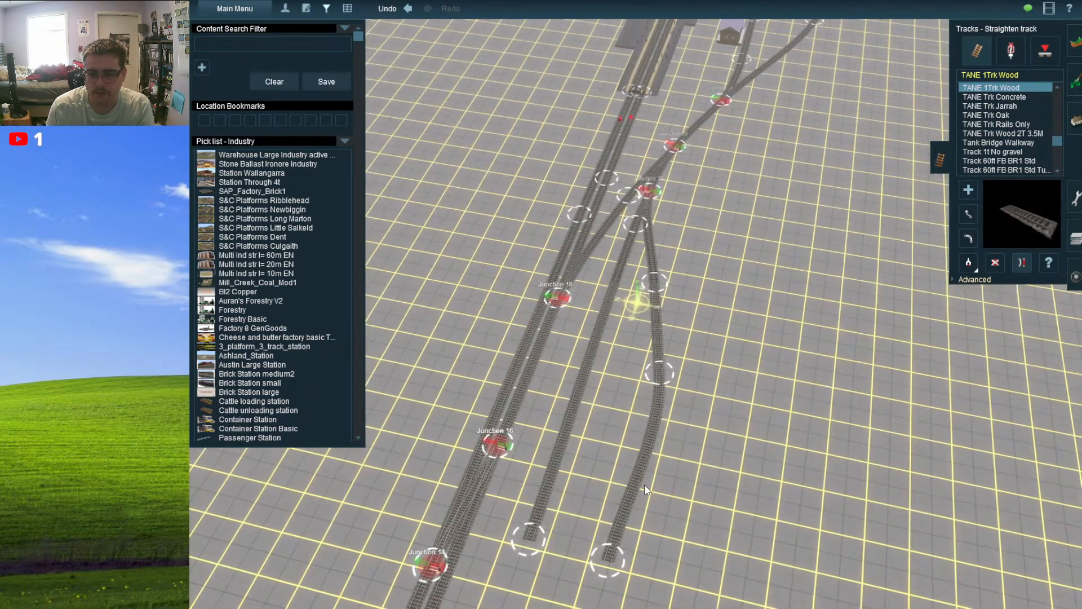
scroll(835, 260, "up", 2)
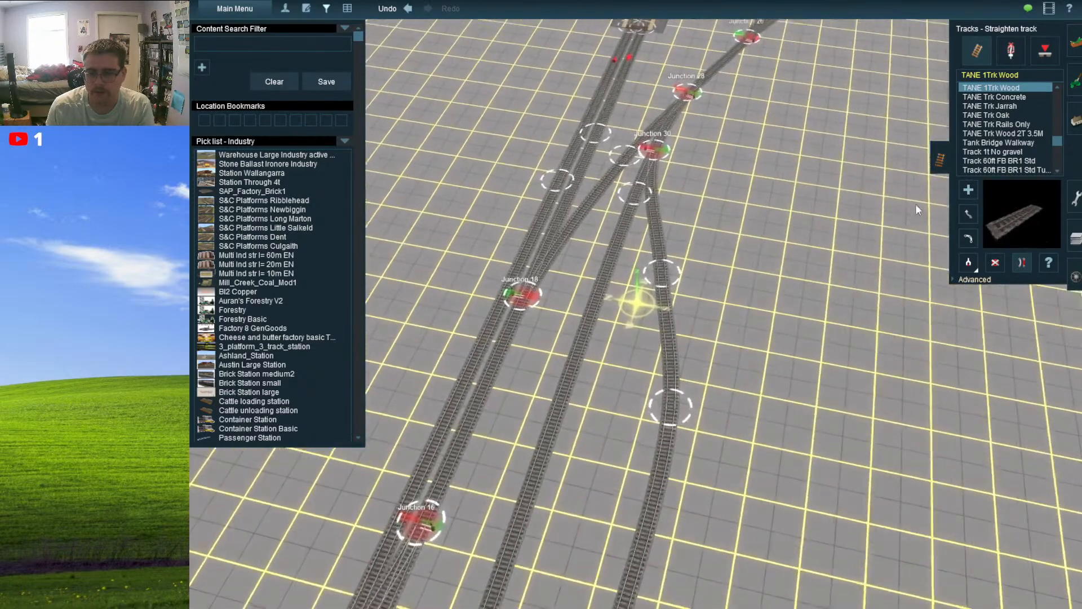
- Add a TANE 1Trk Wood siding branching from the outer track below Junction 30 and running between the two existing sidings
left_click(961, 186)
scroll(688, 253, "up", 2)
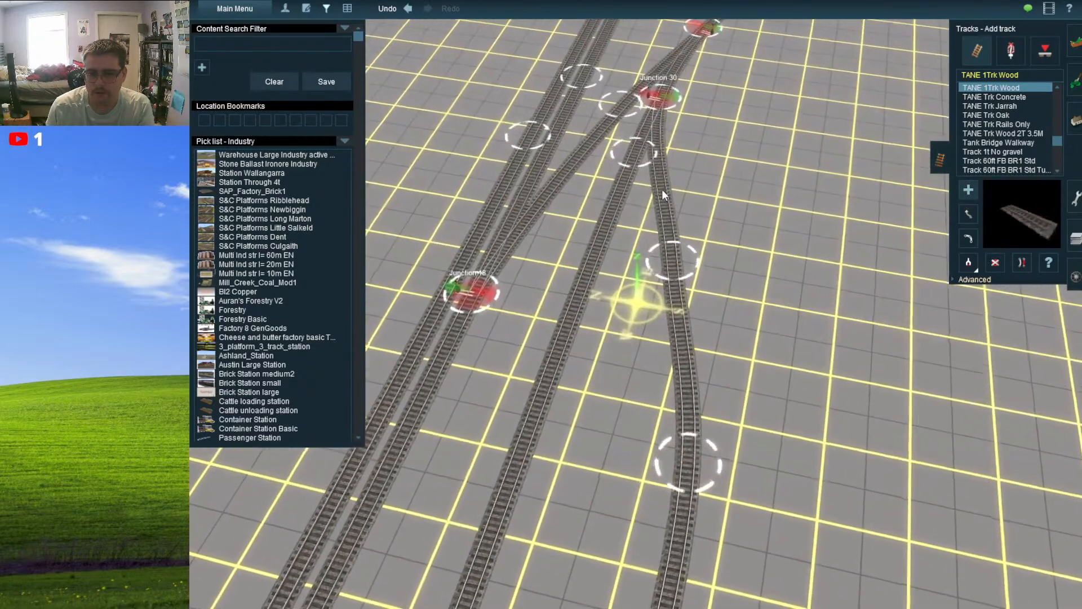
left_click(662, 188)
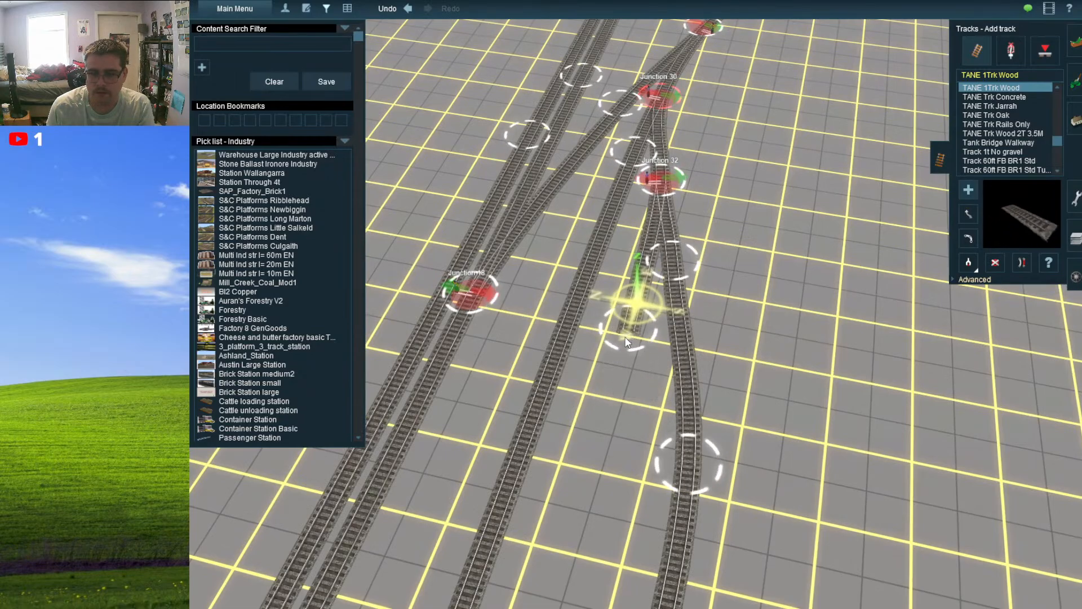
left_click_drag(629, 332, 604, 375)
right_click_drag(603, 381, 631, 349)
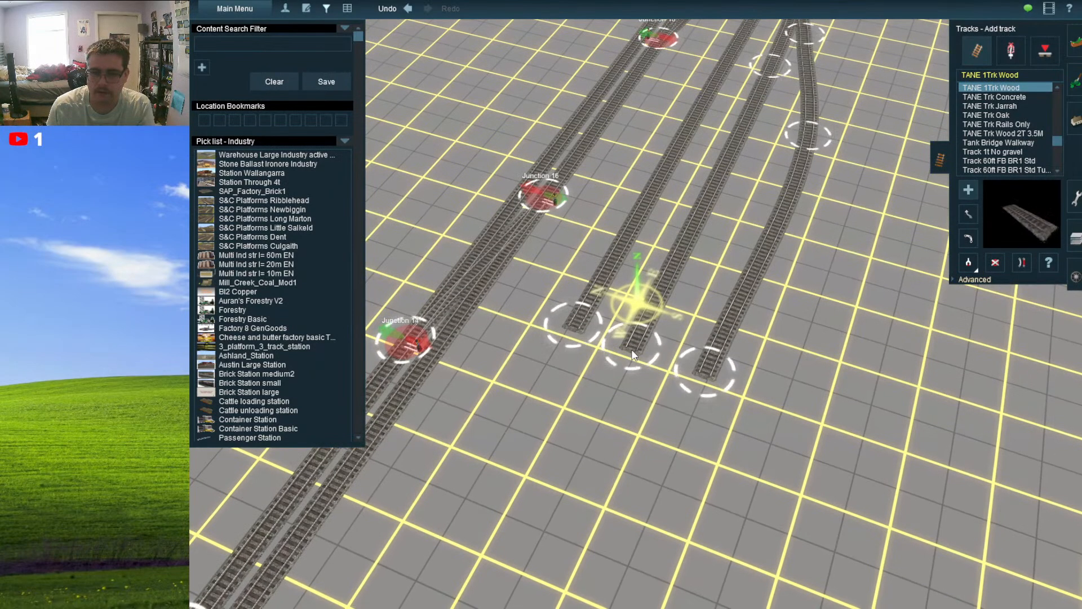
- Shift the outermost siding's open end slightly away from the middle siding and straighten its last section
left_click(1023, 262)
right_click_drag(779, 267, 954, 205)
left_click(965, 212)
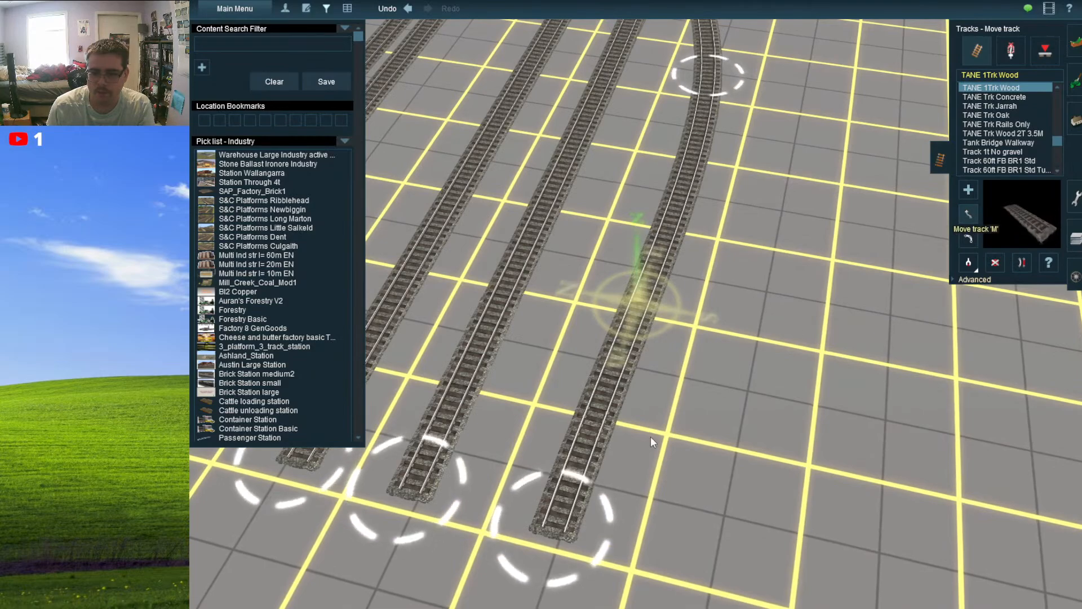
left_click_drag(570, 523, 564, 531)
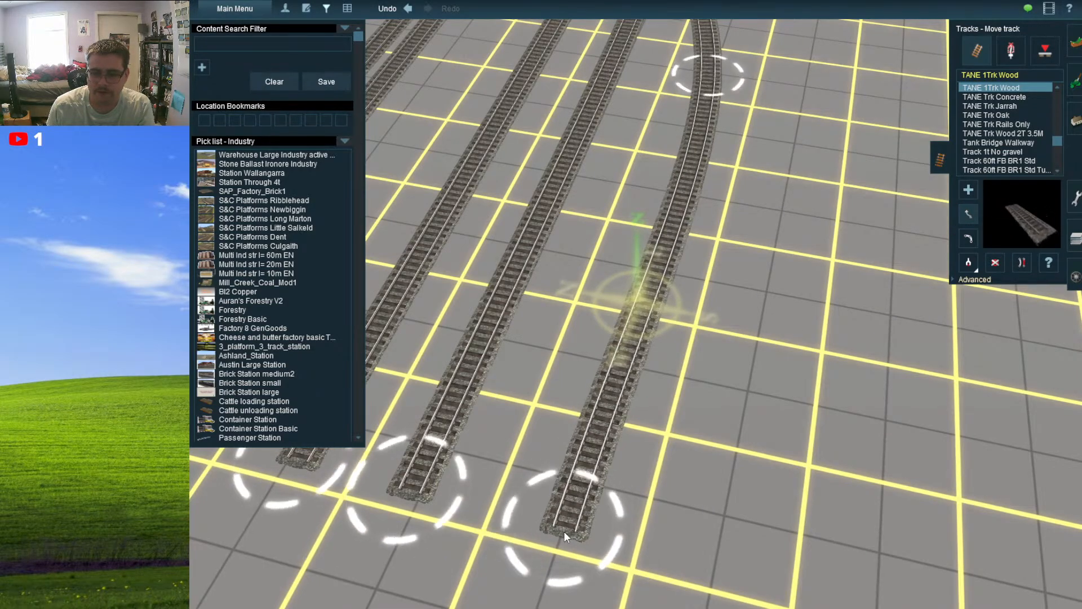
key("s")
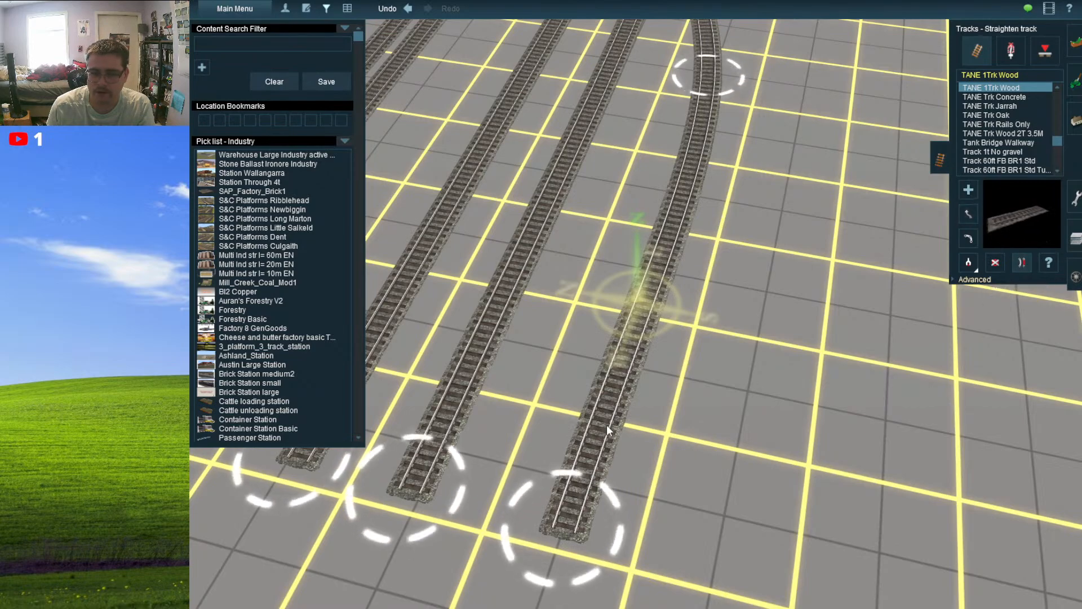
scroll(772, 199, "down", 5)
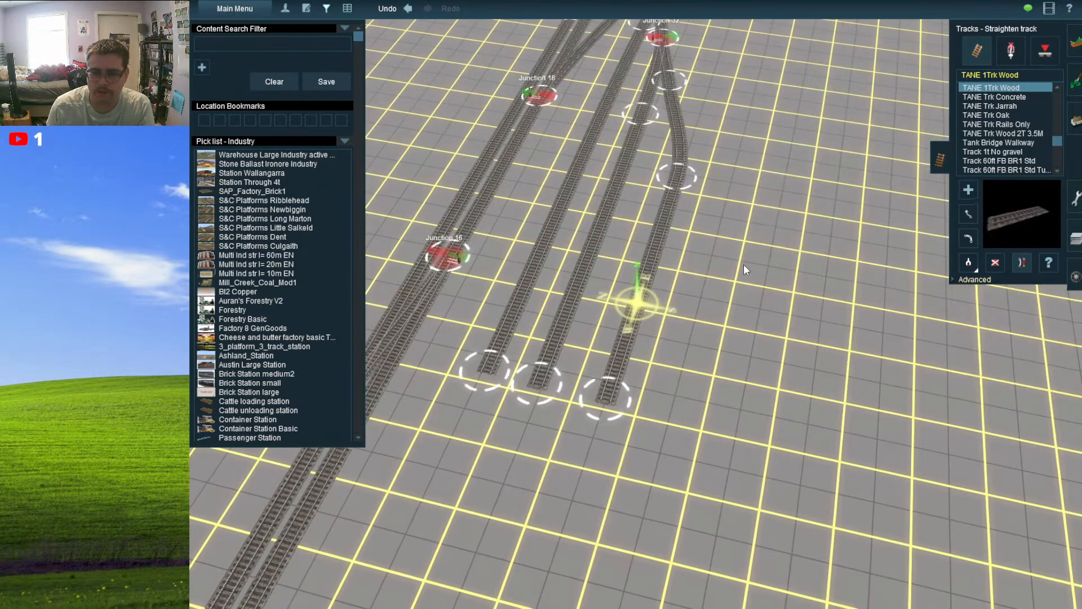
- Move Junction 30 slightly along the track towards Junction 32
key("Up")
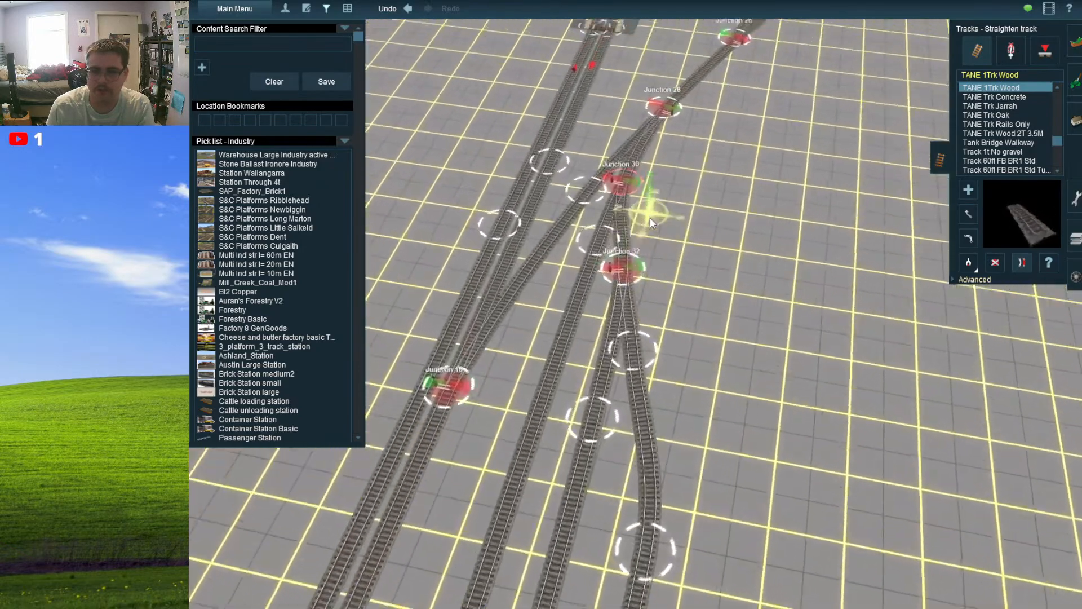
scroll(650, 218, "up", 5)
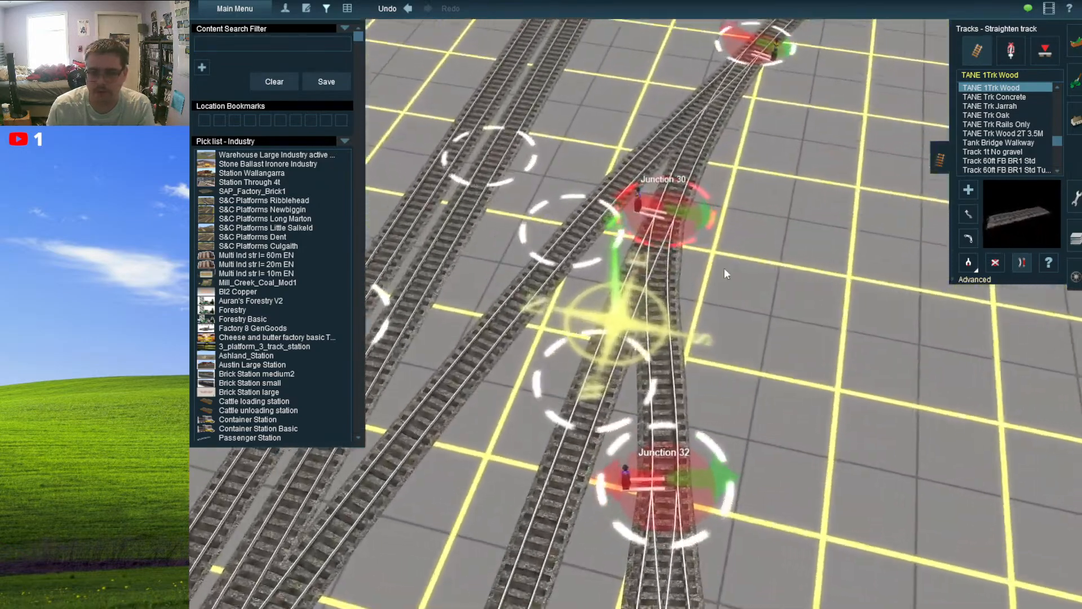
left_click(965, 207)
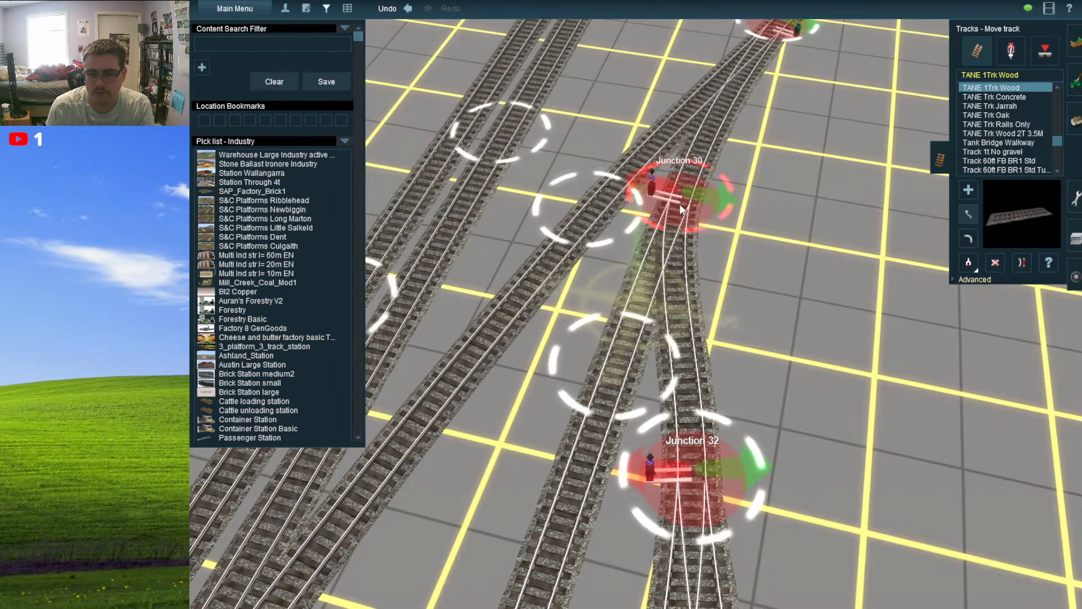
left_click_drag(682, 209, 675, 238)
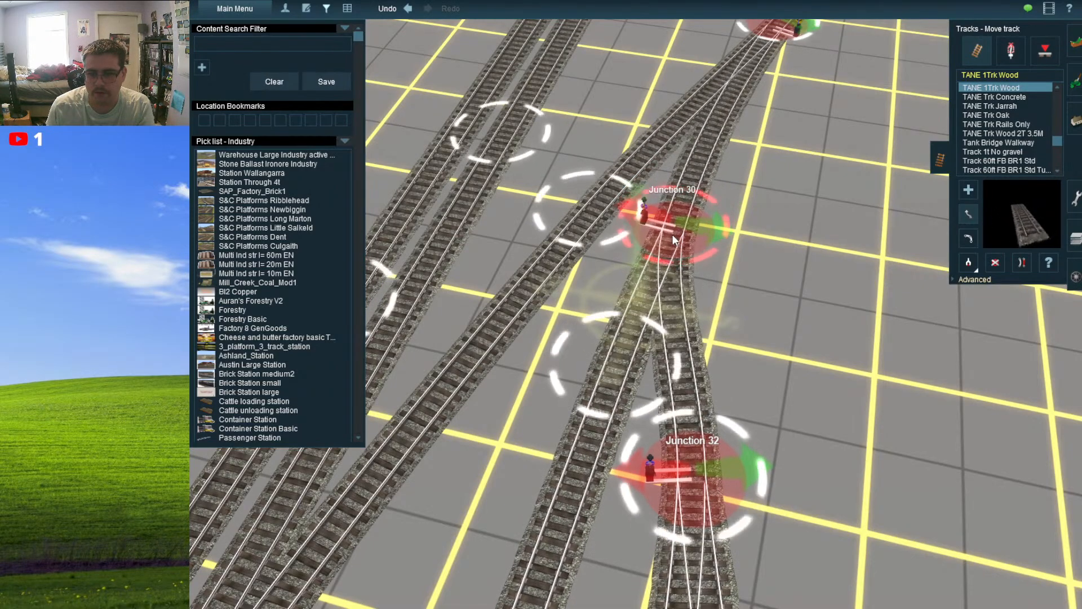
- Move Junction 32 farther from Junction 30 and shift the spline points on both siding branches below it
key("Up")
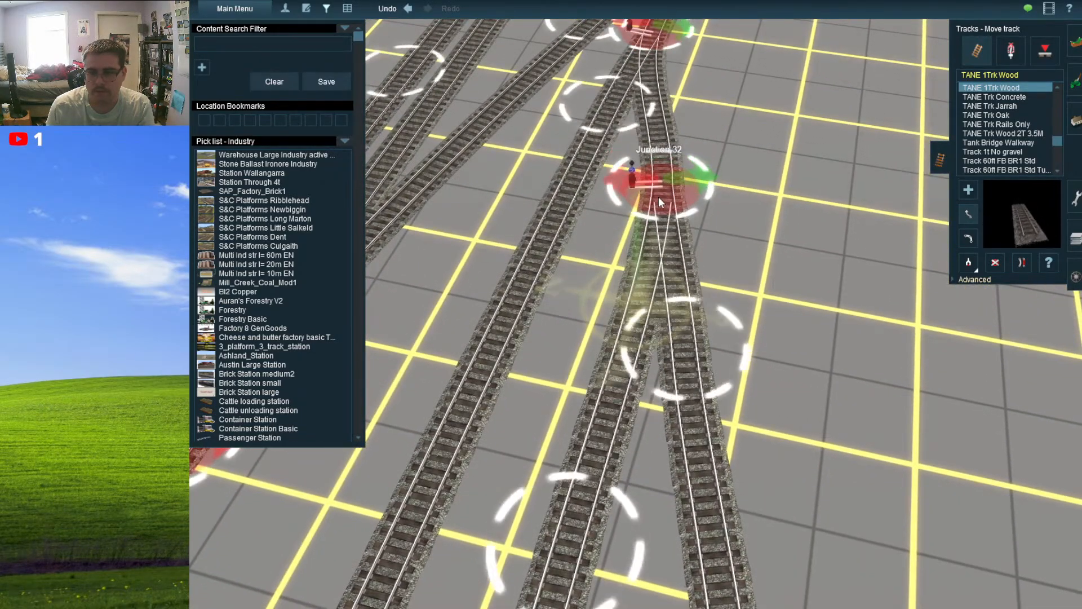
left_click_drag(659, 197, 662, 231)
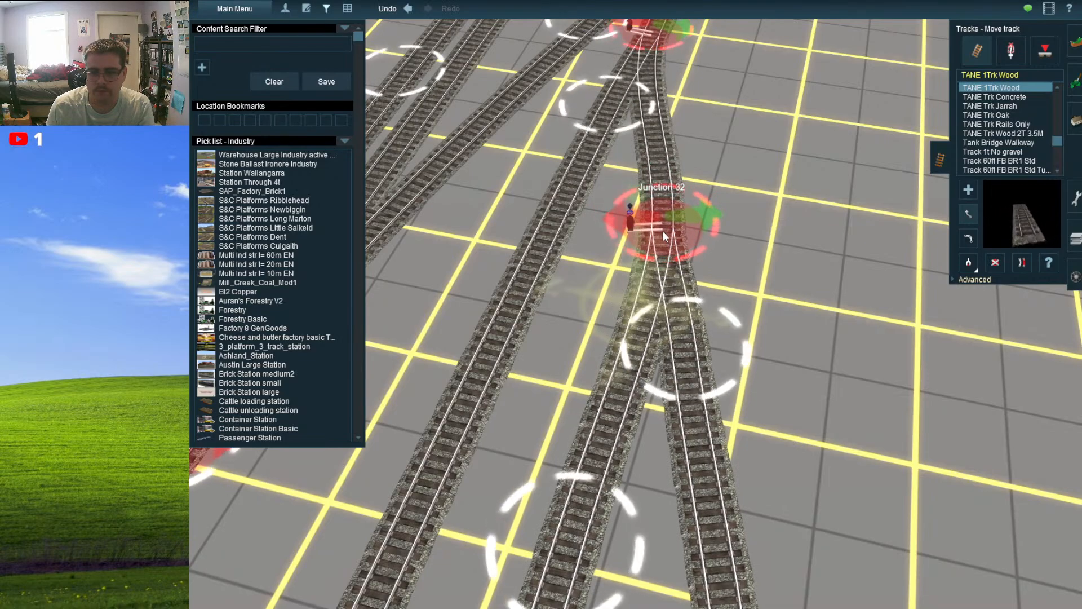
left_click_drag(682, 349, 694, 458)
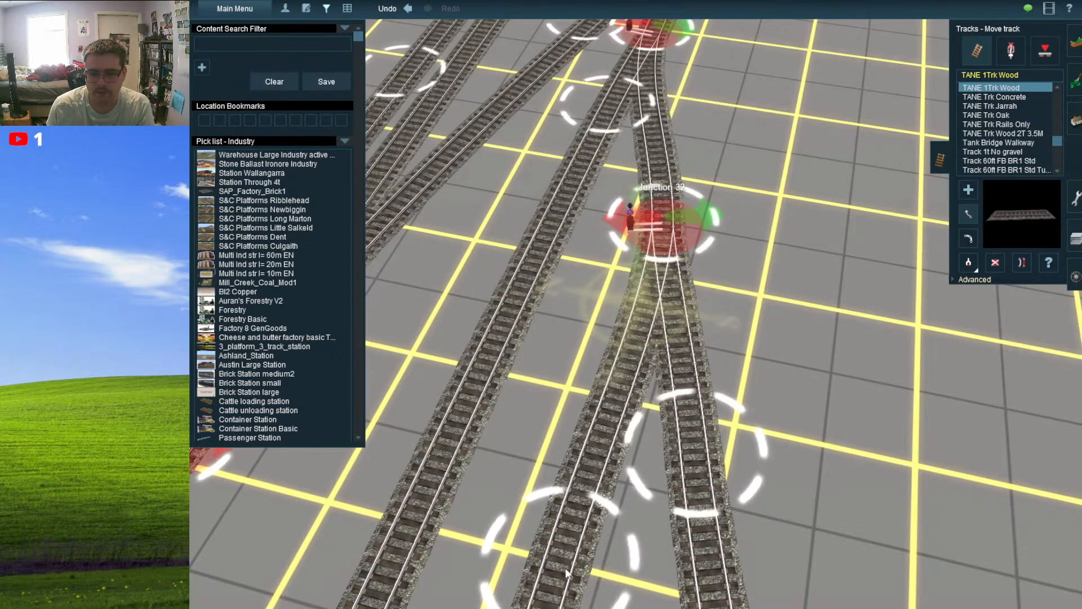
left_click_drag(566, 571, 613, 547)
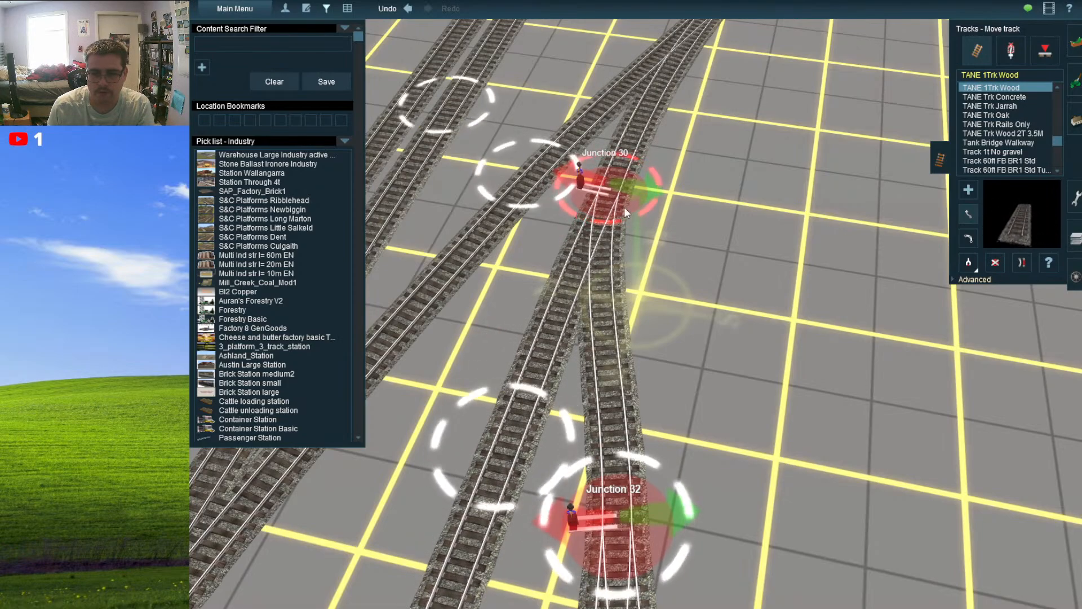
- Fine-tune Junction 30's position along the siding lead, sliding it both ways to even out the diverging curves
left_click_drag(623, 208, 634, 146)
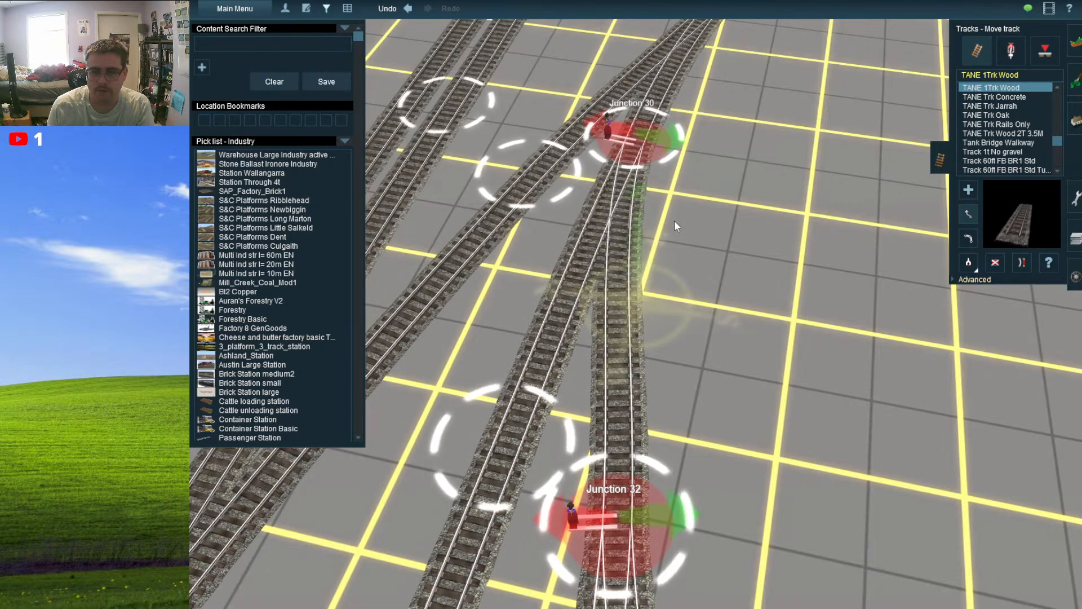
scroll(674, 221, "down", 5)
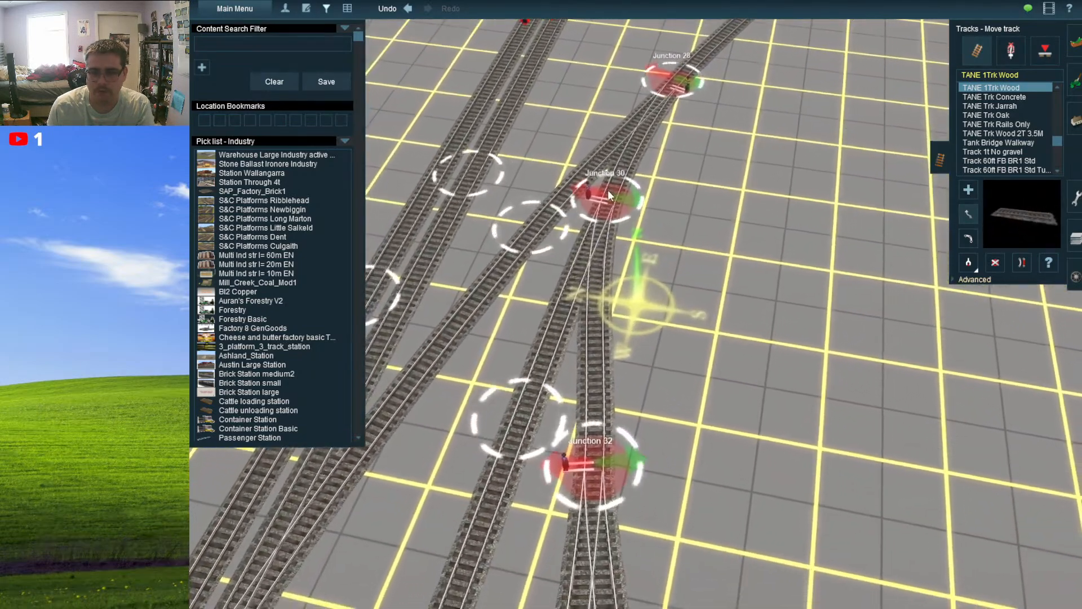
left_click_drag(608, 195, 597, 243)
- Reposition the middle siding's open end to space it evenly between the two neighbouring sidings
right_click_drag(659, 363, 631, 334)
scroll(654, 378, "down", 5)
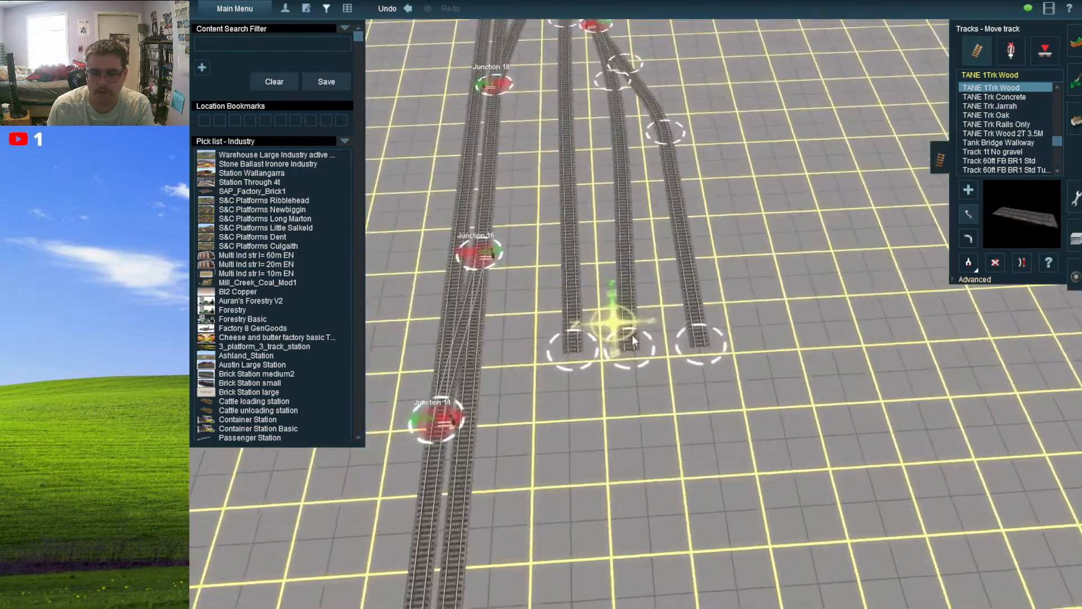
scroll(668, 322, "up", 5)
left_click_drag(670, 340, 685, 345)
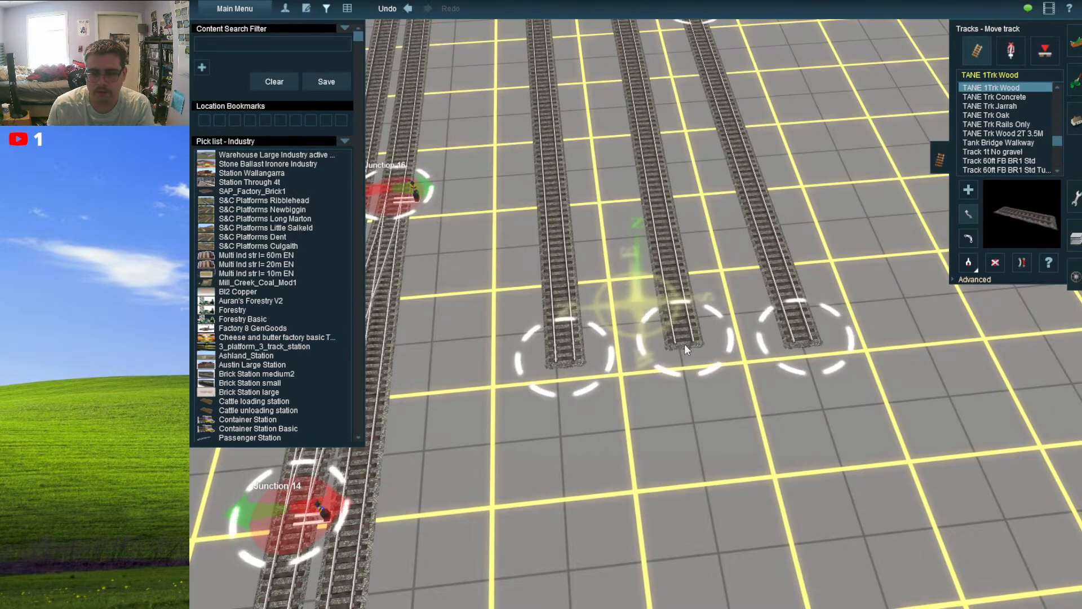
- Extend the track beside the small purple-roofed building with a long straight run from its open end, parallel to the main line
right_click_drag(659, 192, 634, 176)
scroll(635, 179, "down", 10)
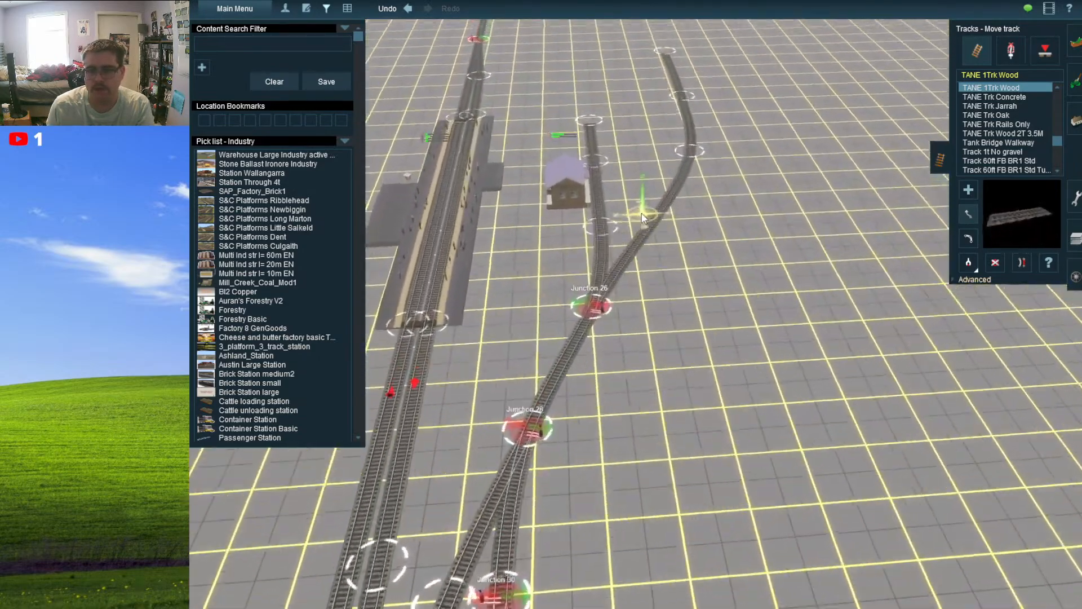
right_click_drag(643, 219, 600, 282)
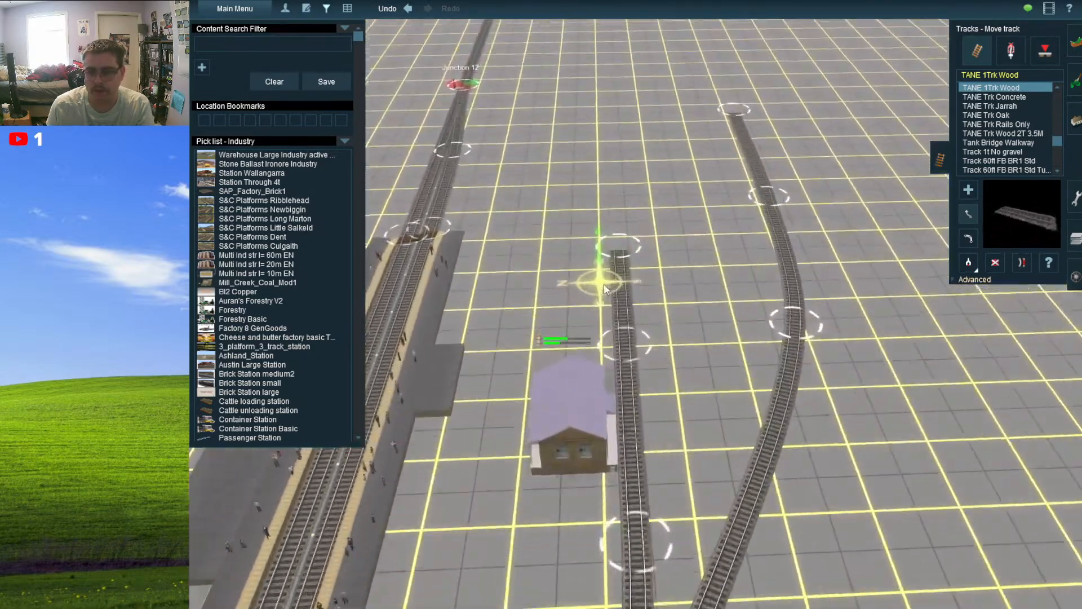
scroll(620, 284, "up", 6)
left_click(967, 189)
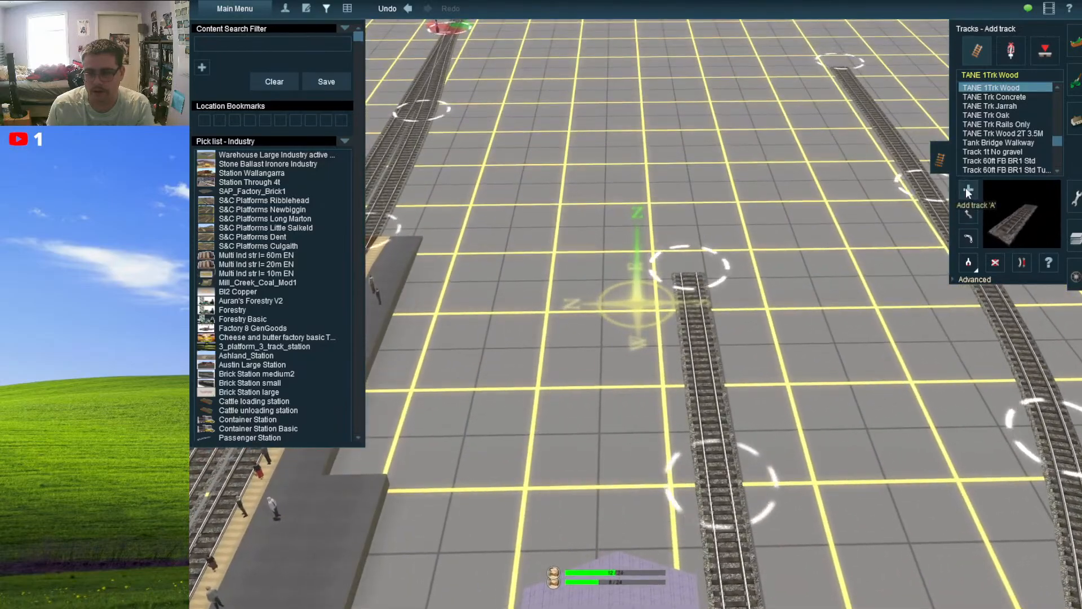
right_click_drag(762, 311, 613, 290)
left_click(614, 328)
right_click_drag(613, 145, 627, 145)
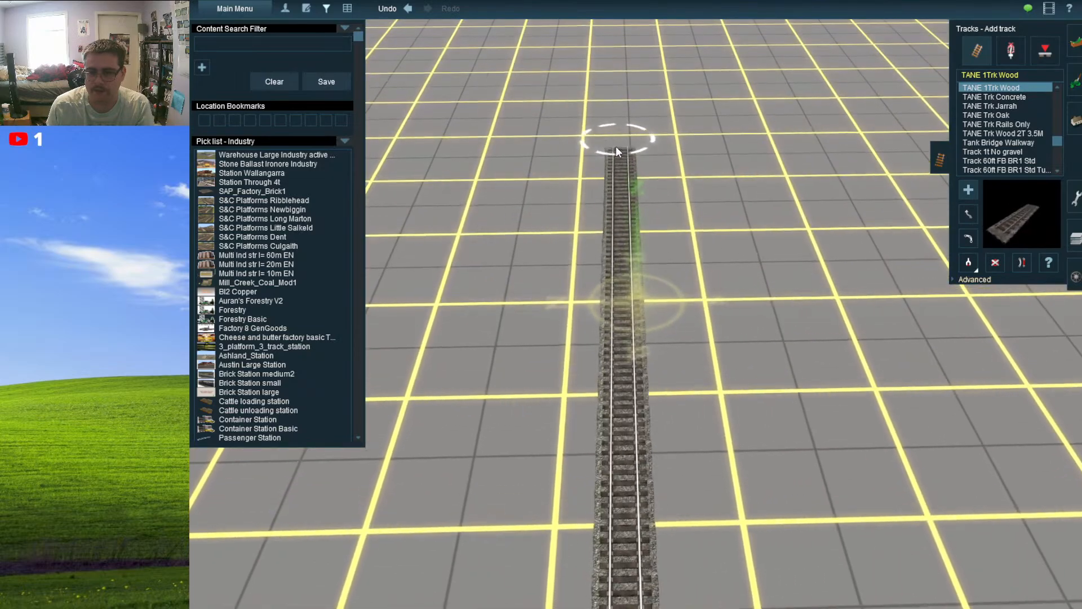
scroll(613, 86, "down", 2)
left_click(613, 85)
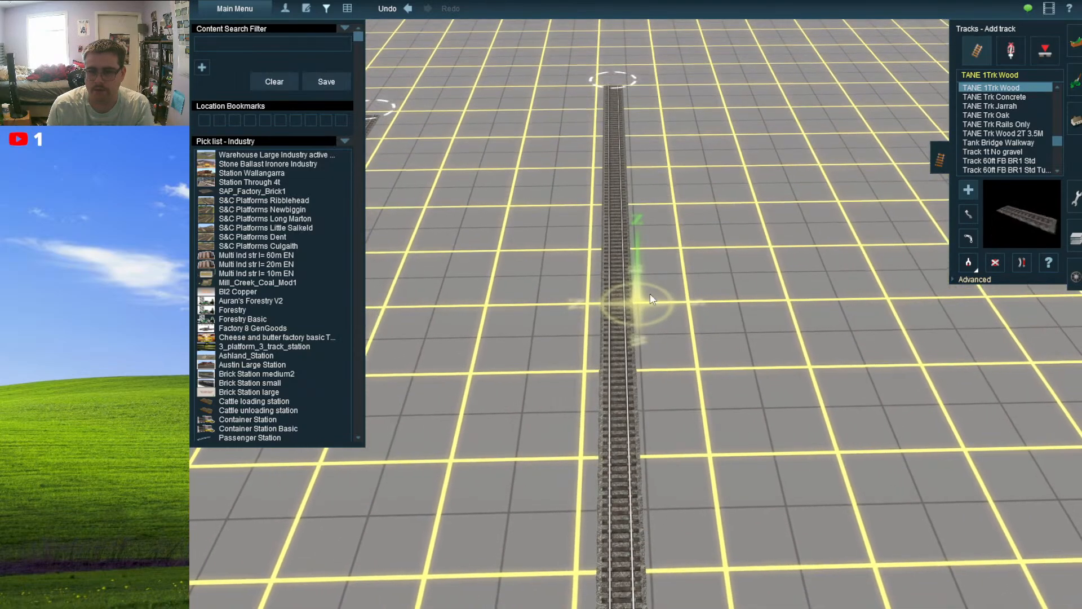
- Extend the outer curved track from its open end and join it to the newly extended straight track with a junction
right_click_drag(665, 417, 698, 309)
left_click(740, 350)
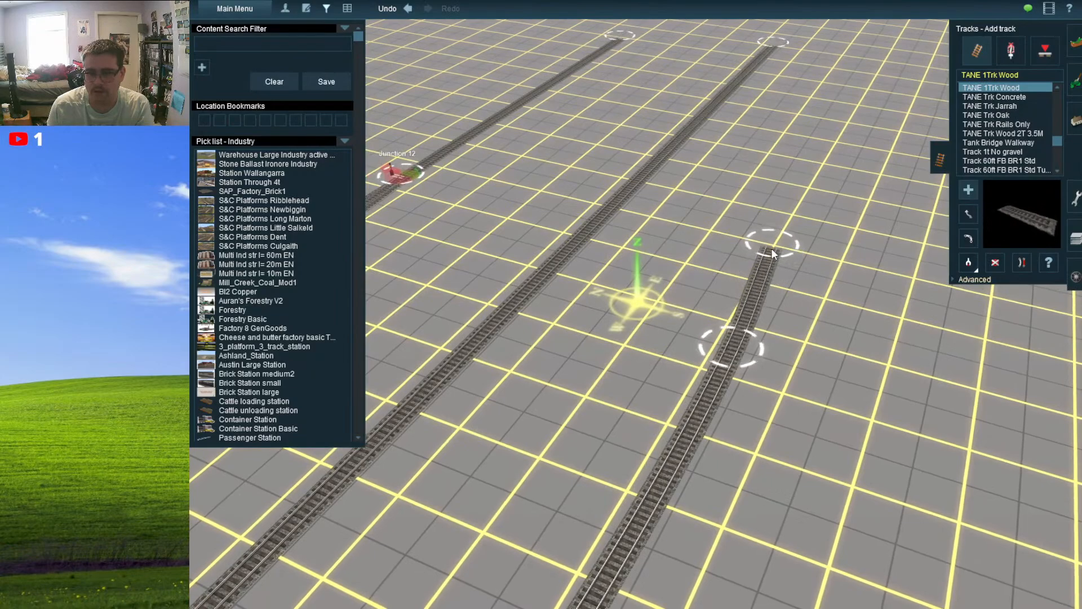
right_click_drag(771, 248, 550, 252)
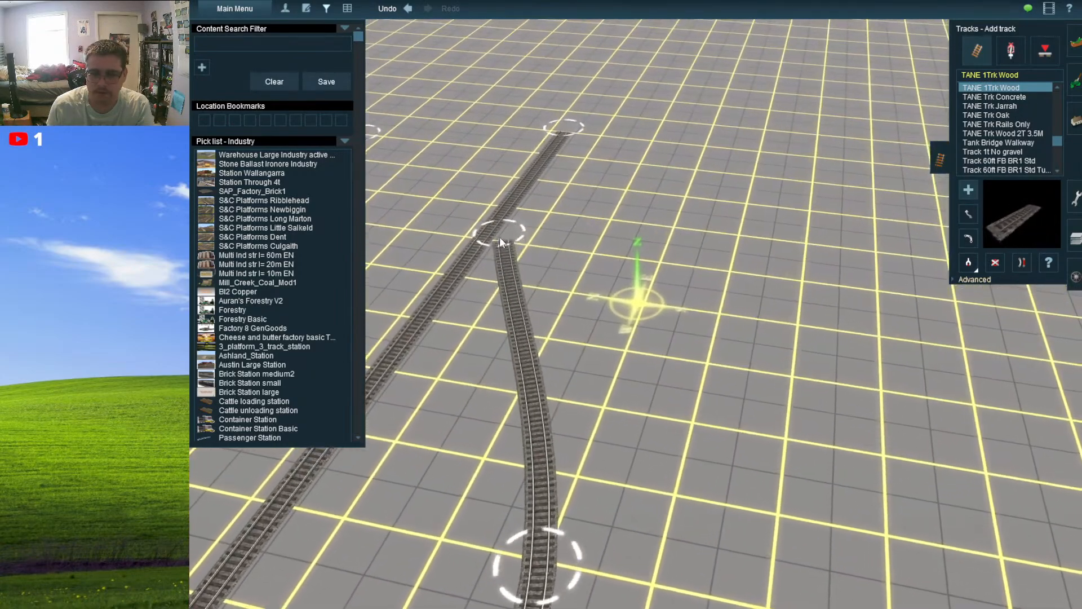
left_click(494, 233)
- Reposition three spline points along the outer track to straighten its run beside the inner track and pull the curve in below Junction 34
right_click(512, 334)
scroll(542, 428, "down", 5)
right_click(538, 479)
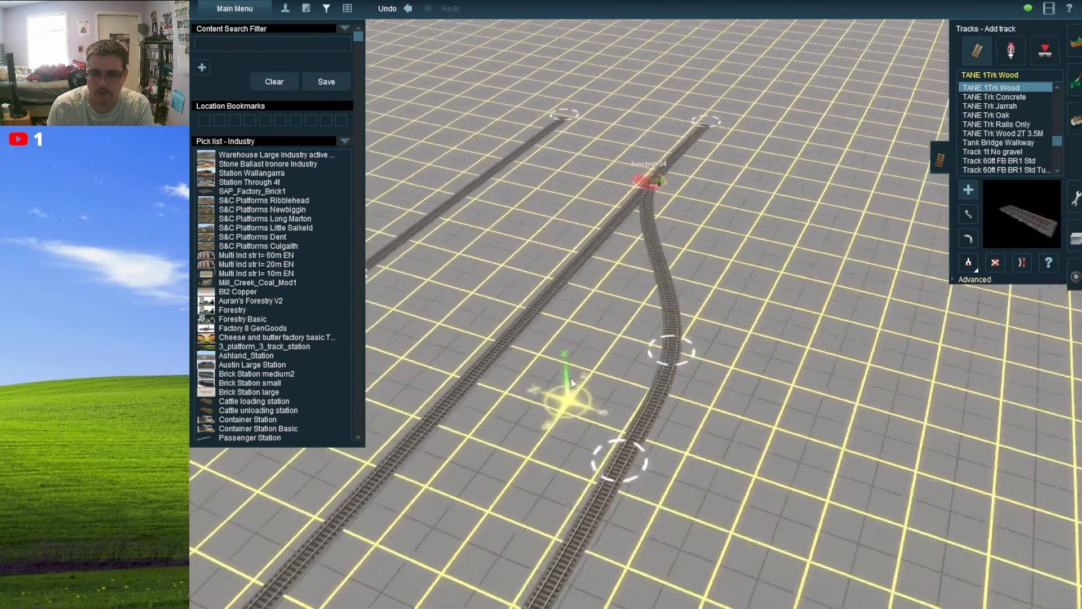
left_click(967, 216)
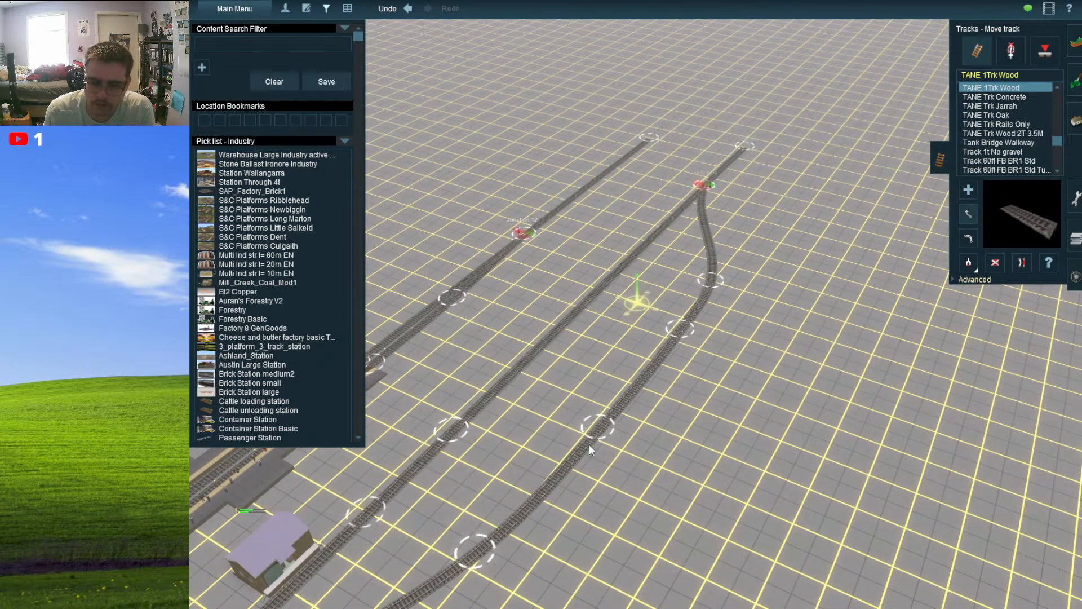
left_click_drag(537, 495, 532, 499)
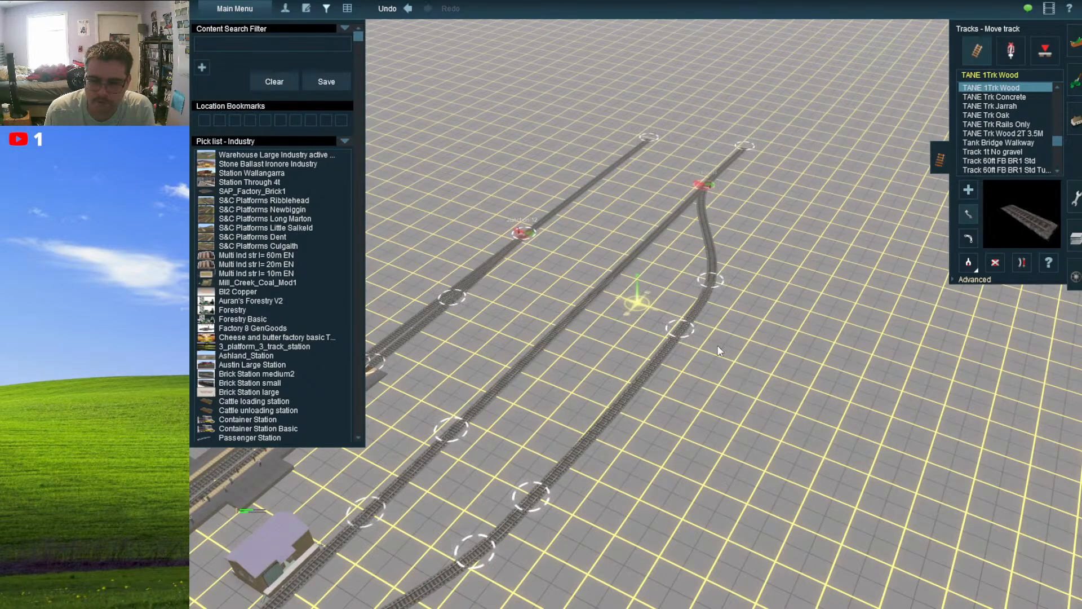
left_click_drag(665, 354, 659, 360)
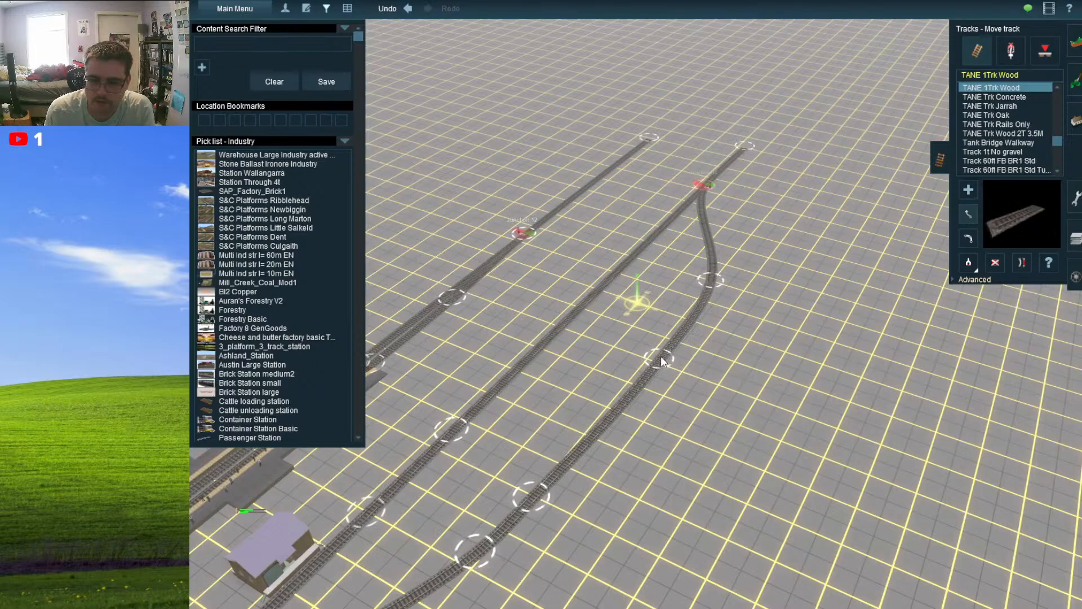
left_click_drag(692, 311, 688, 314)
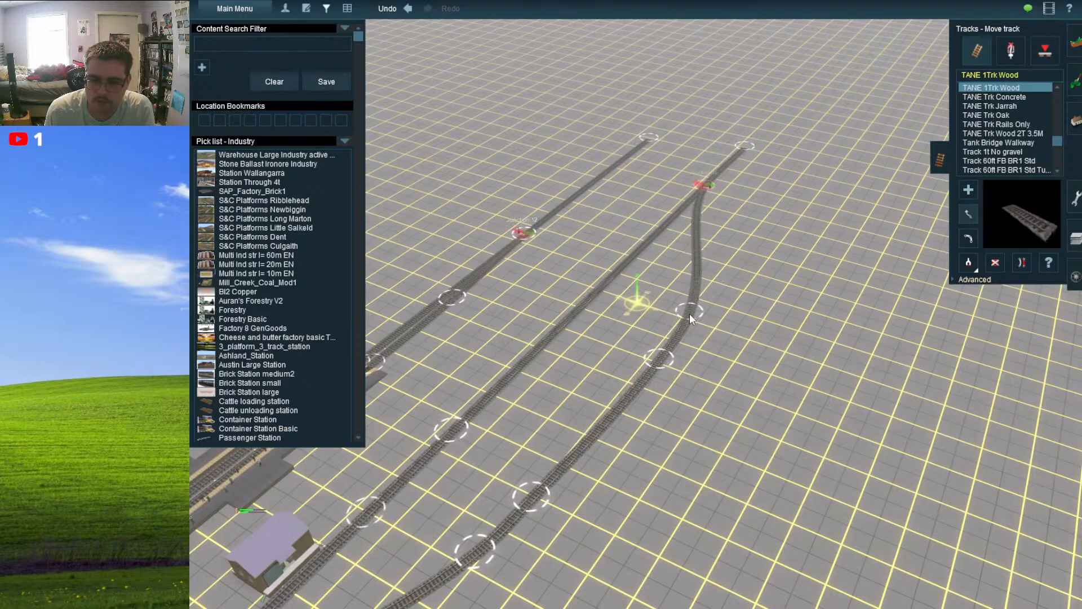
- Slide Junction 34 back toward the station and adjust the two nearest outer-track spline points to smooth the diverging curve
left_click_drag(695, 191, 678, 215)
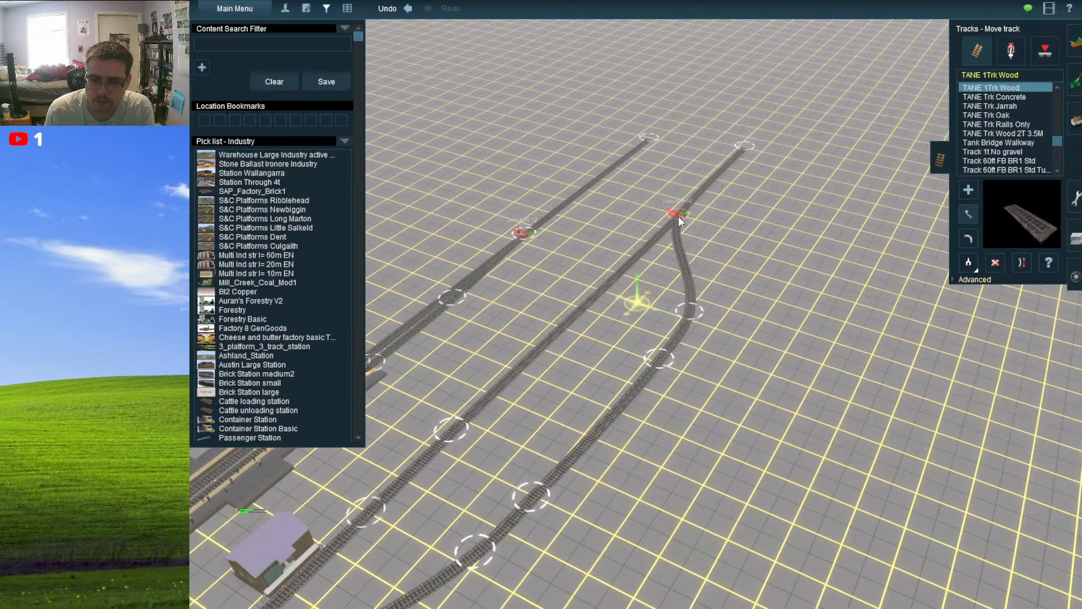
left_click_drag(685, 316, 666, 262)
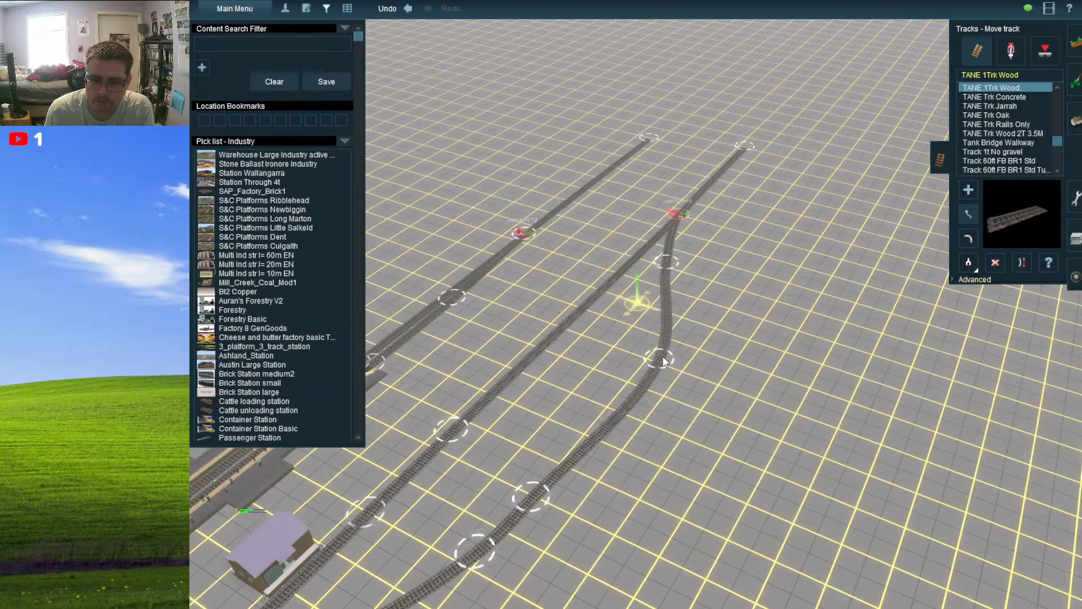
left_click_drag(660, 357, 651, 339)
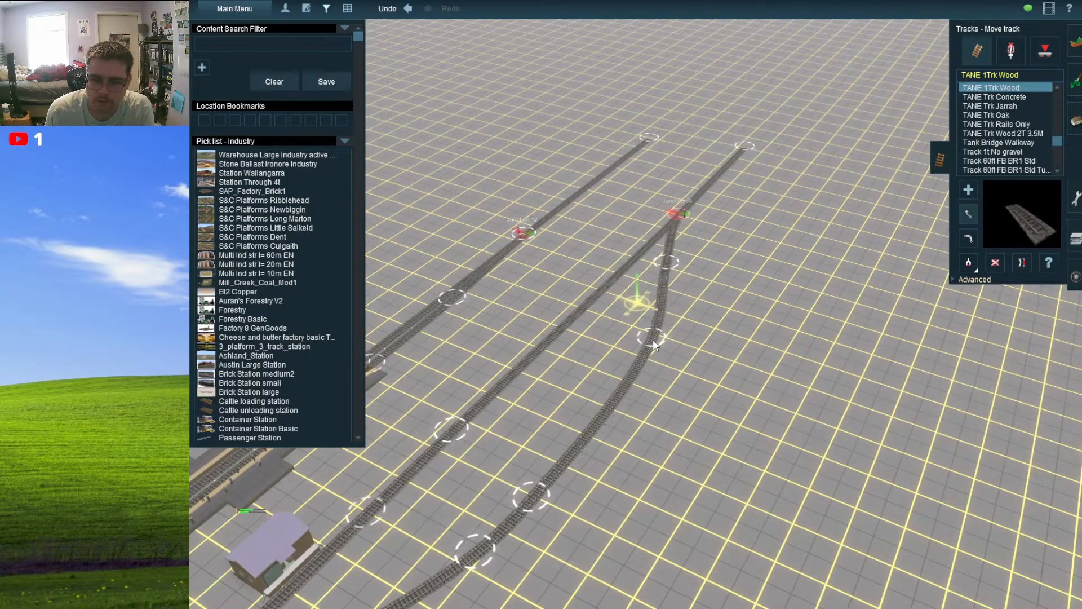
scroll(693, 265, "up", 2)
scroll(693, 266, "up", 3)
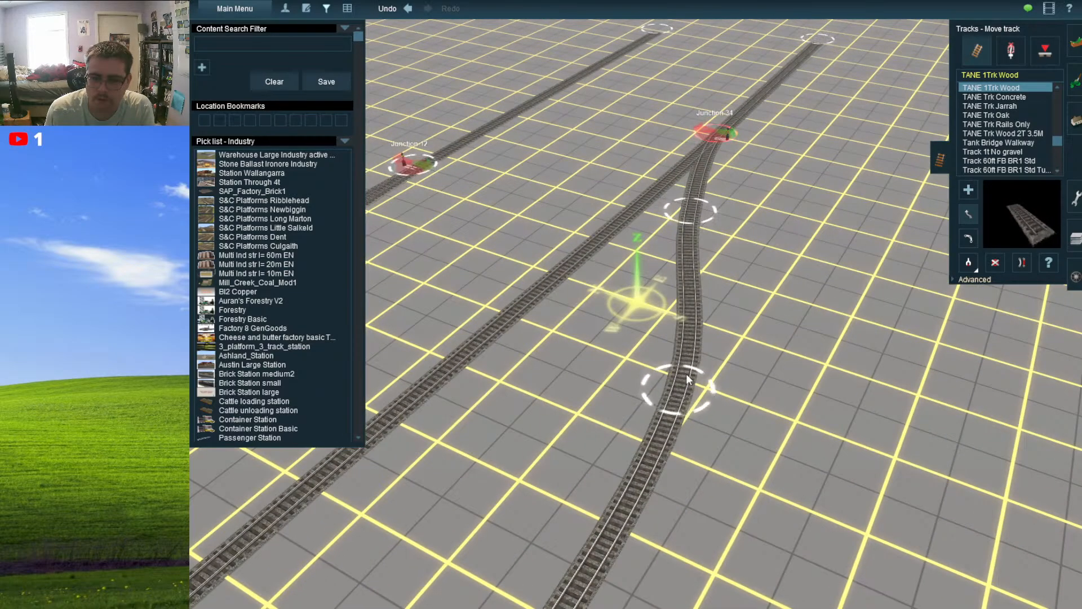
left_click_drag(685, 374, 636, 373)
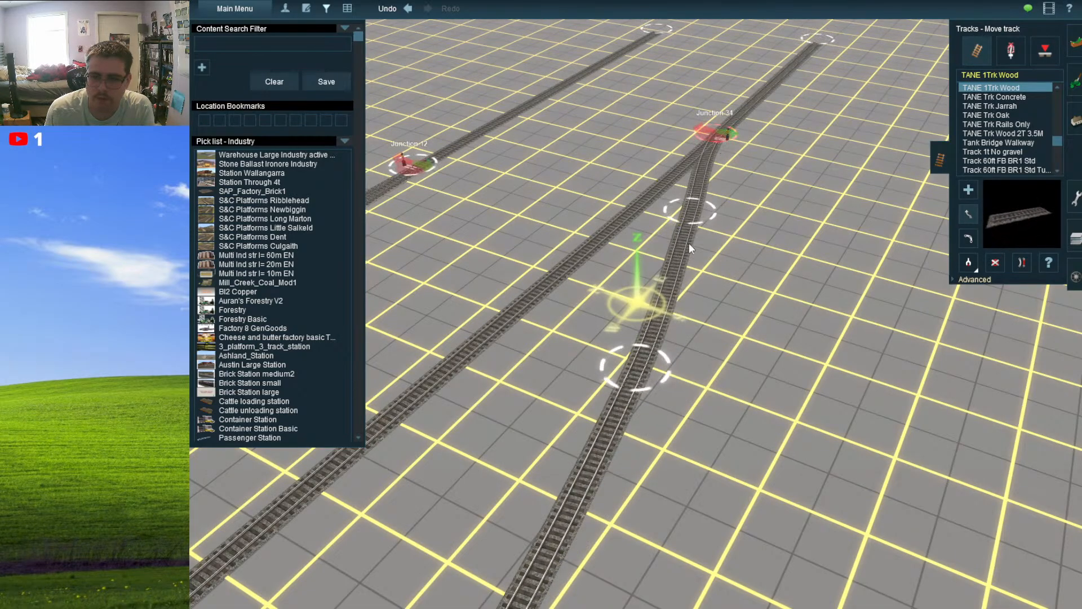
- Move the outer track's two spline points opposite the purple-roofed building inward and up the line to narrow the loop's bulge
right_click_drag(671, 366, 623, 377)
scroll(631, 417, "down", 4)
key("Right")
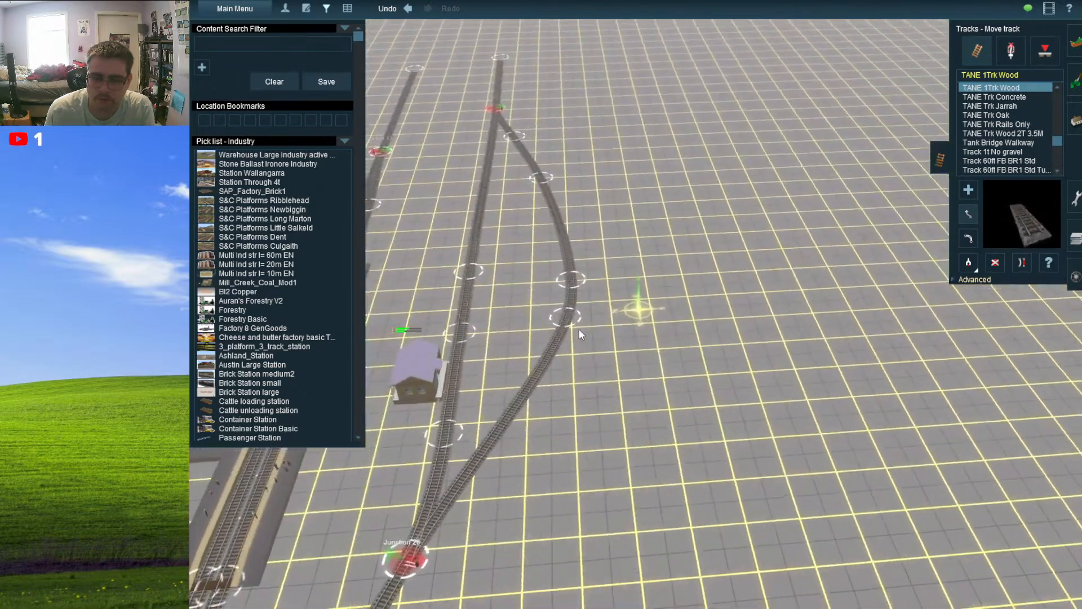
left_click_drag(566, 314, 537, 317)
left_click_drag(558, 282, 540, 238)
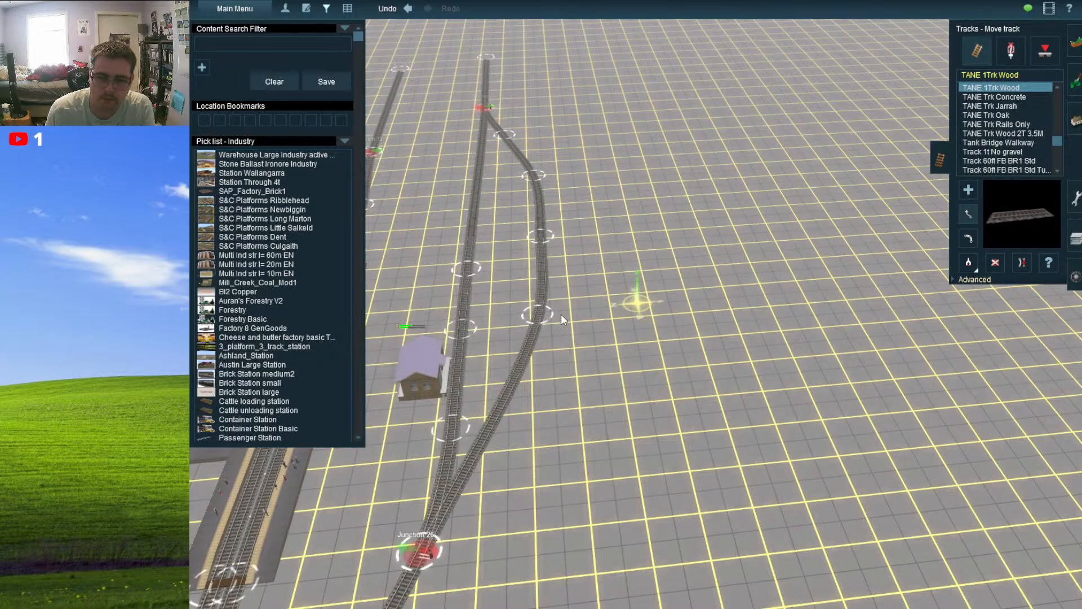
- Move the loop's spline point beside Junction 34 closer to the junction, and lengthen the straight track beyond it by moving its open end outward
right_click(509, 143)
scroll(615, 276, "up", 5)
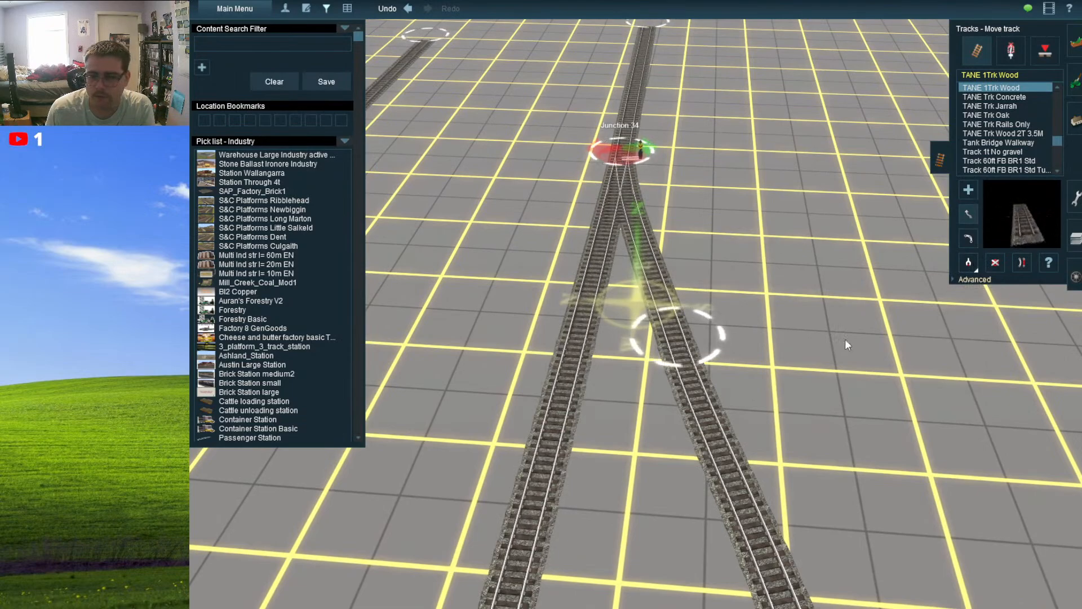
left_click_drag(681, 350, 636, 305)
right_click_drag(651, 155, 610, 341)
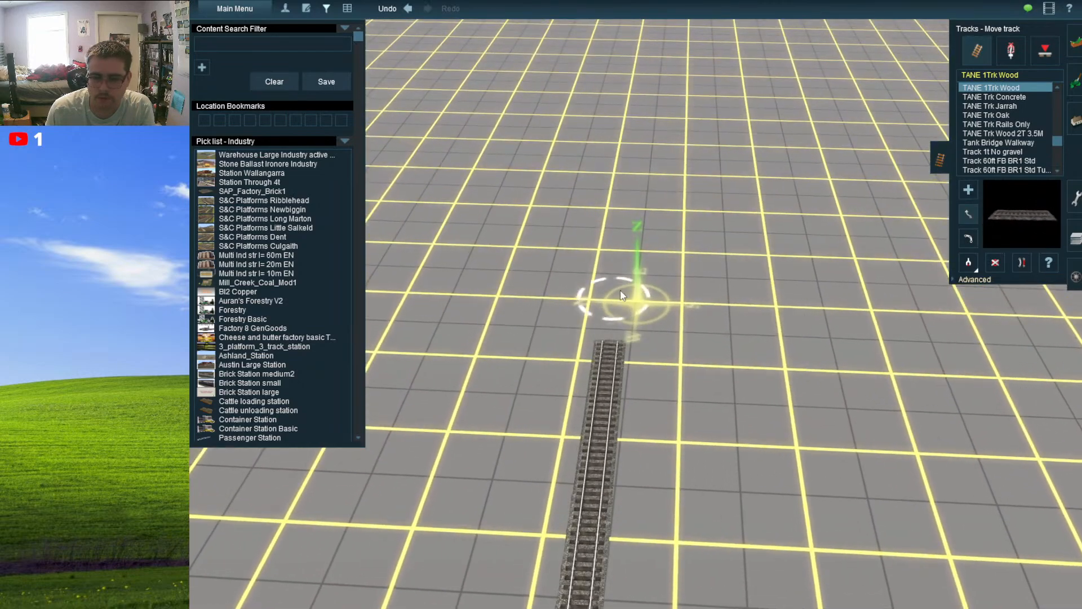
mouse_move(643, 161)
left_mouse_down()
mouse_move(642, 151)
mouse_move(634, 176)
left_mouse_up()
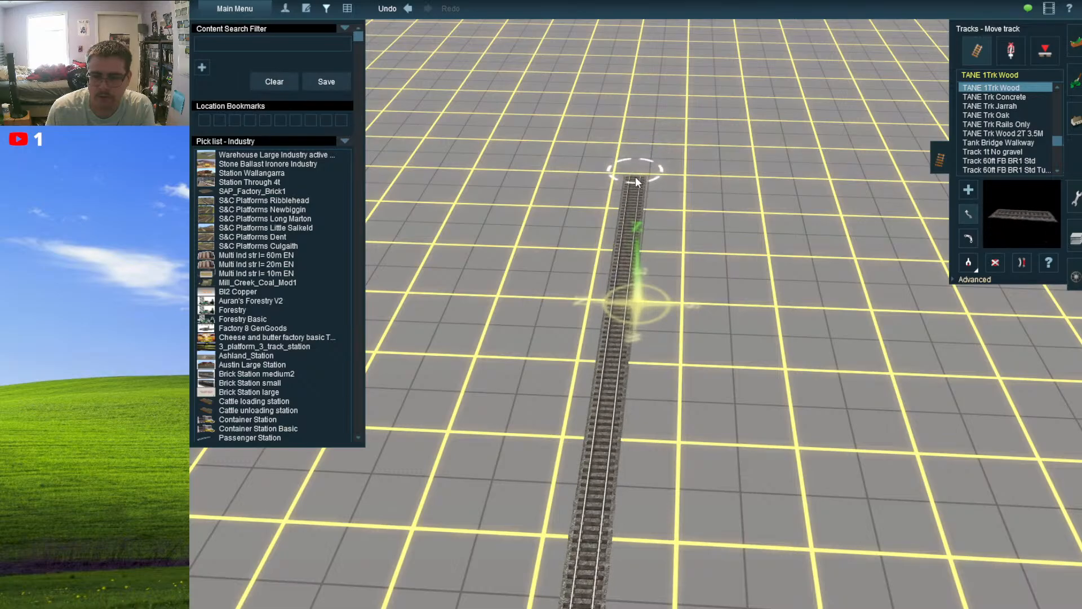
- Branch a new straight track off the outer side of the loop, running past Junction 34 to an open end parallel to the inner track
scroll(626, 391, "down", 5)
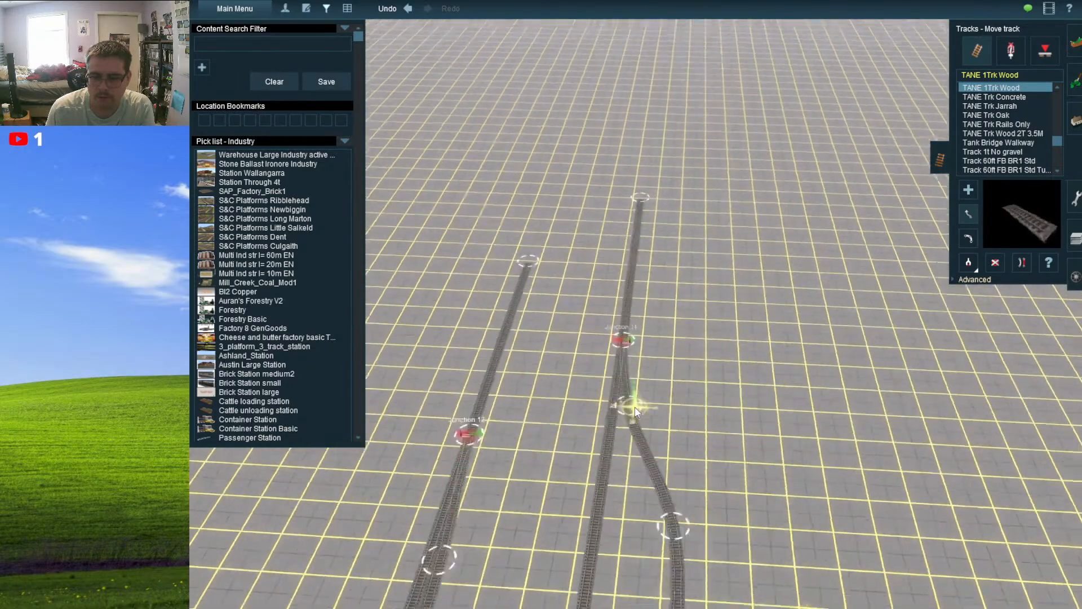
right_click_drag(634, 407, 666, 270)
scroll(662, 274, "up", 3)
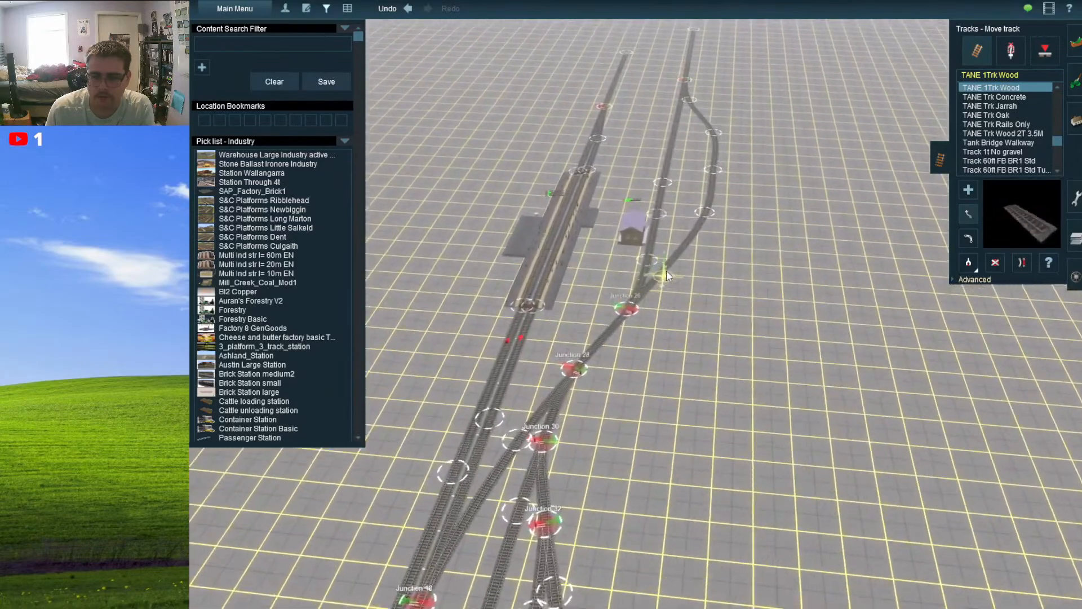
scroll(666, 271, "up", 5)
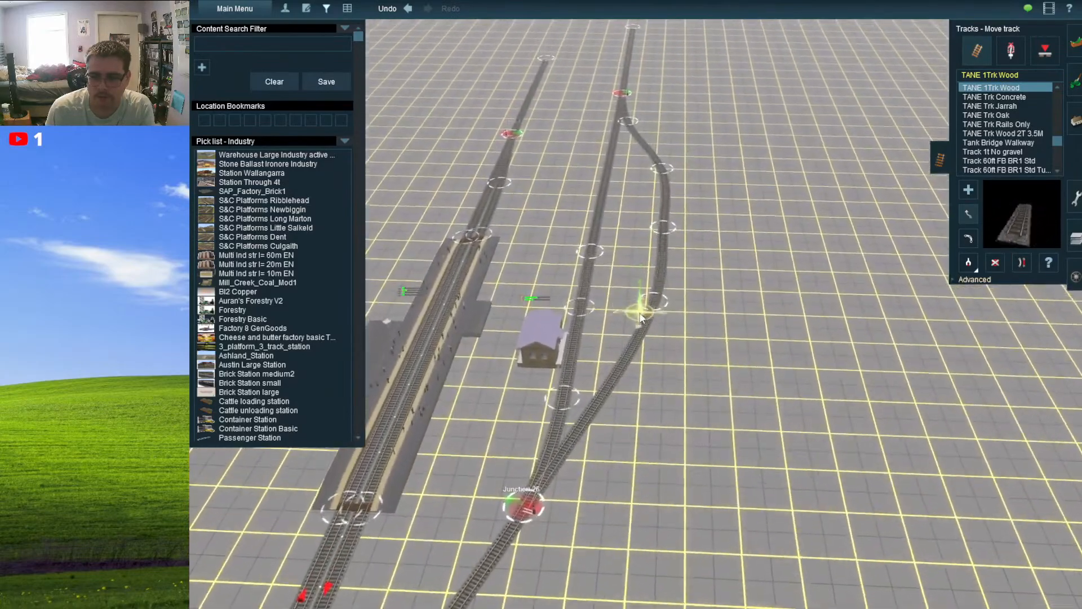
left_click(968, 192)
right_click_drag(676, 189, 617, 253)
scroll(626, 293, "up", 3)
left_click(688, 554)
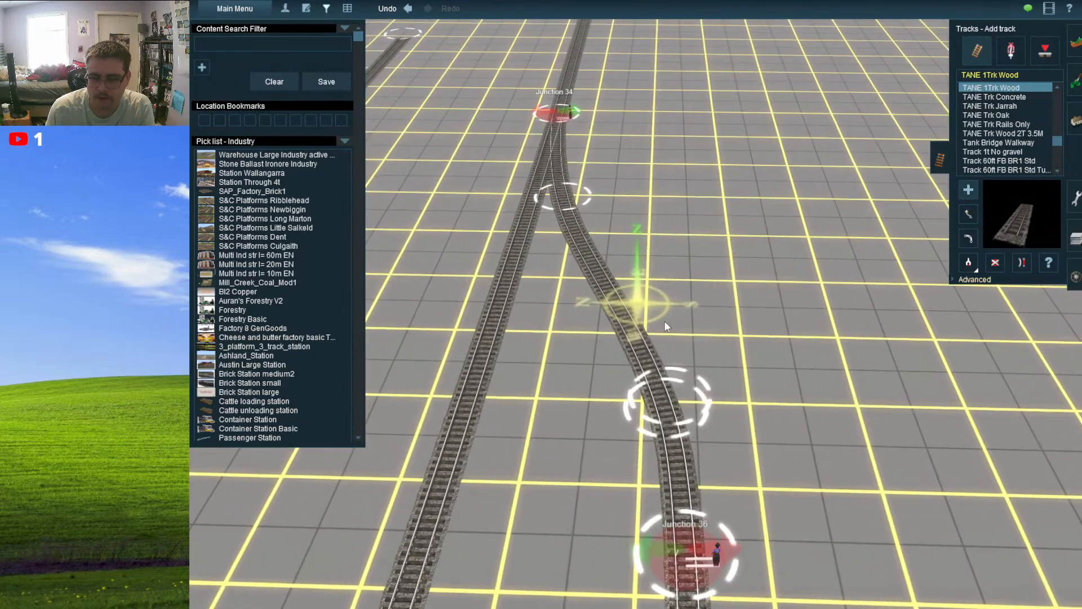
left_click_drag(678, 122, 678, 74)
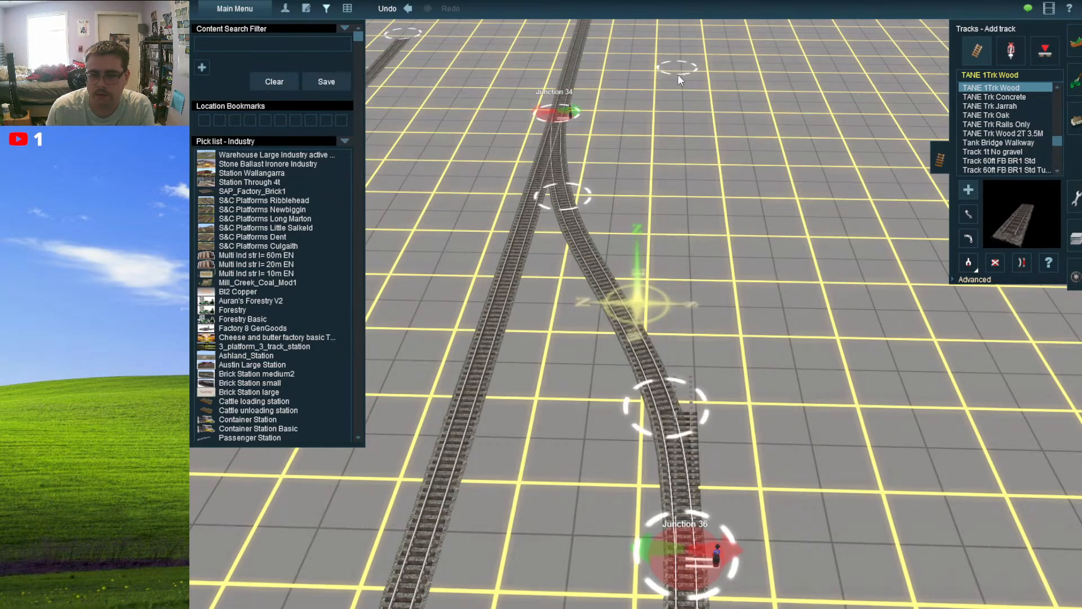
- Add a middle track branching off the loop beside the purple-roofed building and rejoin it to the loop's far end just before Junction 34
right_click_drag(725, 416, 641, 304)
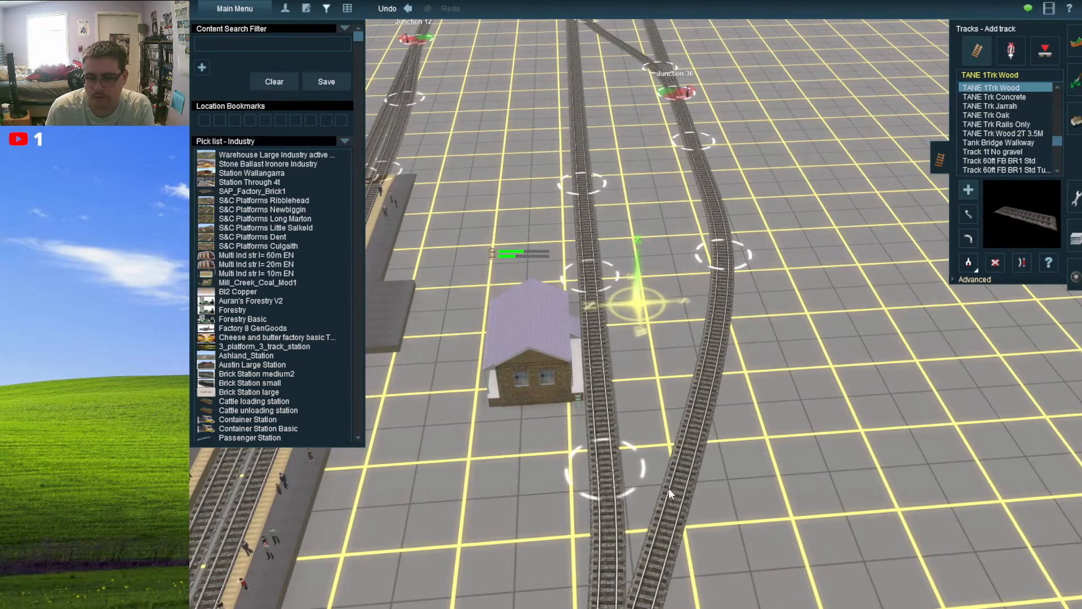
left_click_drag(668, 309, 675, 265)
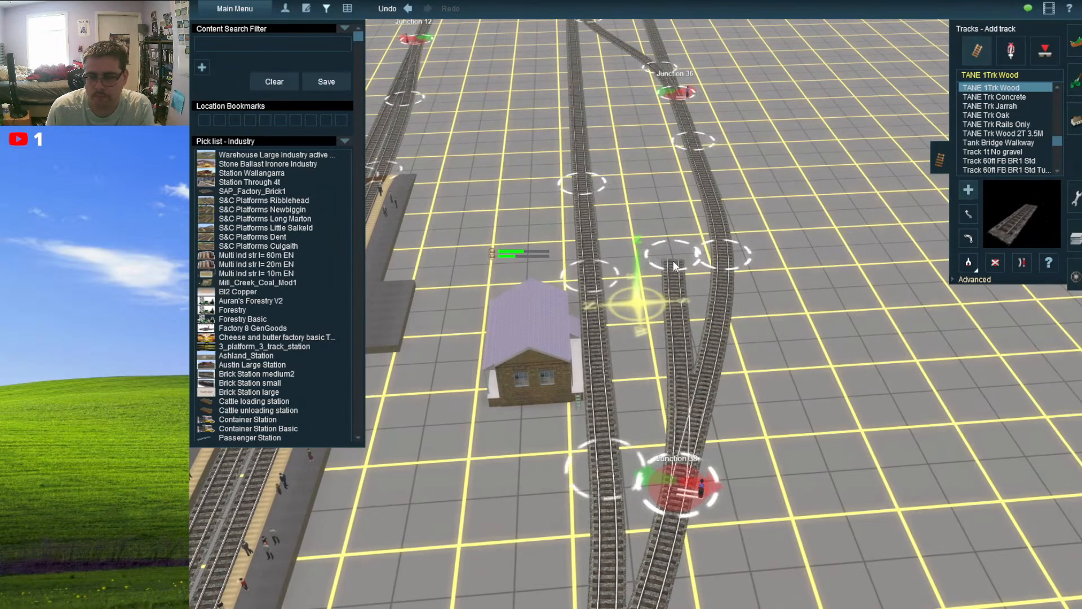
left_click(673, 261)
right_click_drag(673, 258, 629, 257)
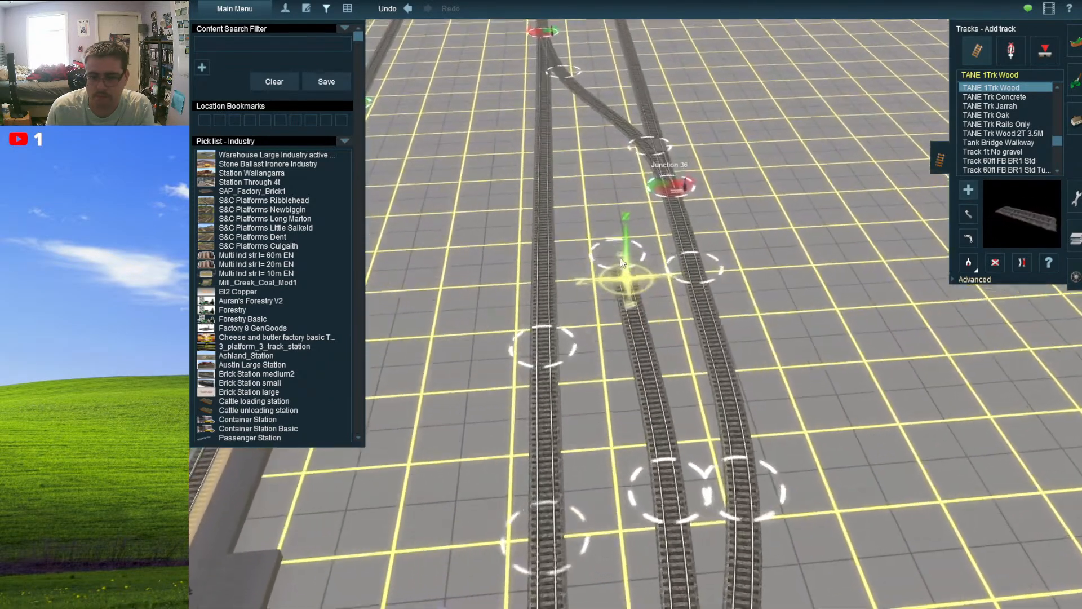
left_click_drag(617, 207, 574, 97)
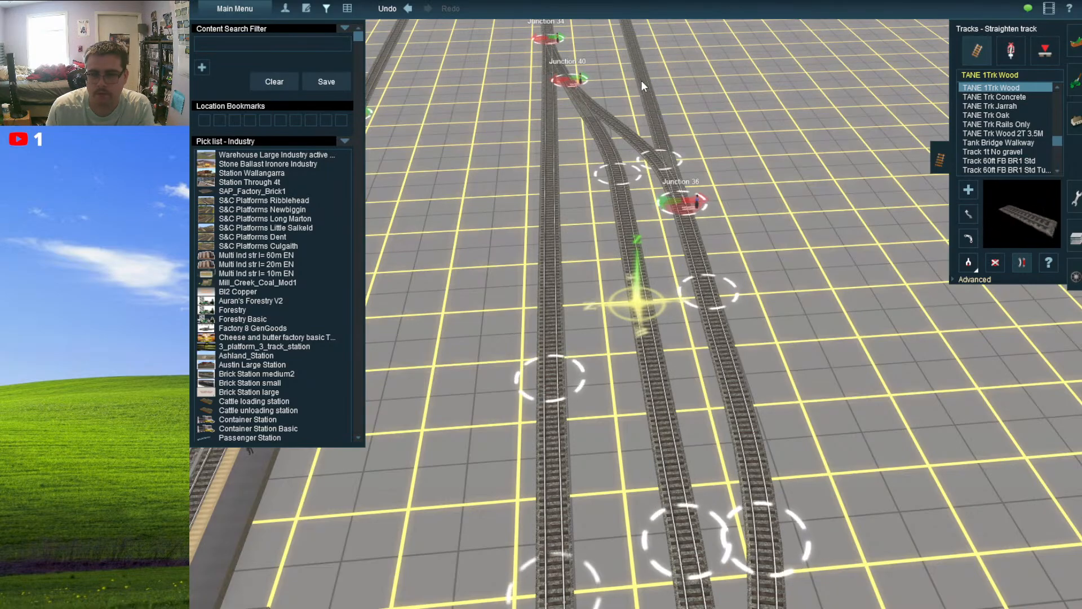
- Survey the whole freight yard and station layout from a distance, then examine the station platforms up close
key("Down")
key("Down")
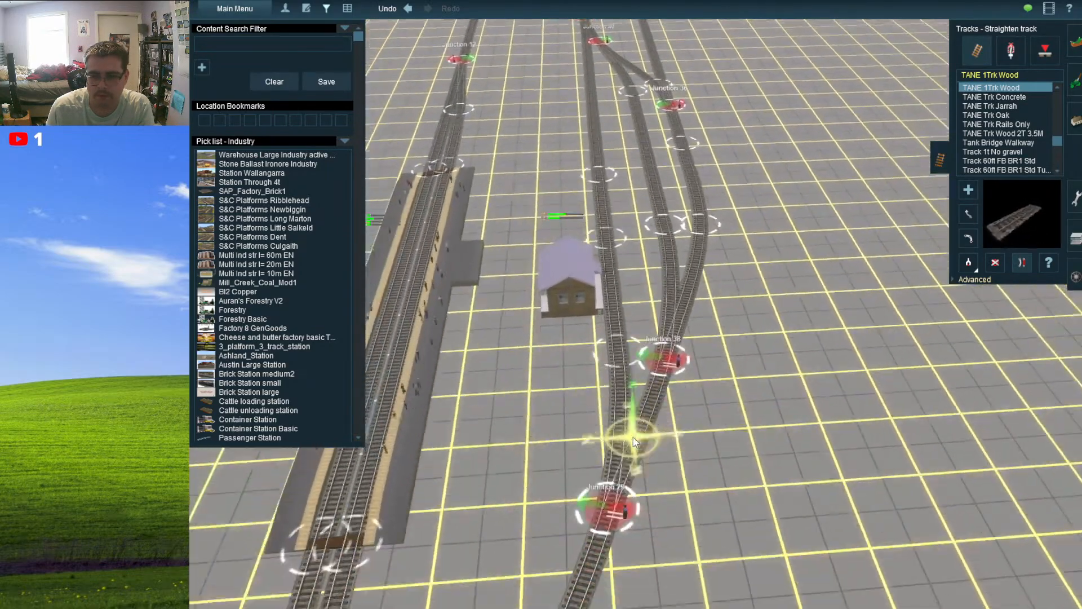
scroll(624, 360, "down", 10)
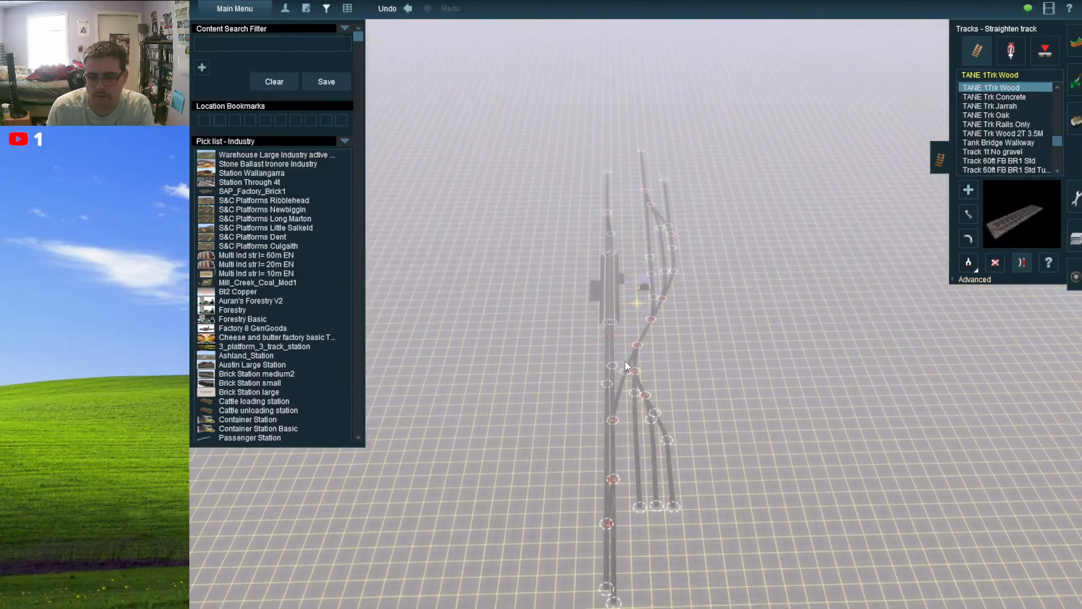
scroll(625, 360, "up", 5)
scroll(626, 364, "up", 5)
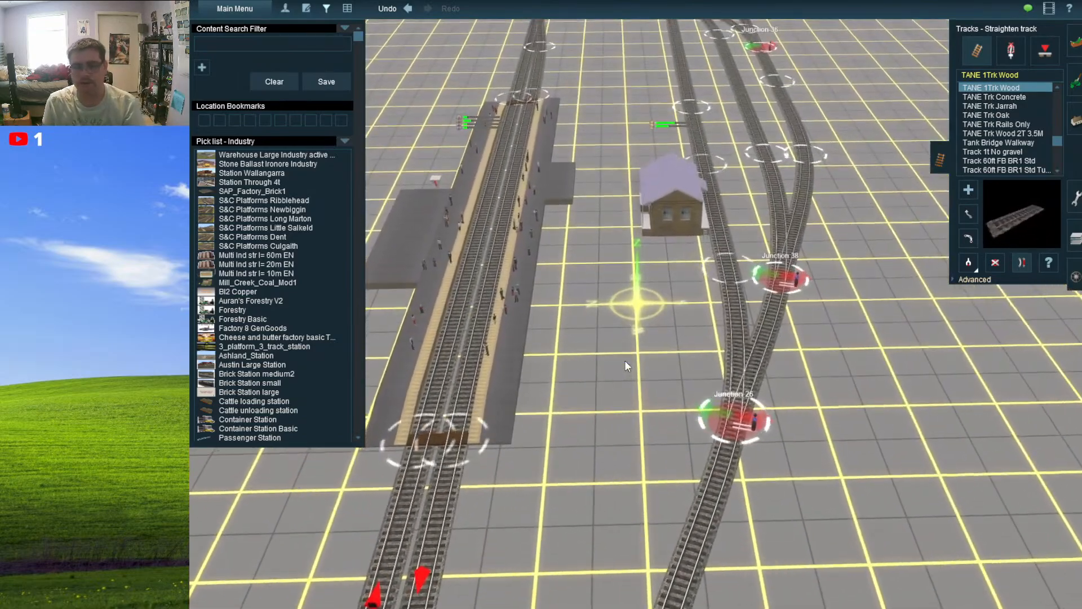
scroll(596, 296, "up", 1)
right_click_drag(596, 293, 601, 297)
scroll(603, 298, "up", 2)
- Rename the station platforms as "Hakurei Shrine Station" in their object properties
left_click(1047, 266)
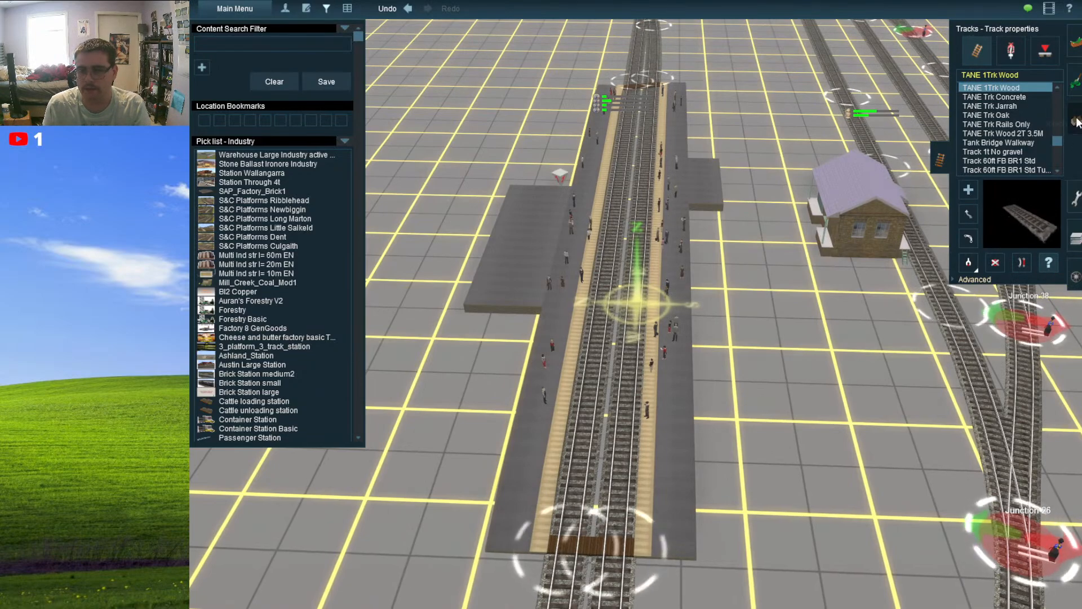
left_click(1076, 121)
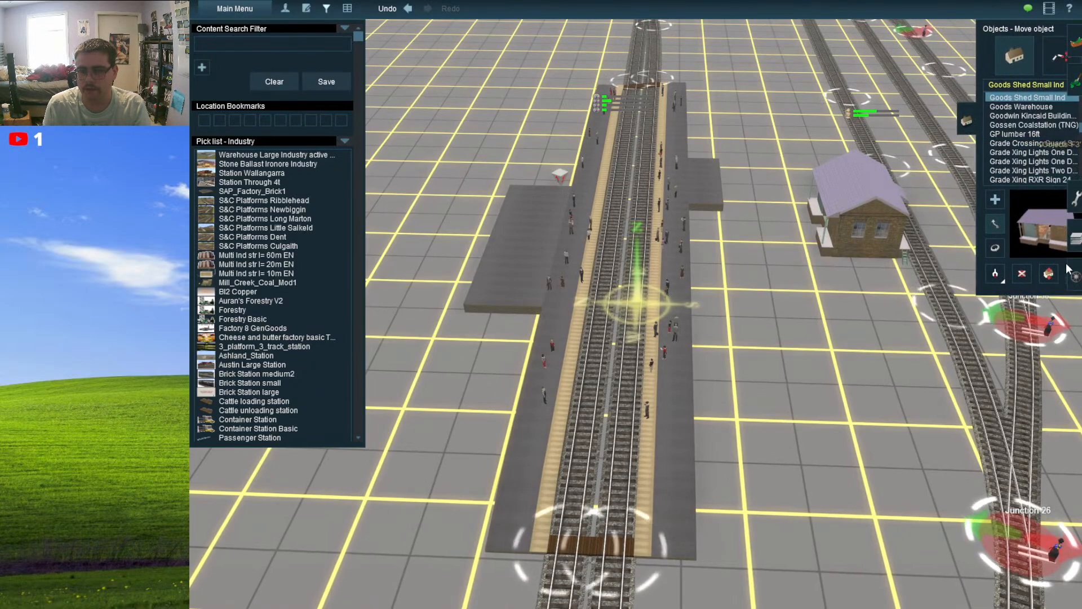
left_click(573, 319)
type("Hakurei Shrine Station")
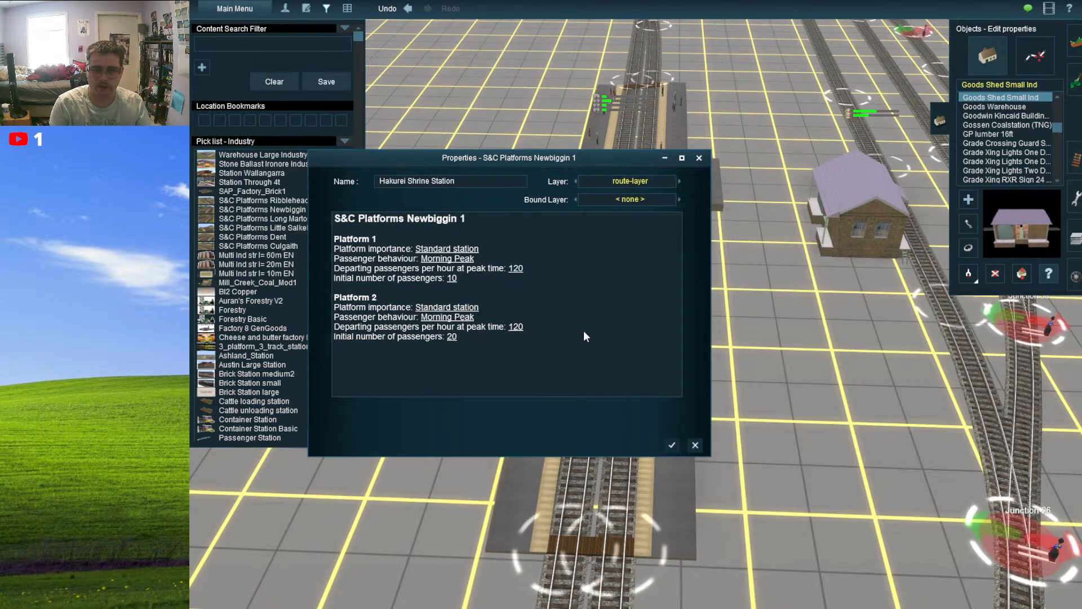
key("Return")
- Rename the purple-roofed goods shed as "Hakurei Shrine Goods Shed" in its properties
left_click(858, 249)
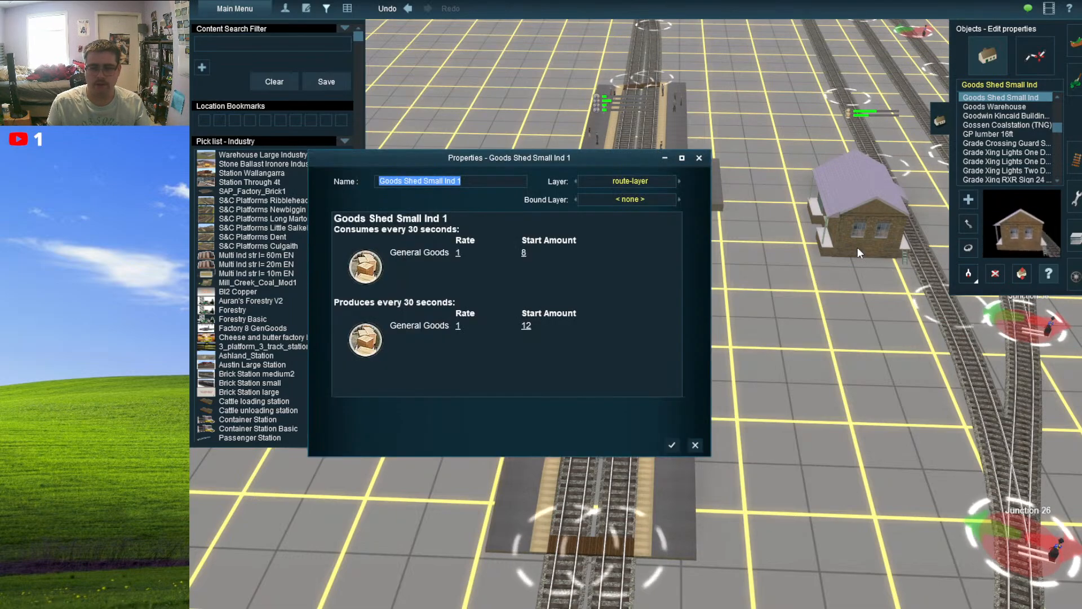
type("Halurei Shrine Go")
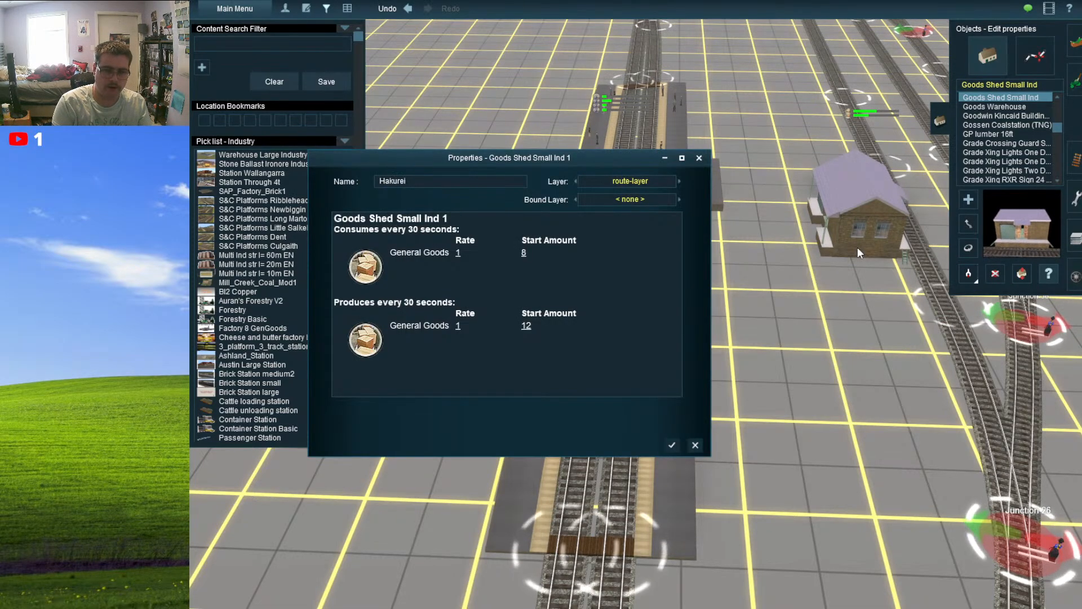
type("ods ")
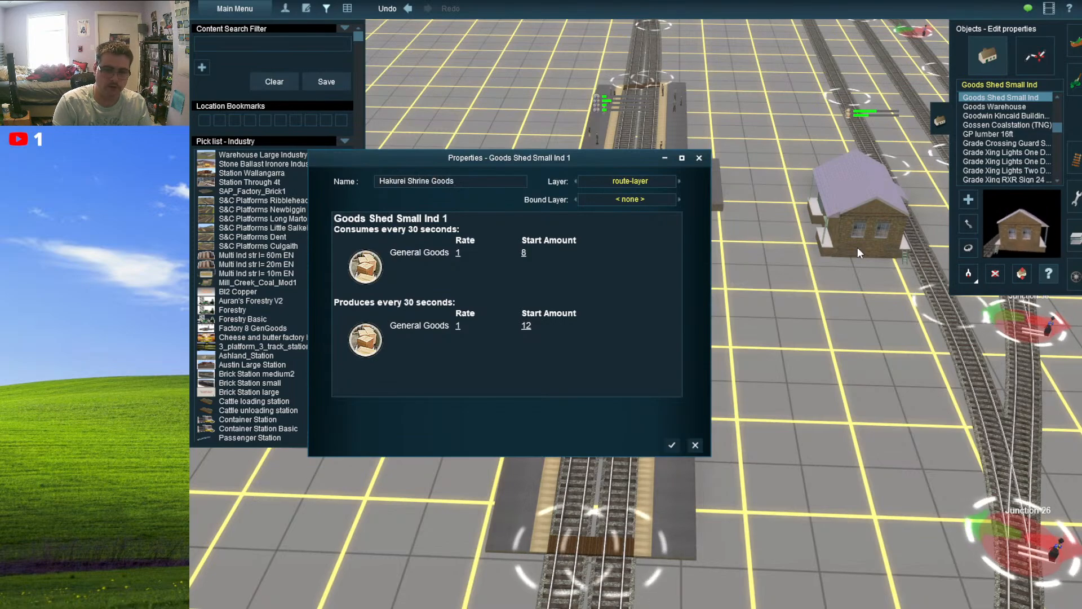
type("Shed")
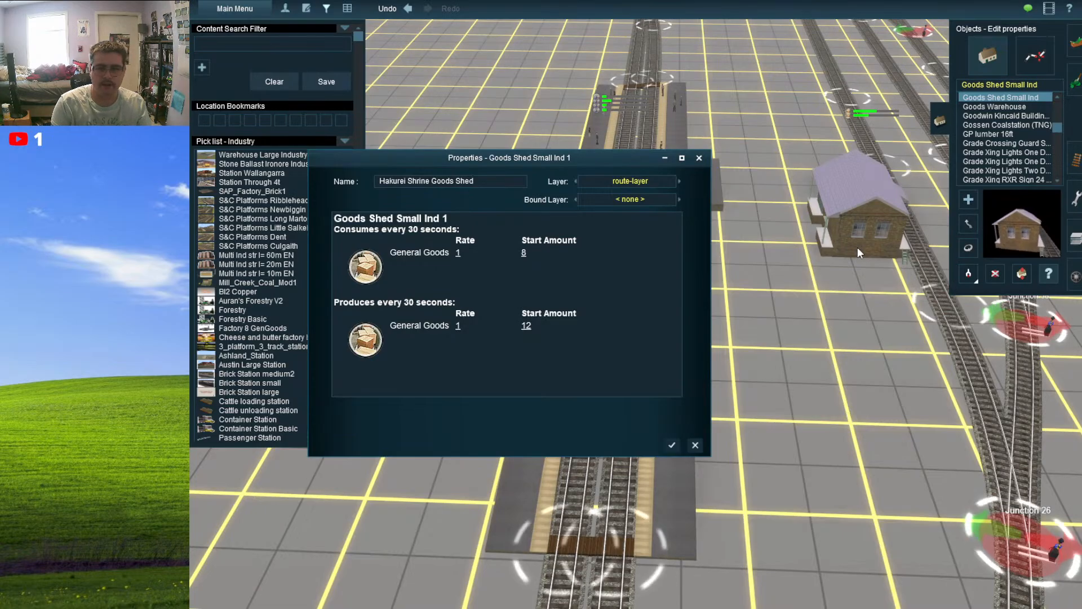
key("Return")
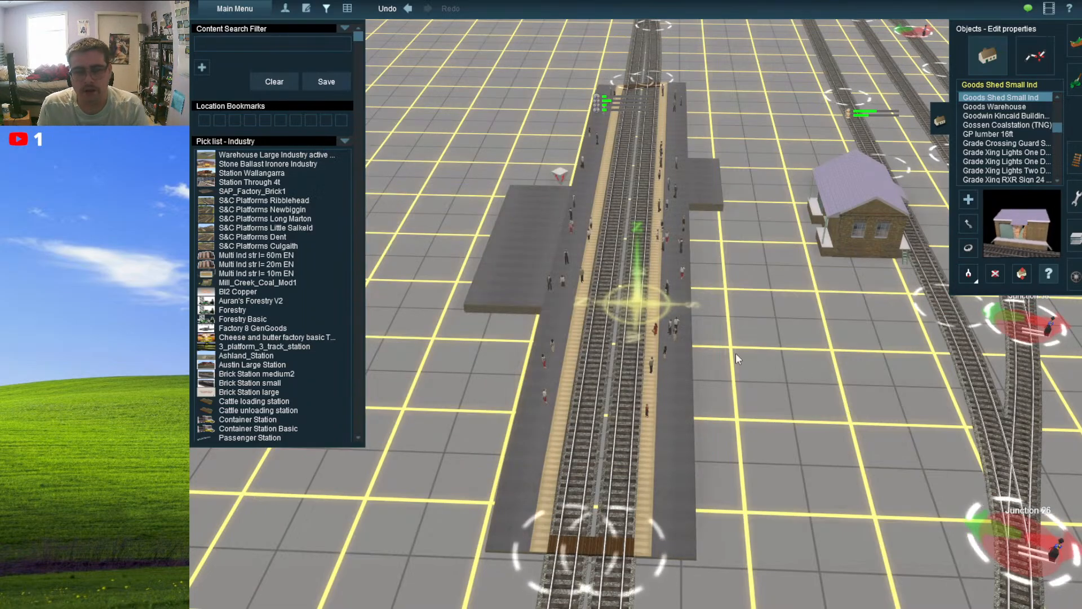
- Extend the main line's open end near the freight yard until it is level with the end of the neighbouring freight track
scroll(736, 353, "down", 10)
scroll(648, 282, "up", 10)
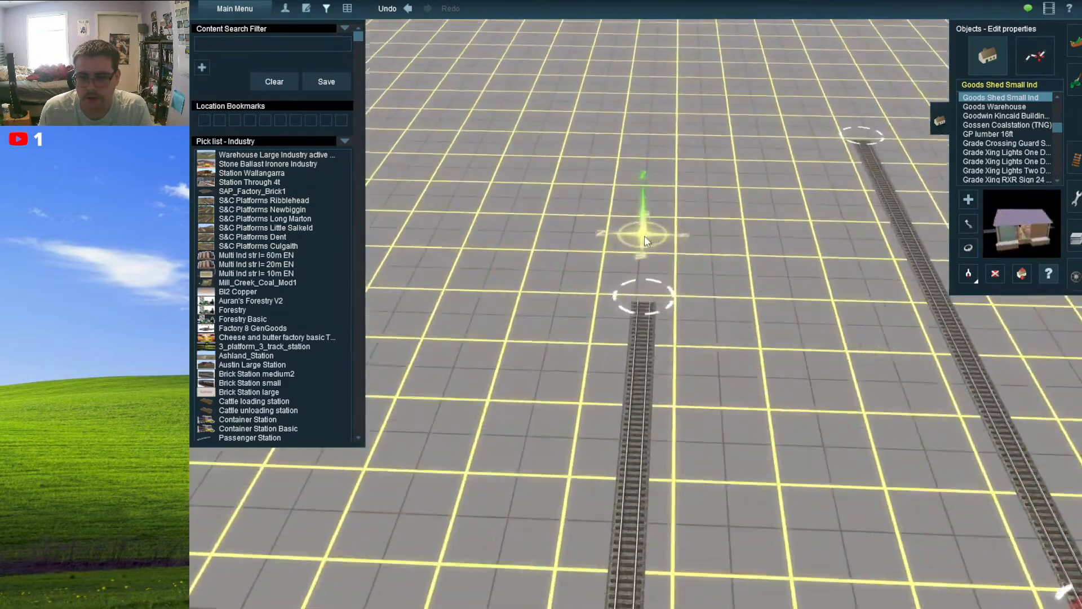
left_click(968, 224)
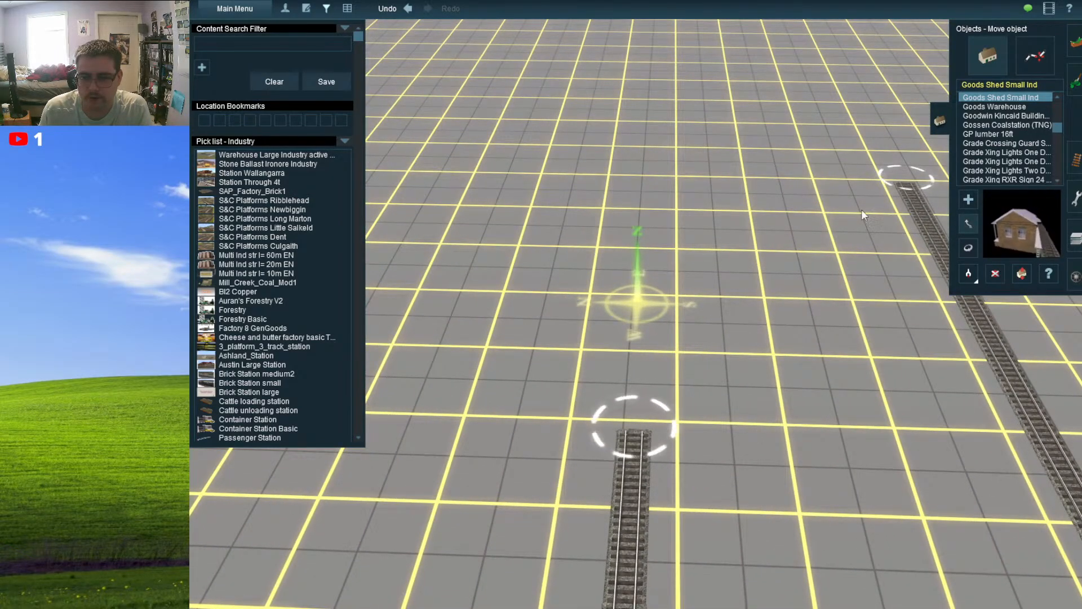
left_click(1077, 160)
left_click(969, 215)
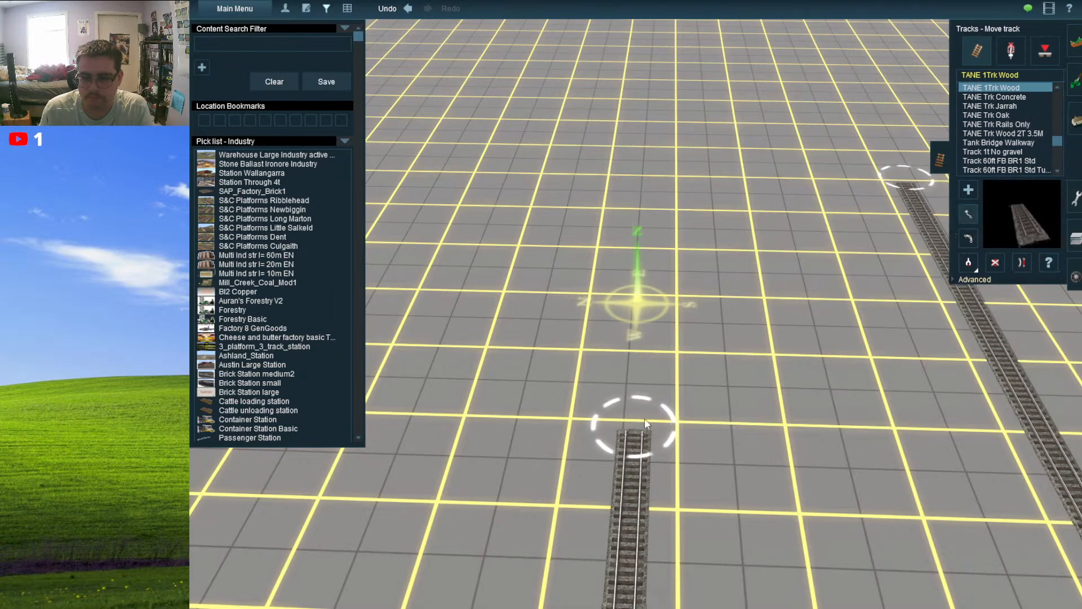
left_click_drag(634, 406, 651, 185)
scroll(642, 489, "down", 5)
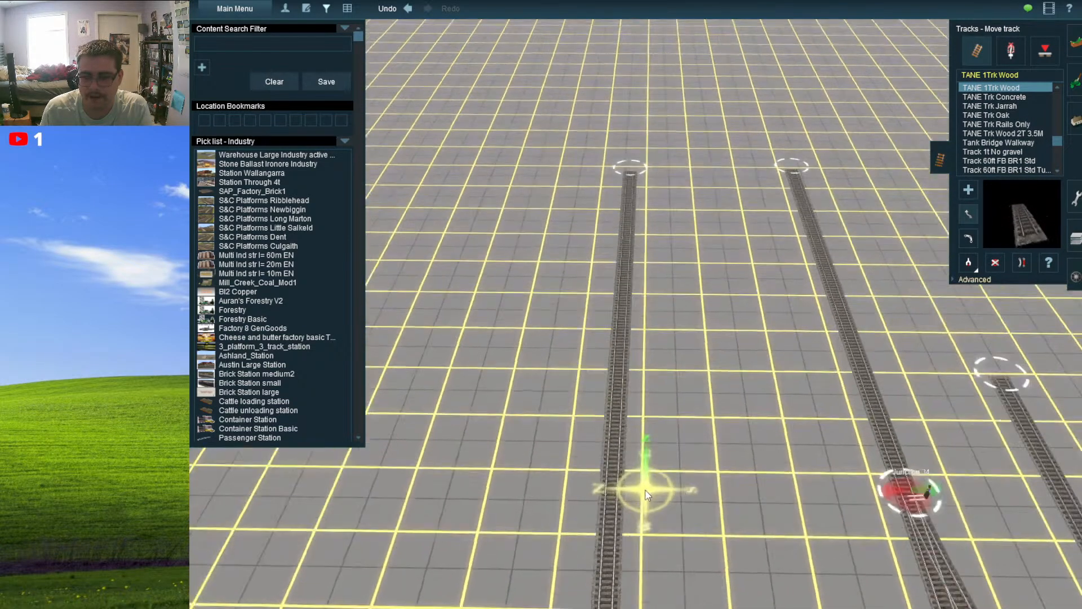
- Switch the pick list to Rail Stuff and choose the TANE Trk Wood 2T 3.5M double track
key("Down")
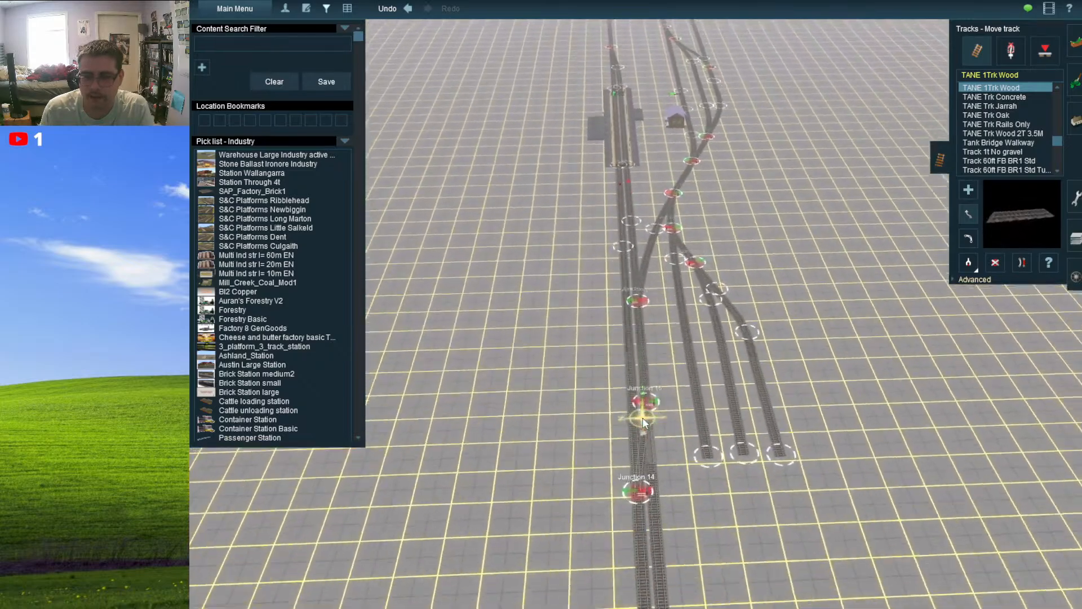
right_click_drag(643, 416, 657, 259)
key("Right")
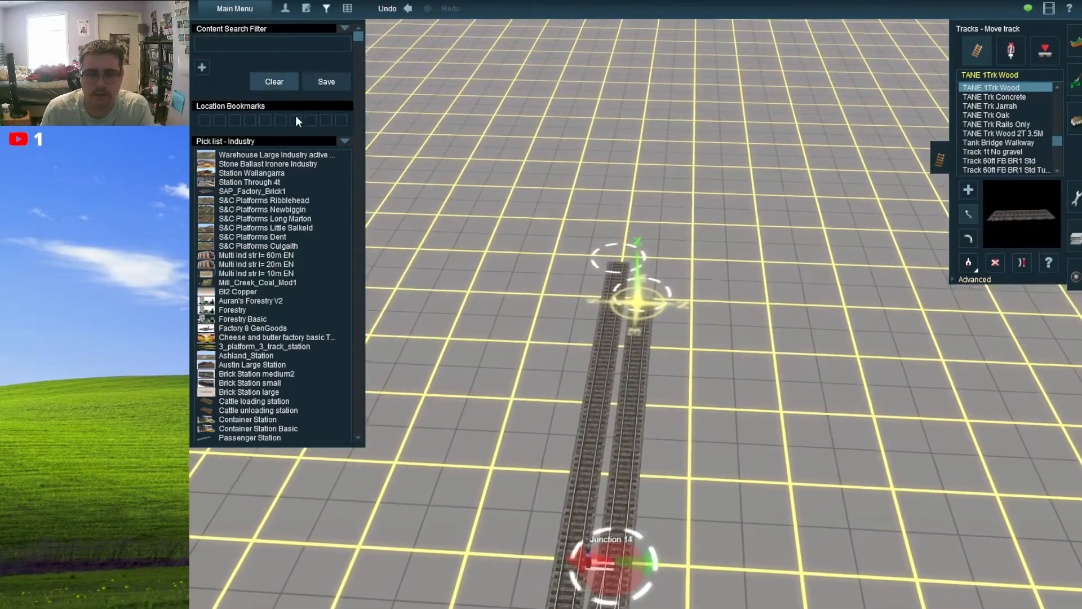
left_click(345, 140)
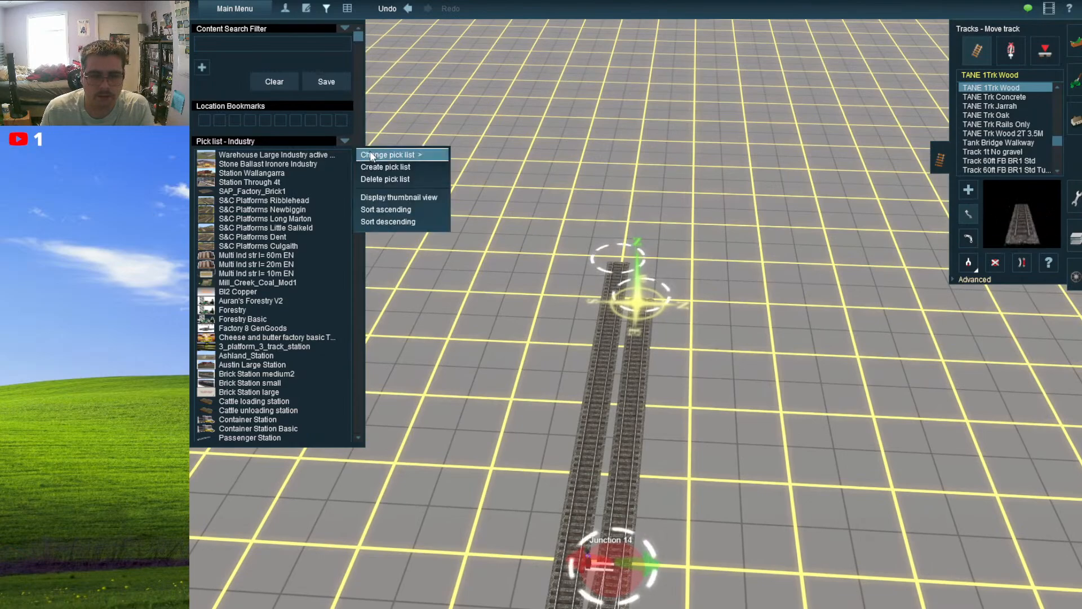
mouse_move(432, 155)
left_click(477, 194)
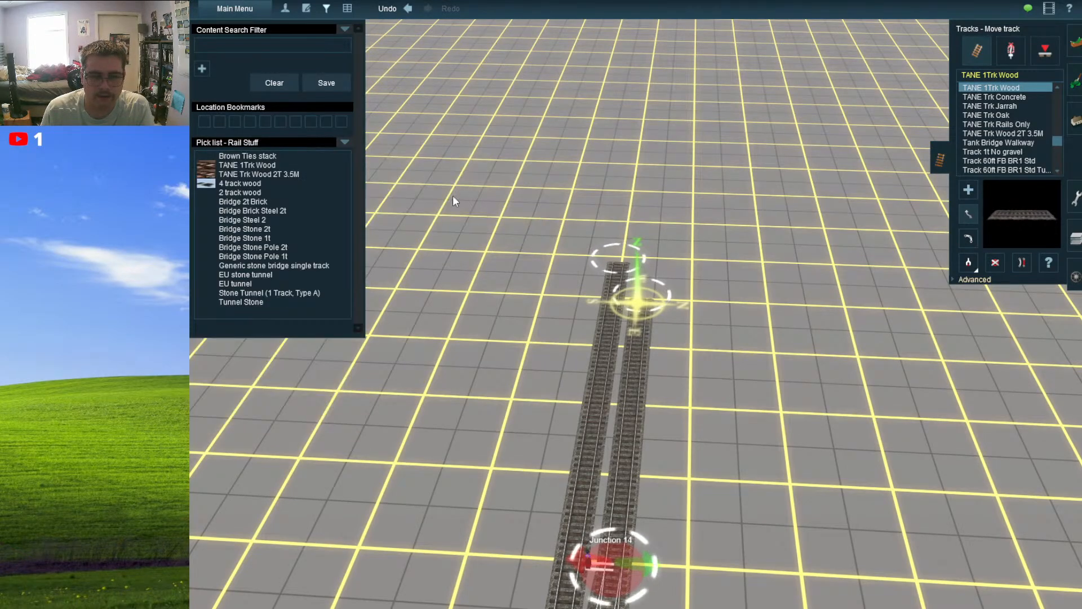
left_click(289, 174)
- Place a short double-track section just beyond the two open single-track ends past Junction 14
scroll(600, 195, "up", 2)
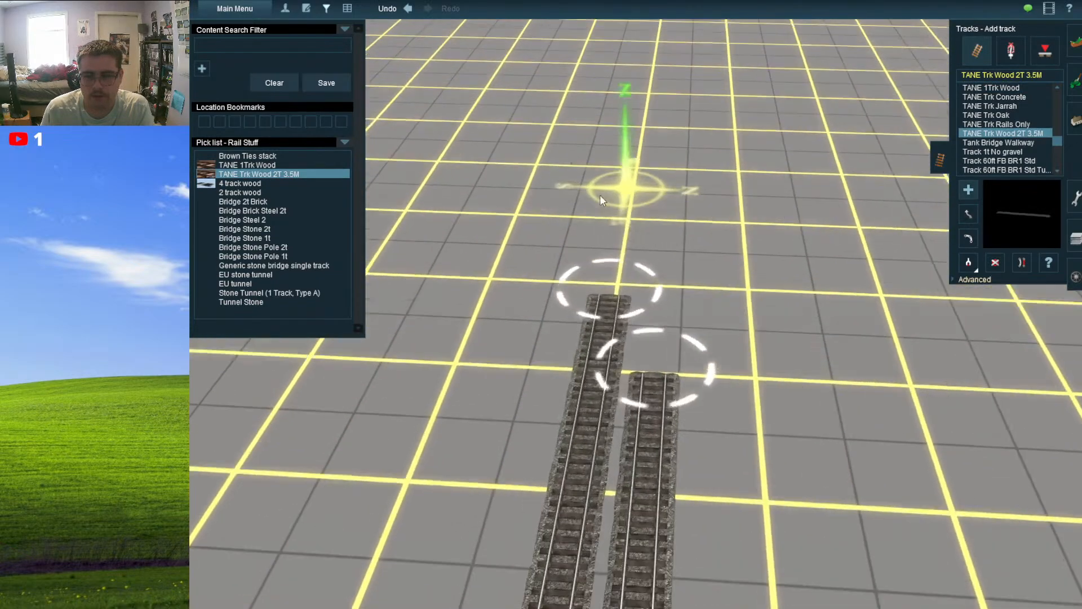
right_click(600, 195)
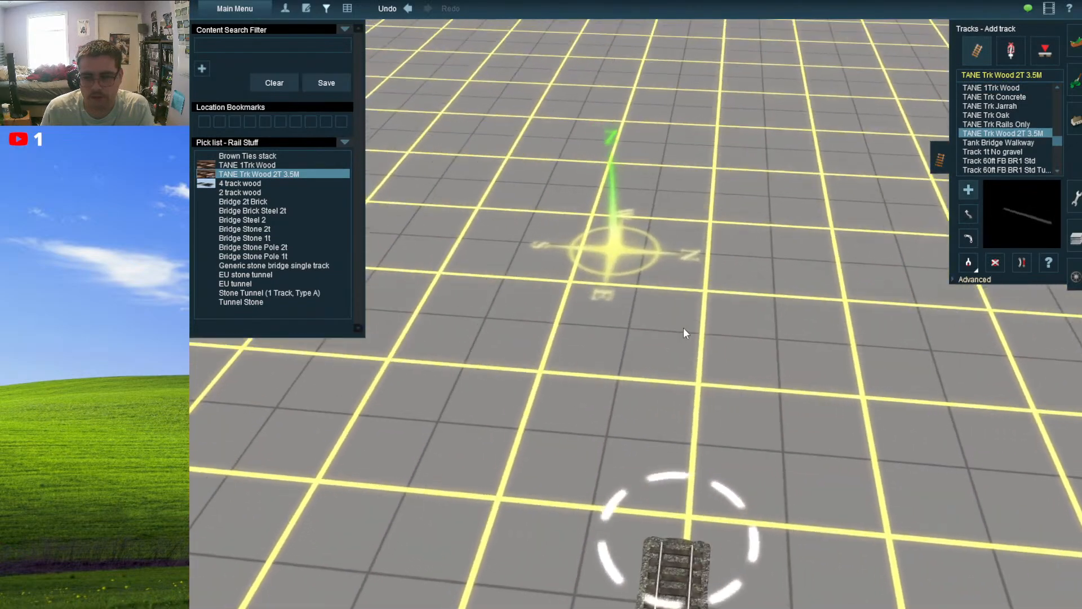
left_click(764, 345)
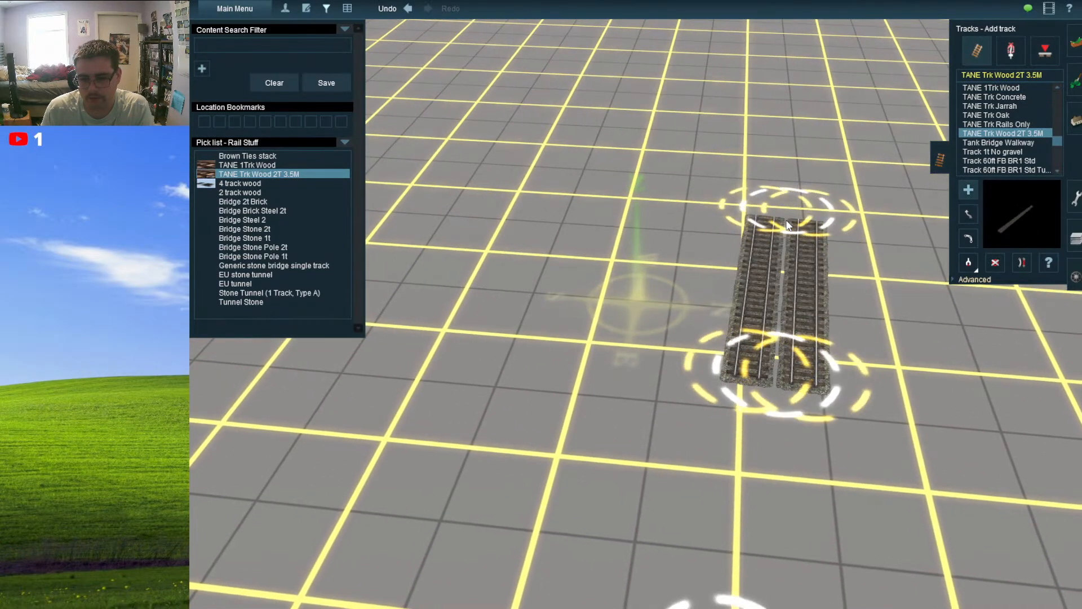
left_click(794, 208)
right_click_drag(737, 370, 685, 375)
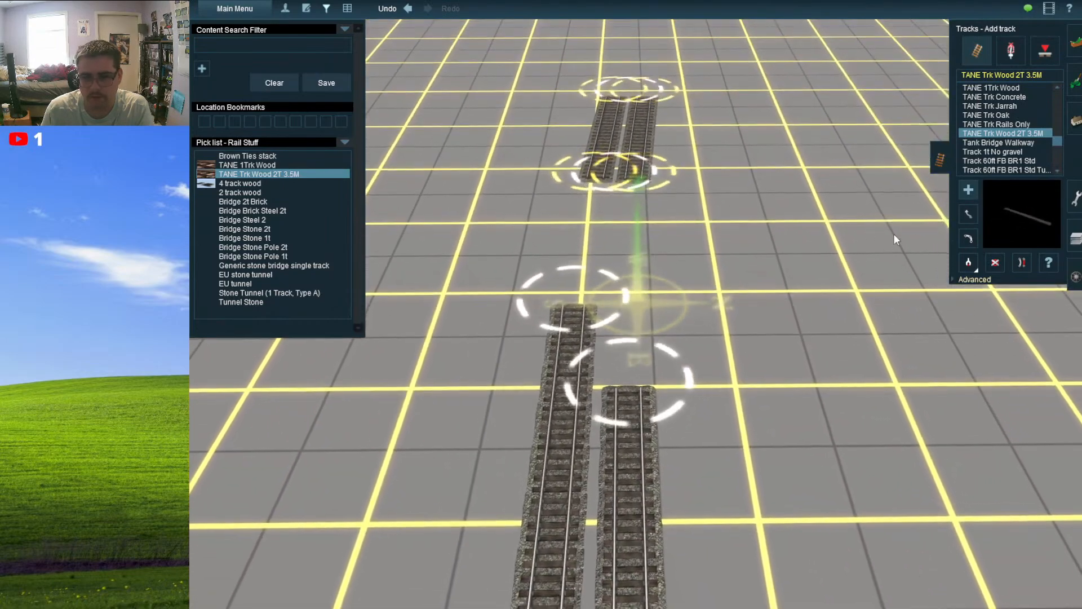
- Lengthen the double-track section towards the two single tracks and line up both of its ends with them
left_click(967, 213)
left_click_drag(618, 90, 619, 89)
right_click(588, 122)
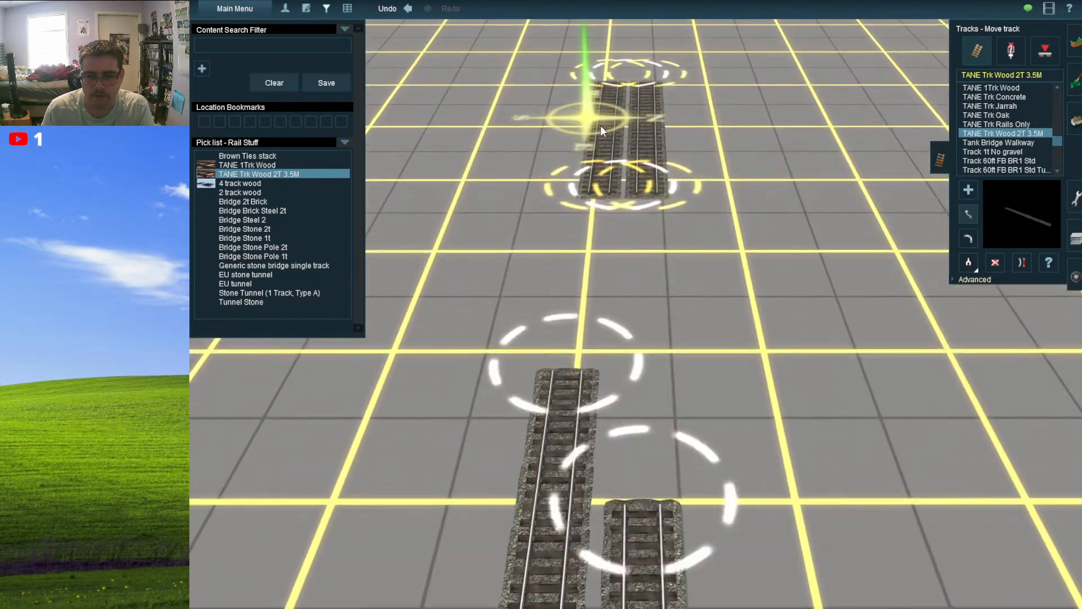
right_click(618, 519)
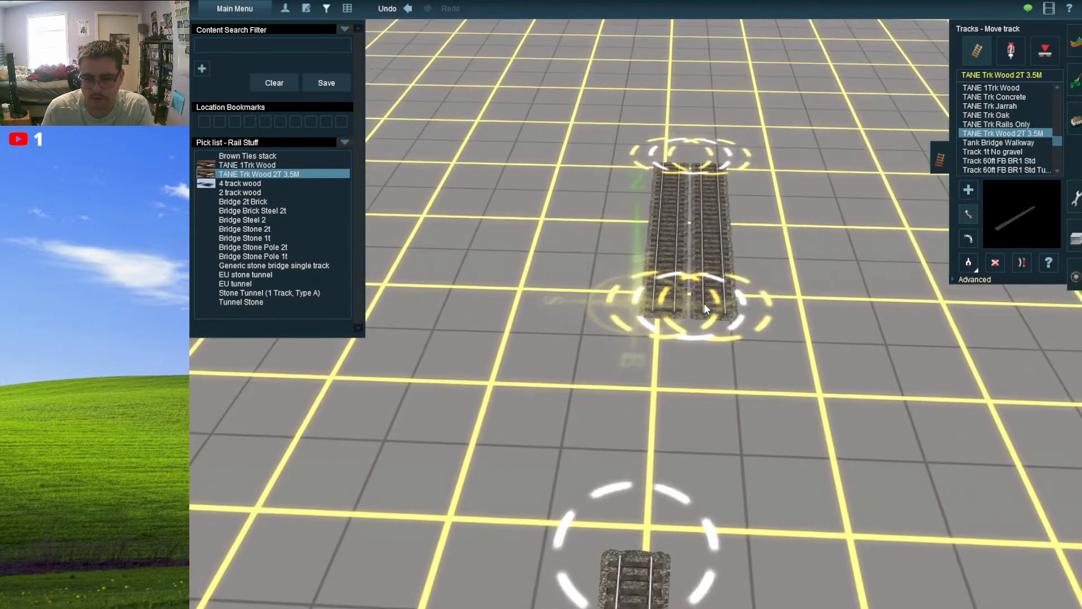
left_click_drag(702, 306, 662, 453)
left_click_drag(708, 171, 674, 168)
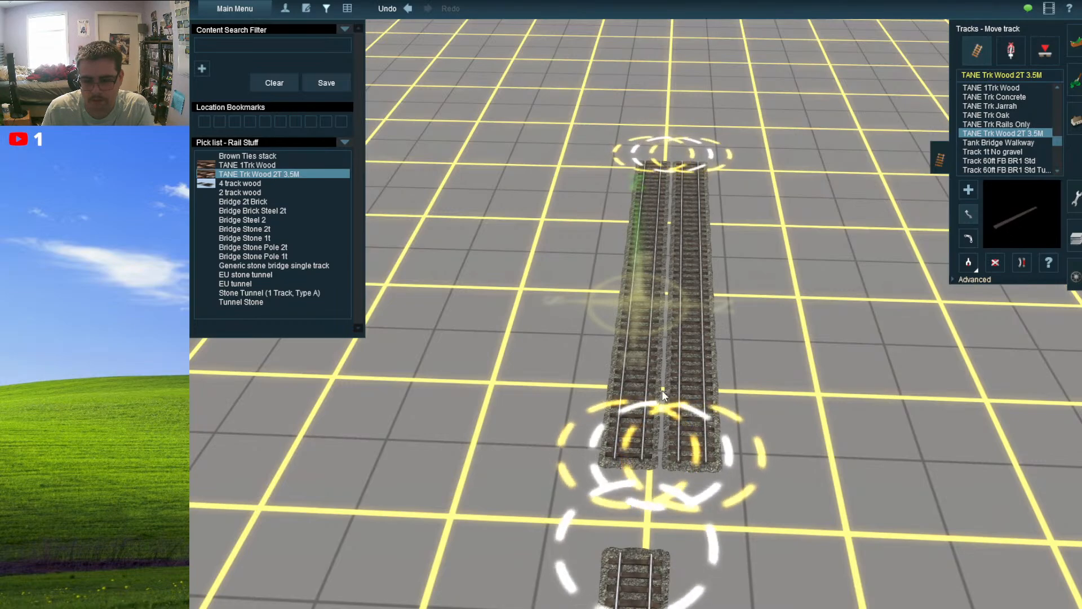
left_click_drag(655, 458, 668, 462)
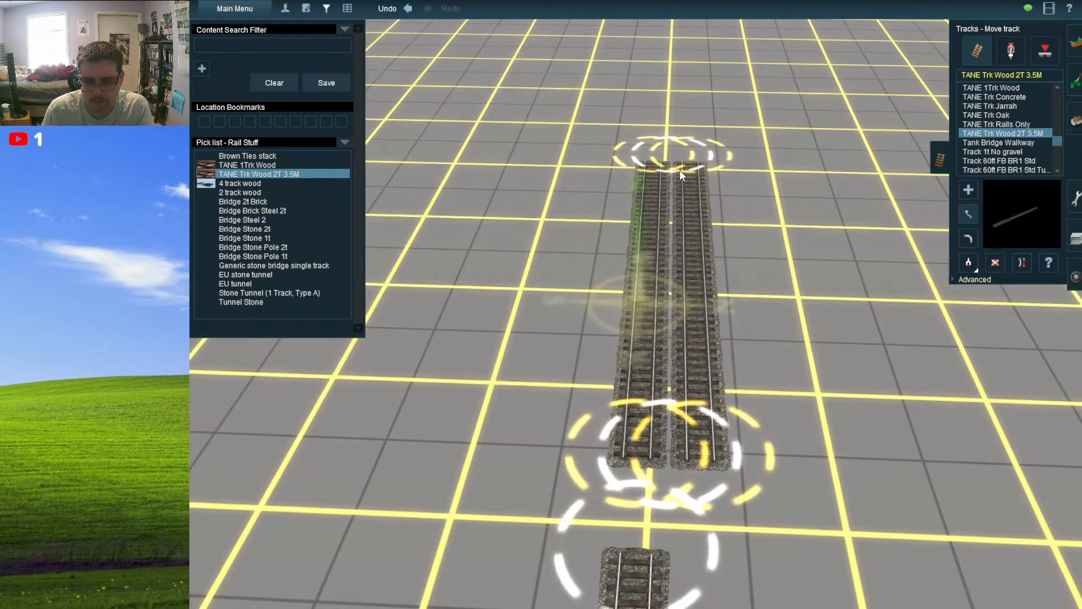
left_click_drag(673, 164, 675, 163)
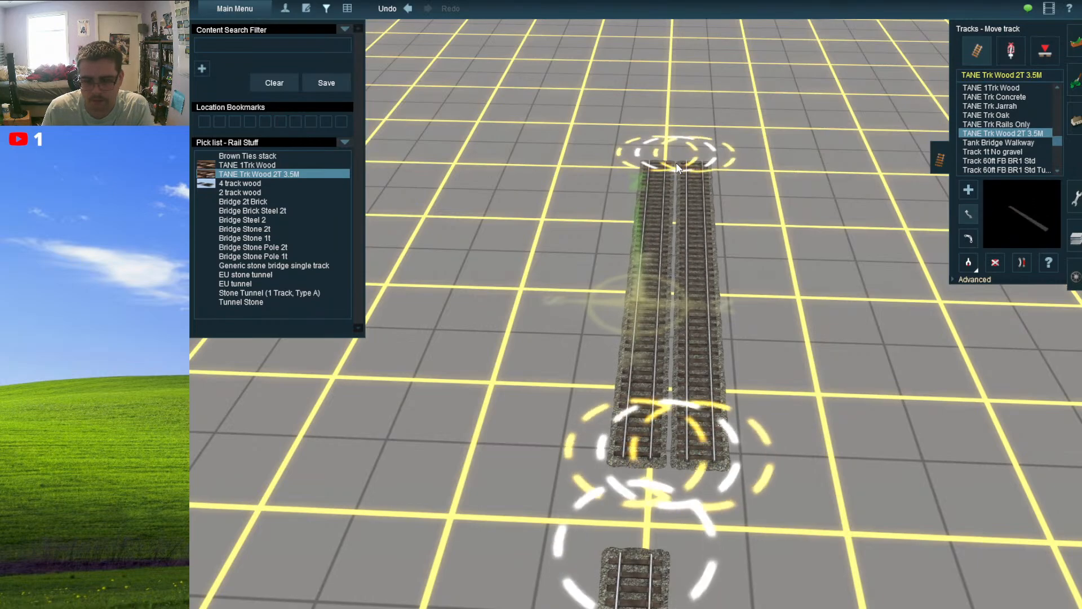
right_click_drag(655, 416, 670, 243)
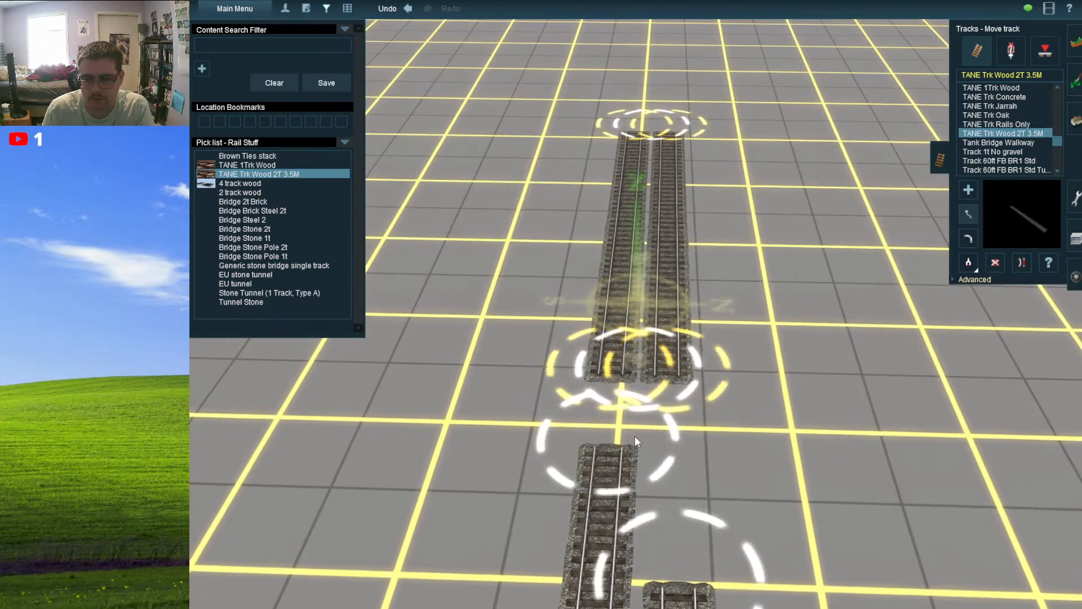
- Join both single-track ends past Junction 14 to the near end of the double-track section
left_click_drag(601, 452, 620, 389)
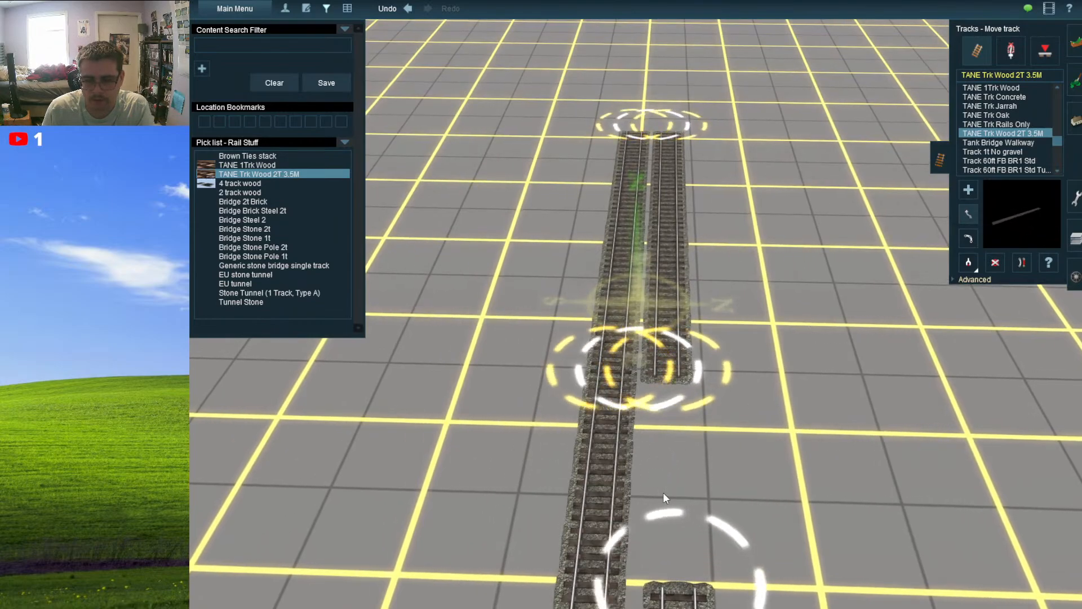
left_click_drag(670, 573, 671, 382)
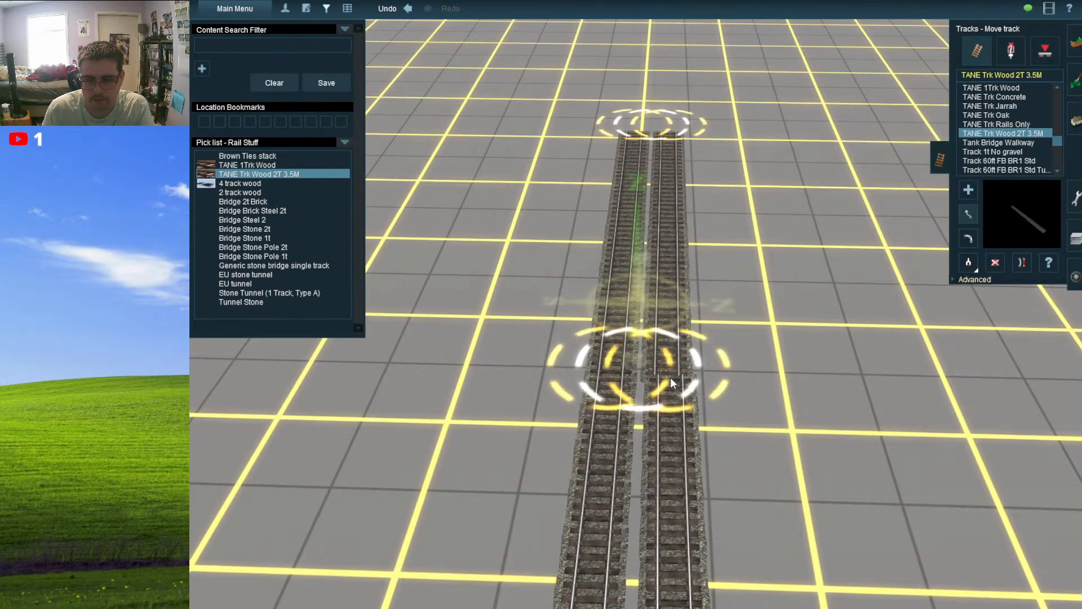
scroll(672, 420, "down", 10)
scroll(672, 421, "up", 10)
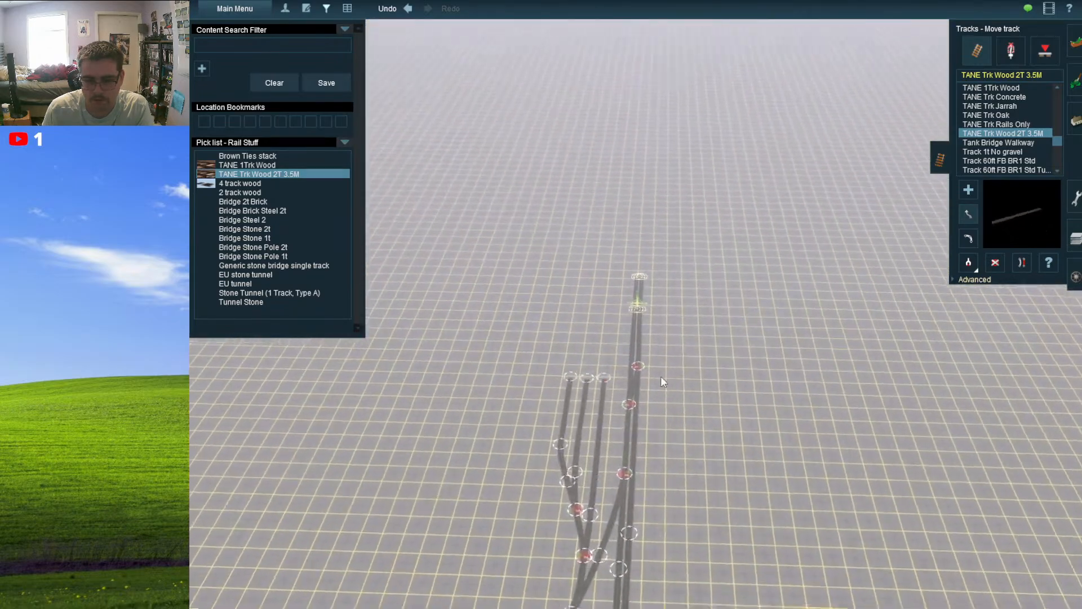
scroll(649, 349, "up", 5)
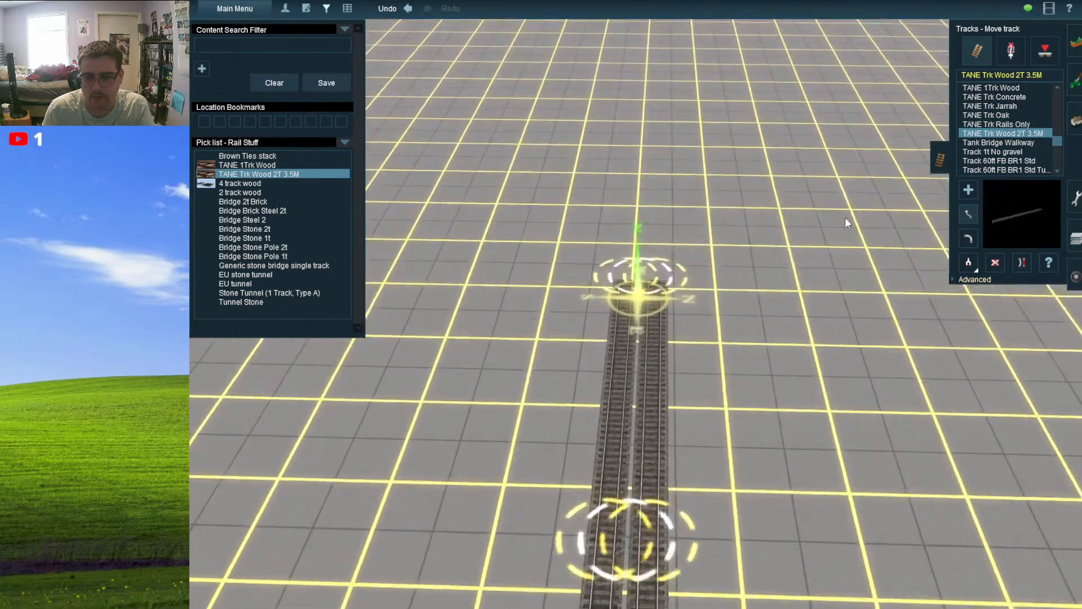
- Add a long straight stretch of TANE Trk Wood 2T 3.5M from the far end of the double-track section
left_click(967, 190)
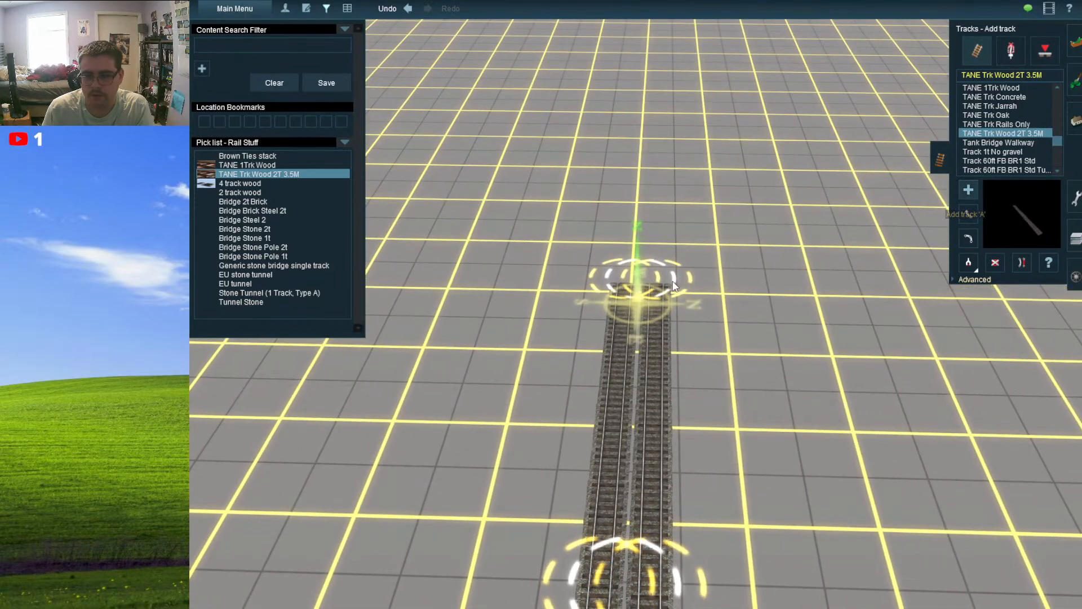
scroll(640, 156, "down", 4)
mouse_move(637, 157)
right_mouse_down()
mouse_move(646, 156)
mouse_move(635, 152)
right_mouse_up()
left_click(637, 153)
left_click(635, 153)
scroll(646, 306, "down", 15)
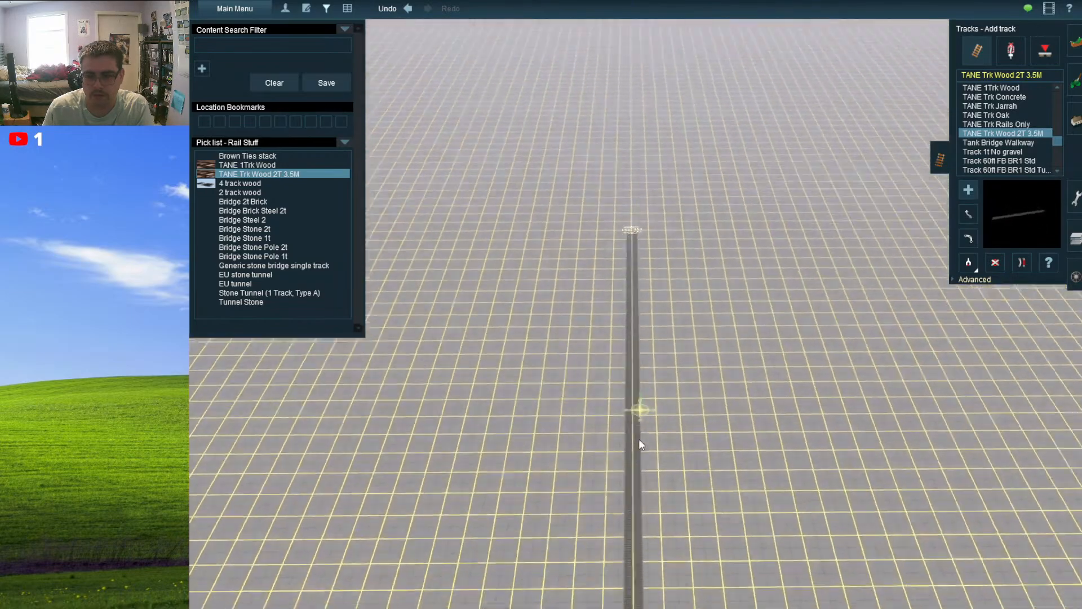
- Check the line's course past the station and continue the double track with another straight stretch from its far end
scroll(635, 392, "up", 10)
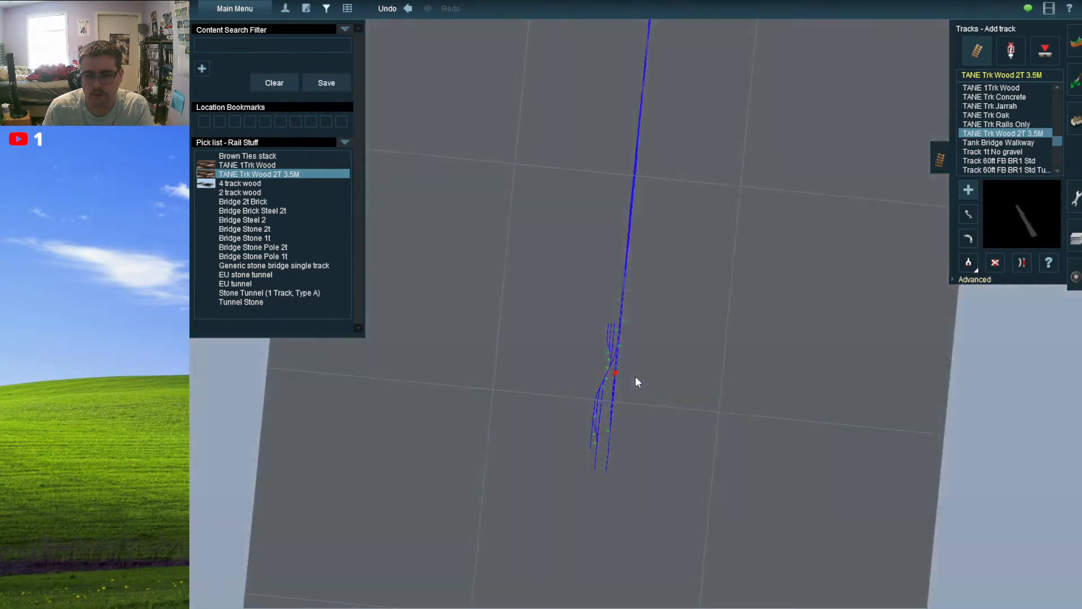
scroll(640, 394, "up", 3)
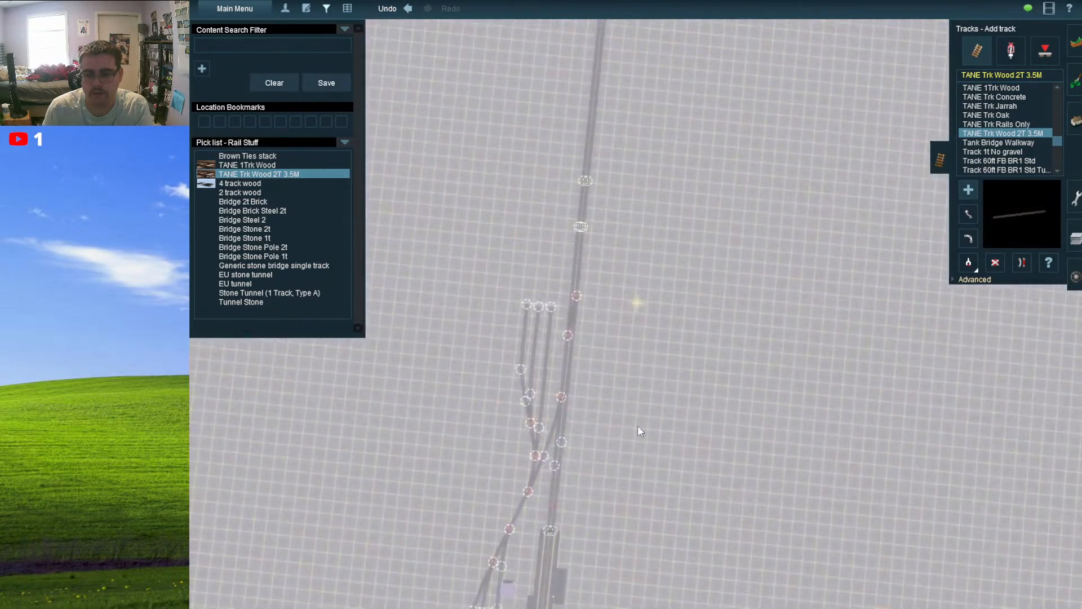
right_click_drag(639, 429, 600, 333)
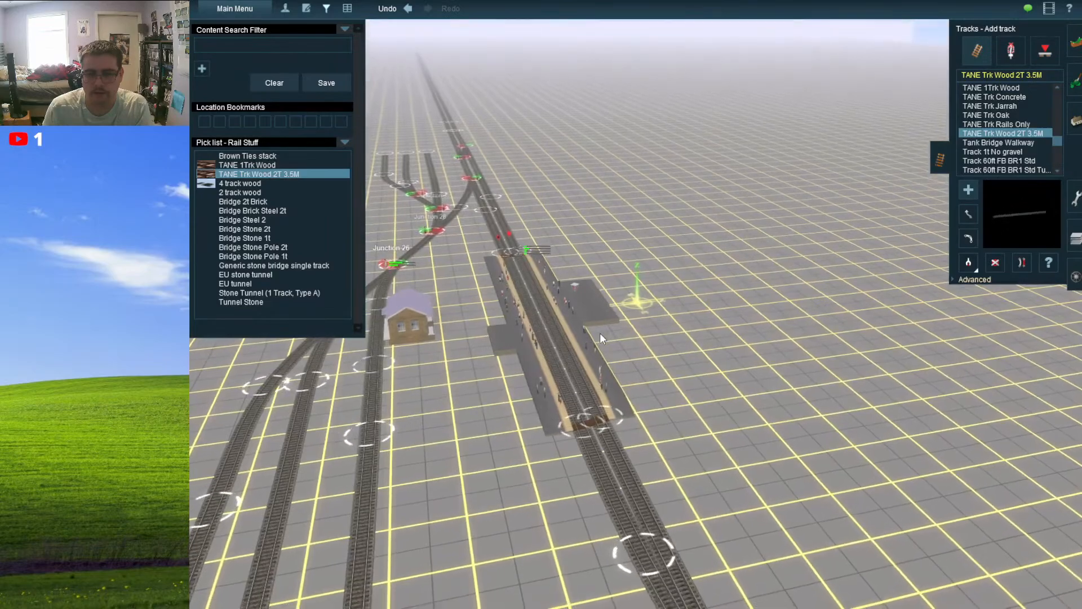
right_click_drag(559, 227, 634, 128)
left_click(627, 138)
left_click(637, 132)
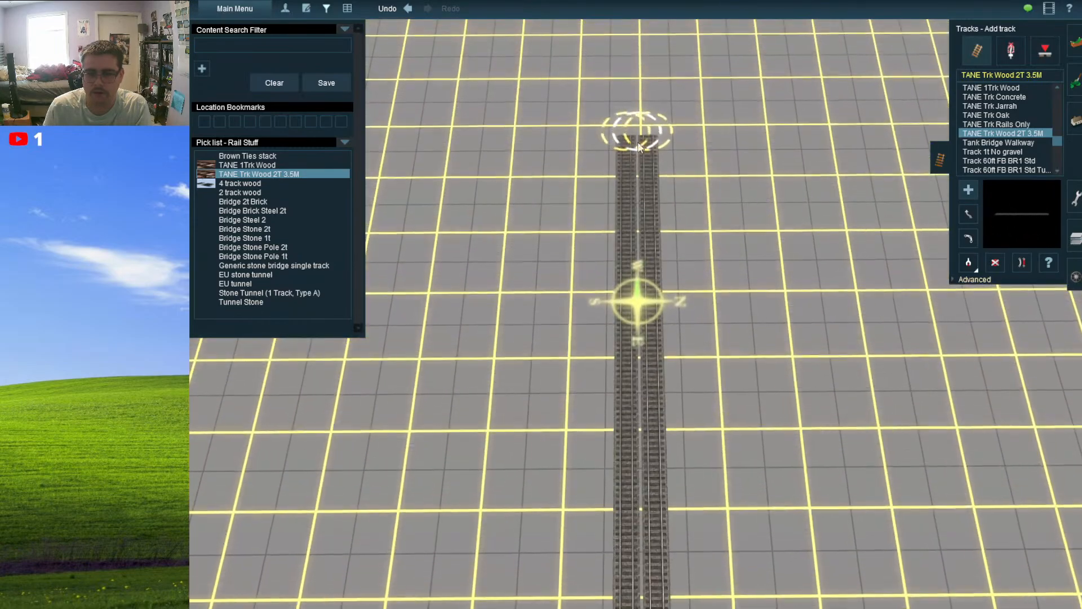
- Check the line's position on the whole route map and extend the double track farther across the empty baseboards
scroll(635, 350, "down", 10)
scroll(637, 441, "down", 5)
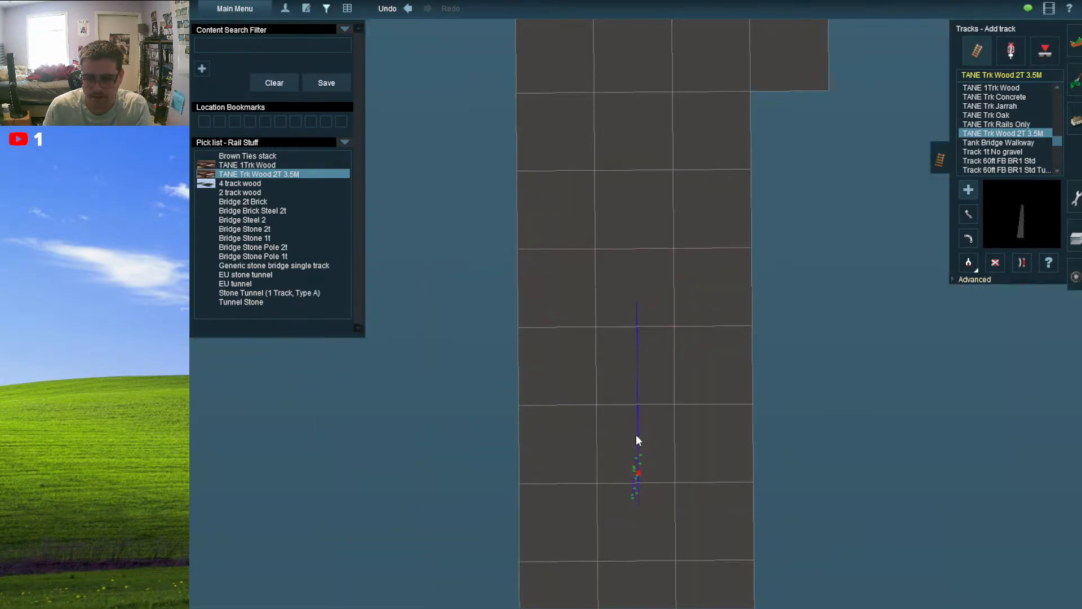
scroll(667, 429, "down", 3)
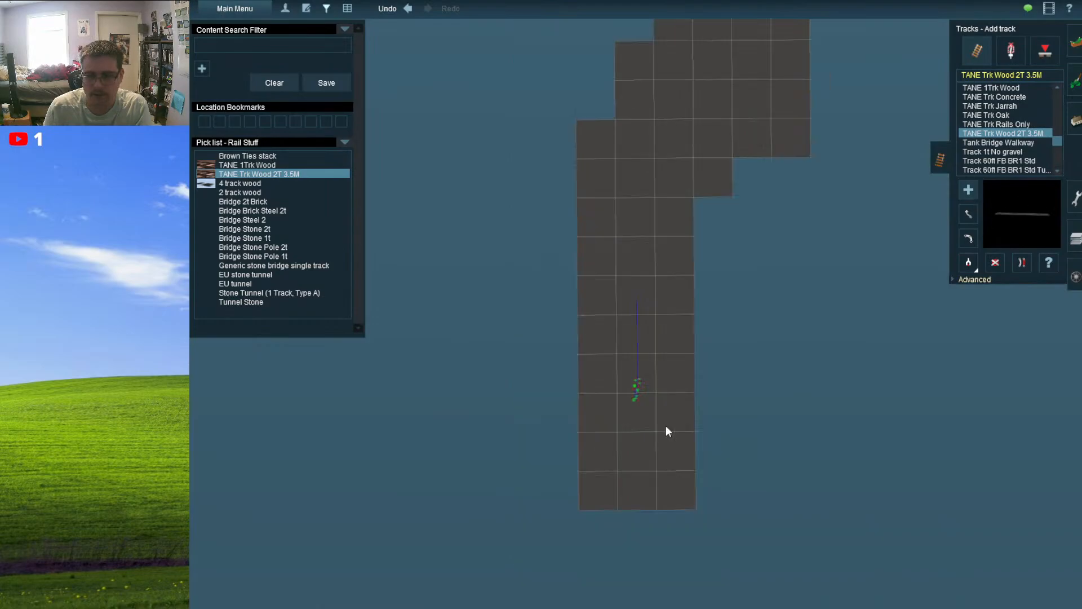
scroll(645, 307, "up", 10)
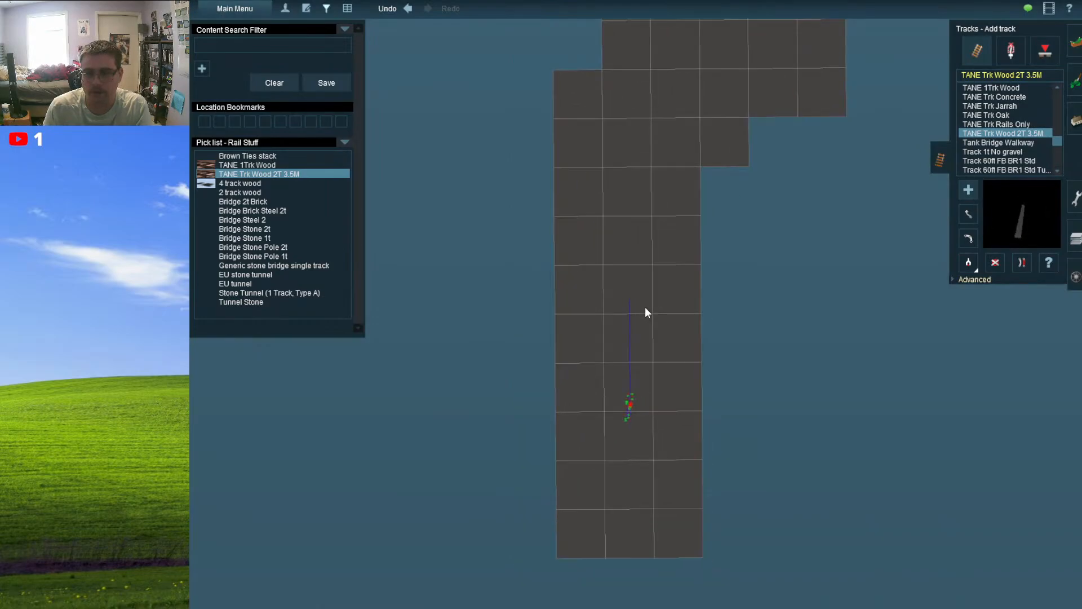
scroll(612, 288, "up", 12)
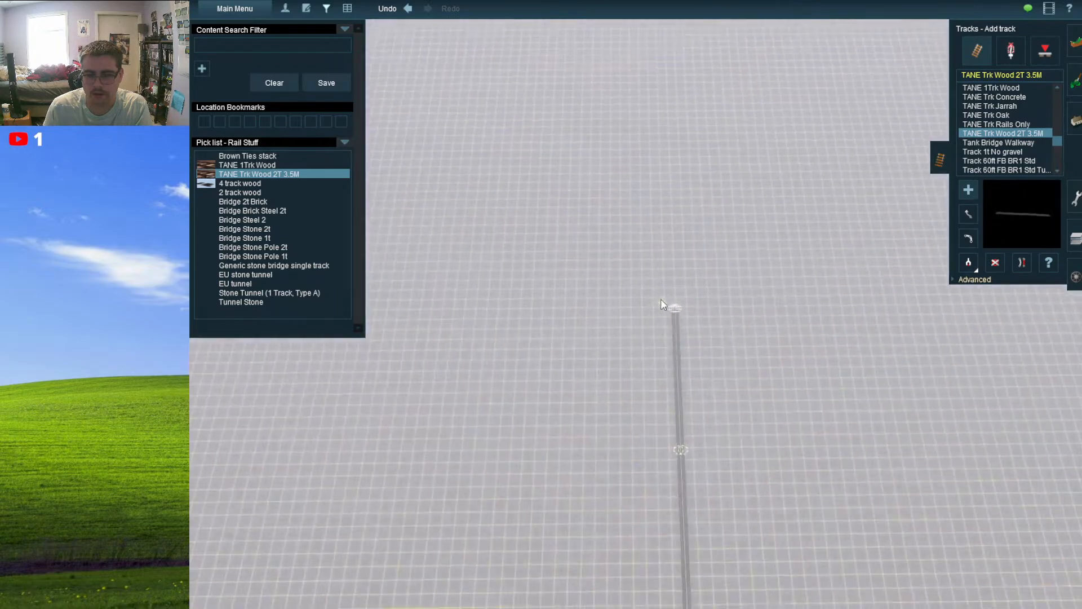
left_click_drag(719, 368, 650, 137)
right_click_drag(650, 136, 628, 102)
left_click_drag(628, 103, 630, 94)
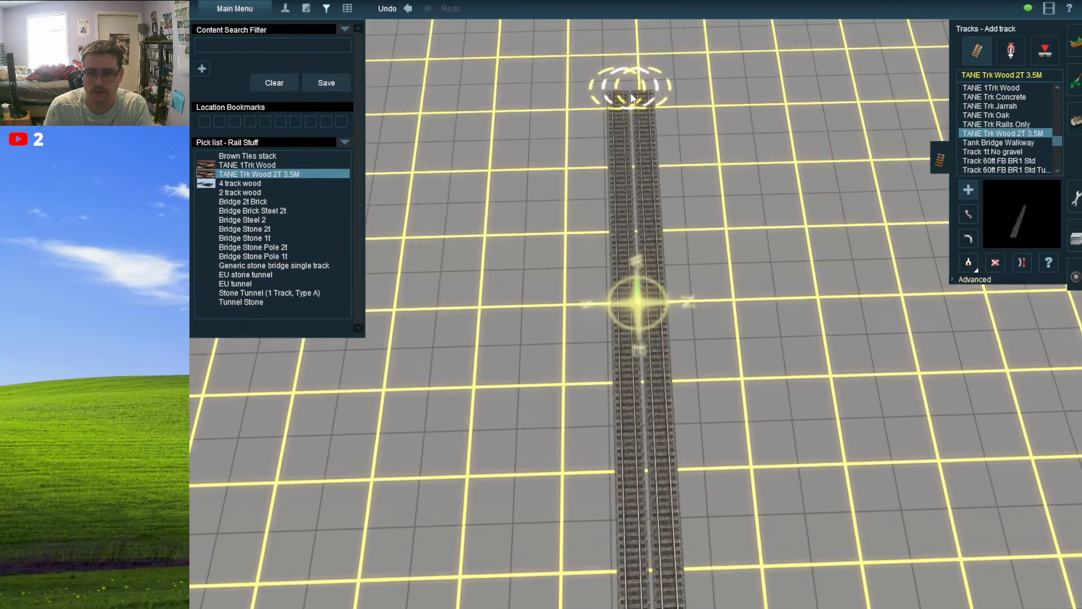
- Switch the pick list to Industry, look through its stations and choose Station Moreton
left_click(340, 138)
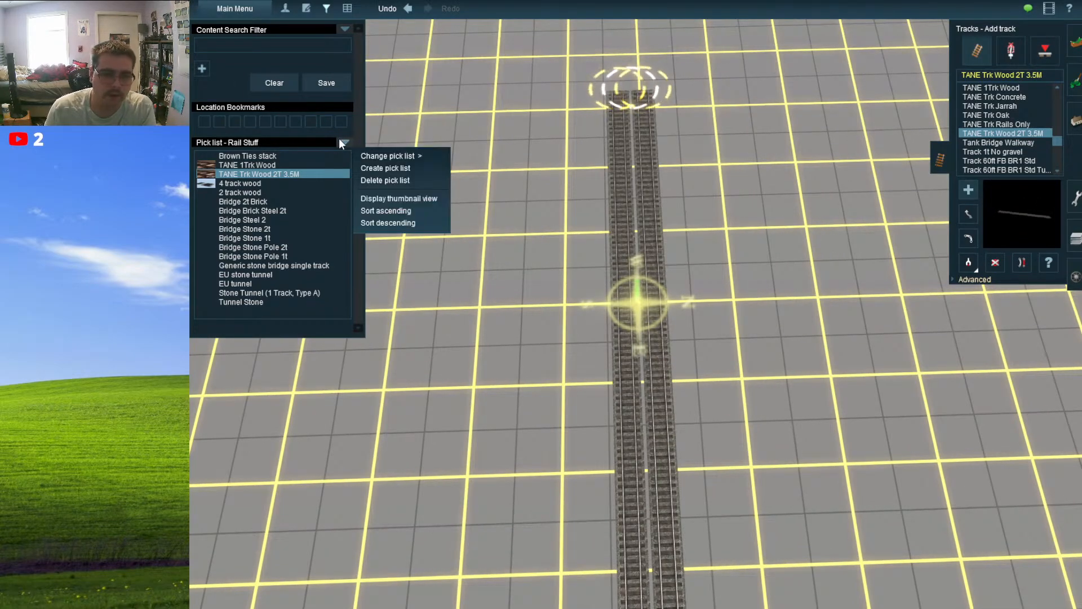
mouse_move(440, 155)
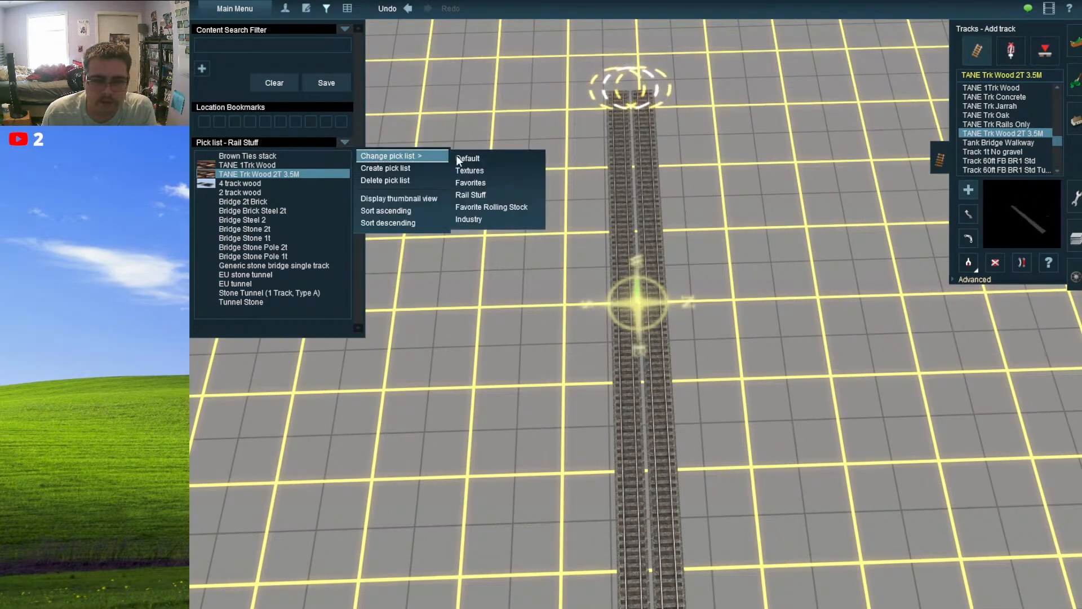
left_click(470, 220)
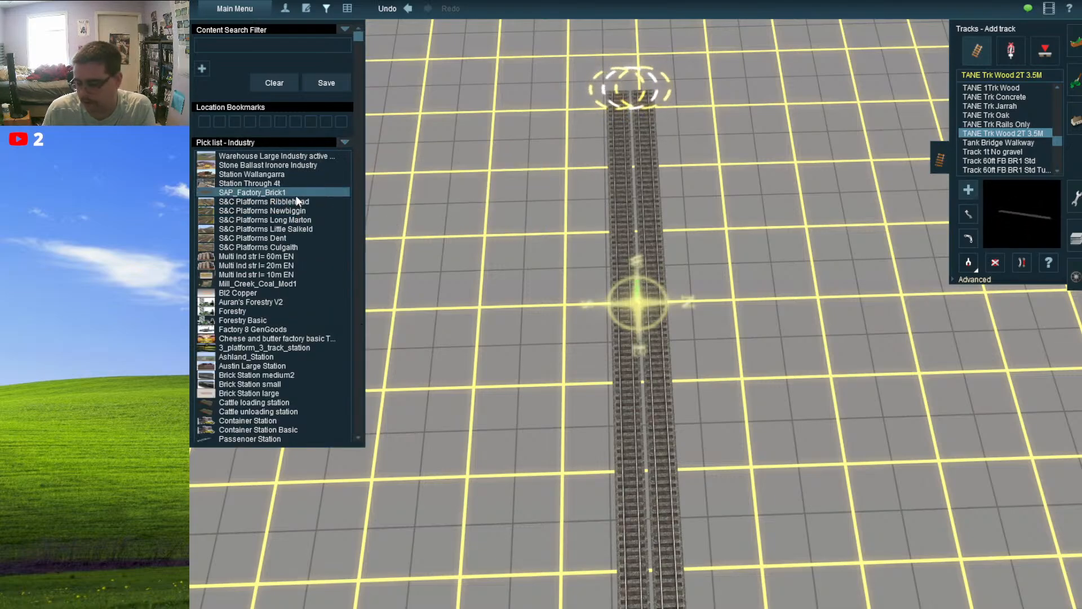
left_click(297, 239)
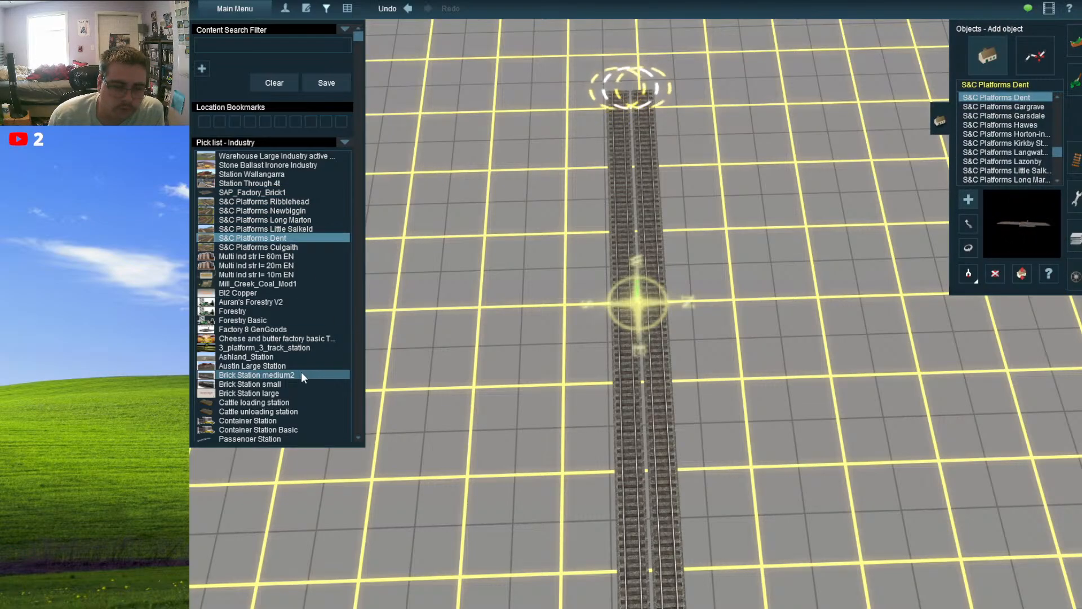
scroll(301, 371, "down", 1)
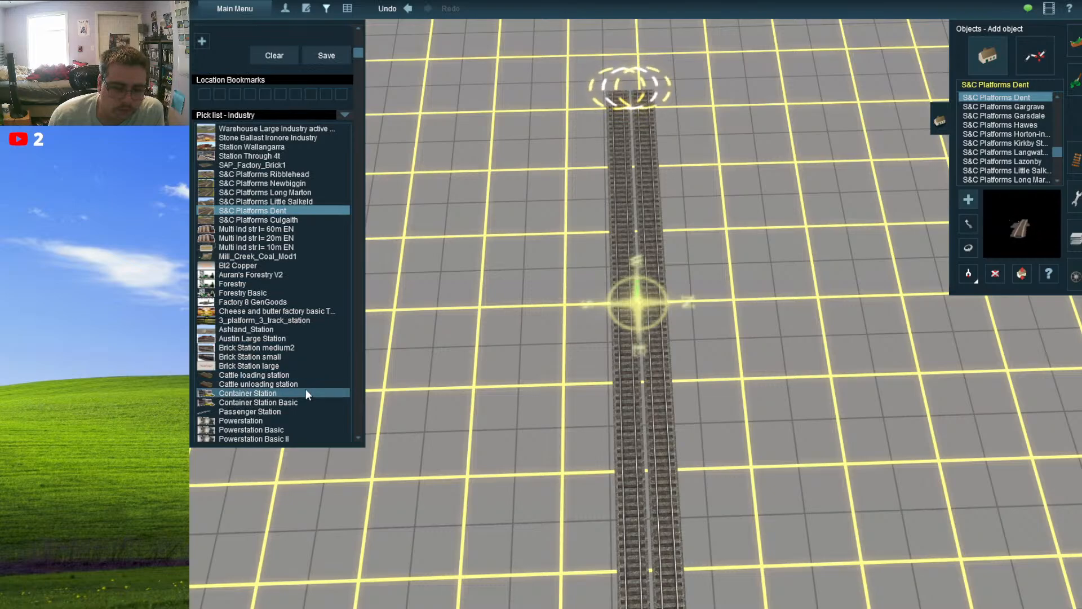
left_click(285, 347)
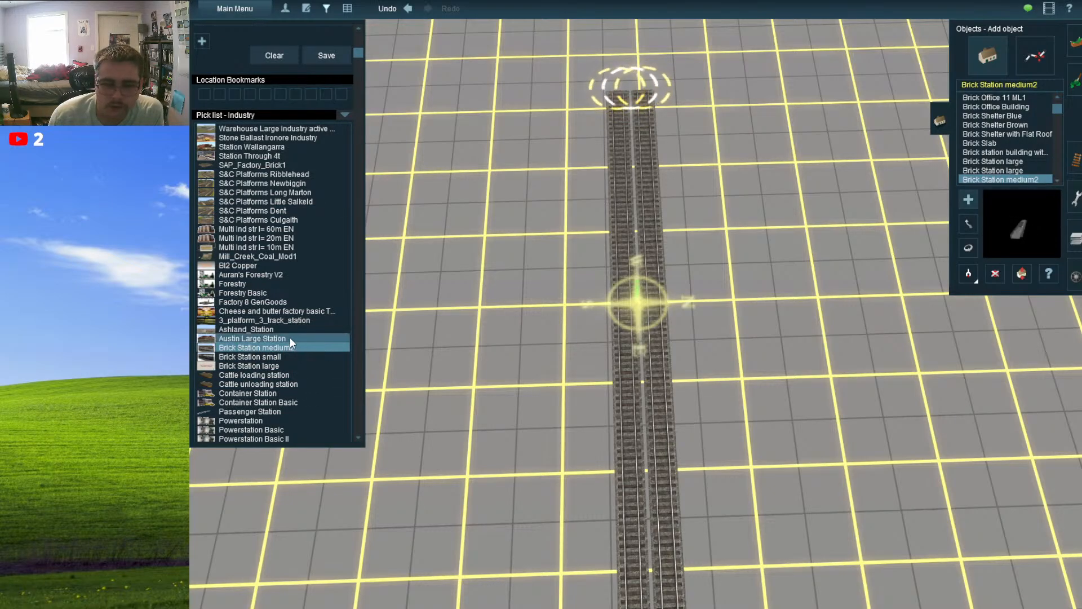
scroll(292, 367, "down", 3)
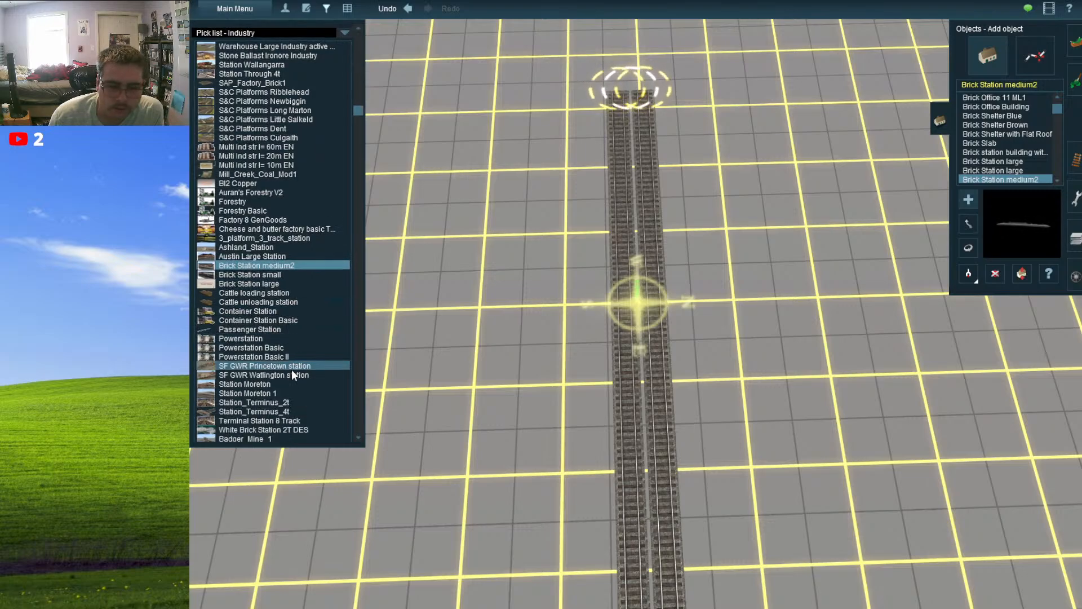
left_click(294, 383)
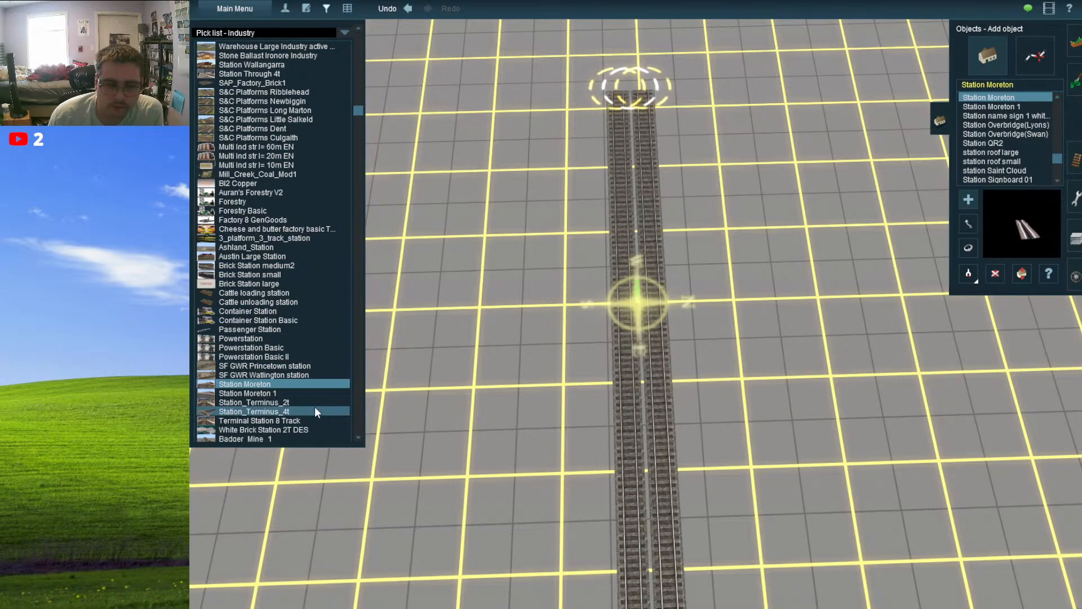
scroll(309, 398, "down", 3)
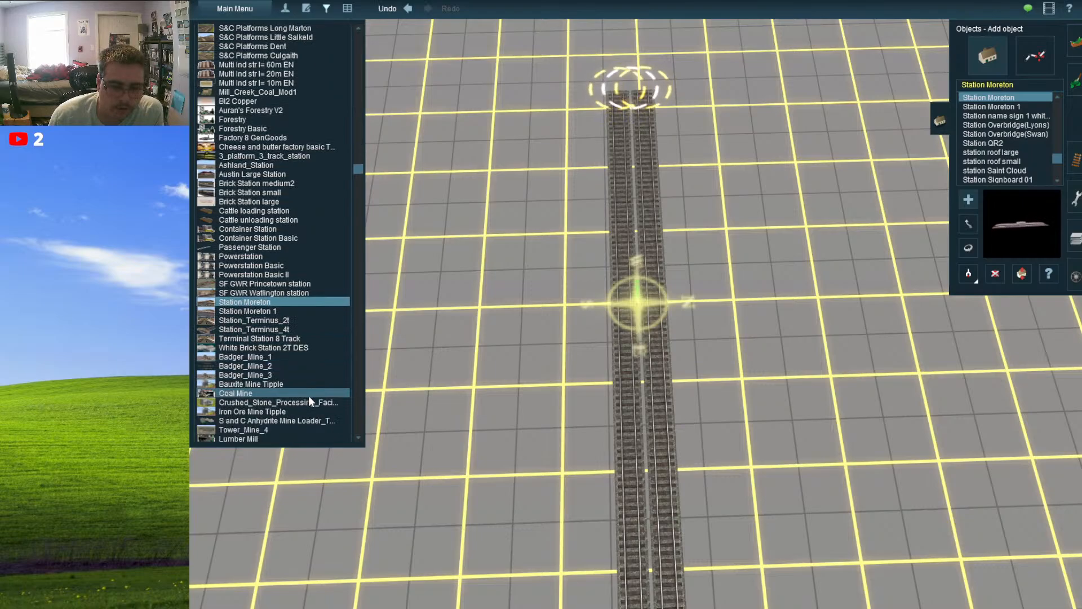
scroll(310, 397, "down", 1)
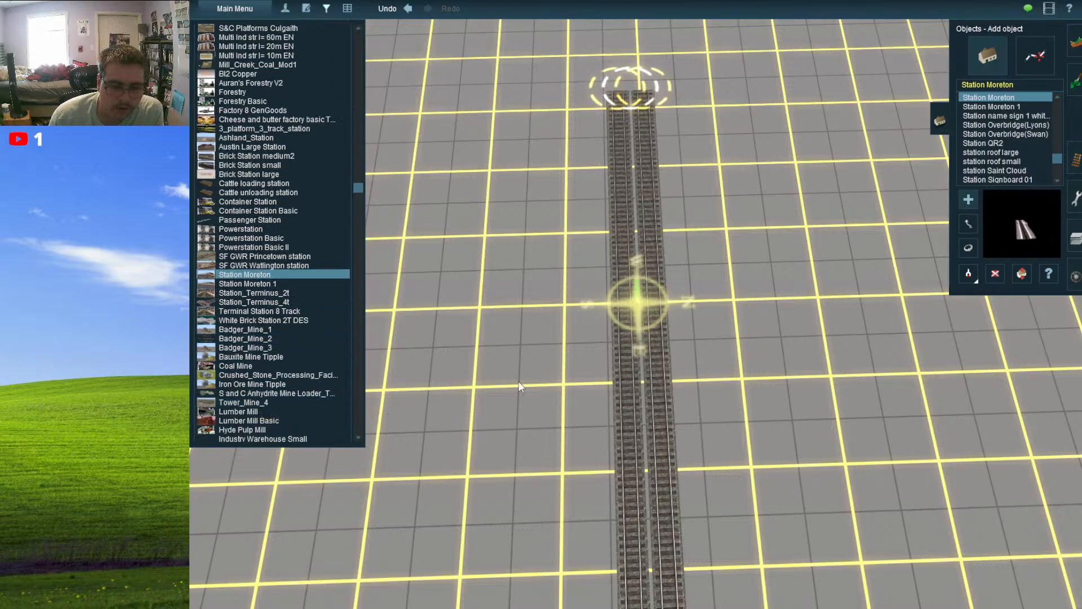
- Place Station Moreton on the empty baseboard just beyond the far end of the double track
right_click(519, 151)
right_click(669, 144)
right_click(669, 155)
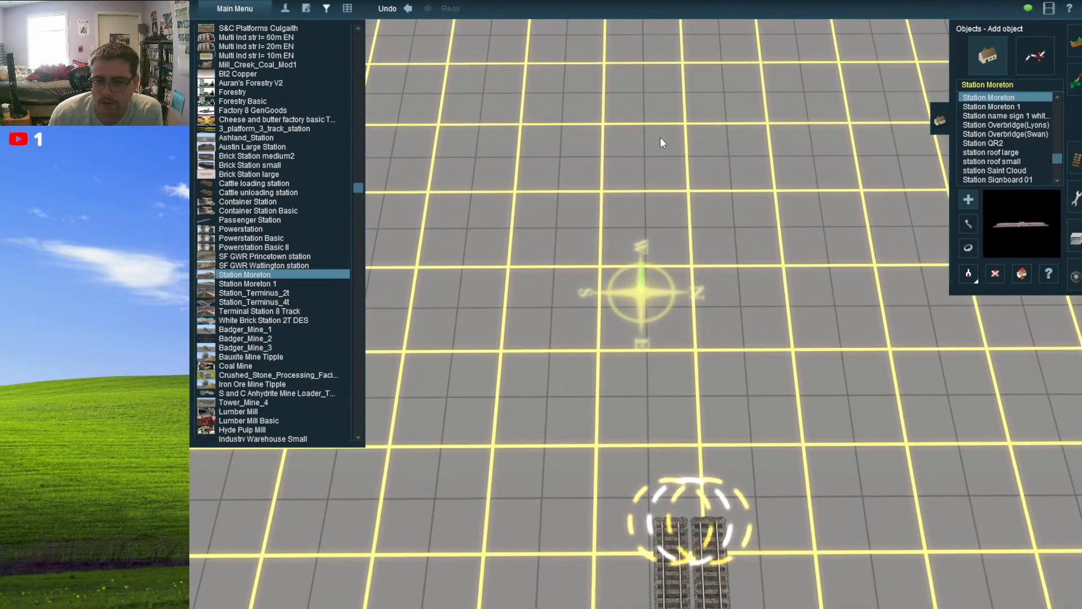
left_click(660, 137)
scroll(678, 188, "down", 4)
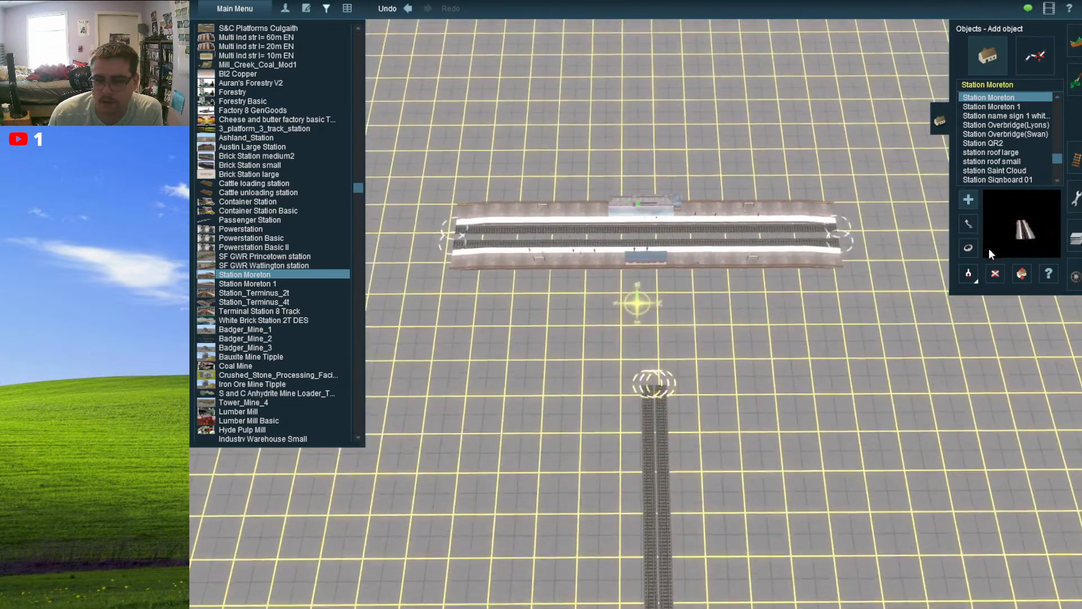
- Rotate Station Moreton in line with the double track and shift it farther along, leaving a short gap to the track end
left_click(968, 247)
left_click_drag(837, 258, 695, 373)
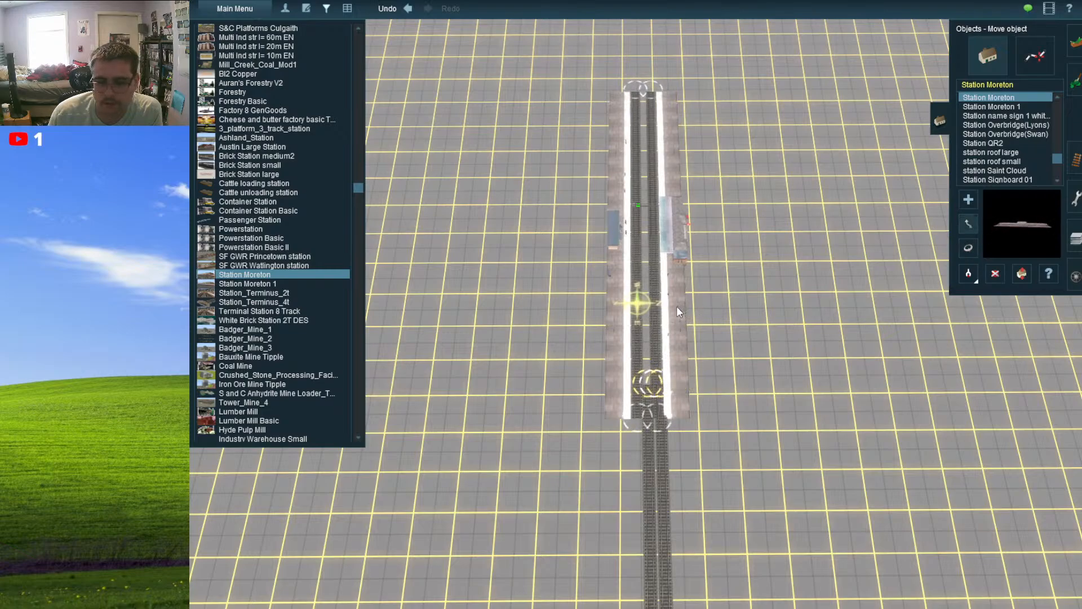
left_click_drag(677, 307, 683, 218)
scroll(683, 224, "up", 4)
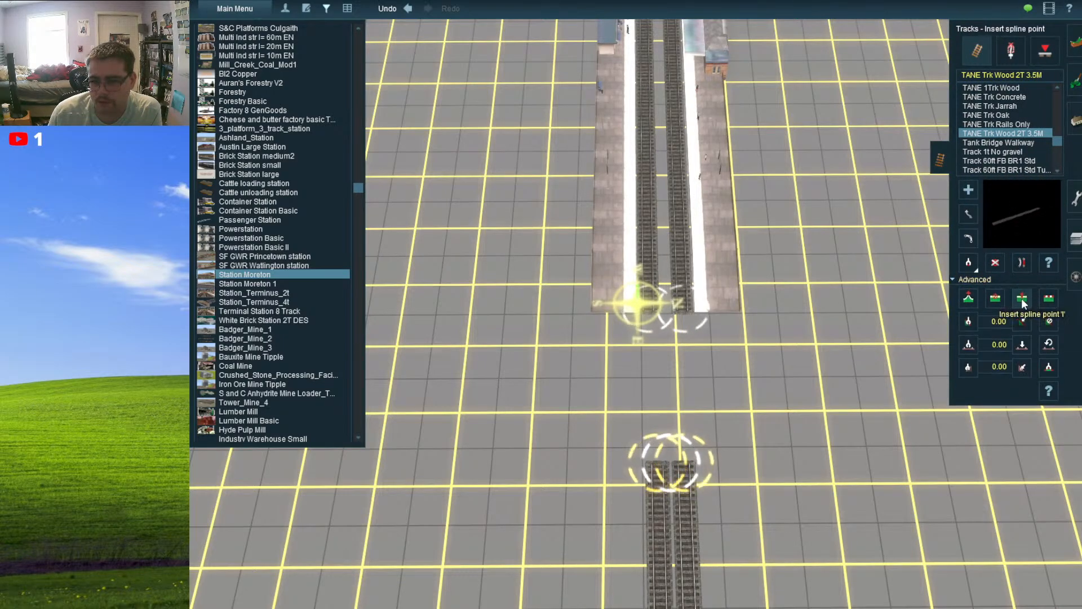
- Insert a spline point in the double track before Station Moreton and replace the section there with a TANE 1Trk Wood crossover
right_click_drag(661, 465, 645, 437)
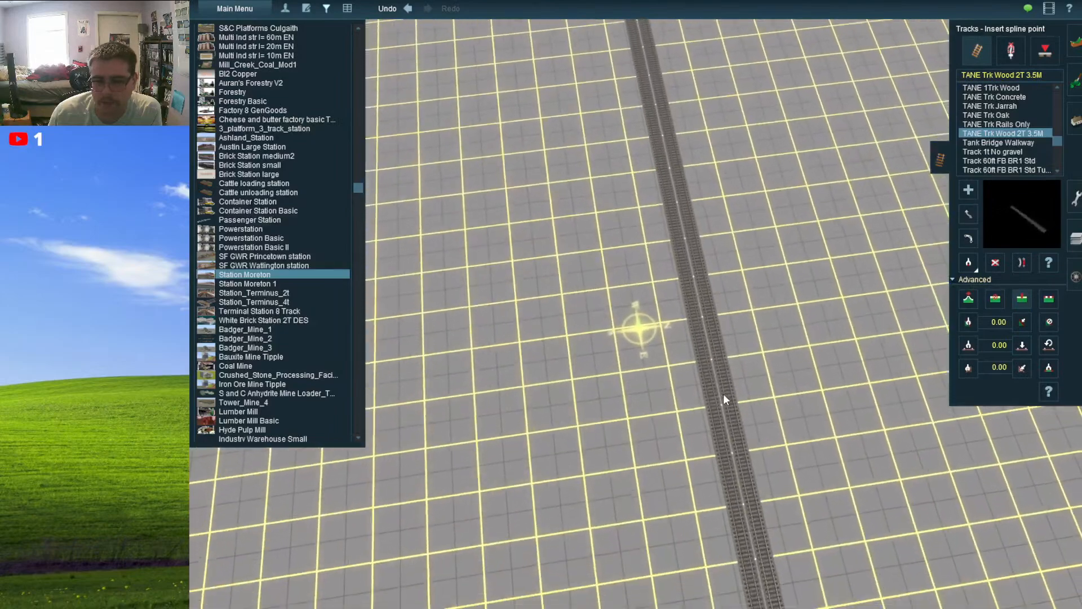
key("d")
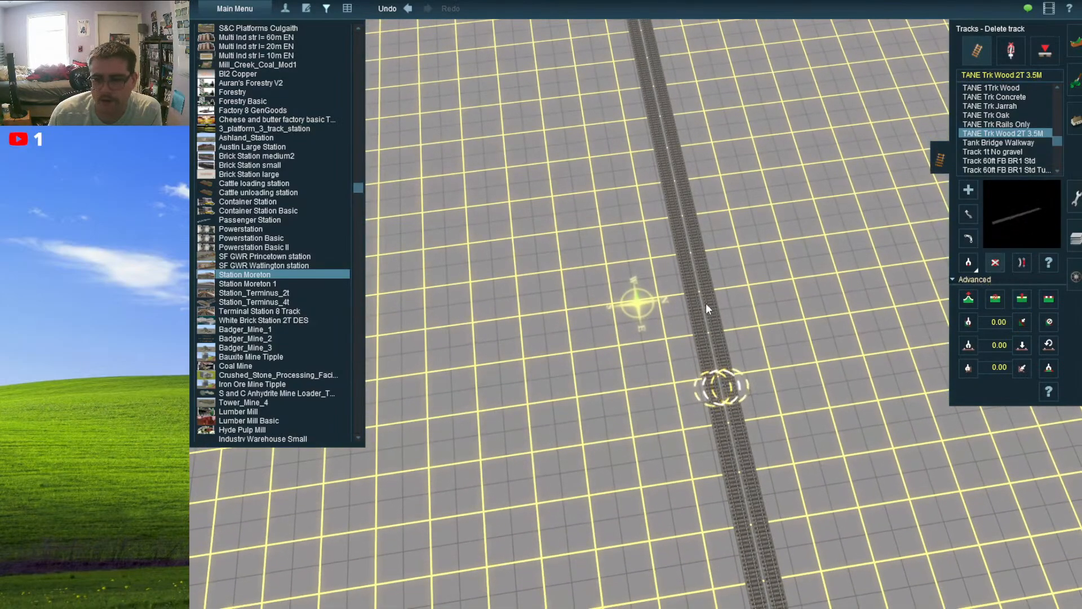
mouse_move(714, 384)
right_mouse_down()
mouse_move(701, 489)
mouse_move(628, 239)
mouse_move(658, 240)
mouse_move(664, 408)
mouse_move(727, 484)
mouse_move(721, 493)
mouse_move(631, 263)
mouse_move(562, 168)
mouse_move(587, 232)
mouse_move(671, 337)
mouse_move(647, 303)
mouse_move(651, 405)
mouse_move(654, 315)
mouse_move(653, 333)
mouse_move(642, 316)
mouse_move(680, 317)
right_mouse_up()
left_click_drag(682, 312, 682, 361)
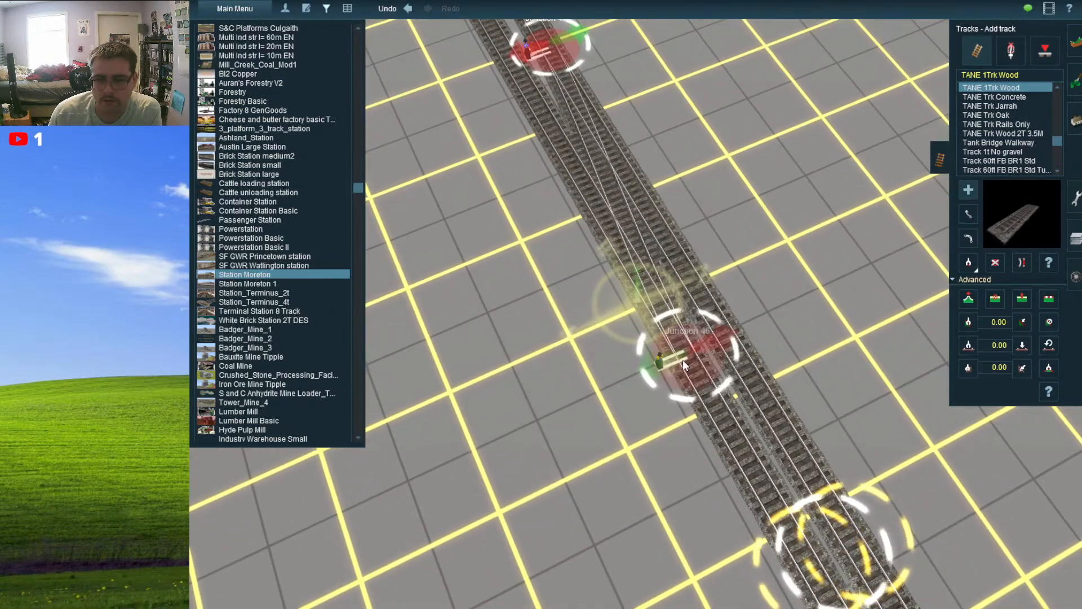
- Lower the ground into a dip on the empty terrain beyond Station Moreton using a large-radius Height down brush
right_click_drag(682, 361, 628, 273)
scroll(628, 276, "down", 5)
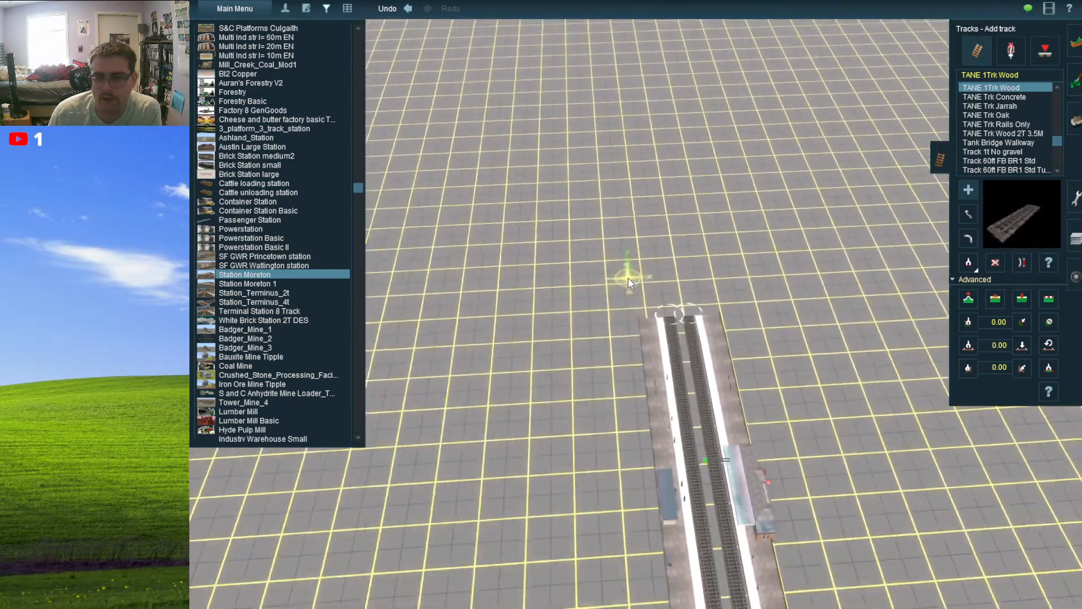
left_click(1074, 43)
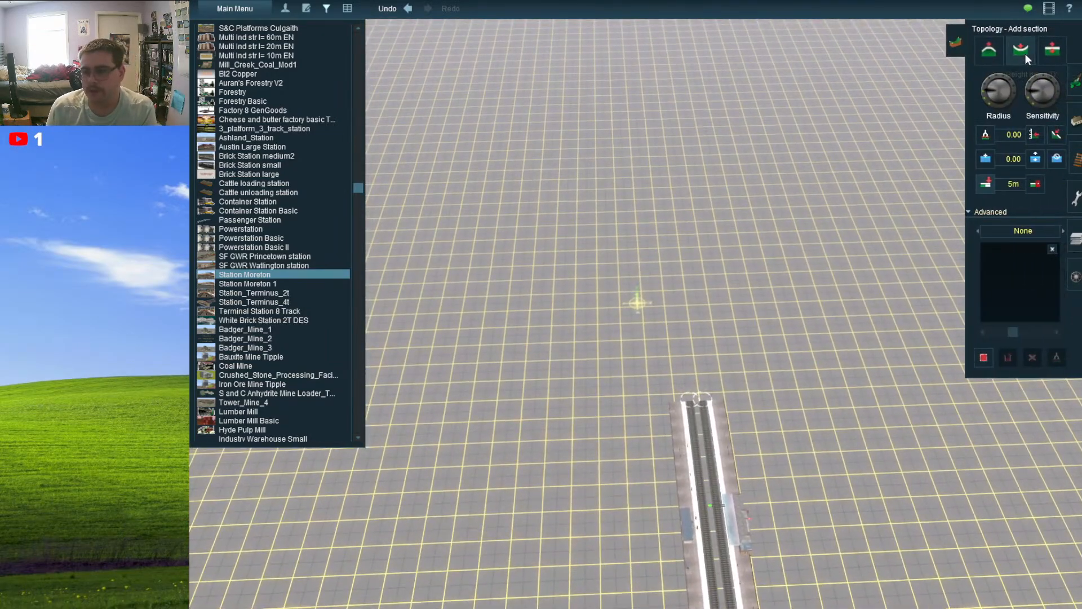
left_click_drag(1019, 101, 1009, 128)
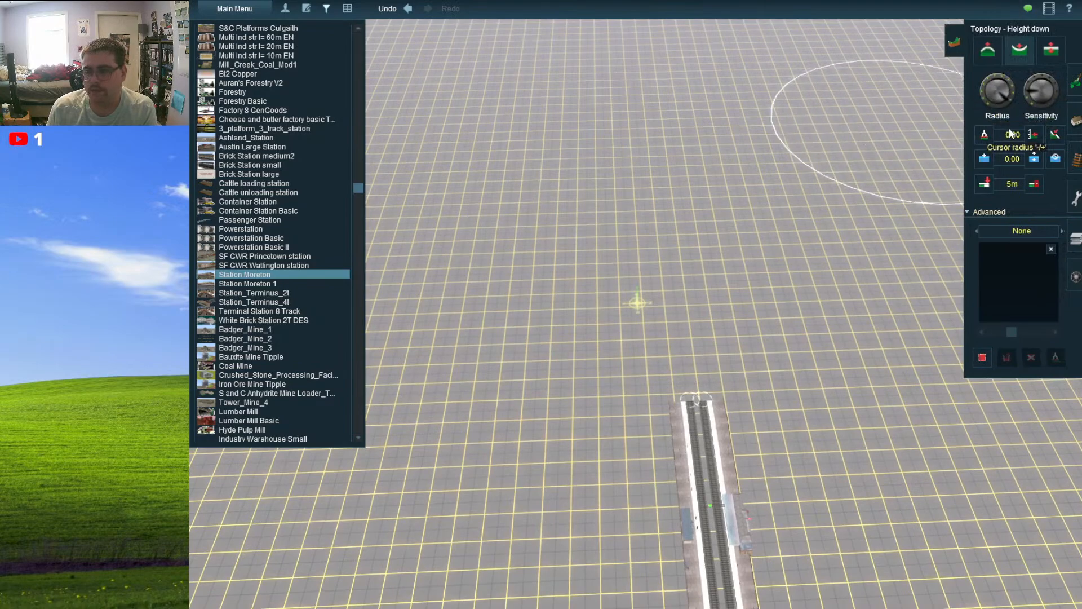
scroll(568, 205, "down", 10)
scroll(606, 289, "down", 5)
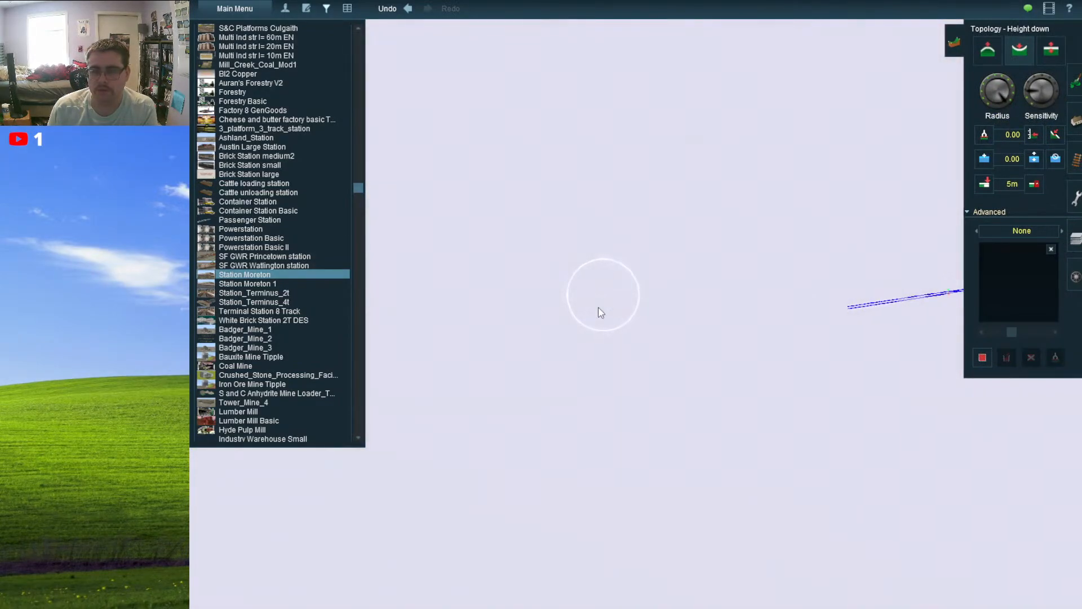
scroll(727, 308, "up", 5)
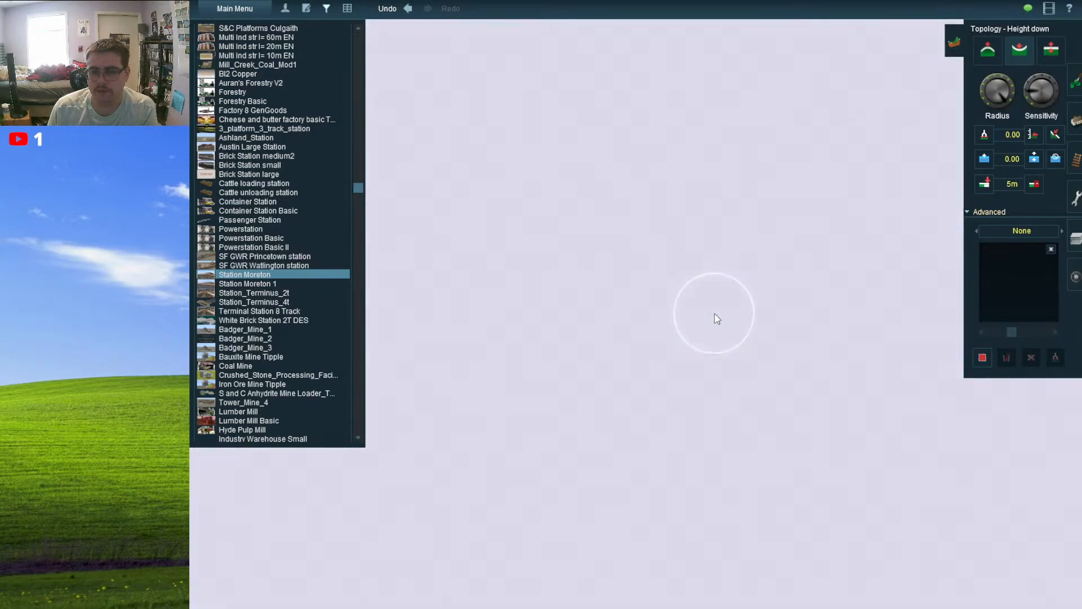
scroll(651, 306, "up", 3)
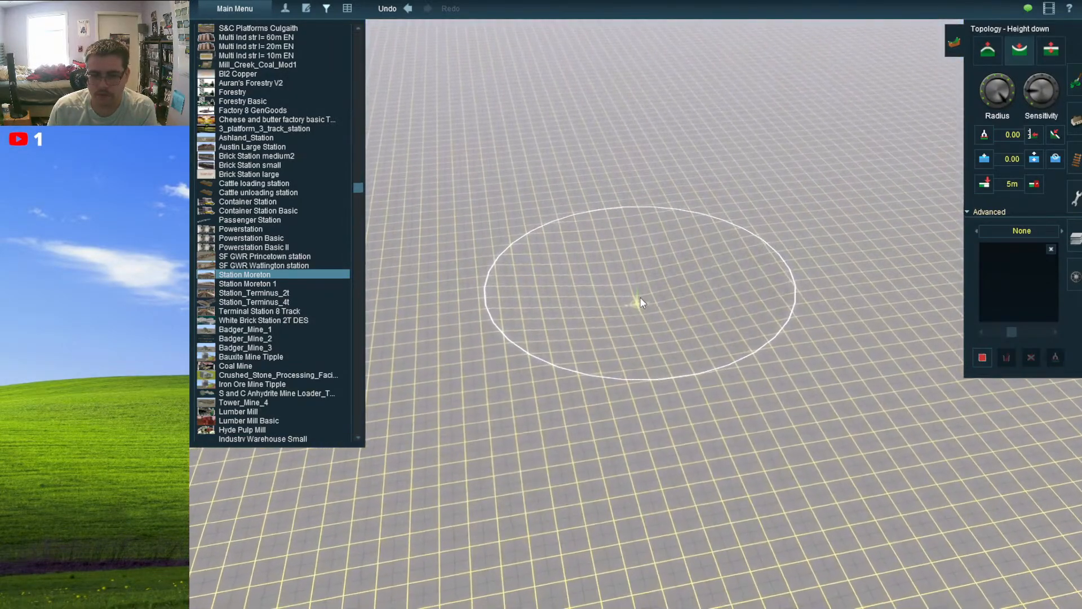
- Sample the -18.20 height from the dip and apply it with Use height to carve a winding channel across the terrain
scroll(640, 302, "up", 4)
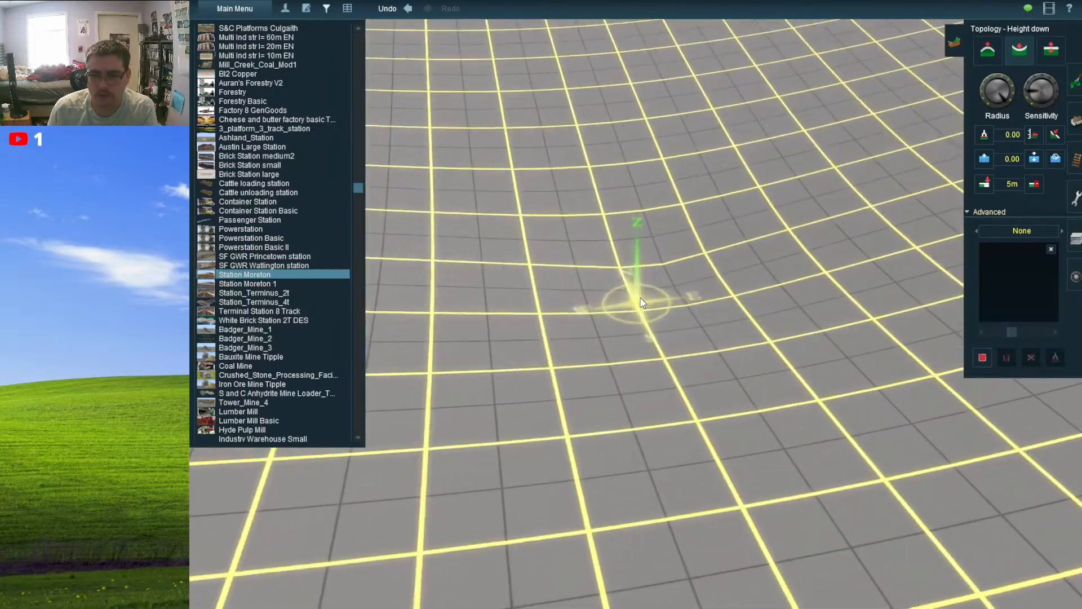
left_click_drag(640, 303, 723, 301)
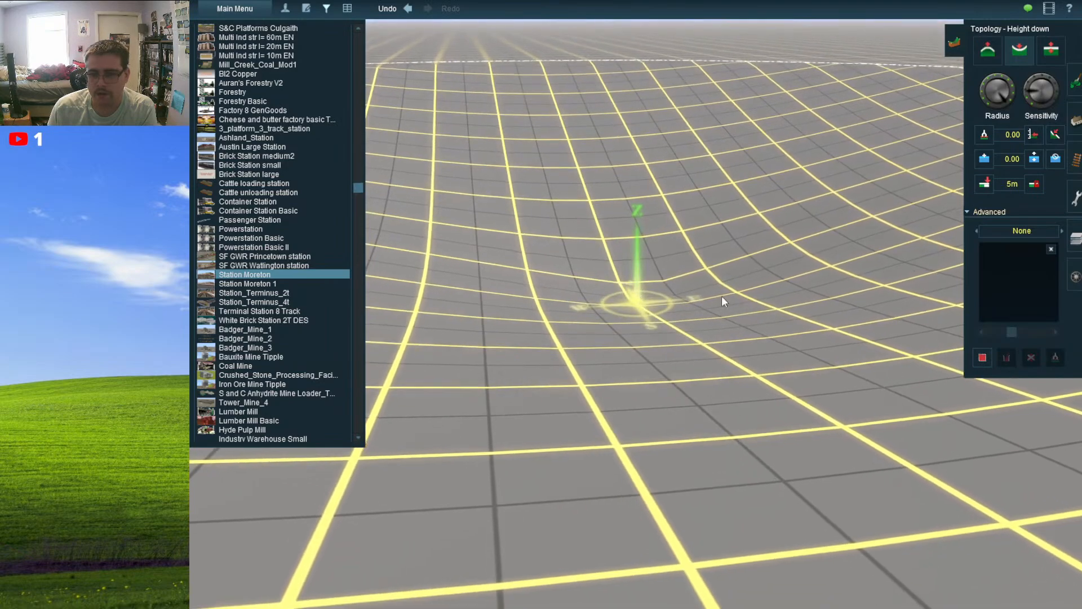
left_click(984, 136)
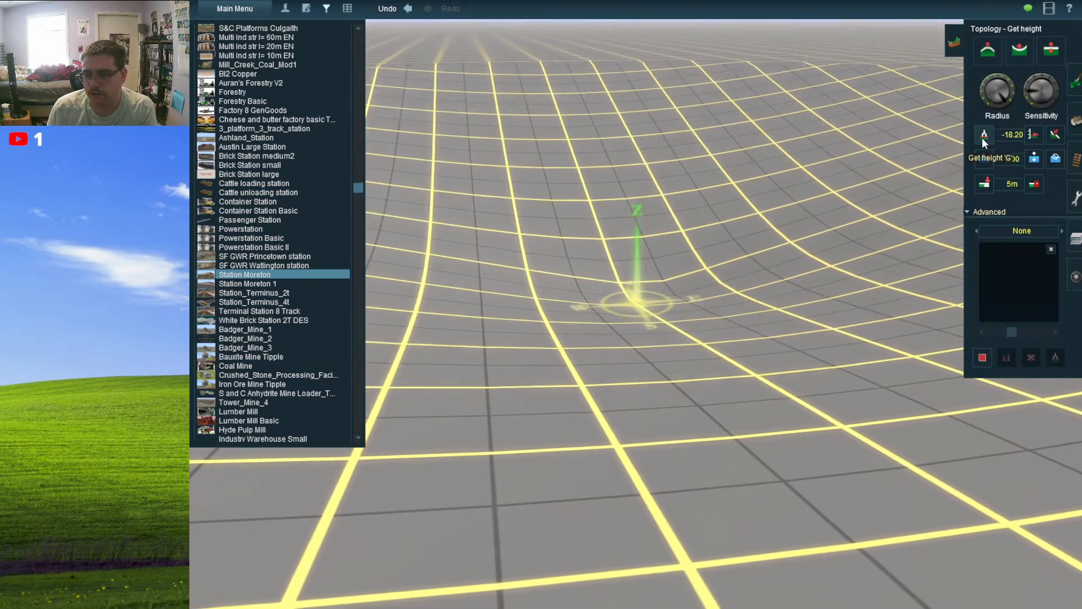
left_click(1041, 134)
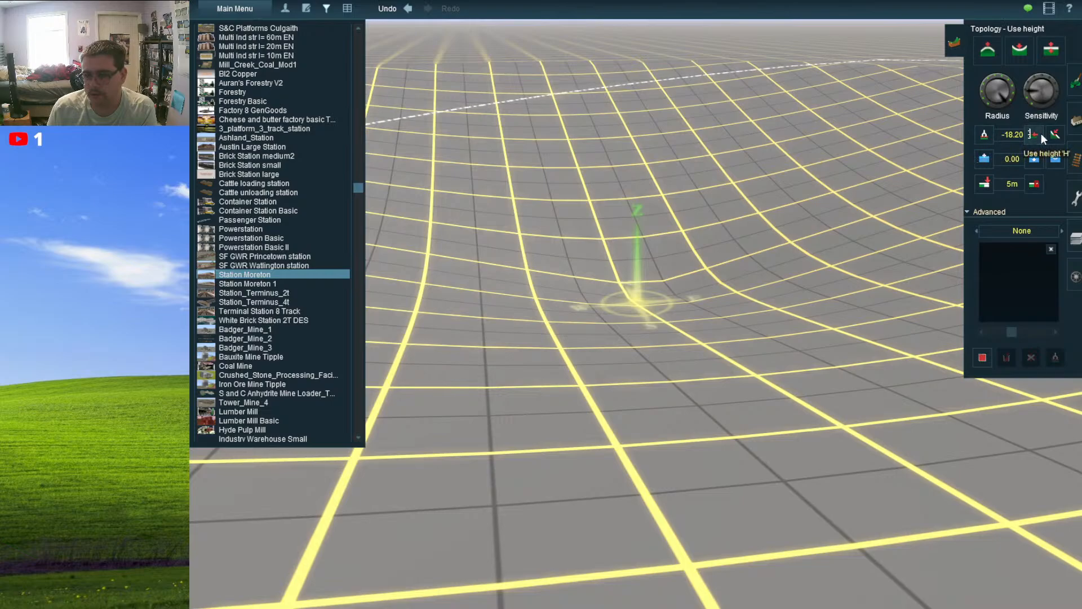
mouse_move(705, 276)
left_mouse_down()
mouse_move(643, 293)
mouse_move(616, 217)
mouse_move(704, 219)
mouse_move(606, 179)
mouse_move(597, 248)
mouse_move(544, 350)
mouse_move(613, 292)
mouse_move(640, 285)
mouse_move(680, 324)
mouse_move(708, 313)
mouse_move(684, 218)
mouse_move(700, 210)
mouse_move(623, 179)
mouse_move(635, 180)
mouse_move(565, 203)
mouse_move(614, 179)
mouse_move(728, 160)
mouse_move(578, 132)
left_mouse_up()
scroll(648, 292, "down", 3)
right_click_drag(578, 132, 657, 384)
scroll(660, 386, "down", 10)
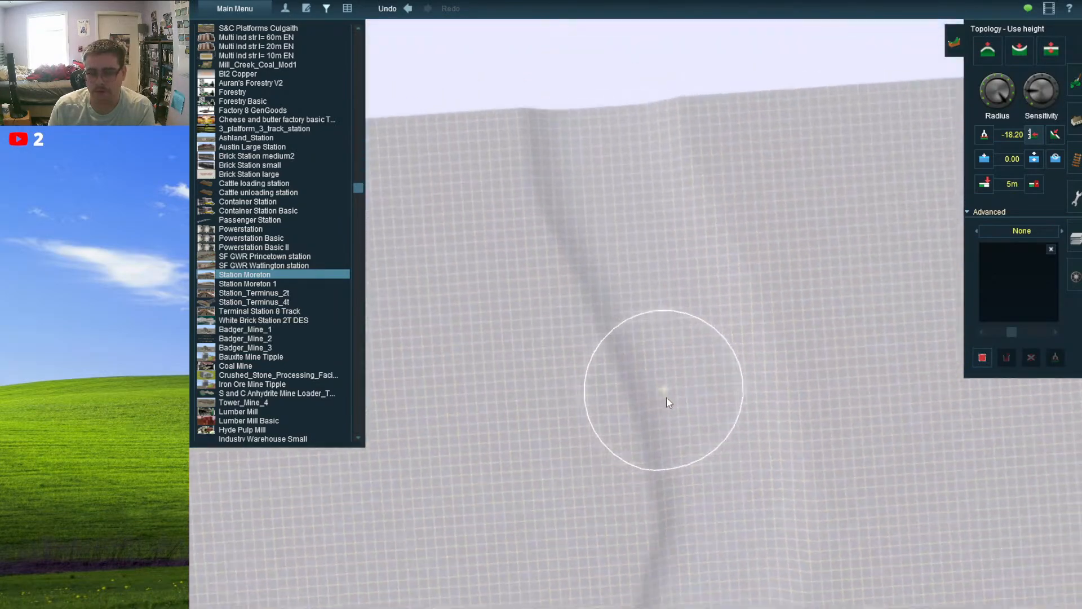
- Widen the channel around its sharp bend with the sampled height and follow its bank toward the map edge
scroll(652, 395, "up", 3)
scroll(652, 378, "up", 3)
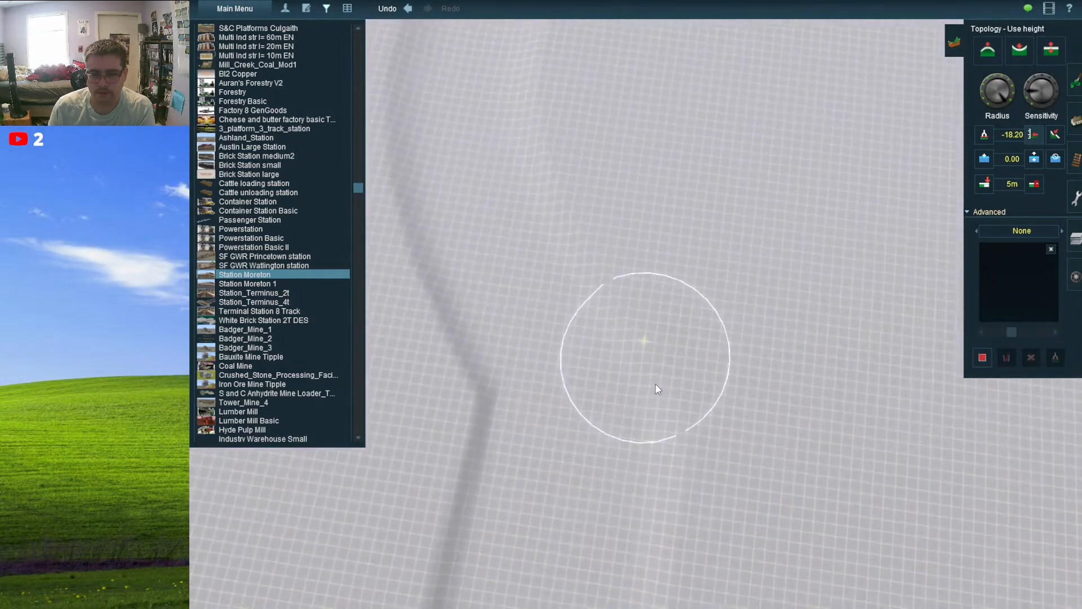
mouse_move(471, 349)
left_mouse_down()
mouse_move(528, 373)
mouse_move(536, 445)
left_mouse_up()
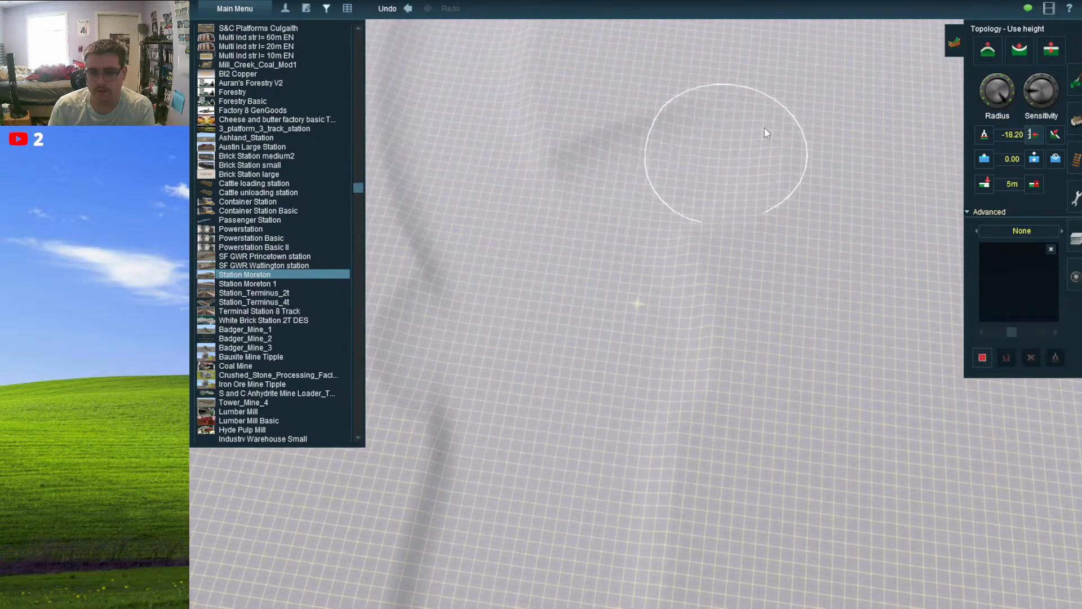
right_click(794, 99)
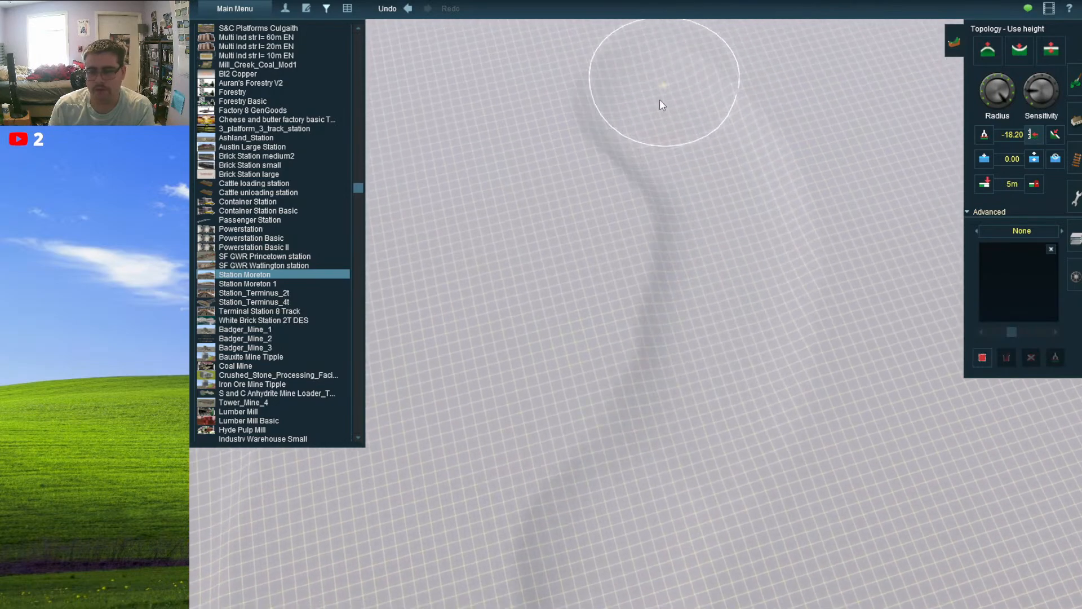
right_click(569, 90)
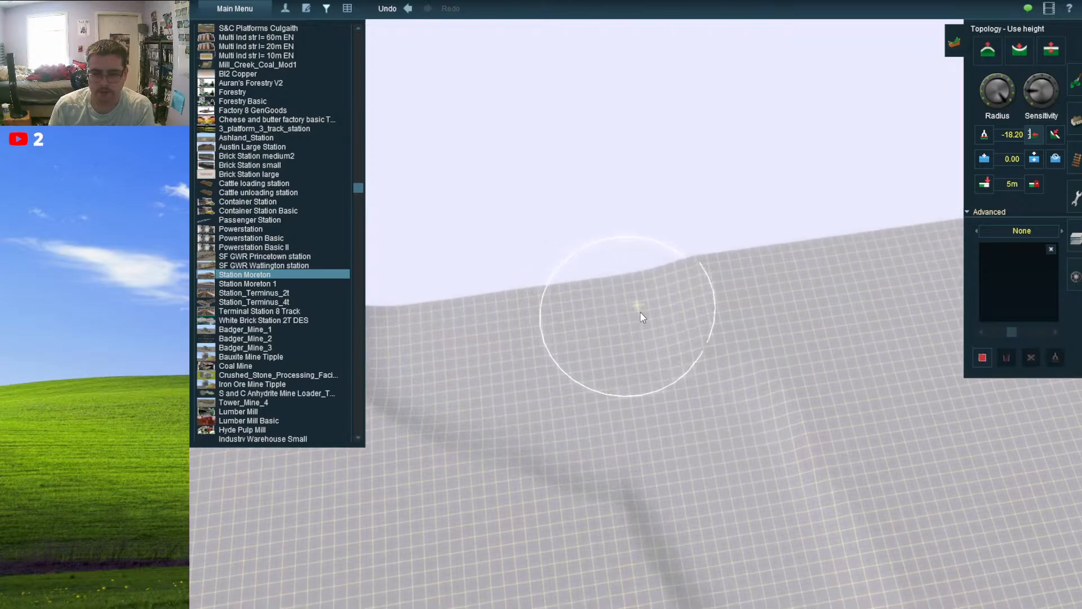
- Examine the carved channel from its far bend to the map edge and back along its banks
mouse_move(591, 319)
right_mouse_down()
mouse_move(505, 322)
mouse_move(560, 281)
right_mouse_up()
key("Left")
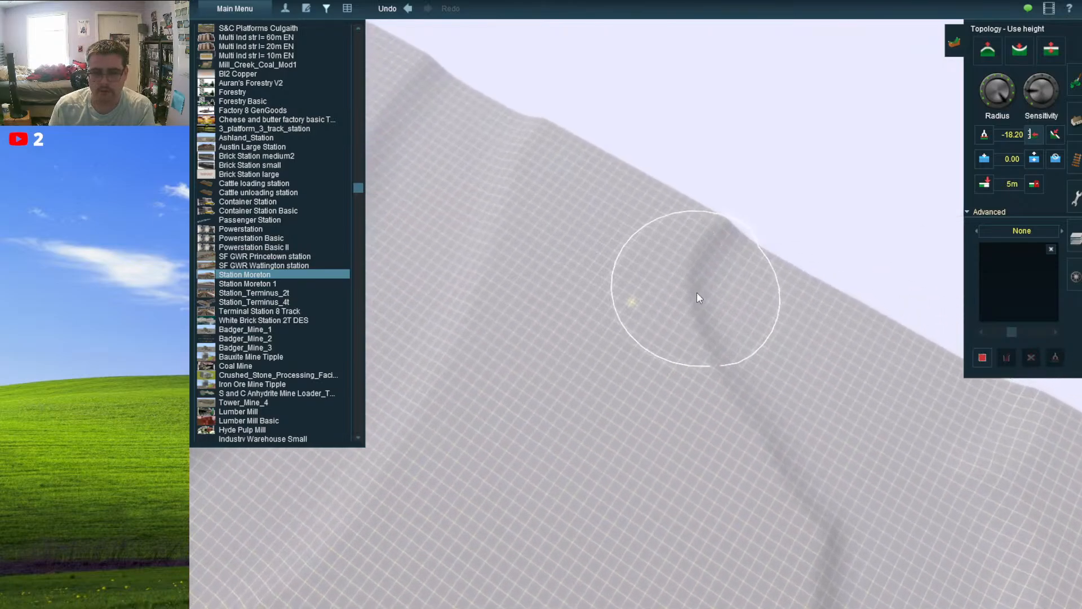
key("Left")
mouse_move(675, 412)
right_mouse_down()
mouse_move(638, 486)
mouse_move(626, 477)
right_mouse_up()
scroll(627, 483, "down", 3)
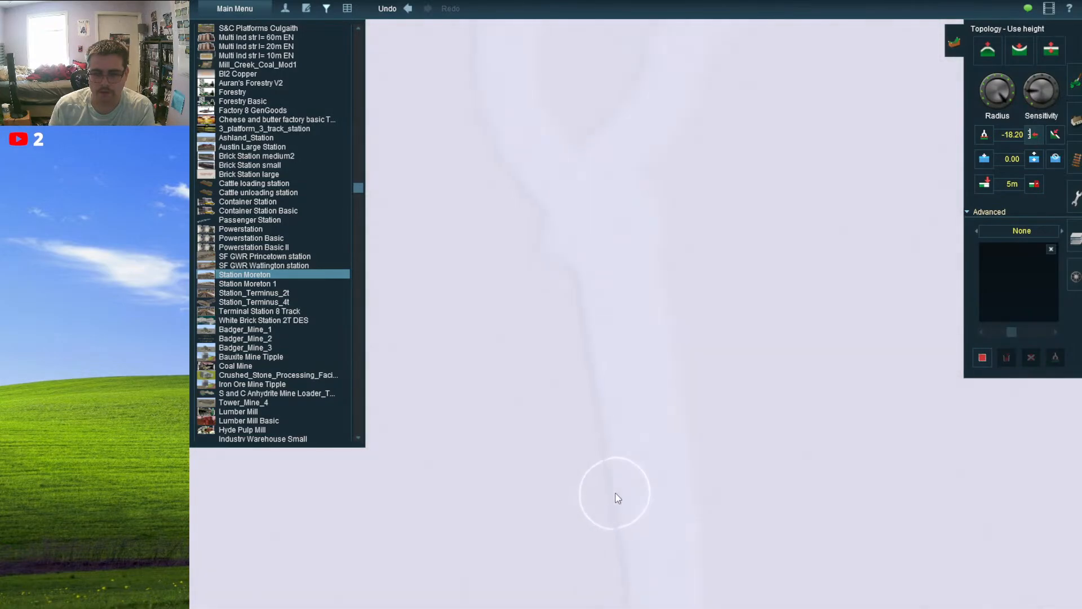
scroll(704, 430, "up", 5)
key("Left")
right_click(750, 334)
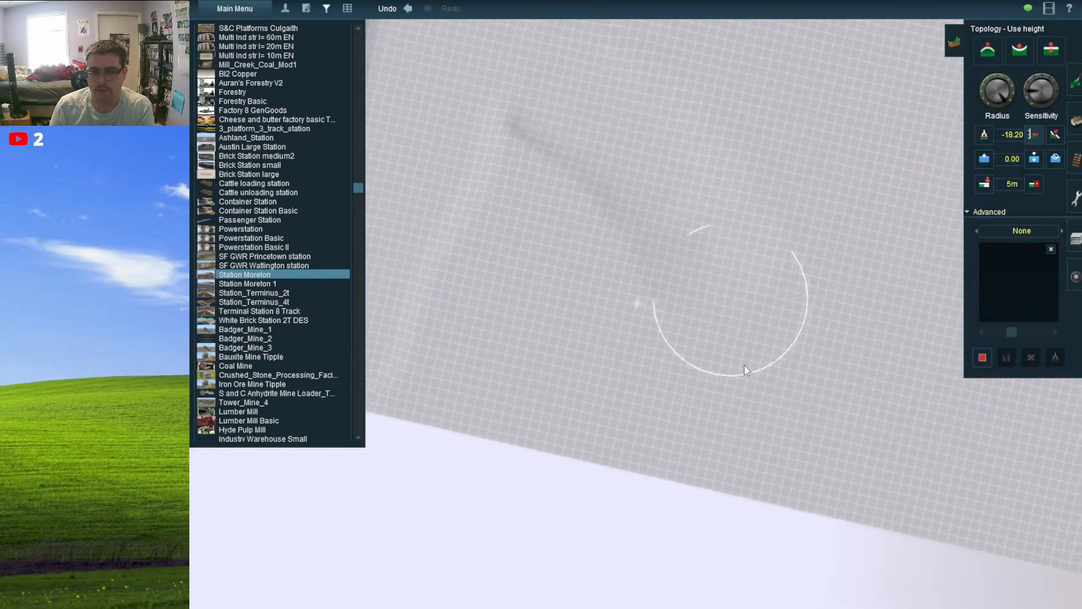
right_click(566, 240)
scroll(566, 241, "up", 5)
right_click(597, 336)
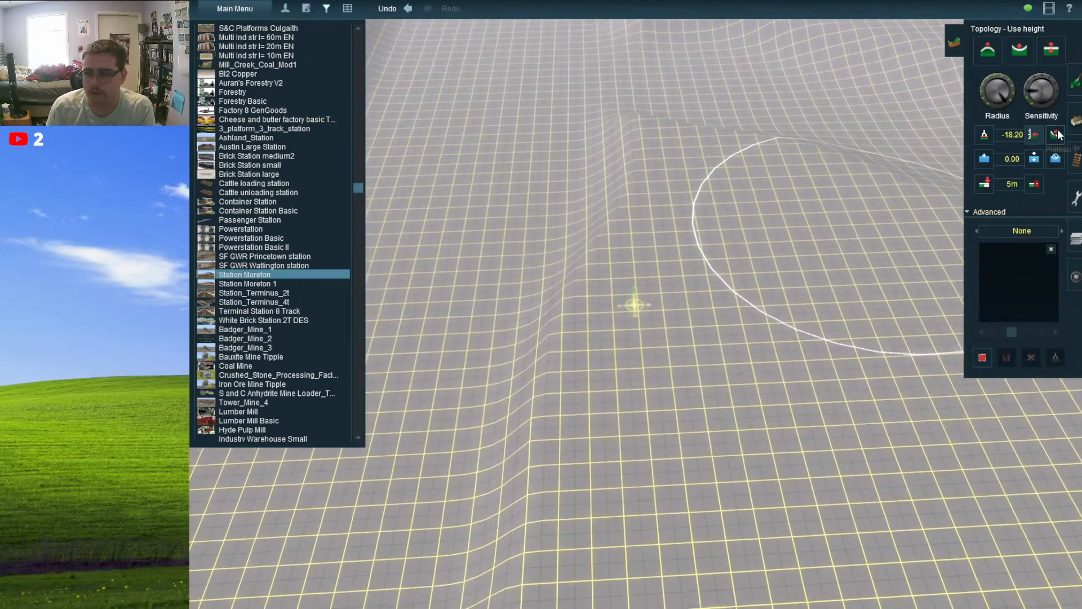
- Lower the ground along the channel bank facing Station Moreton using the Height down brush with a smaller radius
left_click(1042, 54)
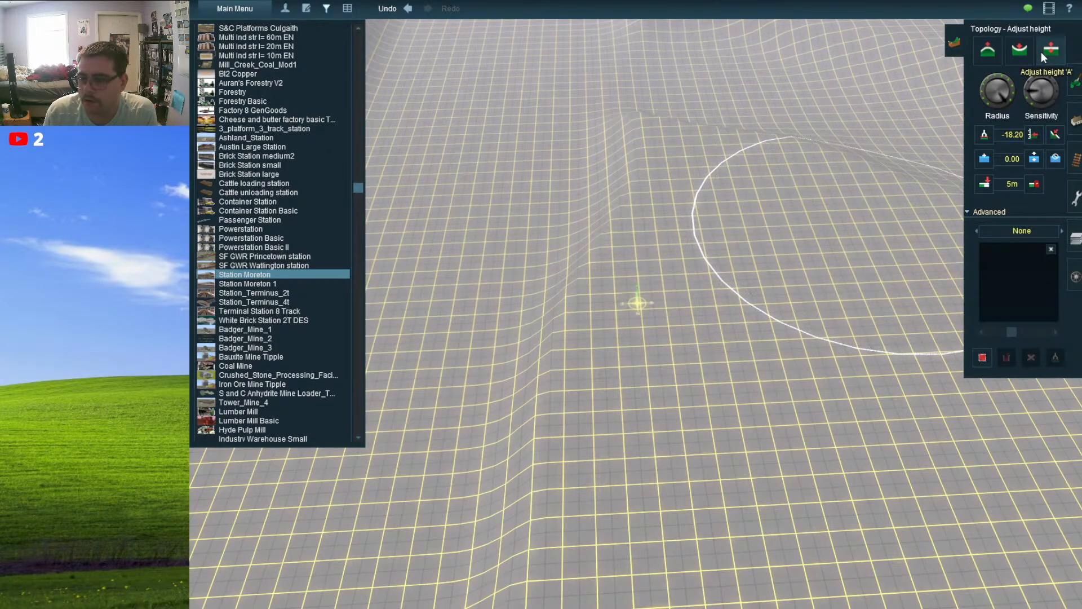
left_click(1019, 51)
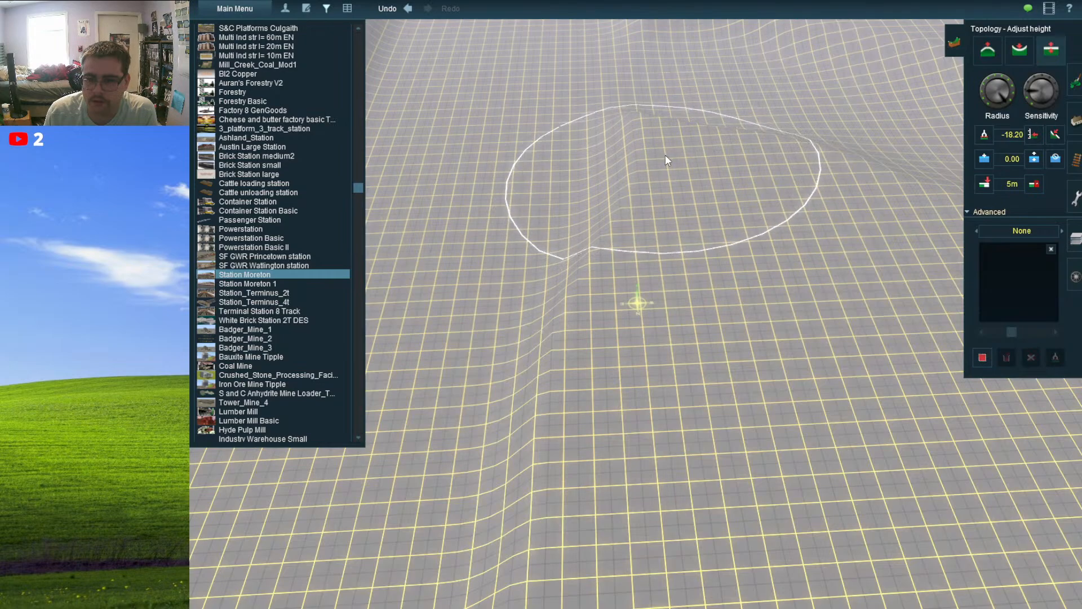
right_click(711, 163)
right_click_drag(711, 163, 547, 313)
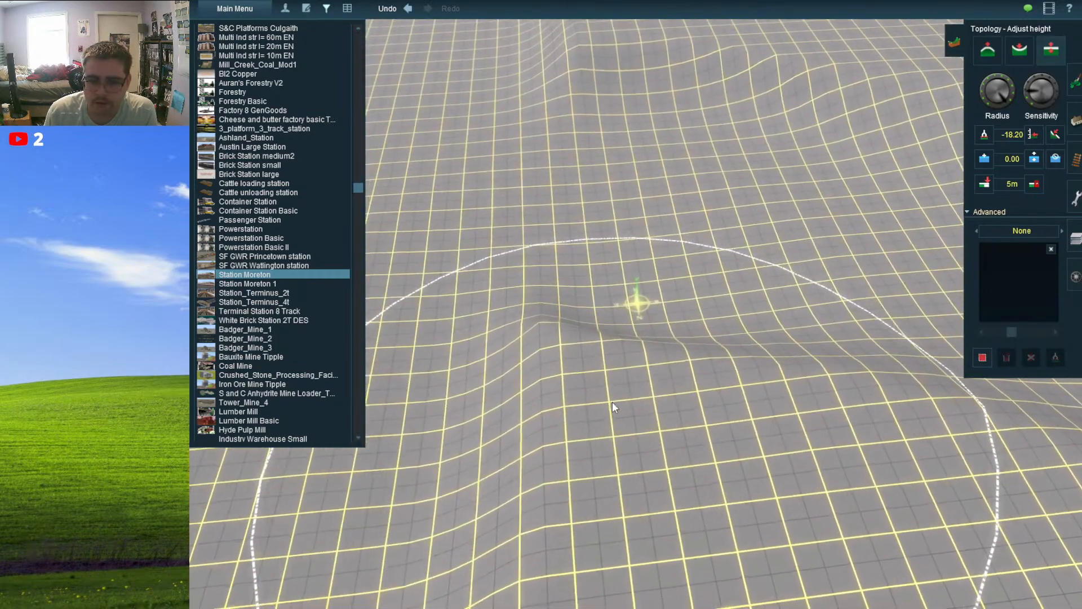
right_click(613, 397)
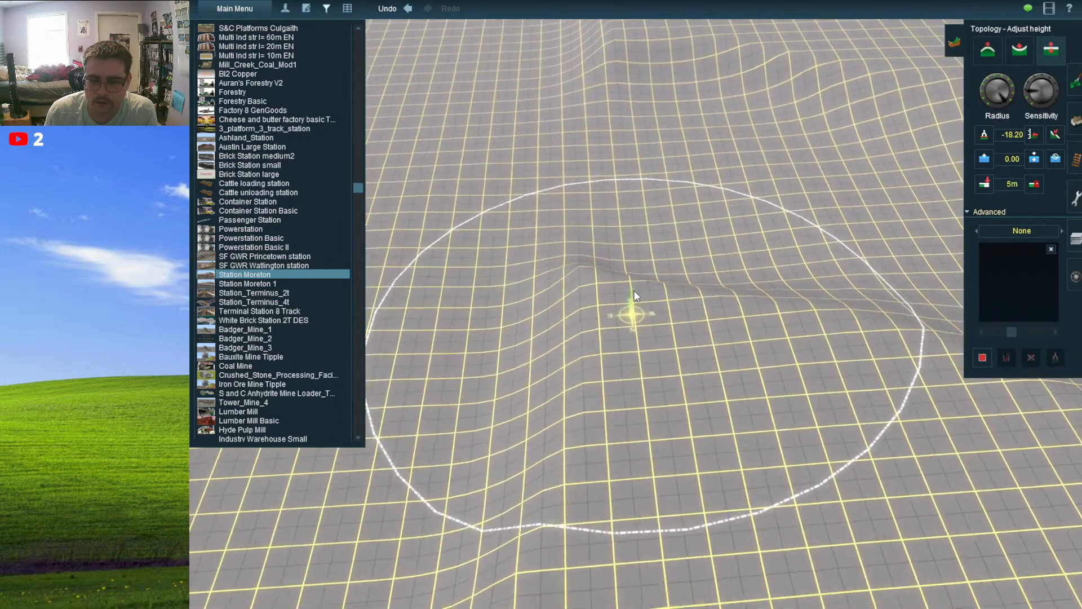
mouse_move(615, 296)
right_mouse_down()
mouse_move(644, 292)
mouse_move(644, 341)
right_mouse_up()
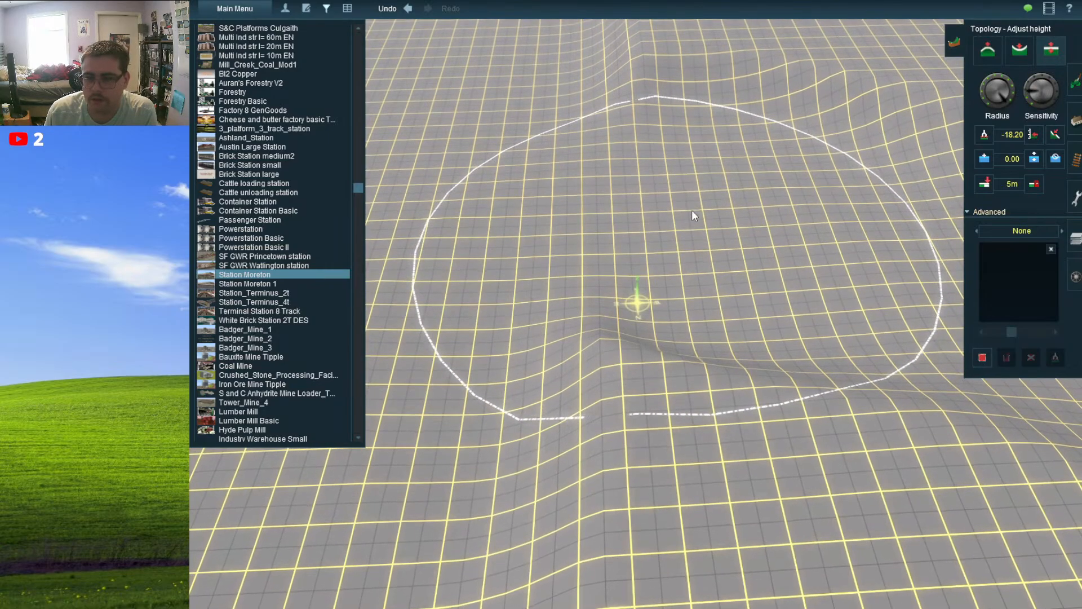
mouse_move(671, 241)
right_mouse_down()
mouse_move(584, 148)
mouse_move(581, 218)
mouse_move(607, 262)
mouse_move(631, 235)
mouse_move(661, 154)
mouse_move(576, 197)
mouse_move(603, 267)
mouse_move(643, 316)
mouse_move(586, 319)
mouse_move(627, 298)
mouse_move(625, 344)
right_mouse_up()
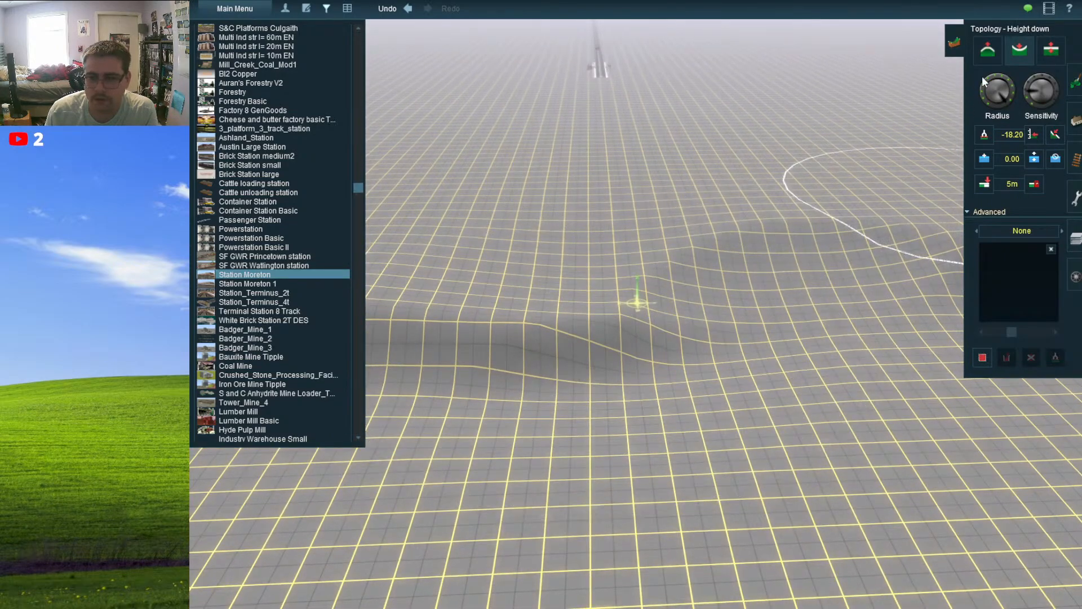
mouse_move(709, 282)
left_mouse_down()
mouse_move(653, 301)
mouse_move(518, 308)
mouse_move(571, 296)
mouse_move(596, 321)
left_mouse_up()
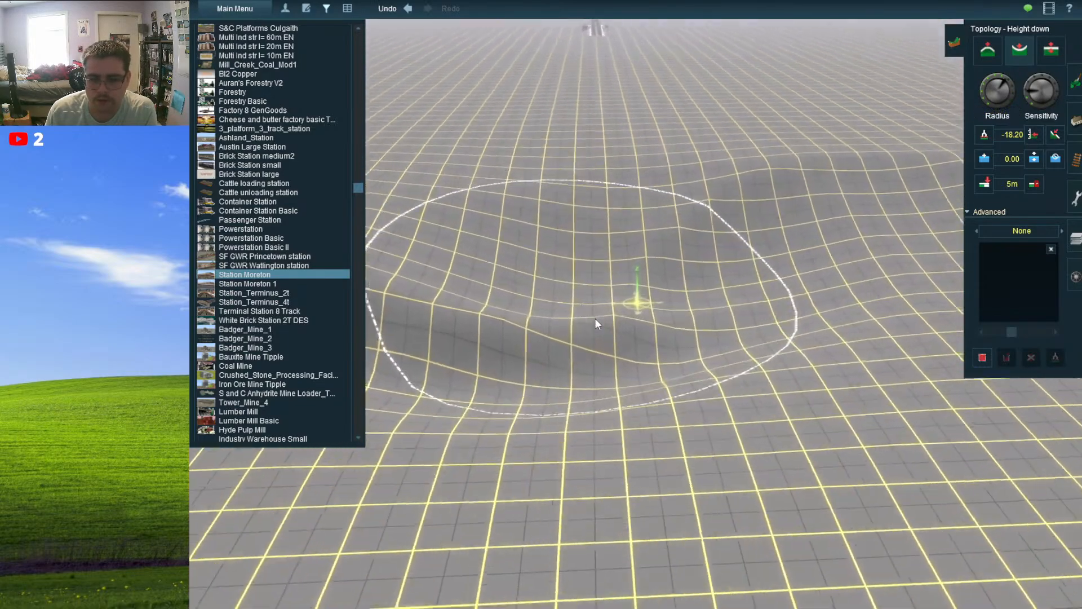
mouse_move(711, 388)
left_mouse_down()
mouse_move(621, 348)
mouse_move(583, 283)
left_mouse_up()
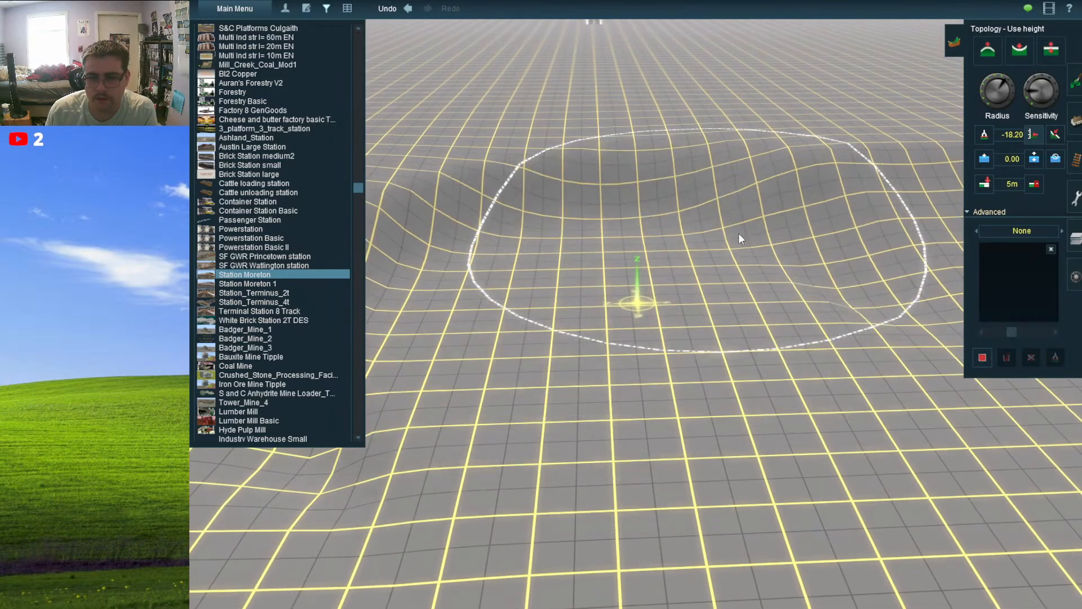
- Reshape and widen the channel bank facing Station Moreton by applying the -18.20 height with Use height
mouse_move(627, 218)
left_mouse_down()
mouse_move(494, 322)
mouse_move(719, 283)
mouse_move(527, 286)
mouse_move(478, 254)
left_mouse_up()
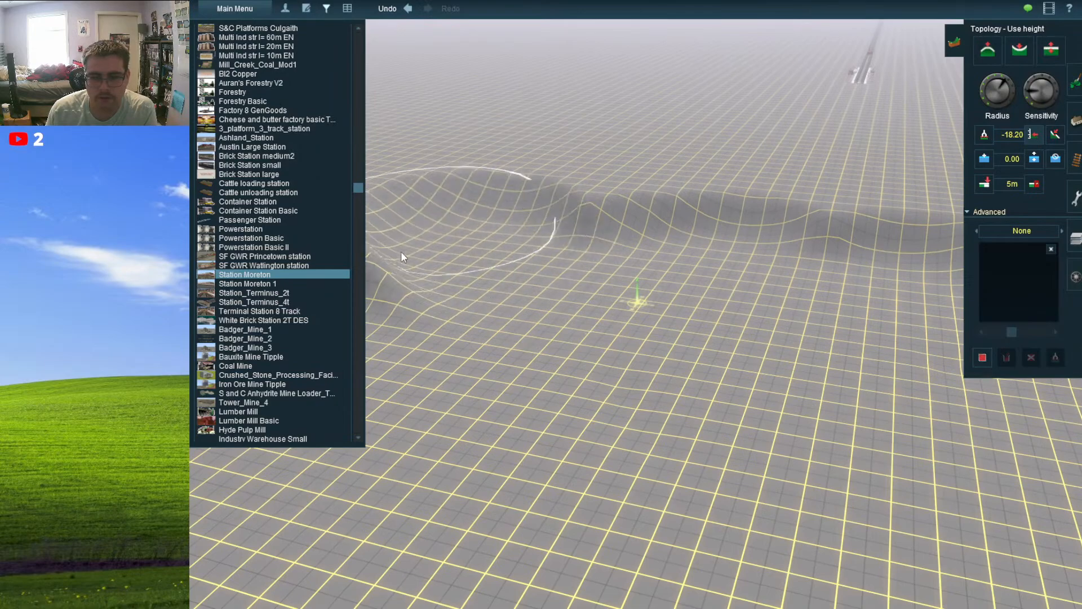
scroll(439, 293, "down", 5)
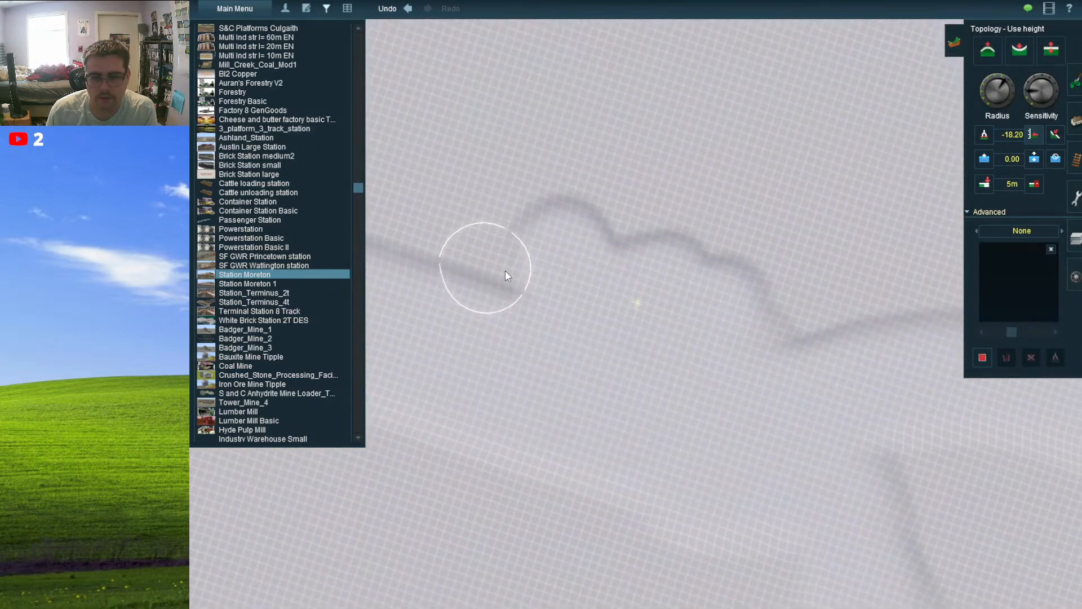
mouse_move(410, 204)
left_mouse_down()
mouse_move(386, 235)
mouse_move(857, 380)
left_mouse_up()
left_click_drag(787, 332, 868, 349)
scroll(837, 356, "up", 2)
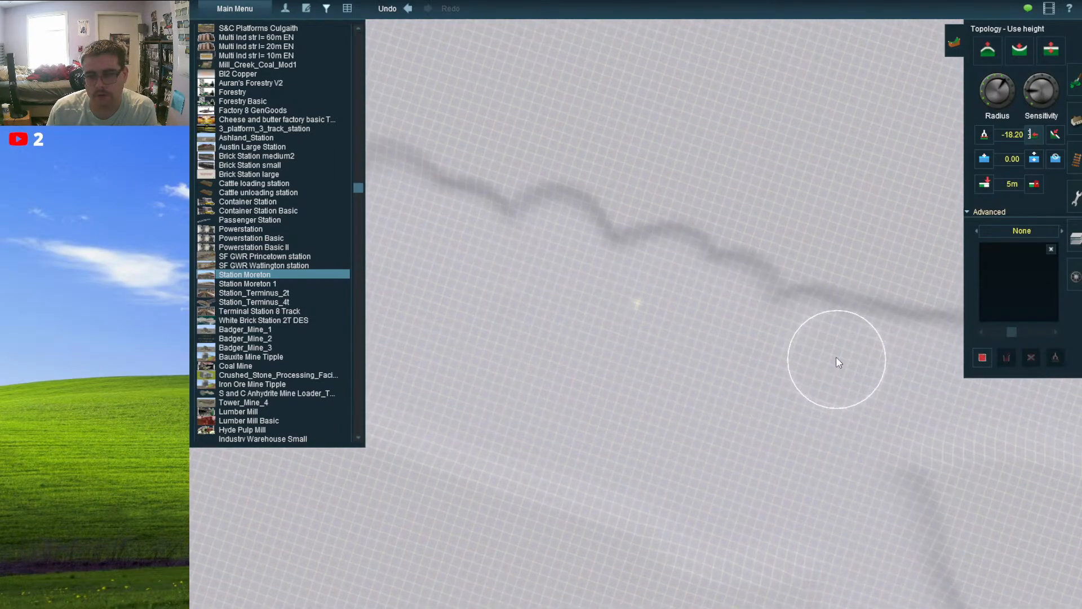
- Lay a TANE 1Trk Wood track from the open end of Station Moreton out toward the channel
key("Down")
key("Left")
right_click(714, 230)
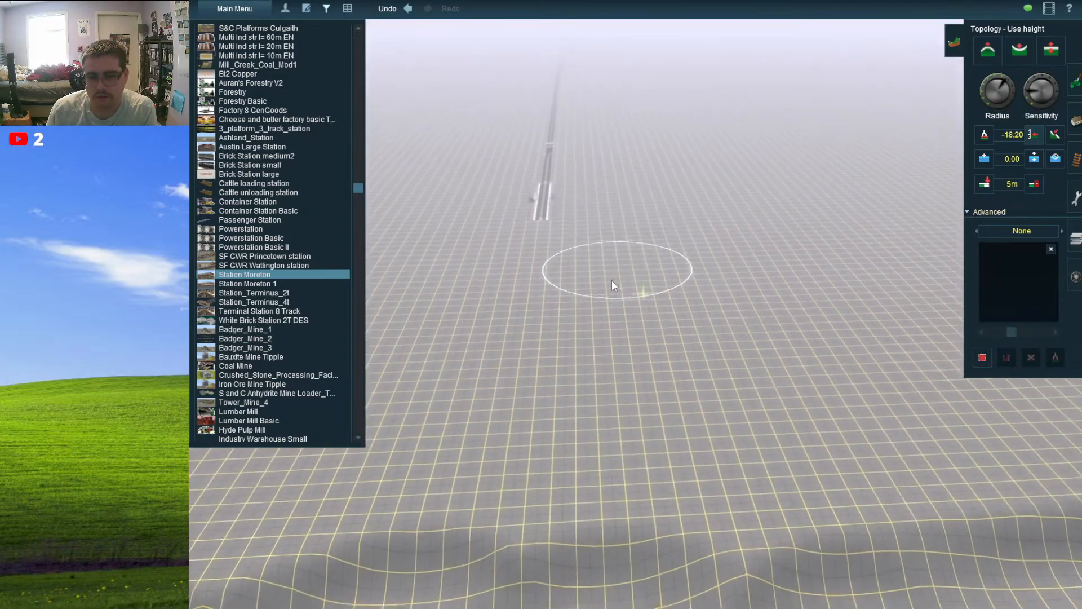
right_click(607, 279)
scroll(608, 280, "up", 3)
right_click(613, 265)
key("Left")
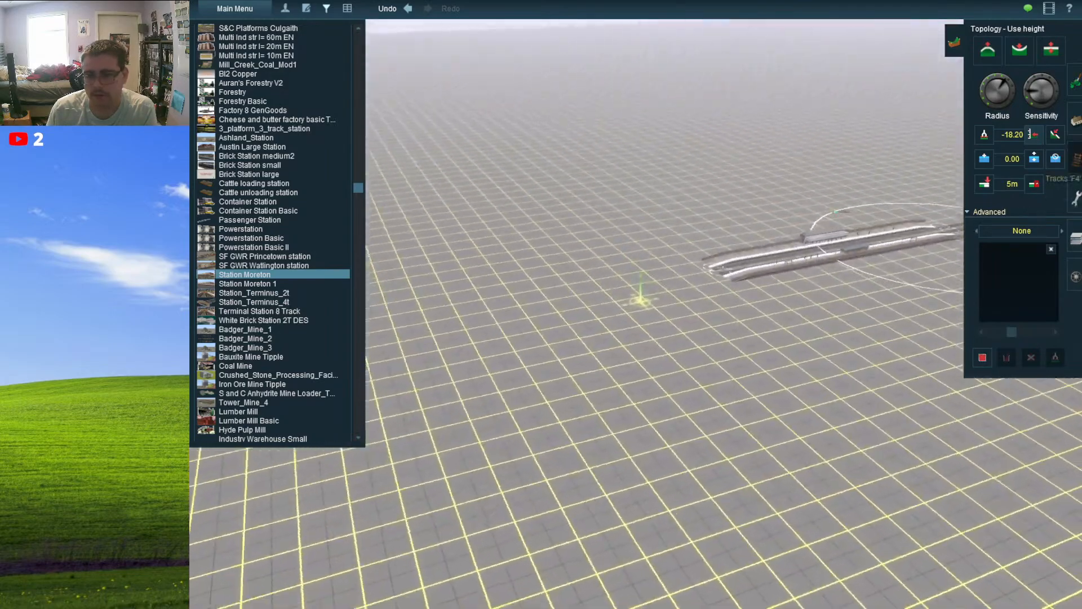
left_click(1076, 159)
right_click(709, 319)
key("Left")
key("Up")
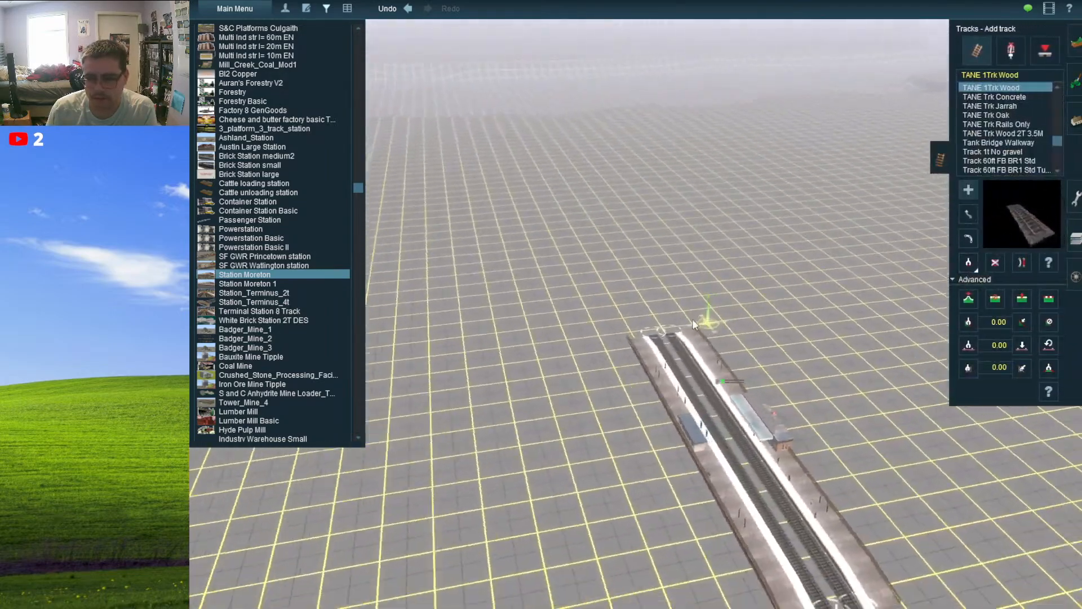
right_click(604, 295)
right_click(626, 114)
left_click_drag(646, 297, 644, 228)
right_click(624, 139)
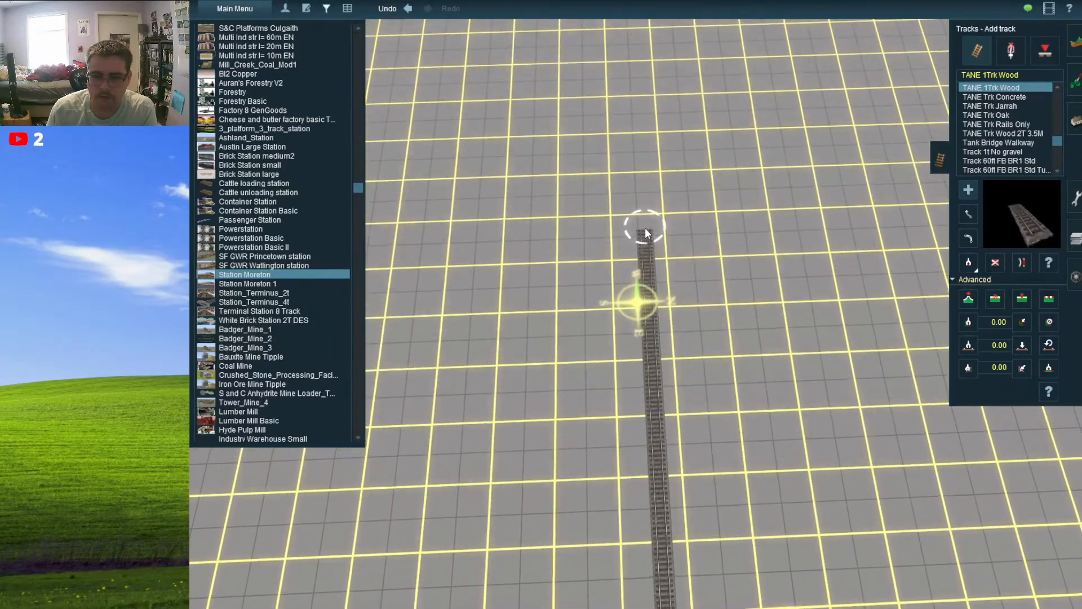
- Lay a second TANE 1Trk Wood track parallel to the first from Station Moreton's other platform line
scroll(677, 294, "down", 3)
right_click_drag(677, 315, 620, 361)
scroll(607, 314, "up", 3)
right_click(599, 167)
left_click_drag(594, 306, 626, 214)
right_click(662, 178)
right_click(679, 181)
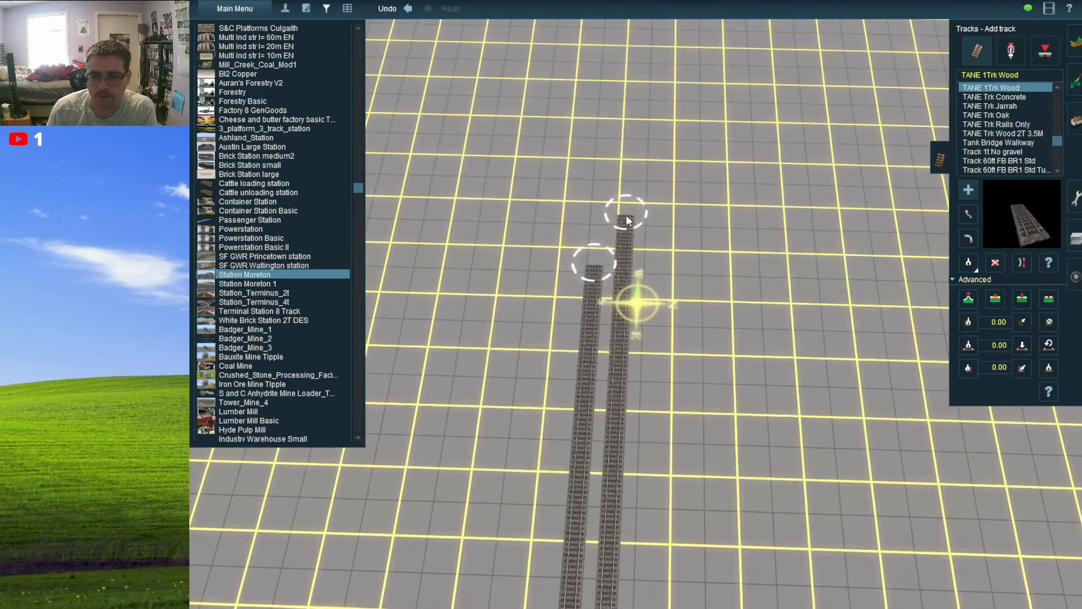
- Add a TANE 1Trk Wood crossover between the two new tracks beyond Station Moreton
right_click_drag(638, 507, 644, 243)
scroll(626, 487, "down", 3)
scroll(642, 375, "down", 5)
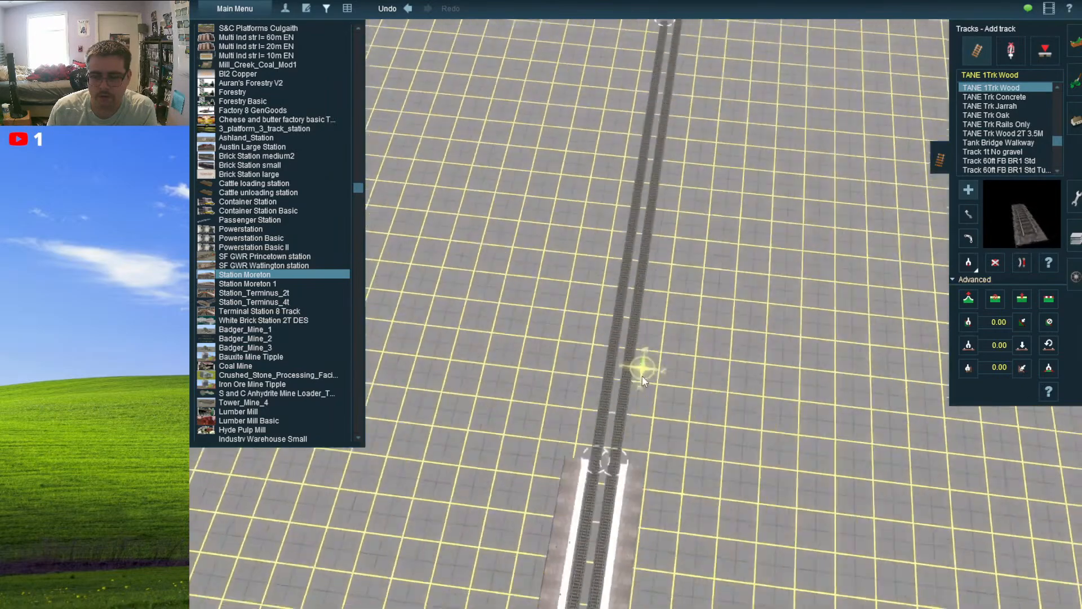
key("Up")
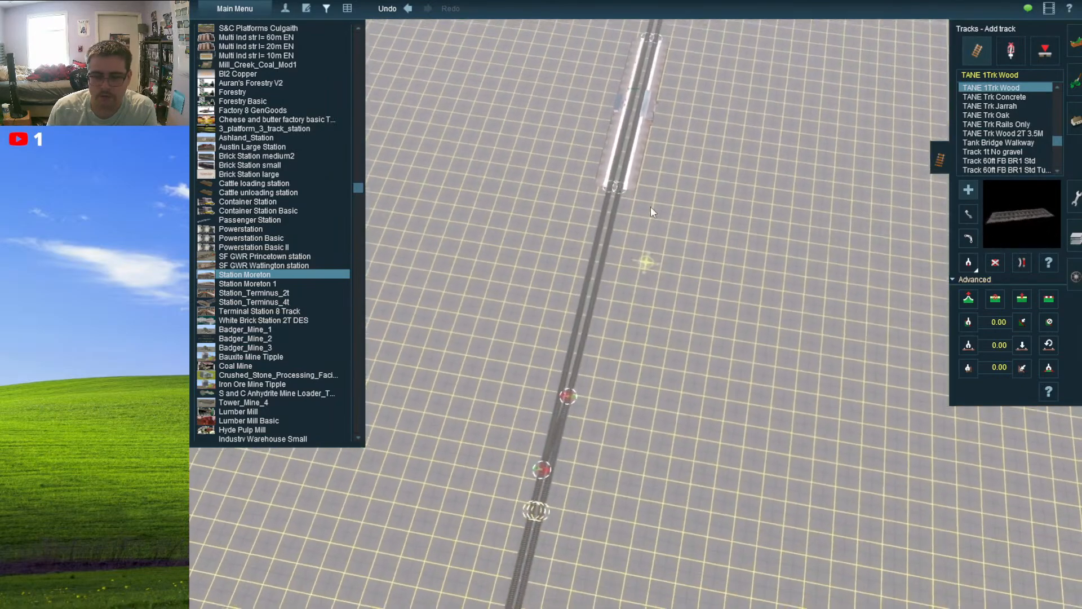
scroll(640, 256, "up", 3)
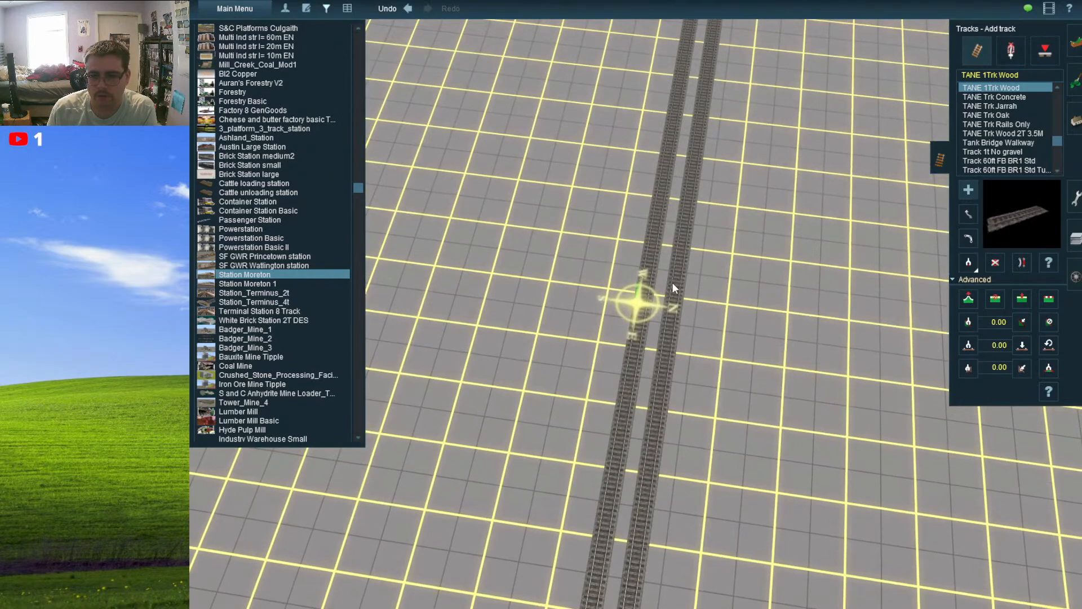
left_click_drag(672, 283, 673, 110)
- Switch the pick list to Rail Stuff, preview its bridges and choose Bridge Stone 2t
key("Up")
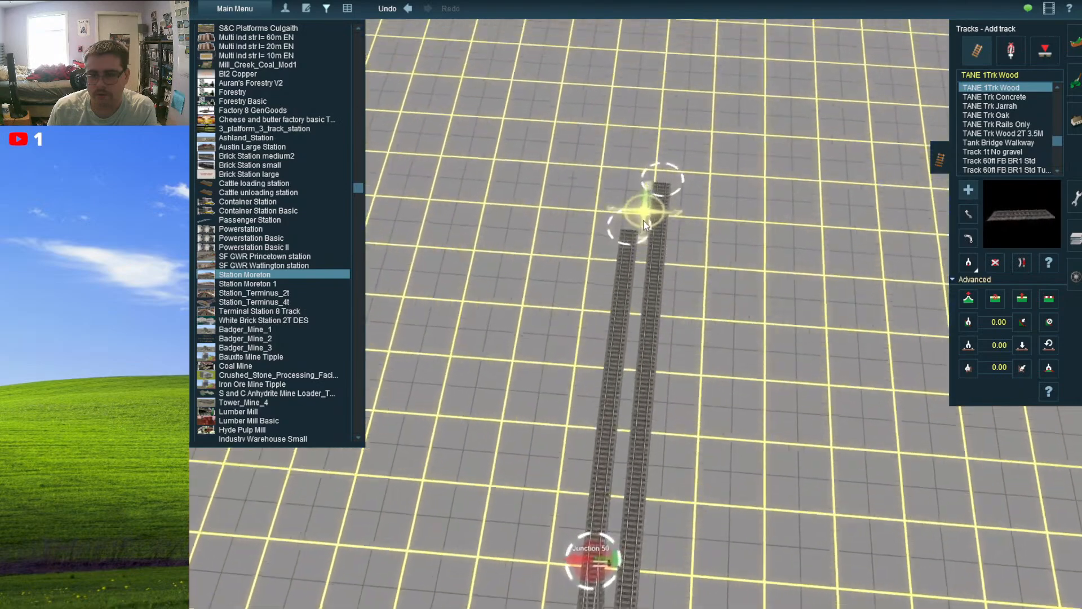
scroll(321, 85, "up", 5)
left_click(343, 140)
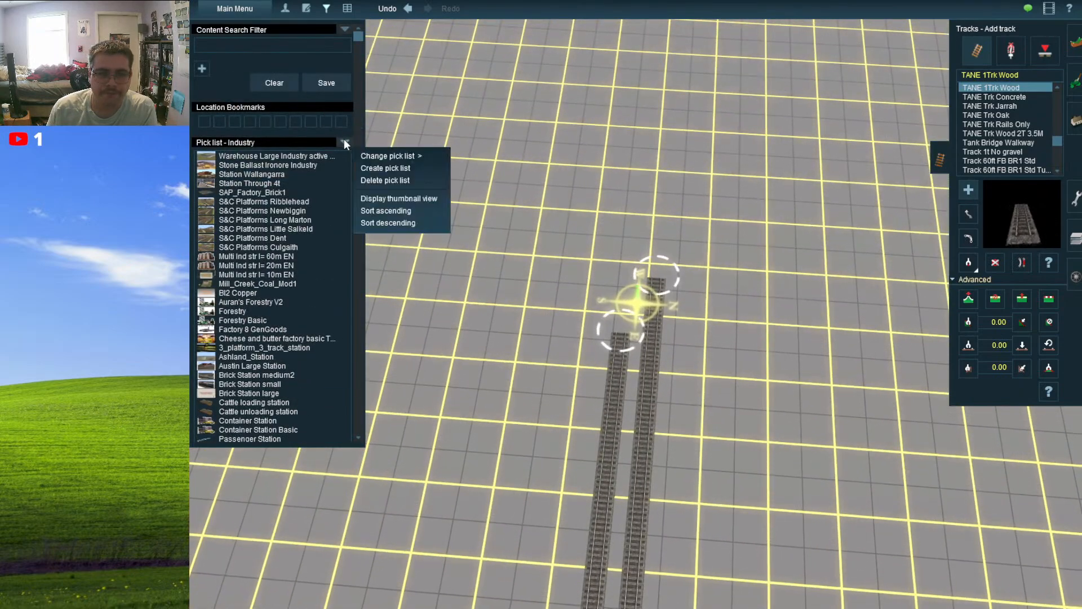
mouse_move(372, 156)
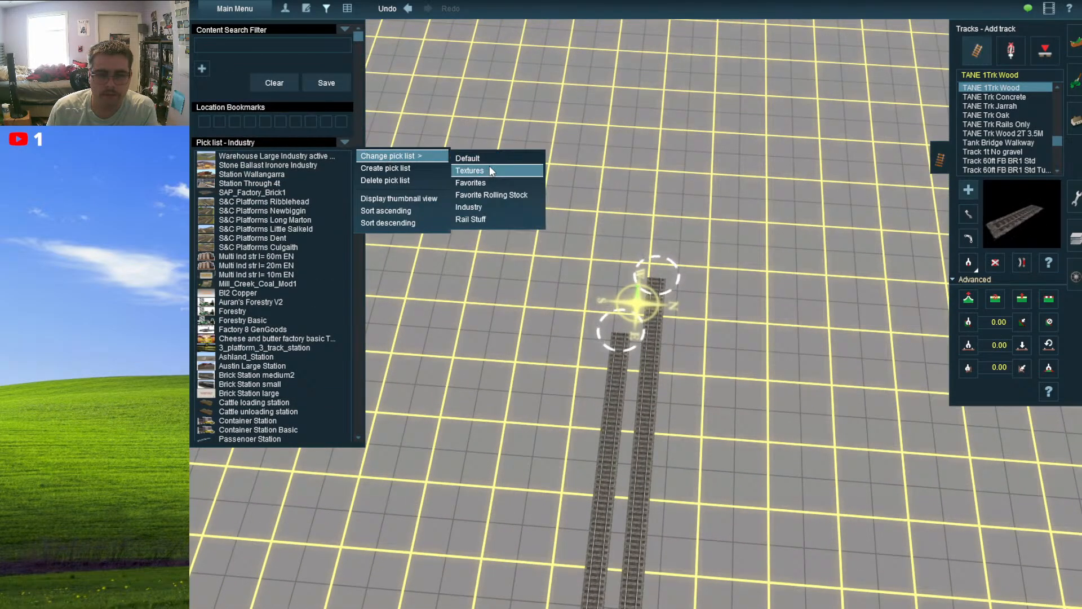
left_click(476, 219)
left_click(301, 202)
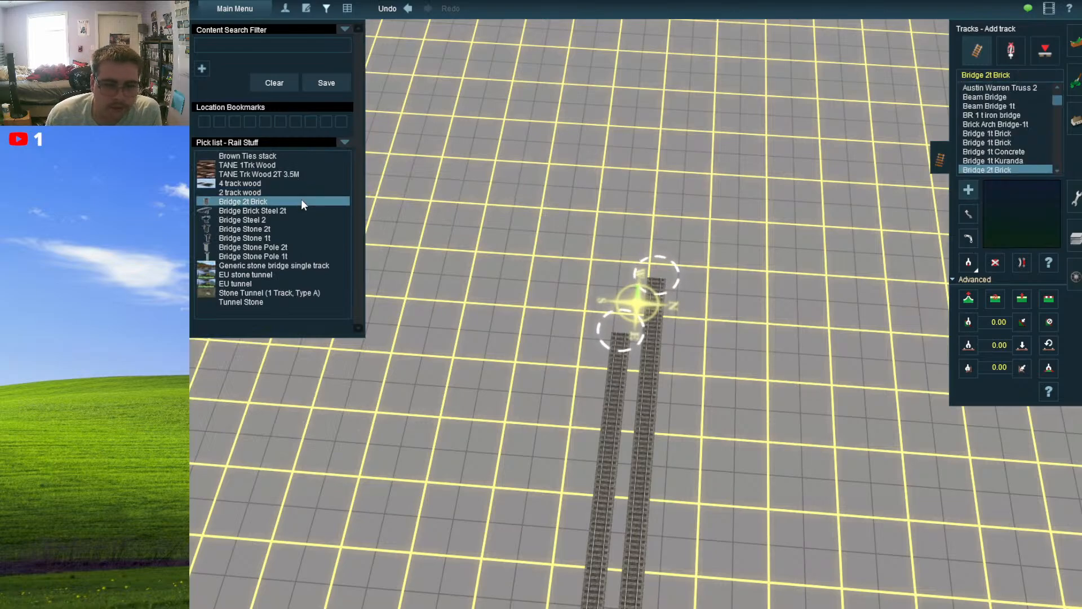
left_click(277, 212)
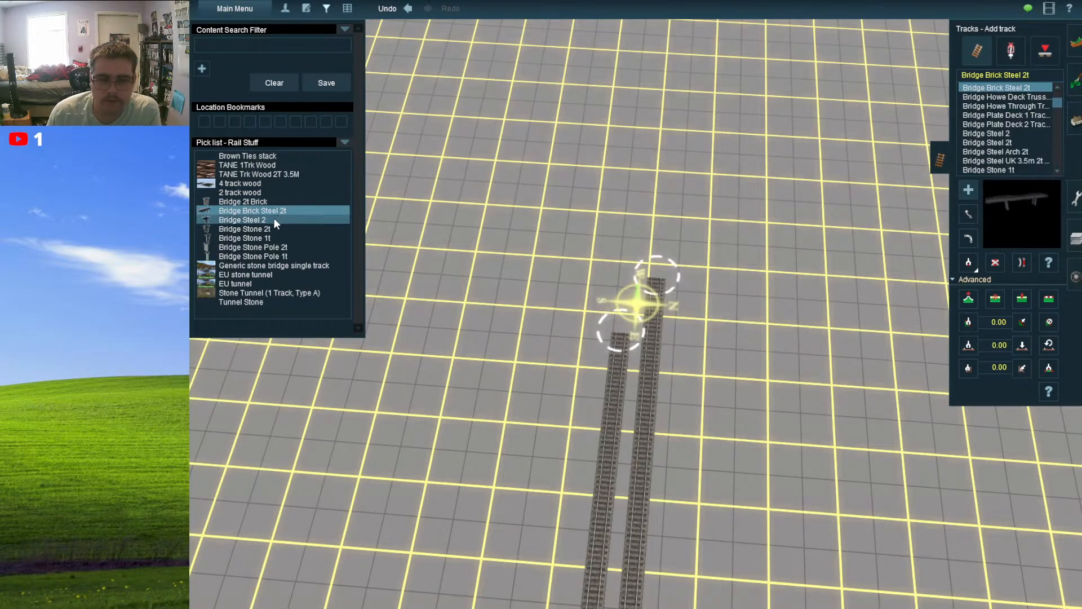
left_click(272, 219)
left_click(264, 228)
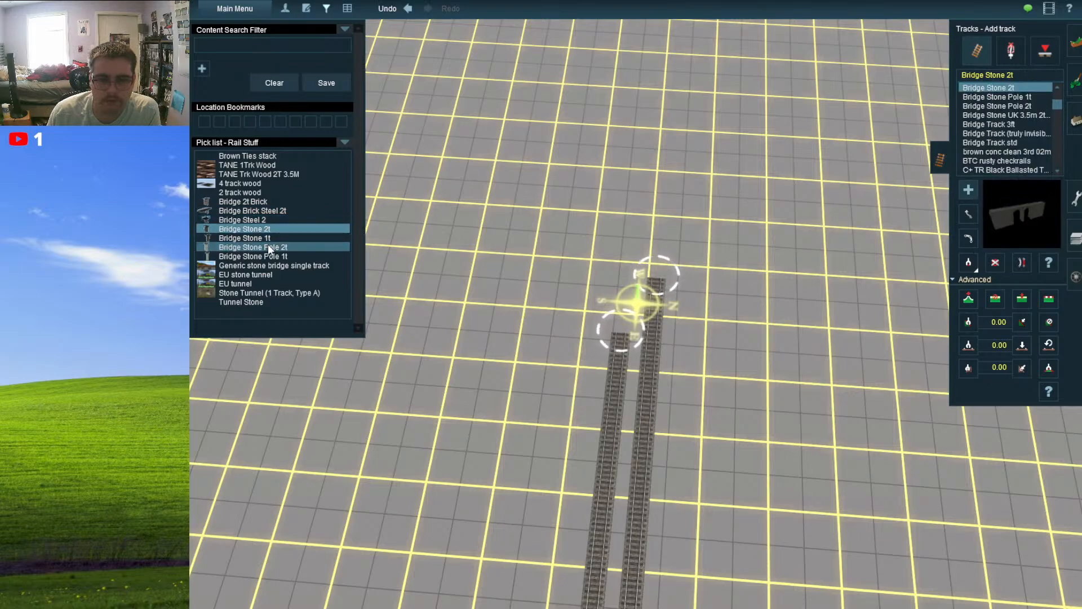
left_click(269, 247)
left_click(268, 238)
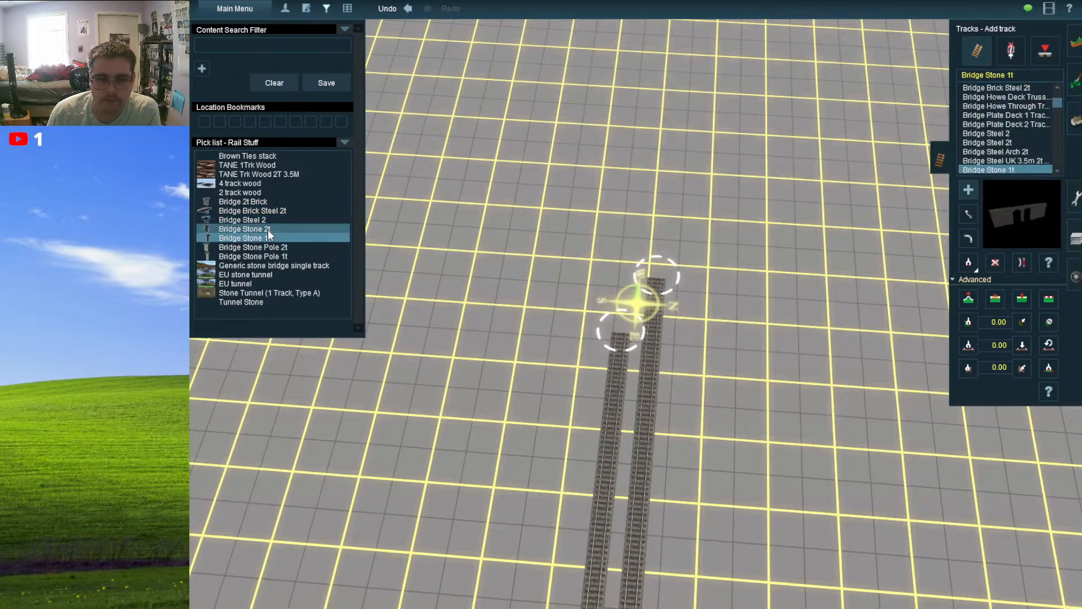
left_click(268, 229)
- Place a Bridge Stone 2t at the channel's near bank and stretch it straight across the channel
key("Up")
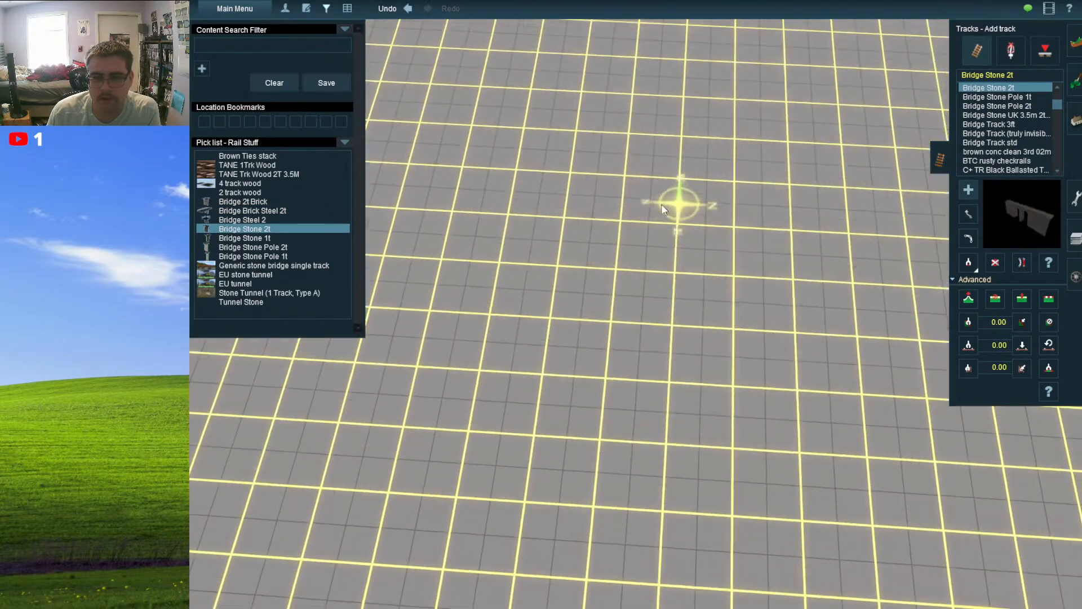
key("Up")
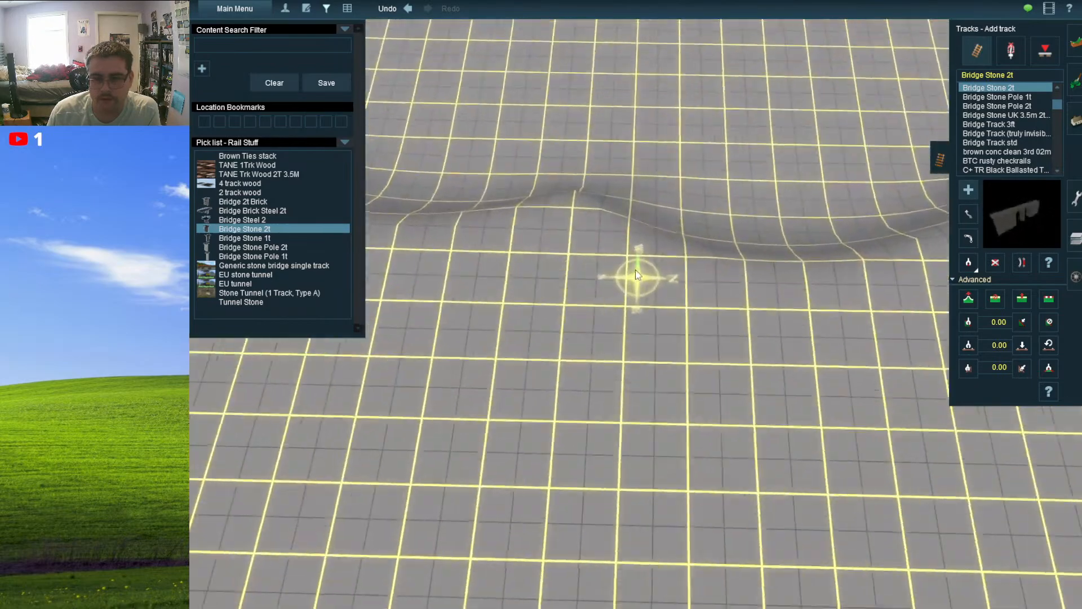
key("Up")
left_click(626, 320)
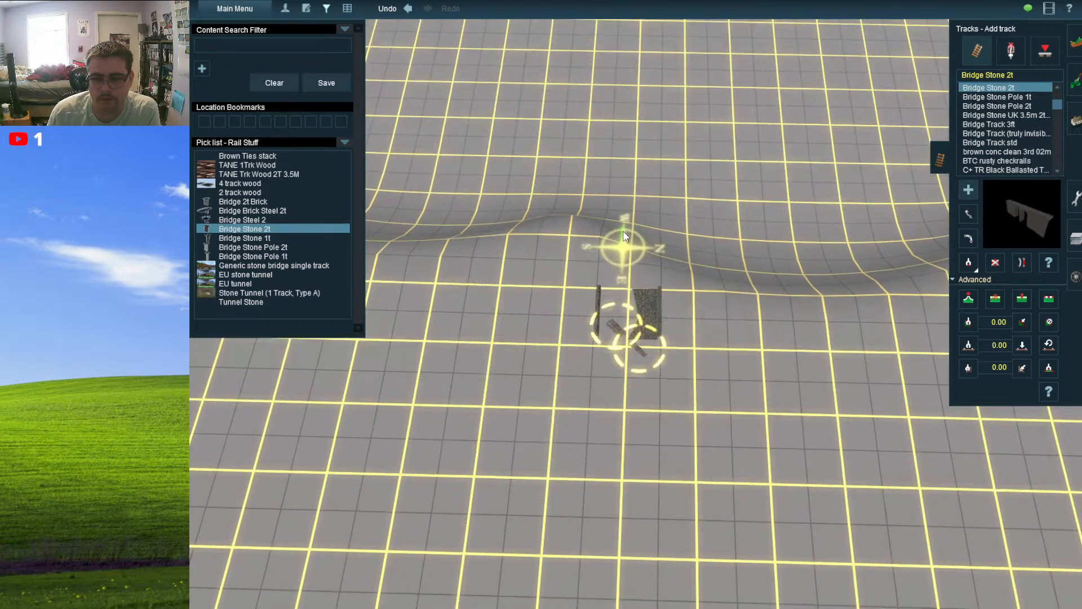
key("Up")
mouse_move(624, 236)
left_mouse_down()
mouse_move(640, 188)
mouse_move(631, 243)
left_mouse_up()
key("Up")
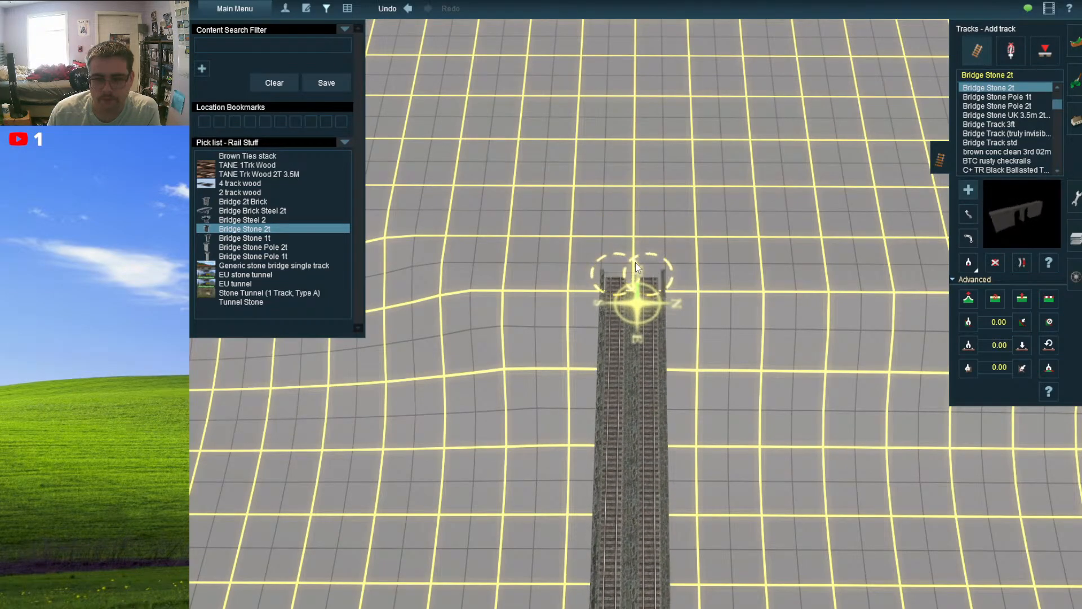
left_click_drag(638, 242, 637, 229)
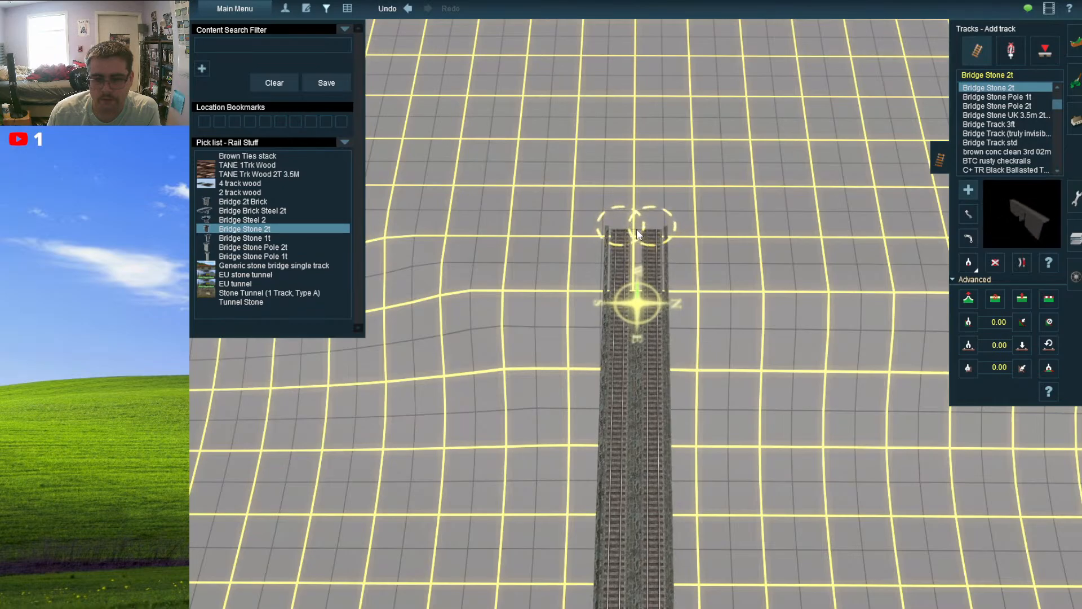
- Lay a TANE 1Trk Wood track from one of the bridge's station-side tracks to the open end of the nearest track from Station Moreton
mouse_move(623, 302)
right_mouse_down()
mouse_move(621, 424)
mouse_move(648, 372)
mouse_move(573, 263)
mouse_move(589, 206)
mouse_move(635, 229)
mouse_move(652, 270)
mouse_move(641, 310)
mouse_move(632, 307)
mouse_move(707, 320)
right_mouse_up()
left_click(969, 262)
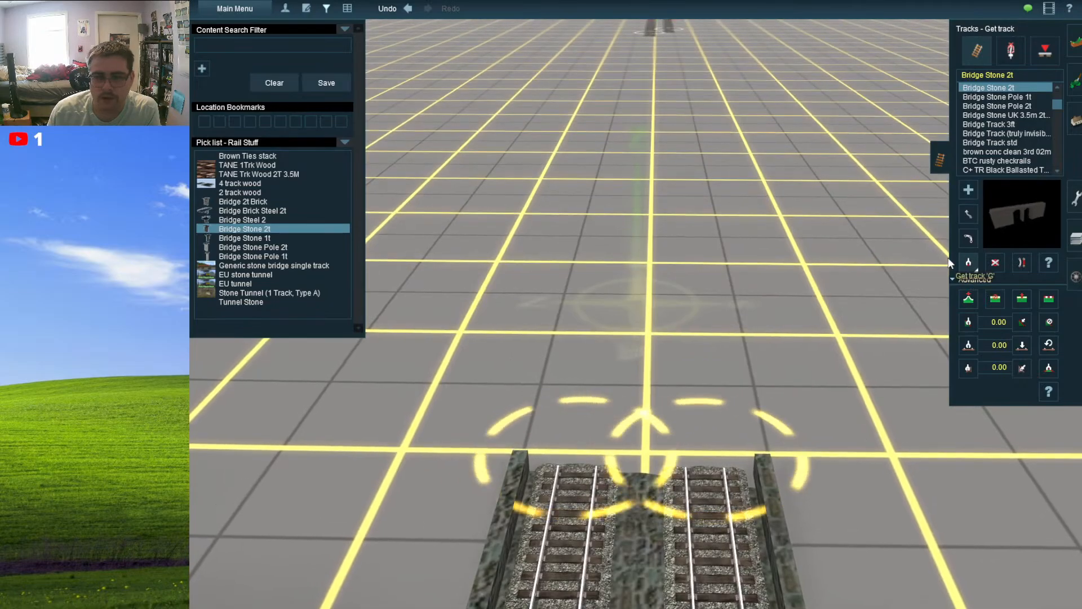
left_click(315, 164)
left_click(564, 438)
left_click(652, 47)
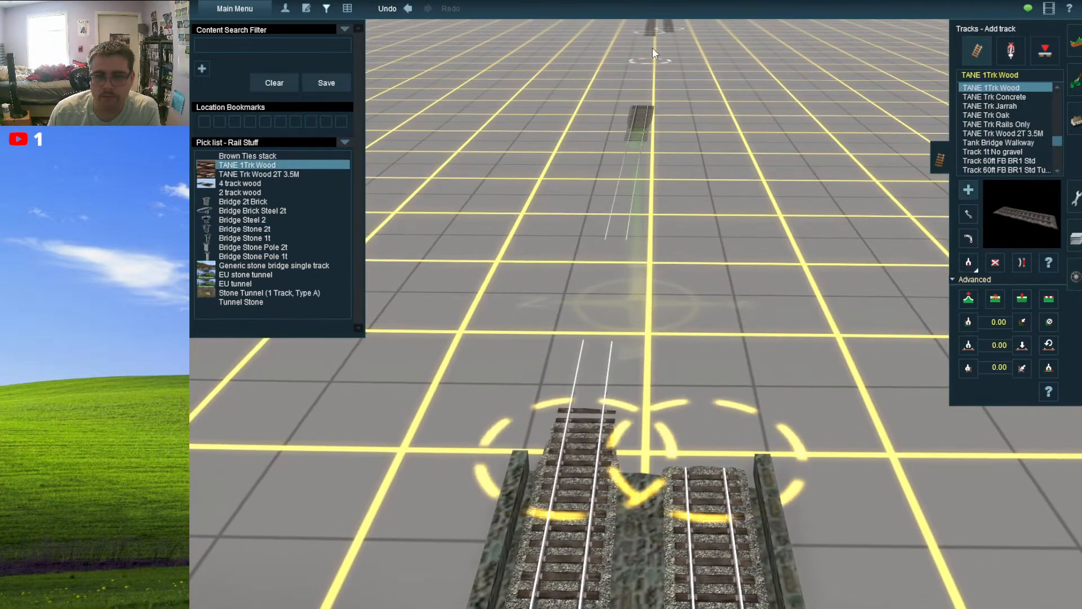
right_click(652, 47)
right_click(621, 107)
right_click(626, 510)
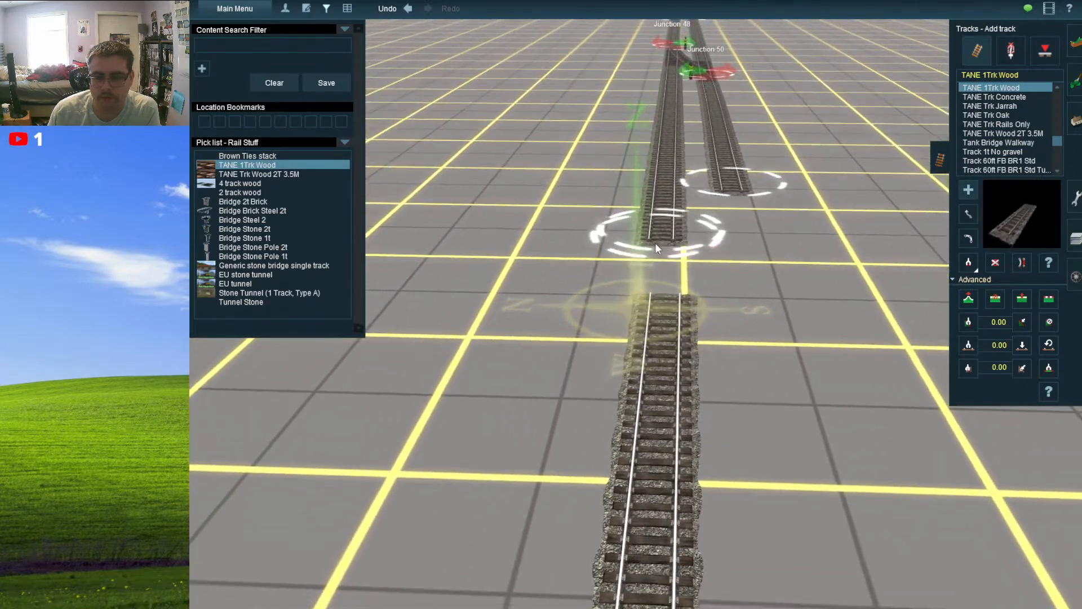
left_click(655, 244)
- Connect the second track from Station Moreton to the bridge's other track with TANE 1Trk Wood
left_click(743, 185)
right_click_drag(721, 420, 665, 421)
scroll(671, 445, "down", 5)
right_click(665, 394)
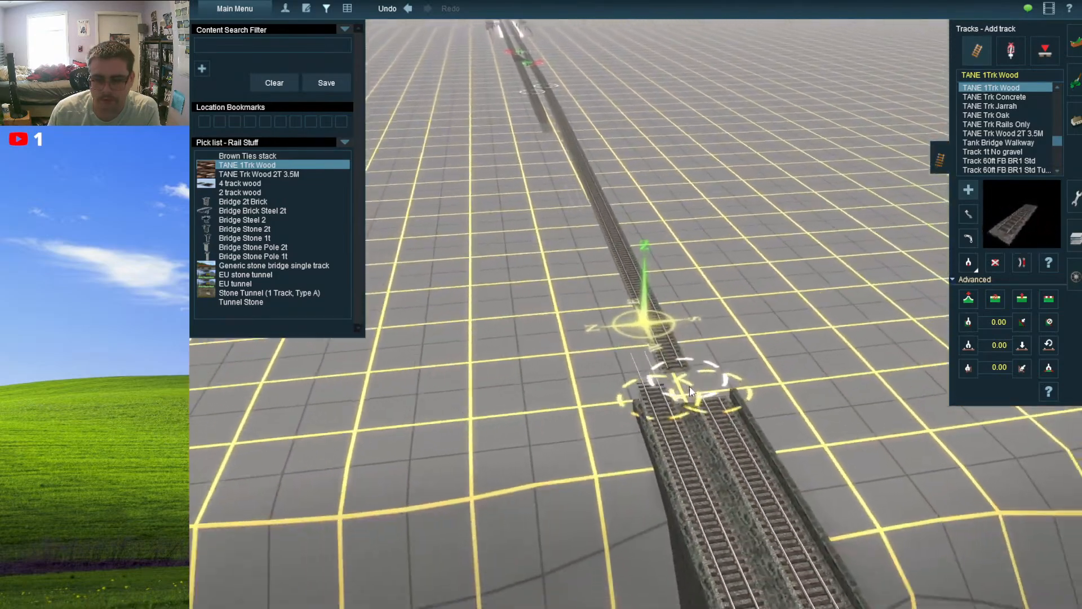
left_click(697, 379)
- Sample the gradient at the bridge's station-side end and on the track beyond it, and select Apply gradient
scroll(612, 388, "up", 3)
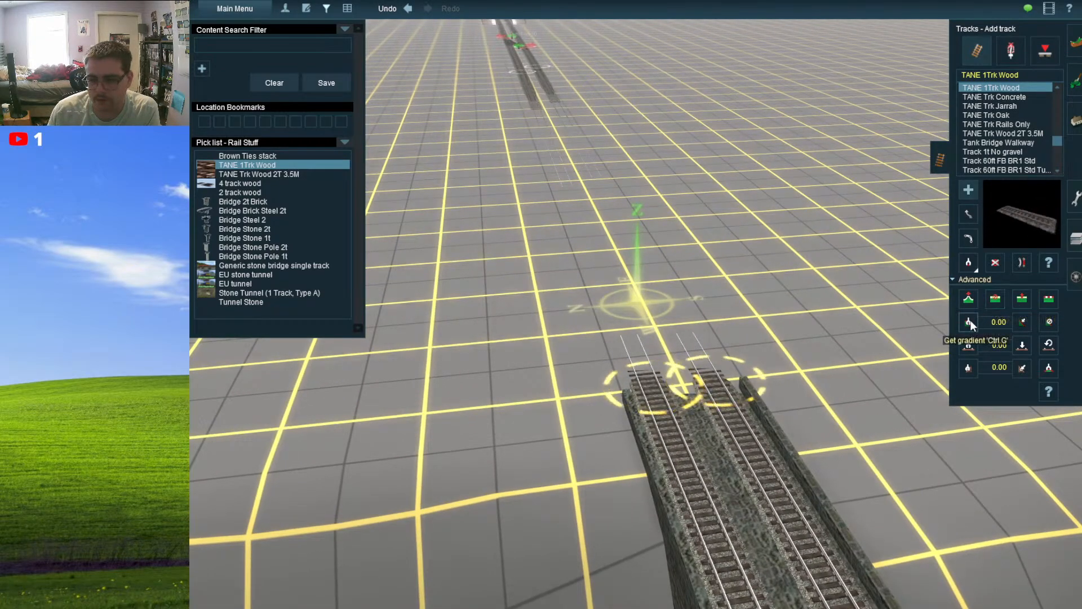
left_click(1029, 322)
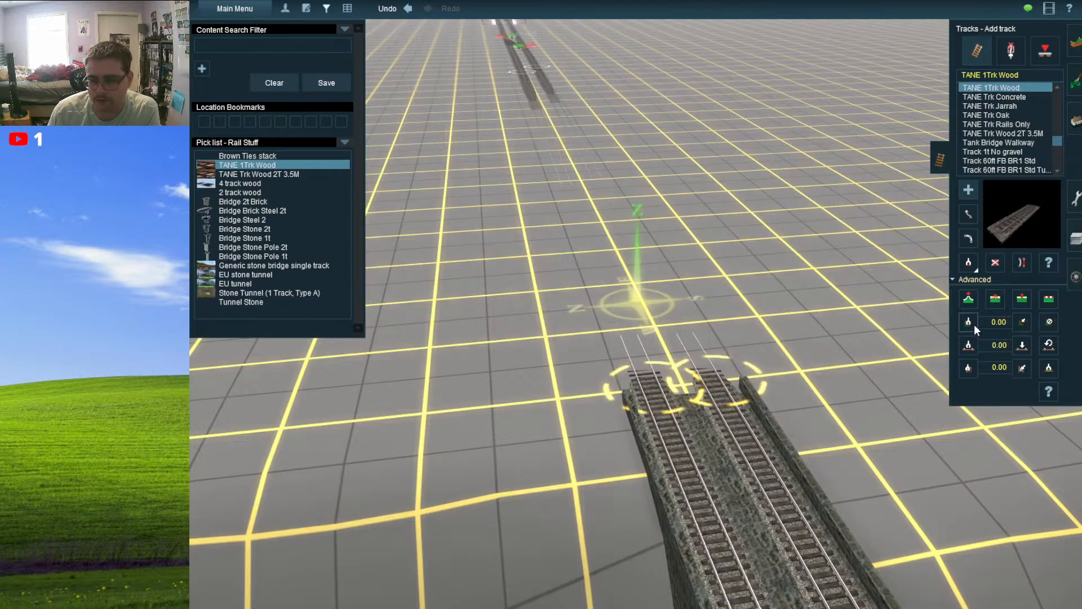
left_click(690, 411)
scroll(693, 418, "up", 1)
scroll(697, 434, "up", 2)
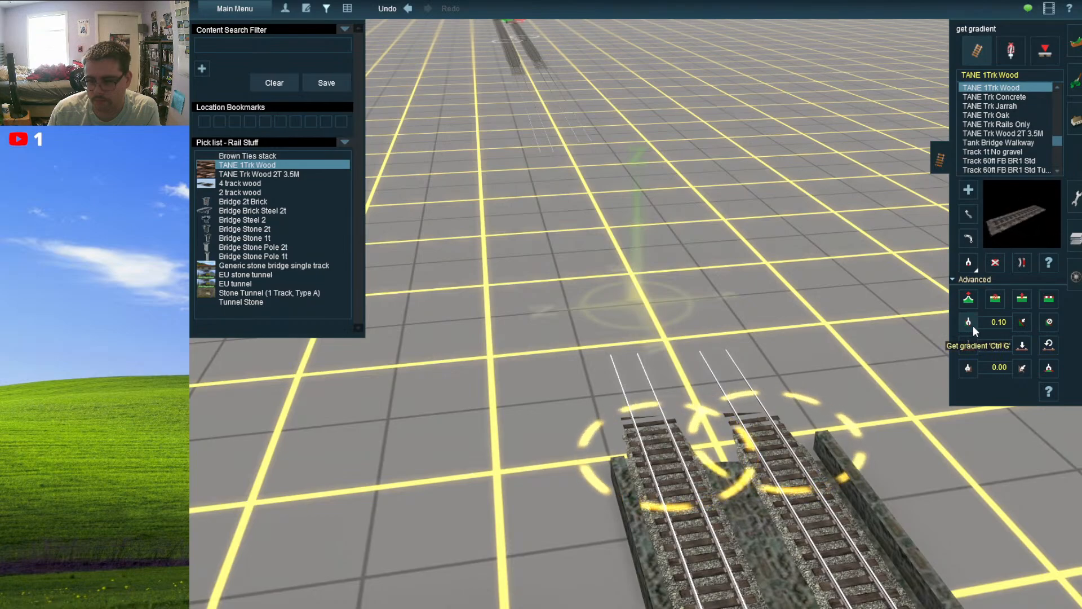
left_click(510, 41)
left_click(1024, 322)
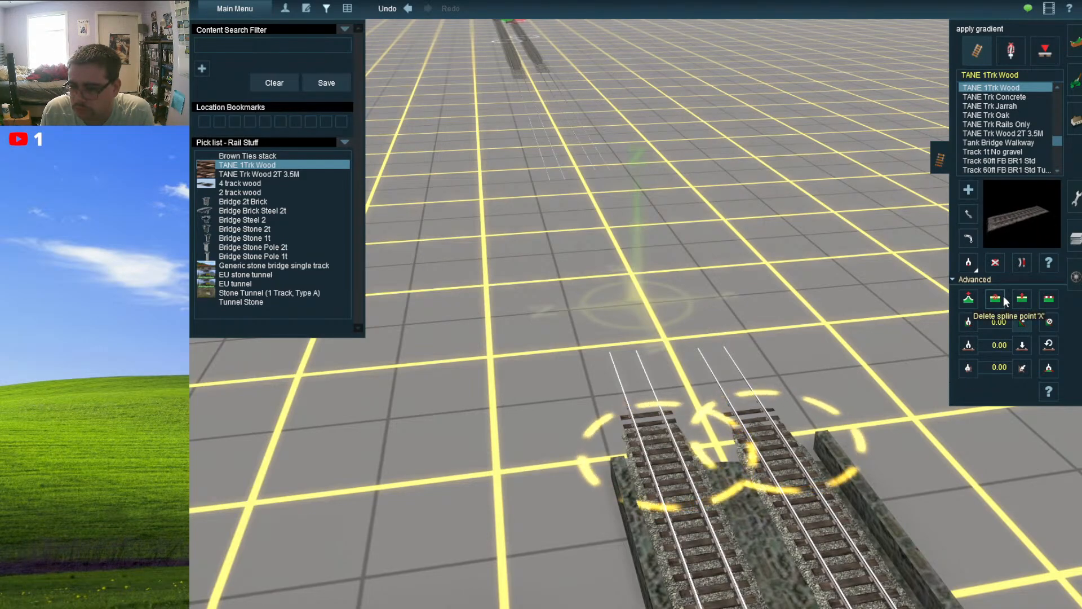
- Try inserting a spline point in each track just beyond the bridge's station-side end, and undo both insertions
right_click(690, 467)
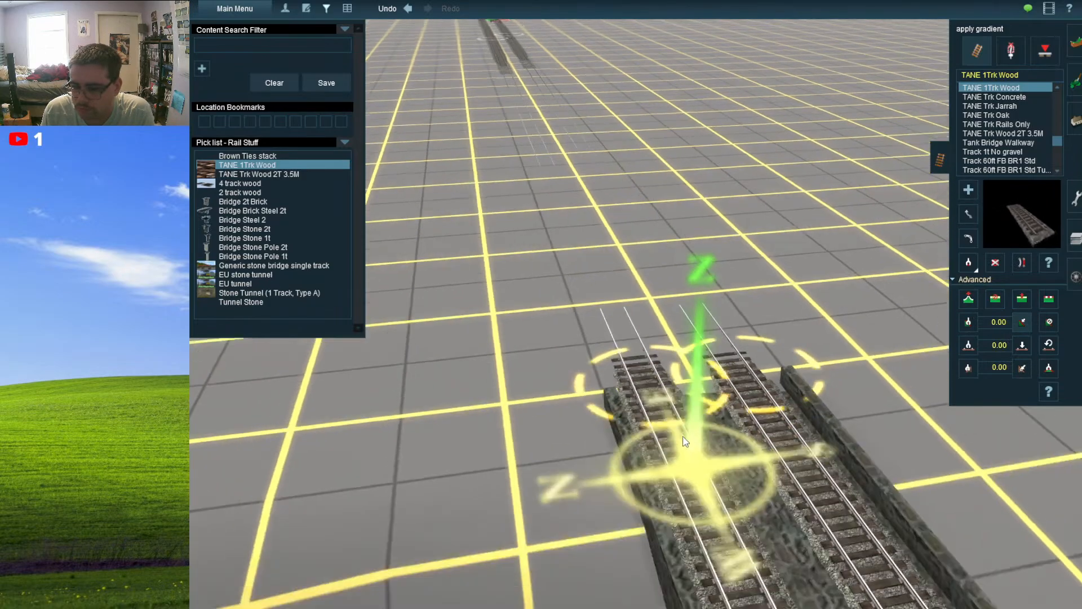
key("Left")
right_click(614, 289)
key("Left")
scroll(622, 289, "up", 3)
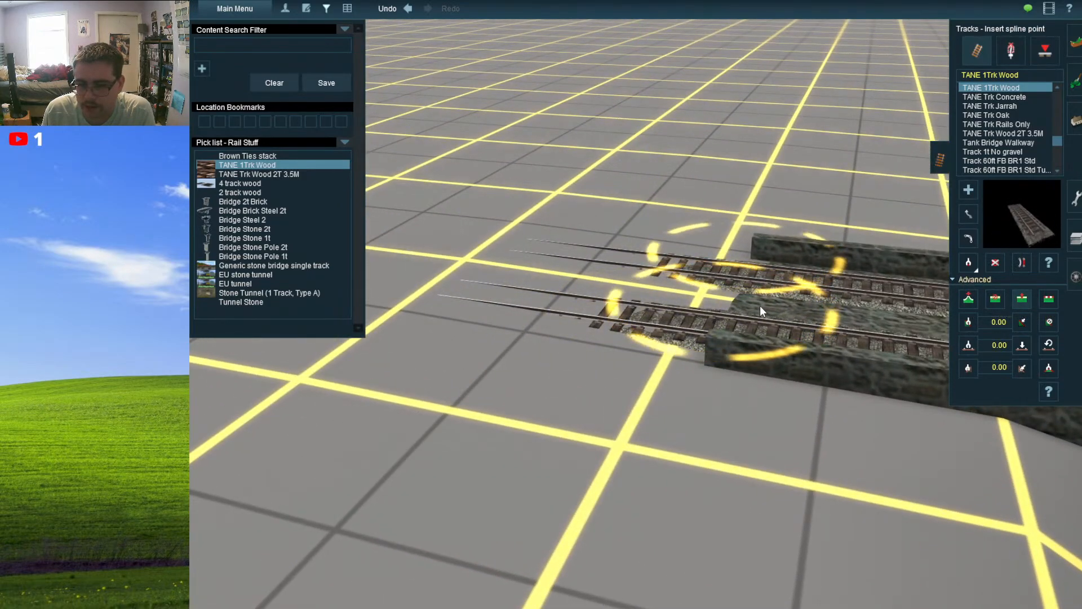
right_click(707, 321)
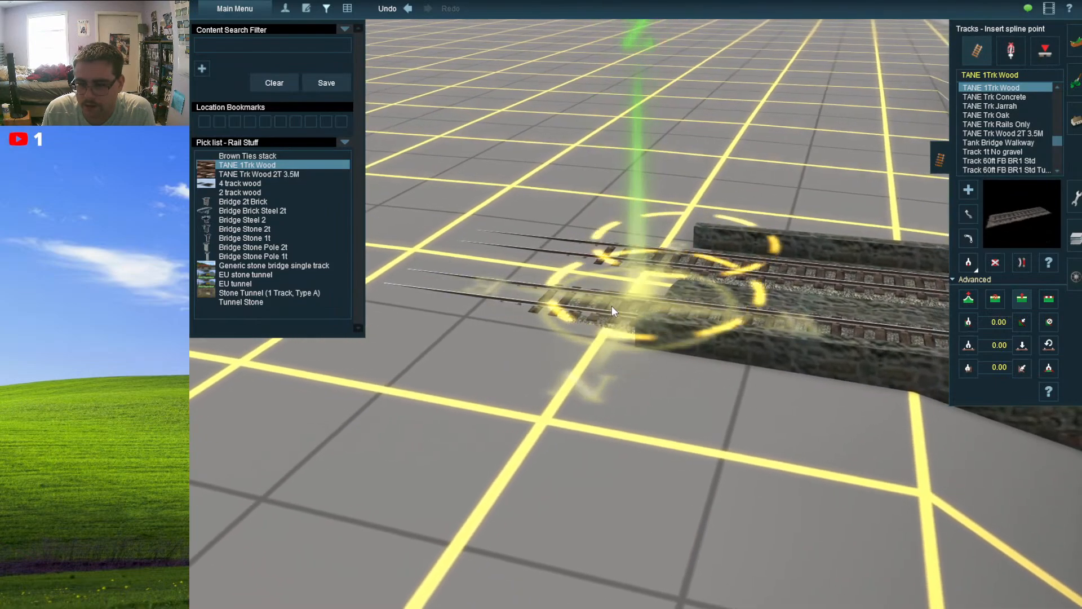
left_click(613, 248)
scroll(612, 254, "down", 5)
key("Right")
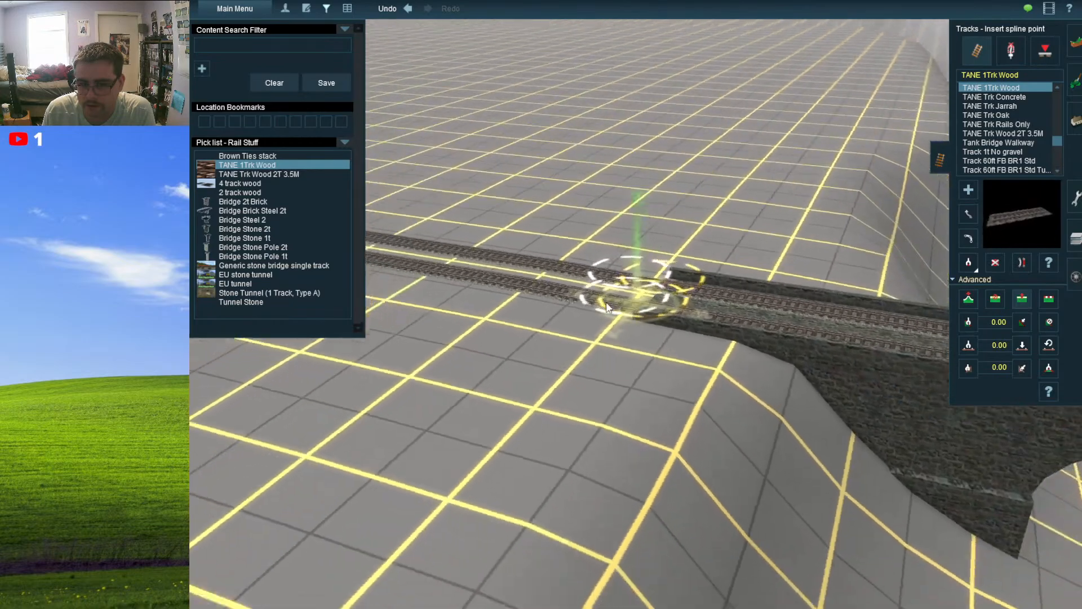
key("Right")
scroll(739, 302, "up", 5)
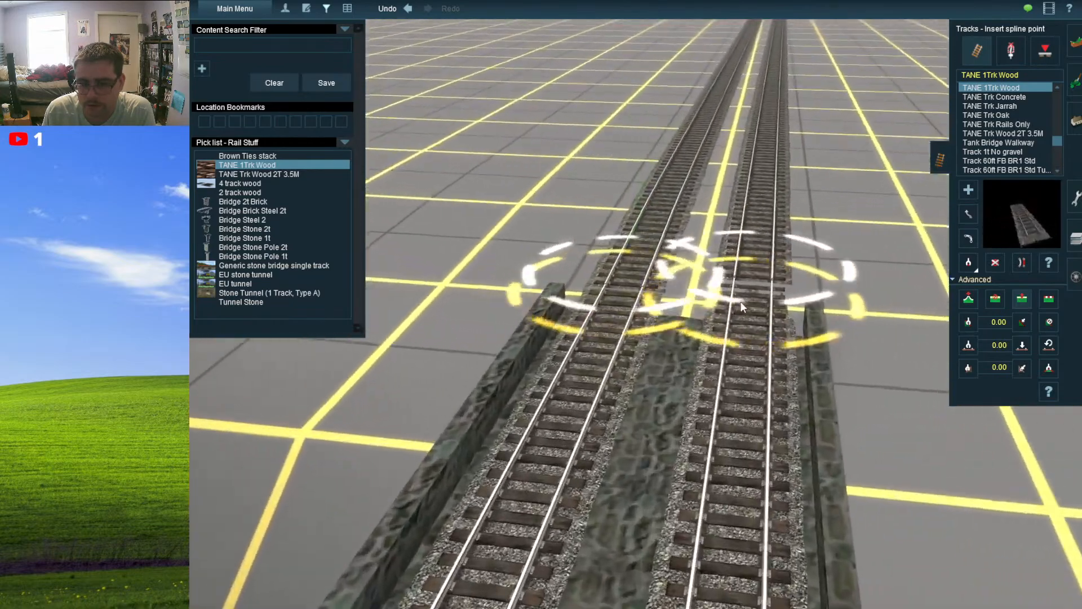
key("Right")
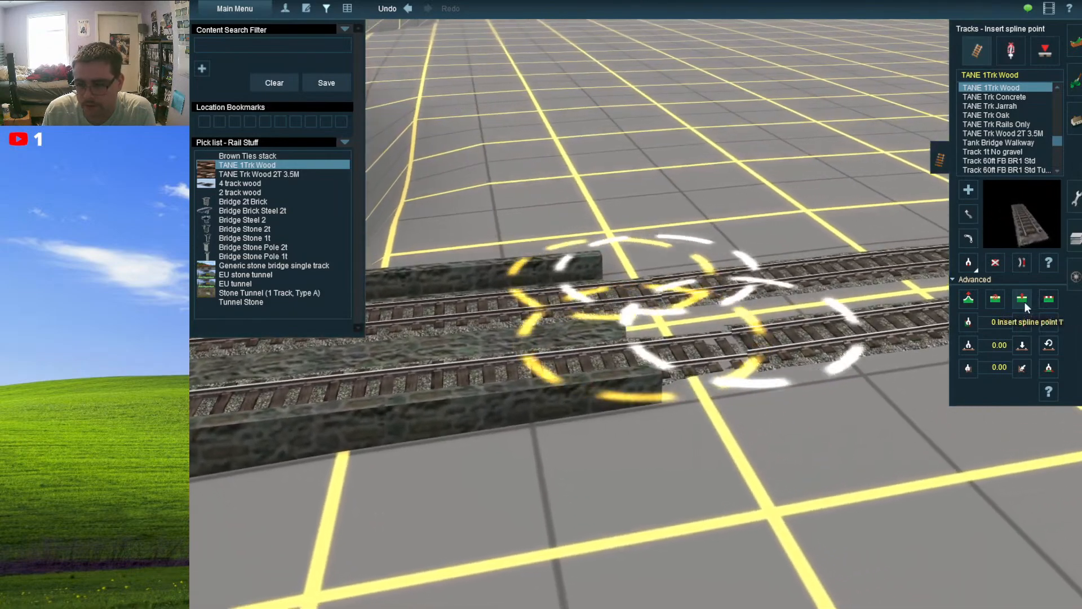
left_click(388, 10)
left_click(388, 10)
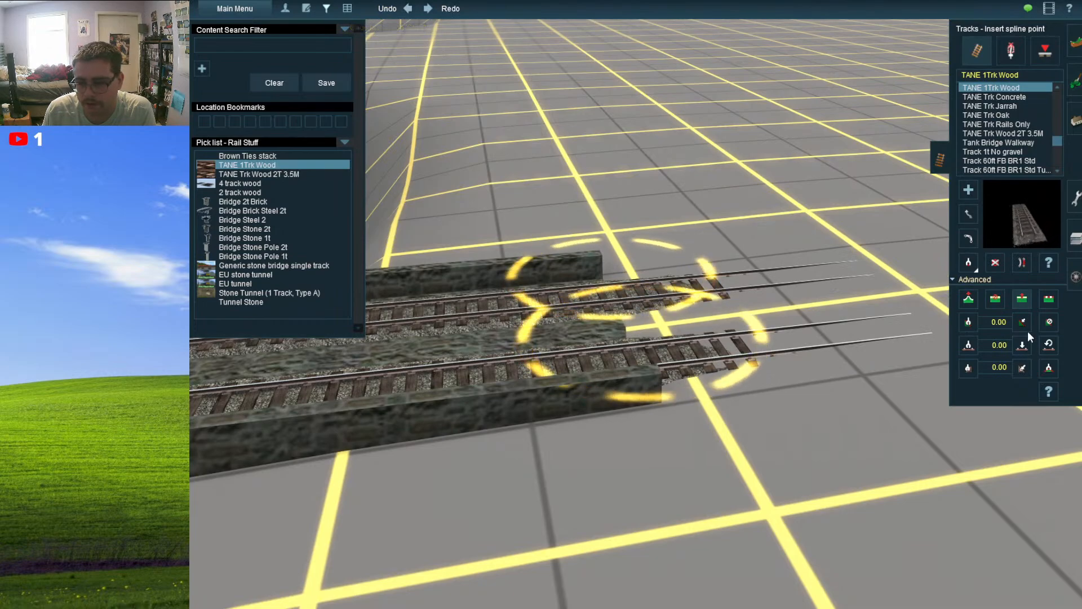
- Move the bridge's end on the far bank slightly back towards the channel
left_click(970, 323)
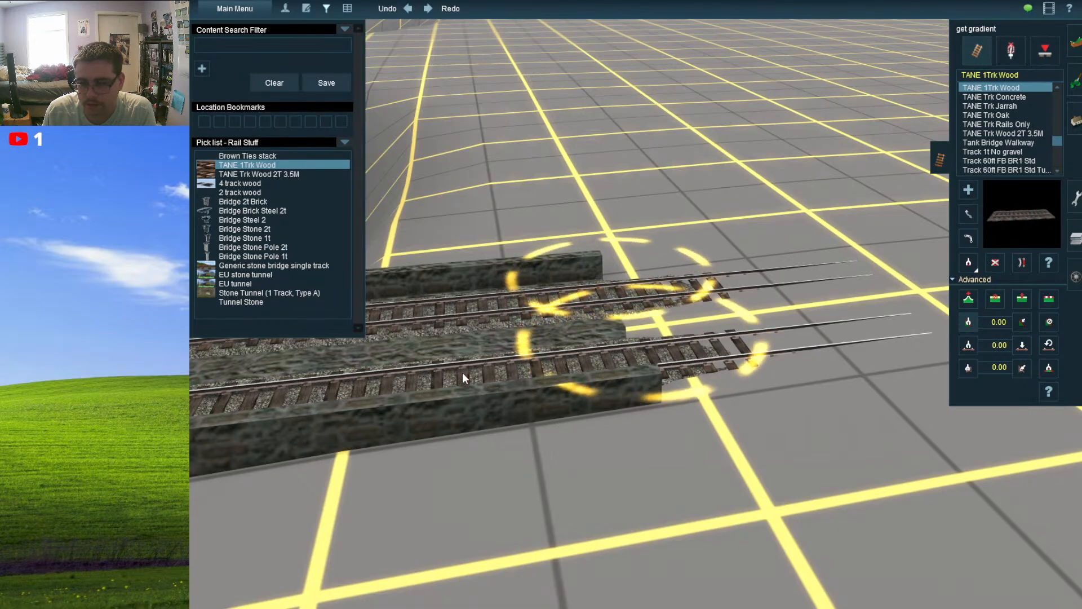
scroll(591, 353, "down", 5)
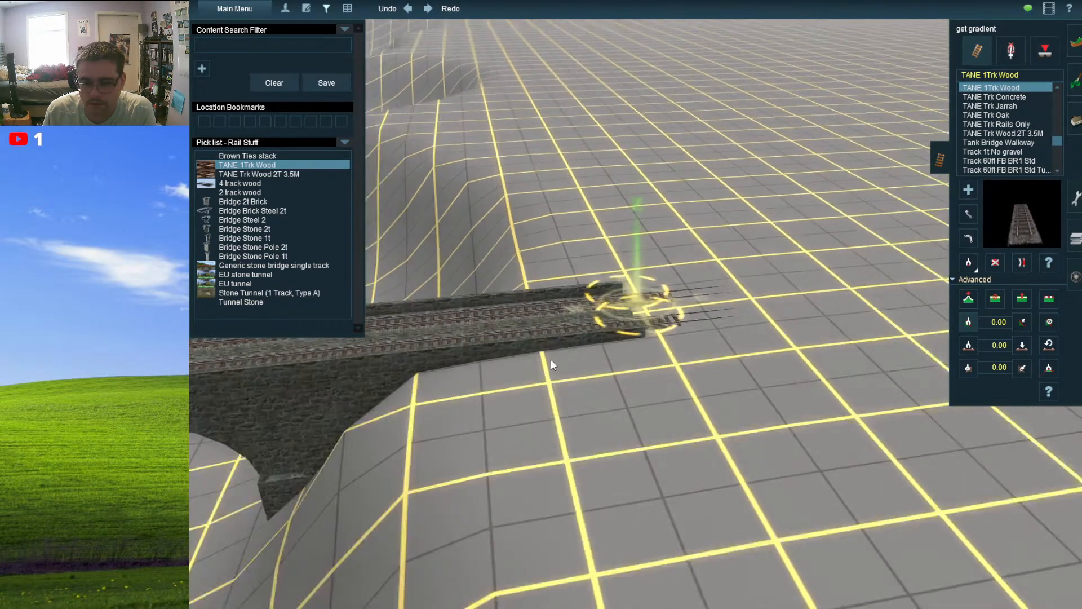
mouse_move(550, 359)
right_mouse_down()
mouse_move(350, 257)
mouse_move(426, 201)
mouse_move(533, 159)
mouse_move(638, 198)
mouse_move(620, 304)
mouse_move(630, 413)
mouse_move(934, 352)
right_mouse_up()
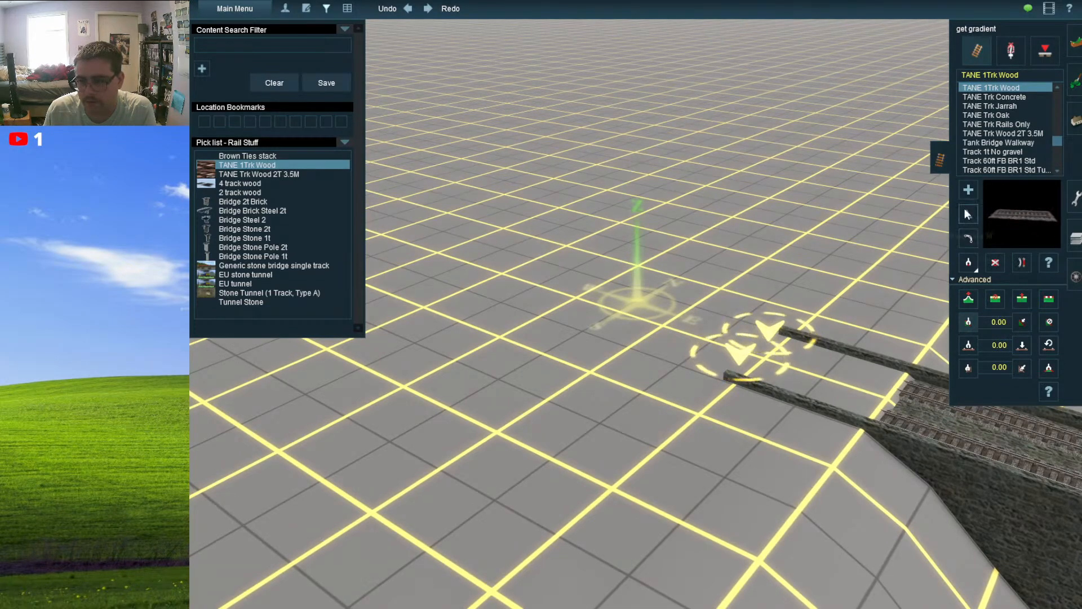
mouse_move(782, 346)
left_mouse_down()
mouse_move(764, 338)
mouse_move(767, 358)
mouse_move(814, 377)
mouse_move(797, 374)
left_mouse_up()
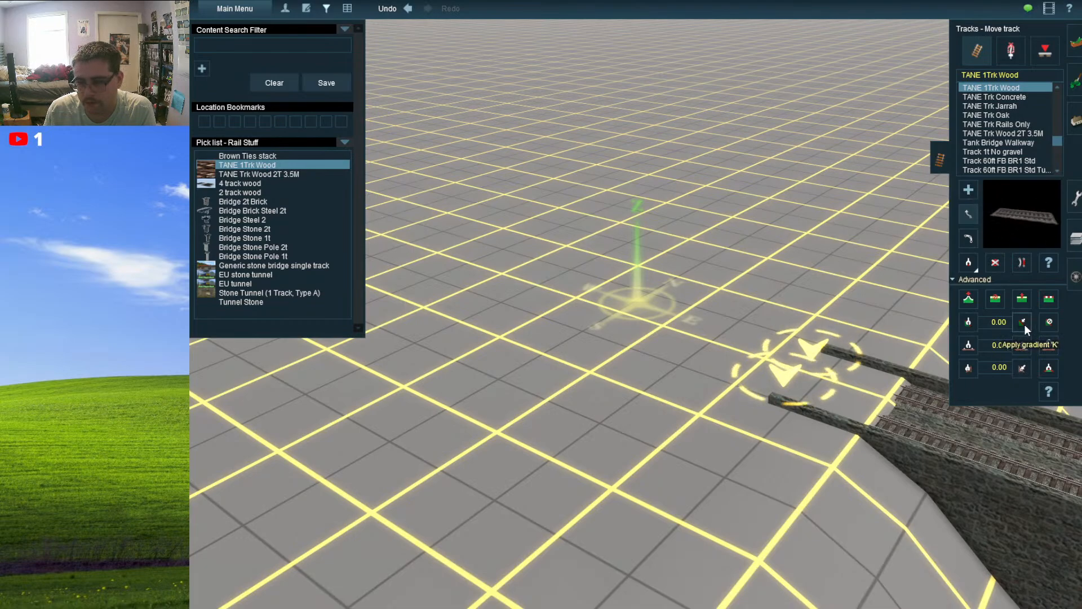
- Set the gradient value to 0.10 and select Apply gradient for the bridge
left_click(1005, 321)
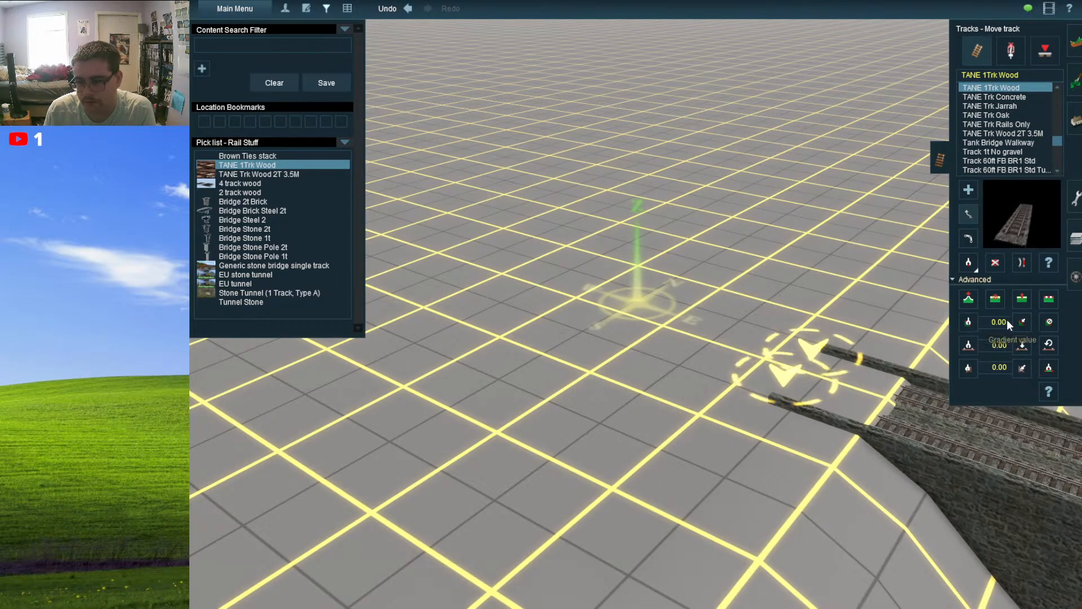
double_click(1010, 322)
left_click(1011, 325)
key("BackSpace")
key("BackSpace")
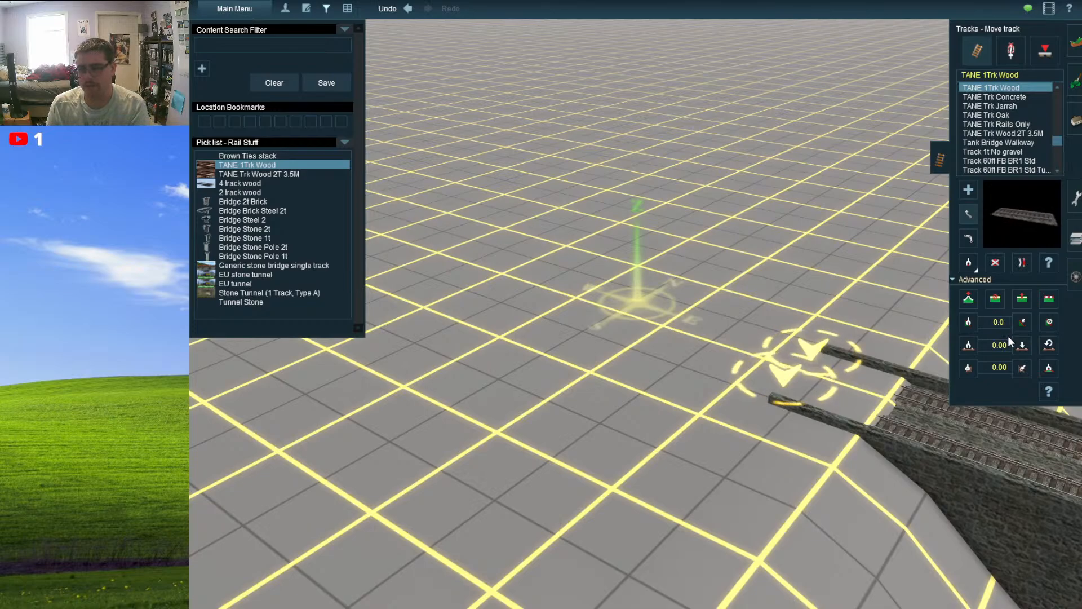
type("10")
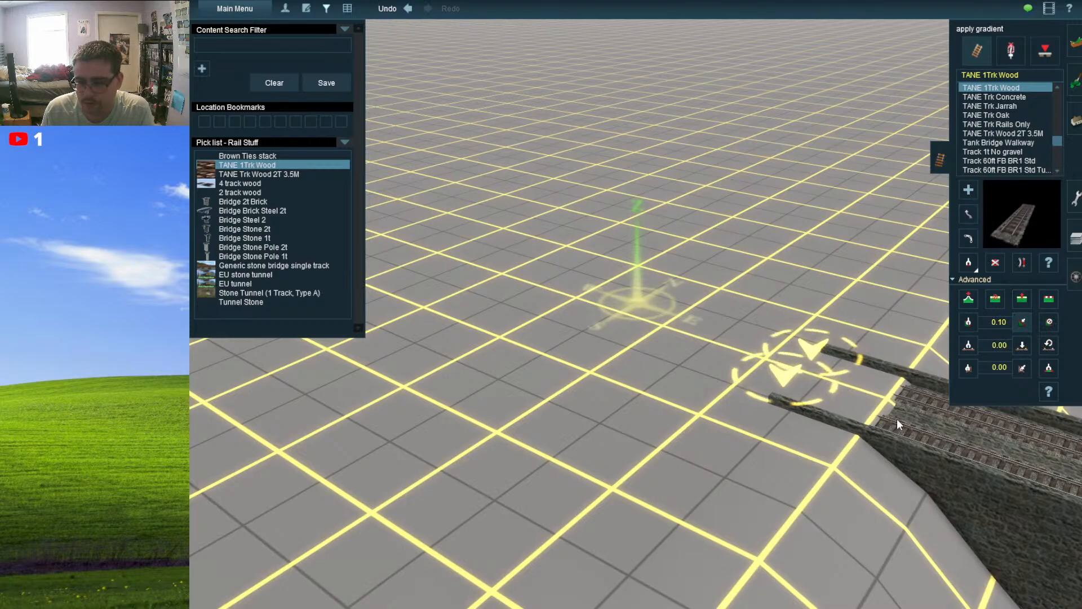
scroll(898, 404, "up", 2)
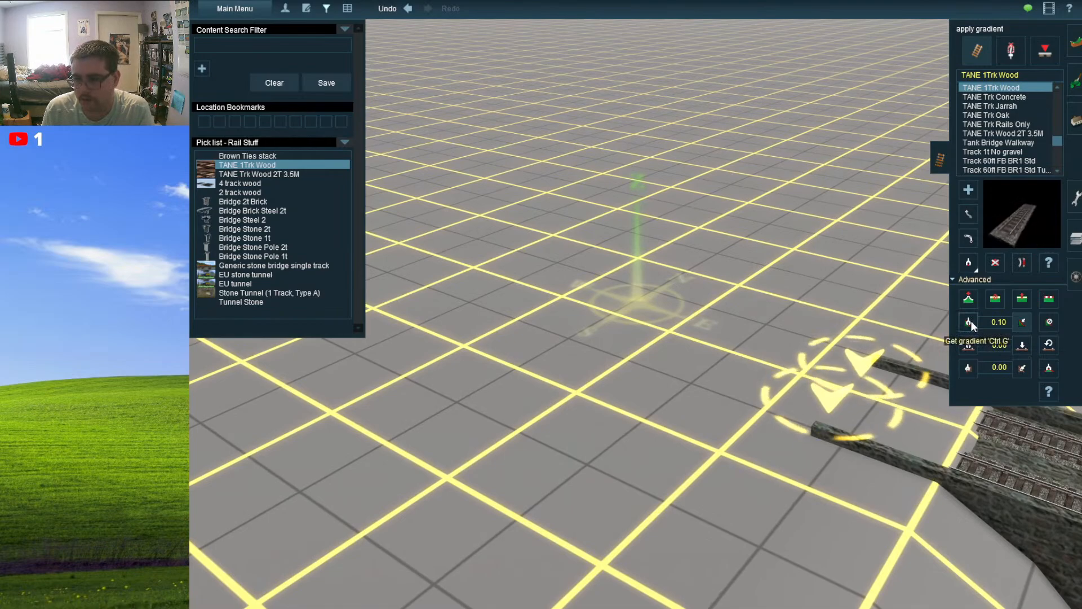
- Move the bridge's far end slightly closer to the channel again and try reapplying the 0.10 gradient
left_click(968, 215)
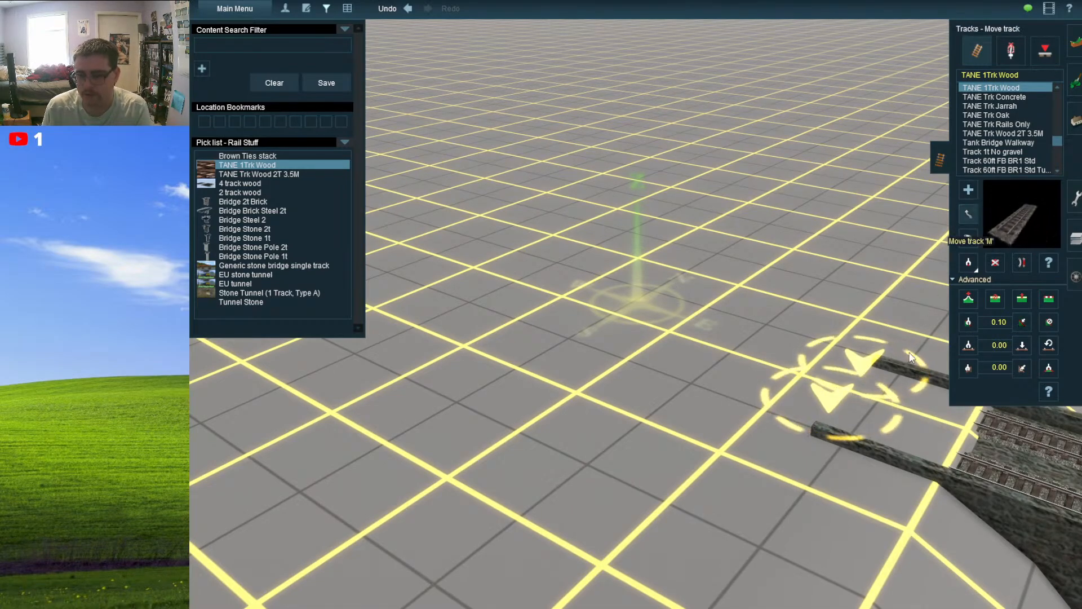
left_click_drag(851, 406, 858, 392)
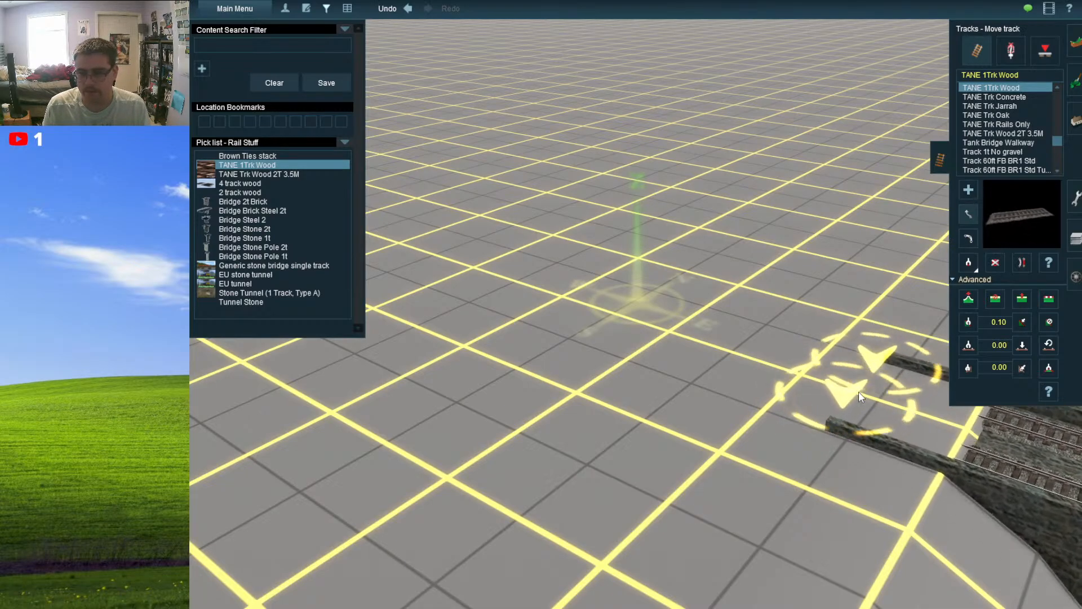
left_click(1019, 325)
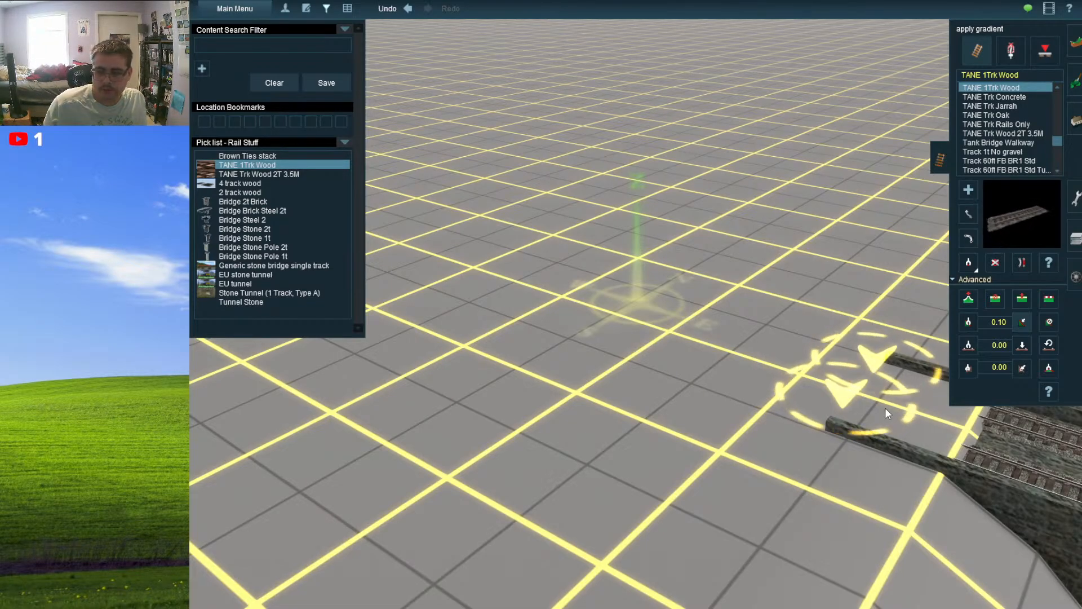
left_click(974, 322)
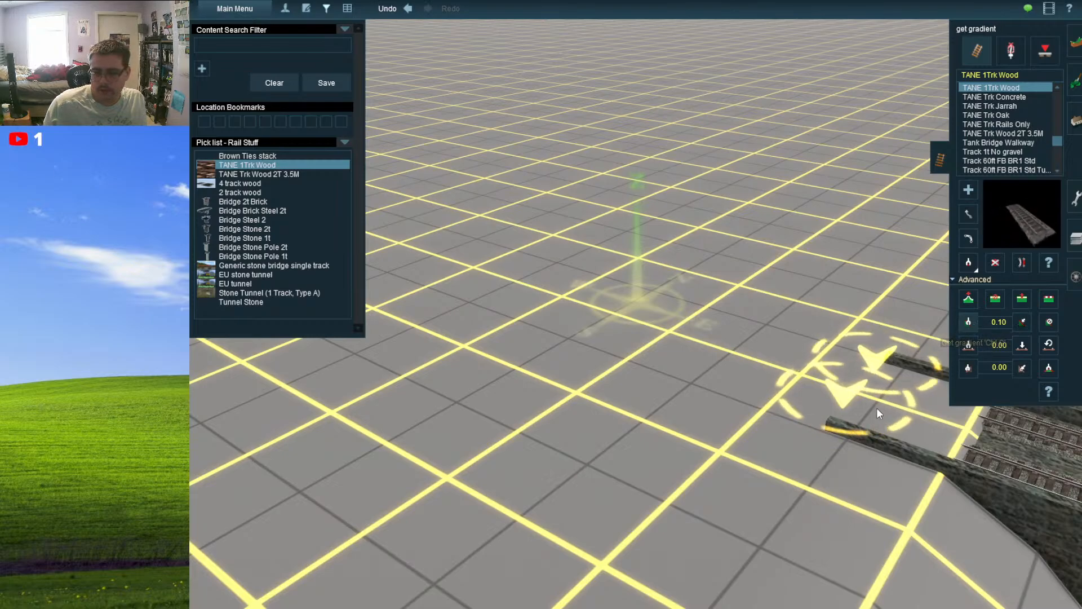
left_click(1024, 322)
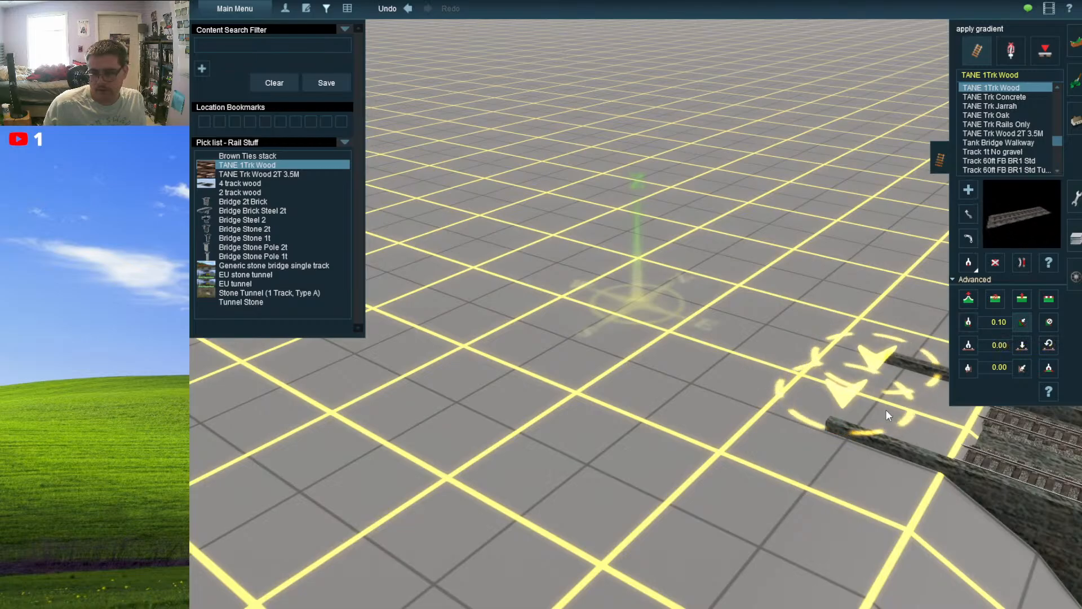
- Examine how level the tracks run off the bridge's station-side end, from above and at ground level
right_click(944, 427)
right_click_drag(945, 427, 583, 240)
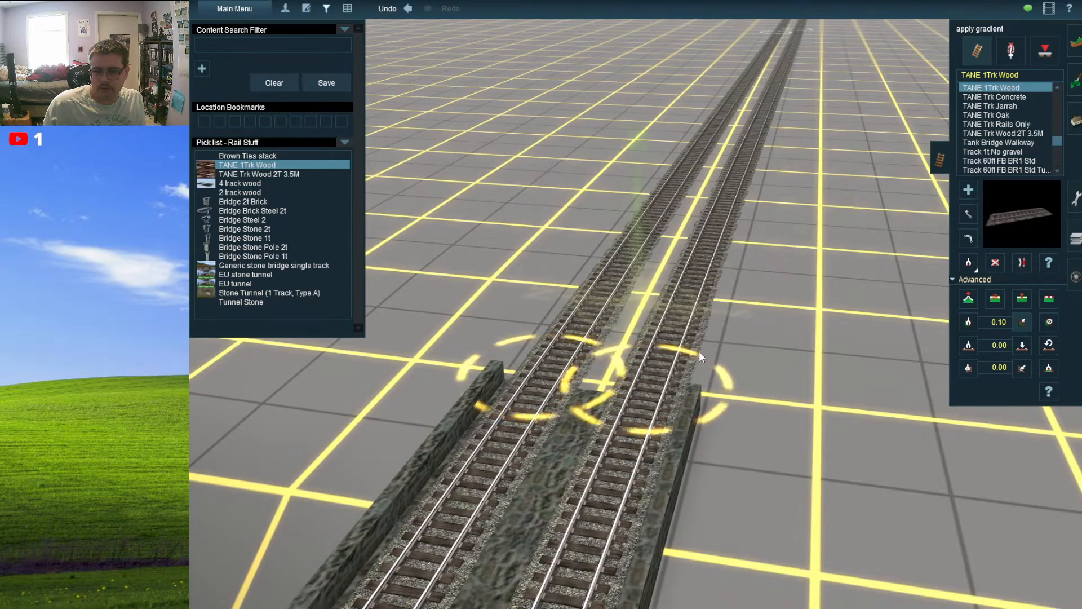
key("Left")
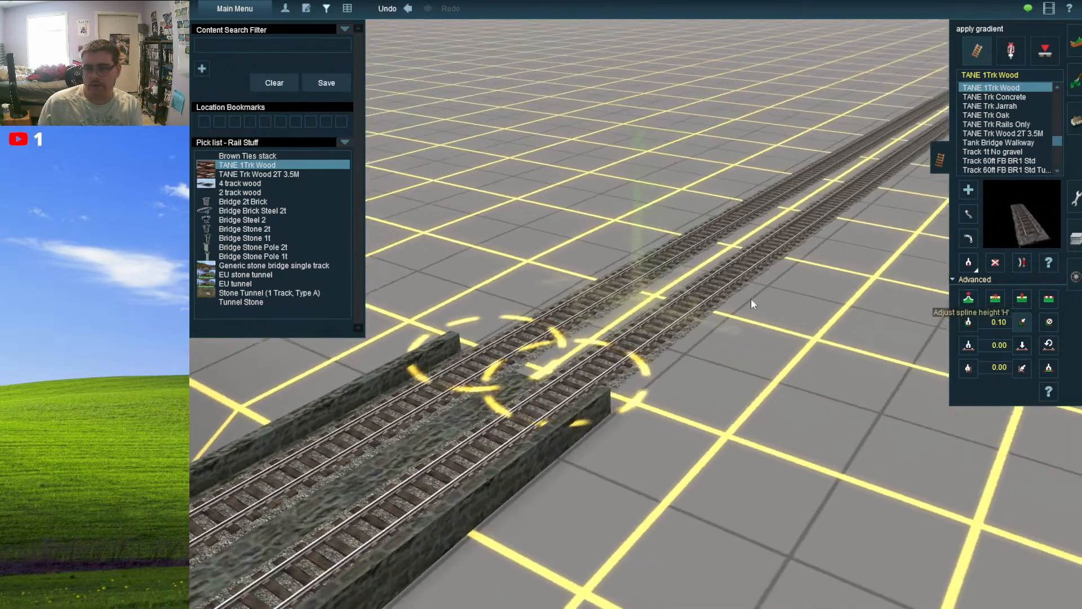
key("Left")
key("Down")
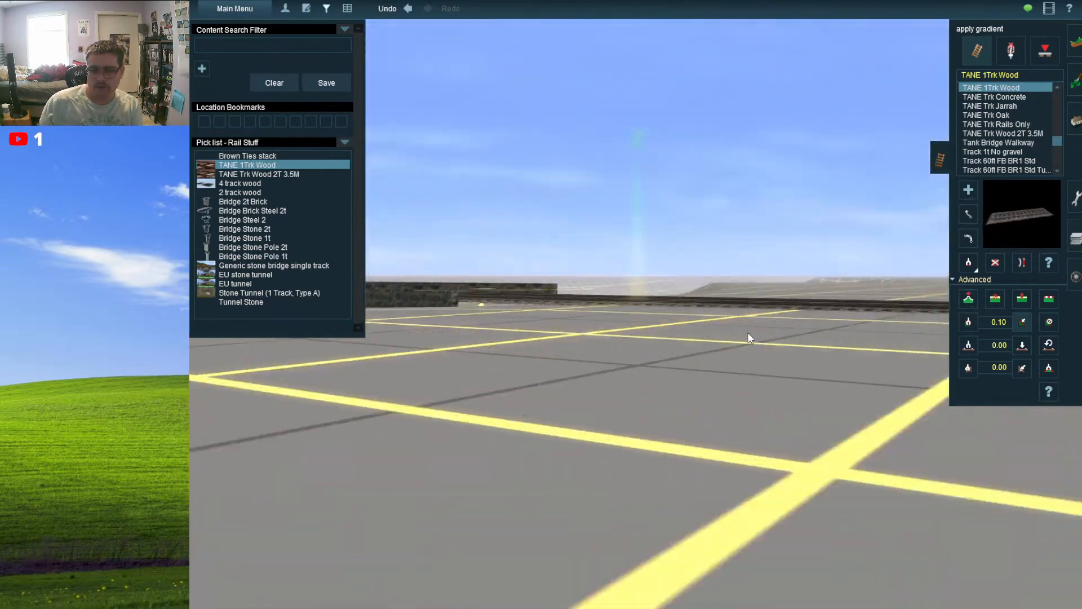
- Lay two parallel TANE 1Trk Wood tracks straight onward from the bridge's two tracks on the far bank
right_click(654, 339)
mouse_move(653, 338)
right_mouse_down()
mouse_move(601, 260)
mouse_move(621, 542)
mouse_move(647, 526)
mouse_move(648, 486)
mouse_move(621, 208)
mouse_move(651, 372)
mouse_move(648, 297)
right_mouse_up()
scroll(652, 360, "up", 6)
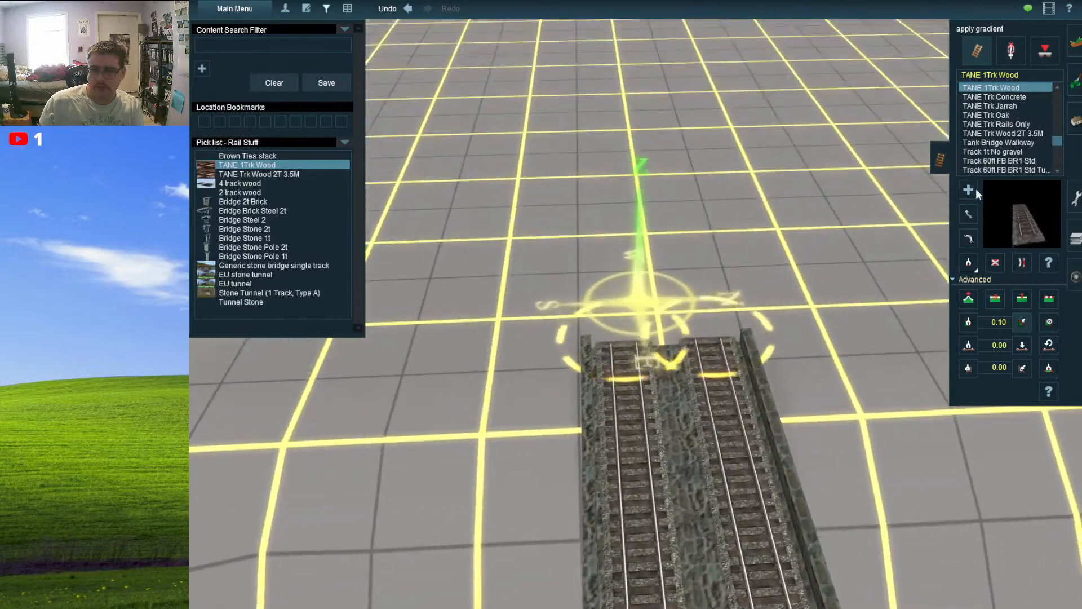
left_click(964, 190)
left_click(633, 387)
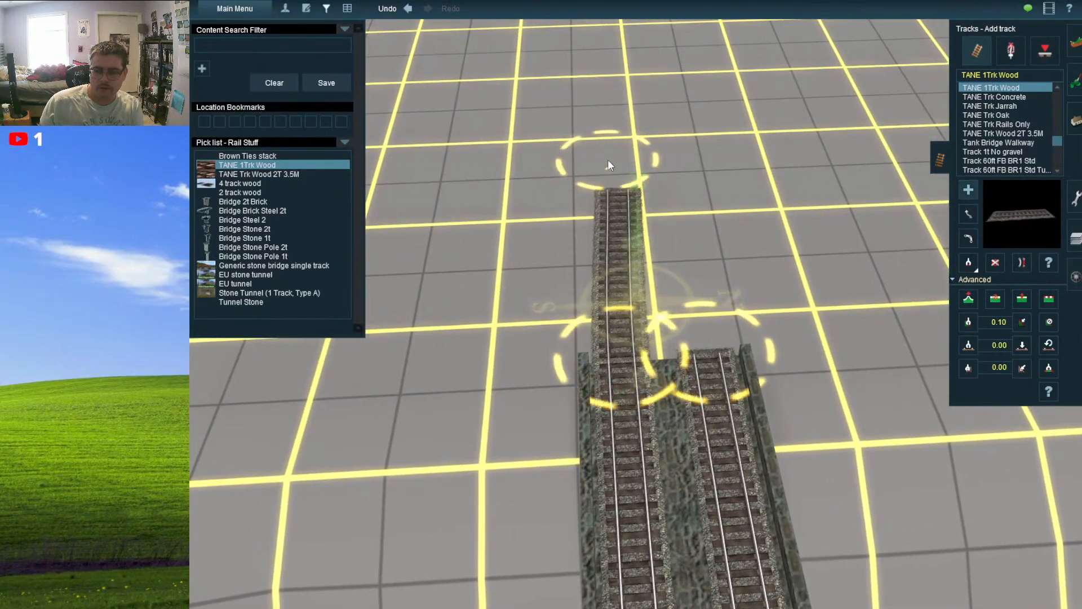
left_click(601, 123)
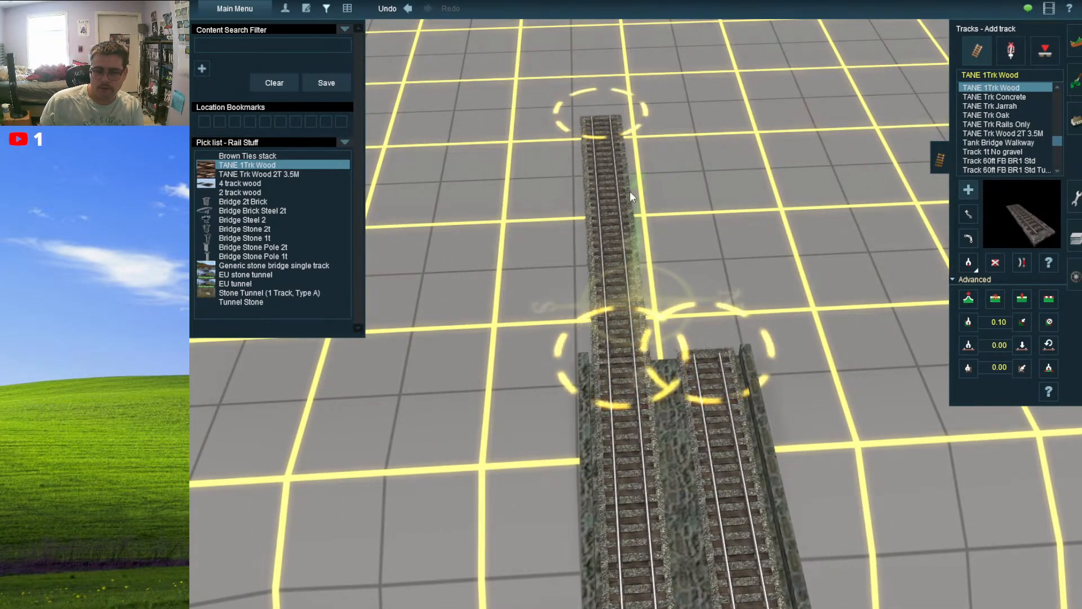
left_click(708, 351)
left_click(652, 73)
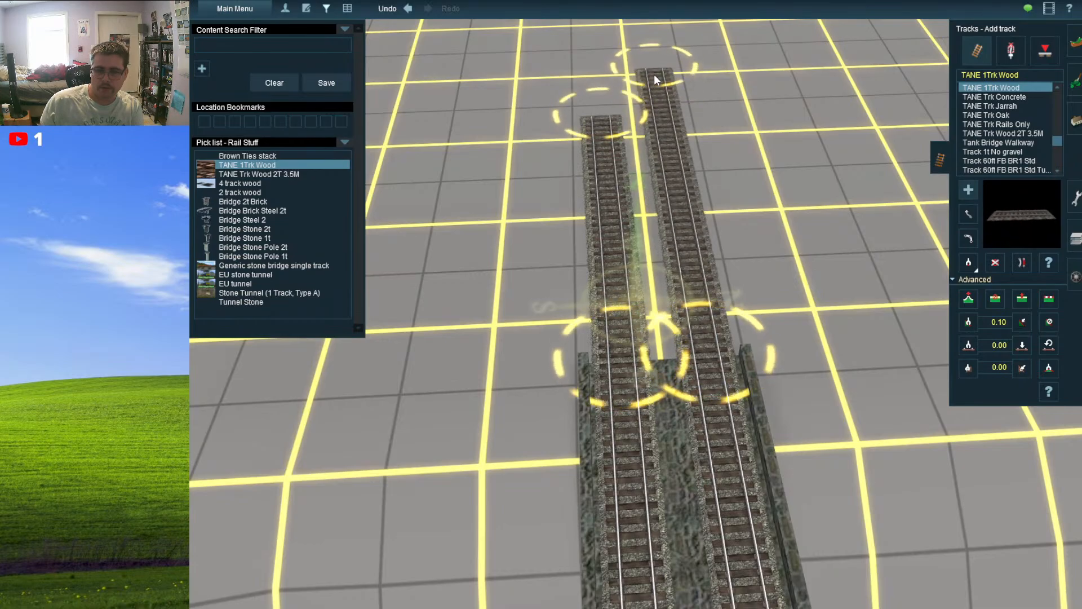
- Examine how the new far-bank tracks meet the bridge, then look over the bank at its station-side end
key("Left")
key("Down")
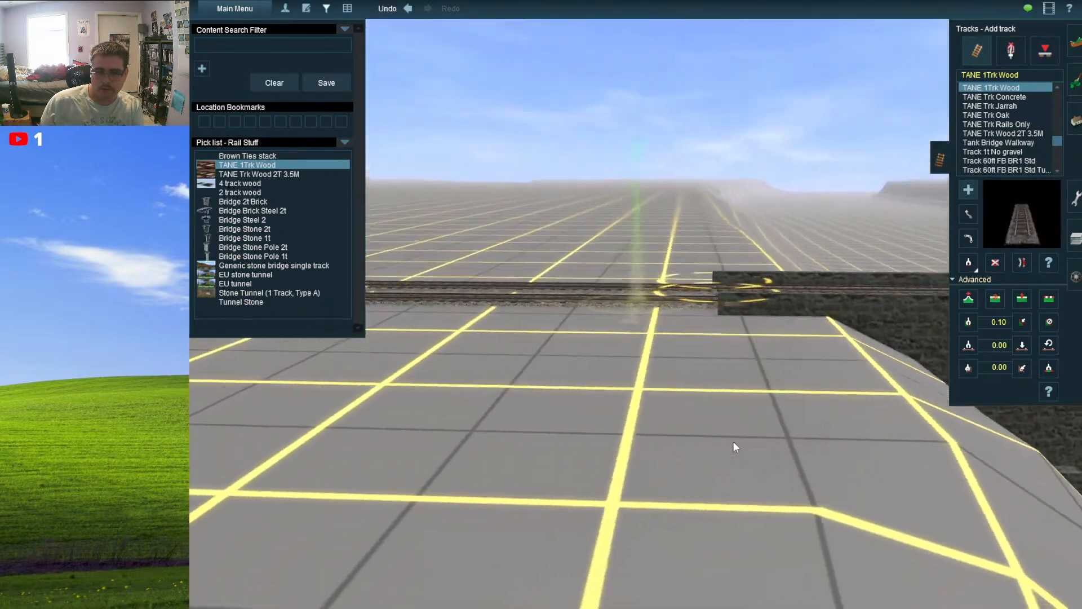
key("Left")
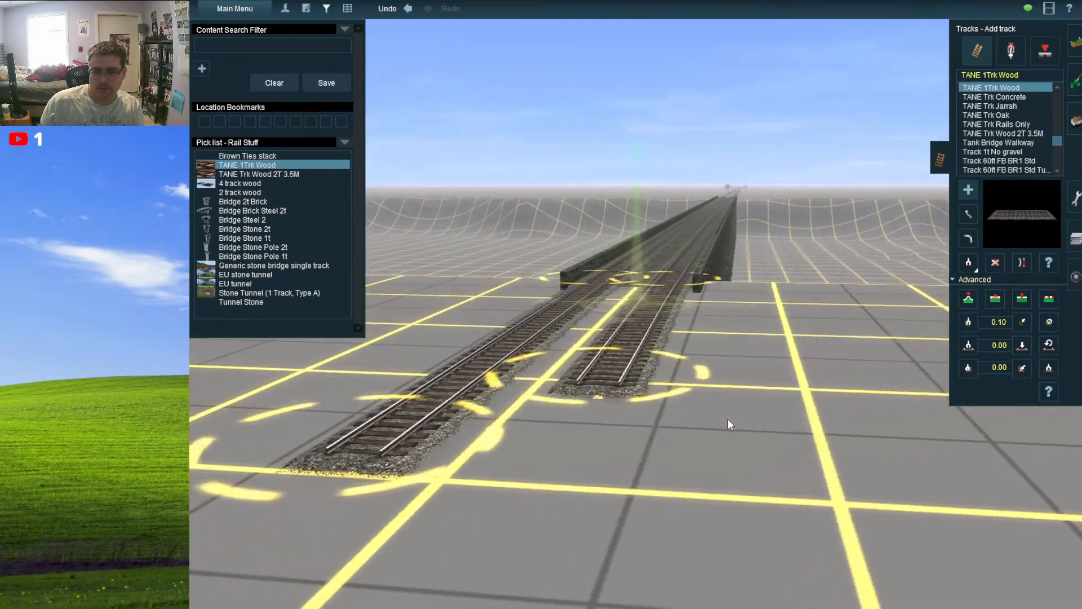
key("Up")
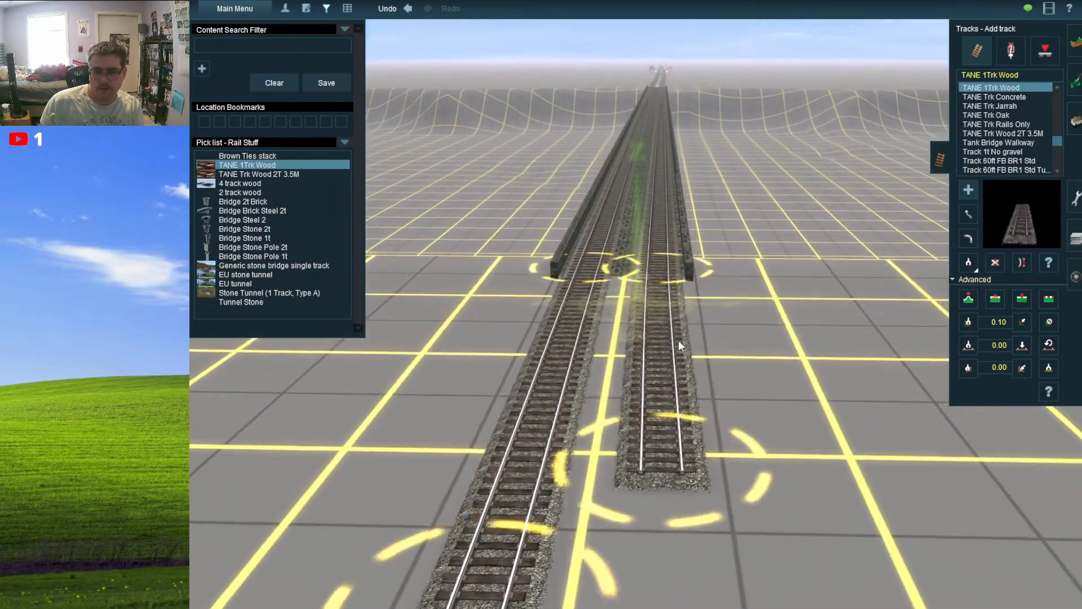
right_click(669, 170)
mouse_move(669, 168)
right_mouse_down()
mouse_move(610, 168)
mouse_move(651, 271)
mouse_move(636, 342)
mouse_move(611, 337)
mouse_move(595, 302)
mouse_move(613, 322)
mouse_move(726, 314)
mouse_move(715, 285)
mouse_move(669, 281)
mouse_move(641, 301)
right_mouse_up()
key("Left")
key("Up")
- Reduce the topology brush radius and lower the ground at the foot of the station-side bank with Height down
left_click(1074, 42)
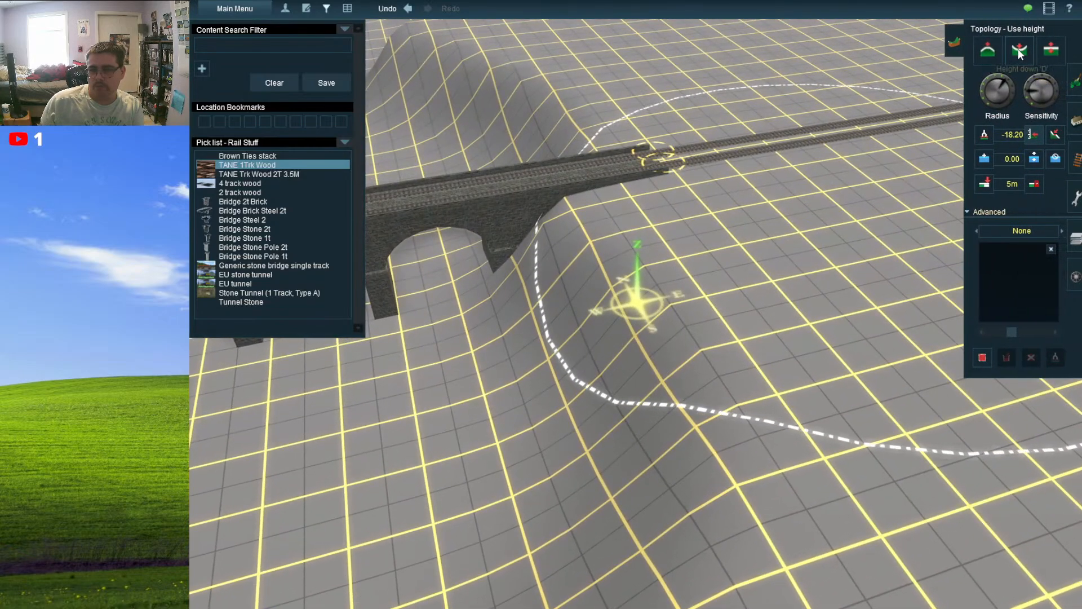
left_click_drag(1006, 89, 989, 80)
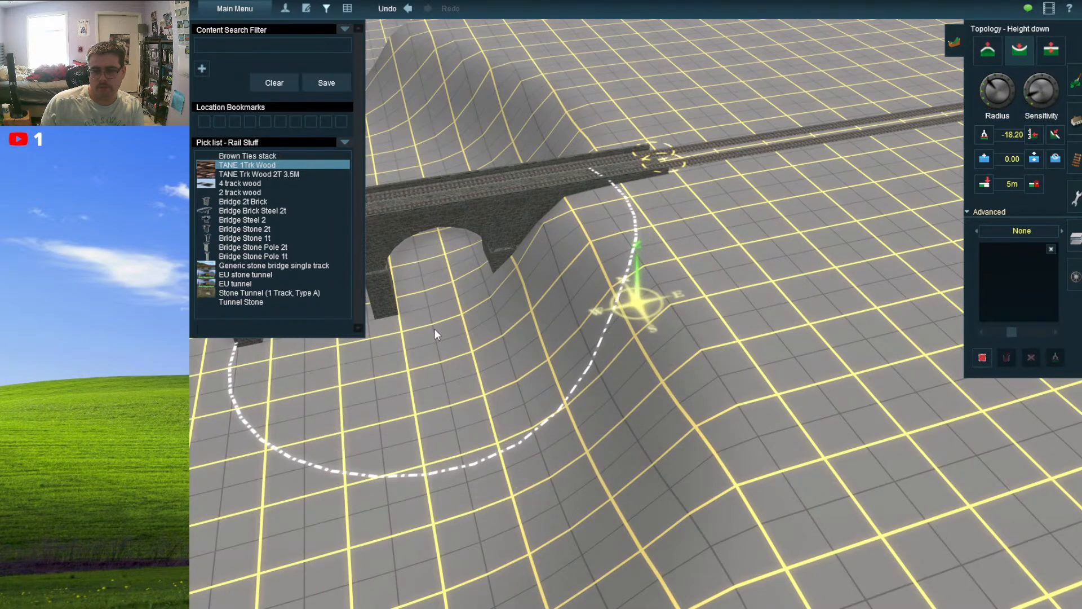
left_click_drag(533, 352, 564, 340)
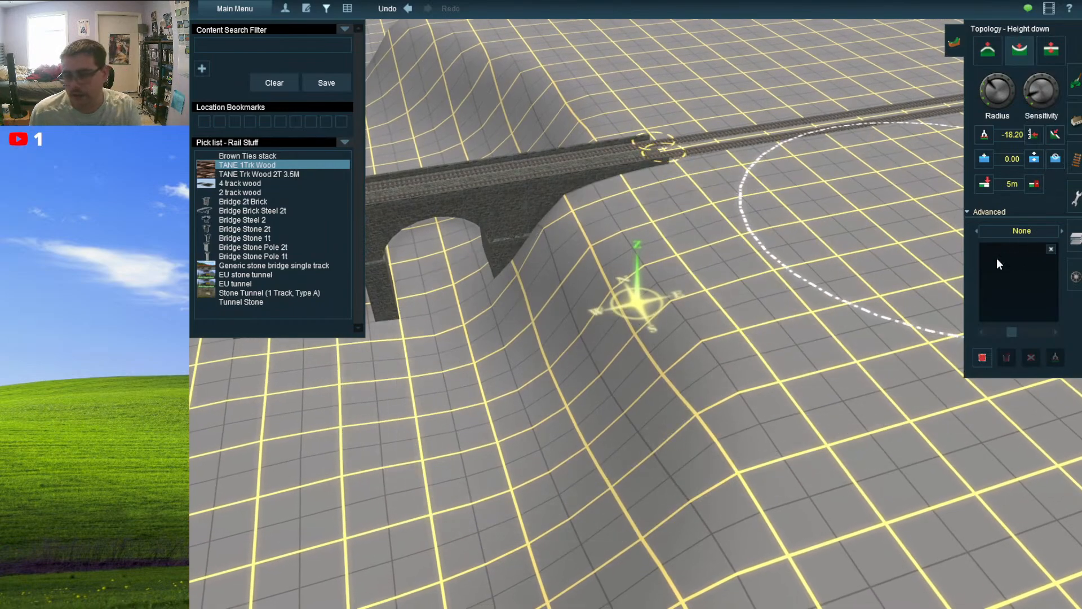
- Try to apply the -18.20 height to the station-side bank beside the bridge with Use height
left_click(969, 212)
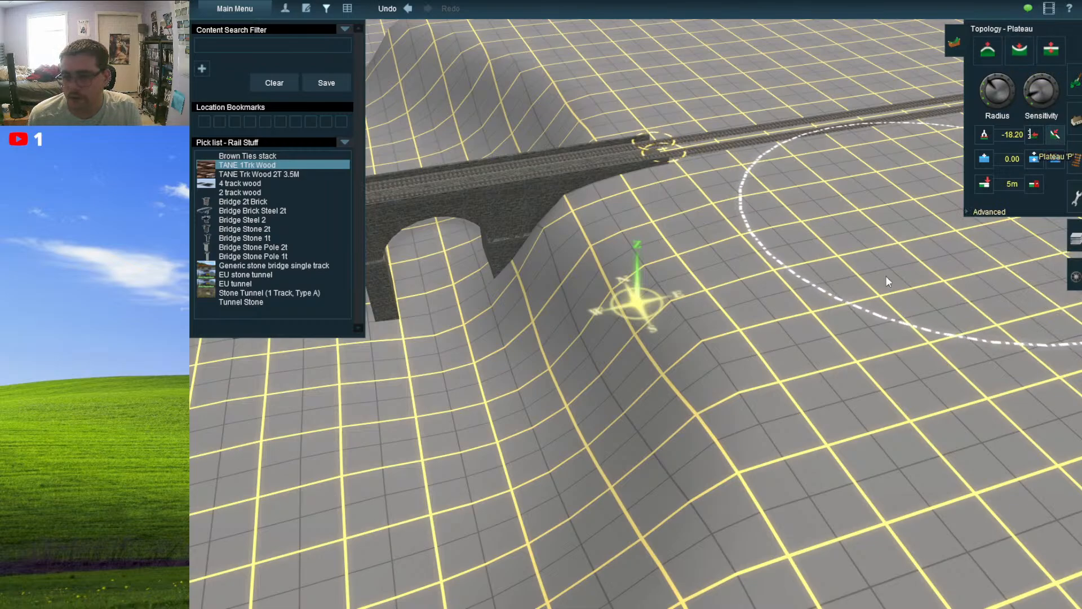
left_click(1034, 136)
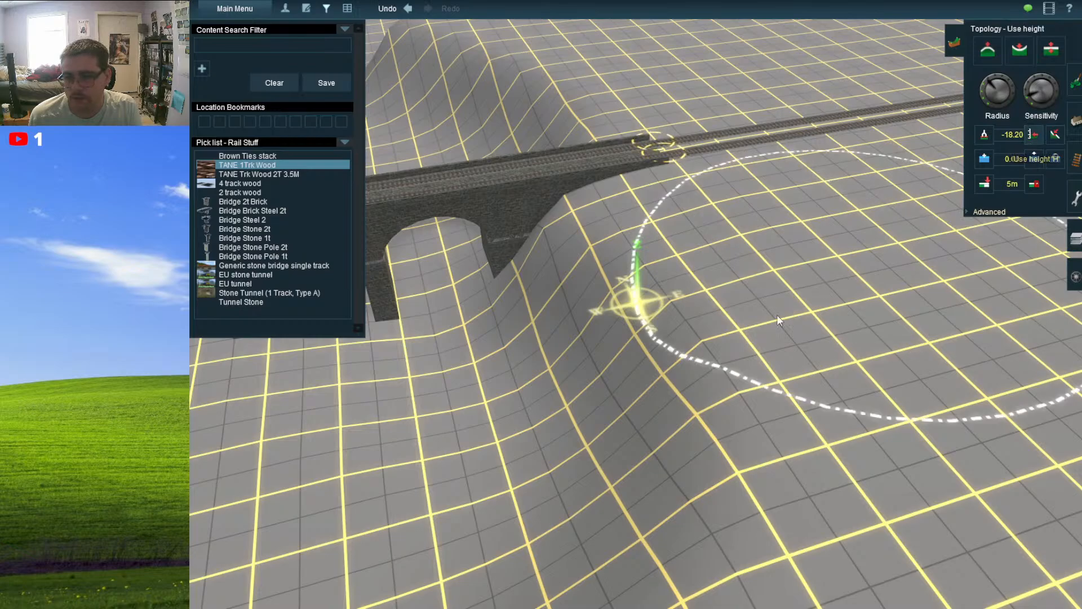
left_click(674, 353)
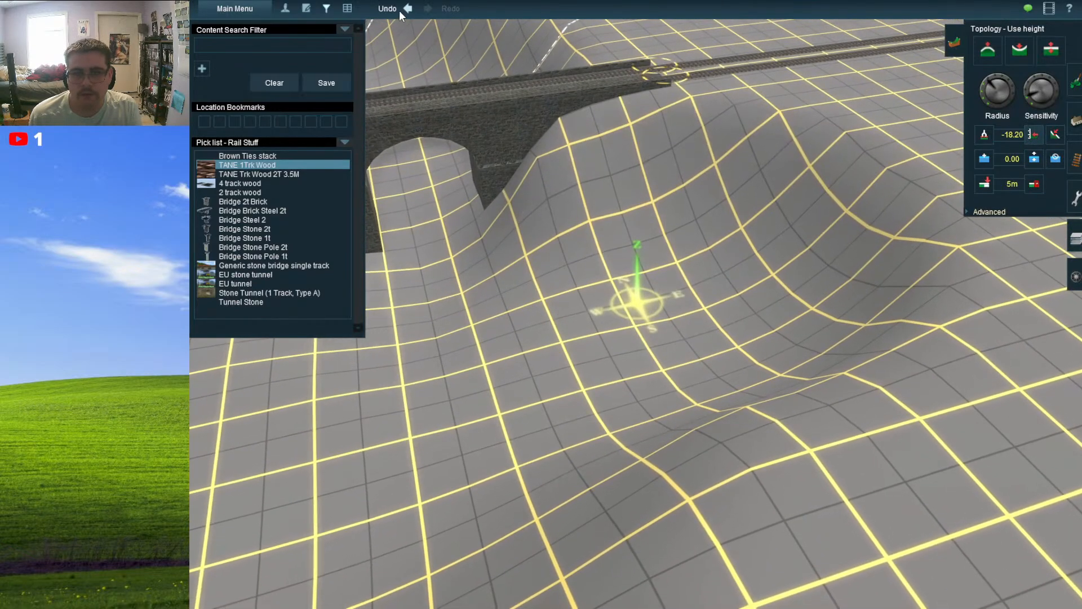
left_click(399, 11)
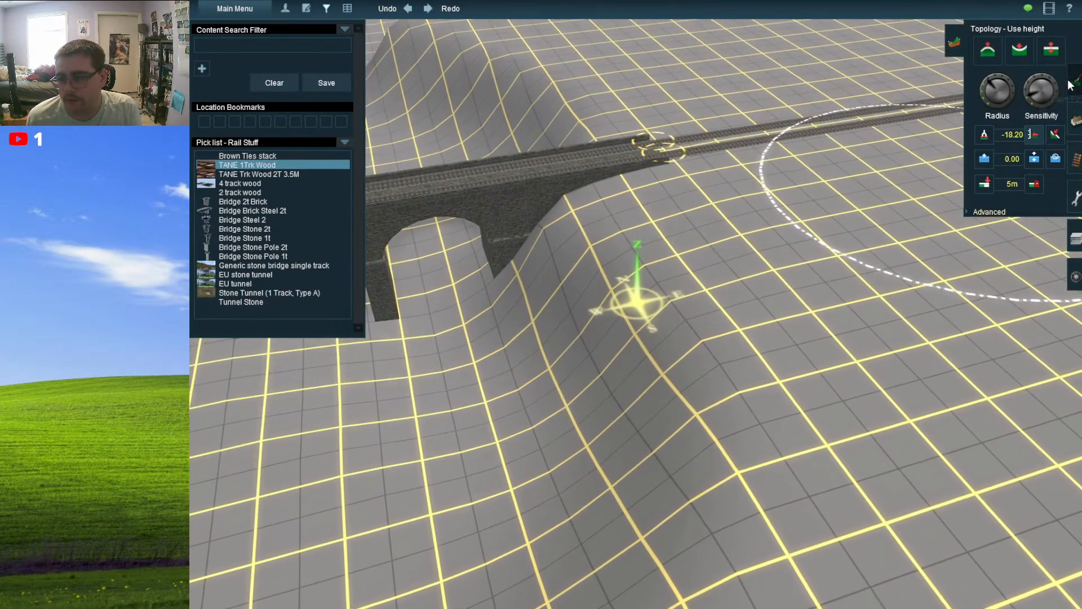
left_click(1071, 83)
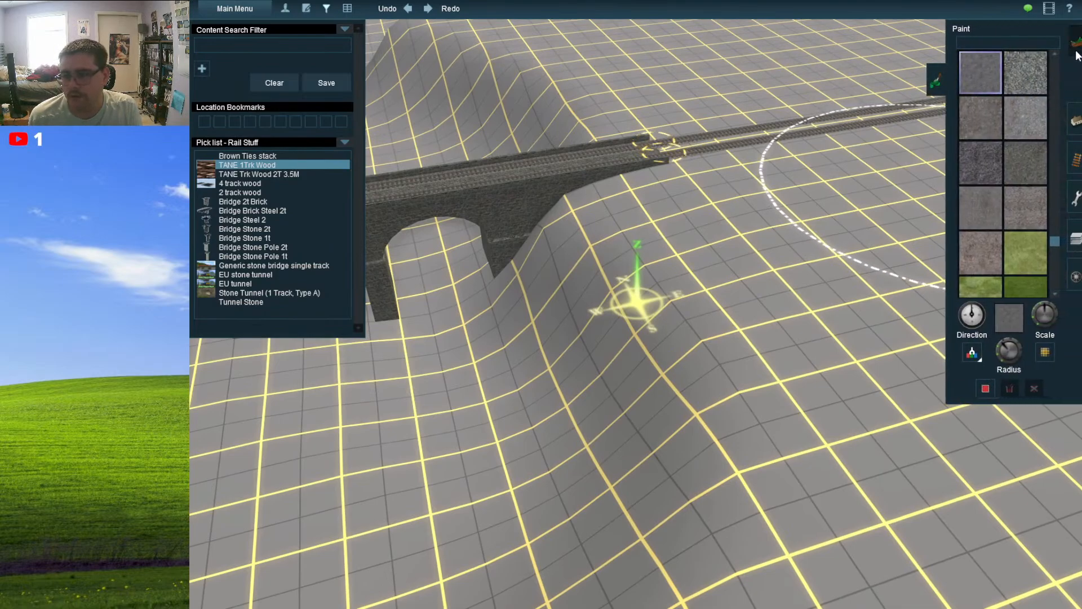
left_click(1063, 112)
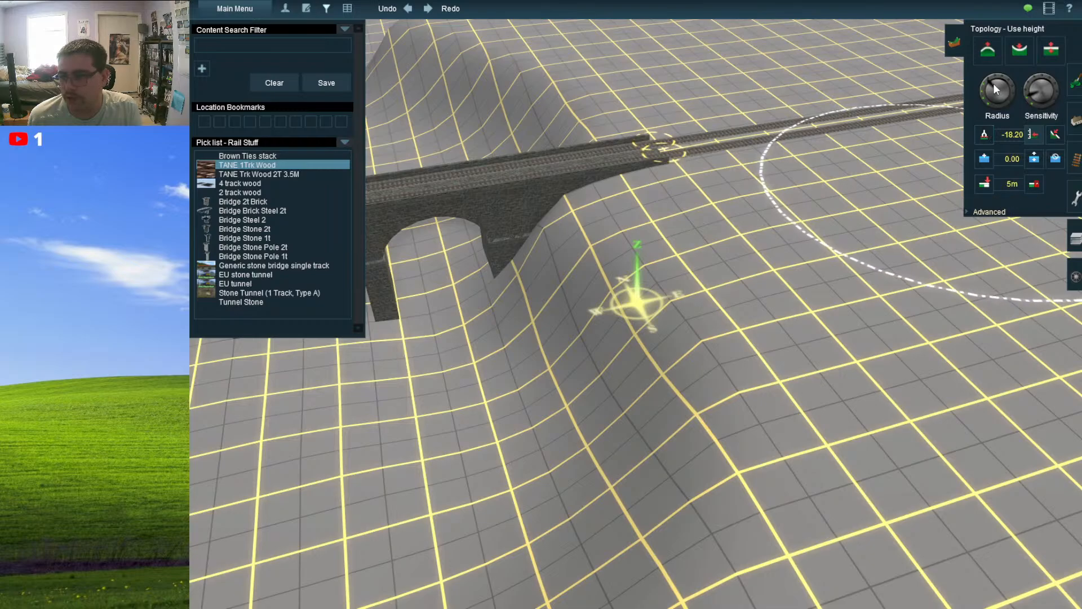
- Shrink the Height down radius further and carve an uneven hollow into the station-side bank beside the bridge
left_click(1018, 50)
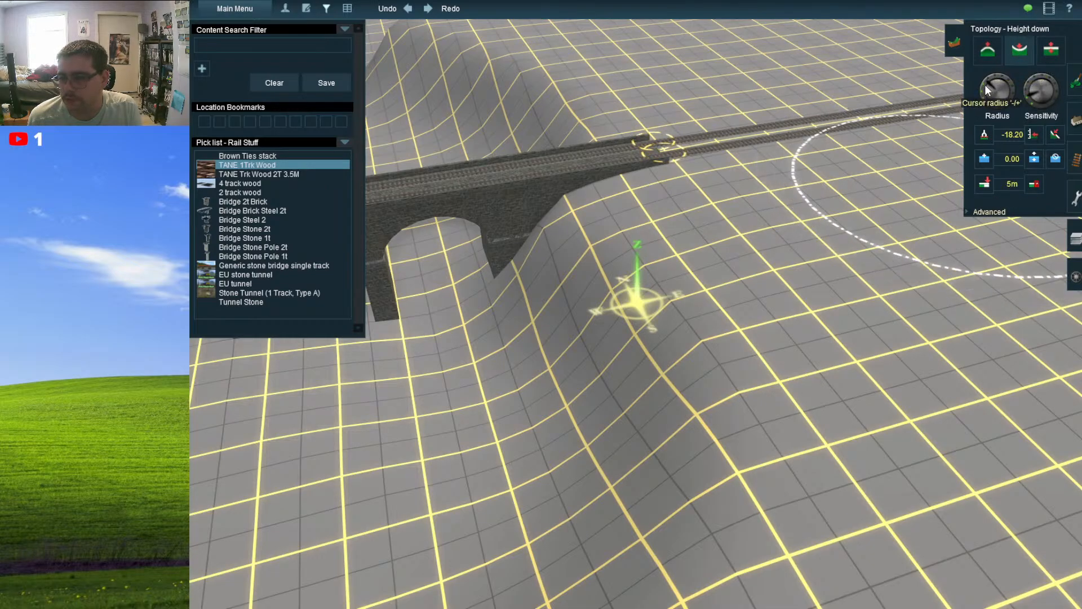
left_click_drag(985, 86, 983, 89)
left_click_drag(631, 298, 571, 225)
left_click(745, 239)
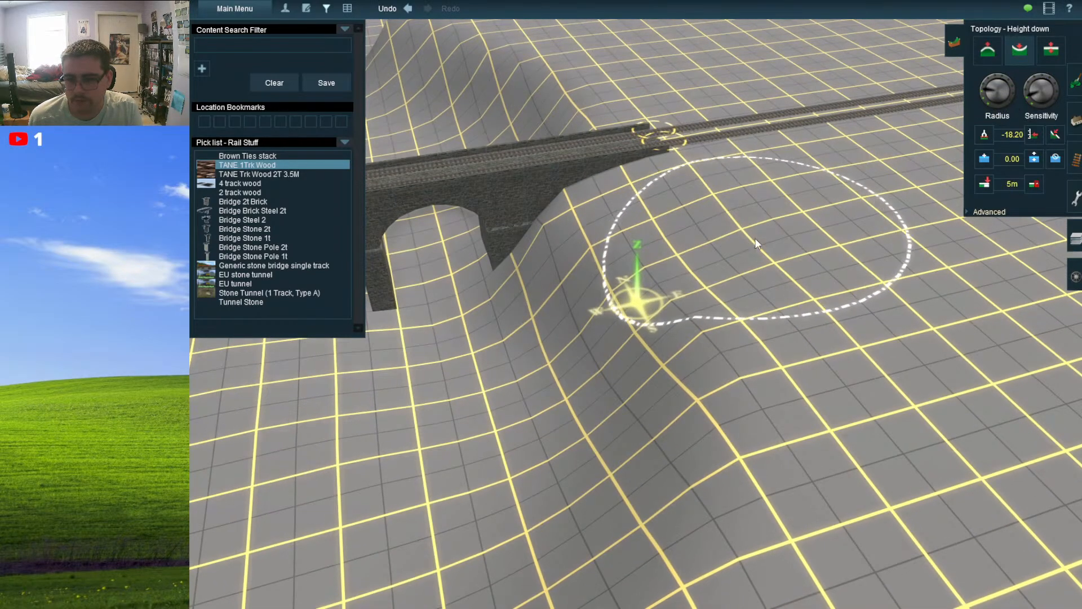
mouse_move(755, 239)
left_mouse_down()
mouse_move(773, 377)
mouse_move(831, 530)
mouse_move(692, 303)
mouse_move(604, 264)
left_mouse_up()
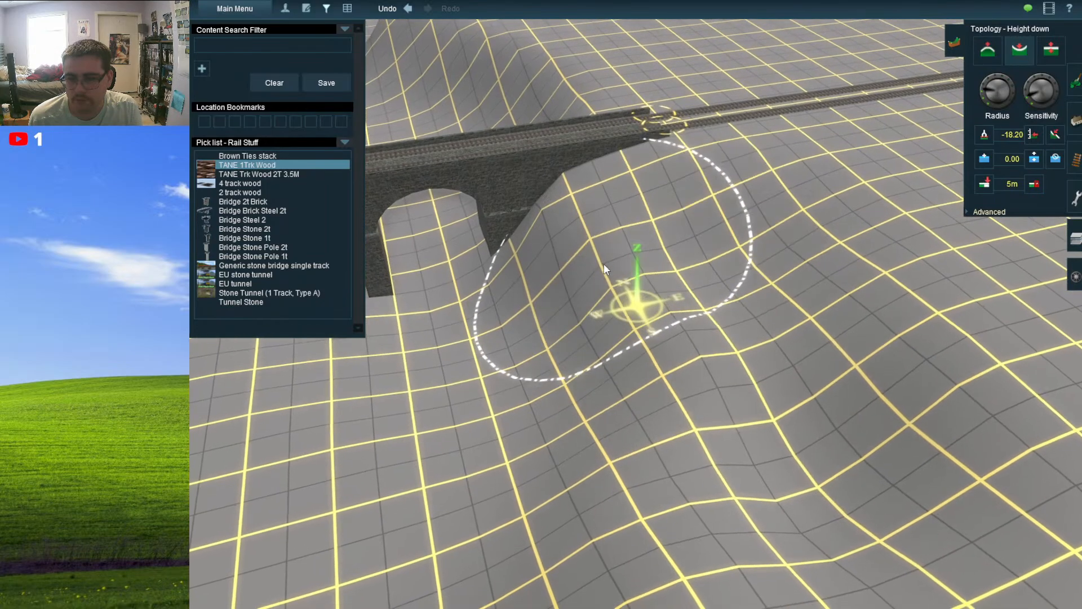
- Carve irregular bends into the station-side bank on the other side of the bridge with Height down
right_click_drag(601, 288, 579, 219)
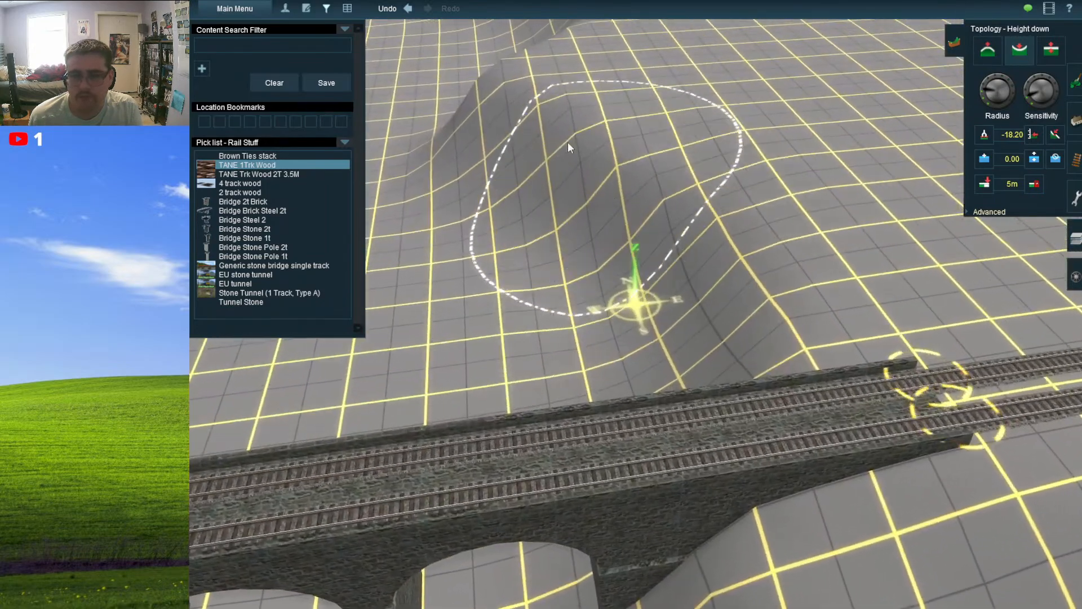
right_click(531, 73)
scroll(732, 430, "down", 3)
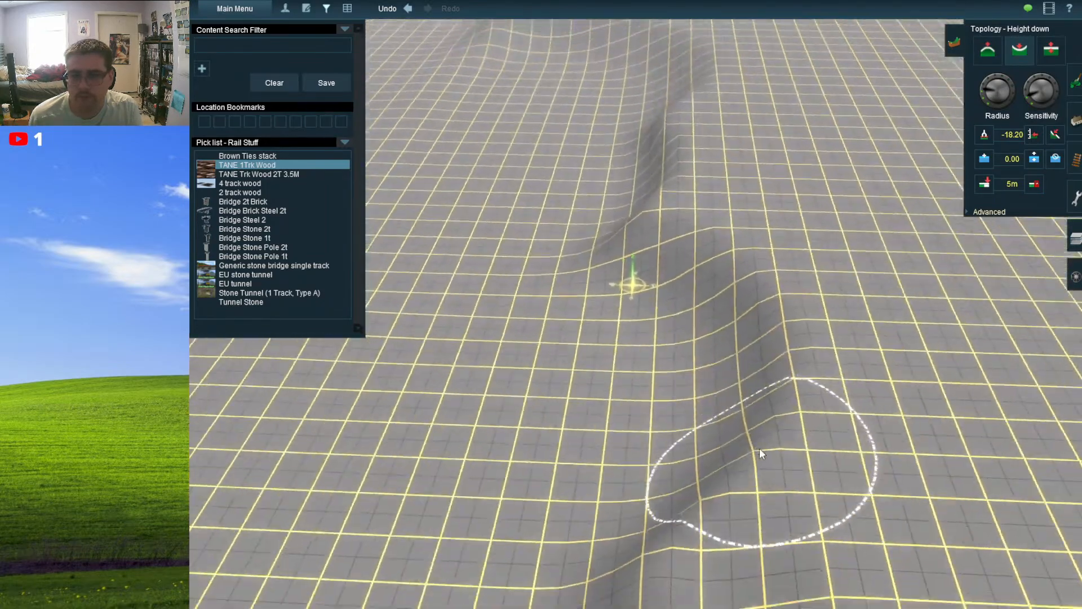
scroll(759, 448, "down", 5)
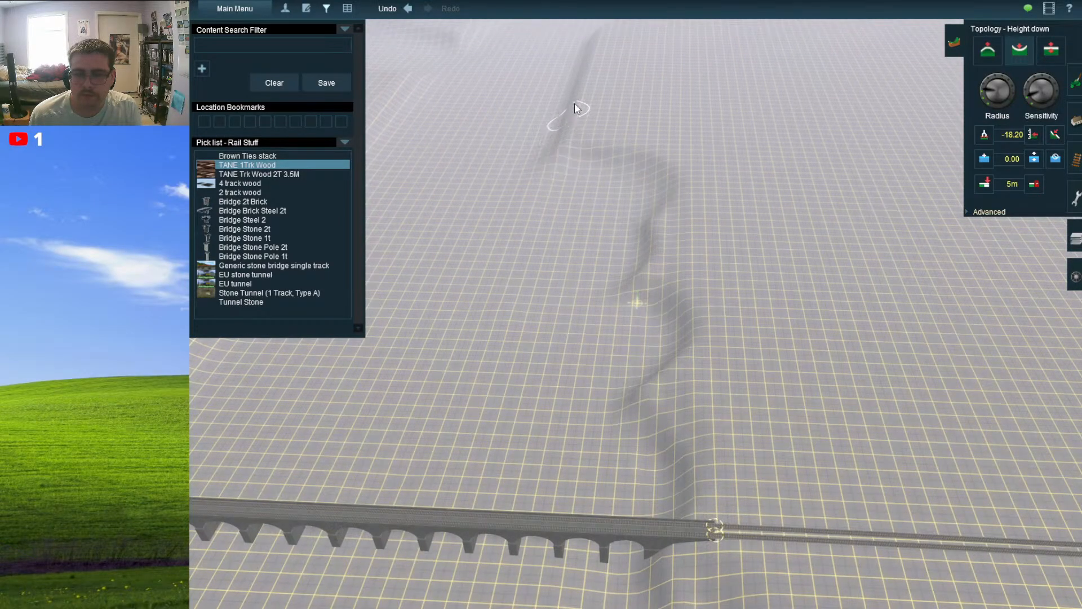
- Continue lowering stretches of the channel bank away from the bridge out to the map edge
mouse_move(525, 378)
right_mouse_down()
mouse_move(507, 383)
mouse_move(489, 292)
mouse_move(668, 337)
mouse_move(780, 310)
mouse_move(659, 275)
mouse_move(617, 293)
mouse_move(742, 345)
right_mouse_up()
left_click_drag(742, 346, 827, 368)
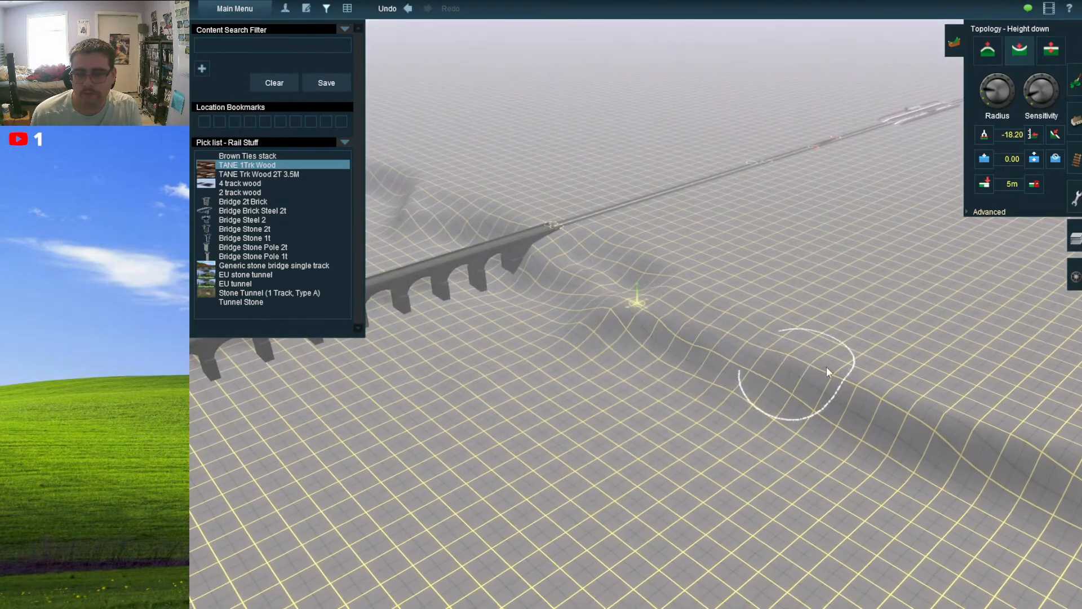
left_click_drag(930, 407, 993, 428)
mouse_move(993, 428)
right_mouse_down()
mouse_move(754, 336)
mouse_move(581, 242)
mouse_move(644, 298)
mouse_move(621, 344)
mouse_move(617, 269)
mouse_move(653, 256)
mouse_move(602, 257)
mouse_move(627, 242)
mouse_move(637, 262)
right_mouse_up()
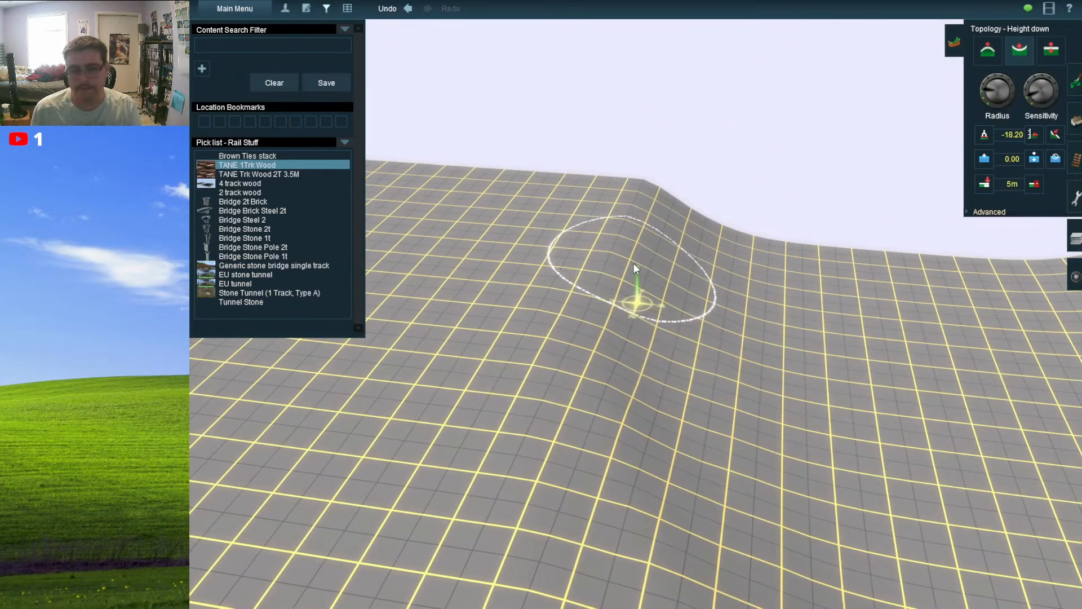
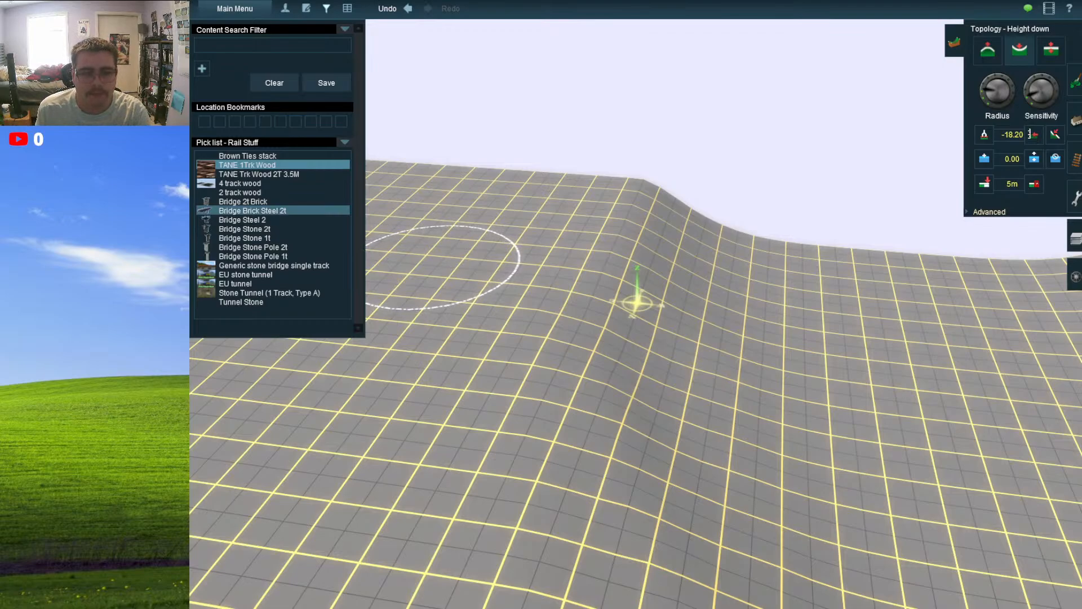
- Lower parts of the far bank with Height down to give the straight channel edge broad, irregular bays
mouse_move(625, 338)
right_mouse_down()
mouse_move(654, 278)
mouse_move(698, 383)
mouse_move(661, 378)
mouse_move(617, 183)
right_mouse_up()
key("Left")
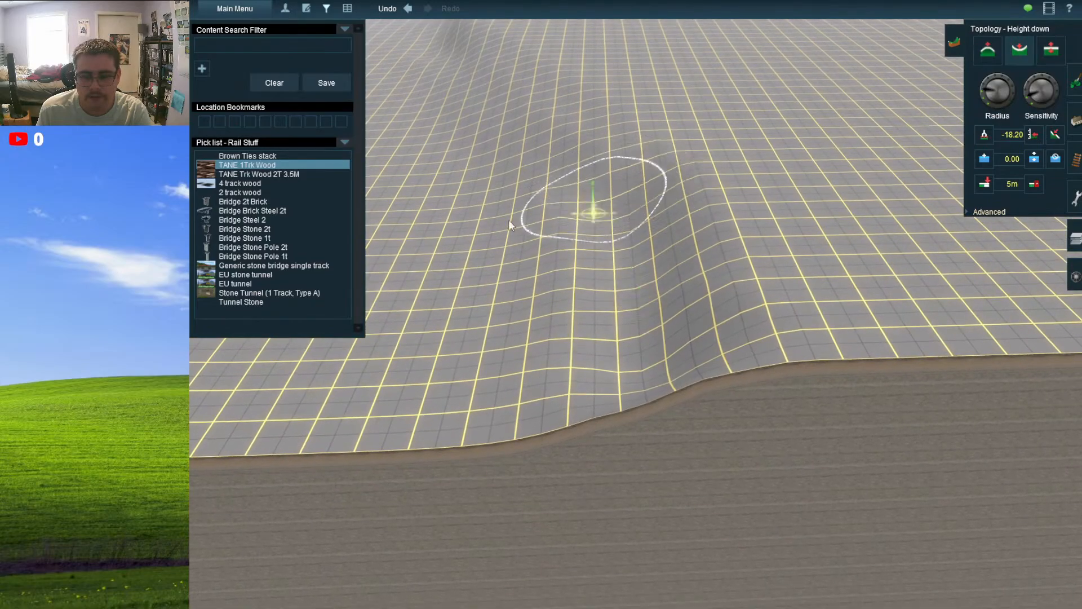
mouse_move(509, 225)
right_mouse_down()
mouse_move(507, 265)
mouse_move(564, 293)
mouse_move(713, 330)
mouse_move(702, 285)
mouse_move(601, 283)
mouse_move(596, 268)
mouse_move(618, 251)
mouse_move(659, 245)
mouse_move(584, 252)
mouse_move(583, 310)
mouse_move(728, 317)
mouse_move(753, 286)
mouse_move(627, 246)
mouse_move(668, 234)
mouse_move(618, 235)
mouse_move(715, 469)
mouse_move(674, 350)
mouse_move(624, 309)
mouse_move(626, 291)
mouse_move(641, 242)
mouse_move(654, 285)
mouse_move(753, 284)
mouse_move(677, 233)
mouse_move(558, 316)
mouse_move(527, 389)
mouse_move(487, 347)
mouse_move(519, 250)
mouse_move(655, 249)
mouse_move(669, 234)
mouse_move(698, 261)
mouse_move(651, 248)
mouse_move(600, 255)
mouse_move(598, 221)
mouse_move(702, 262)
mouse_move(676, 322)
right_mouse_up()
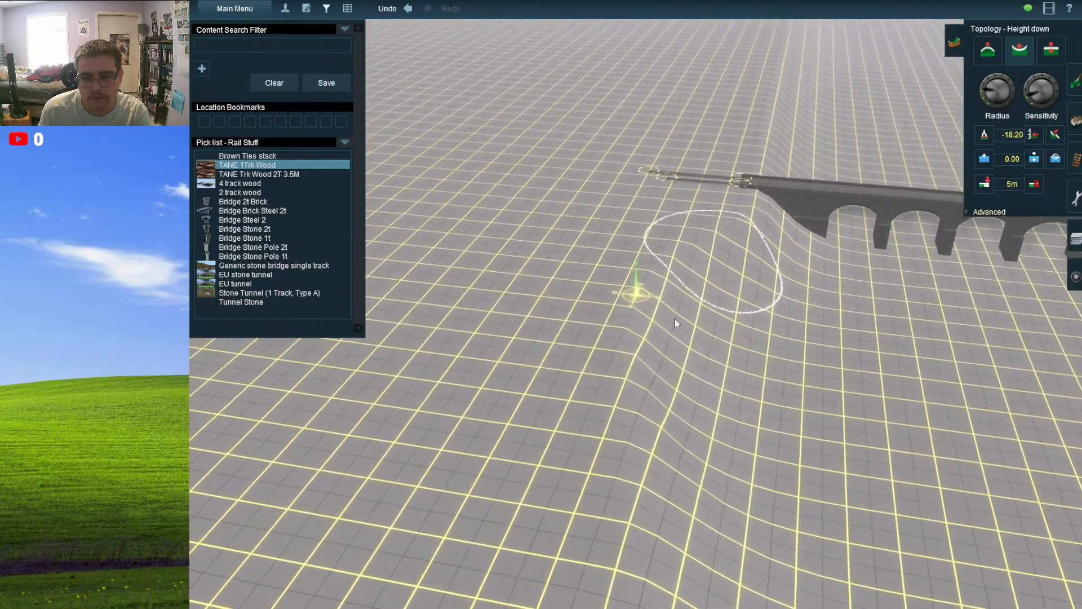
mouse_move(768, 215)
right_mouse_down()
mouse_move(654, 249)
mouse_move(622, 419)
right_mouse_up()
scroll(621, 418, "down", 10)
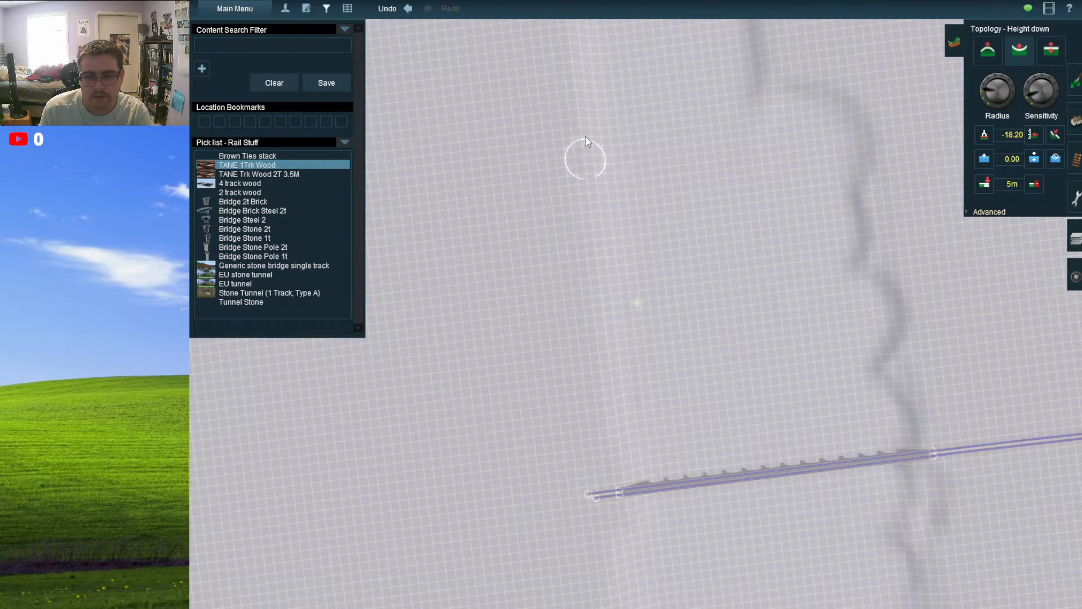
right_click_drag(573, 97, 657, 221)
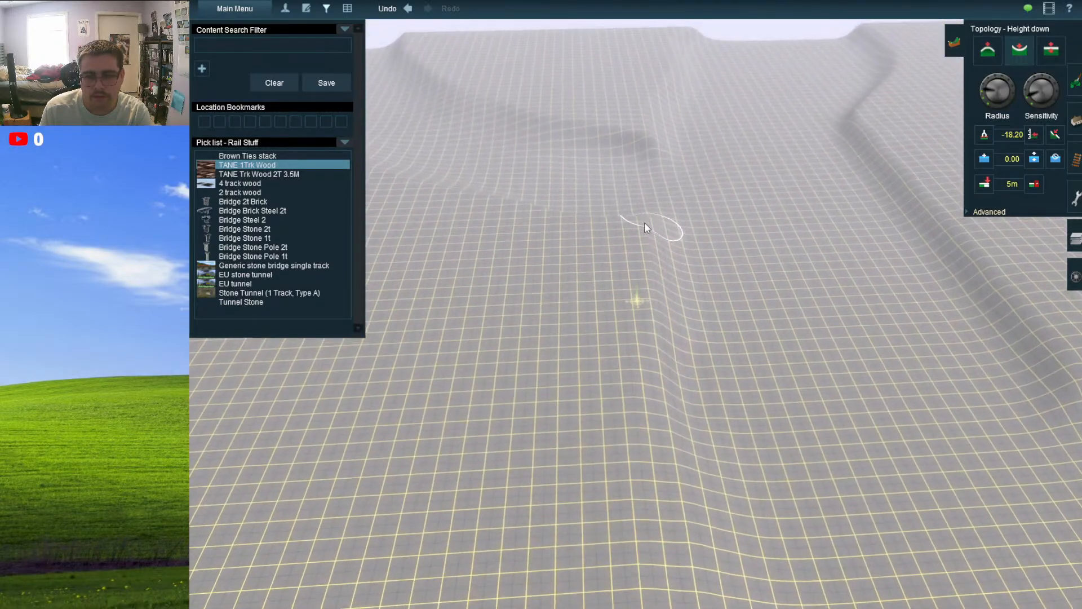
left_click_drag(627, 252, 646, 247)
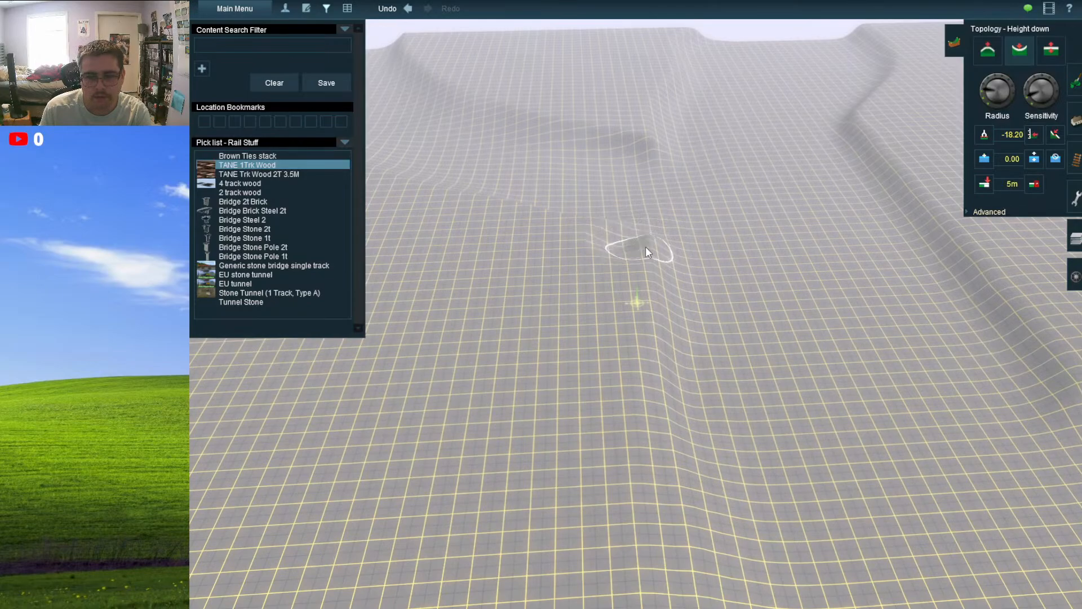
right_click_drag(657, 244, 637, 270)
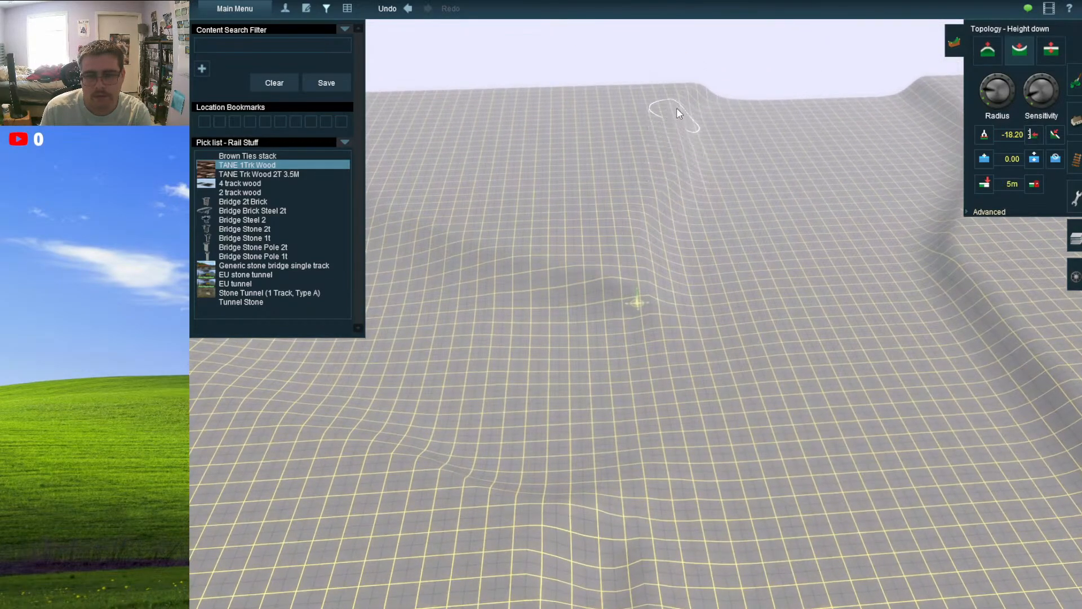
right_click(675, 129)
right_click_drag(486, 243, 554, 320)
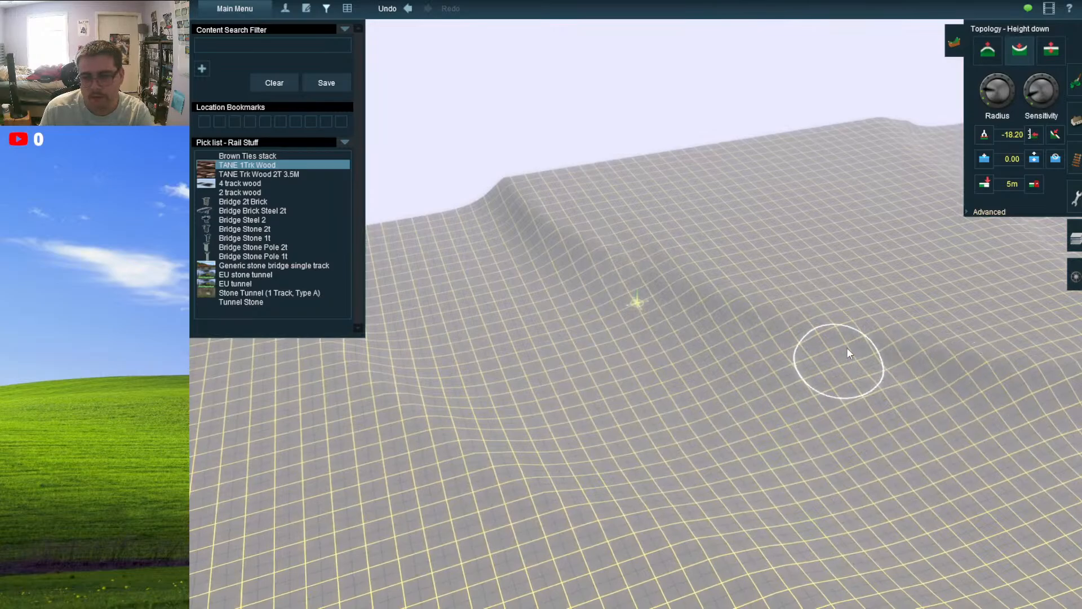
mouse_move(846, 348)
right_mouse_down()
mouse_move(877, 341)
mouse_move(729, 279)
mouse_move(606, 329)
mouse_move(582, 397)
right_mouse_up()
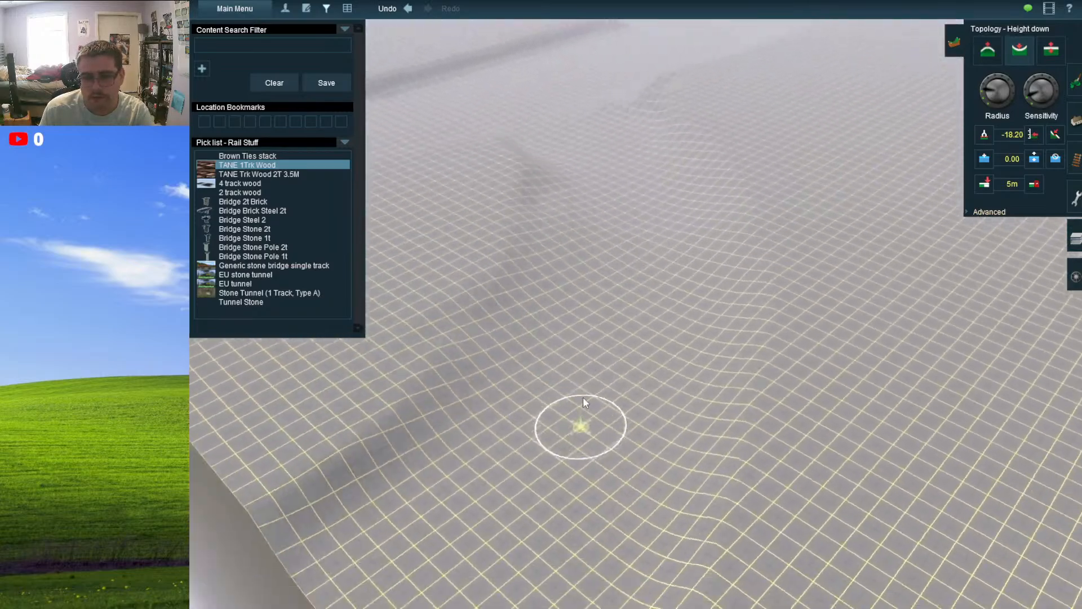
- Enlarge the brush radius and add water at height 0.00 across the channel where it meets the map edge
left_click(984, 183)
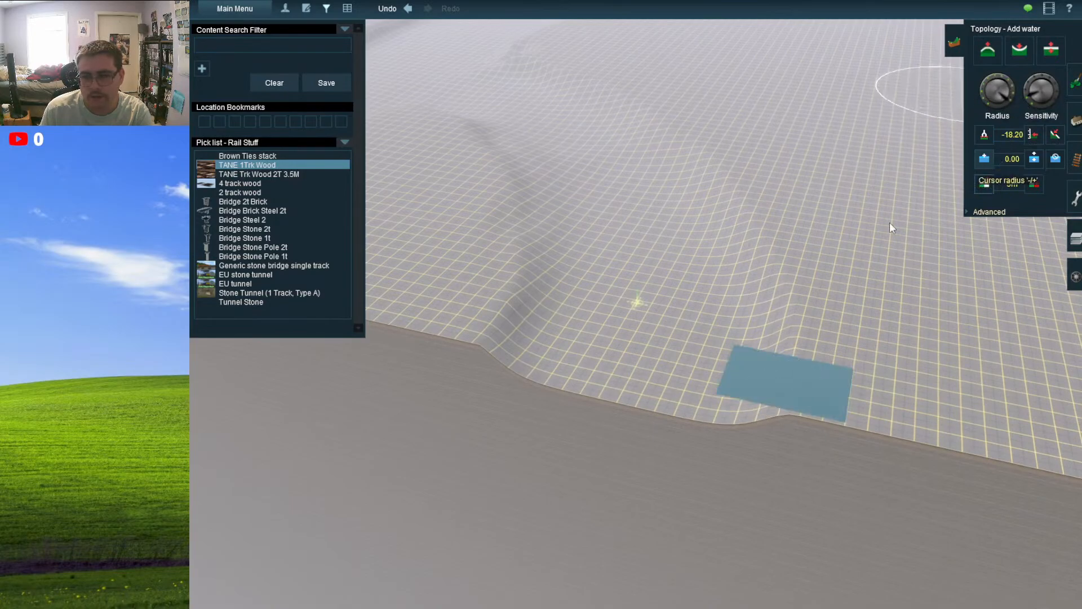
mouse_move(729, 352)
left_mouse_down()
mouse_move(582, 333)
mouse_move(612, 249)
mouse_move(706, 353)
left_mouse_up()
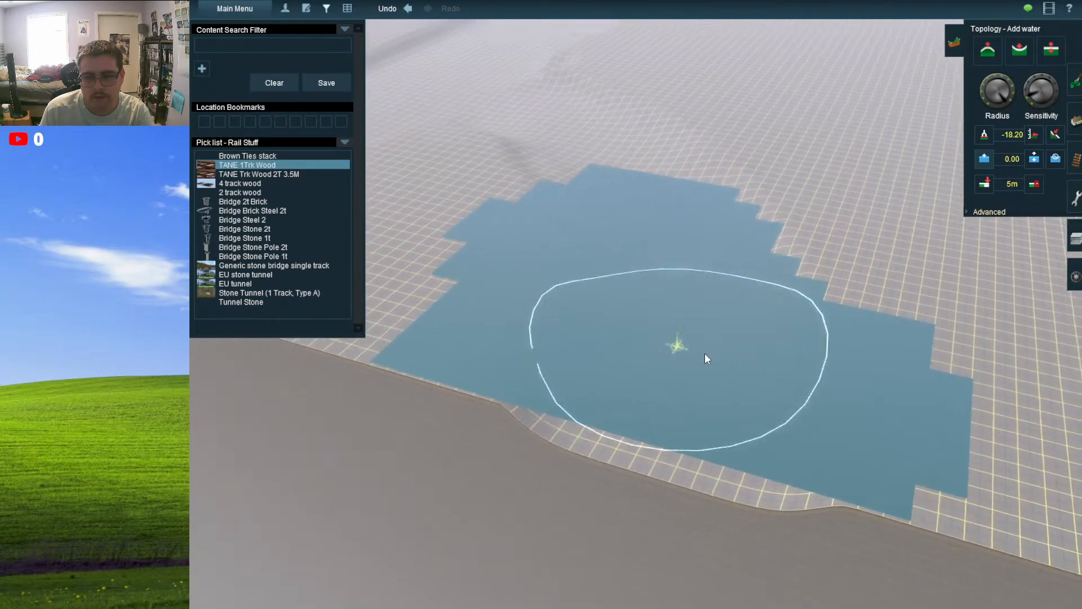
right_click_drag(704, 353, 641, 400)
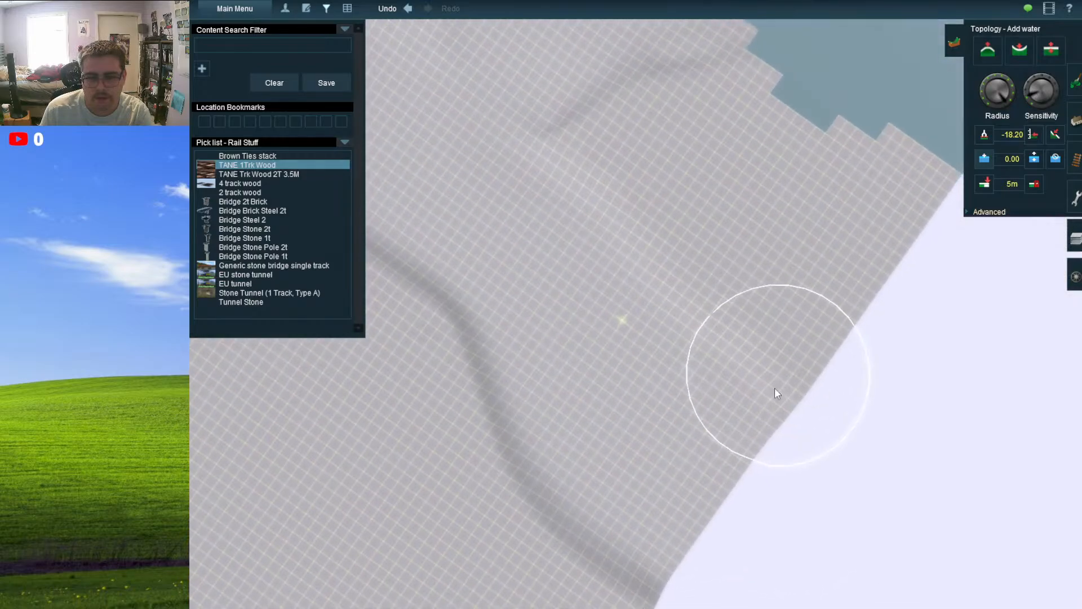
mouse_move(776, 392)
left_mouse_down()
mouse_move(658, 528)
mouse_move(681, 334)
mouse_move(537, 346)
mouse_move(546, 125)
left_mouse_up()
right_click(546, 126)
mouse_move(689, 354)
left_mouse_down()
mouse_move(811, 289)
mouse_move(783, 248)
mouse_move(442, 437)
mouse_move(455, 478)
mouse_move(452, 443)
left_mouse_up()
mouse_move(451, 444)
right_mouse_down()
mouse_move(488, 337)
mouse_move(542, 313)
right_mouse_up()
key("Left")
key("Down")
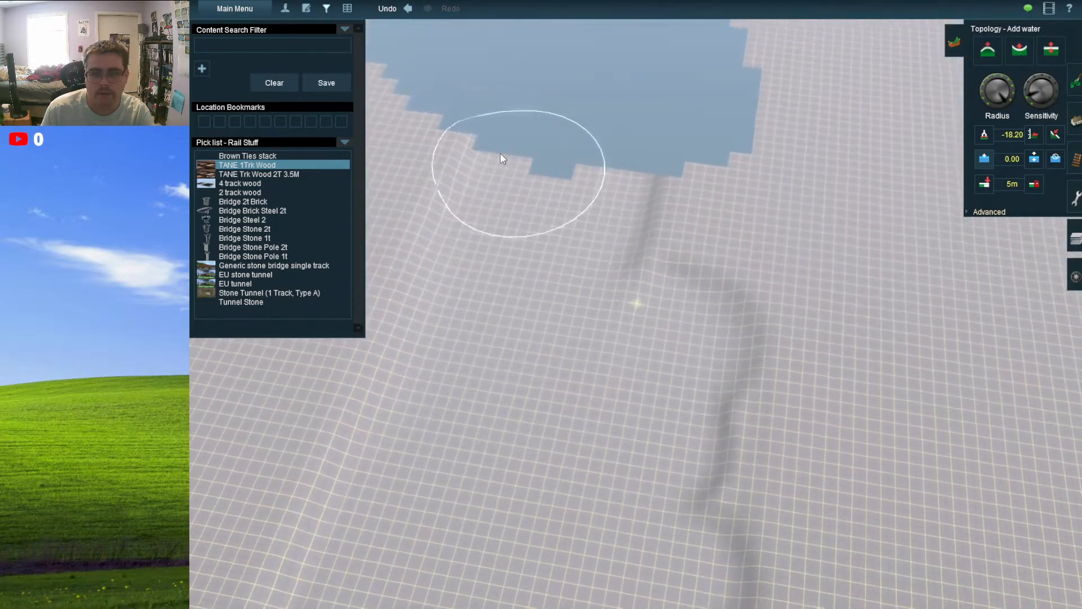
- Extend the water along the winding channel from the filled end, covering it from bank to bank
mouse_move(500, 153)
left_mouse_down()
mouse_move(644, 278)
mouse_move(573, 351)
mouse_move(479, 401)
mouse_move(674, 508)
mouse_move(467, 516)
left_mouse_up()
mouse_move(468, 516)
right_mouse_down()
mouse_move(508, 555)
mouse_move(553, 426)
right_mouse_up()
key("Right")
key("Left")
mouse_move(573, 249)
right_mouse_down()
mouse_move(508, 201)
mouse_move(563, 302)
right_mouse_up()
key("Left")
mouse_move(560, 184)
left_mouse_down()
mouse_move(767, 255)
mouse_move(647, 316)
mouse_move(597, 461)
left_mouse_up()
left_click_drag(853, 375, 858, 401)
key("Left")
right_click_drag(840, 474, 699, 319)
- Continue adding water at height 0.00 along the winding channel, widening it toward both banks up to the map edge
mouse_move(601, 271)
left_mouse_down()
mouse_move(675, 407)
mouse_move(864, 560)
mouse_move(886, 521)
left_mouse_up()
mouse_move(840, 490)
right_mouse_down()
mouse_move(725, 393)
mouse_move(705, 356)
right_mouse_up()
mouse_move(705, 356)
left_mouse_down()
mouse_move(723, 353)
mouse_move(769, 389)
left_mouse_up()
right_click(783, 432)
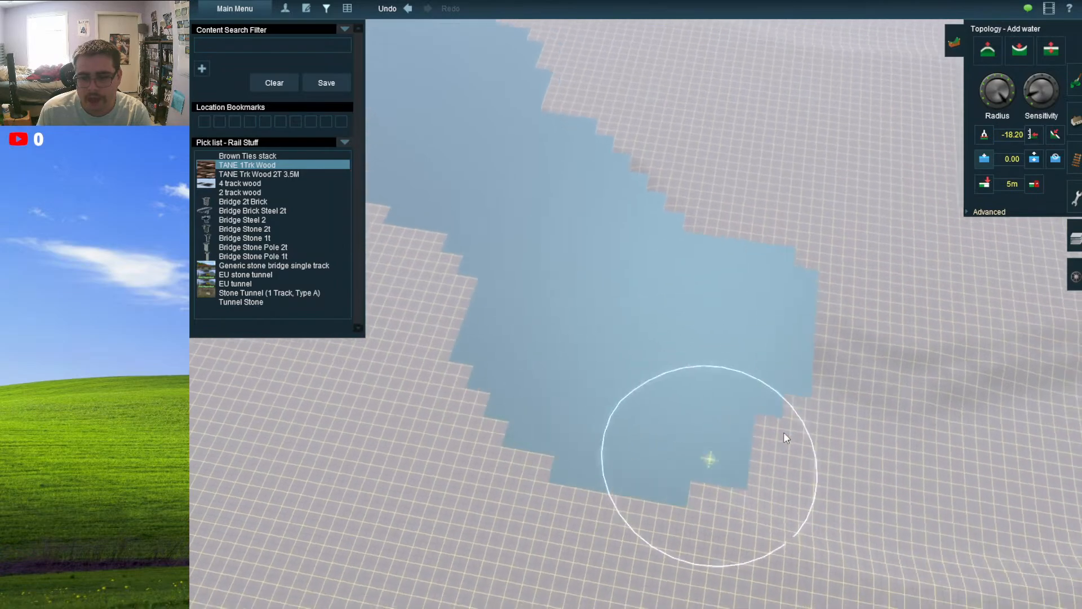
key("Left")
mouse_move(783, 432)
left_mouse_down()
mouse_move(667, 213)
mouse_move(613, 256)
mouse_move(729, 238)
mouse_move(677, 274)
mouse_move(519, 268)
left_mouse_up()
mouse_move(519, 268)
right_mouse_down()
mouse_move(620, 197)
mouse_move(588, 245)
right_mouse_up()
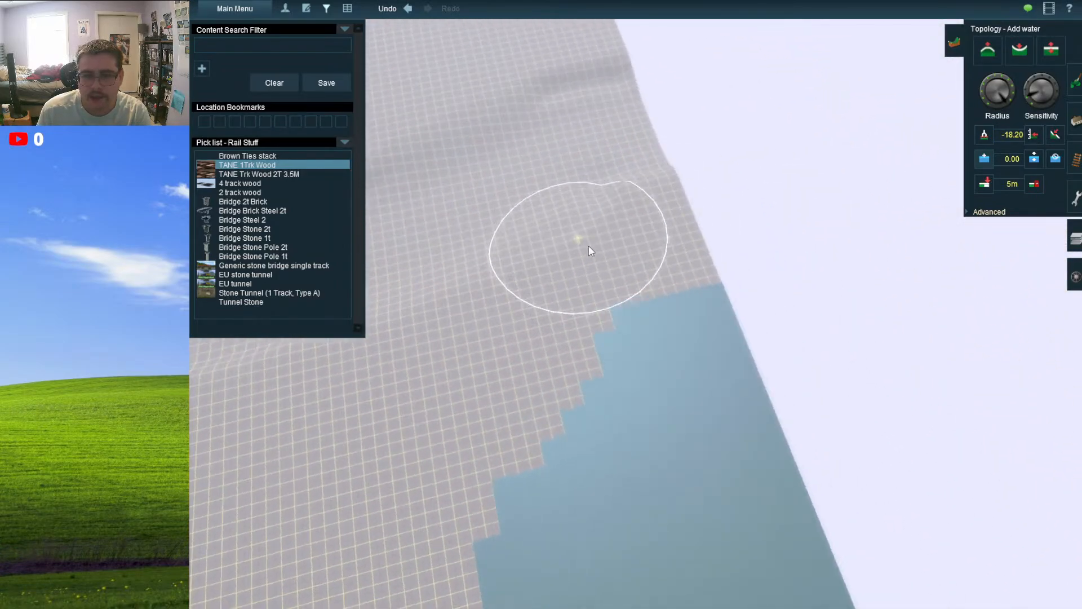
key("Right")
mouse_move(713, 352)
left_mouse_down()
mouse_move(807, 378)
mouse_move(807, 309)
mouse_move(682, 234)
mouse_move(690, 142)
mouse_move(773, 236)
mouse_move(761, 226)
left_mouse_up()
mouse_move(727, 180)
right_mouse_down()
mouse_move(664, 160)
mouse_move(546, 273)
right_mouse_up()
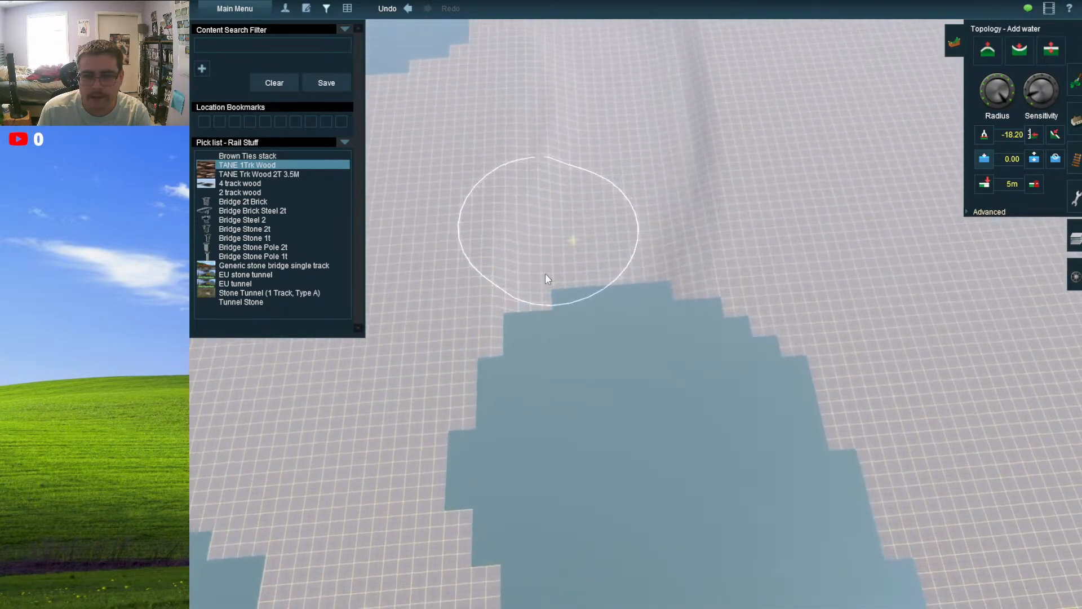
- Fill the remaining dry stretch between the water-covered areas of the channel with water at height 0.00
mouse_move(546, 273)
left_mouse_down()
mouse_move(694, 309)
mouse_move(660, 192)
left_mouse_up()
right_click_drag(661, 191, 643, 207)
left_click_drag(660, 191, 644, 207)
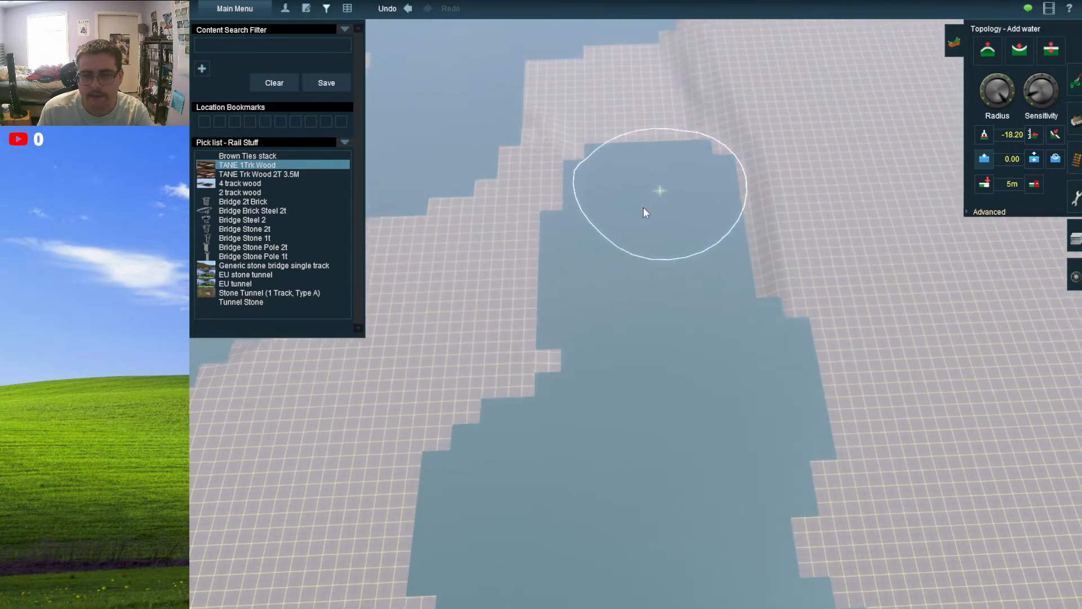
right_click_drag(643, 207, 611, 222)
left_click_drag(644, 208, 611, 223)
right_click_drag(611, 222, 691, 282)
left_click_drag(611, 222, 691, 282)
mouse_move(691, 281)
right_mouse_down()
mouse_move(681, 424)
mouse_move(621, 332)
right_mouse_up()
scroll(1006, 286, "up", 3)
key("Left")
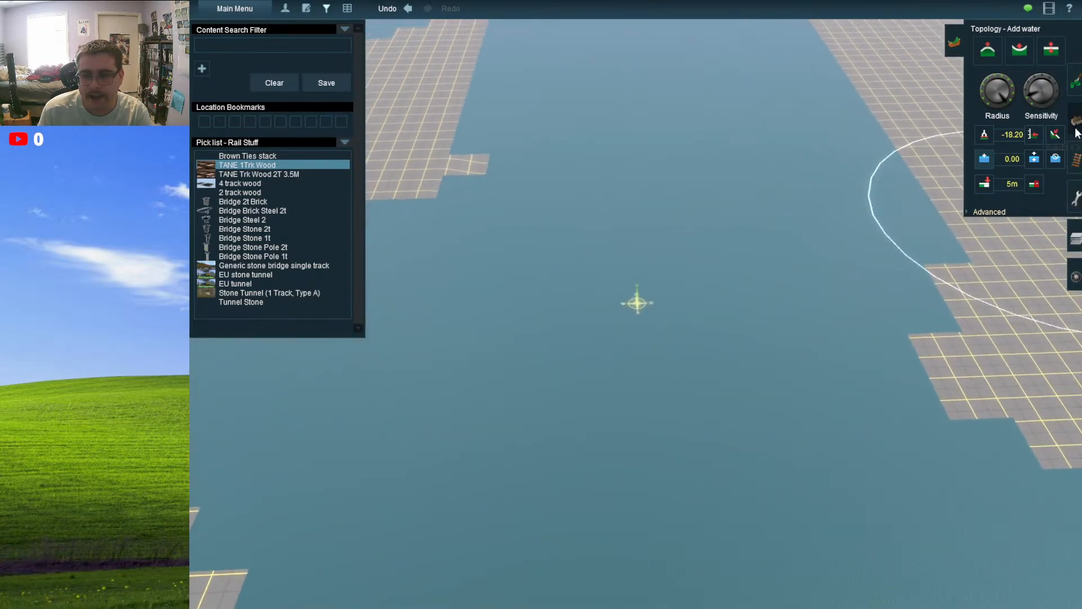
left_click(1075, 122)
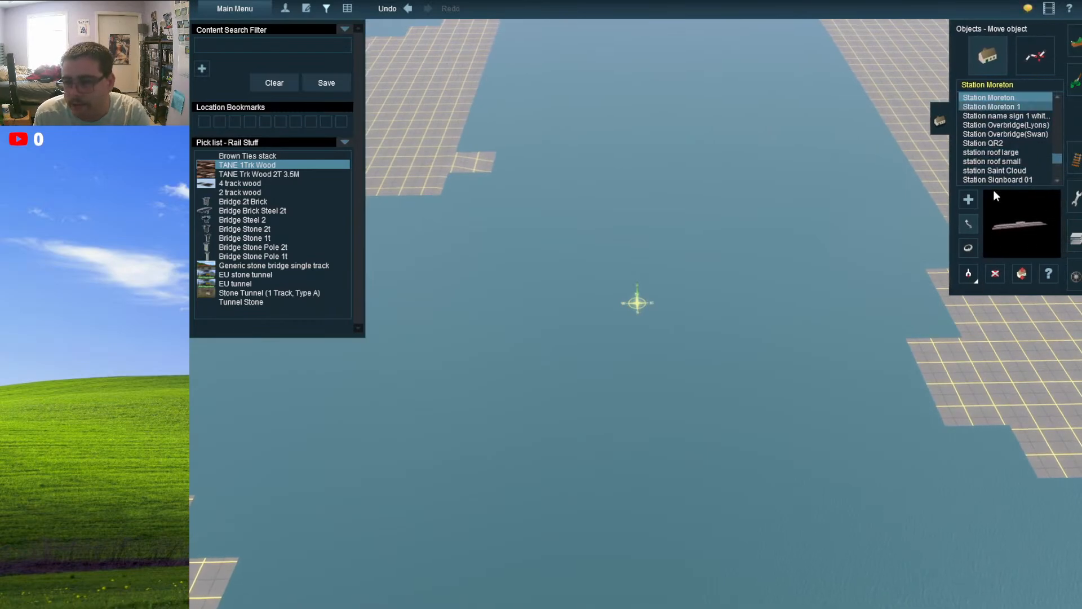
left_click(1020, 272)
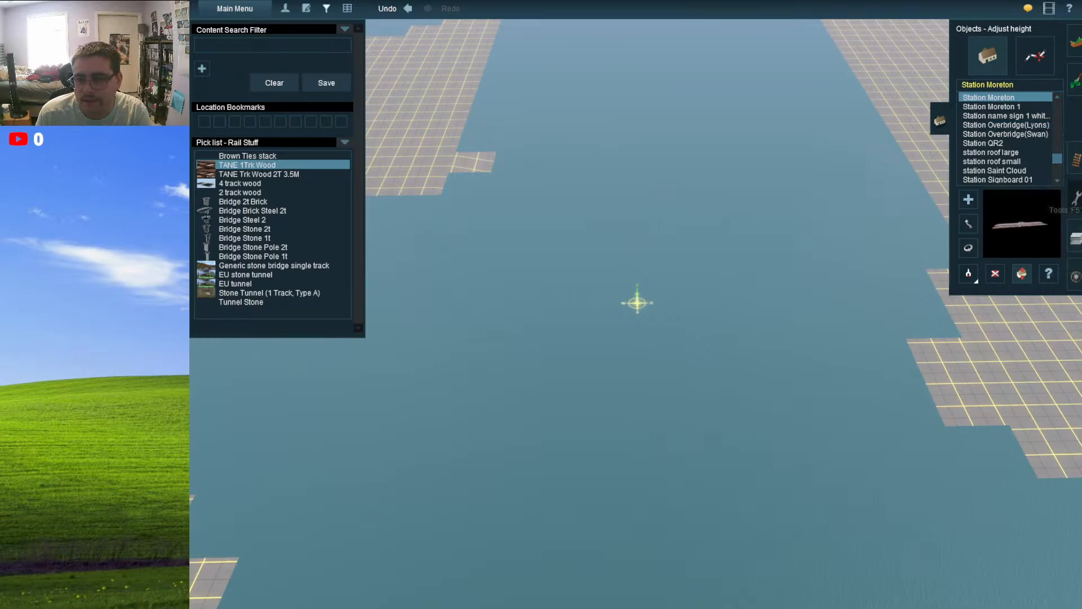
left_click(1076, 62)
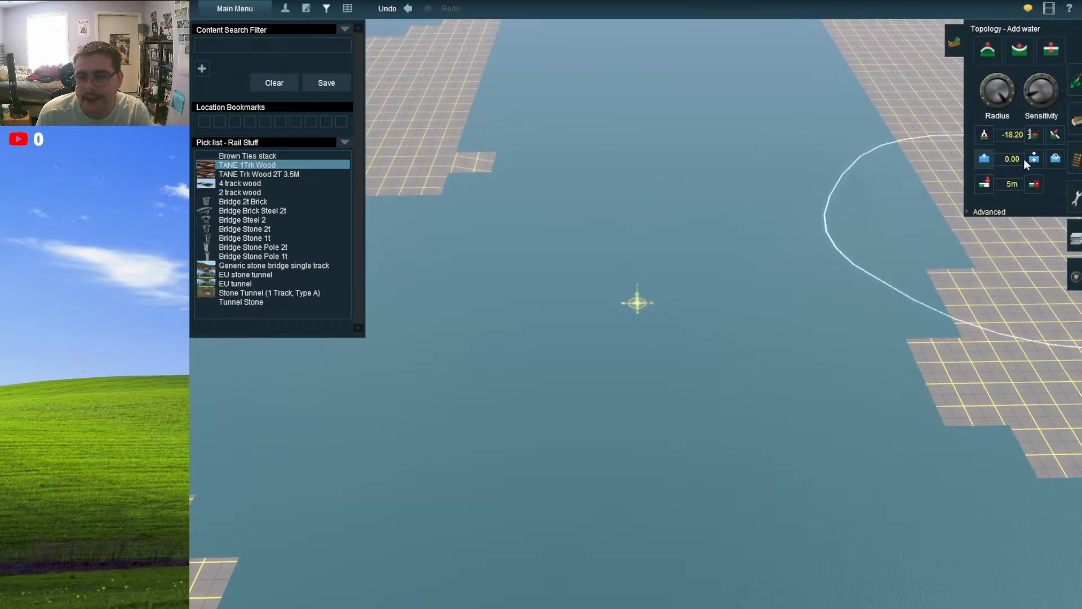
- Lower the channel's water to height -12.03 with Adjust water and look over the shoreline on both sides of the bridge
left_click_drag(730, 257, 611, 251)
mouse_move(611, 245)
right_mouse_down()
mouse_move(586, 214)
mouse_move(644, 231)
mouse_move(657, 261)
mouse_move(672, 264)
mouse_move(672, 252)
mouse_move(692, 326)
mouse_move(604, 319)
mouse_move(612, 360)
right_mouse_up()
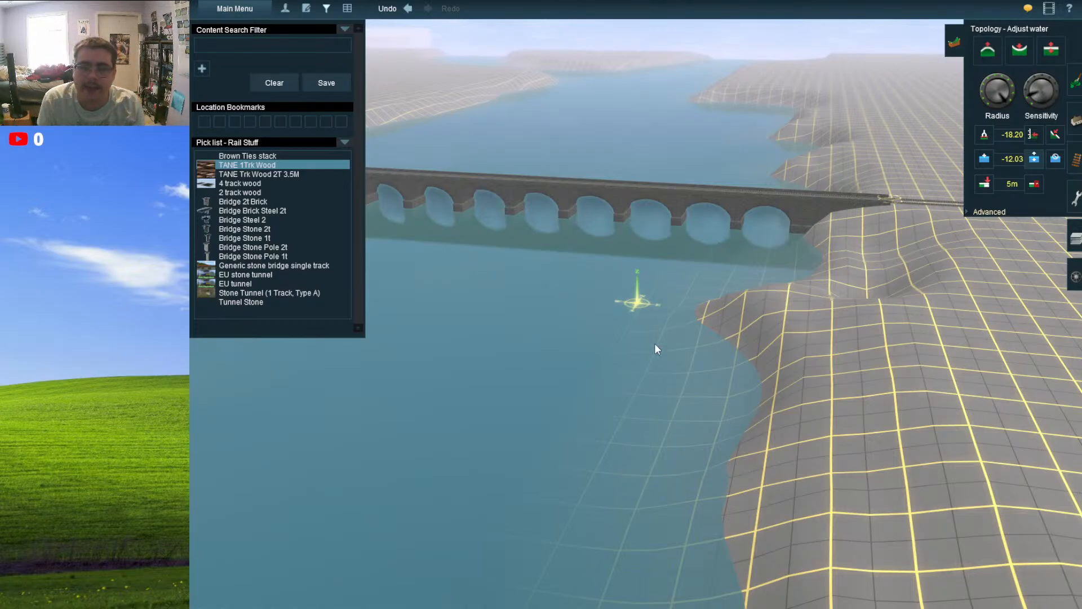
right_click(484, 376)
right_click(462, 225)
right_click(570, 172)
right_click(753, 175)
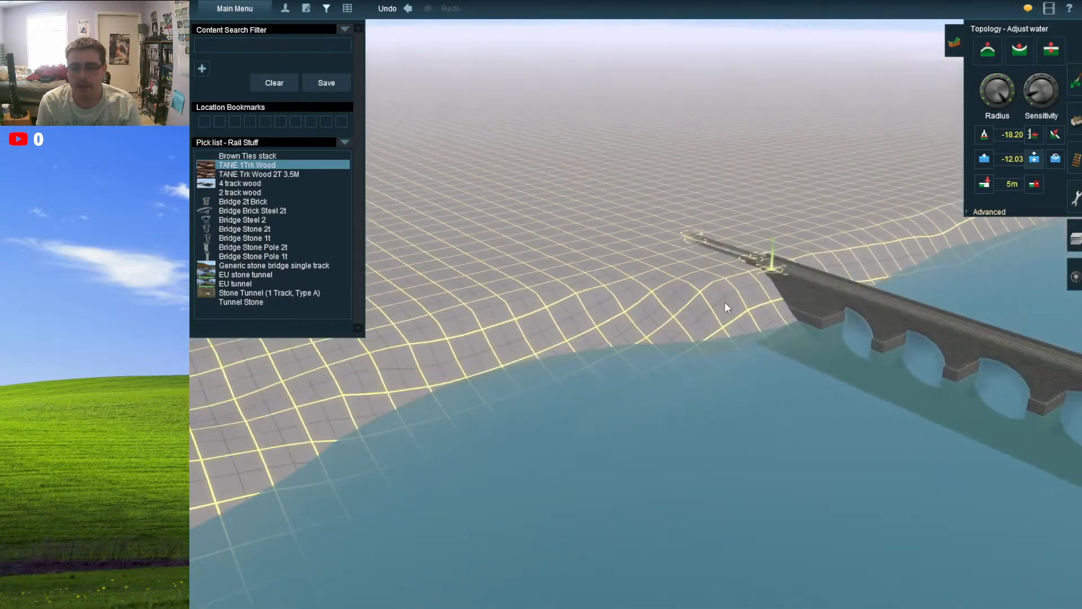
- Lay a stretch of TANE Trk Wood 2T 3.5M ahead of the two single-track ends beyond the bridge and align its near end with them
right_click(614, 262)
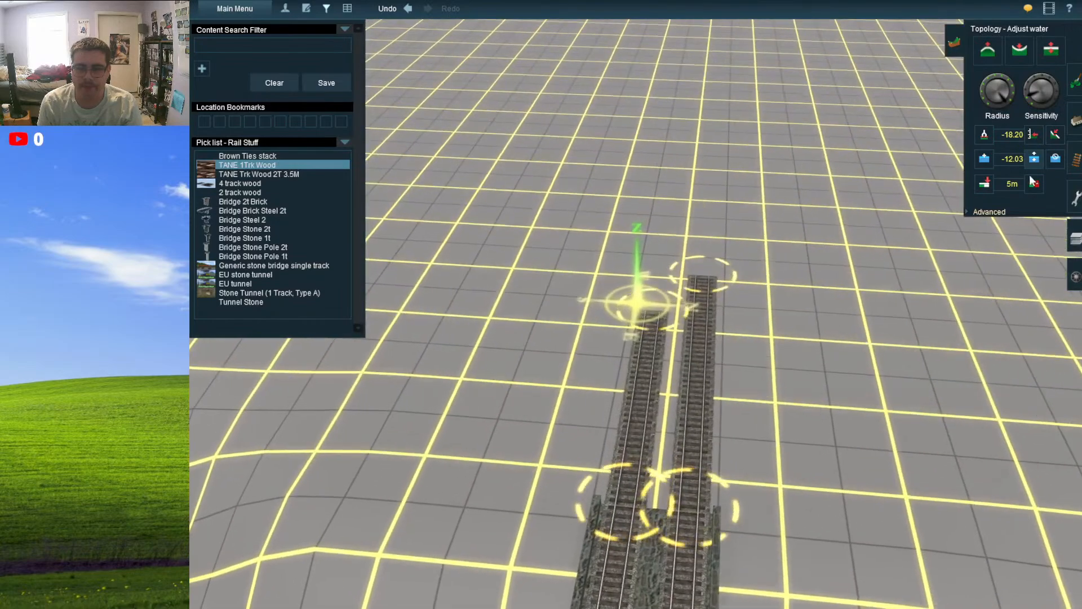
left_click(1078, 162)
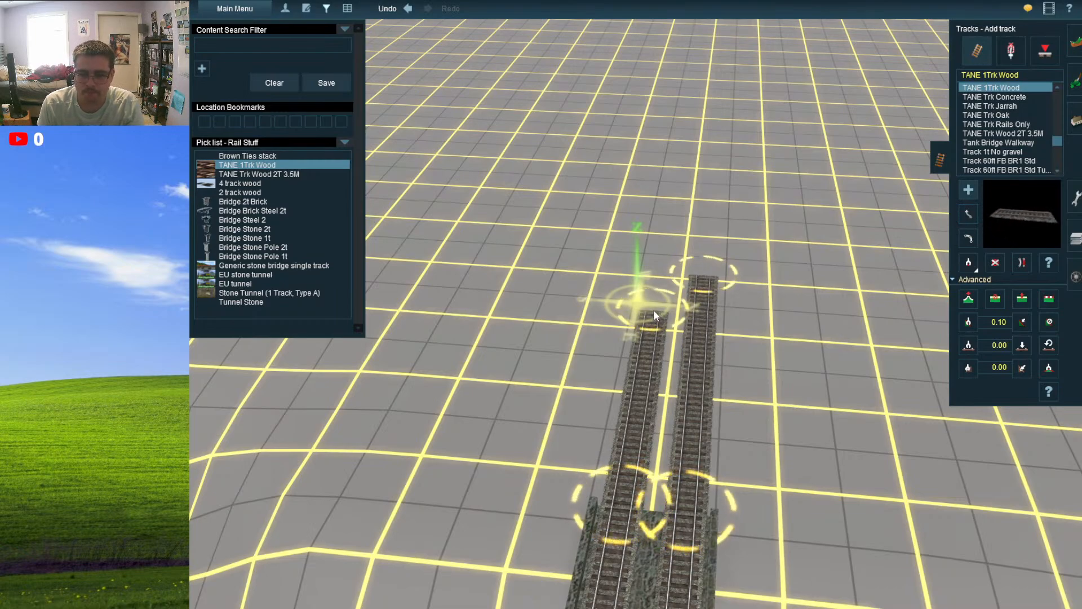
left_click(1007, 135)
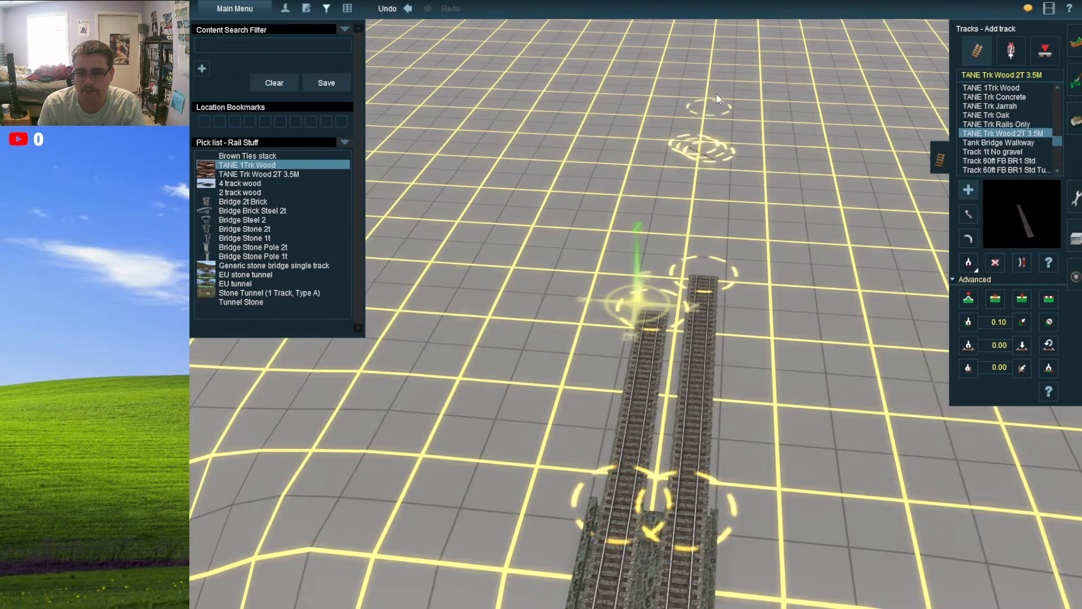
left_click_drag(722, 63, 713, 49)
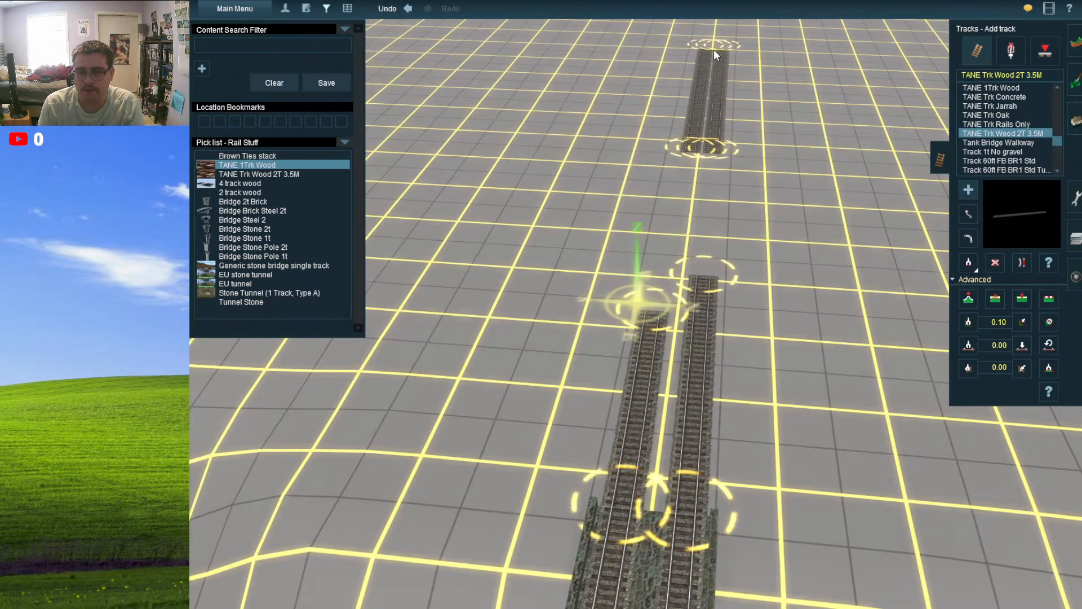
key("Up")
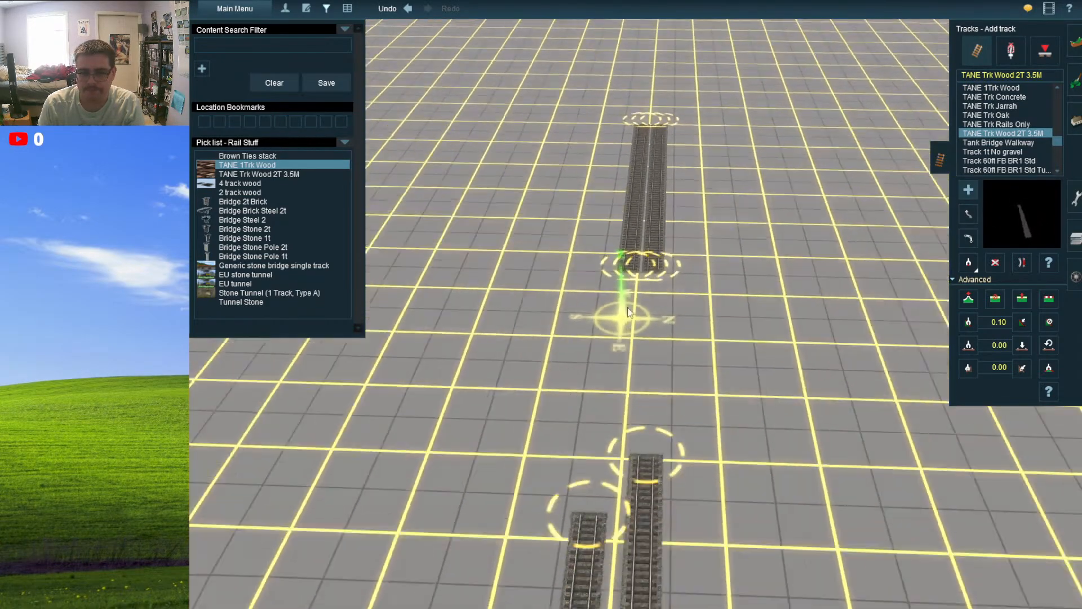
left_click(968, 213)
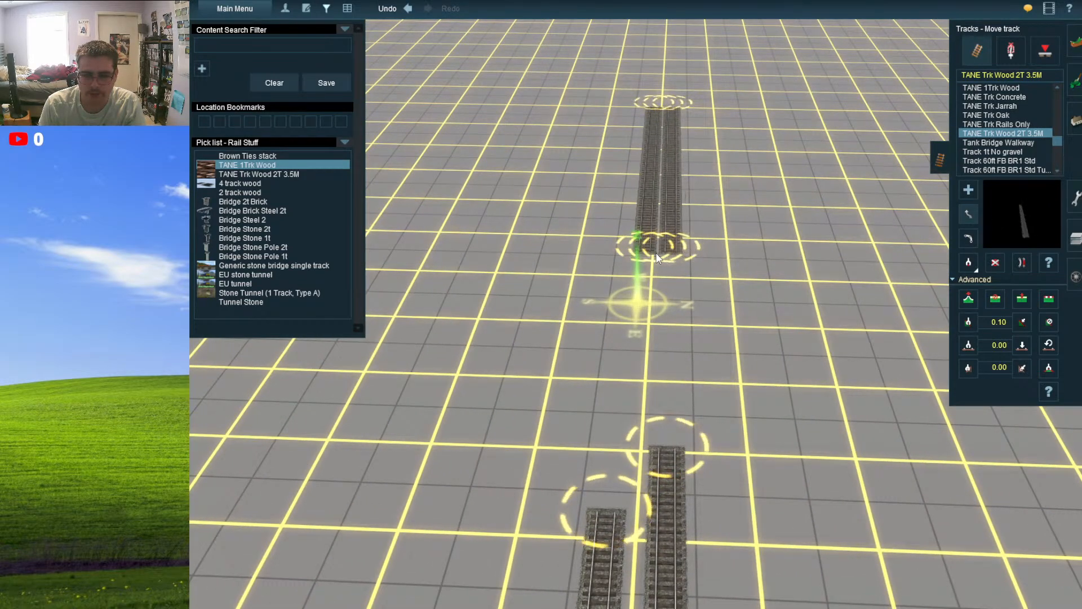
left_click_drag(658, 258, 654, 258)
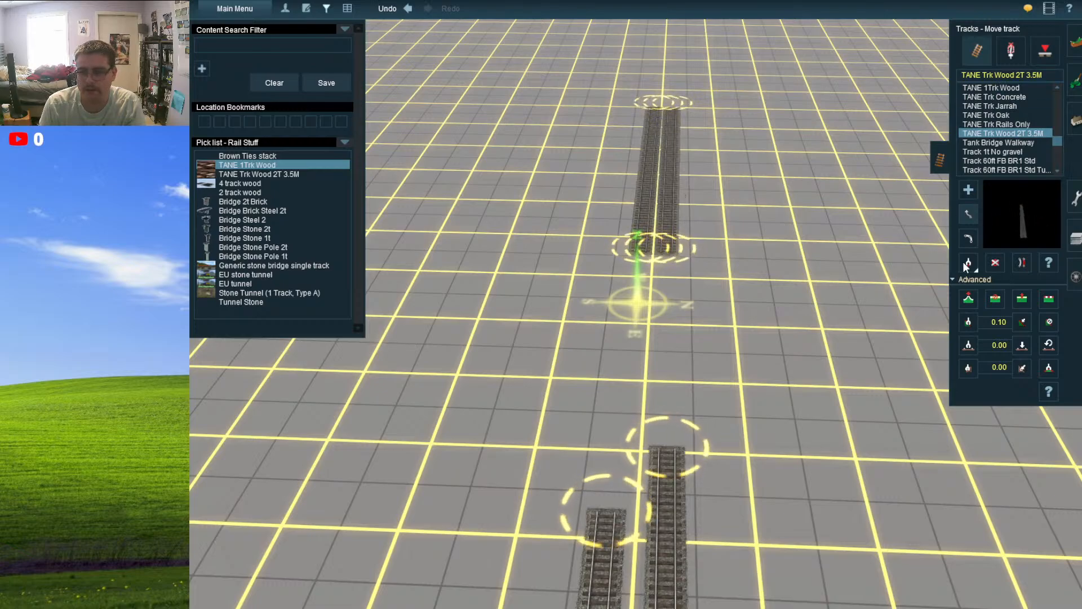
- Connect both single-track ends to the double track with TANE 1Trk Wood and shift one track's joint to smooth the alignment
left_click(611, 543)
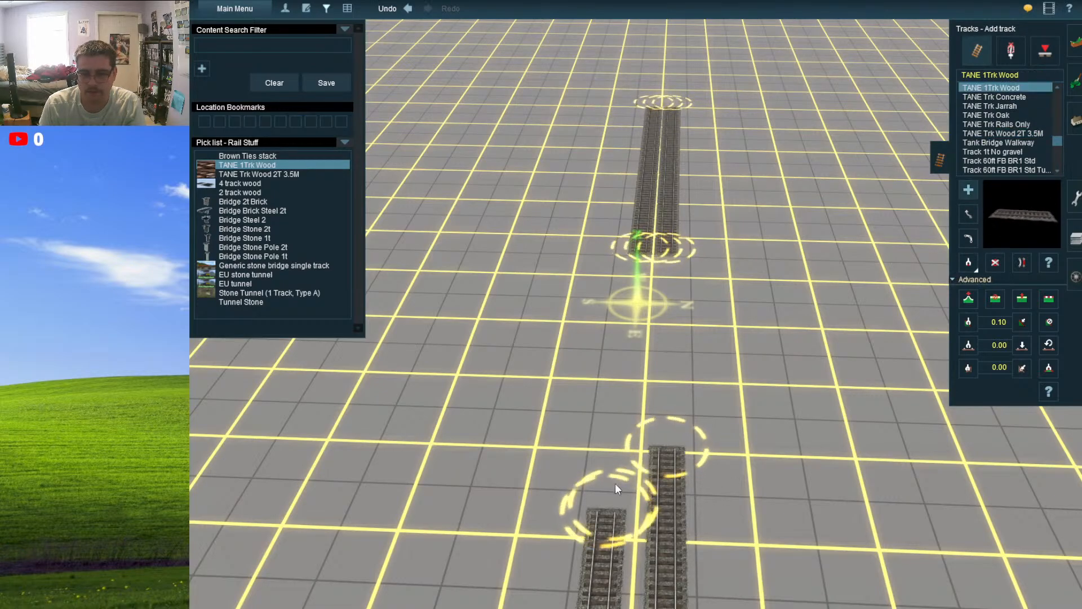
left_click_drag(614, 482, 645, 255)
left_click_drag(685, 436, 672, 250)
scroll(677, 415, "down", 3)
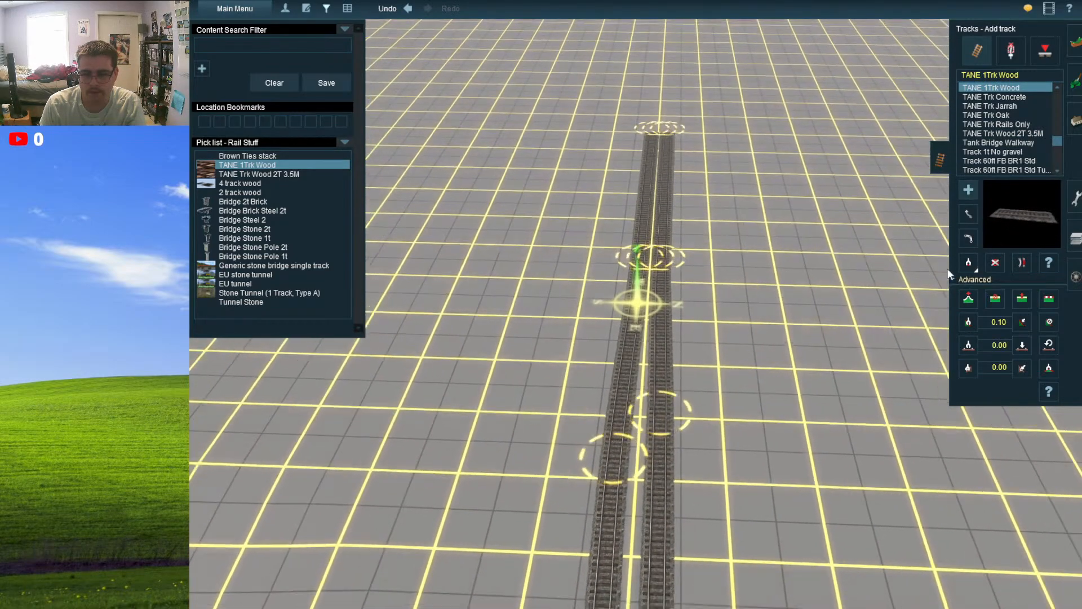
left_click(968, 213)
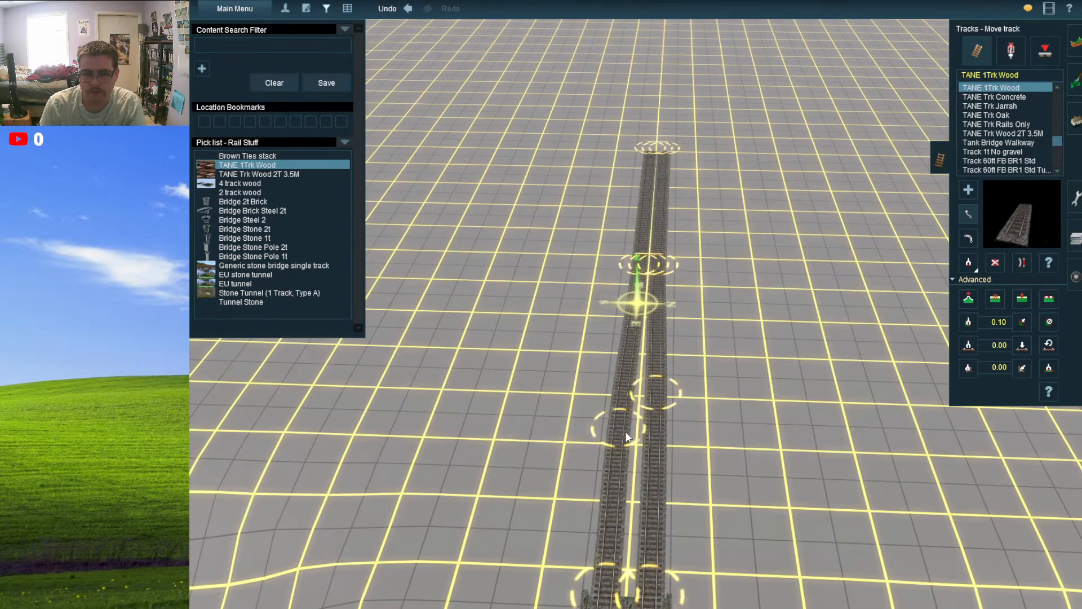
left_click_drag(616, 434, 623, 438)
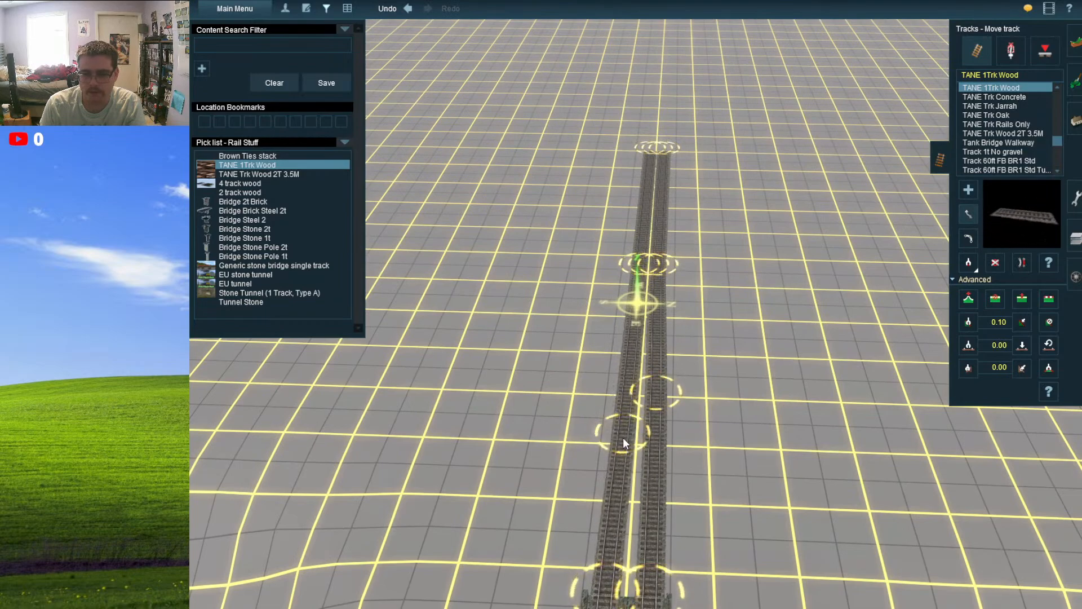
- Set the track gradient value to 0.00 and activate Apply gradient for the new stretch beyond the bridge
left_click(1006, 323)
key("BackSpace")
key("BackSpace")
key("BackSpace")
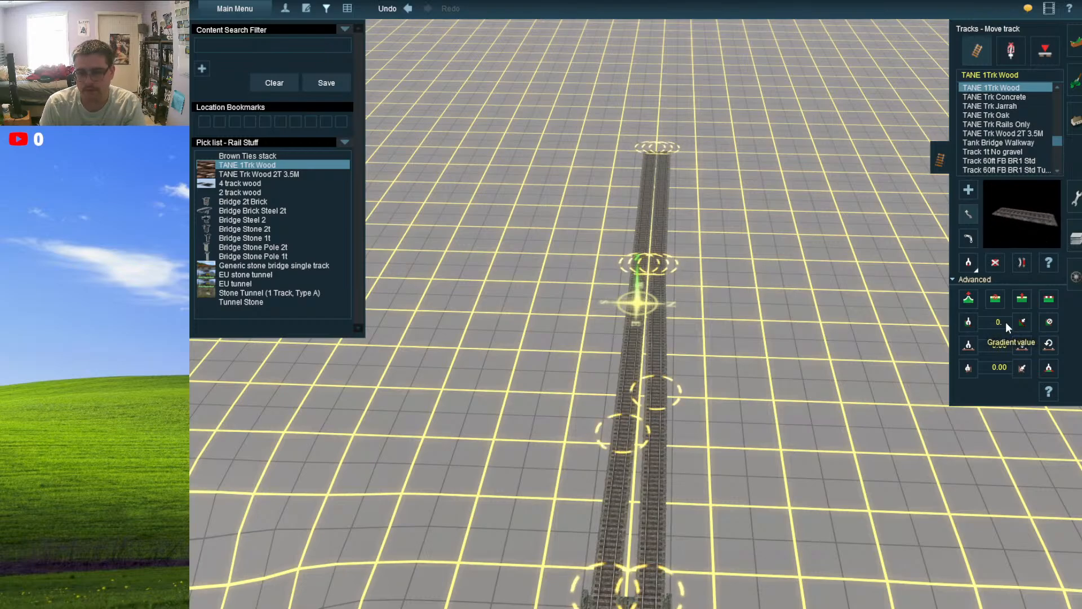
type(".0-")
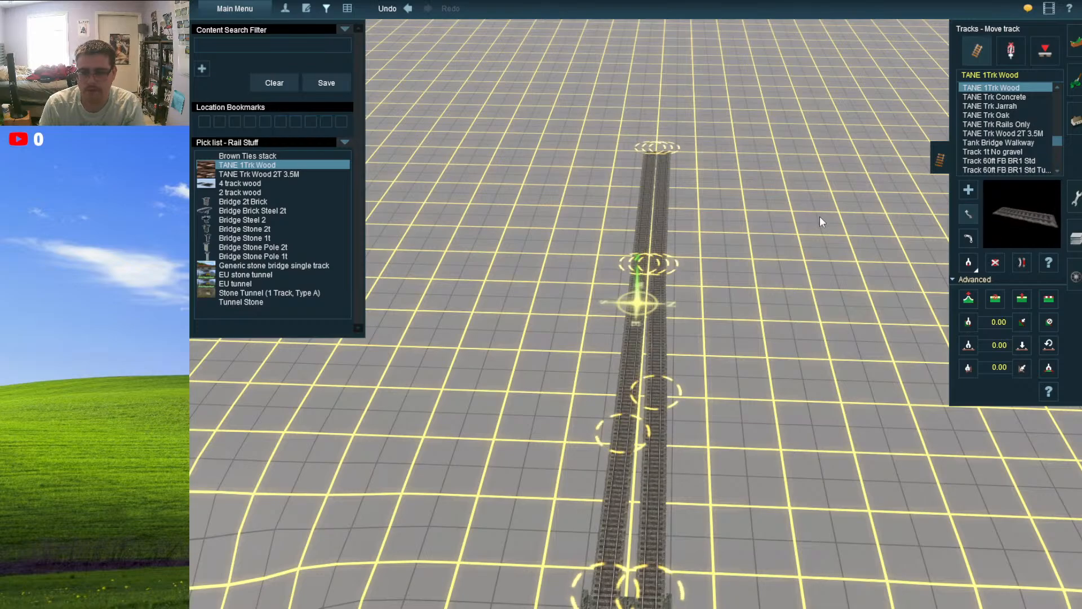
left_click(1026, 320)
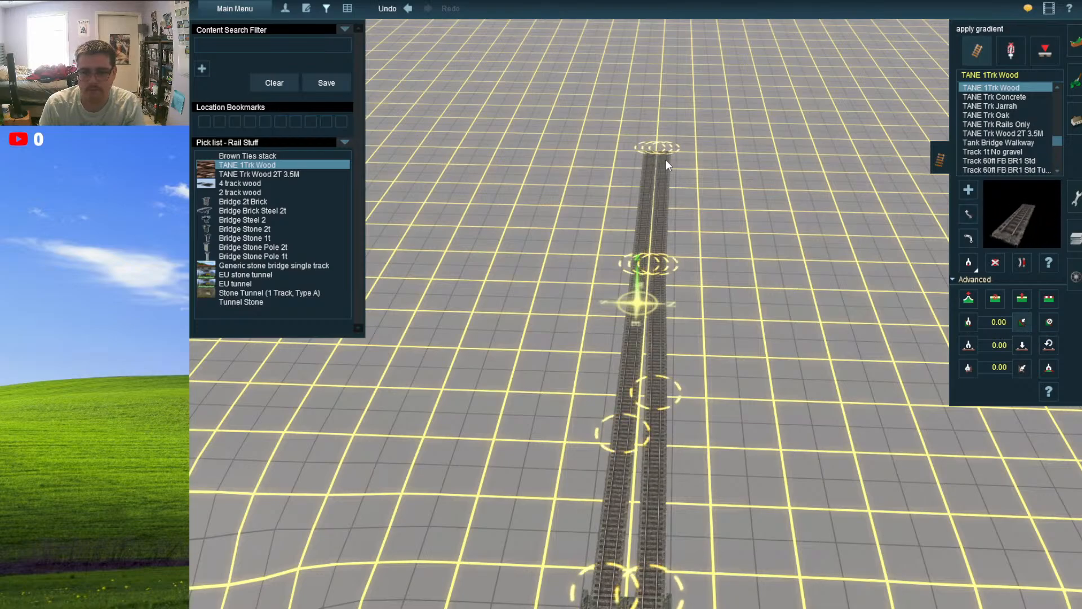
scroll(654, 153, "up", 10)
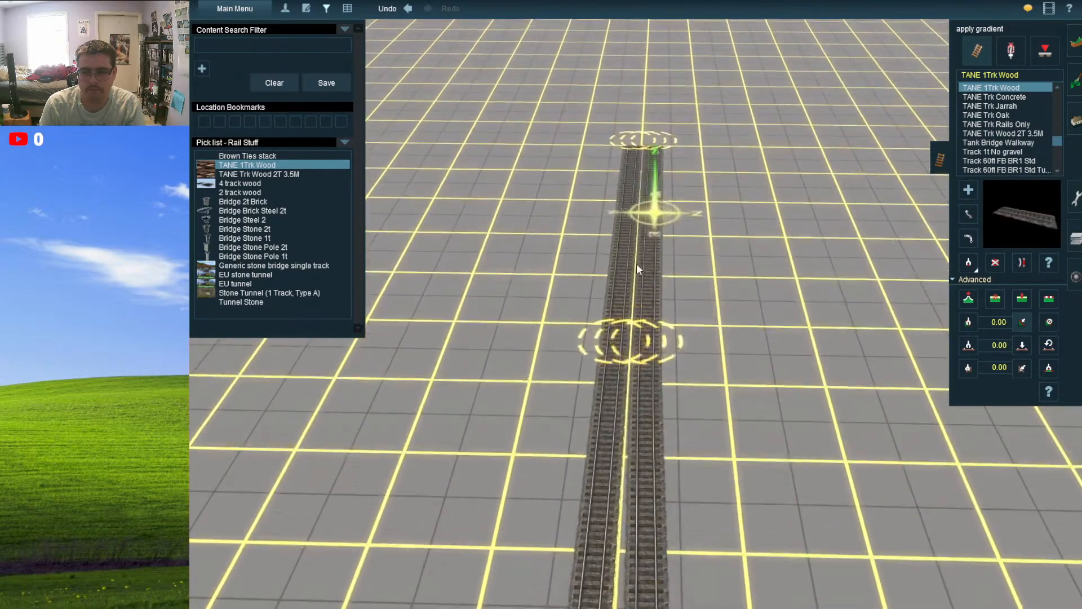
scroll(645, 194, "up", 5)
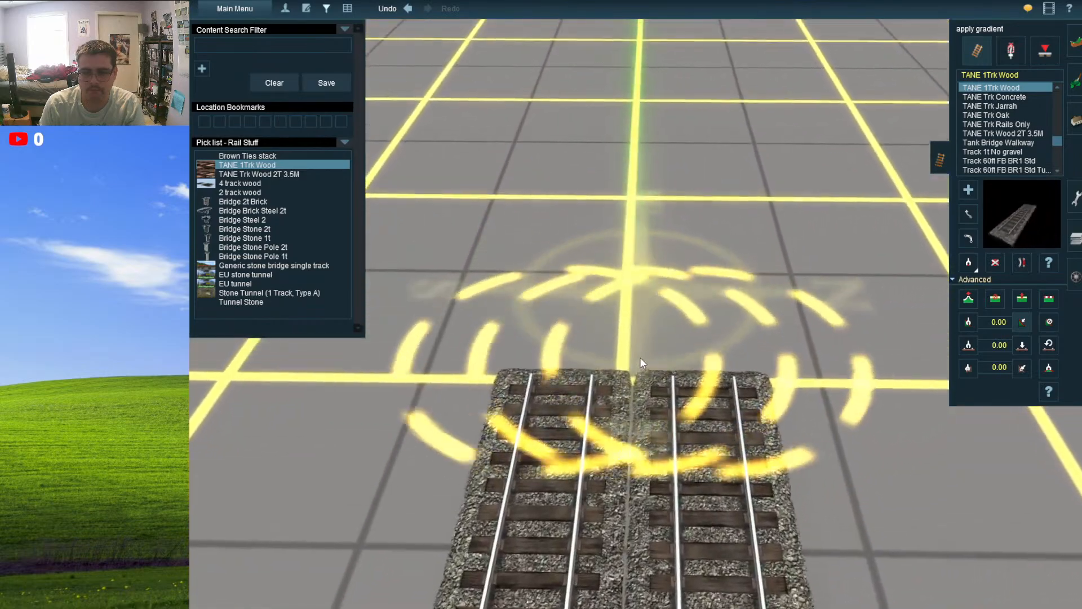
left_click(968, 189)
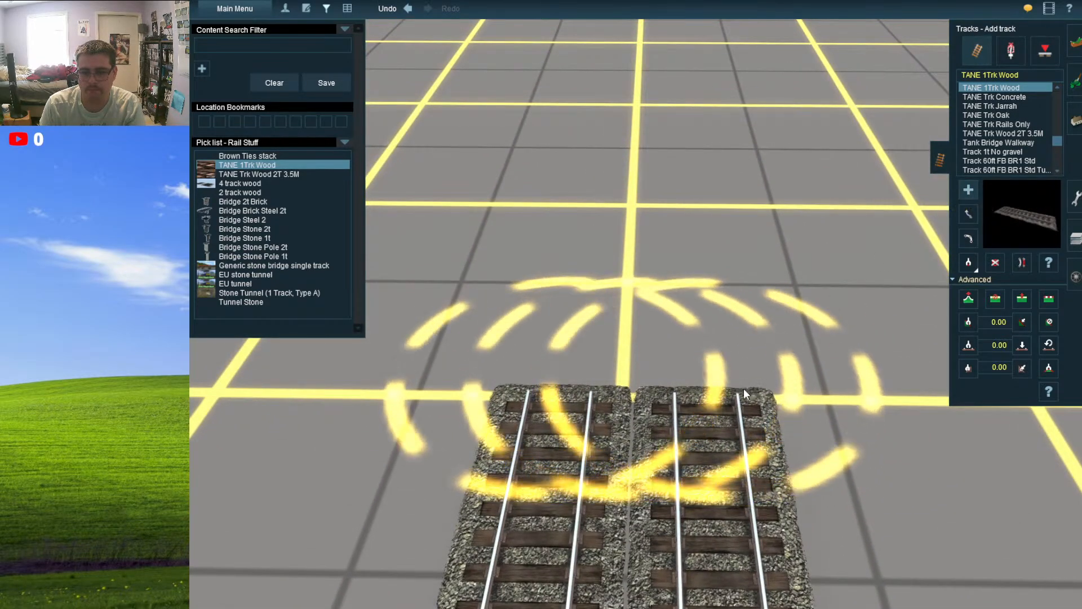
left_click(743, 387)
left_click(995, 263)
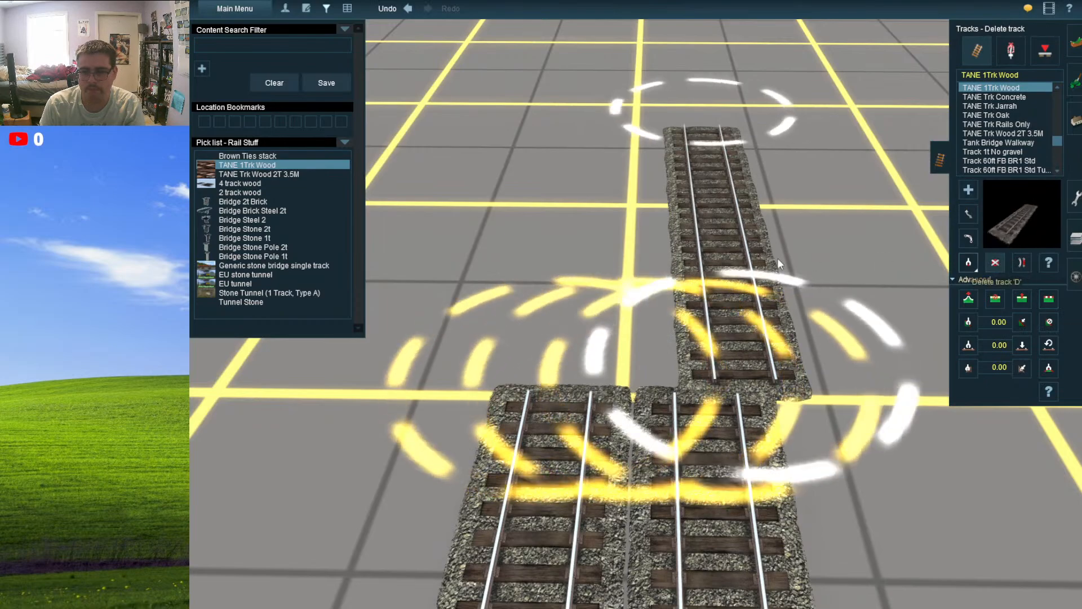
left_click(721, 239)
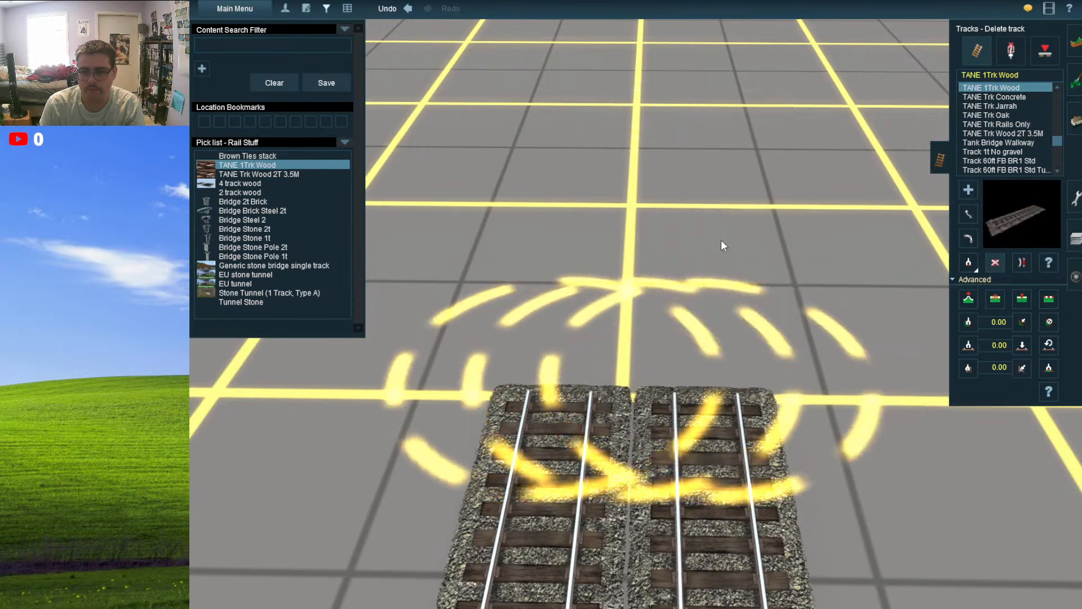
- Extend the double track straight ahead from its far end with TANE Trk Wood 2T 3.5M
left_click(998, 133)
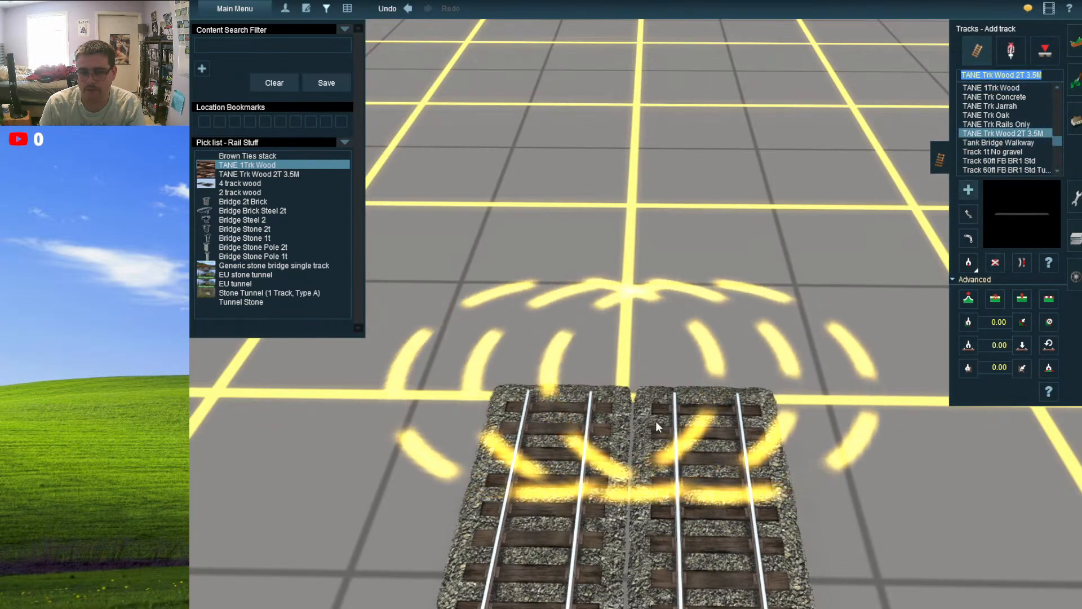
left_click(633, 390)
scroll(634, 223, "down", 5)
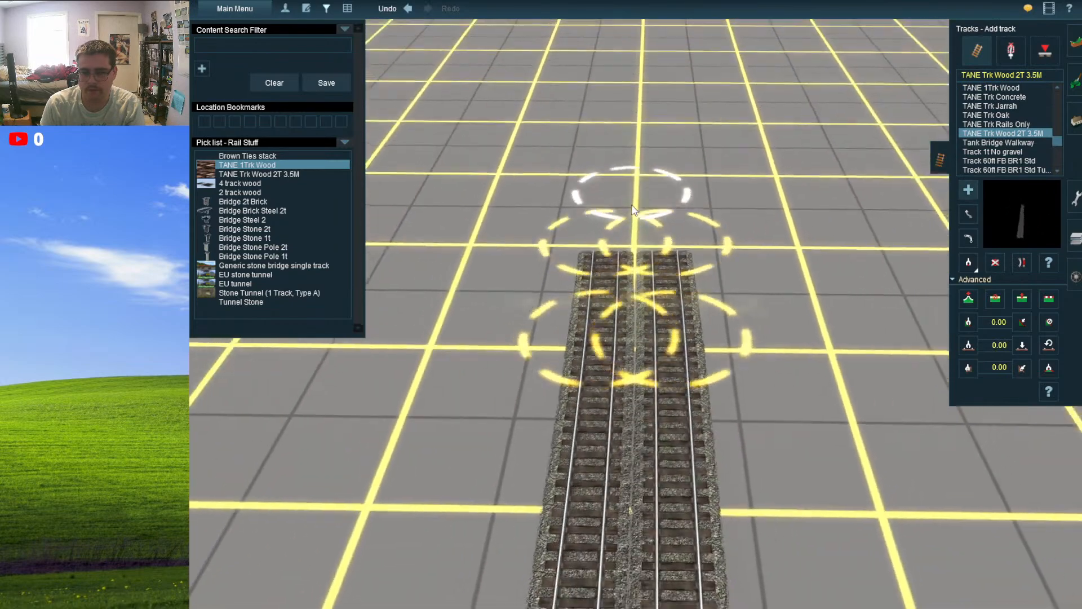
left_click(644, 167)
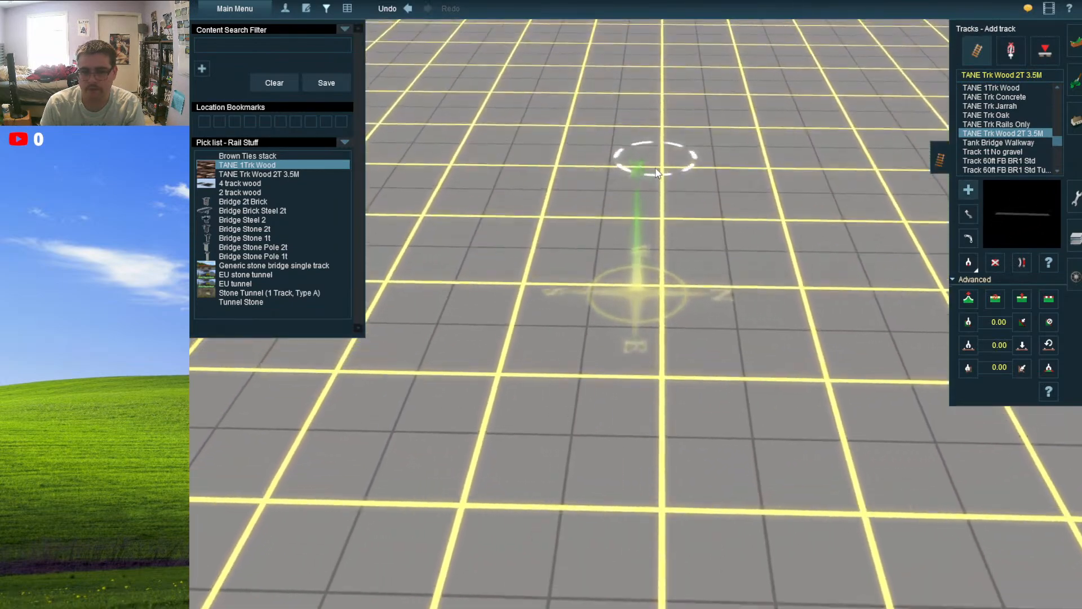
- Inspect the new double track back toward the stone bridge and return to its far end
right_click_drag(621, 375, 632, 386)
key("Left")
key("Left")
key("Down")
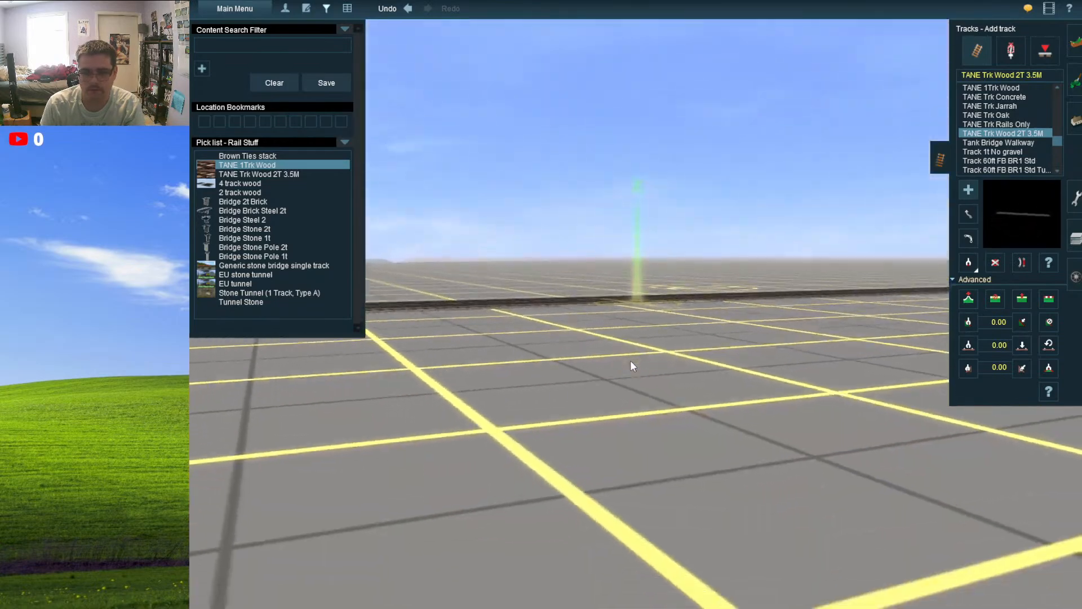
key("Up")
key("Left")
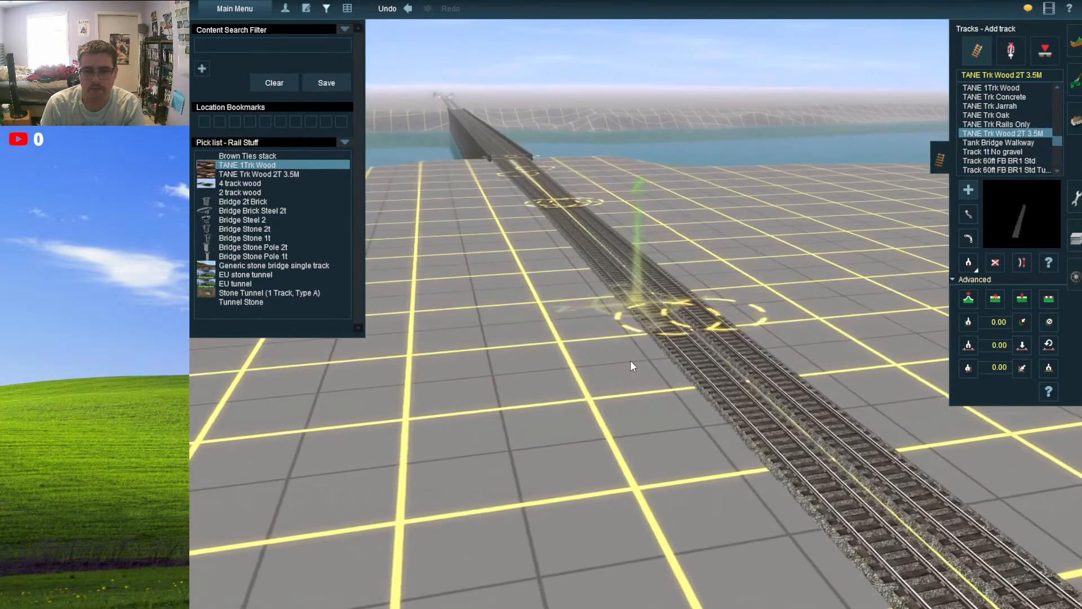
key("Right")
key("Left")
key("Up")
right_click_drag(630, 293, 631, 259)
scroll(631, 259, "down", 10)
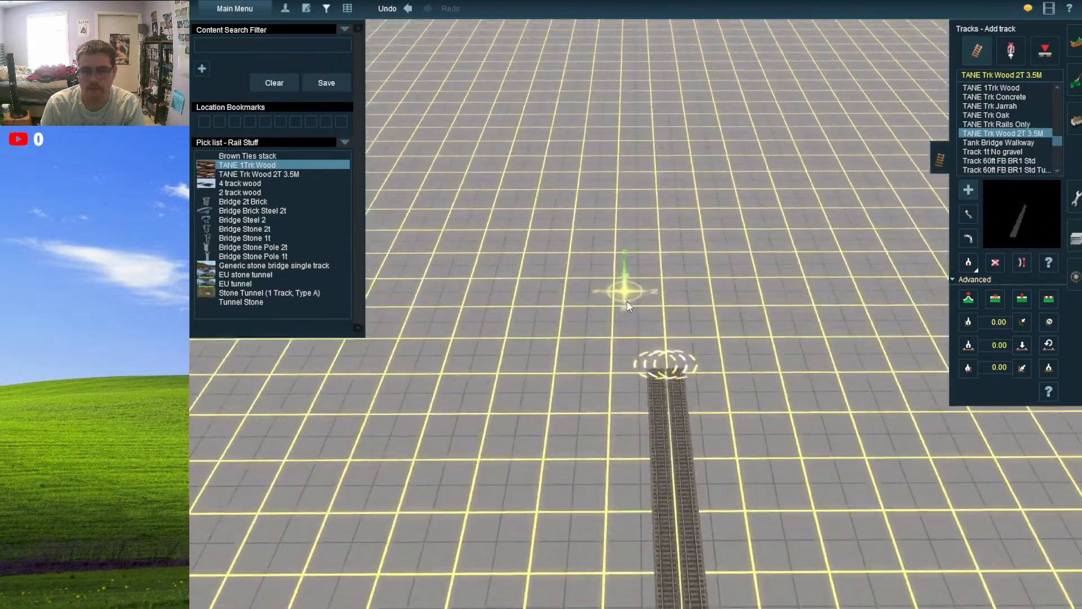
- Extend the double track straight ahead from its far end beyond the stone bridge with TANE Trk Wood 2T 3.5M
scroll(637, 286, "up", 3)
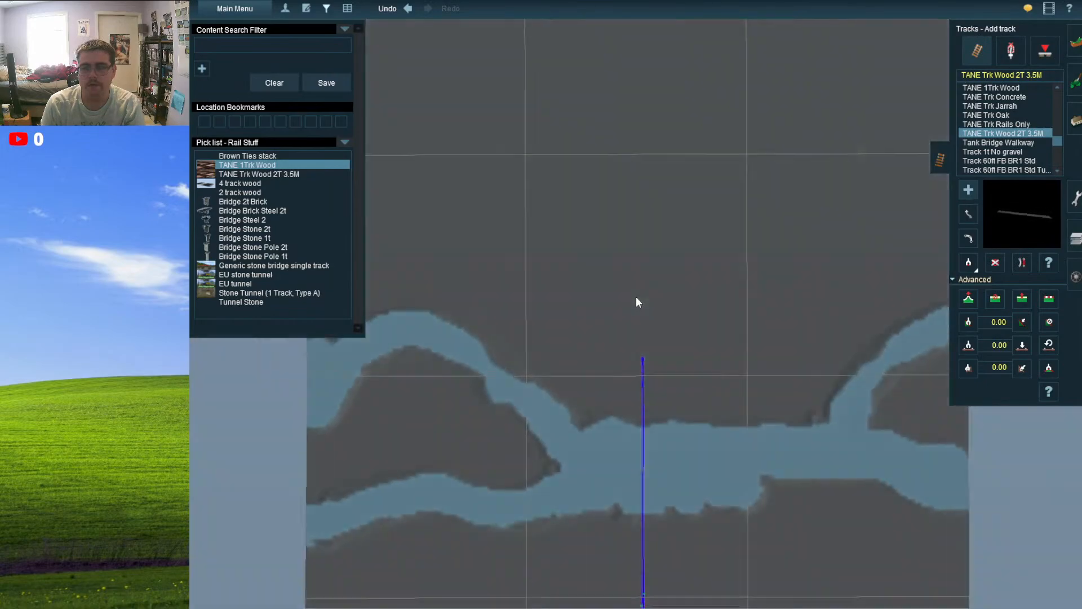
scroll(639, 369, "up", 5)
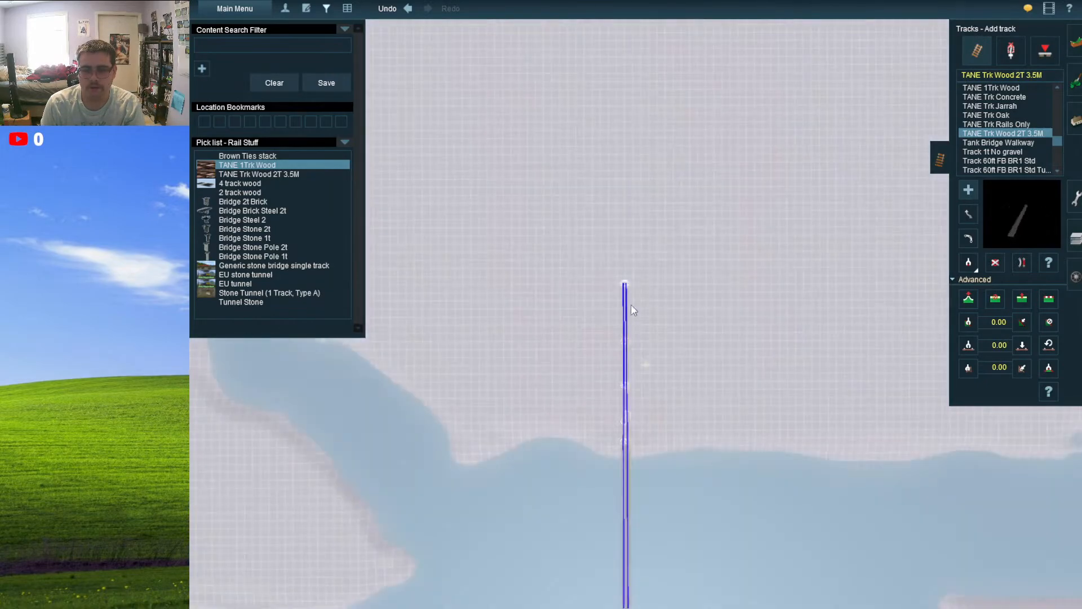
scroll(653, 307, "up", 5)
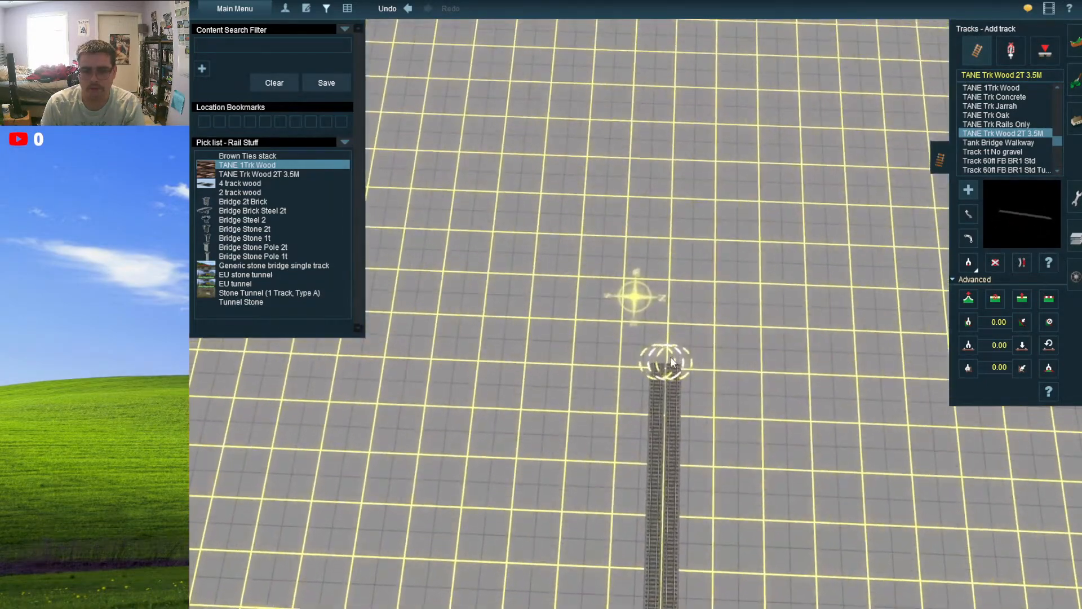
key("Up")
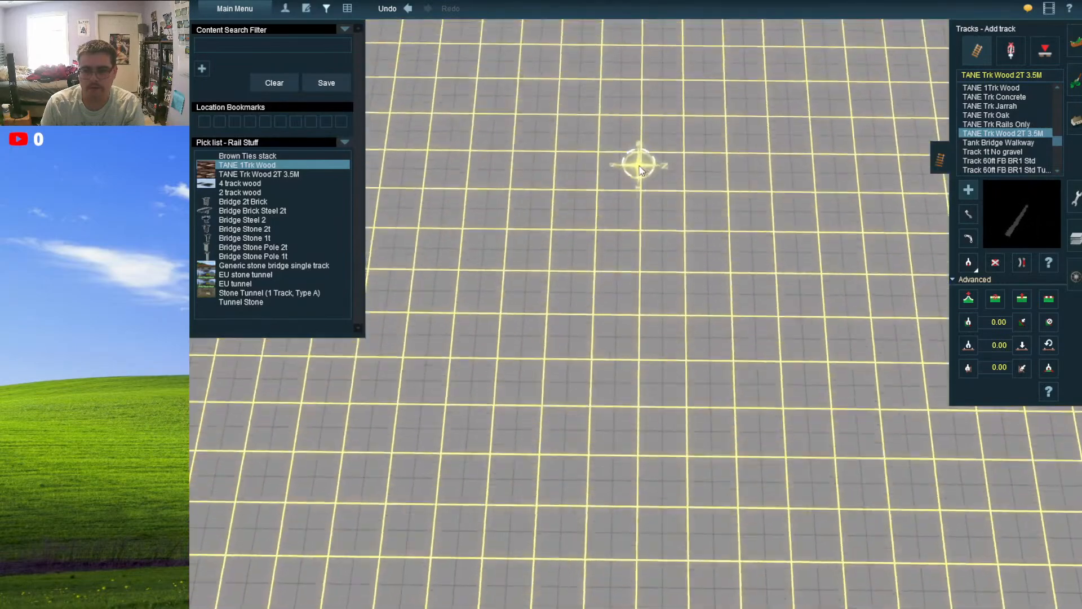
scroll(640, 170, "down", 3)
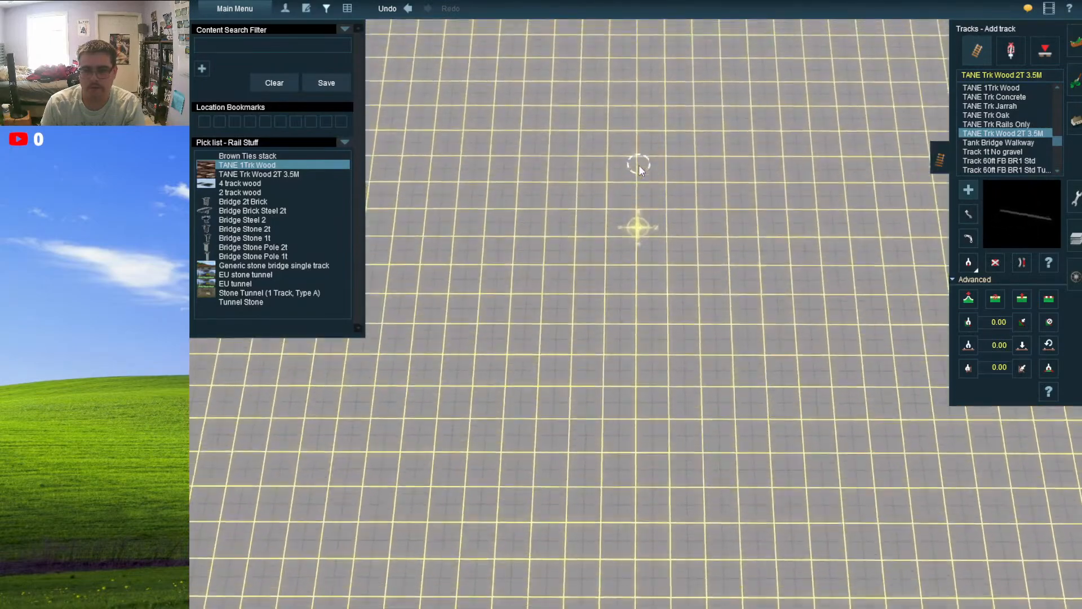
left_click(634, 198)
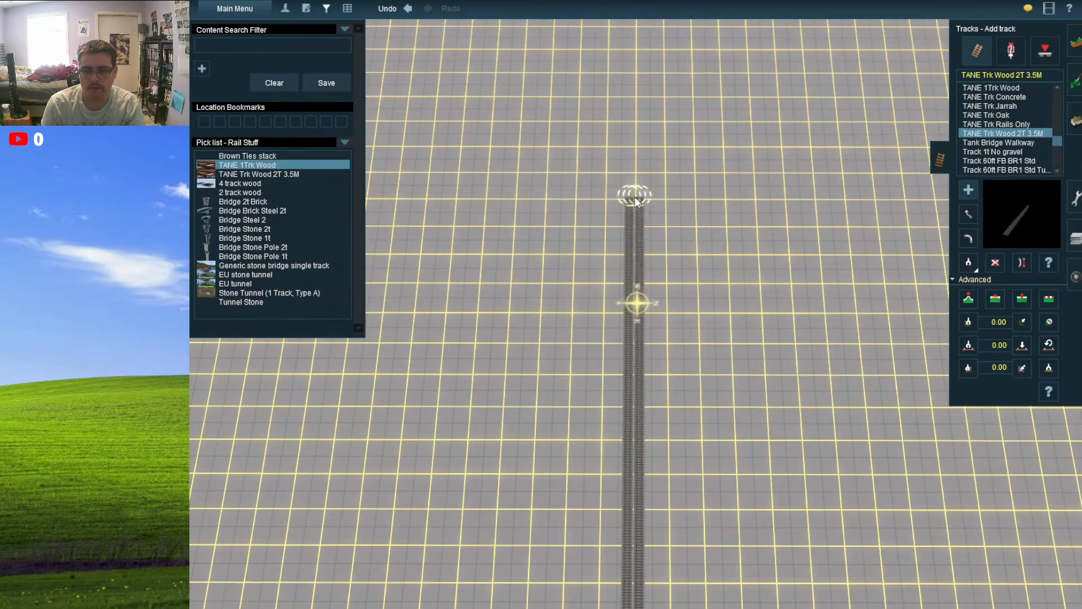
right_click_drag(635, 198, 638, 171)
left_click(638, 187)
left_click(640, 184)
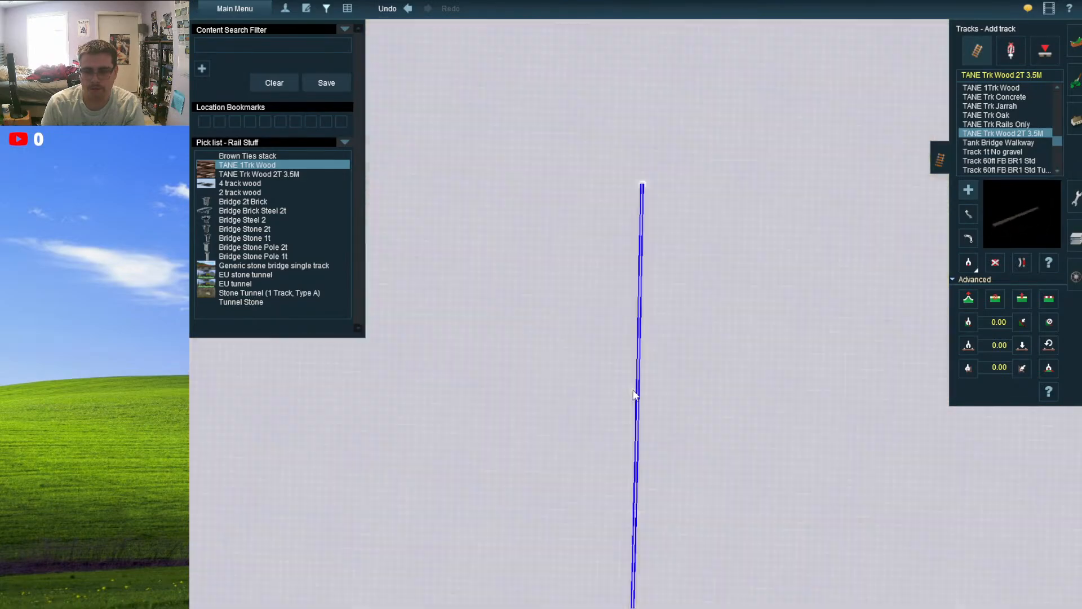
- Review the extended line from the bridge to its far end on the overview map and activate Insert spline point
scroll(633, 390, "down", 10)
right_click(633, 390)
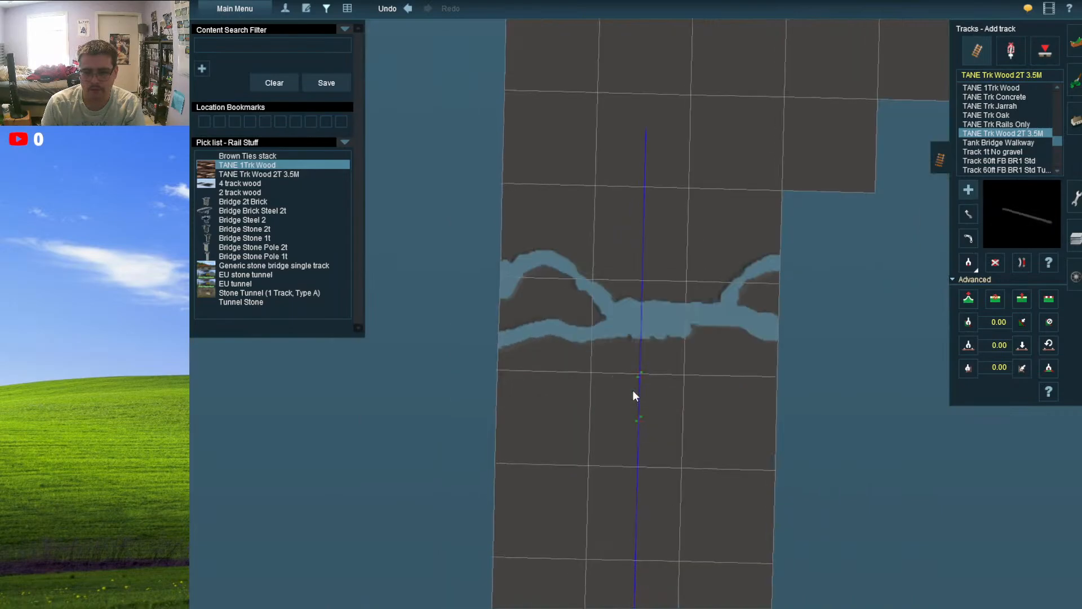
scroll(657, 196, "up", 2)
right_click(650, 130)
scroll(632, 210, "up", 6)
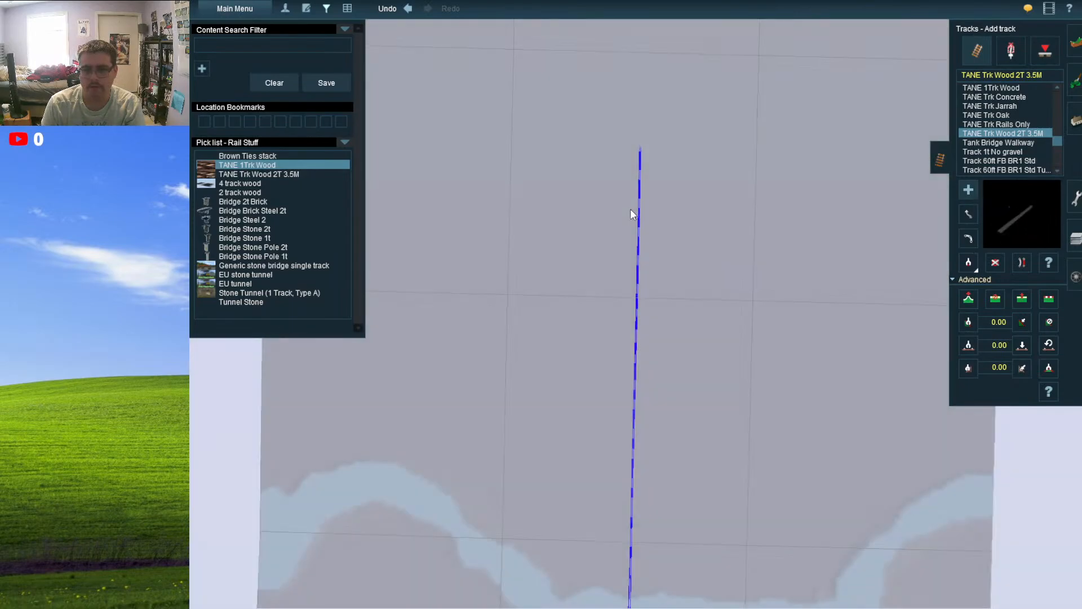
scroll(640, 169, "down", 3)
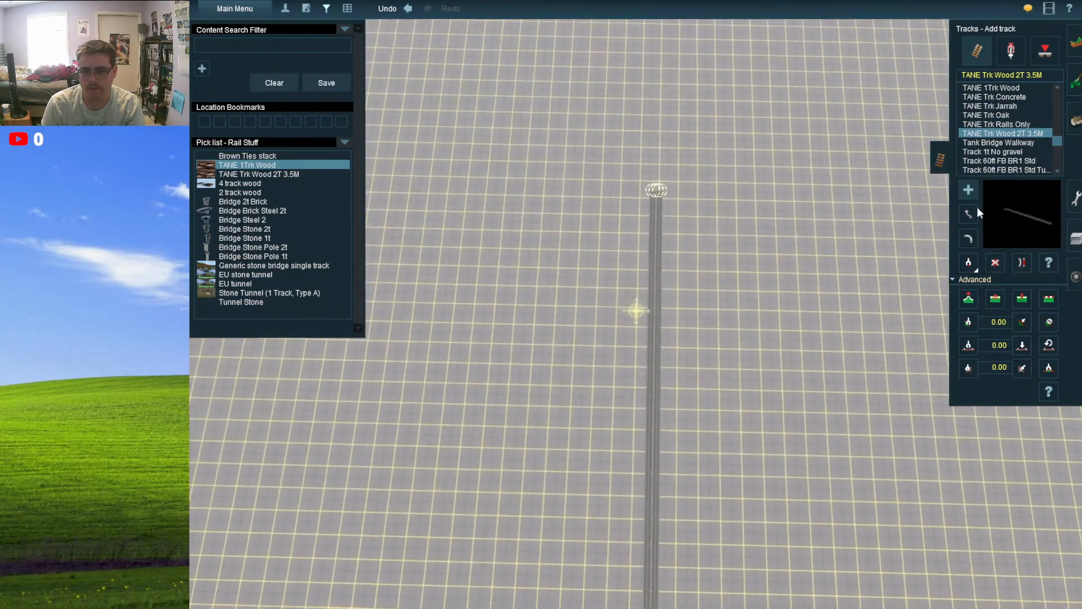
left_click(1022, 299)
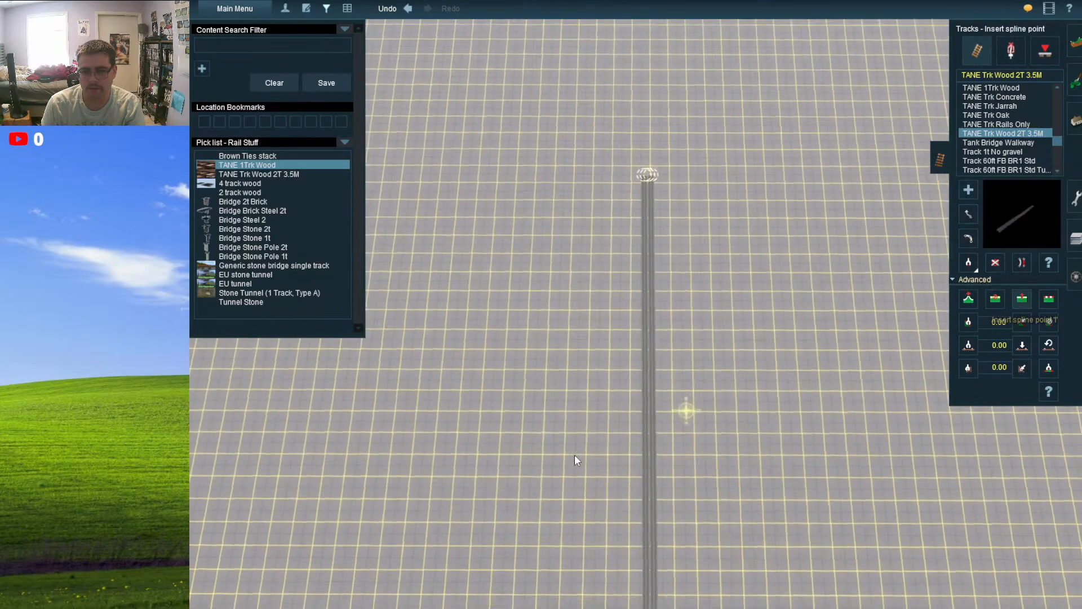
- Continue the double track from its far end in a gentle S-curve, bending first right and then left
right_click_drag(574, 454, 567, 348)
left_click(567, 348)
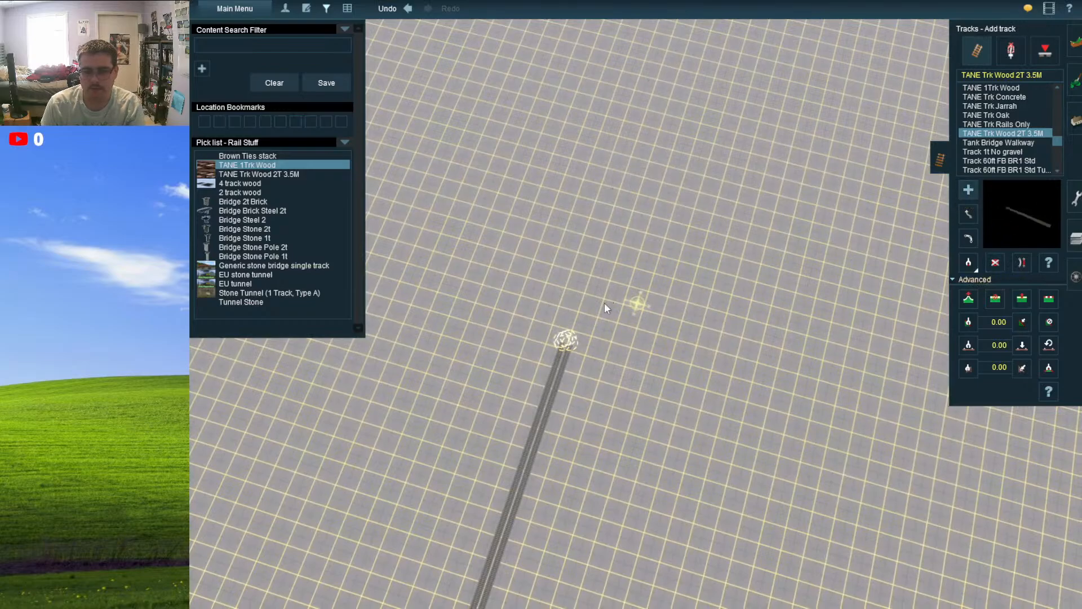
mouse_move(604, 302)
right_mouse_down()
mouse_move(707, 191)
mouse_move(660, 225)
mouse_move(619, 316)
right_mouse_up()
scroll(655, 232, "down", 5)
left_click_drag(576, 411, 599, 387)
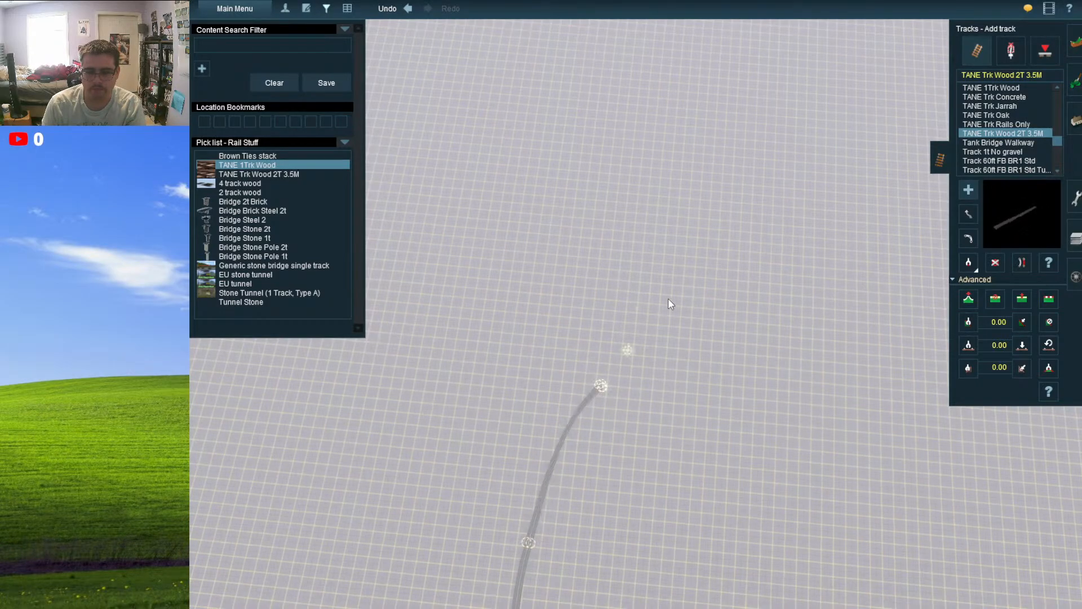
right_click_drag(668, 299, 689, 235)
scroll(689, 235, "down", 3)
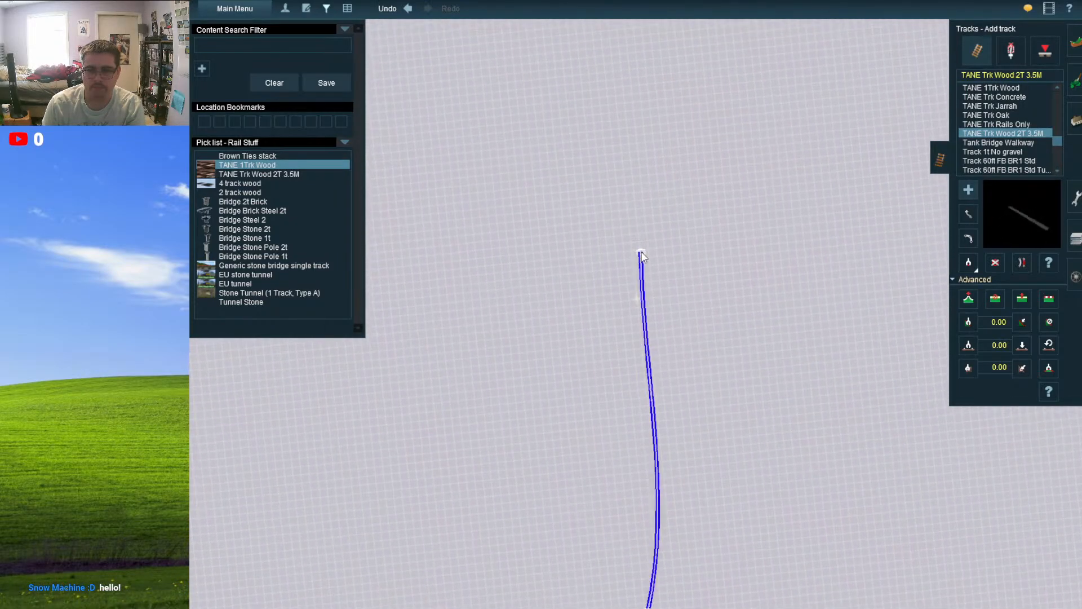
- Extend the double track beyond the S-curve with another long bend to the right
scroll(650, 202, "up", 5)
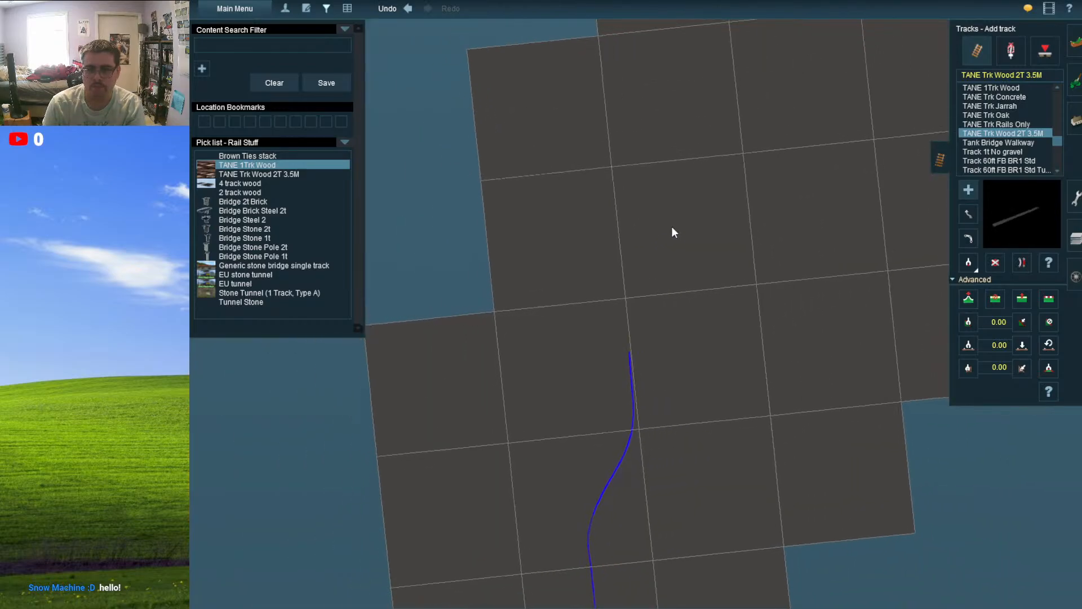
scroll(705, 255, "up", 5)
left_click(706, 255)
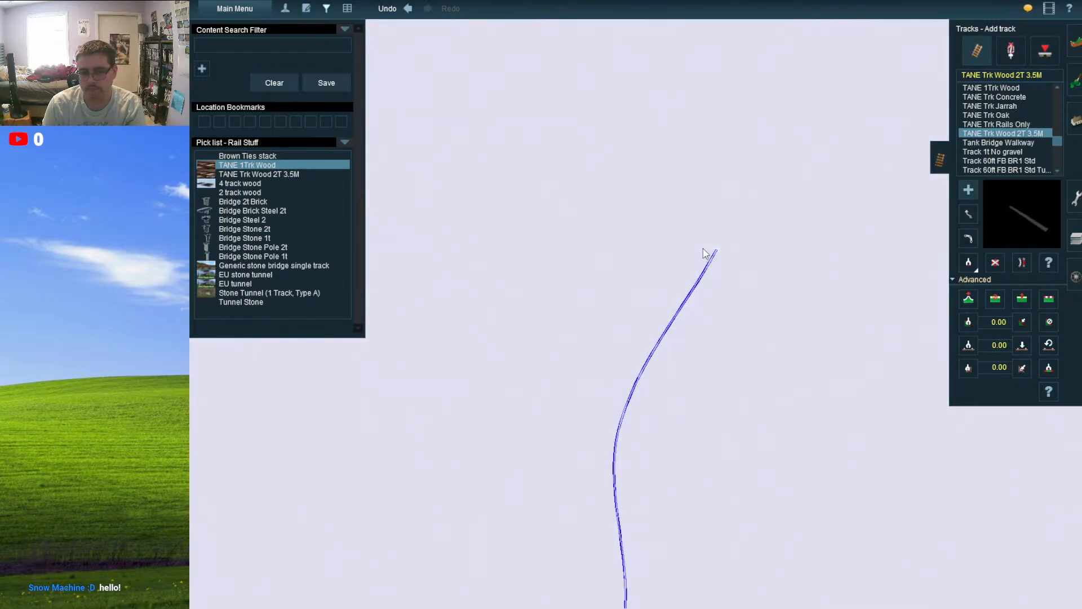
scroll(703, 248, "up", 2)
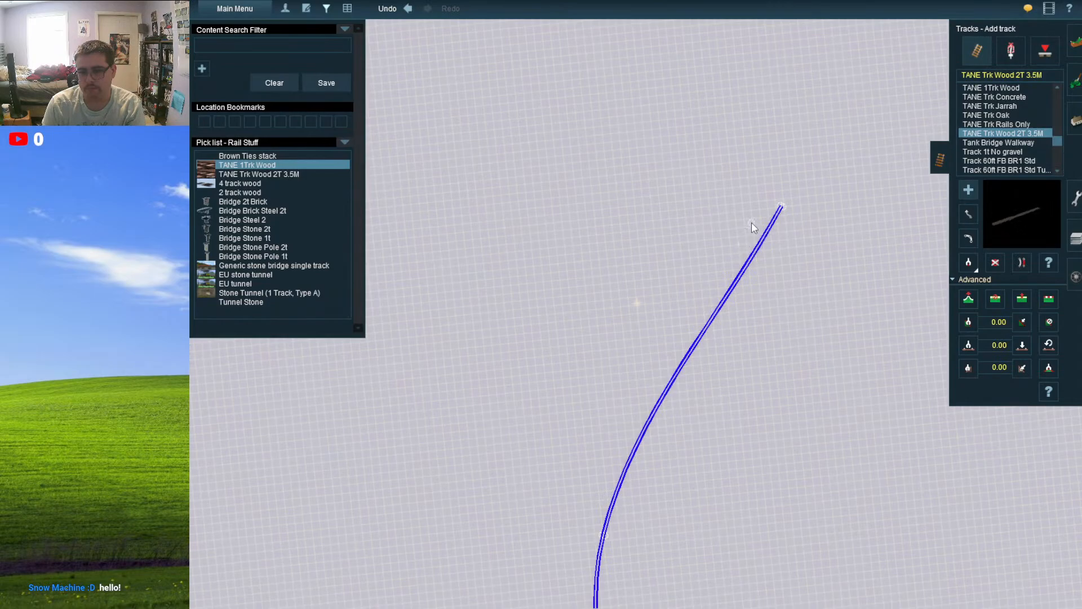
left_click(756, 221)
right_click_drag(763, 208, 710, 218)
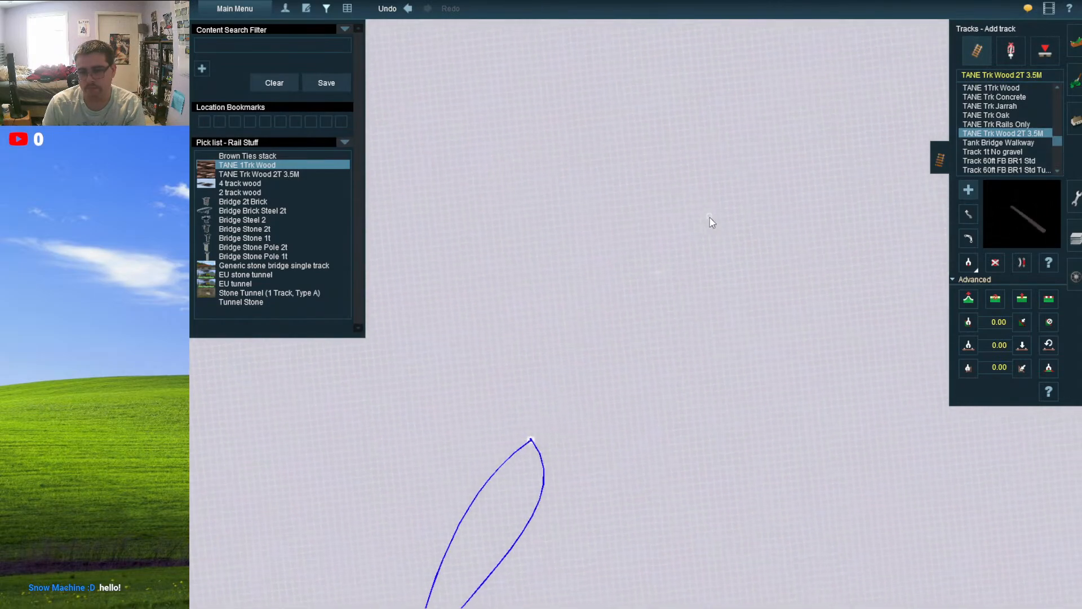
- Check the curved line's heading on the overview map and add a further short double-track stretch at its far end
scroll(715, 225, "down", 6)
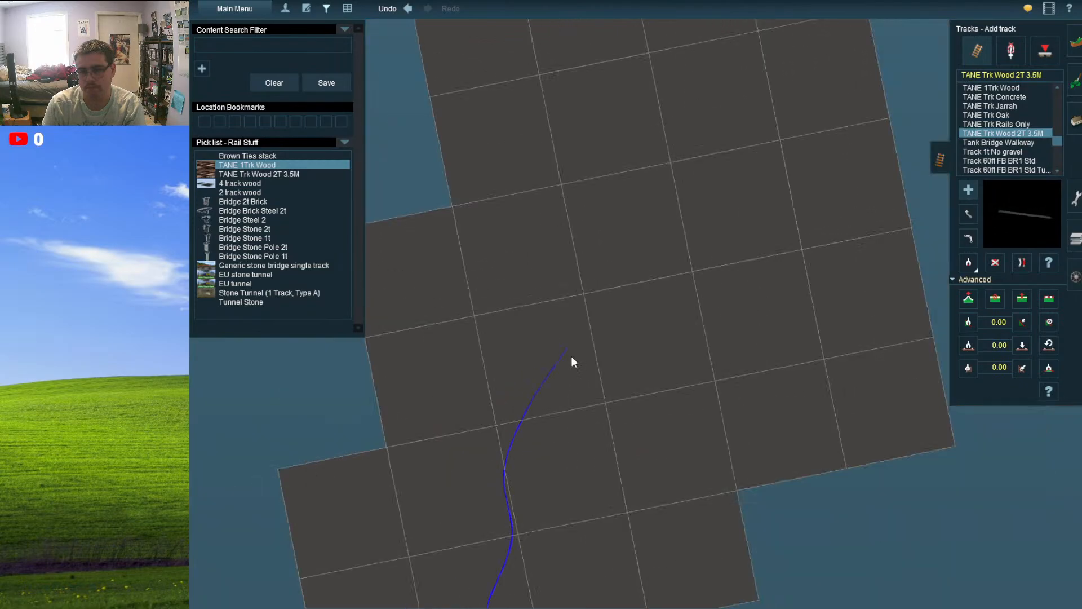
right_click_drag(571, 356, 556, 363)
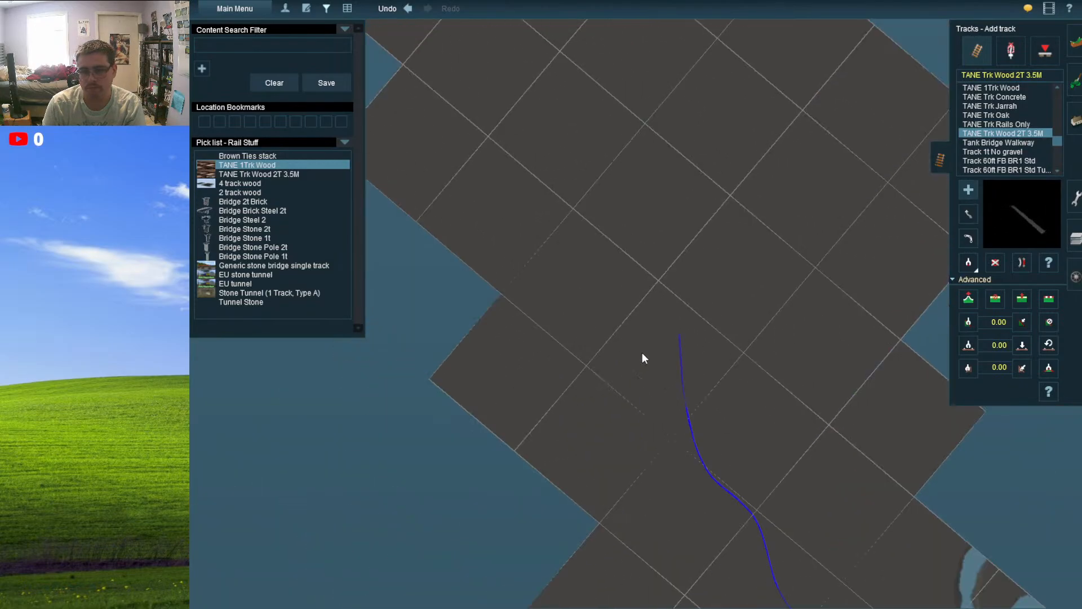
right_click_drag(688, 332, 694, 342)
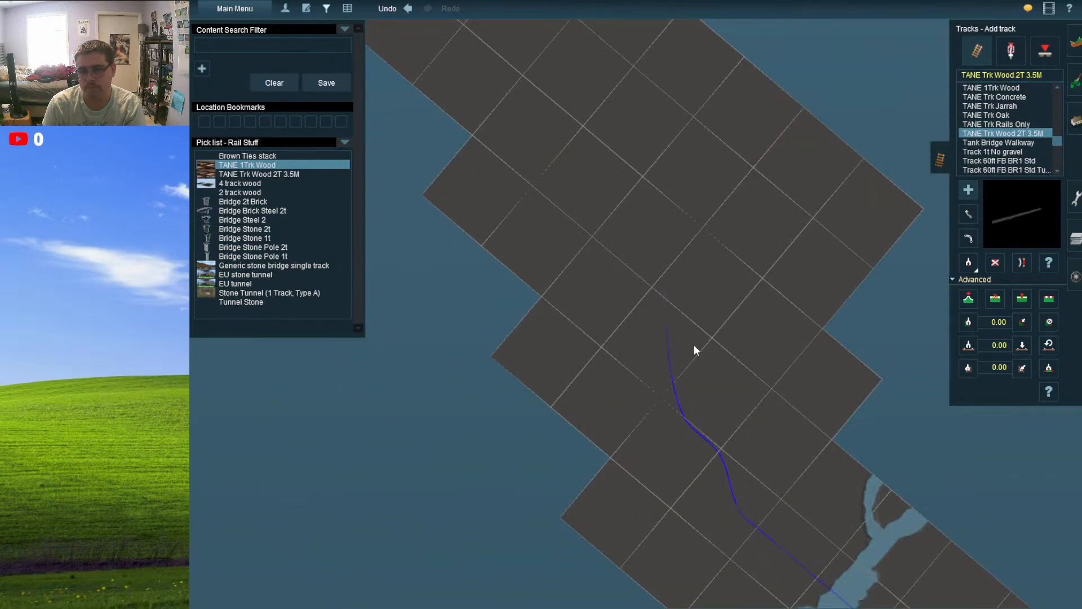
scroll(693, 338, "up", 2)
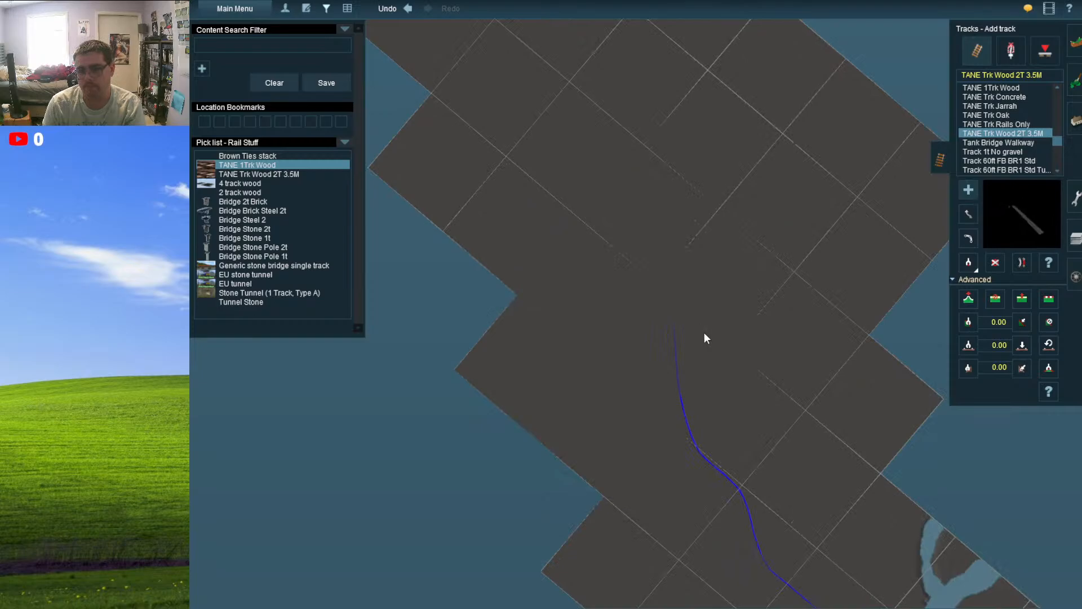
scroll(705, 338, "up", 5)
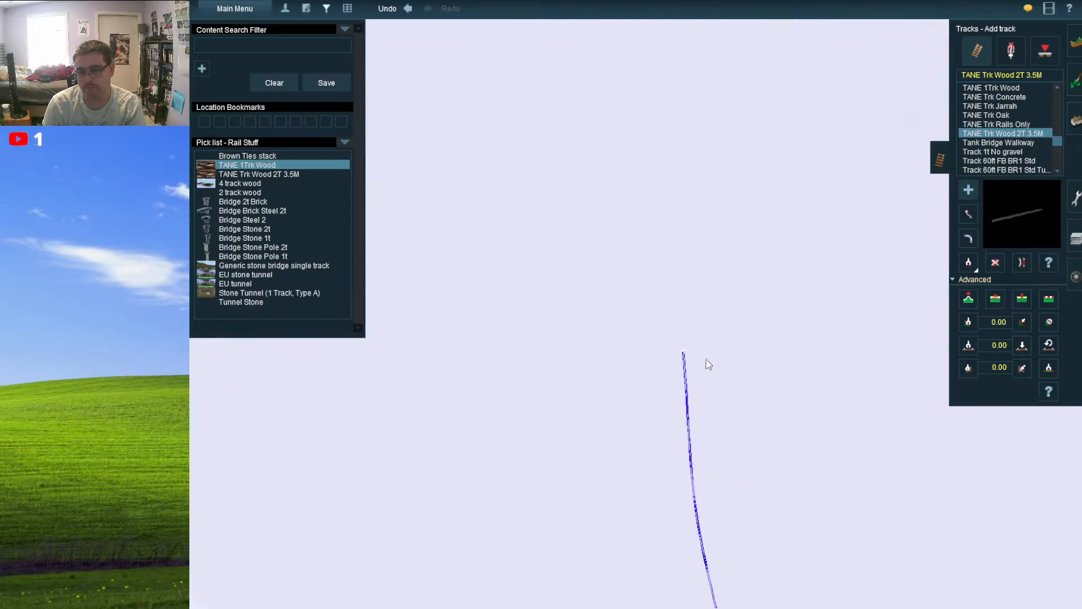
scroll(637, 333, "up", 8)
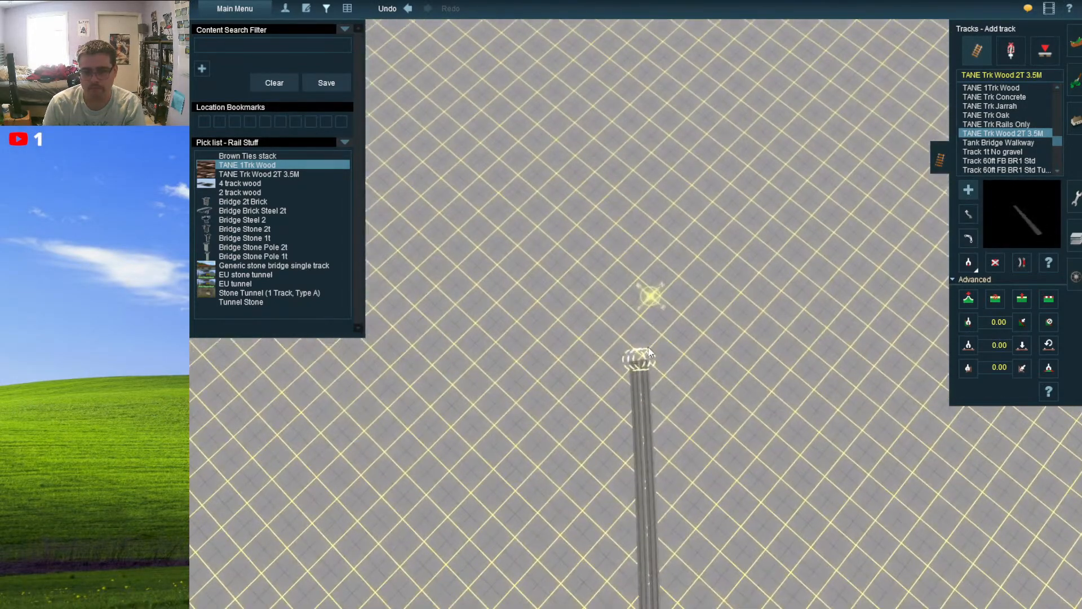
scroll(628, 376, "down", 10)
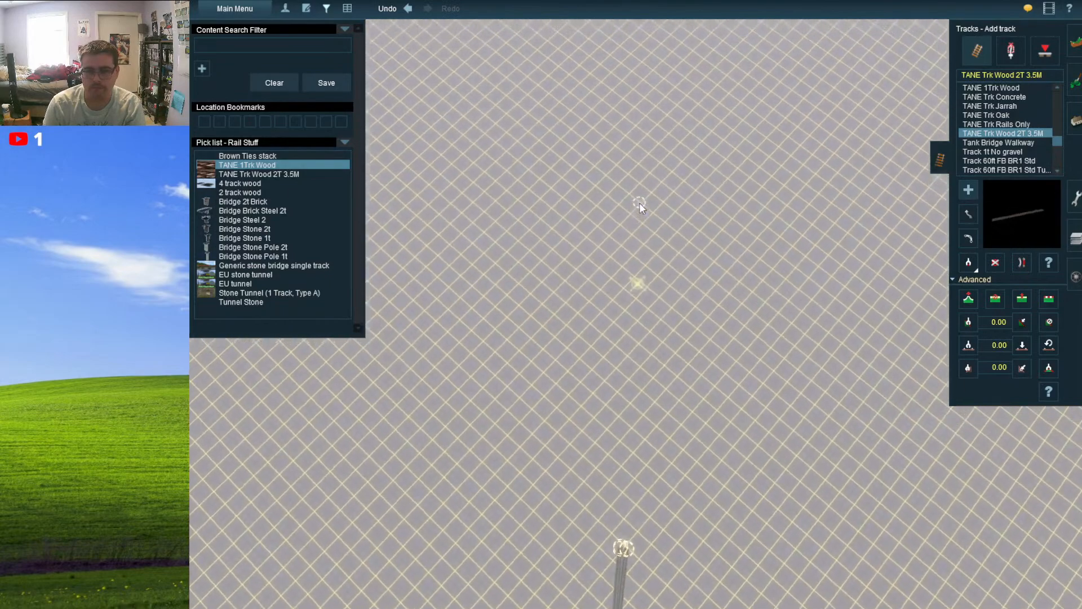
scroll(643, 208, "down", 10)
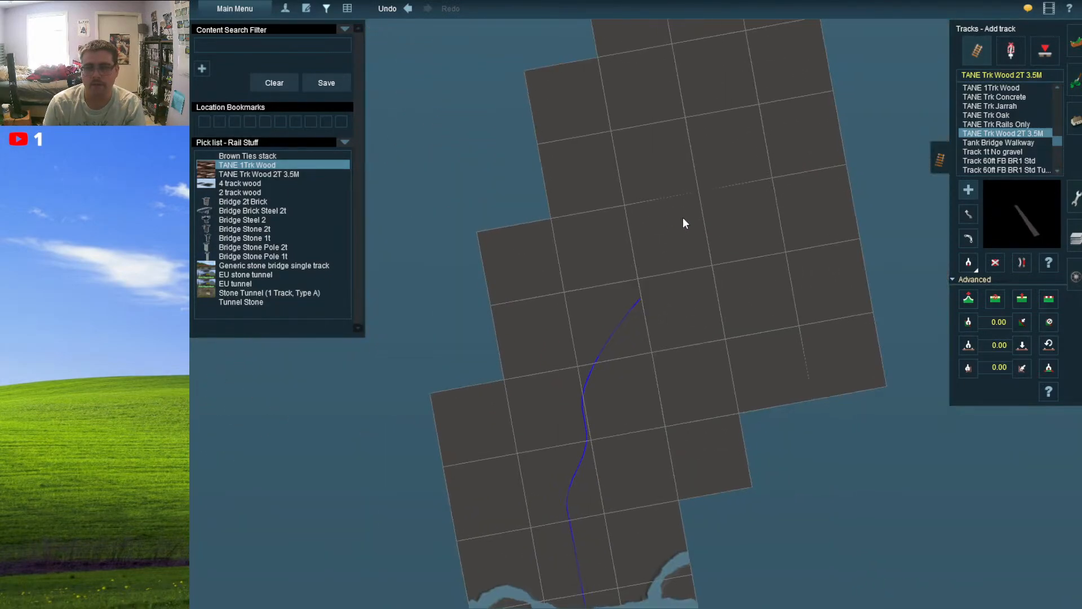
- Lay a separate short straight section of TANE Trk Wood 2T 3.5M on the empty boards well ahead of the line's end
right_click(720, 158)
right_click(658, 169)
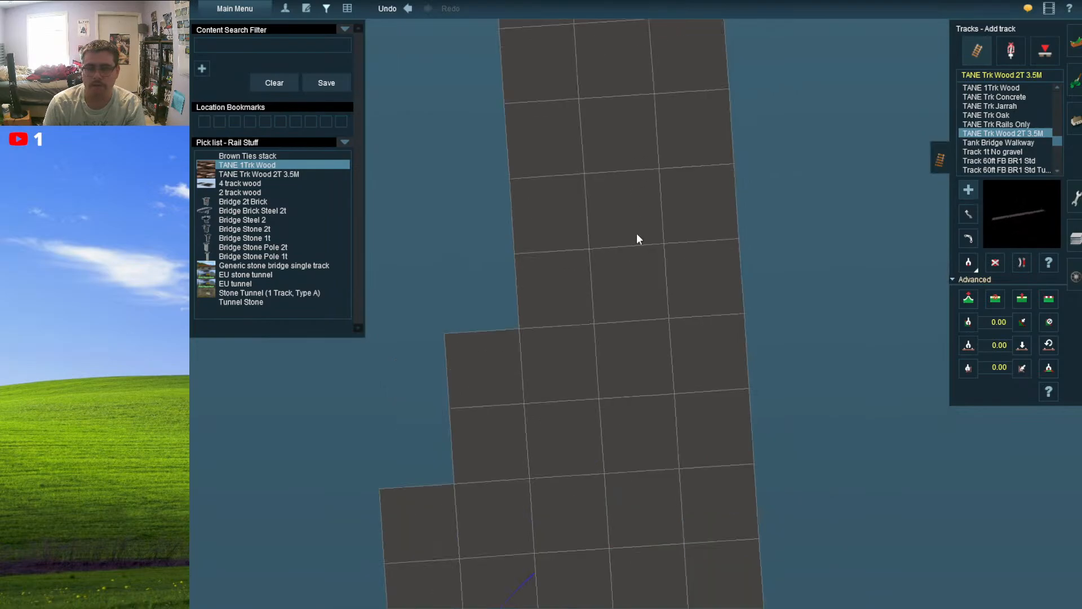
scroll(635, 259, "up", 2)
key("Left")
scroll(634, 288, "up", 8)
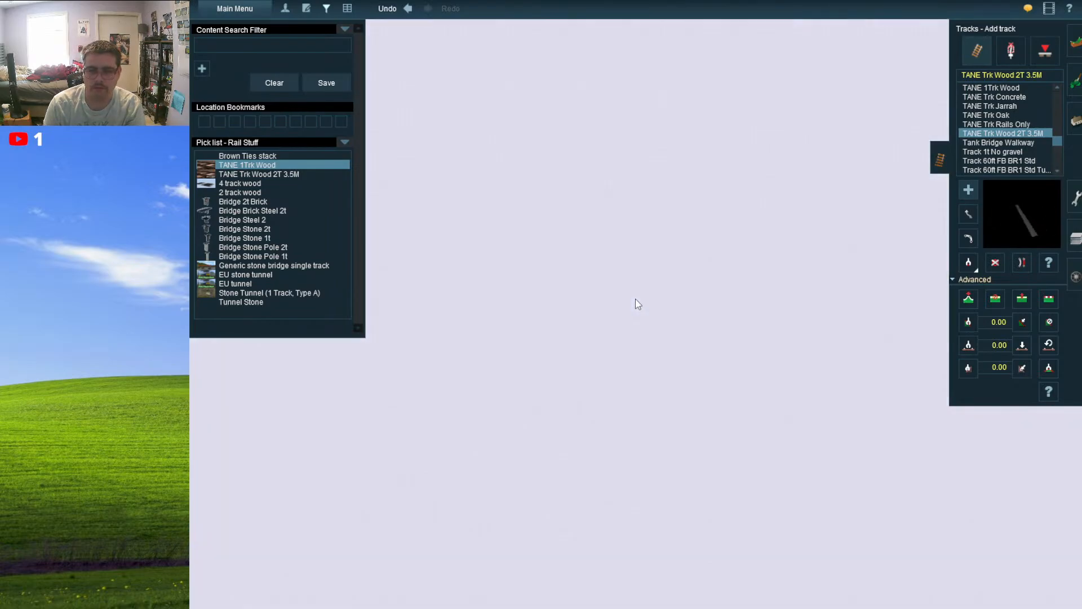
scroll(634, 299, "down", 3)
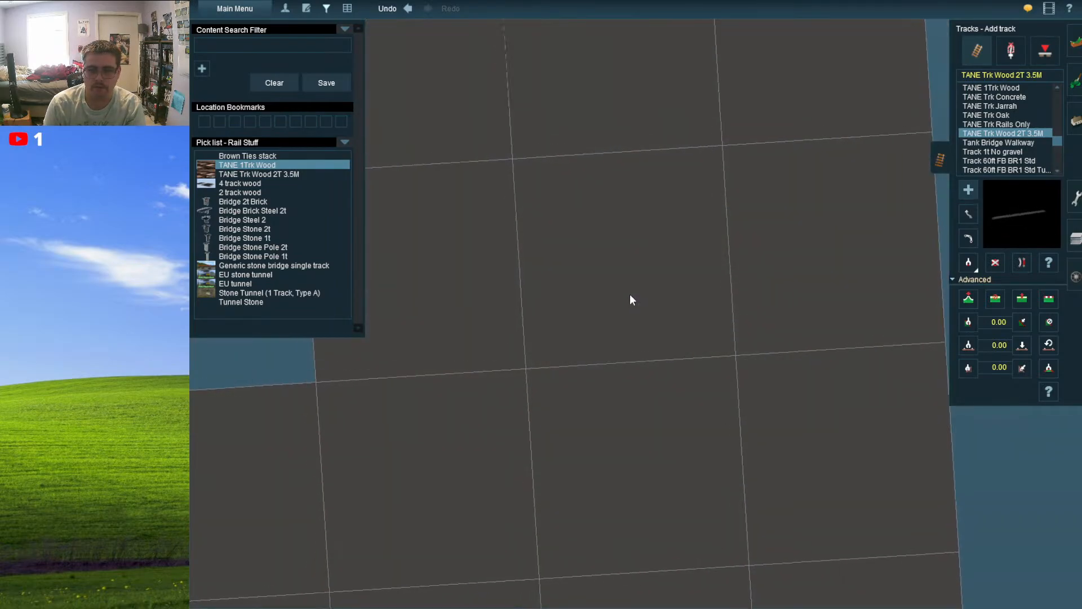
right_click(627, 298)
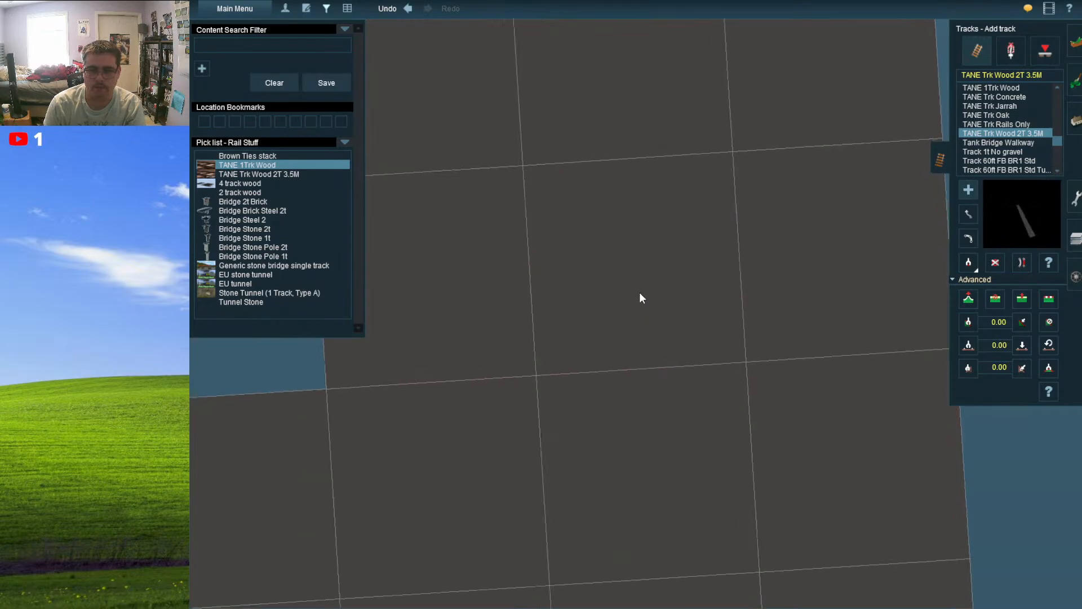
scroll(639, 299, "up", 5)
left_click(634, 304)
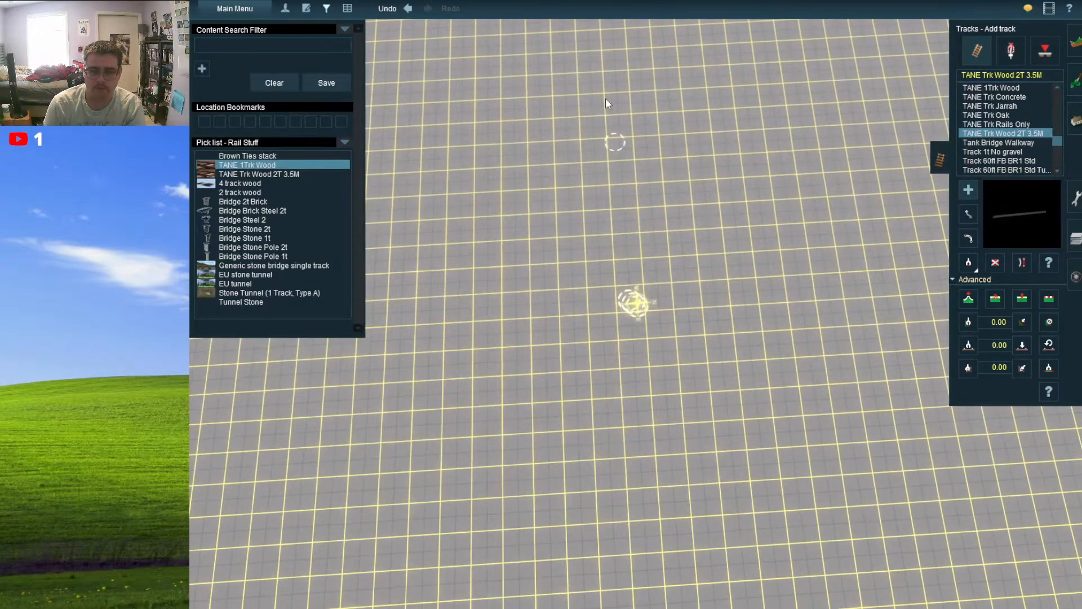
left_click(613, 52)
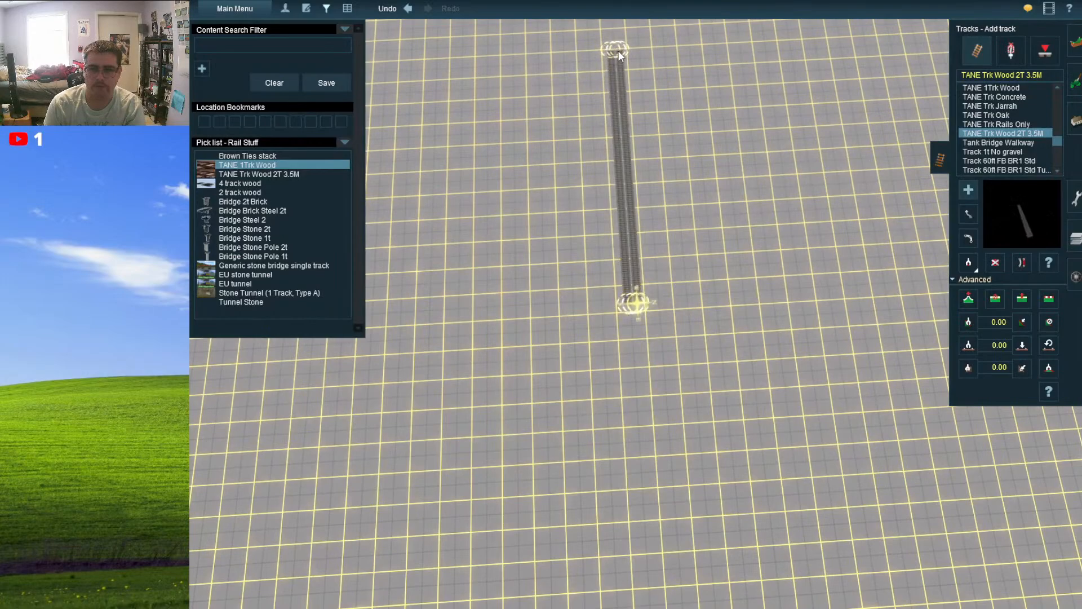
- Extend the main double track from its far end in successive gentle curves toward the separate straight section
mouse_move(588, 507)
right_mouse_down()
mouse_move(618, 496)
mouse_move(608, 496)
right_mouse_up()
scroll(615, 499, "down", 10)
scroll(610, 500, "up", 10)
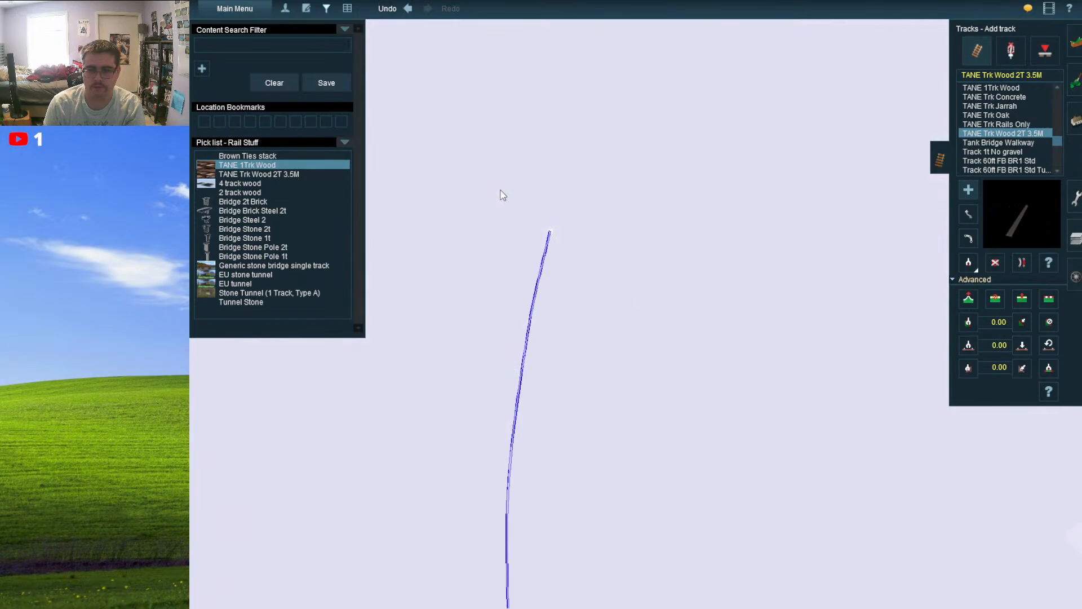
scroll(500, 190, "up", 8)
right_click_drag(476, 147, 574, 183)
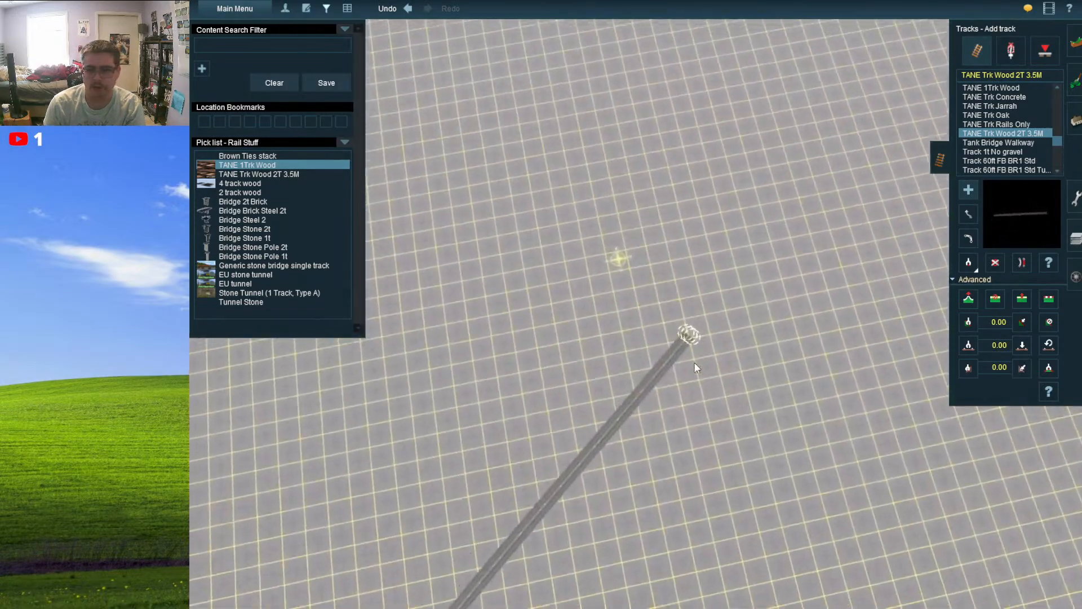
left_click(704, 371)
mouse_move(733, 282)
right_mouse_down()
mouse_move(742, 238)
mouse_move(614, 171)
mouse_move(630, 187)
mouse_move(644, 169)
mouse_move(657, 172)
mouse_move(627, 158)
mouse_move(621, 187)
mouse_move(608, 173)
mouse_move(616, 193)
right_mouse_up()
scroll(661, 193, "down", 4)
left_click(660, 192)
left_click(655, 184)
left_click(631, 188)
left_click(665, 176)
left_click(621, 218)
- Examine the gap and alignment between the main line's far end and the separate track section ahead
scroll(616, 193, "down", 10)
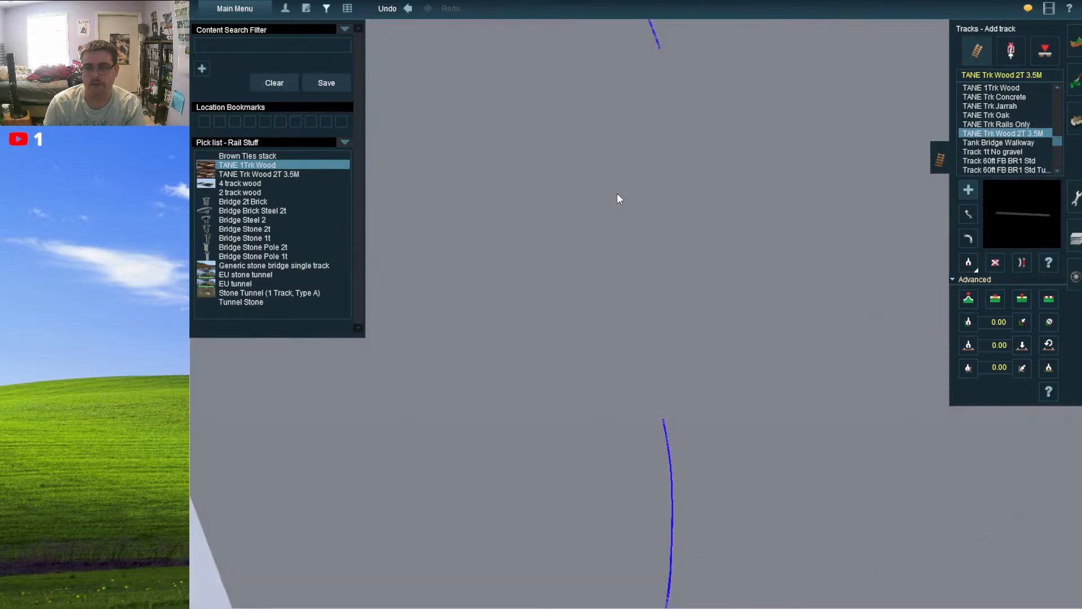
scroll(640, 201, "up", 10)
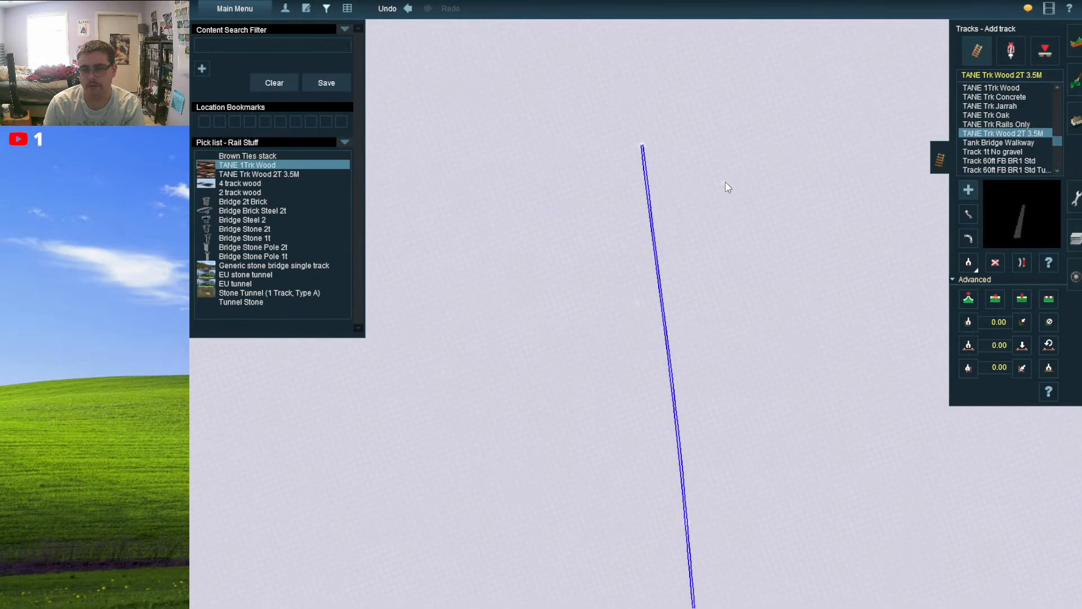
left_click(726, 182)
scroll(655, 282, "down", 8)
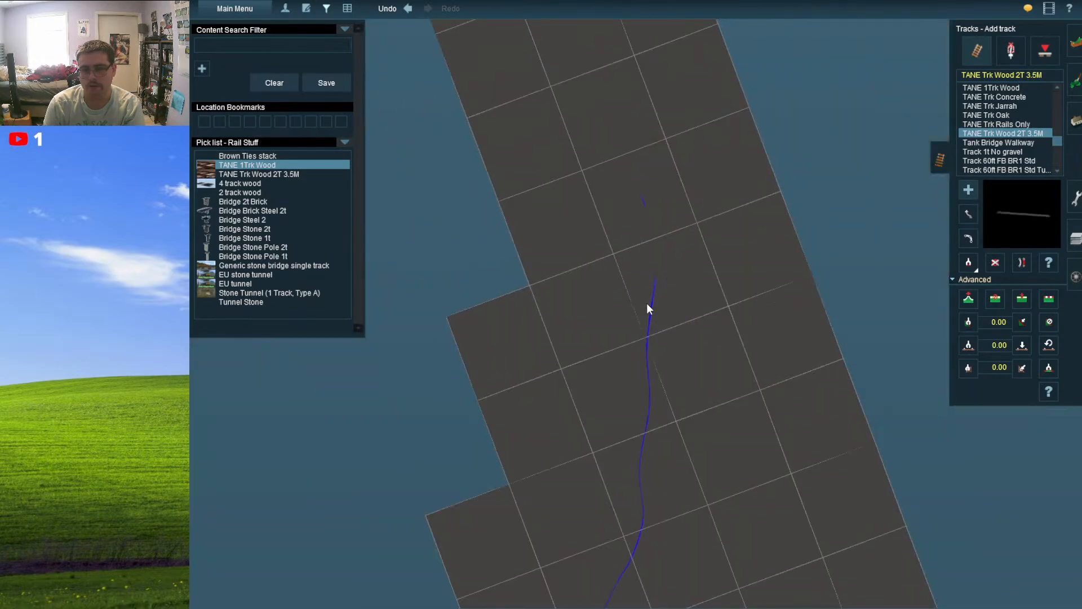
- Join the detached TANE Trk Wood 2T 3.5M segment to the open end of the main double track
scroll(690, 245, "up", 8)
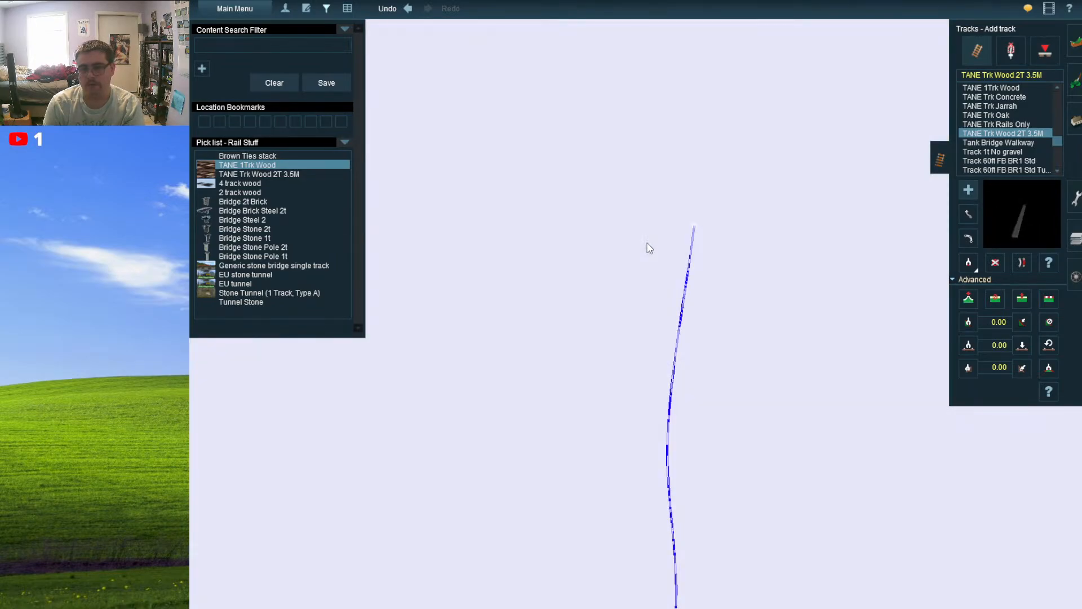
scroll(654, 265, "down", 8)
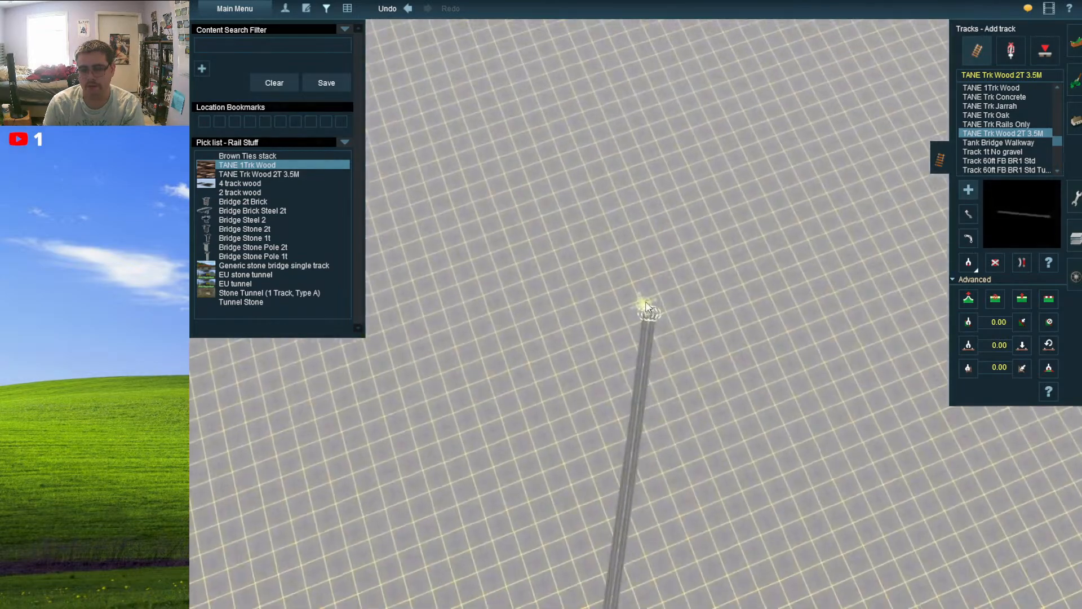
right_click_drag(639, 197, 617, 195)
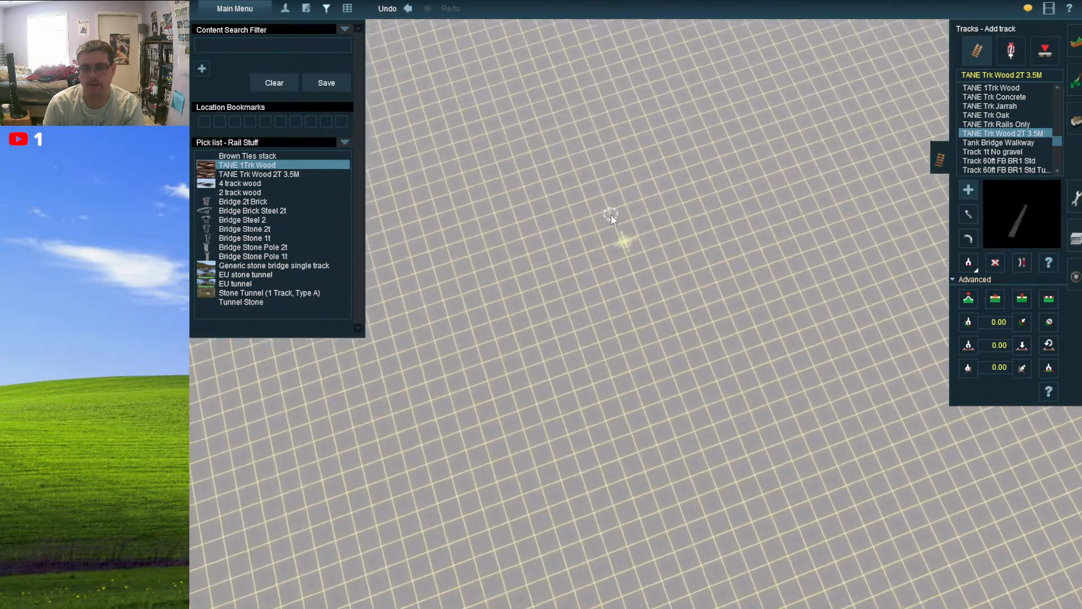
scroll(614, 217, "up", 6)
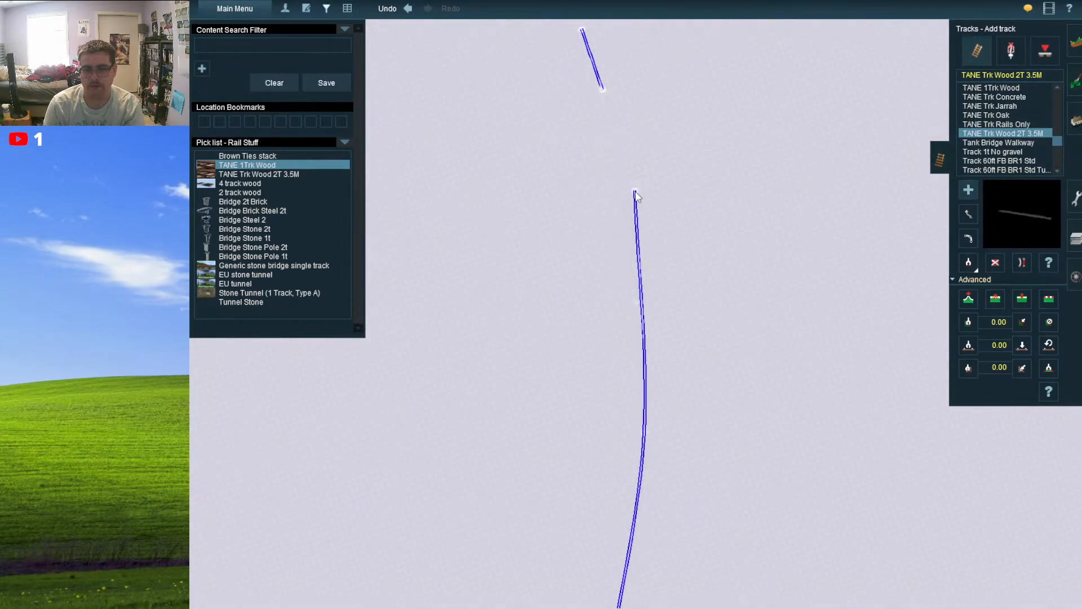
scroll(674, 314, "up", 8)
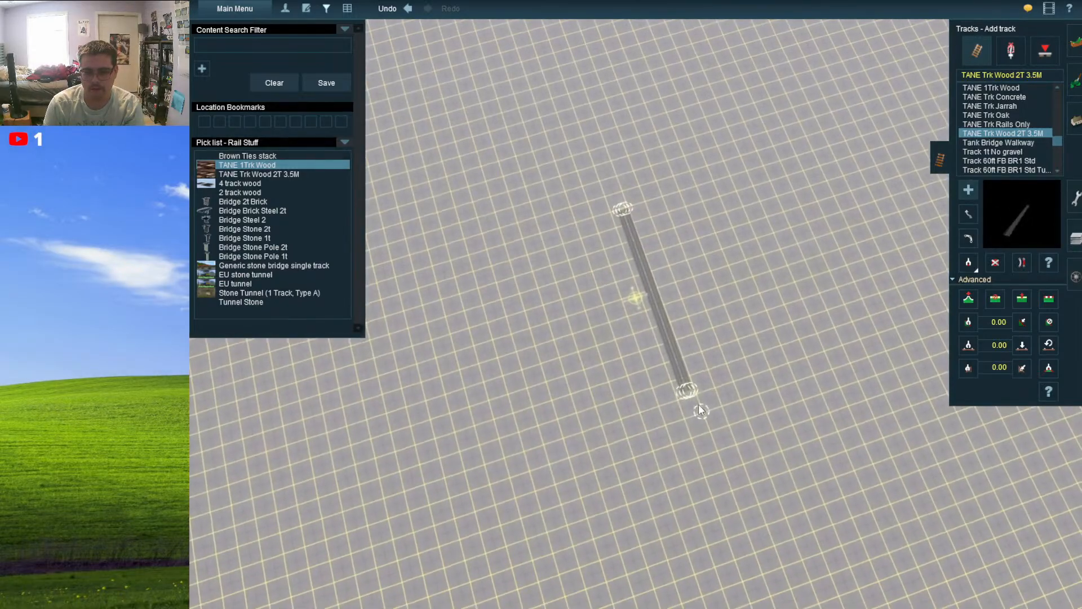
scroll(689, 396, "down", 10)
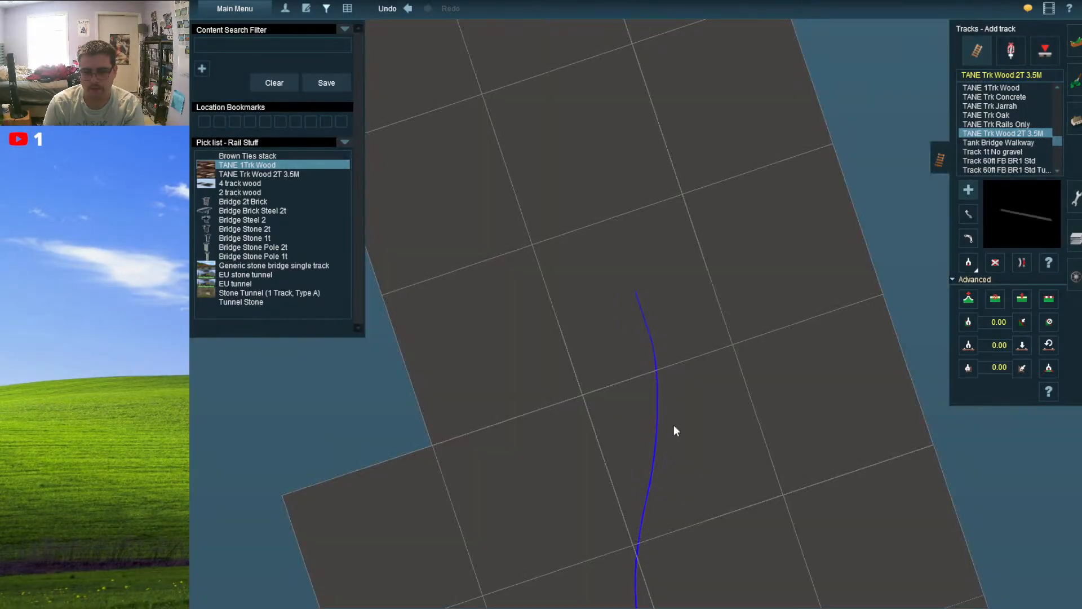
- Examine the double track's course across the baseboards up to its open end
scroll(660, 432, "down", 5)
scroll(643, 440, "up", 3)
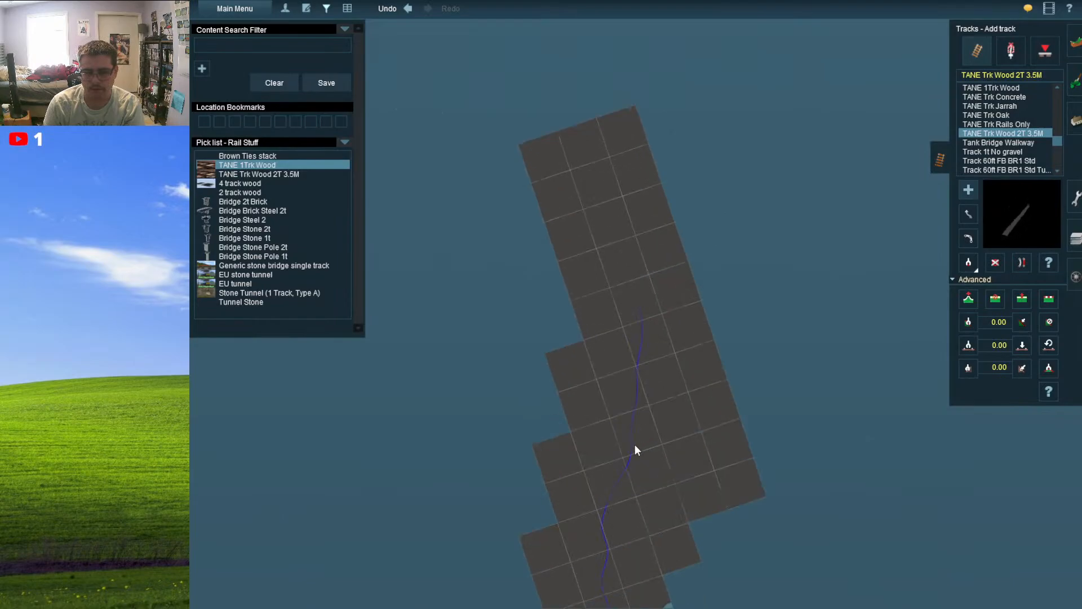
right_click(631, 444)
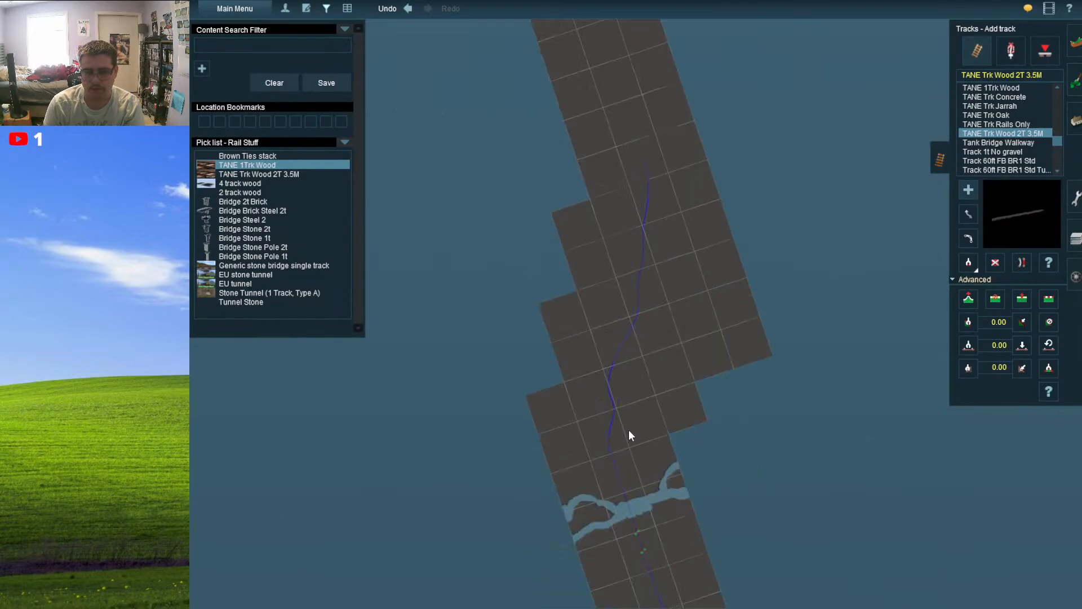
right_click(633, 295)
right_click(647, 228)
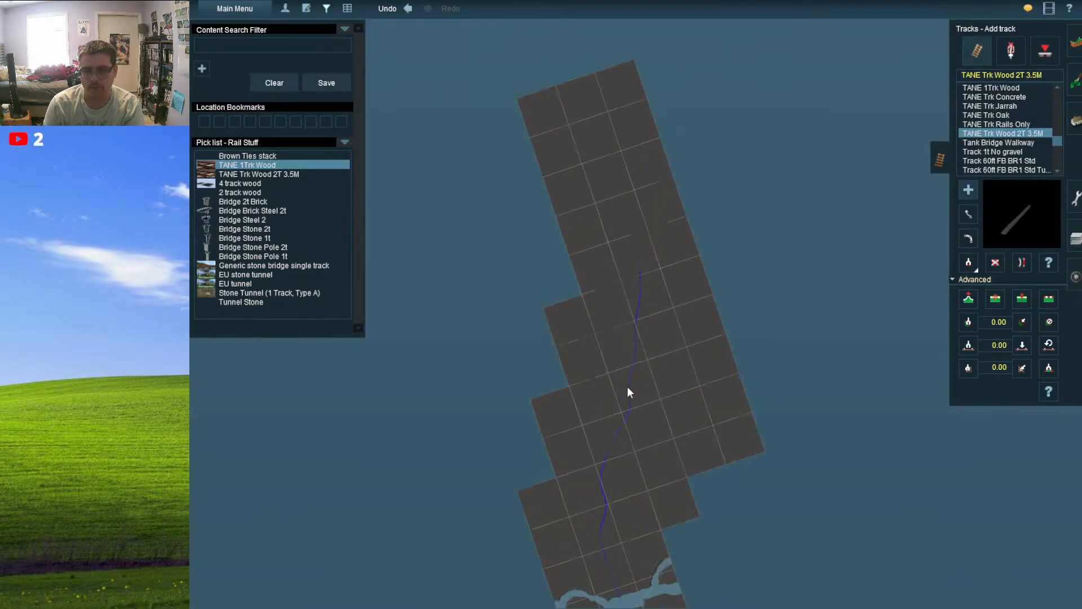
right_click(624, 391)
right_click(624, 391)
right_click(670, 244)
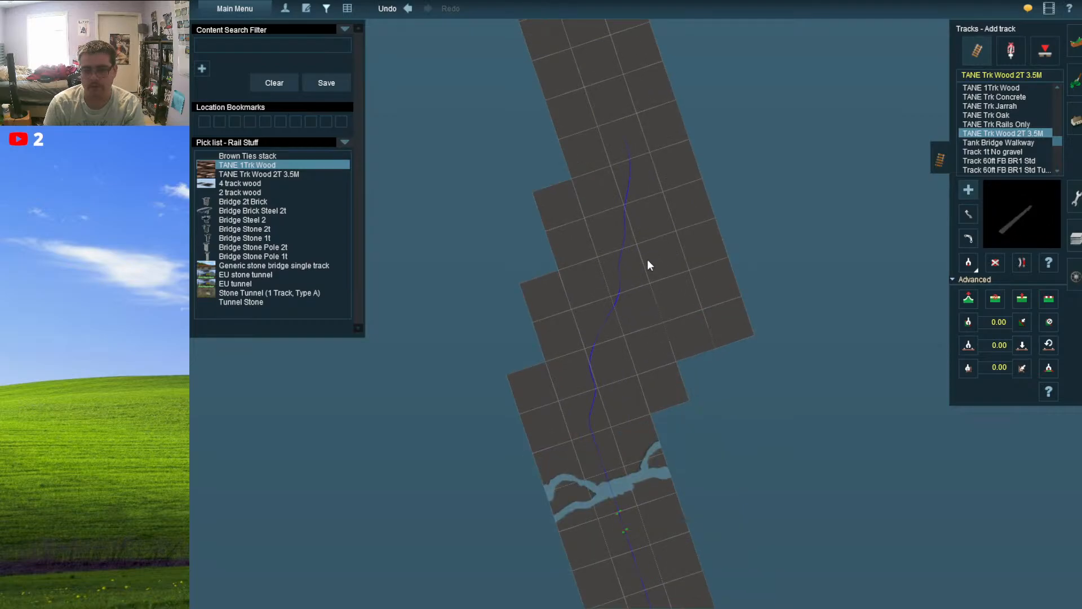
right_click(647, 263)
scroll(638, 280, "up", 5)
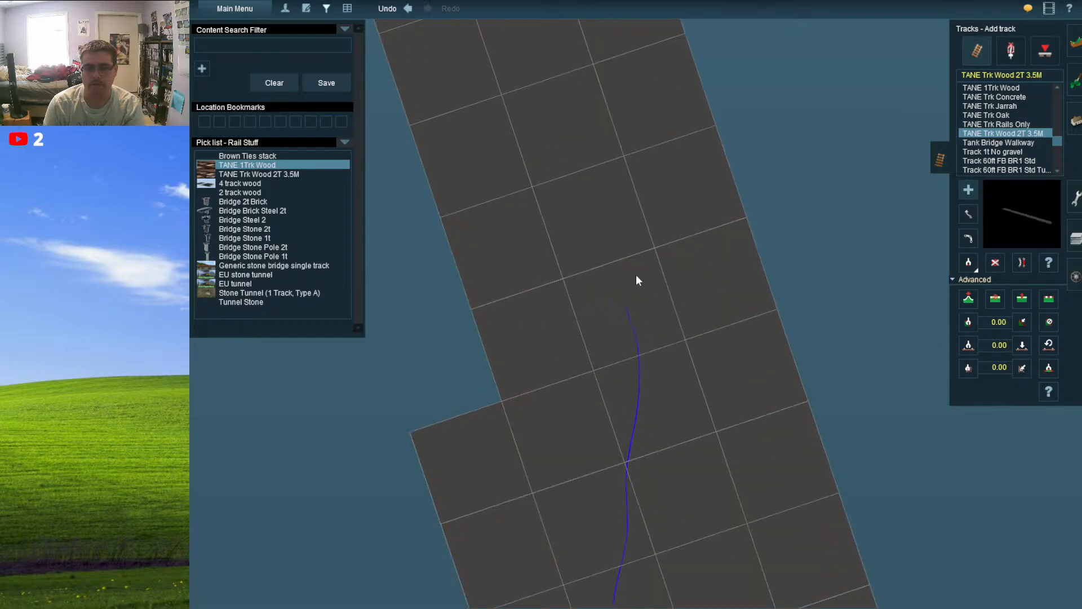
scroll(619, 284, "up", 5)
right_click(611, 320)
right_click(596, 296)
scroll(620, 296, "up", 4)
right_click(655, 309)
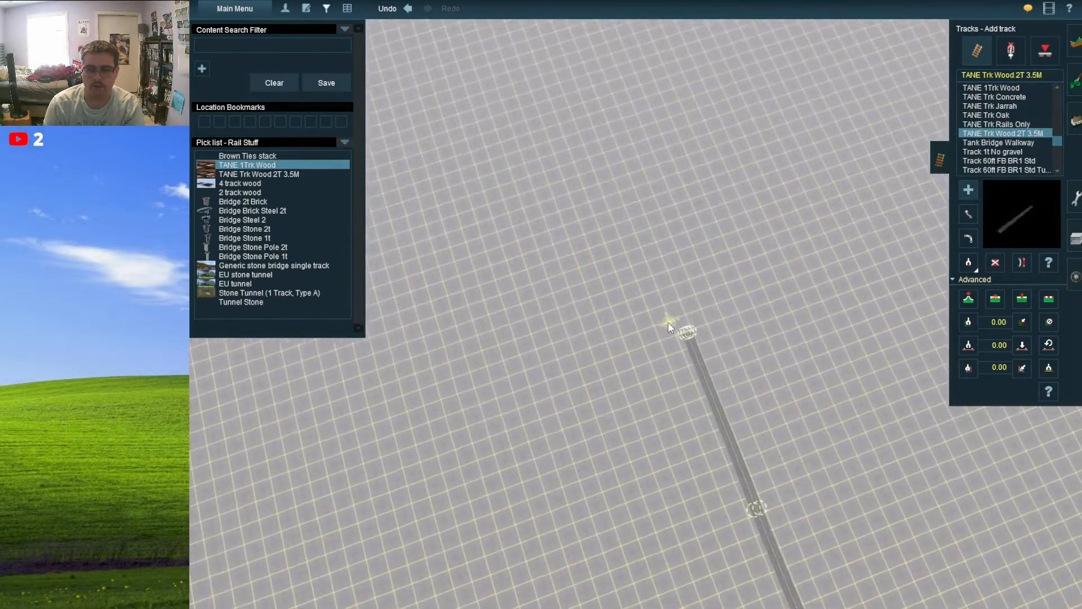
scroll(668, 323, "up", 3)
right_click(645, 289)
key("Left")
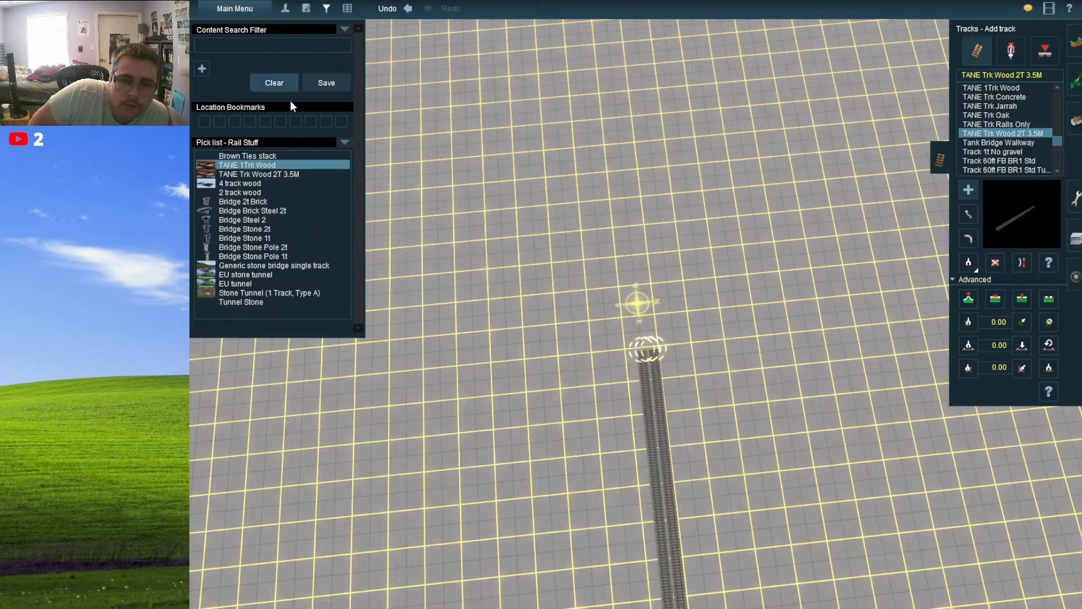
- Change the pick list to Industry
left_click(341, 143)
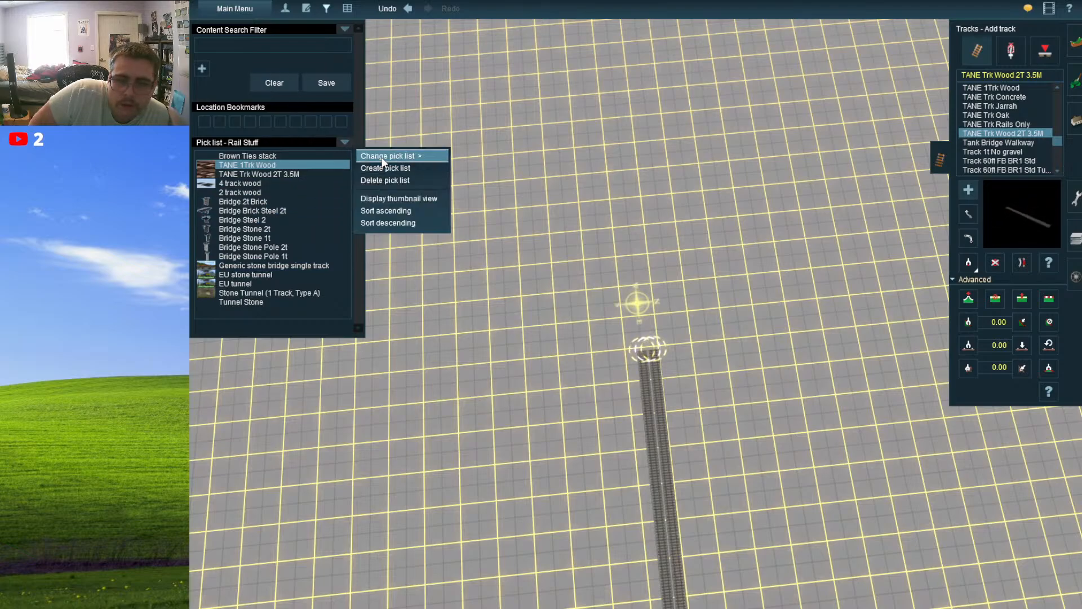
mouse_move(383, 160)
left_click(492, 220)
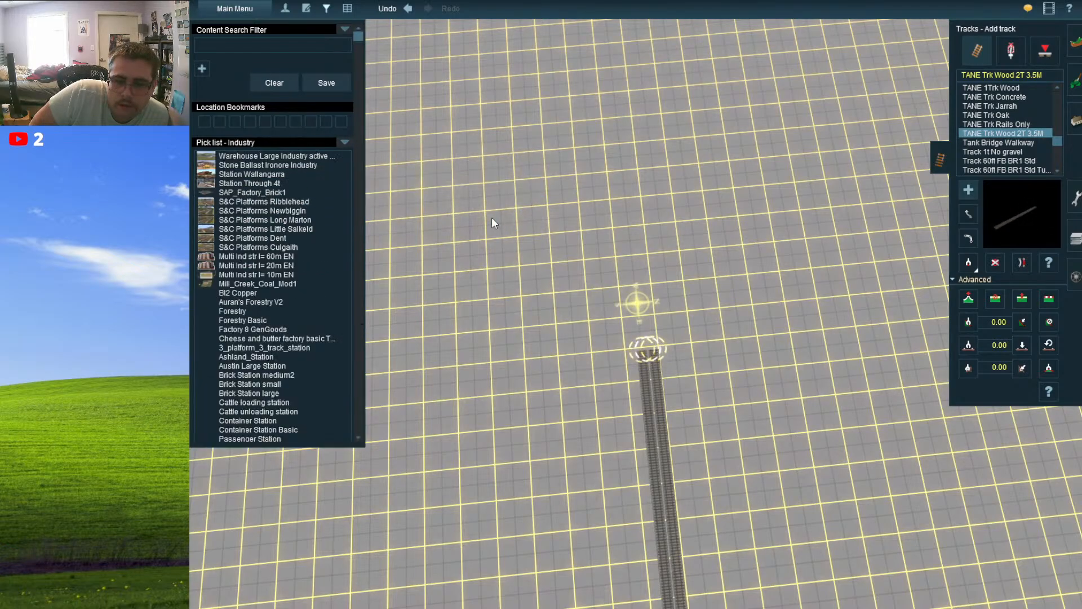
- Place the S&C Platforms Dent station on the ground beyond the double track's open end
left_click(312, 255)
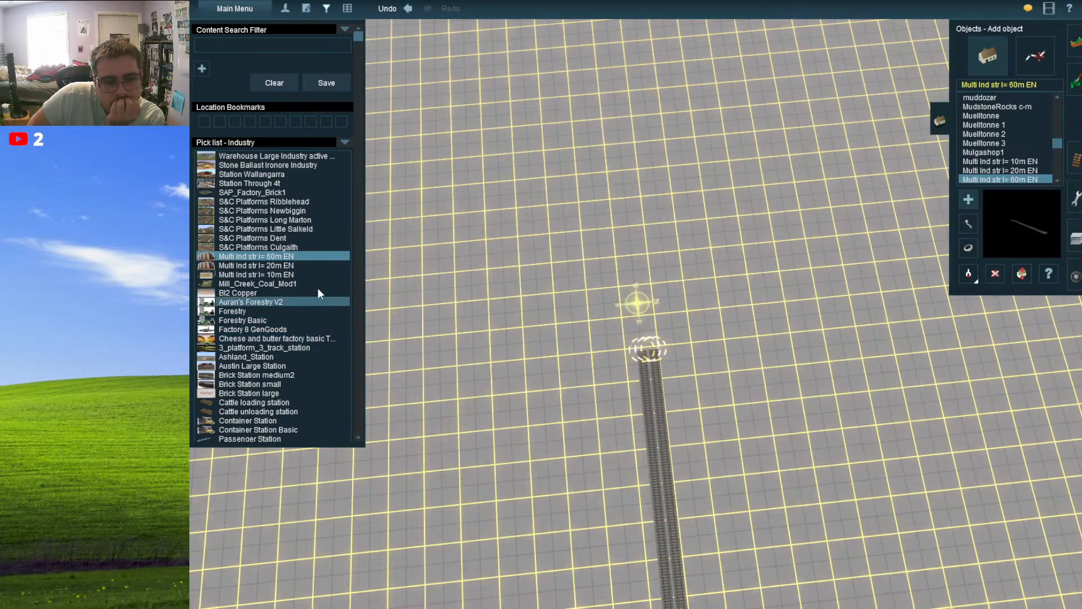
left_click(306, 225)
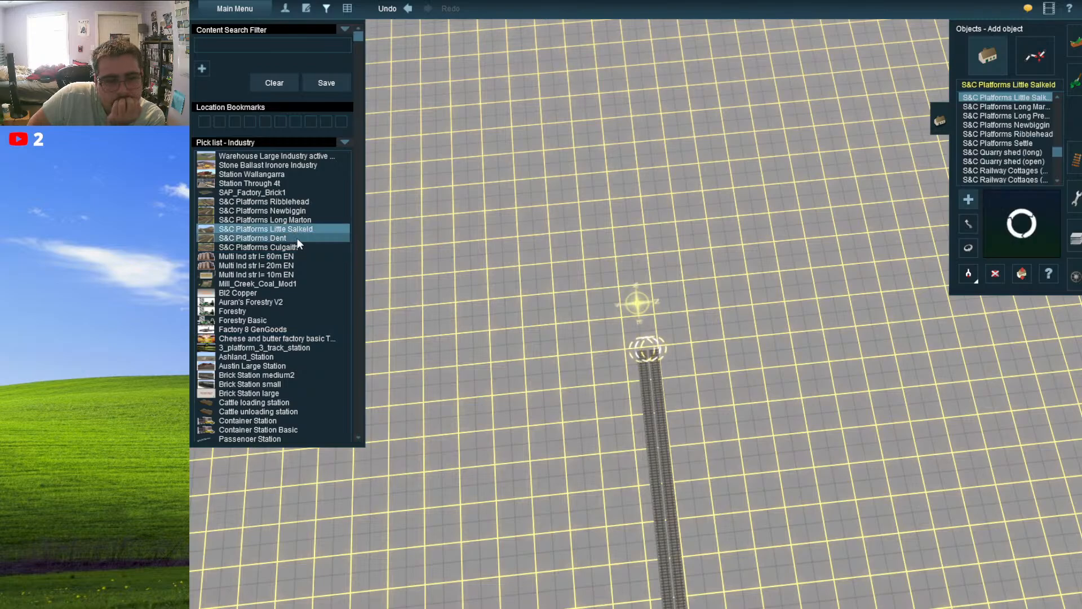
left_click(296, 238)
left_click(605, 171)
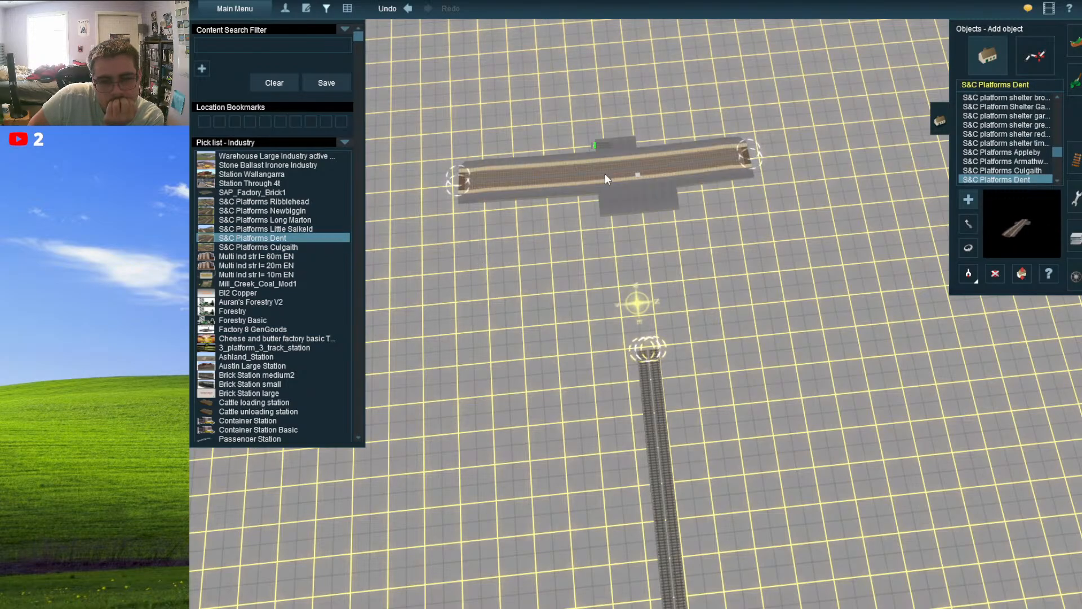
scroll(604, 174, "up", 2)
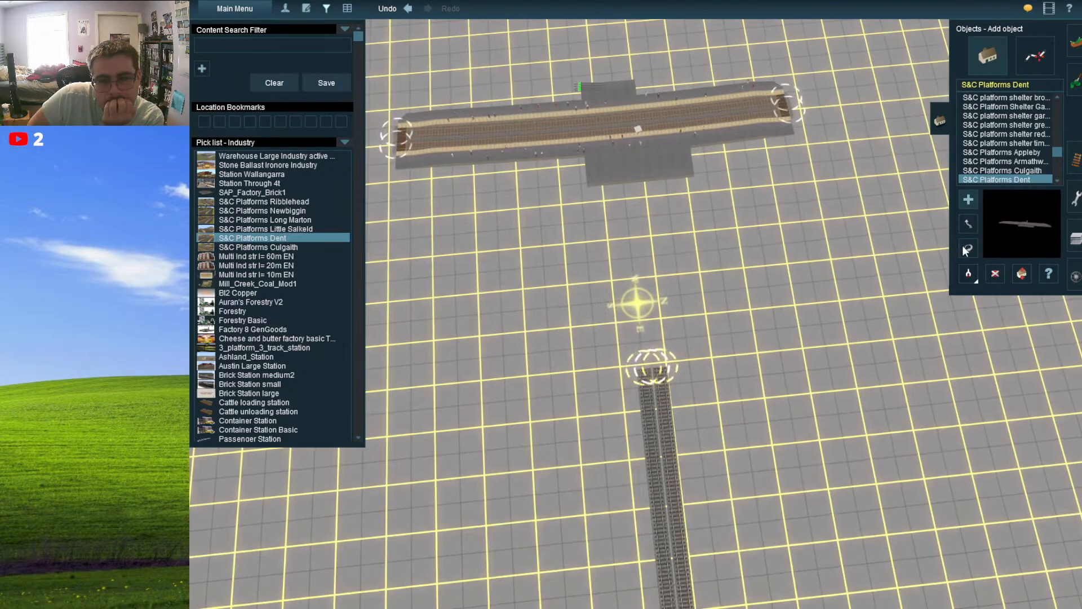
- Place S&C Platforms Newbiggin next to the Dent platforms as a comparison and delete it again
left_click(307, 208)
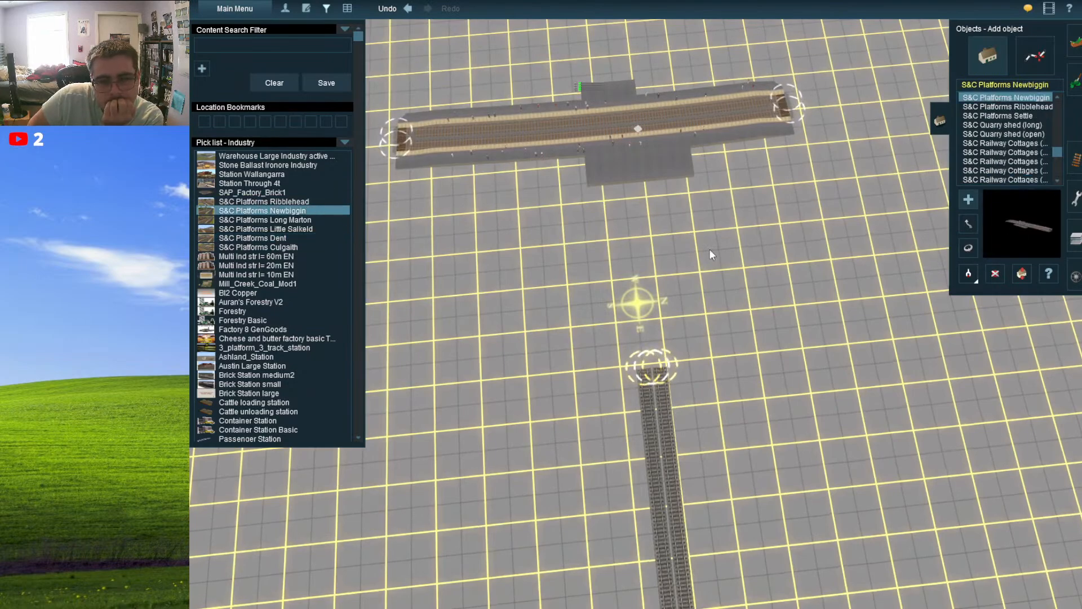
left_click(735, 253)
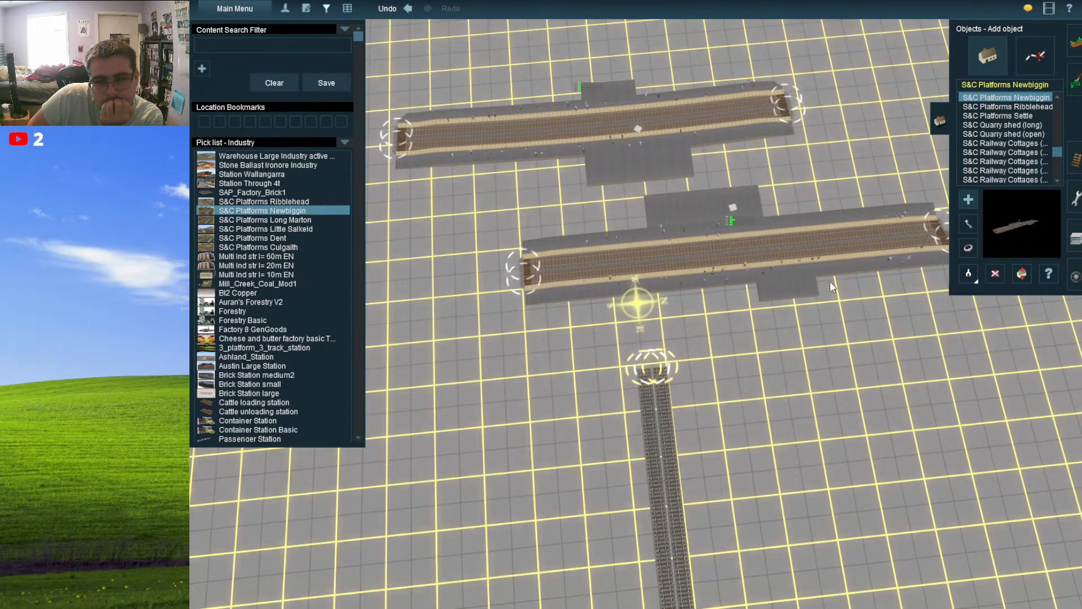
left_click(995, 274)
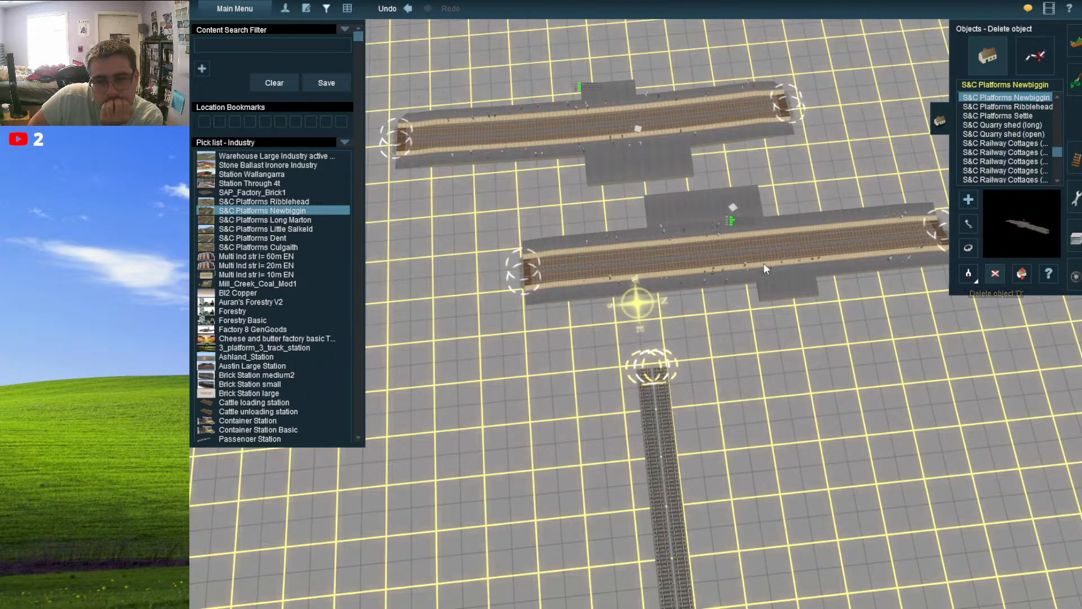
left_click(733, 254)
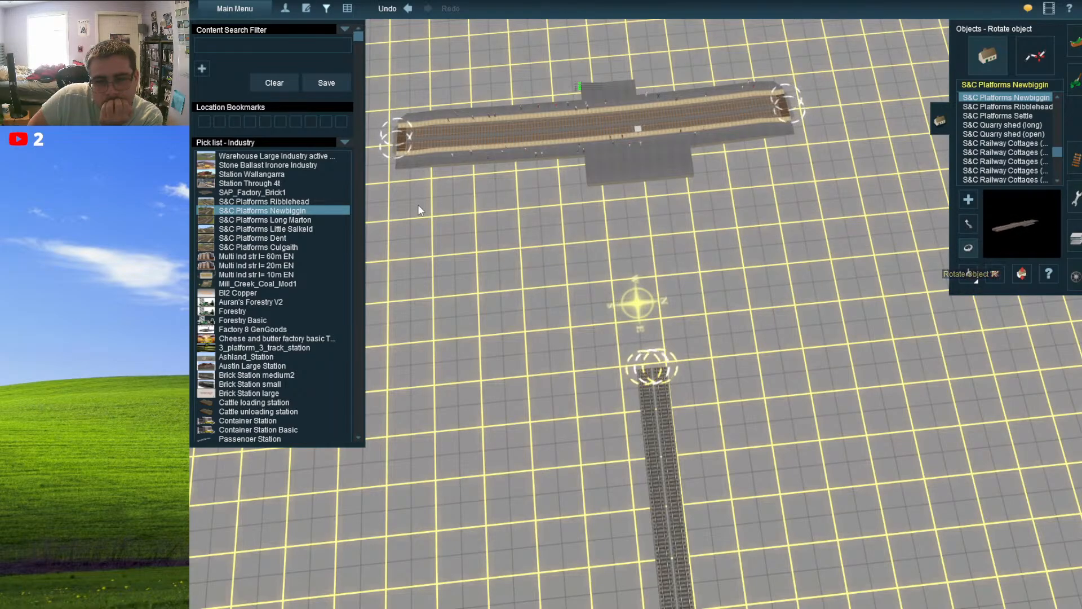
- Rotate the Dent platforms to the direction of the track and delete them
left_click_drag(398, 148, 540, 298)
scroll(708, 297, "down", 2)
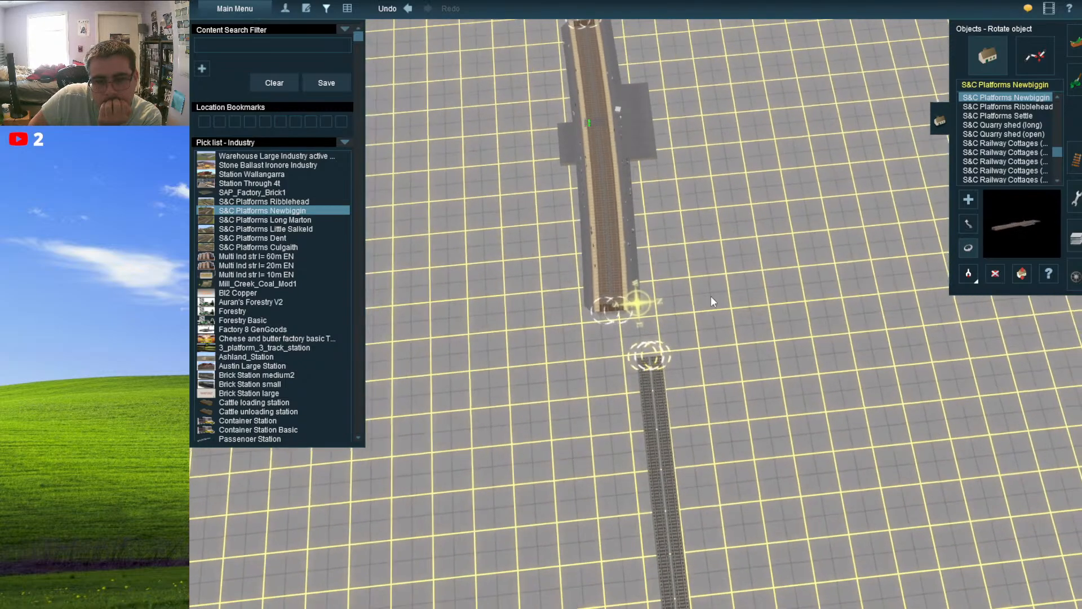
left_click(995, 274)
left_click(590, 244)
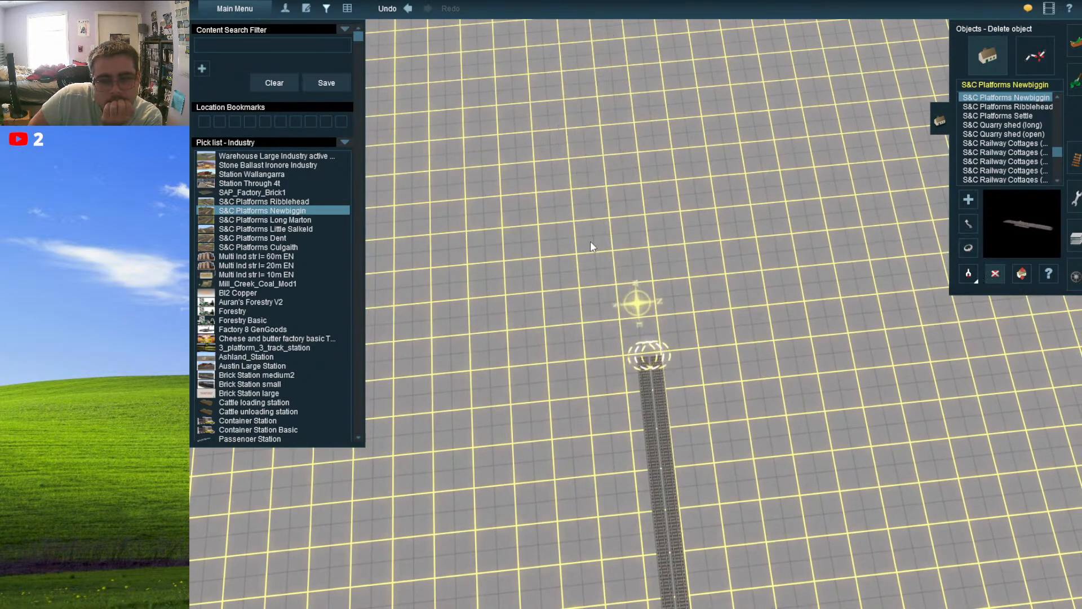
- Place S&C Platforms Long Marton beyond the track end and rotate it parallel to the double track
left_click(290, 221)
left_click(570, 193)
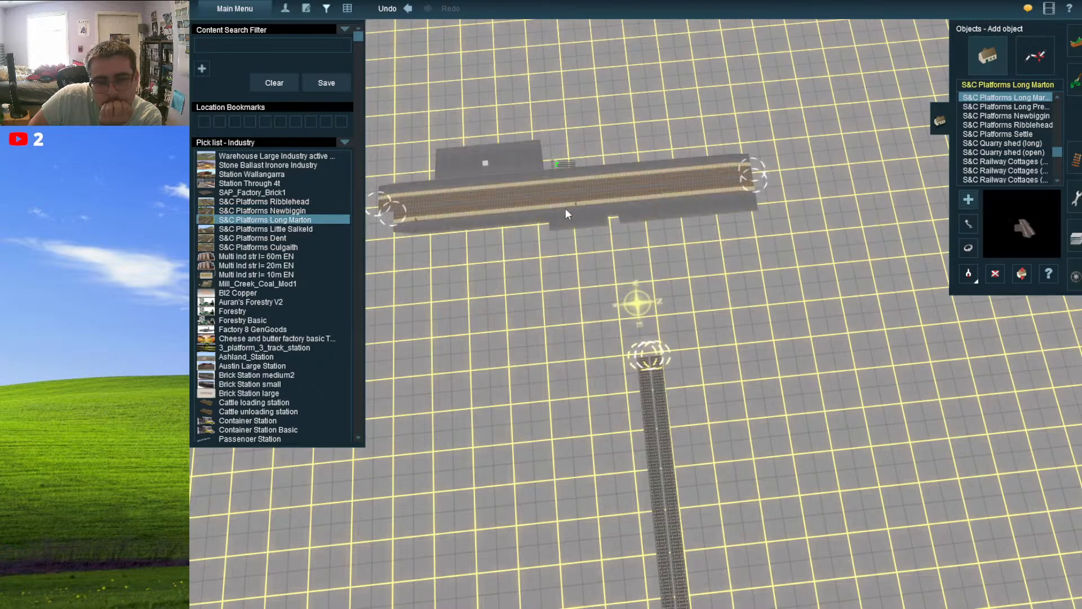
left_click(968, 248)
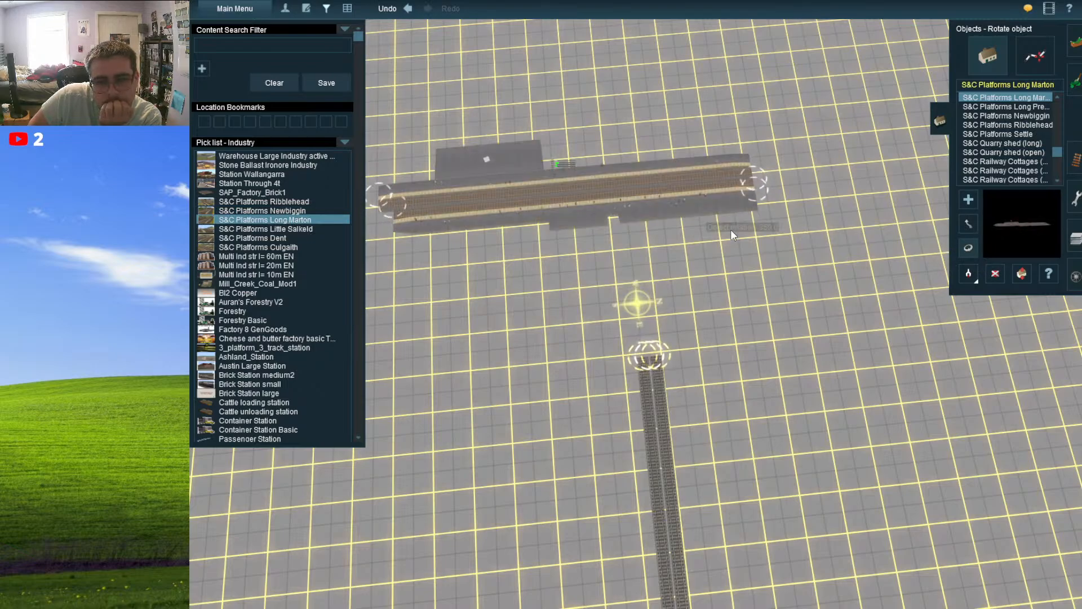
left_click_drag(731, 228, 600, 404)
- Move the Long Marton platforms into line with the double track, leaving a gap before the track end
left_click(968, 223)
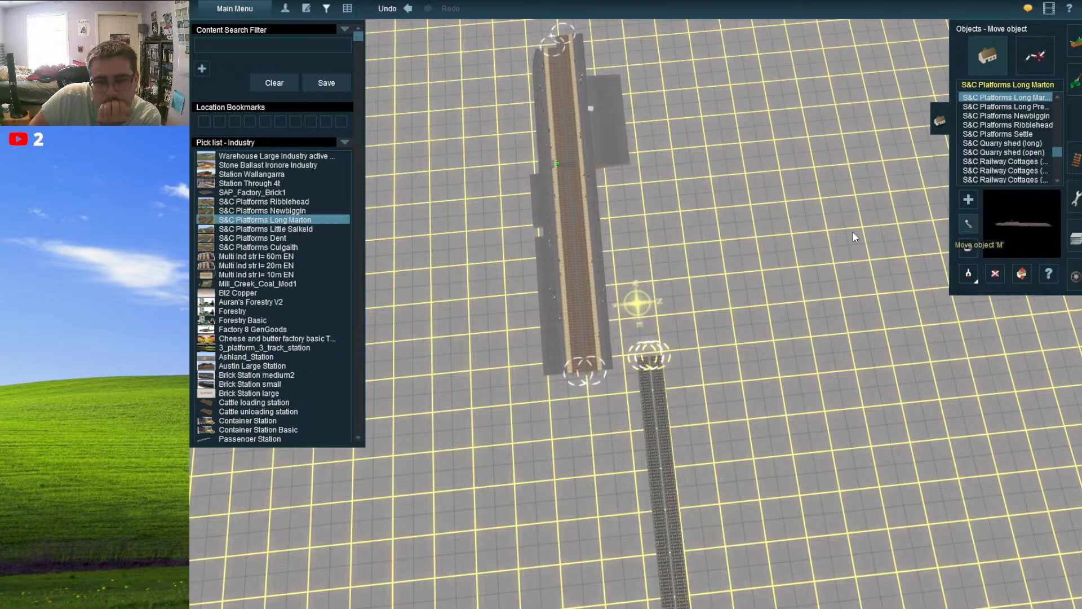
left_click_drag(596, 295, 611, 167)
left_click_drag(618, 219, 620, 223)
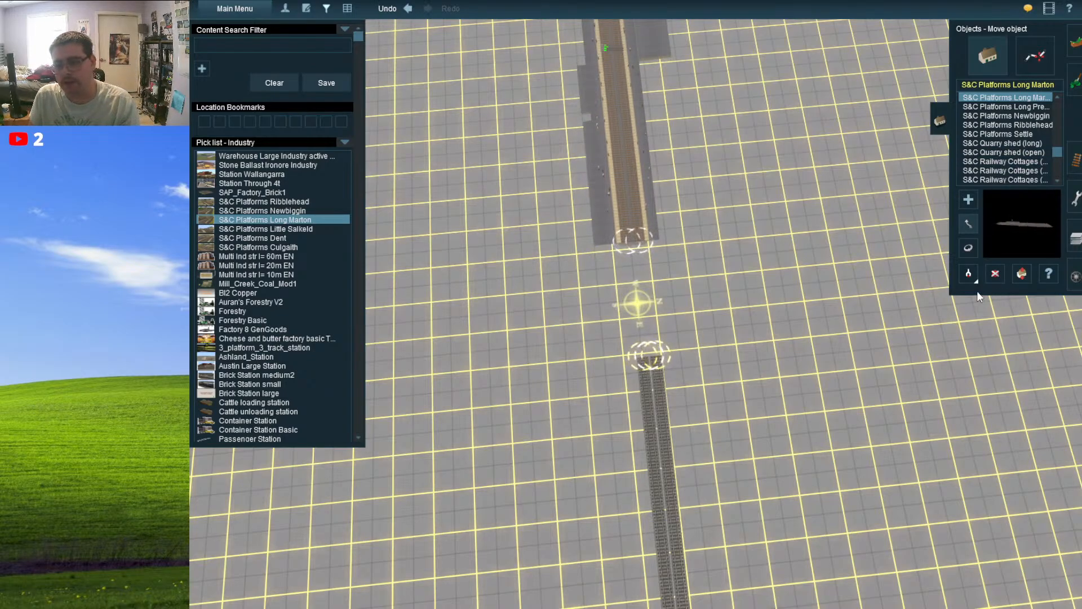
- Change the pick list to Rail Stuff and choose the TANE 1Trk Wood track
left_click(344, 142)
mouse_move(418, 157)
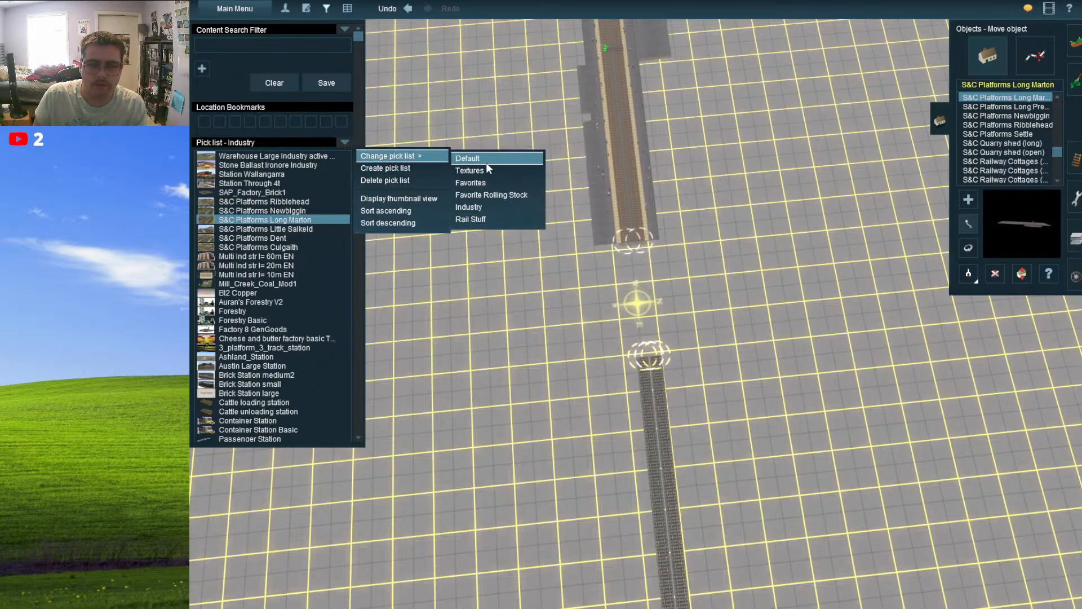
left_click(470, 219)
left_click(235, 165)
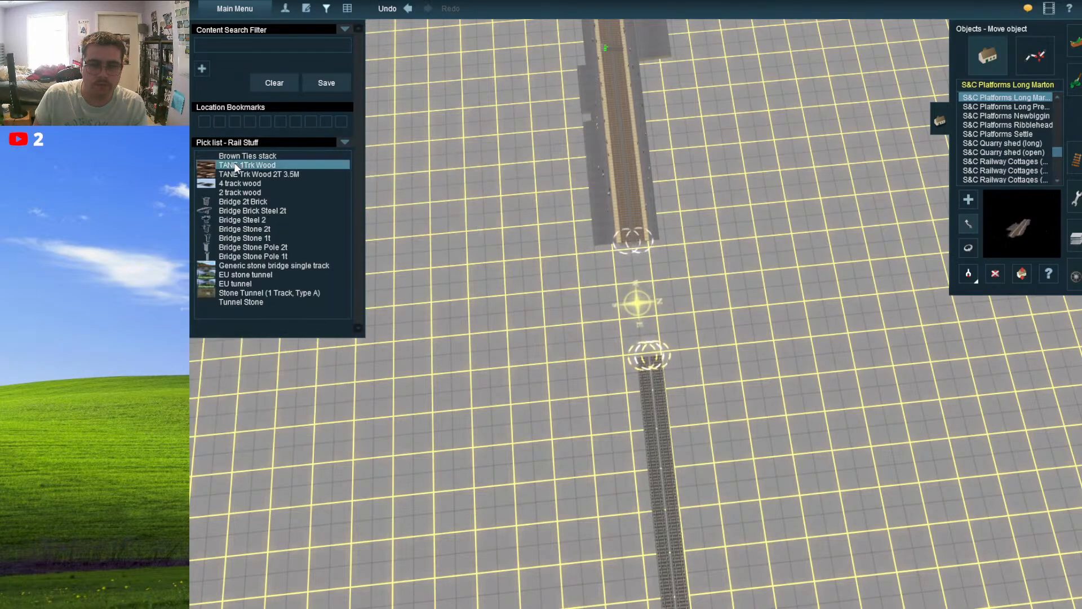
- Insert a spline point in the last stretch of double track and delete the section beyond it
right_click(686, 434)
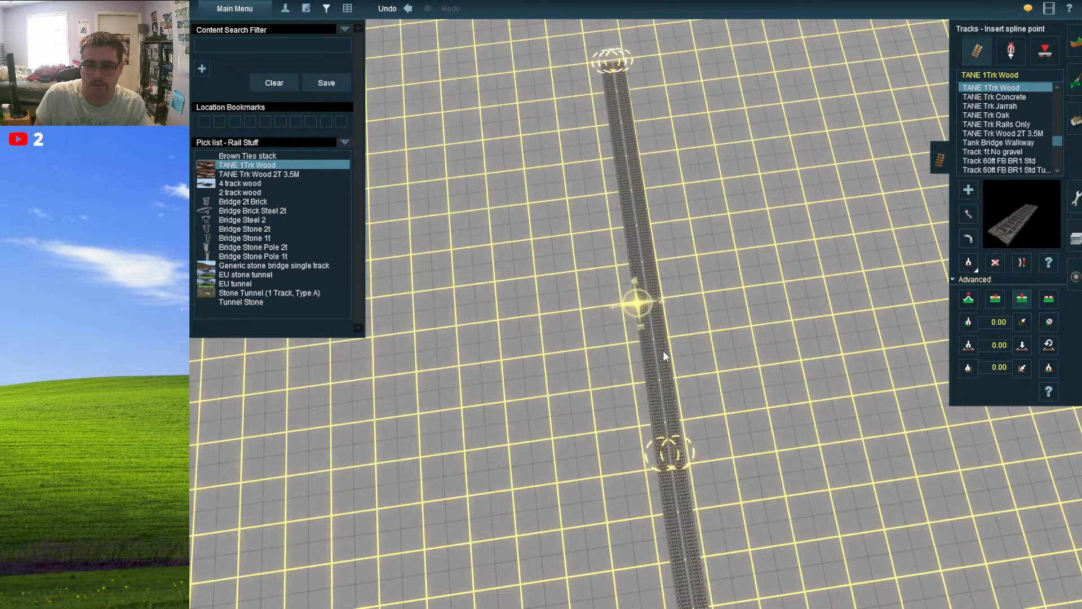
left_click(662, 350)
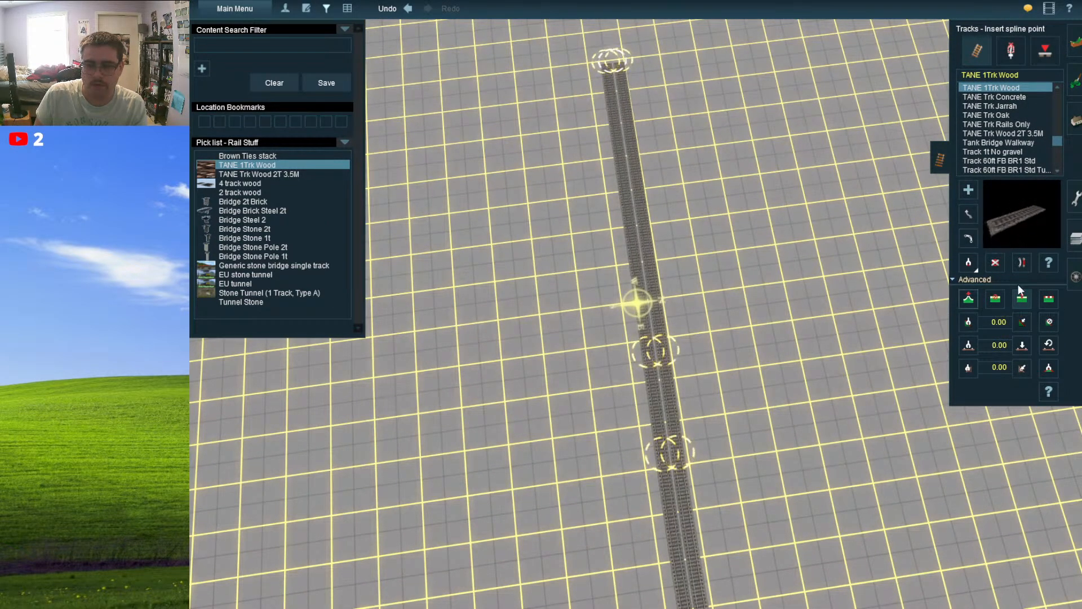
left_click(651, 306)
left_click(674, 397)
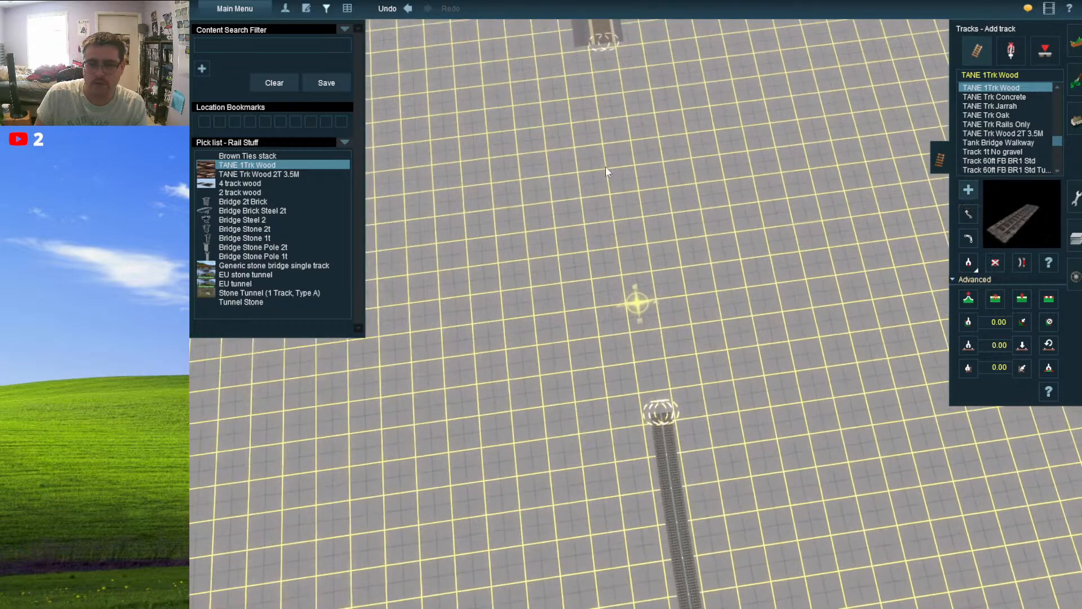
- Lay a TANE 1Trk Wood track from the Long Marton platforms to the end of the double track
left_click(602, 61)
left_click(657, 404)
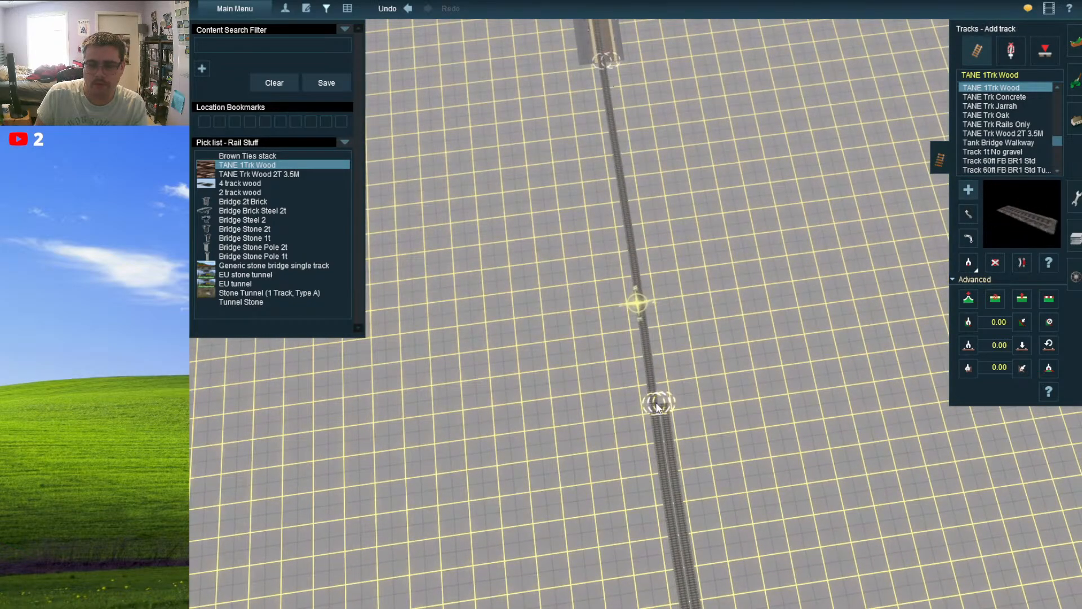
- Complete the second single track between the Long Marton platforms and the double track, and lay a crossover between the two running lines
left_click(613, 56)
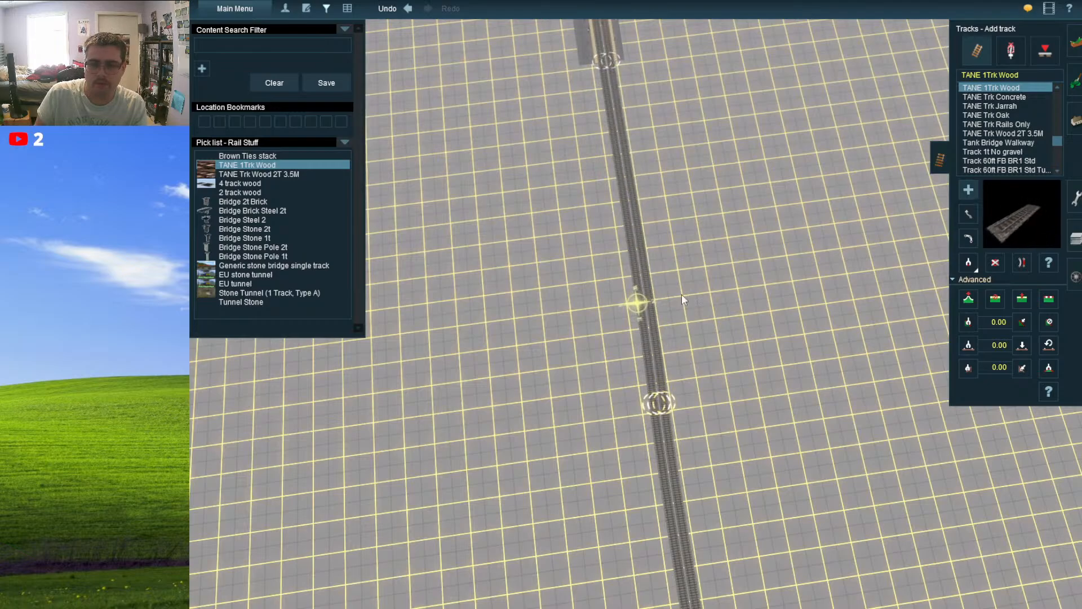
right_click(662, 348)
scroll(660, 349, "up", 5)
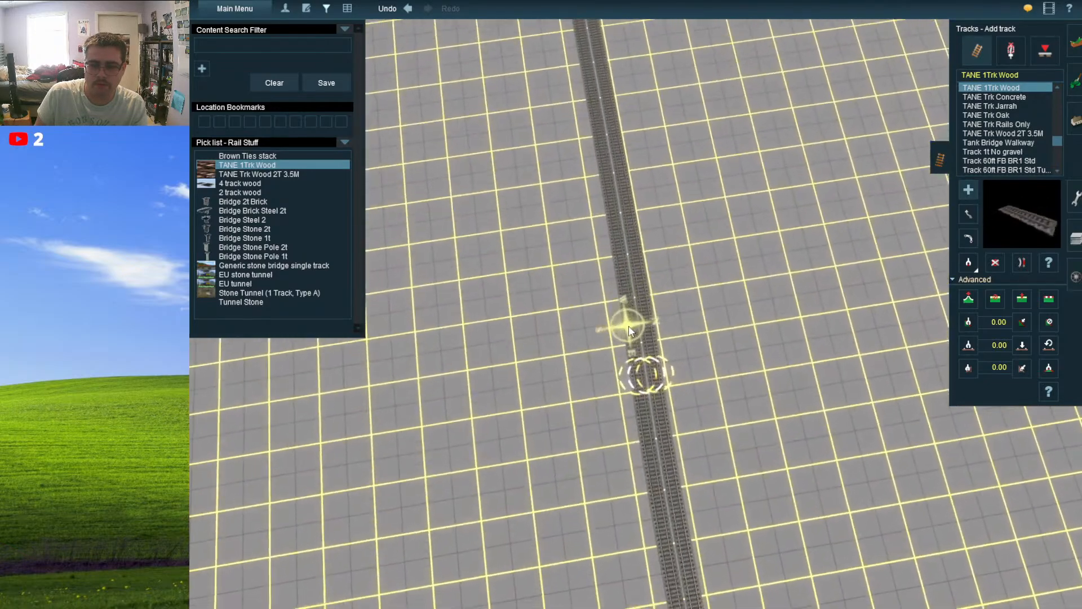
scroll(633, 323, "down", 3)
right_click(643, 289)
scroll(641, 295, "up", 3)
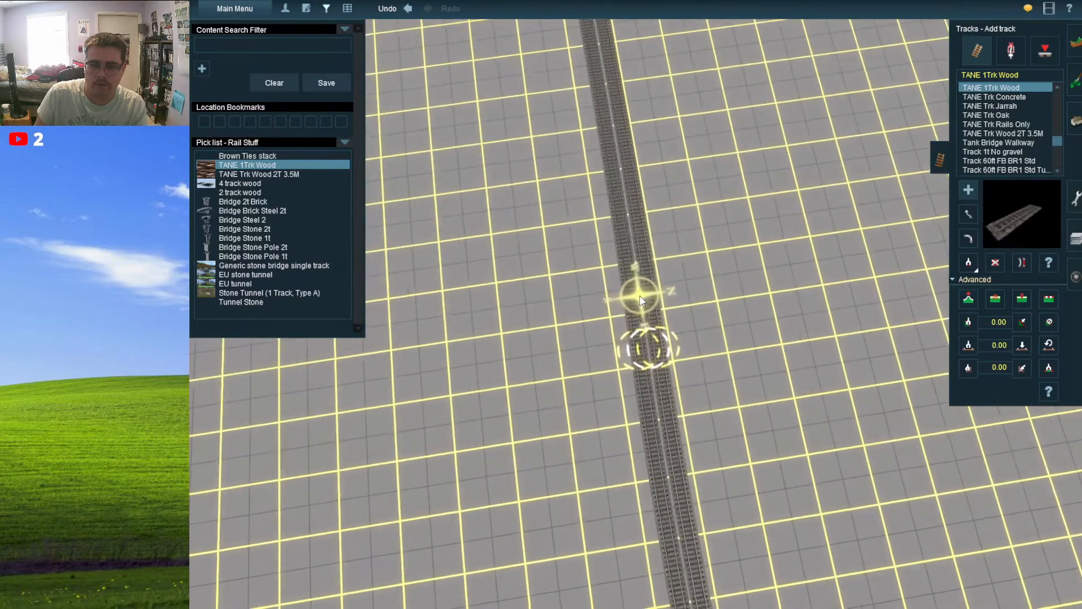
scroll(640, 299, "up", 5)
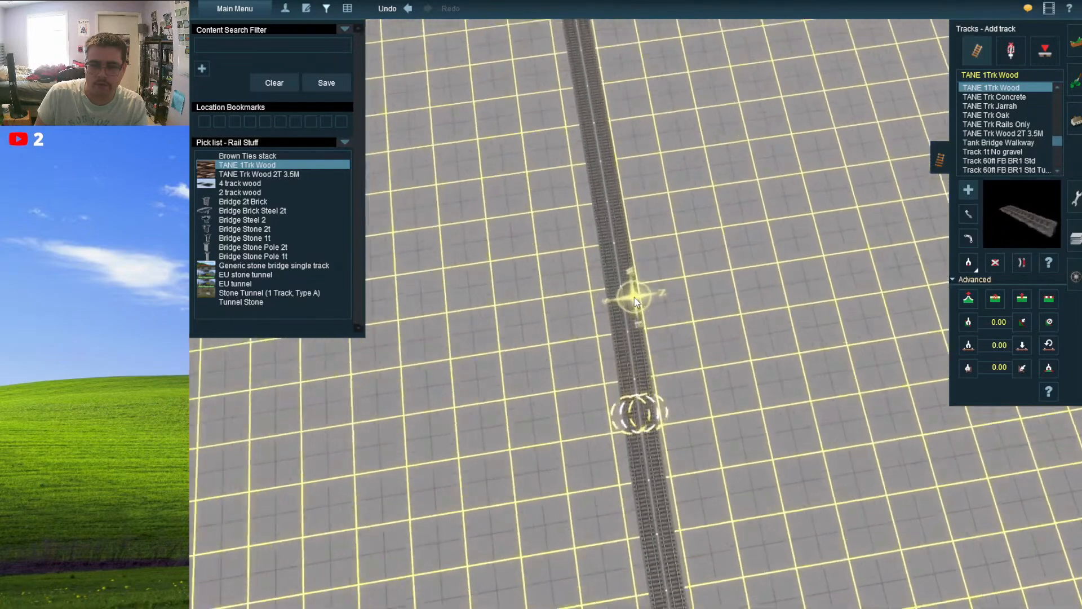
scroll(634, 300, "up", 1)
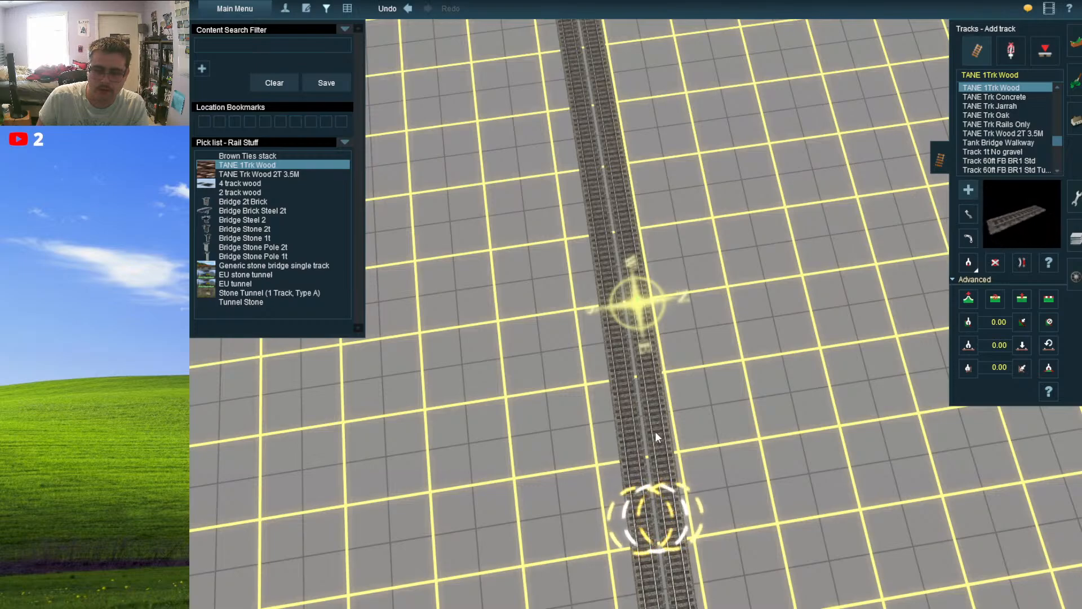
left_click(630, 443)
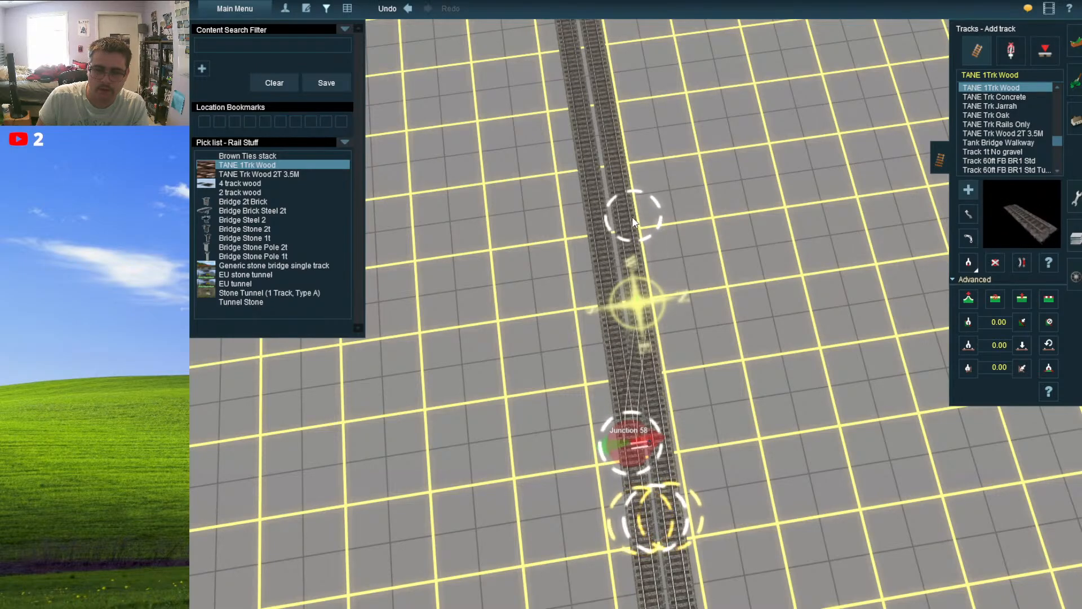
left_click(620, 188)
- Branch a single TANE 1Trk Wood track off the main line before the Long Marton platforms and continue it in a curve past the station
right_click_drag(623, 156, 626, 297)
scroll(626, 297, "down", 2)
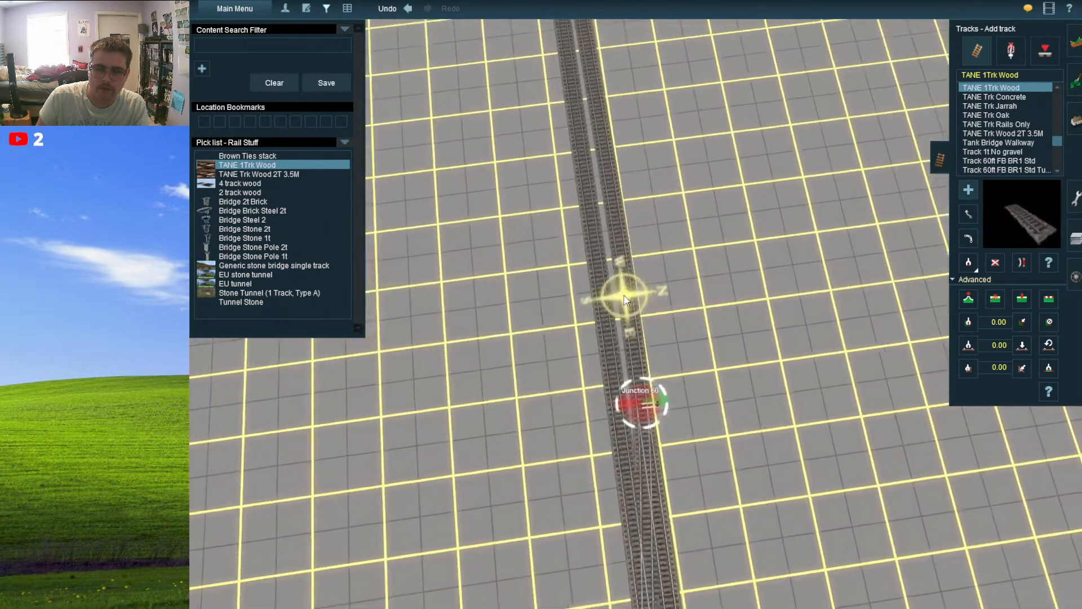
left_click(638, 229)
right_click_drag(652, 146, 641, 141)
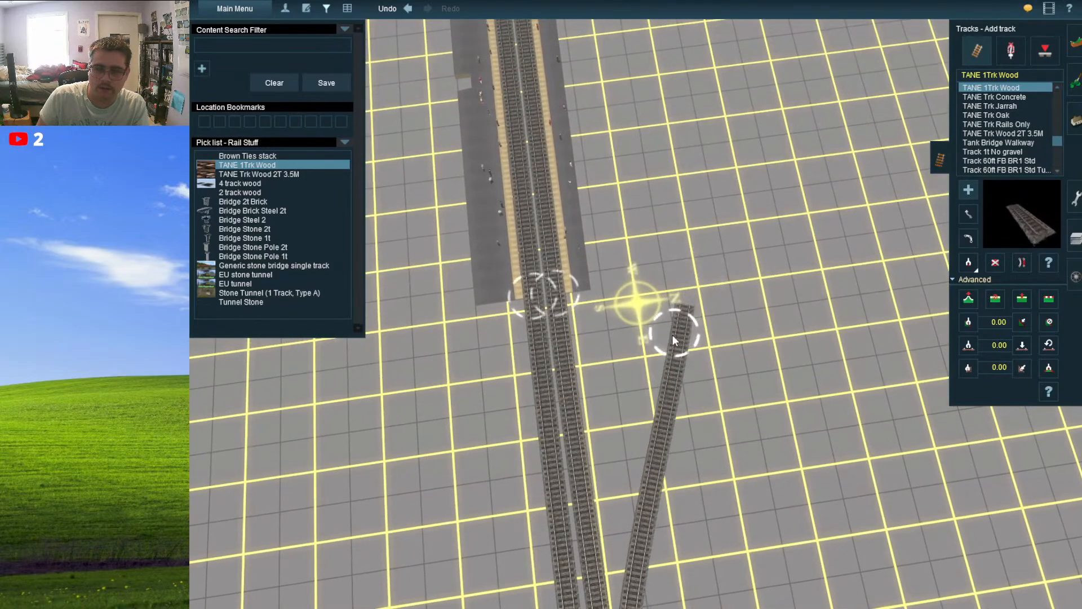
double_click(669, 339)
right_click_drag(673, 329, 665, 252)
scroll(683, 265, "down", 3)
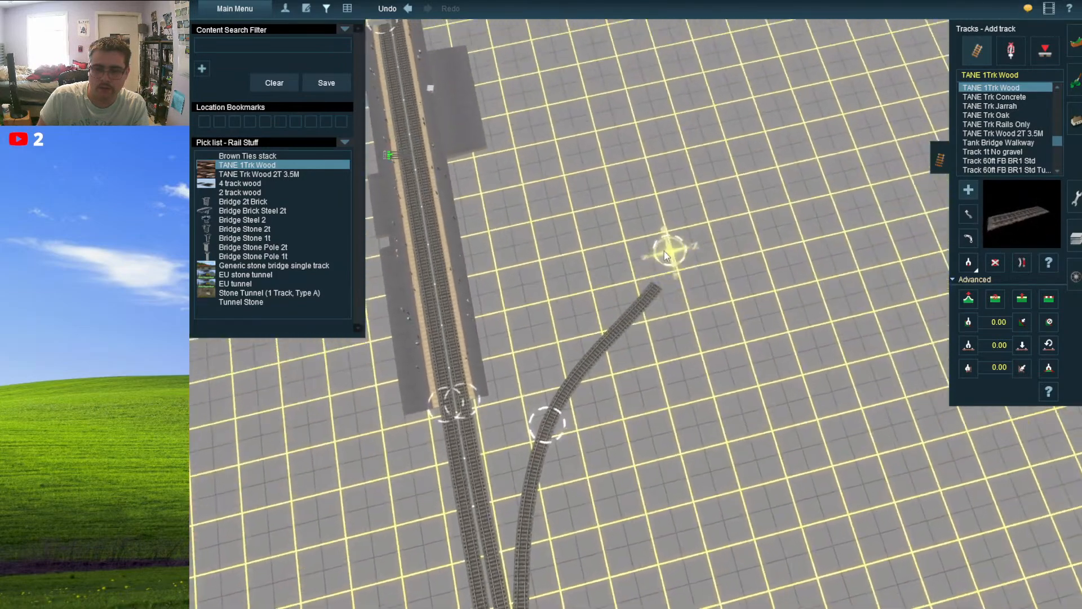
scroll(651, 208, "down", 2)
right_click(652, 208)
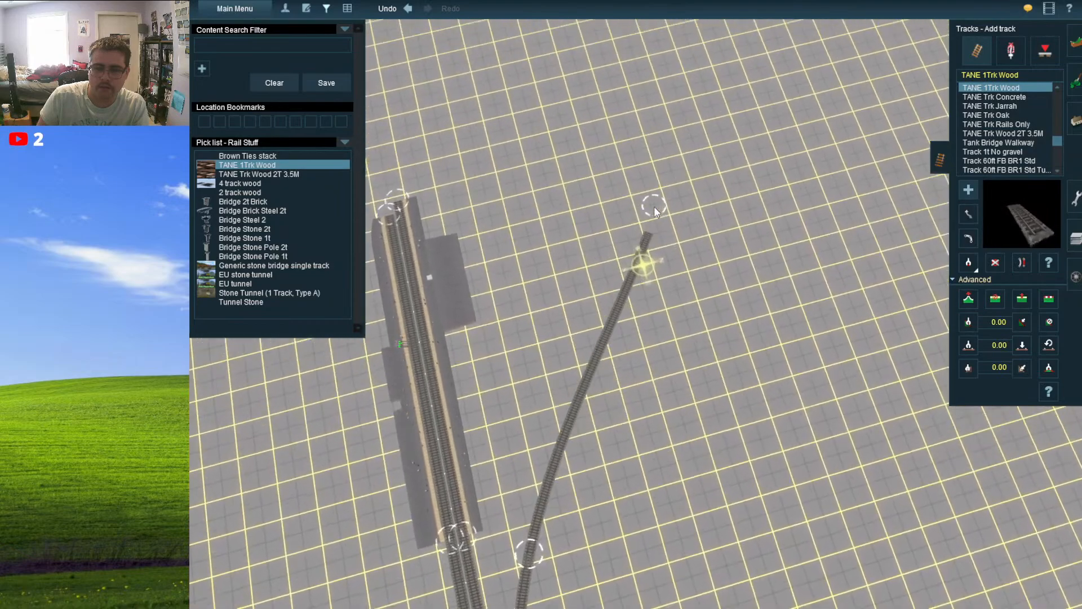
double_click(662, 198)
right_click(611, 186)
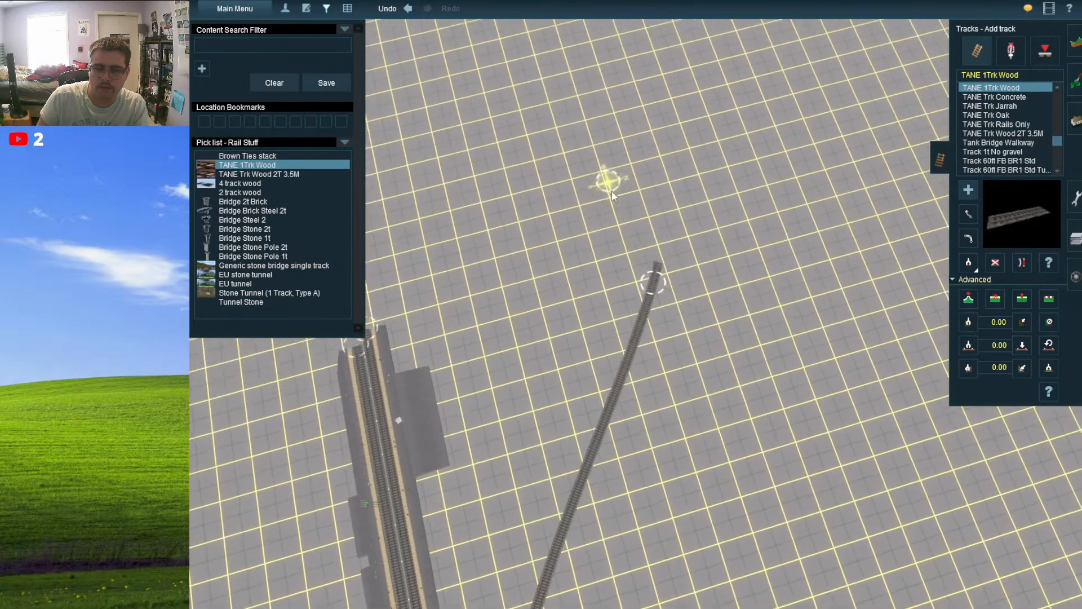
double_click(689, 277)
right_click_drag(688, 270, 612, 261)
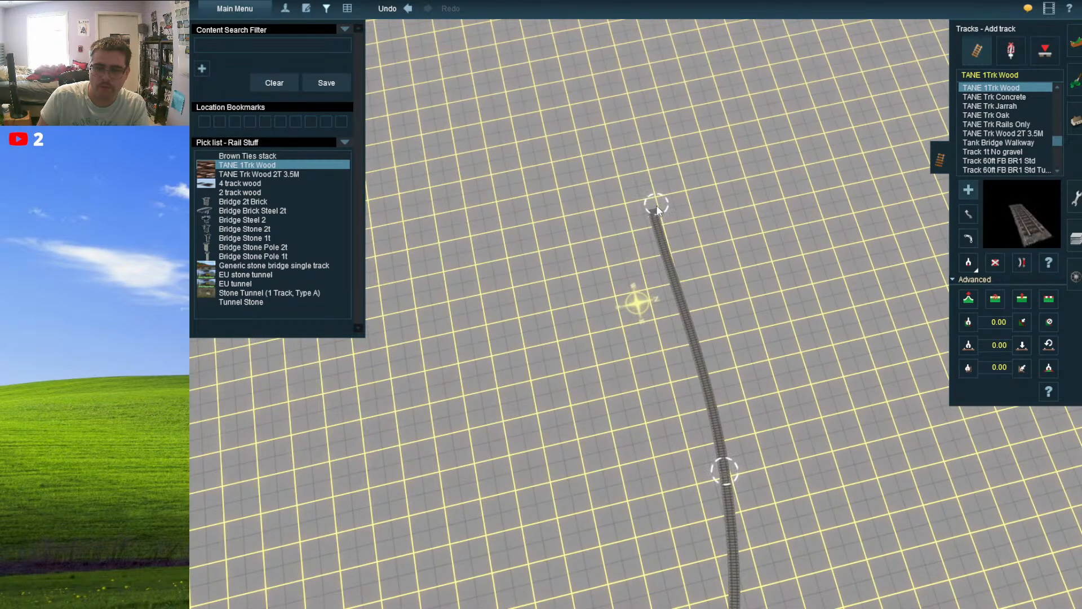
left_click(656, 206)
right_click_drag(624, 478, 640, 305)
scroll(651, 296, "up", 2)
scroll(642, 293, "up", 4)
scroll(641, 309, "up", 3)
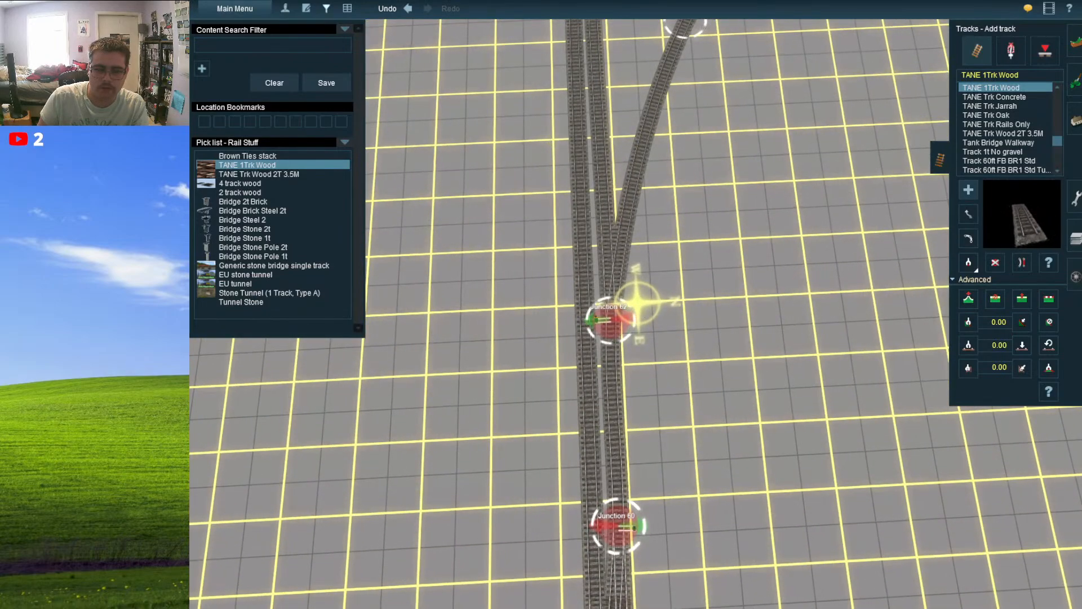
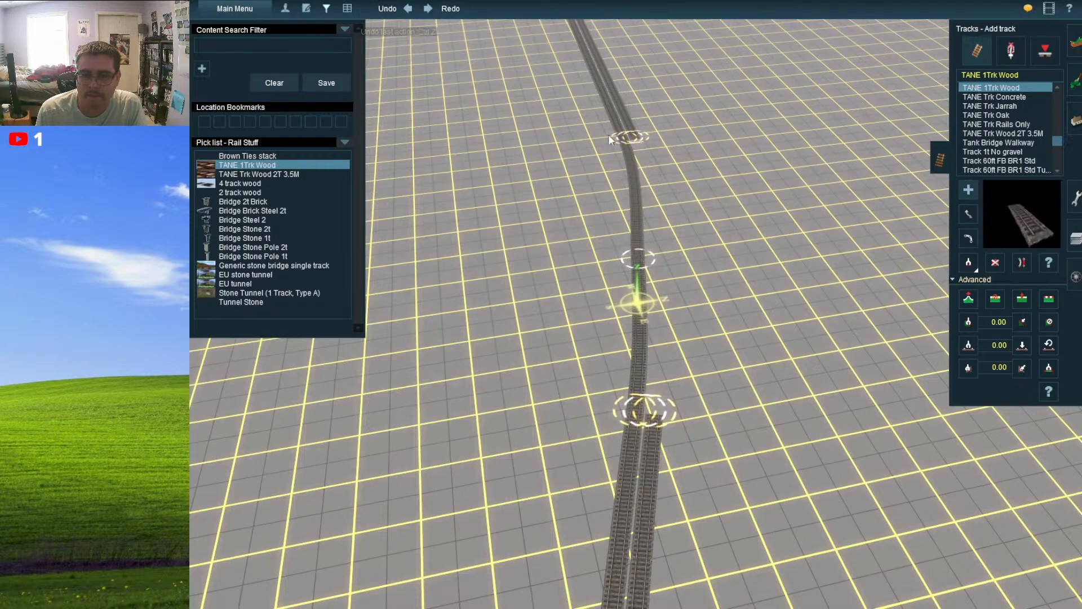
- Lay a second single track across the gap between the two double-track sections and move its intermediate spline point closer to the far section
left_click_drag(644, 141, 662, 192)
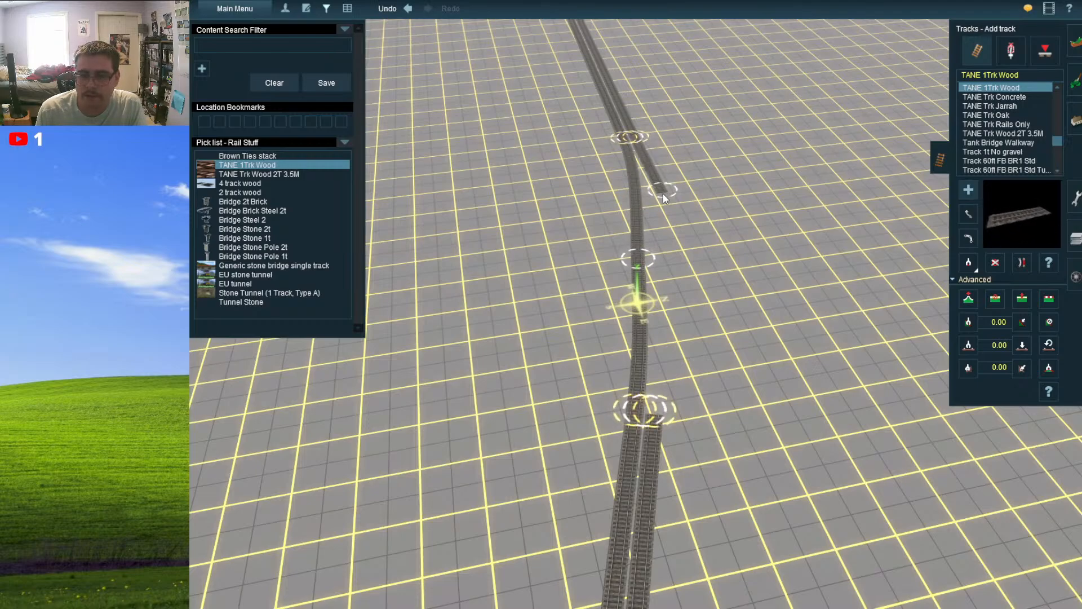
left_click(659, 407)
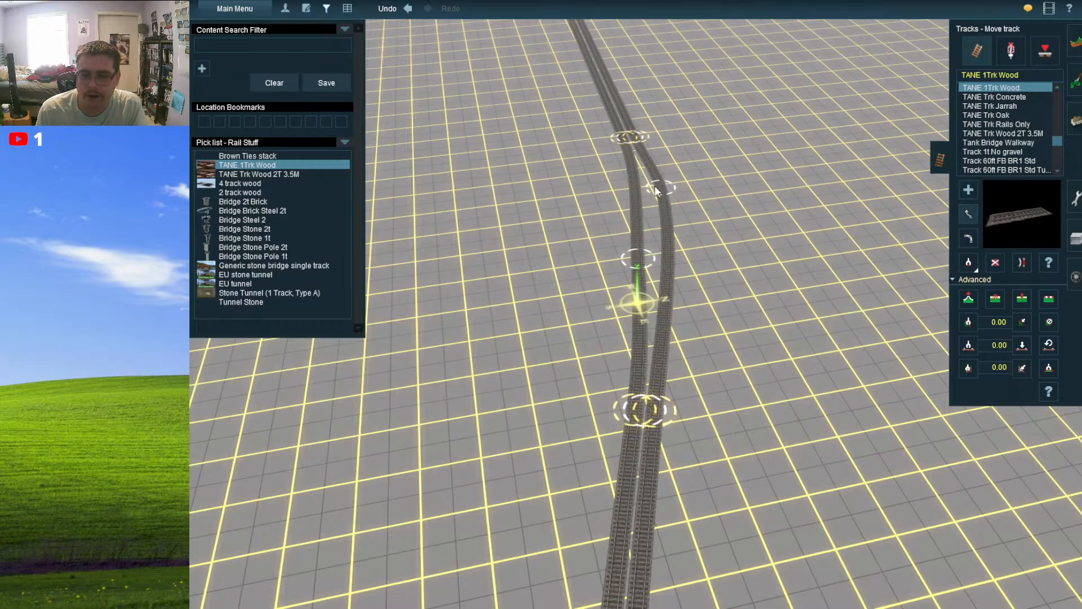
left_click_drag(655, 190, 647, 164)
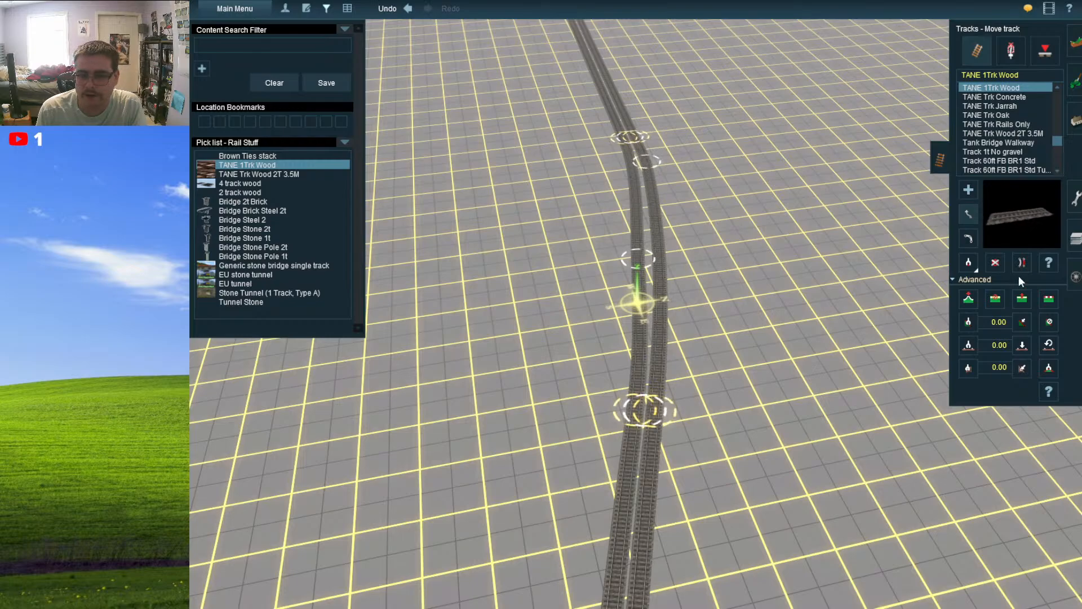
- Insert a spline point in the new second track beside the neighbouring track's point and move it inward to bring the tracks parallel
left_click(1022, 298)
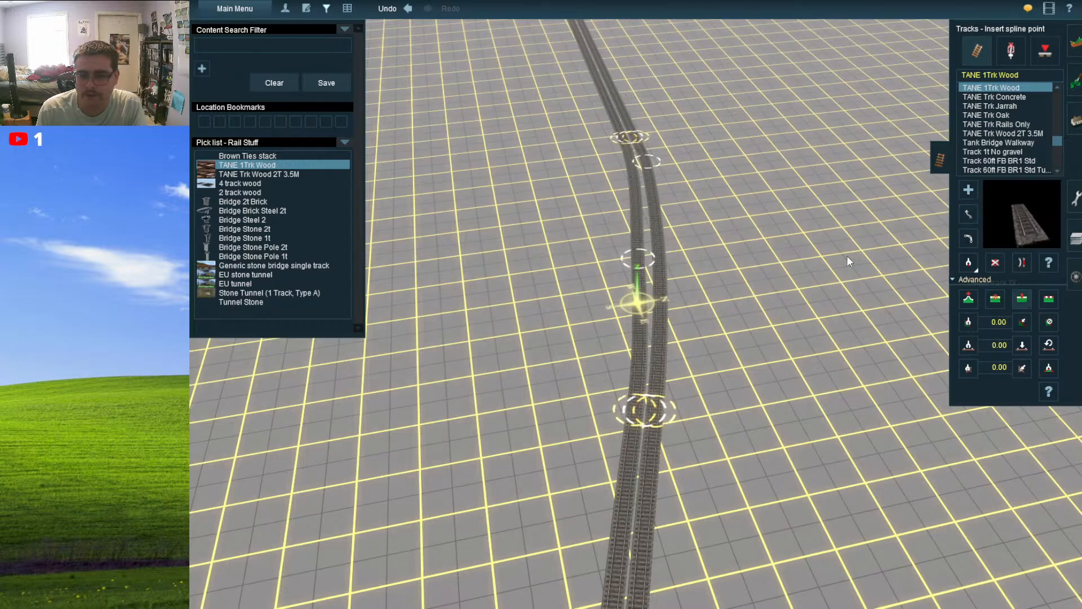
scroll(665, 259, "up", 3)
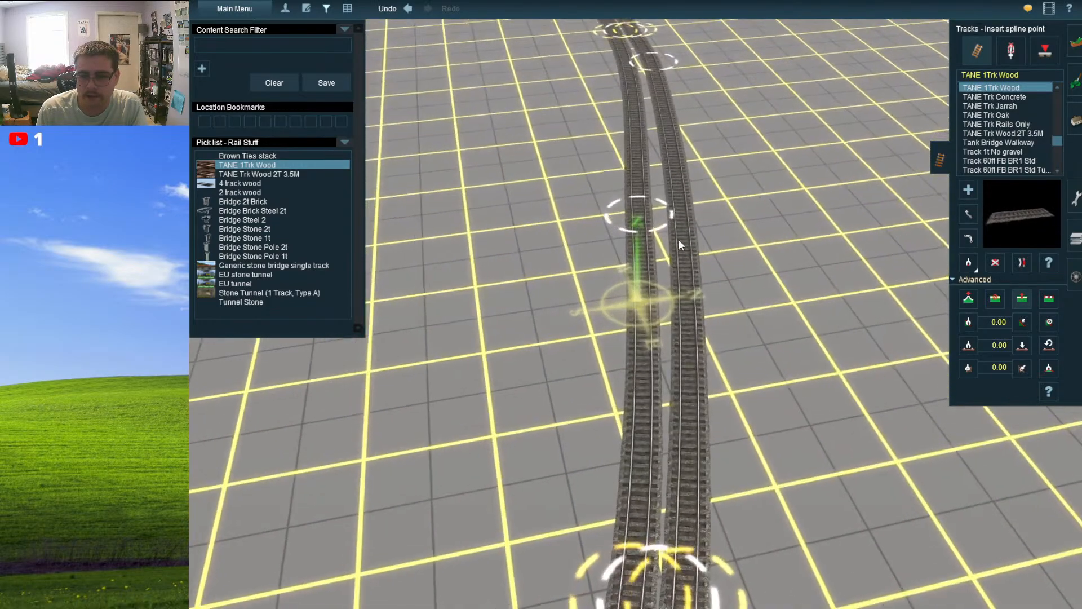
left_click(628, 324)
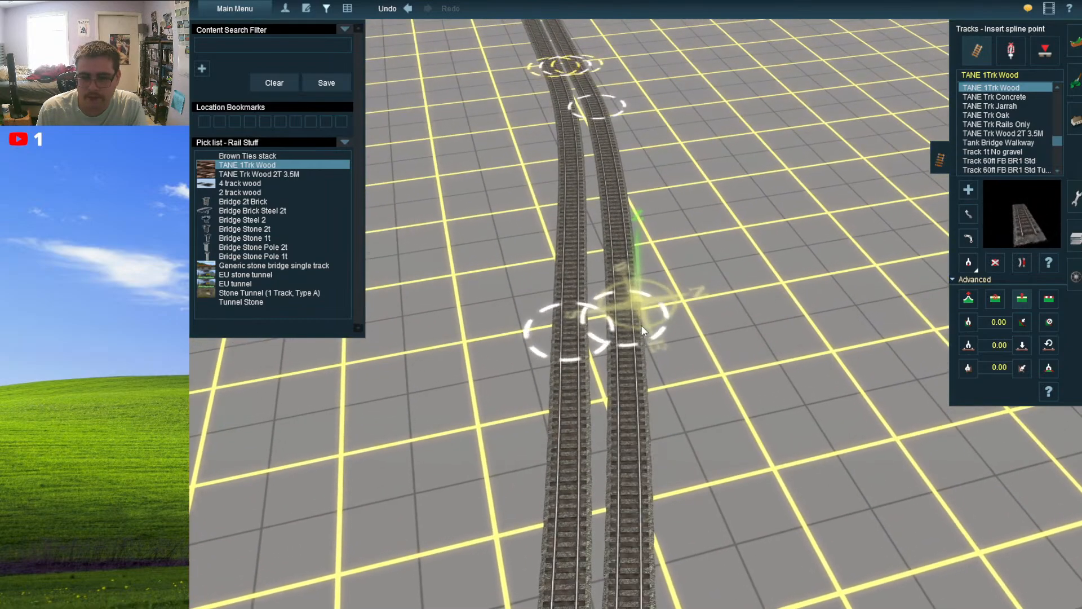
left_click_drag(628, 325, 617, 350)
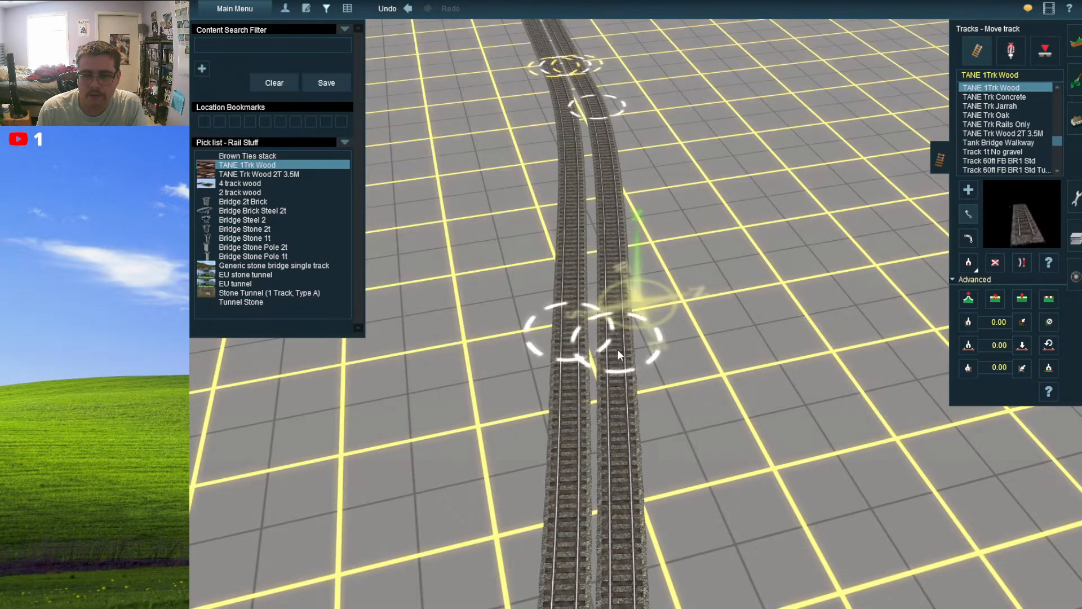
scroll(620, 348, "down", 2)
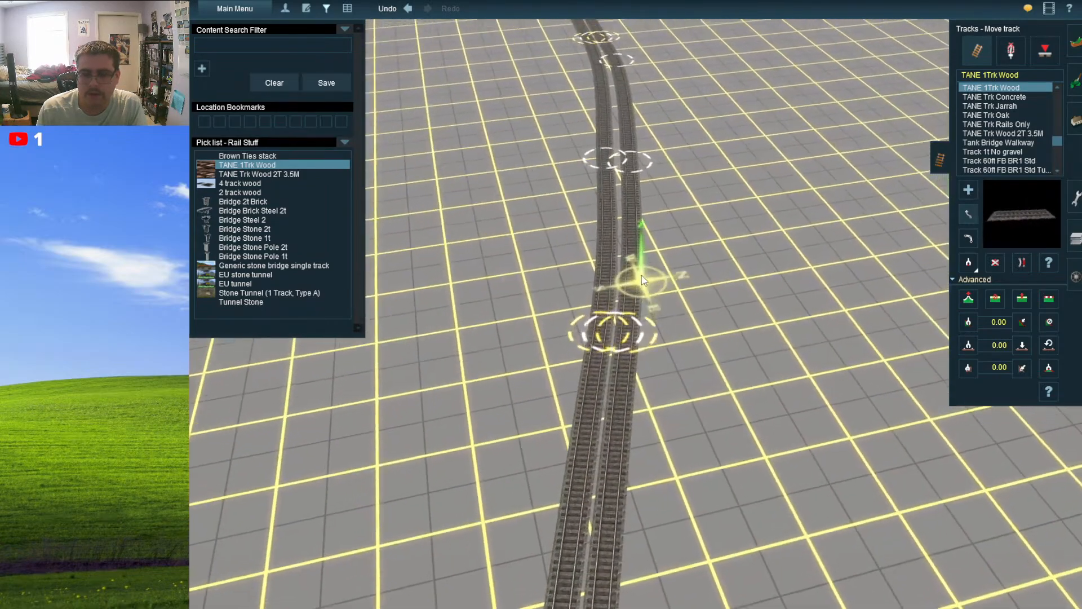
- Branch a TANE 1Trk Wood track off the outer main-line track at its middle spline point, diverging from the curve and heading straight on
key("a")
scroll(644, 337, "down", 6)
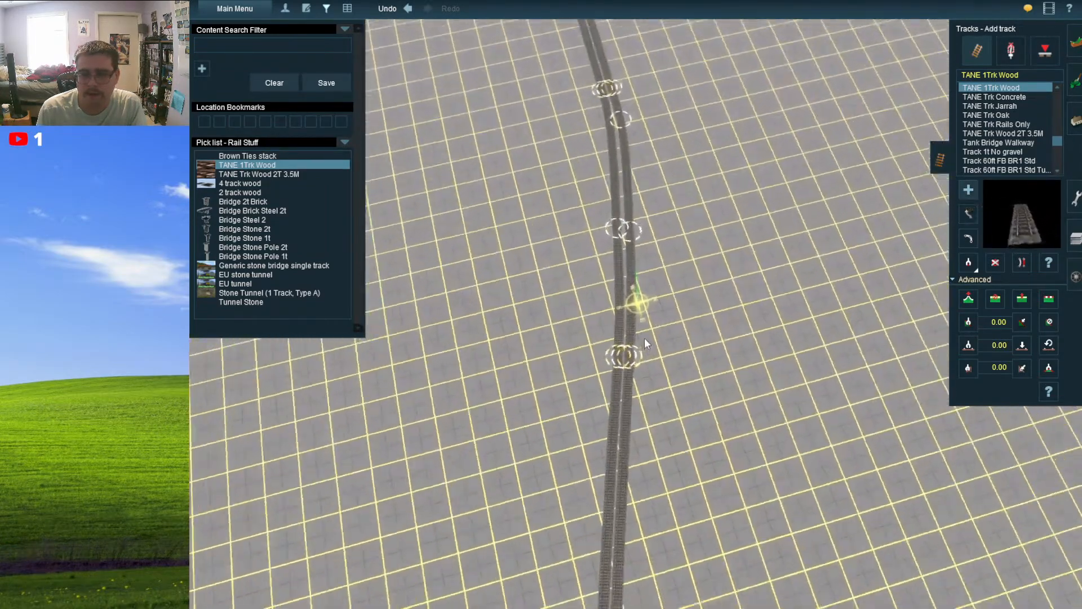
scroll(658, 389, "up", 4)
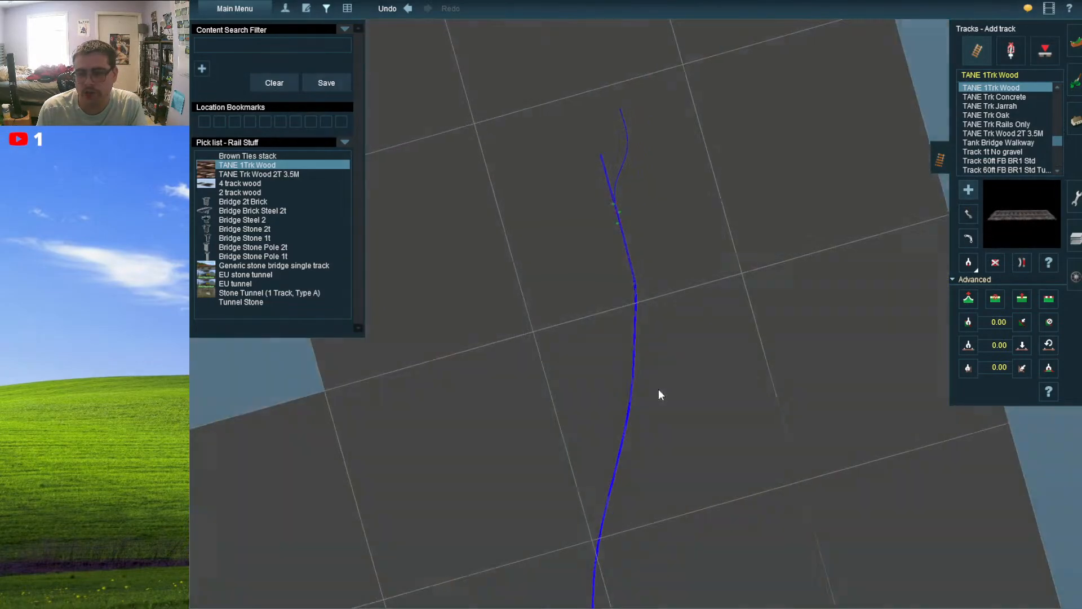
scroll(659, 400, "up", 5)
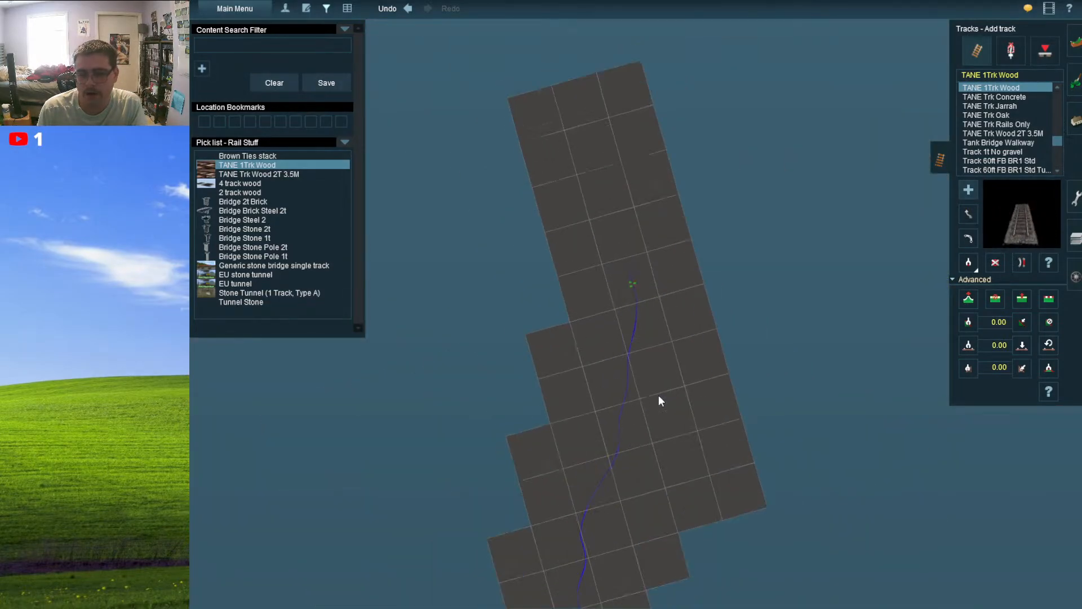
scroll(650, 372, "up", 3)
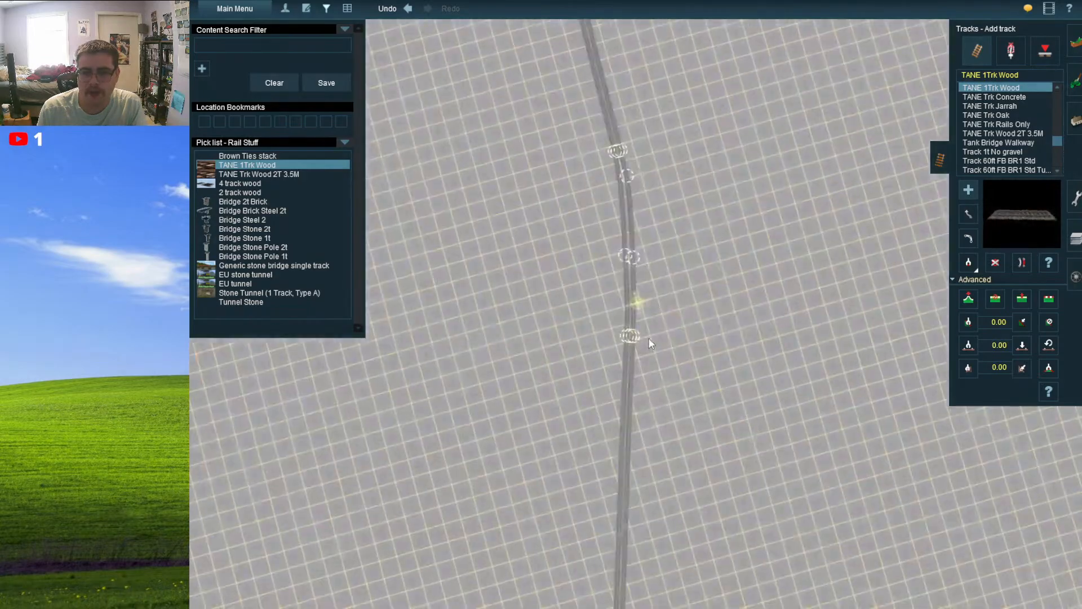
right_click_drag(648, 337, 648, 290)
scroll(657, 297, "up", 3)
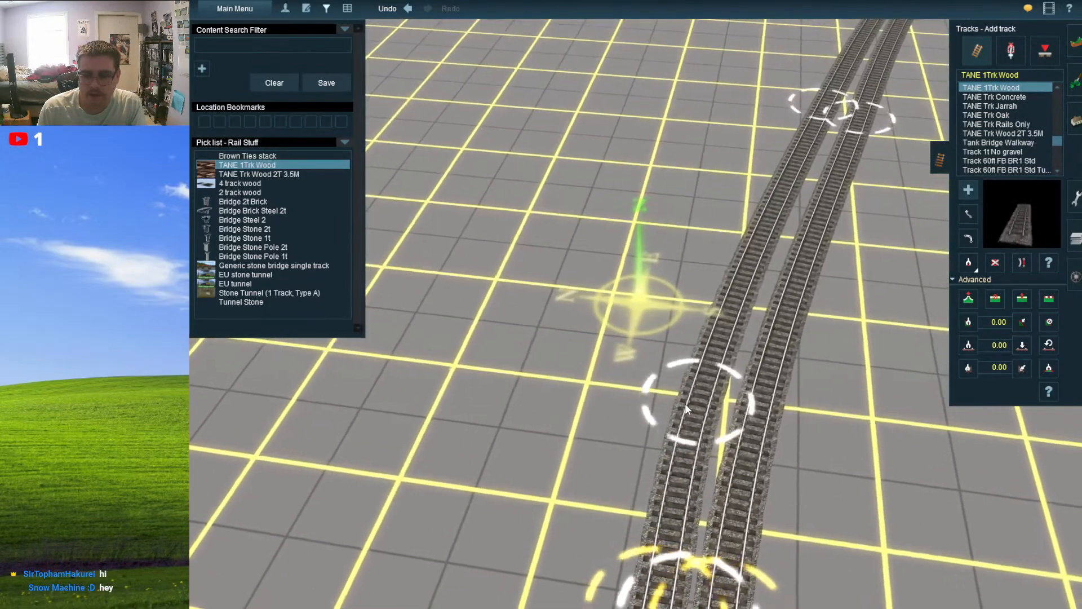
left_click_drag(683, 406, 727, 165)
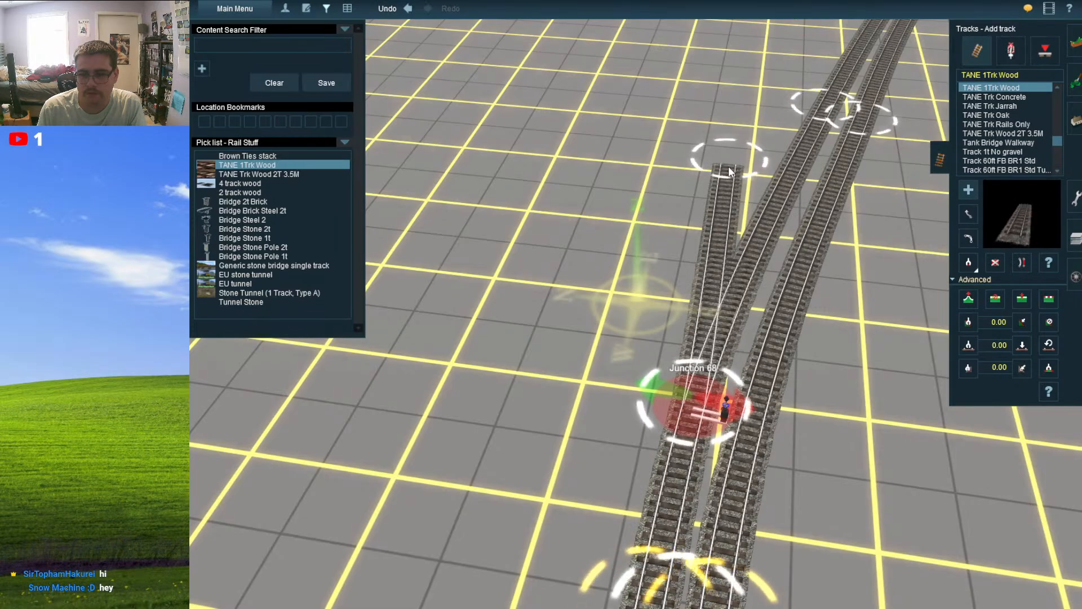
right_click_drag(727, 165, 656, 454)
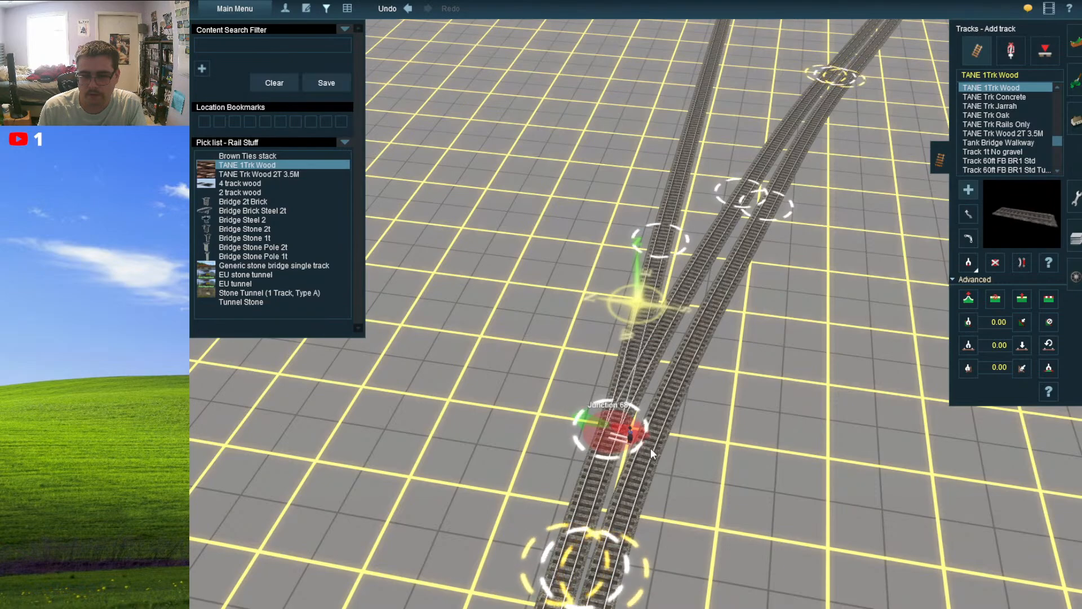
- Branch a second single track off the other main-line track and run it alongside the first branch
left_click_drag(661, 423, 731, 120)
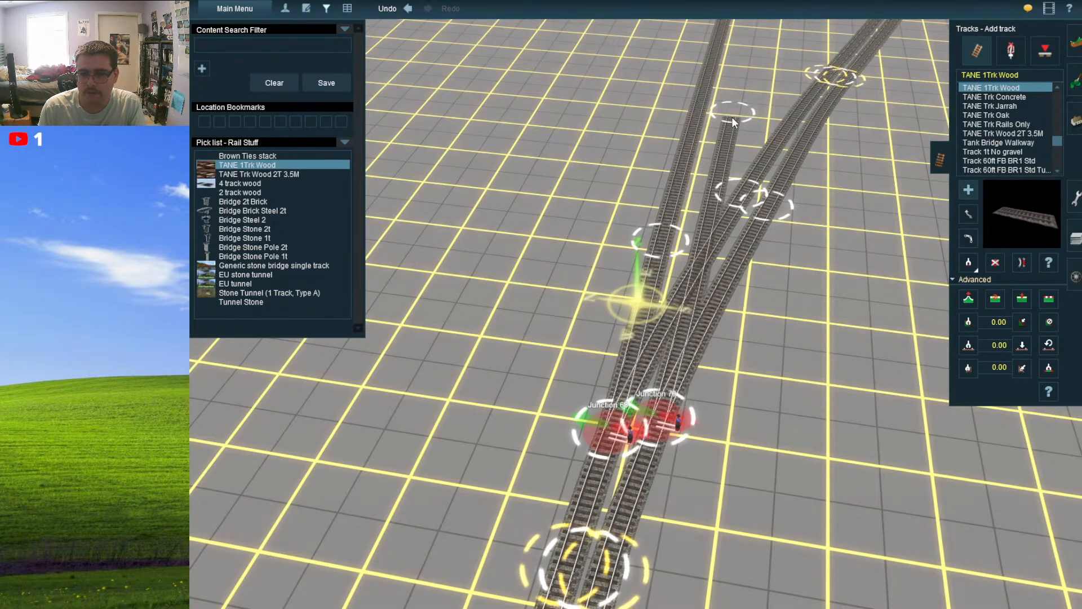
right_click_drag(731, 116, 674, 367)
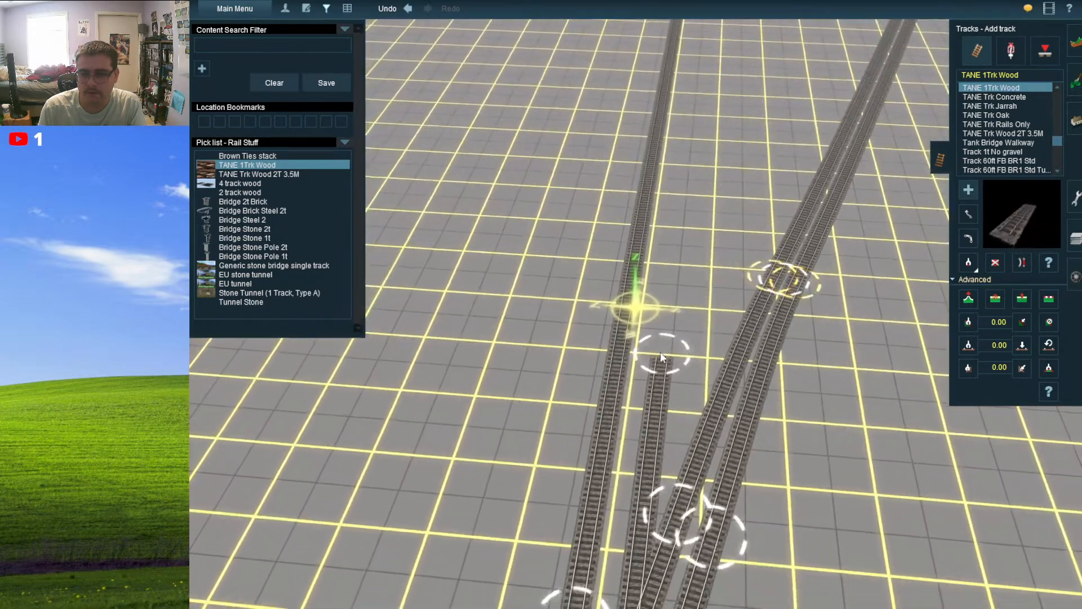
left_click_drag(661, 352, 665, 216)
right_click_drag(666, 221, 664, 216)
left_click_drag(665, 217, 648, 209)
right_click_drag(664, 216, 648, 209)
left_click_drag(648, 208, 630, 164)
scroll(654, 369, "down", 2)
scroll(654, 372, "down", 5)
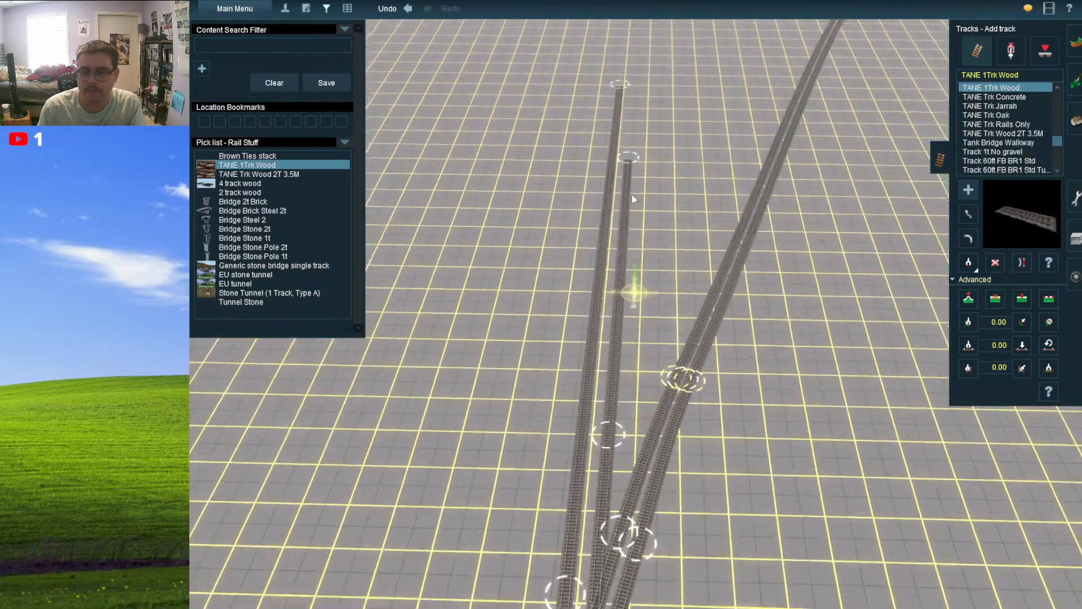
- Extend the first branch straight on and join the end of the second branch into it to form a single line
right_click(623, 93)
scroll(644, 220, "up", 6)
key("Up")
left_click_drag(635, 352, 636, 156)
scroll(636, 479, "down", 5)
right_click_drag(636, 451, 638, 287)
scroll(638, 293, "up", 5)
left_click_drag(685, 431, 634, 169)
scroll(647, 237, "down", 5)
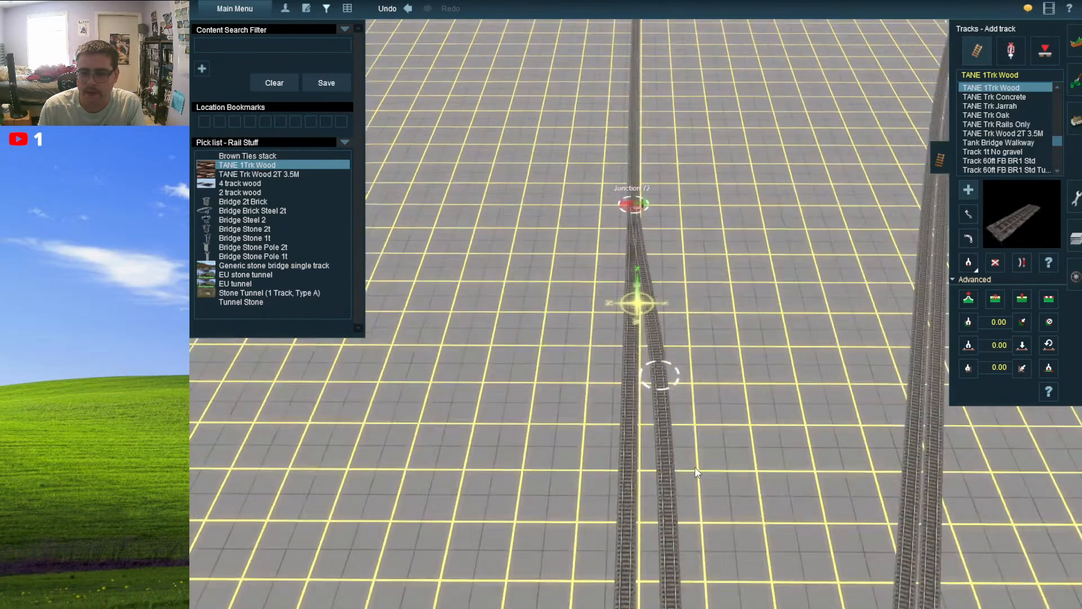
right_click_drag(647, 446, 646, 347)
scroll(645, 346, "up", 5)
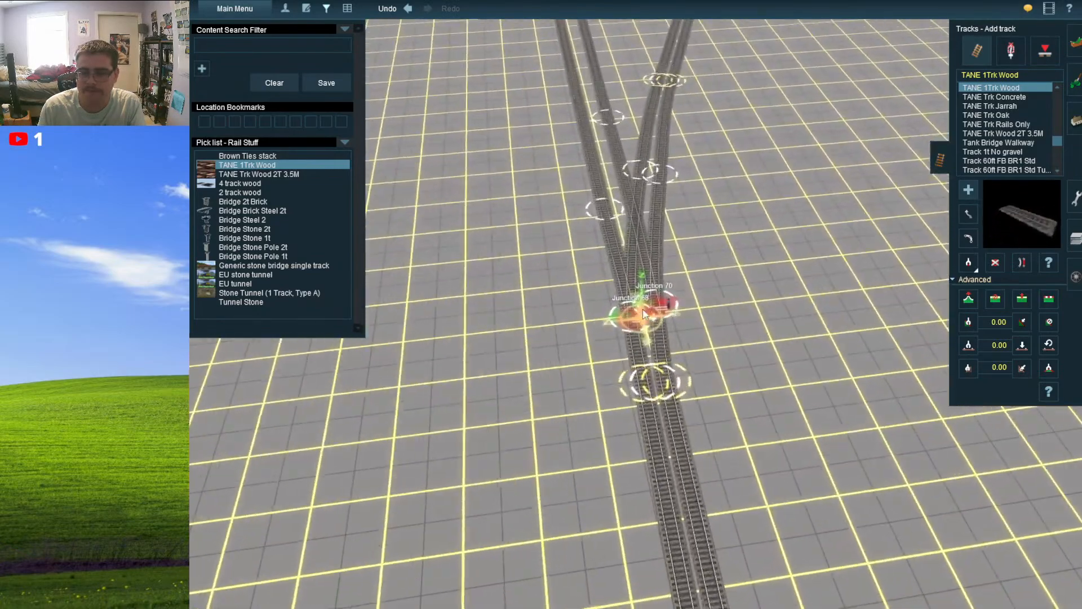
right_click_drag(646, 507, 648, 325)
scroll(648, 323, "down", 5)
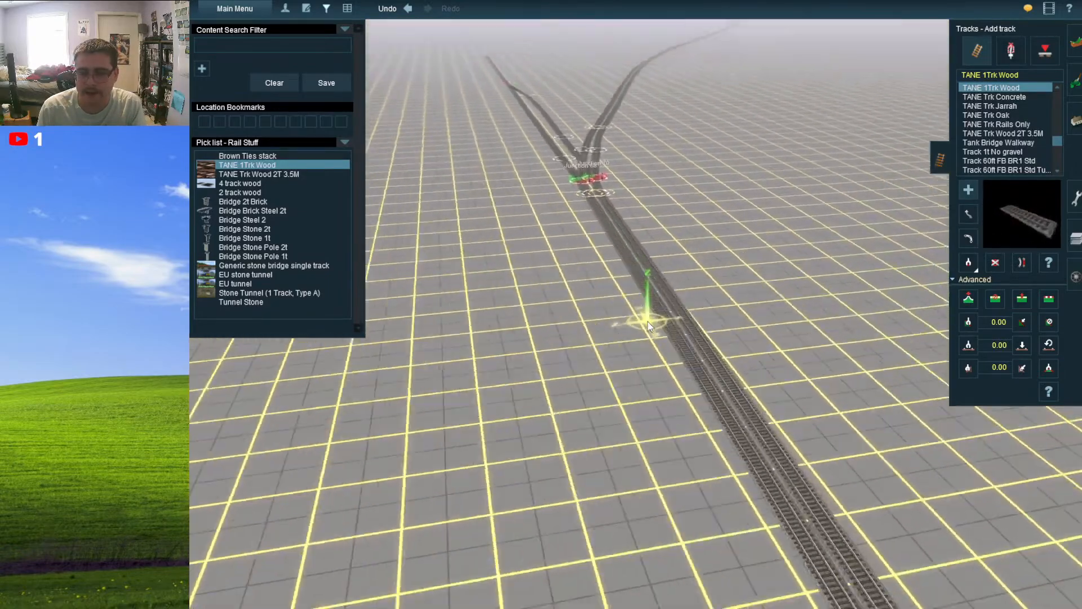
- Insert spline points in both main-line tracks before the diverging junctions and delete the double-track section between them
scroll(632, 290, "up", 4)
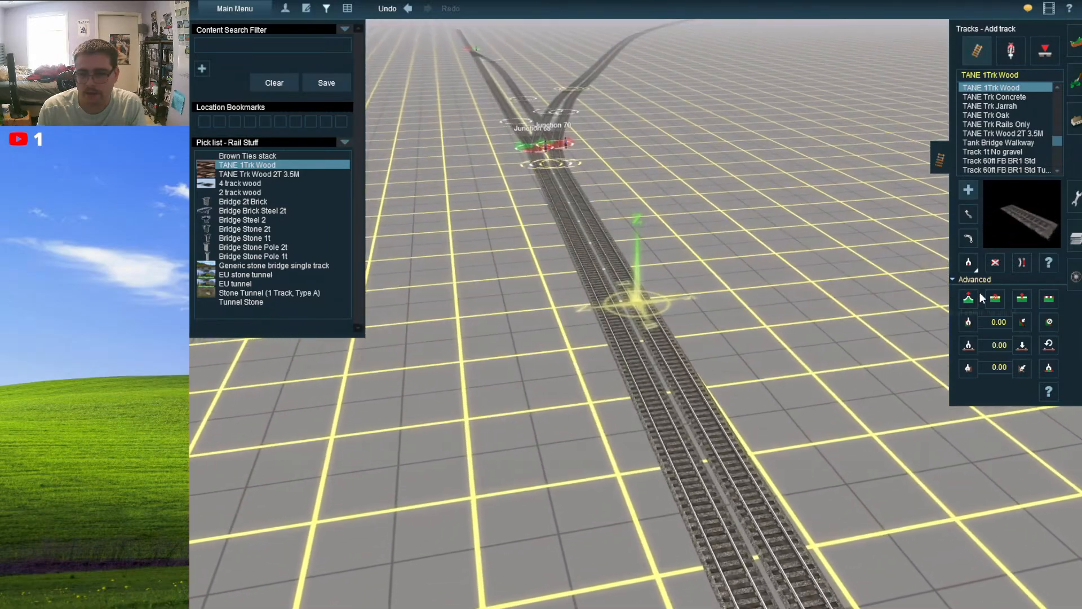
left_click(596, 275)
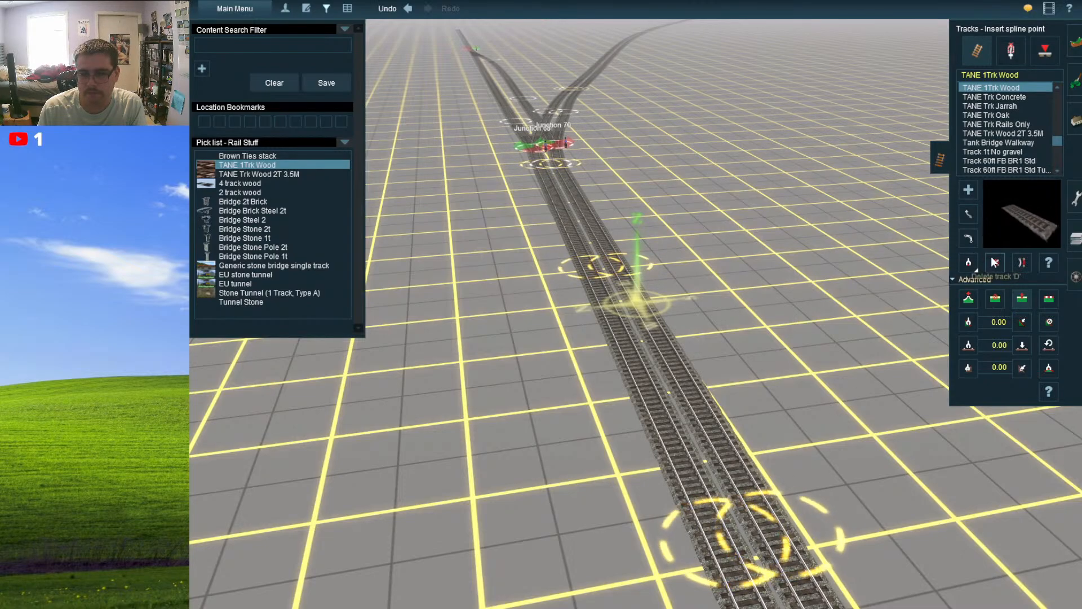
left_click(670, 425)
left_click(965, 188)
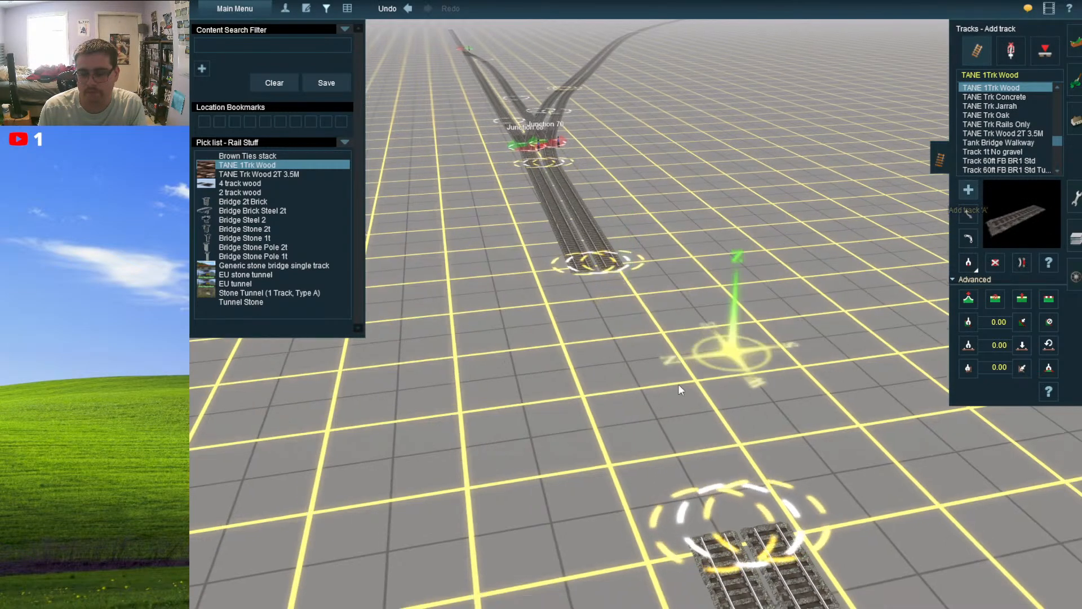
- Re-lay both parallel tracks across the gap with TANE 1Trk Wood, joining them to the open ends on either side
right_click_drag(597, 374, 647, 285)
left_click(652, 274)
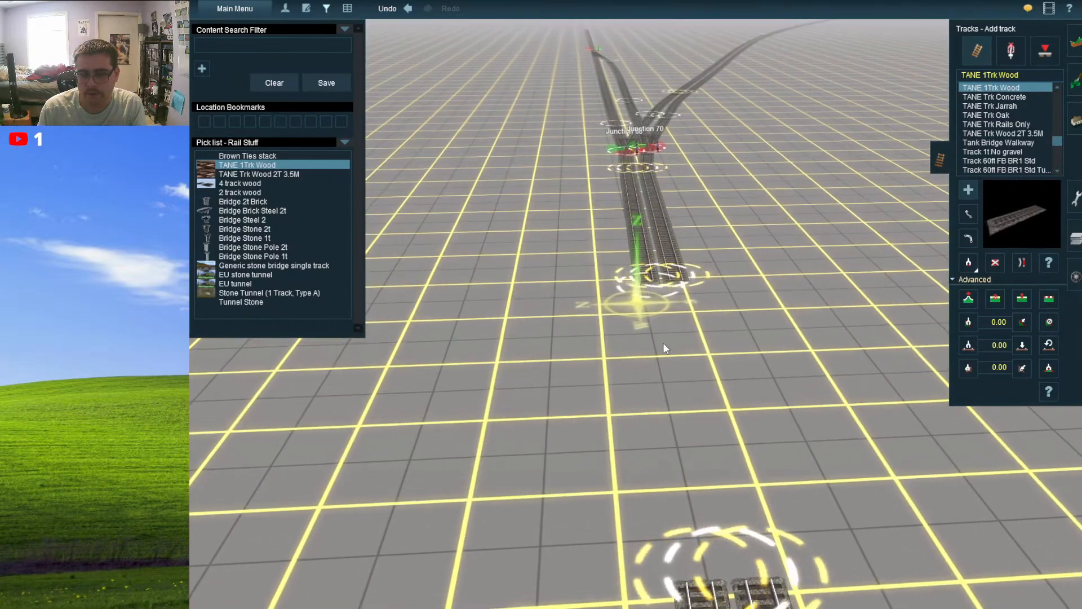
left_click_drag(664, 346, 641, 294)
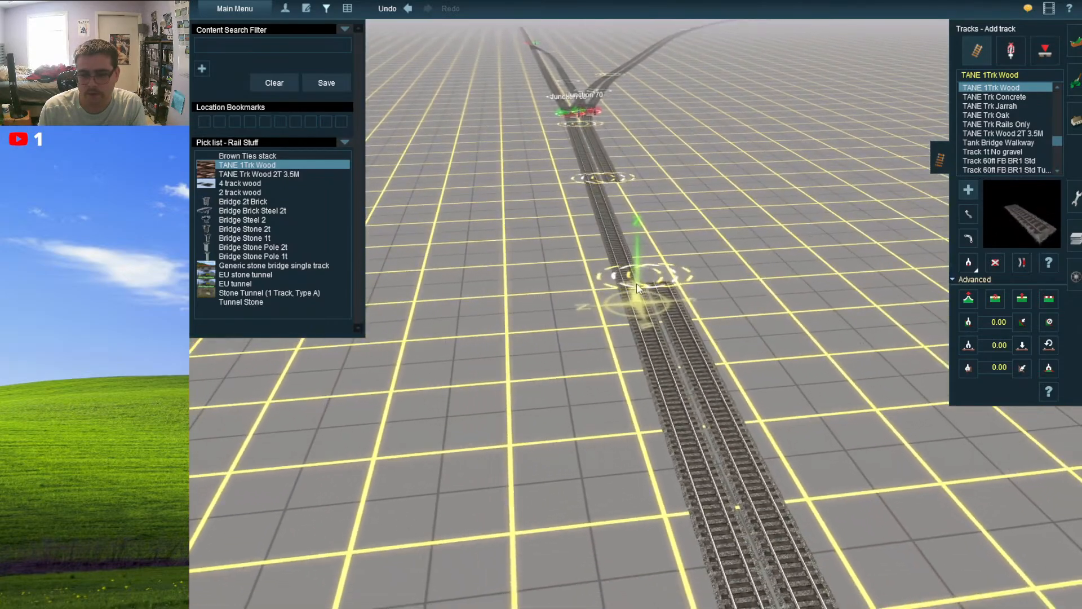
left_click_drag(630, 183, 617, 182)
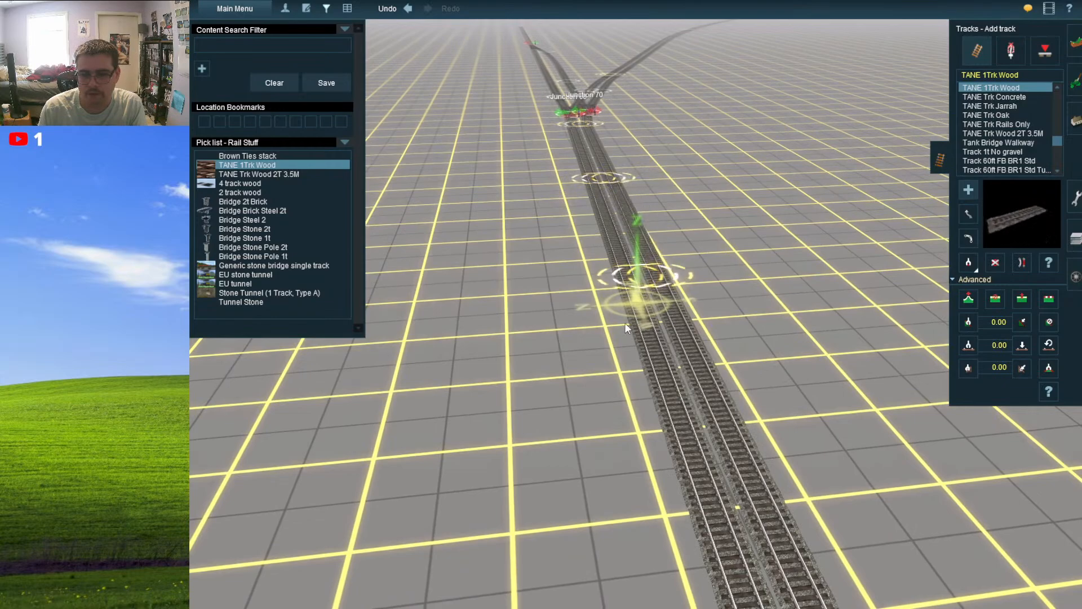
- Lay a TANE 1Trk Wood crossover diagonally between the two parallel main-line tracks on the straight before the diverging junctions
scroll(626, 324, "down", 5)
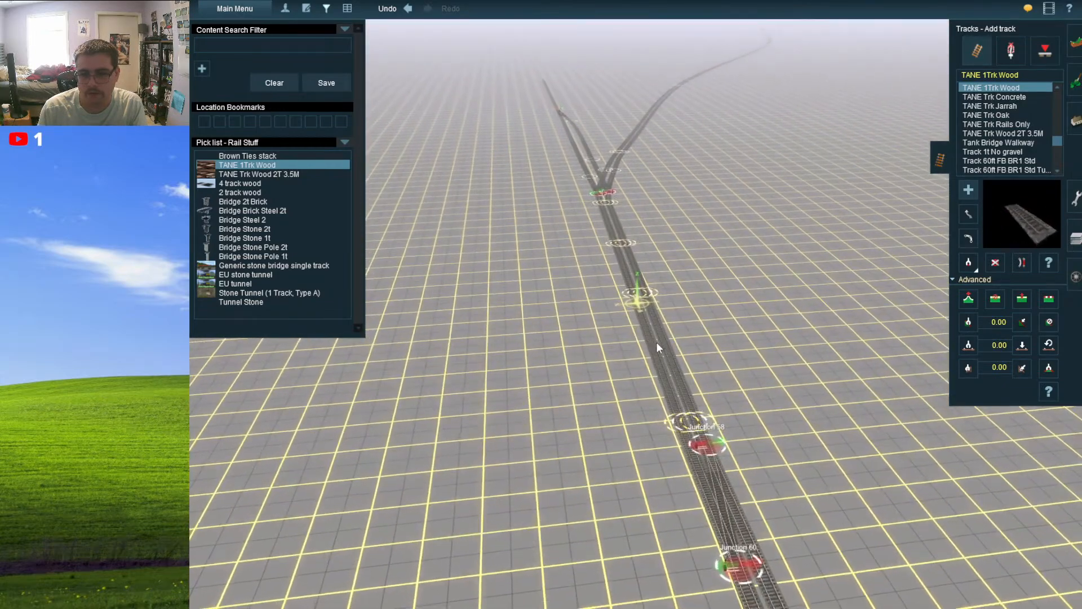
mouse_move(648, 320)
right_mouse_down()
mouse_move(629, 259)
mouse_move(643, 290)
mouse_move(629, 317)
mouse_move(651, 354)
mouse_move(660, 304)
mouse_move(639, 283)
mouse_move(631, 314)
mouse_move(655, 374)
mouse_move(647, 306)
mouse_move(613, 255)
mouse_move(630, 300)
right_mouse_up()
scroll(632, 282, "up", 3)
scroll(631, 303, "up", 3)
scroll(632, 302, "up", 3)
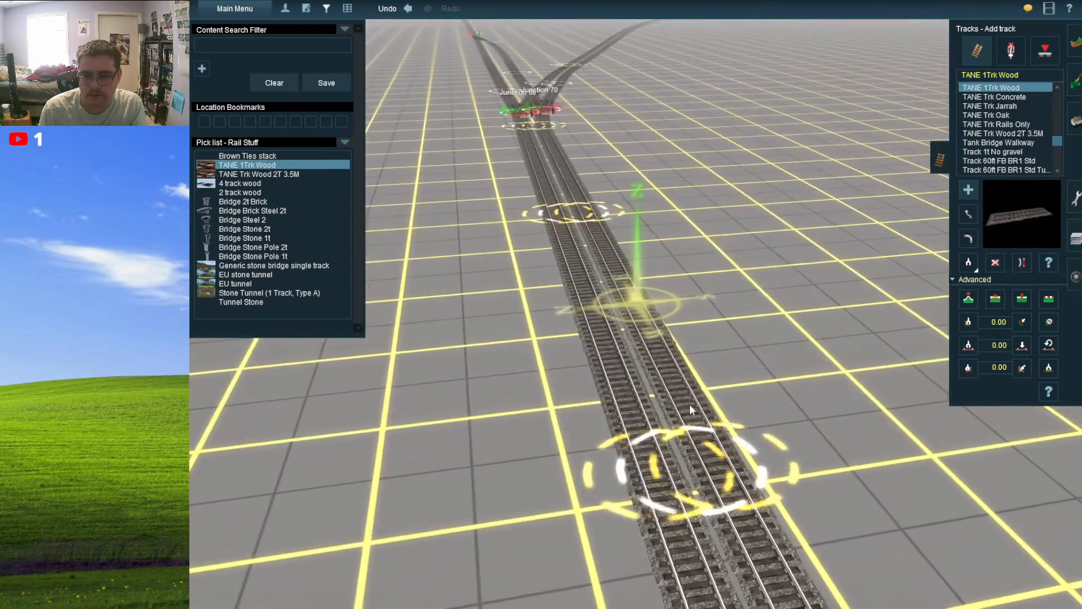
left_click_drag(689, 401, 565, 246)
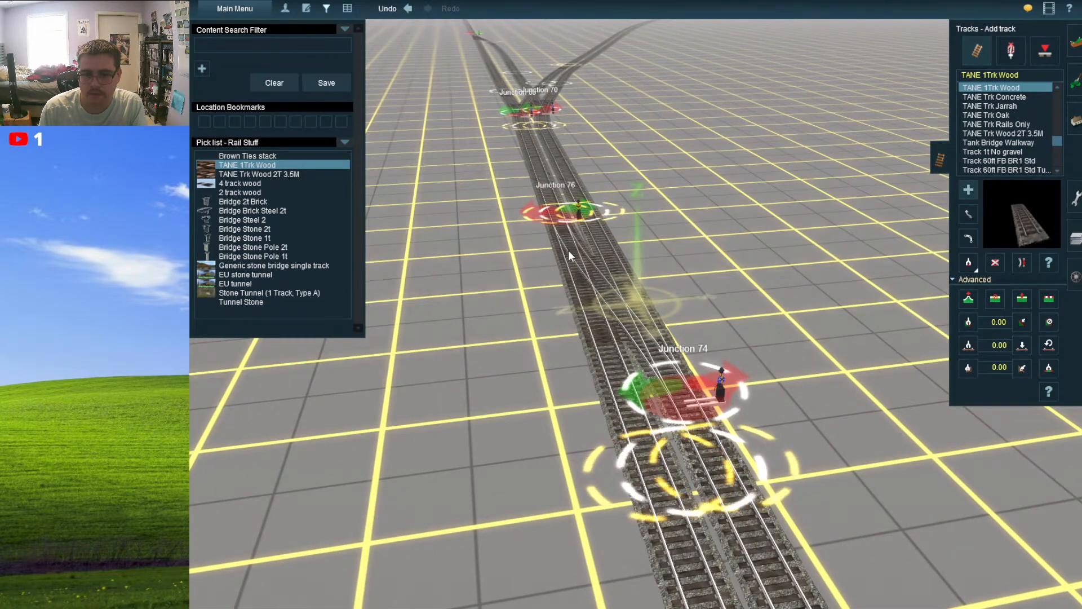
- Extend the single-track branch from its open end with further TANE 1Trk Wood sections bending gently to the left
right_click_drag(549, 203, 628, 189)
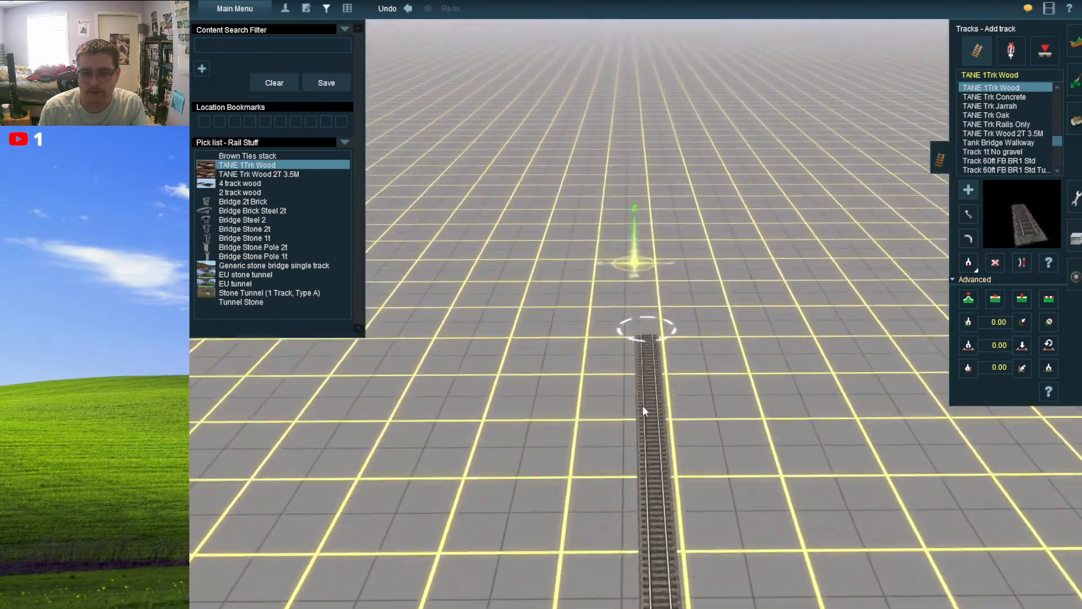
left_click_drag(643, 373, 608, 233)
right_click_drag(613, 237, 609, 233)
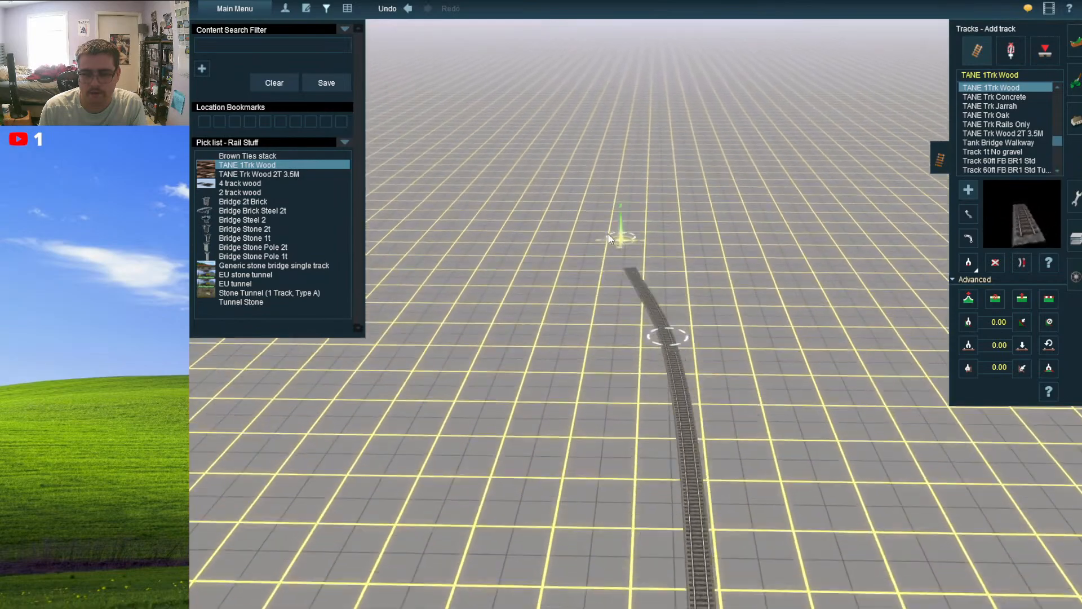
left_click_drag(609, 233, 613, 231)
right_click_drag(609, 233, 613, 230)
left_click_drag(614, 230, 596, 206)
right_click_drag(598, 208, 596, 205)
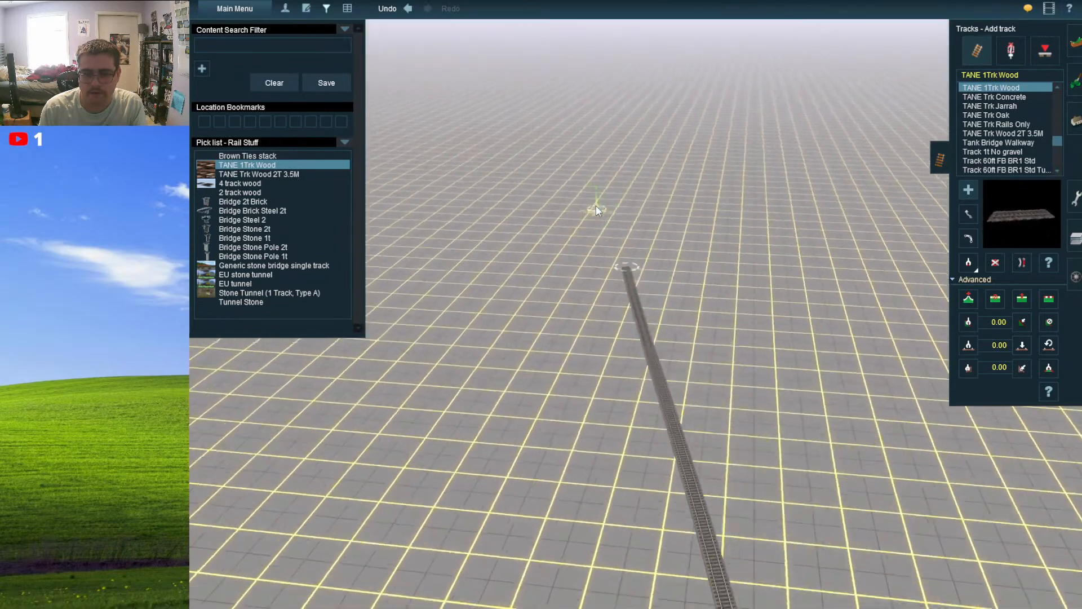
- Continue the single-track branch with more sections that swing it back to the right and end in a straight run
left_click_drag(596, 205, 614, 212)
right_click_drag(596, 205, 614, 212)
left_click_drag(613, 212, 620, 218)
right_click_drag(620, 217, 651, 210)
left_click_drag(650, 356, 680, 500)
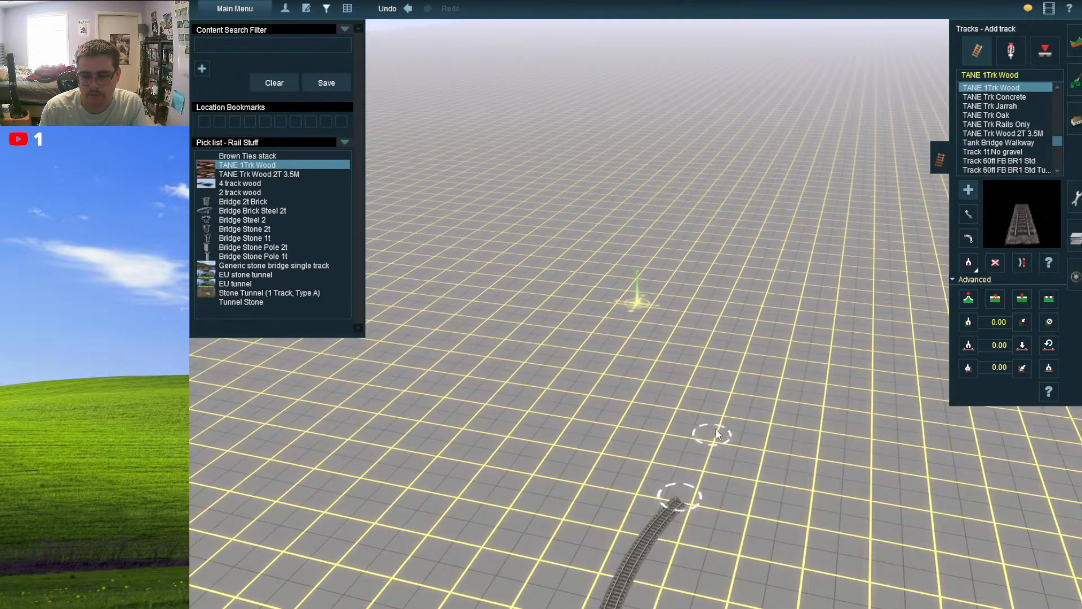
left_click_drag(717, 433, 722, 403)
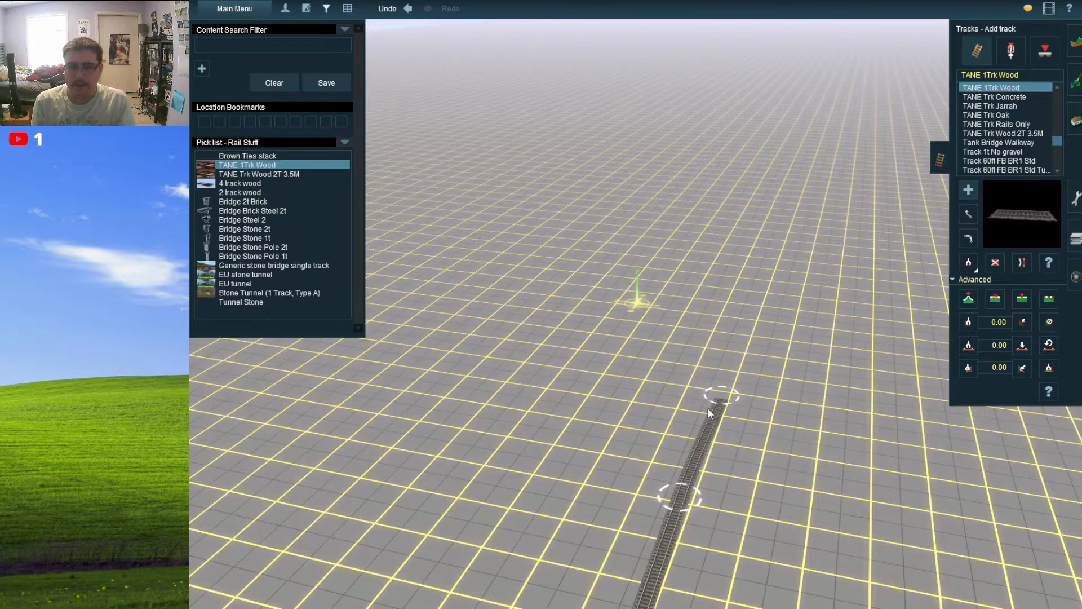
- Go to the open end of the branch that curves away near the station and switch the pick list to Industry
scroll(679, 494, "down", 8)
right_click(620, 509)
scroll(620, 509, "down", 8)
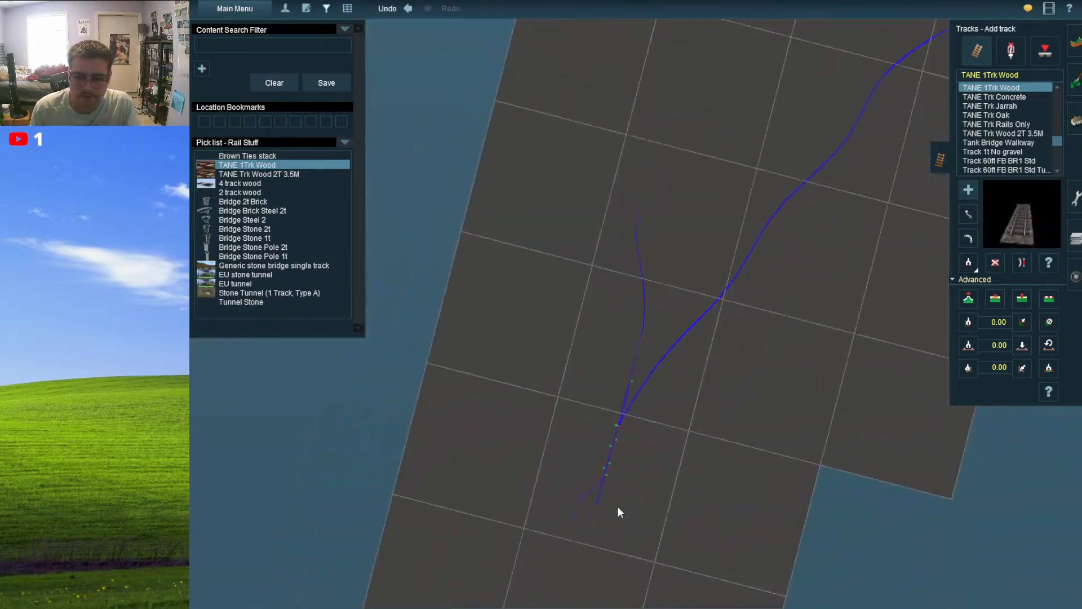
right_click(617, 506)
right_click(596, 239)
scroll(594, 239, "up", 10)
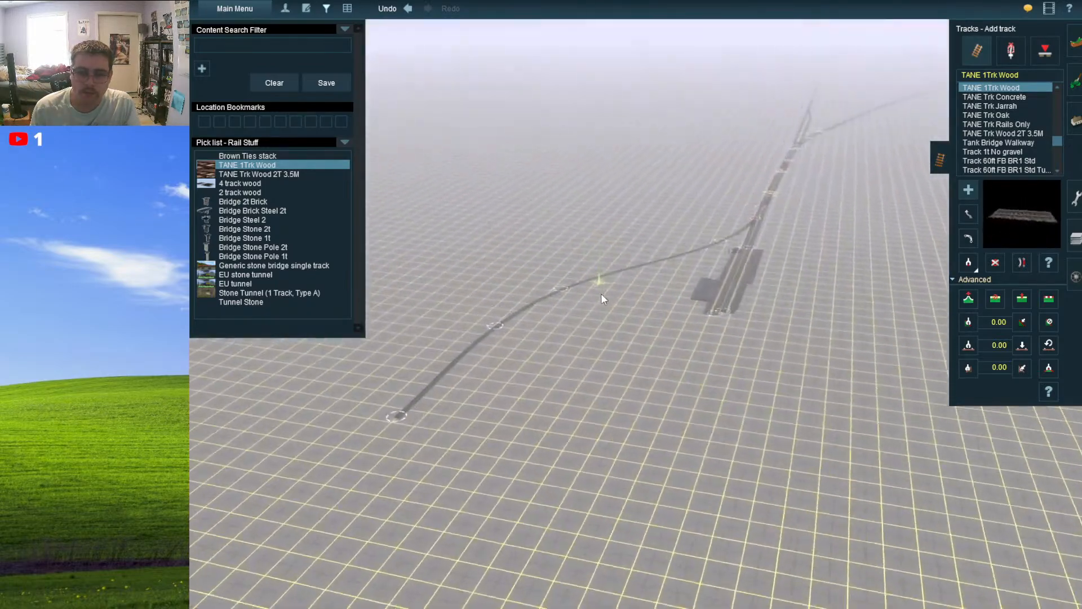
right_click(589, 337)
scroll(586, 337, "up", 5)
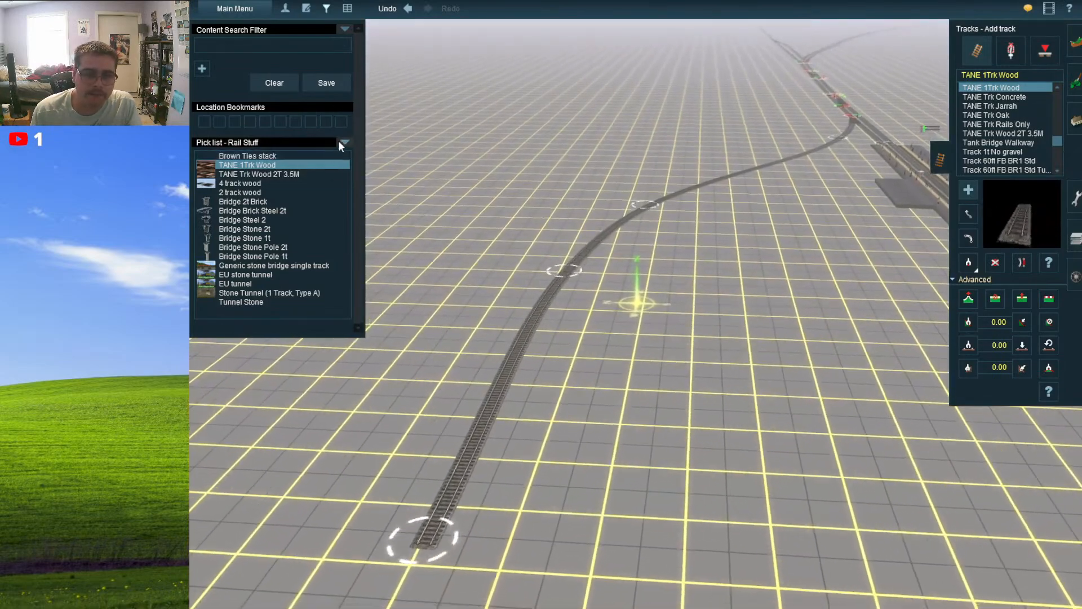
left_click(340, 141)
mouse_move(427, 160)
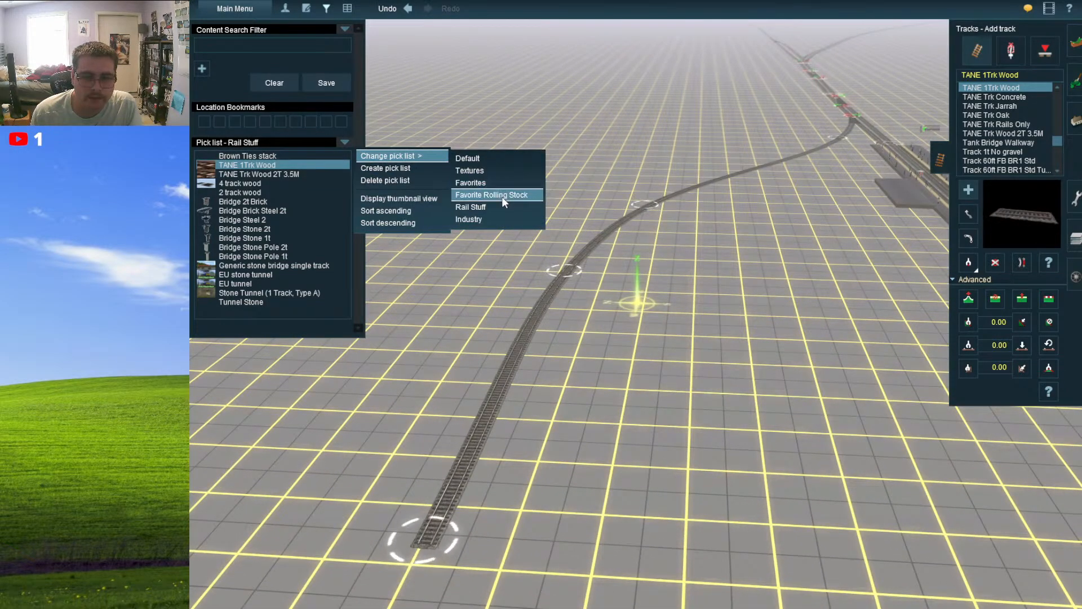
left_click(490, 217)
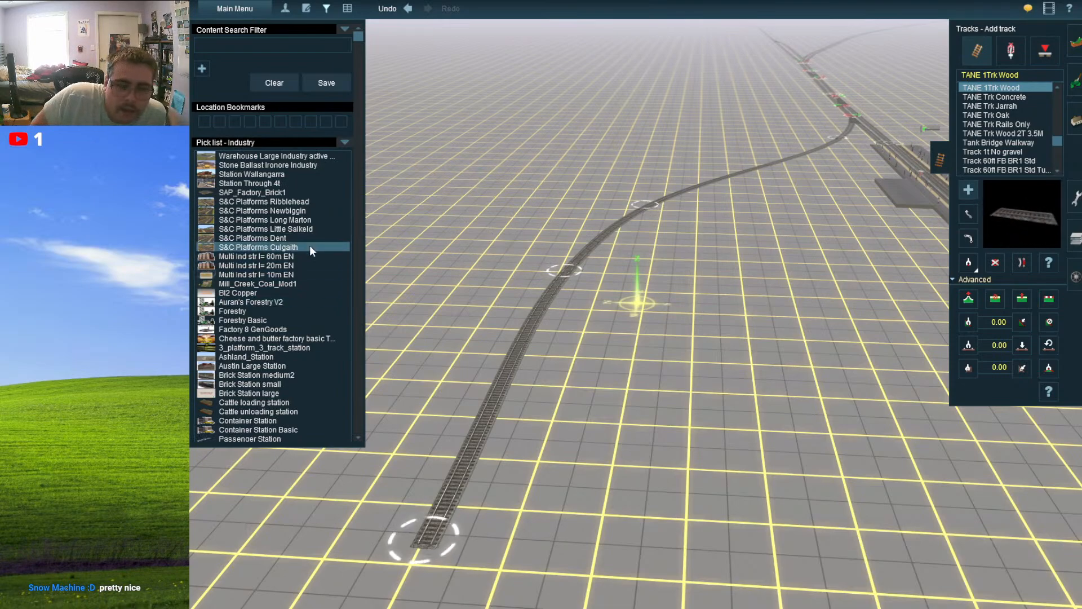
- Place a Goods Shed Mindrum on the empty ground beside the open end of the curved branch
scroll(255, 243, "down", 6)
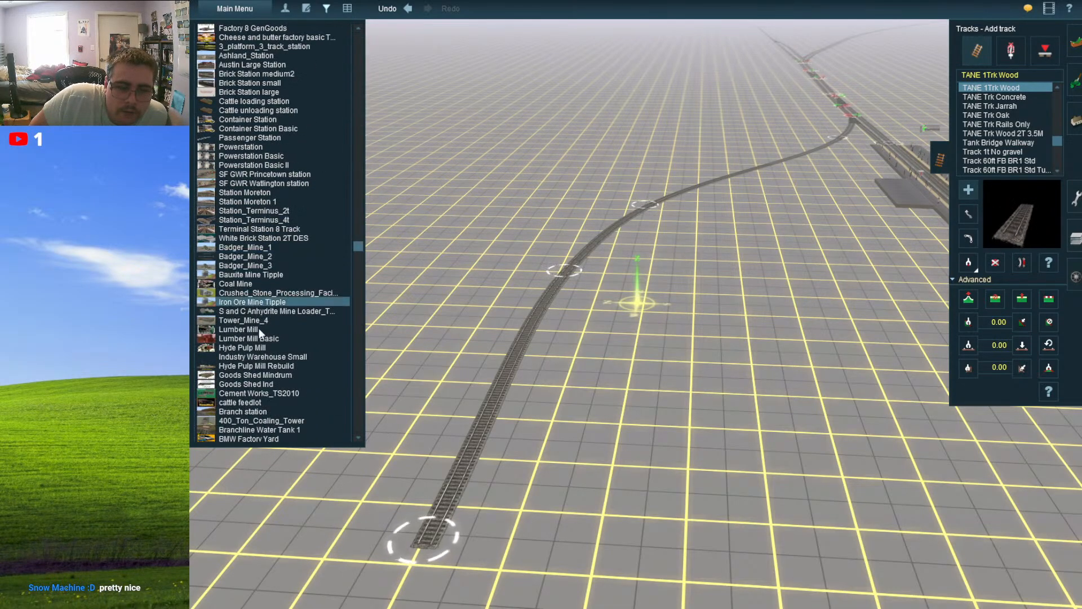
scroll(257, 330, "down", 10)
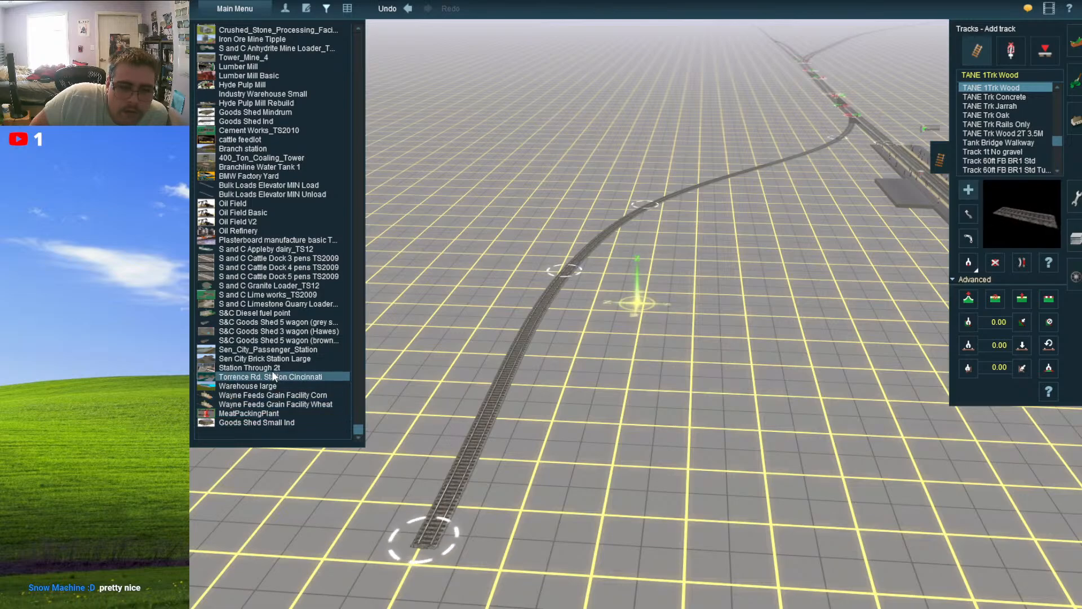
scroll(272, 367, "up", 1)
left_click(285, 140)
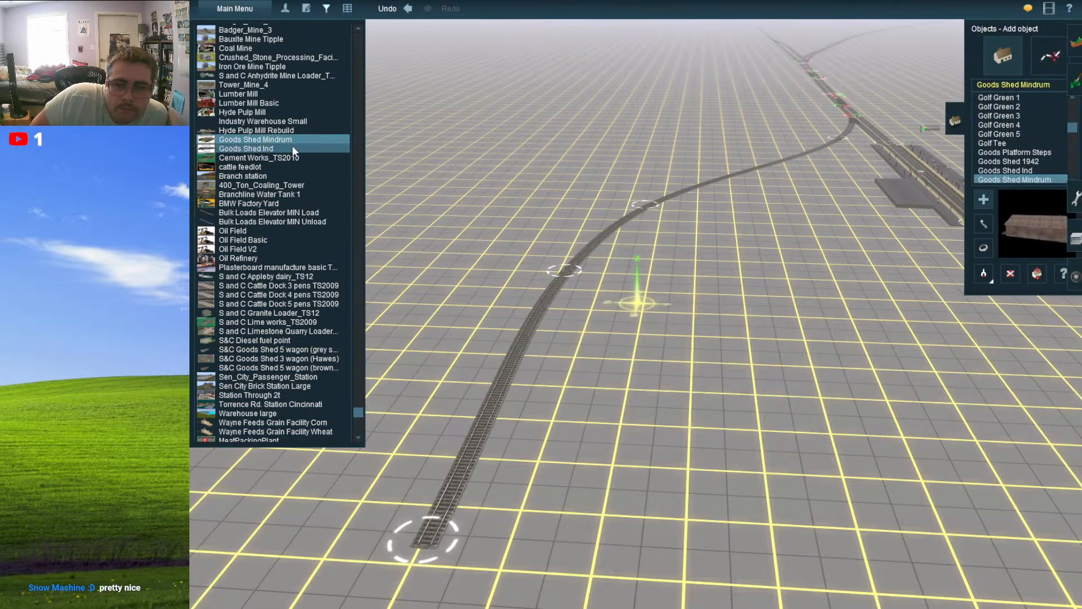
left_click(641, 427)
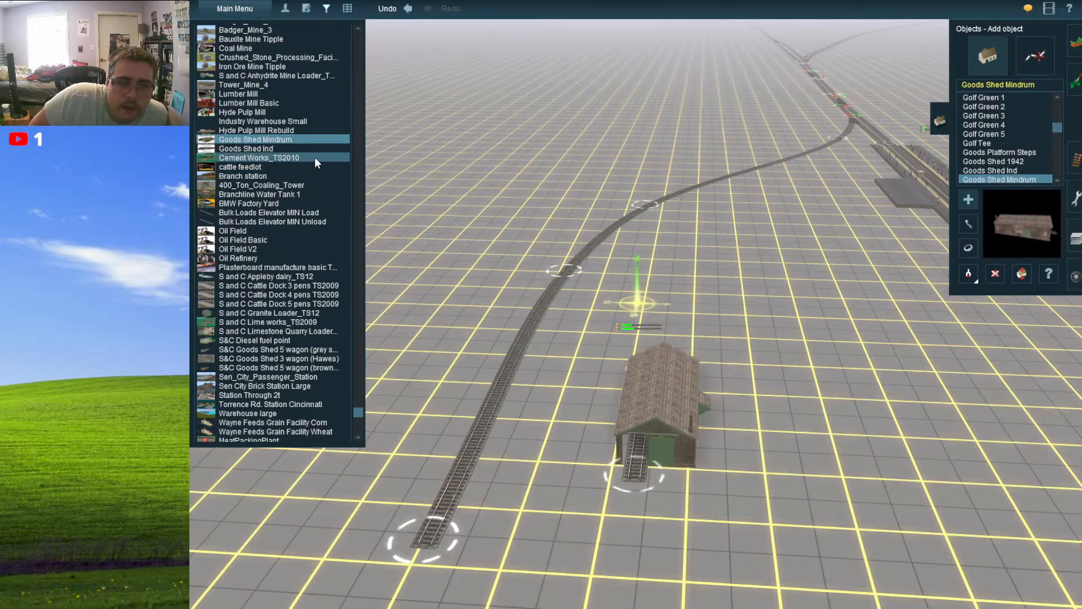
- Place a Cattle loading station from the Industry pick list on the open ground across the branch from the goods shed
scroll(316, 161, "up", 2)
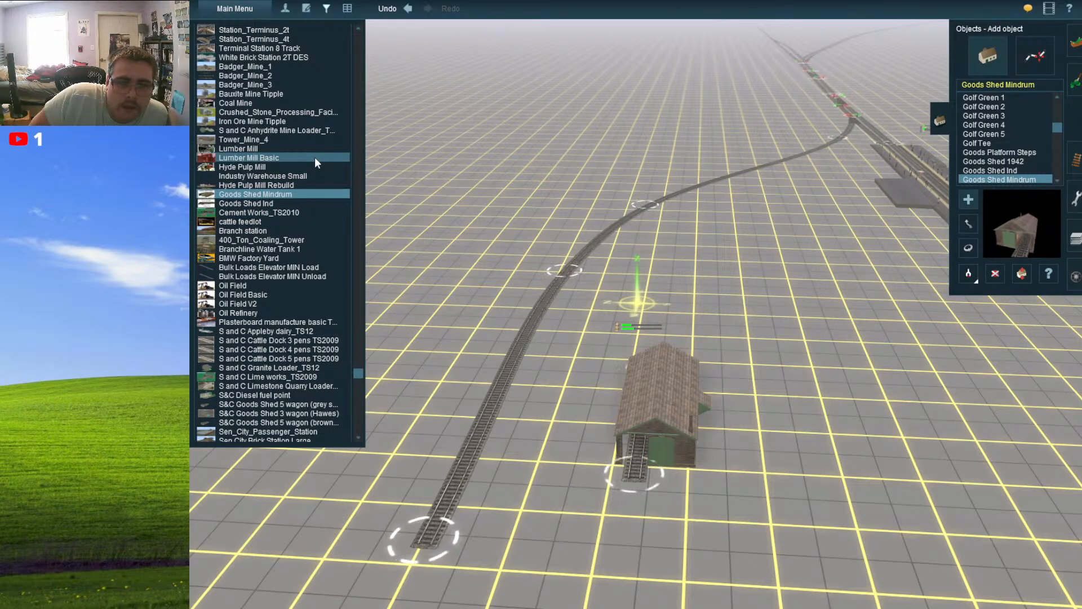
scroll(316, 164, "up", 3)
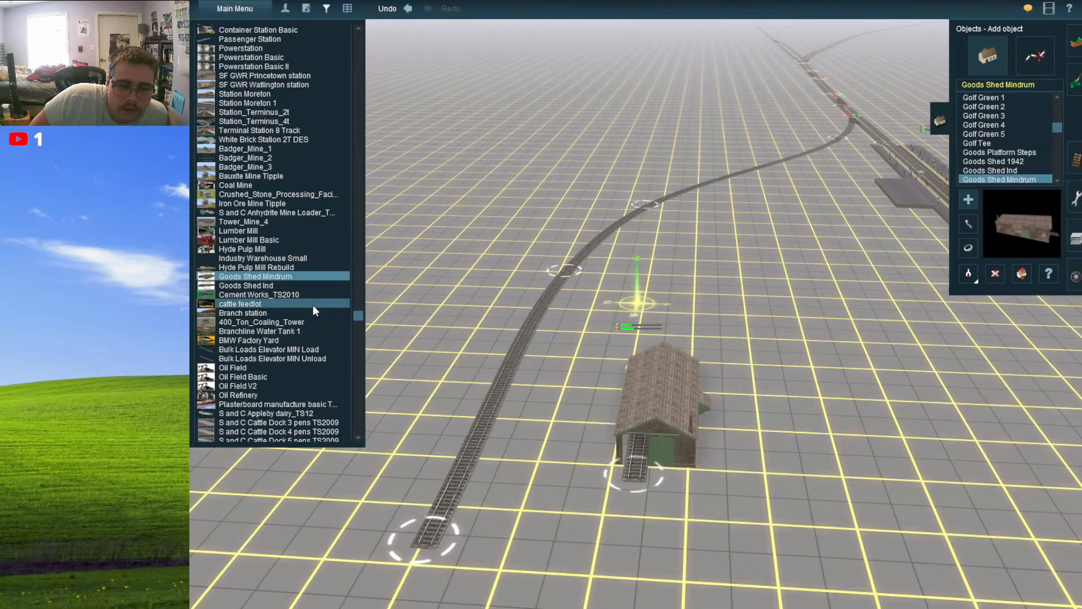
scroll(313, 305, "up", 4)
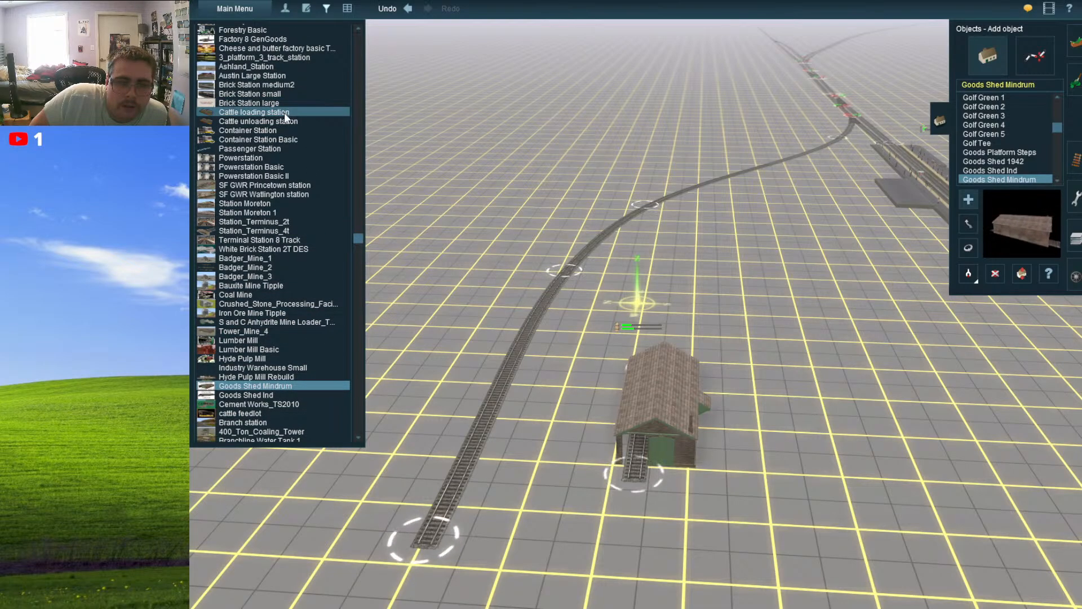
left_click(284, 113)
right_click_drag(457, 338, 493, 317)
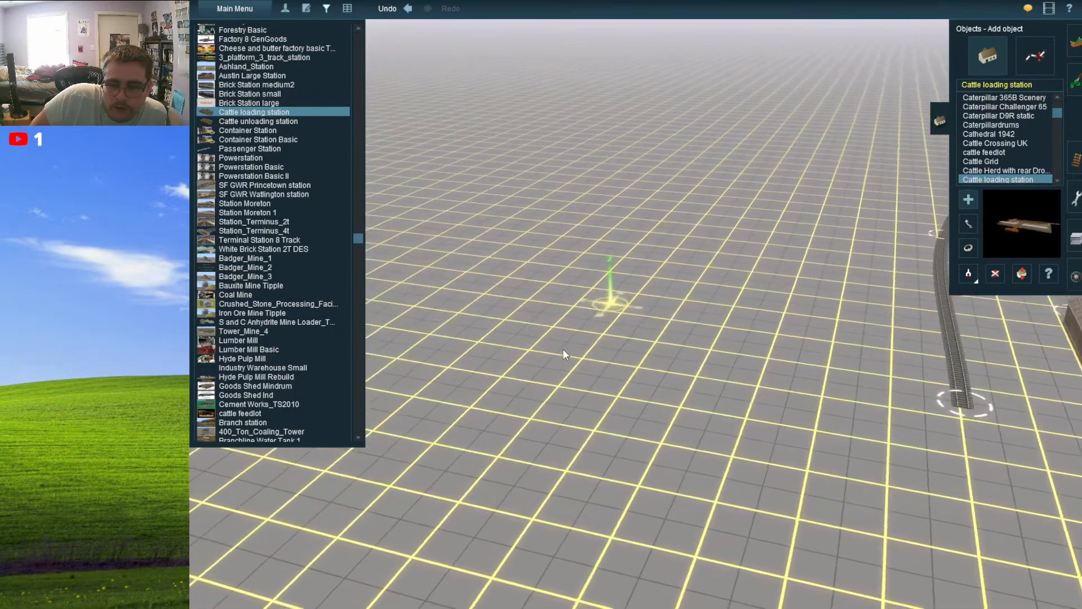
left_click(562, 349)
scroll(654, 380, "up", 4)
scroll(654, 380, "down", 1)
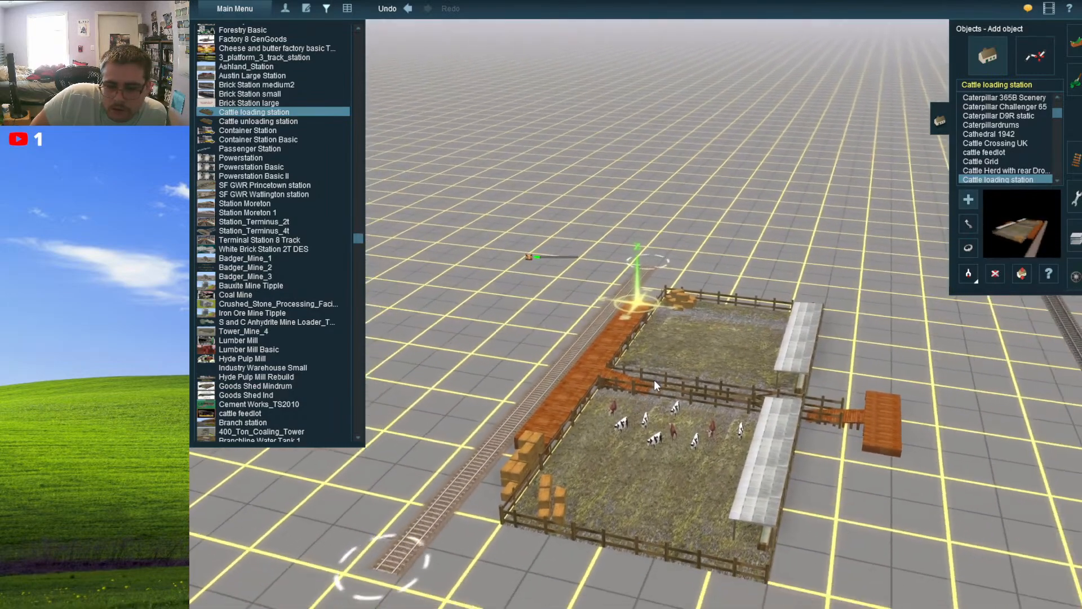
- Attach a short length of TANE 1Trk Wood to the far end of the cattle loading station's siding to match its track type
key("Left")
left_click(969, 273)
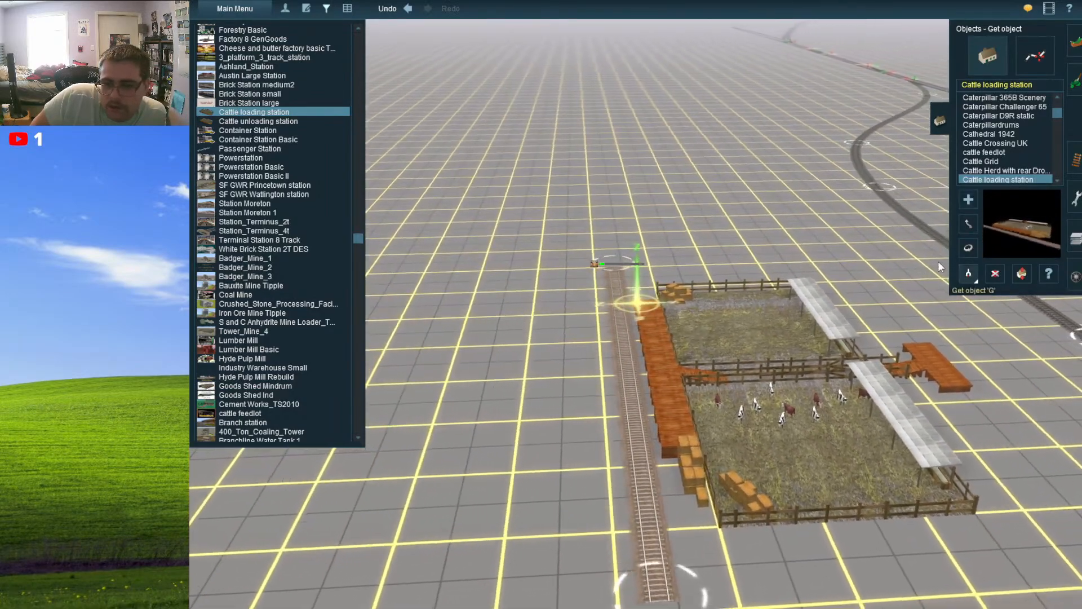
left_click(1076, 164)
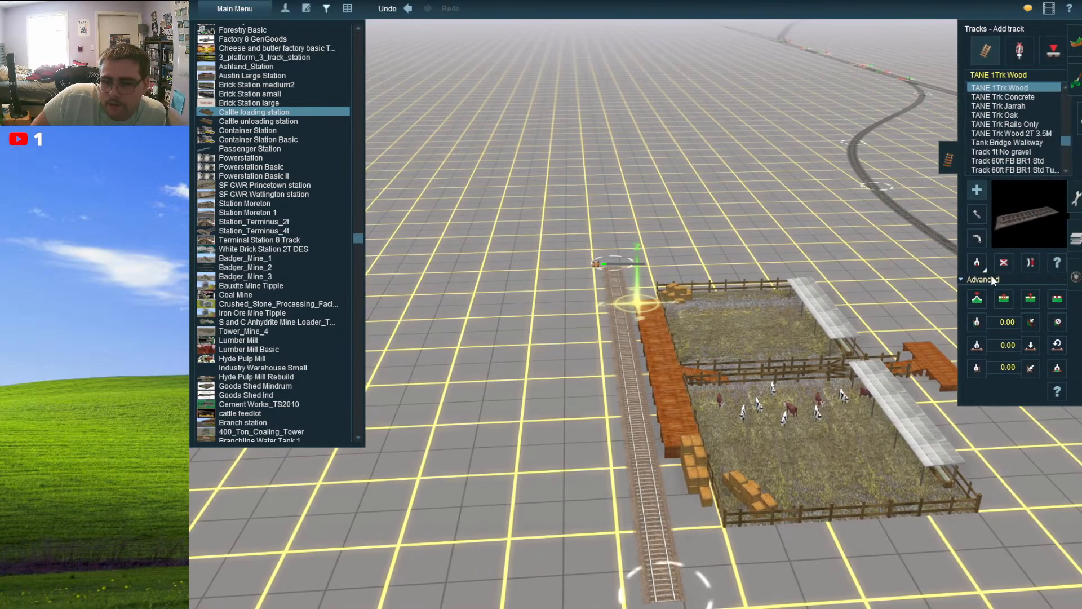
left_click(611, 264)
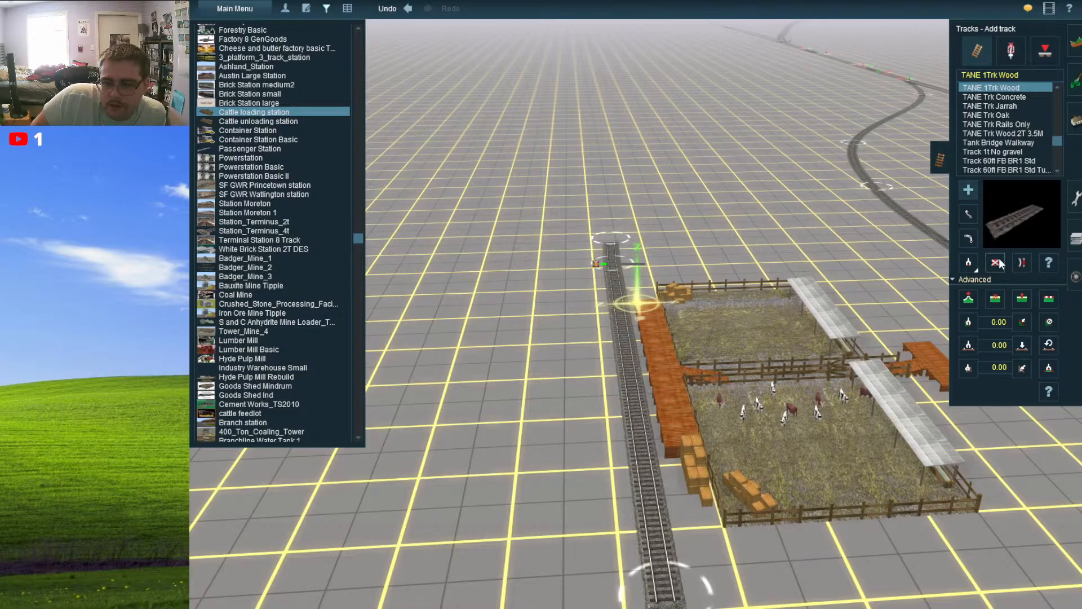
- Place a Brick Station small from the Industry pick list on the ground just beyond the open end of the other branch
scroll(777, 329, "down", 4)
right_click_drag(779, 321, 630, 169)
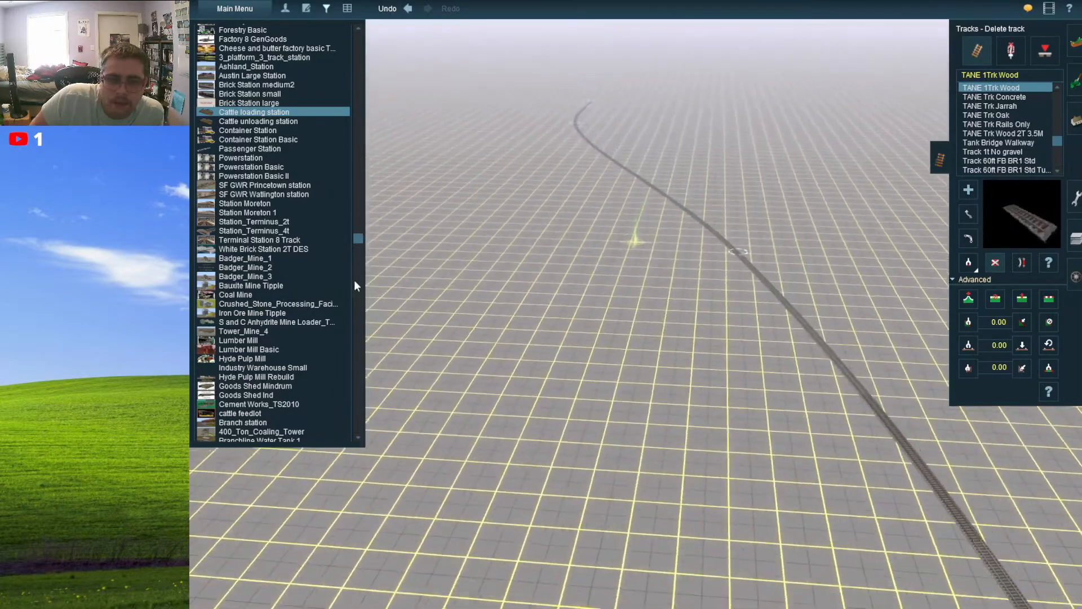
scroll(296, 214, "up", 2)
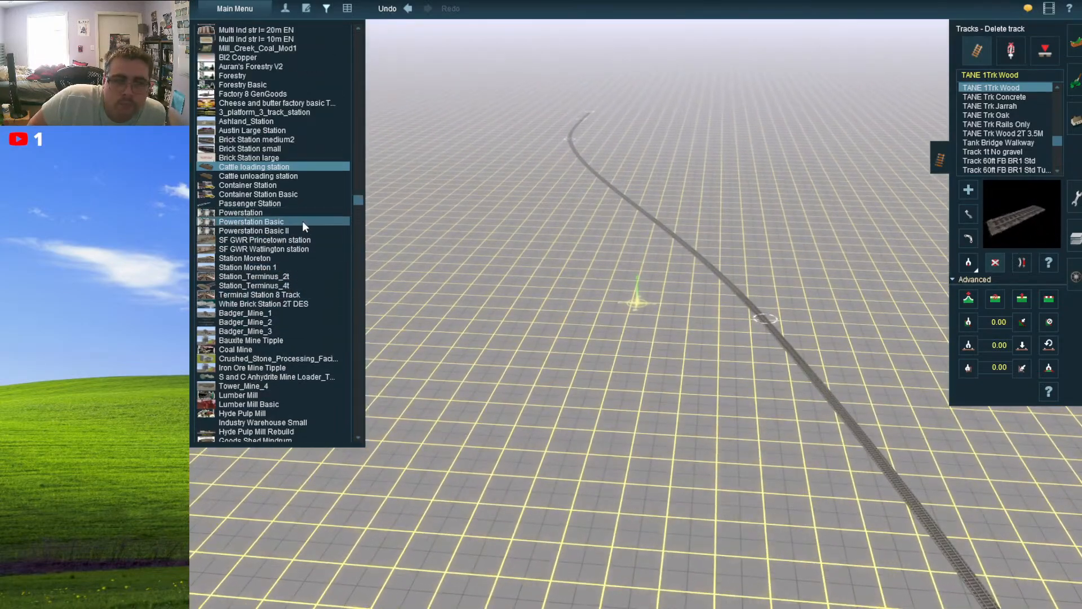
scroll(302, 221, "down", 6)
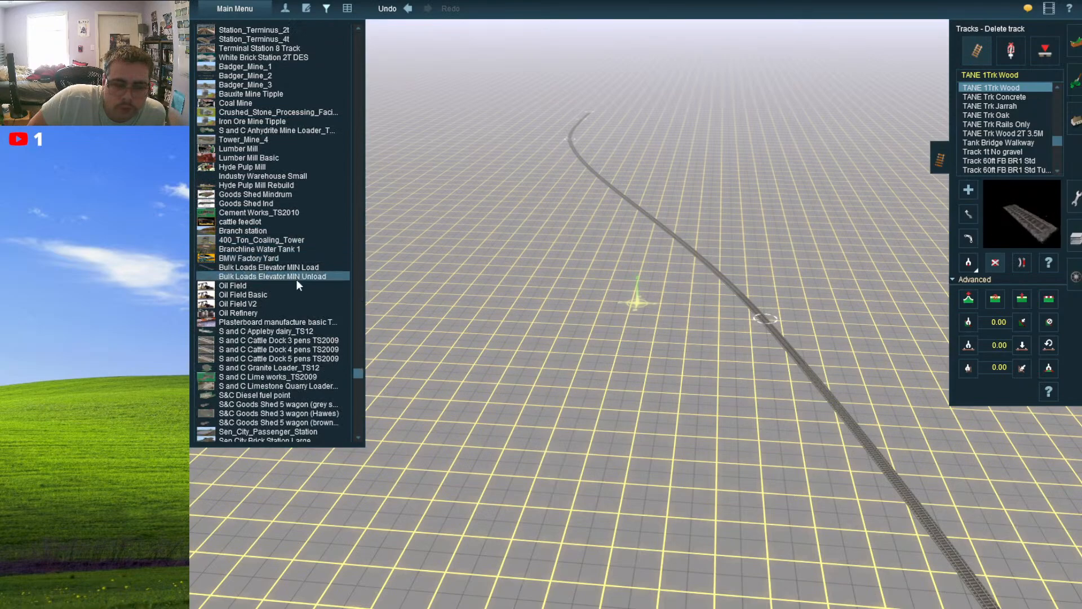
scroll(296, 279, "up", 15)
scroll(296, 279, "up", 2)
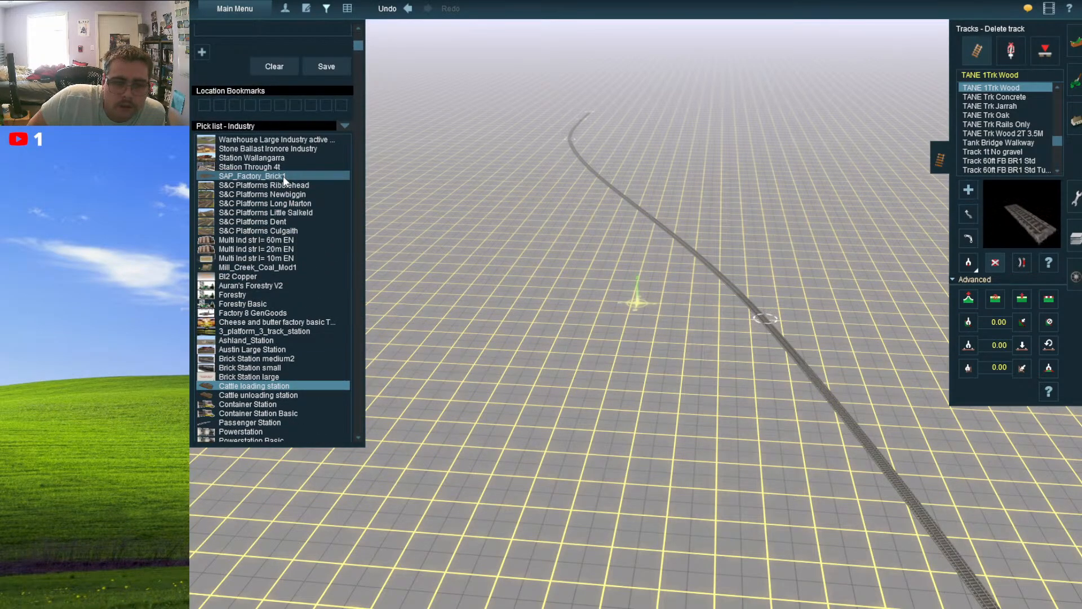
left_click(295, 341)
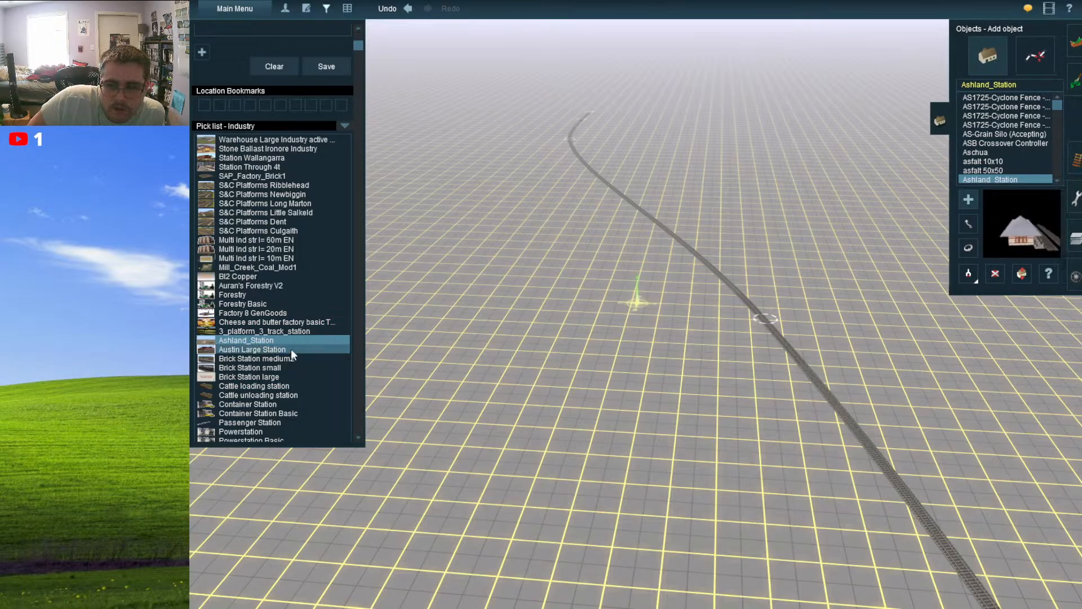
left_click(290, 348)
left_click(283, 370)
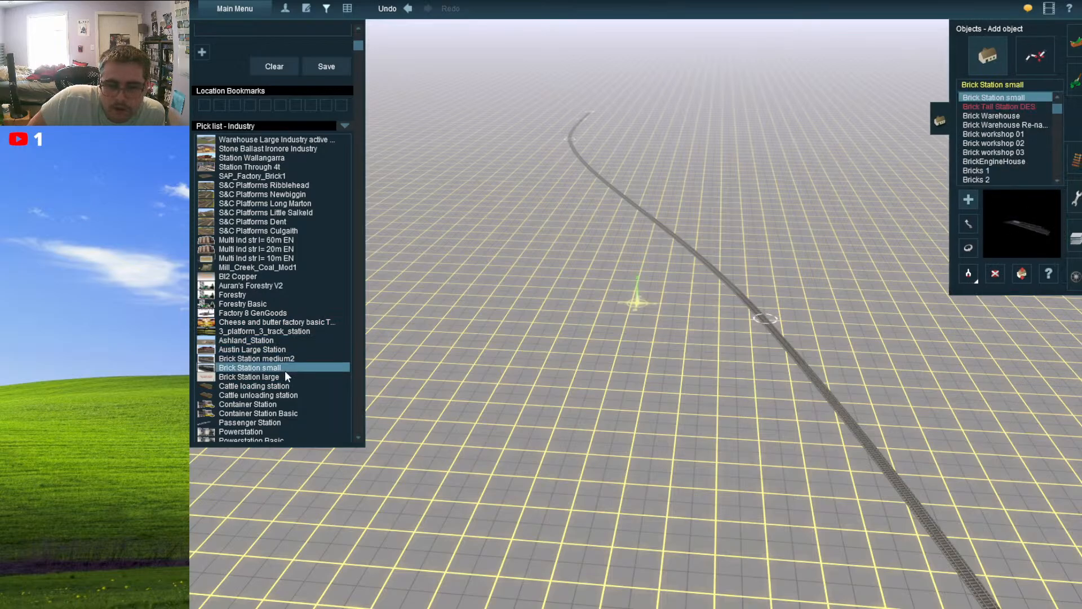
right_click_drag(566, 374, 583, 316)
left_click(591, 285)
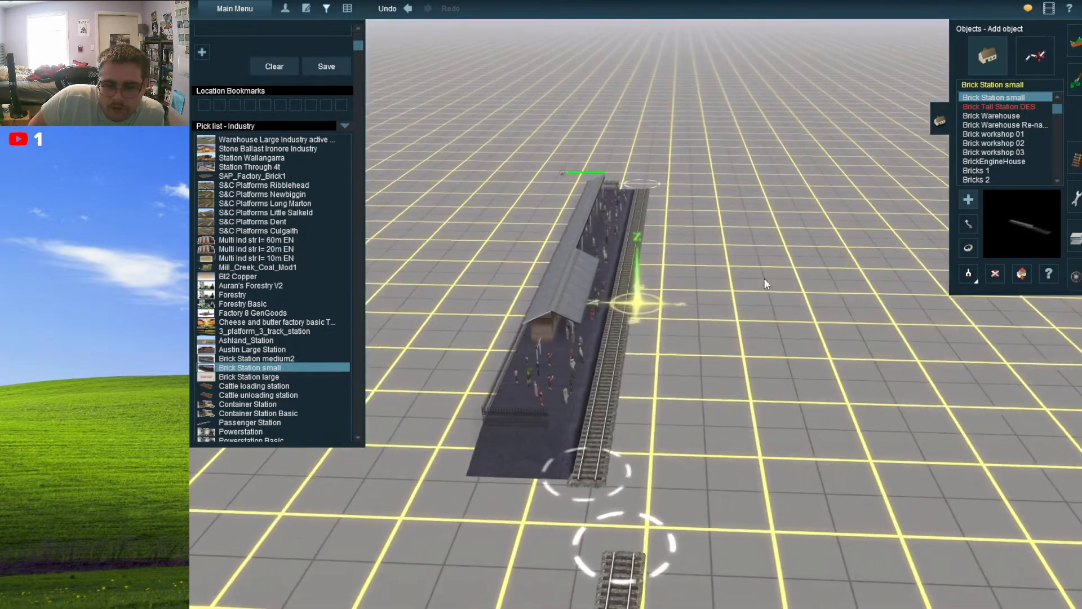
- Shift the small brick station towards the line of the branch track and name it Forest Hall
left_click(968, 223)
left_click_drag(574, 363, 609, 356)
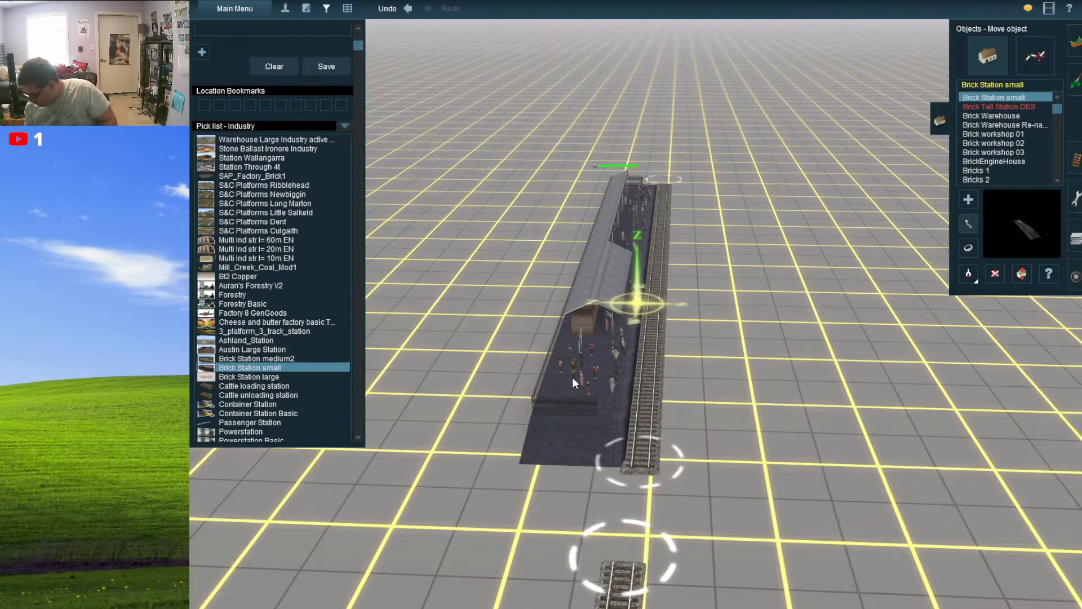
left_click(1044, 274)
left_click(620, 421)
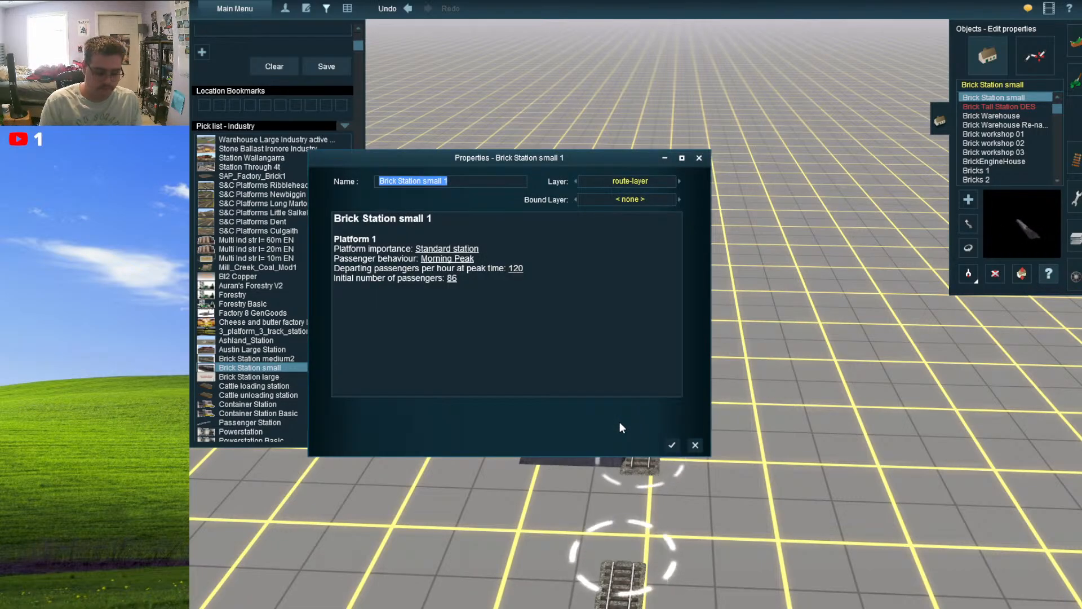
type("Forest Hall")
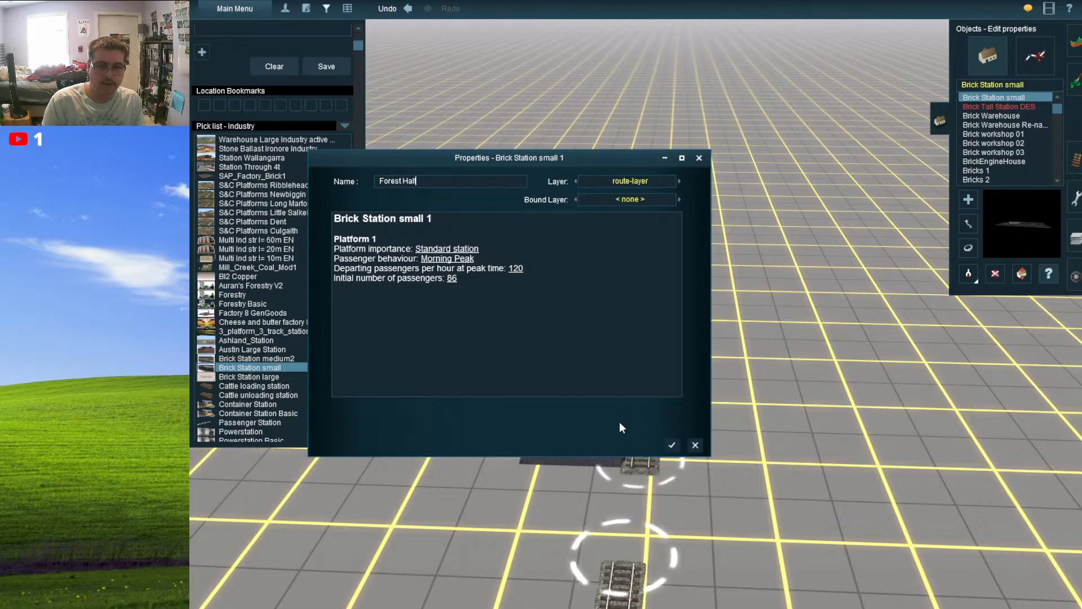
key("Return")
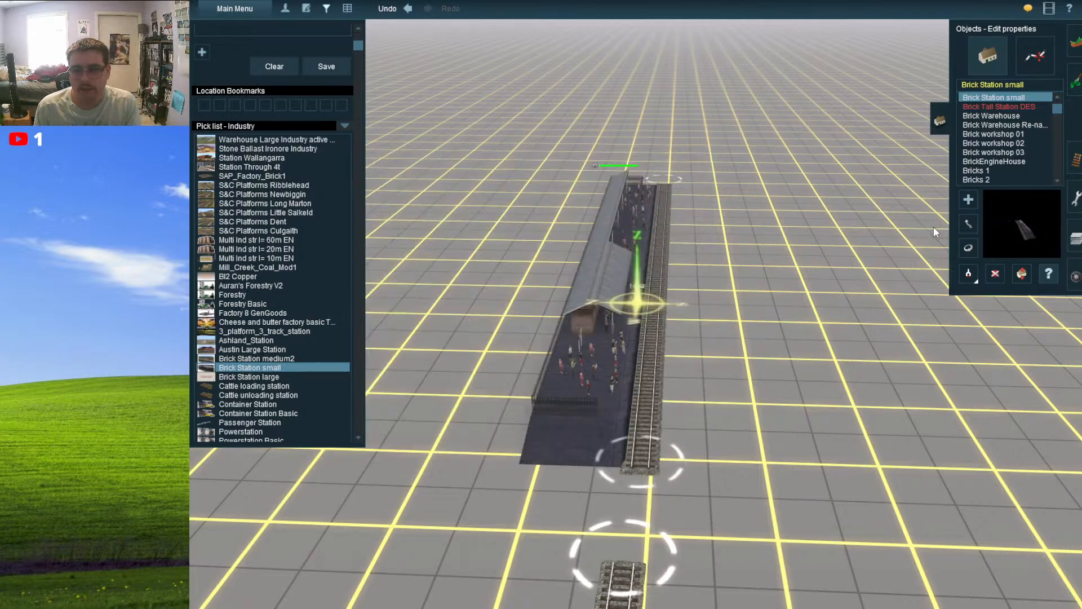
- Nudge Forest Hall station into alignment and join the open end of the branch to its platform track
left_click(968, 224)
left_click_drag(639, 421, 630, 424)
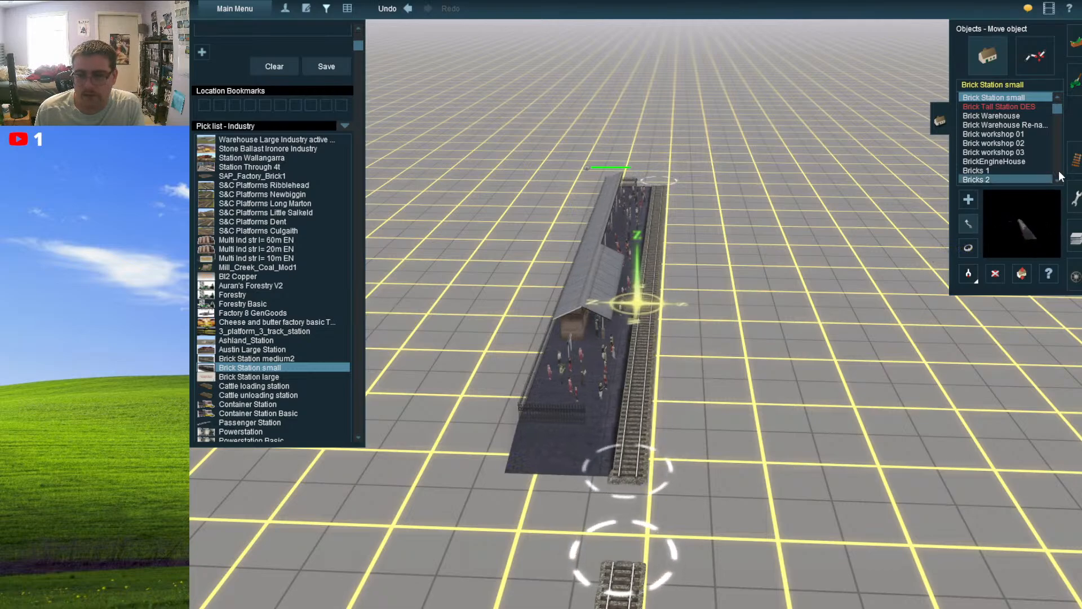
left_click(1075, 159)
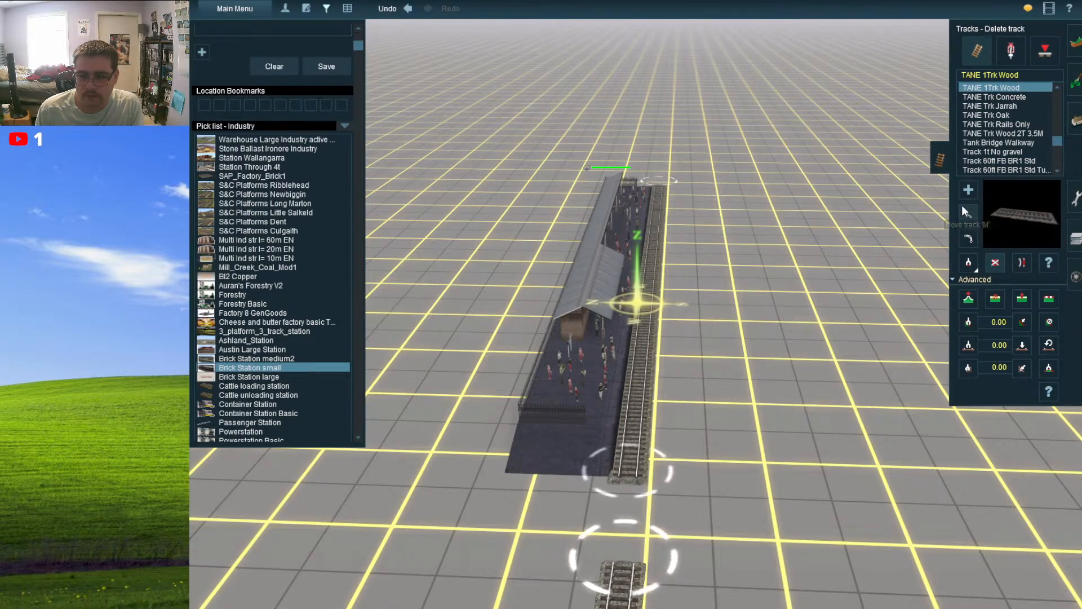
left_click(968, 214)
left_click_drag(621, 570, 630, 479)
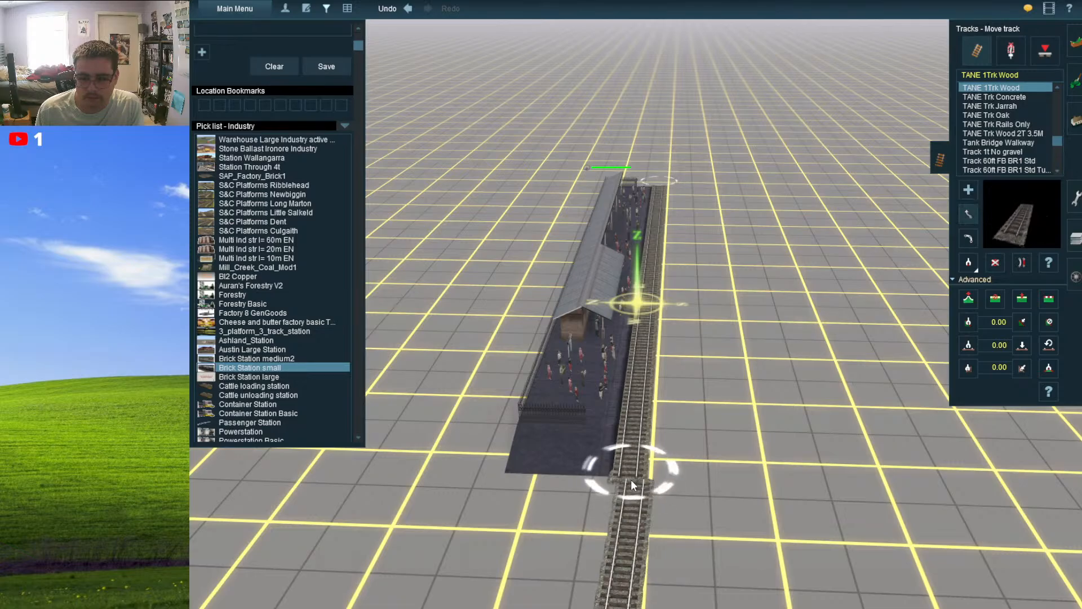
- Lay a short TANE 1Trk Wood spur diverging from the branch line on the approach to Forest Hall
scroll(637, 496, "down", 5)
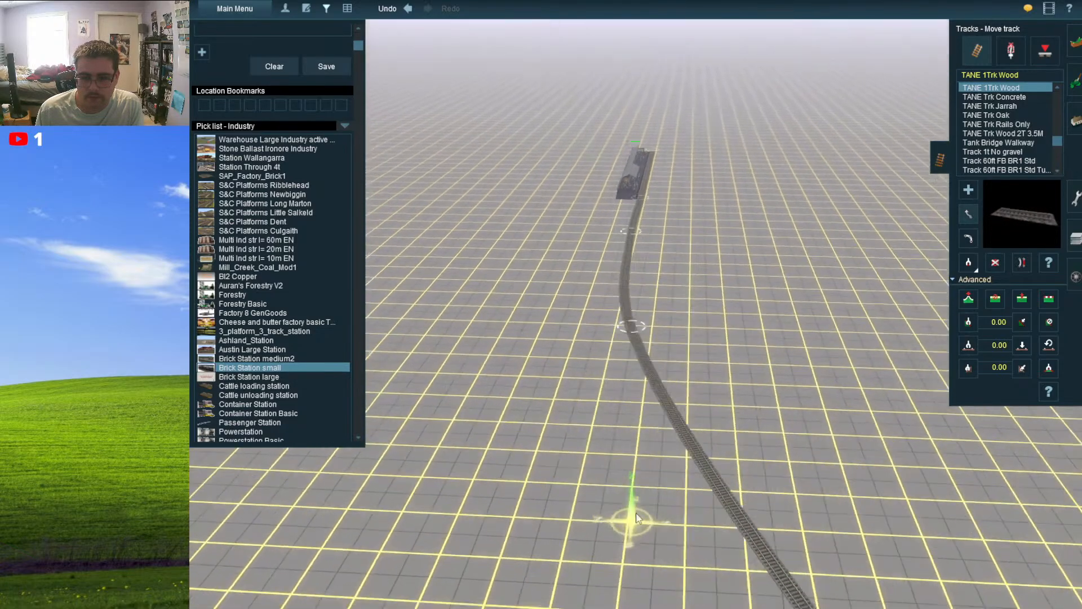
right_click_drag(679, 374, 667, 415)
scroll(642, 312, "up", 2)
left_click(967, 191)
right_click(782, 313)
left_click(667, 415)
left_click(642, 198)
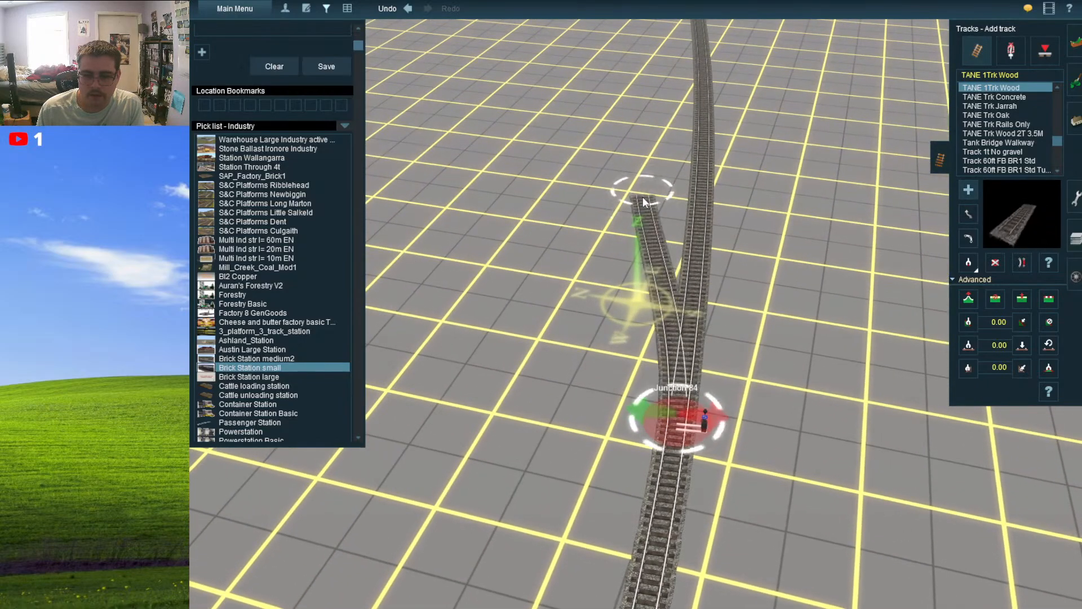
- Extend the spur alongside the branch line and rejoin it further along to form a passing loop
right_click_drag(643, 198, 622, 186)
left_click(640, 205)
left_click(628, 196)
left_click(622, 187)
right_click(623, 188)
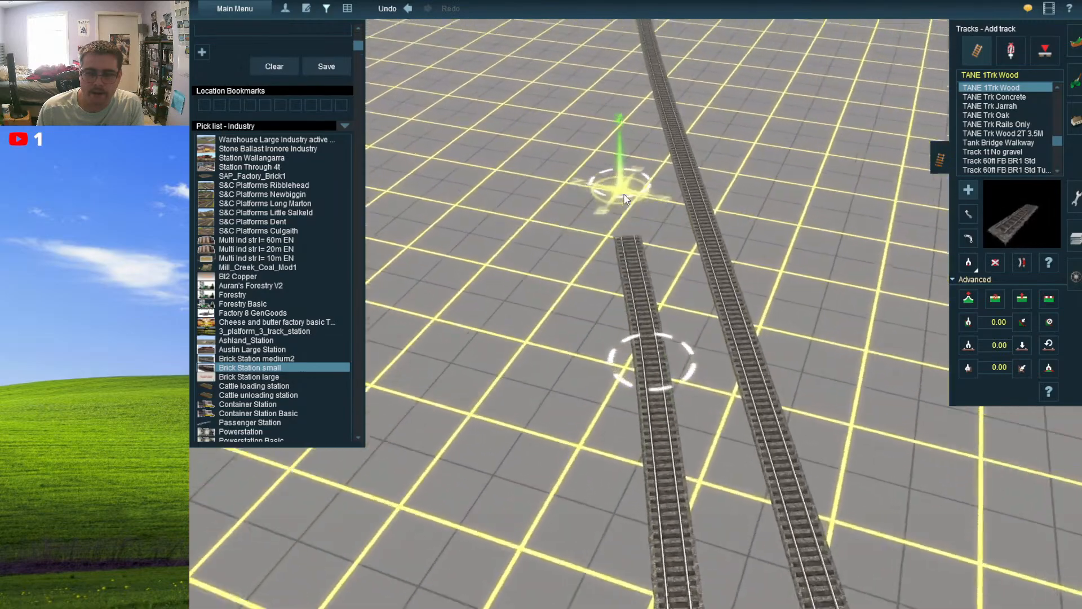
left_click(626, 215)
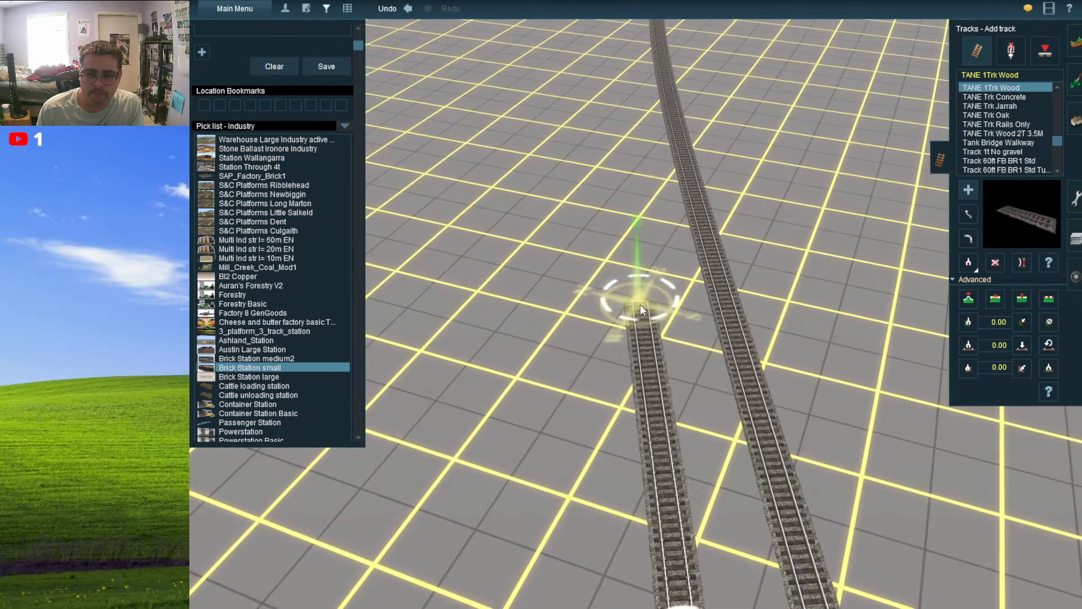
left_click(640, 303)
right_click_drag(655, 258, 644, 225)
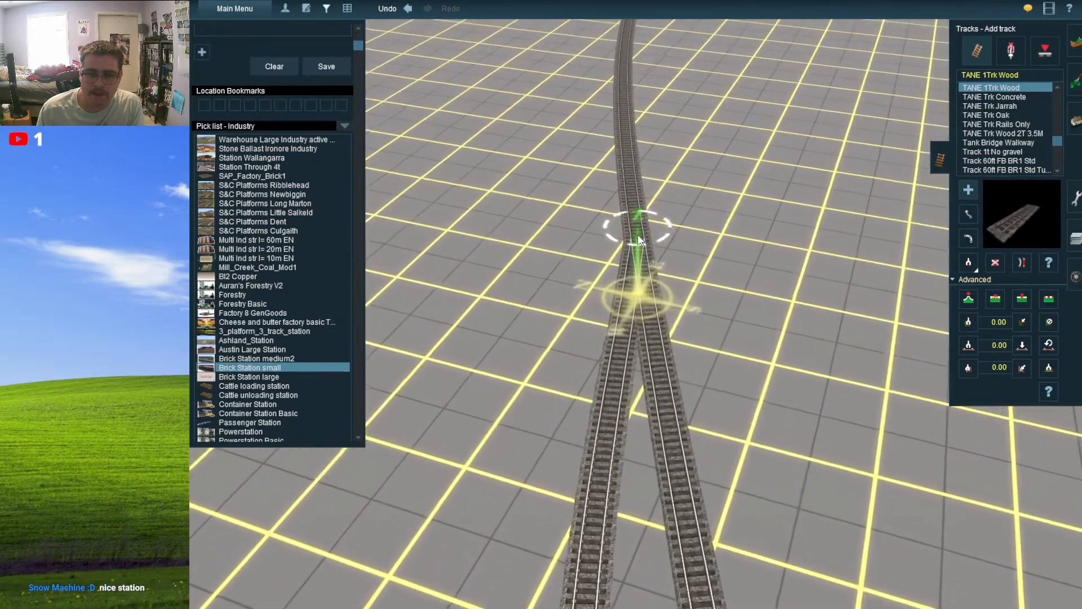
left_click(637, 228)
- Adjust the passing loop's track points so that it curves smoothly and runs close beside the branch line
right_click_drag(628, 297, 614, 479)
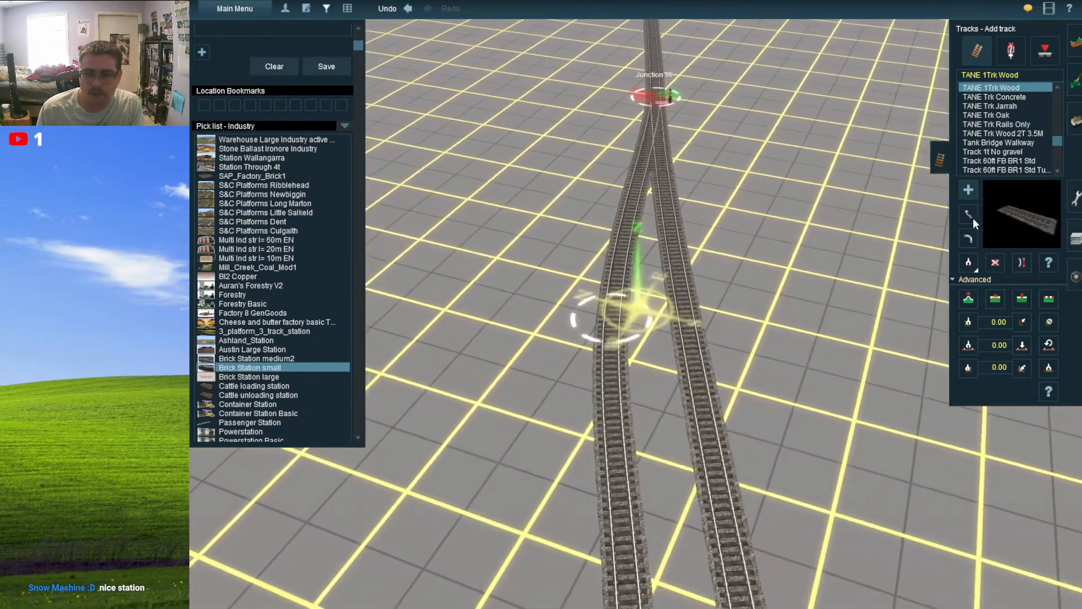
left_click(971, 216)
left_click_drag(621, 309, 627, 303)
right_click_drag(609, 394, 638, 364)
scroll(636, 367, "down", 5)
left_click_drag(641, 357, 664, 342)
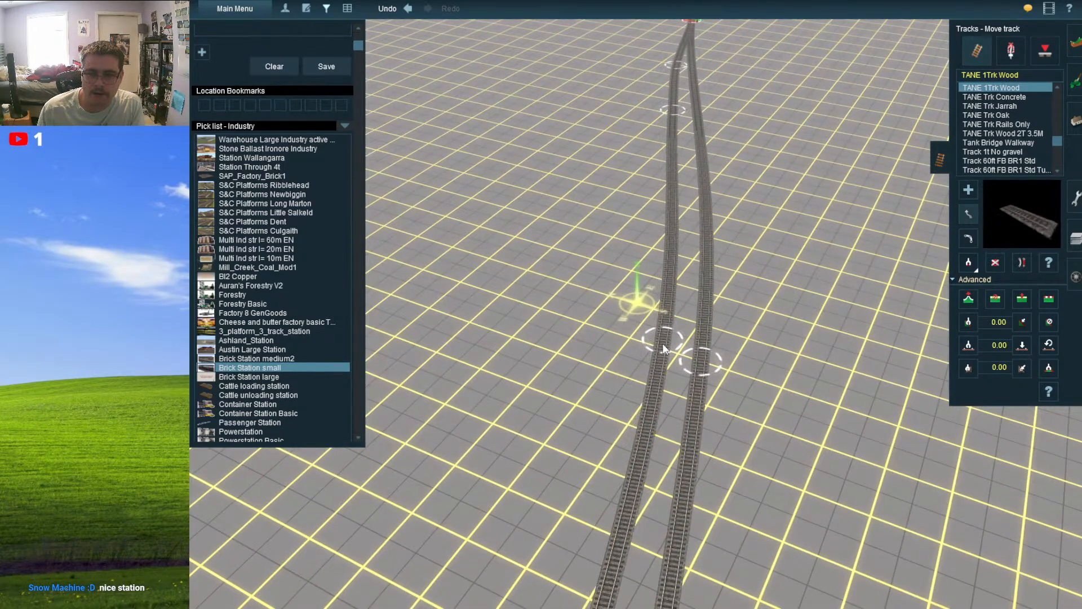
right_click(631, 463)
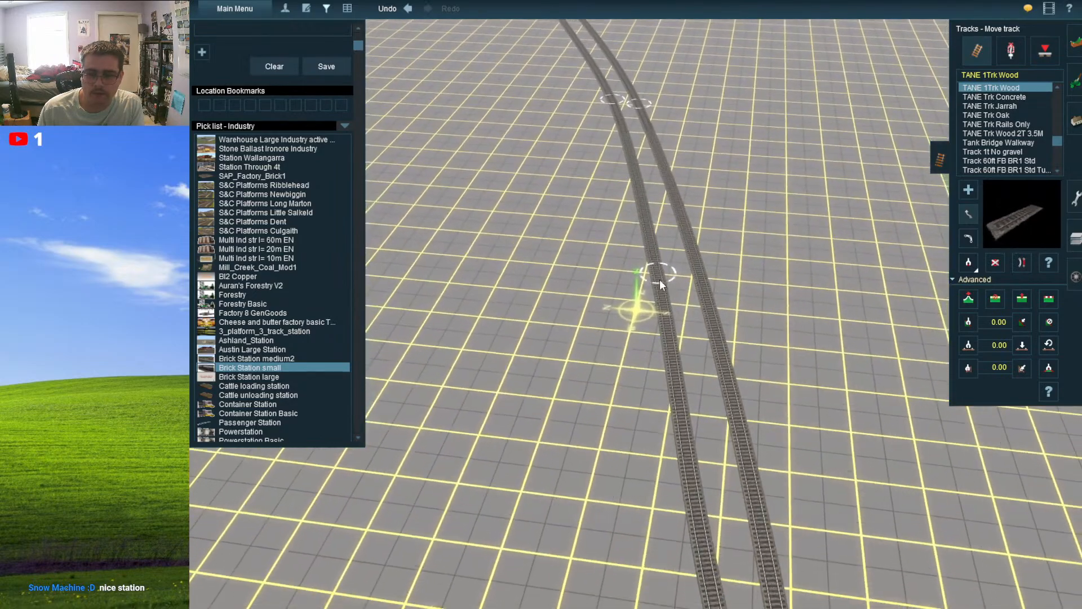
left_click_drag(668, 305, 682, 340)
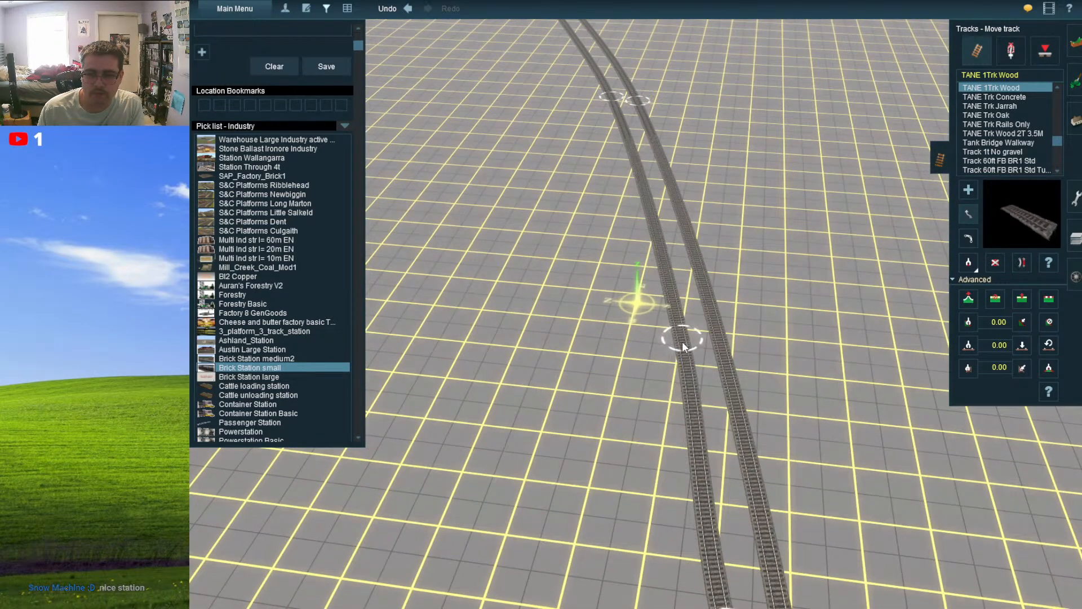
right_click(680, 428)
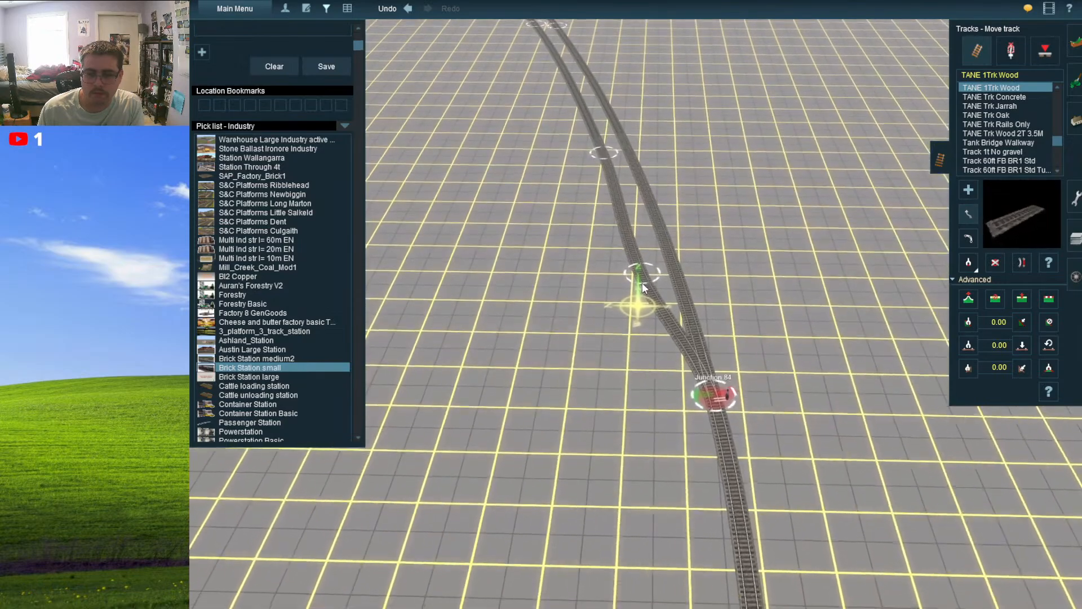
left_click_drag(641, 270, 651, 274)
- Lay TANE 1Trk Wood track straight onward from the far end of Forest Hall station
right_click_drag(604, 140, 674, 252)
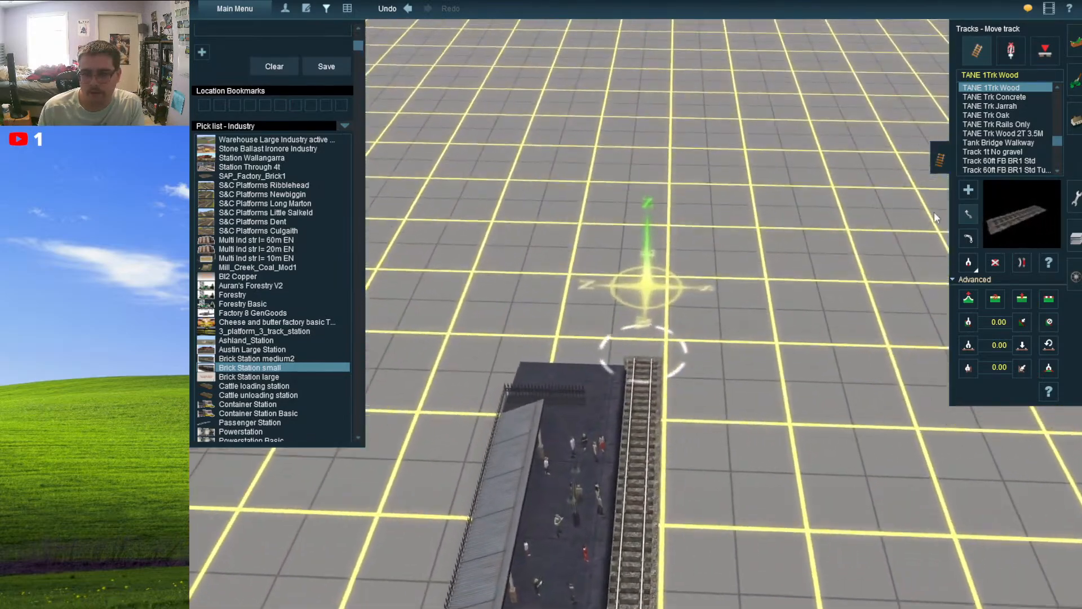
left_click(967, 191)
left_click(637, 363)
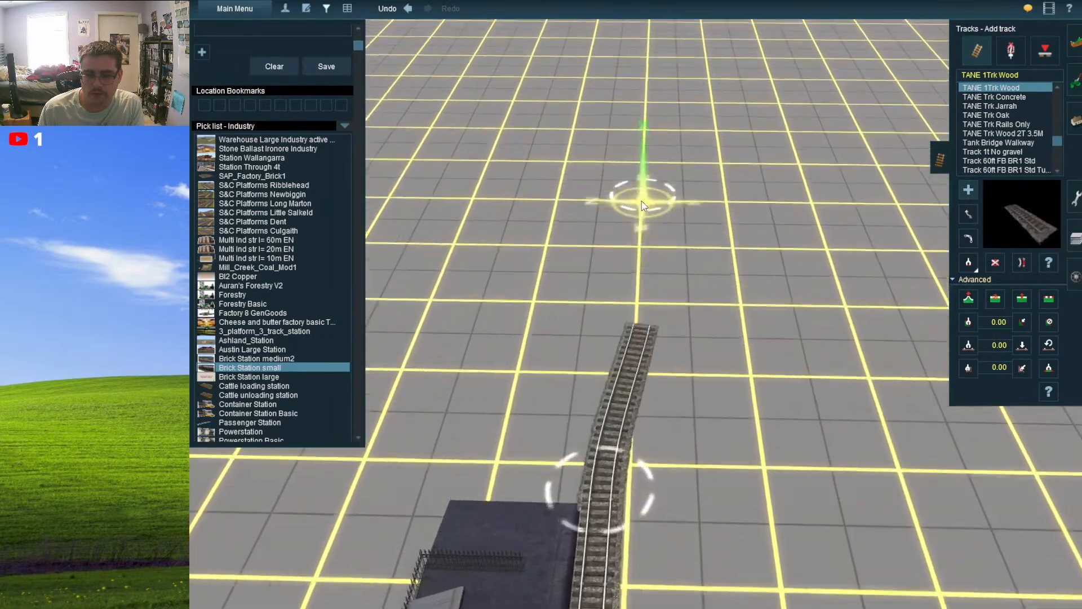
scroll(629, 246, "down", 3)
right_click_drag(629, 247, 640, 215)
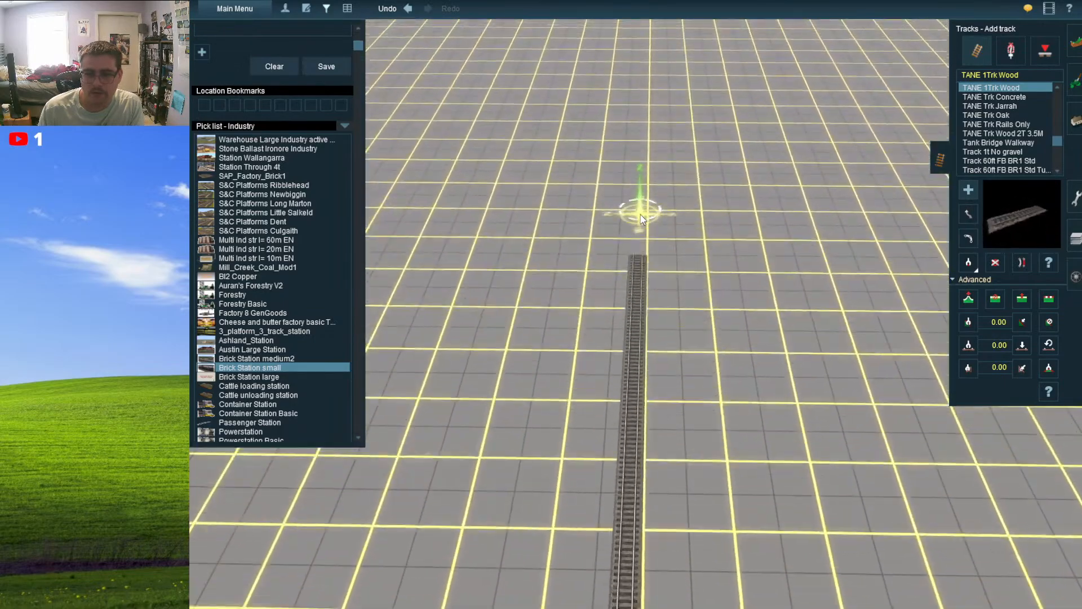
left_click(640, 215)
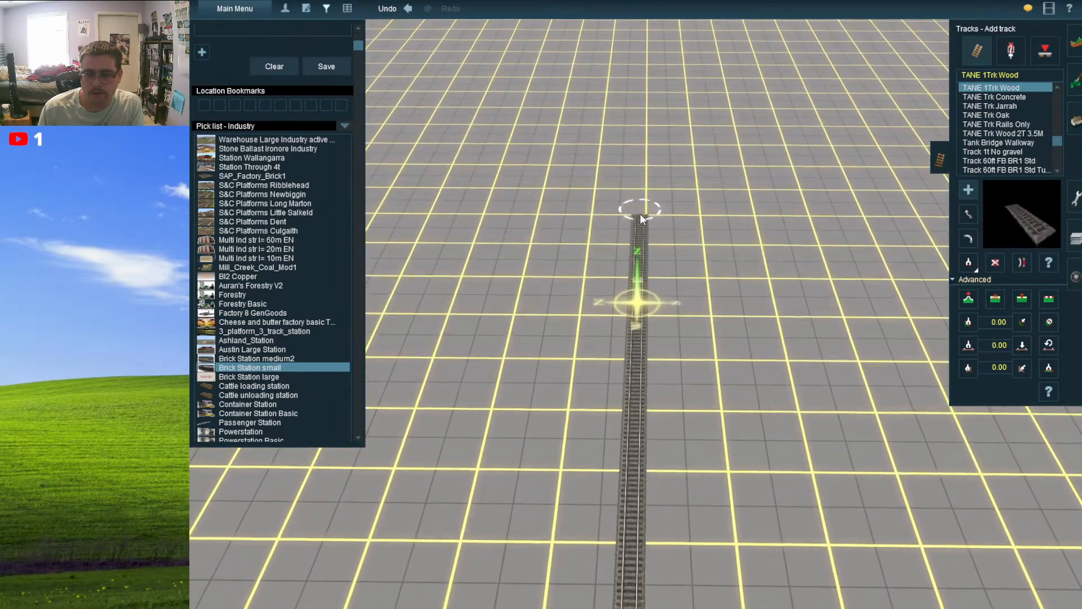
- Extend the track beyond Forest Hall with further lengths that bend gently across the open ground
right_click_drag(640, 214, 638, 212)
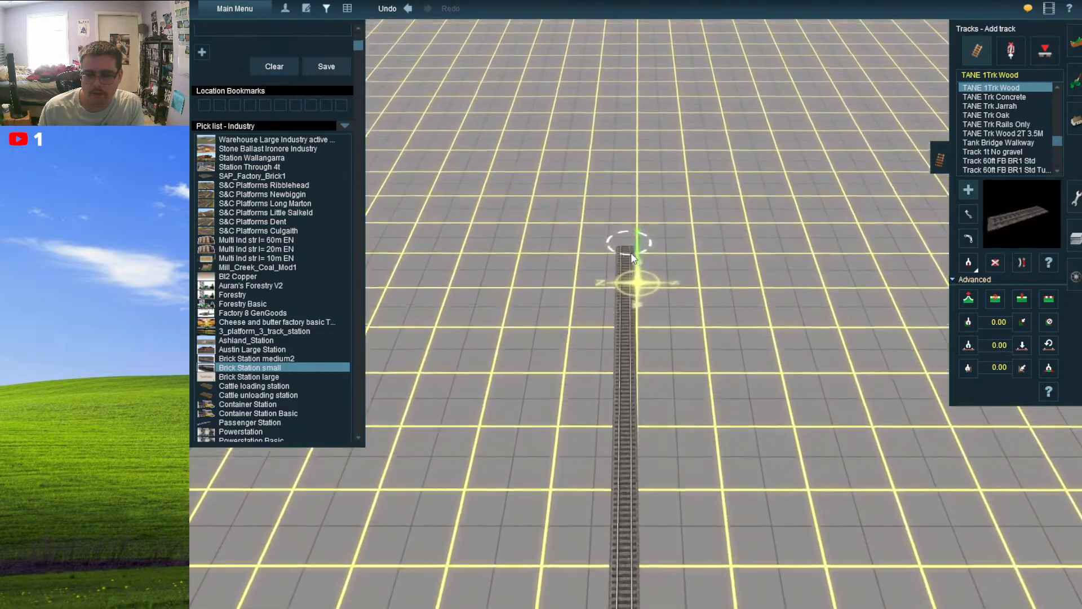
left_click(633, 255)
right_click_drag(633, 255, 675, 239)
left_click(598, 253)
left_click(595, 244)
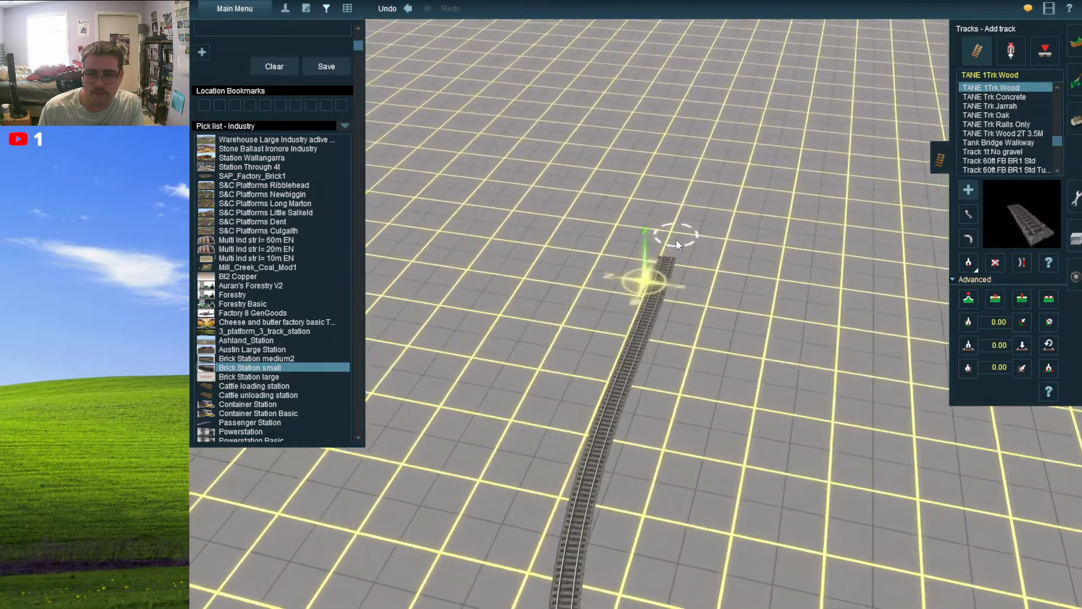
left_click(682, 246)
- Raise a large rounded hill in the terrain beyond the open end of the Forest Hall branch
scroll(651, 313, "down", 15)
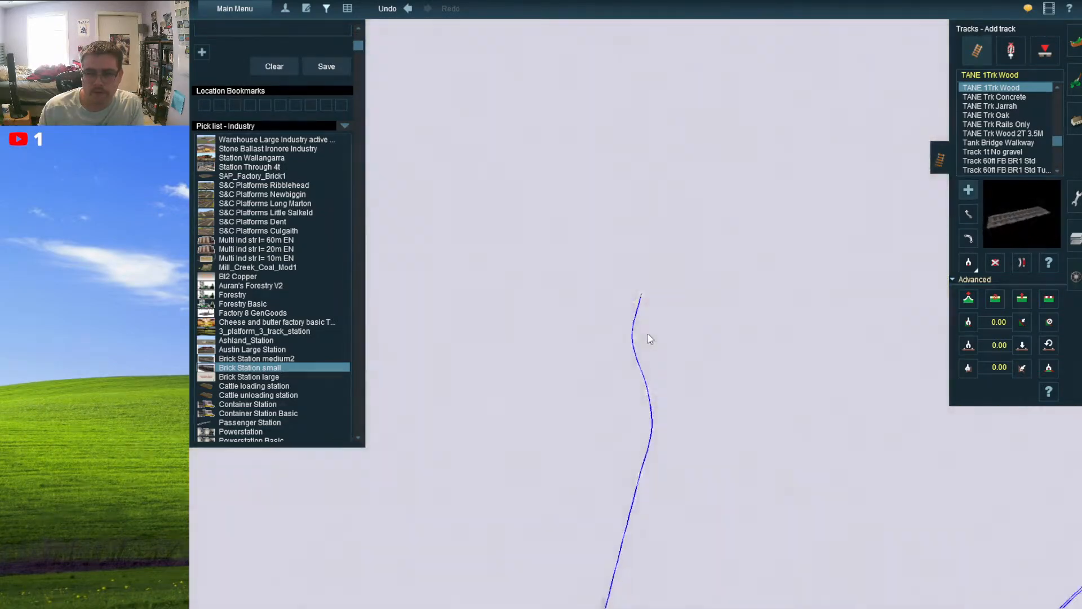
scroll(643, 345, "up", 10)
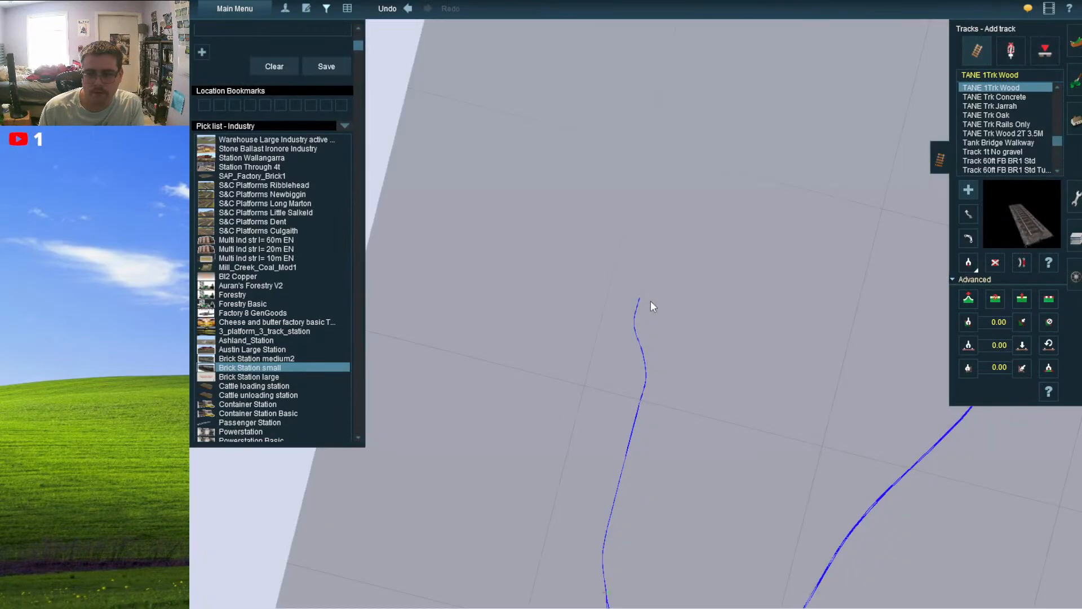
scroll(648, 306, "up", 6)
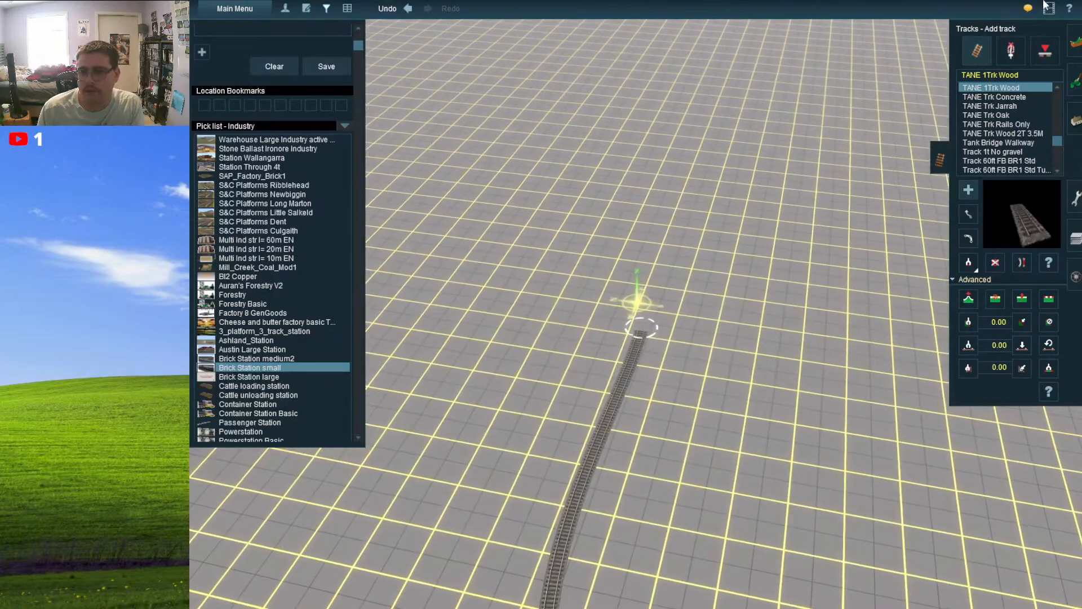
left_click(1074, 41)
left_click(998, 55)
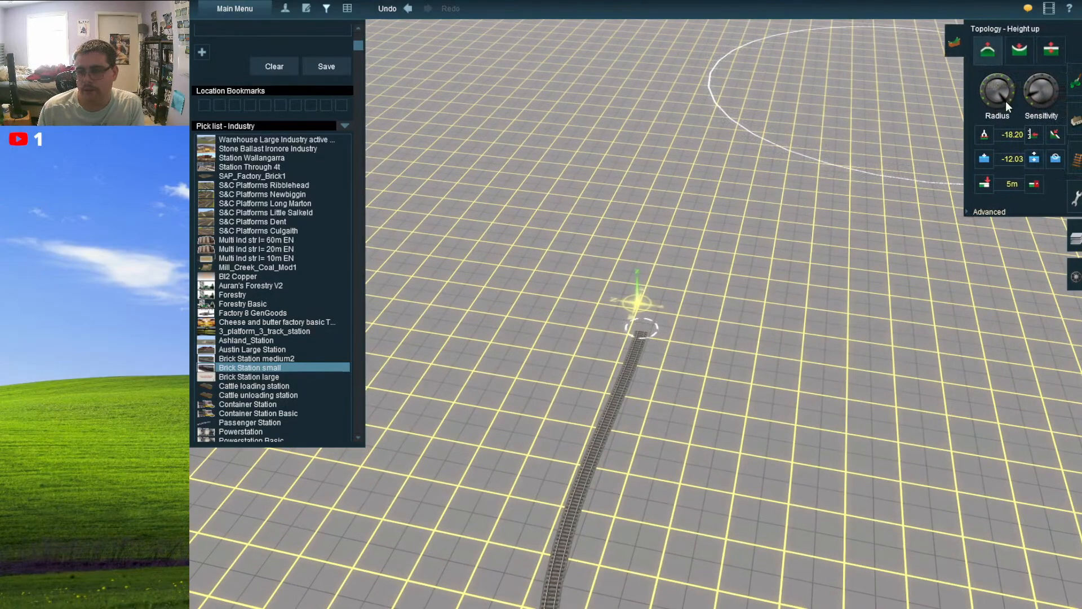
scroll(834, 183, "down", 5)
mouse_move(733, 158)
right_mouse_down()
mouse_move(672, 148)
mouse_move(611, 375)
mouse_move(582, 341)
mouse_move(601, 230)
mouse_move(572, 300)
mouse_move(576, 241)
mouse_move(630, 167)
mouse_move(640, 204)
mouse_move(533, 201)
mouse_move(605, 241)
mouse_move(738, 398)
mouse_move(727, 392)
mouse_move(706, 310)
mouse_move(787, 326)
mouse_move(648, 333)
mouse_move(683, 376)
mouse_move(653, 380)
mouse_move(671, 366)
right_mouse_up()
mouse_move(671, 367)
left_mouse_down()
mouse_move(641, 363)
mouse_move(688, 354)
mouse_move(707, 384)
mouse_move(688, 370)
left_mouse_up()
mouse_move(686, 365)
right_mouse_down()
mouse_move(645, 307)
mouse_move(614, 288)
mouse_move(629, 337)
mouse_move(651, 316)
mouse_move(658, 345)
right_mouse_up()
scroll(611, 286, "down", 3)
scroll(629, 337, "up", 3)
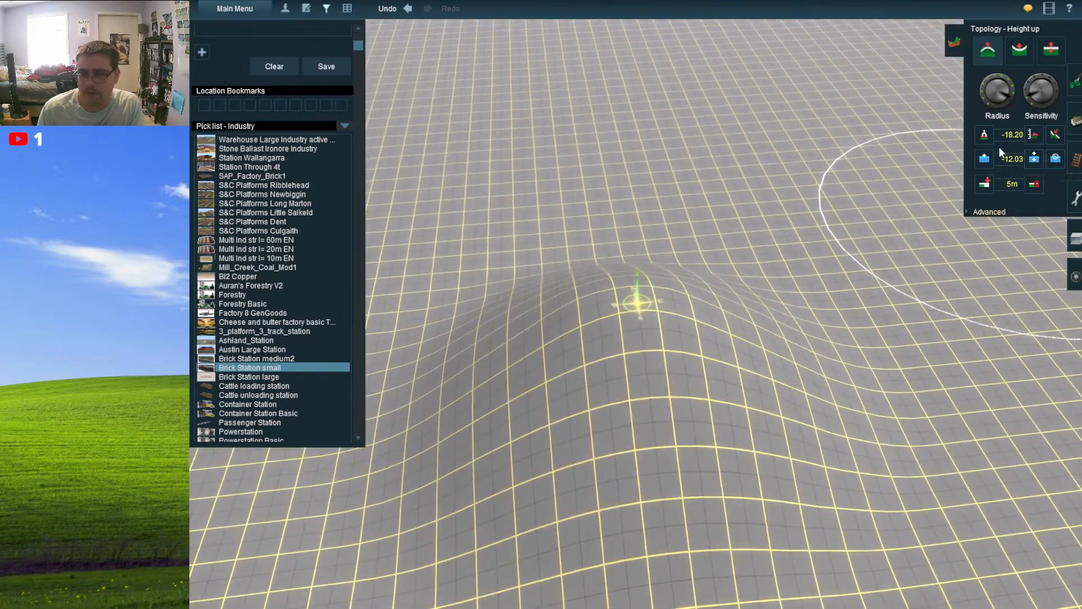
- Sample the hilltop's height and apply it to the surrounding ground to form a broad, flat-topped plateau
left_click(984, 159)
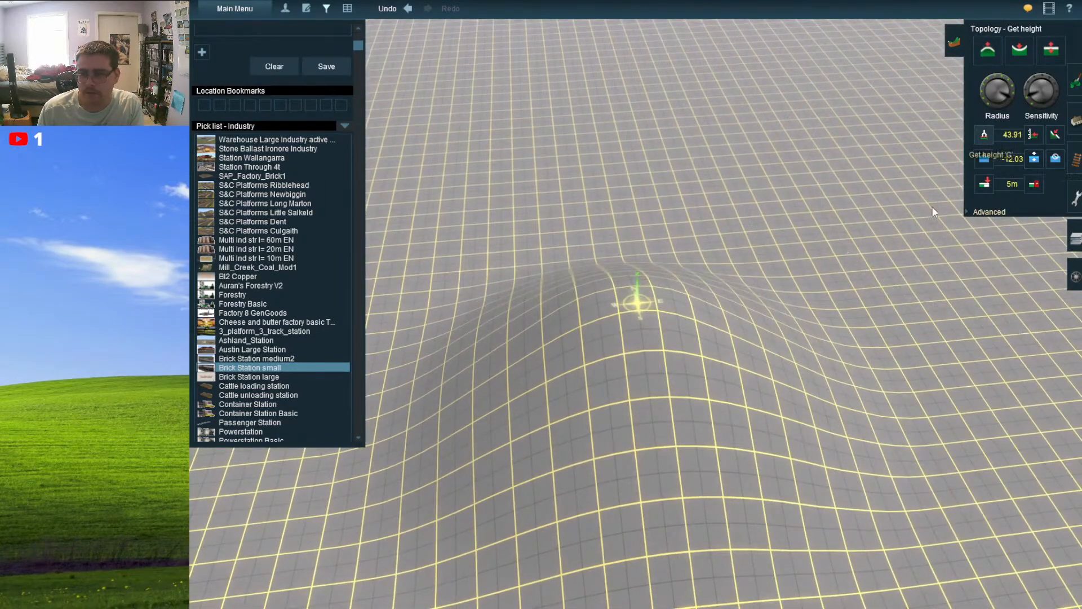
left_click(1037, 134)
mouse_move(662, 277)
left_mouse_down()
mouse_move(651, 196)
mouse_move(634, 269)
mouse_move(628, 199)
mouse_move(701, 280)
mouse_move(742, 385)
mouse_move(742, 423)
left_mouse_up()
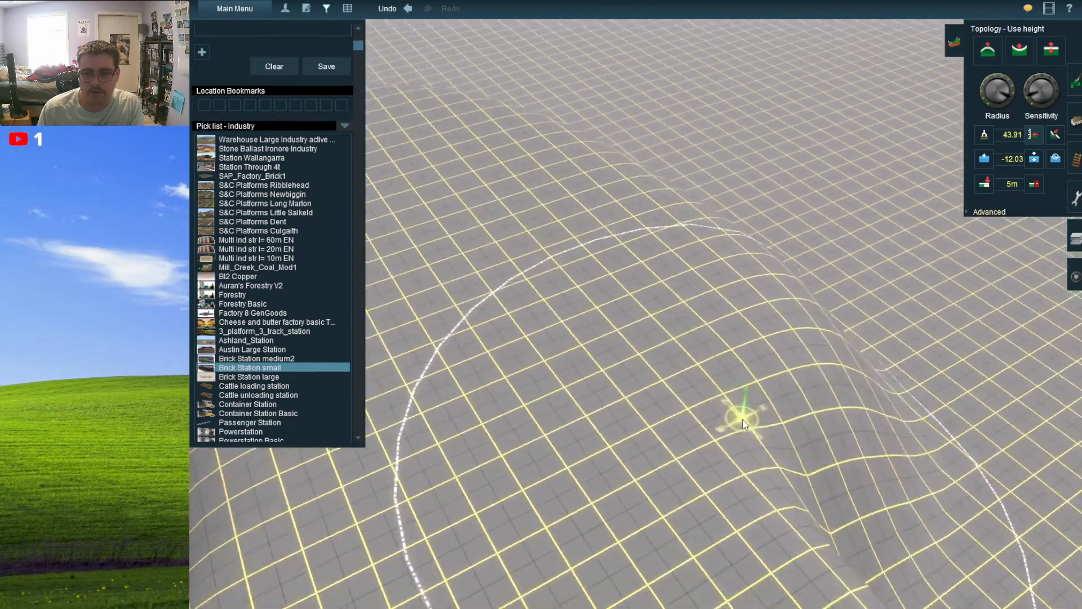
scroll(742, 424, "down", 6)
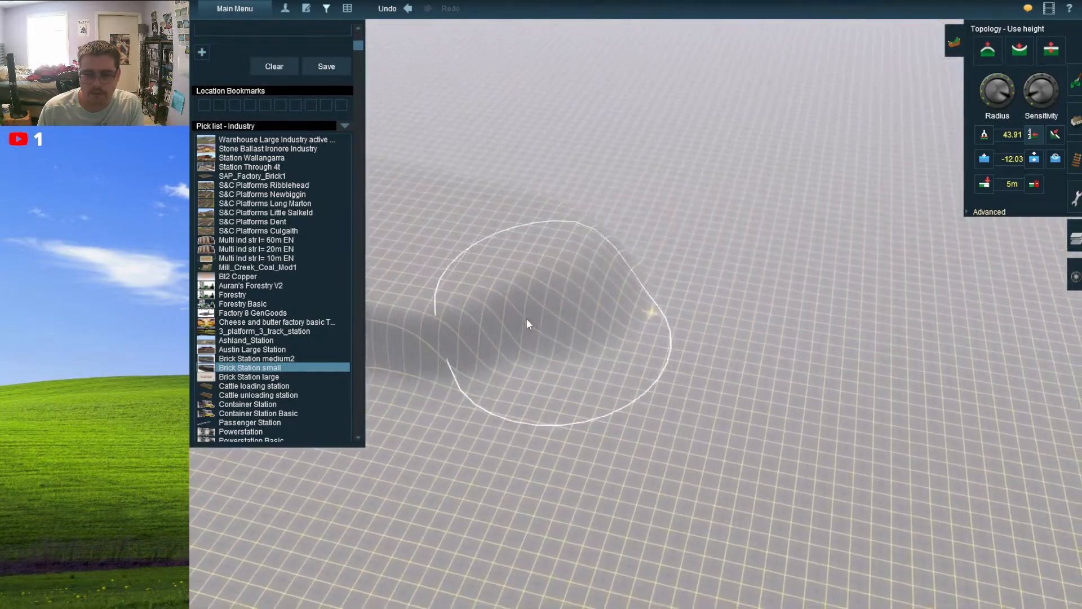
mouse_move(529, 322)
left_mouse_down()
mouse_move(657, 343)
mouse_move(737, 280)
mouse_move(742, 183)
mouse_move(627, 190)
mouse_move(651, 262)
left_mouse_up()
mouse_move(651, 262)
right_mouse_down()
mouse_move(657, 276)
mouse_move(604, 255)
mouse_move(573, 284)
mouse_move(596, 321)
mouse_move(712, 269)
right_mouse_up()
mouse_move(725, 190)
left_mouse_down()
mouse_move(688, 205)
mouse_move(624, 439)
mouse_move(703, 516)
mouse_move(784, 479)
mouse_move(880, 298)
mouse_move(861, 346)
left_mouse_up()
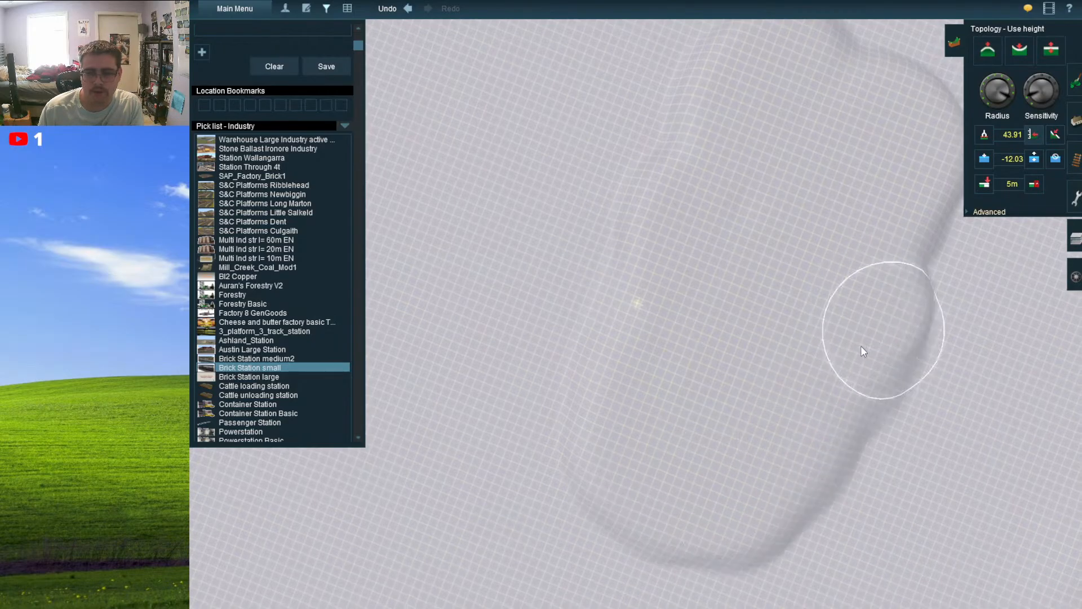
mouse_move(663, 361)
right_mouse_down()
mouse_move(661, 374)
mouse_move(620, 376)
mouse_move(630, 275)
right_mouse_up()
scroll(637, 376, "up", 5)
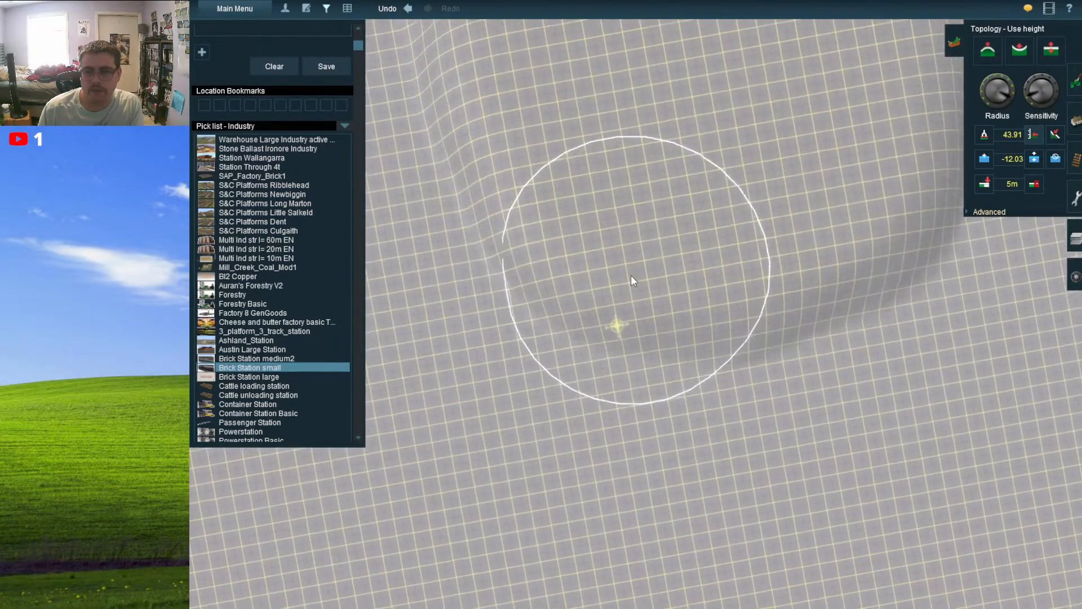
- Lower and raise parts of the plateau's edge to turn its uniform bank into uneven, rounded slopes
left_click(1022, 49)
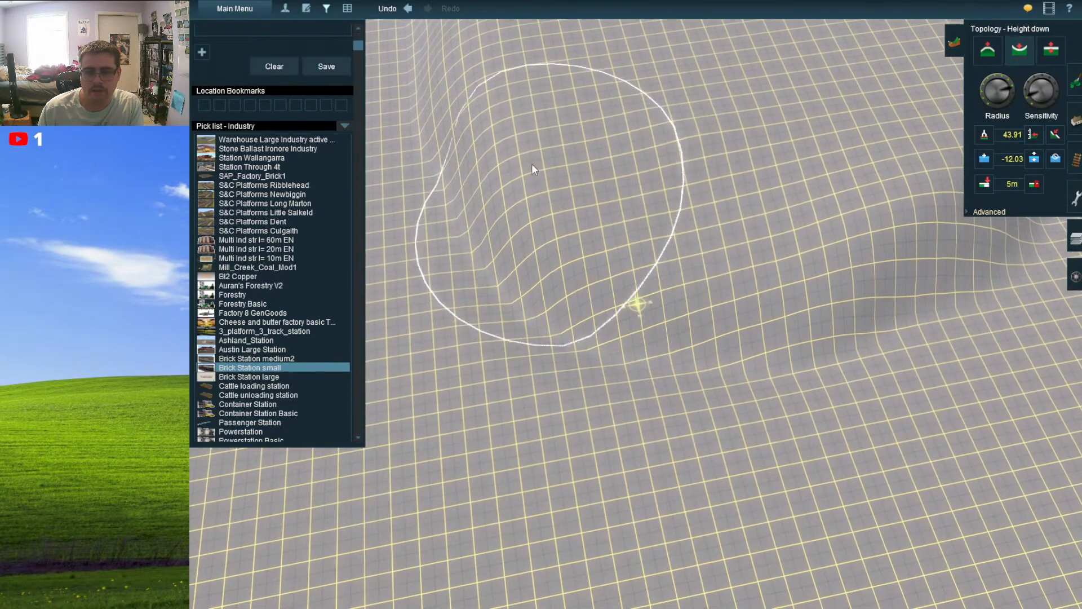
mouse_move(506, 80)
right_mouse_down()
mouse_move(661, 158)
mouse_move(751, 376)
mouse_move(692, 368)
mouse_move(648, 322)
right_mouse_up()
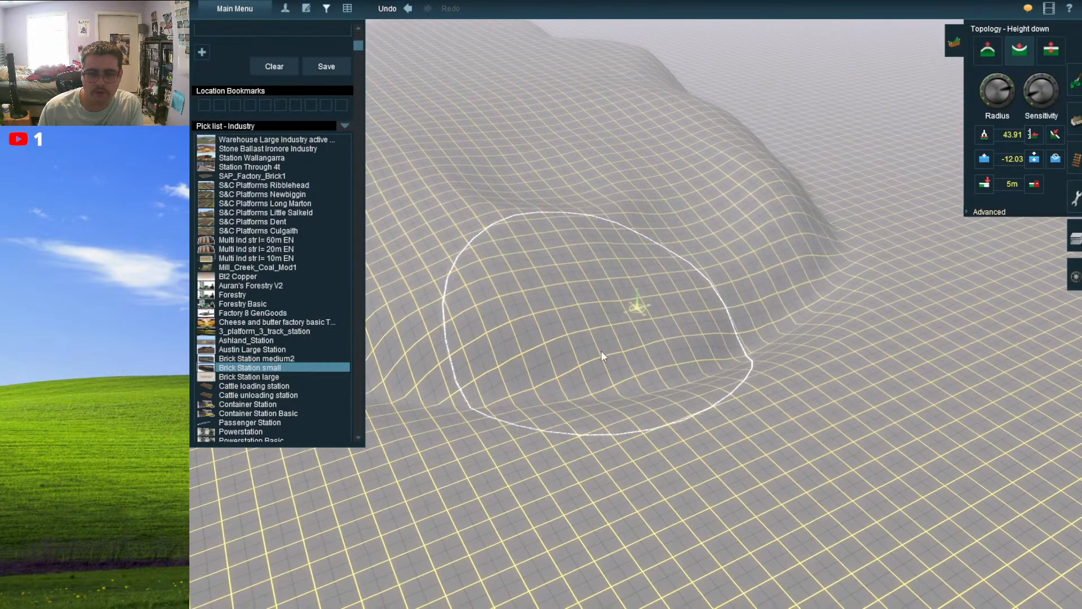
left_click(987, 52)
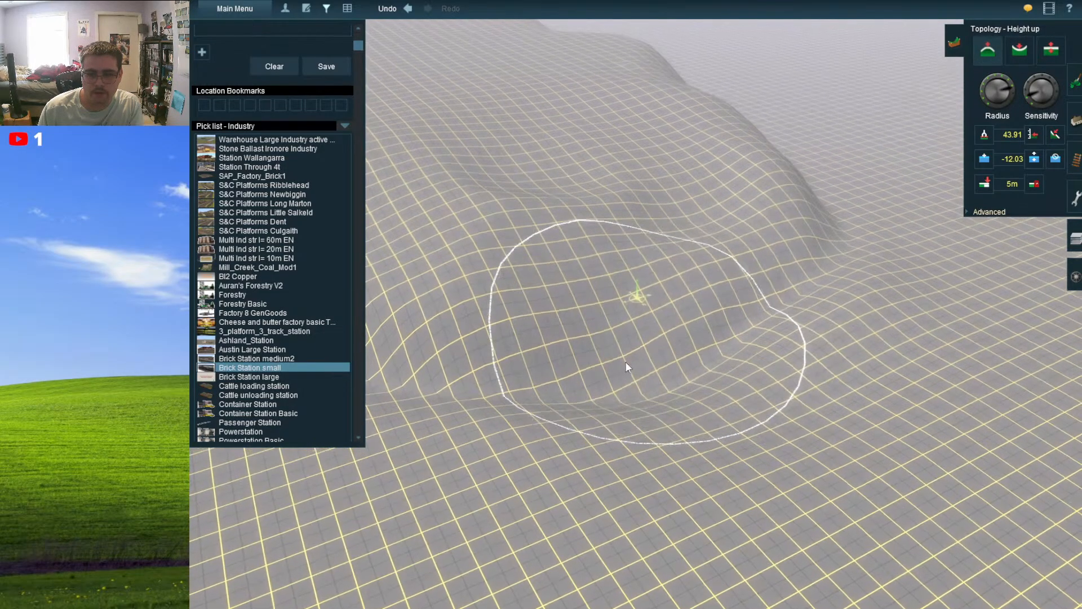
mouse_move(462, 376)
left_mouse_down()
mouse_move(512, 302)
mouse_move(592, 305)
mouse_move(662, 274)
mouse_move(478, 281)
mouse_move(585, 312)
mouse_move(795, 301)
mouse_move(668, 329)
mouse_move(610, 321)
mouse_move(633, 309)
mouse_move(699, 186)
mouse_move(653, 329)
mouse_move(616, 346)
mouse_move(618, 333)
mouse_move(620, 361)
mouse_move(585, 401)
mouse_move(644, 353)
mouse_move(619, 373)
mouse_move(587, 366)
mouse_move(603, 367)
mouse_move(602, 386)
mouse_move(578, 373)
mouse_move(583, 358)
mouse_move(564, 412)
mouse_move(517, 479)
mouse_move(567, 278)
mouse_move(708, 236)
mouse_move(643, 299)
mouse_move(749, 187)
left_mouse_up()
mouse_move(740, 112)
right_mouse_down()
mouse_move(721, 121)
mouse_move(715, 202)
mouse_move(681, 270)
mouse_move(740, 316)
mouse_move(766, 254)
mouse_move(742, 239)
mouse_move(581, 281)
mouse_move(659, 336)
mouse_move(871, 330)
mouse_move(945, 309)
mouse_move(981, 254)
right_mouse_up()
- Cut hollows and gullies into the plateau's rim with a smaller height-down brush for a more natural outline
left_click(1019, 51)
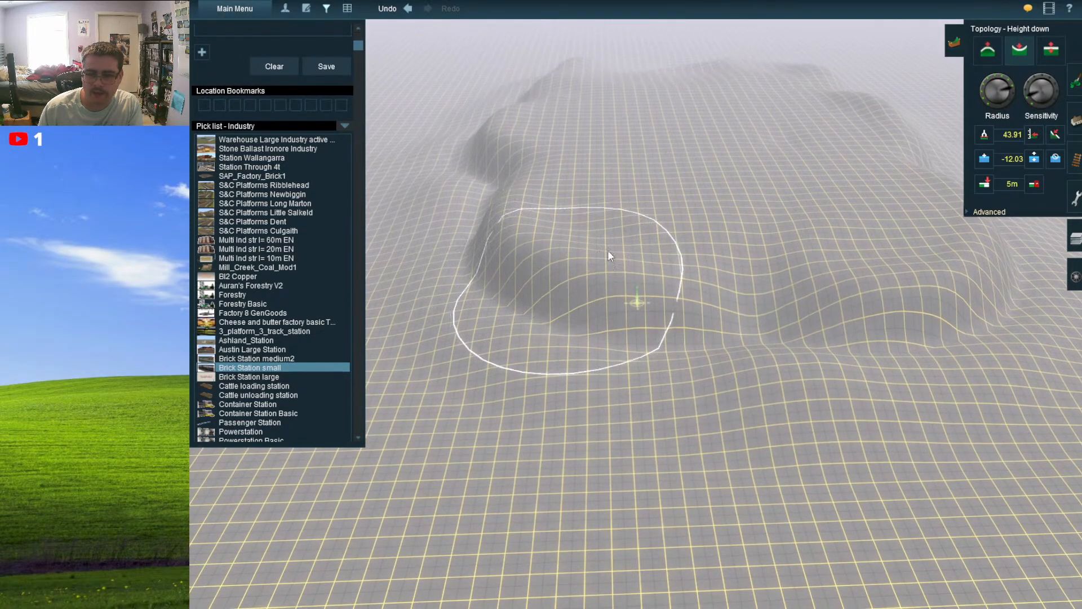
right_click_drag(609, 253, 700, 220)
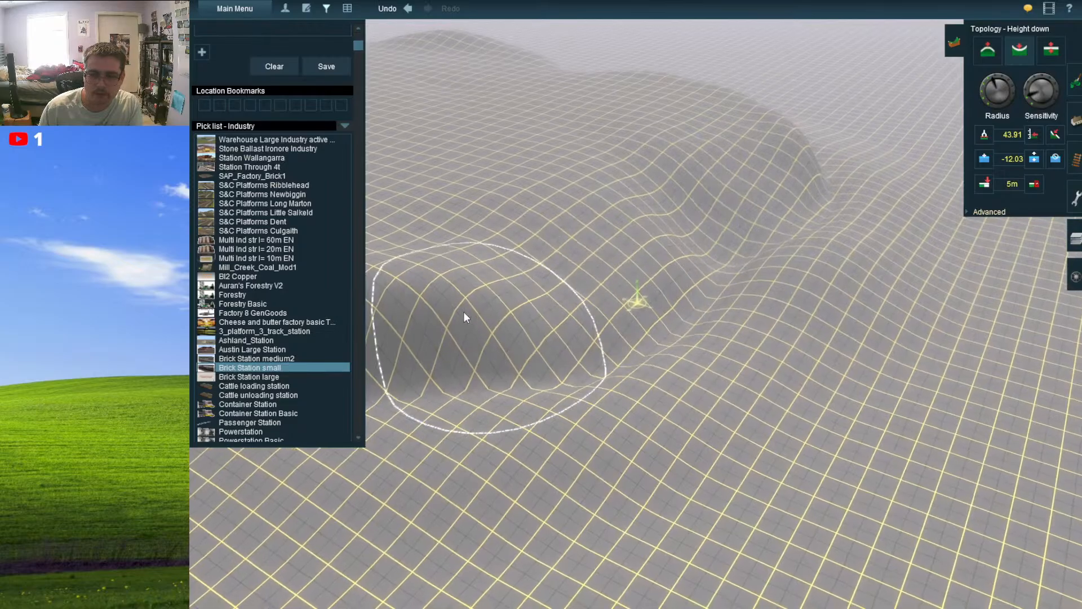
right_click_drag(420, 309, 526, 324)
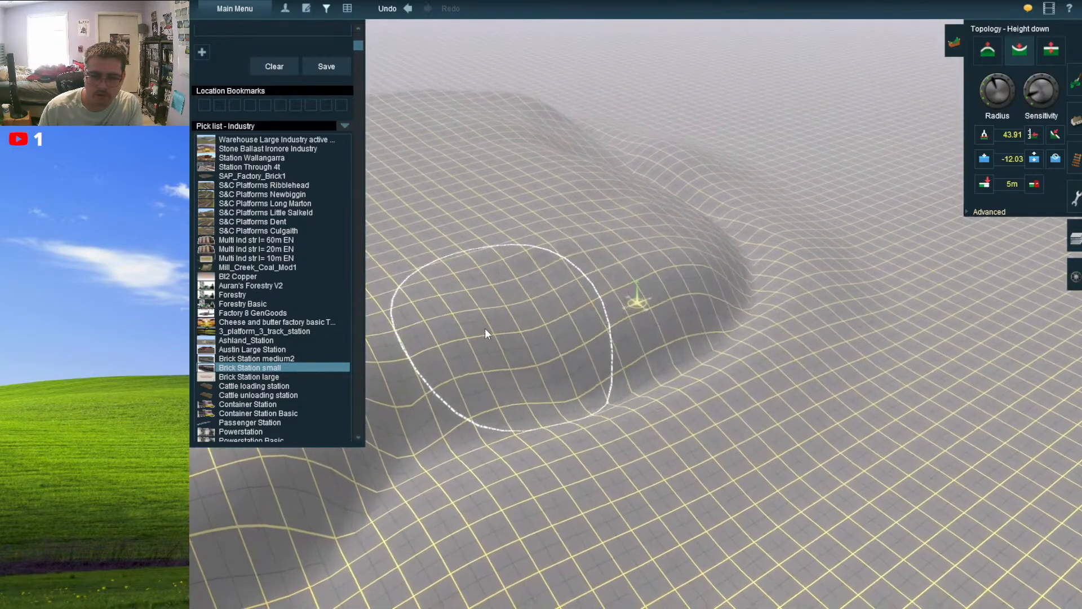
mouse_move(466, 344)
right_mouse_down()
mouse_move(551, 345)
mouse_move(701, 282)
mouse_move(674, 389)
right_mouse_up()
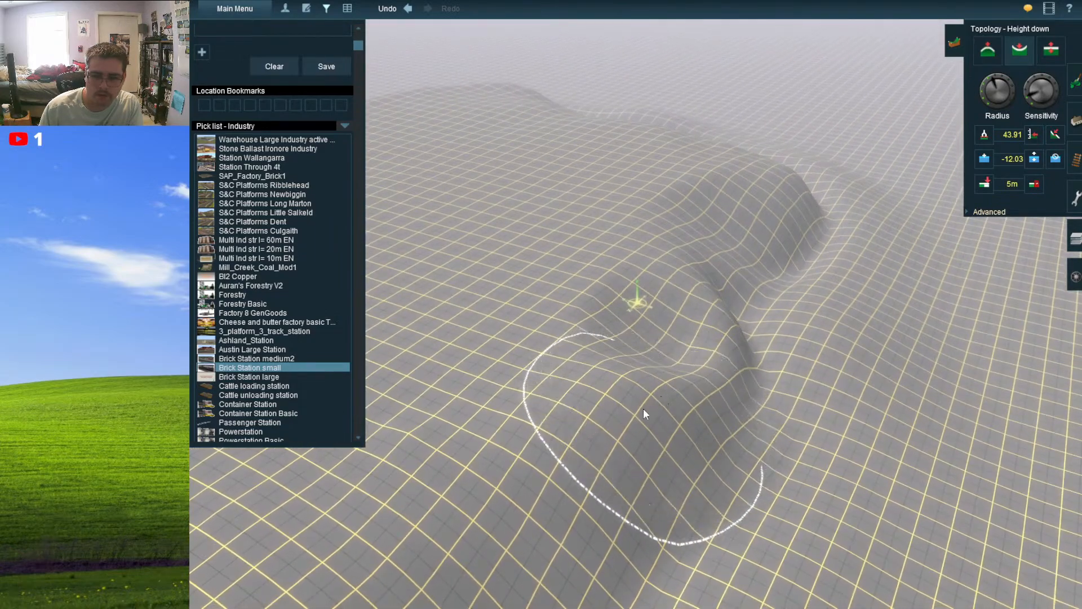
mouse_move(586, 483)
right_mouse_down()
mouse_move(573, 478)
mouse_move(573, 387)
mouse_move(604, 382)
mouse_move(783, 201)
mouse_move(793, 212)
right_mouse_up()
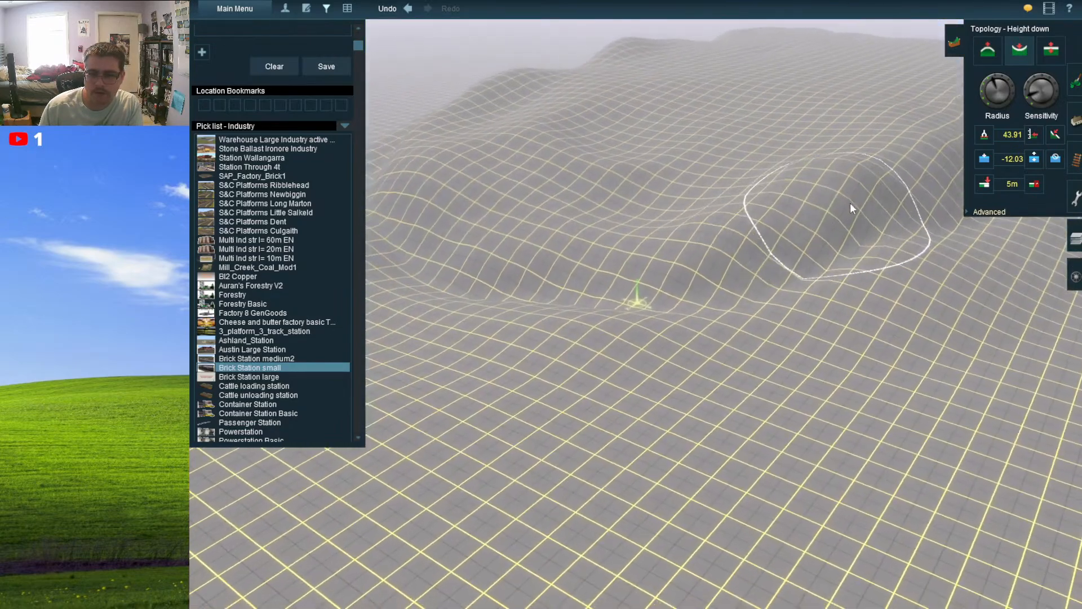
mouse_move(873, 193)
right_mouse_down()
mouse_move(863, 174)
mouse_move(582, 327)
mouse_move(581, 407)
mouse_move(617, 242)
mouse_move(594, 186)
mouse_move(1043, 175)
mouse_move(697, 338)
mouse_move(633, 265)
mouse_move(836, 229)
right_mouse_up()
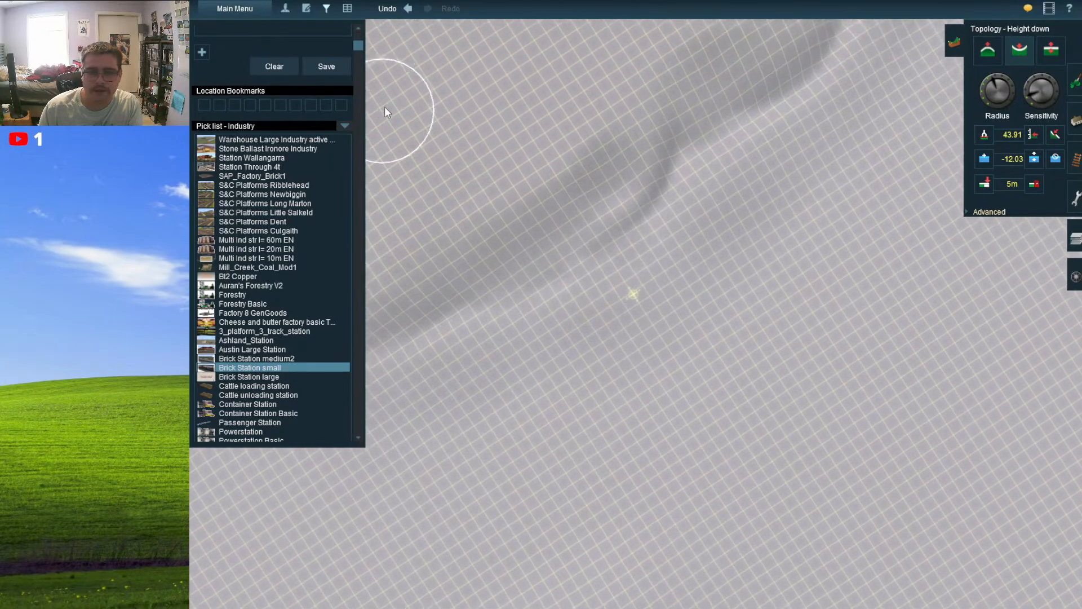
- Switch the pick list to Rail Stuff
left_click(341, 127)
mouse_move(445, 141)
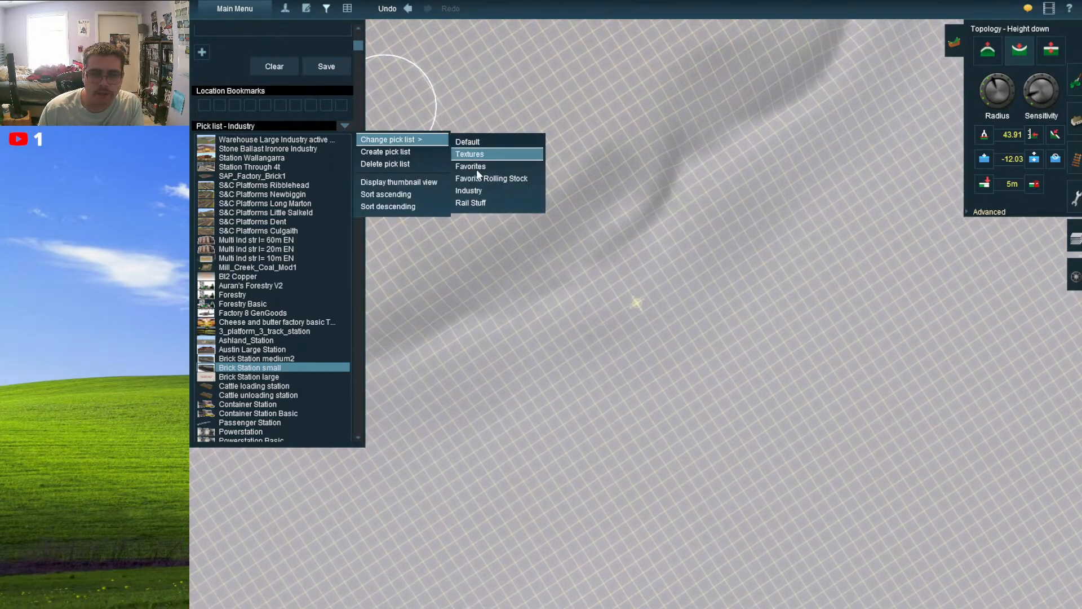
left_click(477, 203)
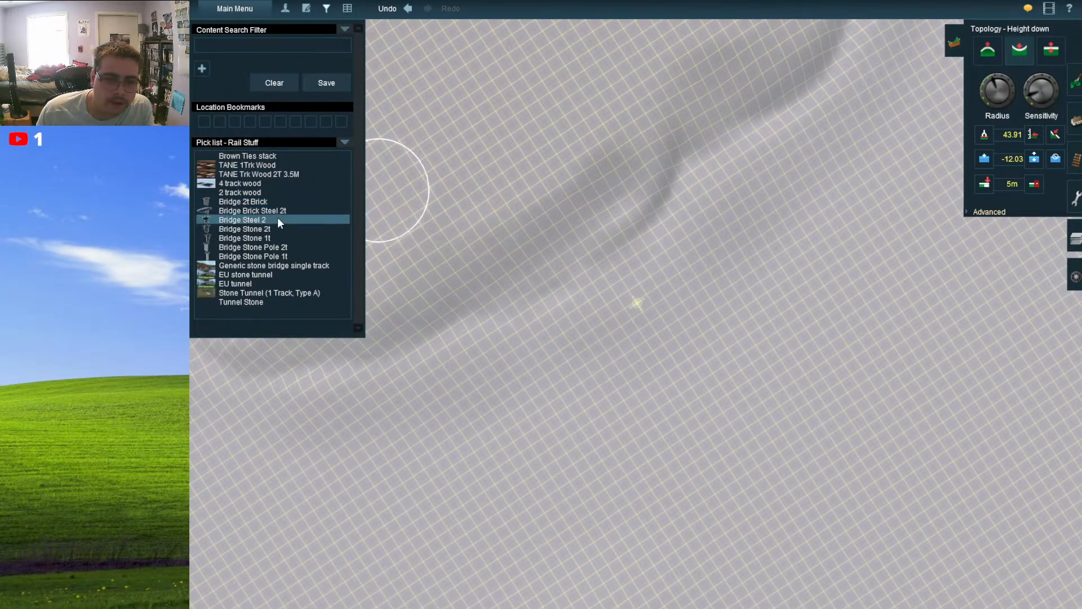
- Try a short length of EU tunnel on the open ground below the hill and undo it
left_click(278, 273)
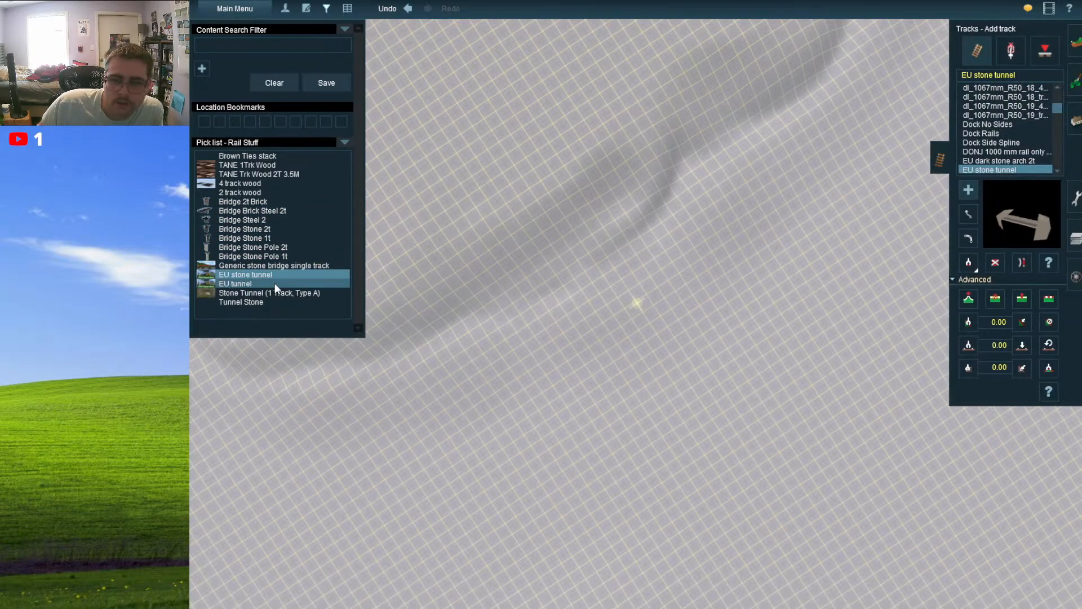
left_click(275, 283)
scroll(723, 405, "up", 3)
left_click(660, 437)
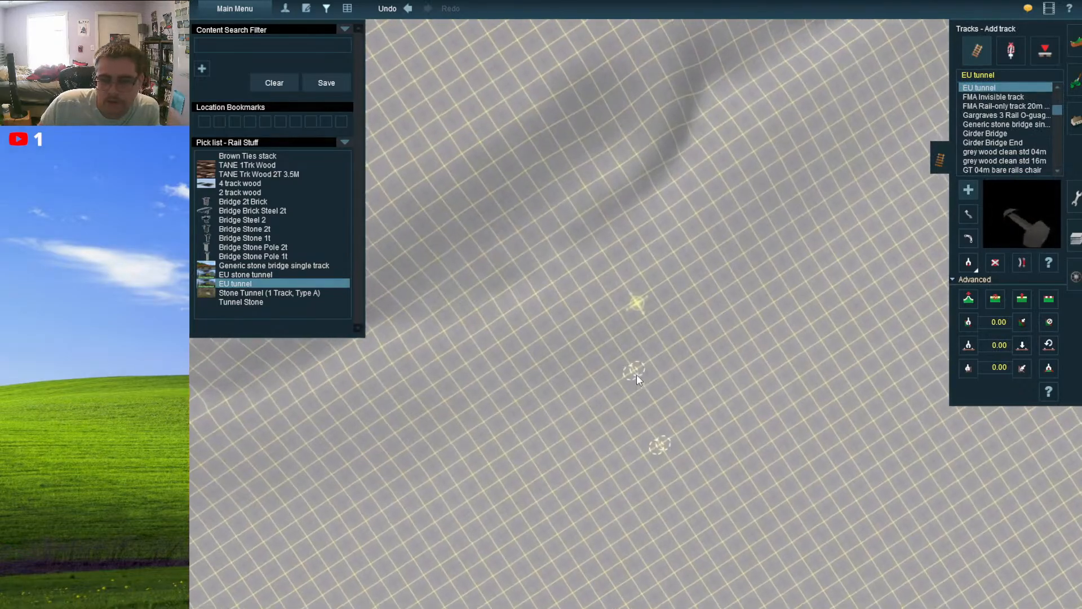
left_click(637, 374)
left_click(601, 304)
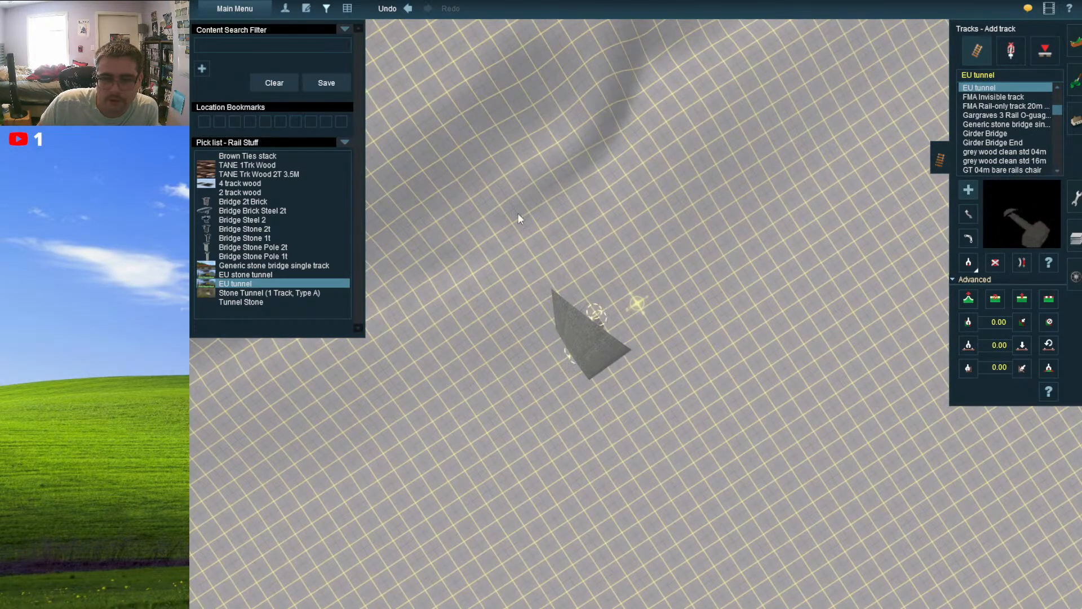
left_click(387, 9)
- Try a short length of Tunnel Stone on the open ground in front of the hill
left_click(281, 303)
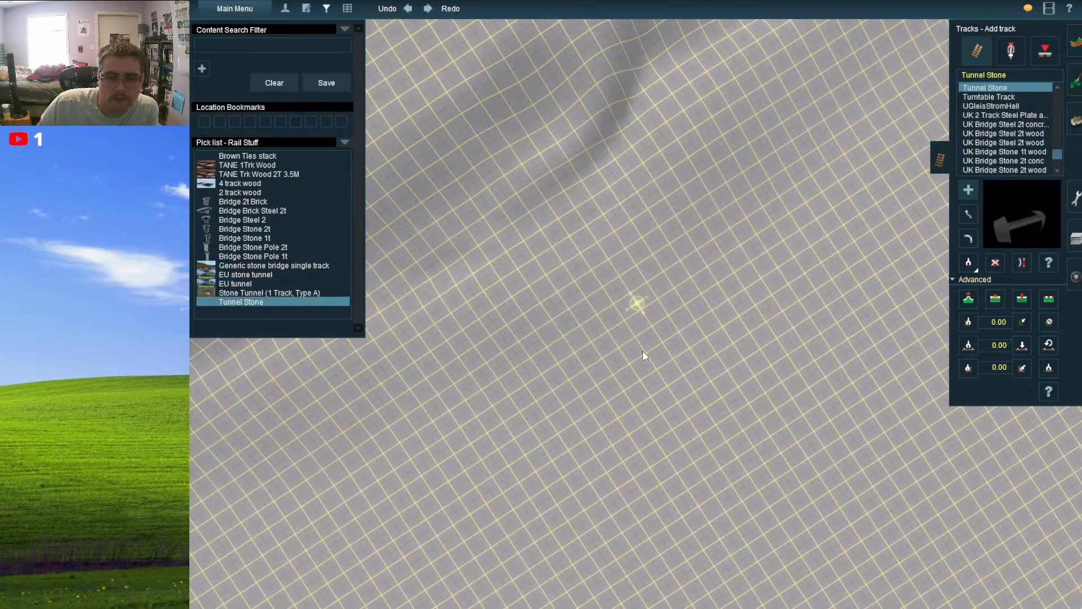
right_click(589, 302)
key("Down")
left_click(636, 383)
left_click(684, 476)
left_click(689, 507)
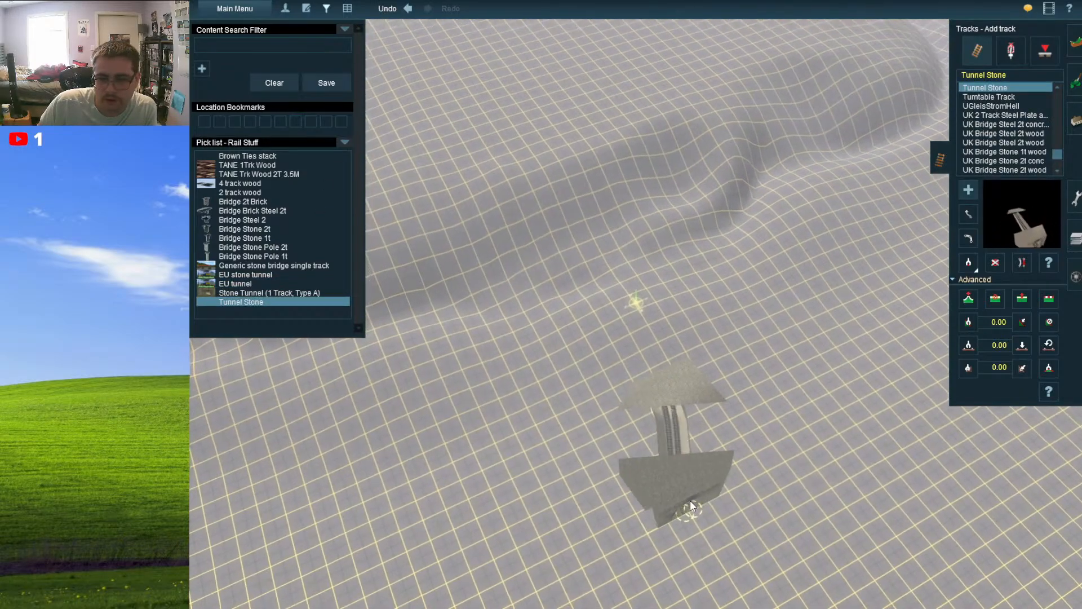
- Try an EU stone tunnel beside the Tunnel Stone piece for comparison, then delete both test tunnels
left_click(282, 275)
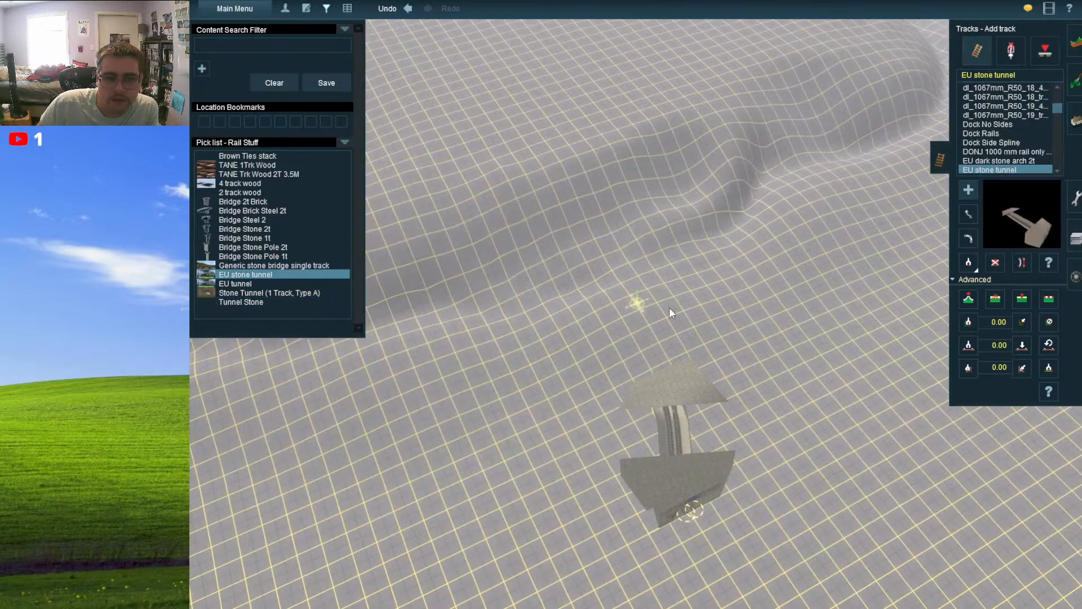
left_click(821, 300)
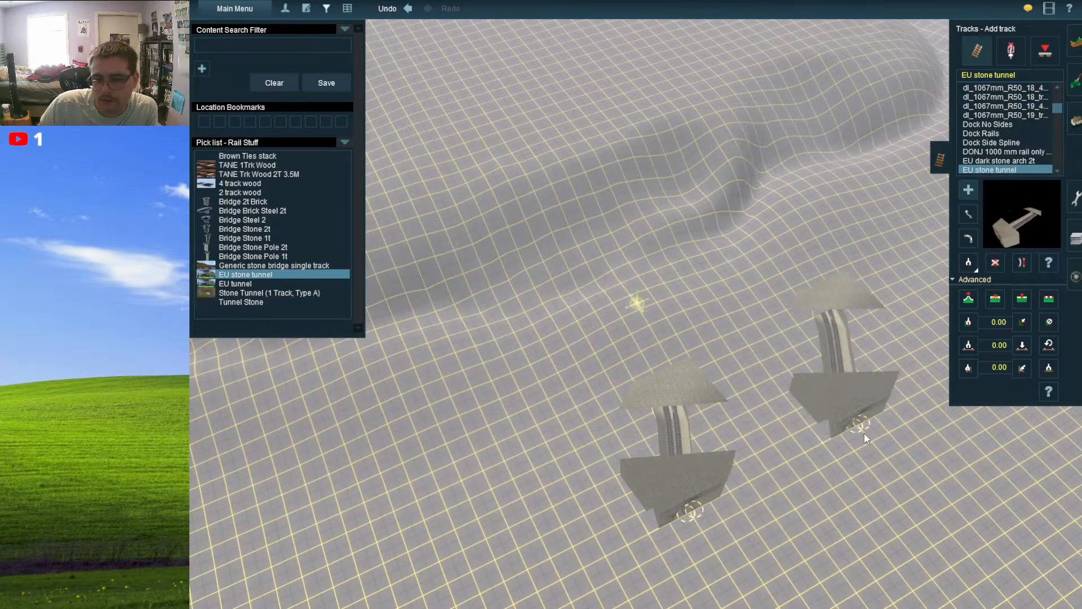
left_click(995, 262)
left_click(888, 389)
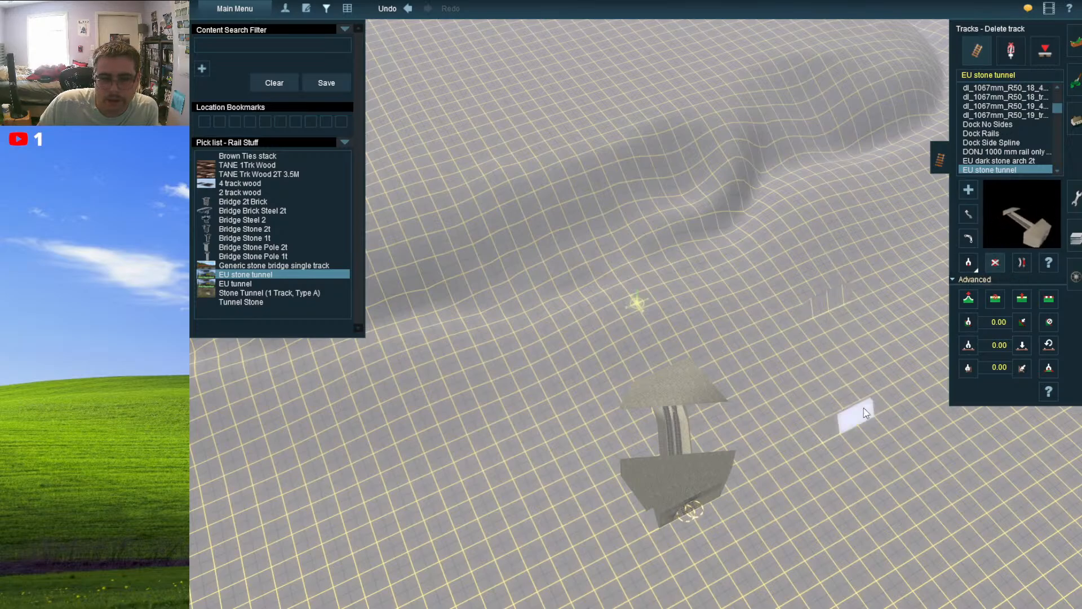
left_click(657, 446)
- Try a Stone Tunnel (1 Track, Type A) on the open ground and delete the test piece
left_click(327, 268)
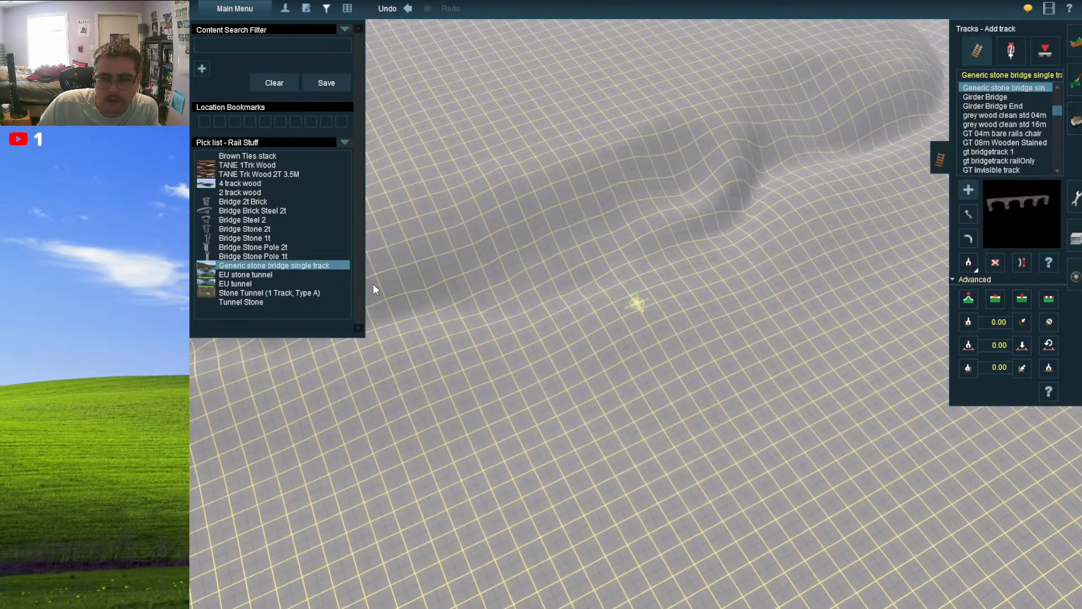
left_click(307, 284)
left_click(309, 292)
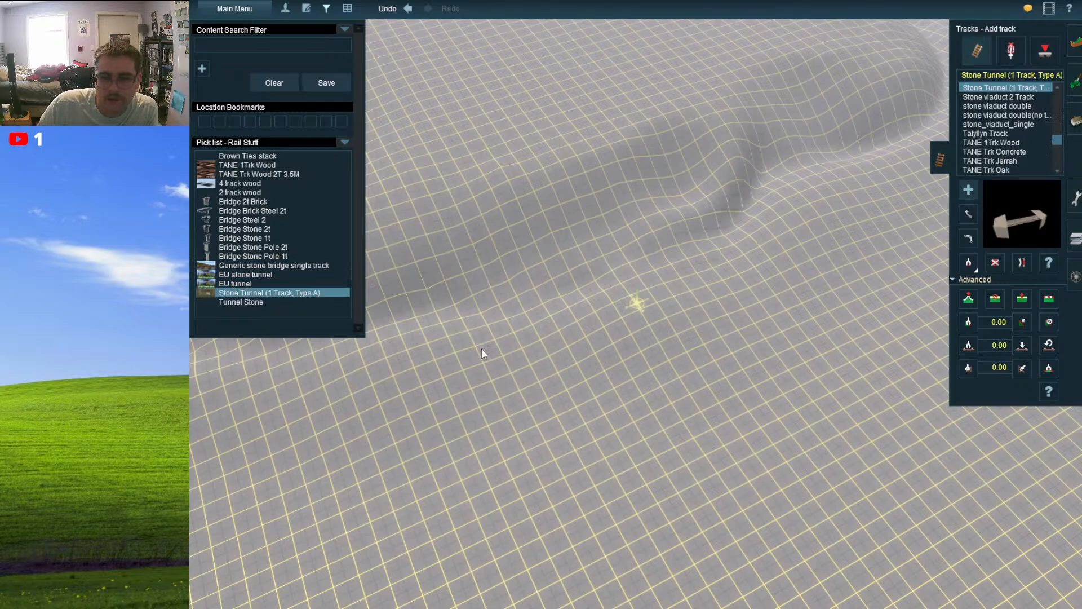
left_click_drag(658, 397, 727, 524)
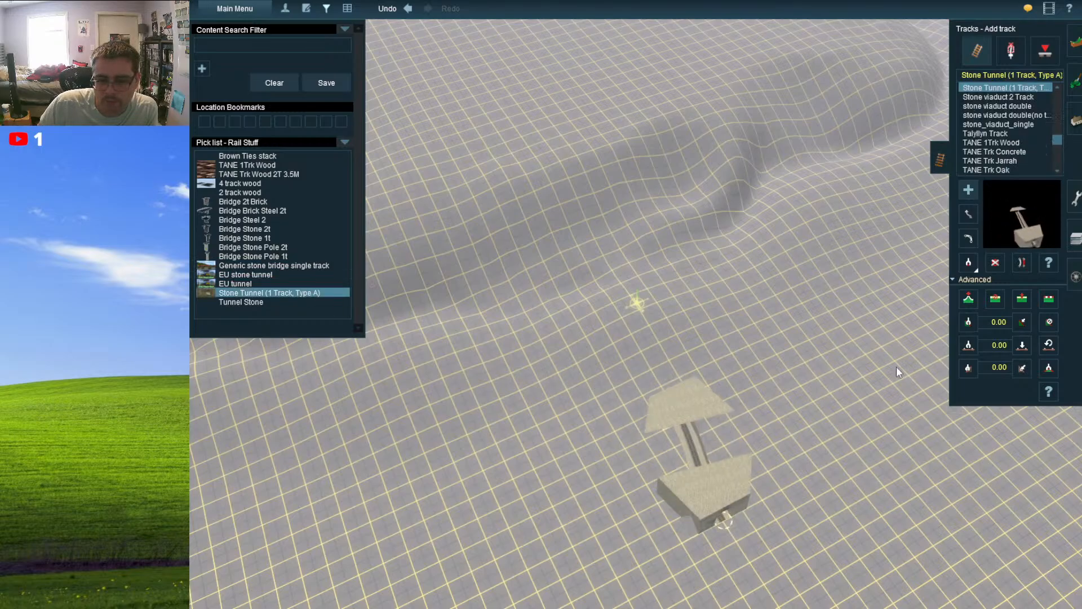
left_click(996, 264)
left_click(723, 464)
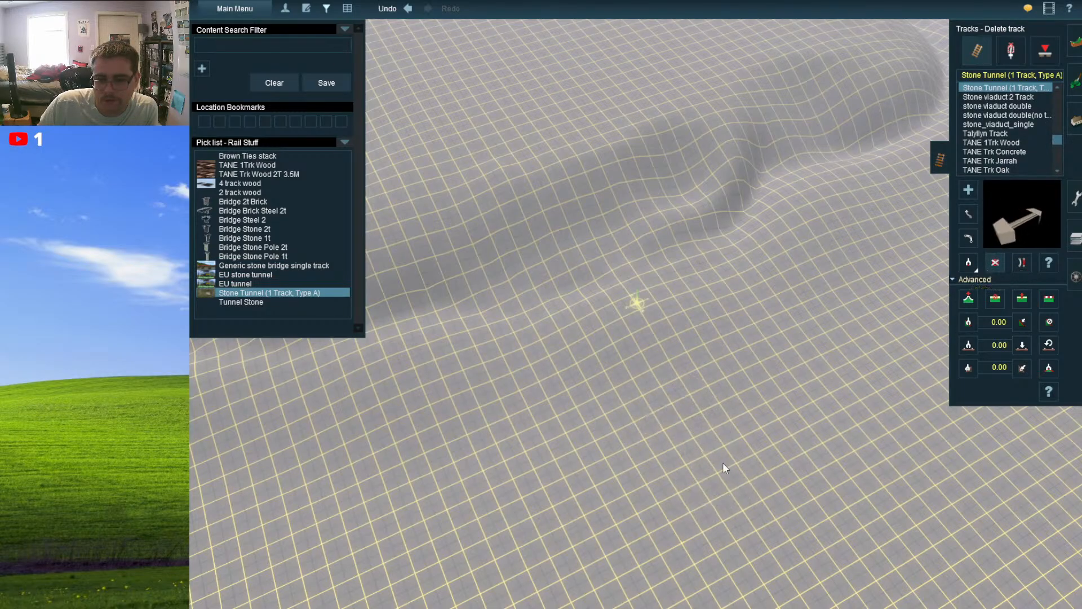
- Place a short Stone Tunnel (1 Track, Type A) near the foot of the hill and shift it farther from the slope
left_click(969, 192)
right_click(853, 232)
key("Down")
key("Left")
key("Up")
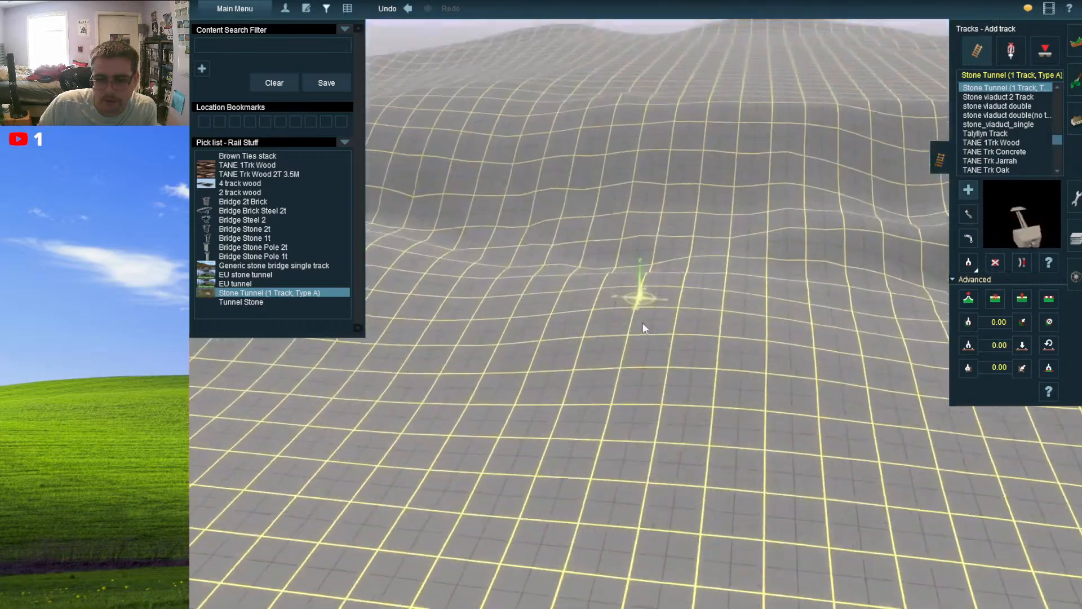
left_click_drag(637, 489, 644, 174)
right_click(660, 217)
key("Left")
right_click_drag(644, 174, 715, 376)
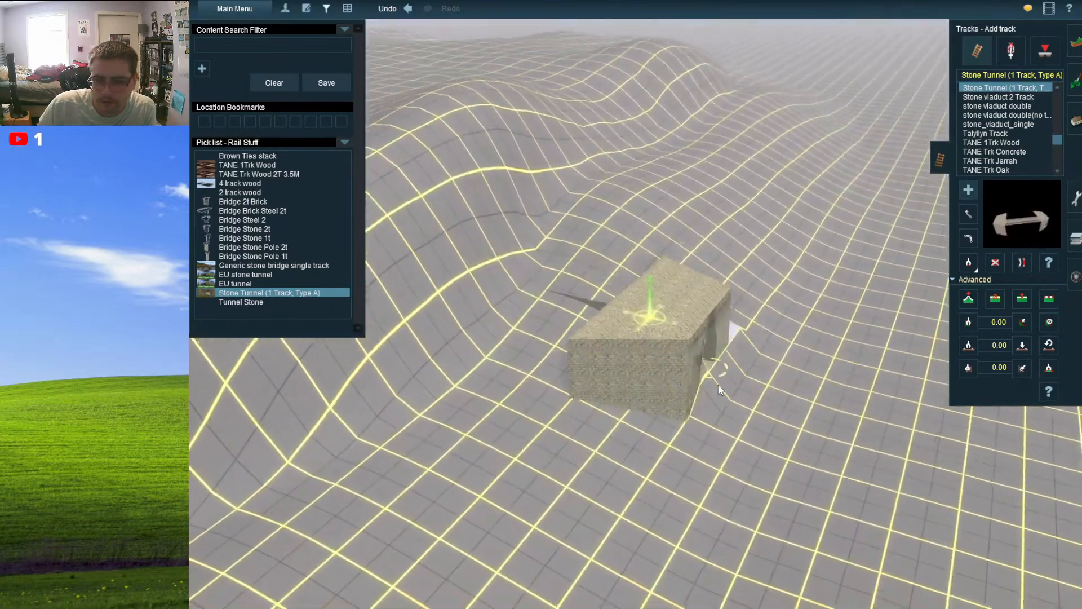
left_click_drag(721, 388, 839, 439)
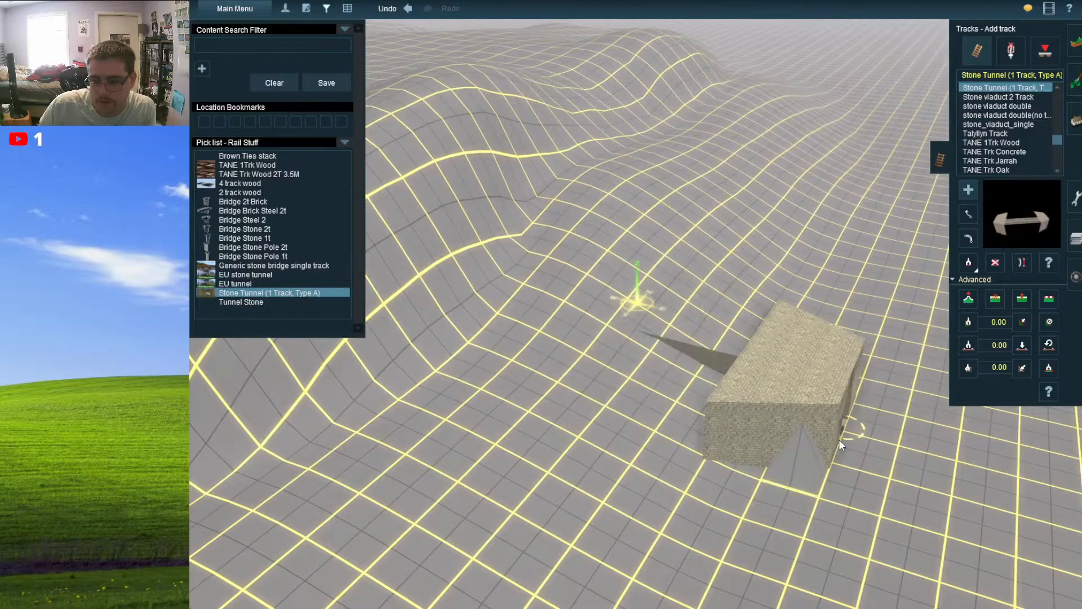
- Raise the terrain between the hillside and the stone tunnel into high rounded ridges
right_click_drag(858, 468, 1017, 55)
left_click(1076, 44)
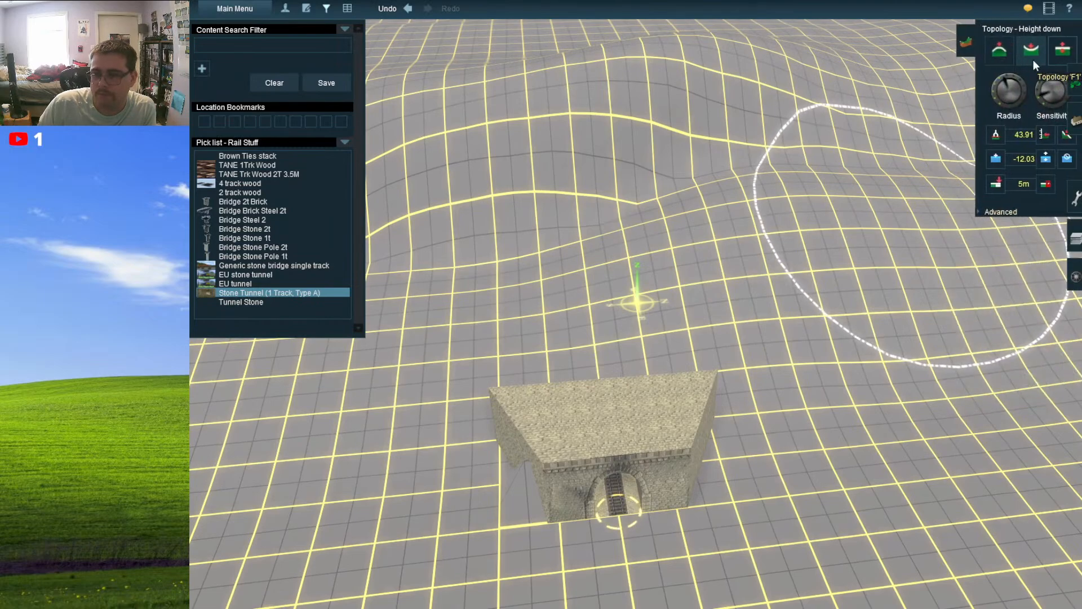
mouse_move(573, 306)
left_mouse_down()
mouse_move(499, 319)
mouse_move(478, 290)
mouse_move(676, 269)
mouse_move(719, 327)
mouse_move(657, 306)
mouse_move(605, 306)
mouse_move(692, 368)
mouse_move(608, 291)
mouse_move(444, 277)
mouse_move(518, 402)
left_mouse_up()
right_click(483, 342)
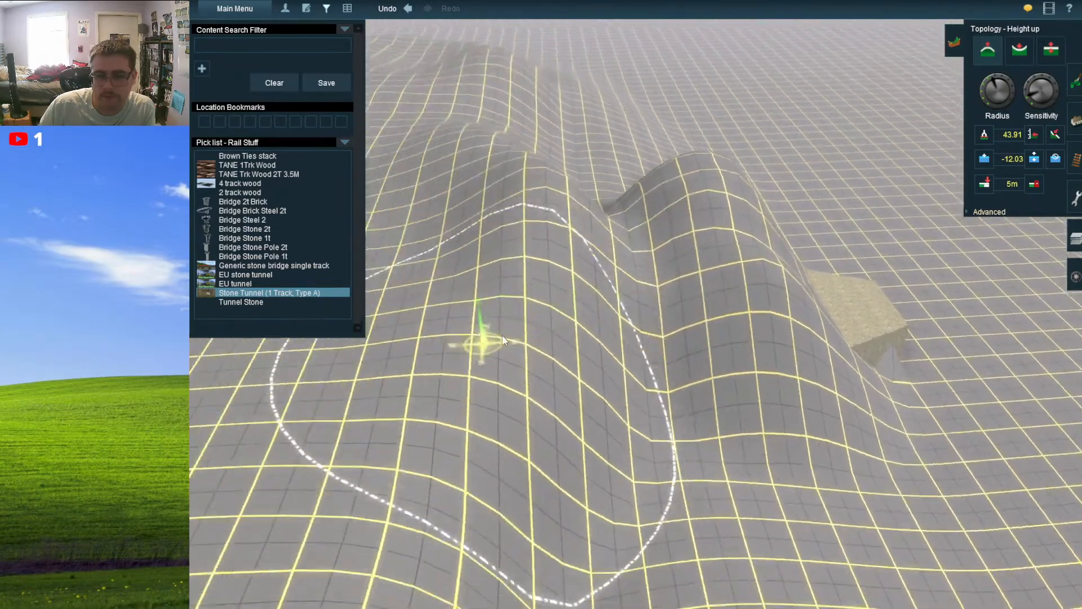
- Reduce the terrain brush radius and lower the steep rounded ridges beside the stone tunnel with Height down
left_click_drag(1003, 84, 980, 90)
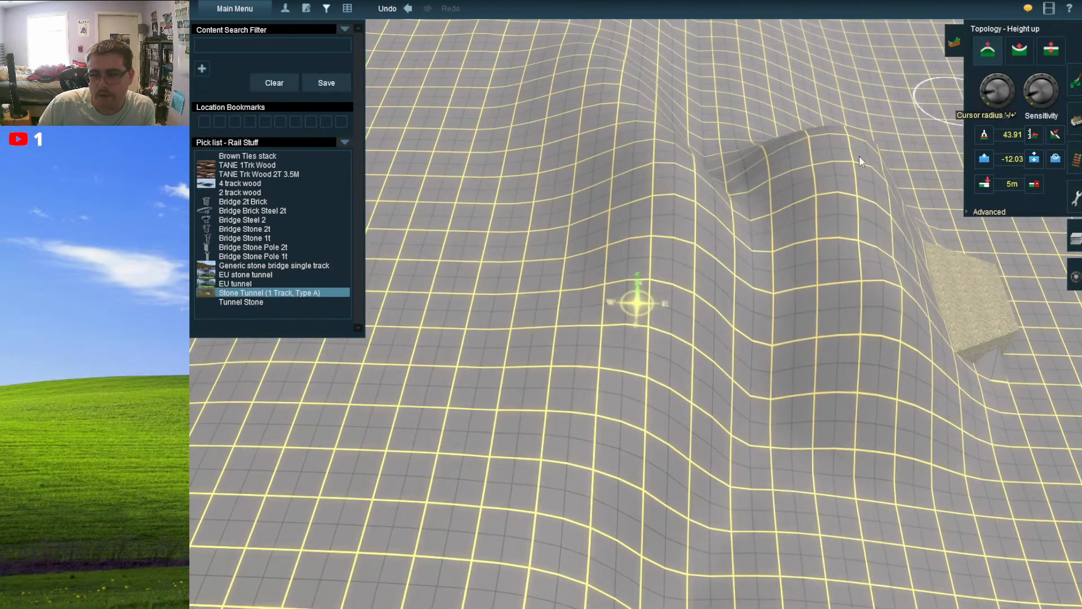
mouse_move(859, 155)
left_mouse_down()
mouse_move(817, 168)
mouse_move(833, 162)
mouse_move(837, 141)
mouse_move(850, 151)
left_mouse_up()
left_click(1019, 52)
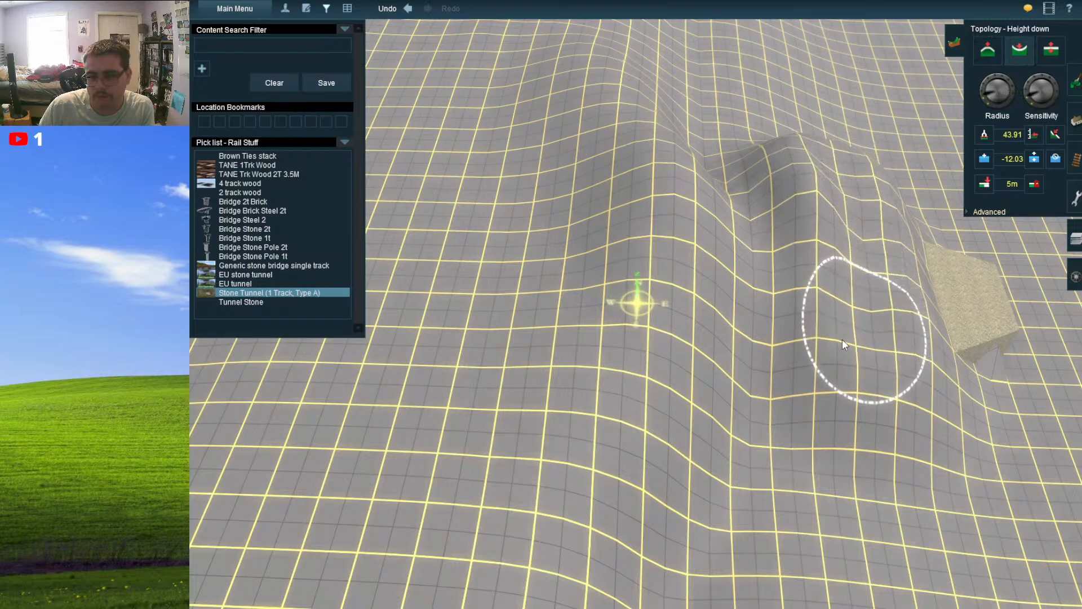
left_click_drag(787, 159, 811, 143)
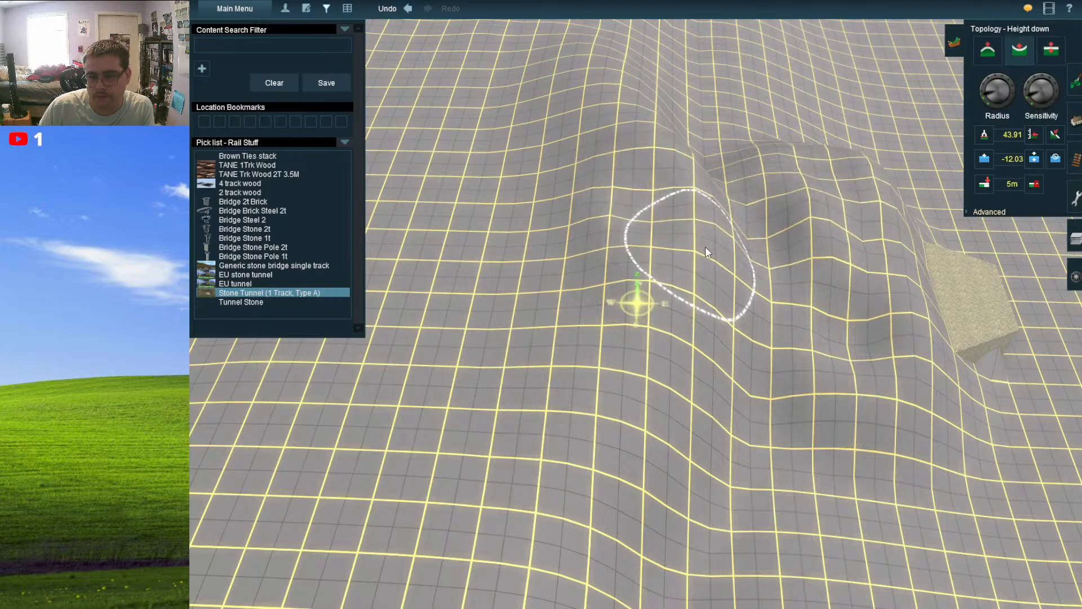
mouse_move(705, 245)
left_mouse_down()
mouse_move(718, 217)
mouse_move(708, 265)
left_mouse_up()
key("Up")
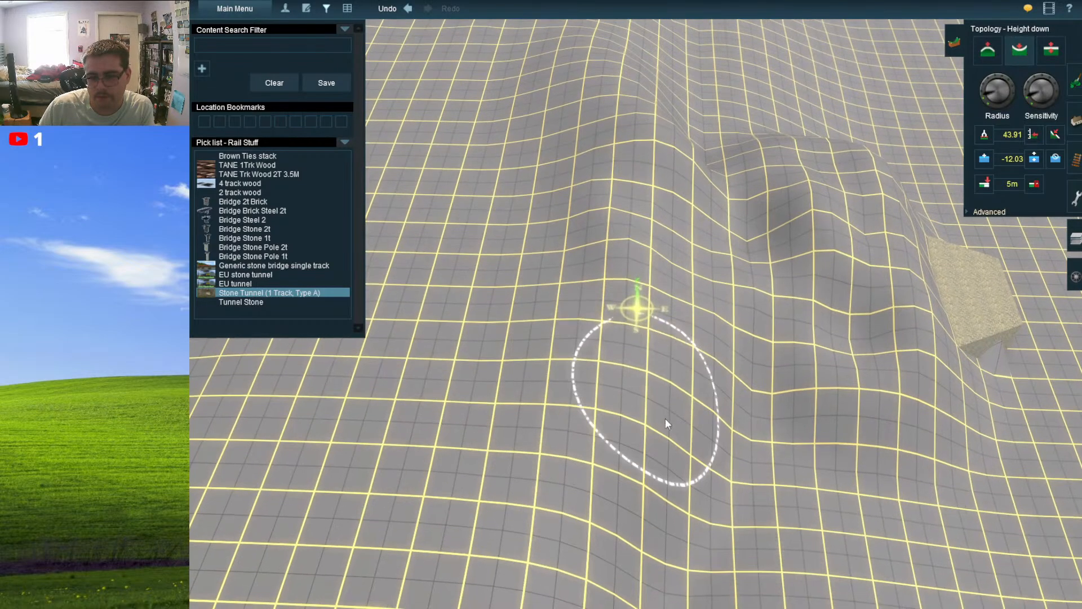
- Lower the ground blocking the inside of the stone tunnel, then raise the slope above its portal
right_click(756, 507)
key("Left")
key("Left")
right_click_drag(720, 340, 684, 329)
scroll(749, 312, "up", 3)
key("Right")
scroll(753, 320, "up", 5)
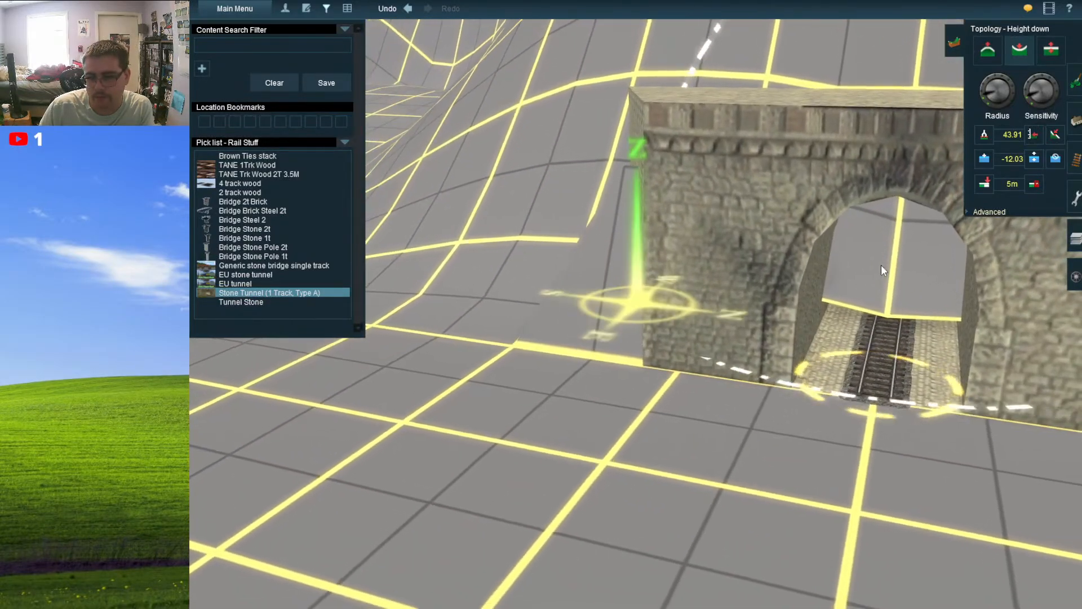
left_click(882, 271)
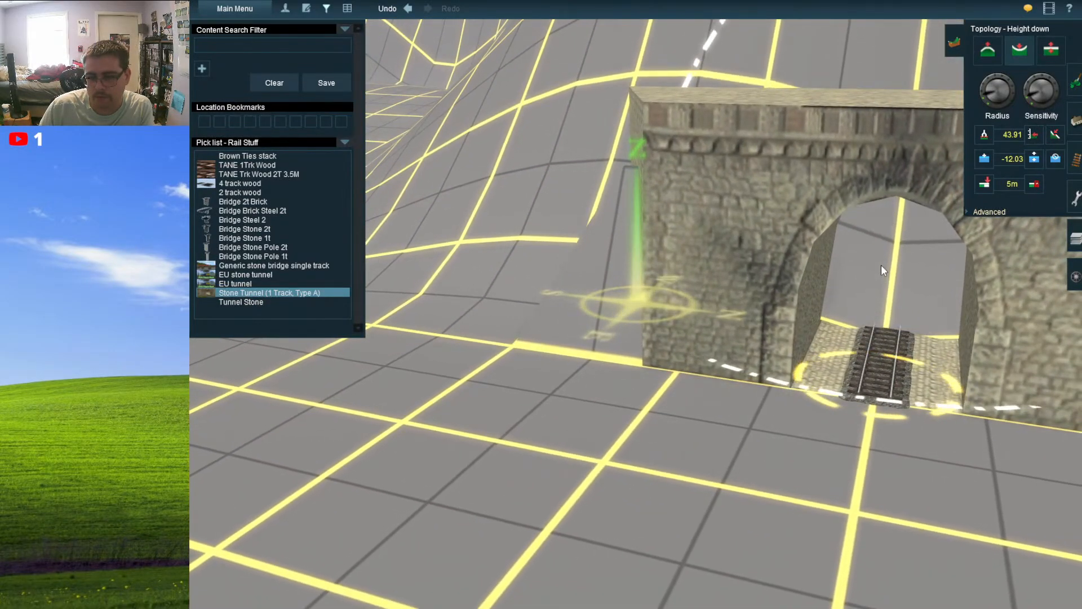
left_click(981, 55)
left_click(913, 135)
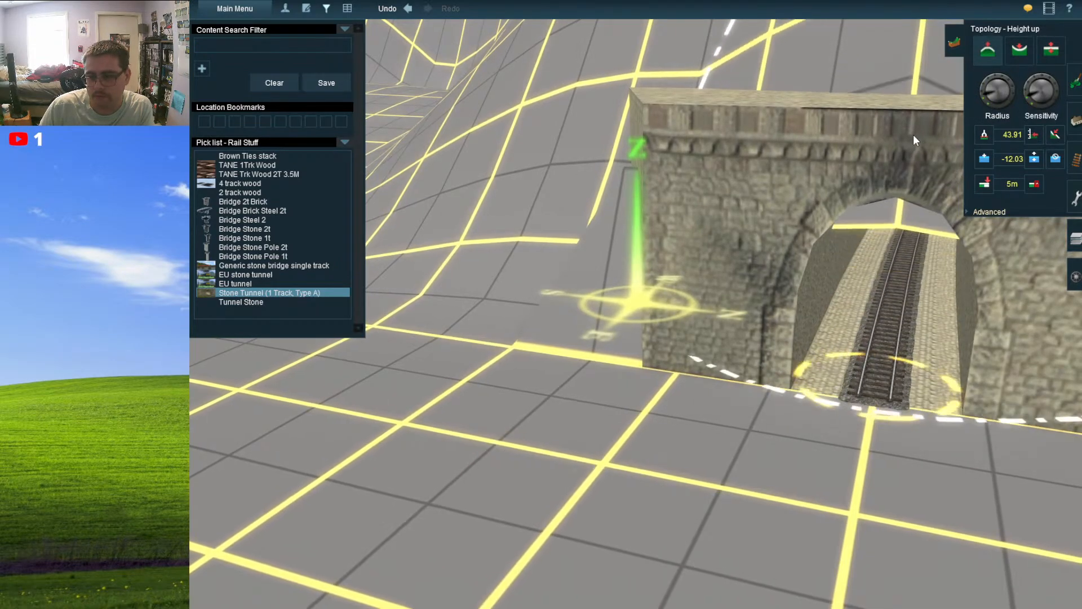
key("Down")
scroll(913, 136, "down", 2)
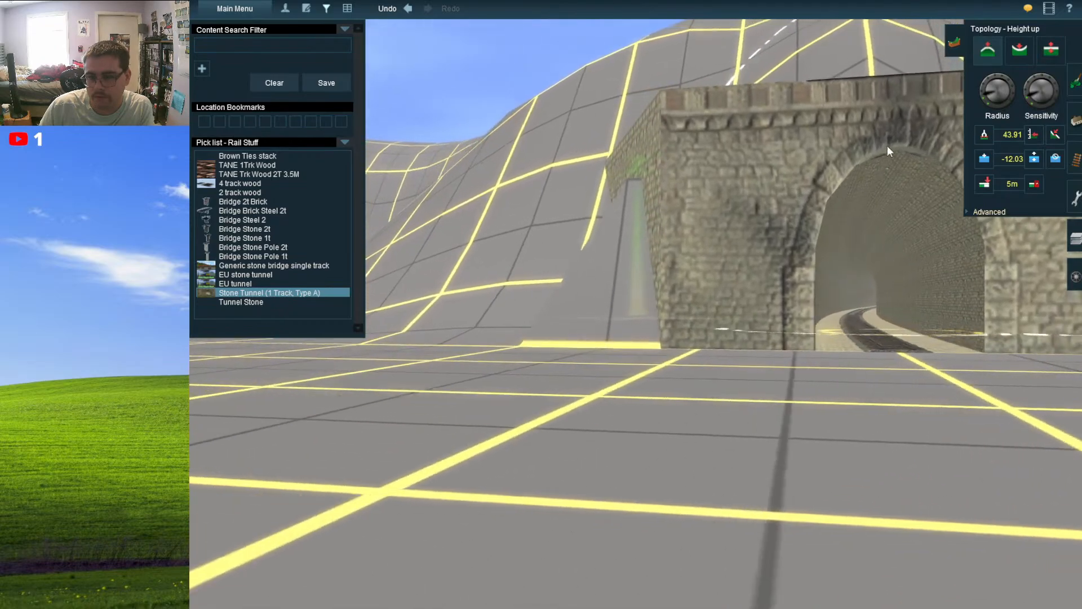
- Raise the ground behind the stone tunnel into uneven hillocks leading toward the main ridge
right_click_drag(887, 146, 622, 293)
key("Up")
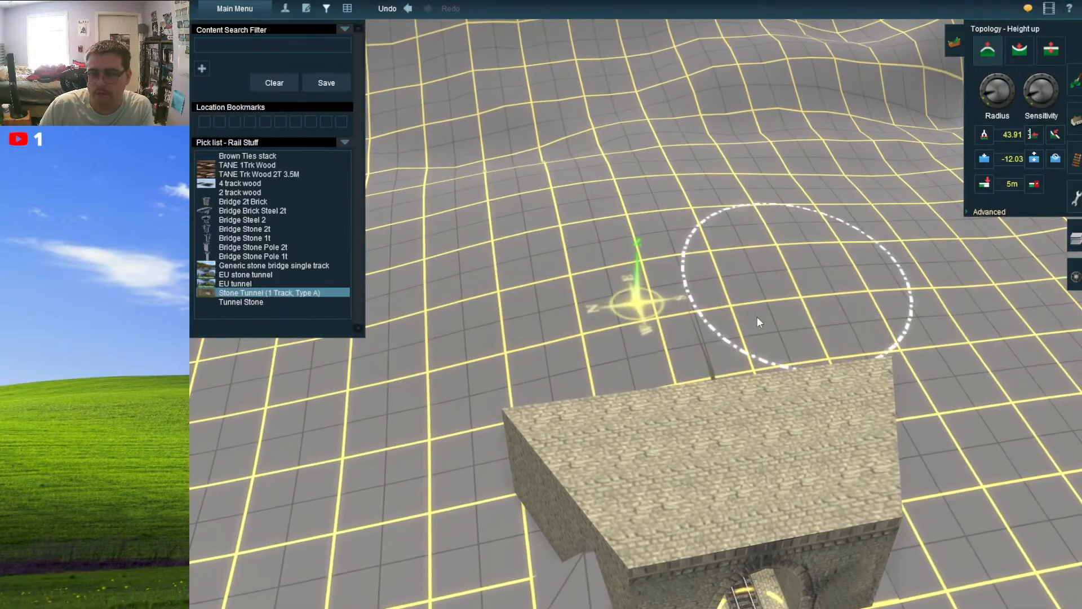
mouse_move(669, 384)
left_mouse_down()
mouse_move(582, 382)
mouse_move(708, 385)
mouse_move(832, 345)
left_mouse_up()
scroll(693, 283, "down", 4)
right_click_drag(831, 345, 539, 302)
key("Right")
key("Right")
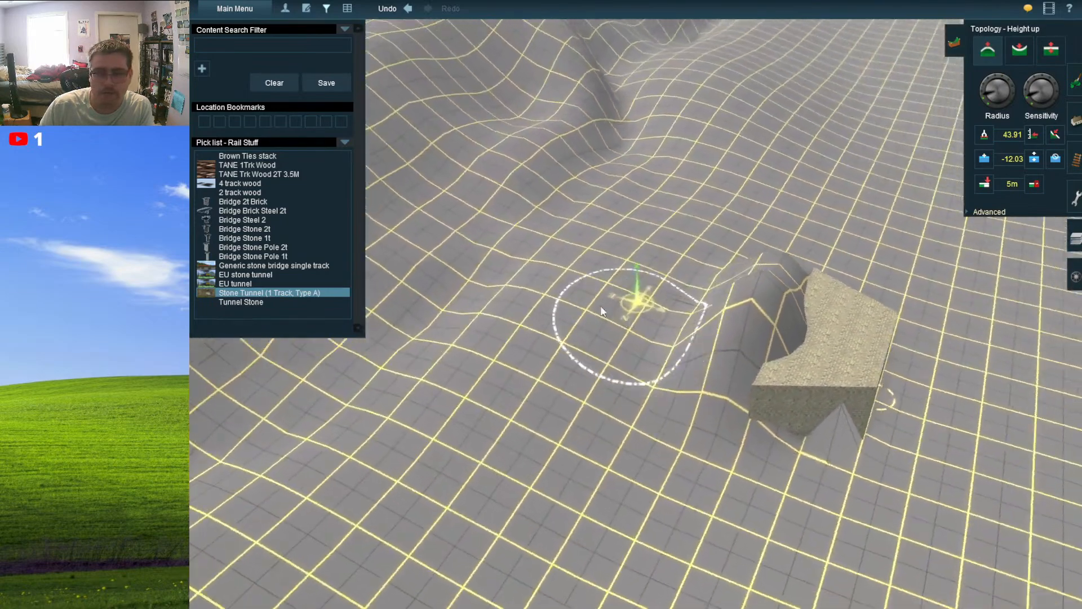
mouse_move(627, 319)
left_mouse_down()
mouse_move(494, 308)
mouse_move(467, 247)
mouse_move(617, 265)
mouse_move(677, 289)
mouse_move(705, 335)
mouse_move(675, 418)
mouse_move(537, 414)
mouse_move(456, 394)
mouse_move(421, 329)
mouse_move(427, 252)
mouse_move(509, 208)
left_mouse_up()
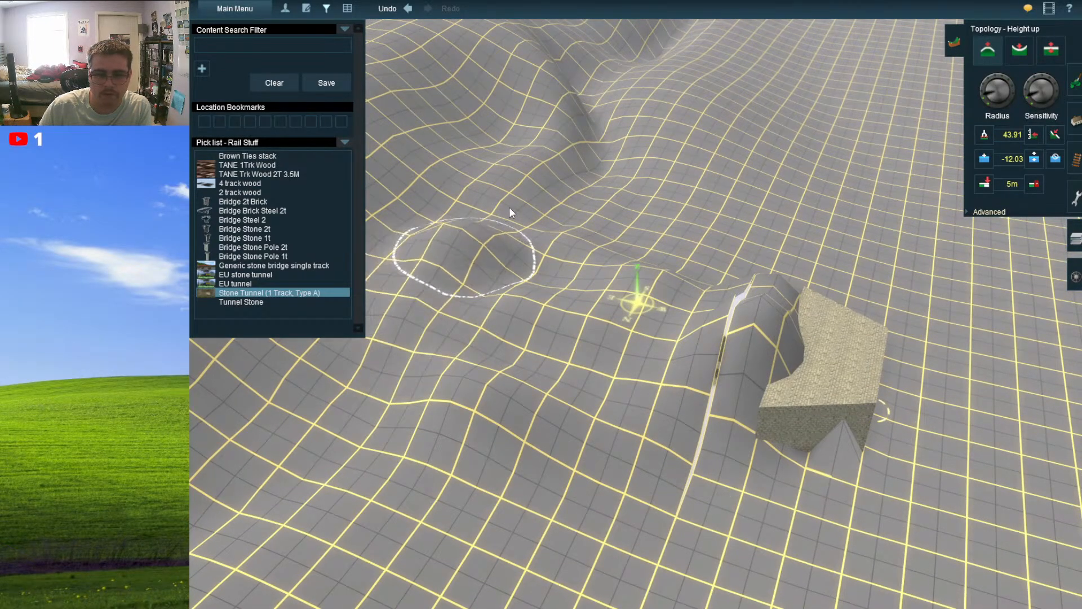
- Enlarge the terrain brush radius and build up a broad hill behind the stone tunnel portal
left_click_drag(988, 93, 991, 82)
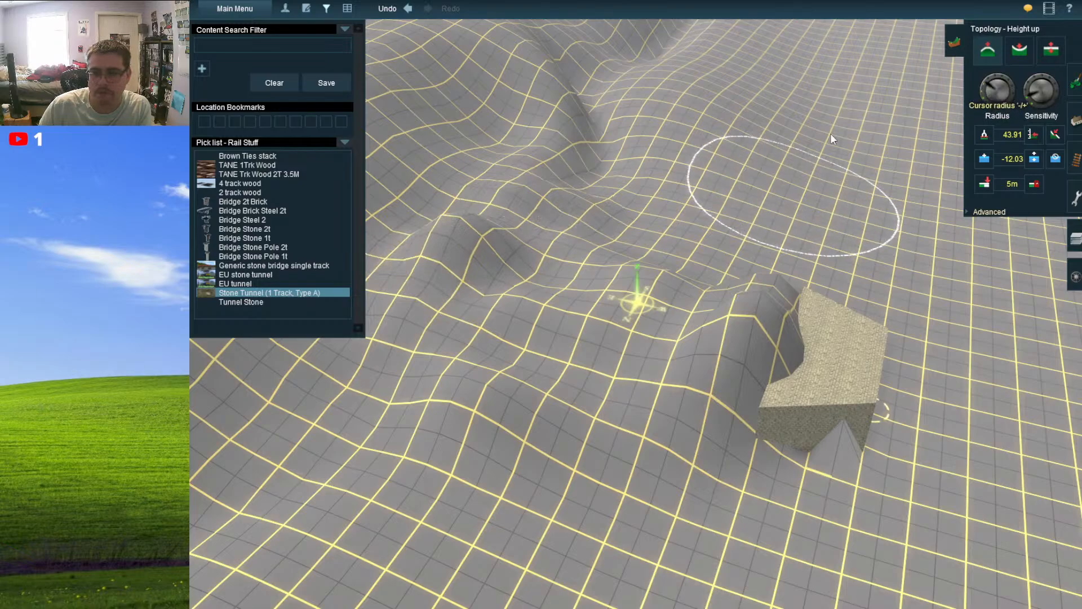
mouse_move(560, 263)
left_mouse_down()
mouse_move(581, 319)
mouse_move(502, 370)
mouse_move(421, 310)
mouse_move(452, 232)
mouse_move(529, 185)
mouse_move(692, 255)
mouse_move(705, 265)
mouse_move(685, 295)
left_mouse_up()
key("Right")
key("Down")
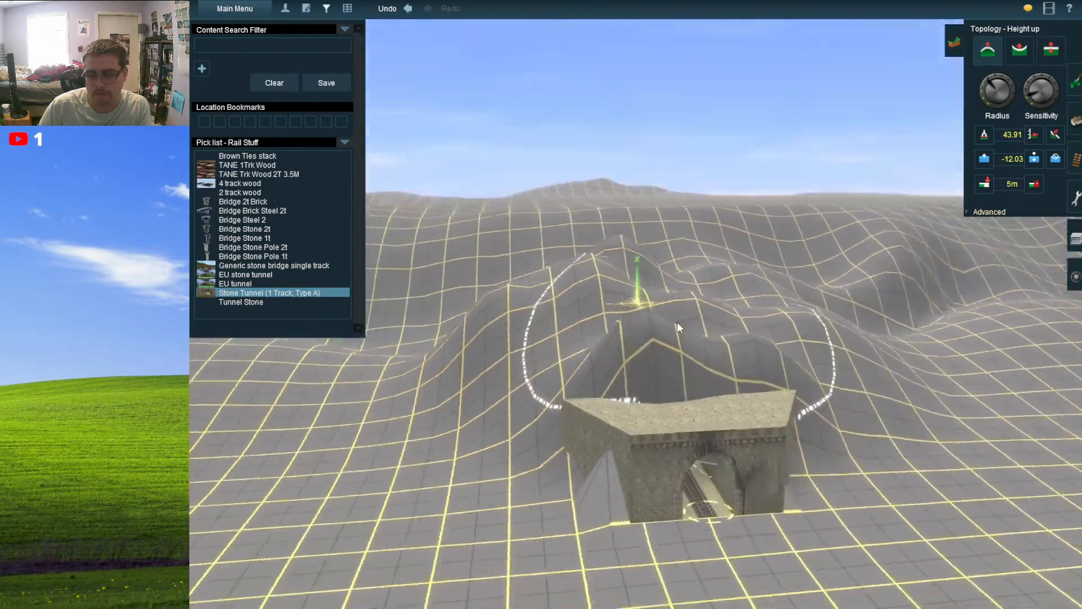
left_click_drag(675, 355, 675, 355)
scroll(676, 355, "down", 2)
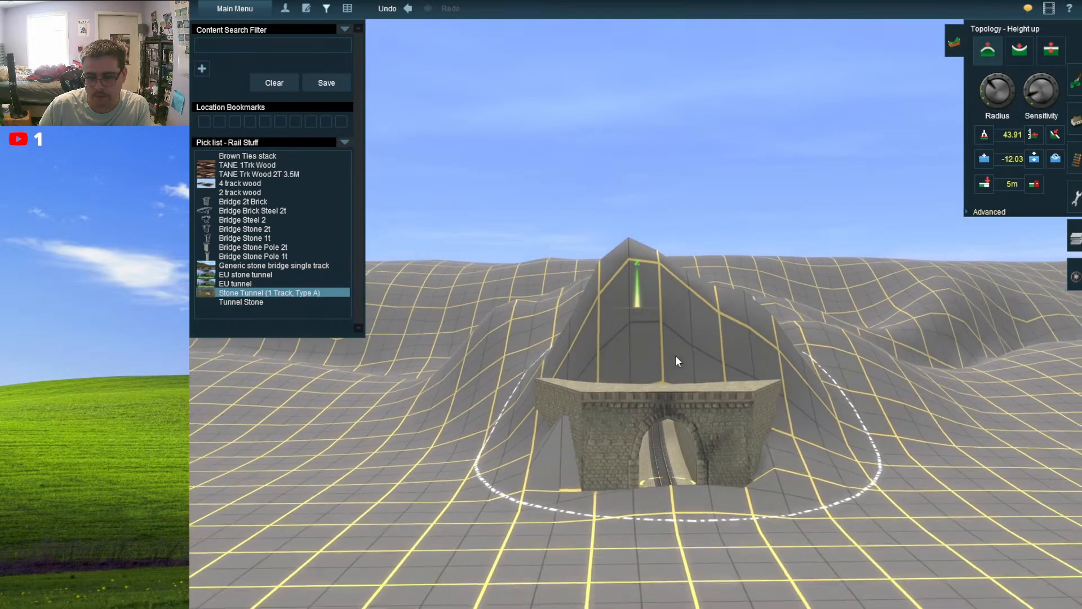
key("Up")
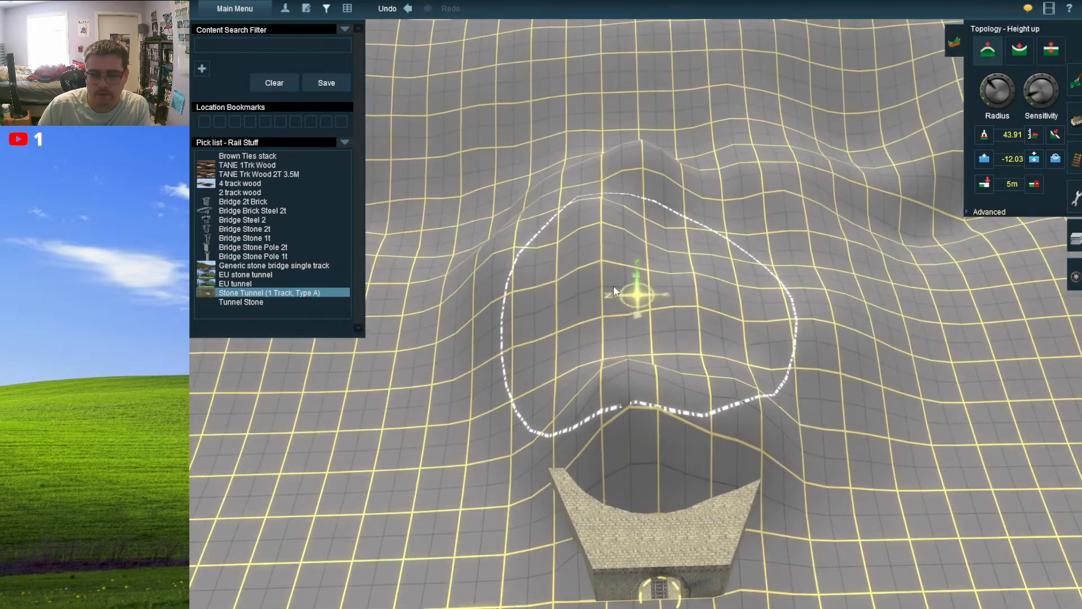
mouse_move(613, 285)
left_mouse_down()
mouse_move(452, 410)
mouse_move(410, 350)
mouse_move(400, 271)
mouse_move(469, 206)
mouse_move(611, 184)
mouse_move(686, 150)
mouse_move(733, 157)
mouse_move(786, 286)
mouse_move(898, 253)
mouse_move(954, 343)
mouse_move(943, 412)
mouse_move(904, 467)
left_mouse_up()
mouse_move(904, 467)
right_mouse_down()
mouse_move(401, 341)
mouse_move(609, 356)
mouse_move(782, 317)
mouse_move(812, 327)
right_mouse_up()
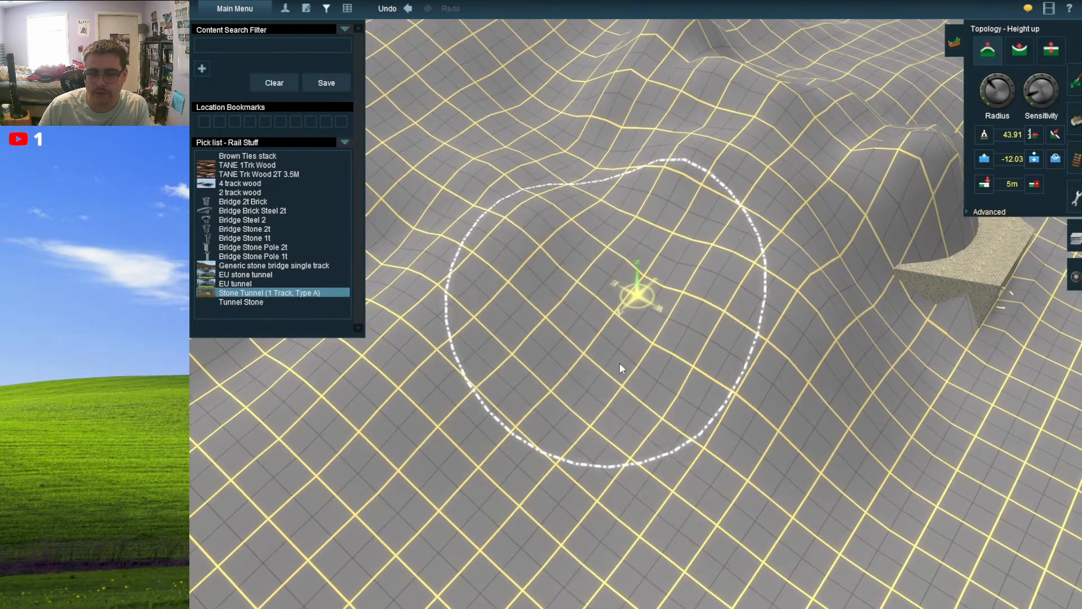
- Lower the sharp peak and uneven humps behind the tunnel portal with Height down and a smaller brush
mouse_move(627, 364)
right_mouse_down()
mouse_move(667, 367)
mouse_move(684, 384)
mouse_move(697, 337)
mouse_move(713, 326)
mouse_move(719, 265)
mouse_move(685, 205)
mouse_move(632, 224)
mouse_move(635, 262)
right_mouse_up()
scroll(698, 336, "up", 3)
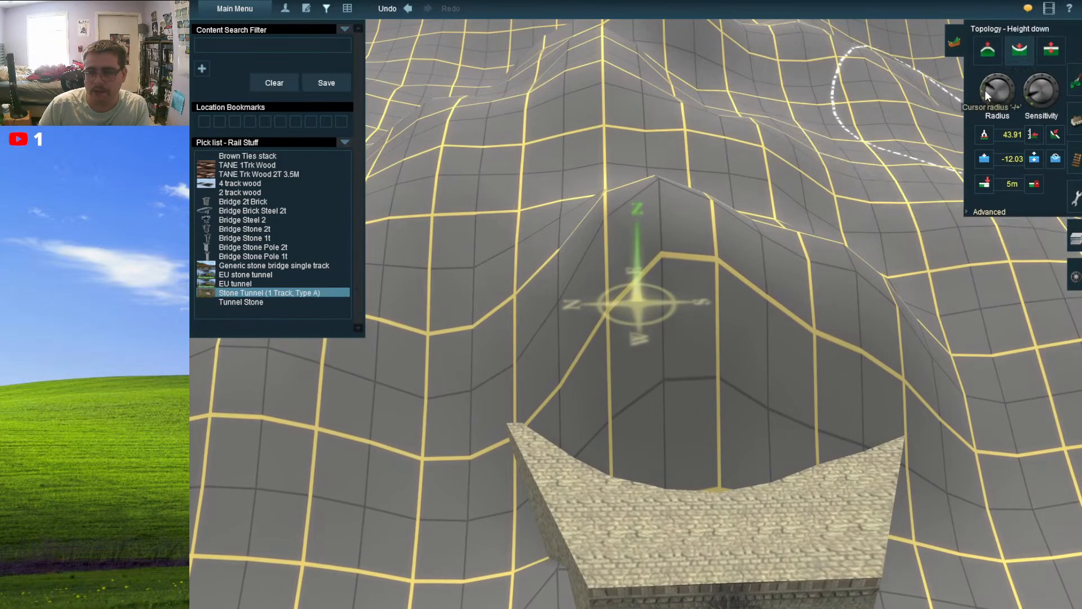
mouse_move(648, 212)
left_mouse_down()
mouse_move(672, 209)
mouse_move(674, 195)
mouse_move(668, 223)
mouse_move(692, 269)
mouse_move(861, 275)
mouse_move(569, 270)
mouse_move(697, 170)
mouse_move(824, 265)
mouse_move(892, 278)
mouse_move(812, 221)
mouse_move(732, 249)
mouse_move(768, 265)
mouse_move(780, 309)
mouse_move(735, 306)
mouse_move(729, 318)
mouse_move(775, 300)
mouse_move(817, 309)
mouse_move(786, 253)
left_mouse_up()
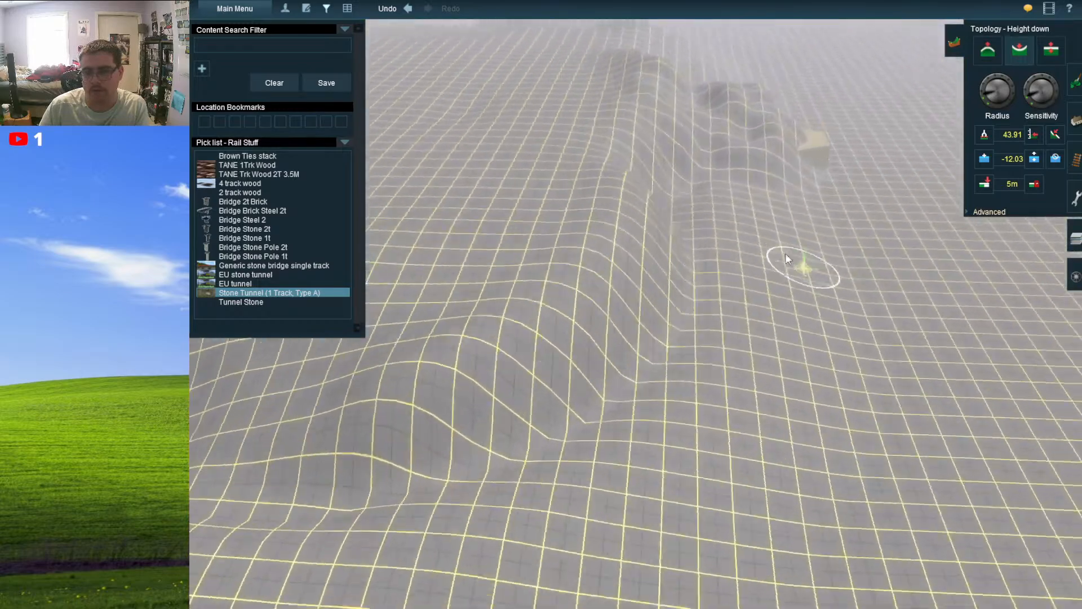
key("Up")
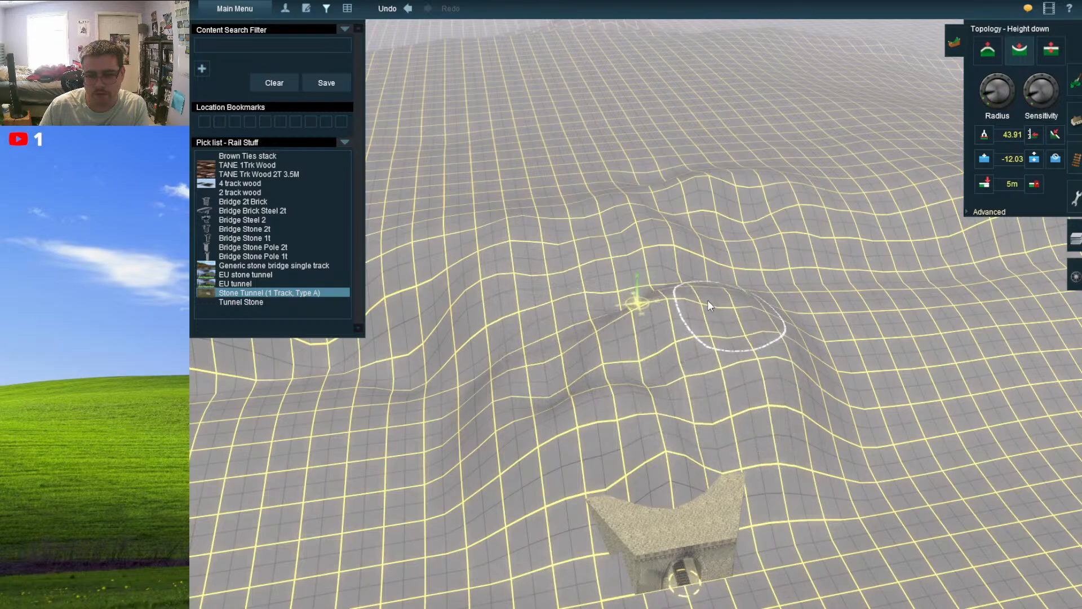
key("Up")
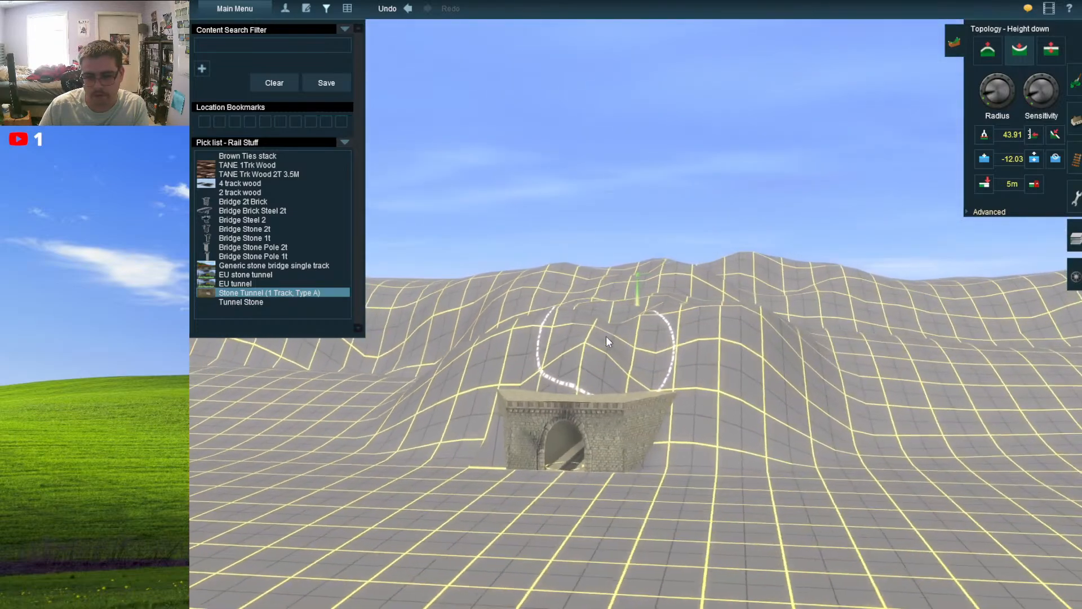
key("Down")
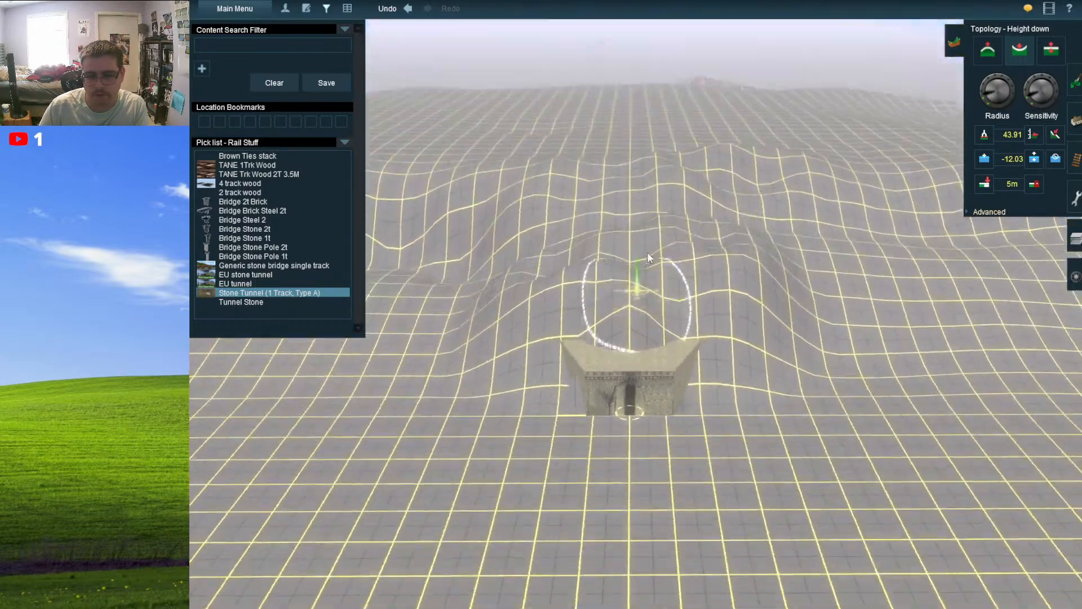
mouse_move(652, 177)
left_mouse_down()
mouse_move(646, 170)
mouse_move(607, 219)
mouse_move(595, 252)
mouse_move(628, 288)
left_mouse_up()
- Lay a short TANE 1Trk Wood track in front of the stone tunnel and connect it to the tunnel track
left_click(1076, 160)
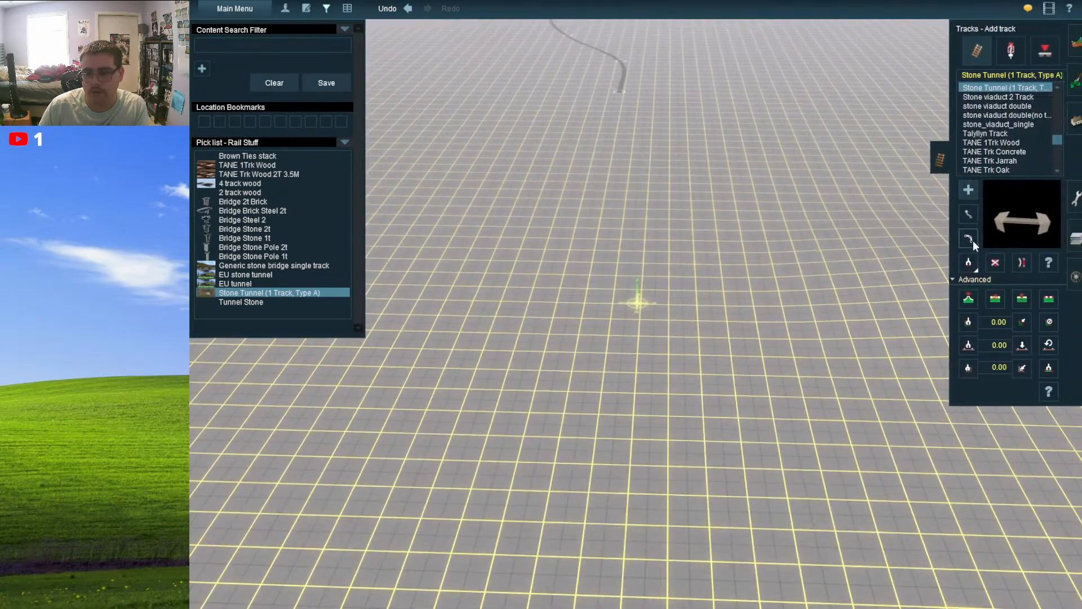
left_click(991, 143)
key("Down")
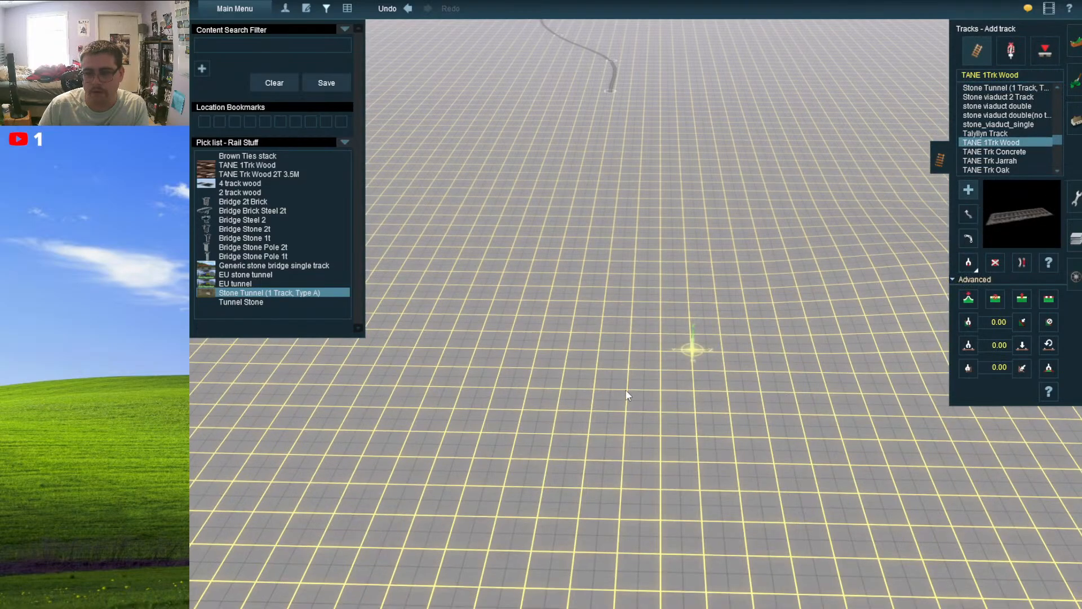
key("Up")
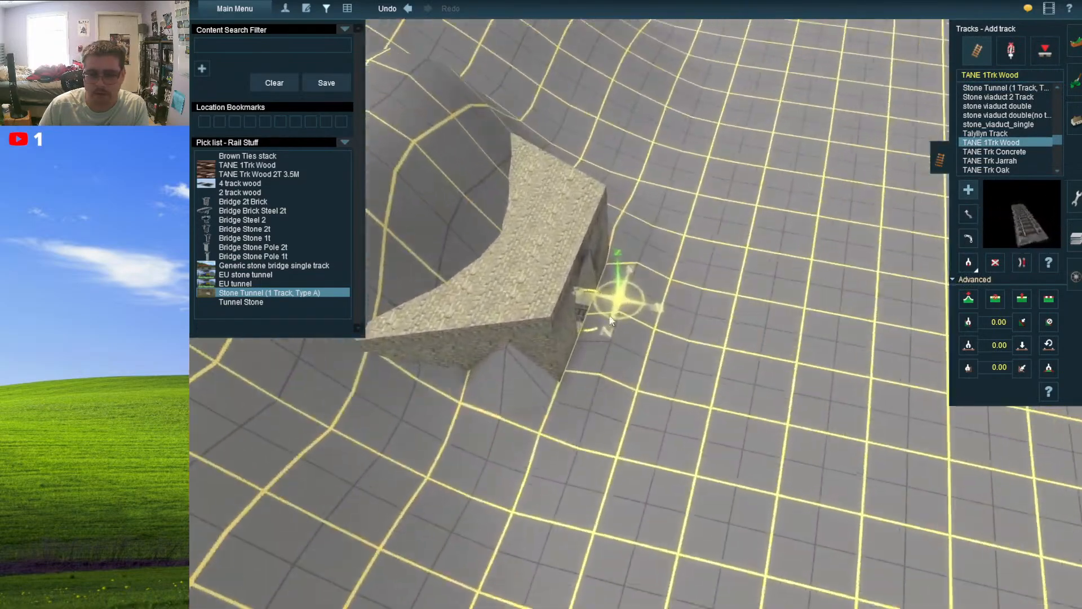
left_click_drag(679, 354, 827, 373)
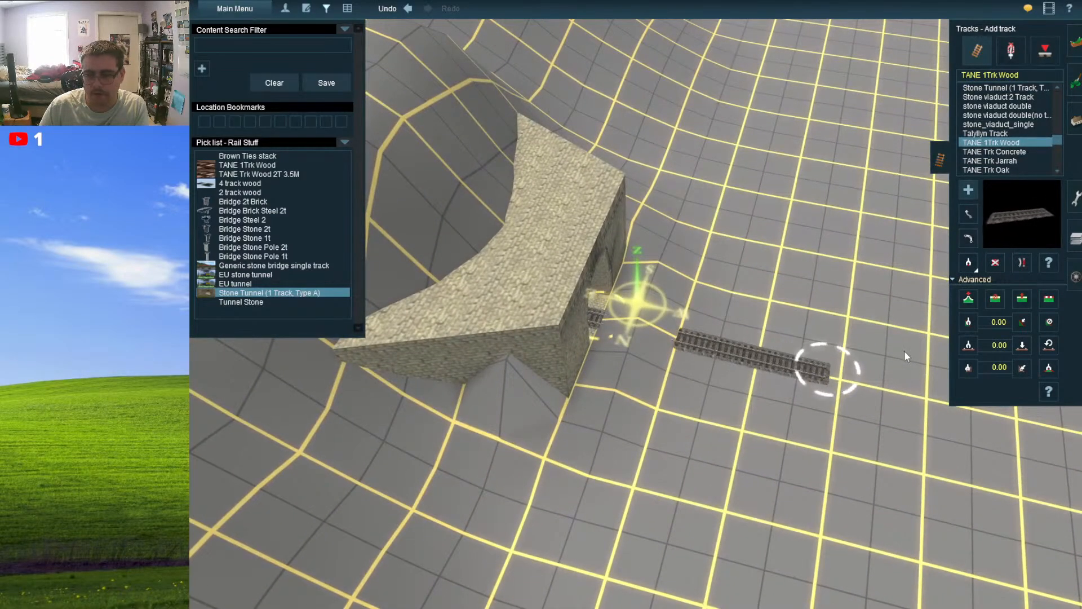
left_click(1047, 297)
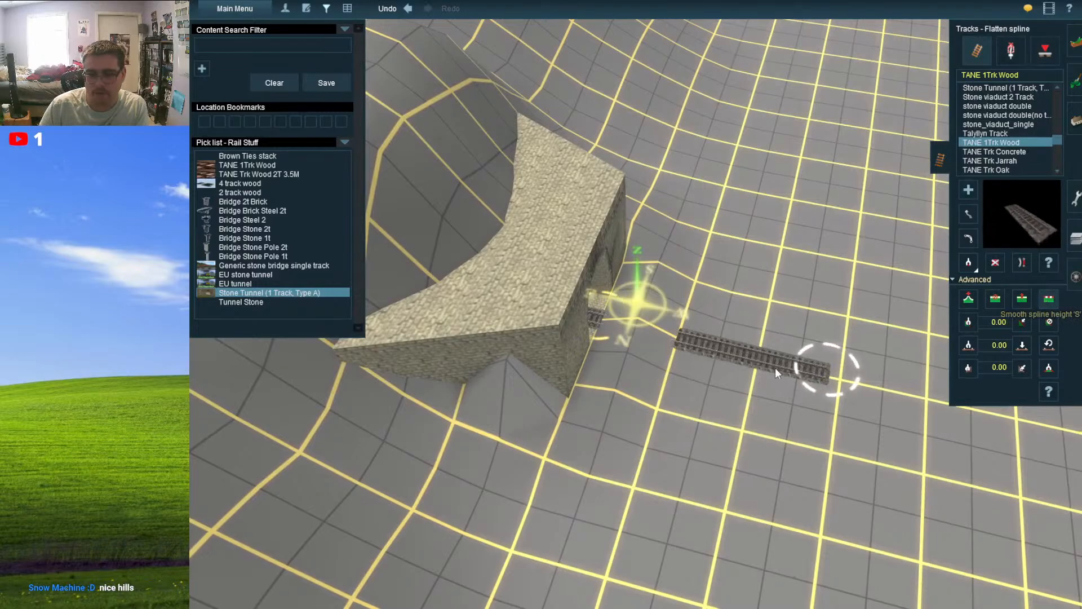
left_click(661, 330)
- Extend the branch track across the open ground with TANE 1Trk Wood and join it to the tunnel approach
left_click(968, 190)
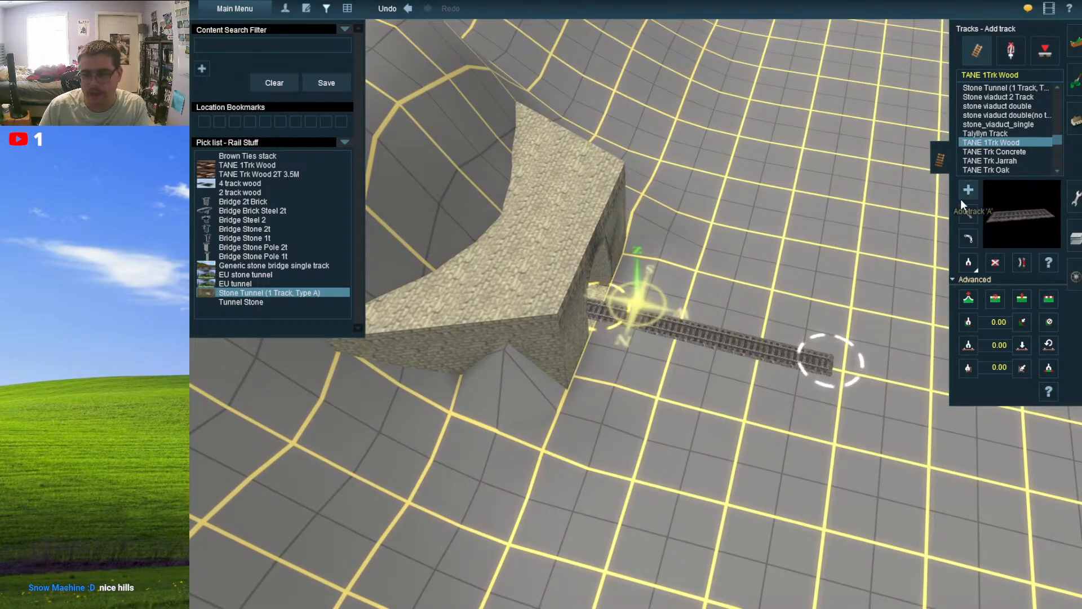
right_click_drag(925, 236, 703, 419)
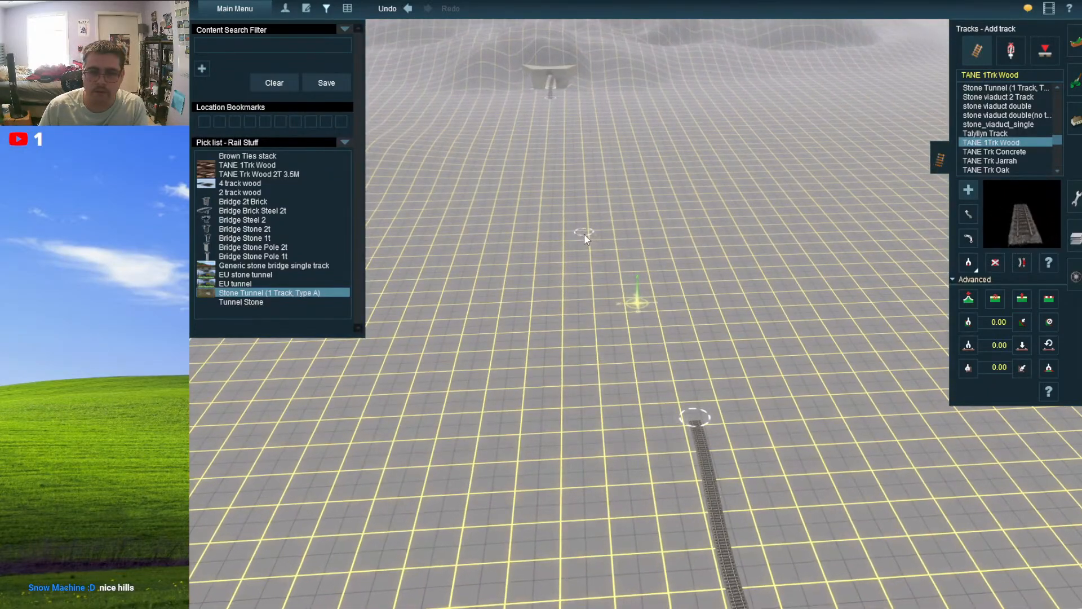
left_click(584, 231)
mouse_move(584, 228)
right_mouse_down()
mouse_move(610, 210)
mouse_move(706, 306)
right_mouse_up()
left_click(717, 237)
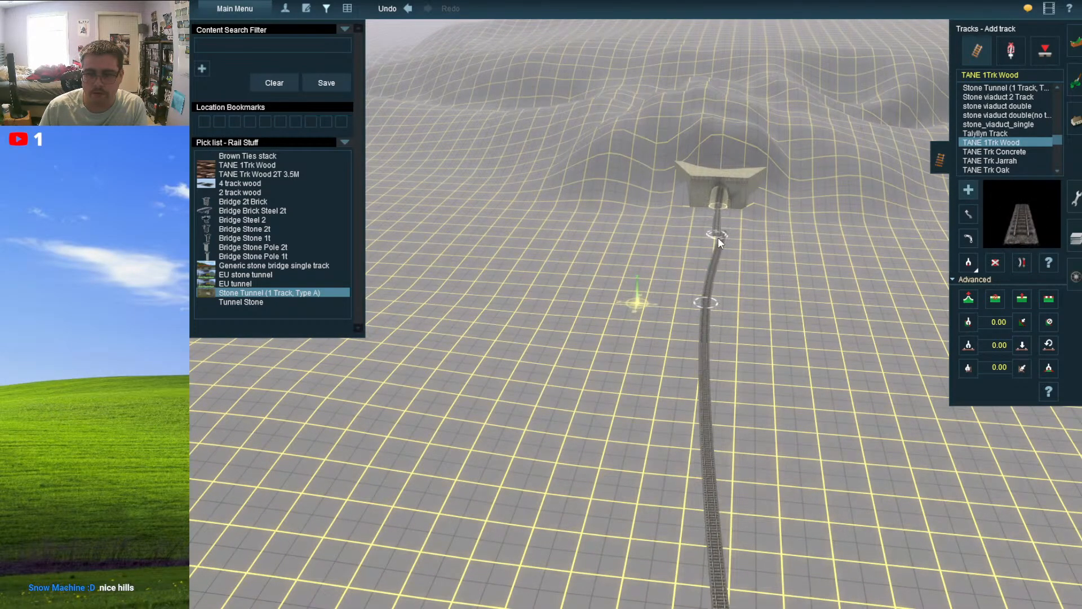
- Continue laying TANE 1Trk Wood track along the branch, including a straight run out from the stone tunnel
mouse_move(698, 329)
right_mouse_down()
mouse_move(665, 428)
mouse_move(624, 305)
mouse_move(740, 435)
right_mouse_up()
left_click_drag(739, 435, 667, 275)
scroll(667, 274, "up", 5)
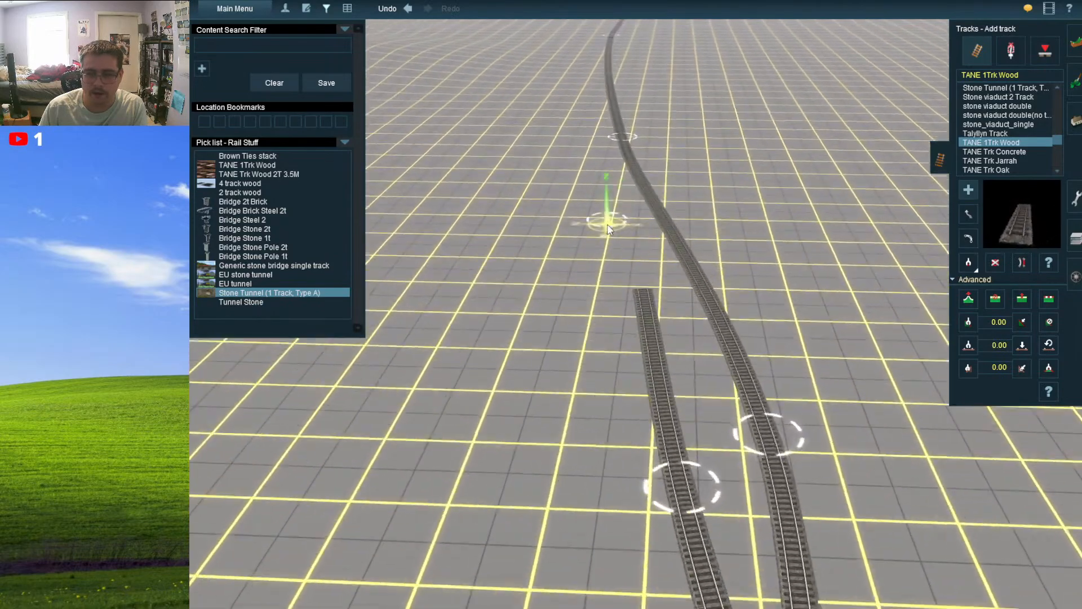
mouse_move(628, 242)
right_mouse_down()
mouse_move(643, 314)
mouse_move(639, 225)
mouse_move(626, 293)
mouse_move(652, 223)
mouse_move(635, 228)
mouse_move(602, 306)
mouse_move(586, 212)
mouse_move(590, 156)
mouse_move(618, 136)
mouse_move(655, 307)
mouse_move(611, 258)
mouse_move(698, 342)
right_mouse_up()
left_click(657, 218)
left_click_drag(698, 342, 577, 389)
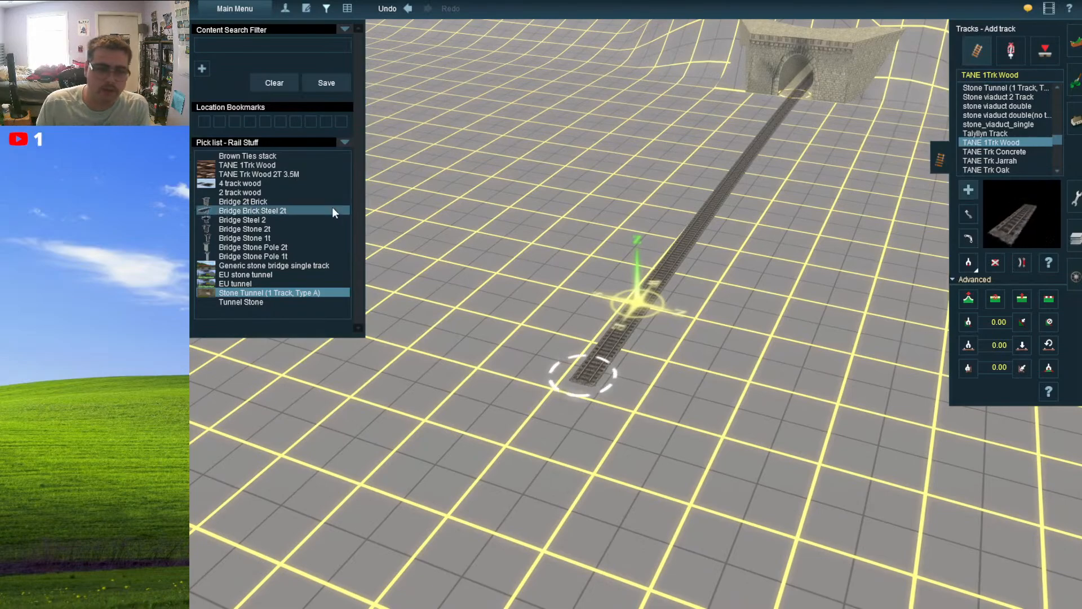
- Switch to placing objects and filter the available content by "station"
left_click(1076, 115)
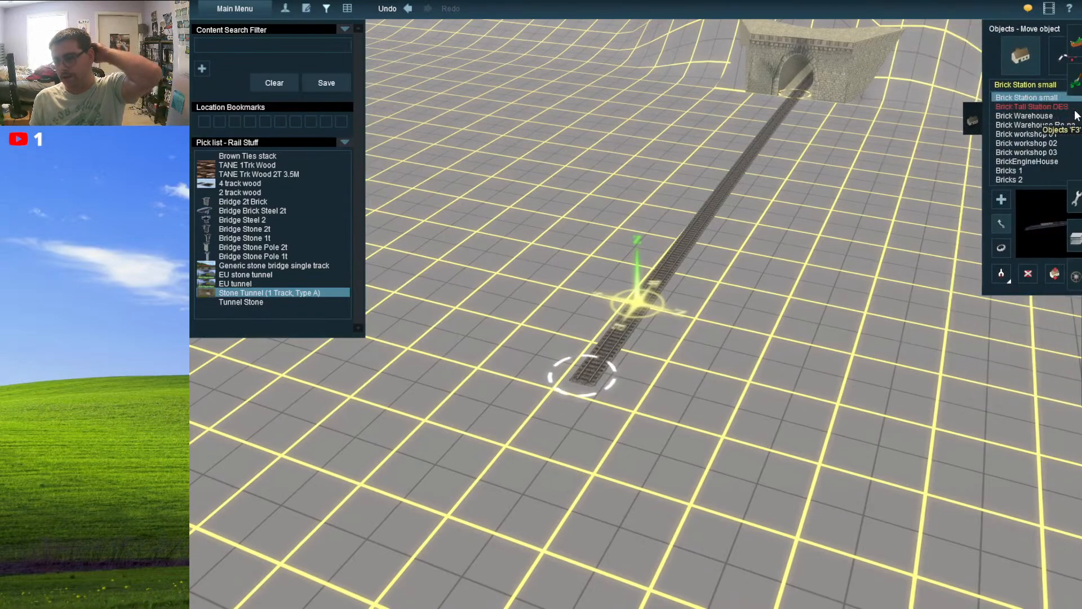
left_click(1019, 97)
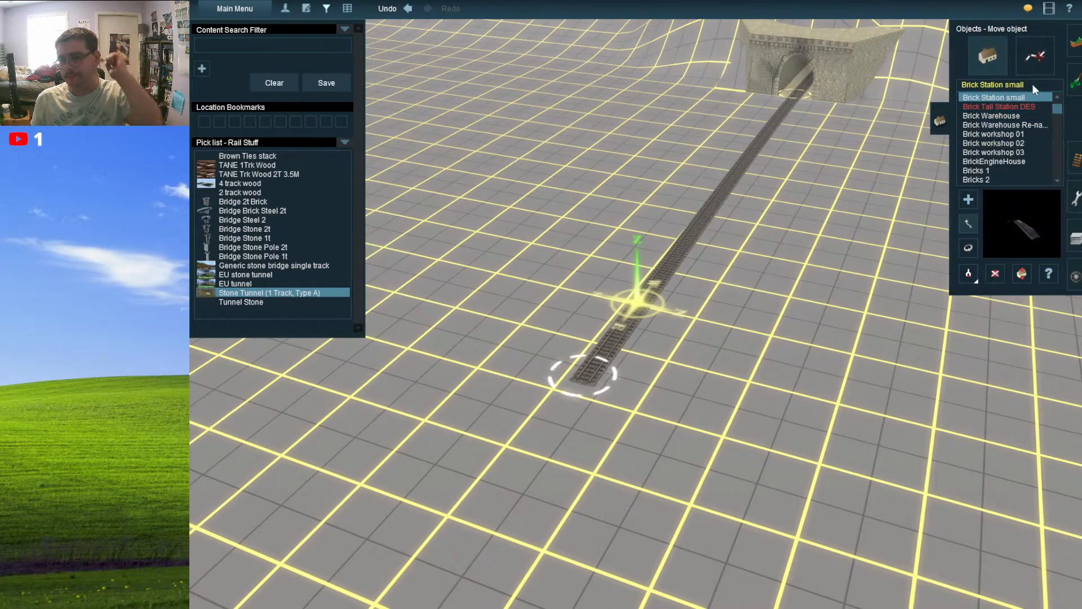
left_click(245, 39)
type("station")
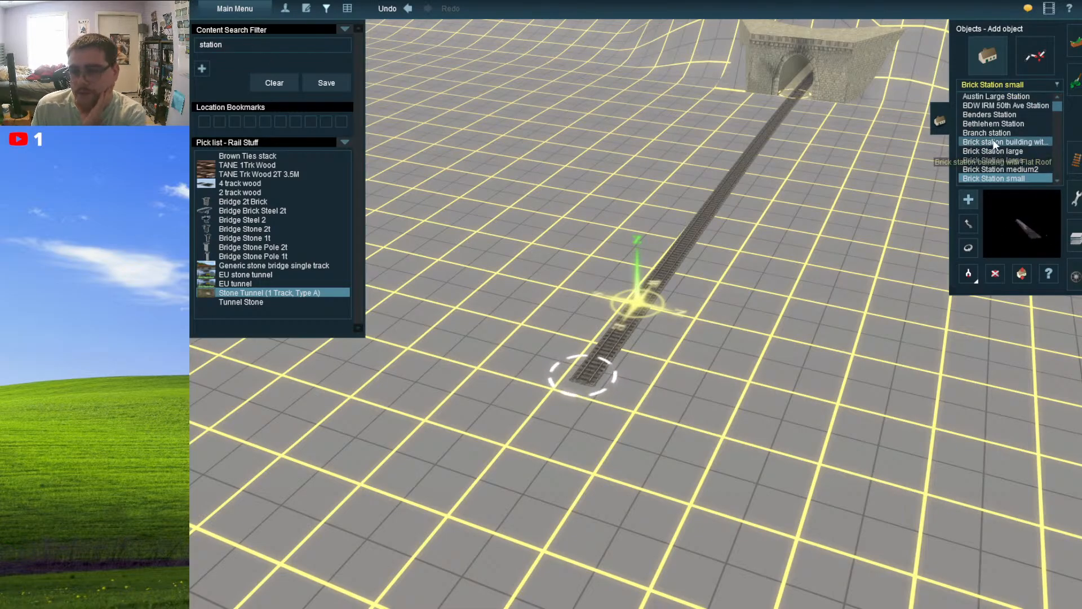
- Place a Branch station on the open ground beside the end of the branch track
left_click(984, 117)
left_click(982, 127)
left_click(981, 130)
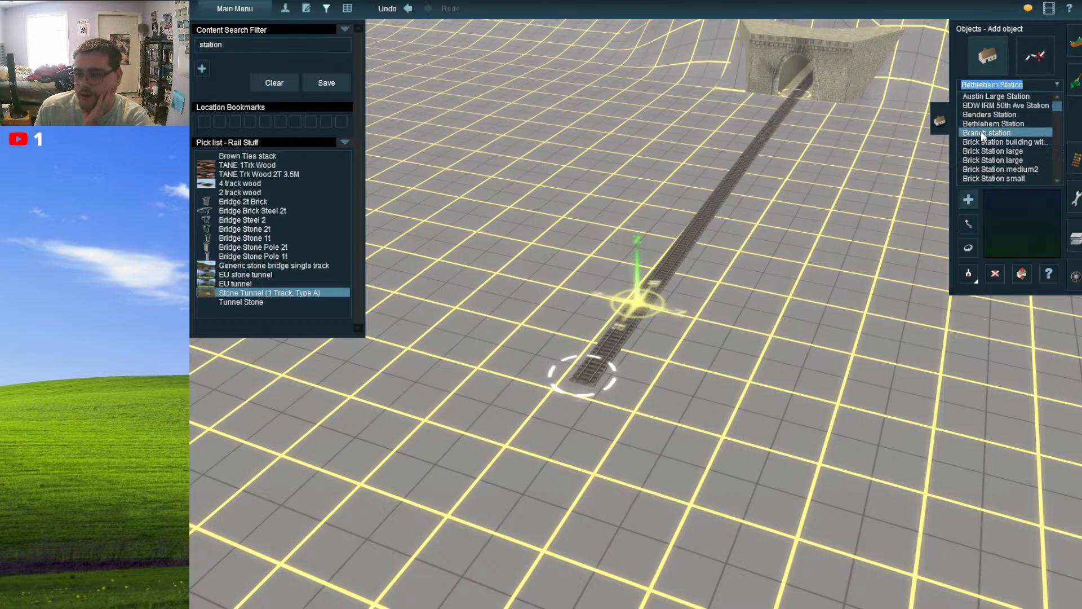
left_click(982, 140)
left_click(982, 134)
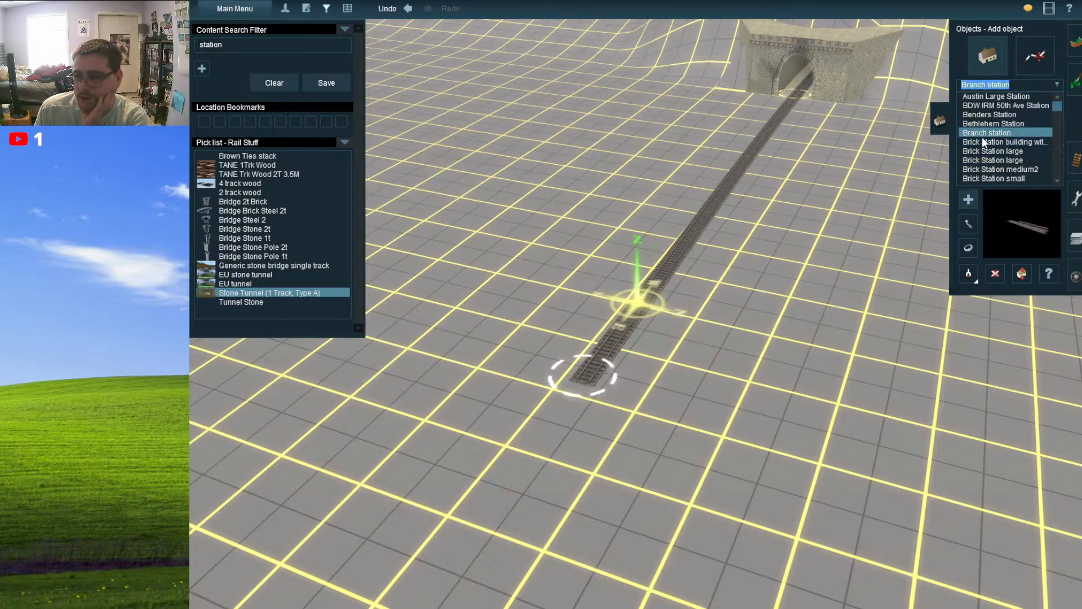
scroll(564, 317, "down", 2)
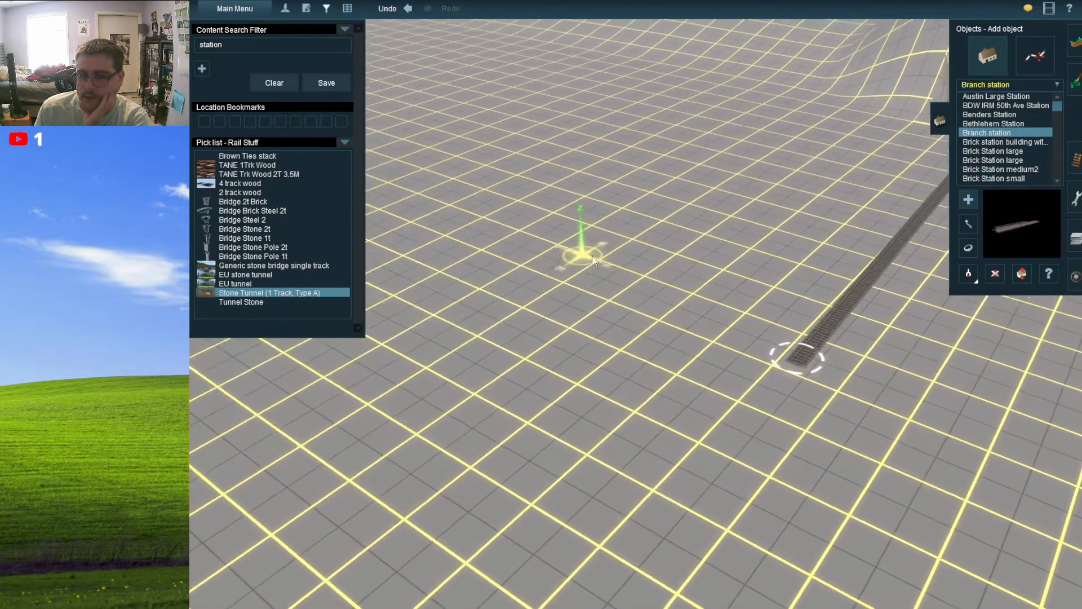
left_click(614, 290)
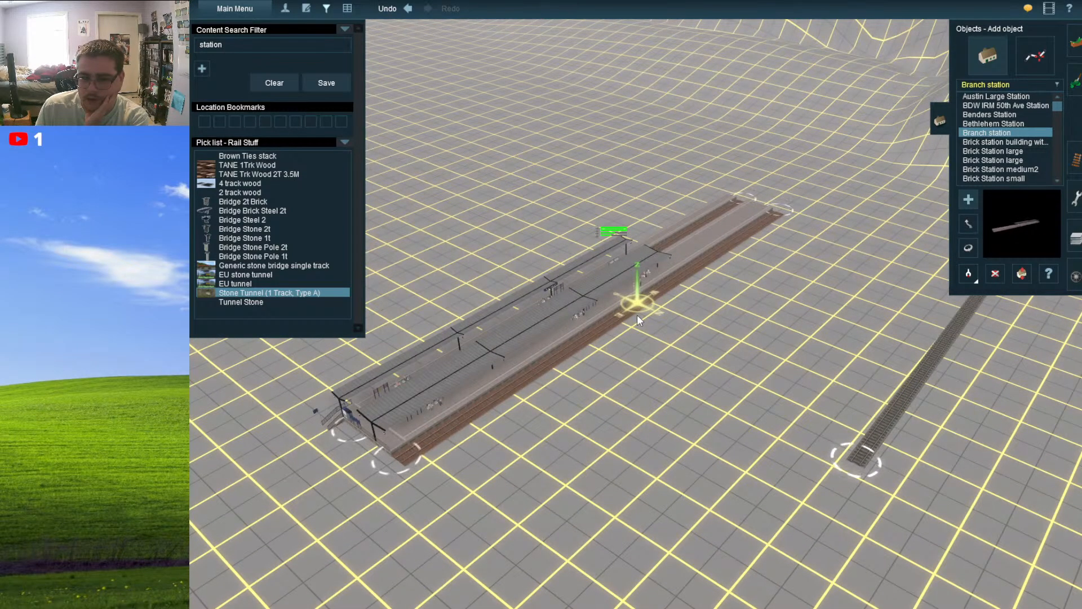
- Preview the brick, Markinch, bus and CNR station models in the filtered list for a suitable alternative
left_click(1006, 142)
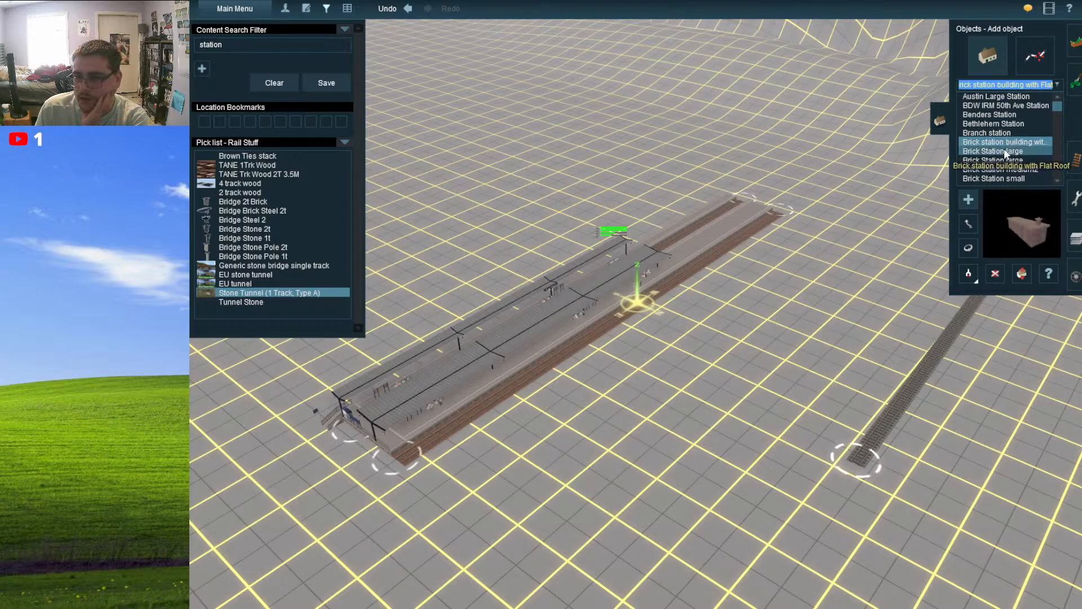
left_click(1002, 159)
left_click(992, 178)
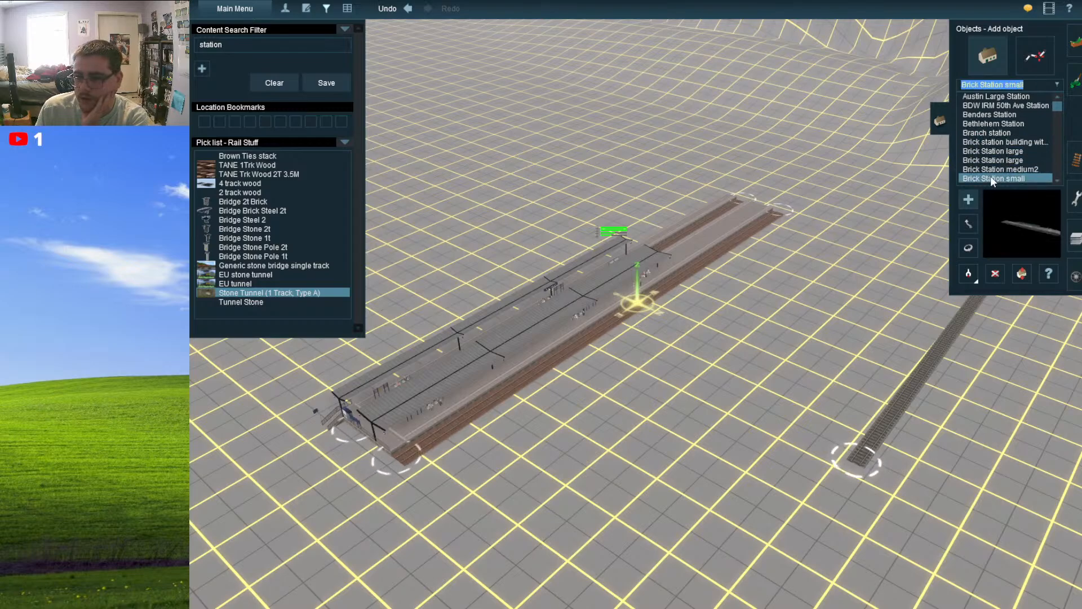
scroll(989, 175, "down", 2)
scroll(983, 152, "down", 3)
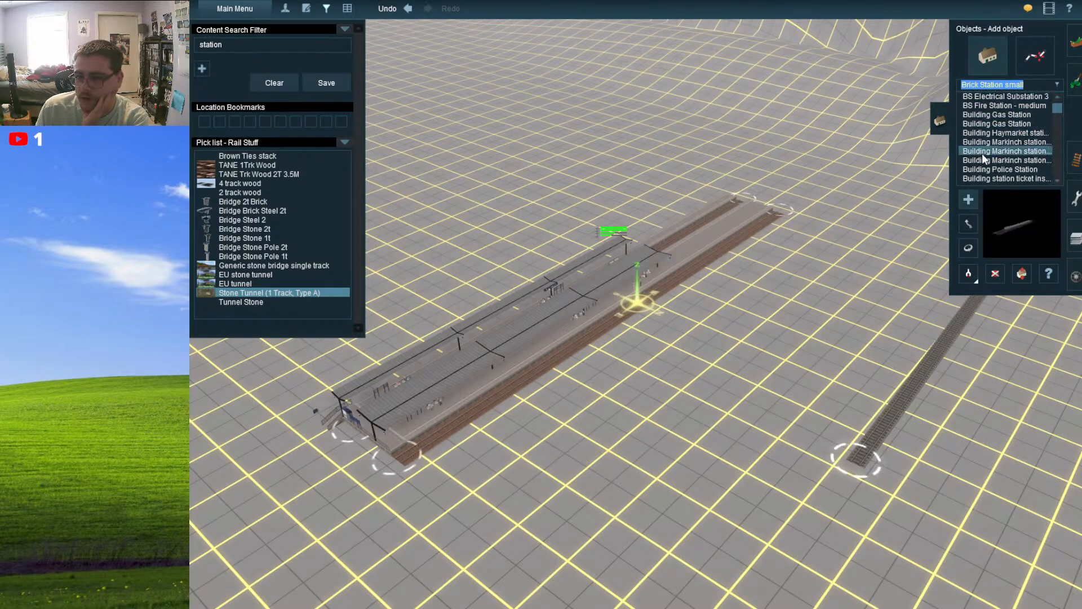
left_click(976, 133)
left_click(975, 124)
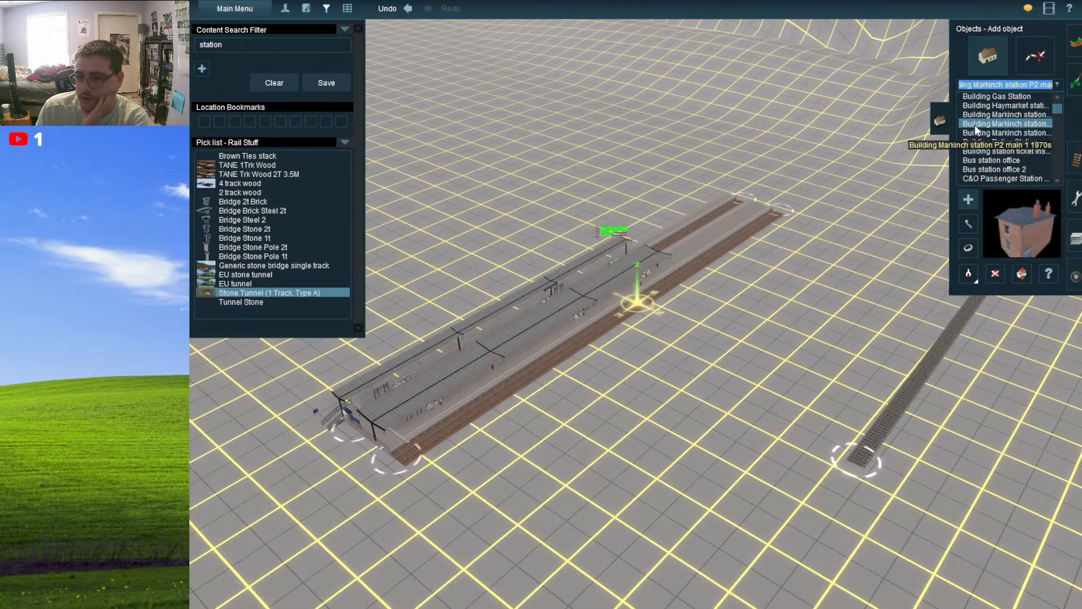
scroll(974, 129, "down", 1)
left_click(974, 140)
left_click(977, 152)
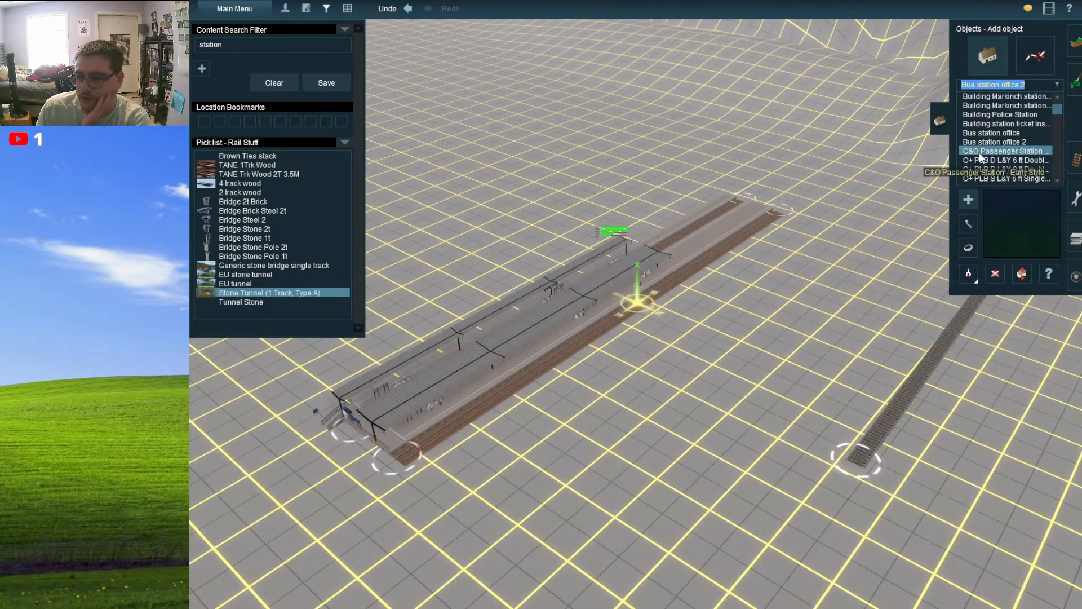
left_click(980, 163)
left_click(980, 169)
scroll(980, 172, "down", 1)
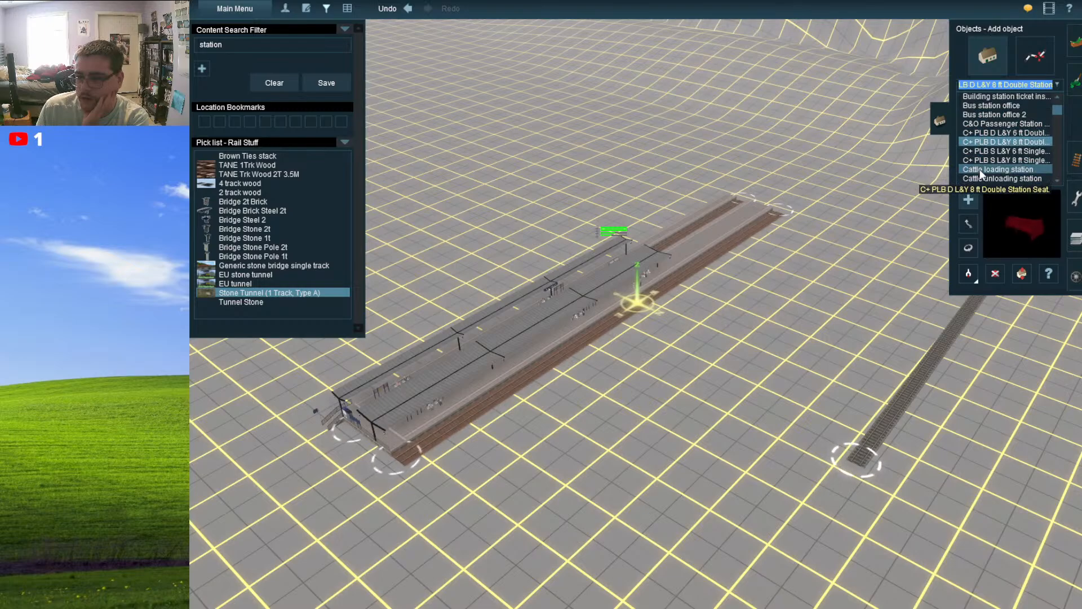
scroll(981, 175, "down", 2)
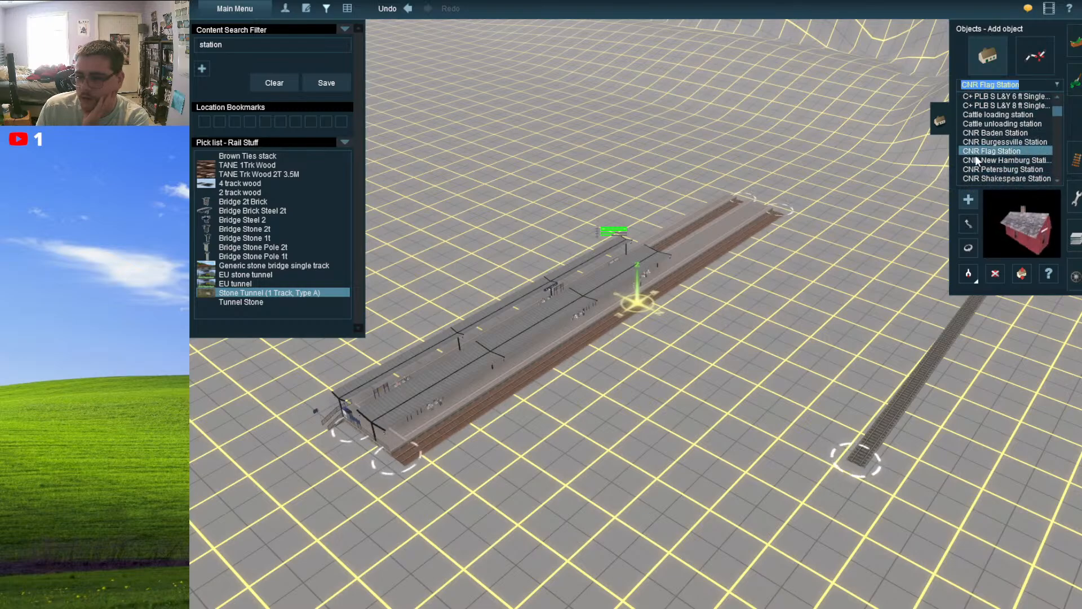
- Try out CNR New Hamburg Station on the ground beyond the end of the branch track and delete it
left_click(976, 160)
scroll(975, 157, "down", 2)
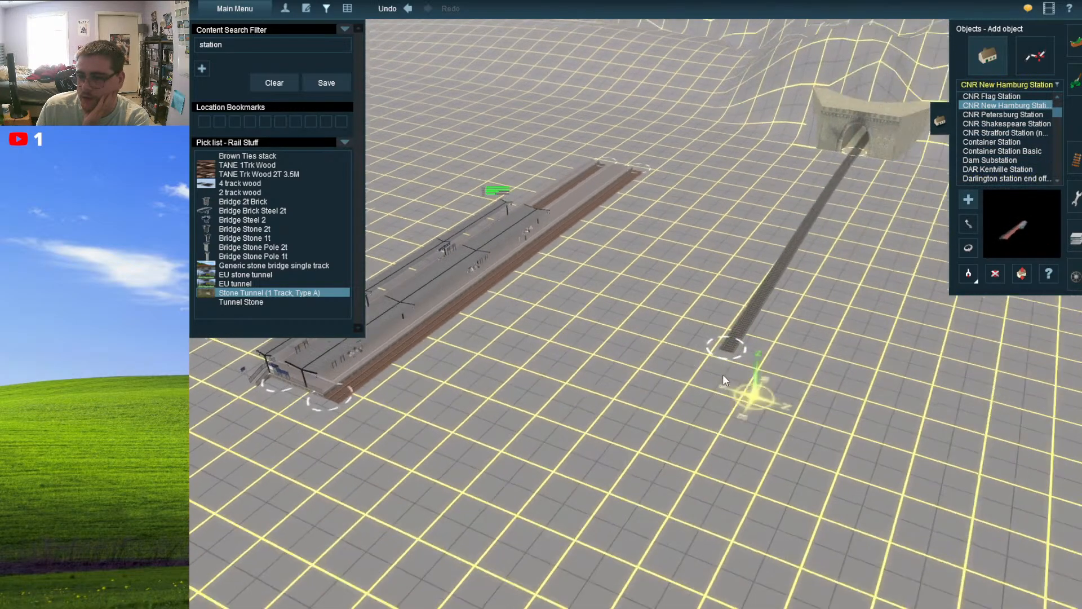
right_click(694, 402)
left_click(680, 414)
scroll(682, 412, "up", 5)
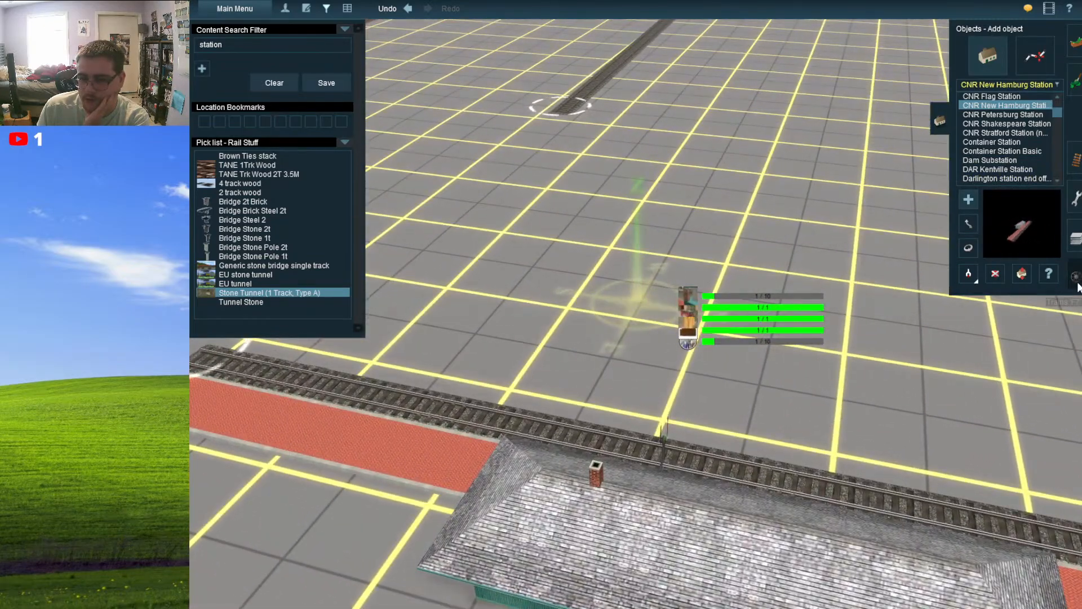
left_click(816, 493)
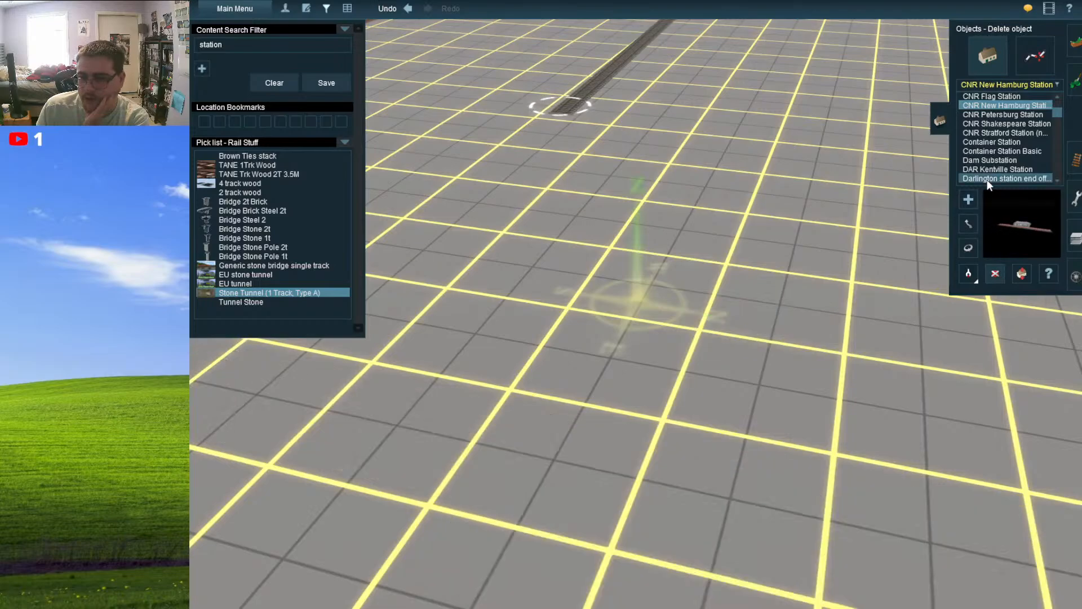
- Preview further station models, from DAR Kentville Station and Container Station Basic through the DS stations
left_click(992, 167)
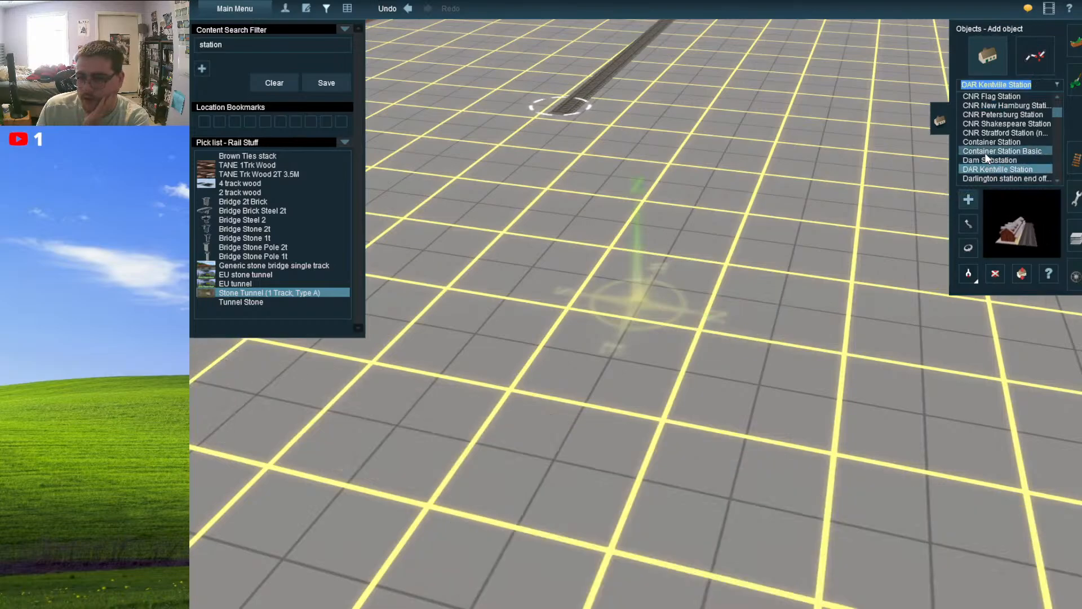
left_click(985, 152)
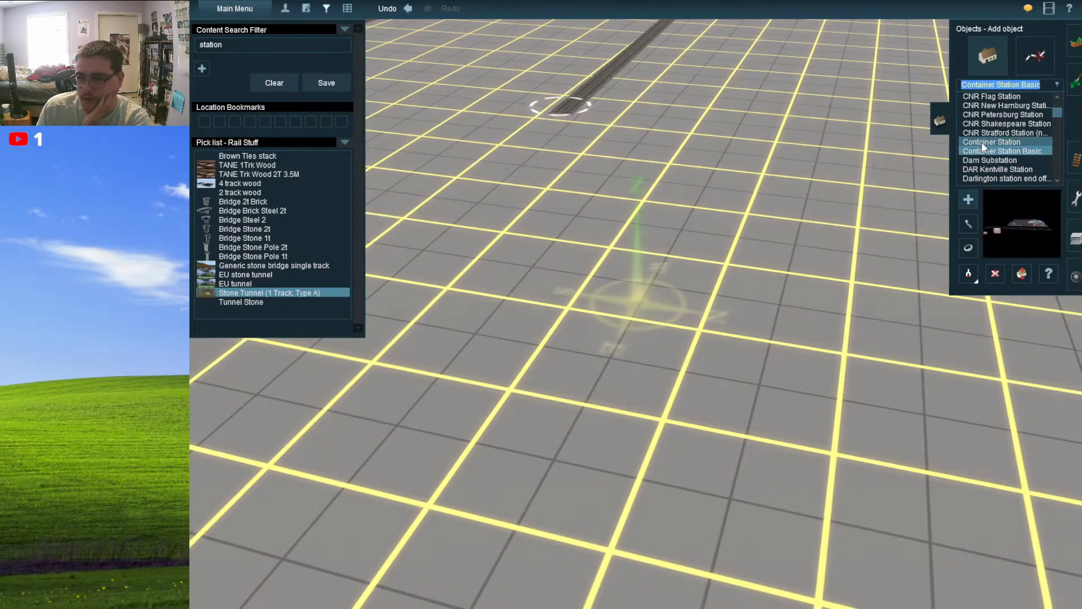
scroll(982, 152, "down", 2)
left_click(982, 161)
scroll(982, 161, "down", 3)
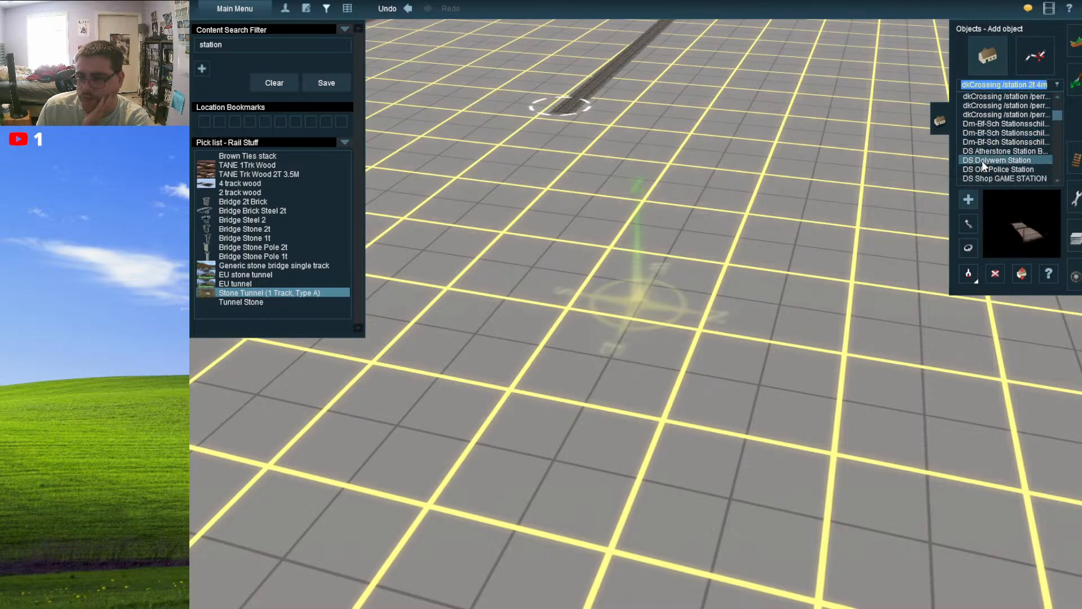
left_click(982, 161)
left_click(981, 168)
scroll(981, 168, "down", 2)
left_click(980, 168)
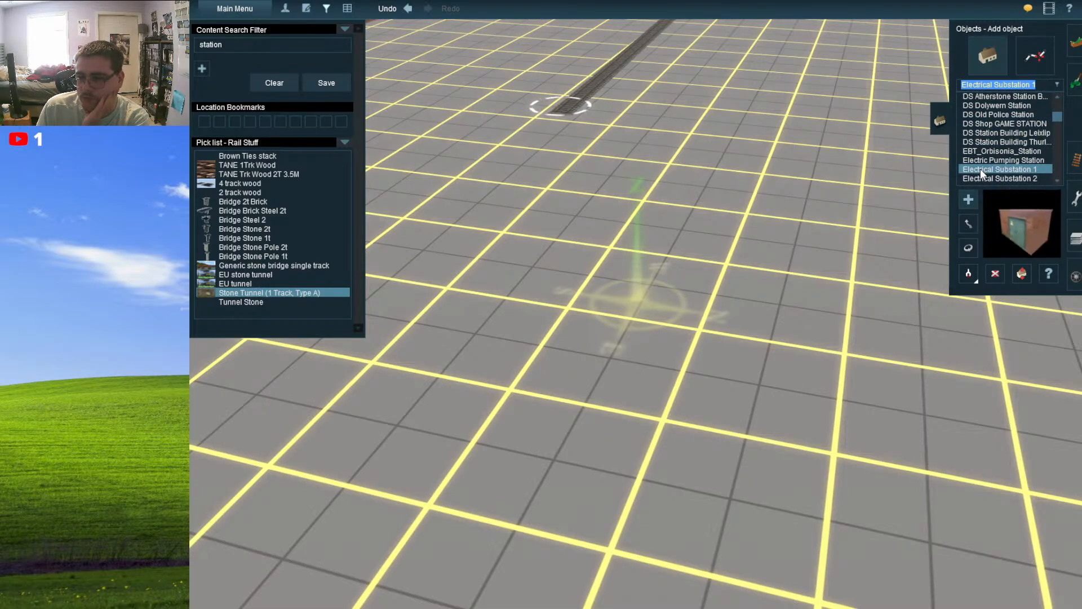
- Place EBT_Orbisonia_Station beyond the end of the branch track and inspect its platform side
left_click(973, 150)
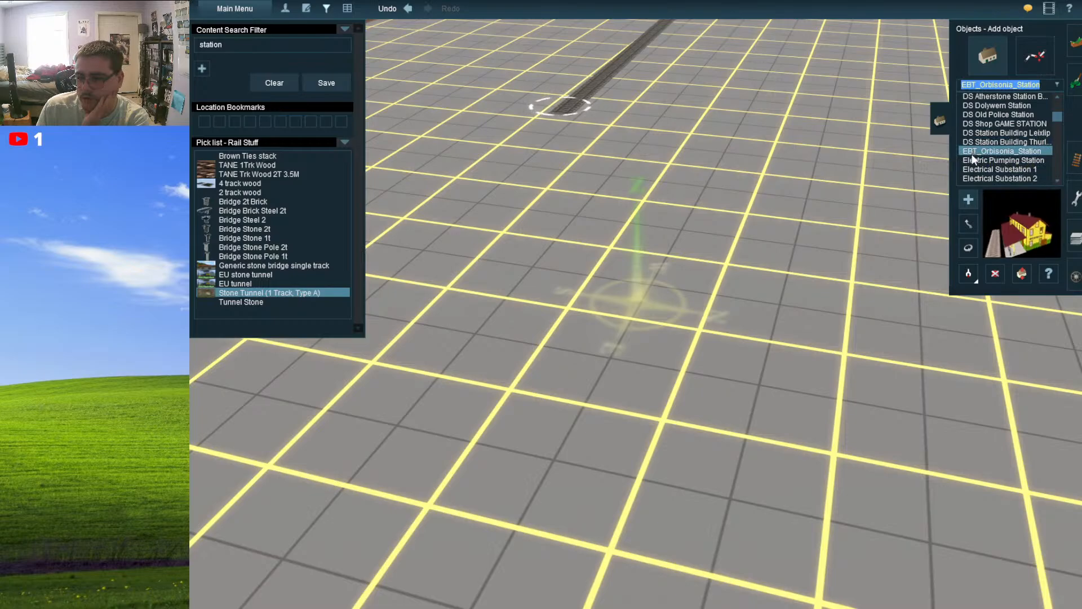
left_click(719, 376)
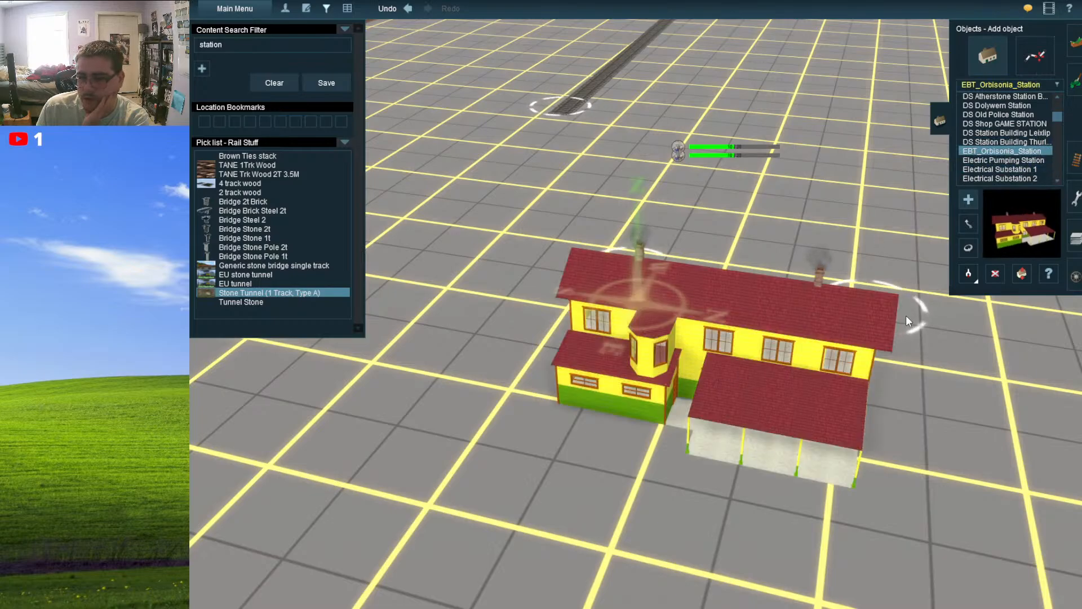
key("Right")
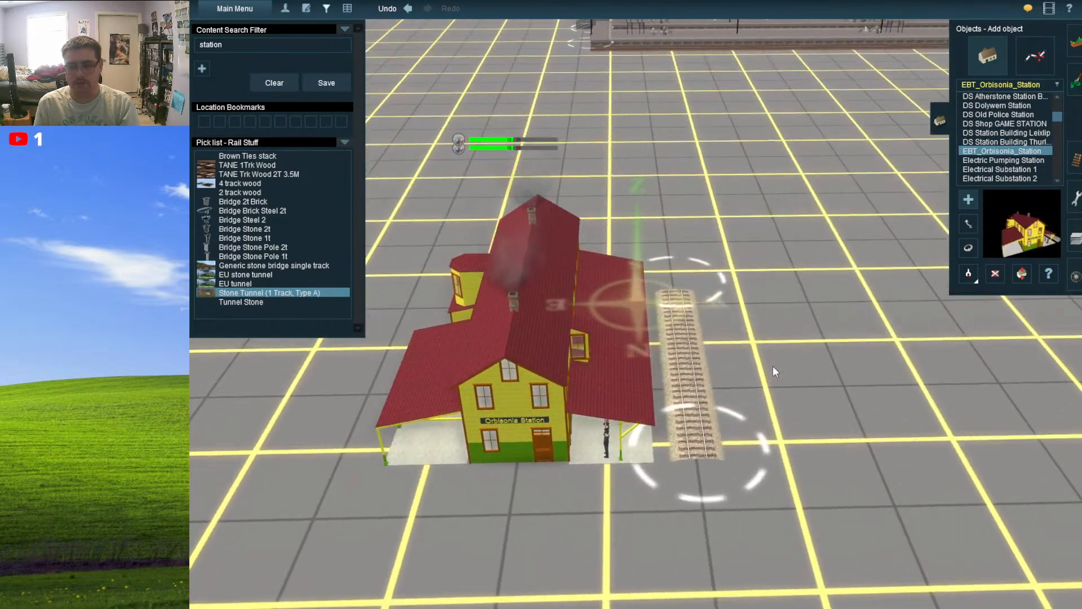
key("Down")
key("Right")
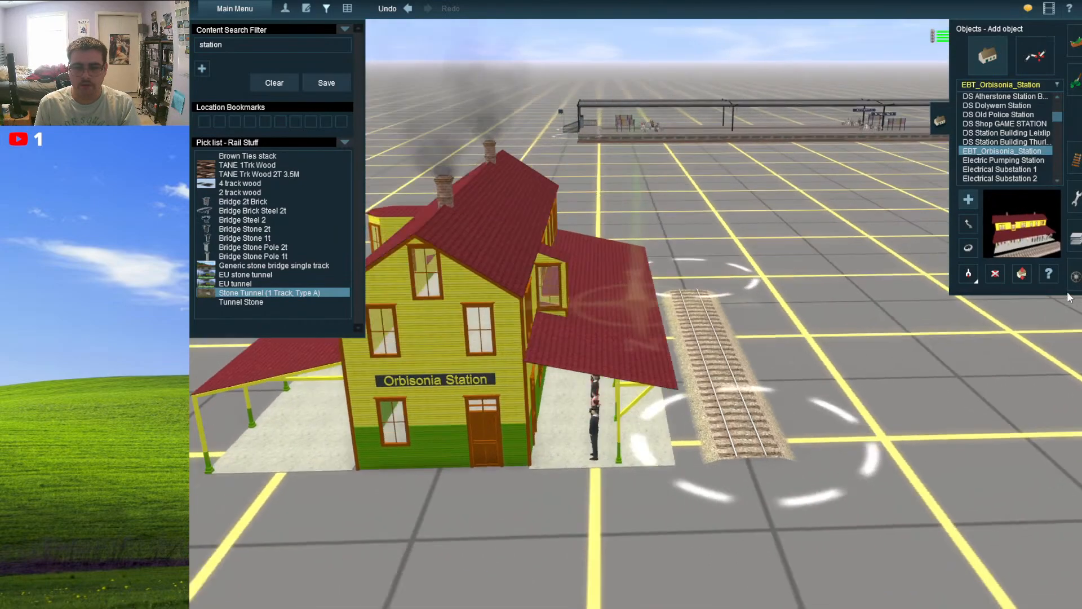
- Rename the placed Orbisonia station as "lo" in its properties
left_click(1029, 280)
left_click(644, 455)
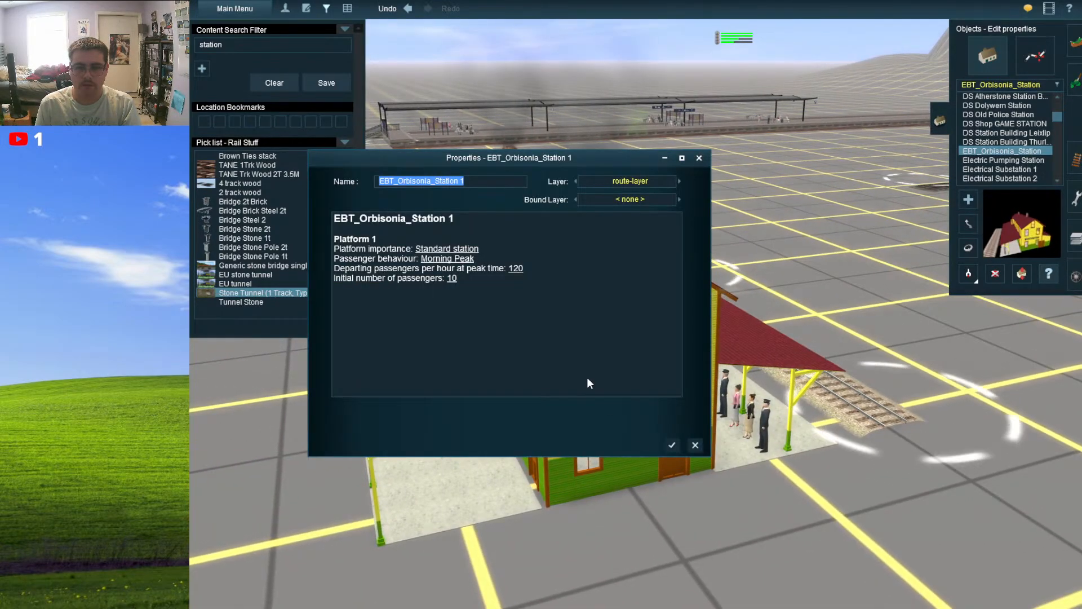
type("lo")
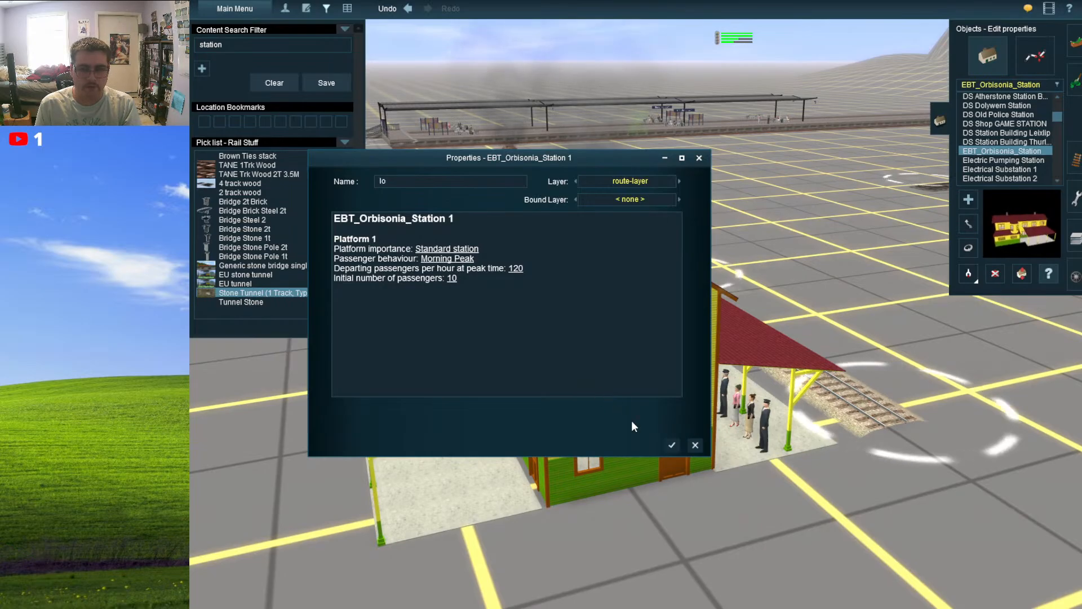
left_click(668, 445)
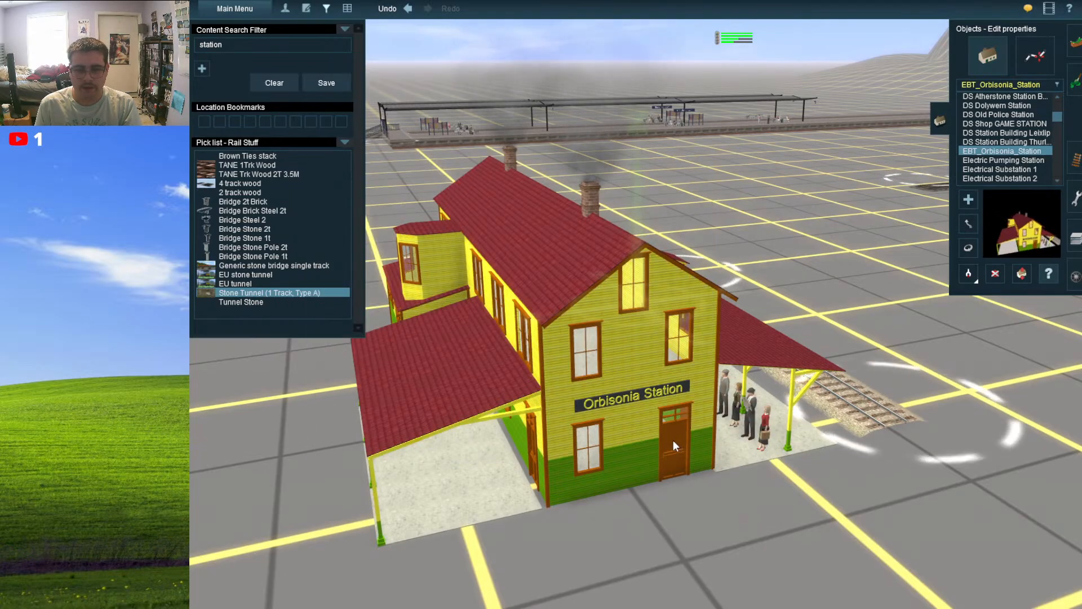
- Check the Orbisonia station's sign from the opposite end and delete the building
right_click(671, 439)
key("Left")
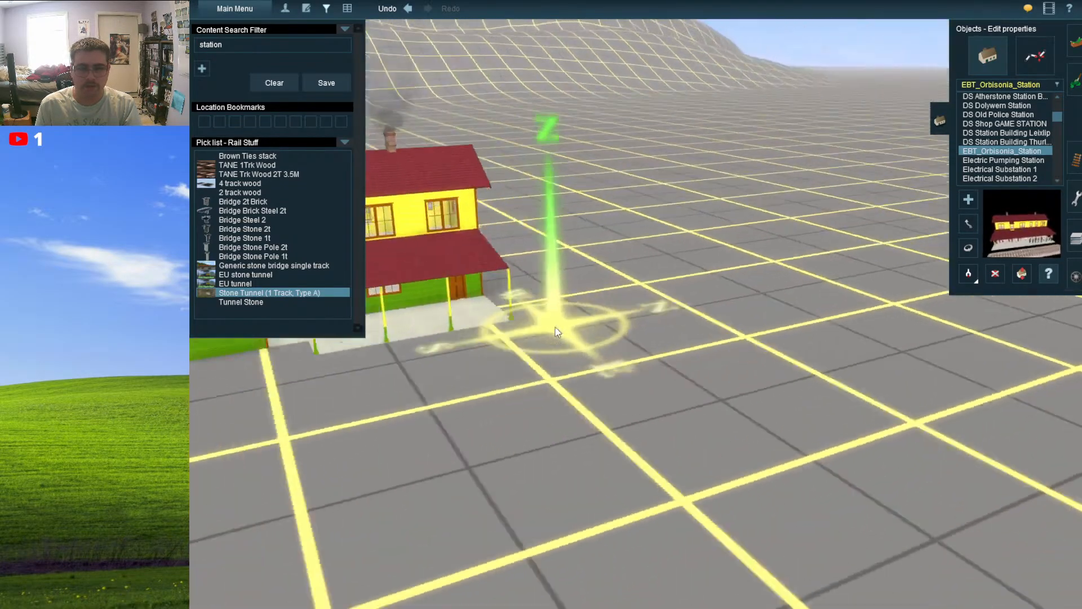
right_click_drag(623, 373, 853, 372)
left_click(995, 274)
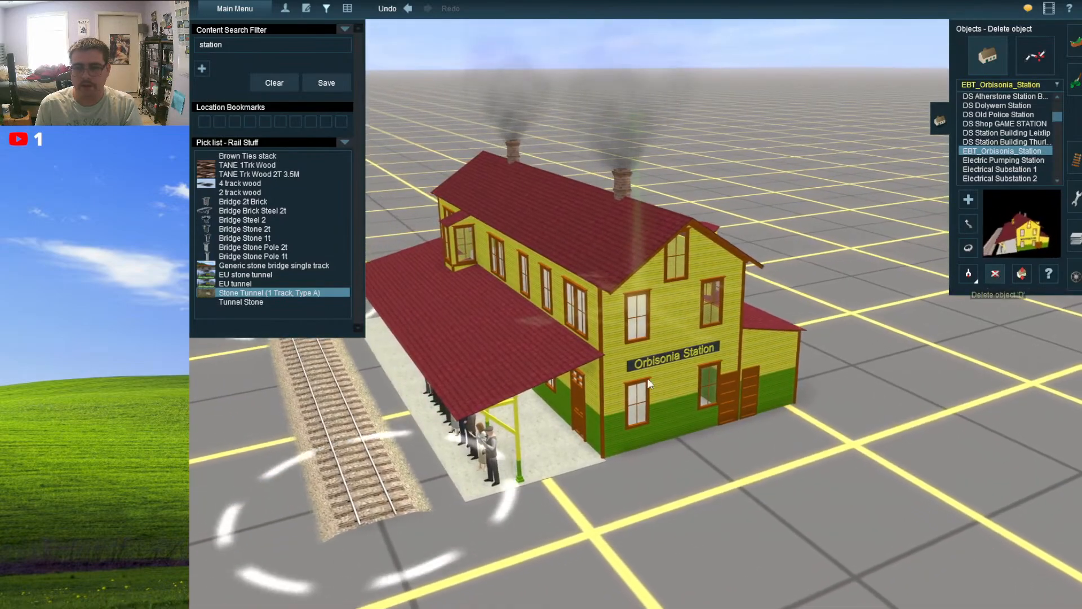
left_click(647, 379)
- Preview further station models, from GER small country station and GWR Branchline Station through the GWR name sign to Ians gas station
scroll(995, 178, "down", 3)
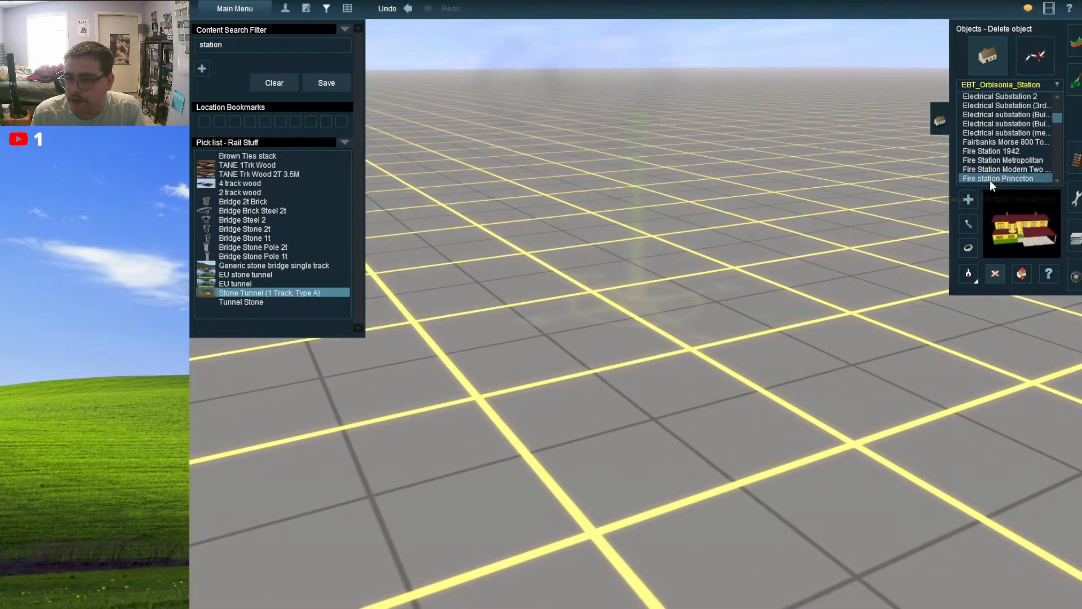
scroll(990, 179, "down", 1)
scroll(982, 168, "down", 4)
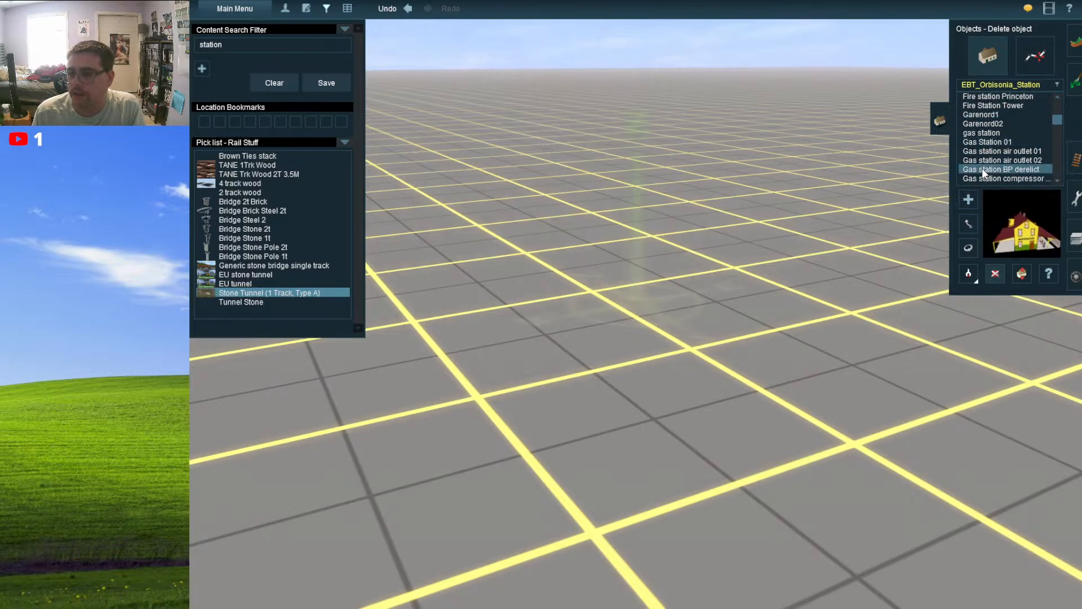
scroll(982, 168, "down", 3)
left_click(981, 114)
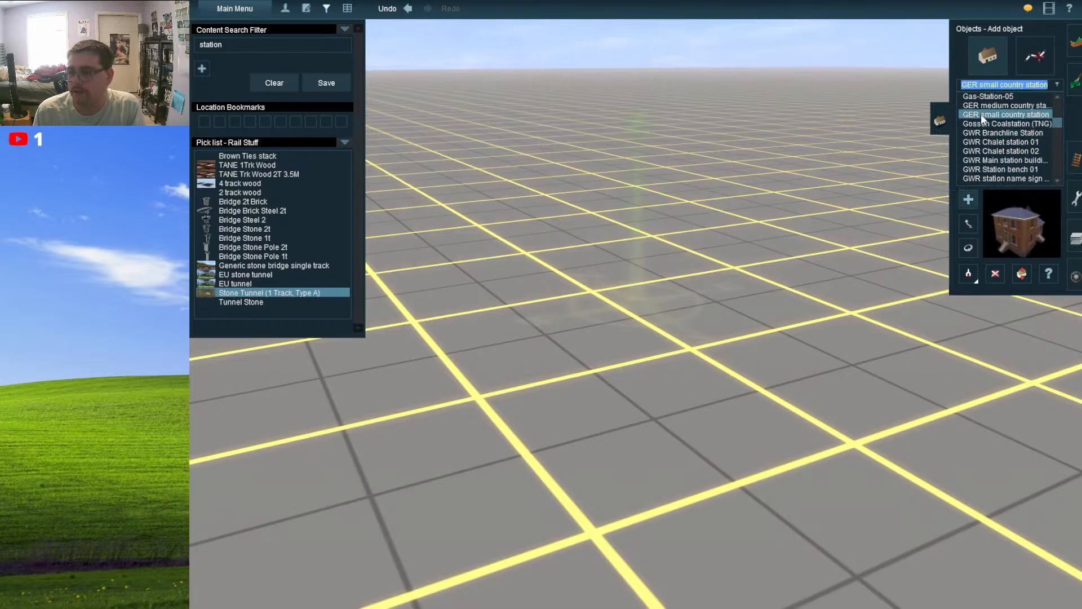
left_click(981, 134)
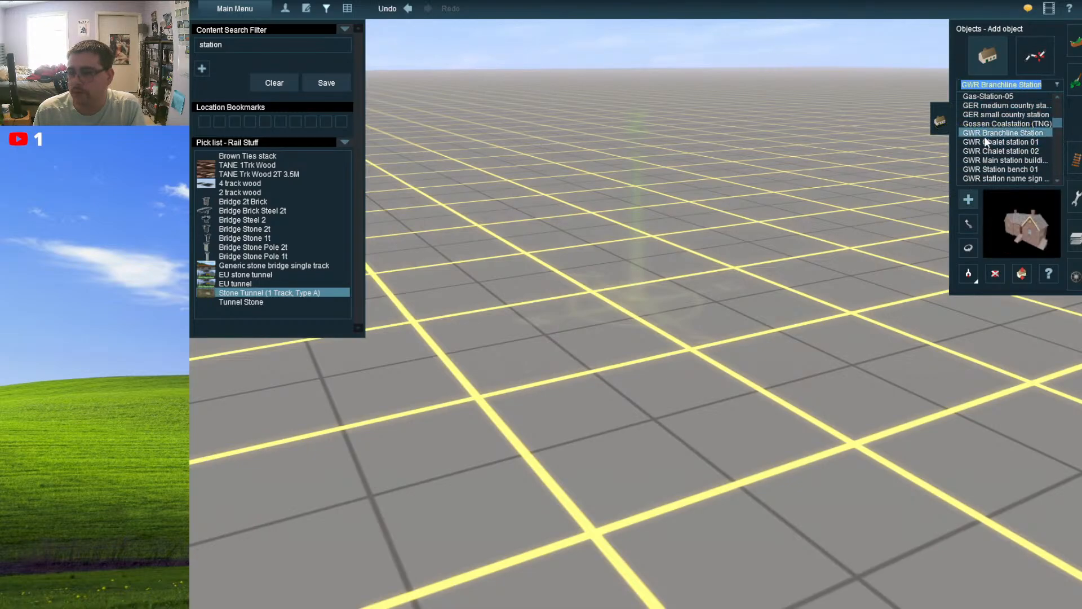
left_click(987, 169)
scroll(986, 173, "down", 3)
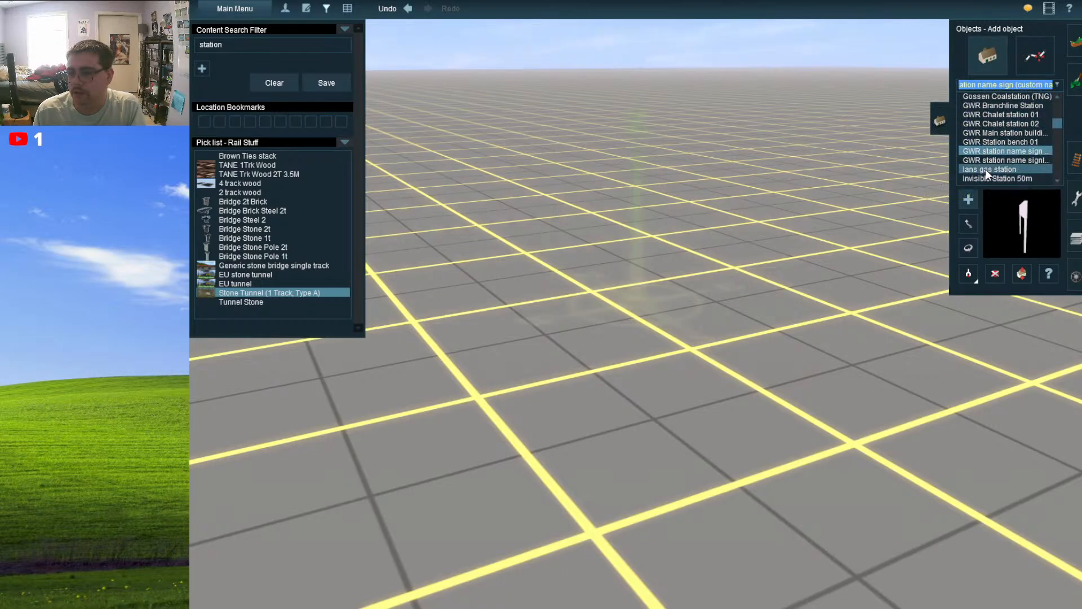
left_click(985, 170)
scroll(986, 173, "down", 6)
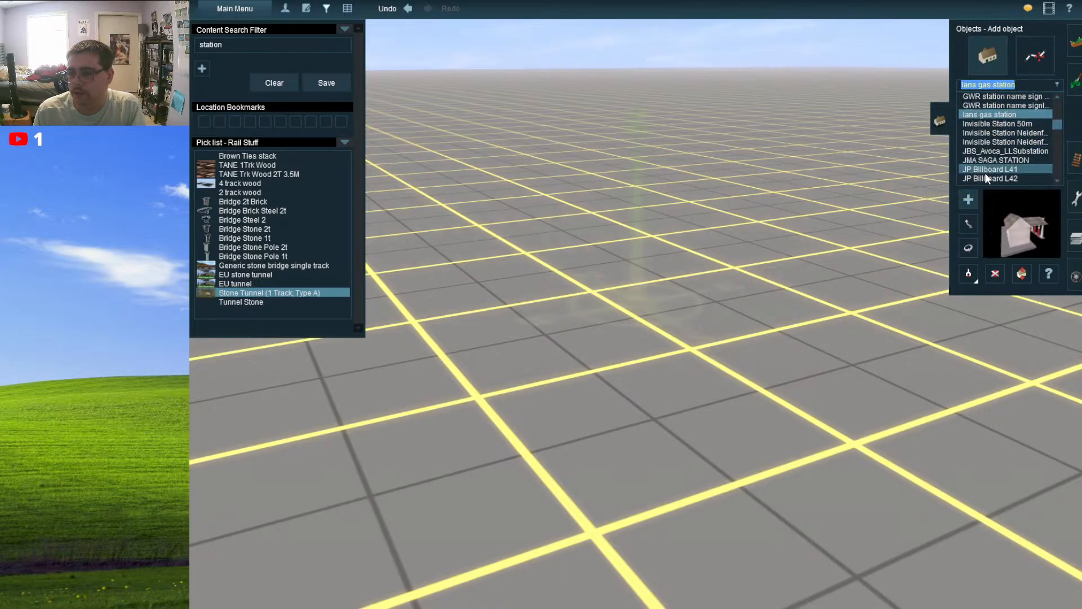
- Preview Invisible Station 50m, Invisible Station Neidenfels 100m, the JP localform platform pieces and JP Station Billboards 01 and 02
left_click(985, 141)
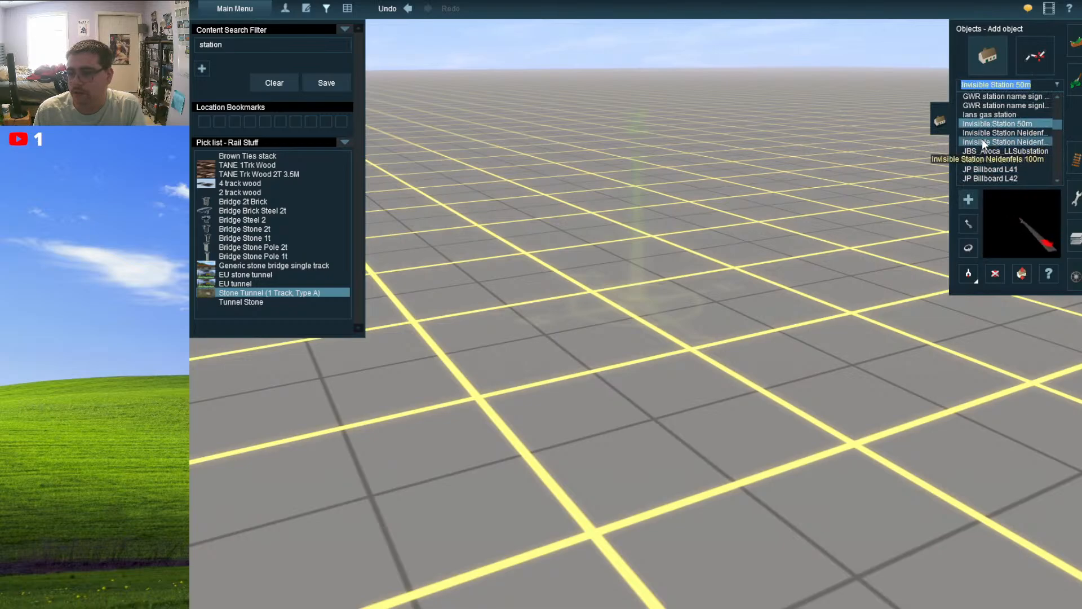
scroll(985, 139, "down", 9)
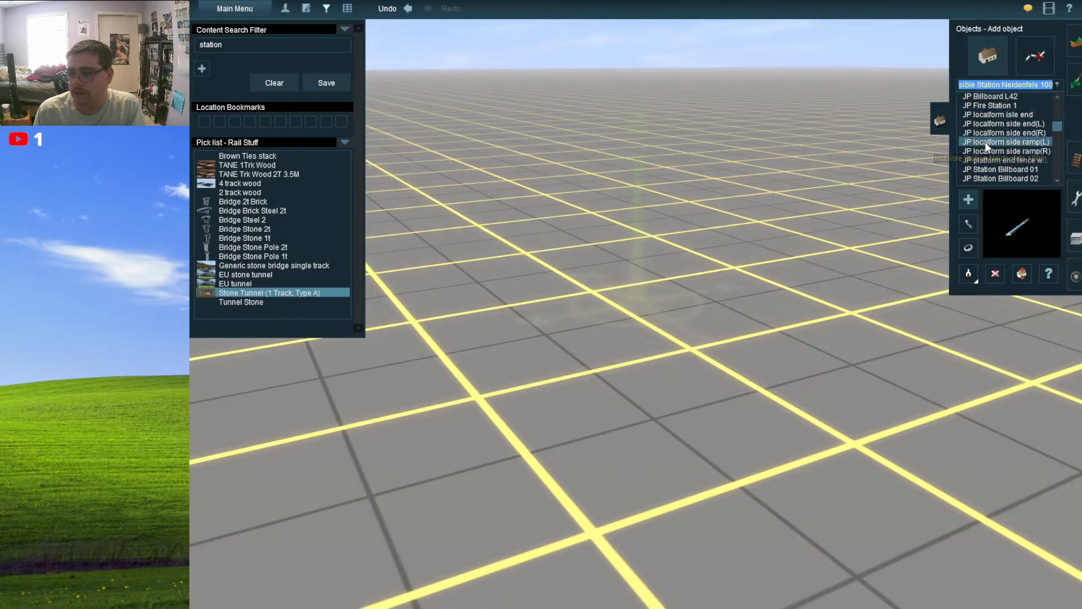
left_click(985, 143)
left_click(985, 170)
left_click(985, 175)
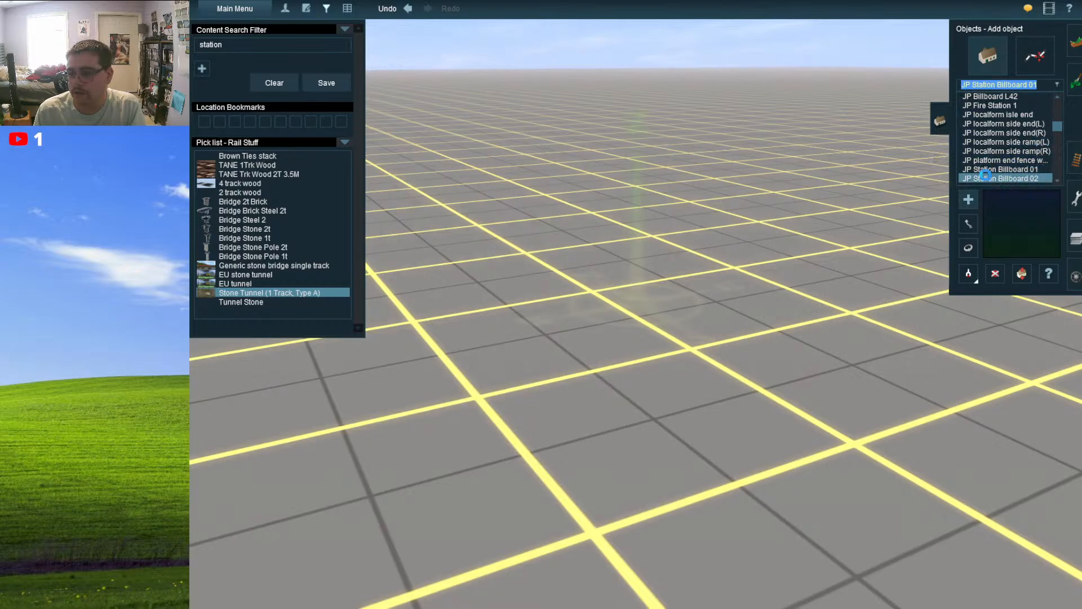
scroll(985, 175, "down", 3)
scroll(985, 175, "down", 19)
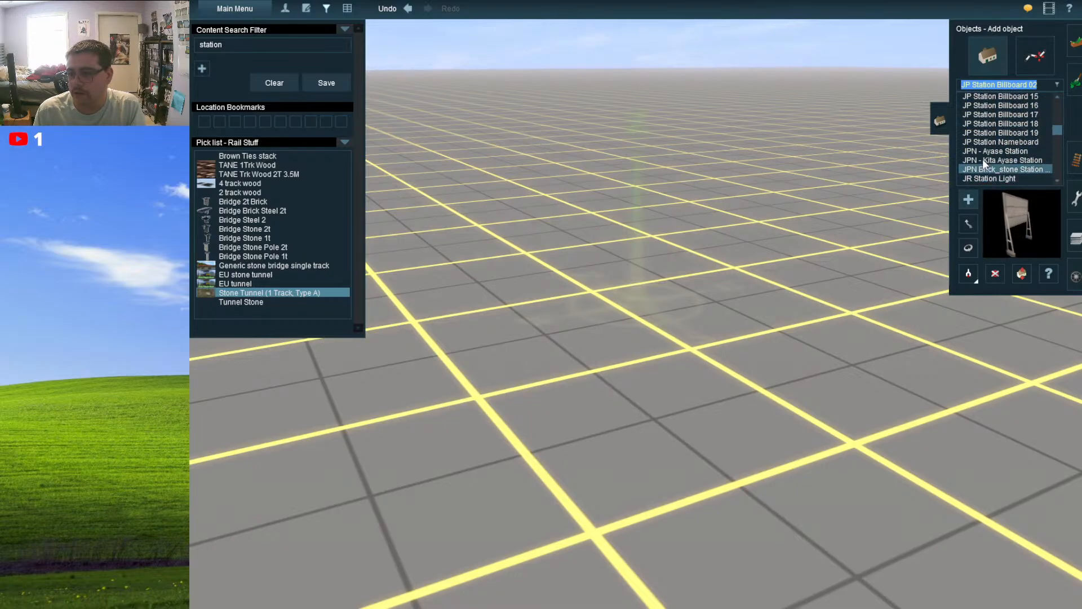
- Try out JPN - Ayase Station beyond the end of the branch track and delete it from the map
left_click(980, 151)
scroll(980, 157, "down", 9)
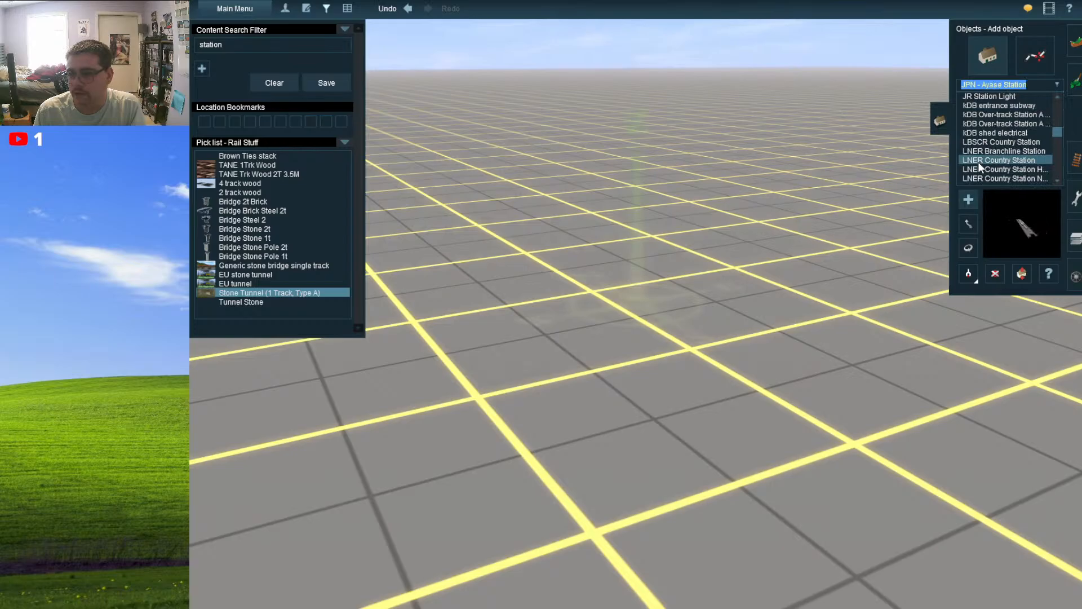
left_click(753, 305)
scroll(746, 305, "down", 10)
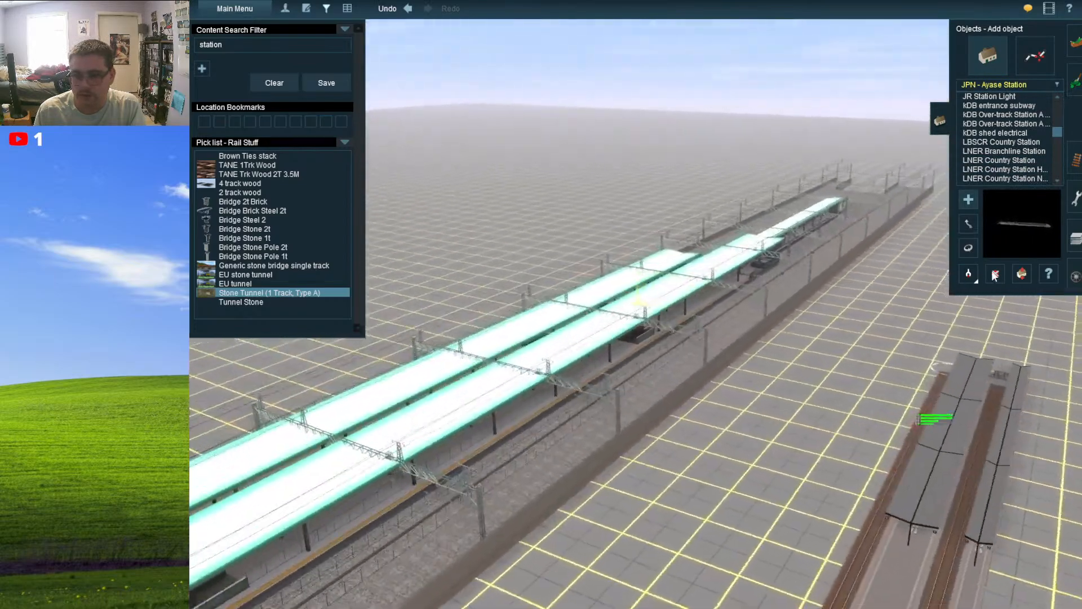
left_click(995, 275)
left_click(684, 356)
- Preview Power Station 2, the S&C Large Station in brown stone and the S&C Ormside station building
scroll(973, 172, "down", 6)
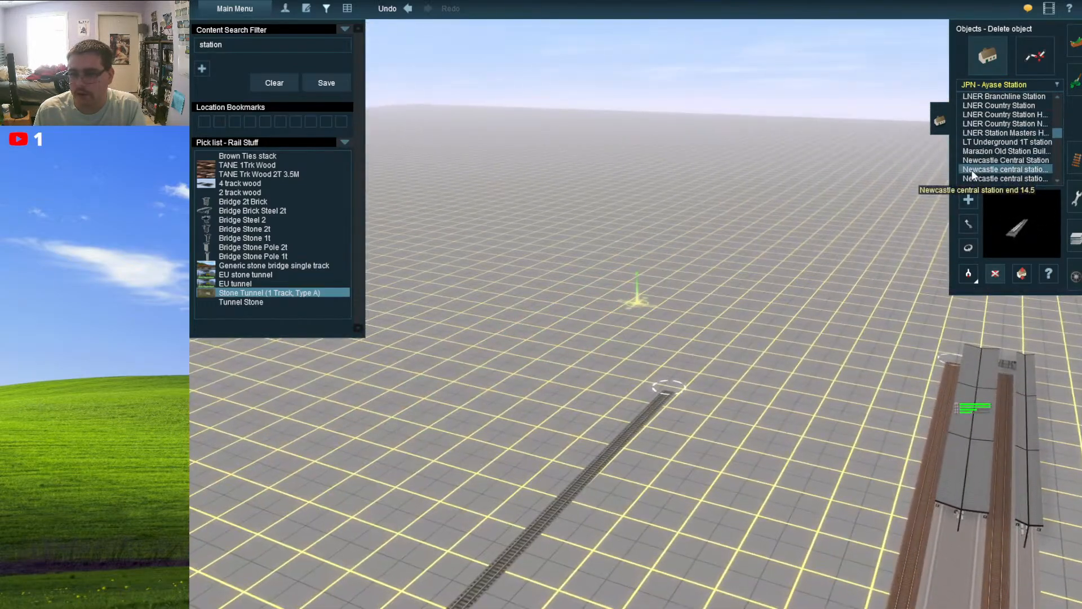
scroll(980, 160, "down", 3)
scroll(982, 154, "down", 5)
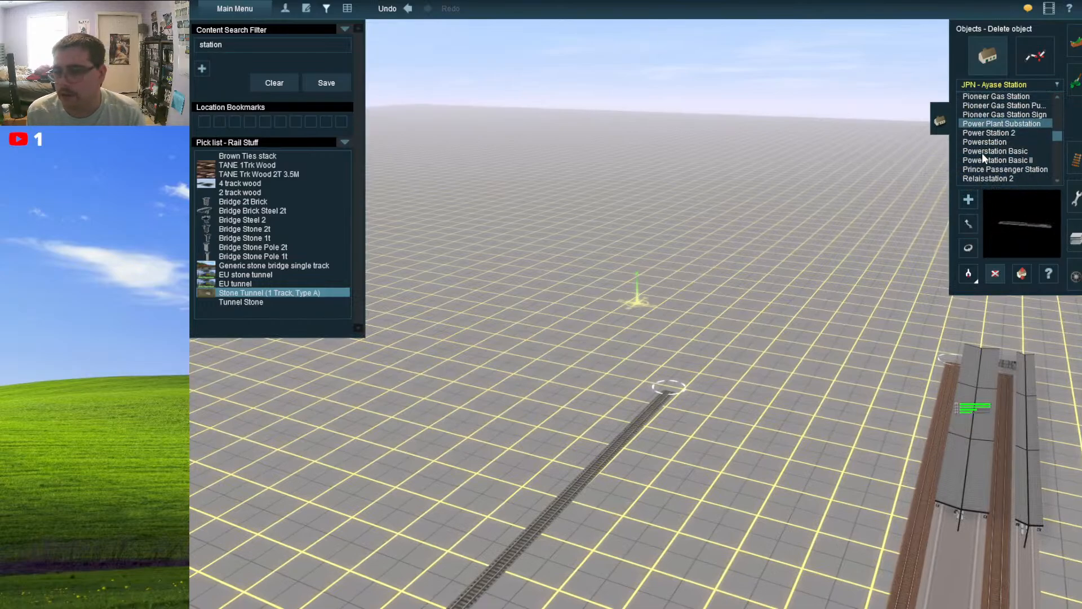
left_click(982, 132)
scroll(979, 147, "down", 3)
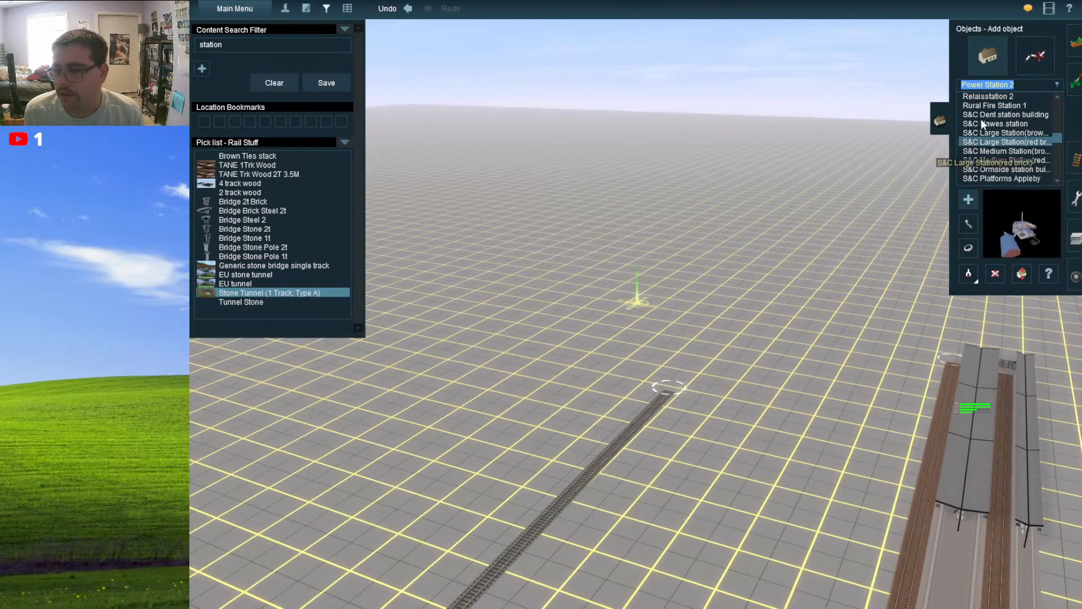
left_click(977, 98)
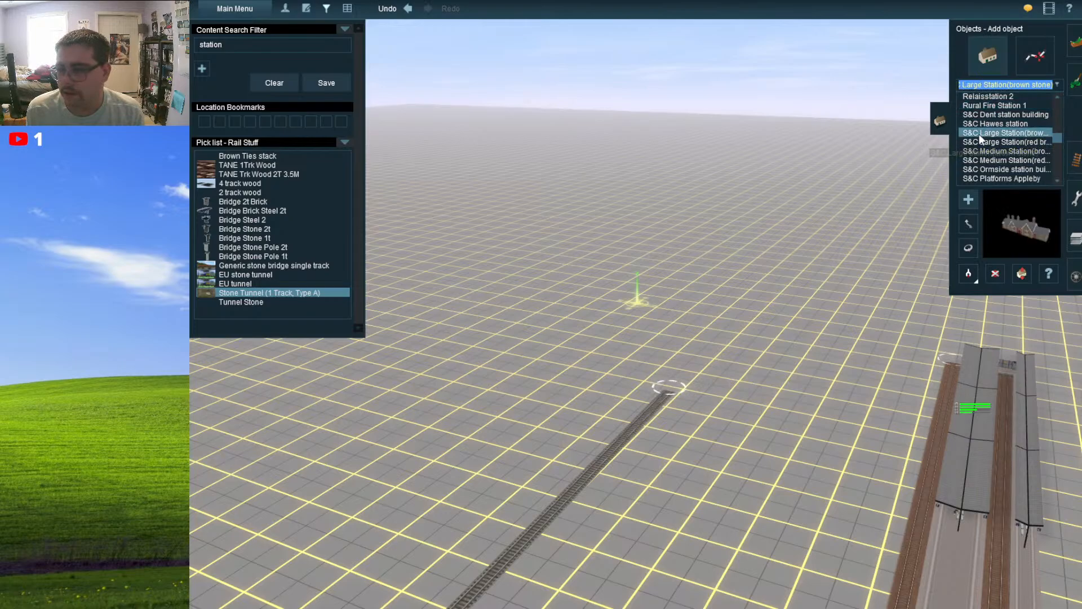
left_click(979, 169)
scroll(984, 169, "down", 2)
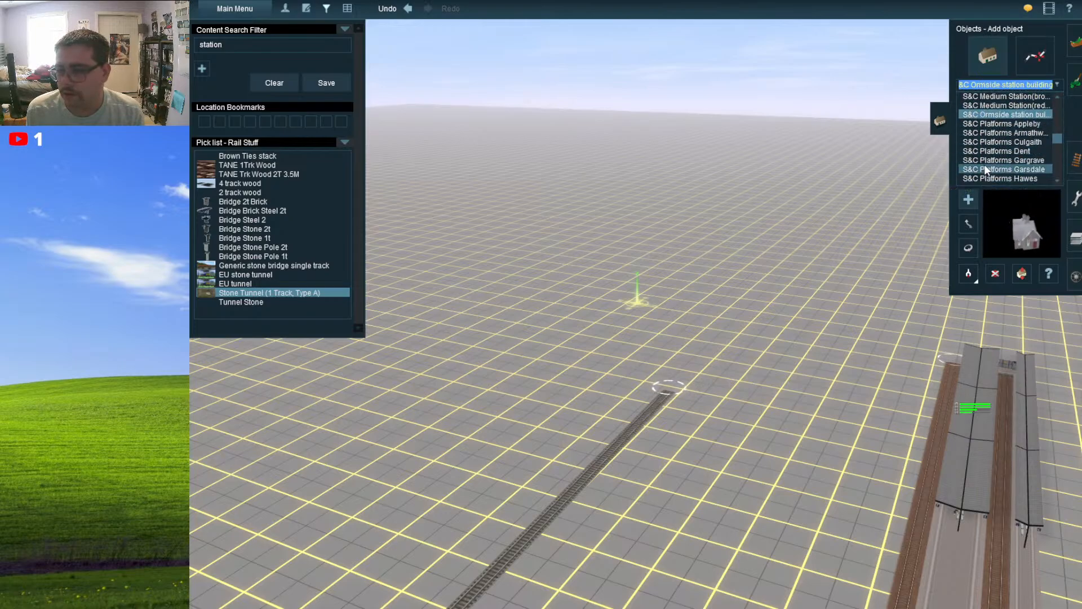
- Preview the S&C Platforms models, including Gargrave, Kirkby Stephen and Newbiggin
left_click(984, 161)
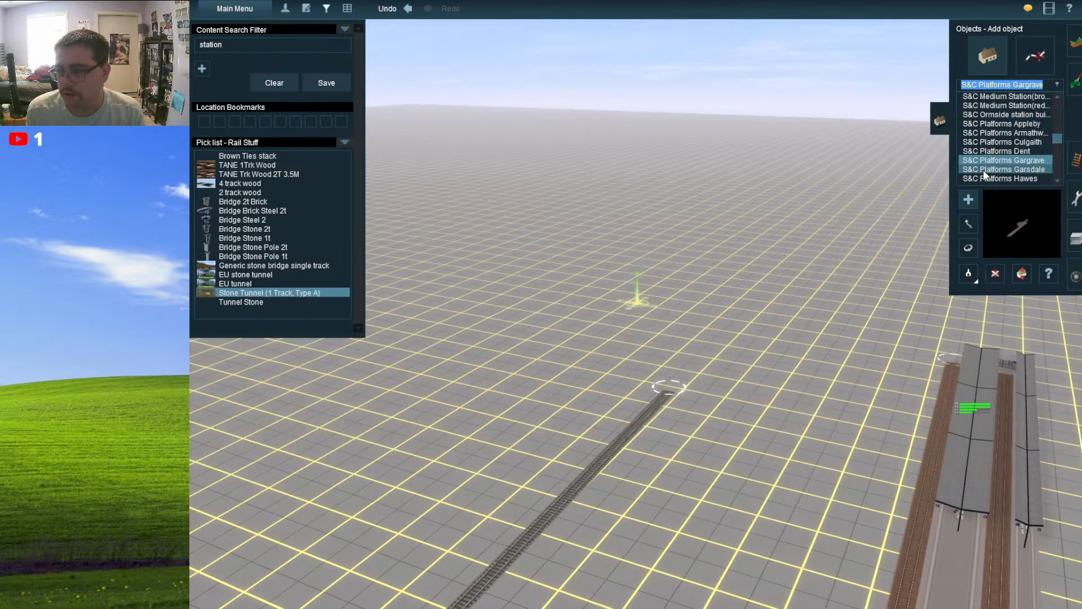
left_click(983, 170)
scroll(983, 171, "down", 1)
left_click(983, 171)
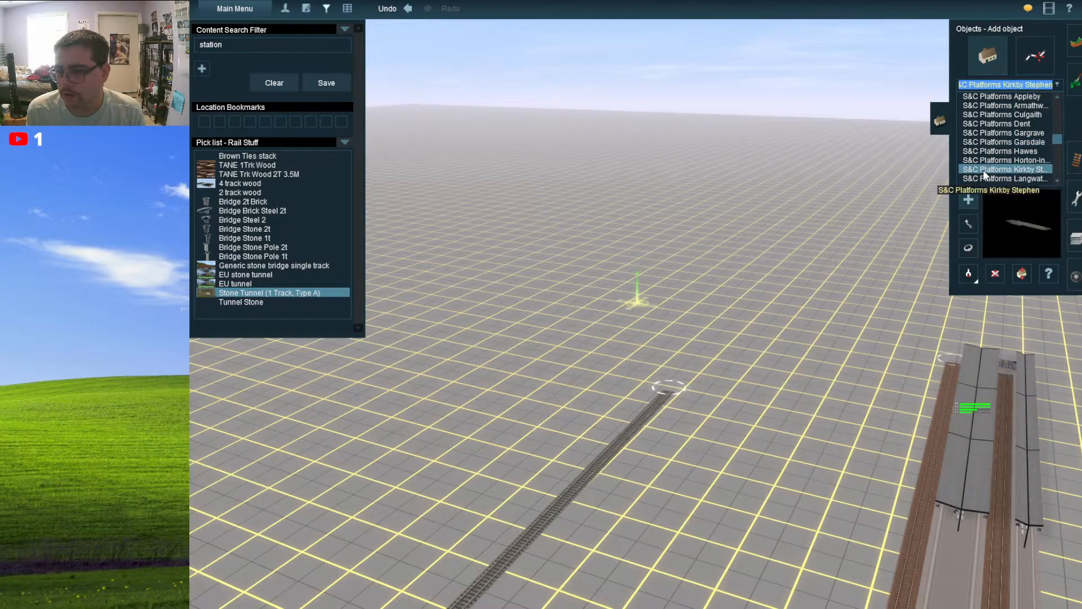
scroll(983, 170, "down", 1)
left_click(983, 170)
scroll(983, 170, "down", 3)
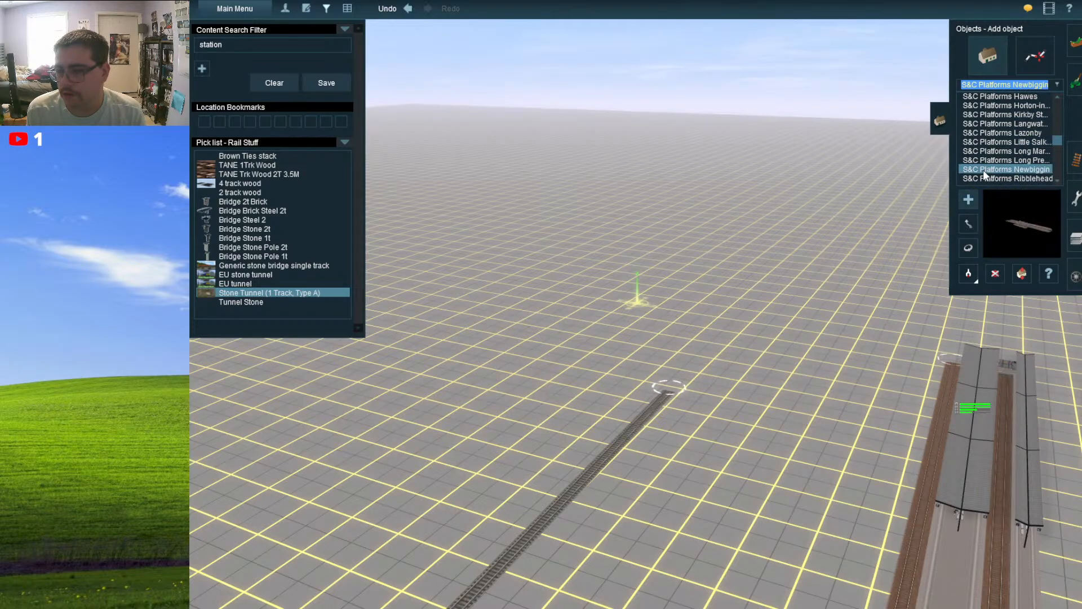
left_click(983, 170)
- Preview S&C station Bell Busk, SB Skipton Station South, S&C station Culgaith, Sen_City_Passenger_Station and SF GWR Princetown station
left_click(985, 151)
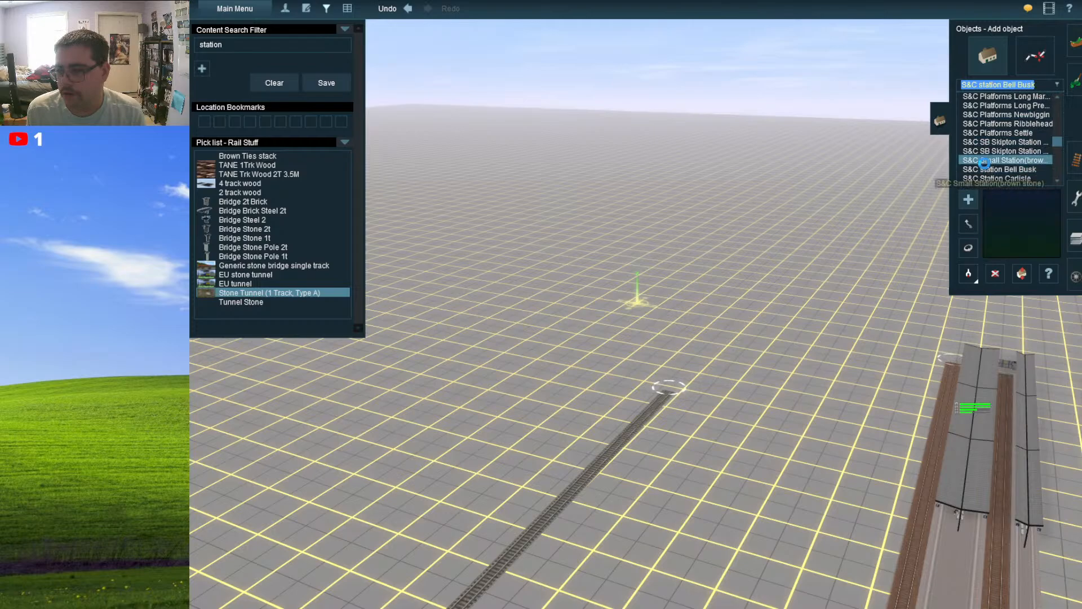
left_click(987, 144)
left_click(986, 151)
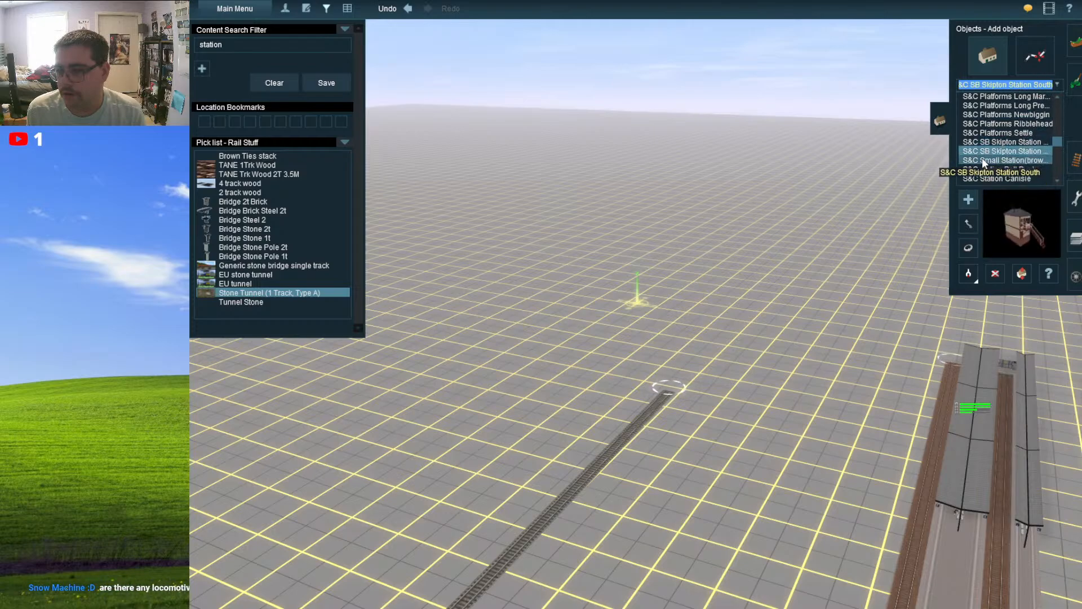
scroll(982, 158, "down", 1)
left_click(982, 158)
scroll(983, 175, "down", 2)
left_click(983, 176)
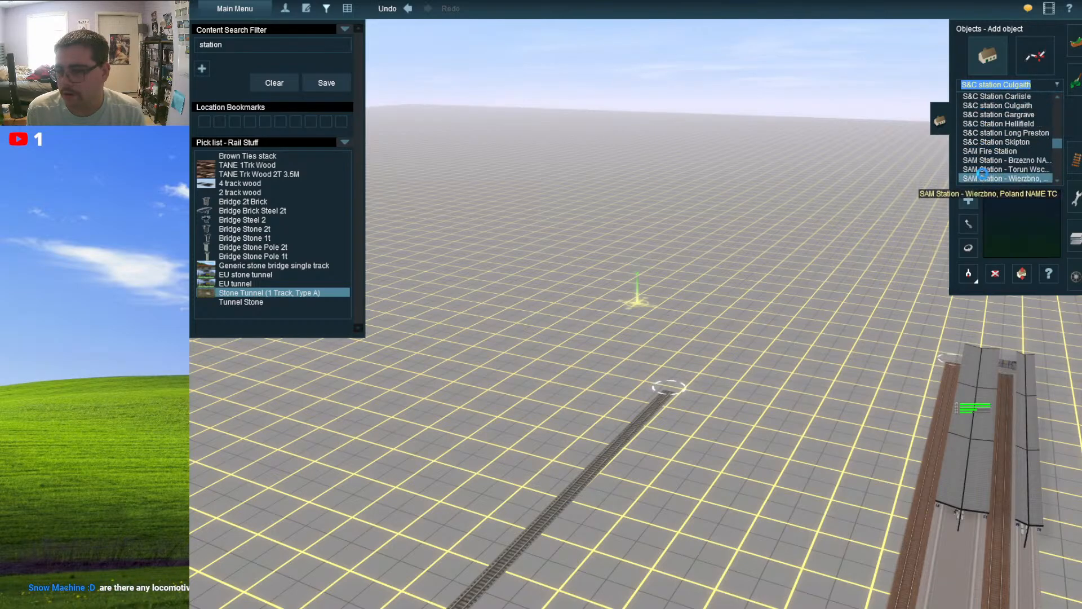
scroll(982, 173, "down", 2)
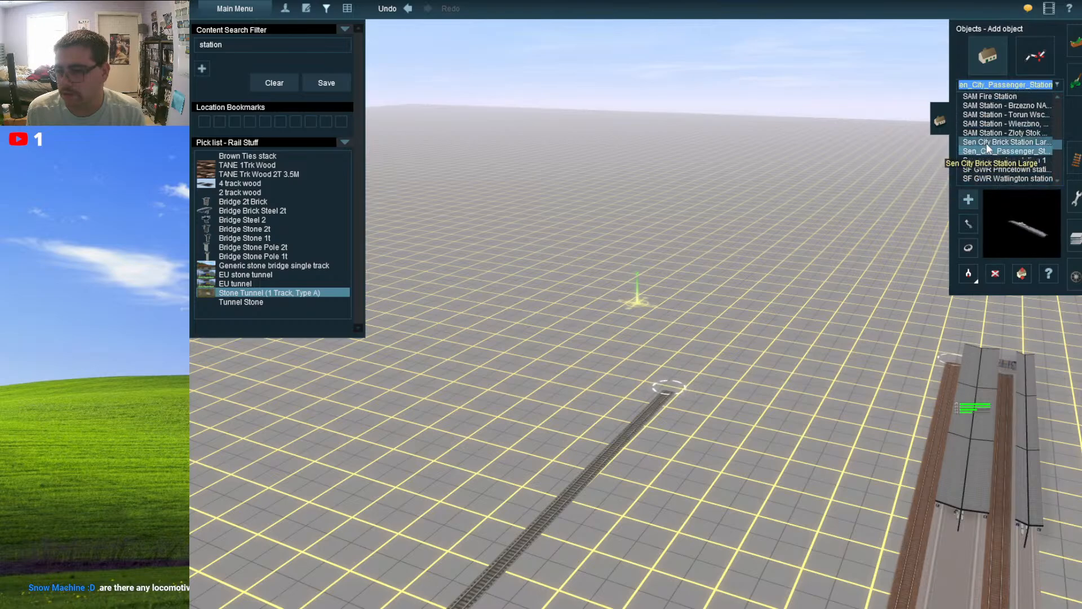
left_click(987, 170)
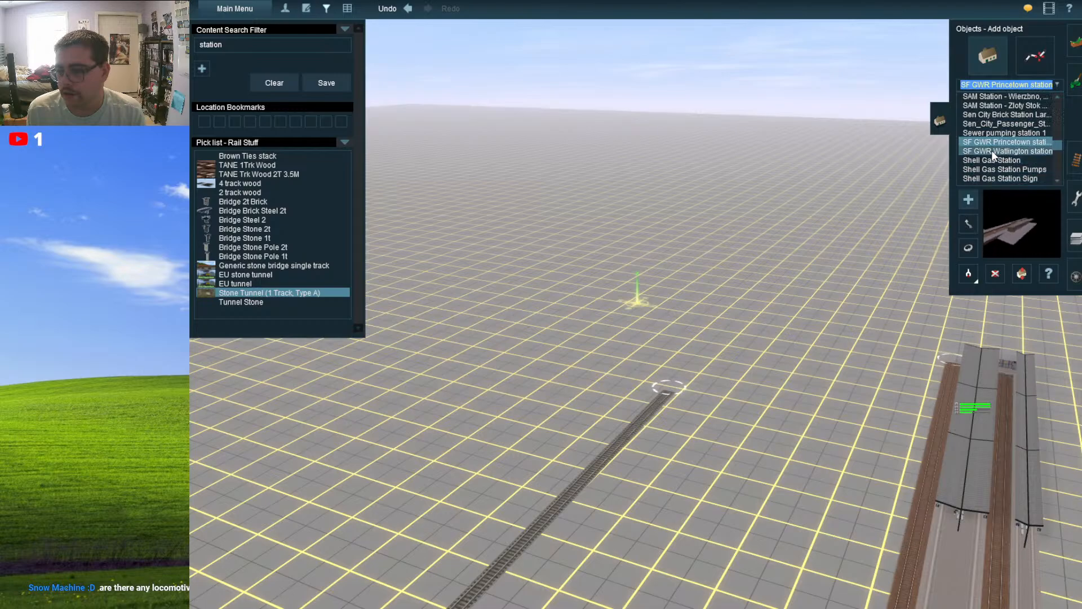
- Place SF GWR Watlington station on the open ground beyond the end of the branch track and inspect its position
scroll(991, 160, "down", 1)
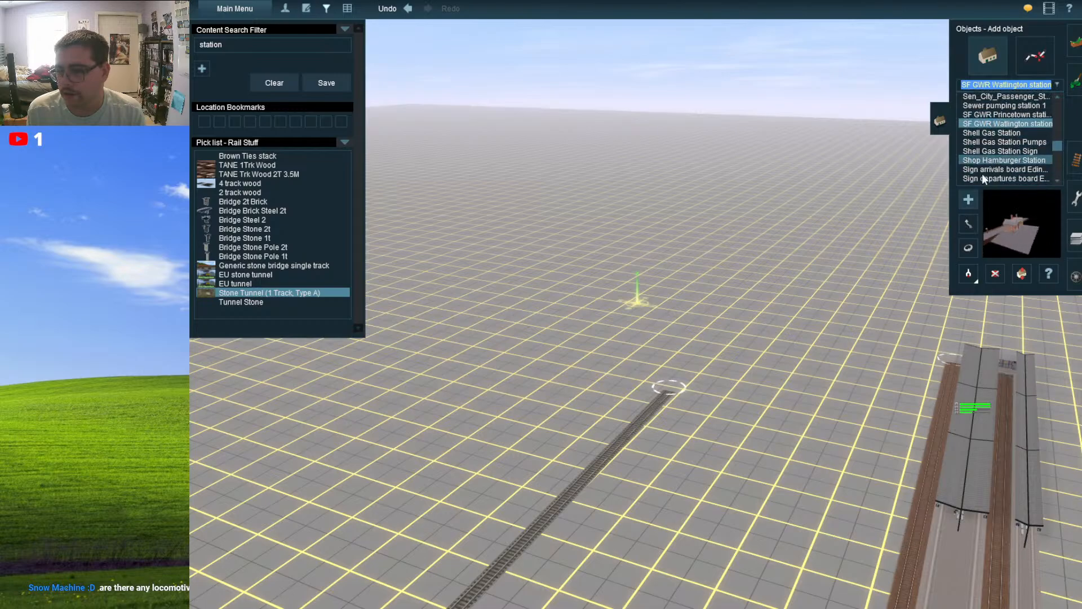
left_click(707, 274)
scroll(674, 282, "up", 5)
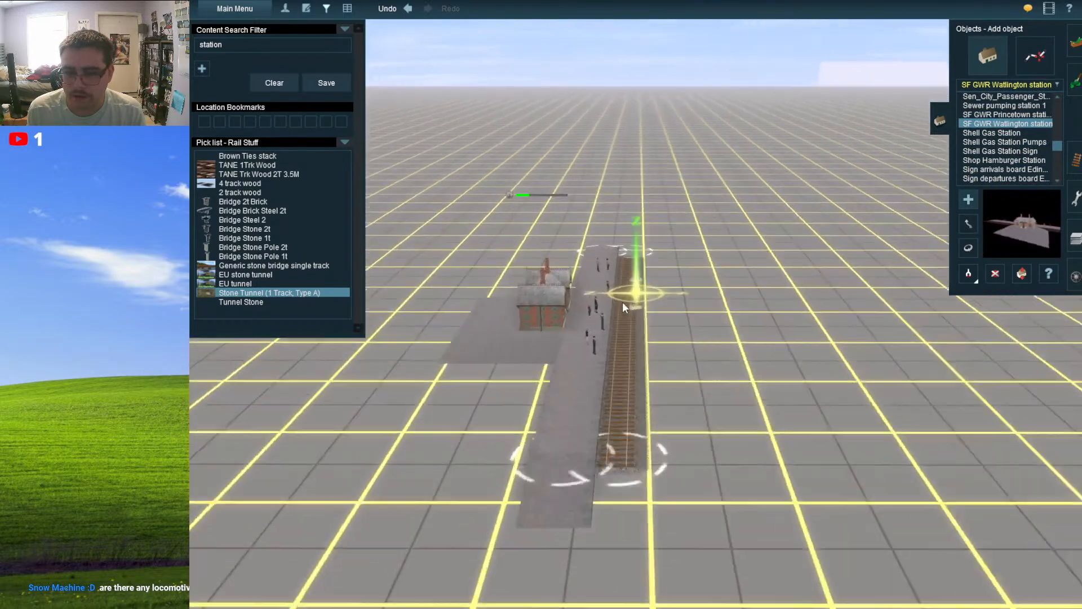
right_click_drag(635, 307, 972, 228)
left_click(969, 223)
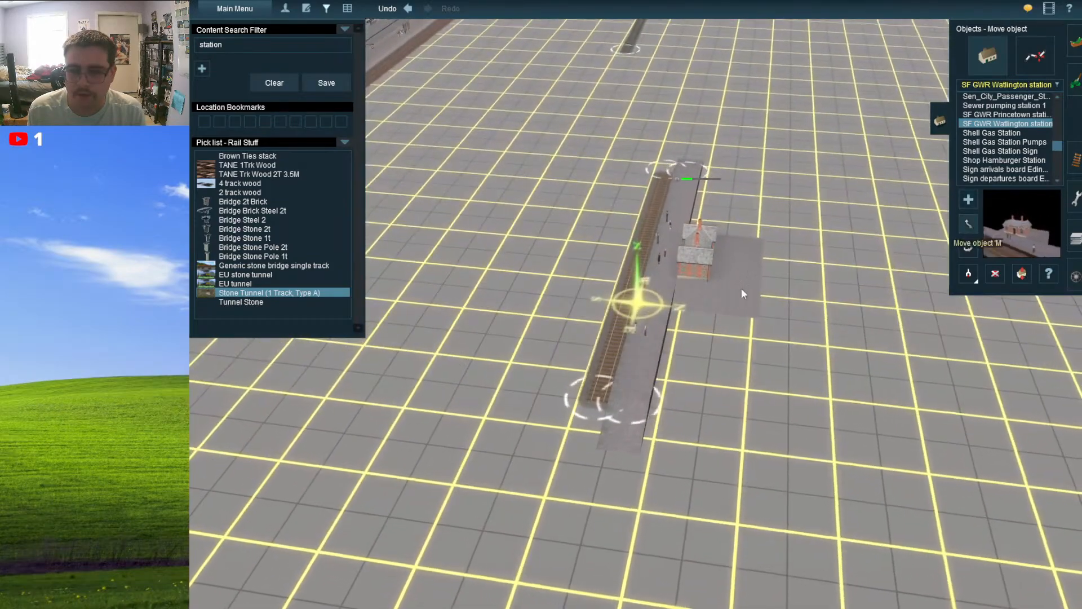
right_click_drag(676, 275, 628, 302)
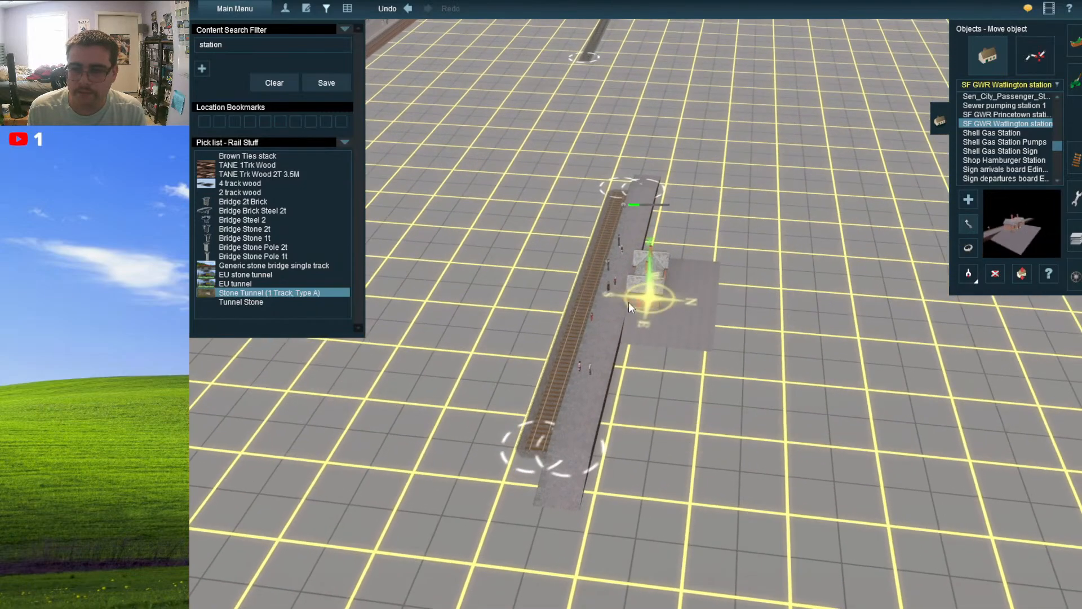
- Compare SF GWR Princetown station with SF GWR Watlington station and add the Watlington station to the Rail Stuff pick list
left_click(975, 116)
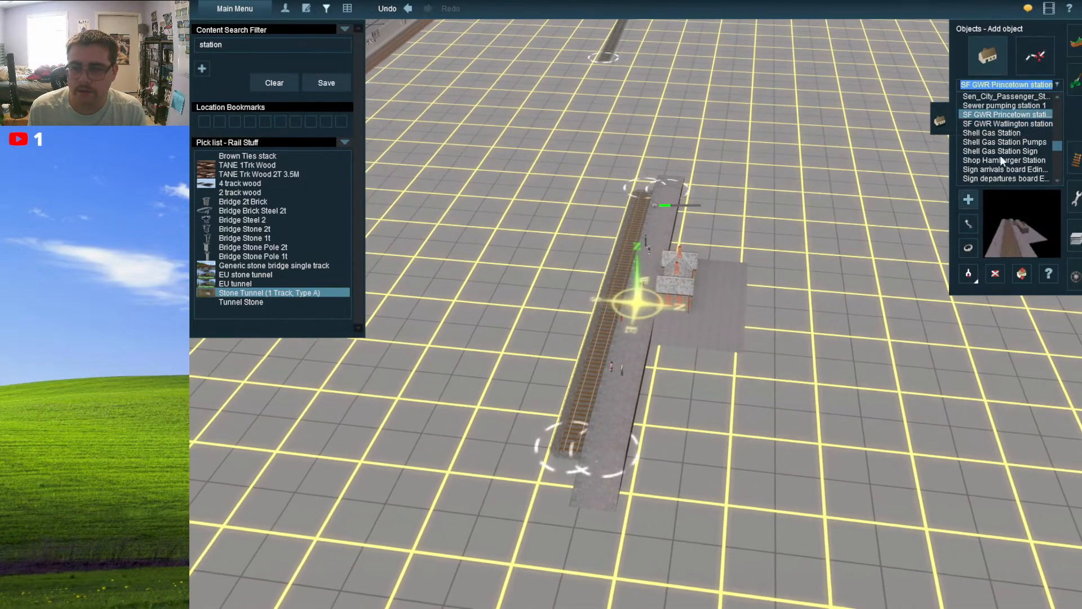
left_click(996, 124)
left_click_drag(973, 130, 367, 239)
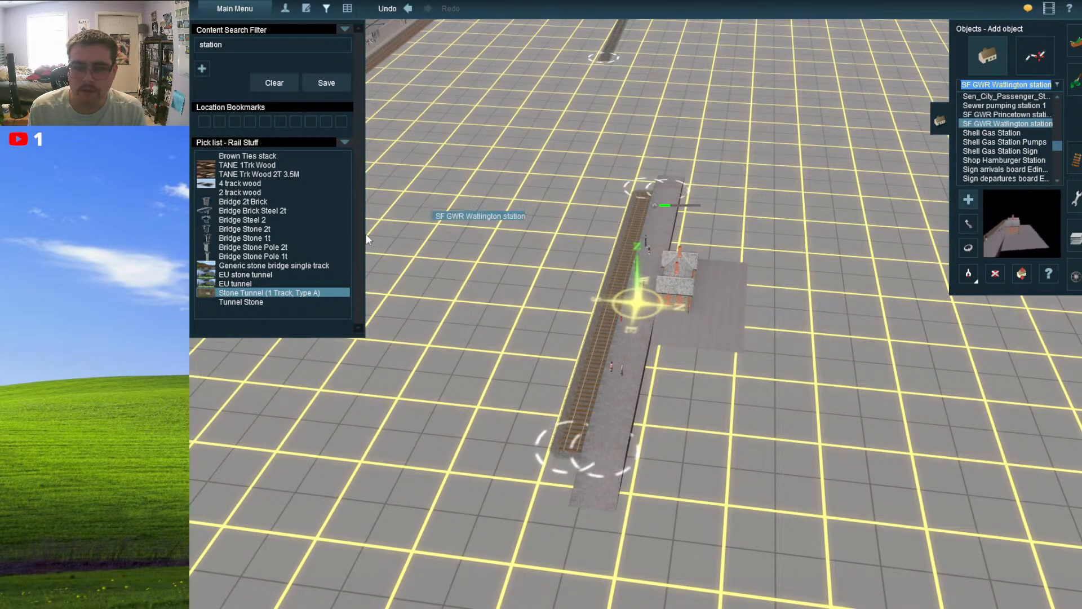
left_click_drag(293, 241, 293, 243)
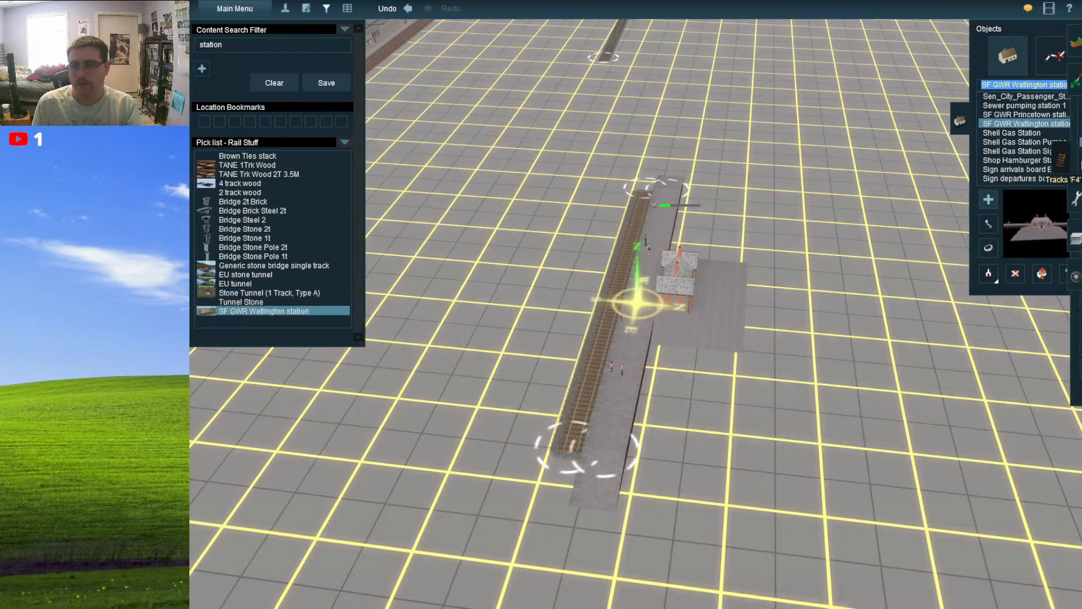
- Join the branch end beyond the tunnel to the SF GWR Watlington station with TANE 1Trk Wood track
left_click(1075, 82)
left_click(1075, 42)
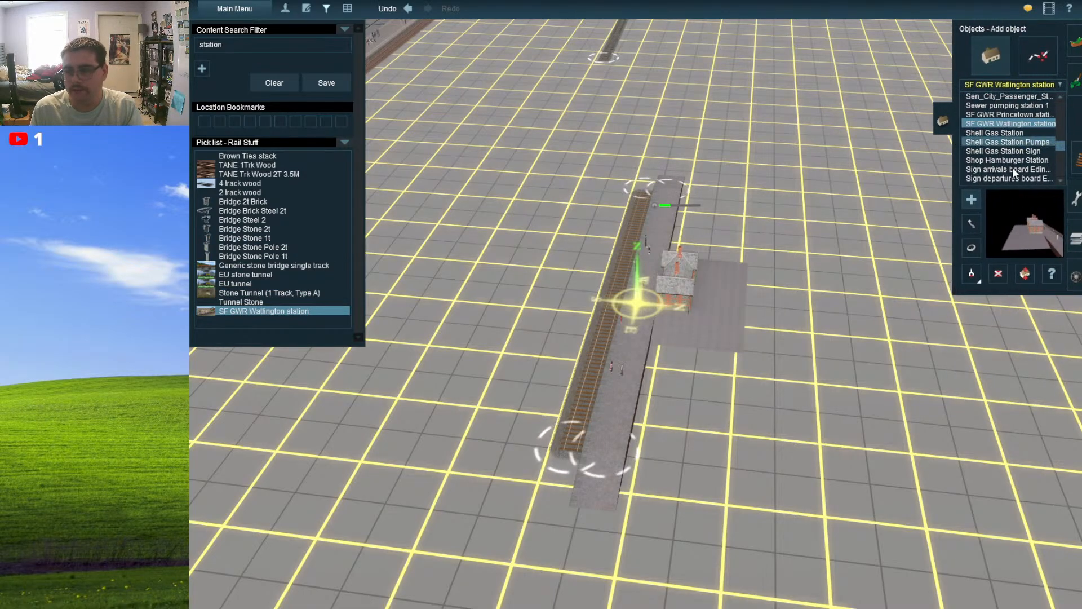
left_click_drag(664, 317, 573, 281)
left_click(1073, 173)
key("Up")
key("Left")
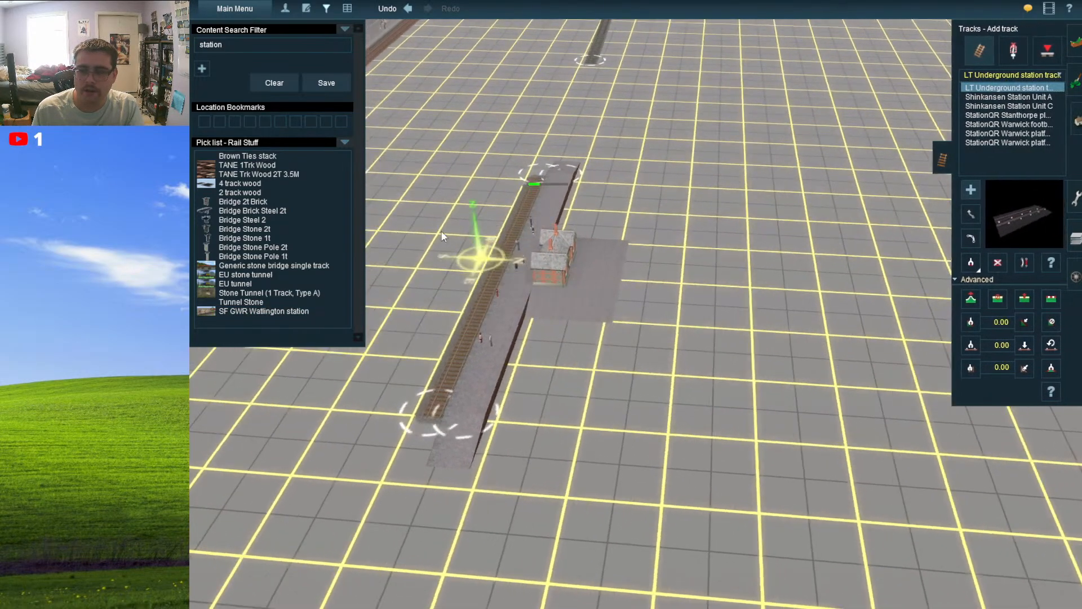
left_click(967, 297)
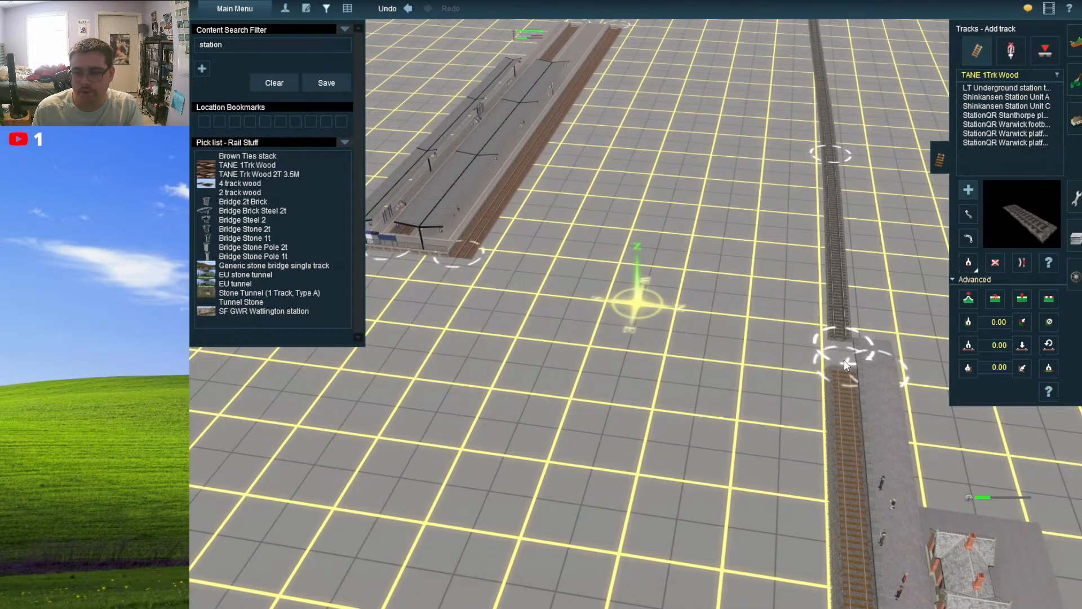
- Lay a second TANE 1Trk Wood track from a new junction on the branch, running parallel past the Watlington station's platform track
key("Up")
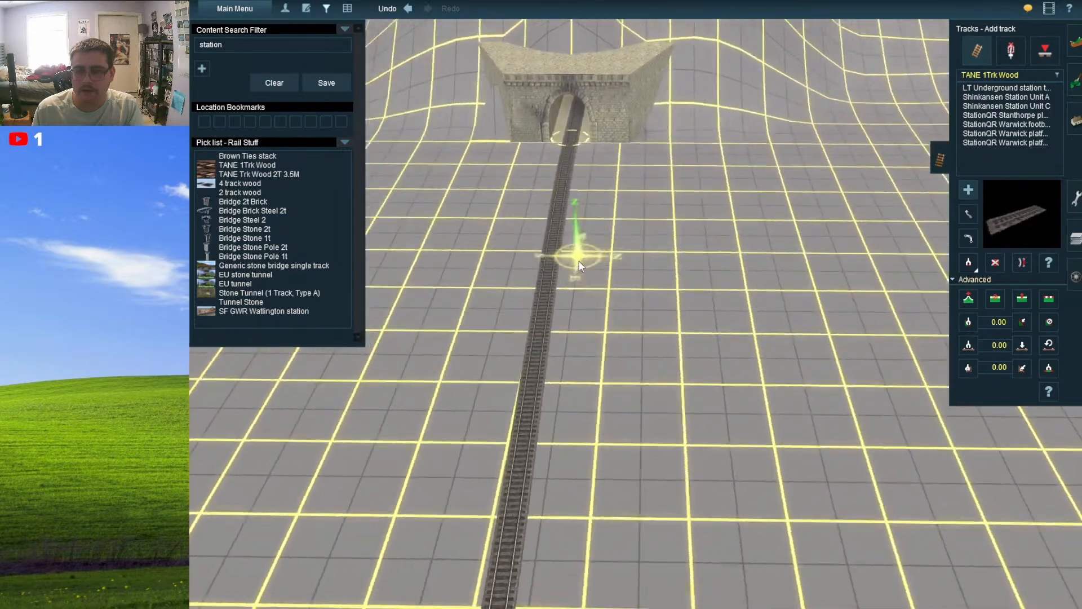
key("Left")
key("Right")
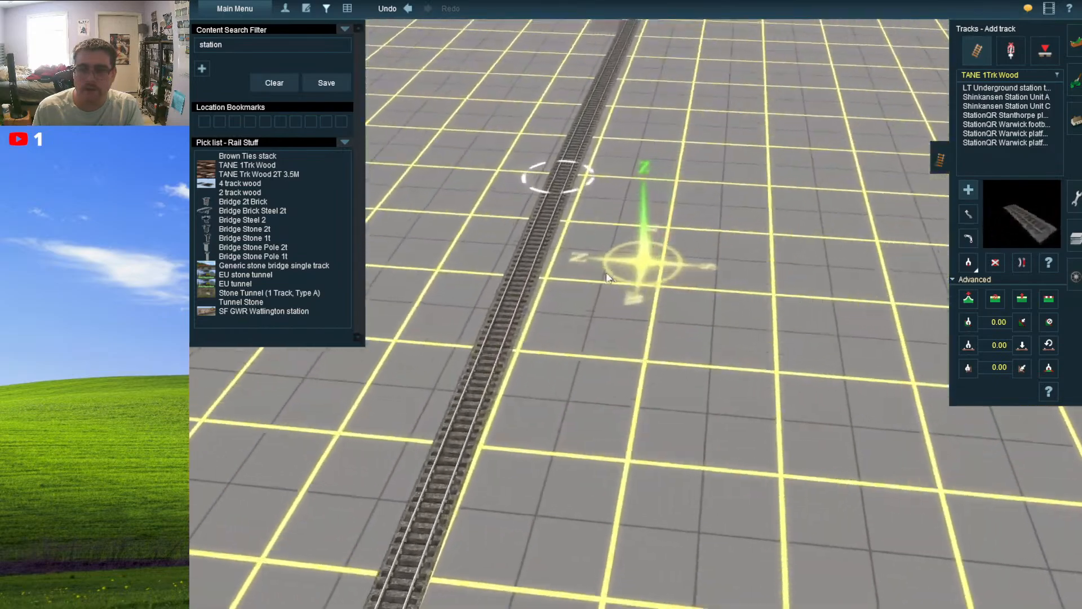
left_click(490, 415)
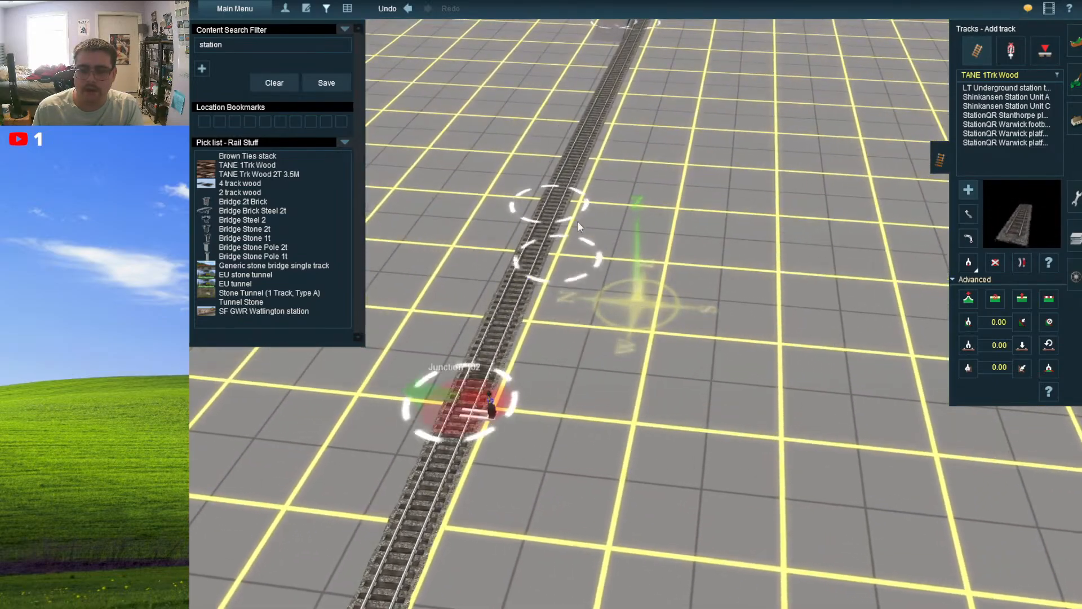
left_click(643, 166)
key("Right")
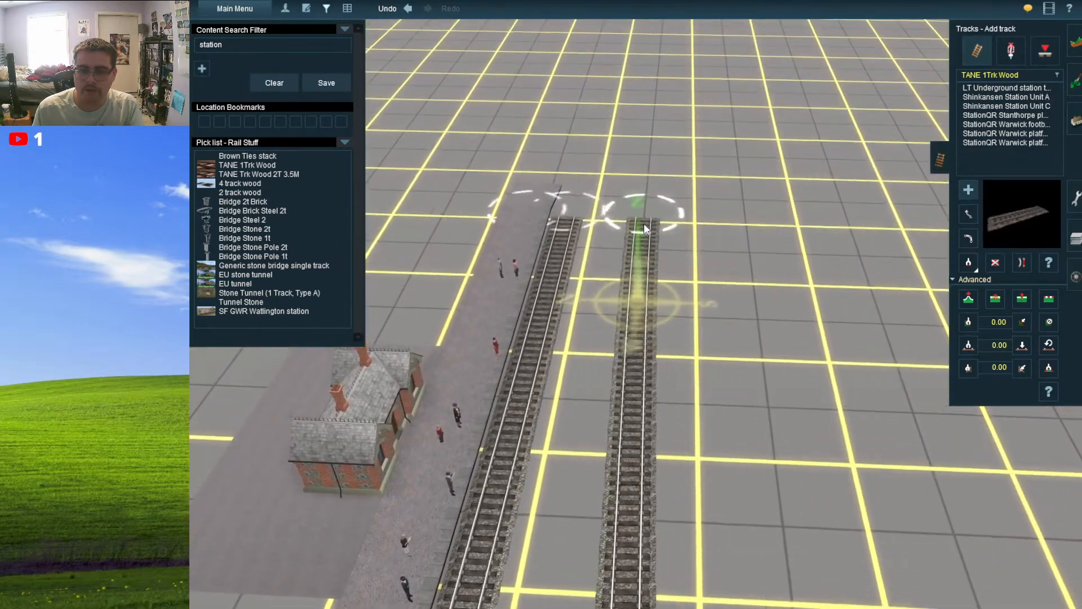
scroll(644, 269, "down", 3)
right_click(615, 420)
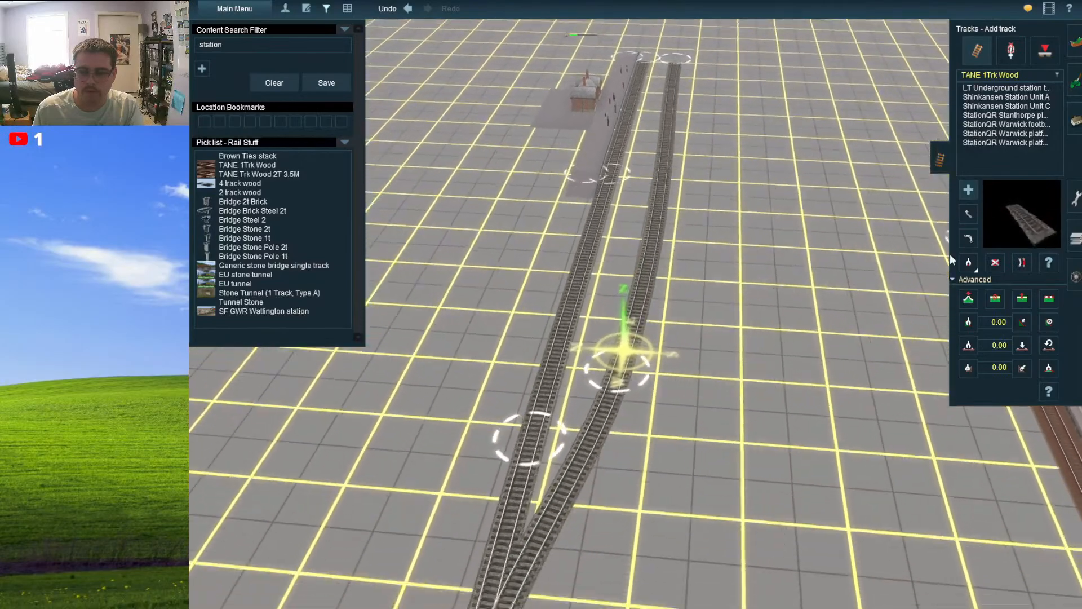
left_click(974, 212)
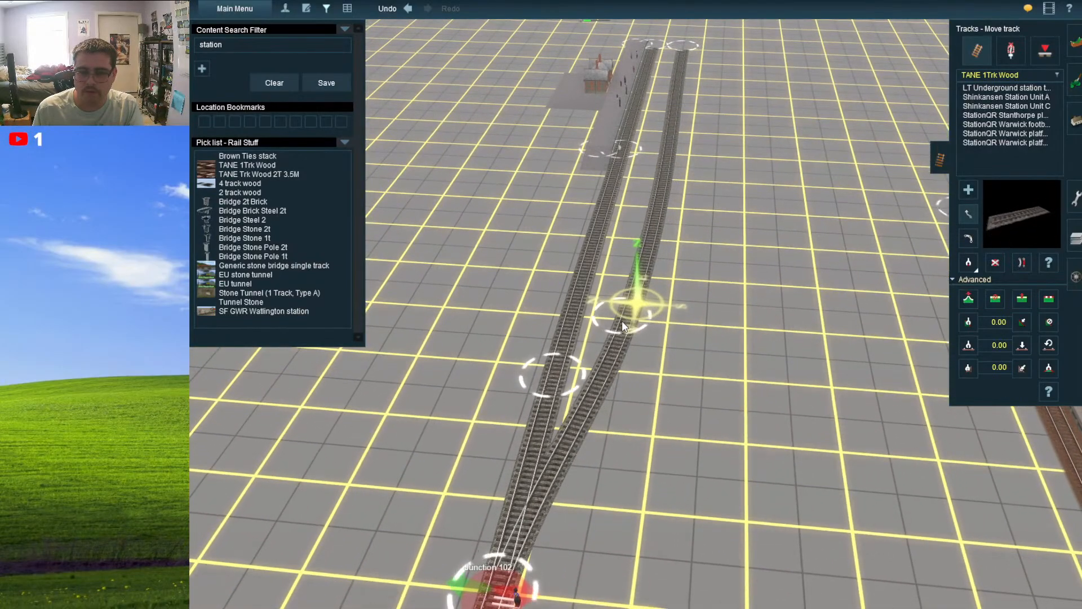
scroll(617, 338, "down", 3)
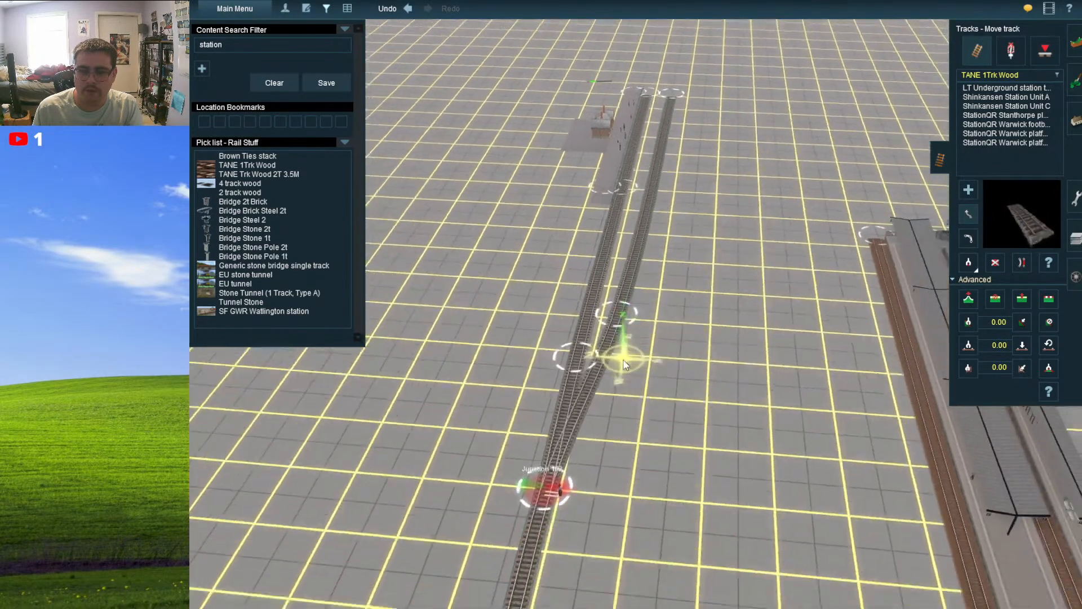
- Switch to the Industry pick list and place Auran's Forestry V2 on open ground on the other side of the tunnel hill
scroll(621, 358, "down", 5)
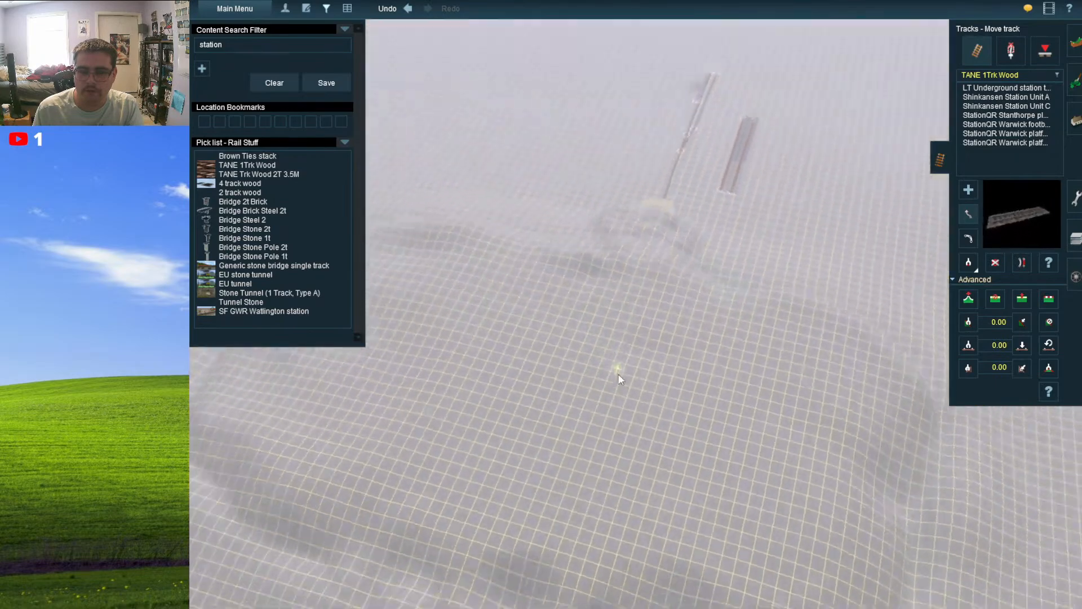
scroll(619, 384, "up", 8)
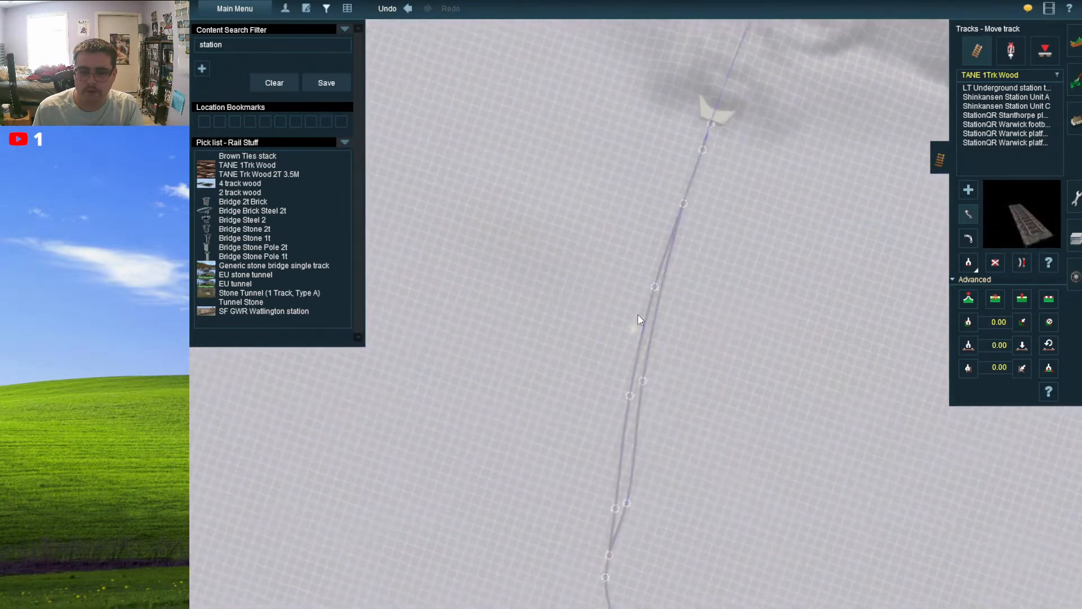
mouse_move(645, 285)
right_mouse_down()
mouse_move(659, 270)
mouse_move(647, 291)
right_mouse_up()
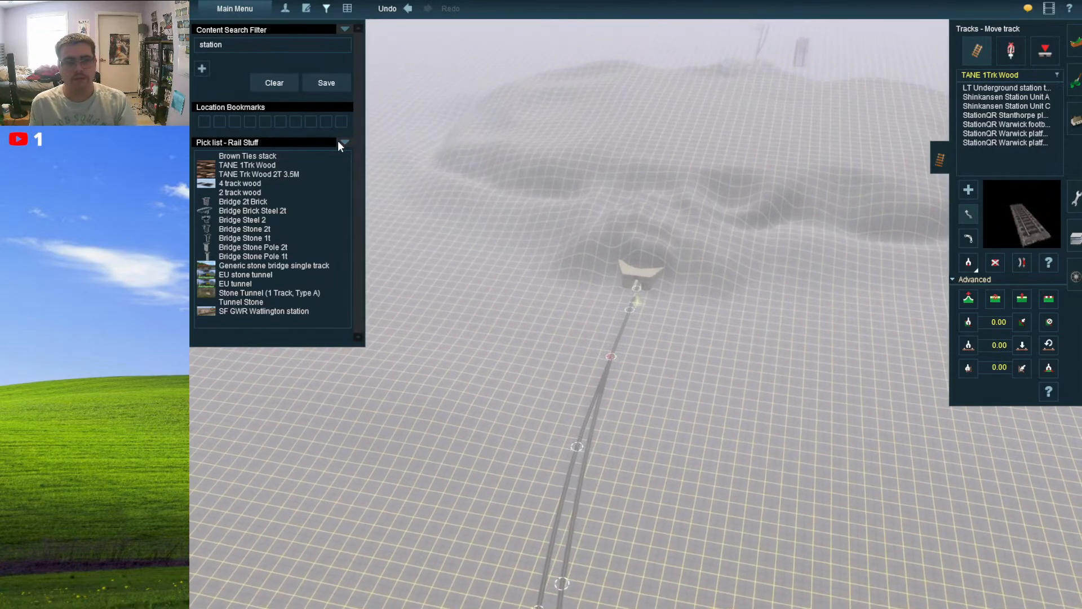
left_click(339, 141)
mouse_move(395, 155)
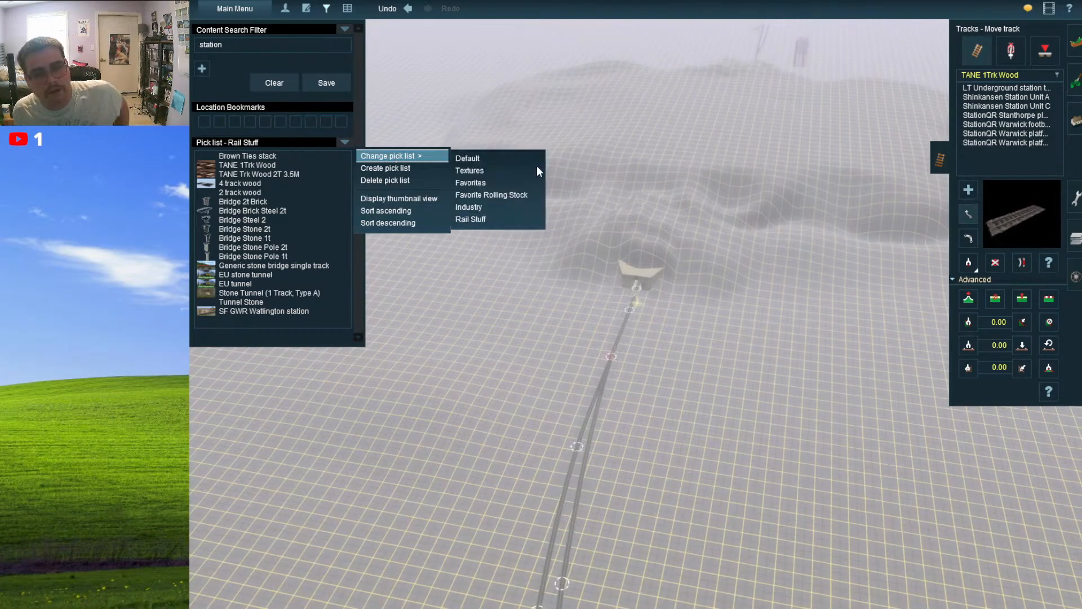
left_click(507, 206)
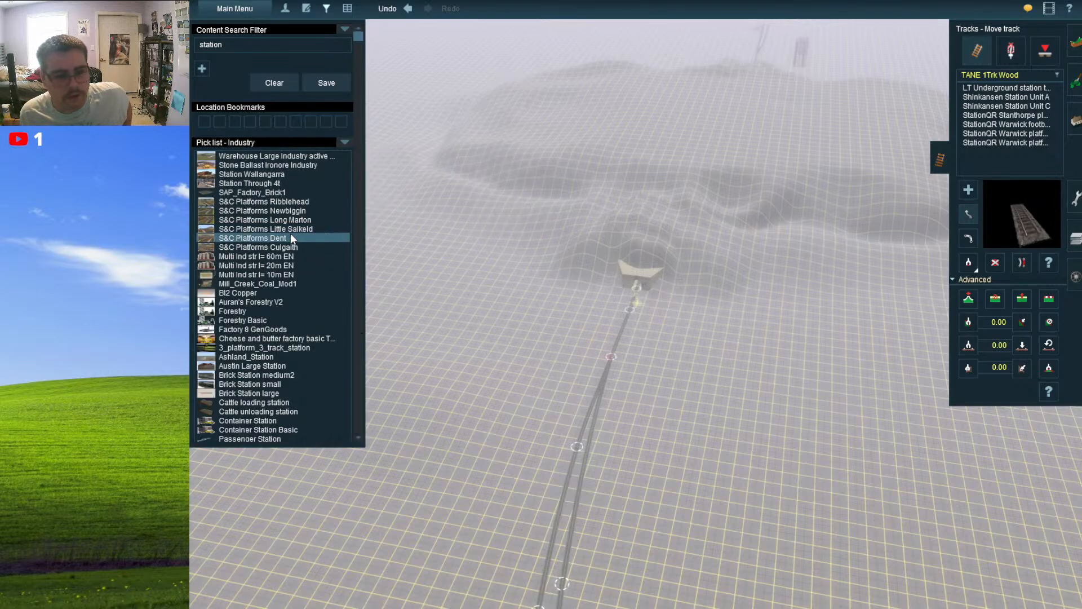
left_click(285, 302)
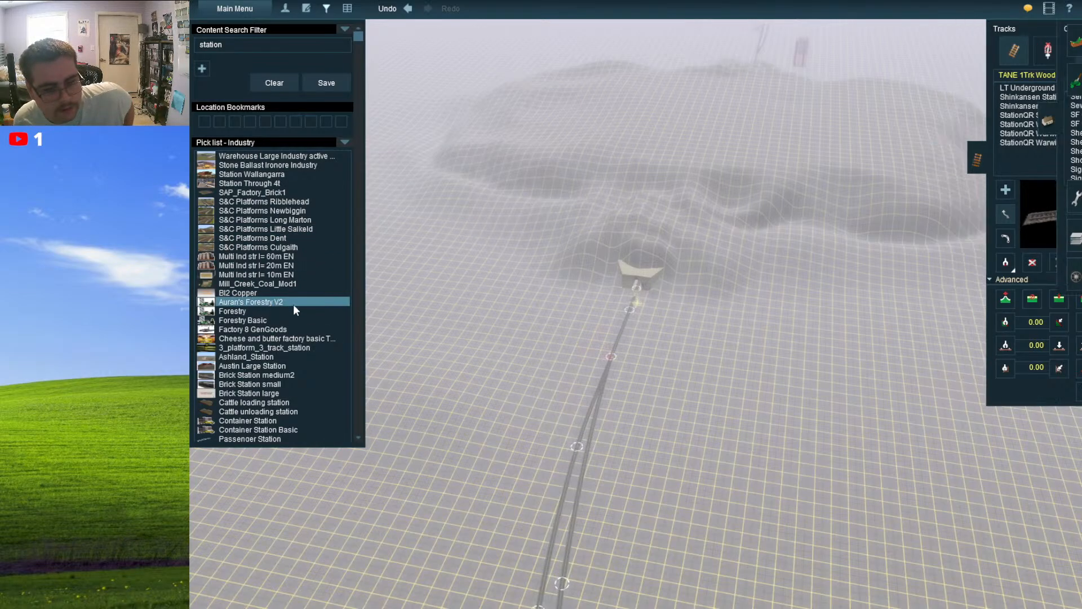
left_click(642, 315)
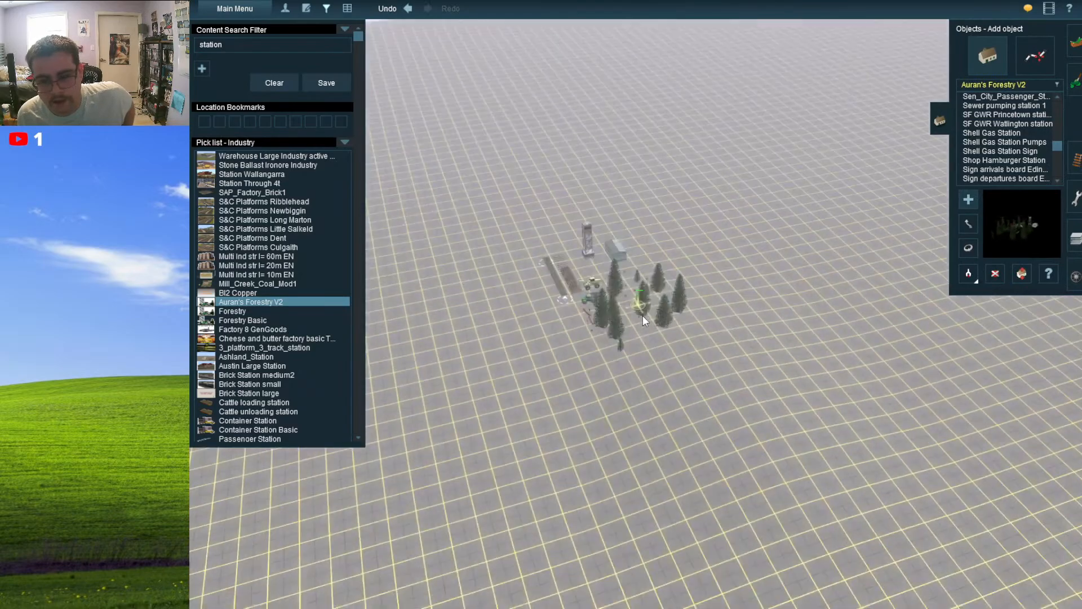
- Examine the layout of the placed forestry, including its trees, watchtower, log stacks and loading track
scroll(643, 316, "up", 5)
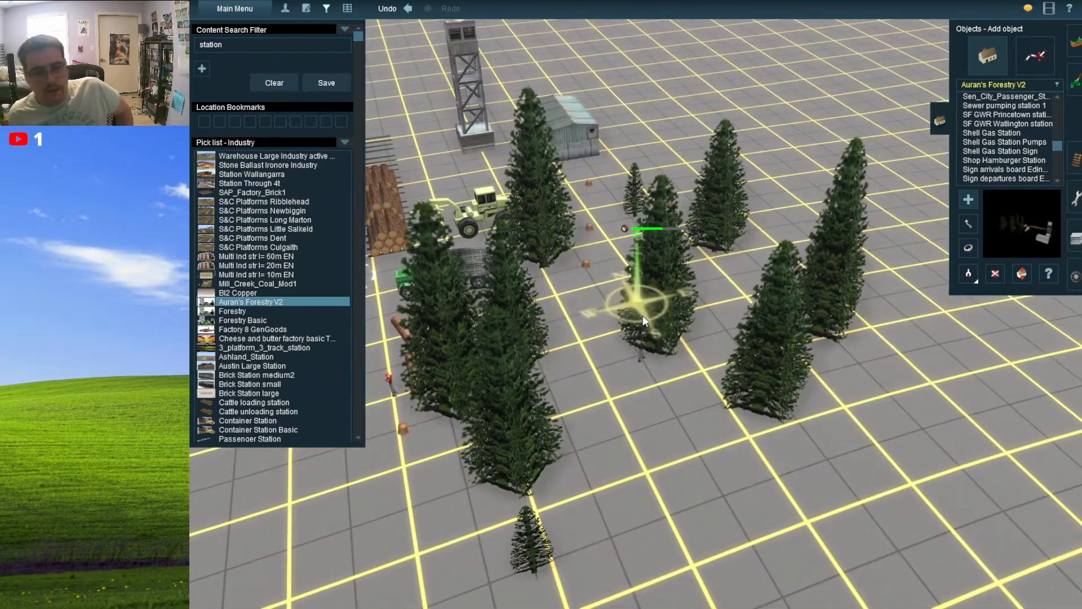
scroll(671, 341, "down", 3)
scroll(672, 341, "down", 2)
key("Left")
right_click_drag(672, 341, 644, 306)
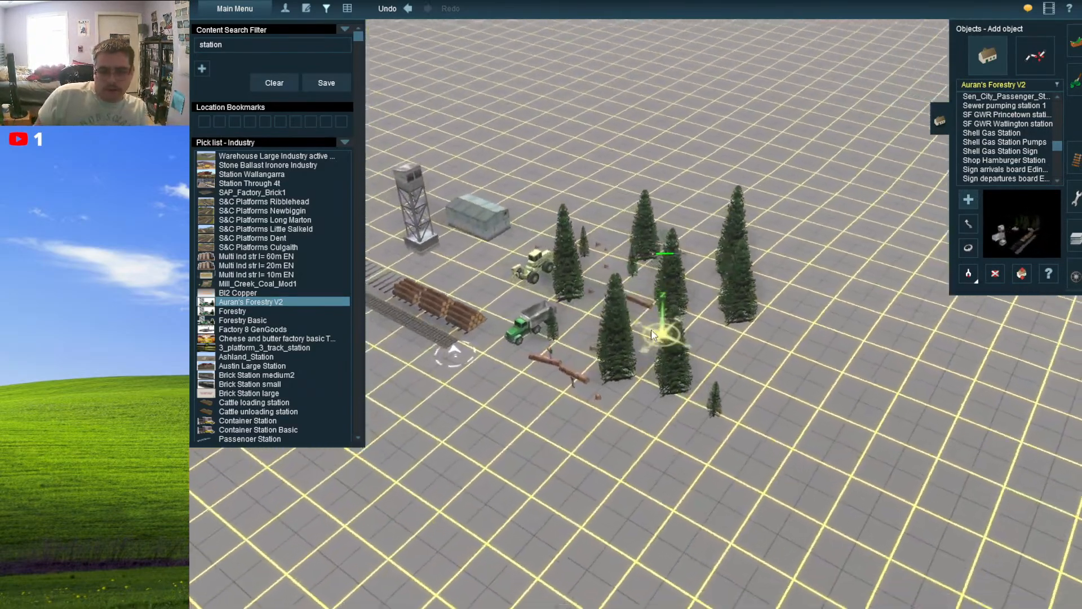
key("Left")
scroll(644, 307, "up", 2)
key("Left")
key("Down")
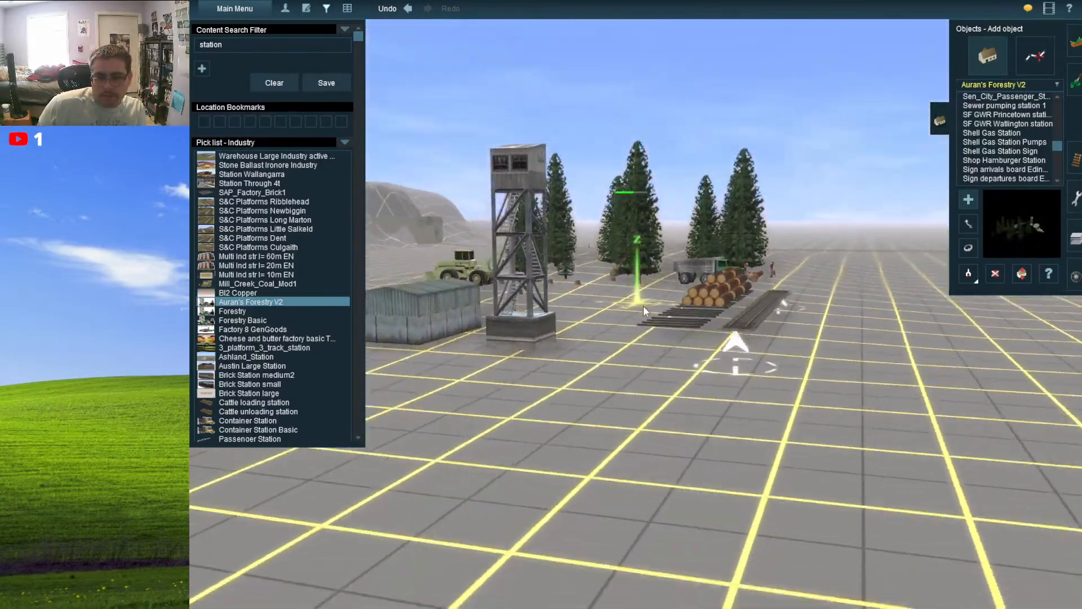
- Move Auran's Forestry V2 across the open ground and check its position relative to the line and tunnel
key("Up")
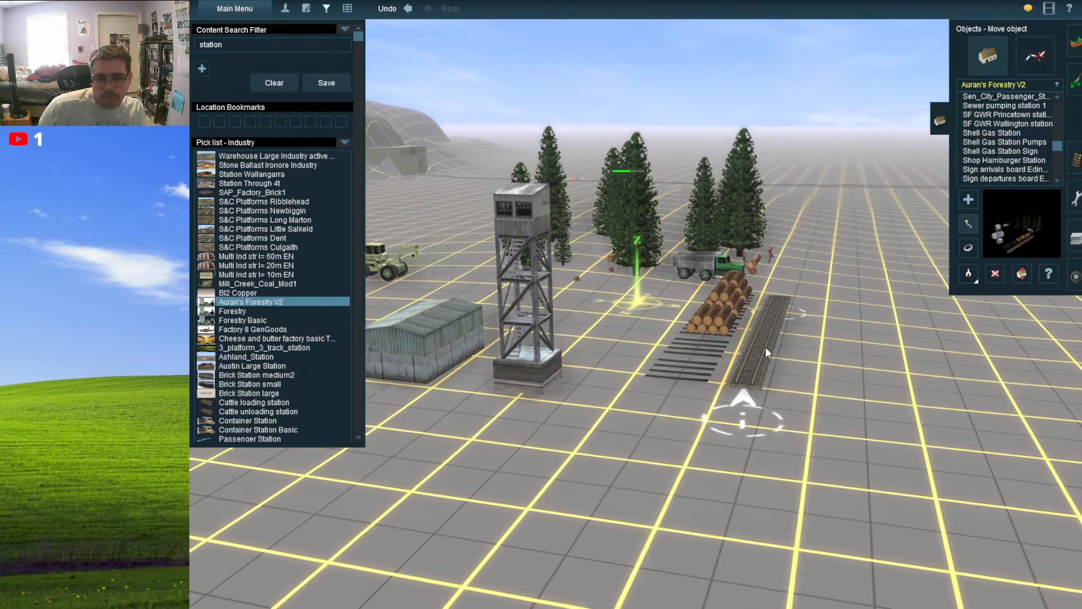
left_click_drag(765, 347, 703, 349)
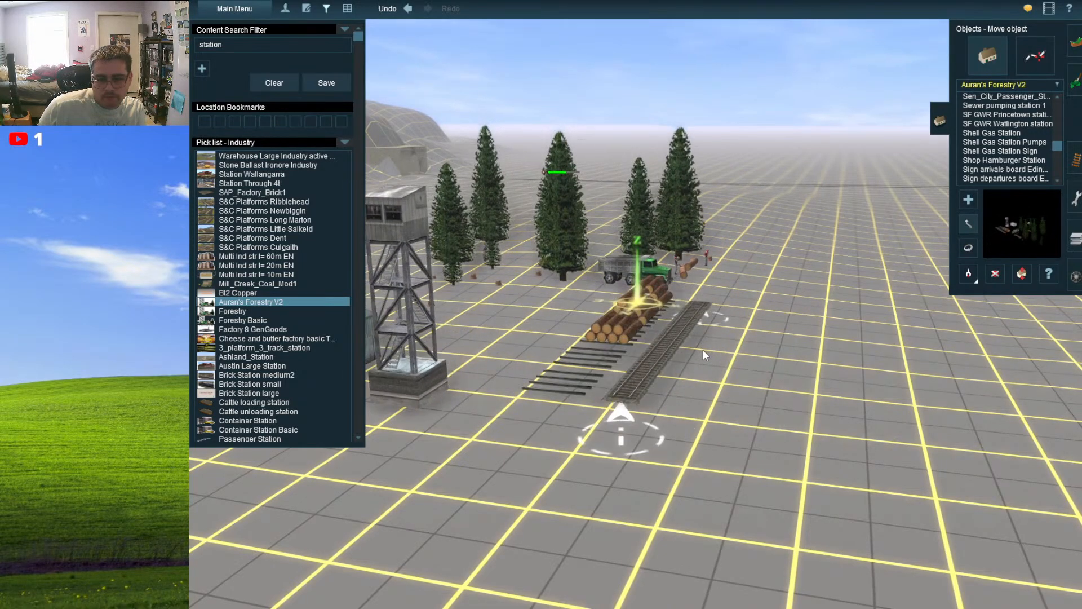
key("Down")
key("Left")
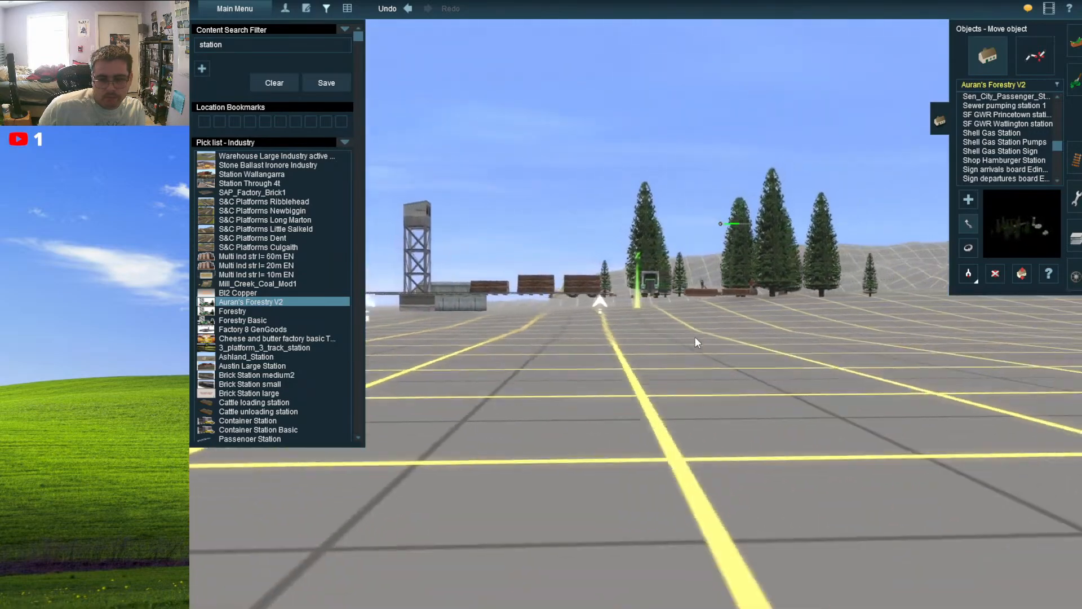
key("Up")
left_click_drag(691, 299, 691, 336)
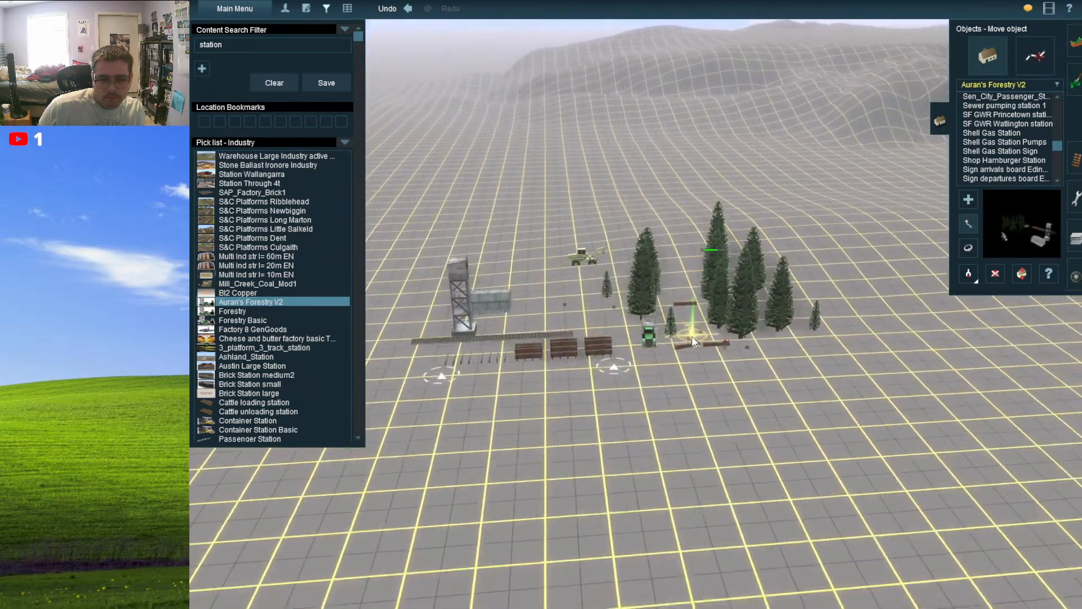
key("Left")
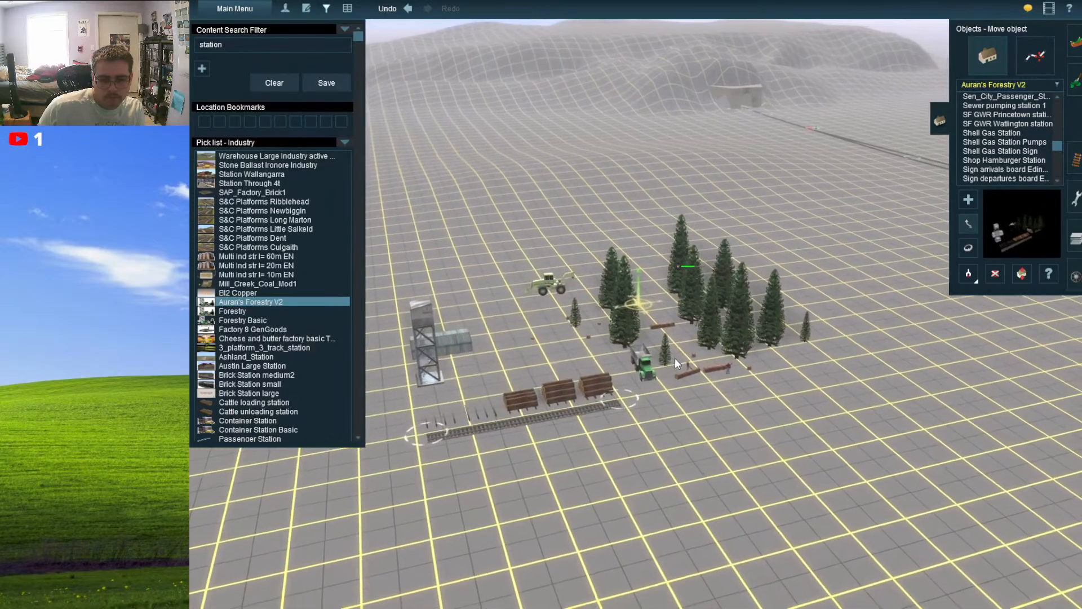
- Rename the SF GWR Watlington station at the end of the branch as Magician Road Station
scroll(675, 357, "down", 10)
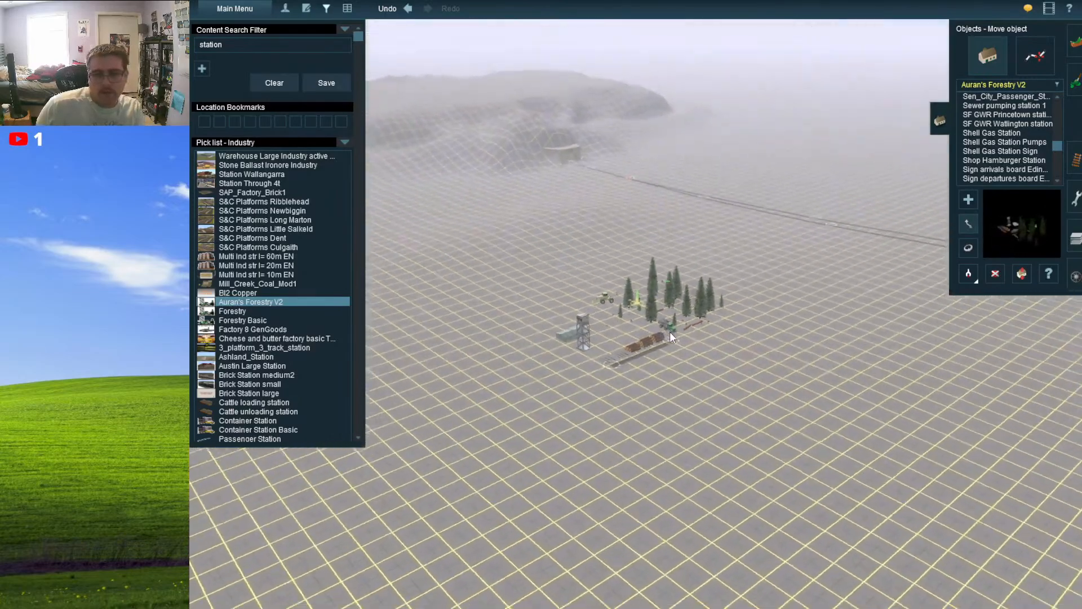
scroll(670, 337, "down", 4)
right_click_drag(800, 348, 748, 327)
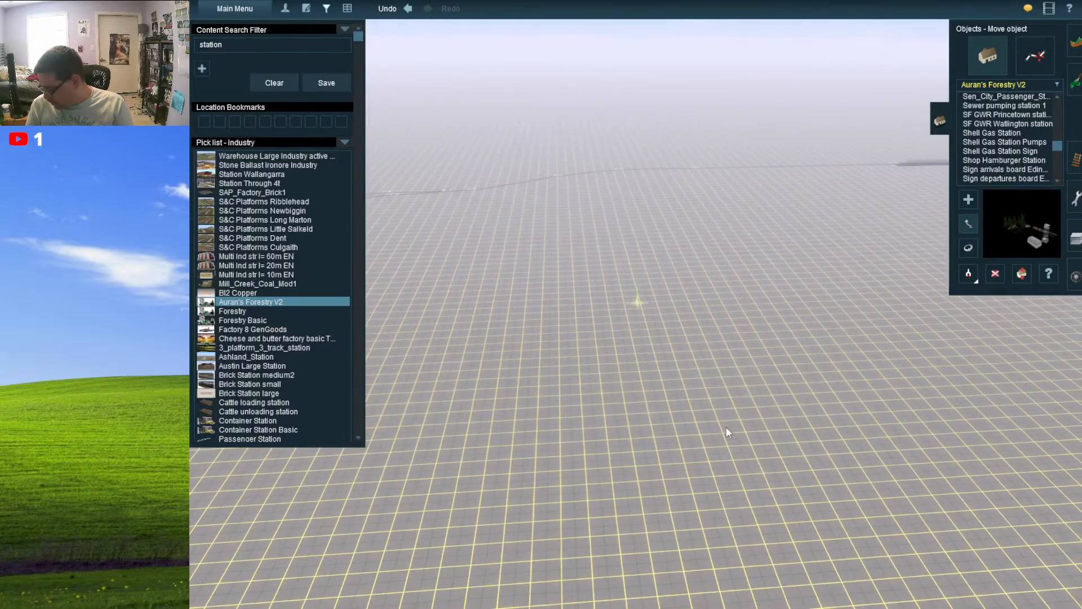
mouse_move(720, 445)
right_mouse_down()
mouse_move(692, 296)
mouse_move(569, 299)
mouse_move(552, 255)
mouse_move(599, 147)
mouse_move(627, 144)
mouse_move(651, 116)
mouse_move(617, 194)
mouse_move(595, 333)
right_mouse_up()
scroll(595, 332, "up", 5)
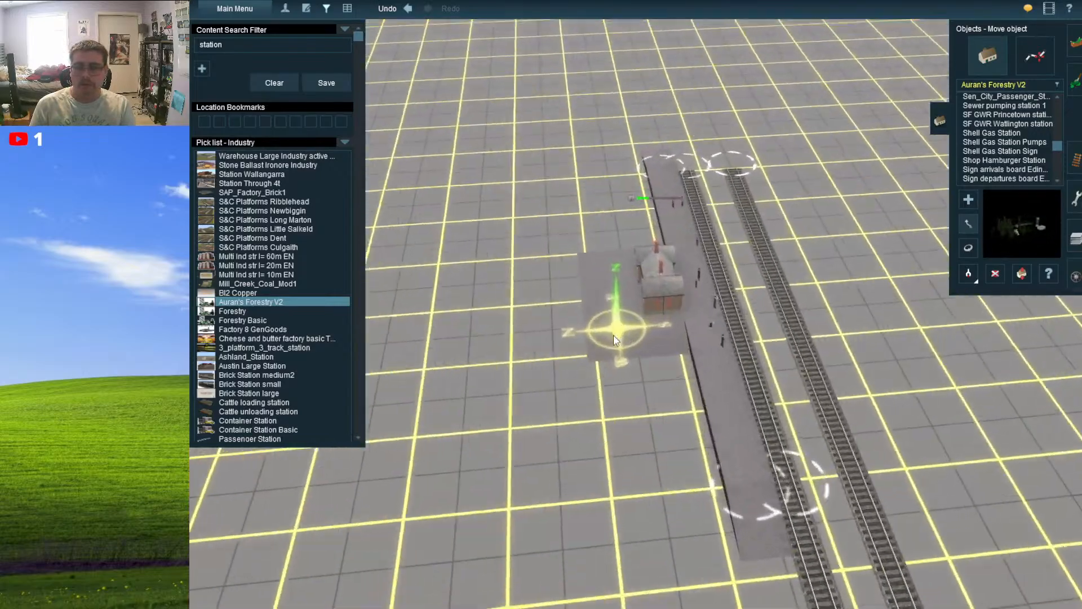
scroll(614, 338, "up", 5)
left_click(1043, 275)
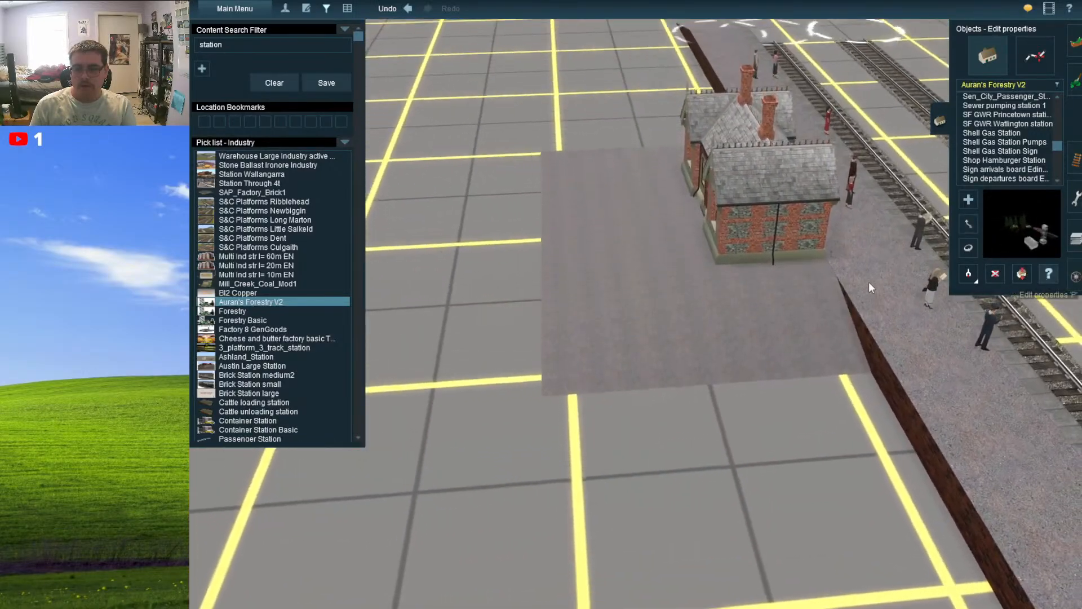
scroll(867, 282, "down", 3)
scroll(814, 329, "down", 3)
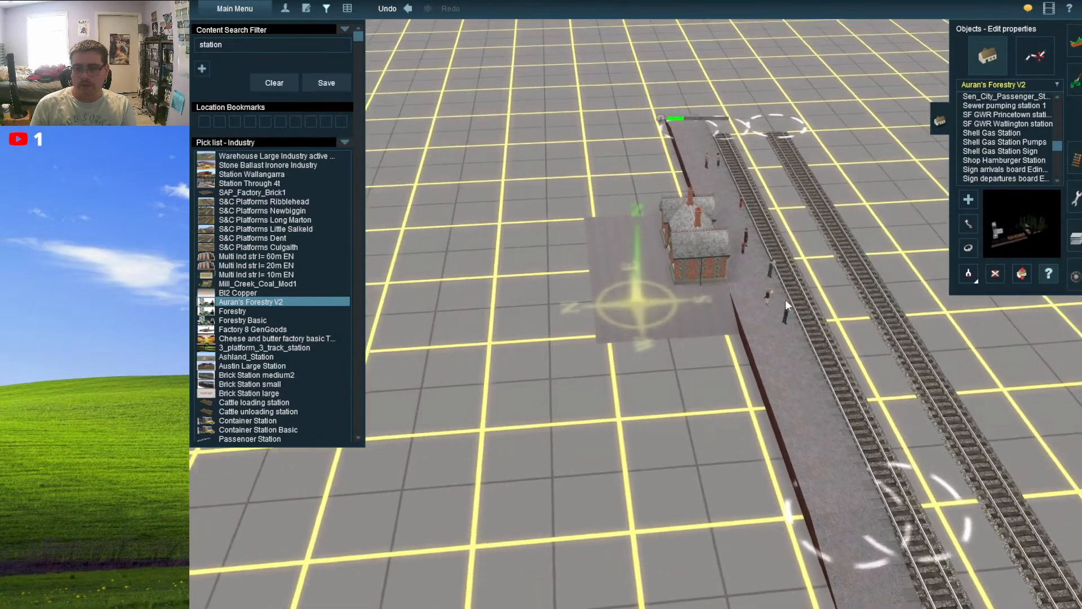
scroll(786, 299, "down", 10)
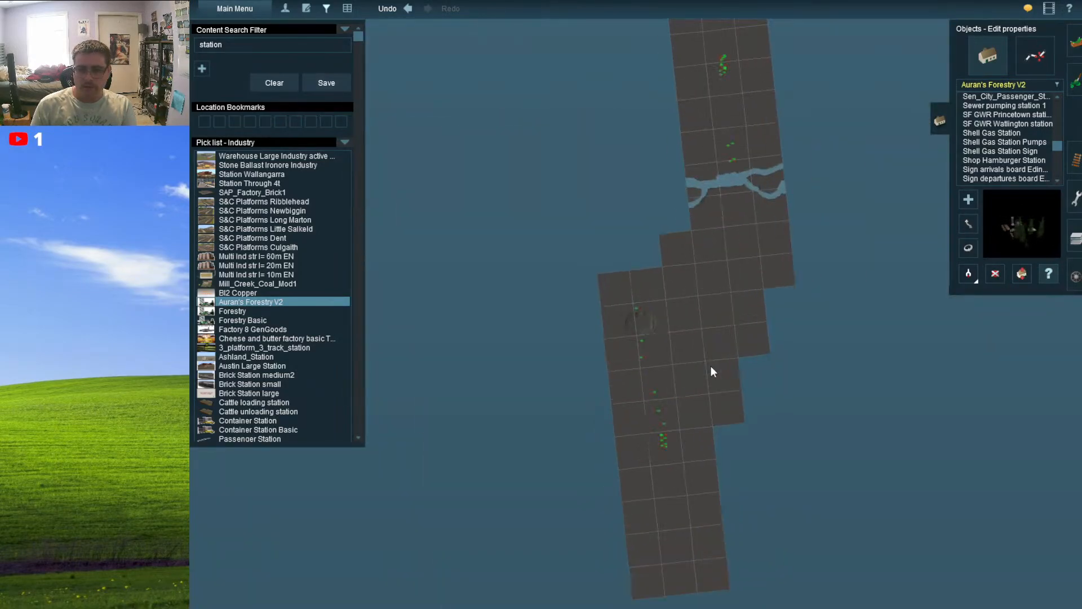
scroll(711, 366, "up", 10)
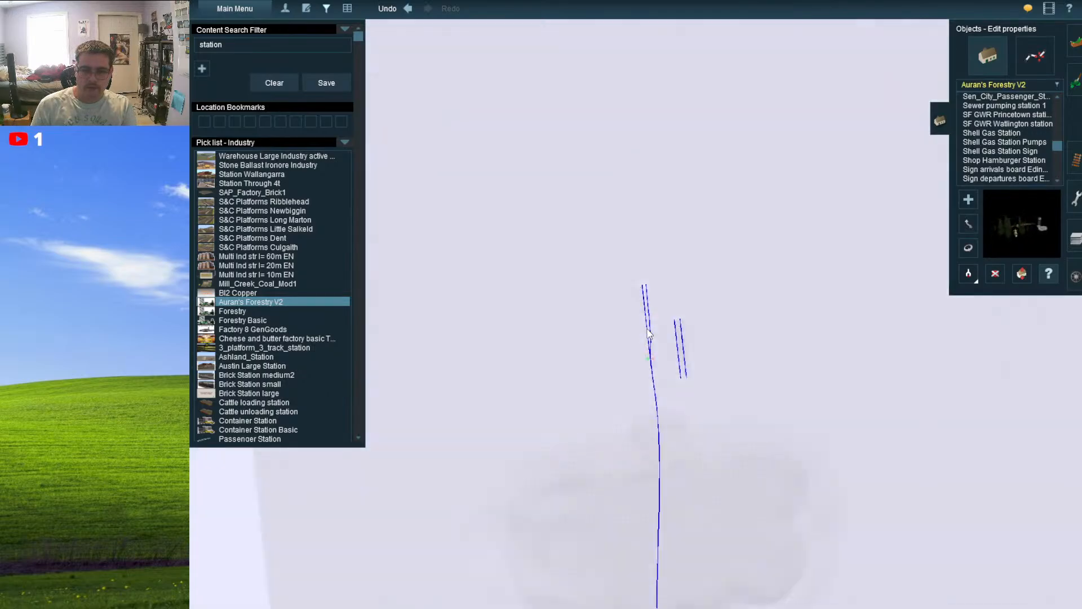
scroll(649, 327, "up", 8)
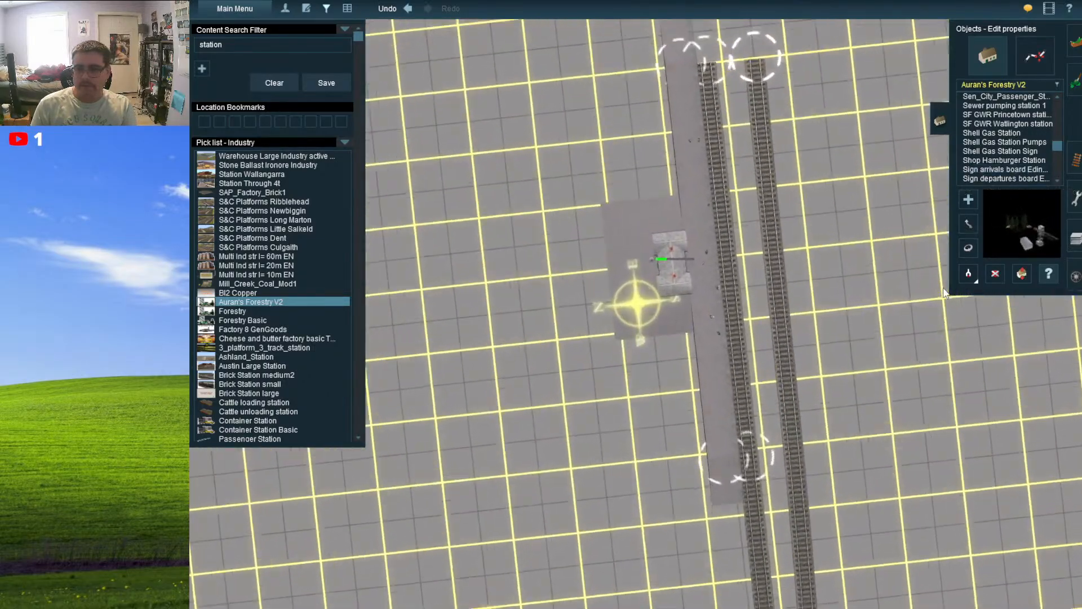
scroll(702, 308, "up", 2)
left_click(687, 306)
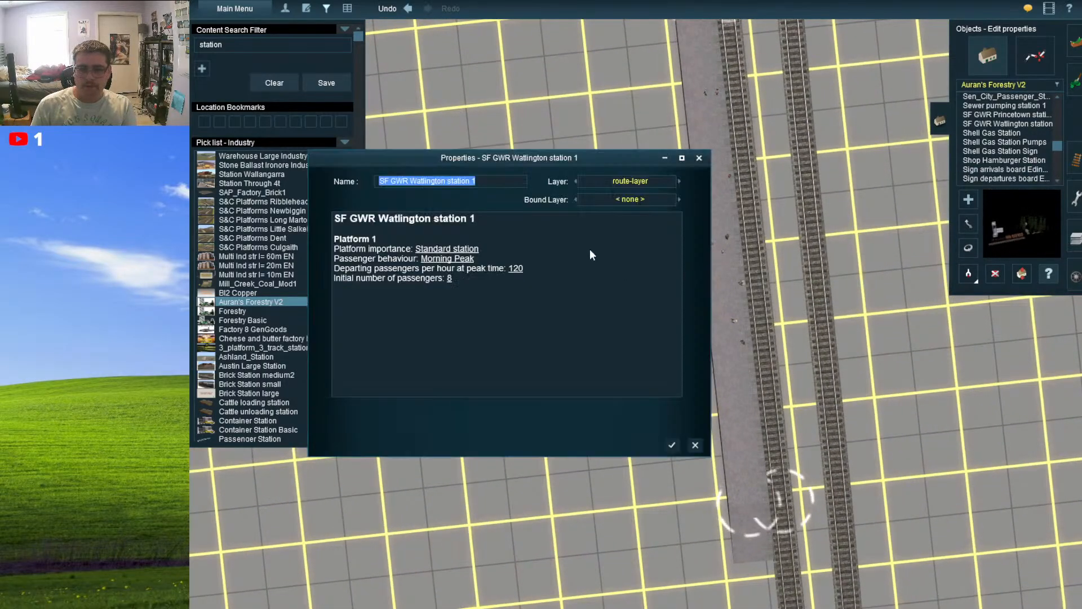
type("Magician Road Statio")
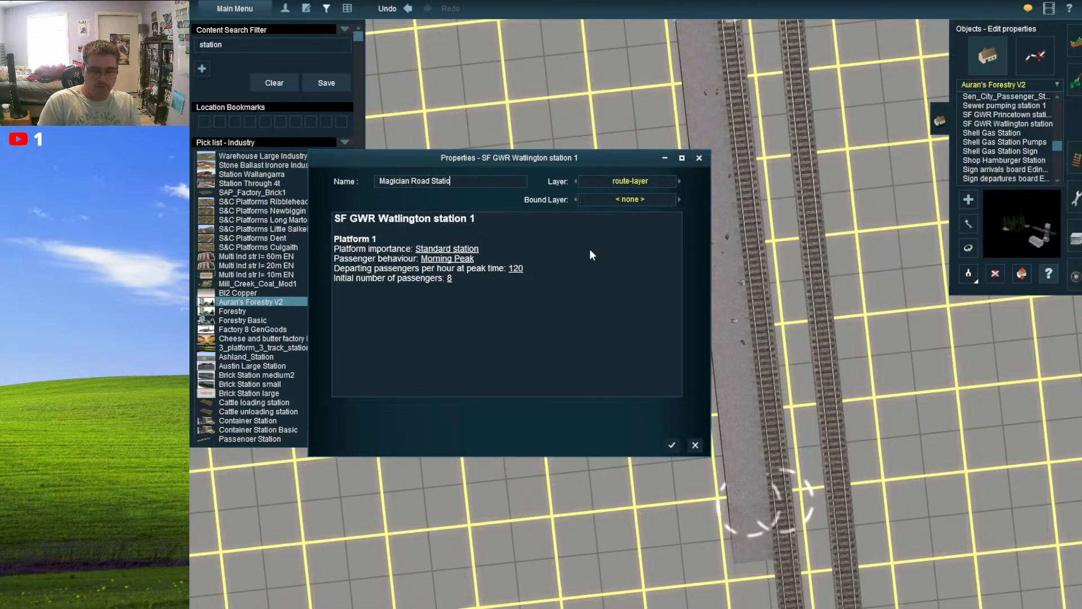
key("Return")
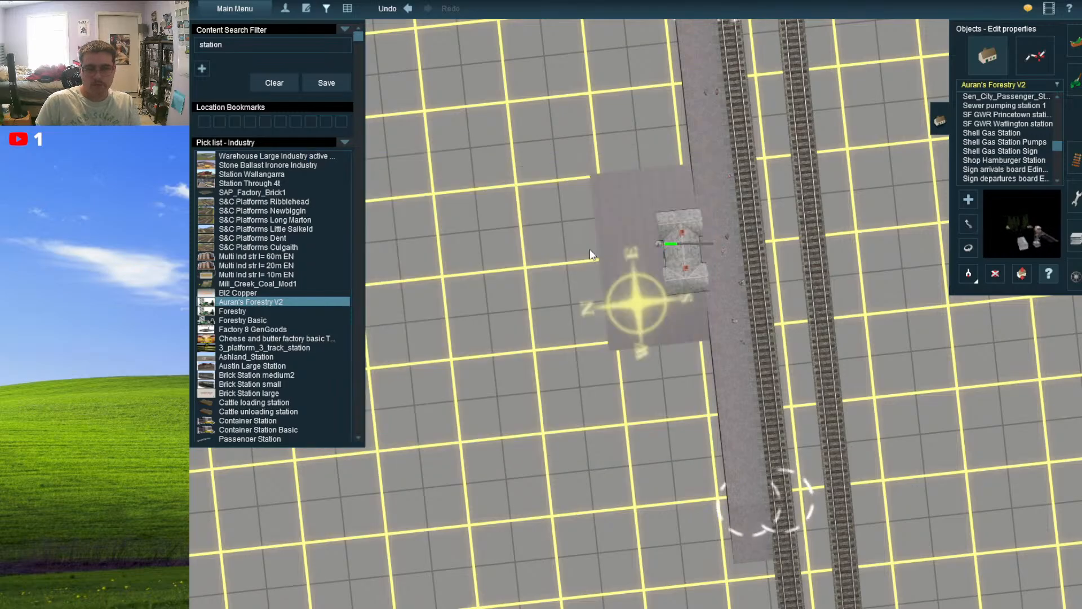
- Look over the Watlington station building and the long canopied passenger platform, and try to view that platform's properties
scroll(729, 310, "up", 5)
right_click_drag(681, 248, 690, 319)
key("Left")
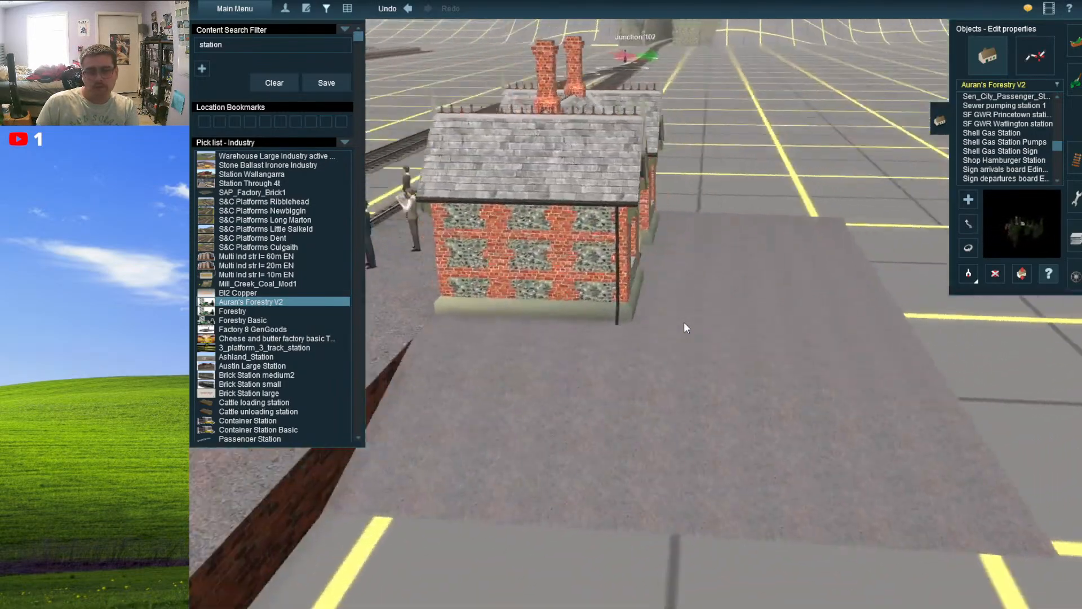
right_click(475, 244)
scroll(475, 244, "down", 5)
right_click_drag(475, 244, 644, 287)
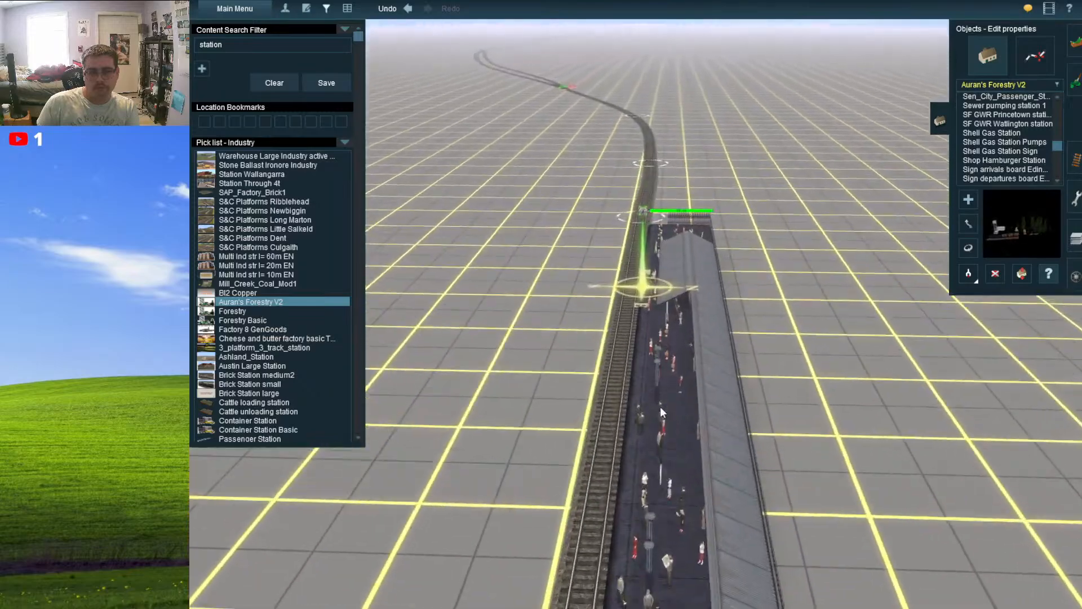
left_click(663, 409)
left_click(670, 445)
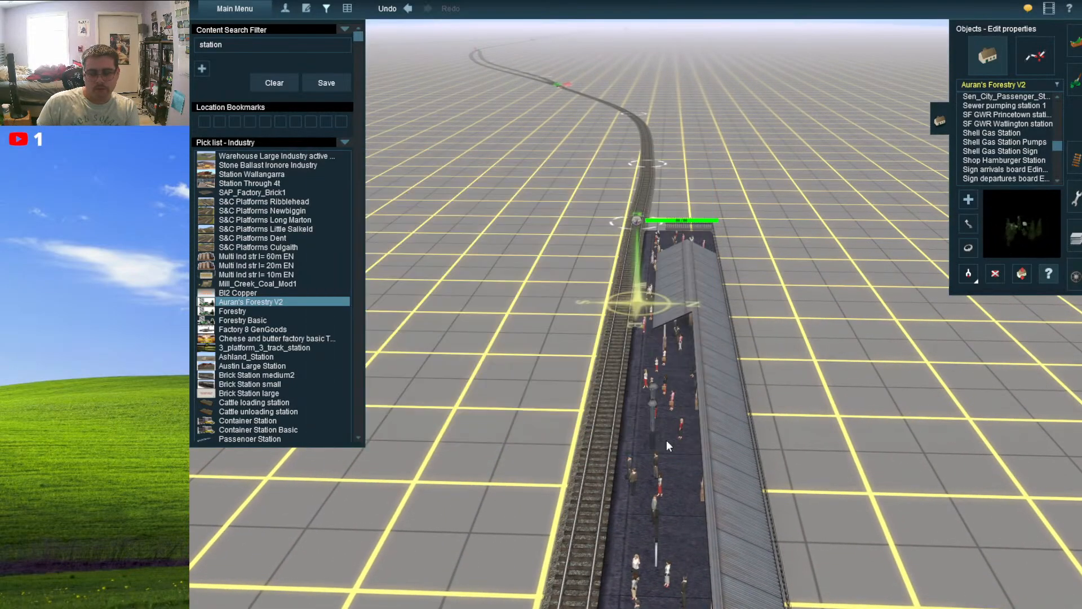
- Rename the S&C Platforms Long Marton station on the double-track line as Fairies End
right_click_drag(666, 440, 555, 256)
scroll(539, 305, "down", 10)
scroll(575, 249, "down", 8)
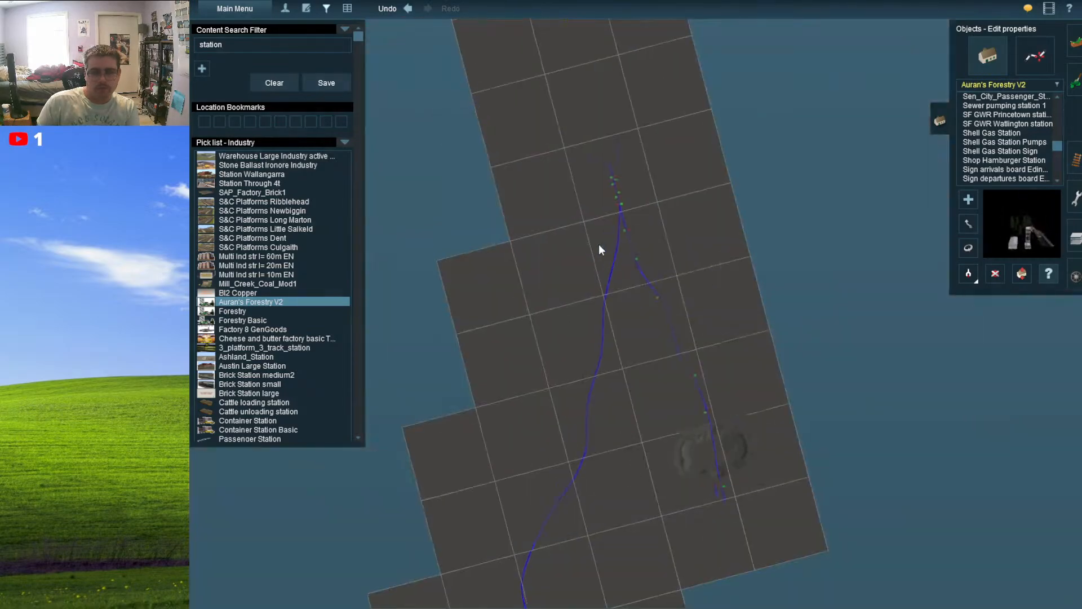
right_click(601, 245)
right_click(641, 248)
scroll(660, 268, "up", 6)
scroll(679, 291, "up", 8)
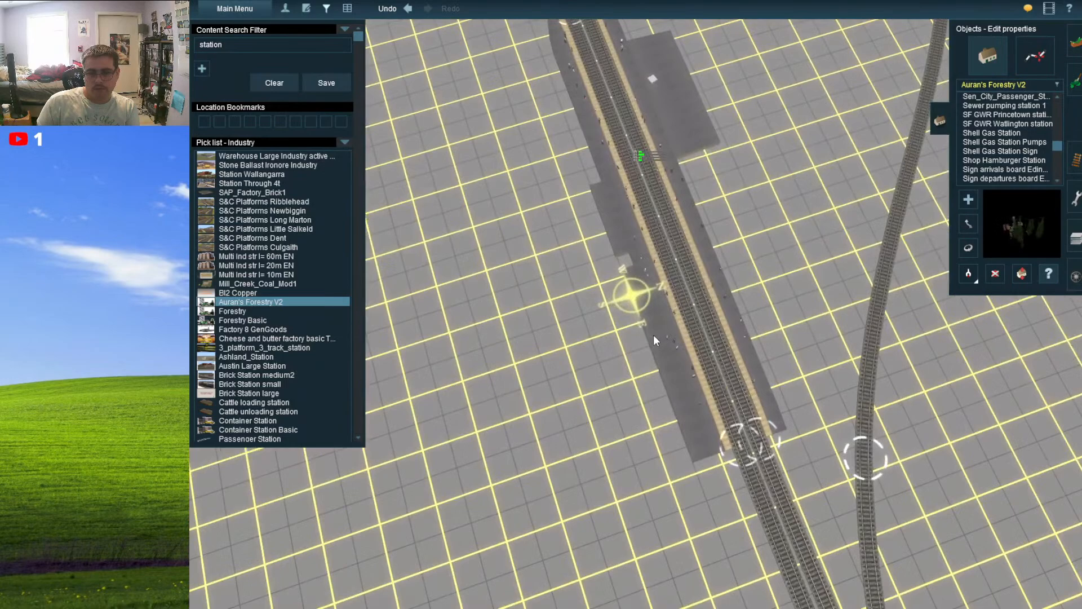
left_click(654, 334)
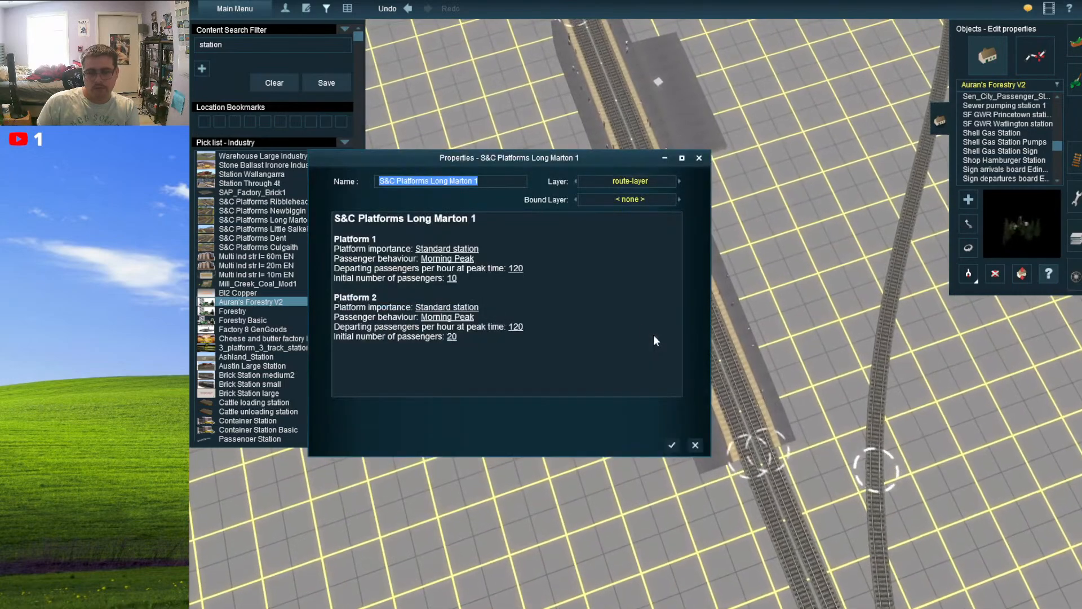
type("Fairie's")
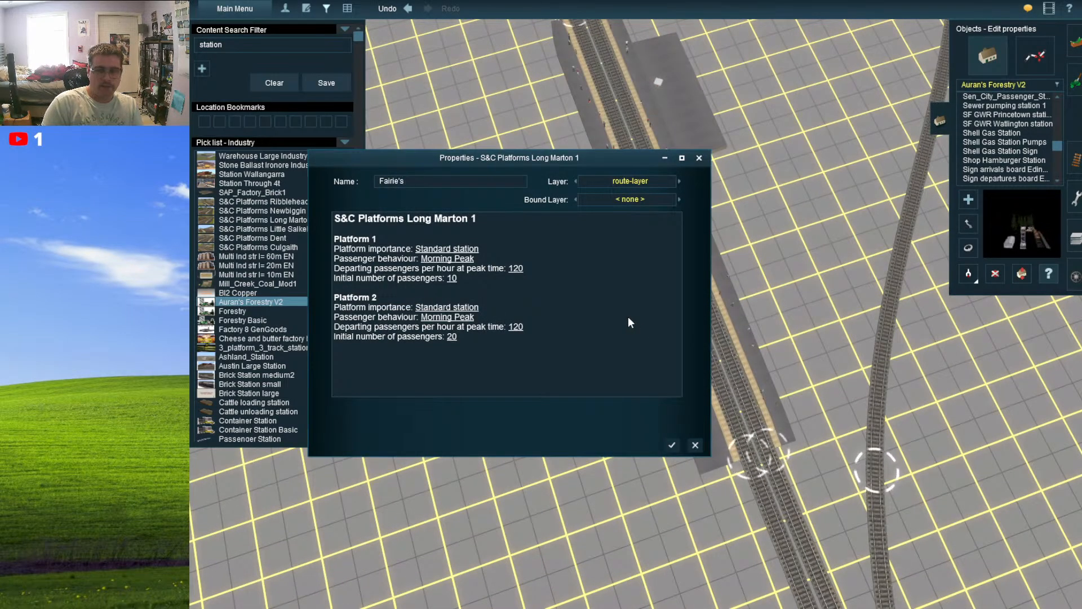
key("BackSpace")
key("BackSpace")
key("BackSpace")
type("es")
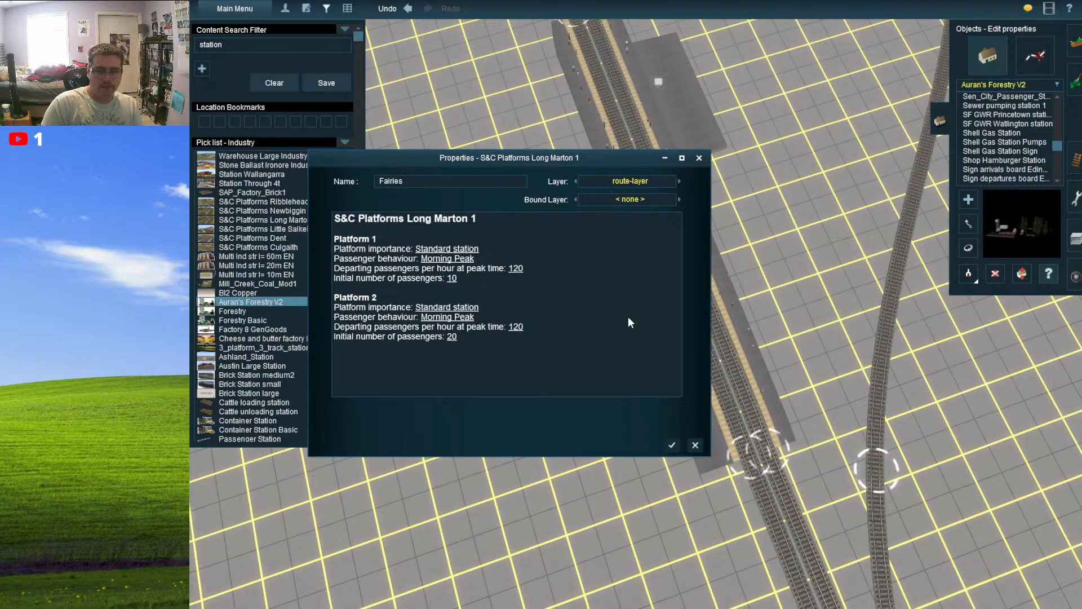
type(" End")
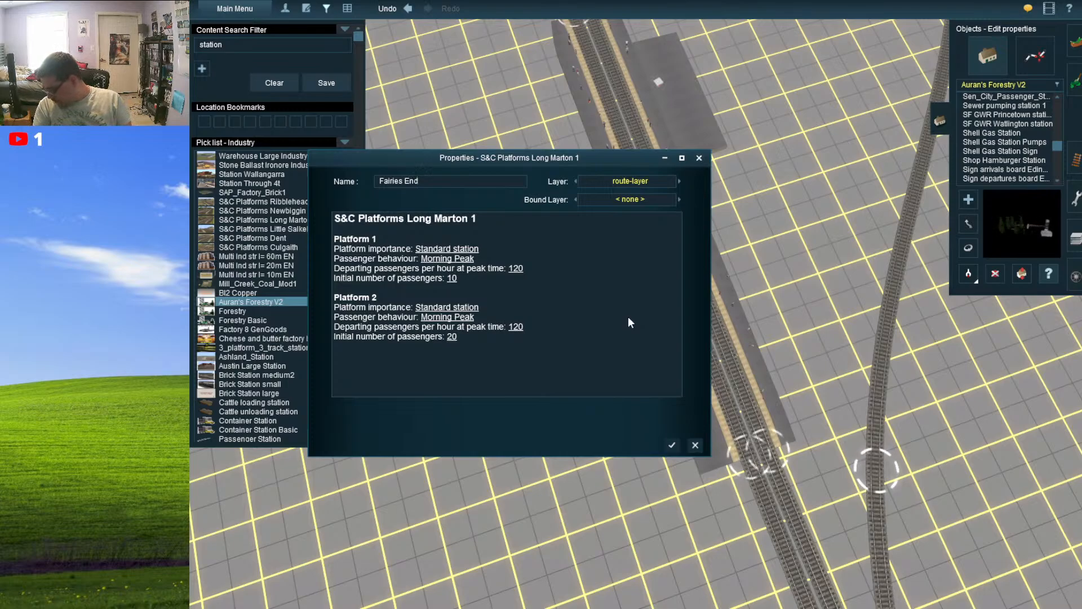
key("Left")
key("Left")
key("Left")
key("Left")
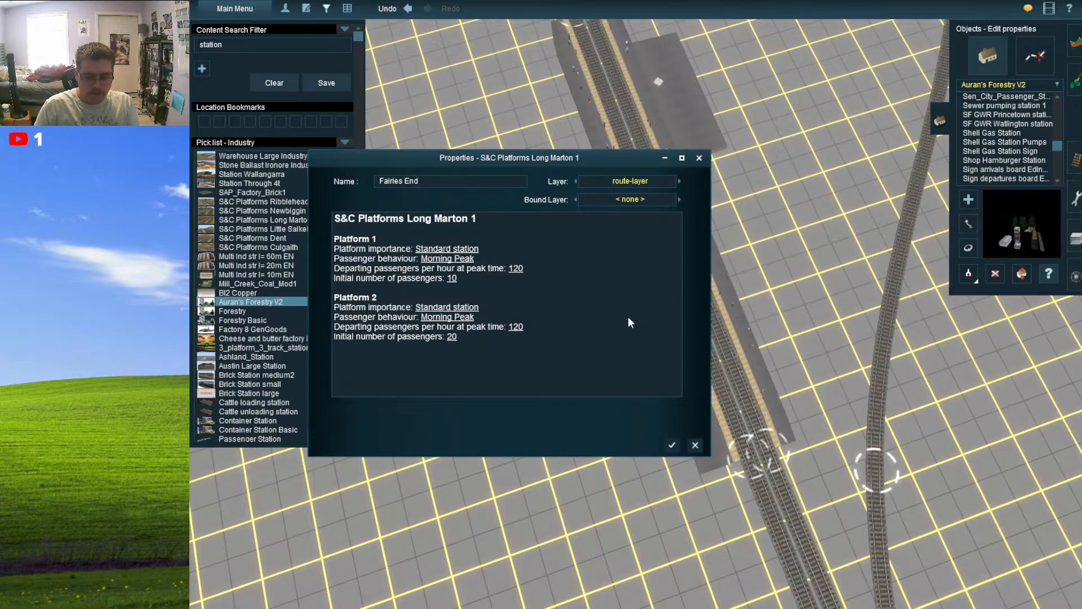
- Rename the S&C Platforms Long Marton 1 station as "Fairies' End Station"
type("'")
key("Right")
key("Right")
key("Right")
key("Right")
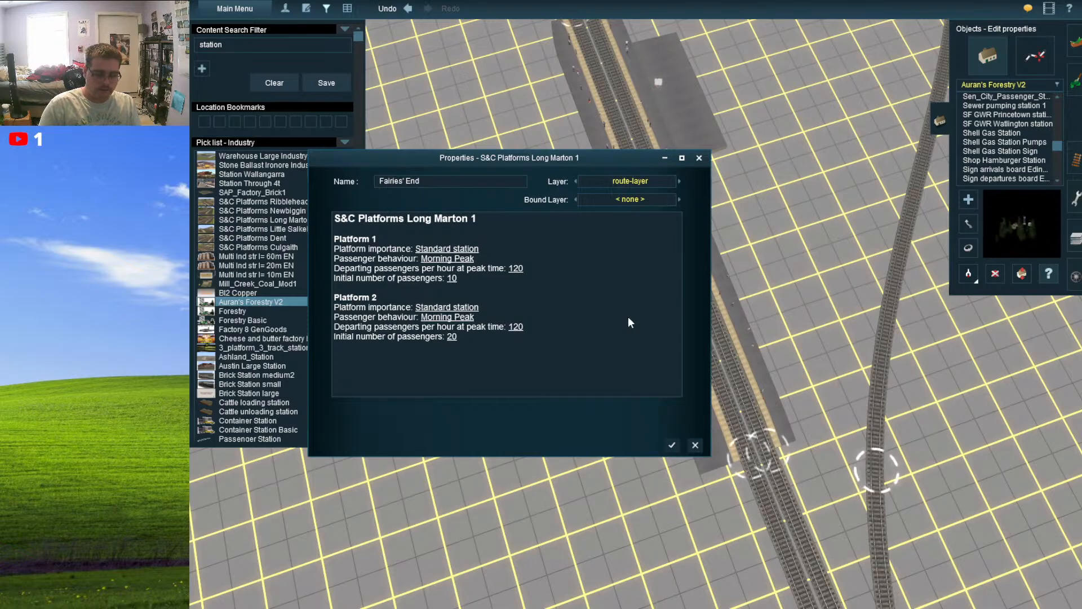
type("Statio")
key("Return")
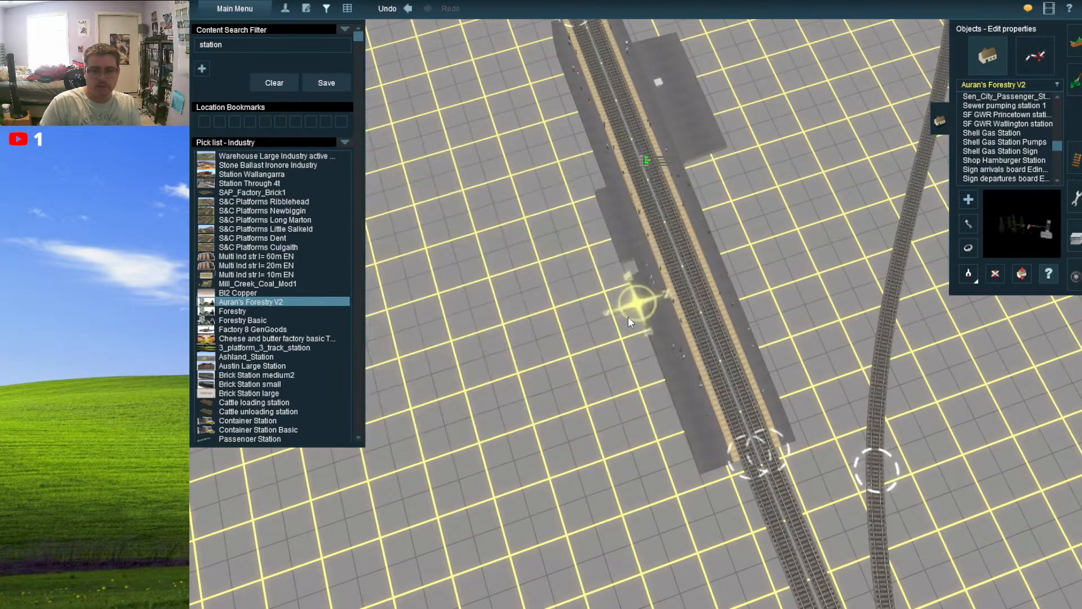
- Find the brick-built Station Moreton 1 along the main line and name it "Lower"
scroll(629, 346, "down", 5)
scroll(615, 436, "down", 5)
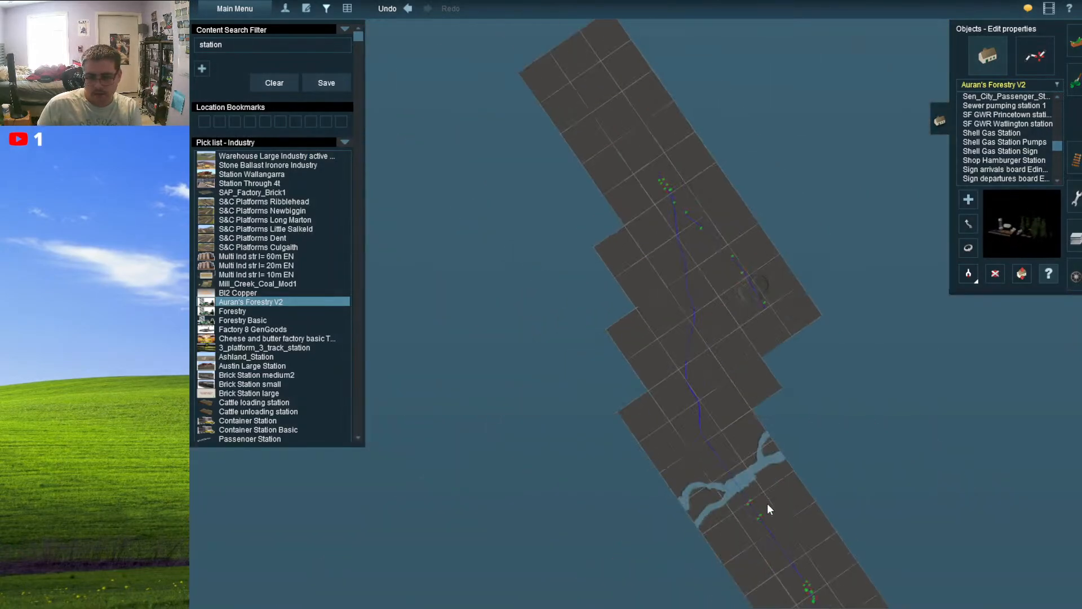
scroll(732, 479, "up", 10)
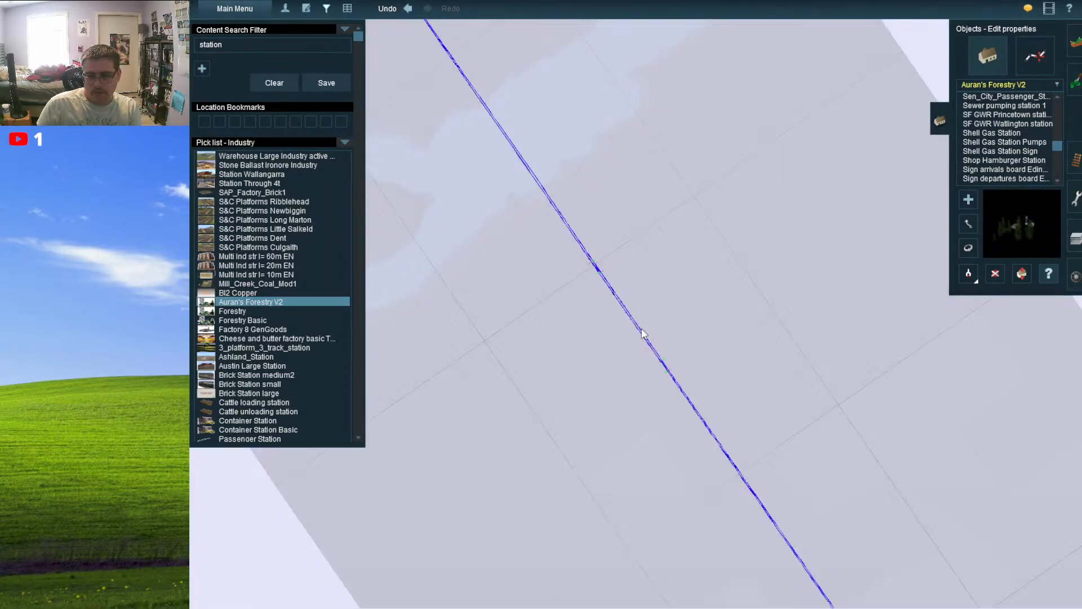
scroll(643, 333, "up", 3)
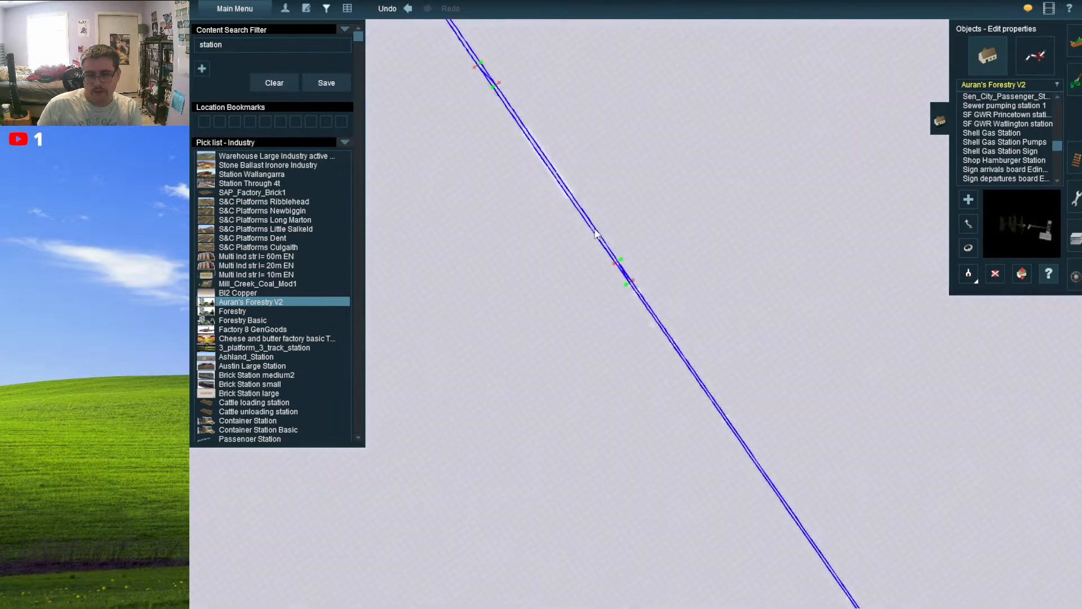
scroll(596, 234, "up", 8)
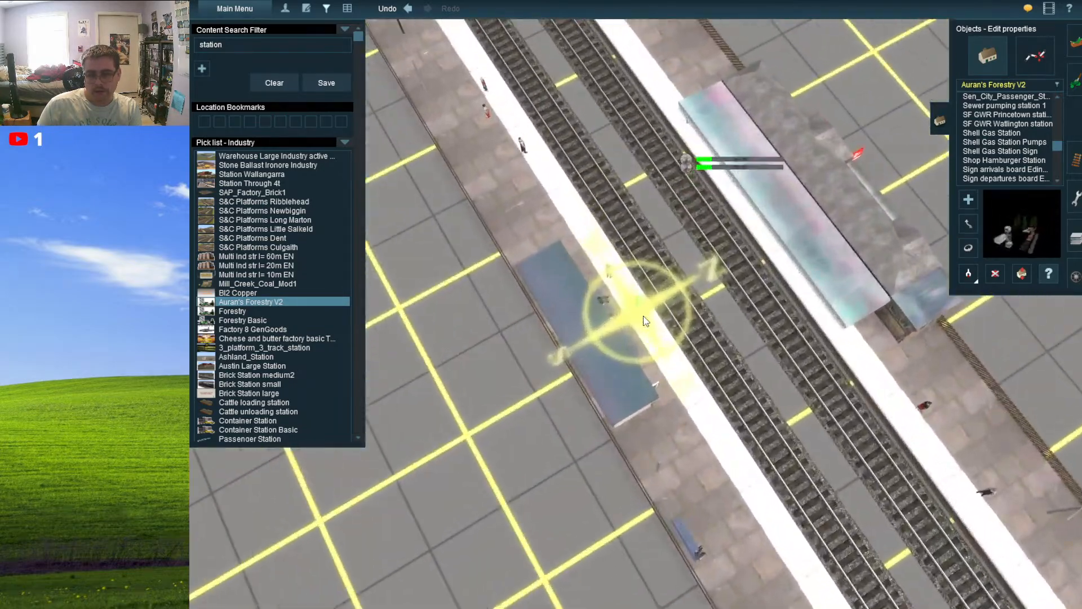
key("Down")
key("Left")
key("Right")
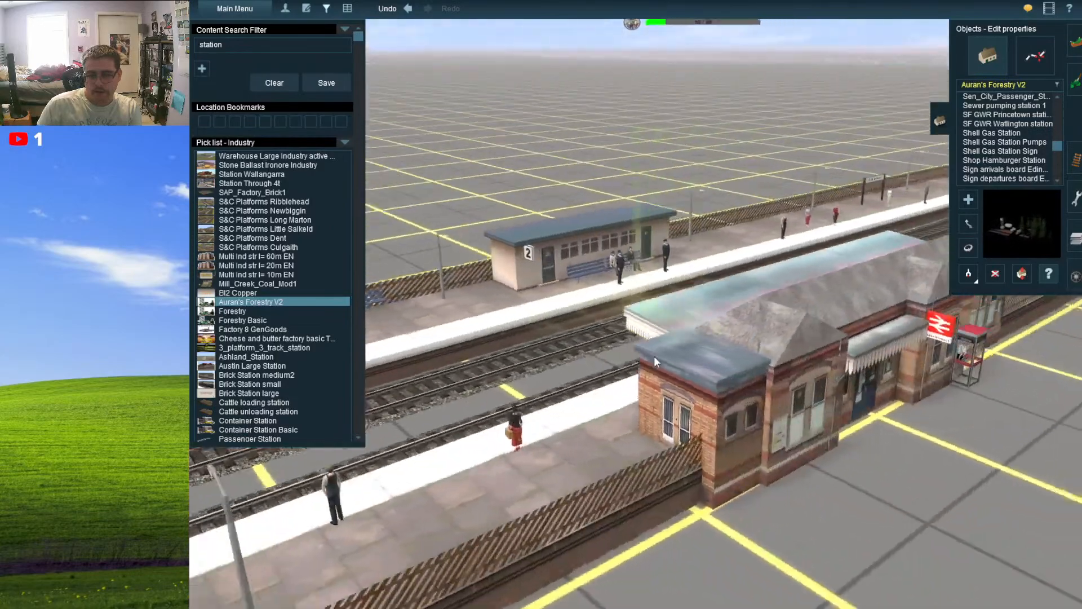
scroll(659, 366, "up", 6)
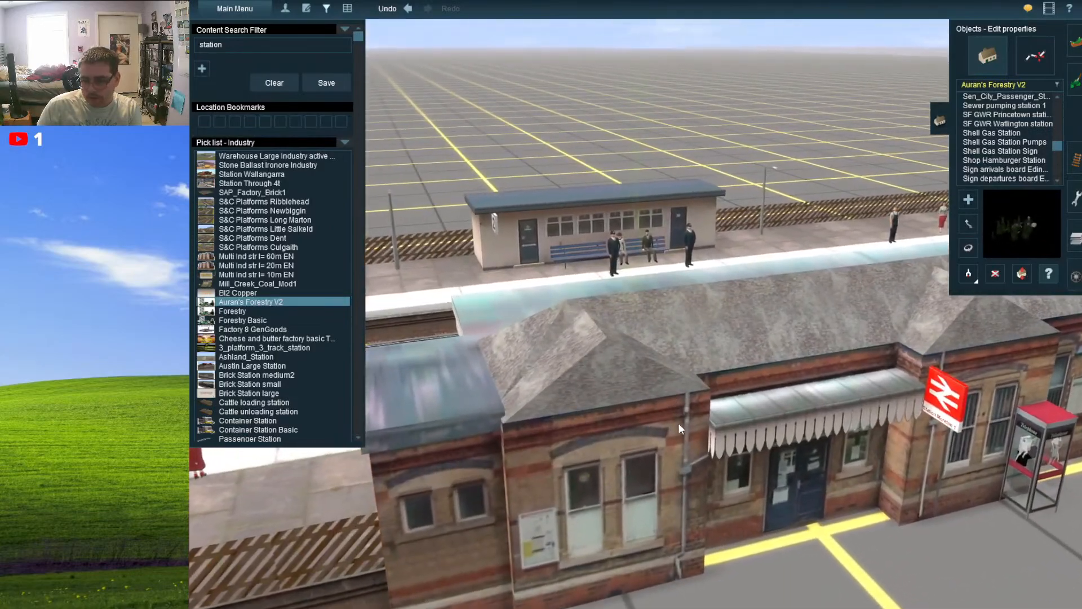
left_click(679, 428)
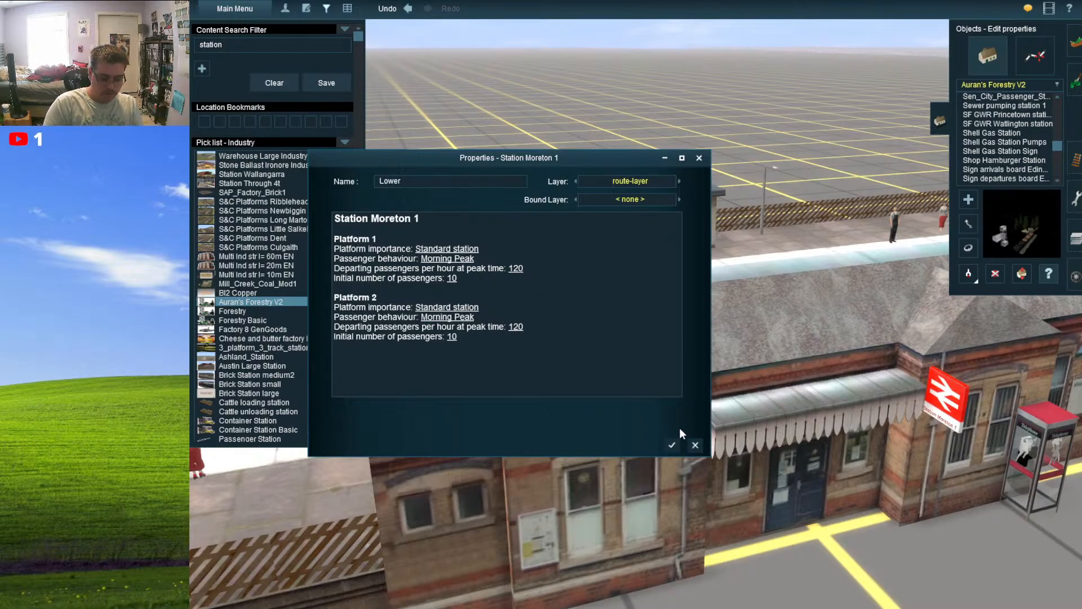
key("Return")
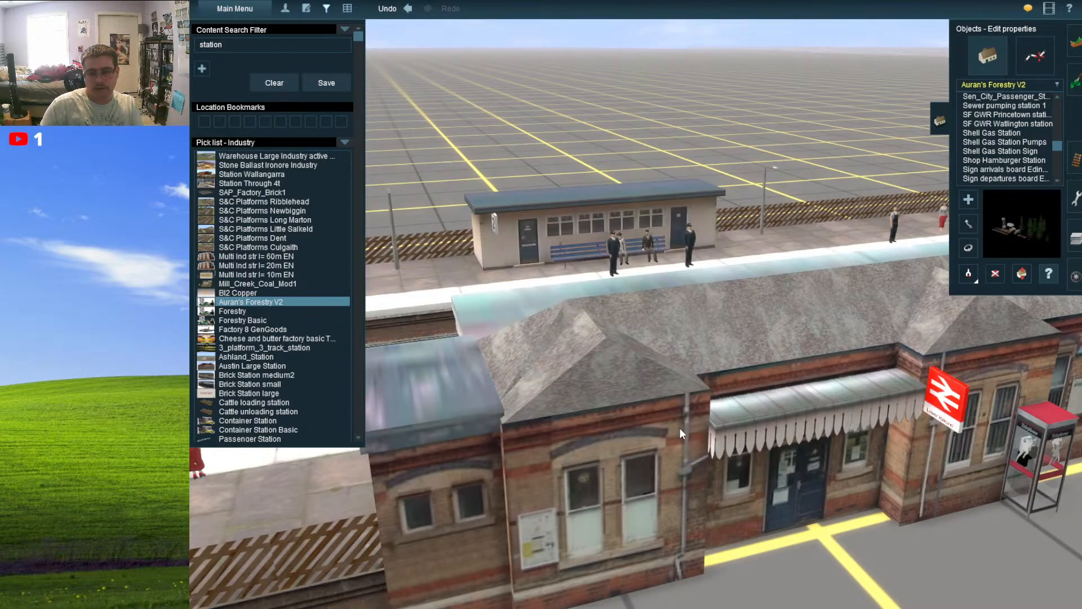
- Examine the platforms and approach tracks of the brick-built Moreton station from both ends
left_click(637, 334)
key("Left")
mouse_move(637, 334)
right_mouse_down()
mouse_move(599, 302)
mouse_move(610, 286)
mouse_move(648, 296)
mouse_move(636, 314)
right_mouse_up()
scroll(627, 292, "down", 3)
key("Left")
scroll(638, 316, "down", 5)
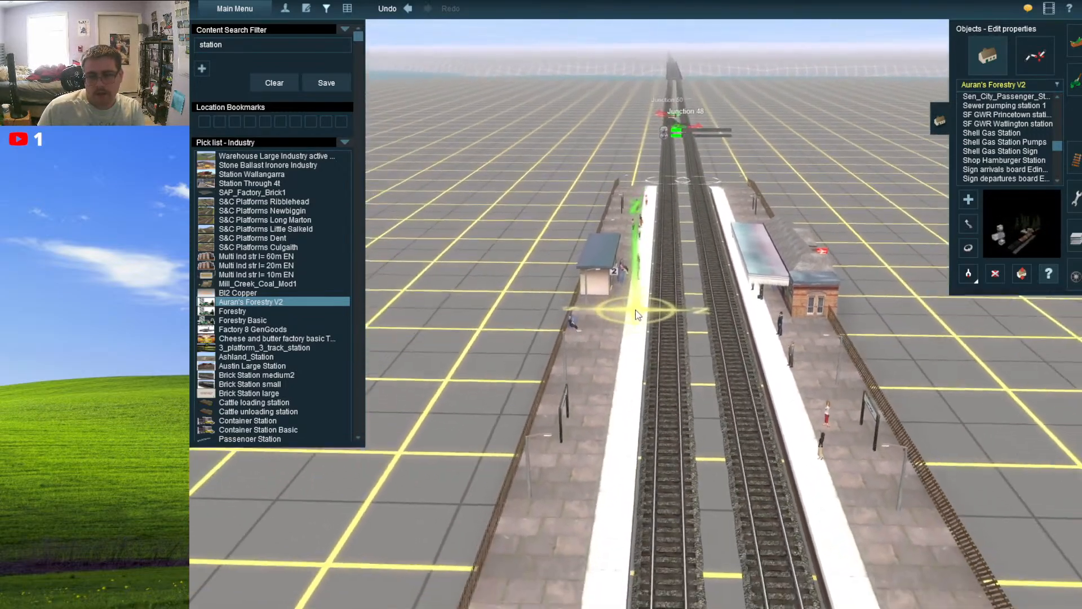
scroll(637, 308, "down", 5)
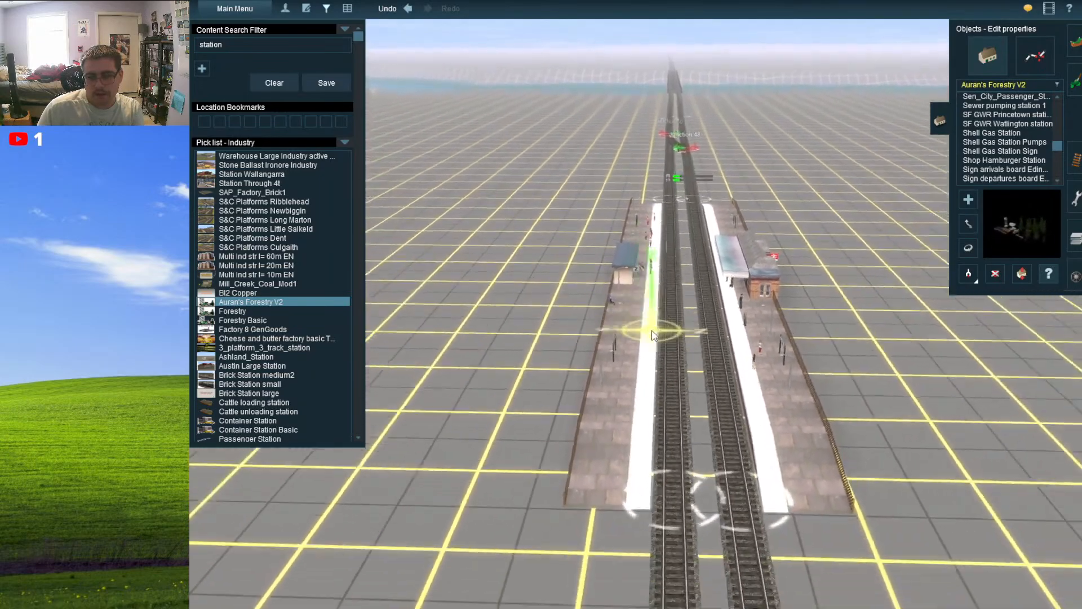
scroll(635, 297, "up", 5)
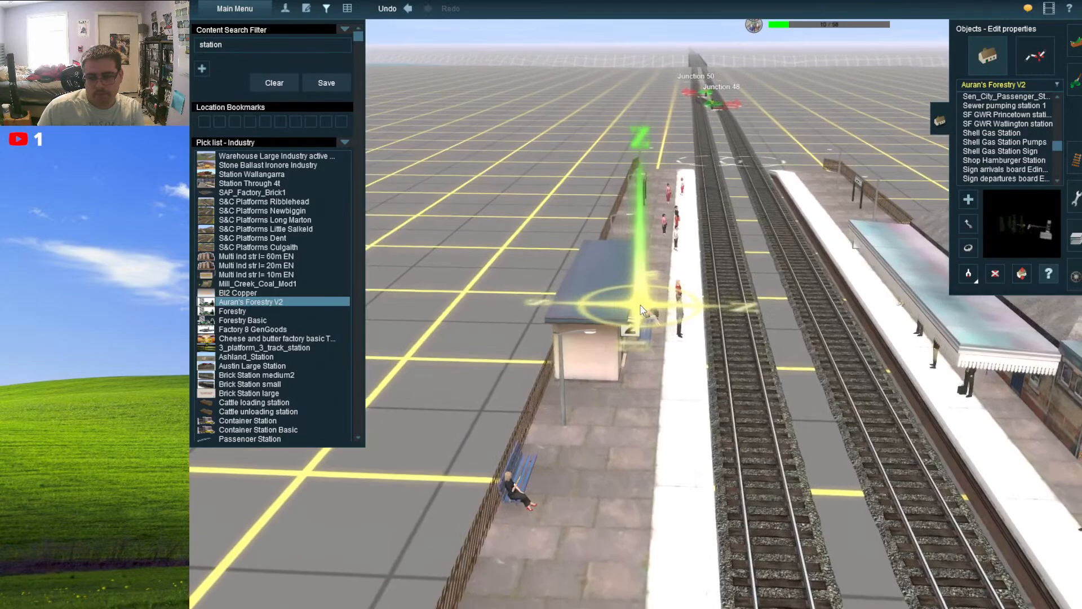
right_click_drag(640, 306, 641, 306)
scroll(641, 306, "down", 5)
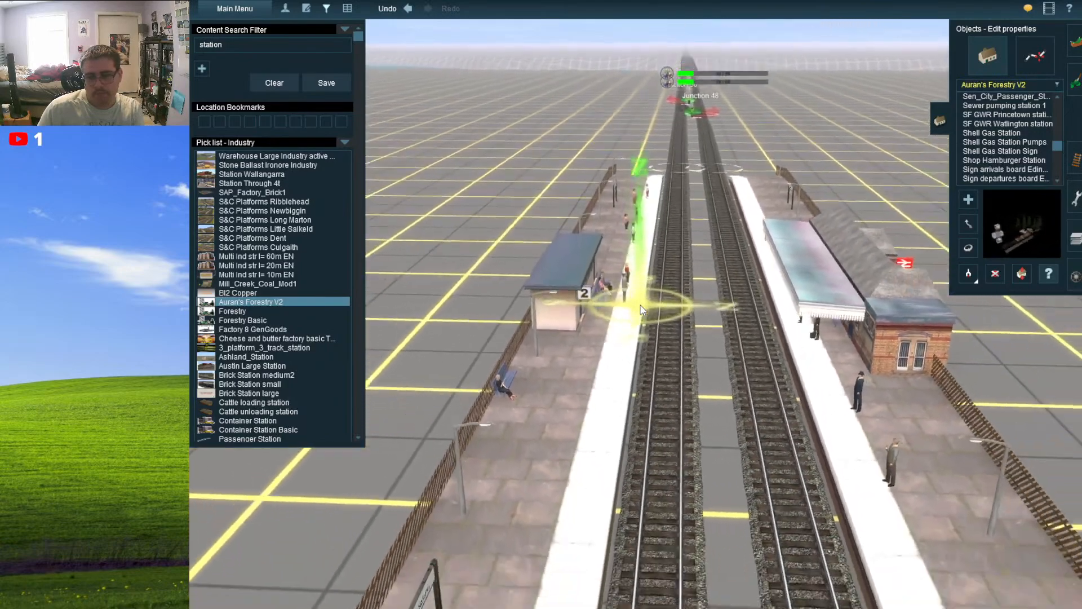
scroll(641, 305, "down", 5)
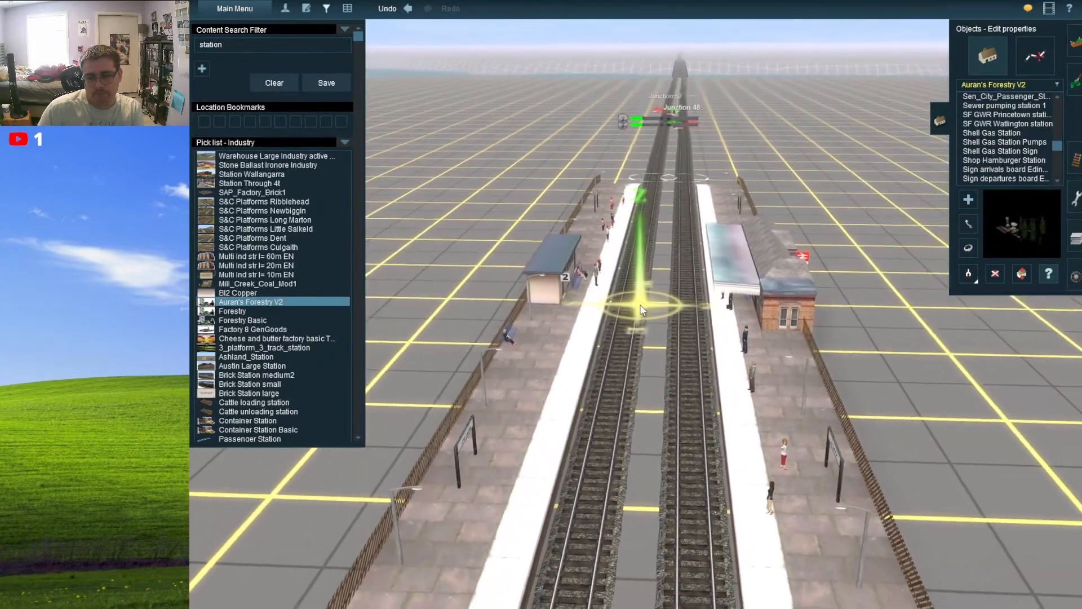
scroll(641, 305, "down", 2)
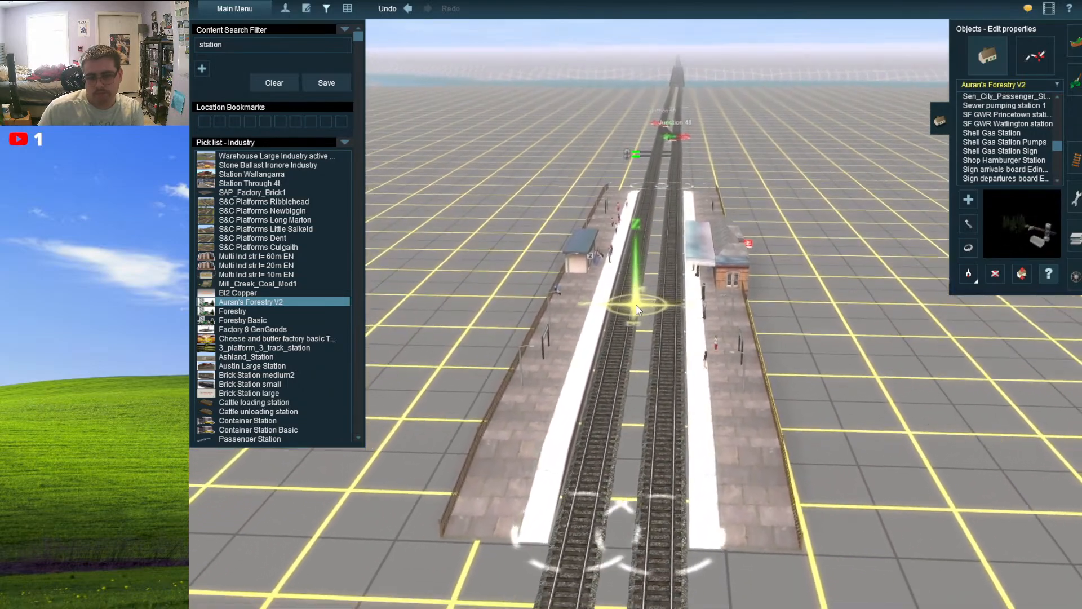
scroll(637, 309, "down", 4)
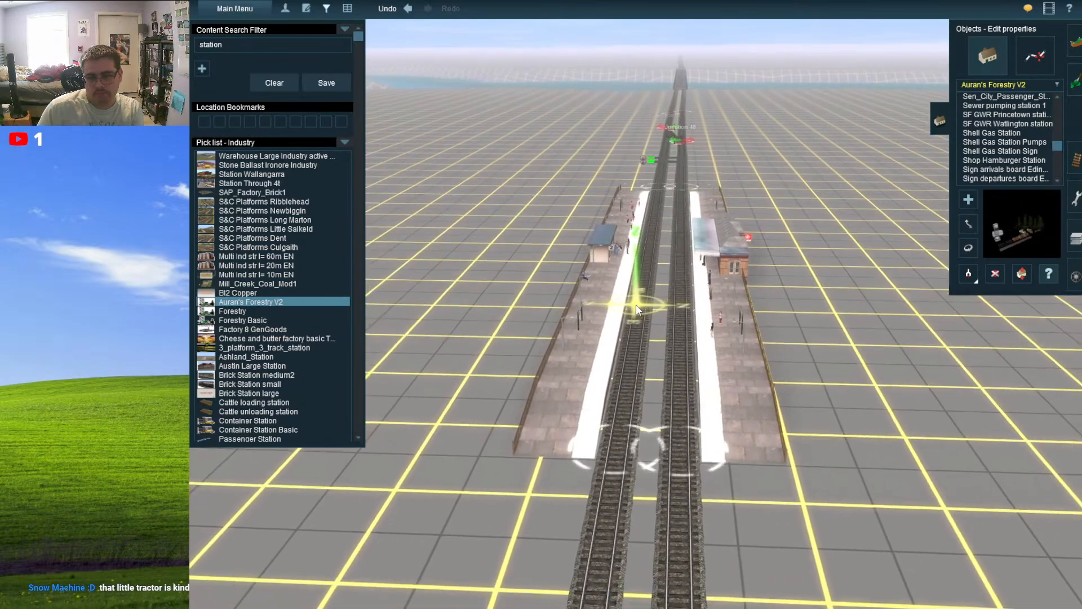
key("Left")
key("Up")
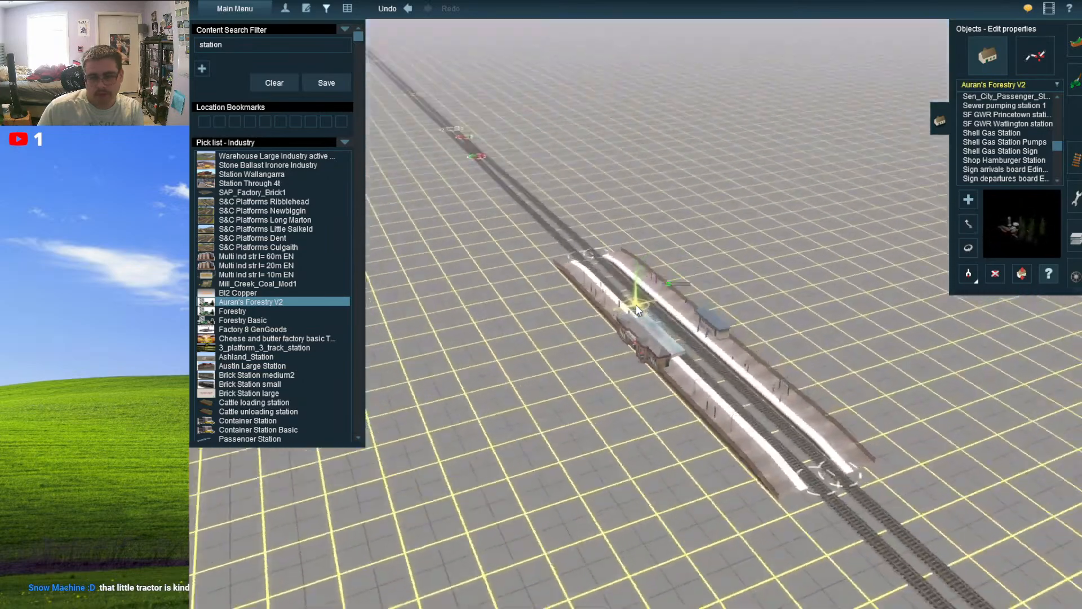
- Inspect the platforms and passengers at the station beside the yard tracks across the river
scroll(635, 305, "down", 10)
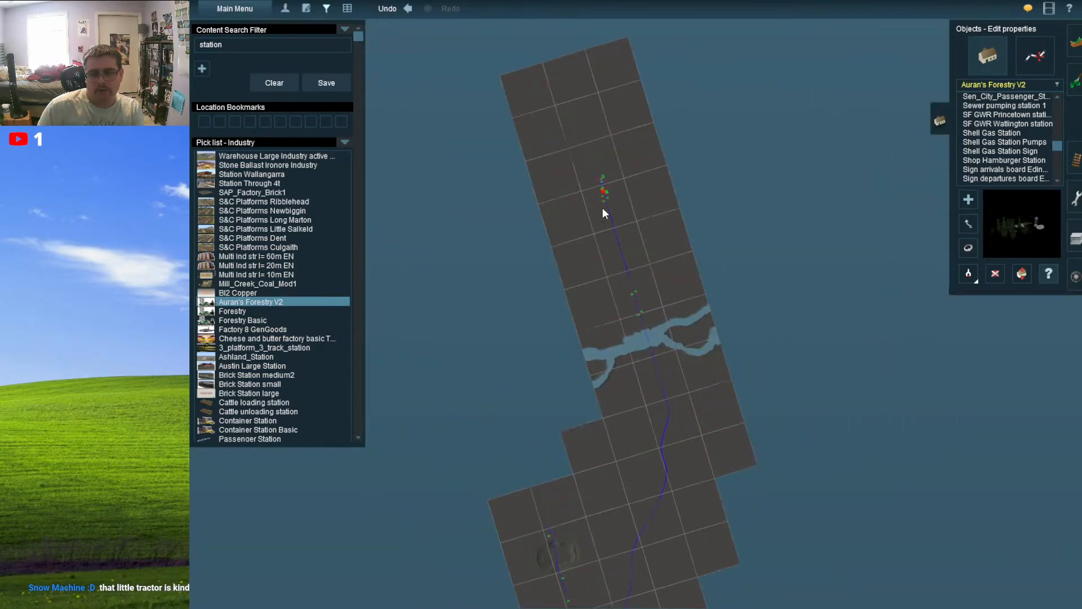
scroll(637, 265, "up", 10)
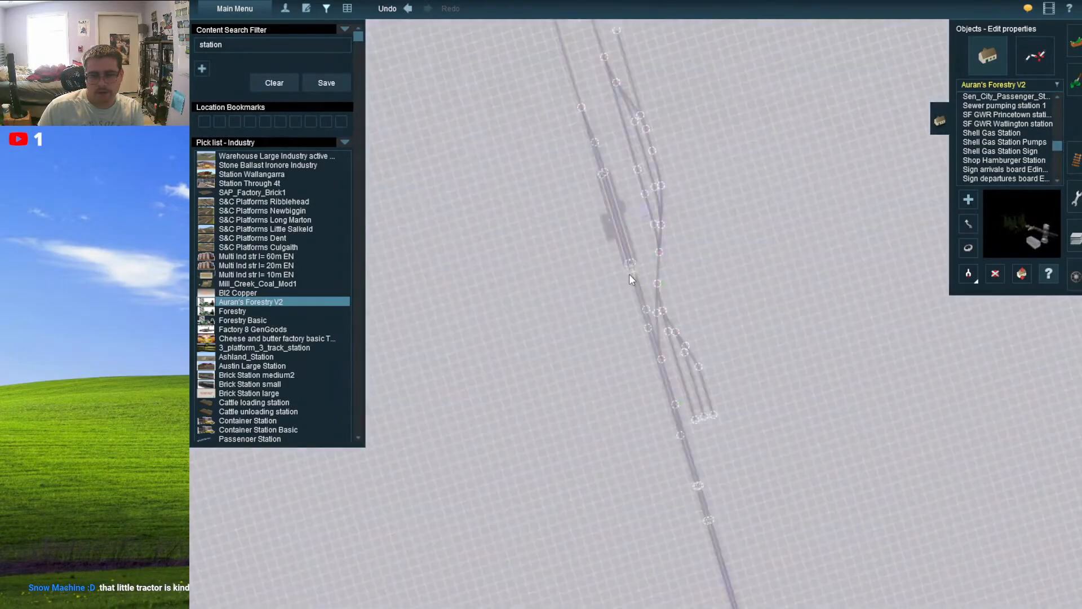
scroll(629, 275, "up", 8)
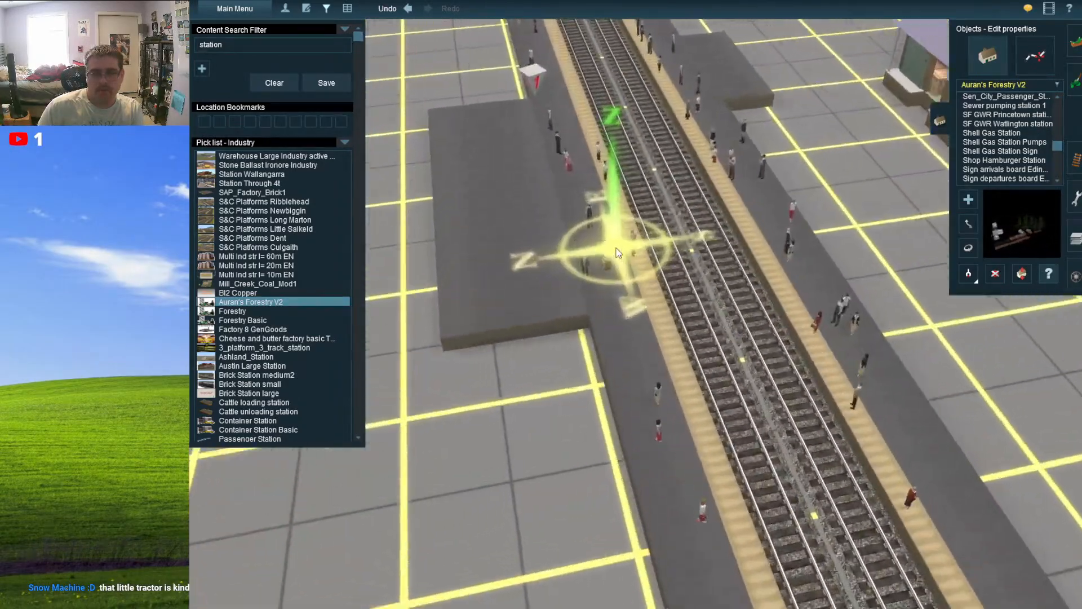
scroll(619, 248, "up", 3)
scroll(632, 277, "down", 10)
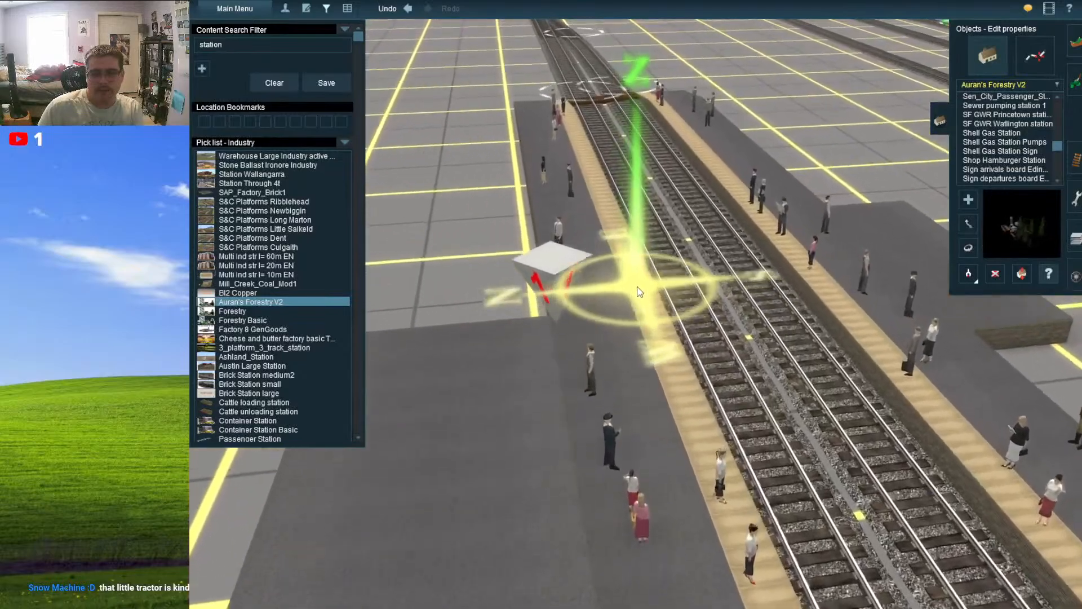
scroll(634, 338, "down", 10)
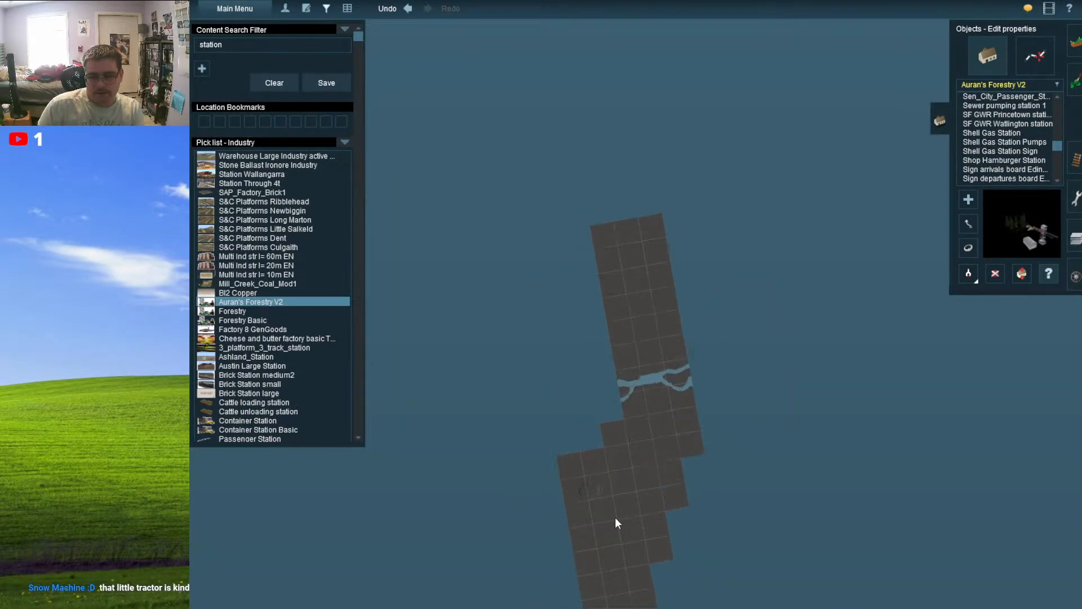
- Insert spline points in both approach tracks of the end-of-line station and delete the track sections joining them to its platforms
scroll(629, 397, "up", 6)
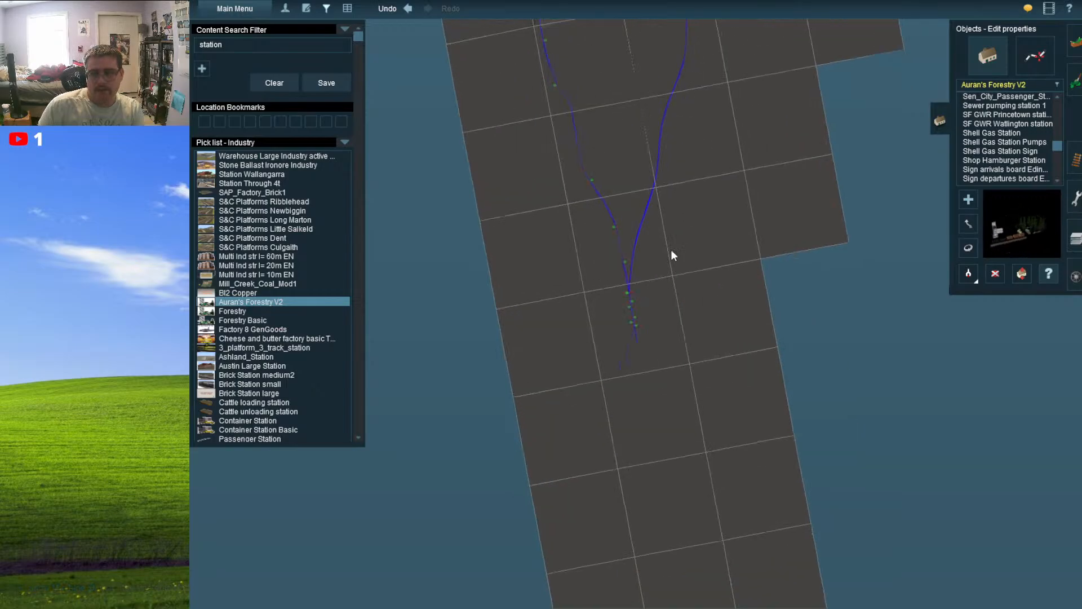
scroll(671, 255, "up", 8)
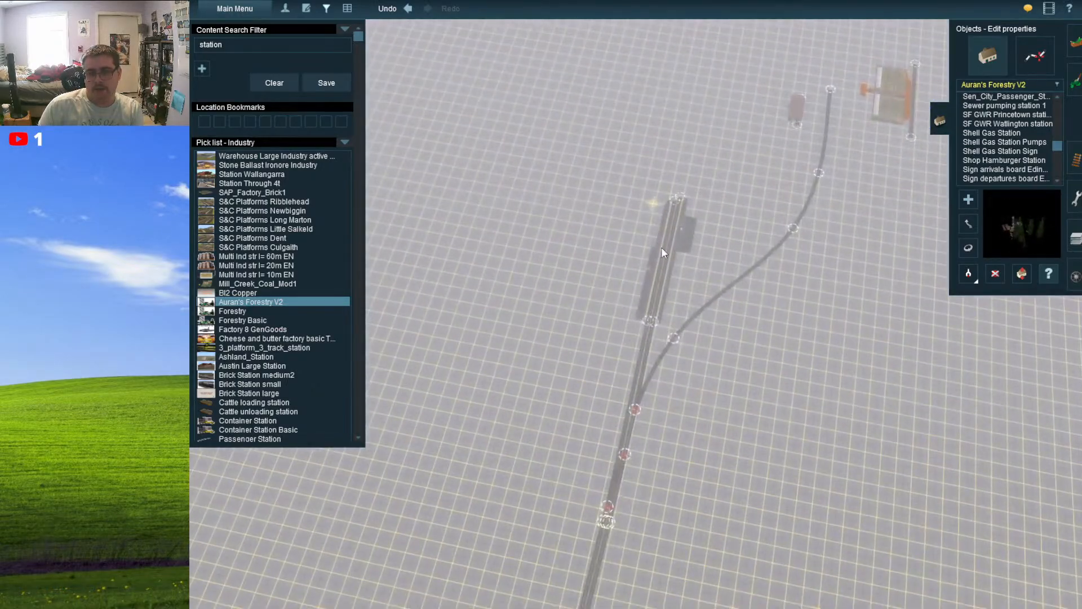
scroll(662, 252, "up", 8)
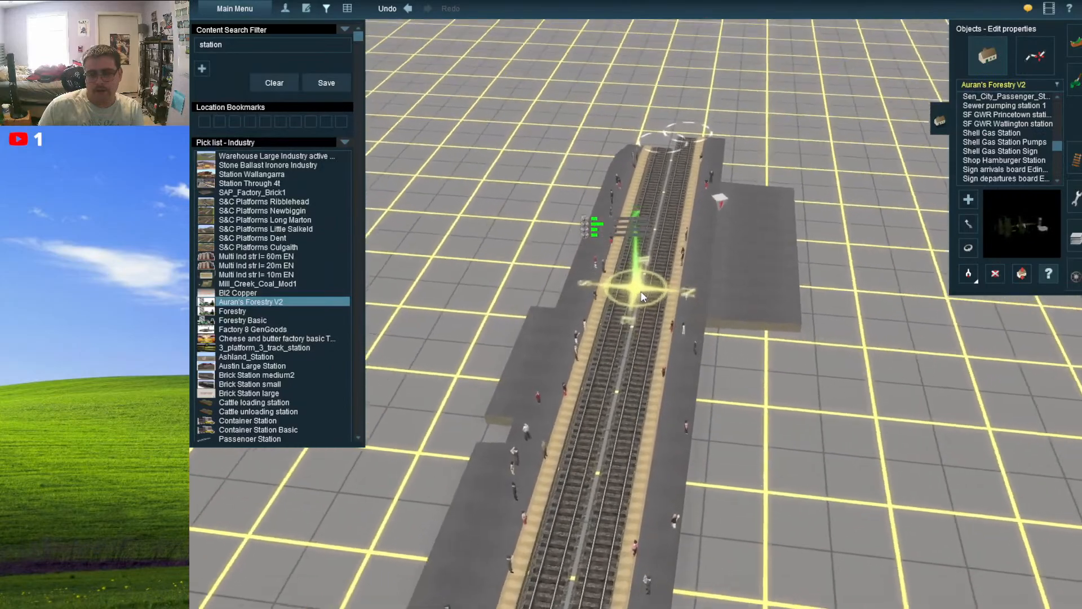
scroll(641, 296, "down", 6)
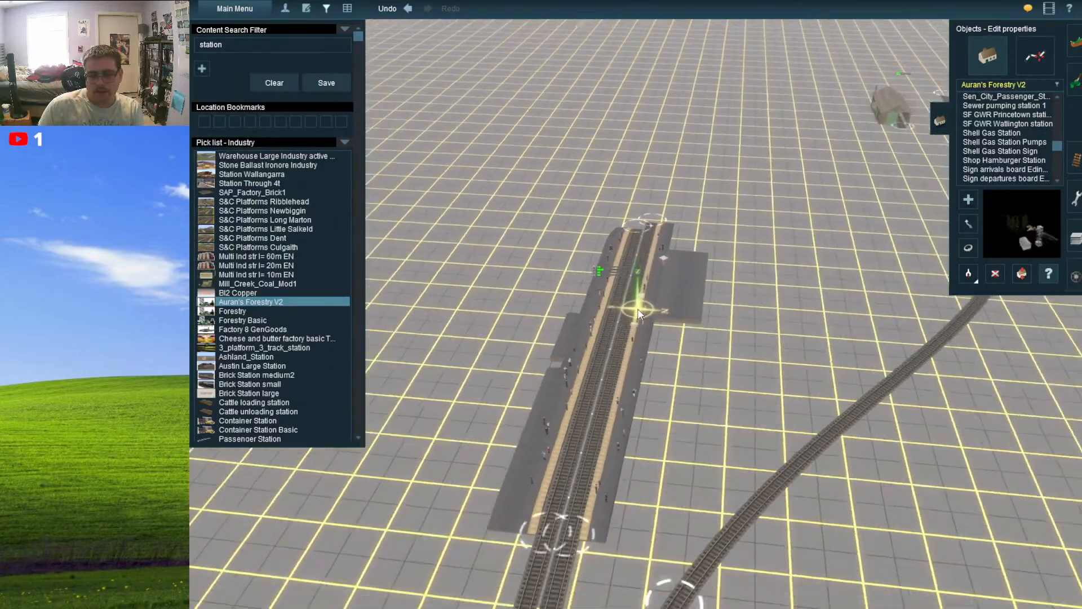
scroll(635, 308, "down", 3)
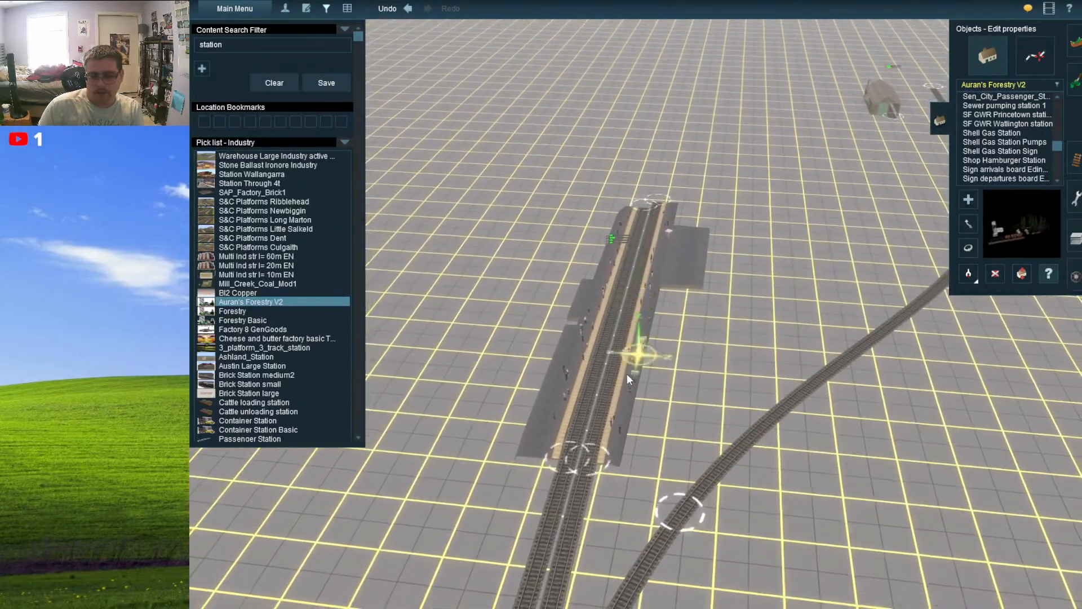
scroll(627, 373, "down", 4)
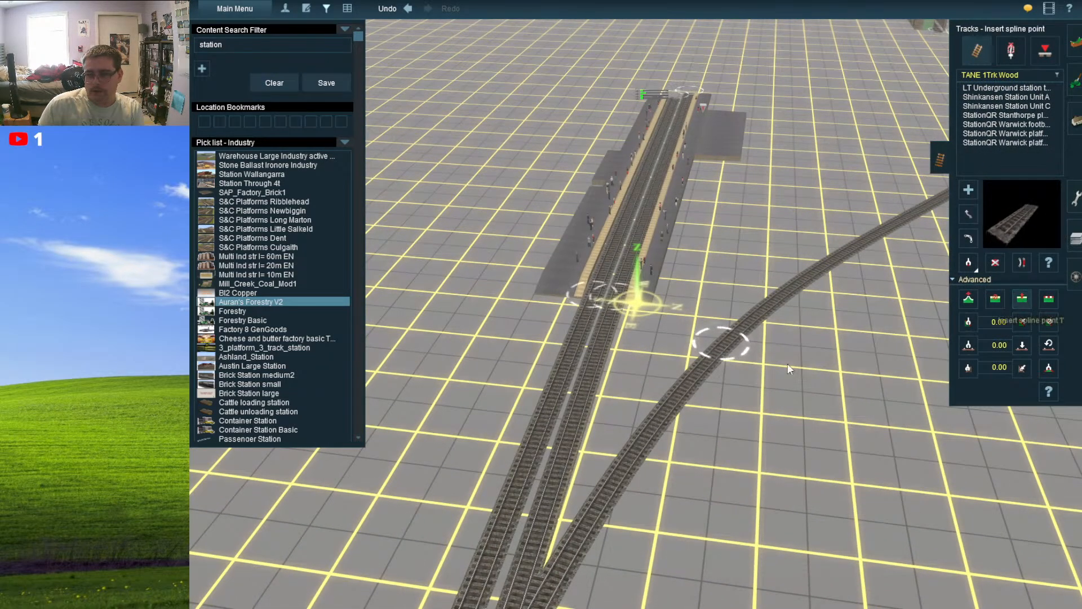
left_click(570, 346)
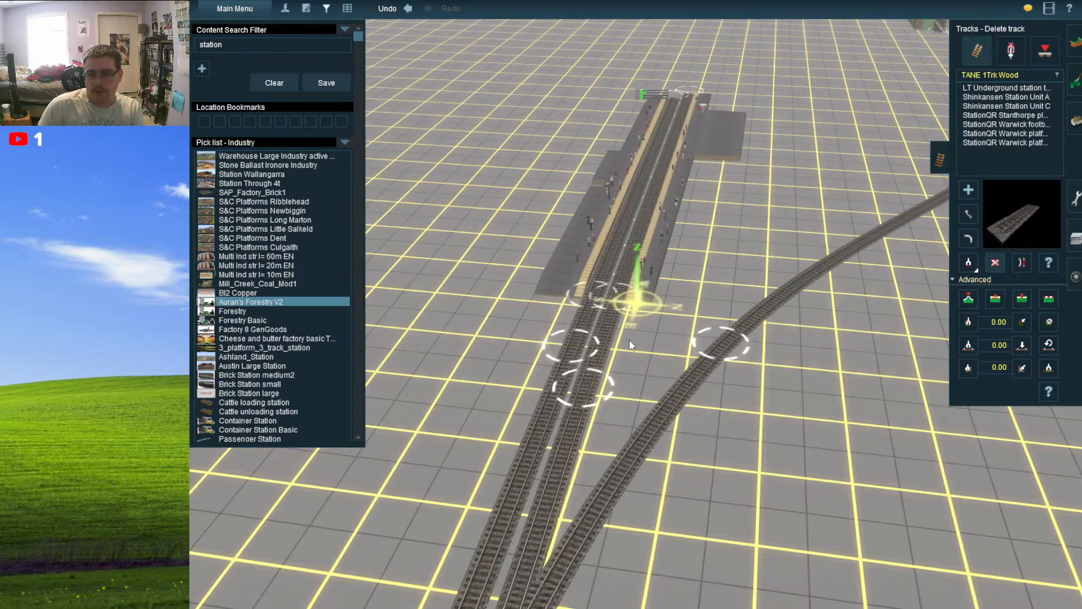
left_click(584, 322)
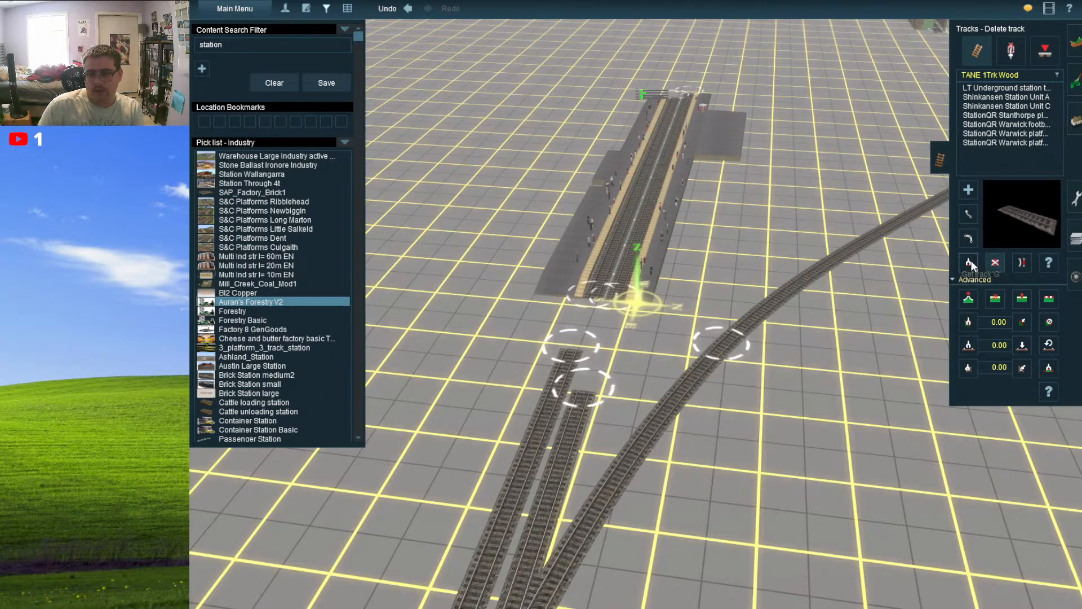
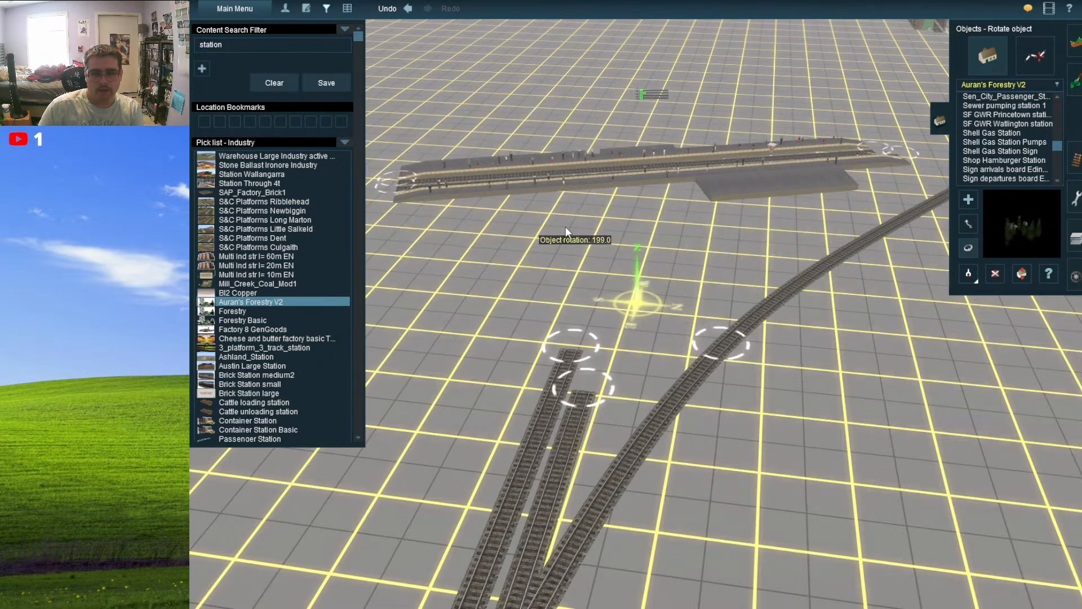
- Rotate the detached station to face the opposite way and line its tracks up with the cut approach tracks
left_click_drag(565, 226, 567, 471)
right_click_drag(744, 306, 676, 329)
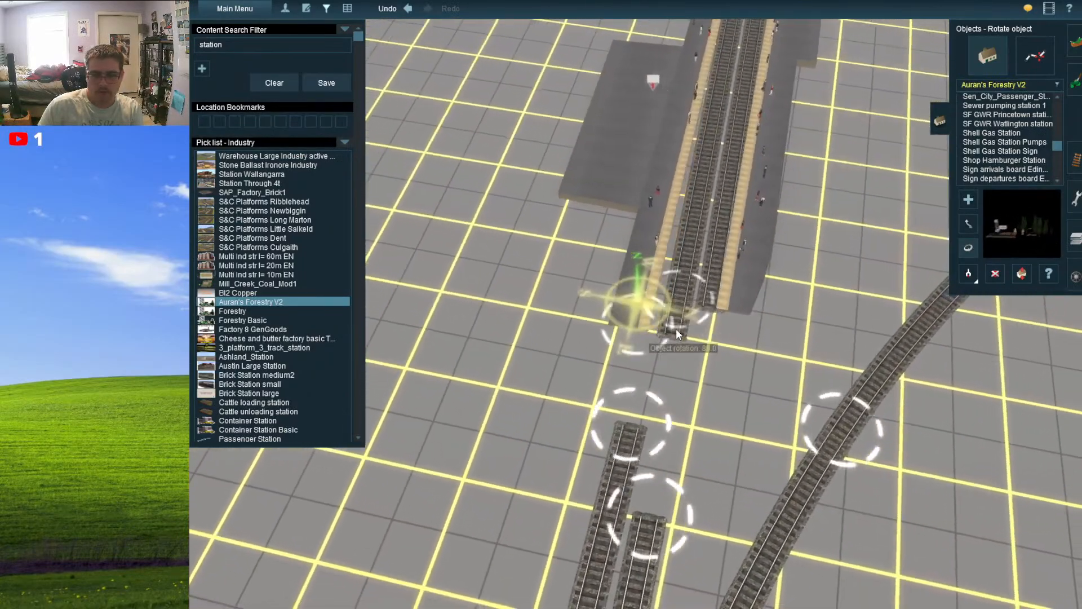
left_click_drag(675, 329, 680, 336)
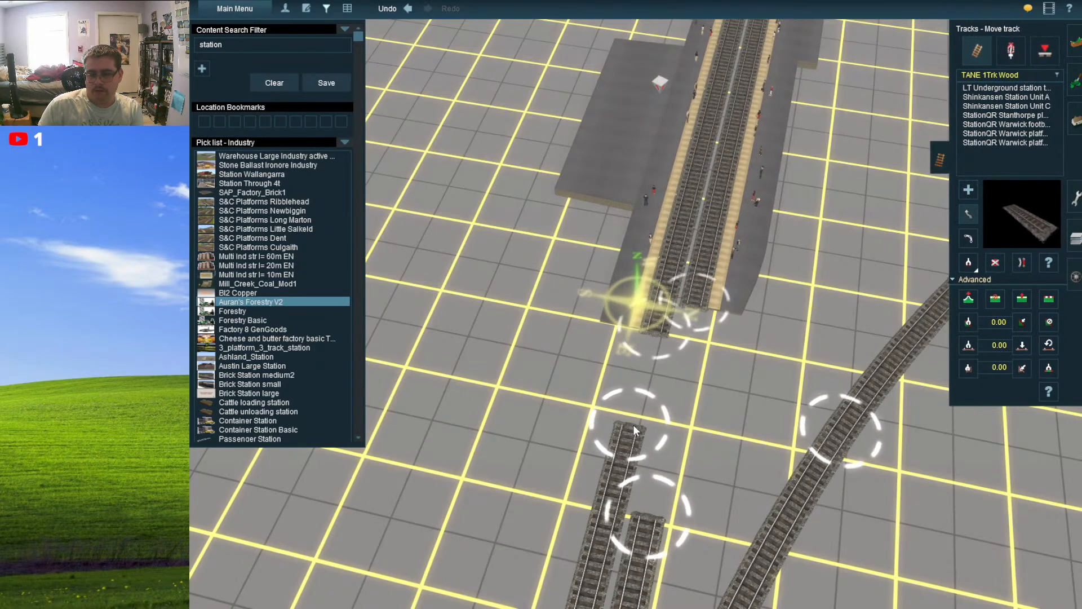
- Join the two cut approach tracks to the ends of the turned station's platform tracks
left_click(655, 339)
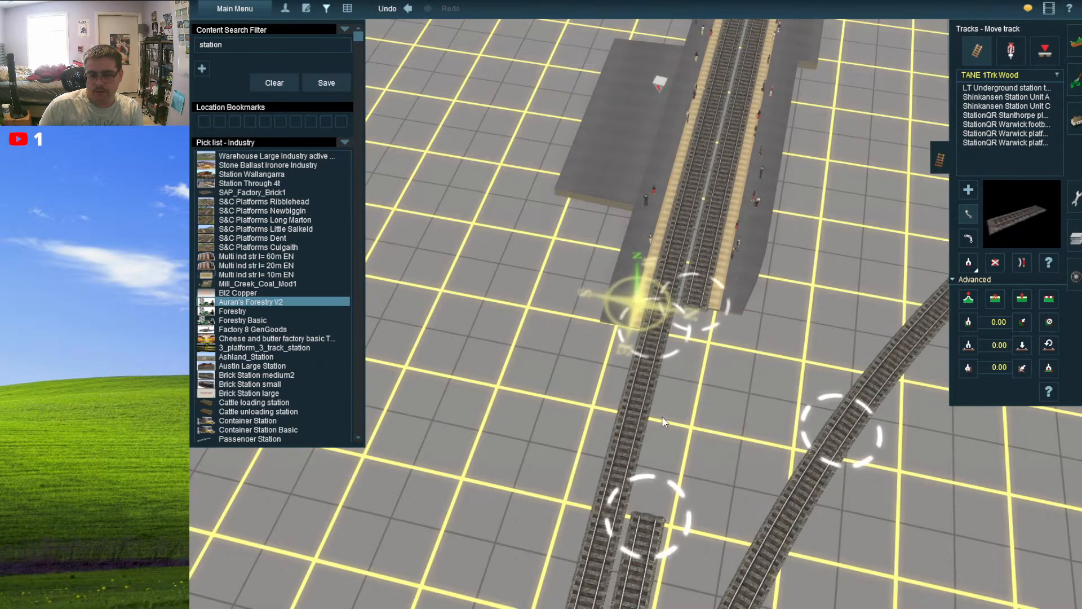
left_click_drag(647, 499, 698, 306)
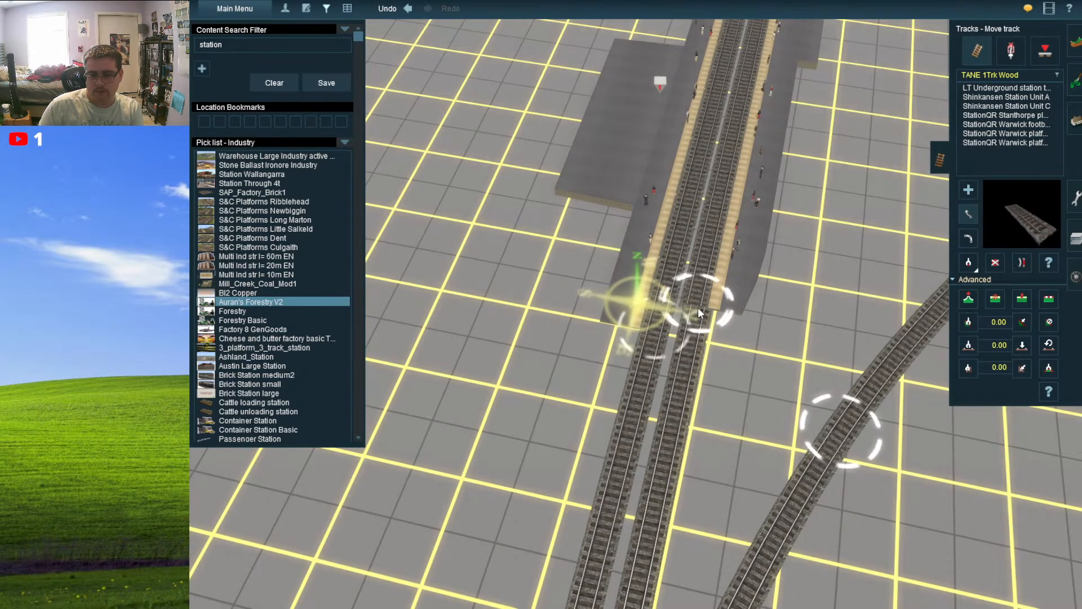
- Examine the turned end-of-line station and its rejoined tracks, both in overview and close to the platforms
right_click_drag(698, 338, 634, 305)
scroll(634, 308, "down", 10)
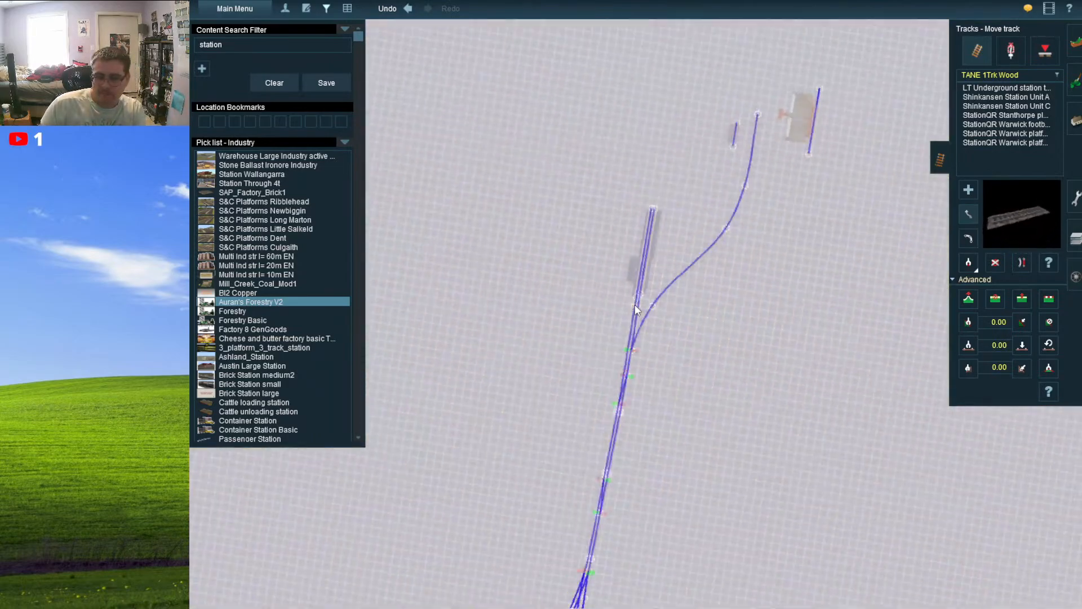
scroll(635, 307, "up", 5)
scroll(635, 308, "down", 3)
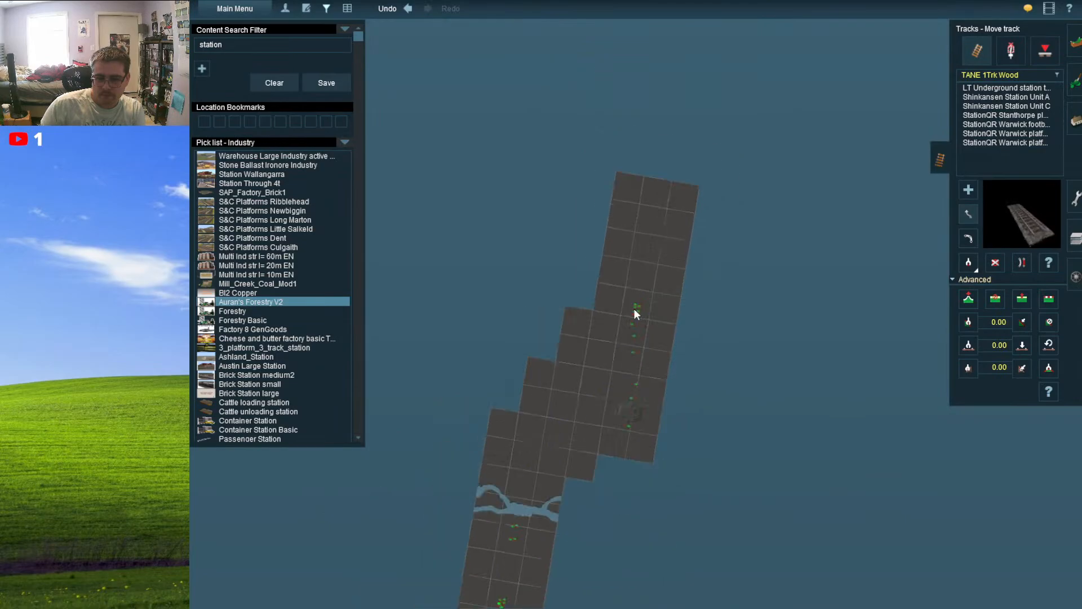
scroll(598, 386, "up", 2)
scroll(637, 304, "up", 6)
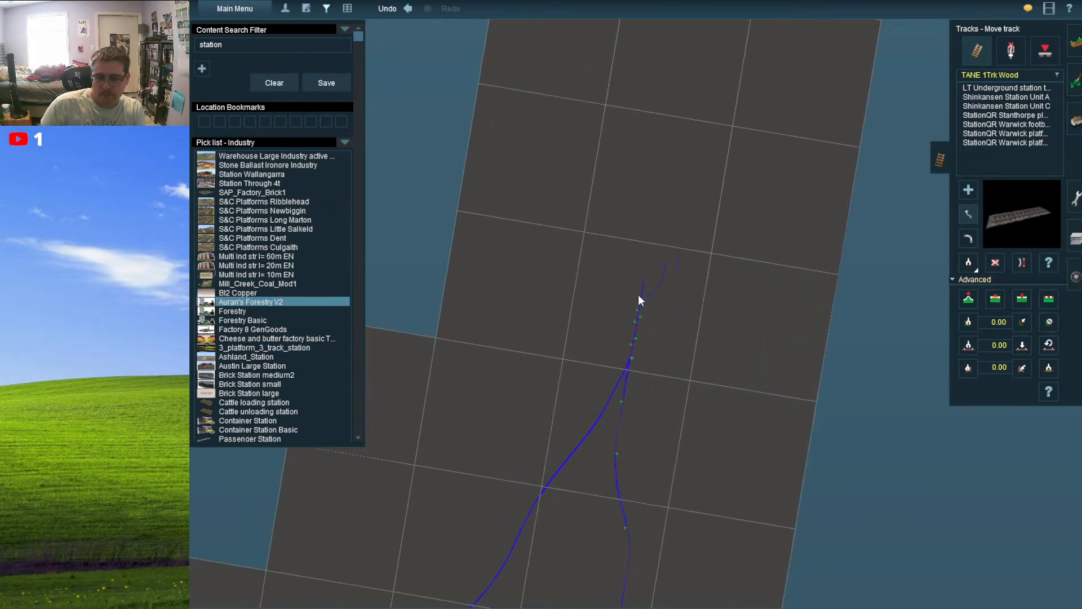
scroll(656, 285, "up", 8)
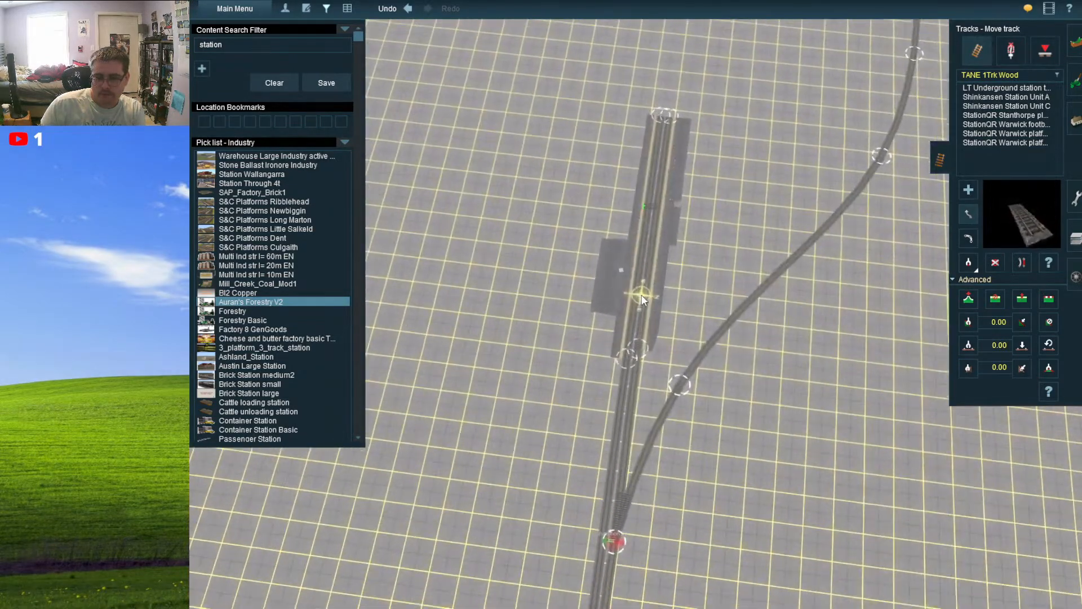
scroll(640, 304, "up", 6)
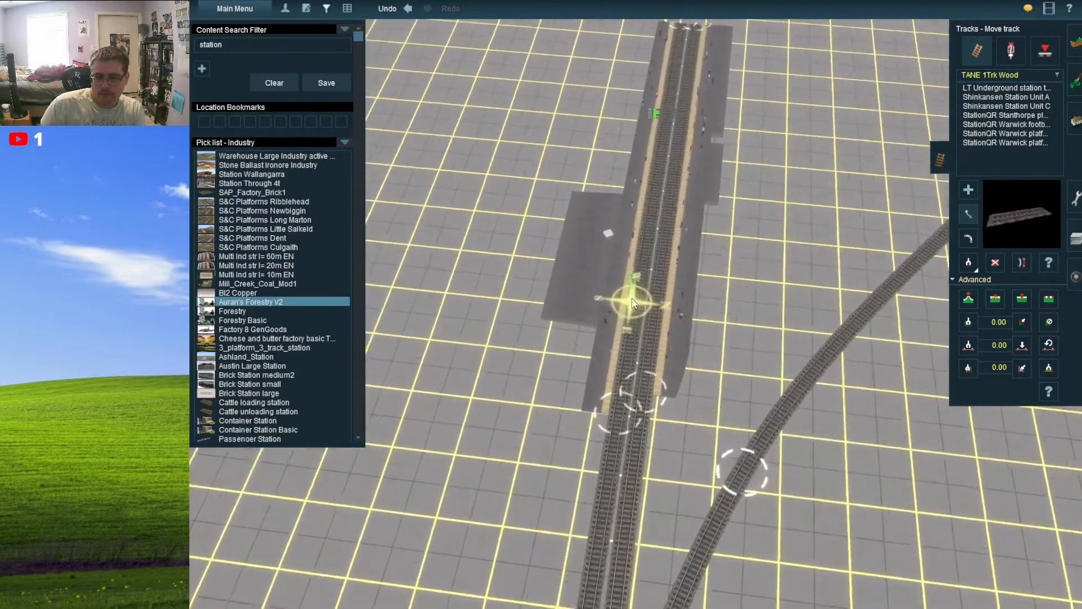
scroll(632, 303, "up", 6)
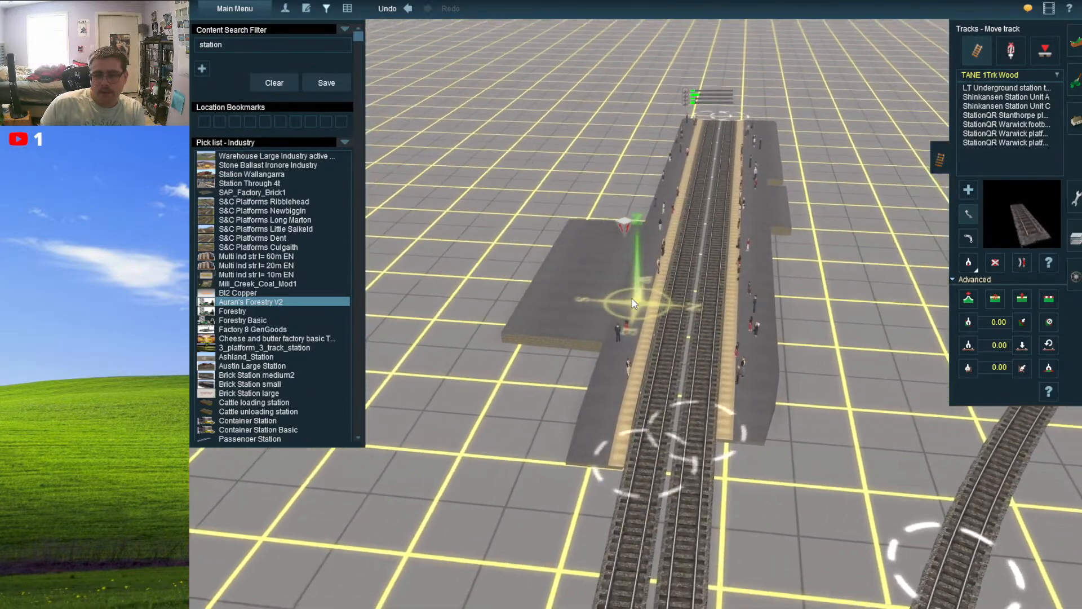
- Undo the turning and reconnecting of the end-of-line station back to its original orientation
left_click(387, 9)
left_click(387, 9)
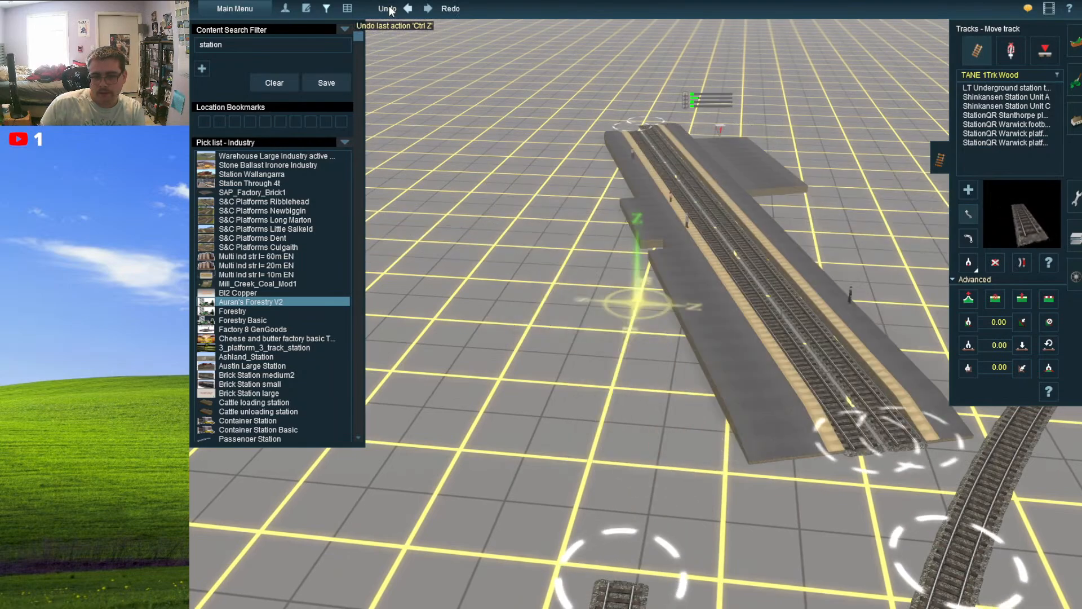
left_click(387, 8)
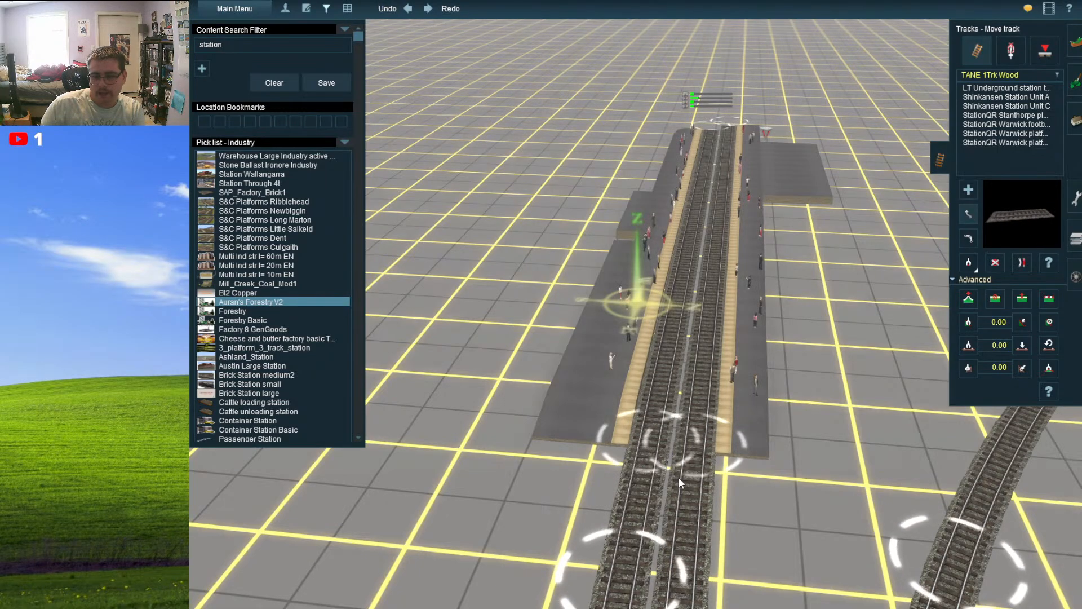
- Inspect the two-platform station across the river and the open track ends at the single-platform station near the tunnel
scroll(671, 461, "down", 15)
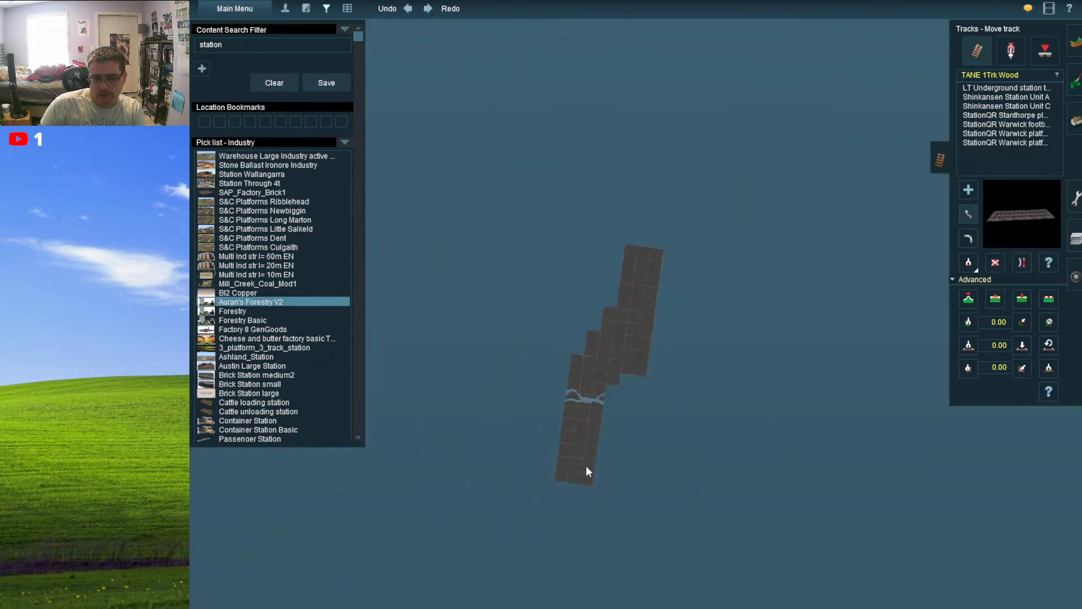
scroll(585, 466, "up", 10)
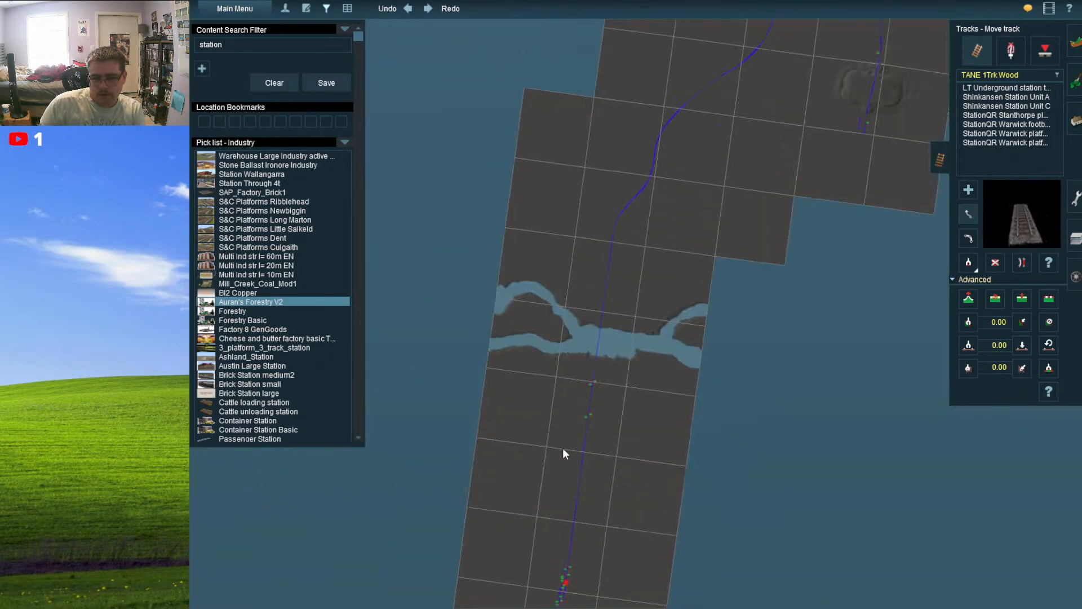
scroll(590, 414, "up", 10)
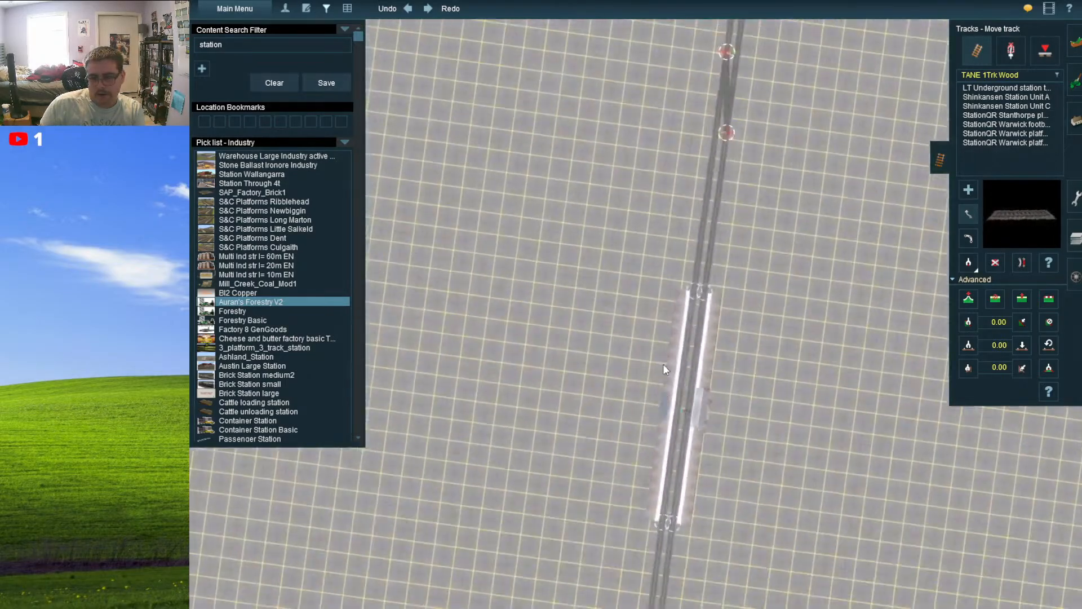
scroll(675, 376, "up", 10)
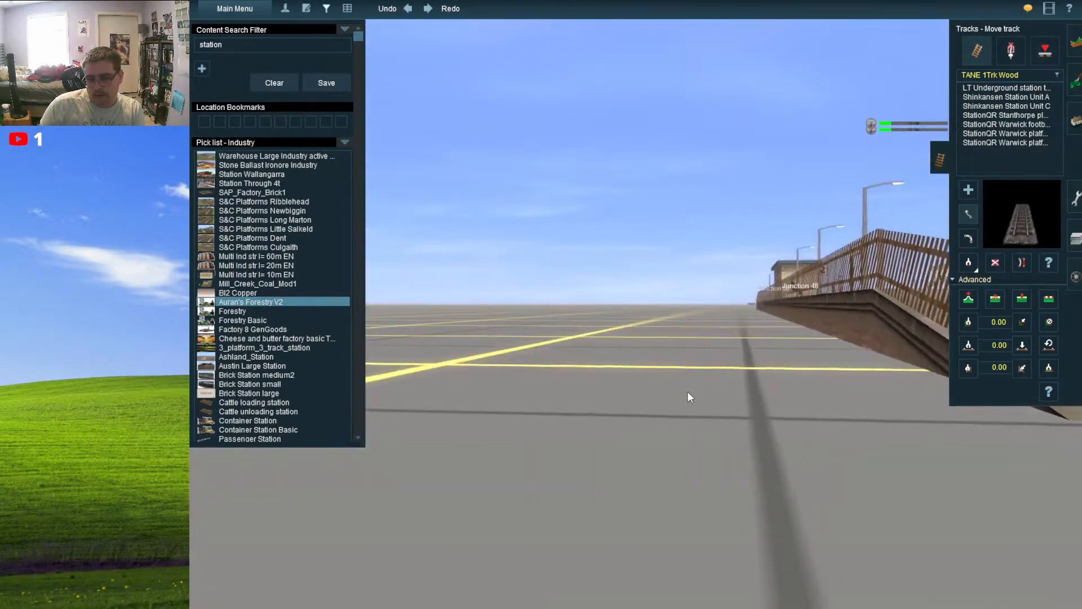
scroll(688, 397, "down", 15)
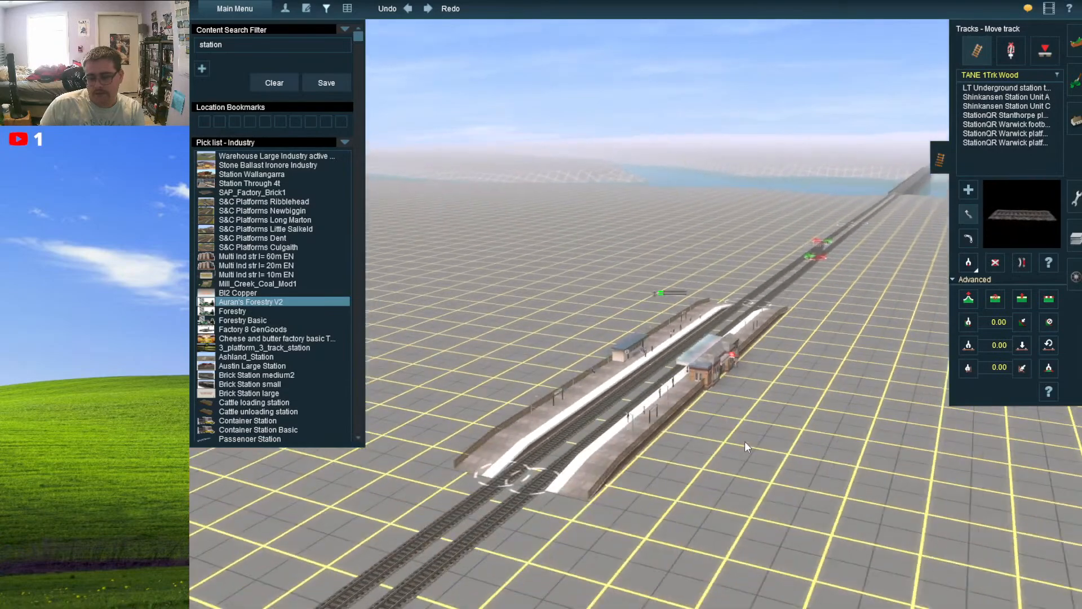
scroll(741, 449, "down", 10)
scroll(717, 357, "up", 5)
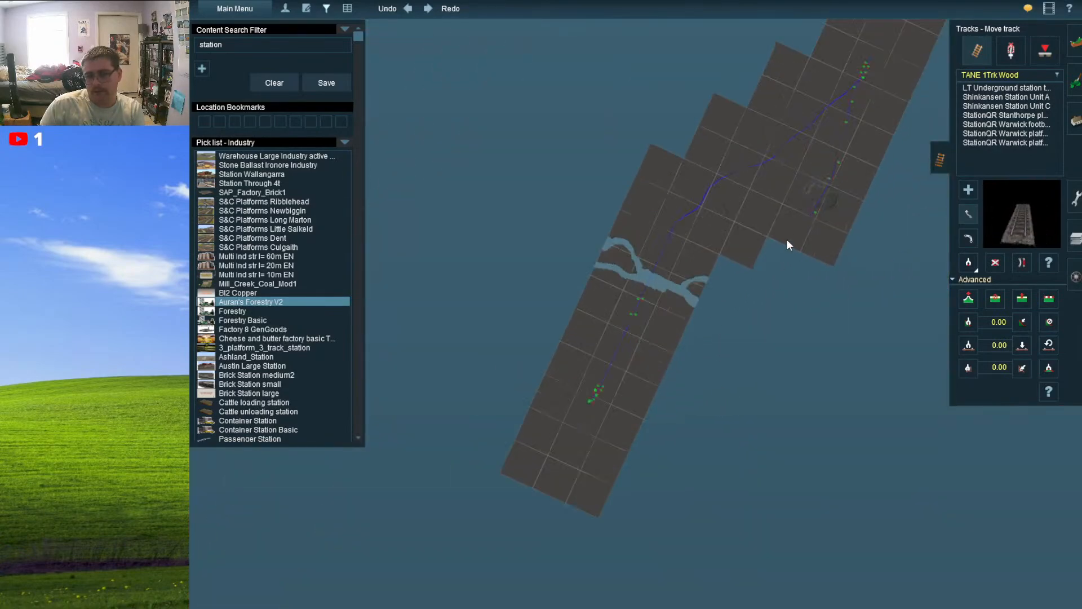
scroll(664, 308, "up", 3)
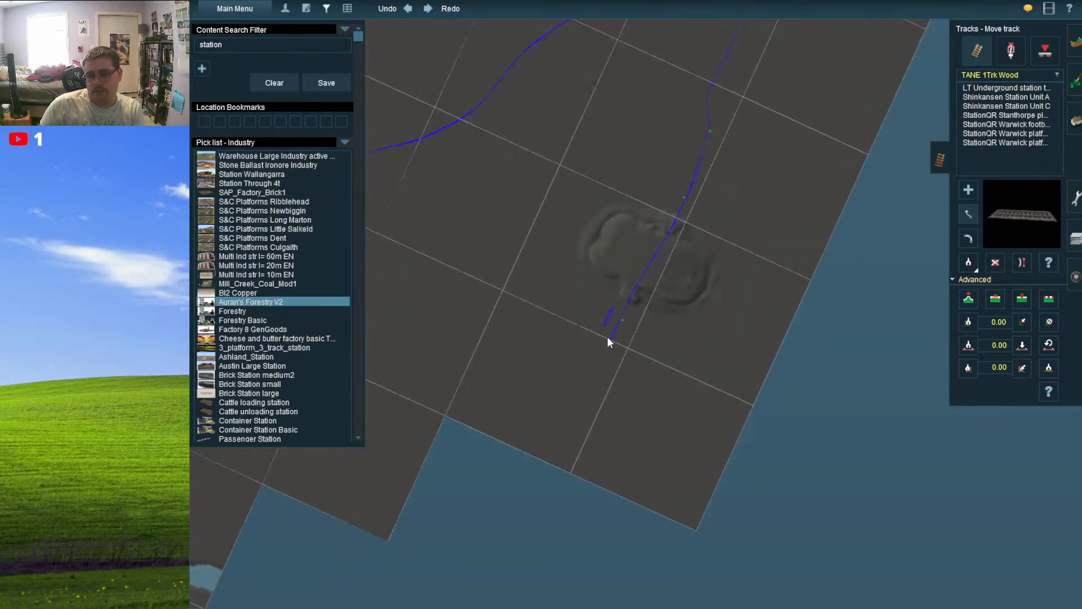
scroll(607, 338, "up", 8)
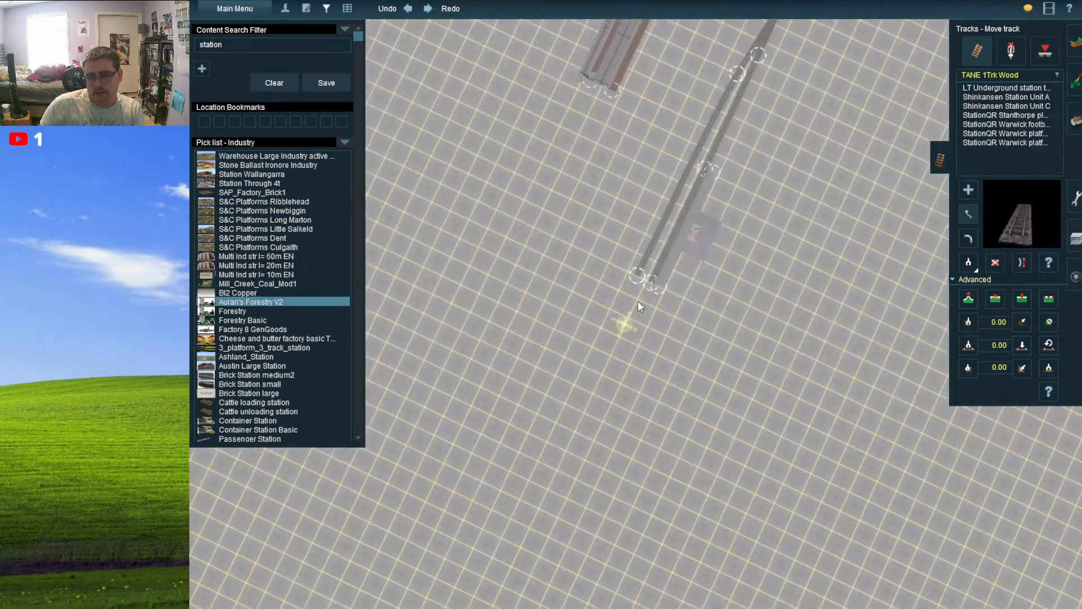
- Lay TANE 1Trk Wood track from the open end beside the single platform, continuing it in a curve away from the station
key("Right")
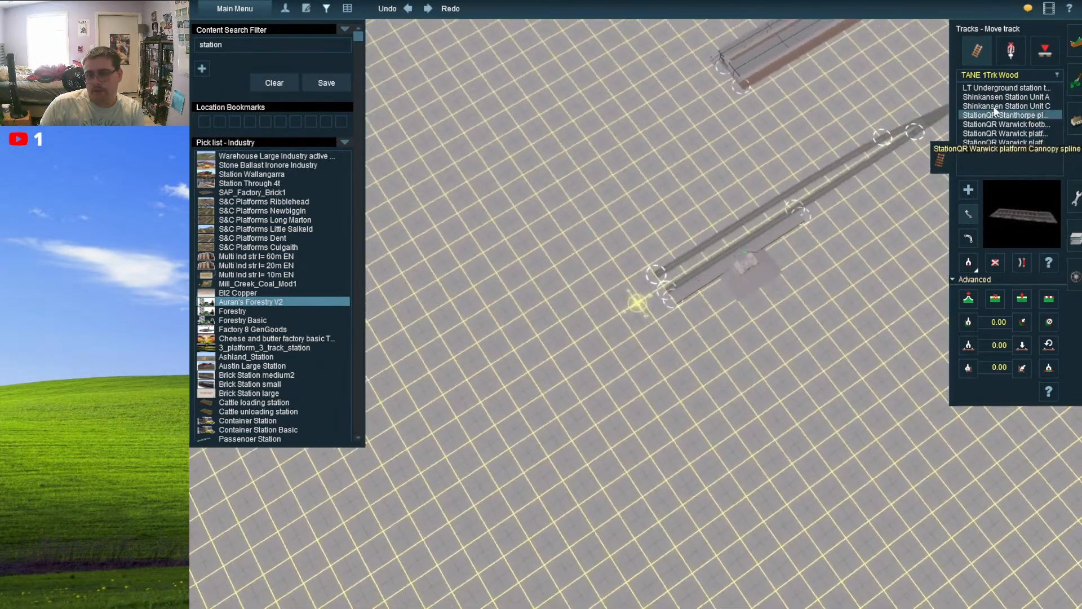
left_click(970, 190)
right_click(562, 291)
key("Right")
right_click(672, 313)
scroll(668, 319, "up", 5)
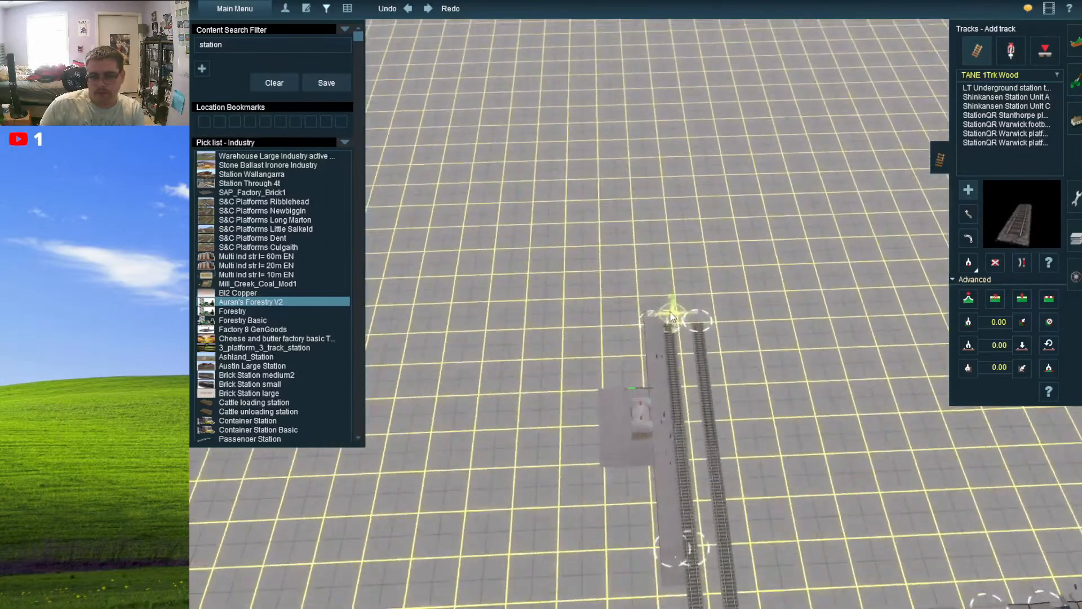
right_click_drag(637, 241, 574, 207)
left_click(632, 220)
left_click(635, 225)
key("Right")
left_click(587, 202)
left_click(540, 205)
key("Right")
key("Right")
left_click(588, 205)
key("Right")
left_click(574, 208)
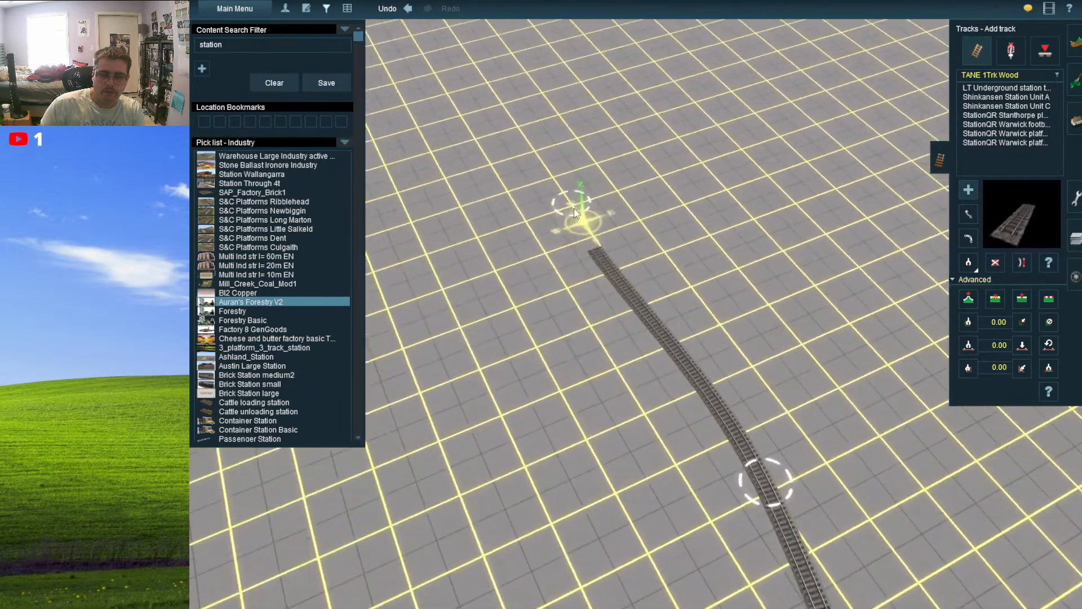
- Extend the station's other open track beside the new one and join it to the new track shortly past the platform
scroll(698, 462, "down", 6)
right_click_drag(721, 412, 631, 297)
scroll(632, 301, "up", 5)
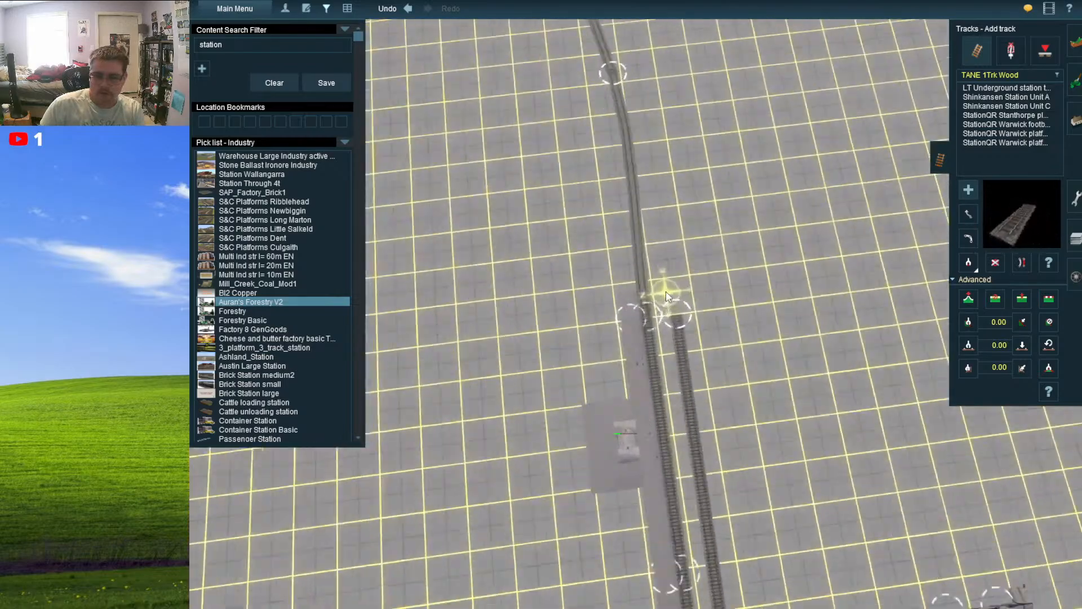
right_click_drag(612, 189, 634, 187)
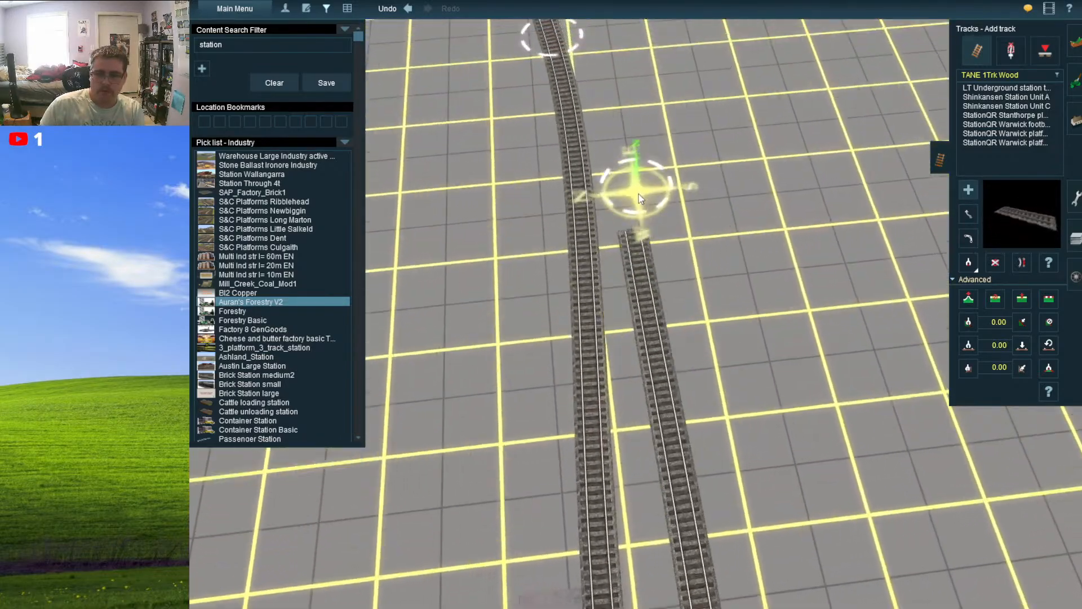
right_click_drag(614, 228, 611, 222)
left_click_drag(711, 503, 662, 225)
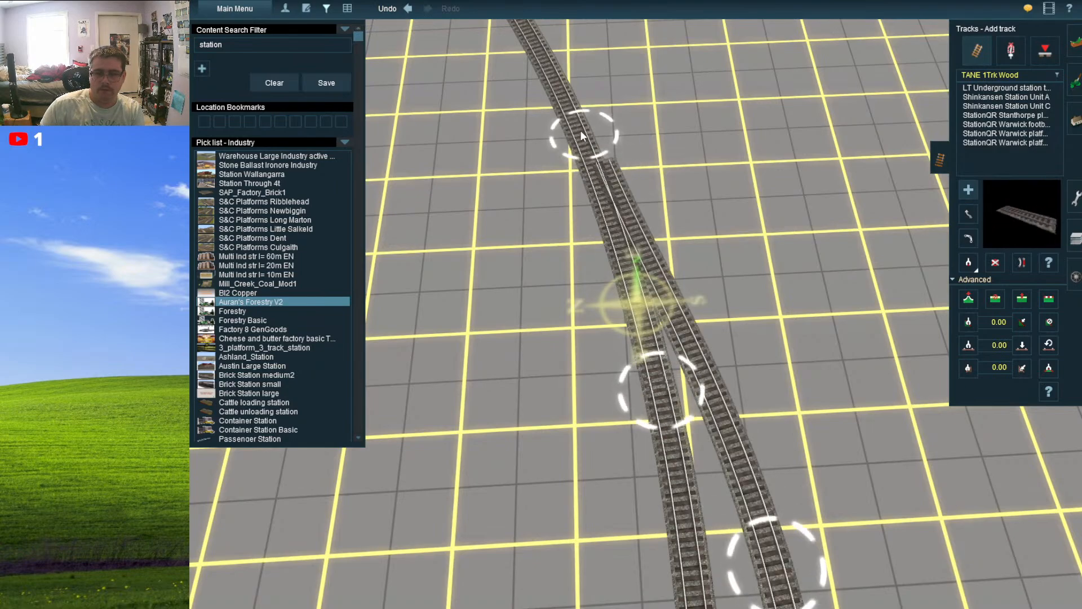
- Undo the junction just past the platform and carry the second track one point further along the outside of the curve
scroll(657, 261, "down", 10)
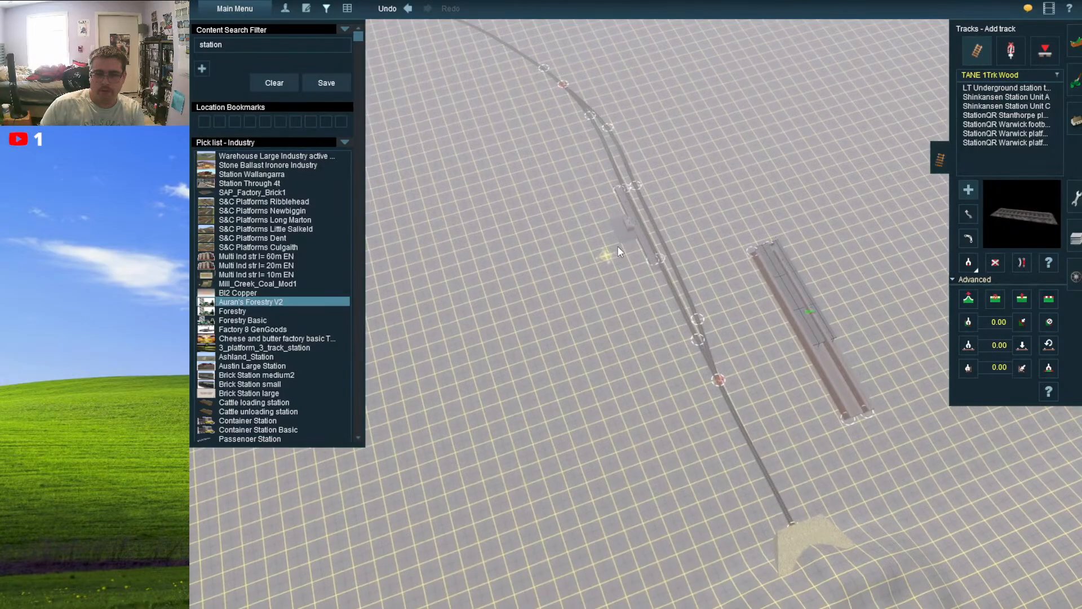
right_click_drag(619, 251, 640, 286)
key("Left")
scroll(641, 286, "up", 5)
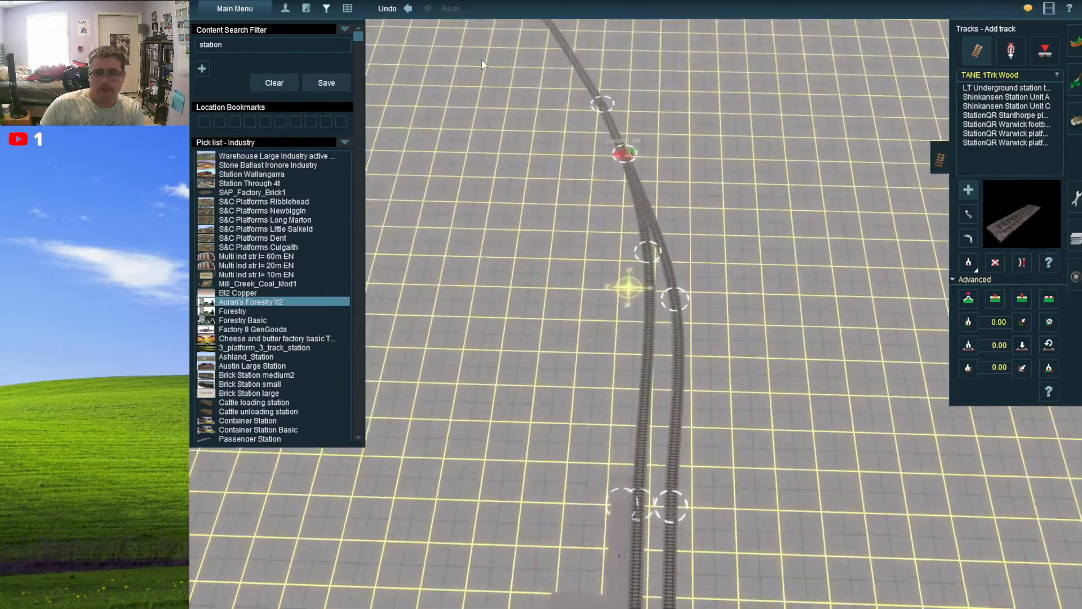
right_click_drag(678, 208, 592, 245)
key("Left")
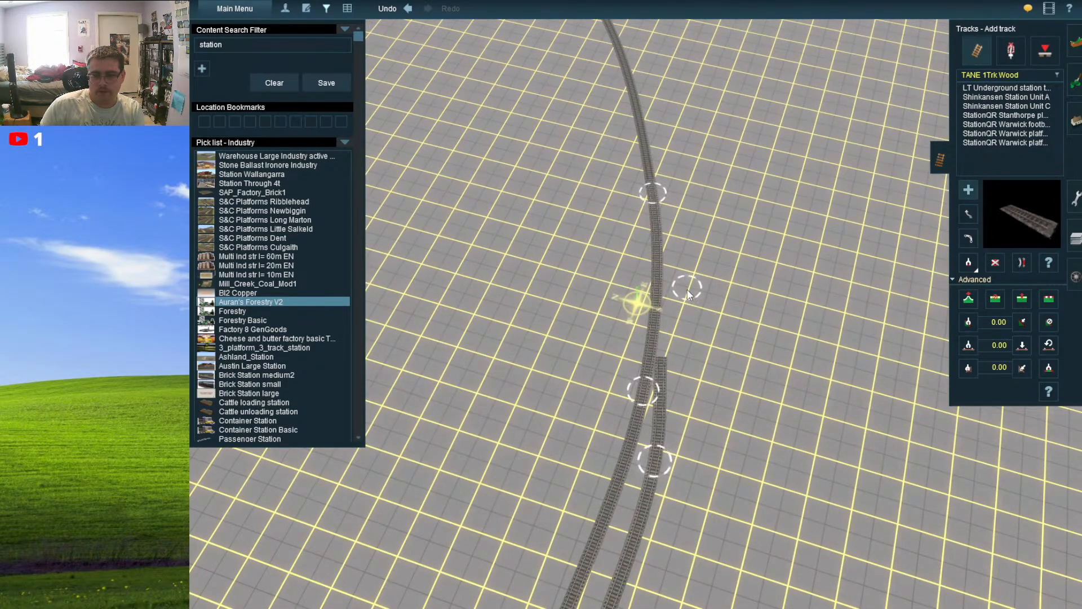
left_click(686, 288)
- Try to join the second track to the first track partway along the curve
right_click_drag(685, 289, 635, 262)
left_click(630, 260)
left_click(653, 303)
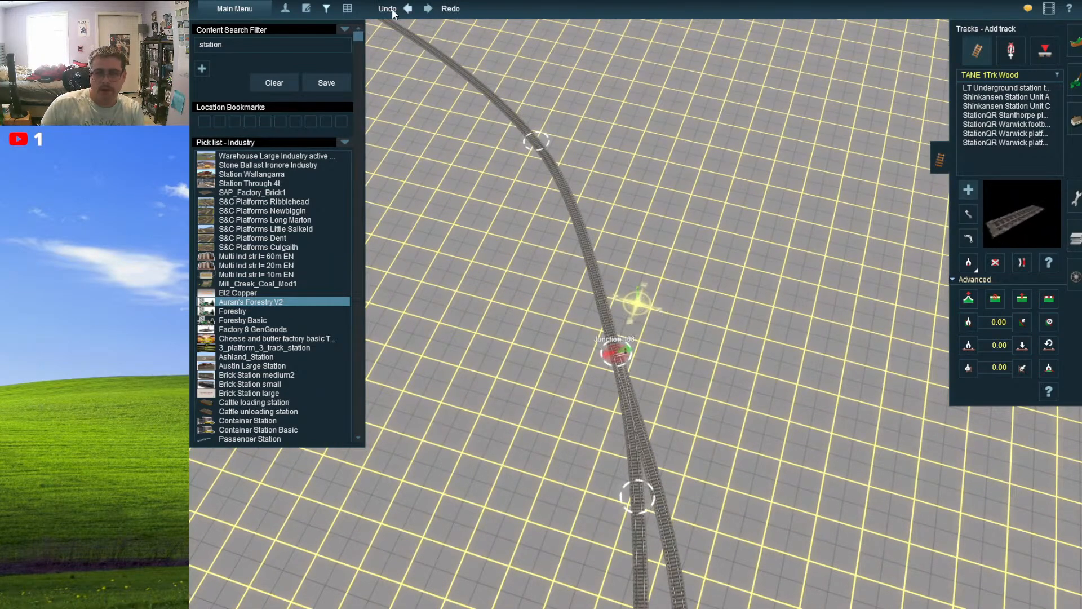
- Extend the second track further around the bend, parallel to the first track
right_click_drag(597, 308, 722, 453)
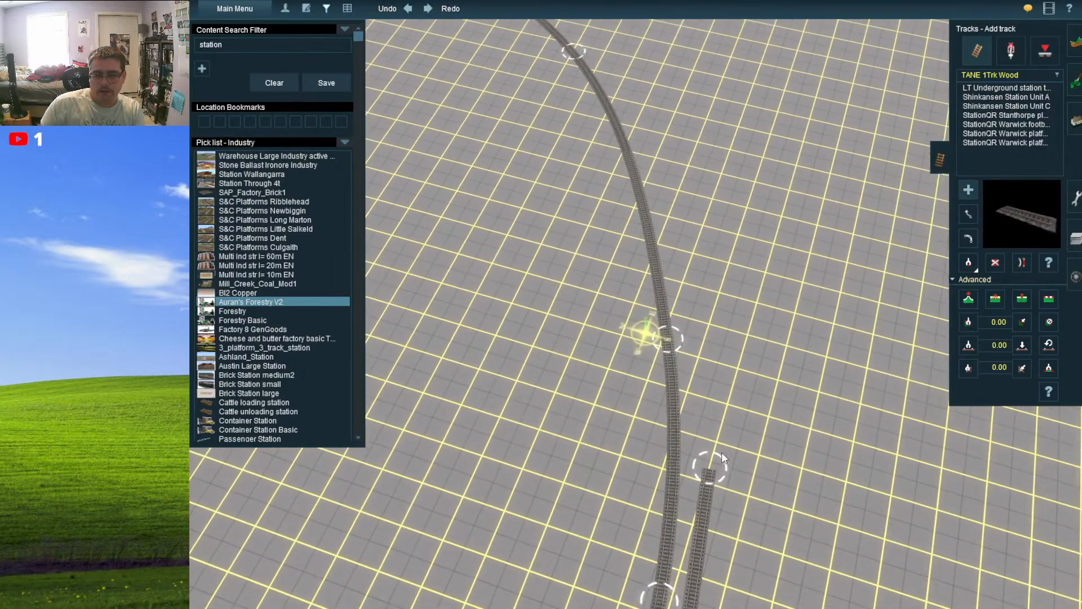
left_click_drag(722, 452, 637, 299)
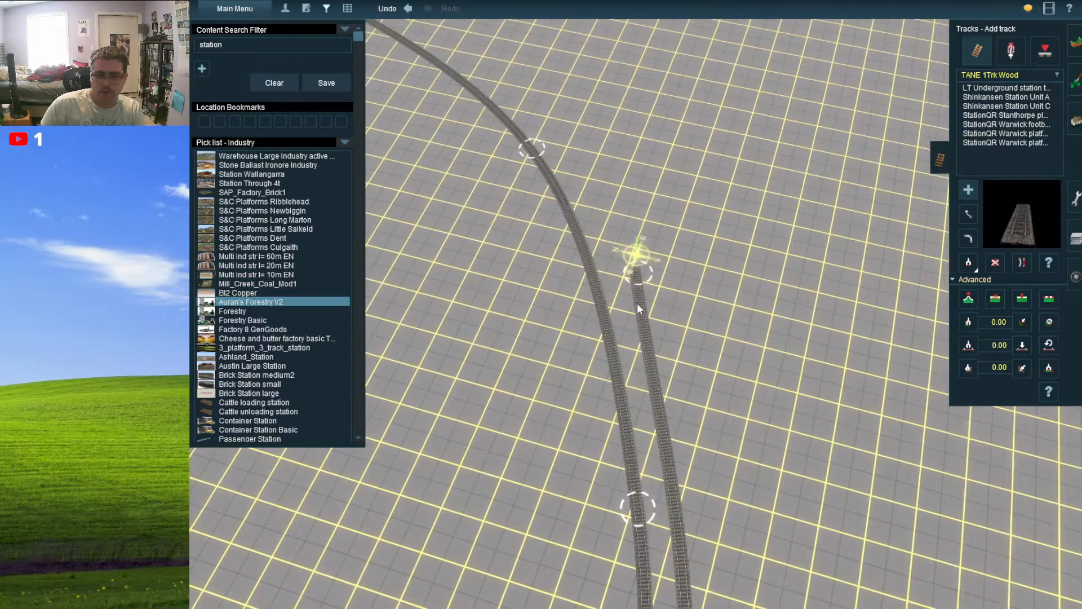
right_click_drag(636, 302, 599, 261)
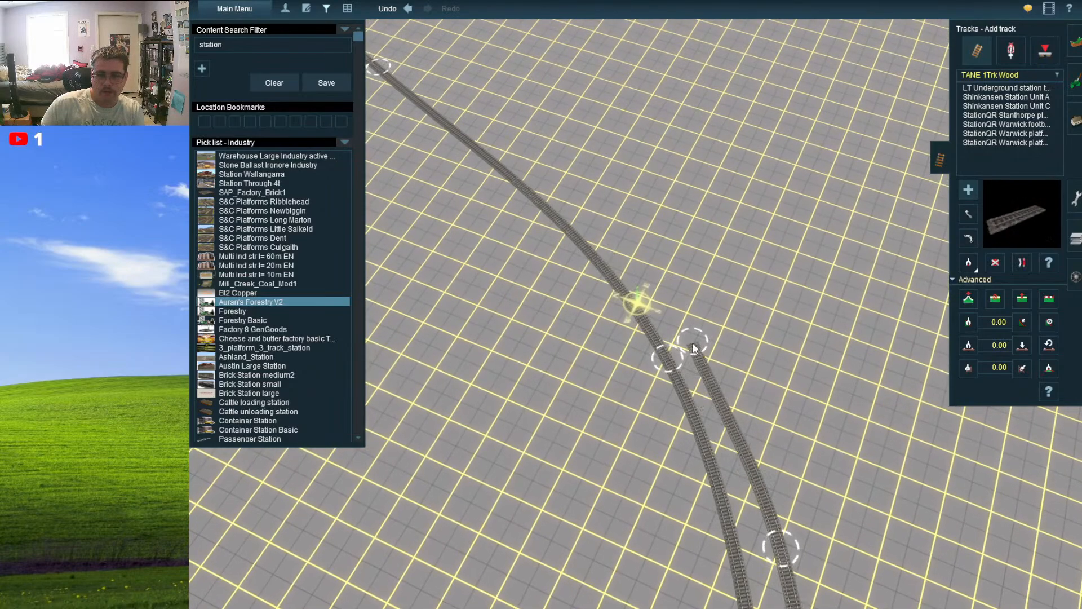
- Add another point to the second track, join it to the first track beyond the bend, and smooth the curve before the junction
left_click_drag(692, 342, 668, 358)
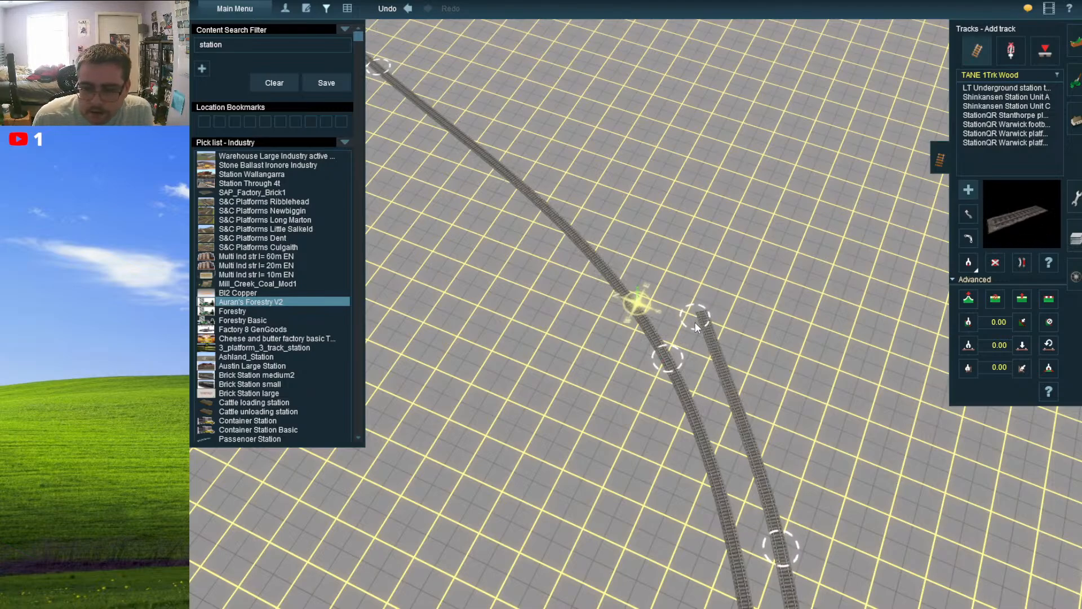
left_click_drag(695, 323, 696, 324)
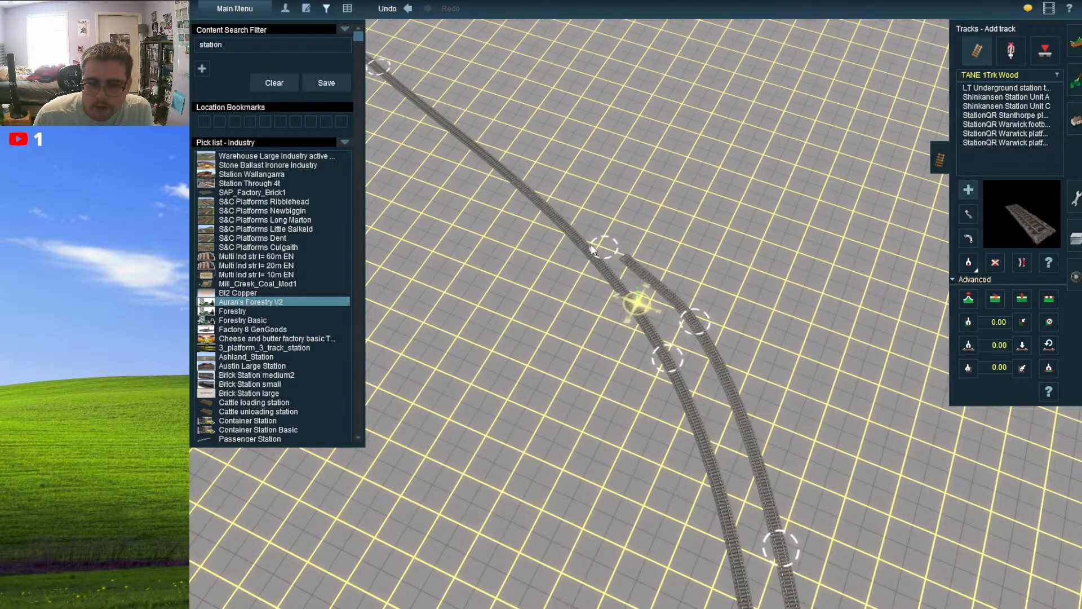
left_click_drag(592, 248, 576, 239)
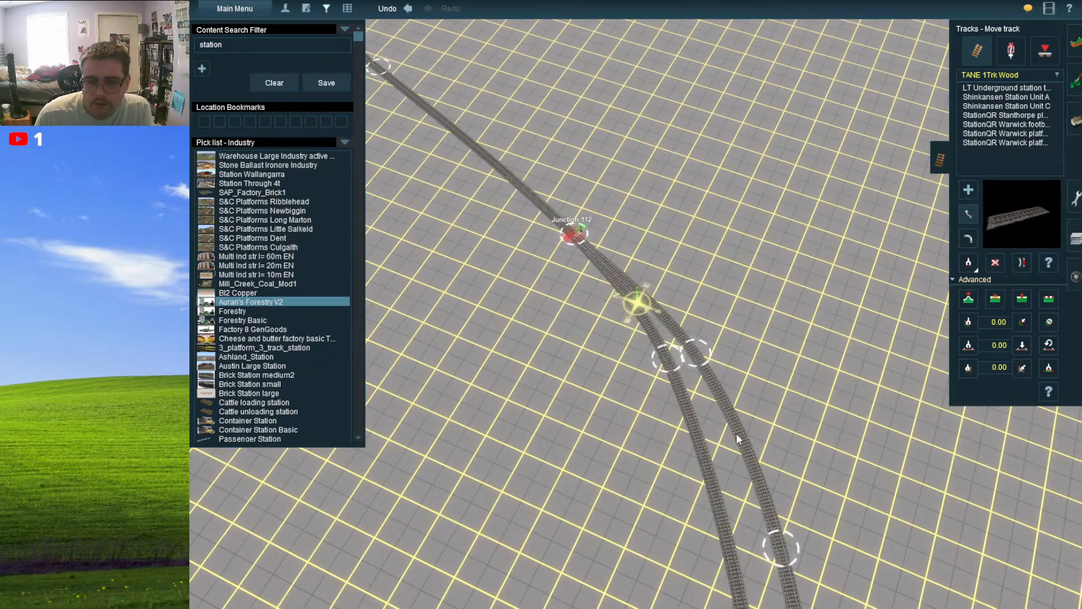
scroll(733, 438, "down", 6)
right_click(687, 434)
right_click(593, 204)
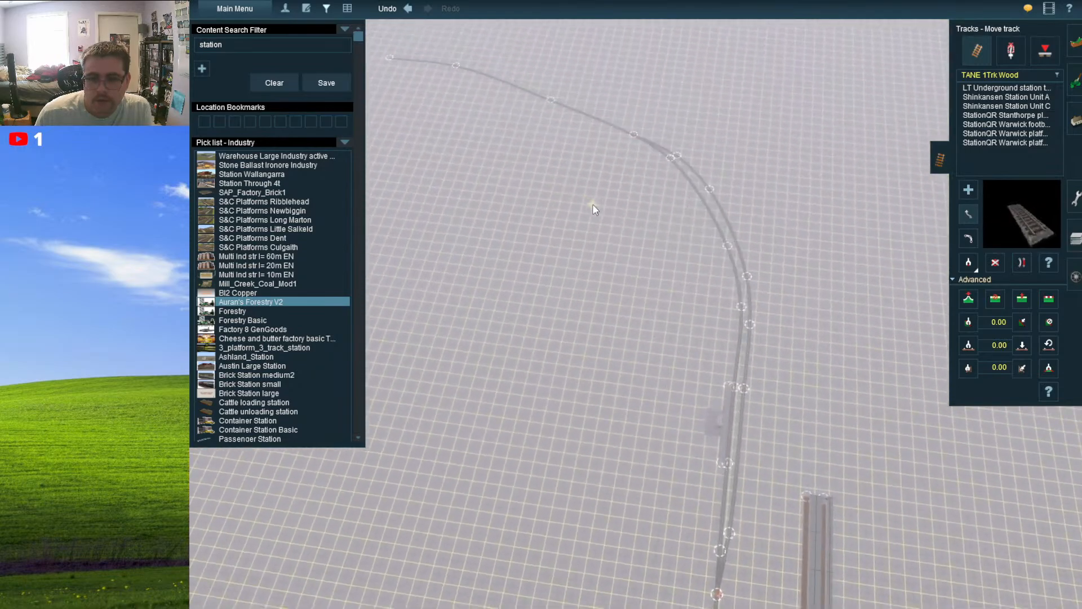
- Extend the main line onward from its end point beyond the rejoined second track
scroll(636, 193, "up", 8)
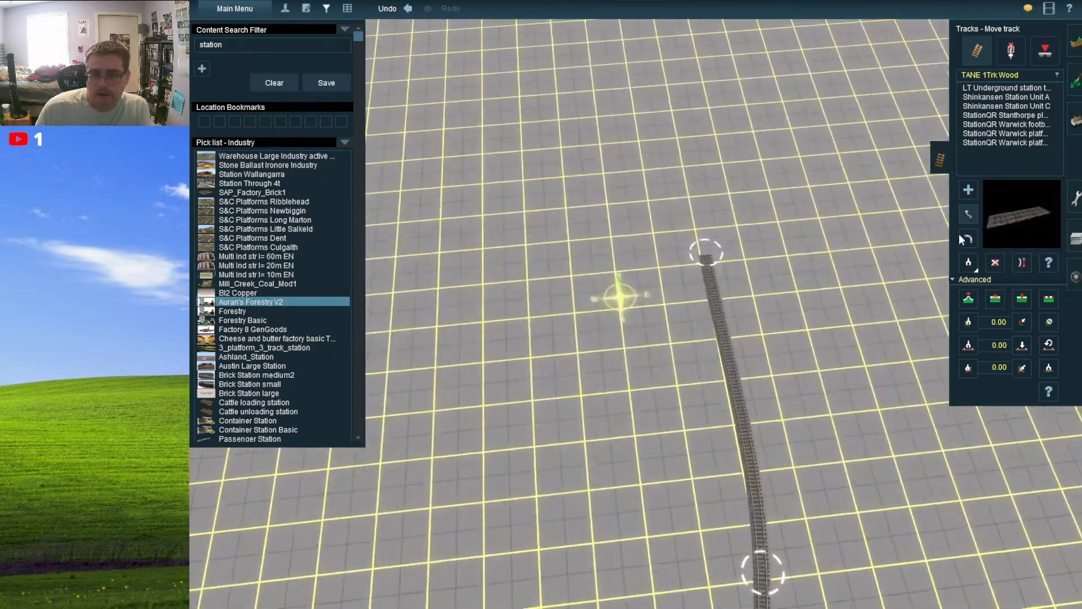
right_click_drag(718, 205, 644, 237)
left_click(573, 195)
scroll(644, 236, "up", 3)
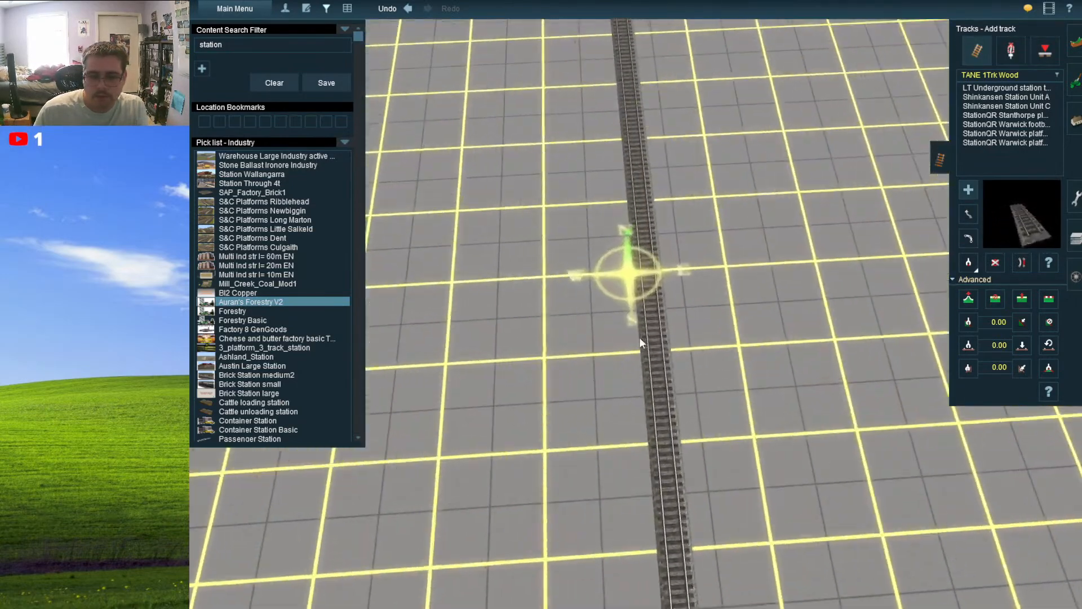
- Branch a new track off the extended line and carry it away at an angle
left_click(656, 363)
right_click_drag(634, 327, 644, 250)
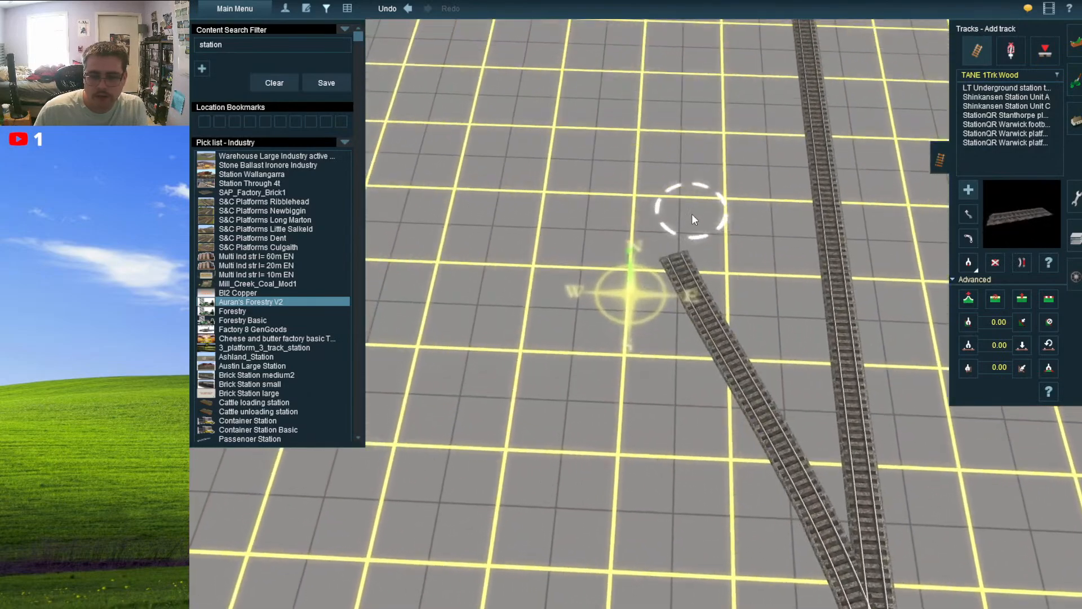
left_click(721, 202)
right_click_drag(716, 195, 450, 140)
left_click(576, 185)
left_click(531, 162)
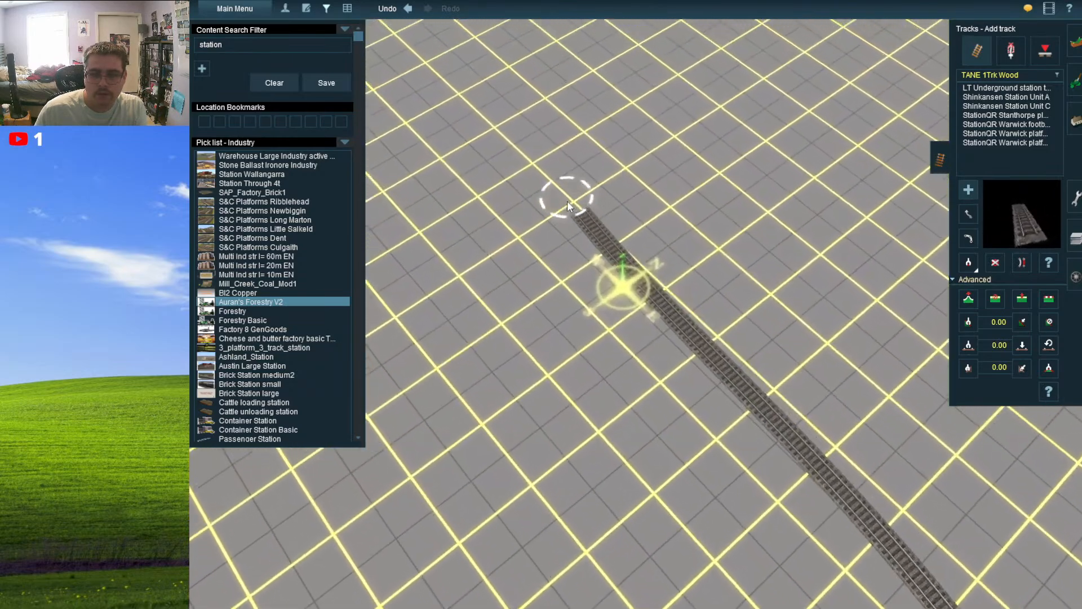
- Continue the new track straight ahead from its end point across the empty baseboard
scroll(576, 203, "down", 3)
middle_click_drag(577, 203, 628, 307)
scroll(648, 344, "up", 3)
right_click_drag(654, 337, 636, 252)
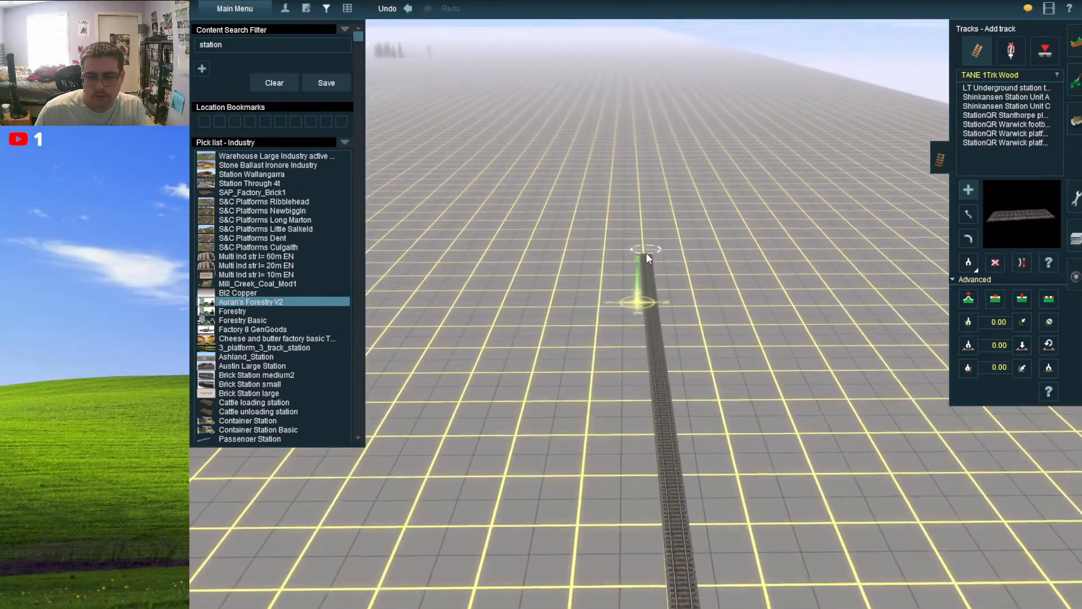
left_click(646, 252)
- Rotate the Auran's Forestry V2 industry to 270 degrees
right_click_drag(532, 142, 657, 145)
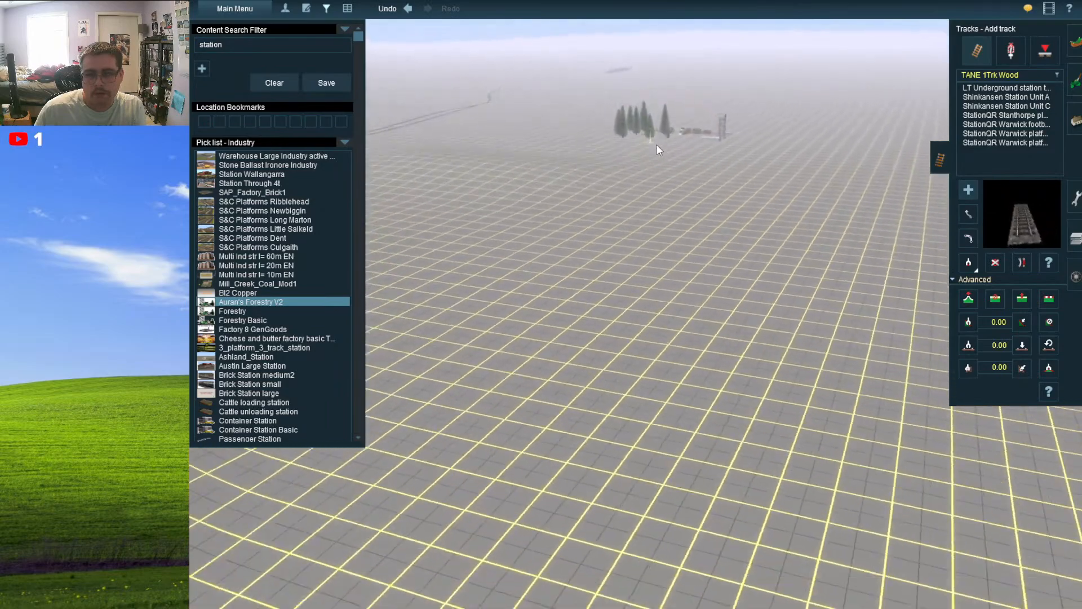
left_click(975, 213)
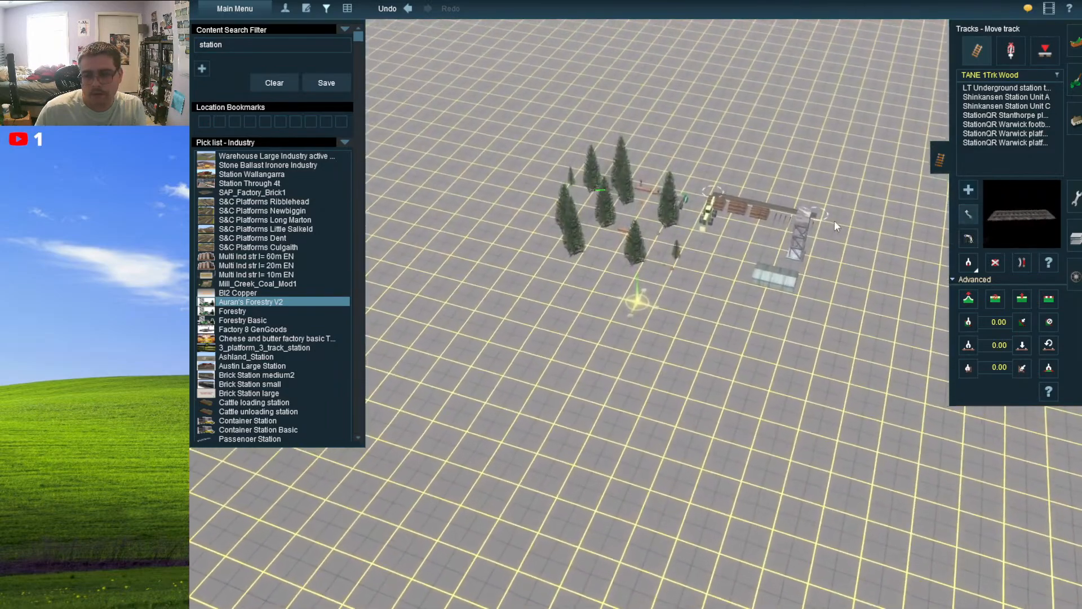
right_click(901, 279)
left_click(1074, 121)
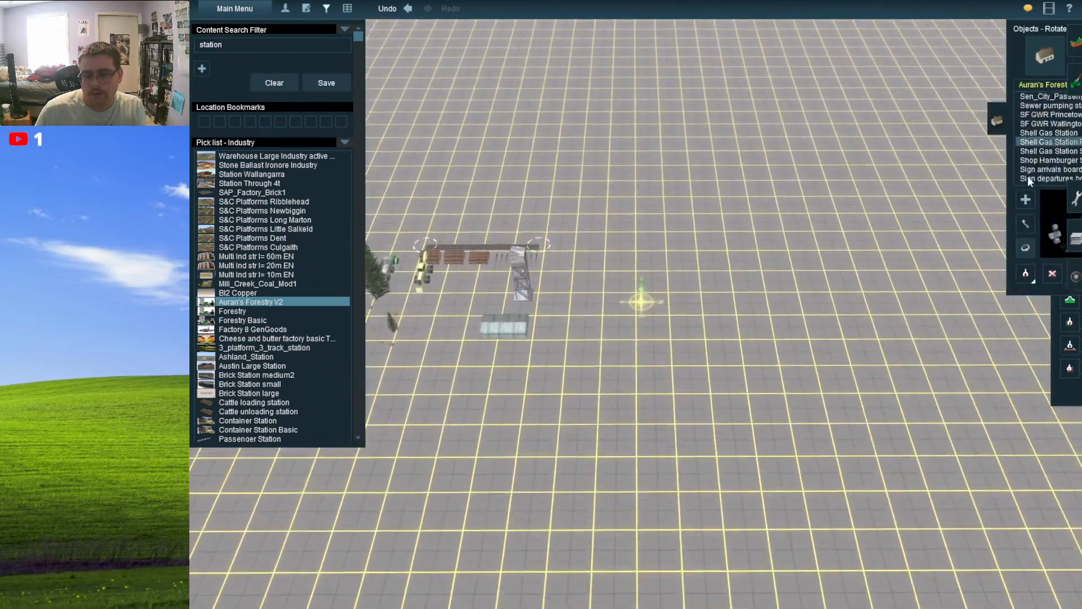
right_click_drag(733, 248, 420, 318)
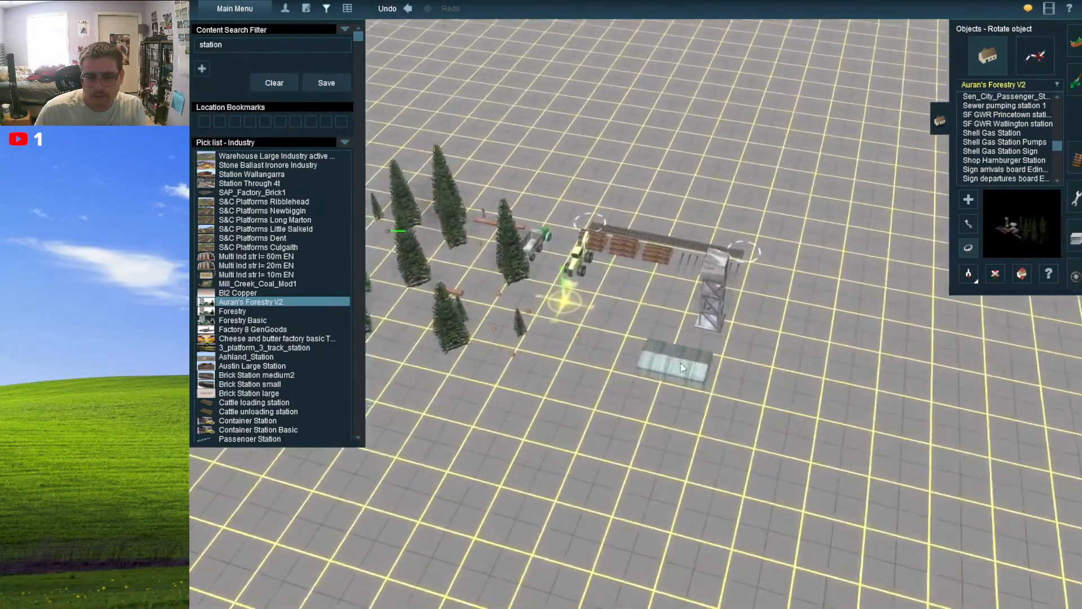
right_click_drag(763, 376, 624, 464)
left_click_drag(624, 463, 623, 463)
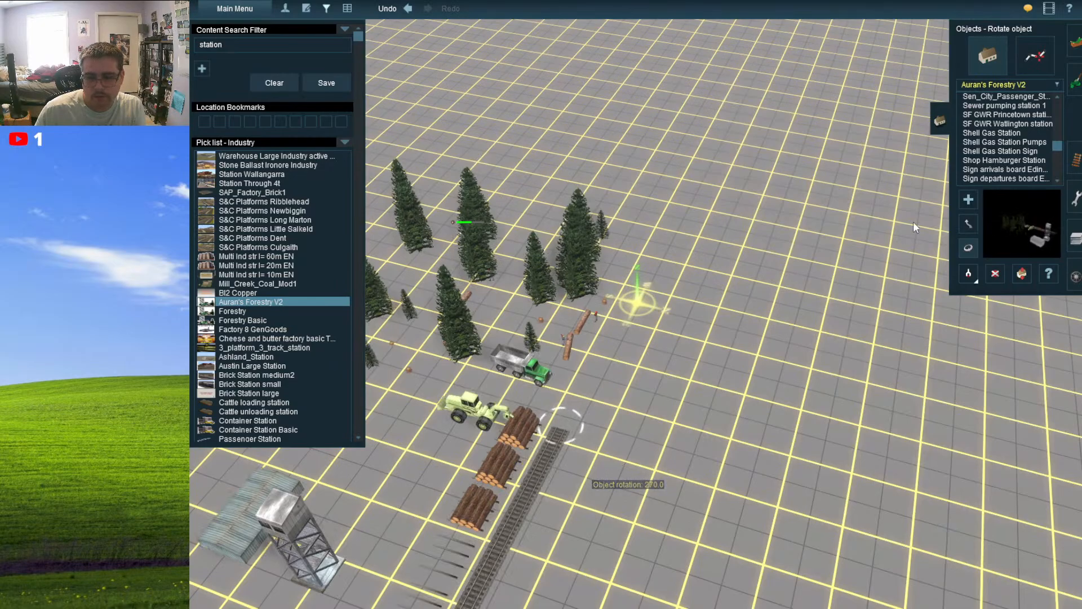
- Move the rotated forestry across the baseboard with the Move object tool
left_click(968, 223)
right_click_drag(565, 494, 705, 409)
scroll(705, 408, "down", 10)
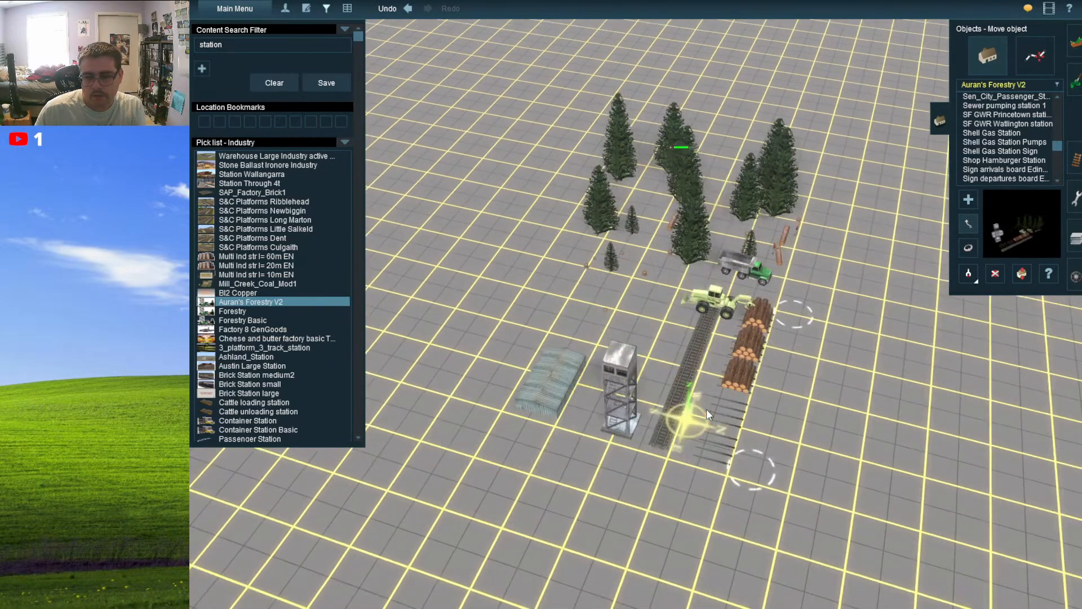
right_click_drag(651, 432, 611, 383)
scroll(658, 248, "up", 10)
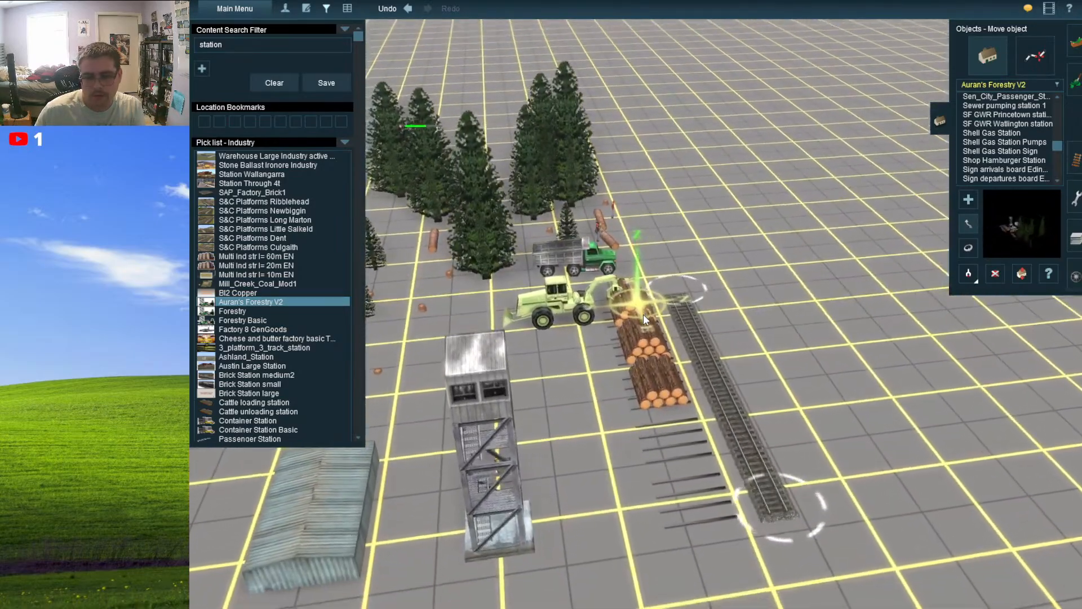
- Examine the forestry's product level indicator among the trees and the ground around the industry
mouse_move(644, 314)
right_mouse_down()
mouse_move(670, 261)
mouse_move(682, 268)
mouse_move(666, 286)
mouse_move(692, 260)
mouse_move(655, 213)
right_mouse_up()
scroll(621, 247, "up", 5)
scroll(621, 247, "up", 5)
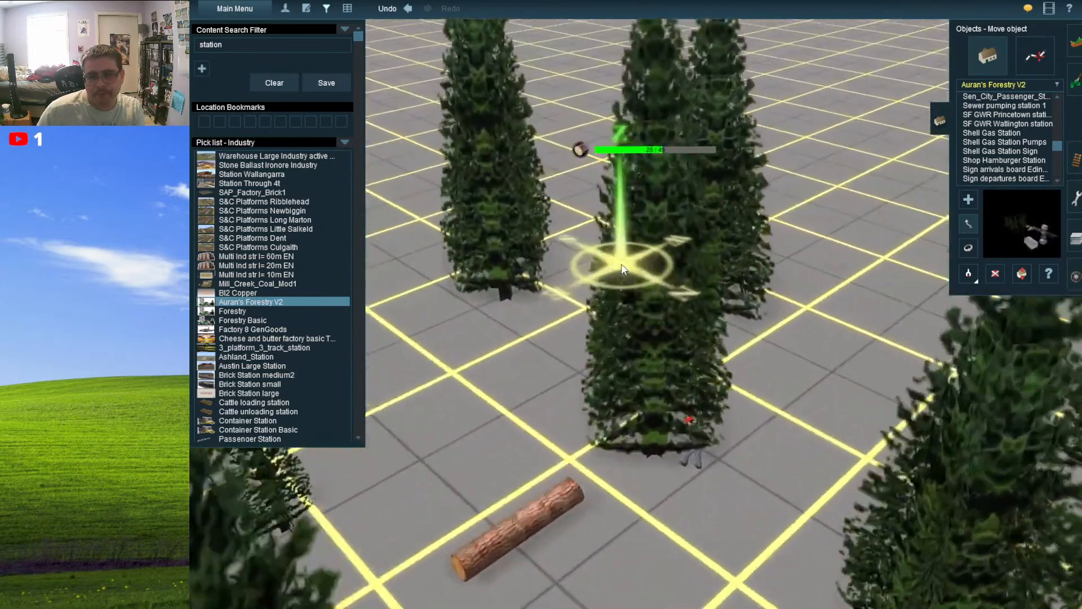
scroll(657, 326, "down", 10)
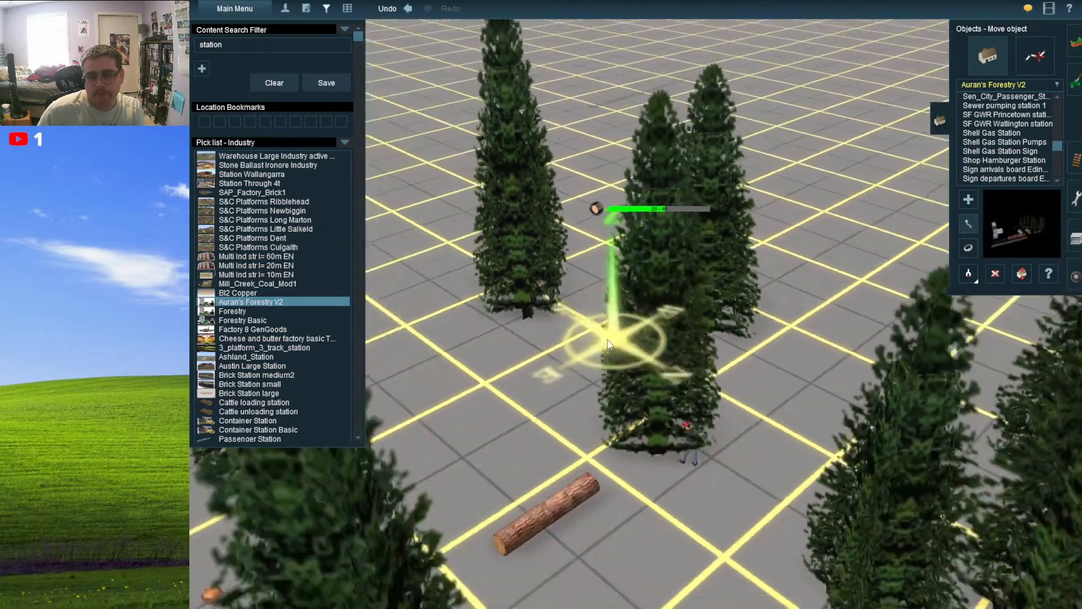
key("Down")
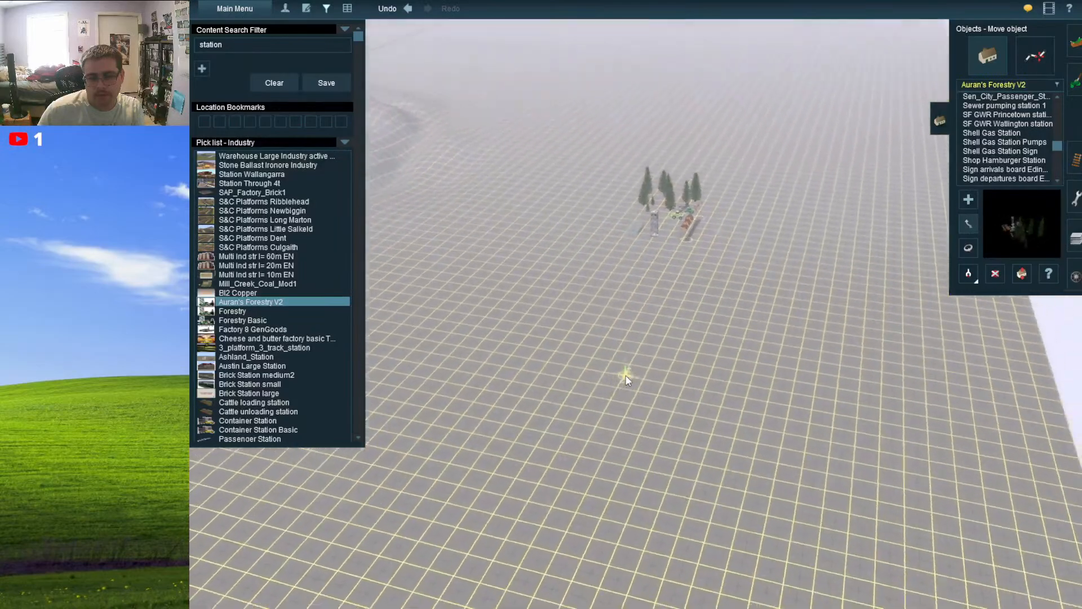
key("Up")
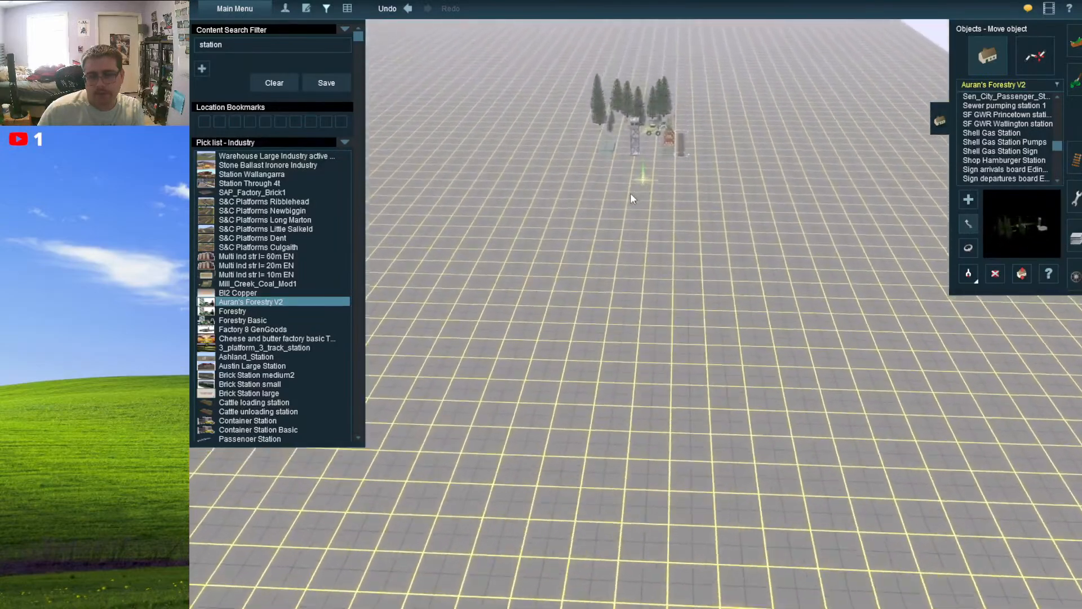
key("Up")
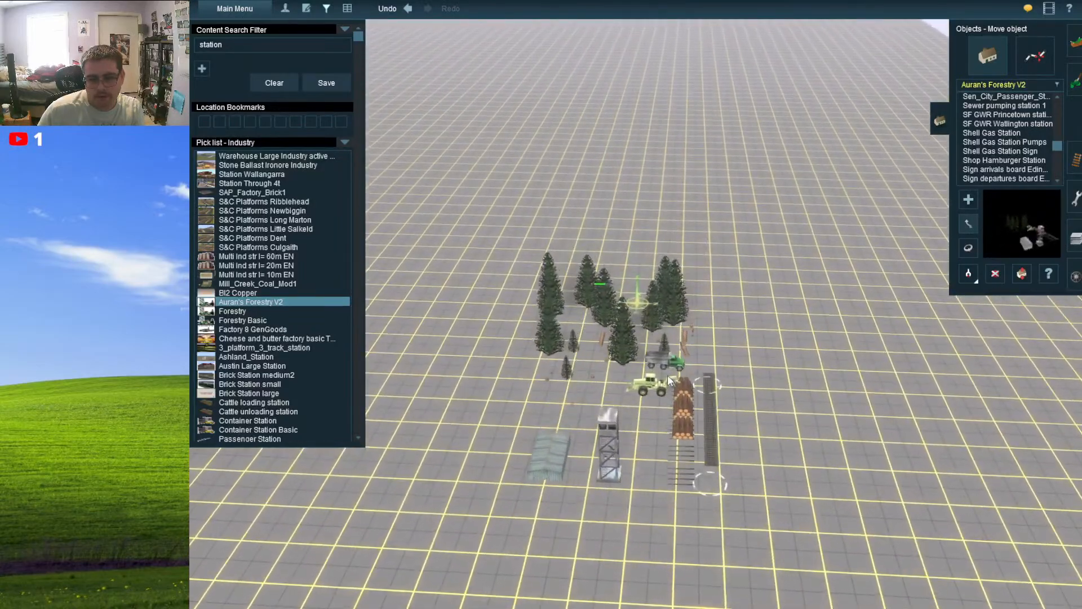
- Join the line to the near end of the forestry's loading track and shift its last spline point to straighten the approach
left_click(1075, 161)
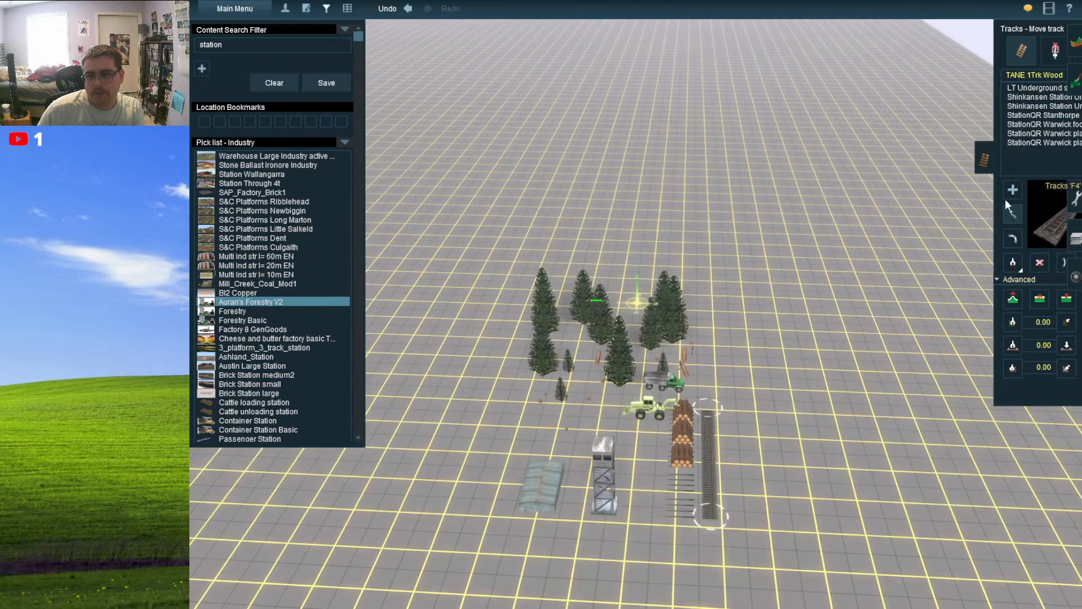
key("Down")
left_click_drag(673, 516, 770, 86)
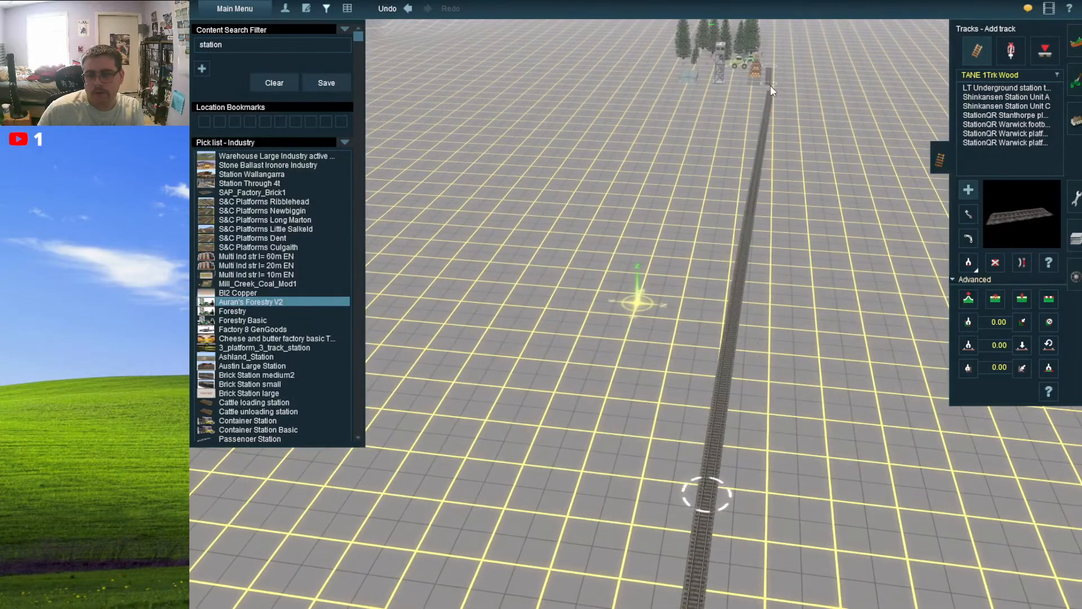
left_click(968, 214)
left_click_drag(700, 492, 741, 514)
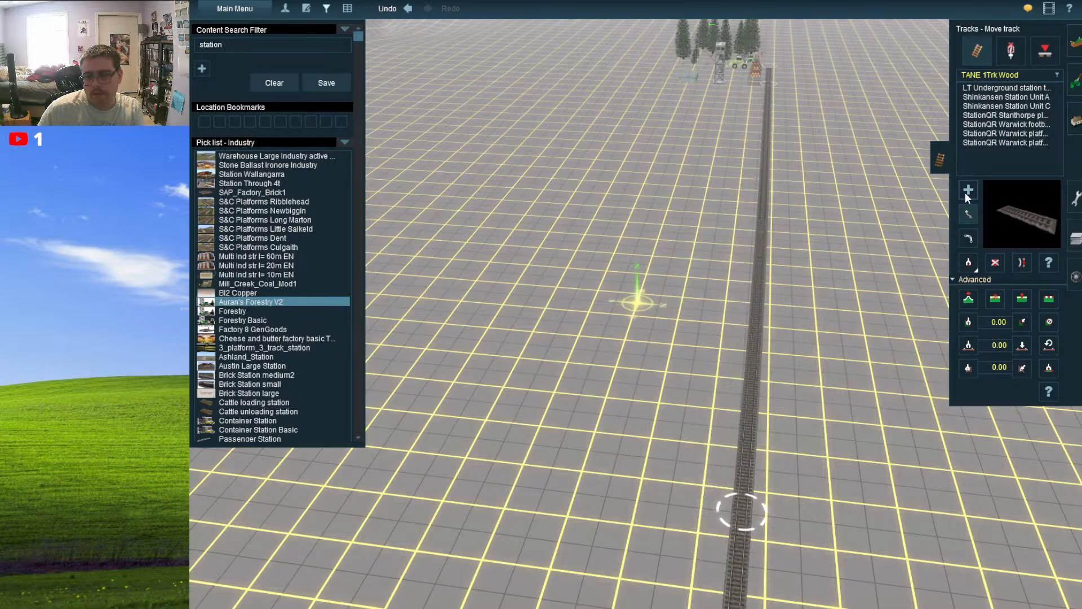
- Extend the track straight ahead from the far end of the forestry's loading track
scroll(690, 96, "up", 10)
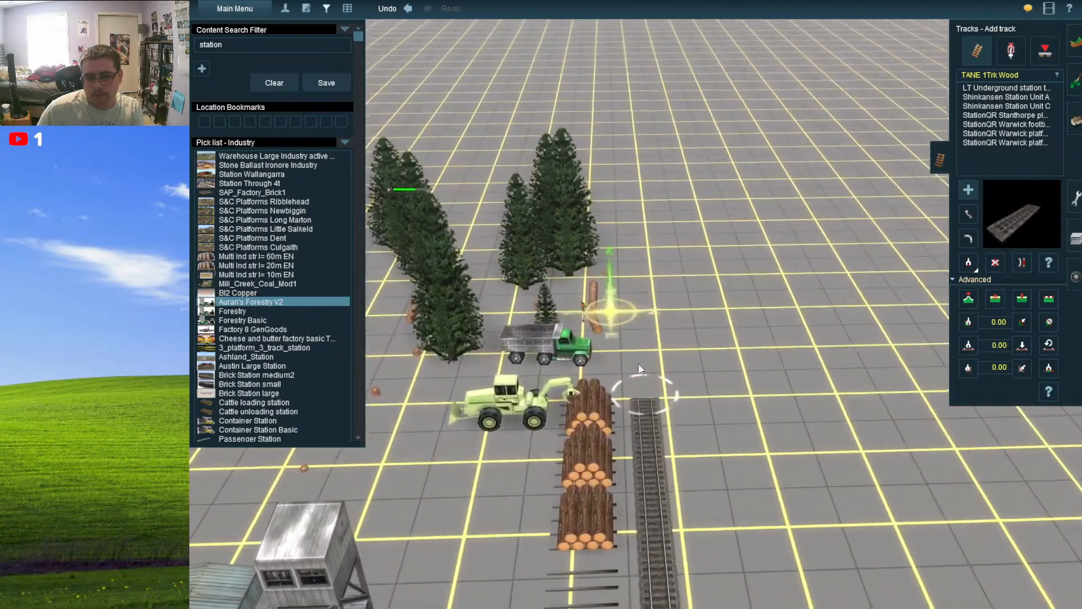
left_click_drag(675, 388, 632, 218)
key("Up")
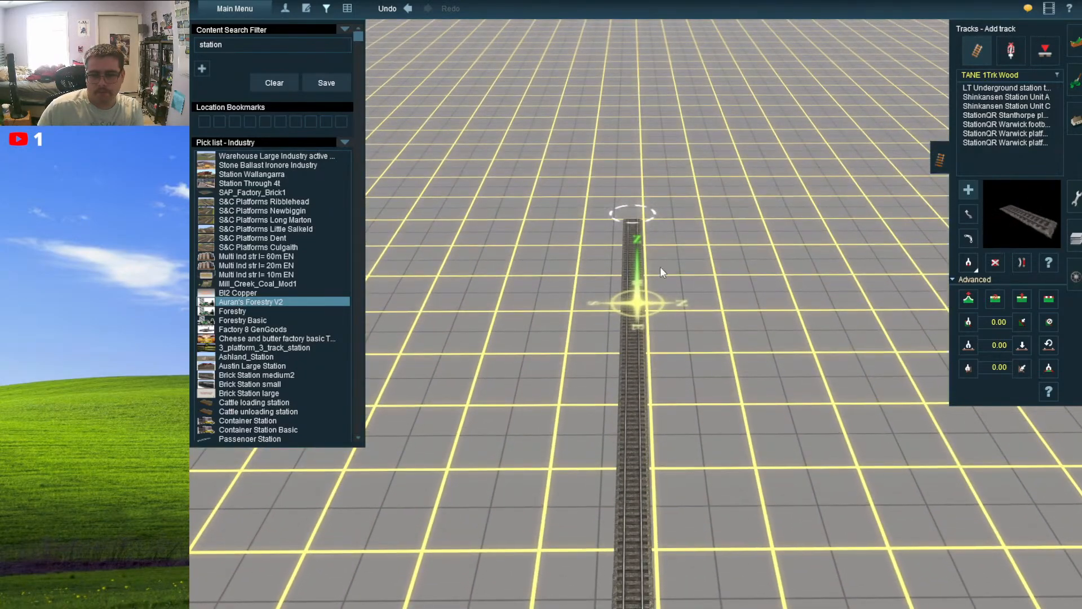
- Branch a second track off the line before the forestry and run it past the industry alongside the loading track
right_click_drag(671, 361, 662, 418)
scroll(661, 418, "down", 10)
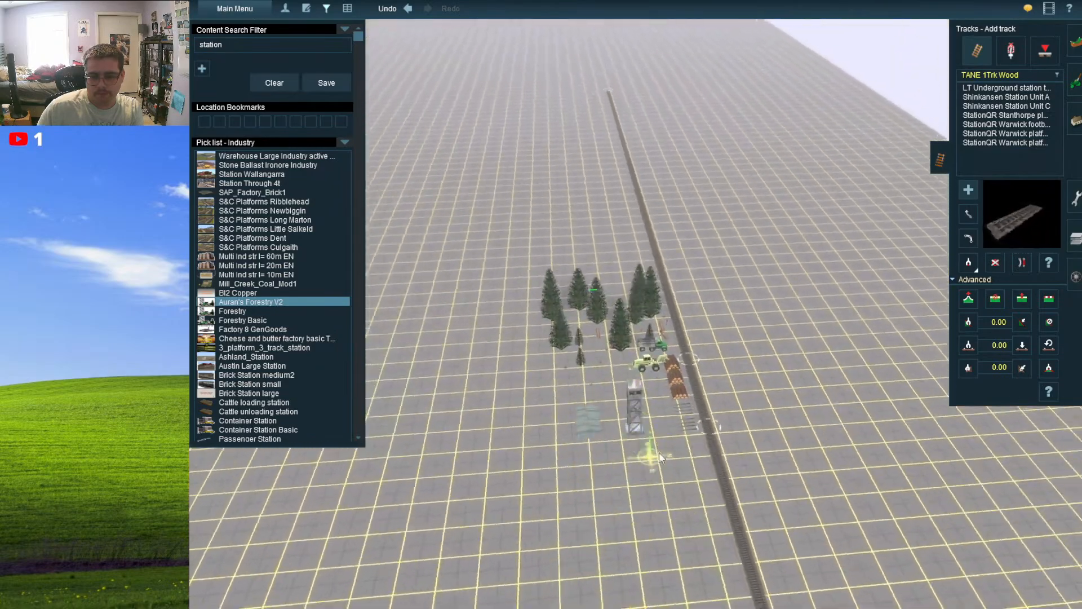
scroll(670, 435, "up", 10)
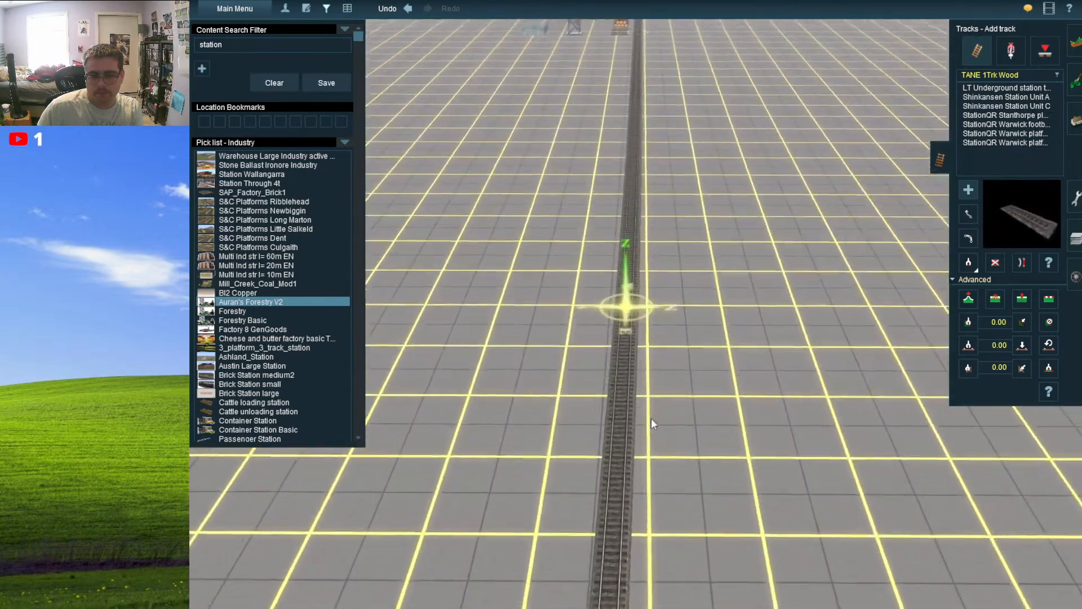
left_click_drag(678, 358, 601, 278)
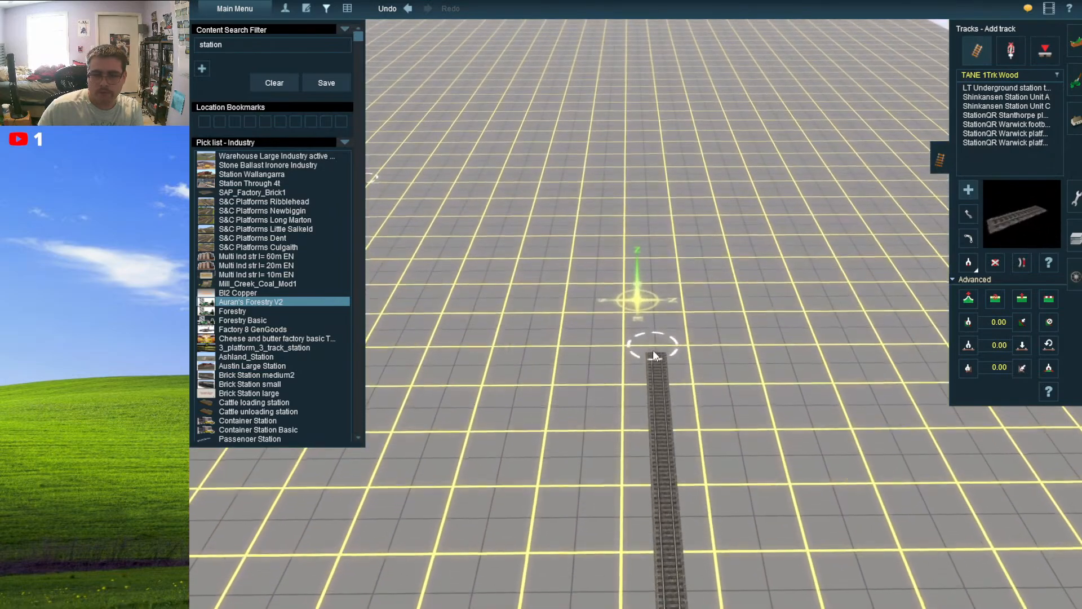
- Shift the second track's spline point opposite the forestry to ease the bend and straighten the section beyond it
scroll(652, 349, "down", 10)
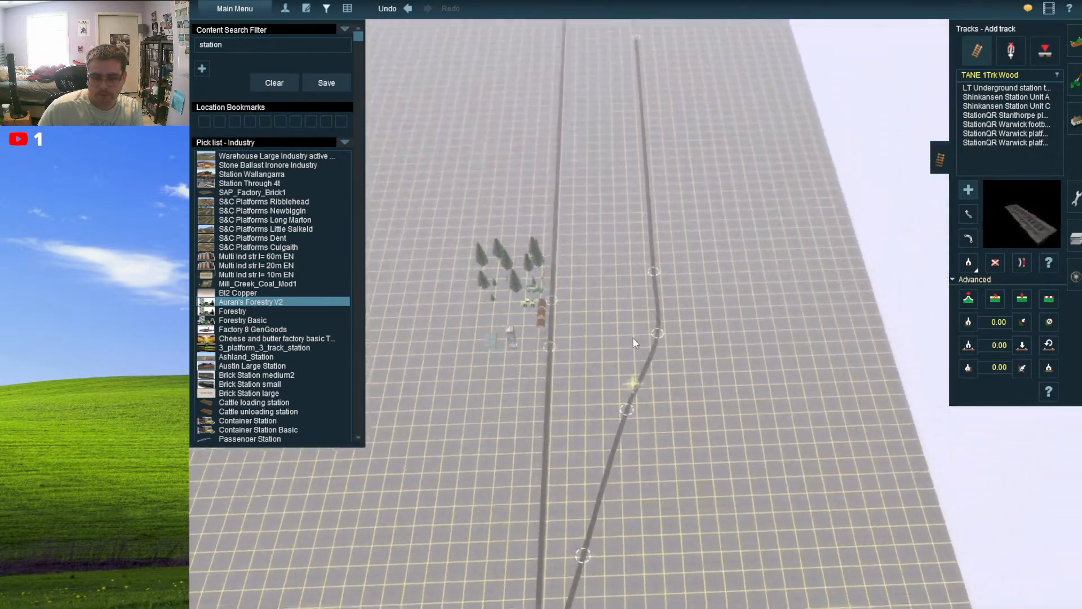
scroll(633, 343, "up", 5)
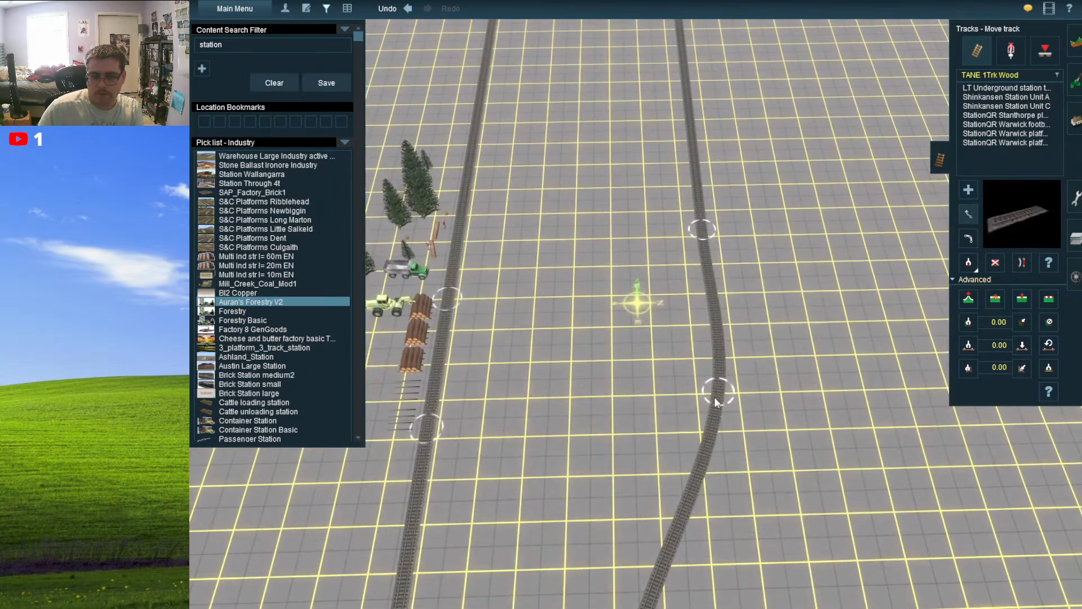
left_click_drag(715, 398, 708, 401)
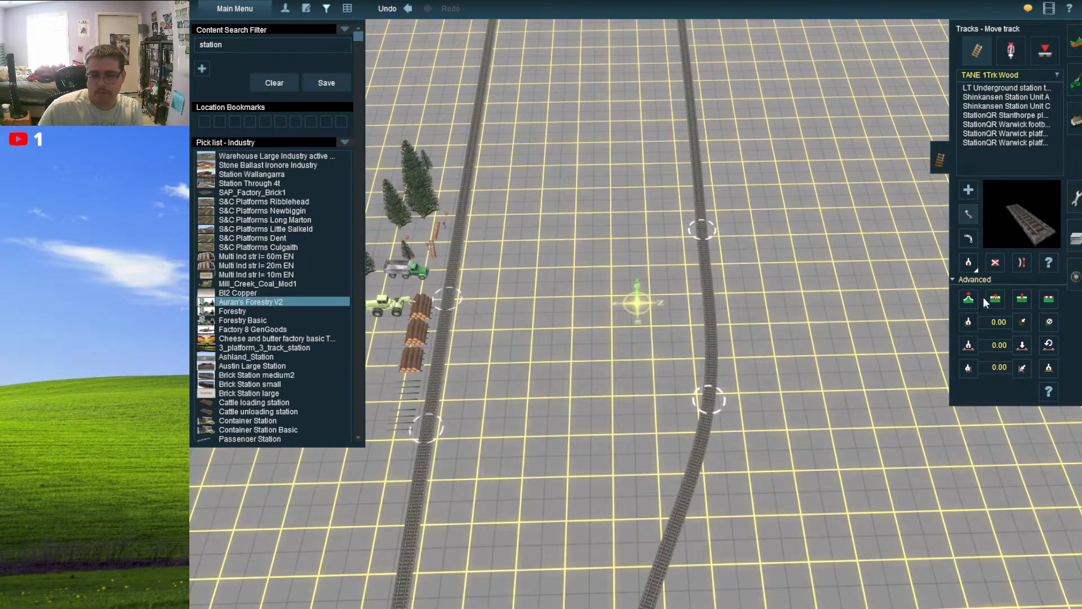
left_click(698, 187)
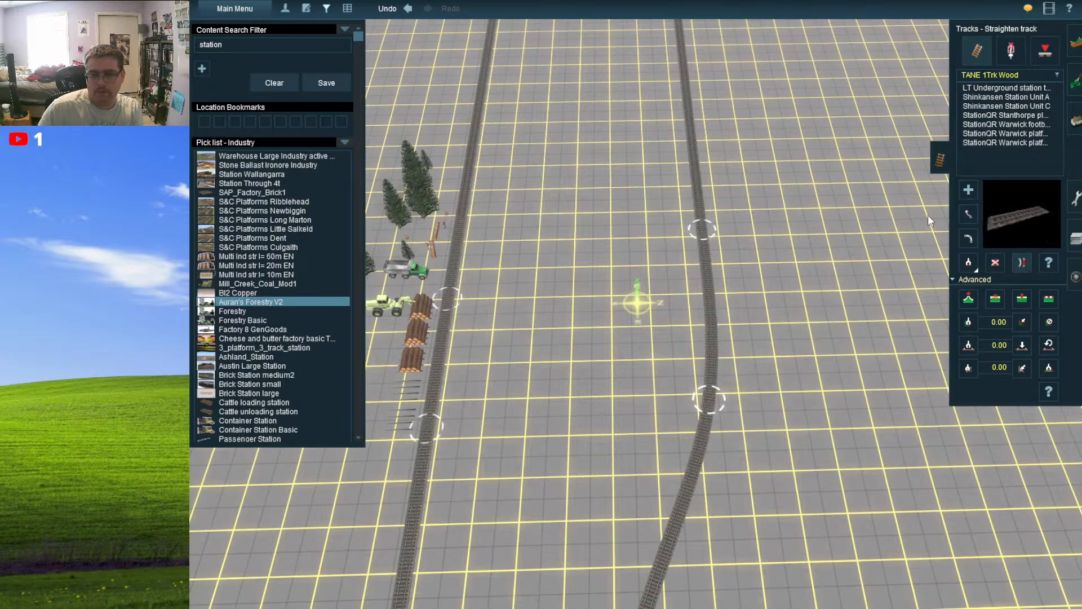
- Branch a connecting track off the second track beyond the forestry and join it to the neighbouring line
key("Up")
right_click_drag(601, 132, 632, 234)
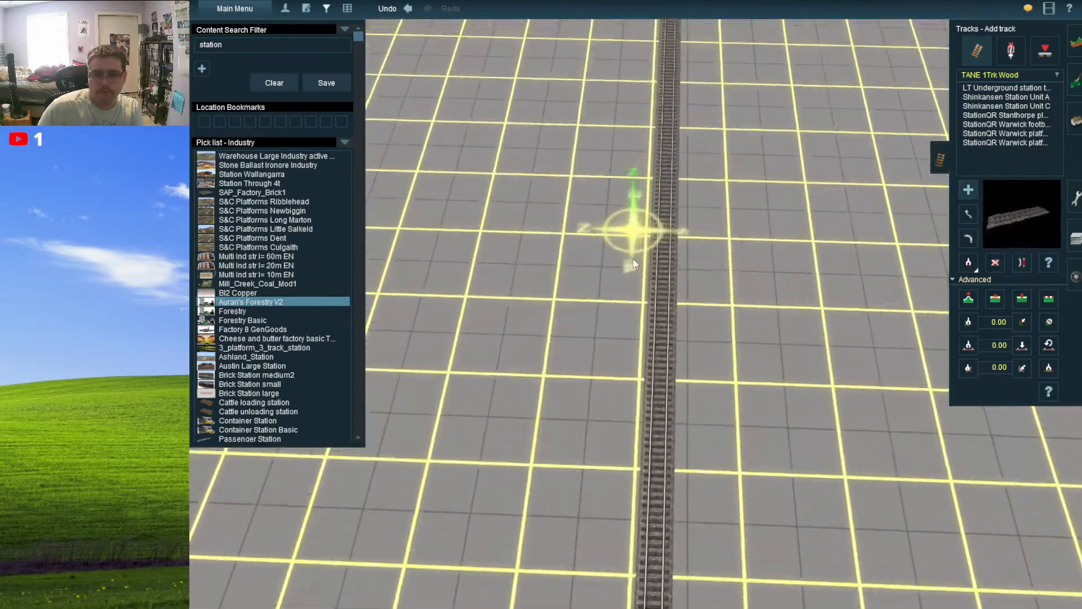
left_click(665, 370)
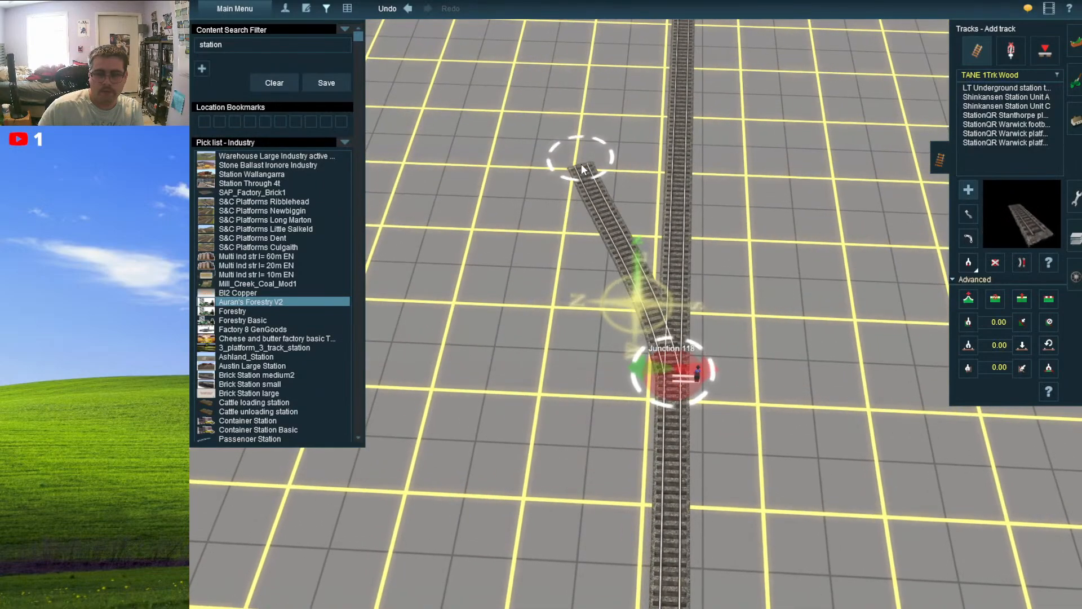
left_click(578, 171)
right_click_drag(578, 171, 576, 173)
left_click(577, 183)
left_click(621, 262)
right_click(606, 180)
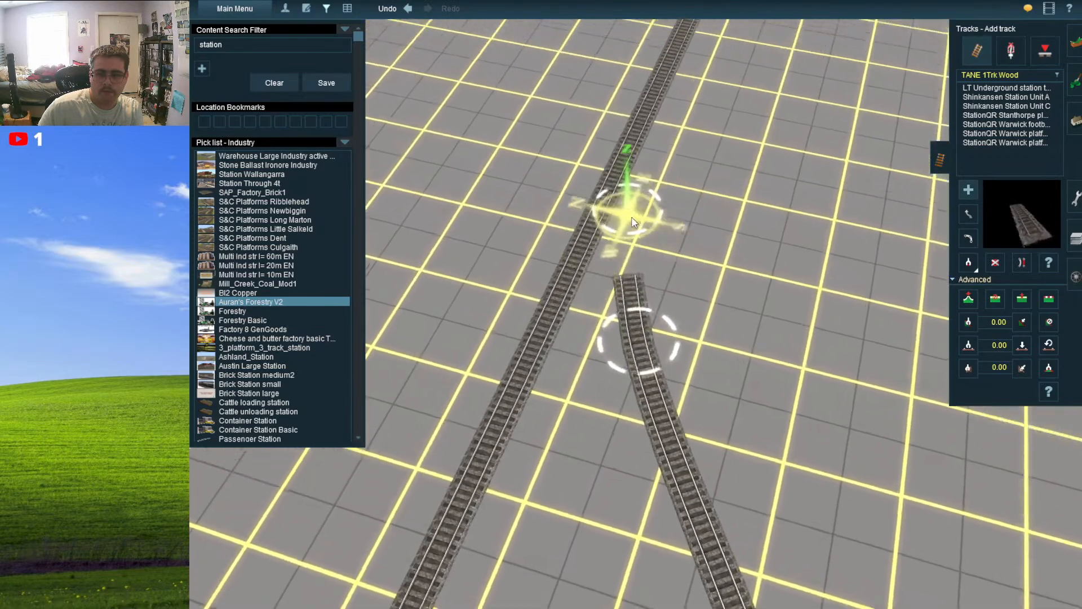
left_click(652, 201)
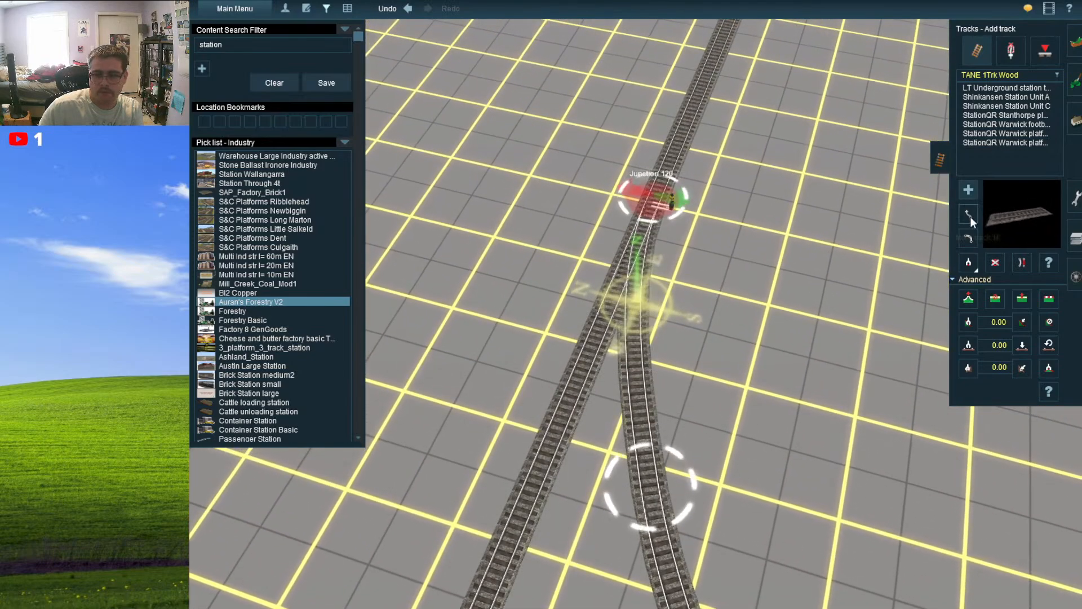
- Move the connecting track's junction further along the line and shift its middle spline point to smooth the curve
left_click_drag(659, 172, 672, 164)
right_click(658, 356)
right_click(612, 421)
scroll(620, 389, "down", 5)
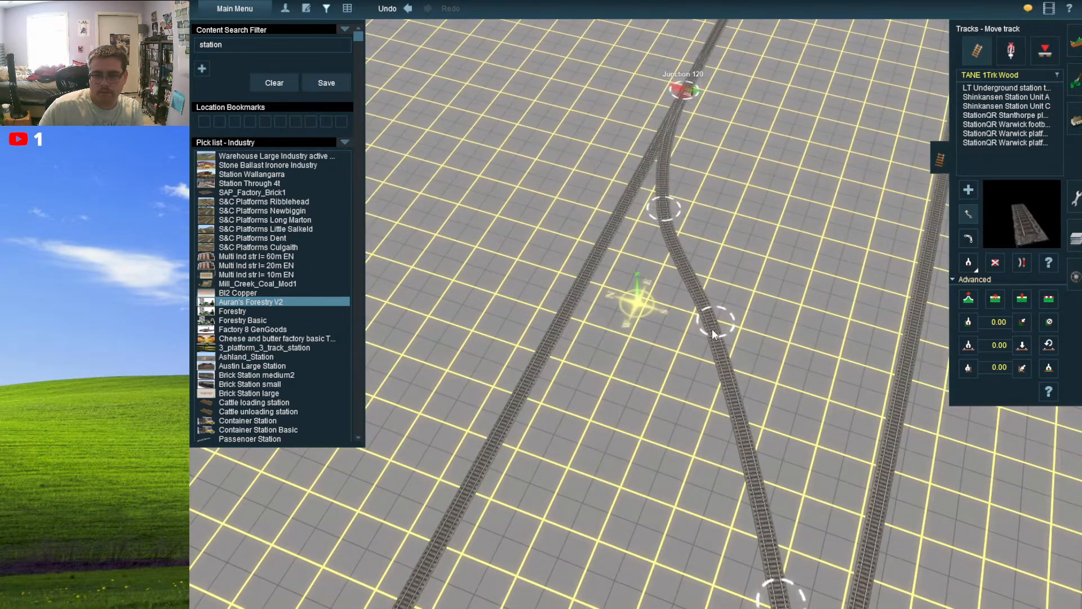
left_click_drag(712, 329, 704, 354)
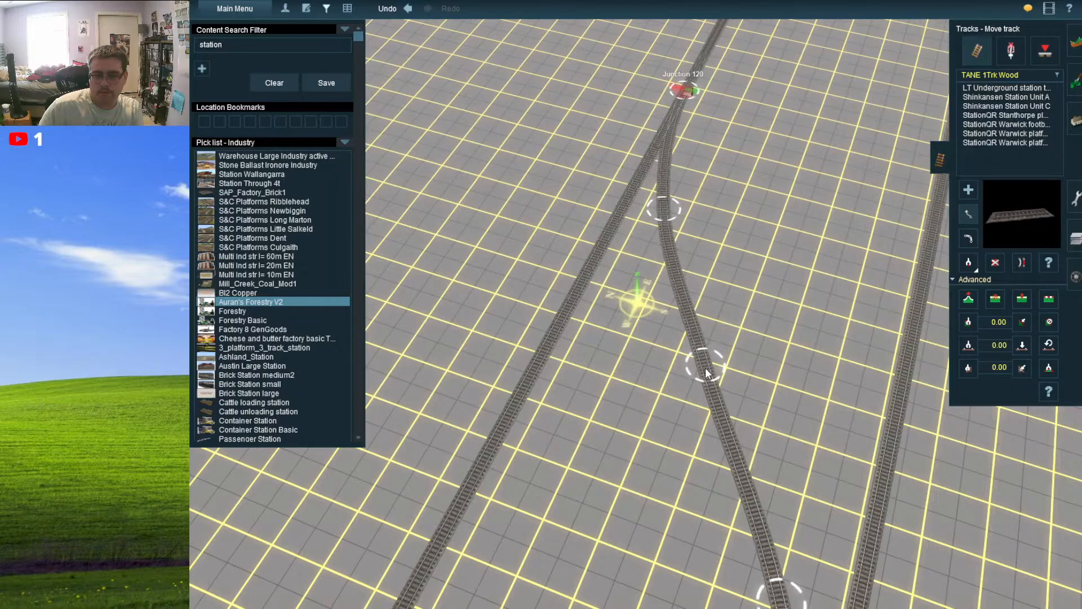
- Shift the connecting track's spline points and its neighbouring-line junction to smooth the curve where they meet
right_click(705, 430)
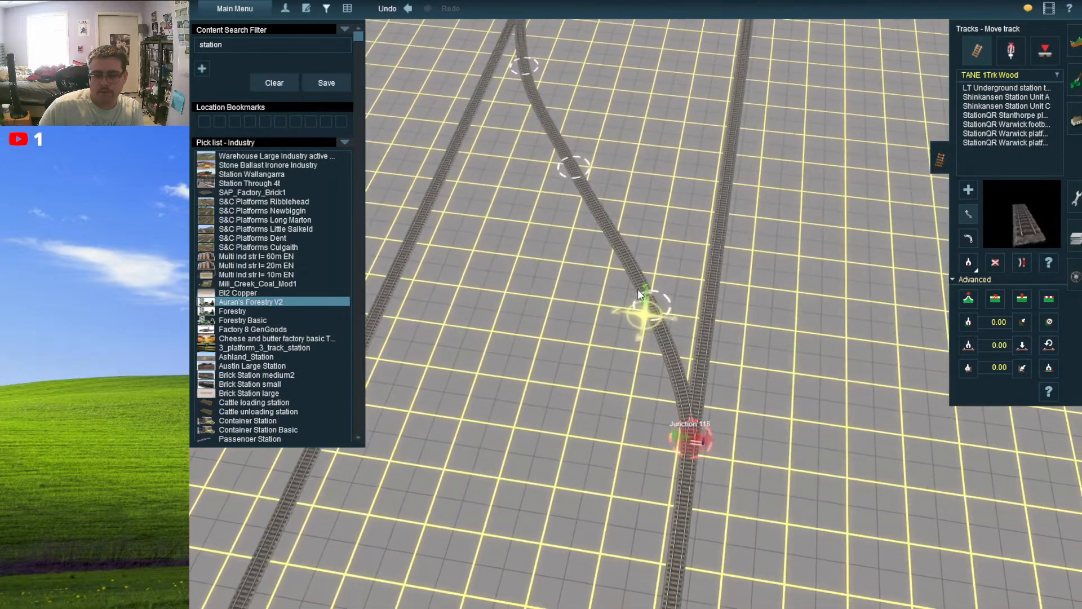
left_click_drag(646, 284, 663, 285)
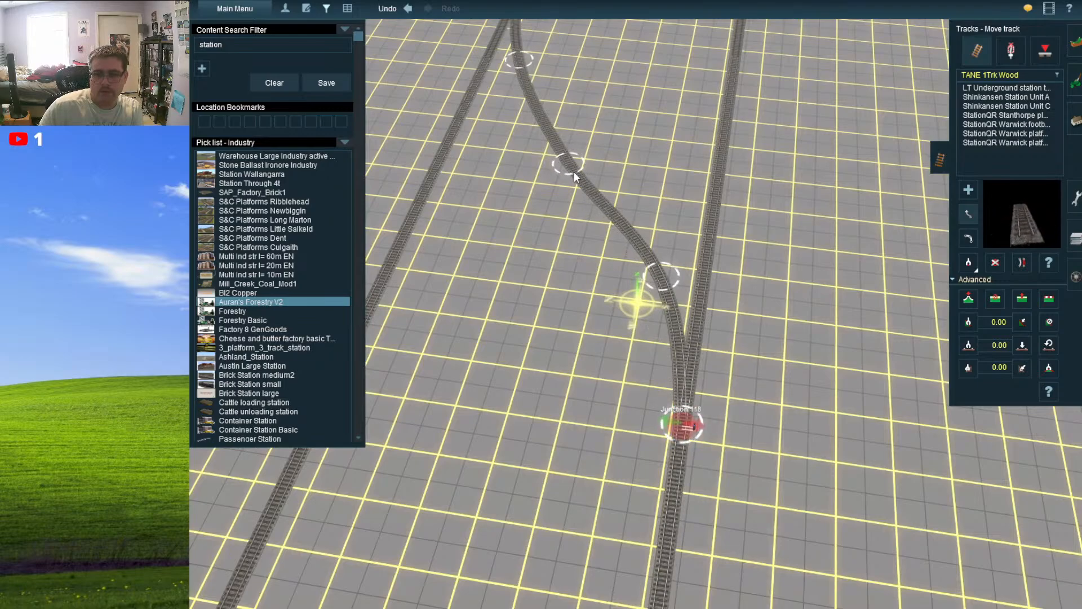
left_click_drag(574, 173, 593, 186)
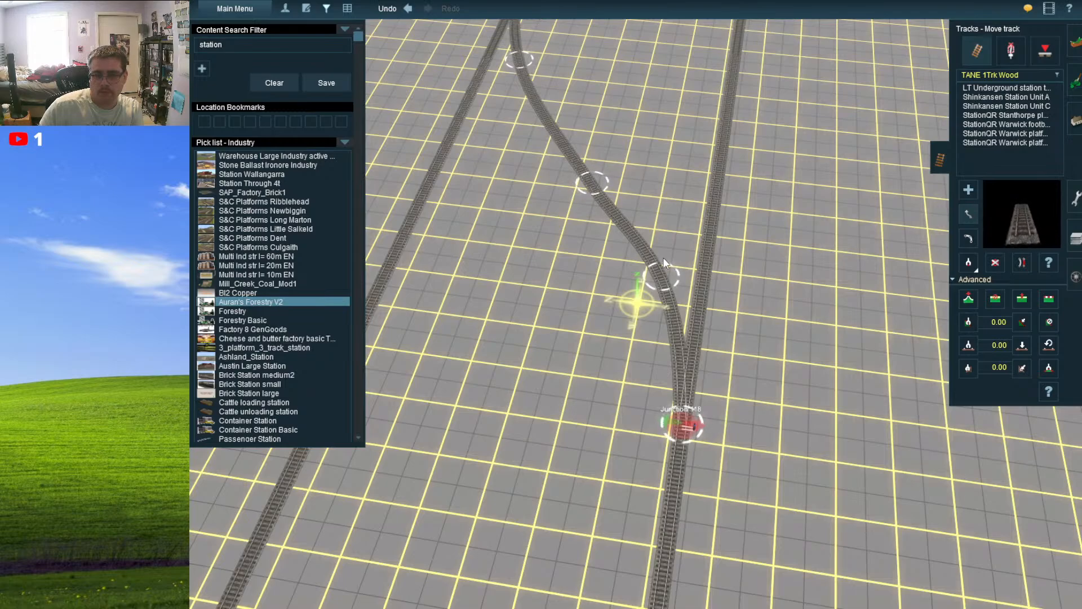
left_click_drag(664, 259, 657, 272)
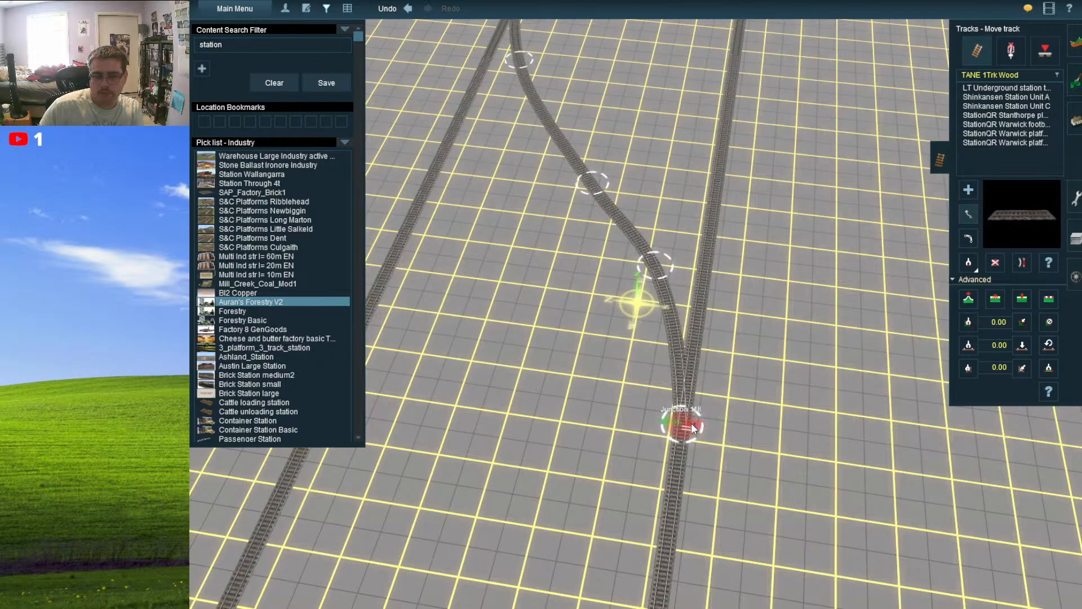
left_click_drag(687, 431, 678, 448)
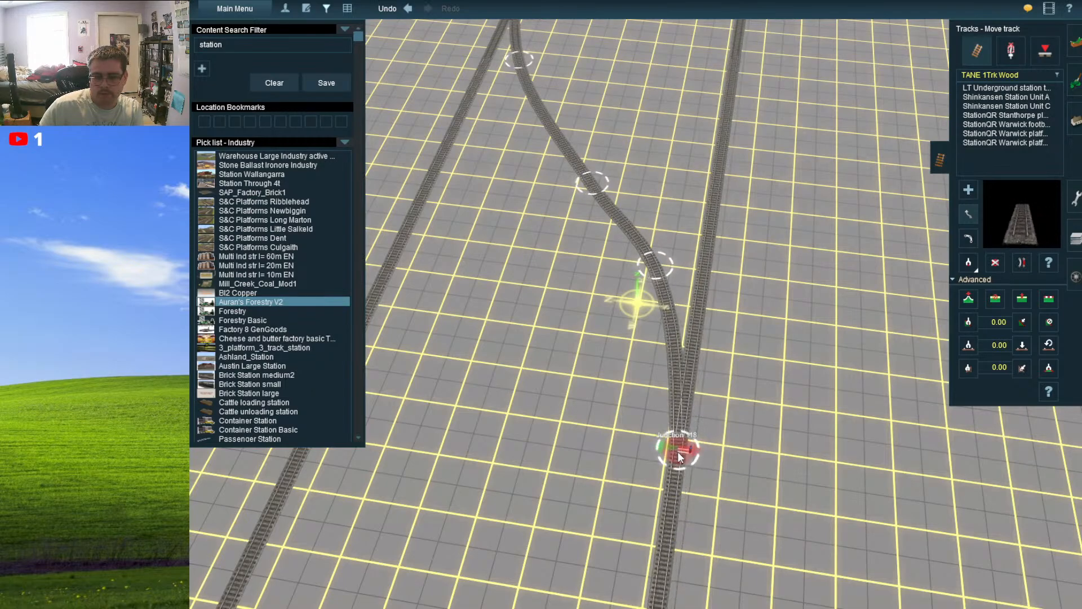
left_click_drag(657, 271, 666, 305)
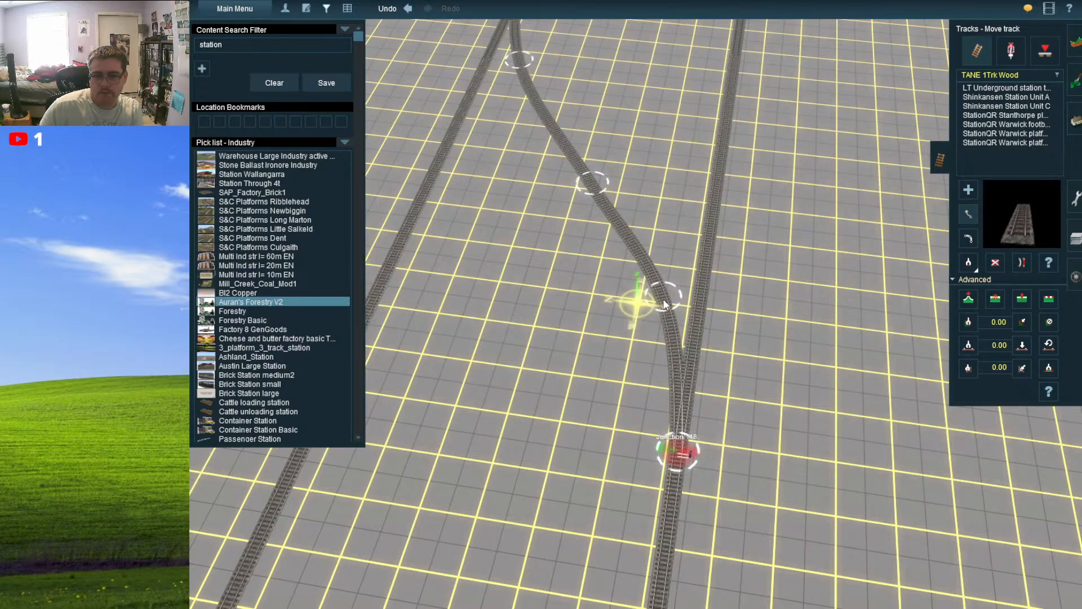
- Branch a siding off the second track before the forestry, run it between the two existing tracks, and join it to the connecting track
left_click(968, 192)
mouse_move(737, 265)
right_mouse_down()
mouse_move(604, 194)
mouse_move(620, 165)
mouse_move(640, 166)
mouse_move(688, 238)
mouse_move(623, 381)
mouse_move(625, 400)
mouse_move(654, 432)
right_mouse_up()
scroll(625, 400, "up", 5)
left_click(654, 433)
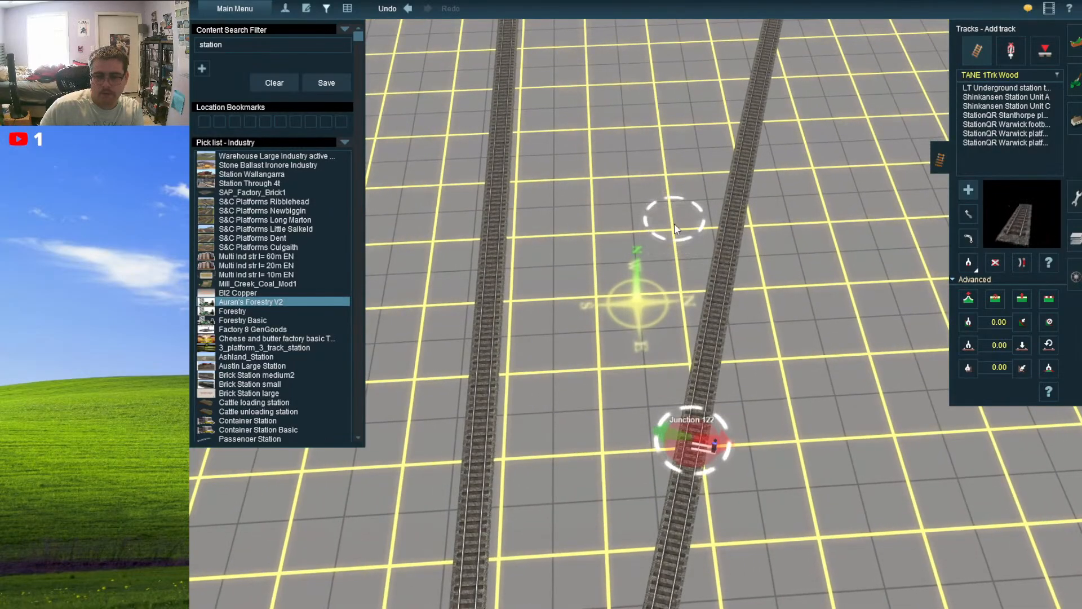
left_click(674, 223)
right_click_drag(674, 223, 640, 229)
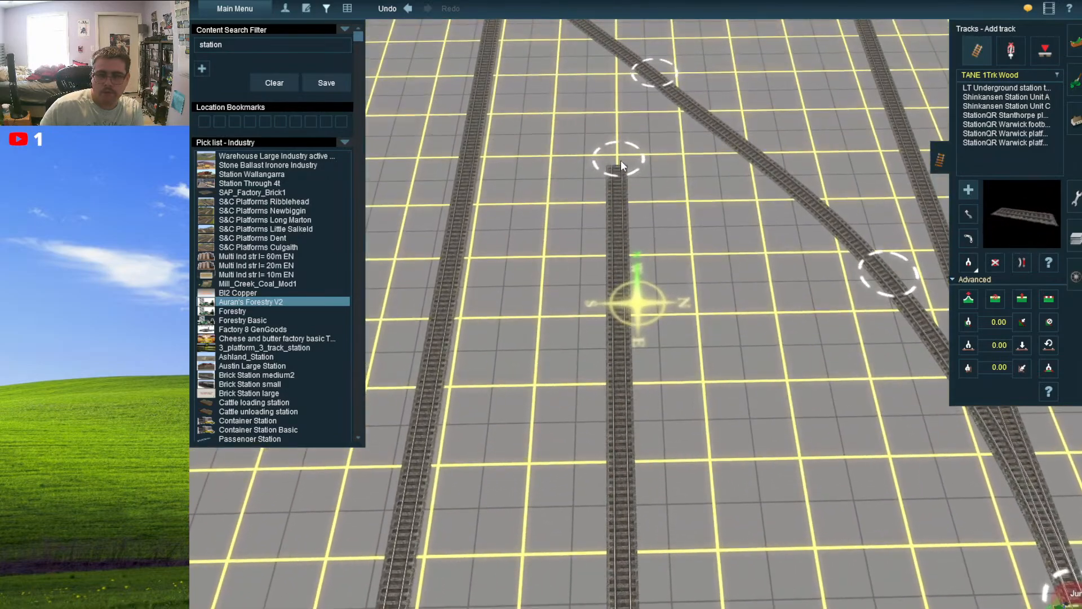
left_click(623, 163)
right_click_drag(621, 155, 636, 252)
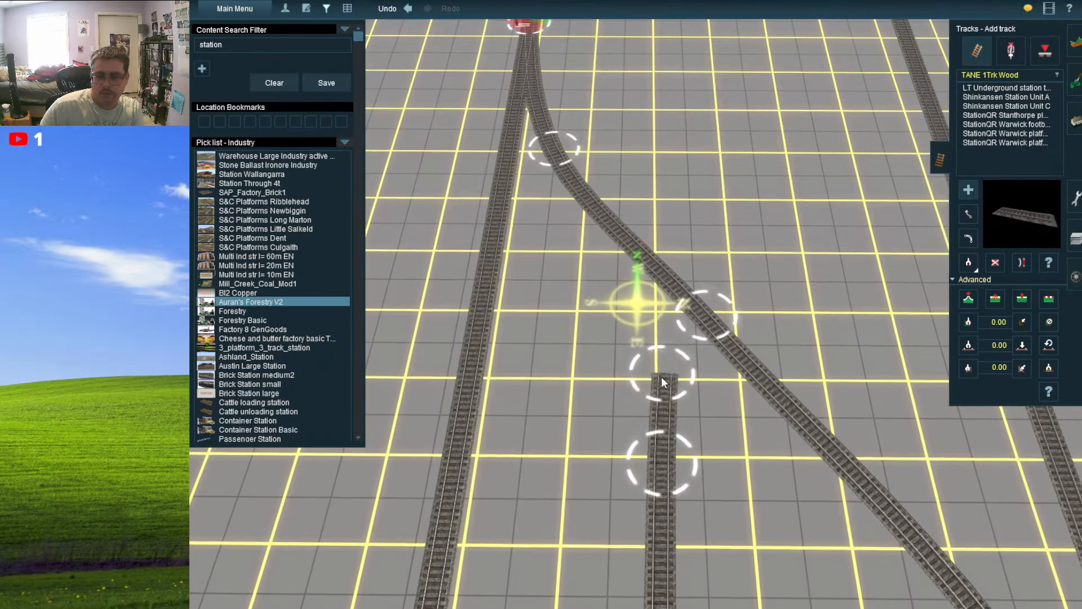
left_click(661, 376)
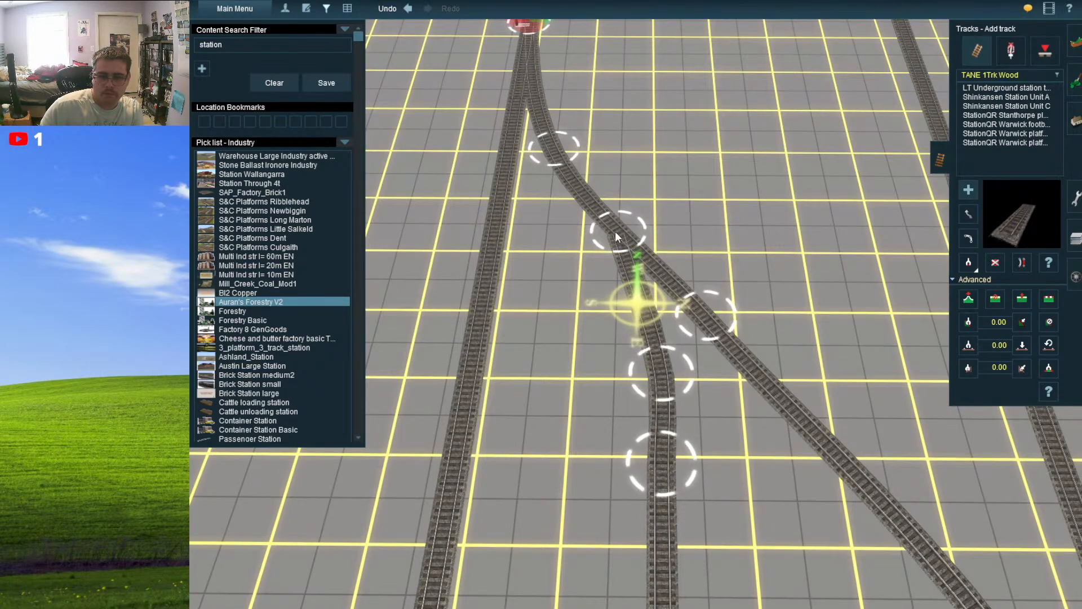
left_click(602, 215)
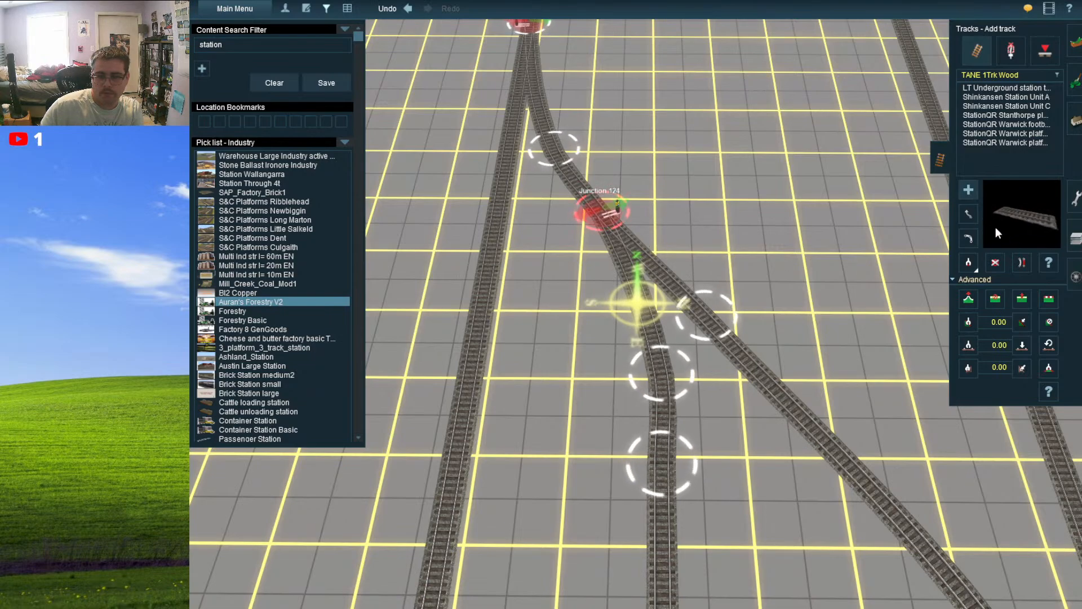
- Shift the siding's two spline points near the connecting track and straighten its long section past the forestry
left_click(970, 215)
left_click_drag(659, 377, 655, 322)
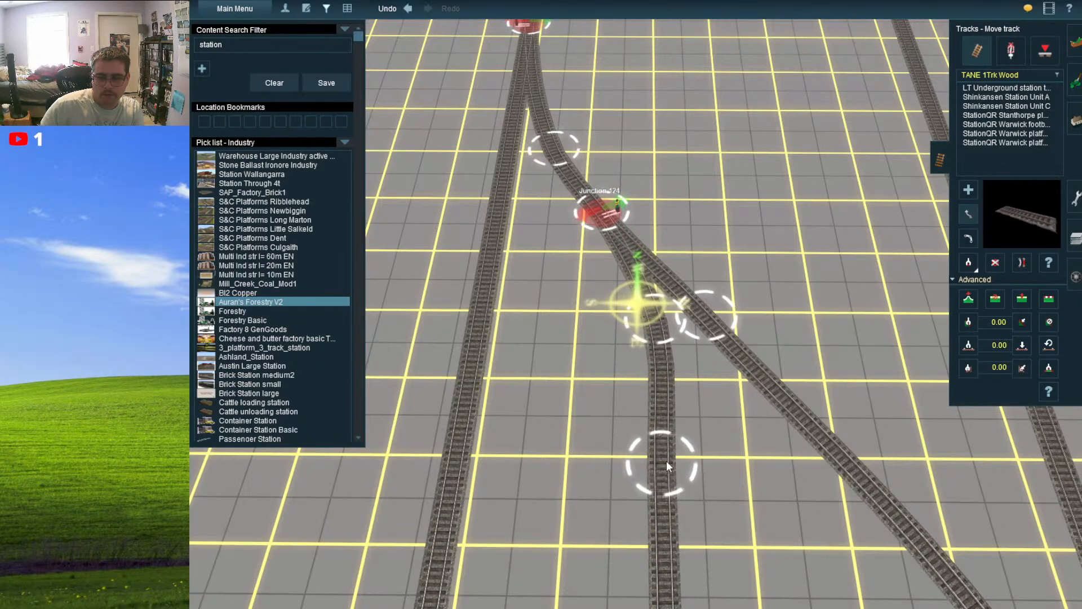
left_click_drag(667, 462, 671, 459)
right_click_drag(671, 460, 655, 525)
scroll(655, 525, "down", 3)
left_click(1022, 263)
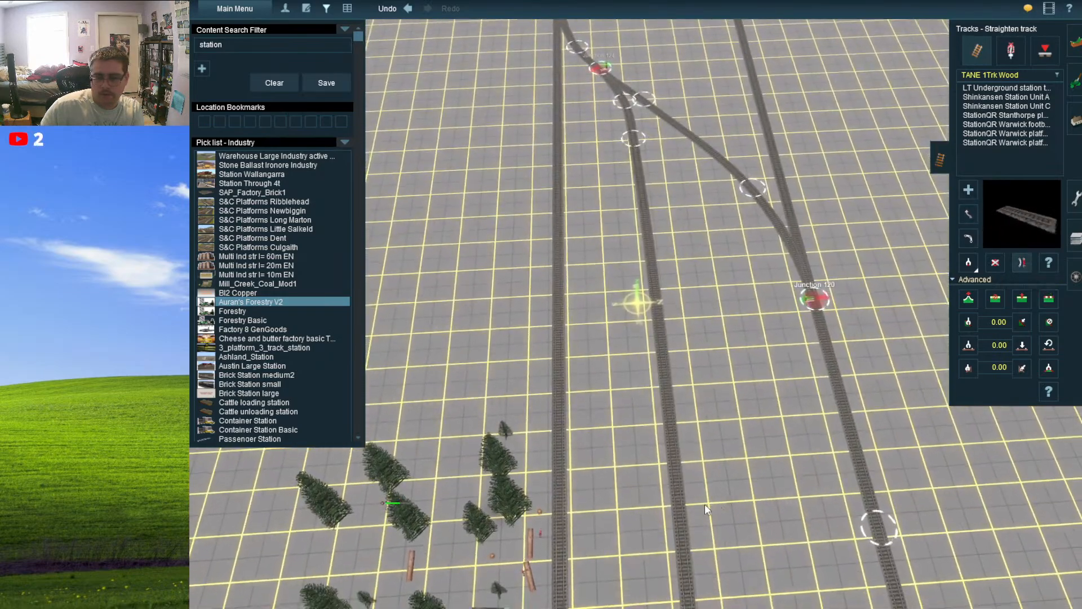
left_click(683, 517)
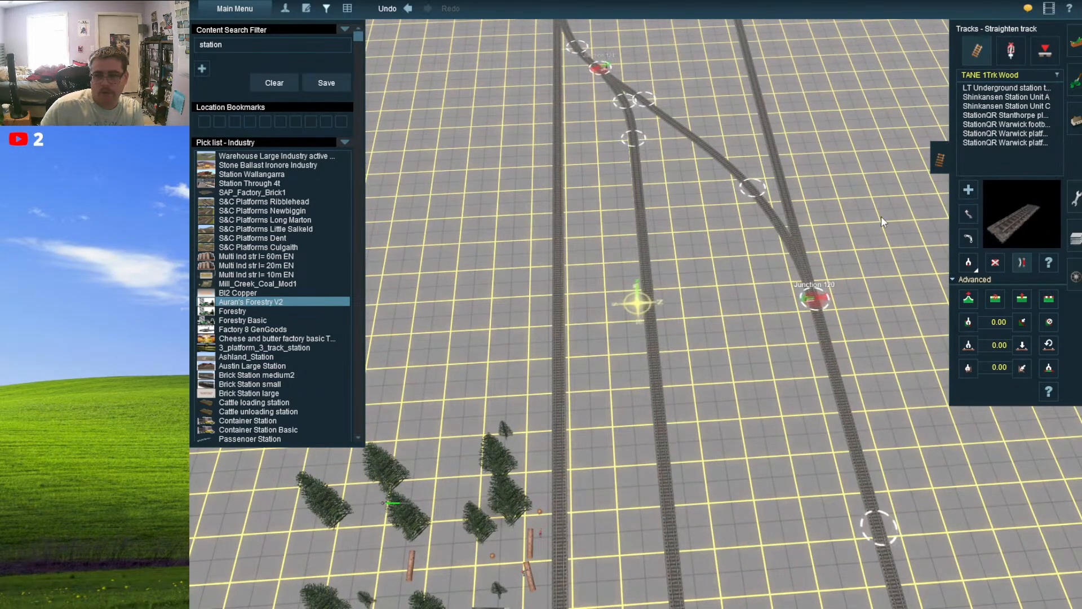
- Insert a spline point on the second track just past the siding's junction, then shift it and the next point to align the track
left_click(965, 191)
right_click_drag(674, 456, 655, 409)
scroll(655, 410, "up", 5)
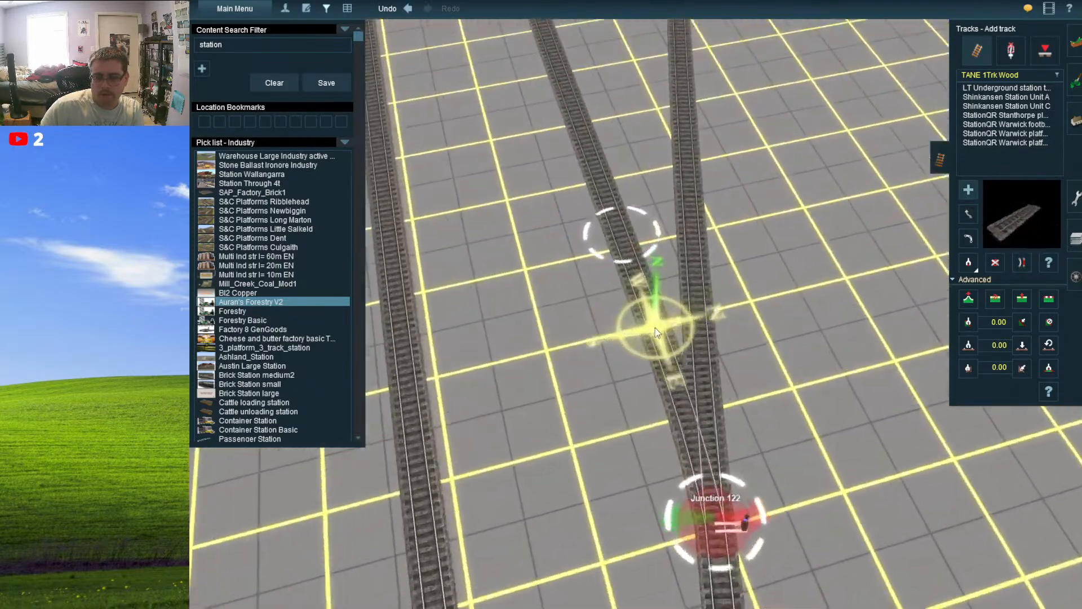
left_click(1022, 299)
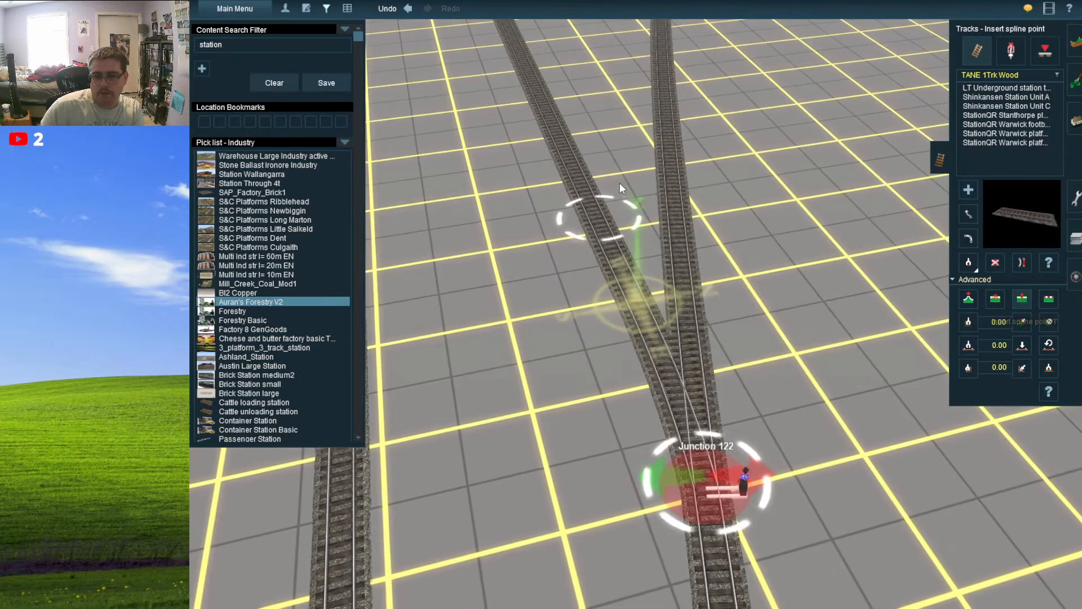
left_click(677, 179)
left_click(968, 214)
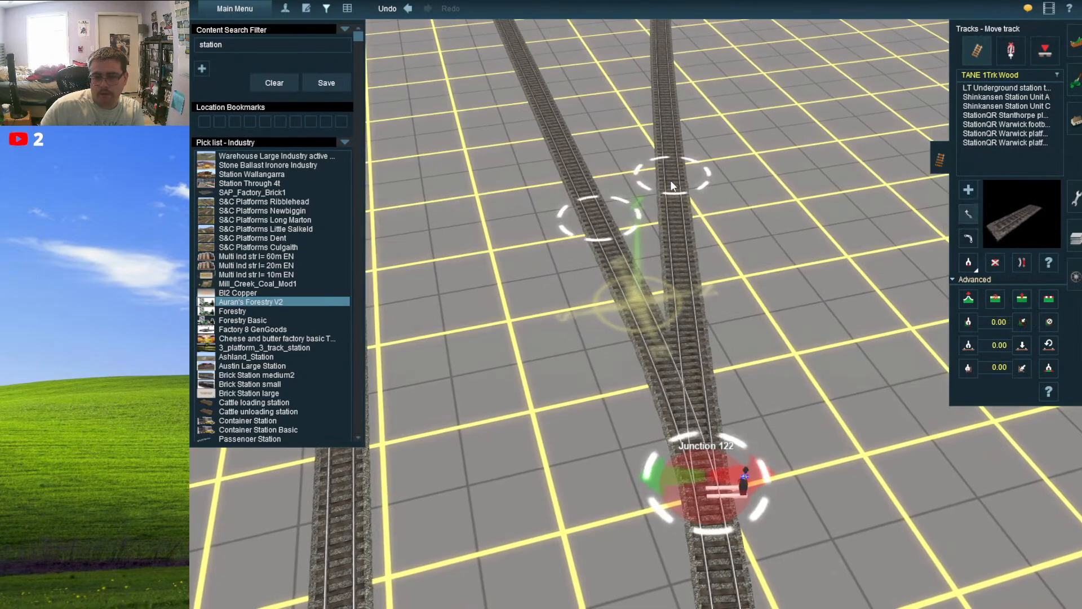
left_click_drag(671, 180, 662, 180)
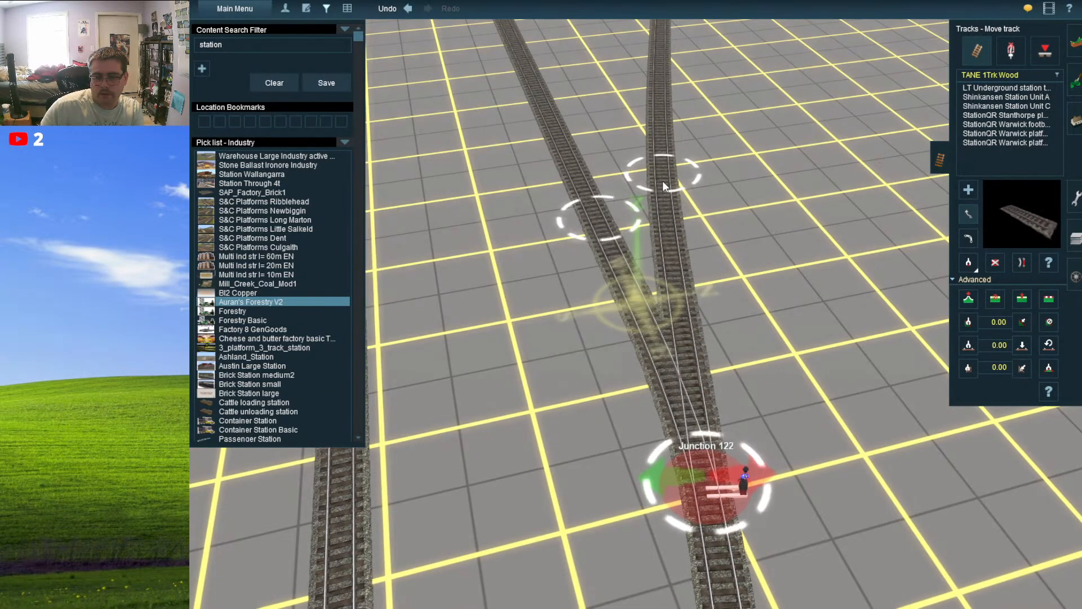
right_click(633, 45)
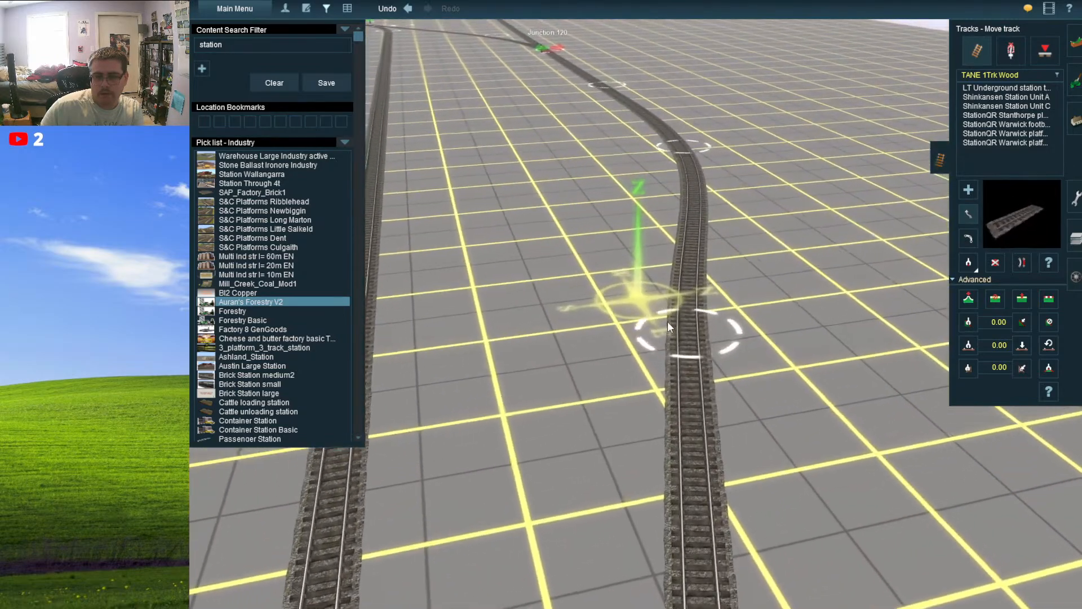
left_click_drag(693, 307, 703, 302)
- Branch another siding off the second track just past the first siding's junction and start running it parallel to the first siding
right_click_drag(619, 524, 640, 309)
key("Left")
scroll(640, 309, "down", 2)
scroll(645, 287, "up", 3)
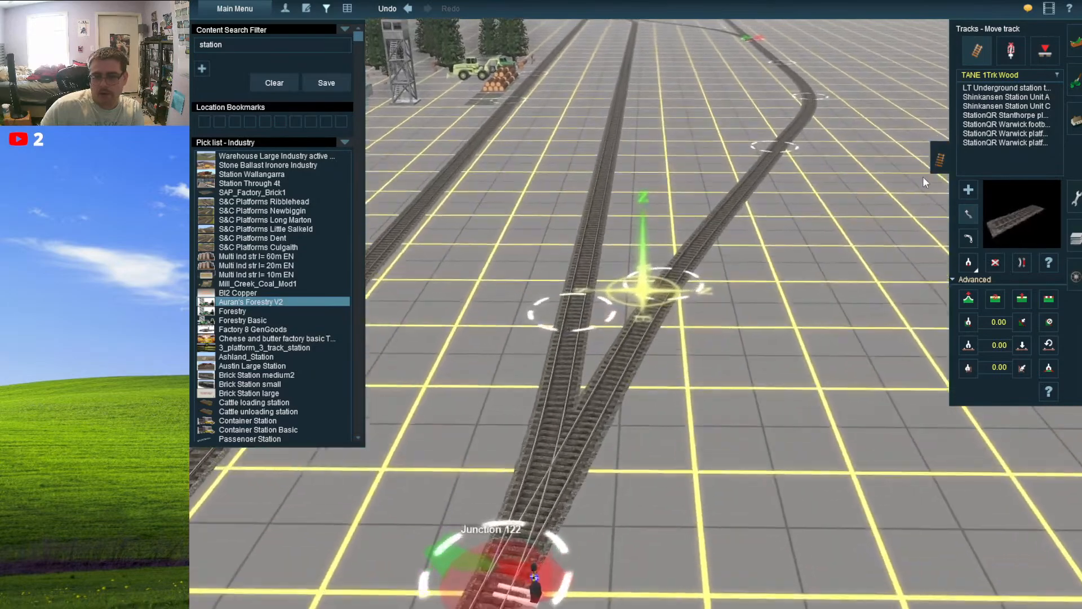
left_click(968, 194)
key("Up")
left_click(658, 300)
right_click(679, 164)
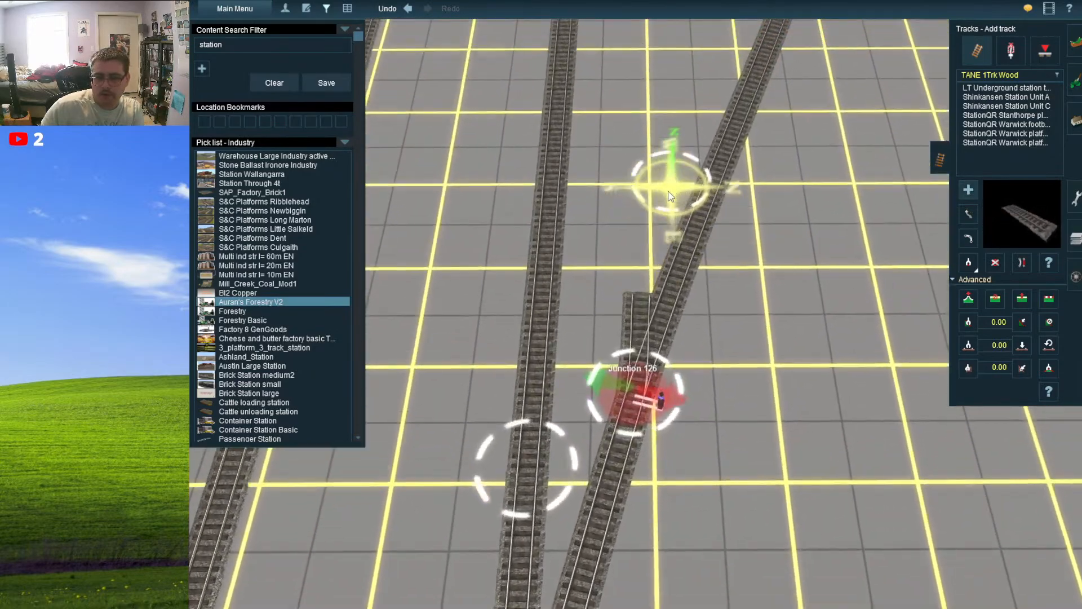
left_click(617, 238)
left_click(618, 238)
- Extend the new siding alongside the first one and join it to the connecting track
right_click_drag(615, 217, 631, 261)
scroll(640, 180, "down", 2)
left_click(638, 175)
left_click(638, 175)
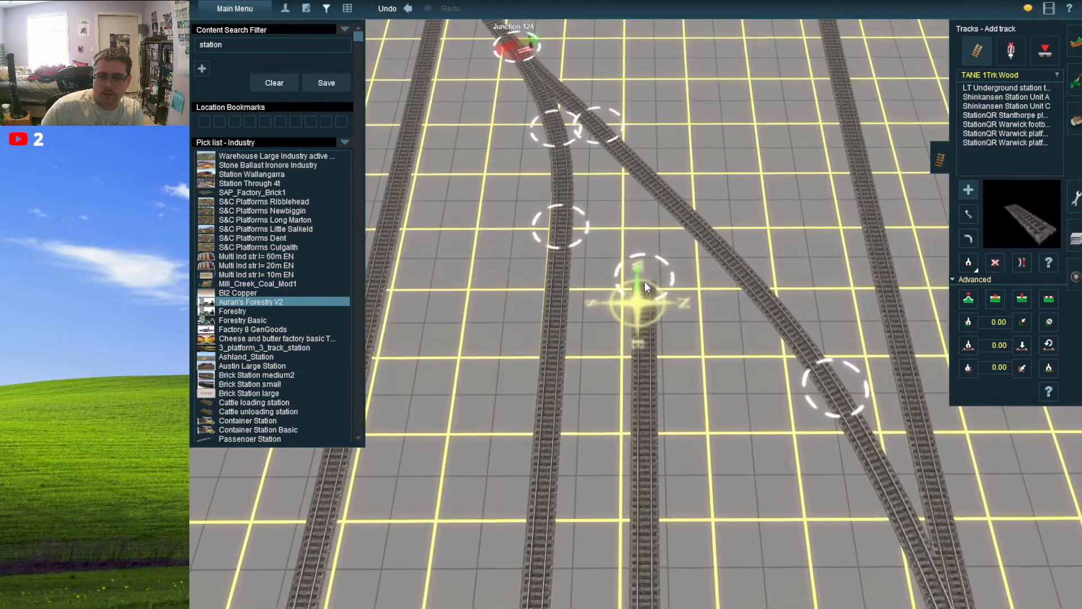
left_click(644, 281)
left_click(644, 282)
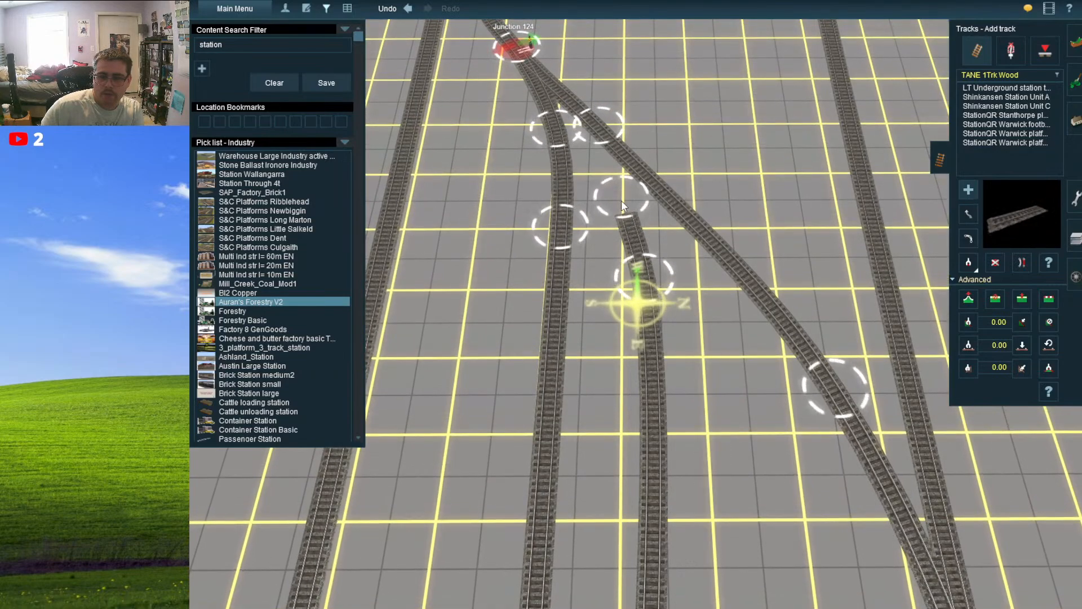
left_click(599, 124)
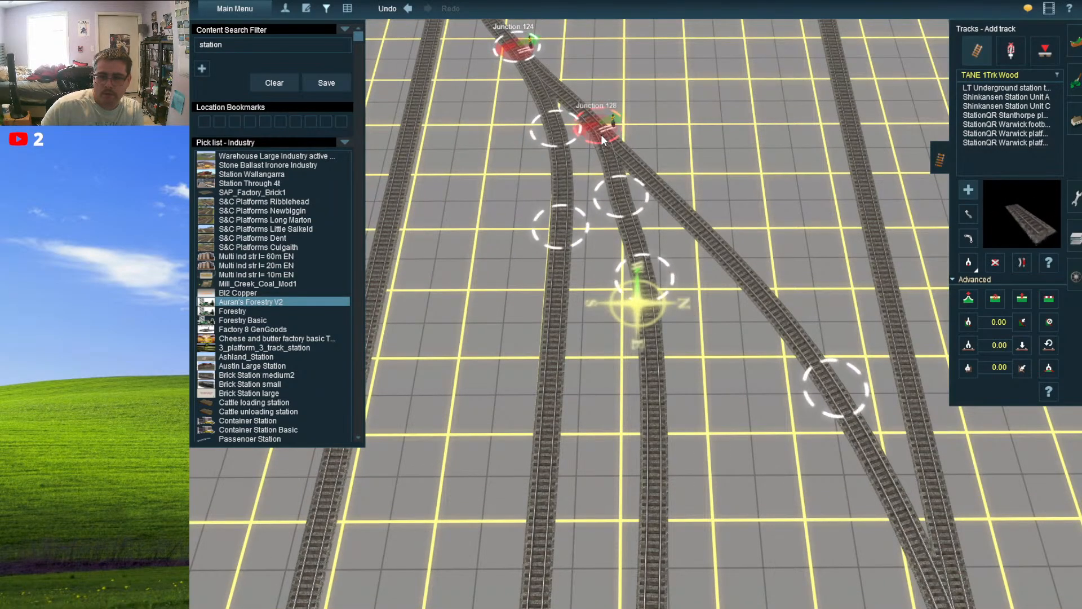
- Shift the new siding's spline points near the connecting track to smooth its curve and space it from the first siding
left_click_drag(621, 204, 650, 224)
left_click_drag(650, 296, 652, 438)
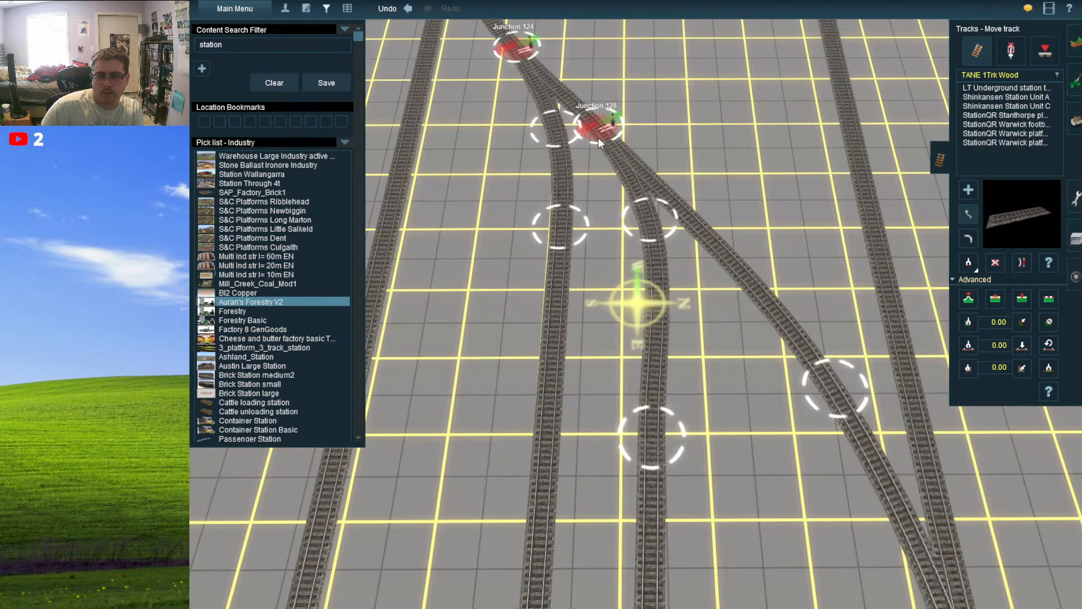
left_click_drag(650, 227, 642, 199)
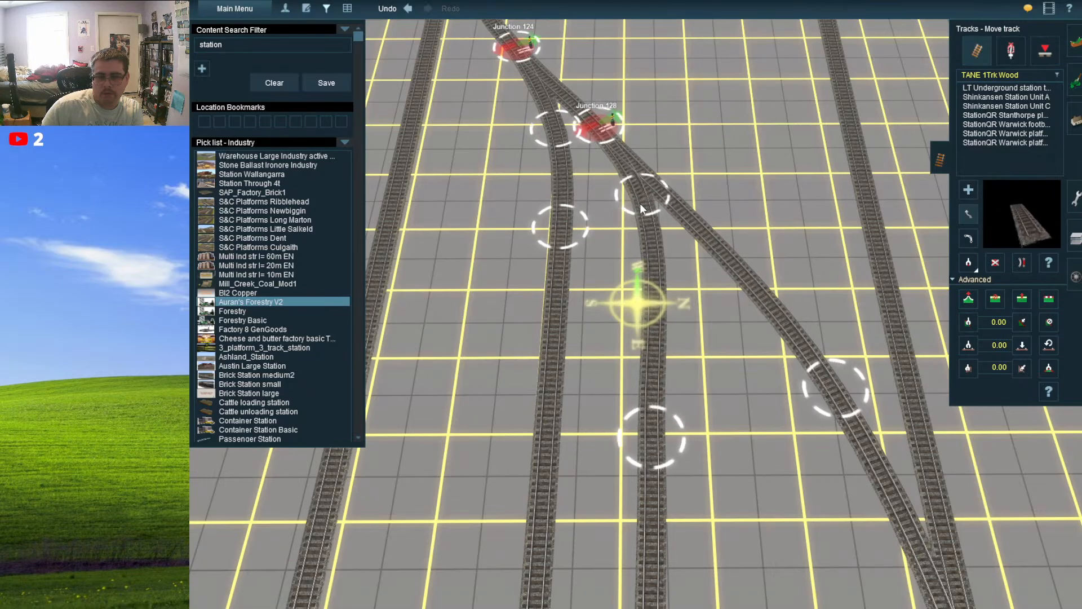
left_click_drag(665, 446, 663, 454)
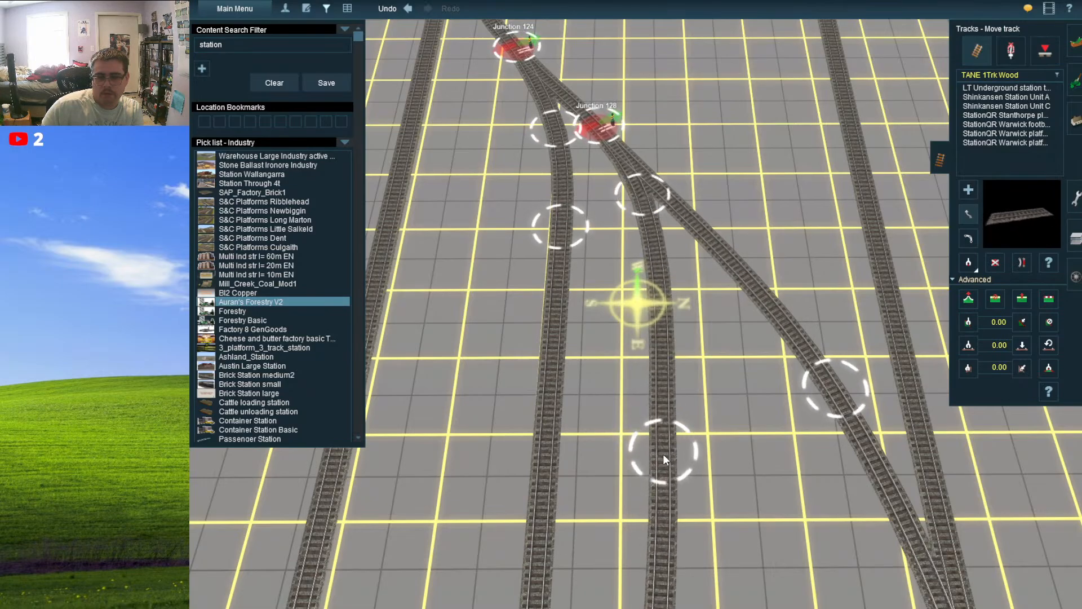
right_click_drag(663, 454, 649, 550)
scroll(648, 524, "down", 4)
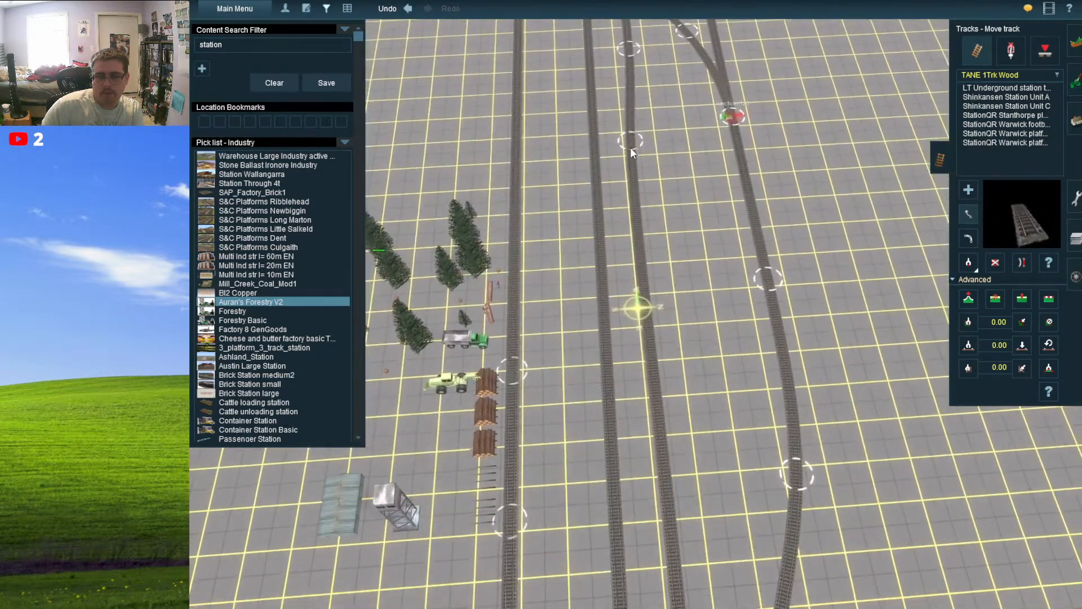
left_click_drag(632, 148, 642, 148)
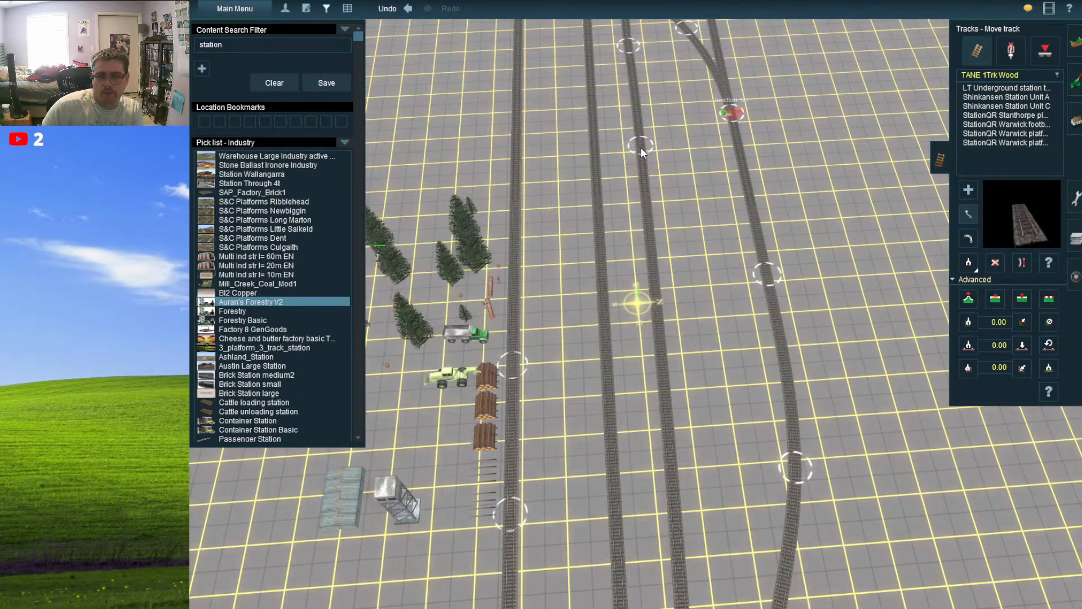
- Shift the new siding's spline point just past its starting junction slightly toward the second track
mouse_move(641, 147)
right_mouse_down()
mouse_move(631, 117)
mouse_move(648, 273)
right_mouse_up()
scroll(634, 286, "up", 2)
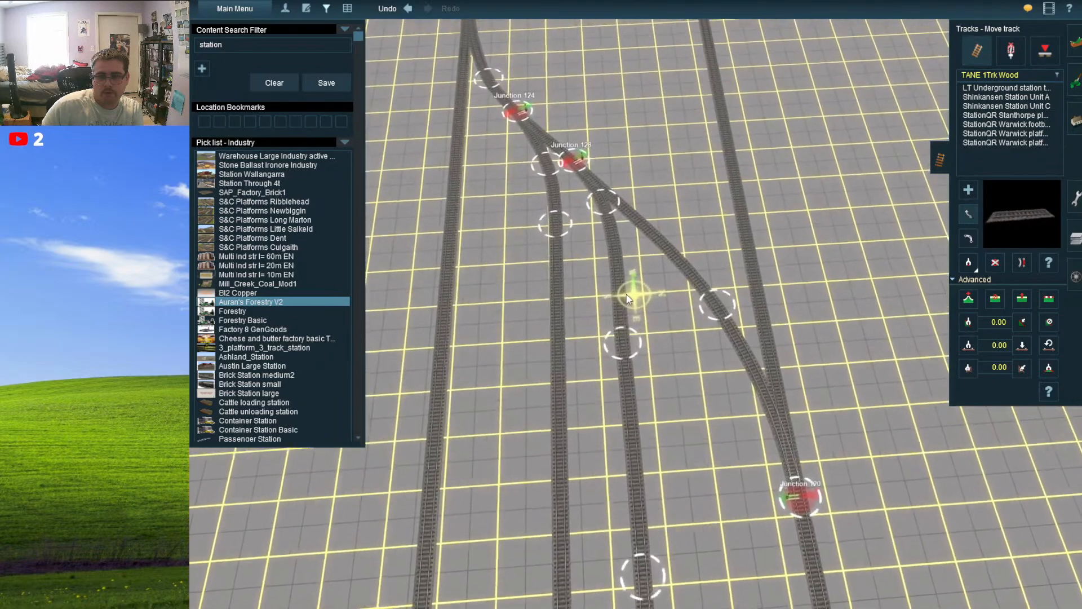
left_click(1022, 262)
scroll(685, 476, "down", 5)
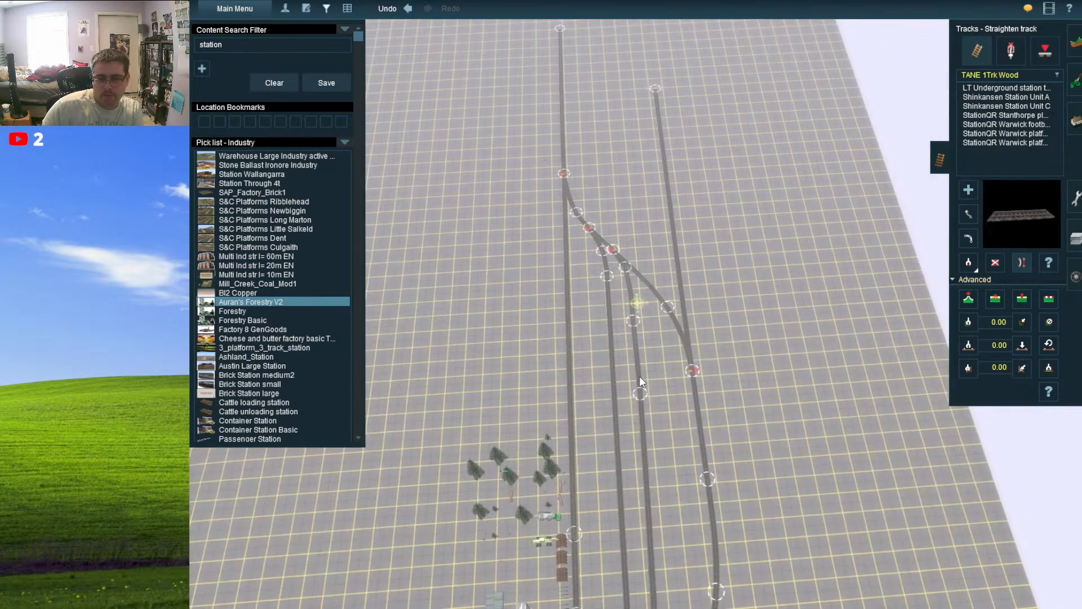
right_click_drag(657, 395, 647, 393)
scroll(647, 394, "up", 5)
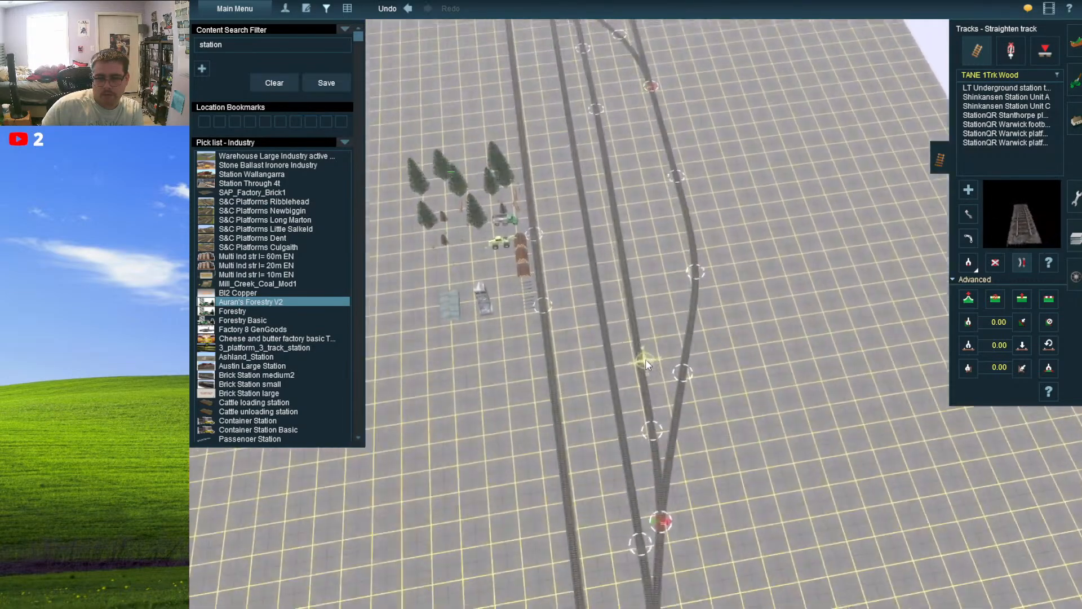
scroll(629, 344, "up", 3)
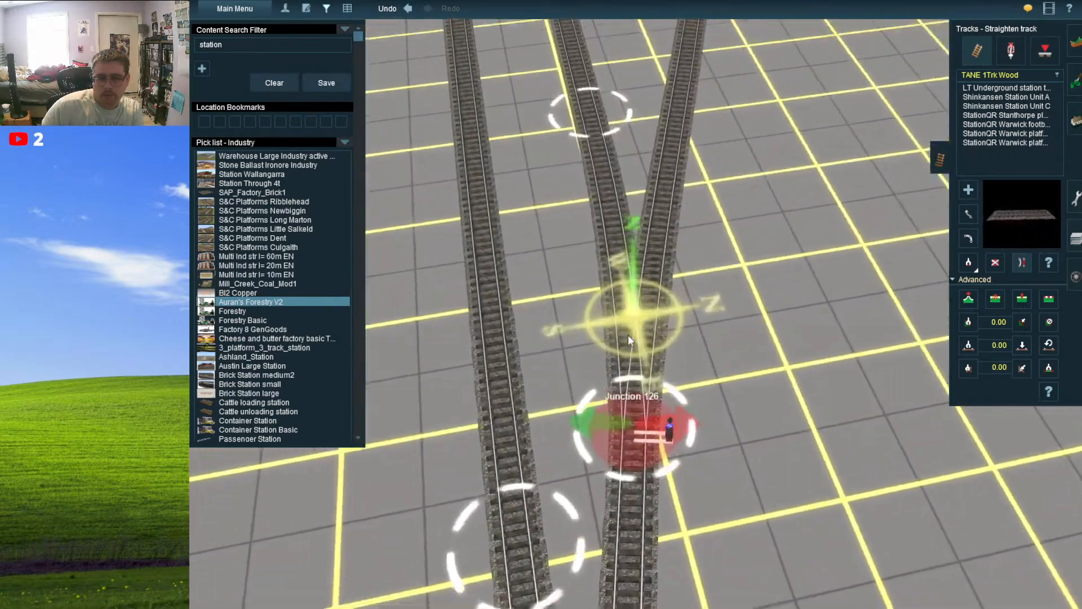
left_click(968, 214)
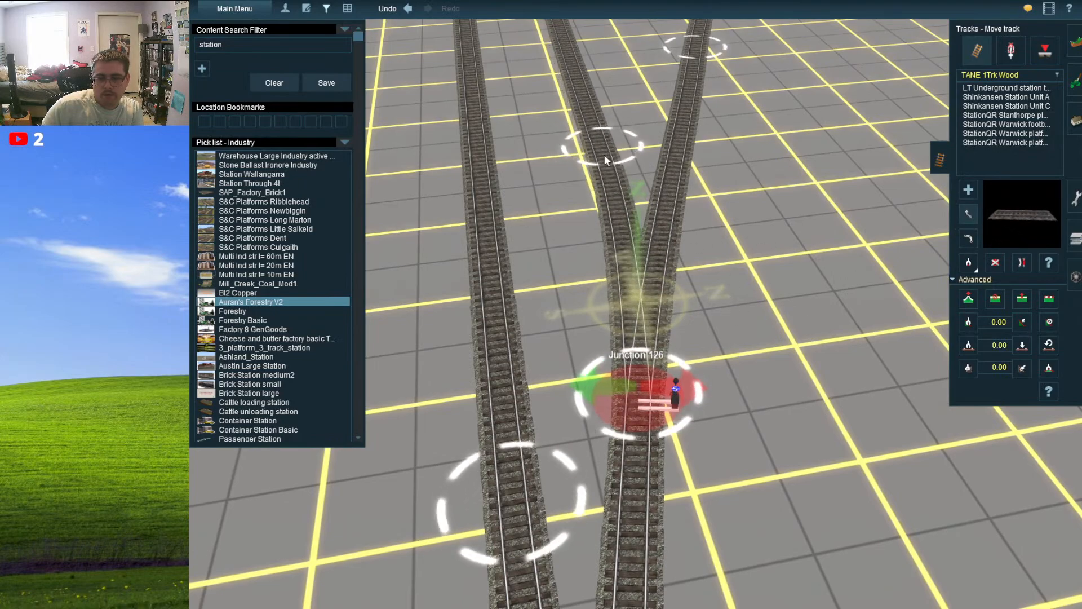
left_click_drag(603, 155, 611, 151)
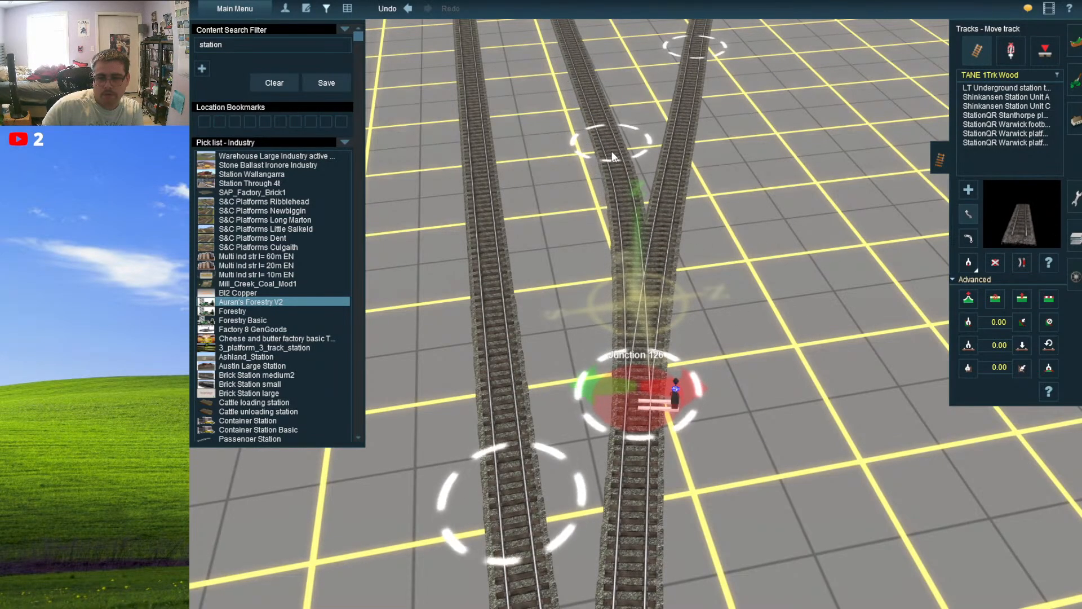
- Nudge the second siding's spline point nearest its curve into the connecting track slightly toward the first siding
key("Up")
scroll(614, 229, "down", 6)
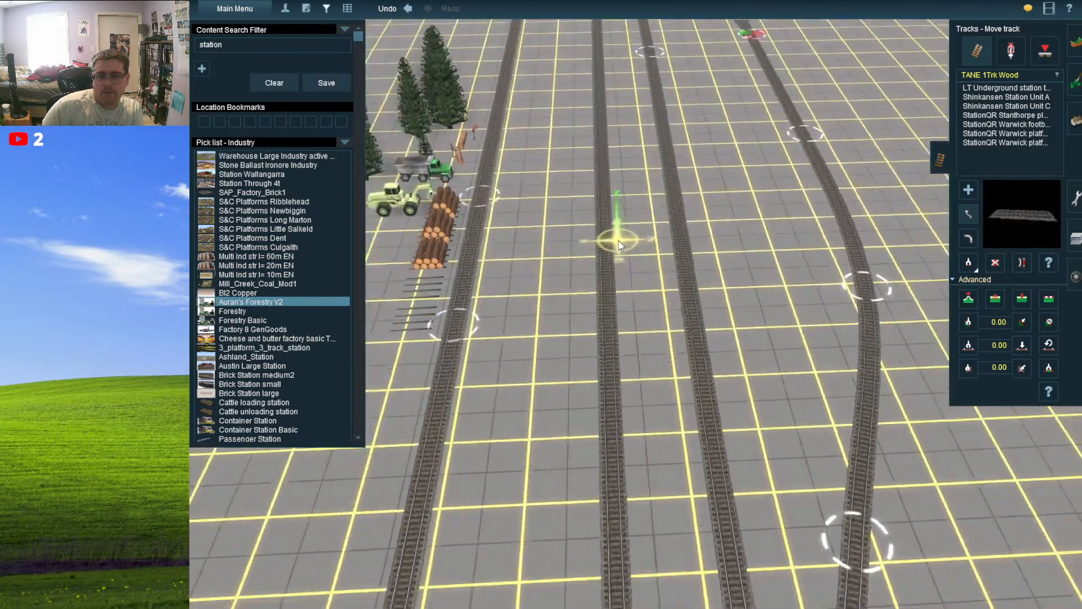
left_click_drag(681, 201, 678, 201)
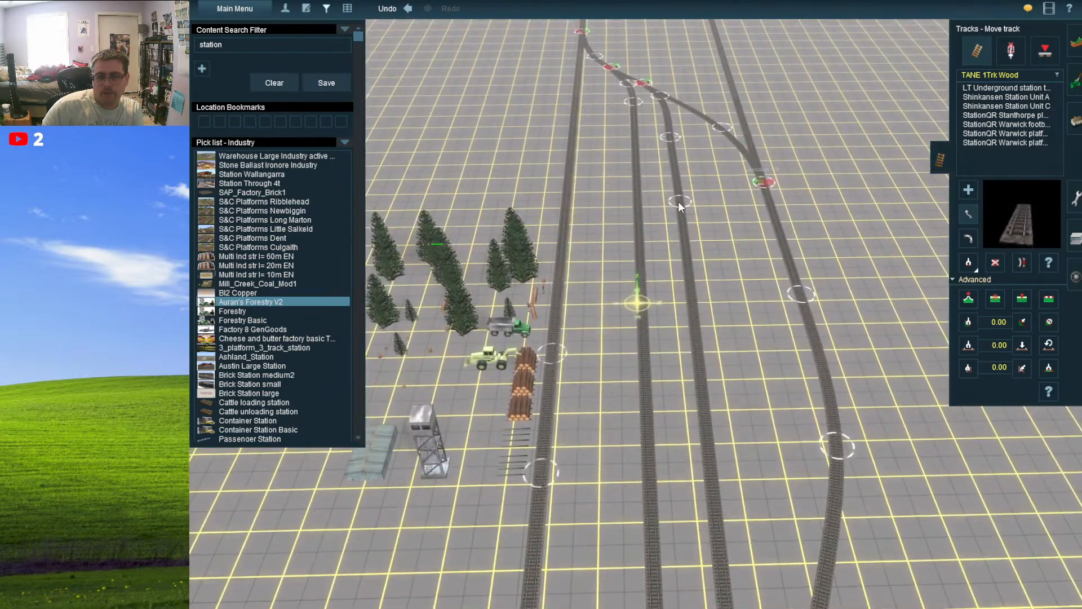
- Branch a third siding off the second track beyond the second siding's junction and start it parallel to the other sidings
left_click(967, 191)
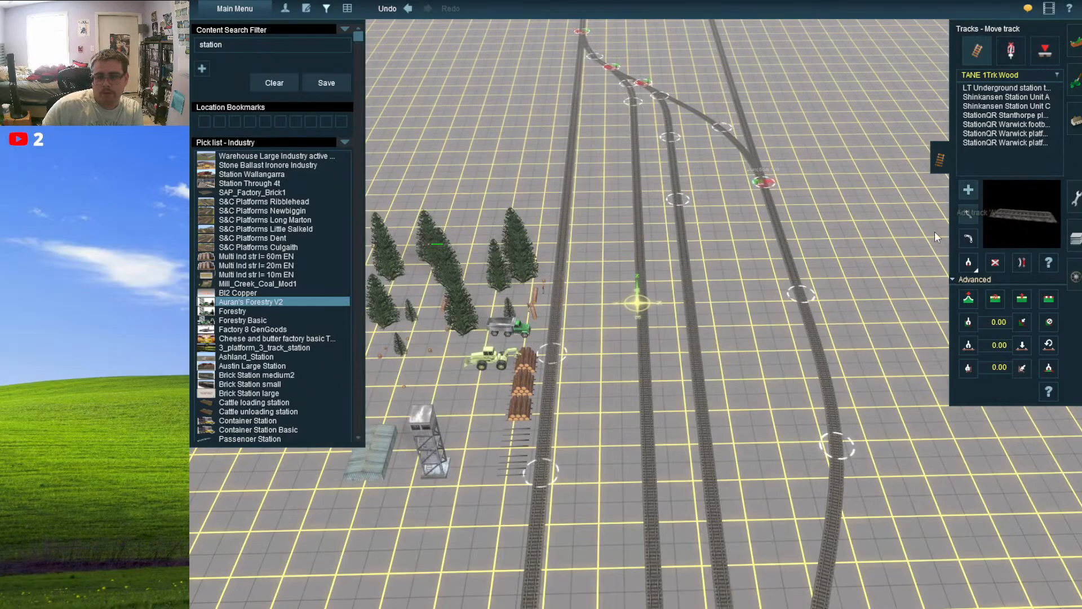
key("Up")
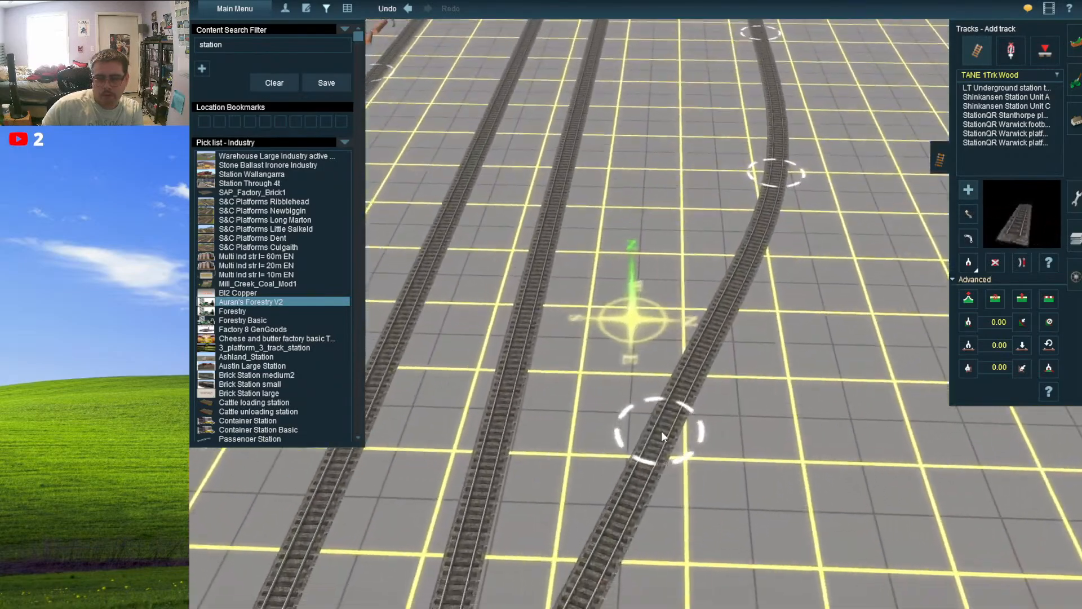
left_click(658, 427)
left_click(697, 214)
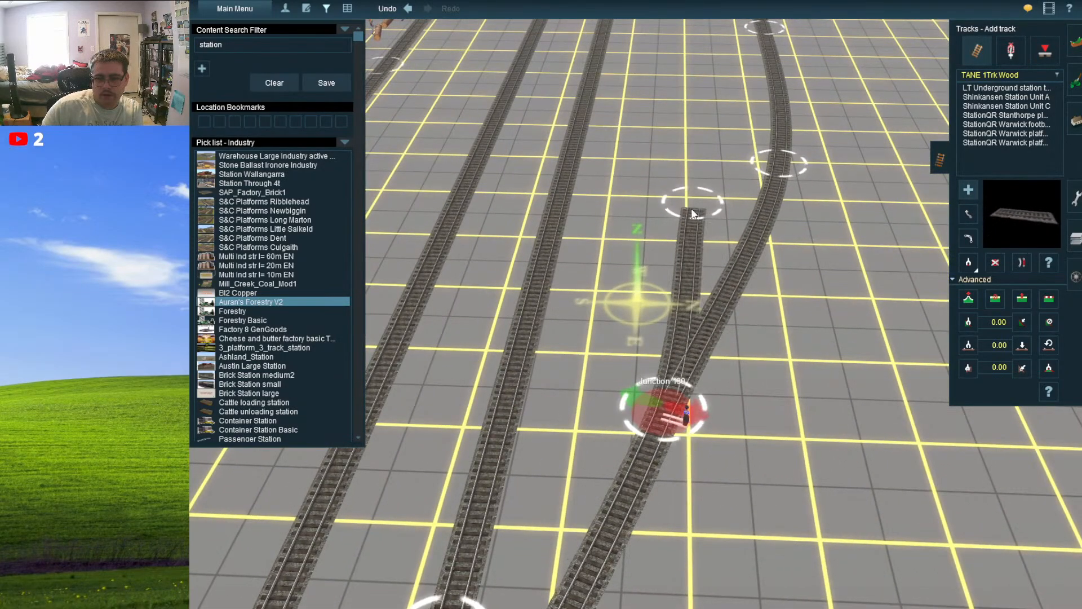
- Extend the third siding between the second siding and the second track, and join it to the connecting track
key("Up")
key("Up")
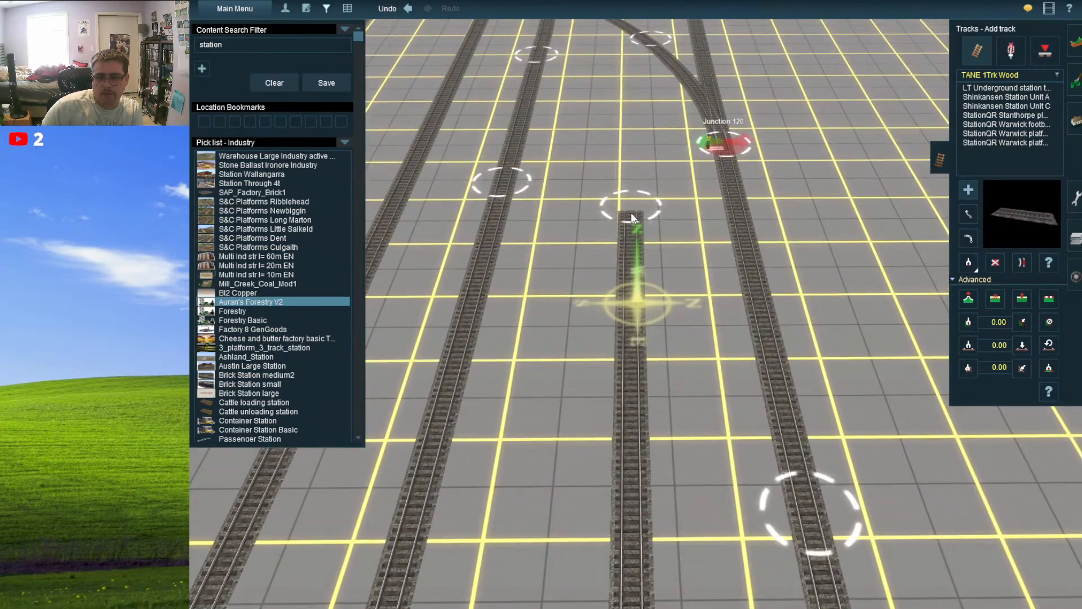
key("Up")
key("Up")
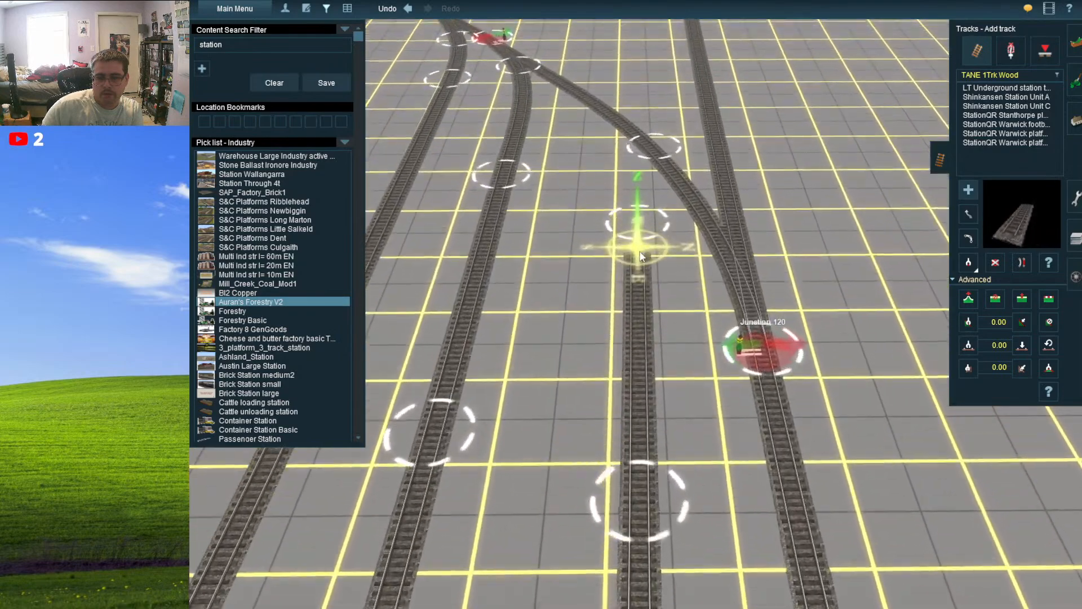
left_click_drag(612, 176, 593, 130)
- Shift the third siding's spline point on its straight stretch slightly toward the second track
left_click(968, 214)
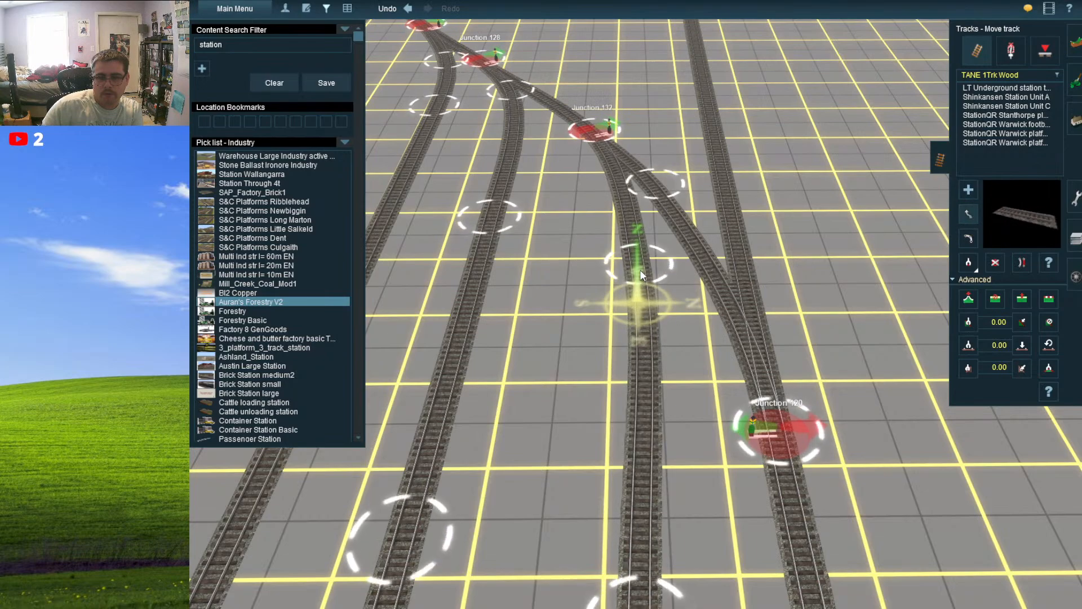
scroll(628, 500, "down", 3)
left_click_drag(638, 508, 650, 518)
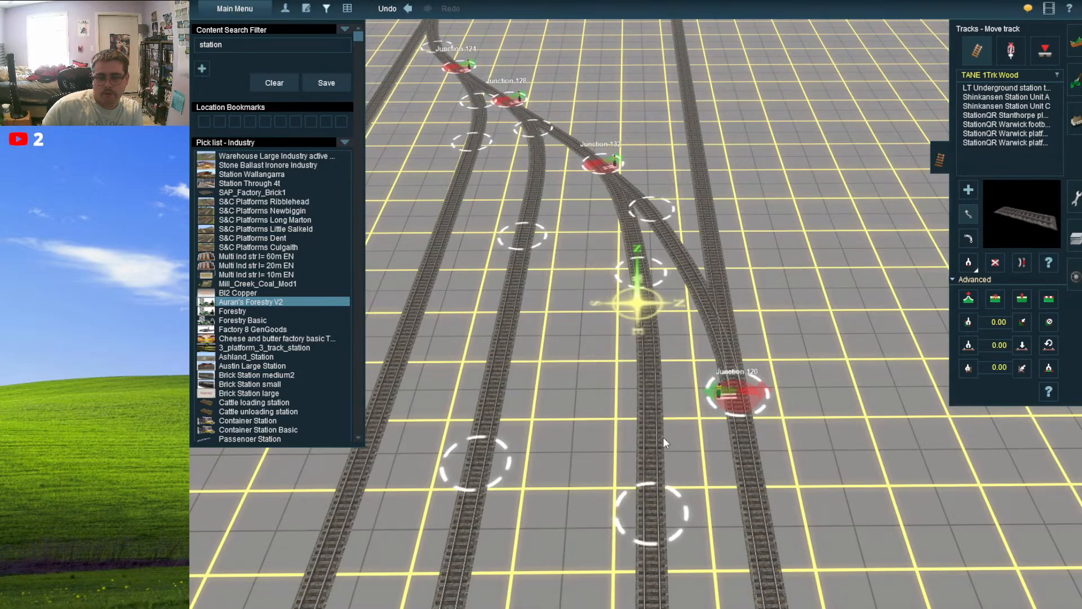
- Rename the Auran's Forestry V2 industry as FoM Logging in its object properties
scroll(662, 437, "down", 10)
scroll(622, 320, "down", 5)
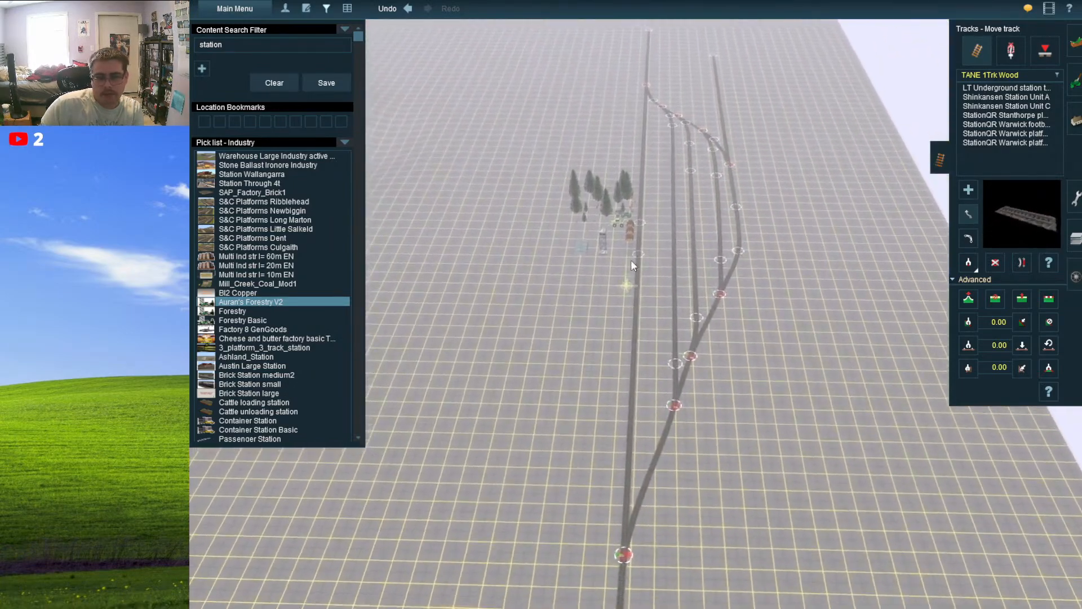
scroll(630, 260, "up", 10)
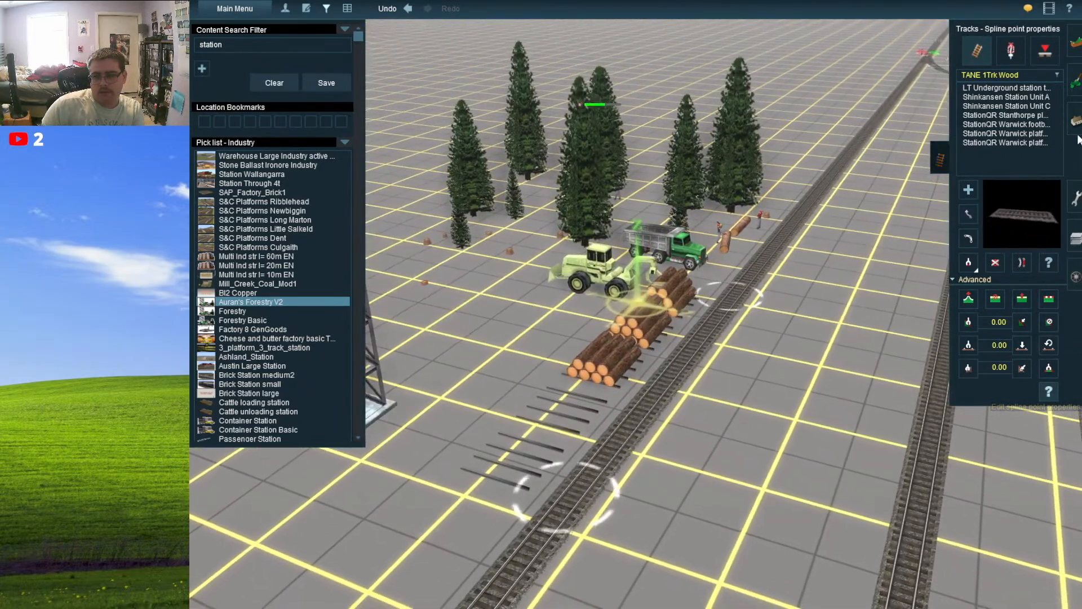
left_click(1075, 121)
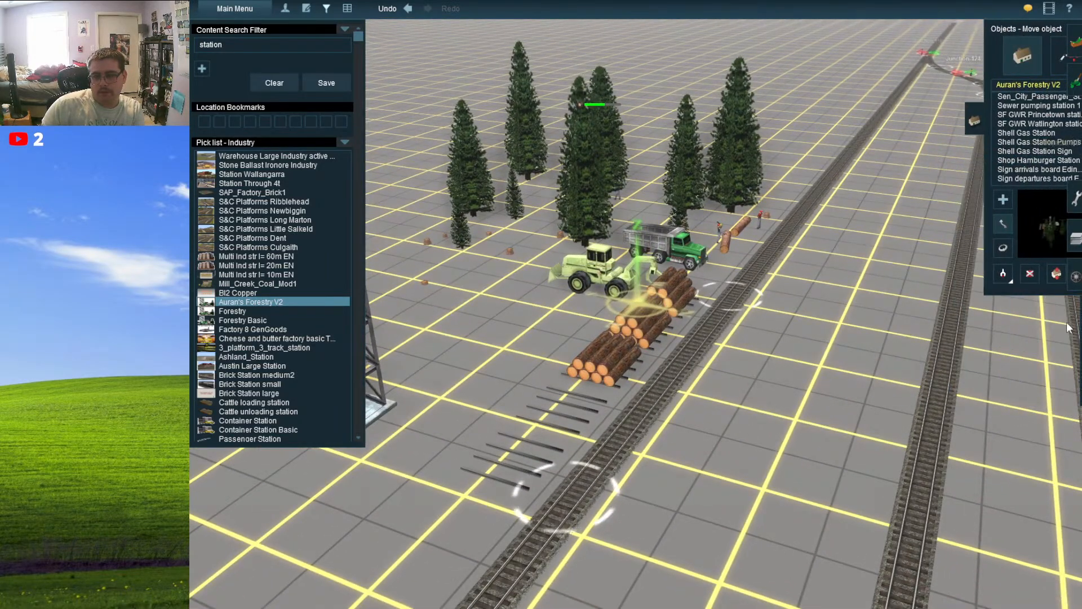
left_click(1049, 273)
left_click(663, 336)
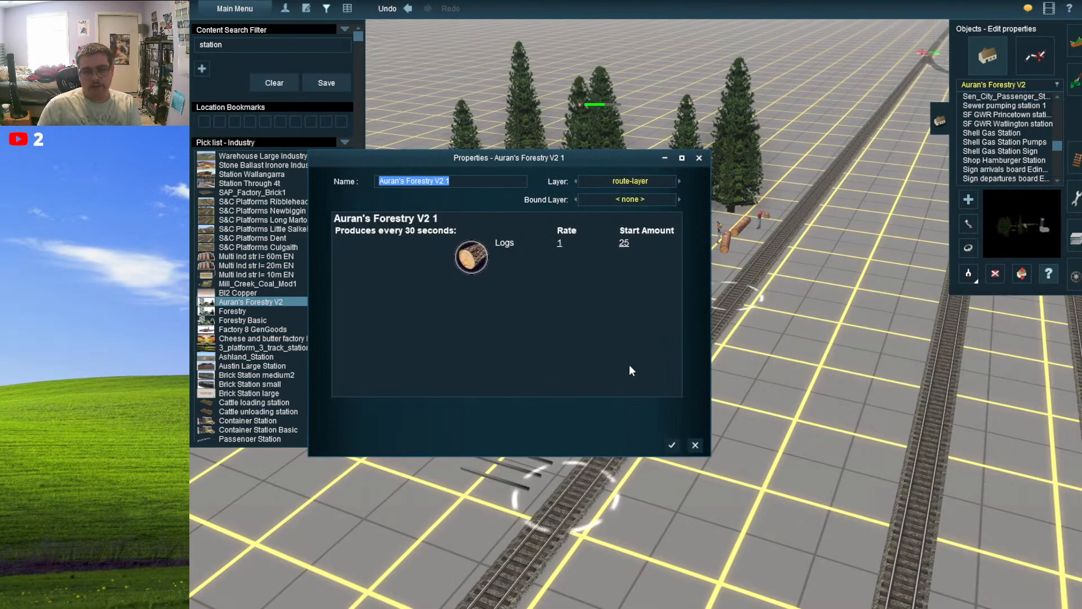
key("BackSpace")
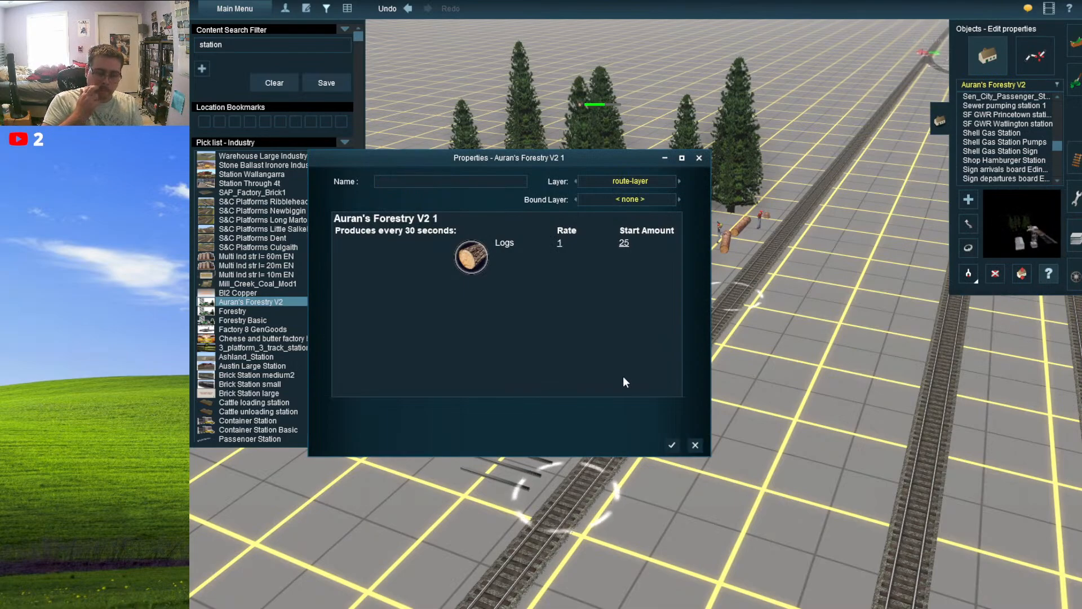
type("Forest")
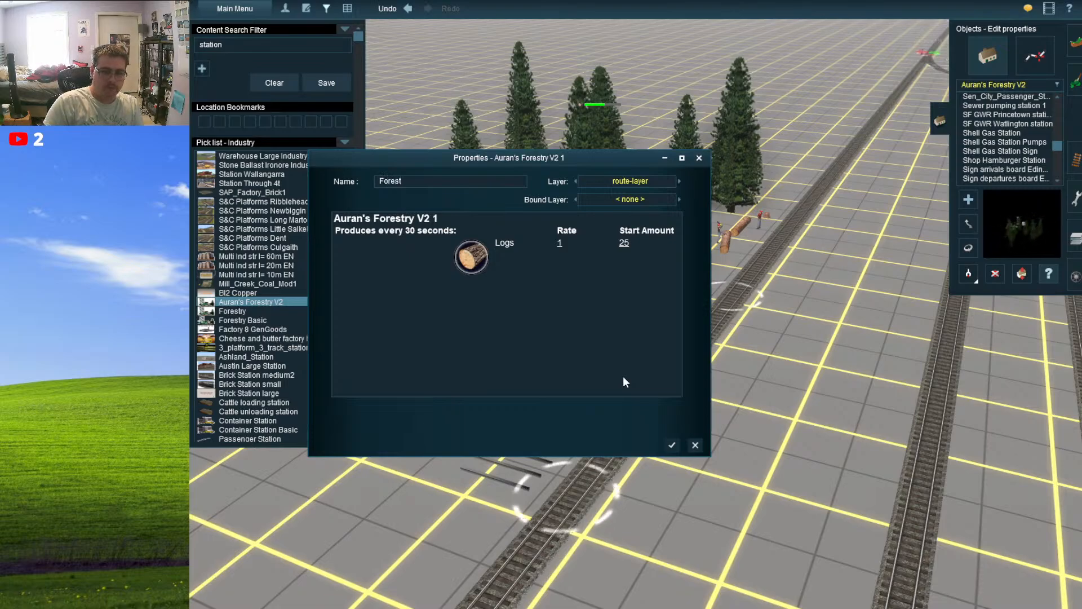
key("BackSpace")
key("BackSpace")
key("BackSpace")
key("BackSpace")
type("M")
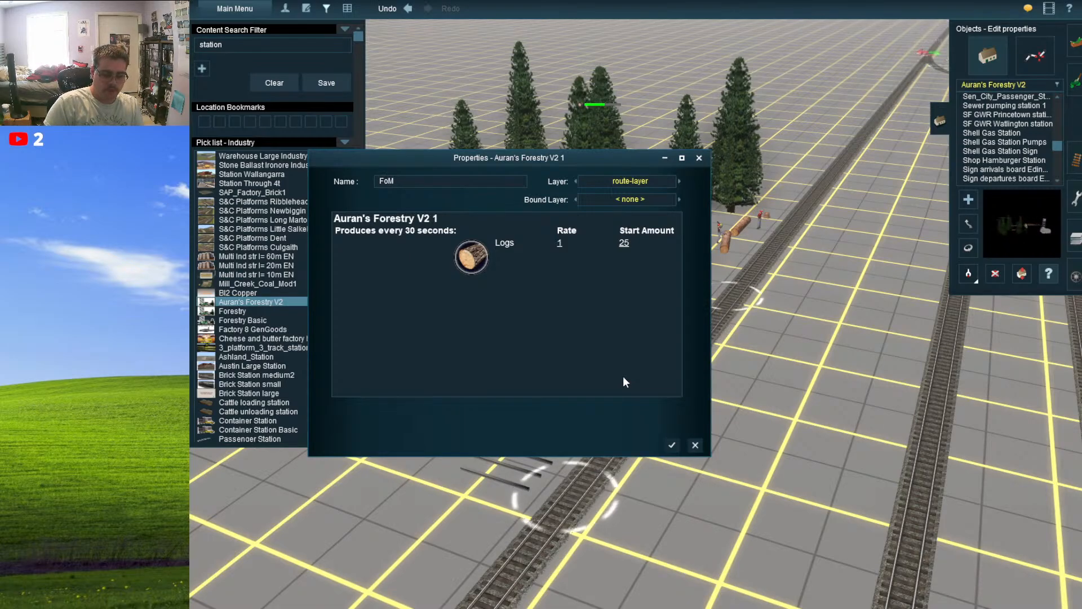
type(" Logging Camp")
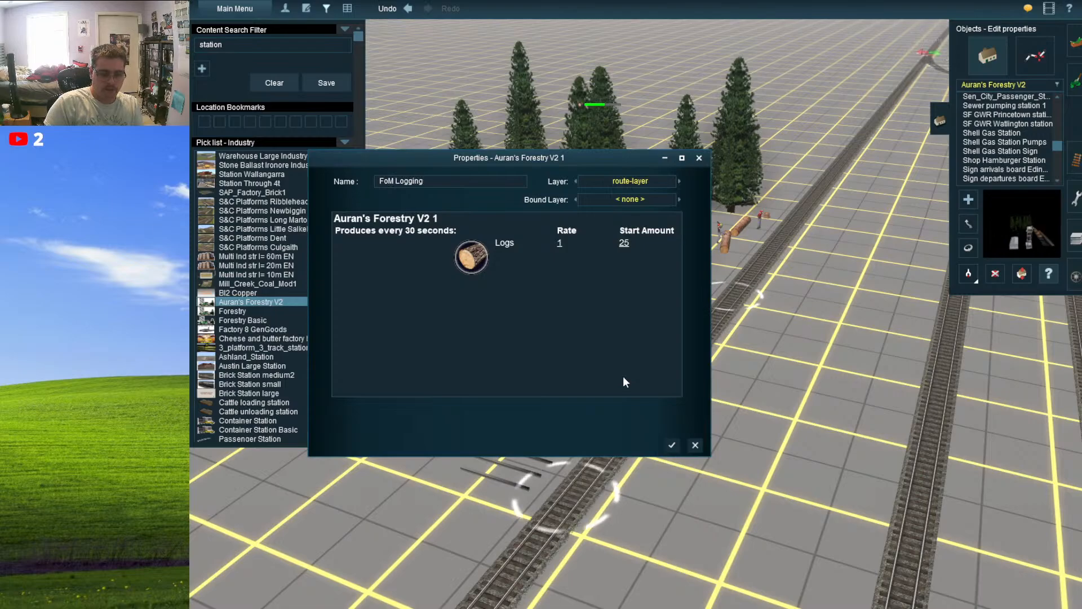
left_click(672, 445)
- Rename Branch station 1 as Kourindou in its object properties
scroll(659, 448, "down", 10)
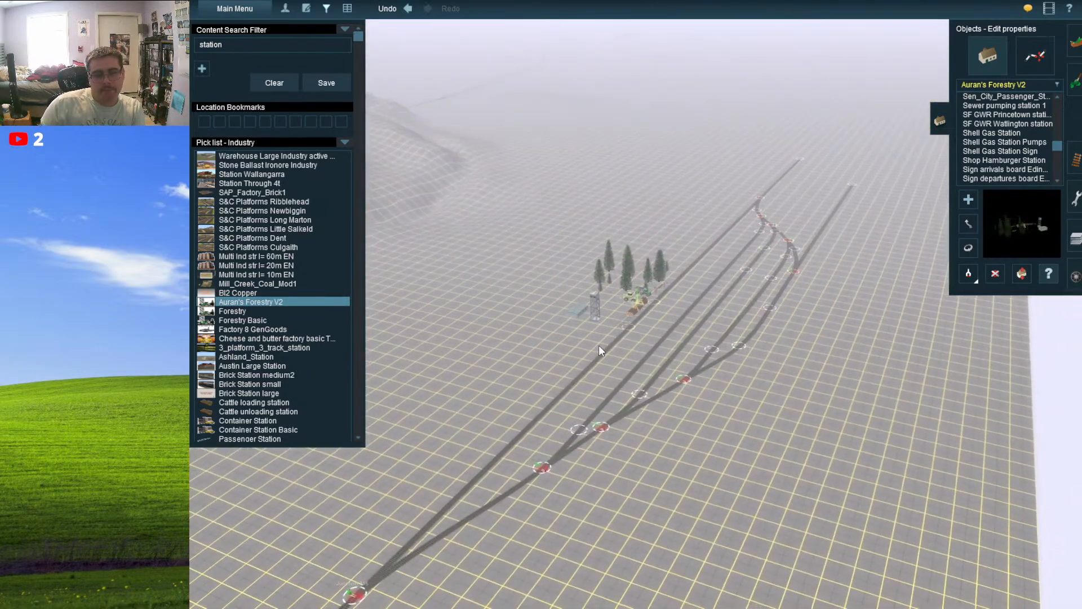
mouse_move(599, 345)
right_mouse_down()
mouse_move(572, 301)
mouse_move(578, 337)
mouse_move(606, 315)
mouse_move(692, 313)
mouse_move(694, 250)
right_mouse_up()
scroll(694, 248, "up", 10)
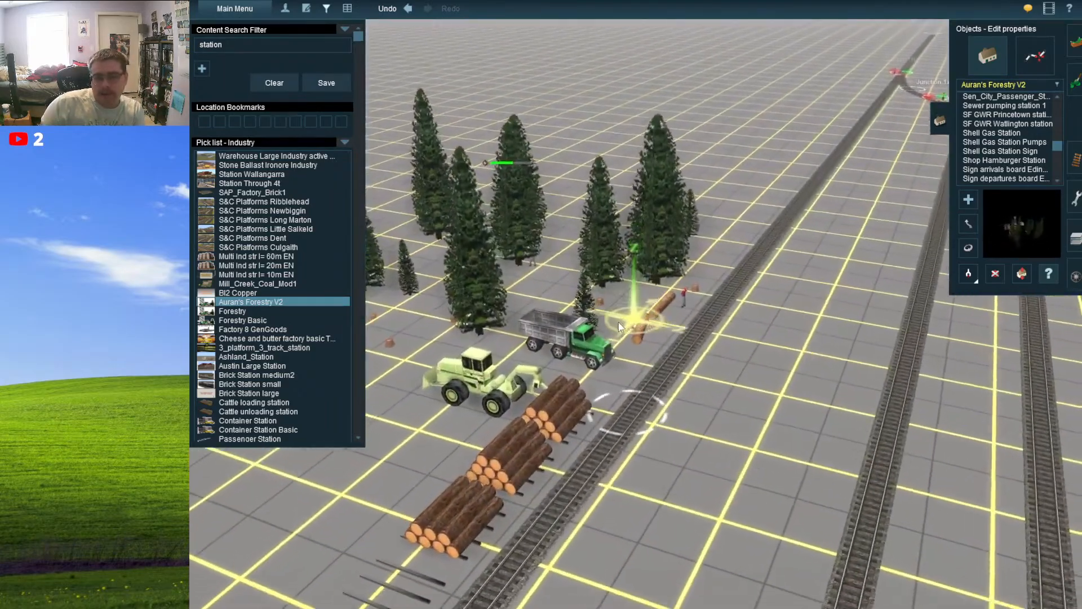
mouse_move(618, 322)
right_mouse_down()
mouse_move(586, 270)
mouse_move(609, 266)
mouse_move(624, 217)
mouse_move(668, 228)
mouse_move(631, 256)
mouse_move(642, 314)
mouse_move(652, 281)
mouse_move(648, 316)
mouse_move(647, 301)
mouse_move(606, 302)
right_mouse_up()
scroll(624, 217, "down", 10)
scroll(652, 281, "up", 6)
scroll(648, 315, "up", 5)
scroll(606, 302, "up", 5)
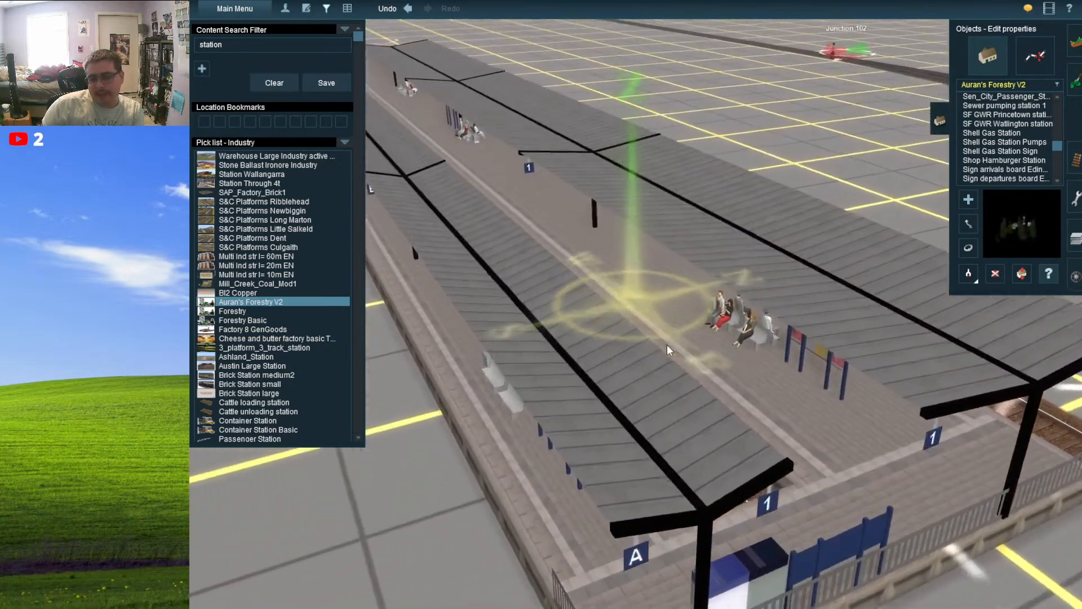
right_click_drag(667, 343, 712, 414)
scroll(750, 375, "down", 5)
scroll(699, 311, "up", 6)
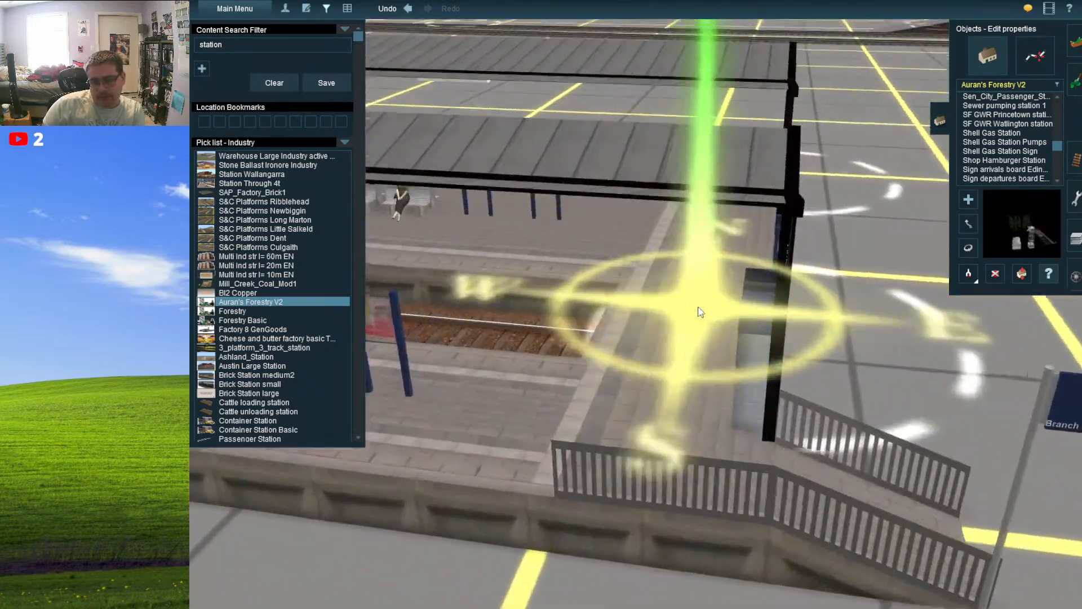
right_click_drag(698, 306, 685, 309)
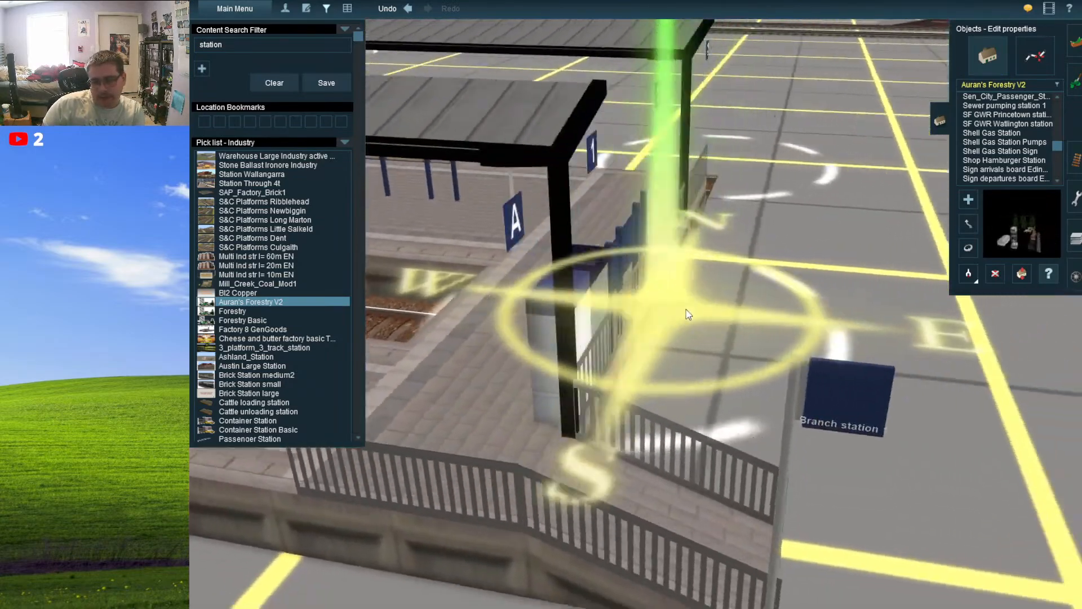
scroll(685, 309, "up", 5)
key("Down")
scroll(673, 312, "down", 8)
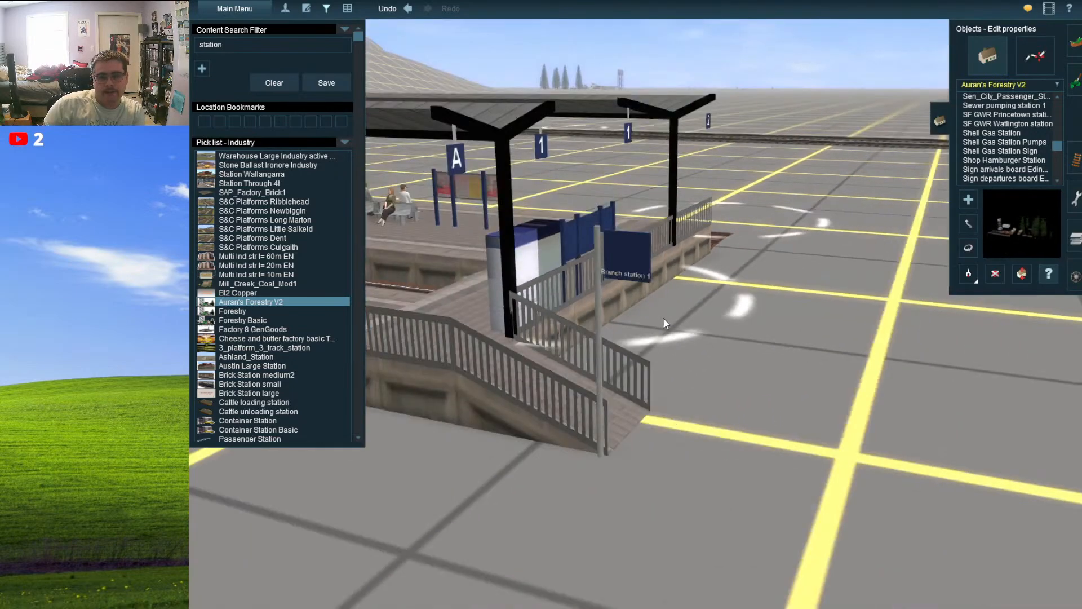
left_click(602, 329)
type("Knoxville")
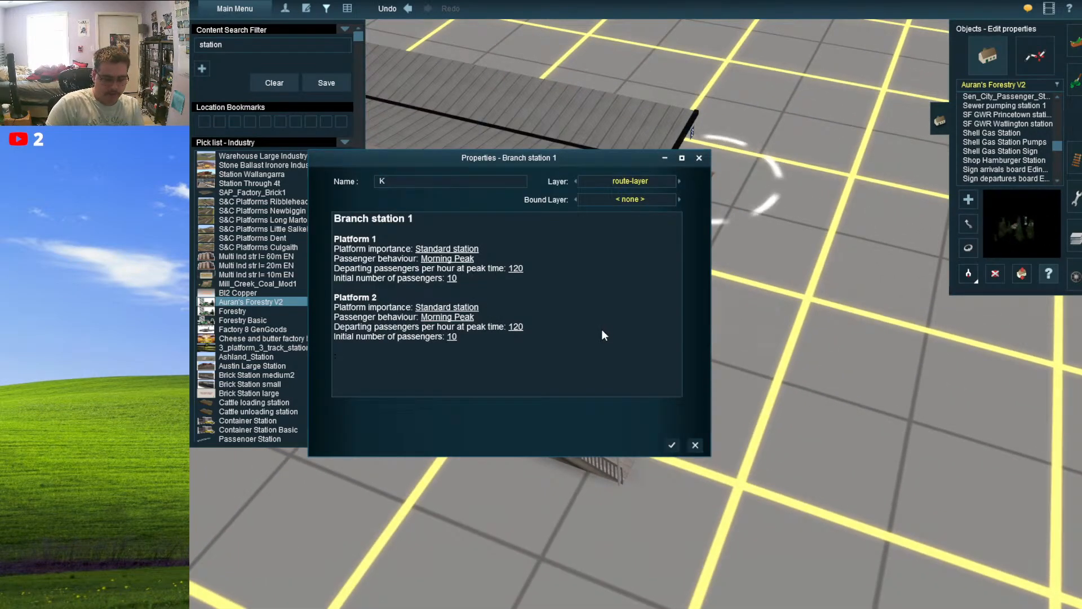
key("Return")
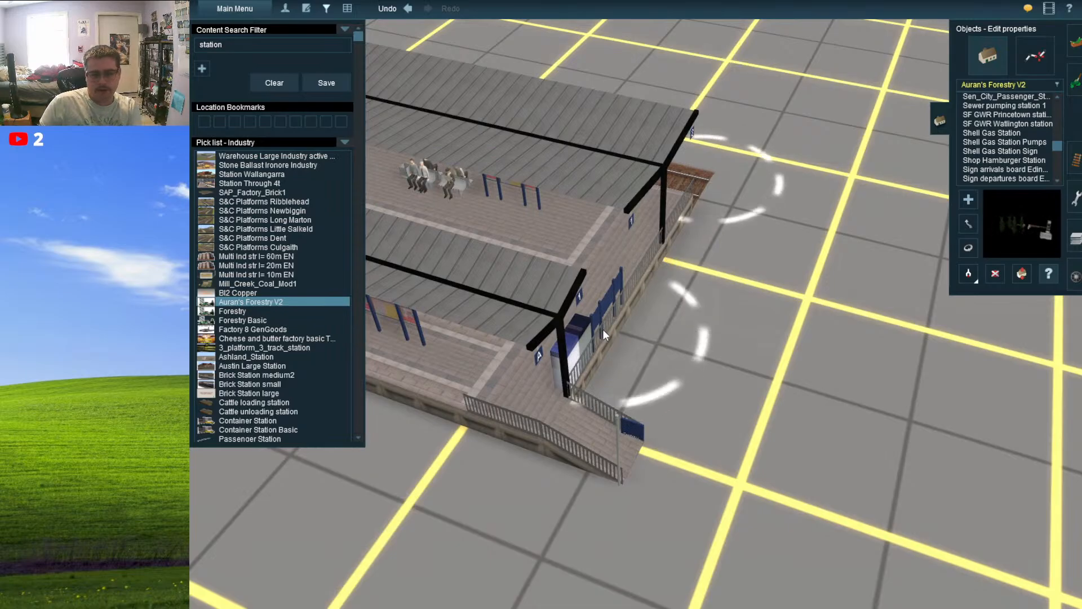
- Examine the renamed station's name sign, platforms and track ends from several angles
scroll(602, 329, "up", 5)
right_click(641, 449)
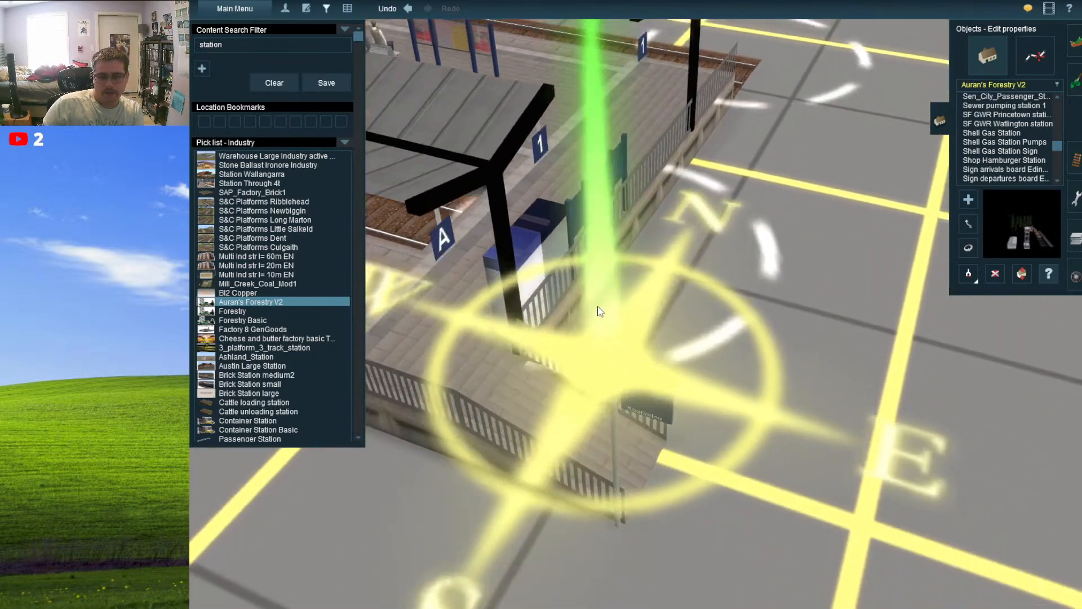
right_click_drag(598, 307, 656, 278)
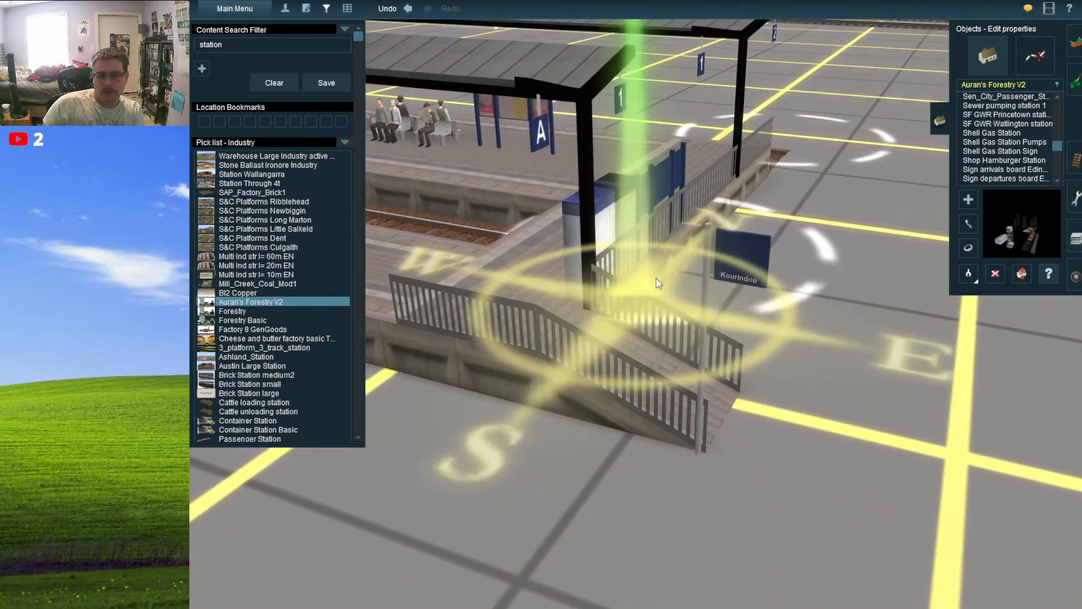
scroll(656, 279, "up", 4)
scroll(648, 282, "down", 5)
scroll(647, 283, "down", 5)
right_click(604, 293)
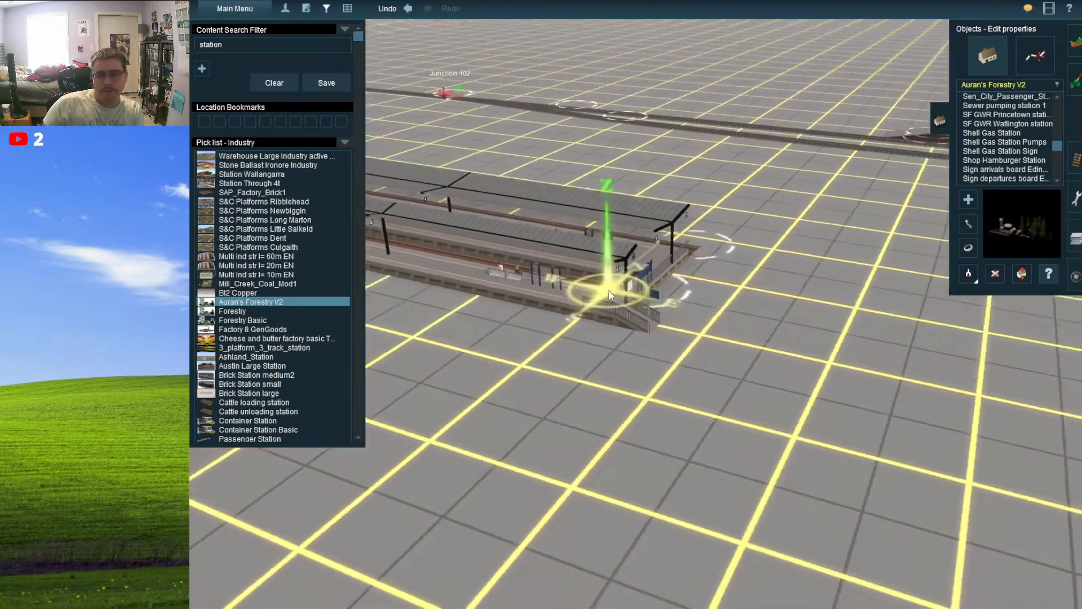
key("Left")
right_click(641, 292)
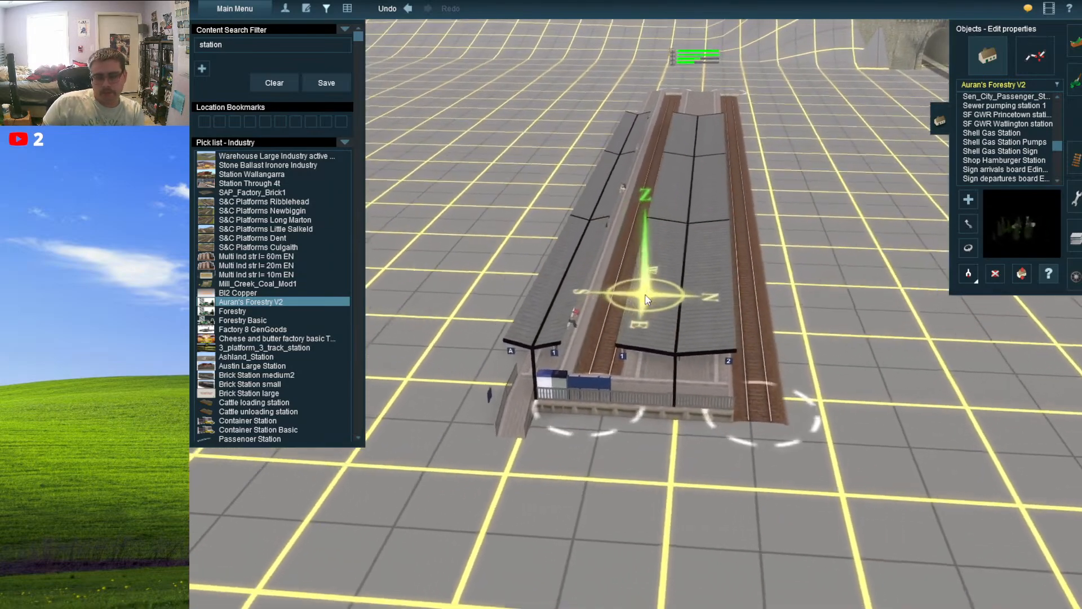
right_click(630, 306)
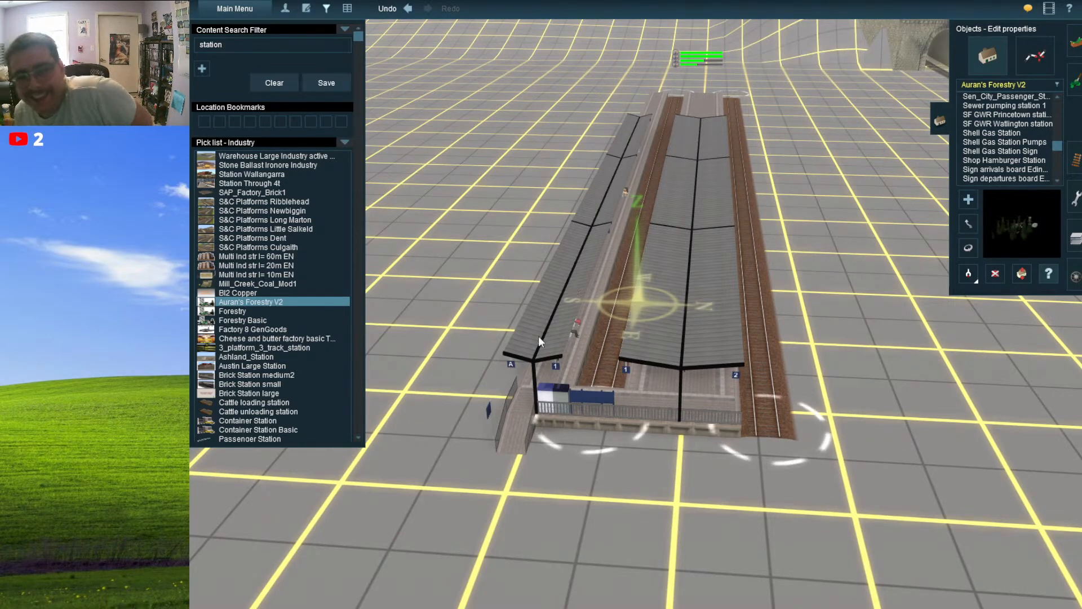
- Move the renamed station from near the tunnel to the outer side of the main line, between the forestry sidings and the large curve
scroll(644, 334, "down", 10)
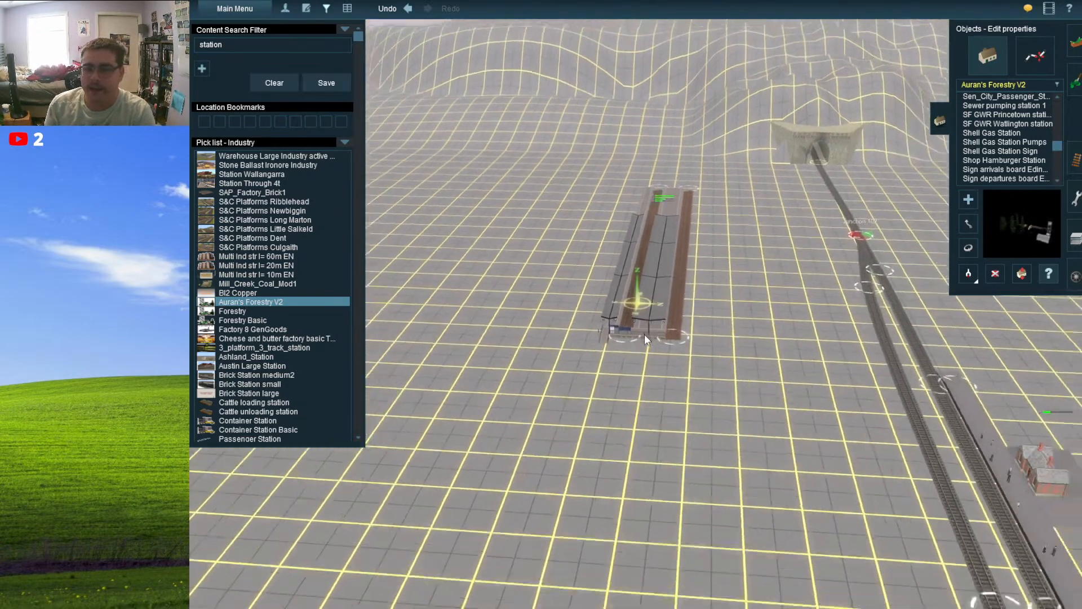
left_click(969, 224)
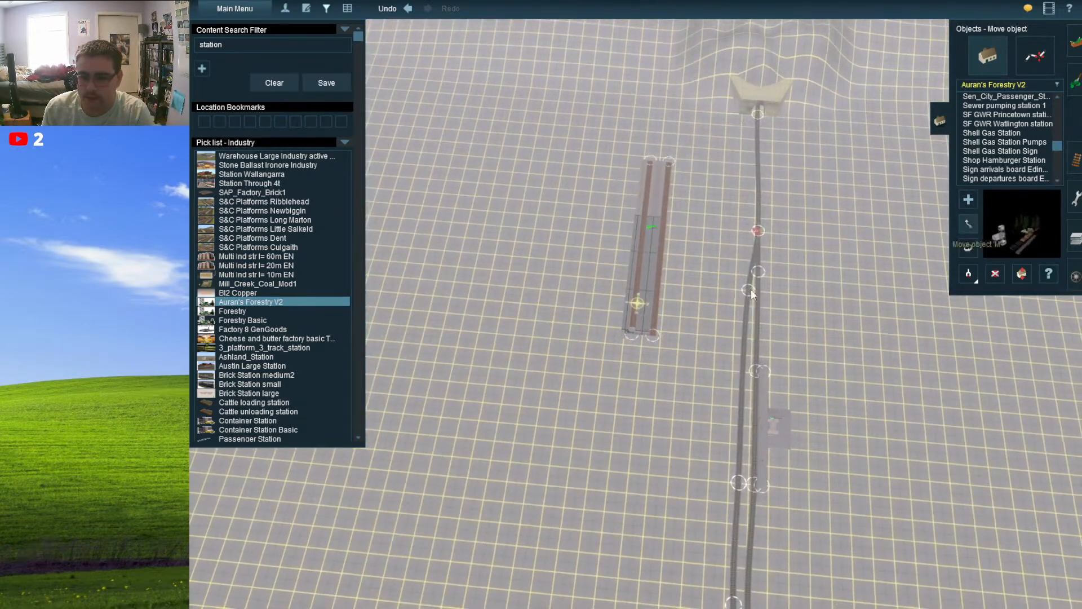
left_click_drag(651, 314, 679, 220)
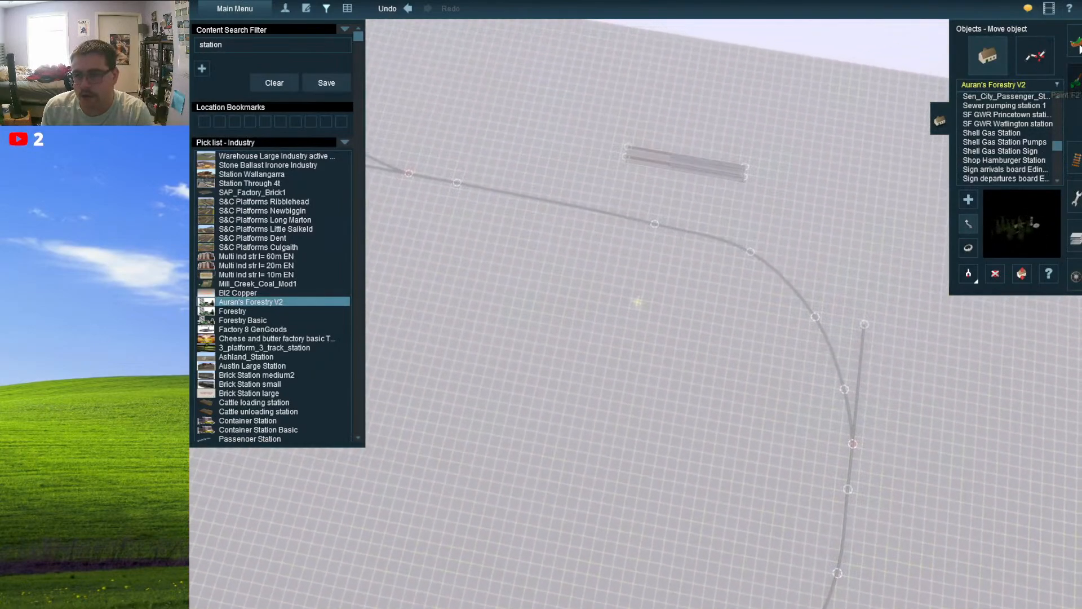
- Examine the outer edges of the route's ground around the branch loop and relocated station for places to add sections
left_click(1076, 44)
scroll(795, 391, "down", 5)
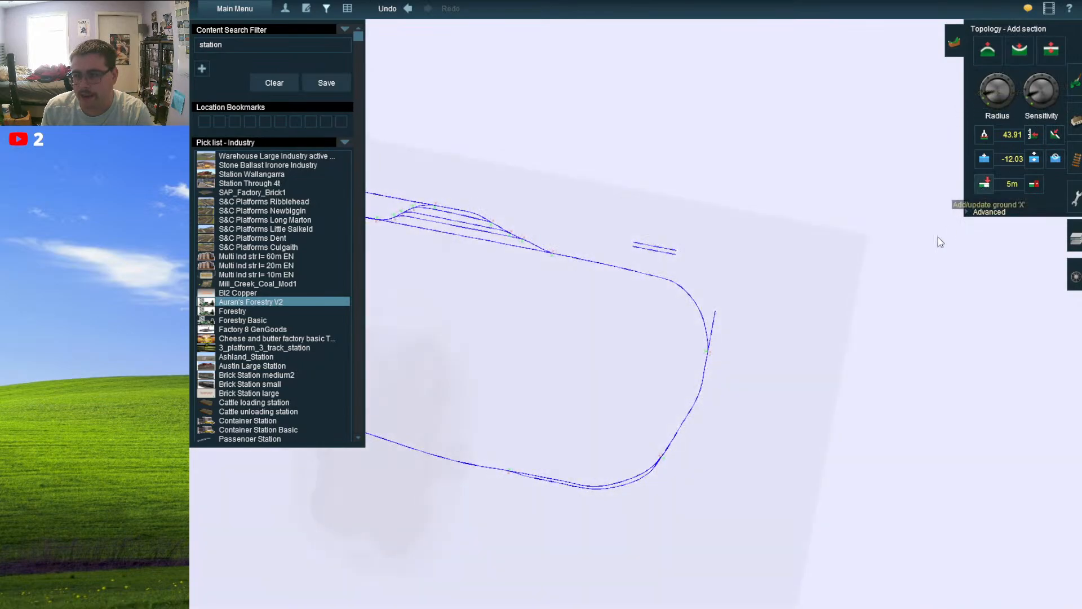
right_click(713, 468)
right_click(716, 465)
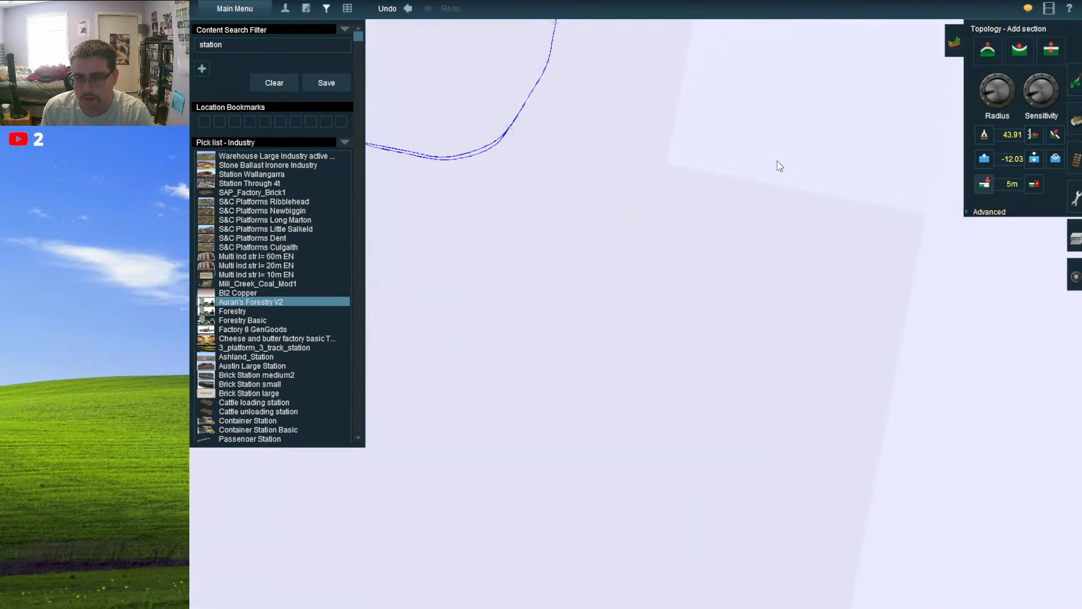
right_click(766, 128)
right_click(838, 493)
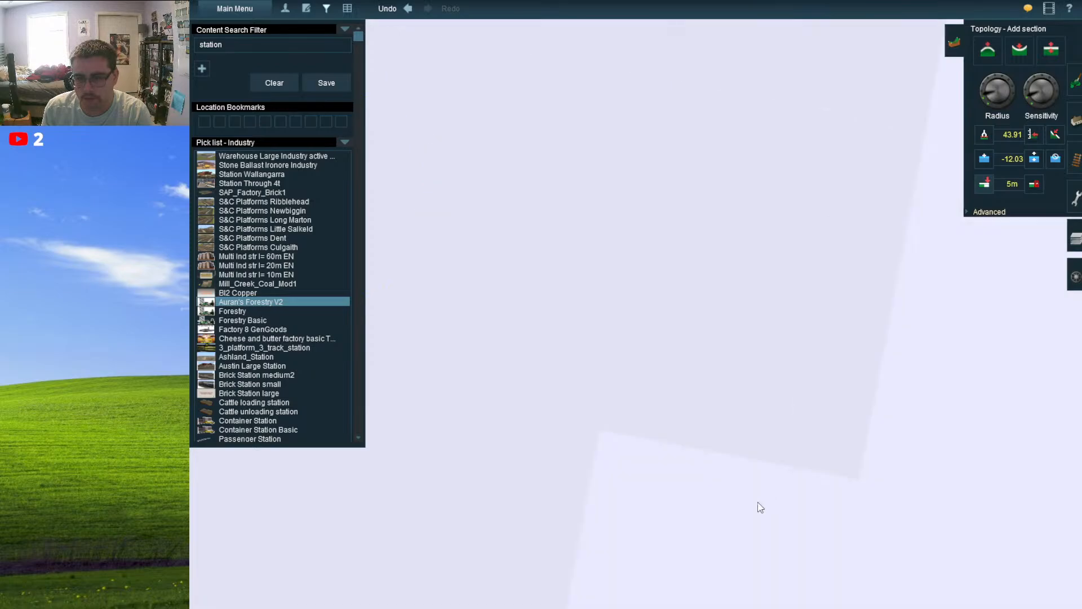
right_click(525, 207)
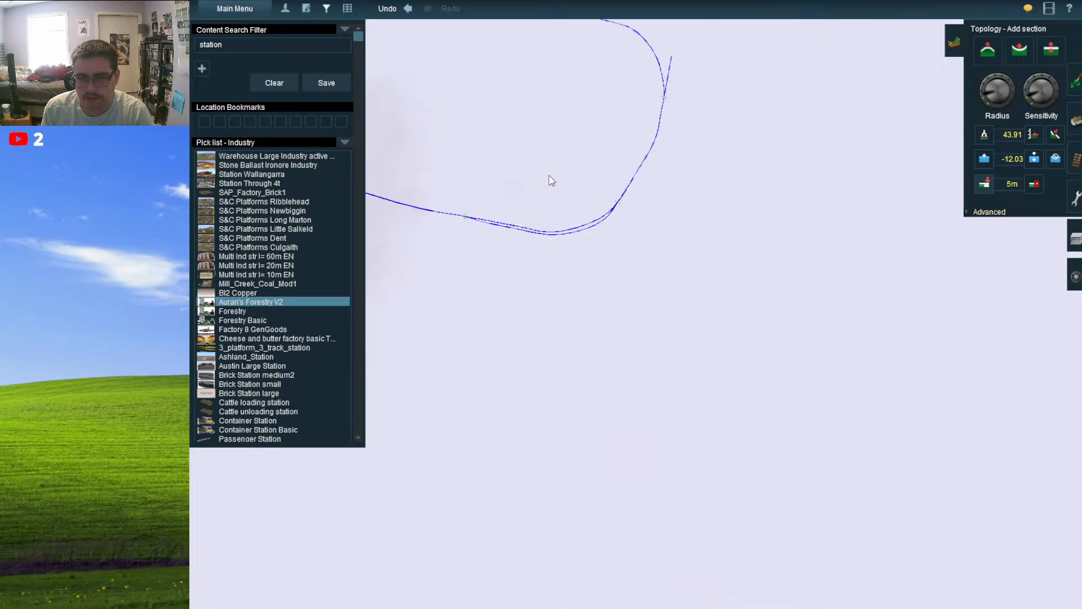
right_click(549, 175)
right_click(538, 205)
right_click(507, 331)
right_click(568, 253)
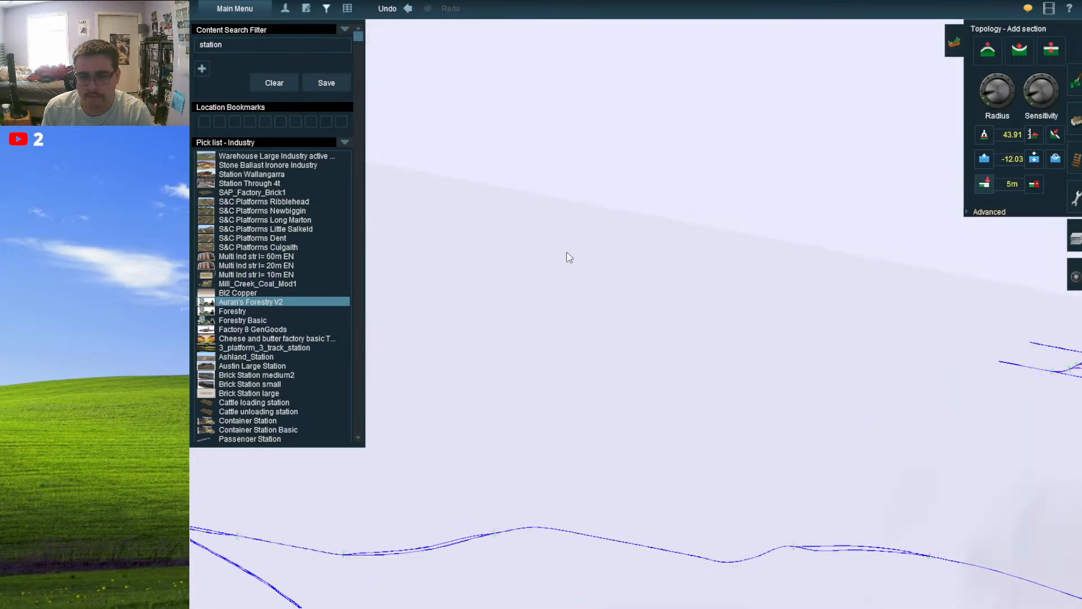
right_click(516, 243)
right_click(780, 254)
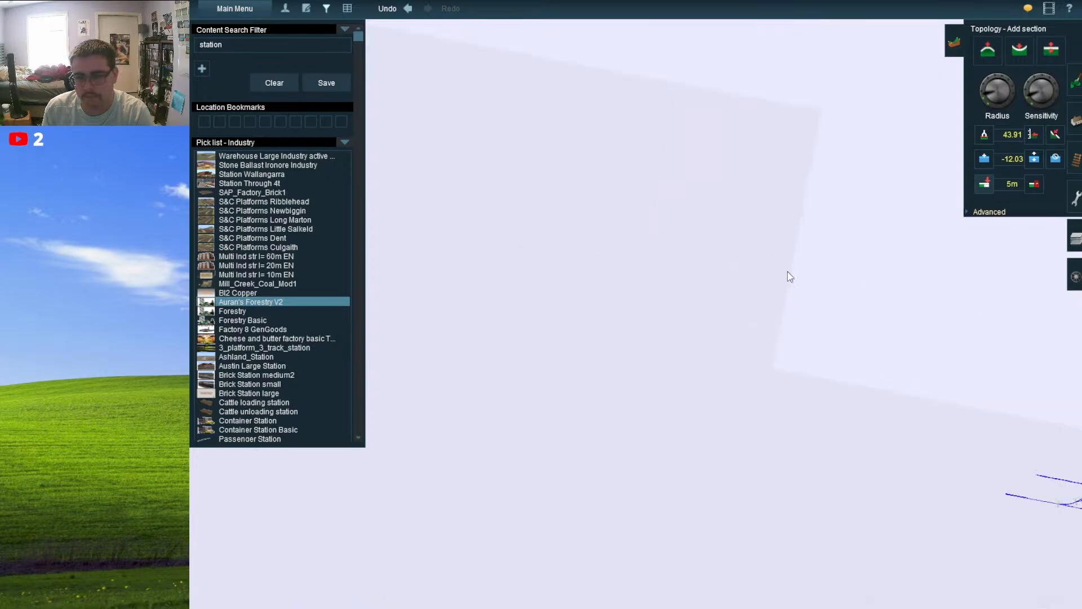
right_click(787, 272)
right_click(824, 396)
right_click(793, 316)
right_click(817, 337)
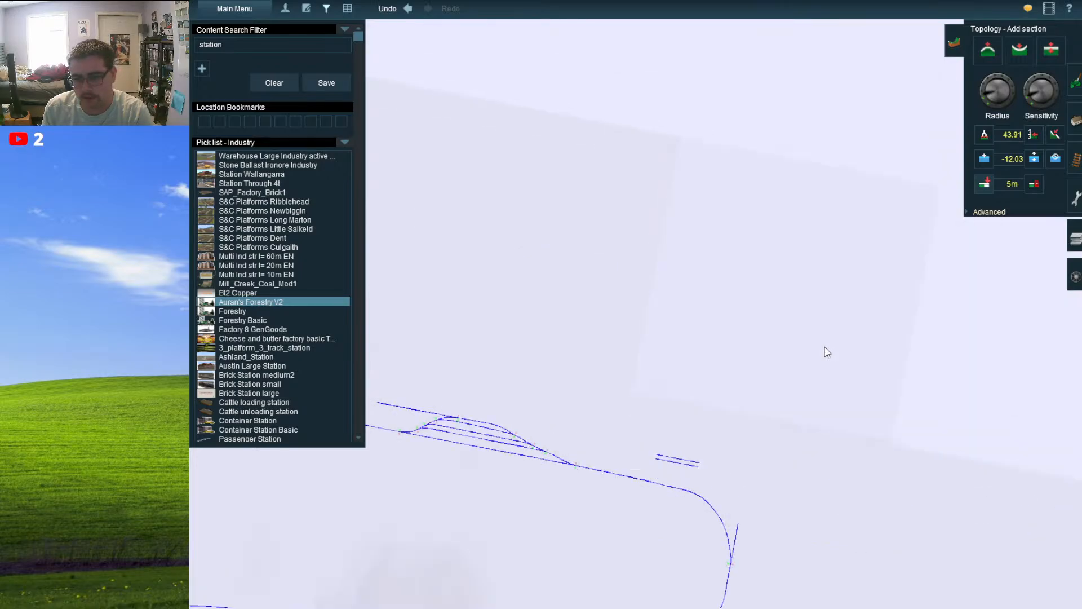
right_click(824, 346)
- Add ground sections side by side along the outer edge beyond the relocated station and forestry sidings
scroll(810, 361, "down", 3)
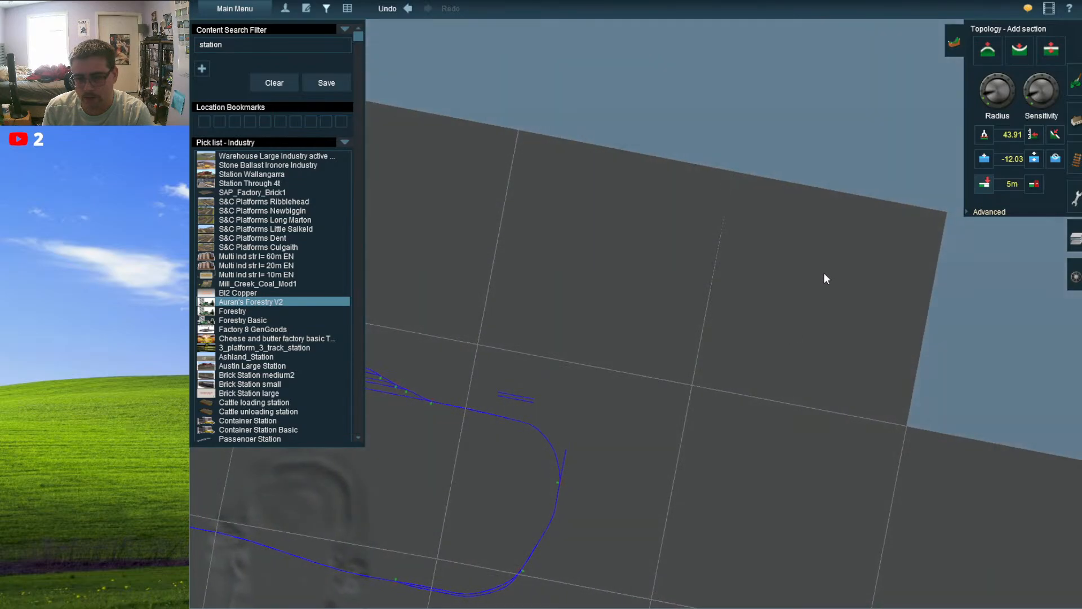
left_click(767, 153)
left_click(618, 105)
left_click(485, 73)
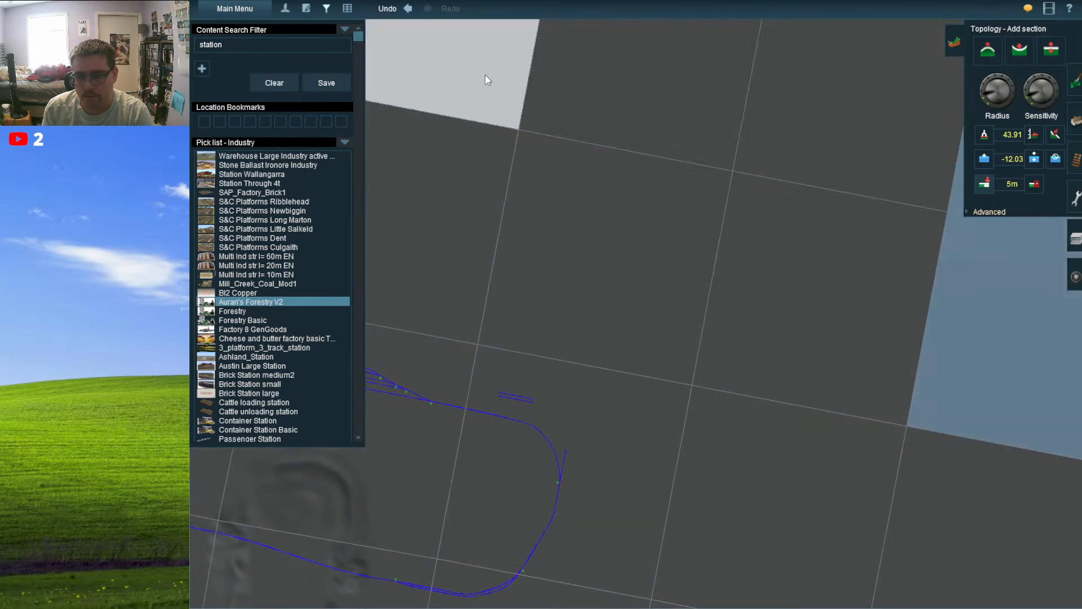
right_click(483, 74)
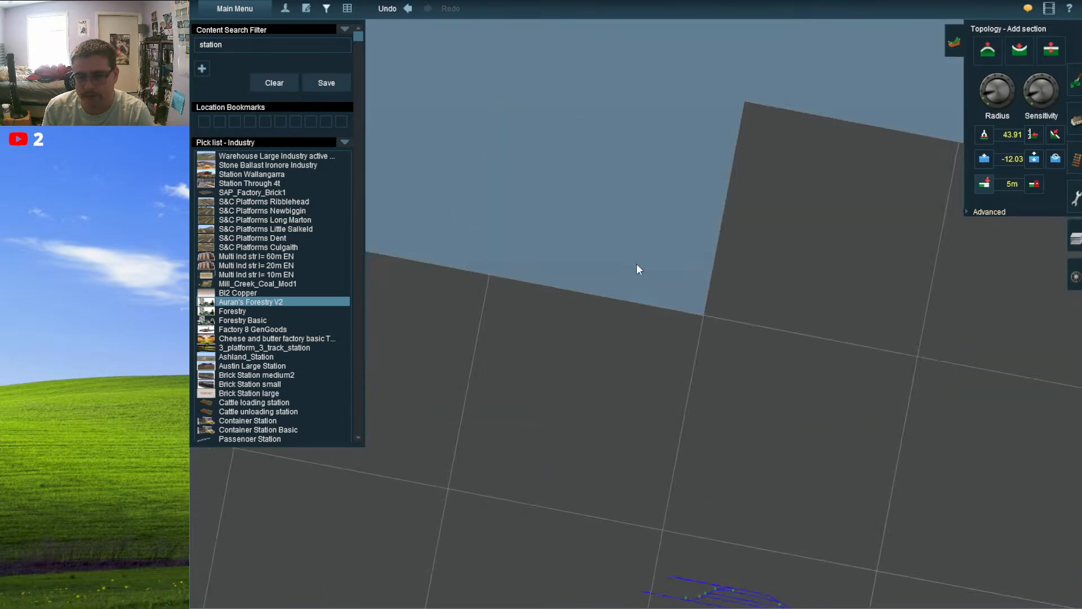
left_click(637, 263)
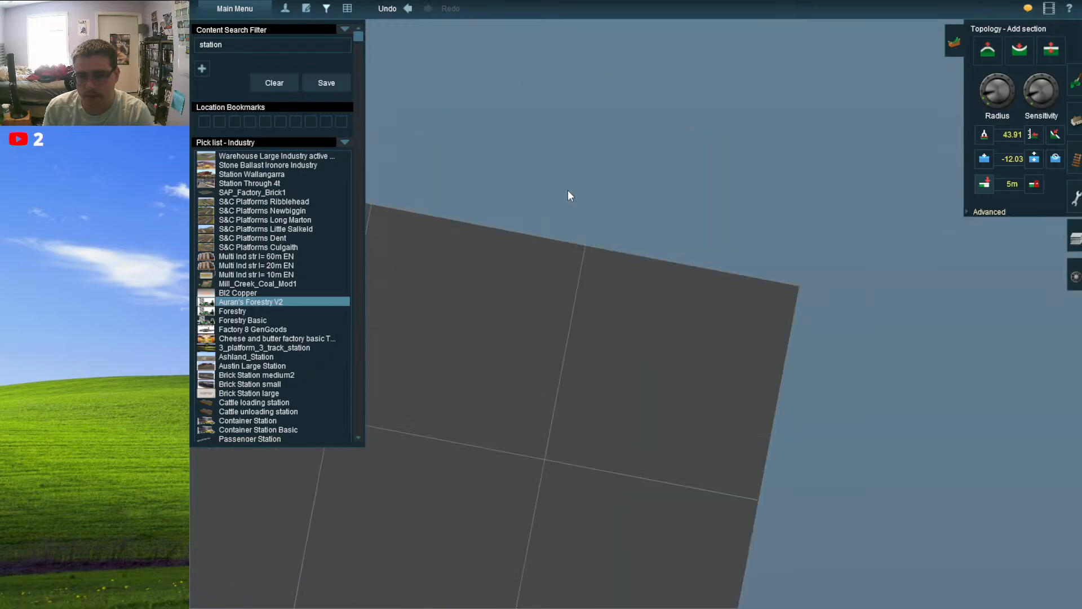
- Extend the new ground outward row by row into a long strip three sections wide
left_click(572, 194)
left_click(517, 188)
left_click(372, 97)
right_click(506, 92)
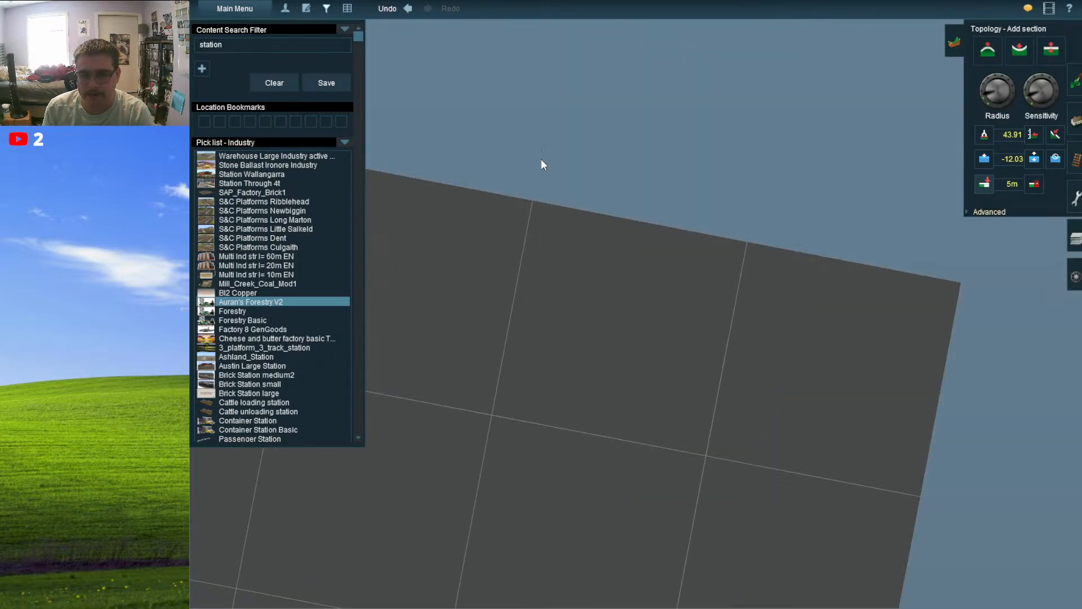
right_click(516, 201)
left_click(682, 262)
left_click(980, 299)
left_click(610, 208)
right_click(745, 188)
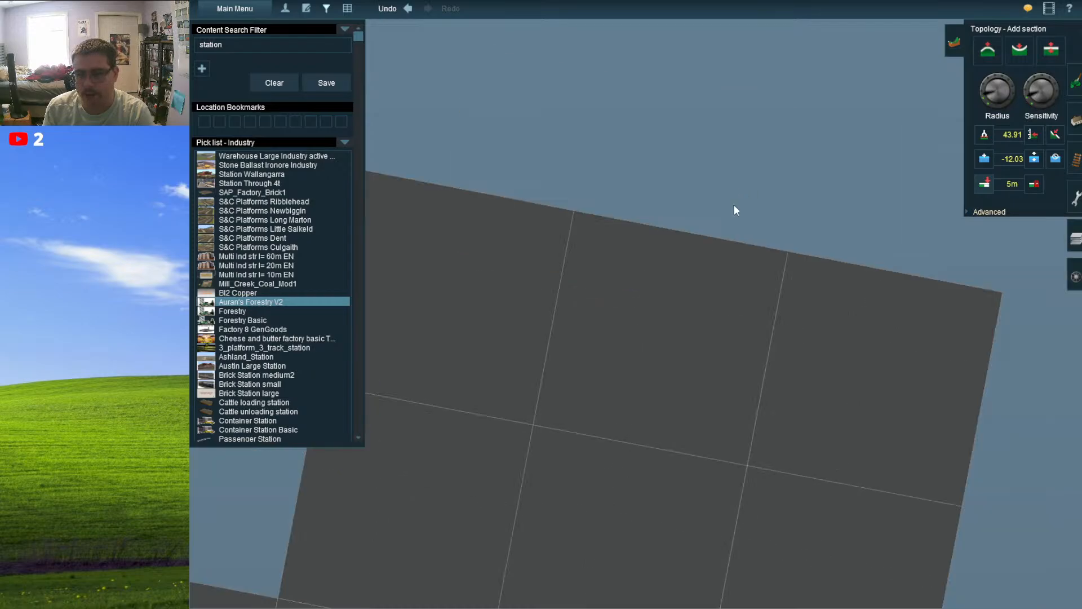
left_click(541, 164)
left_click(676, 183)
left_click(839, 212)
right_click(712, 123)
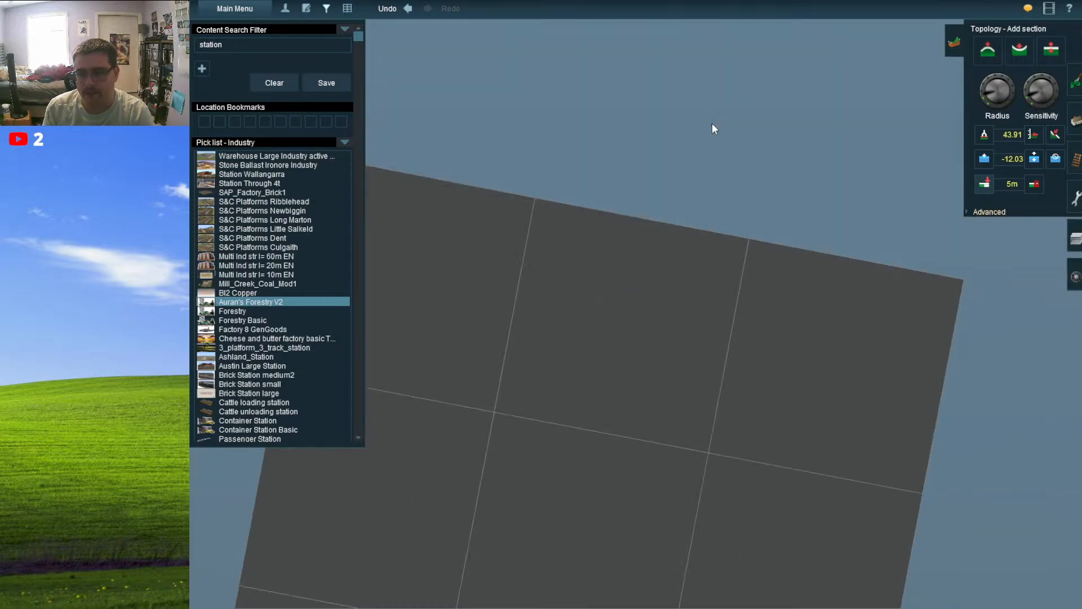
left_click(547, 156)
left_click(839, 195)
left_click(508, 148)
right_click(677, 87)
left_click(537, 156)
left_click(670, 174)
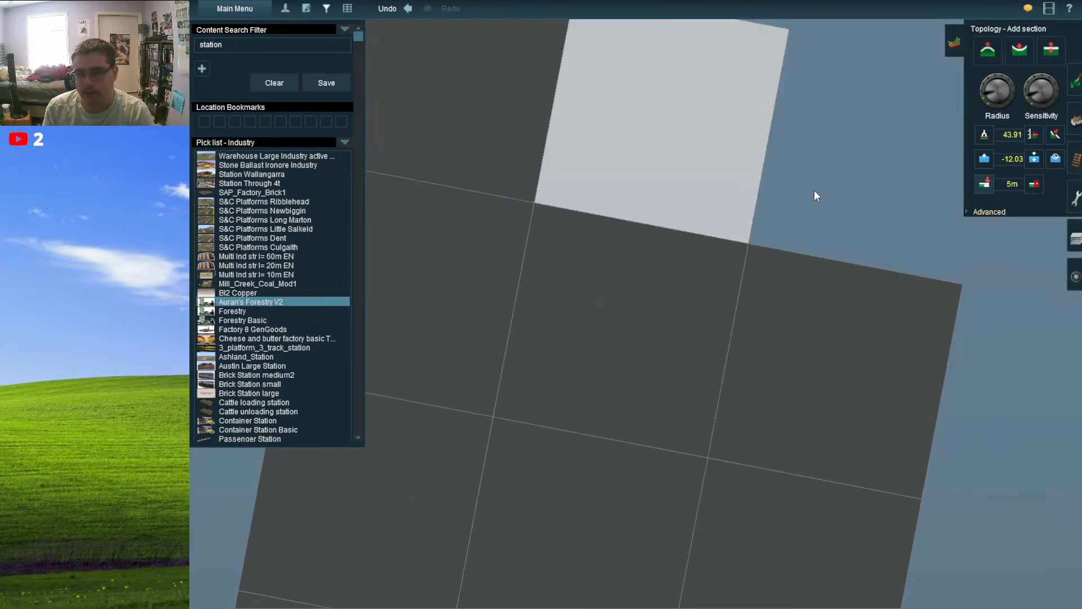
left_click(814, 191)
right_click(698, 103)
left_click(520, 137)
left_click(768, 154)
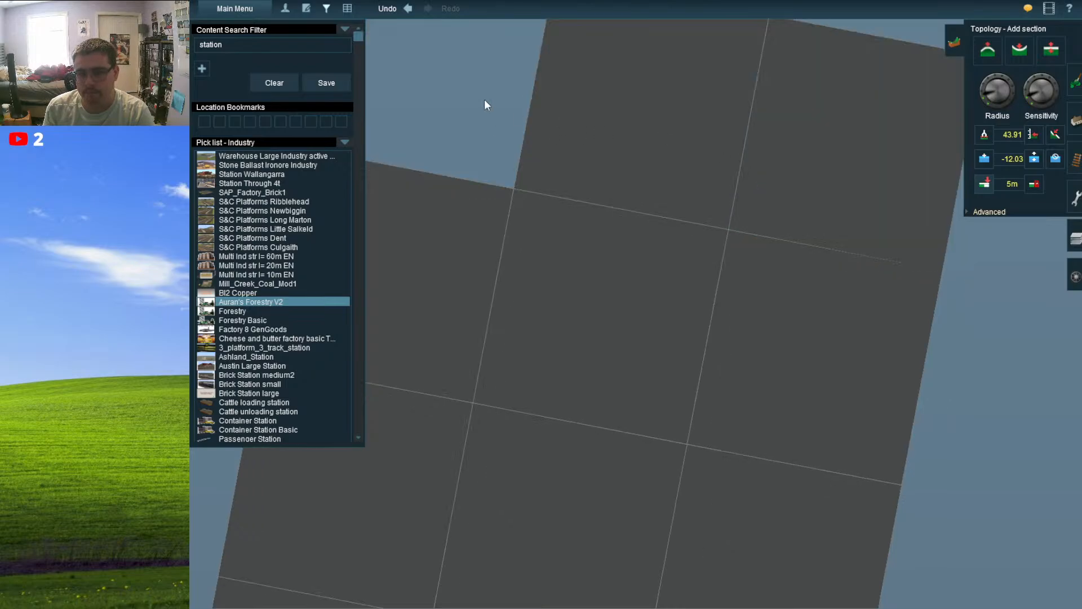
left_click(486, 100)
right_click(656, 107)
left_click(630, 181)
left_click(887, 218)
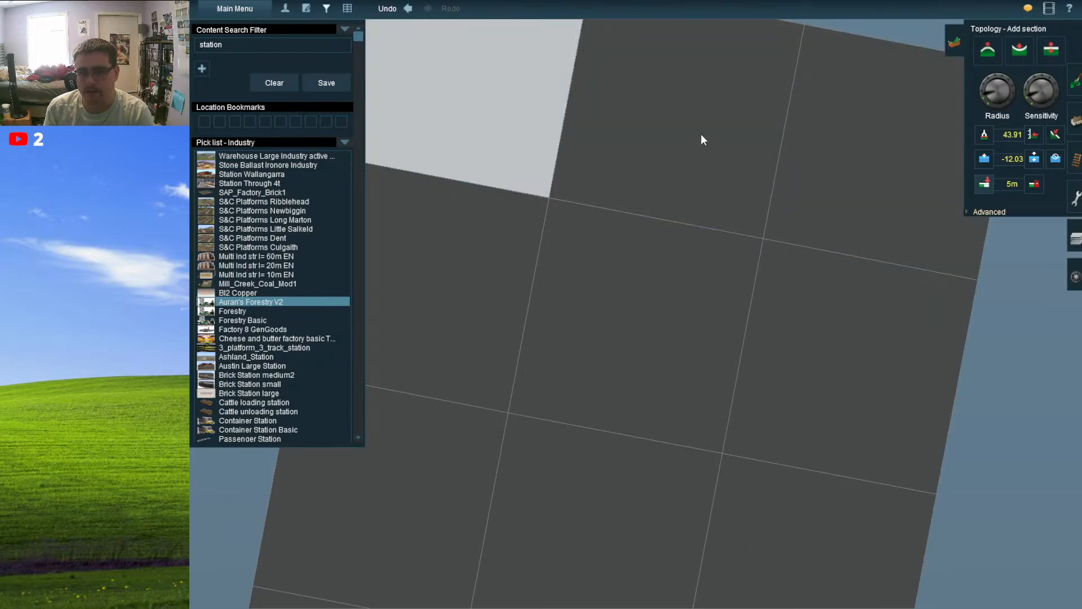
right_click(699, 135)
left_click(753, 233)
left_click(653, 112)
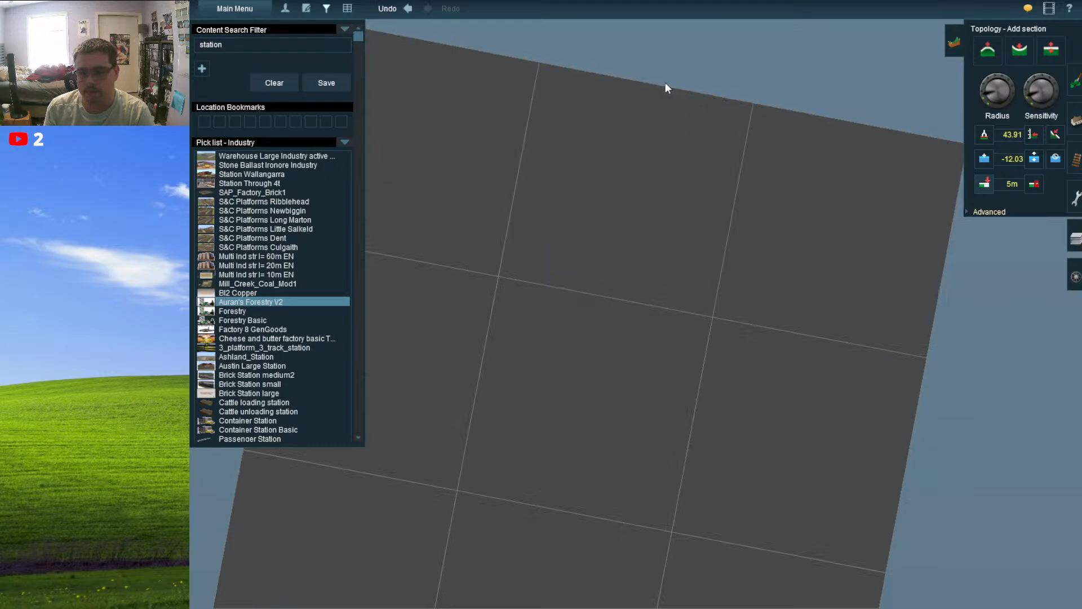
- Inspect the layout of all ground sections along the new strip and across the whole route in the map view
right_click(665, 83)
right_click(611, 441)
right_click(611, 441)
right_click(610, 441)
right_click(611, 440)
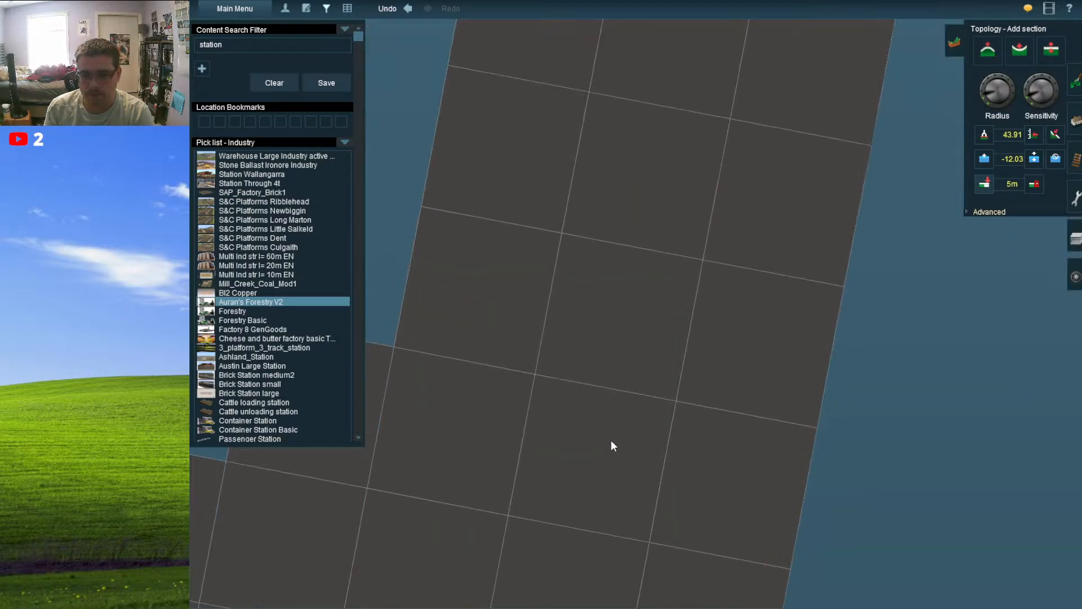
right_click(611, 440)
right_click(613, 438)
key("ctrl+m")
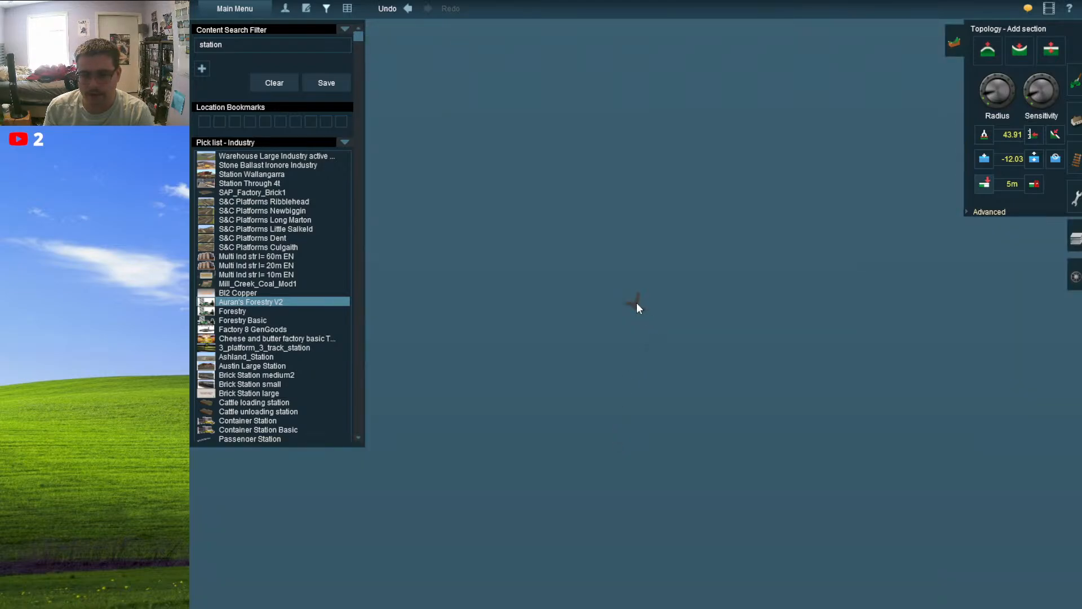
scroll(637, 313, "up", 10)
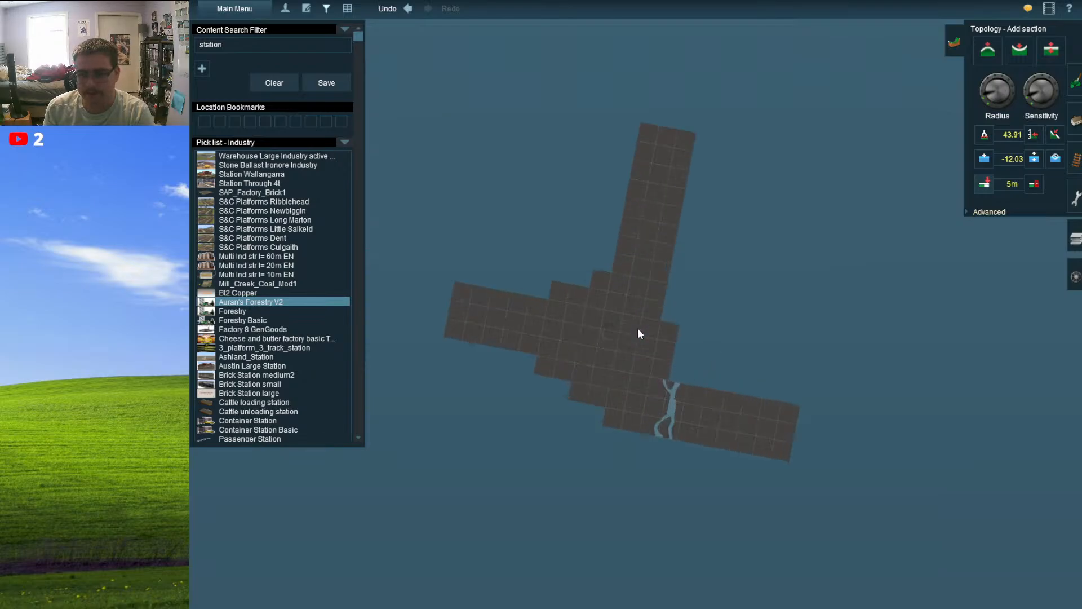
- Lower the terrain from the cut-off end of the river's smaller branch toward the nearby ground edge
scroll(637, 328, "up", 4)
scroll(656, 321, "up", 3)
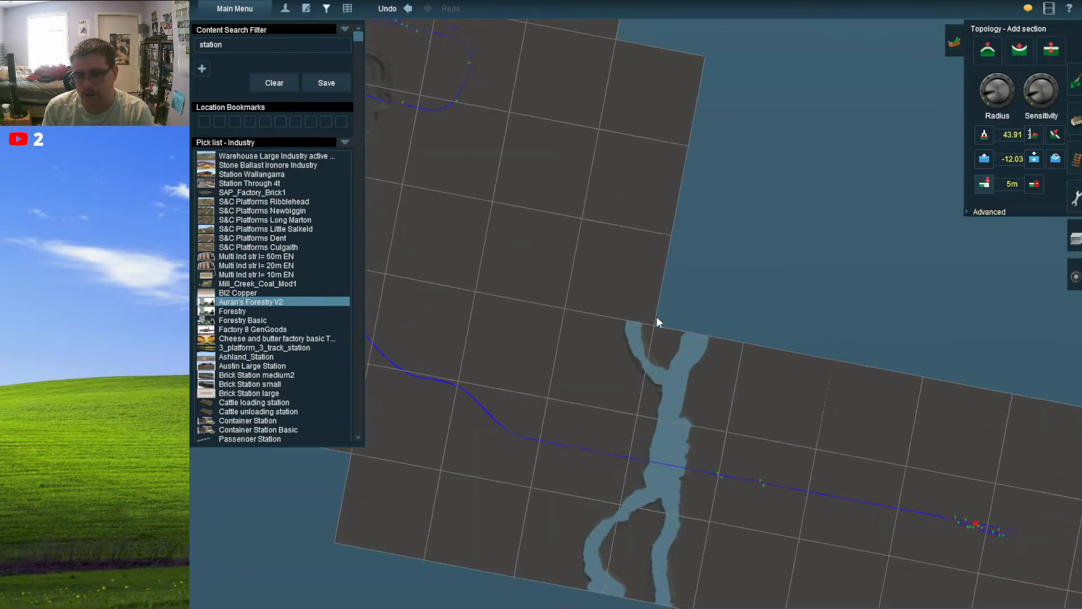
scroll(656, 321, "up", 5)
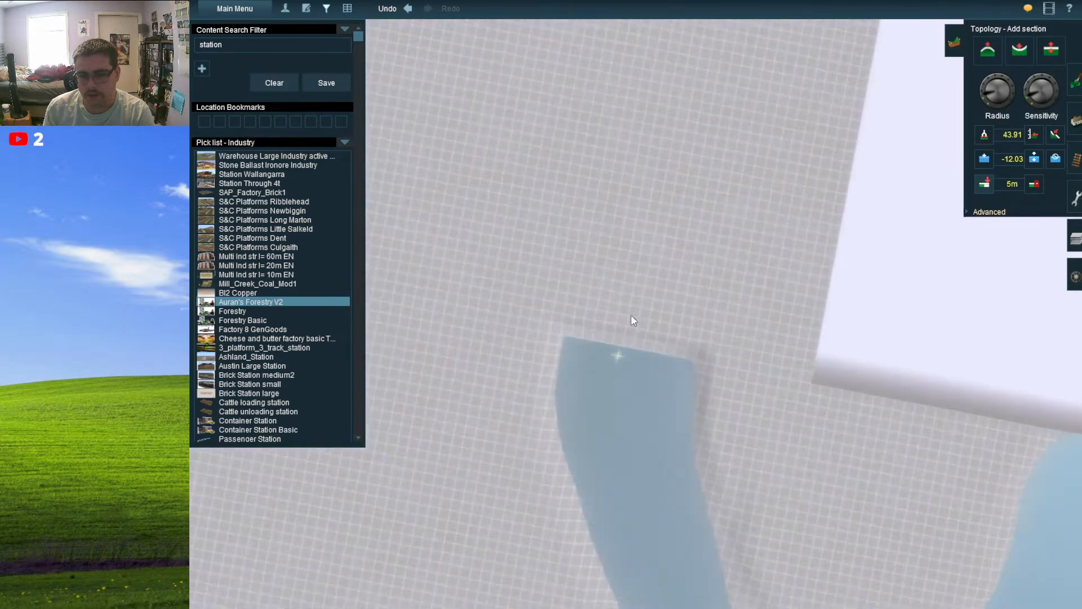
scroll(631, 320, "up", 2)
left_click(1019, 50)
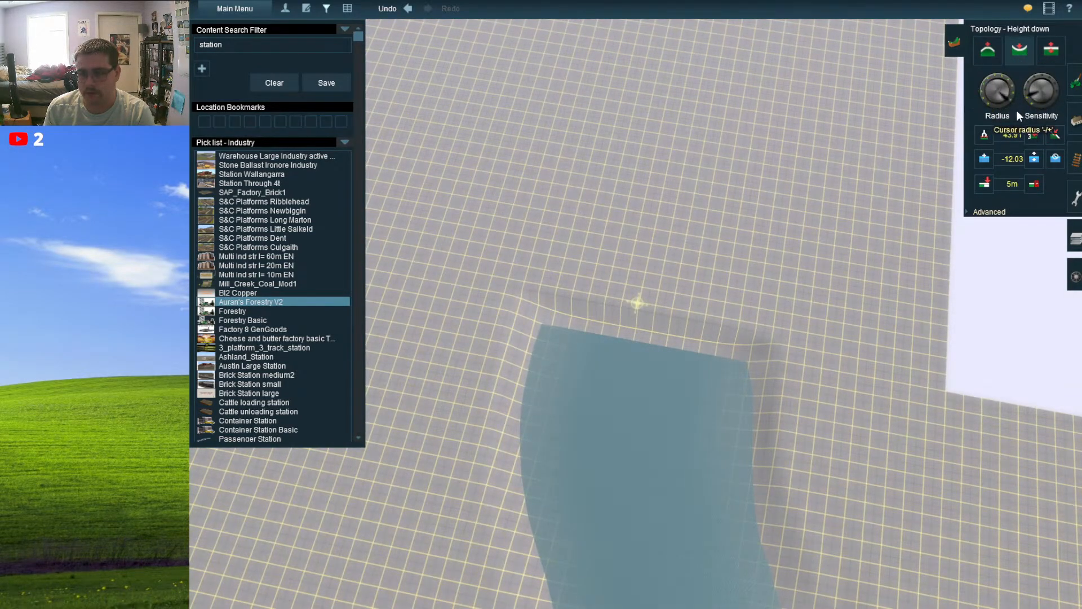
mouse_move(681, 258)
left_mouse_down()
mouse_move(754, 203)
mouse_move(878, 204)
mouse_move(895, 220)
mouse_move(779, 274)
mouse_move(622, 266)
mouse_move(611, 309)
mouse_move(614, 246)
mouse_move(708, 194)
mouse_move(826, 194)
left_mouse_up()
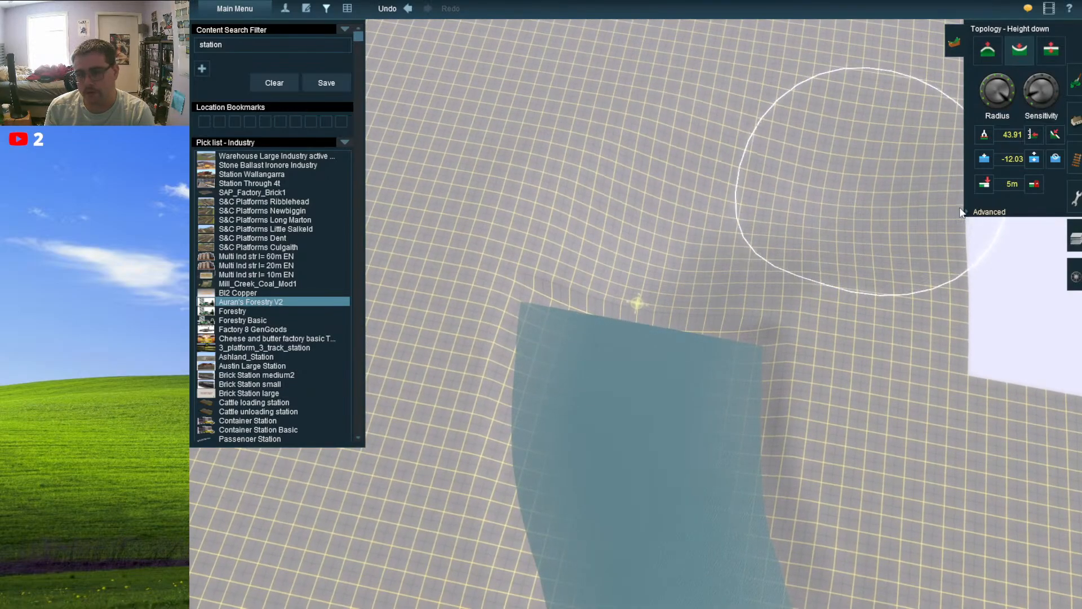
- Fill the lowered channel with water so the river branch bends and continues to the ground edge
left_click(985, 158)
left_click(659, 251)
mouse_move(661, 255)
left_mouse_down()
mouse_move(824, 193)
mouse_move(729, 307)
mouse_move(574, 338)
mouse_move(819, 201)
left_mouse_up()
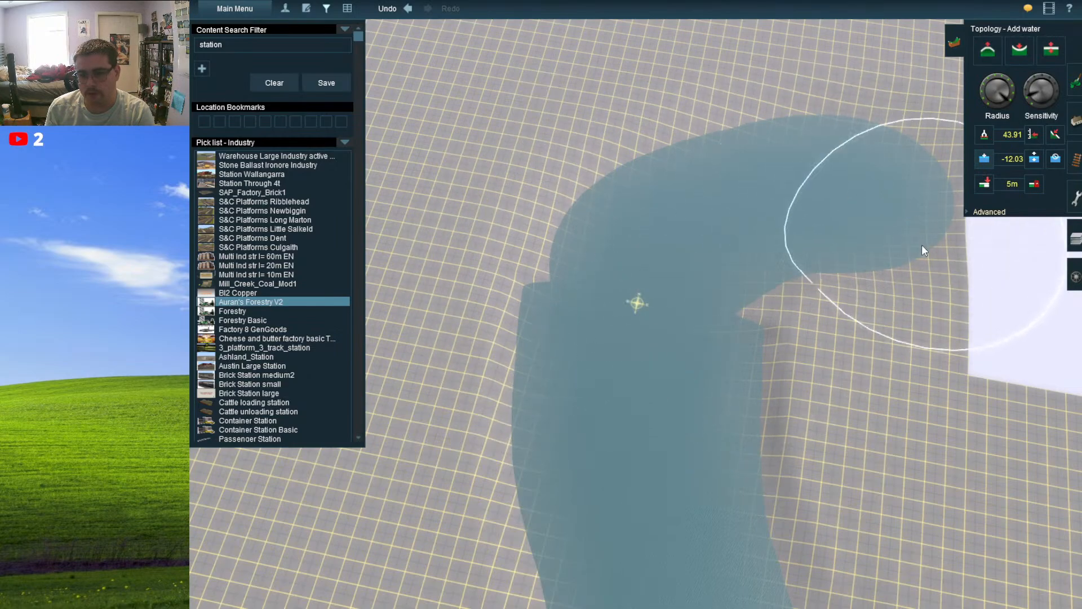
mouse_move(955, 218)
left_mouse_down()
mouse_move(929, 233)
mouse_move(924, 171)
mouse_move(760, 323)
mouse_move(752, 336)
mouse_move(770, 333)
mouse_move(758, 336)
mouse_move(720, 428)
mouse_move(668, 409)
mouse_move(583, 268)
mouse_move(684, 279)
mouse_move(793, 255)
left_mouse_up()
- Examine the finished river branch and the open ground beyond the branch line's loop in the map view
scroll(733, 282, "down", 10)
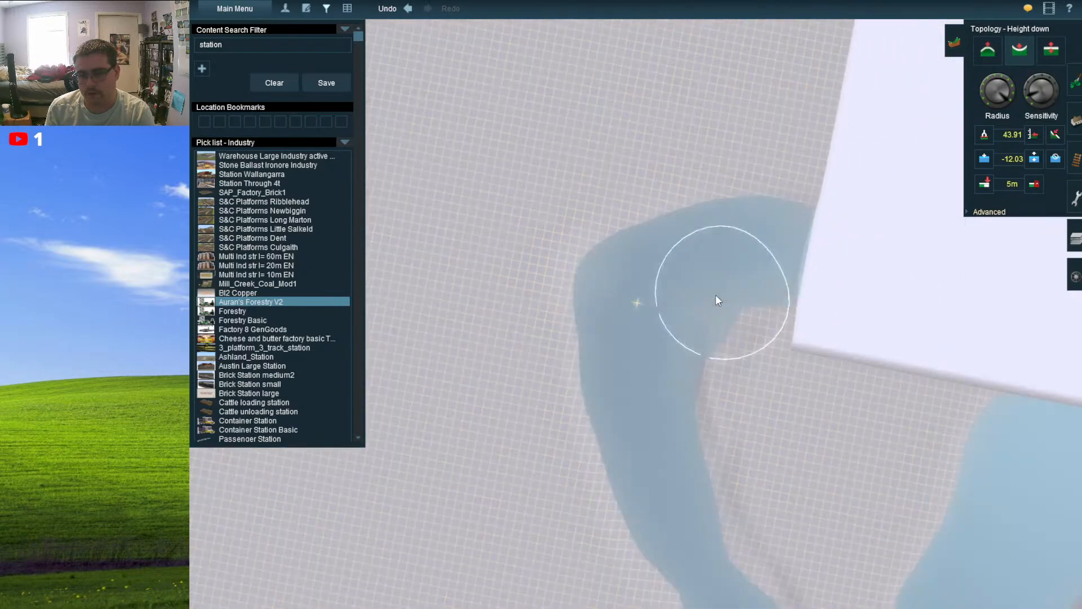
scroll(673, 299, "down", 2)
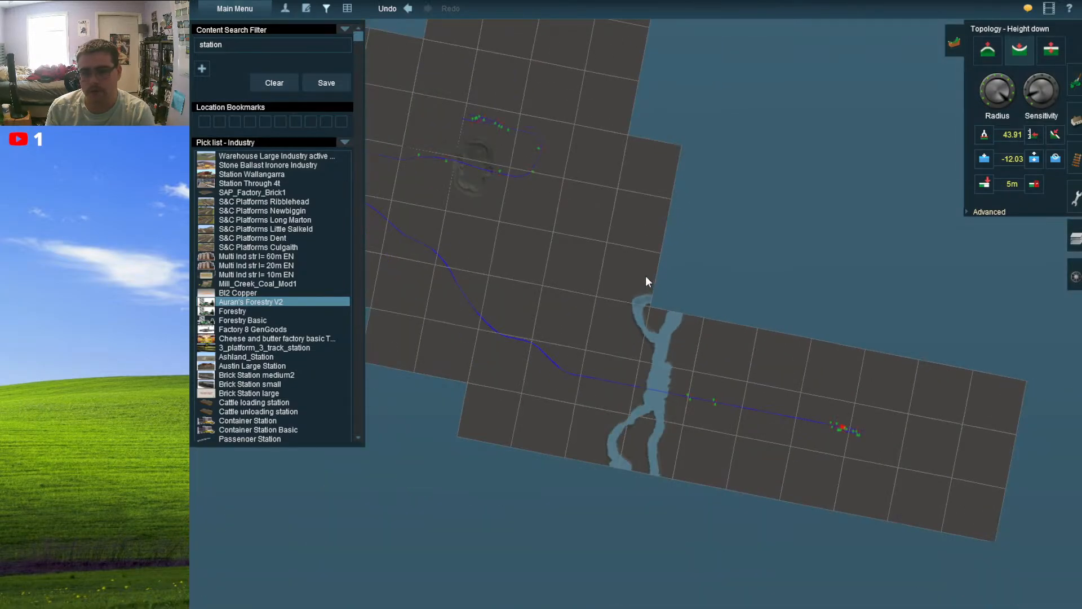
right_click(577, 186)
right_click(647, 172)
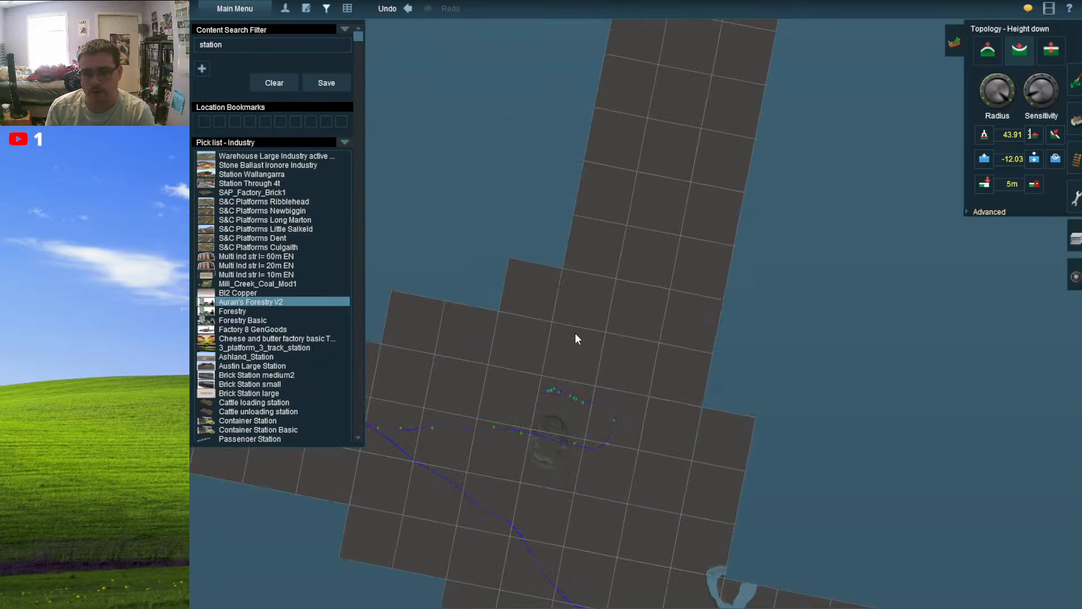
scroll(631, 352, "up", 4)
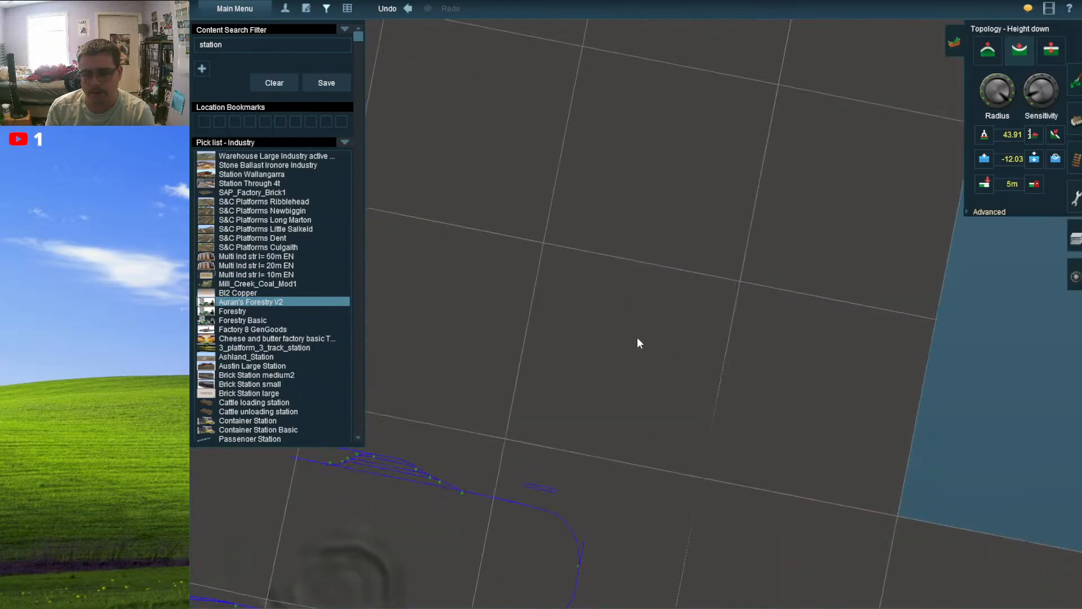
key("Left")
scroll(618, 378, "up", 2)
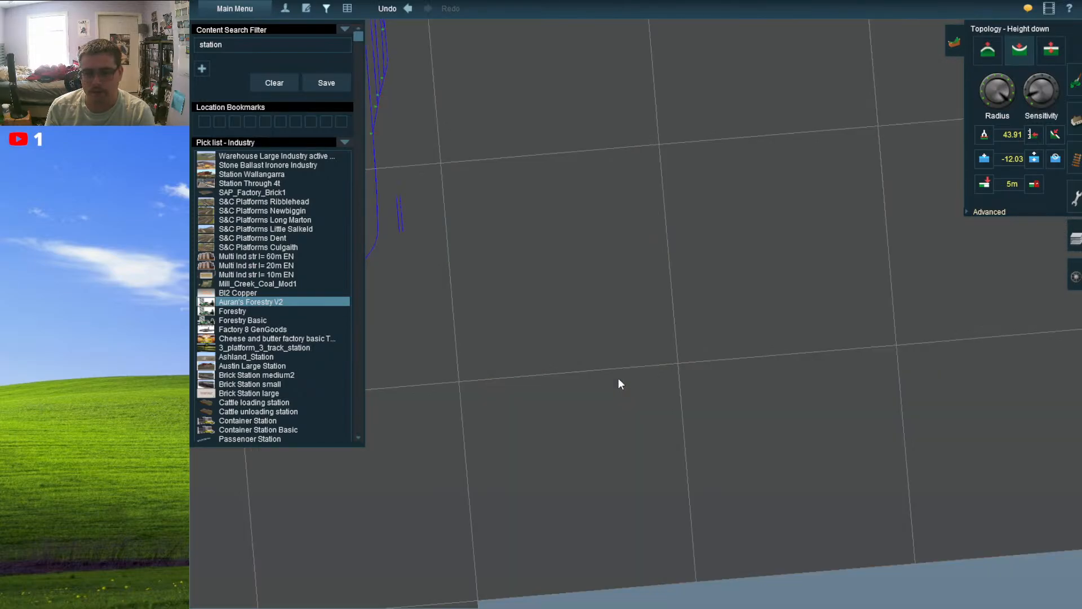
scroll(618, 381, "up", 3)
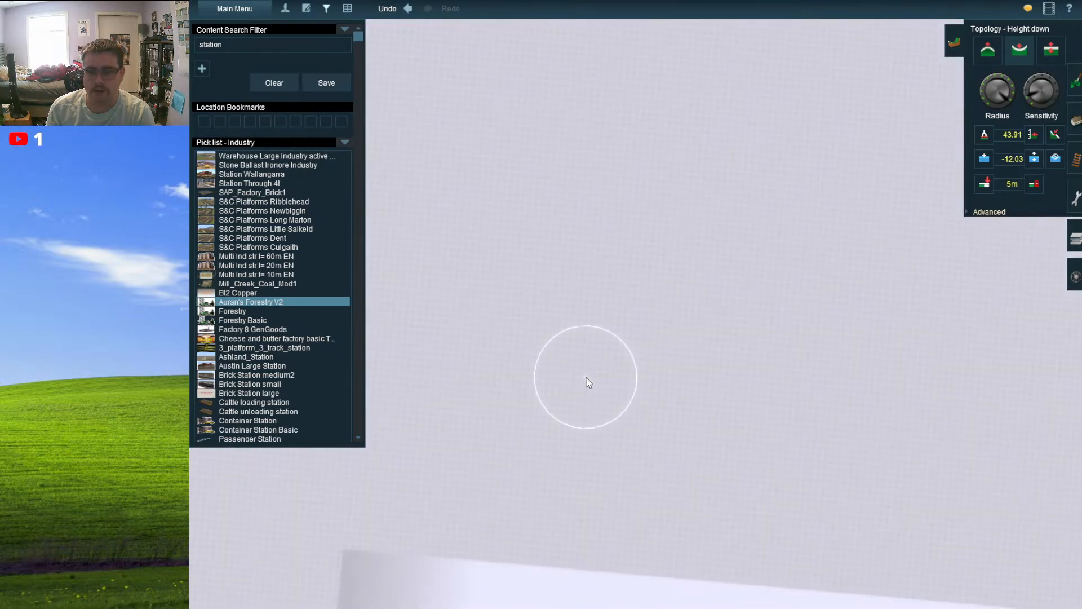
scroll(638, 217, "down", 5)
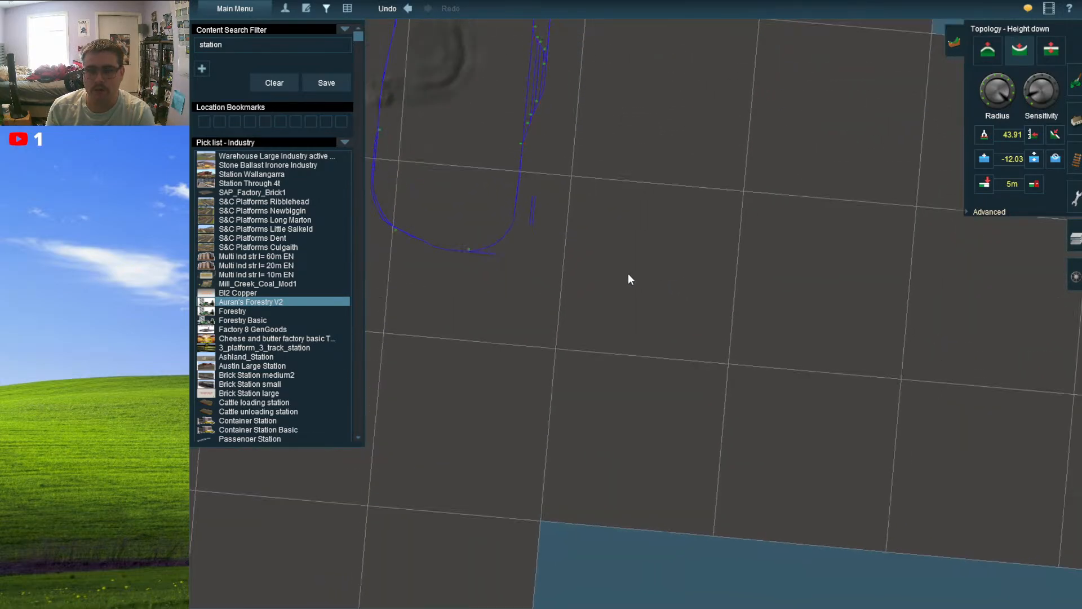
- Lower the terrain into a winding river channel running inward from the ground edge past the branch line's loop
right_click(655, 386)
scroll(606, 341, "down", 5)
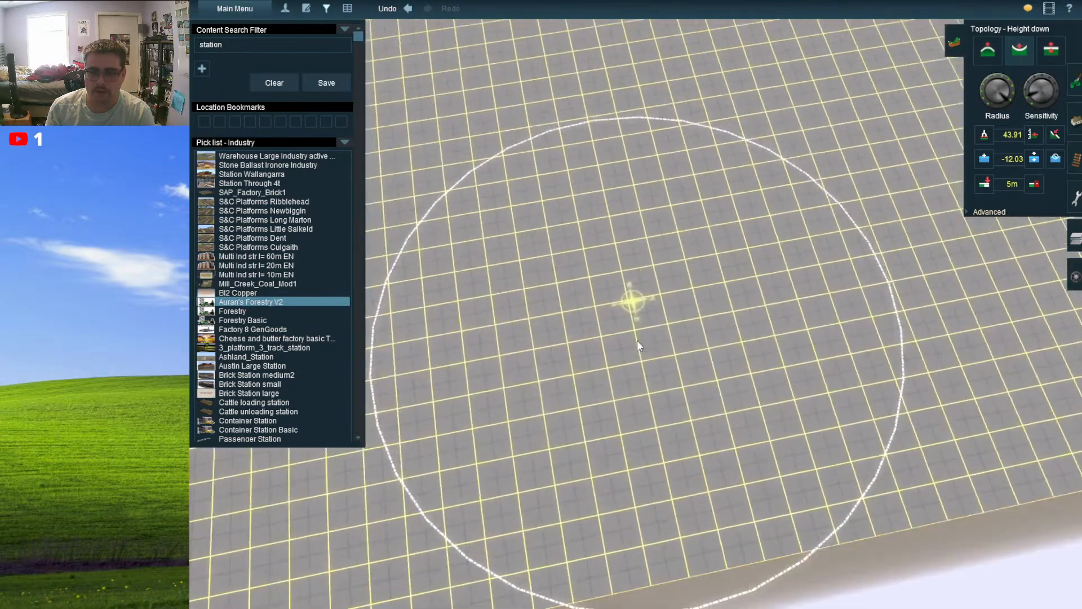
right_click_drag(637, 340, 632, 390)
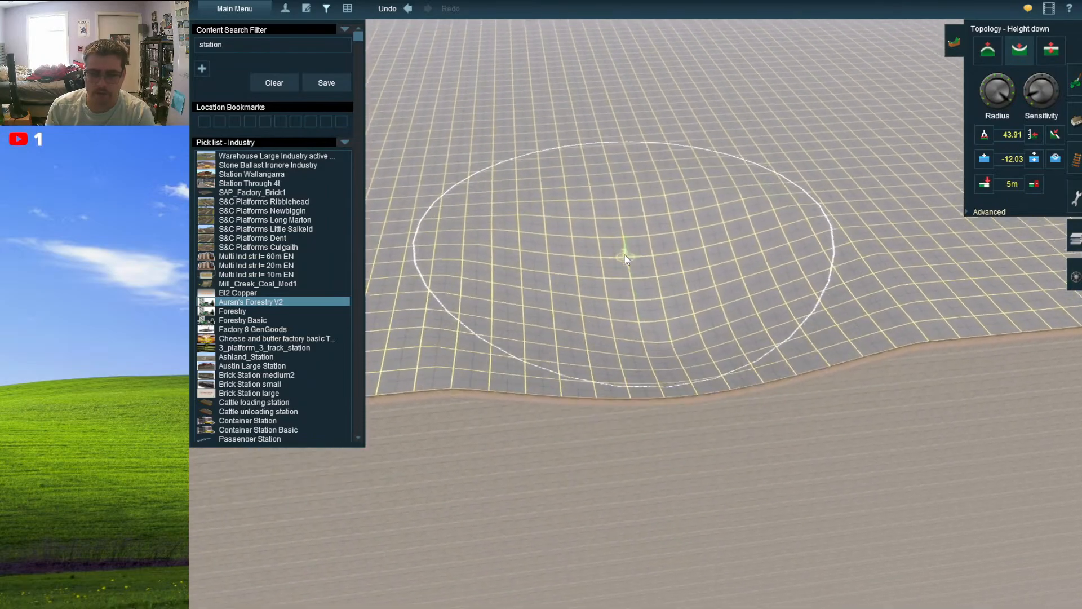
right_click_drag(632, 302, 630, 269)
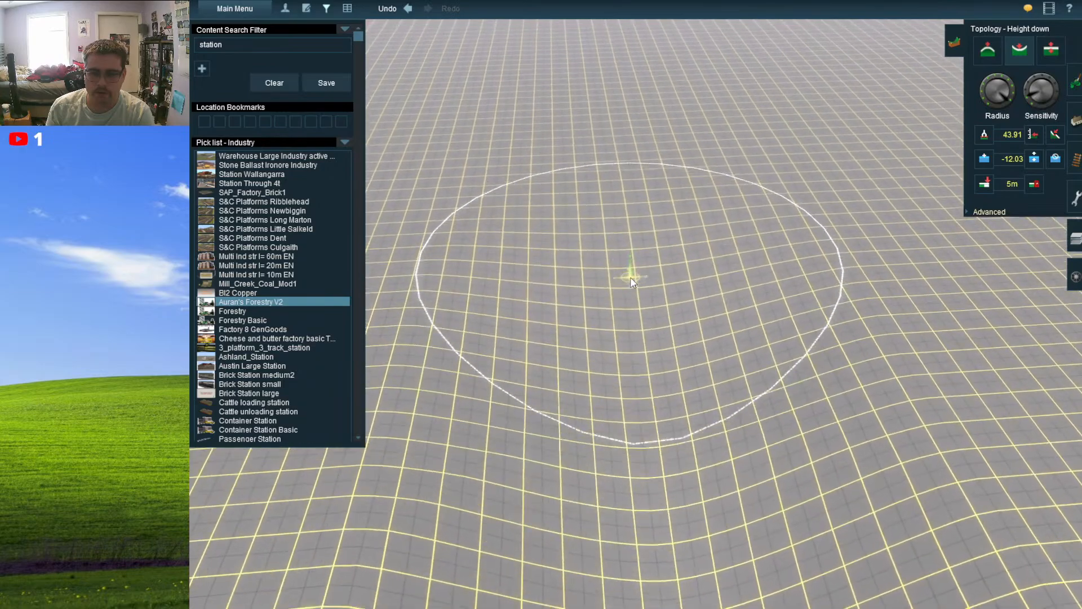
mouse_move(631, 279)
left_mouse_down()
mouse_move(654, 269)
mouse_move(613, 276)
mouse_move(680, 268)
mouse_move(597, 269)
mouse_move(625, 333)
left_mouse_up()
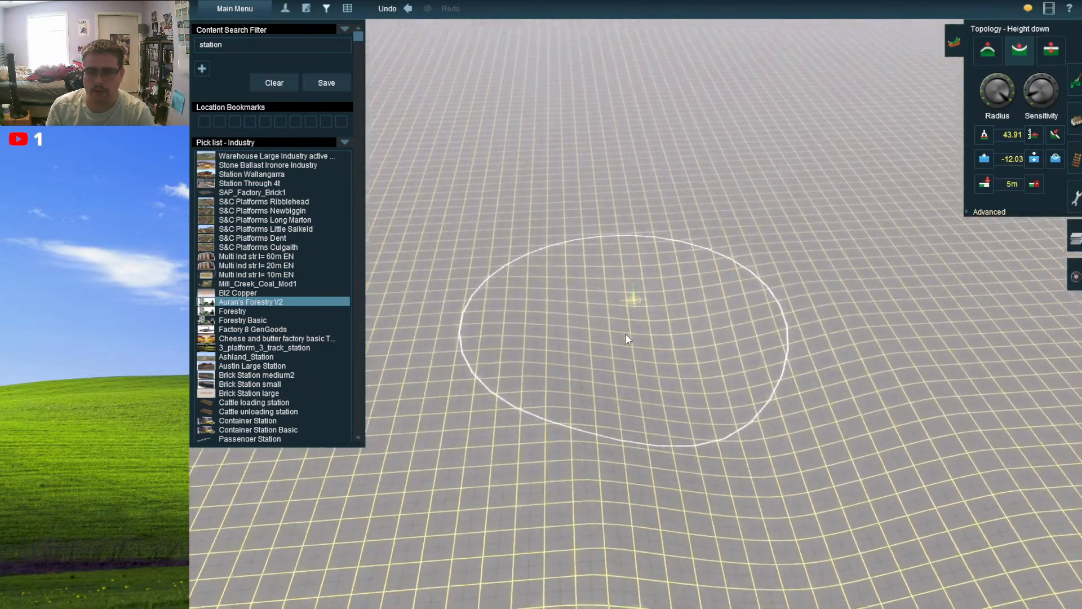
scroll(624, 333, "down", 6)
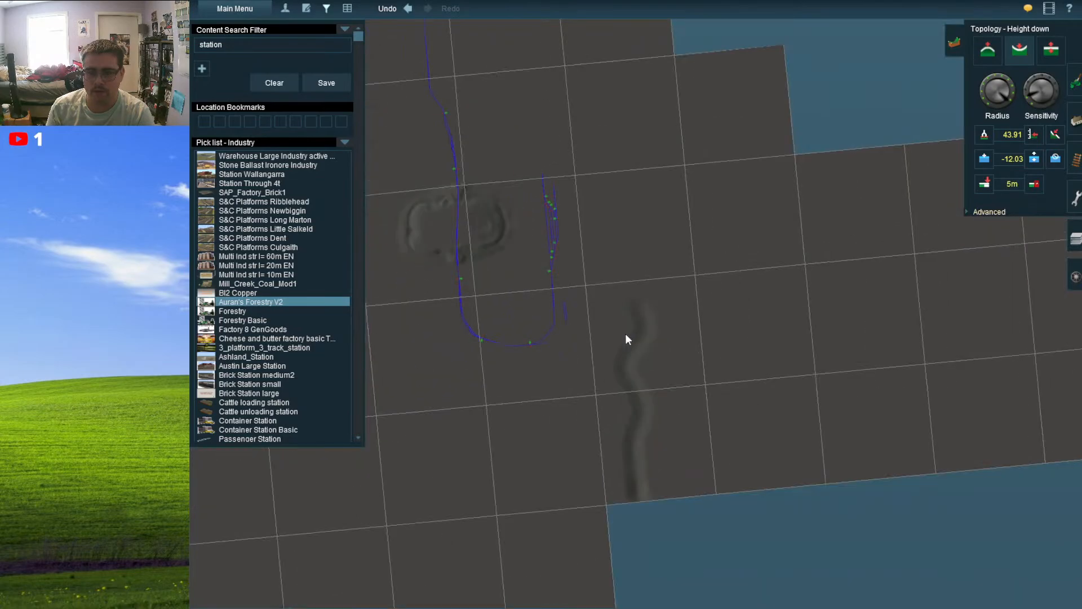
- Continue lowering the channel across the new strip until it cuts through the opposite ground edge at the inner corner
scroll(634, 305, "up", 10)
scroll(638, 308, "up", 5)
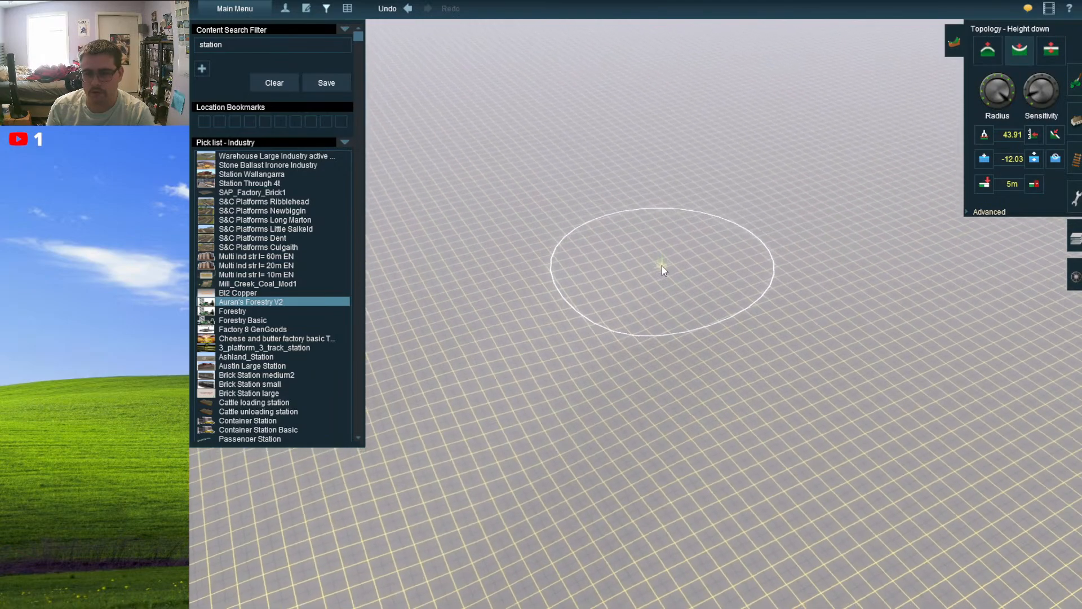
mouse_move(658, 268)
left_mouse_down()
mouse_move(647, 265)
mouse_move(620, 313)
mouse_move(652, 344)
mouse_move(567, 302)
mouse_move(576, 306)
mouse_move(495, 352)
mouse_move(610, 242)
mouse_move(652, 285)
mouse_move(642, 291)
mouse_move(630, 267)
mouse_move(612, 282)
mouse_move(627, 267)
mouse_move(699, 257)
mouse_move(626, 233)
left_mouse_up()
key("Left")
right_click(590, 244)
key("Left")
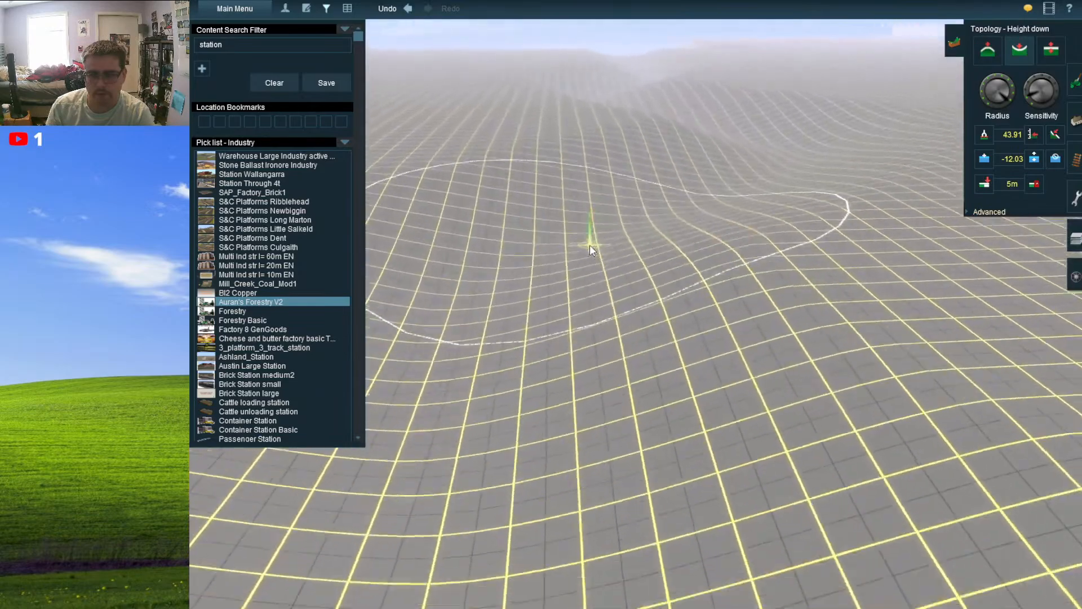
key("Left")
mouse_move(692, 180)
right_mouse_down()
mouse_move(629, 146)
mouse_move(531, 150)
mouse_move(675, 175)
mouse_move(665, 169)
right_mouse_up()
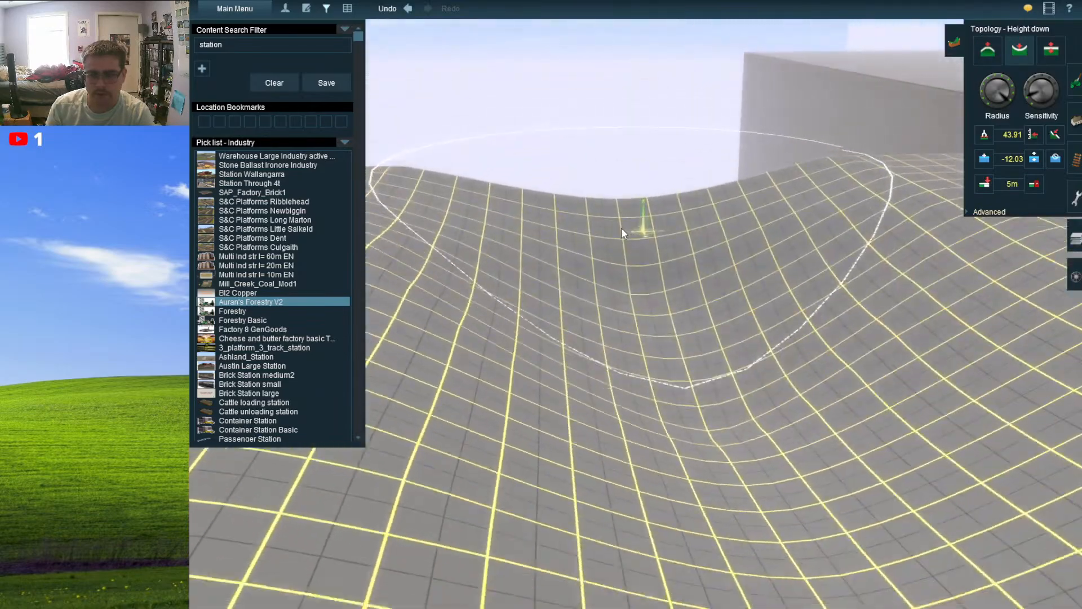
right_click(633, 354)
scroll(633, 354, "down", 5)
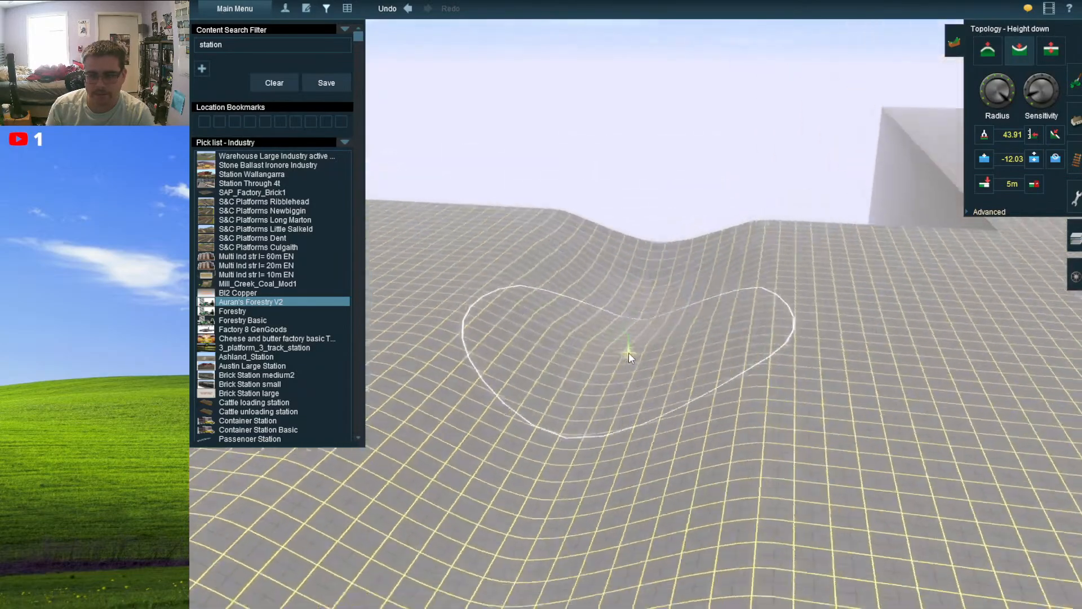
- Lower the terrain beside the channel's bend to form a side branch off the new river channel
key("Left")
mouse_move(628, 353)
right_mouse_down()
mouse_move(596, 335)
mouse_move(607, 238)
mouse_move(551, 263)
right_mouse_up()
scroll(552, 263, "up", 5)
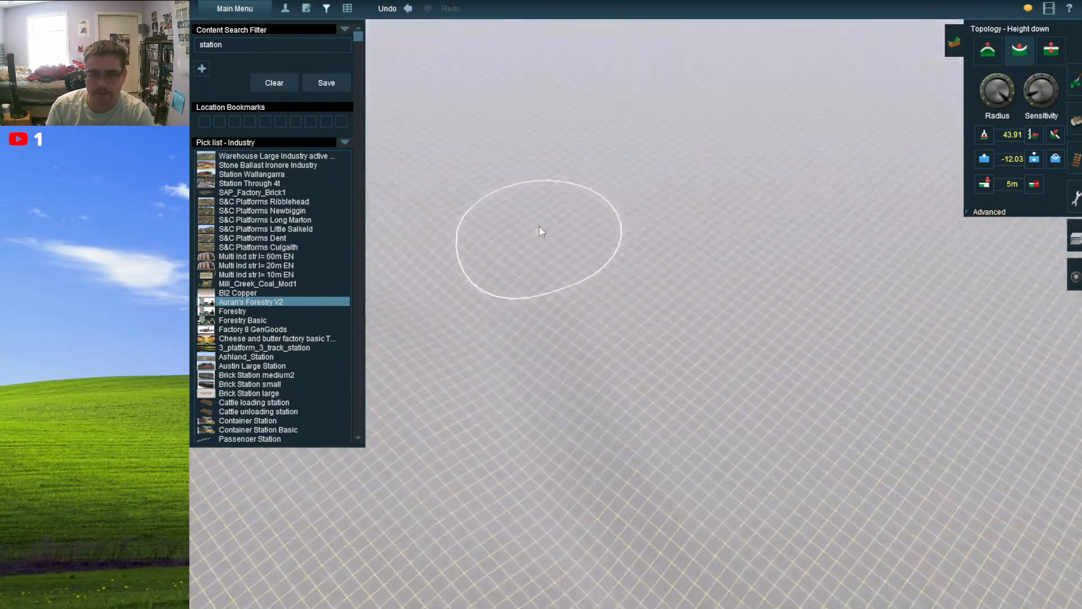
scroll(623, 247, "down", 4)
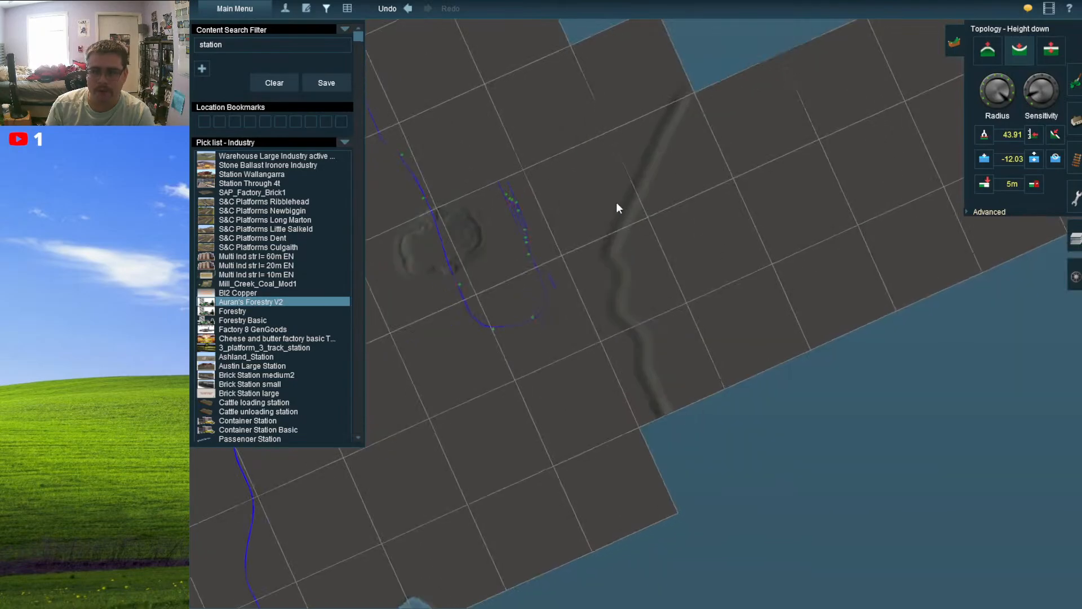
right_click(618, 203)
scroll(637, 271, "up", 6)
scroll(686, 337, "up", 5)
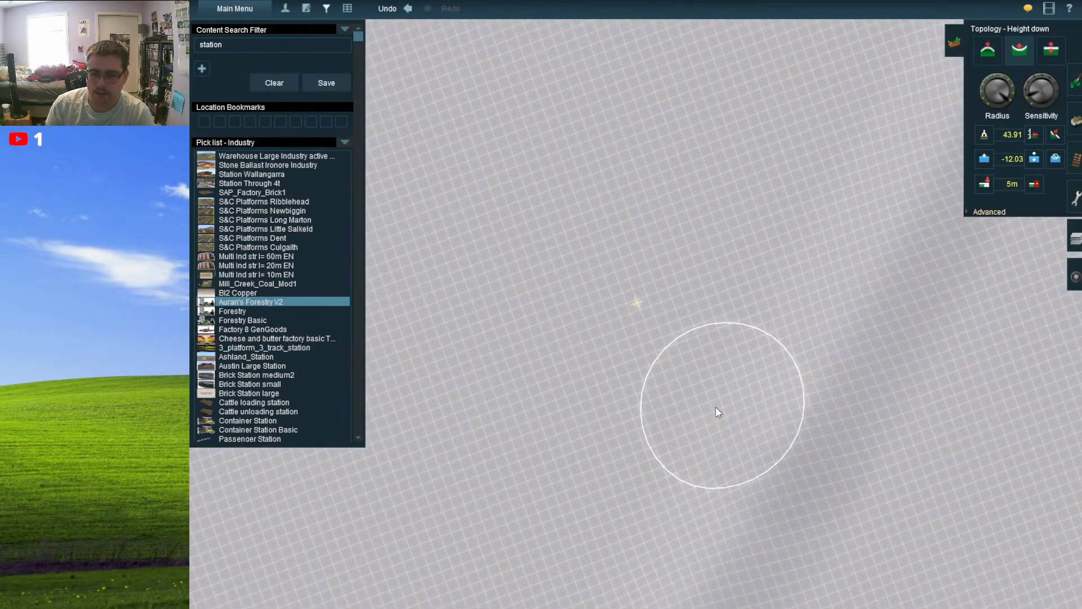
scroll(715, 407, "up", 4)
right_click_drag(712, 411, 599, 254)
mouse_move(597, 252)
left_mouse_down()
mouse_move(592, 273)
mouse_move(536, 172)
mouse_move(601, 299)
mouse_move(570, 215)
mouse_move(608, 215)
mouse_move(588, 152)
left_mouse_up()
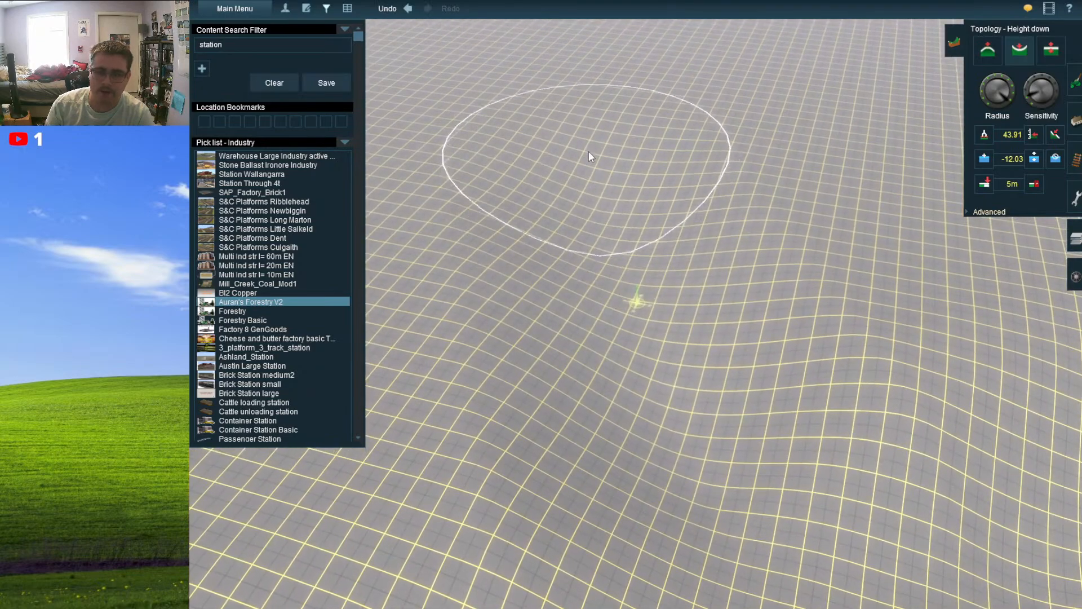
mouse_move(586, 223)
left_mouse_down()
mouse_move(618, 328)
mouse_move(682, 462)
mouse_move(872, 488)
left_mouse_up()
left_click_drag(819, 284, 736, 158)
right_click(724, 154)
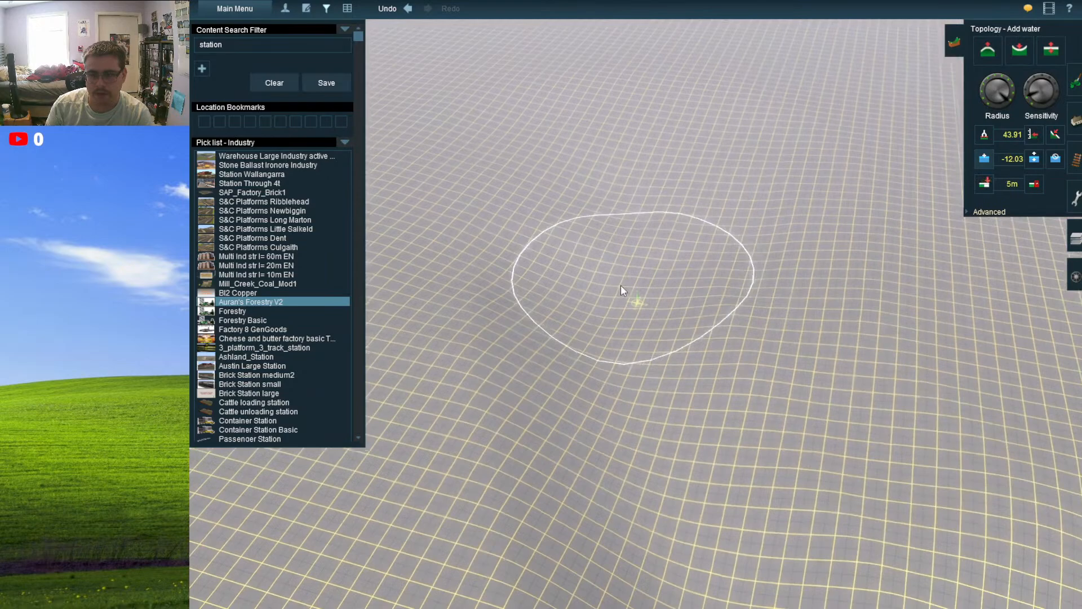
- Fill the side branch and the channel toward the corner with water, and lower the terrain at its outlet
left_click_drag(620, 285, 534, 117)
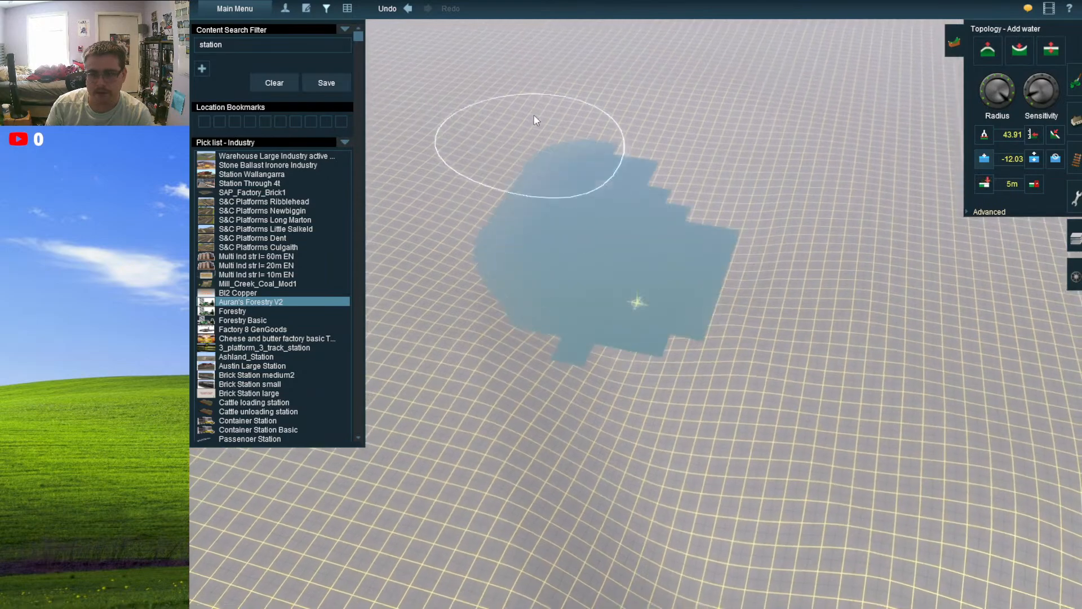
mouse_move(661, 326)
left_mouse_down()
mouse_move(579, 493)
mouse_move(679, 429)
mouse_move(644, 247)
mouse_move(651, 404)
mouse_move(757, 257)
mouse_move(721, 229)
mouse_move(623, 213)
mouse_move(673, 207)
mouse_move(678, 217)
mouse_move(665, 215)
mouse_move(630, 292)
mouse_move(663, 279)
left_mouse_up()
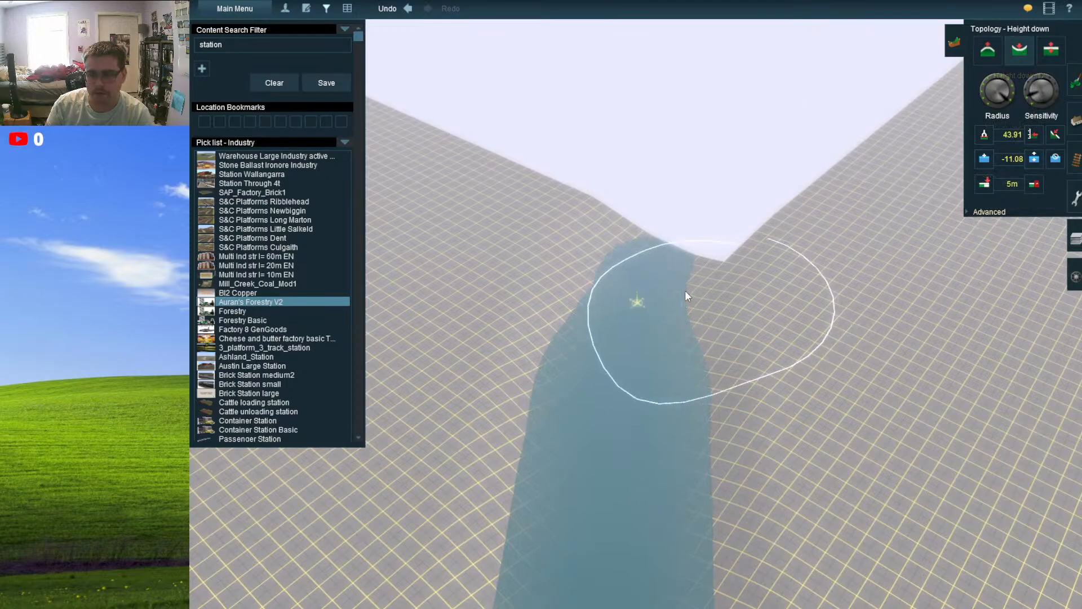
mouse_move(685, 289)
left_mouse_down()
mouse_move(667, 266)
mouse_move(634, 252)
mouse_move(634, 261)
left_mouse_up()
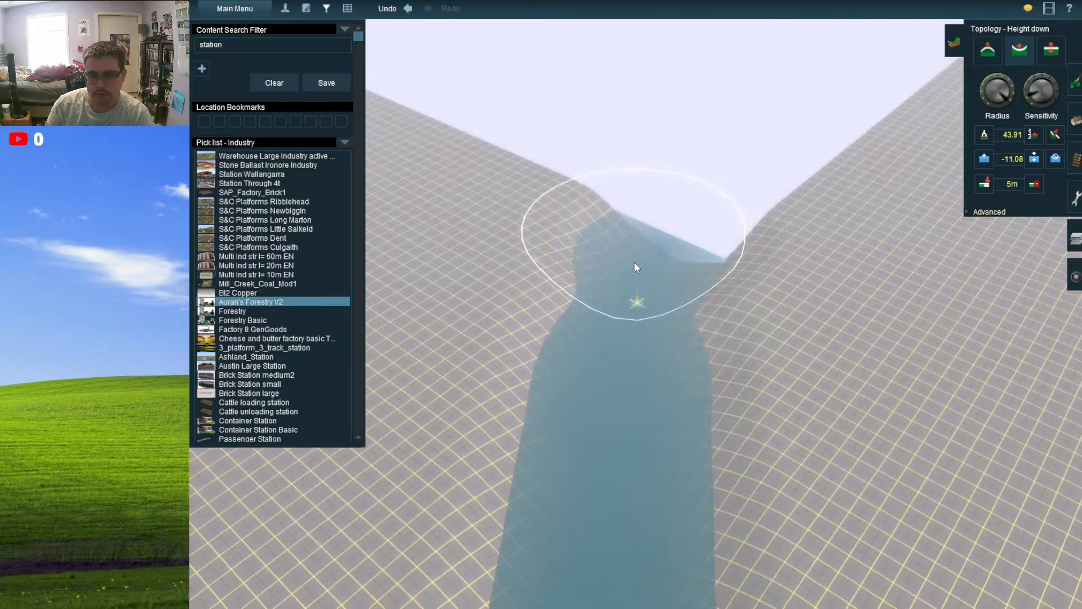
- Fill the remaining winding channel with water from the side branch junction to the far ground edge
left_click(982, 158)
right_click_drag(676, 437, 621, 473)
scroll(638, 479, "down", 5)
key("Down")
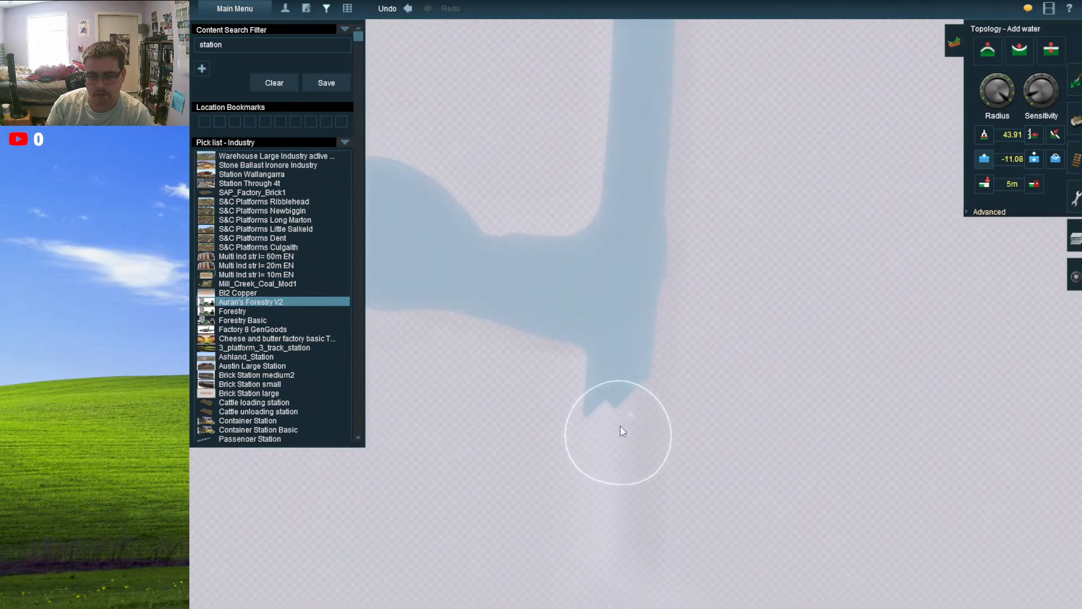
mouse_move(620, 426)
left_mouse_down()
mouse_move(677, 463)
mouse_move(554, 262)
left_mouse_up()
key("Right")
right_click(555, 262)
mouse_move(625, 293)
left_mouse_down()
mouse_move(783, 425)
mouse_move(653, 378)
mouse_move(703, 333)
mouse_move(736, 433)
mouse_move(748, 434)
left_mouse_up()
right_click(782, 425)
right_click(676, 395)
right_click(733, 366)
right_click(726, 398)
right_click(736, 433)
right_click(749, 434)
scroll(609, 256, "up", 3)
right_click(556, 164)
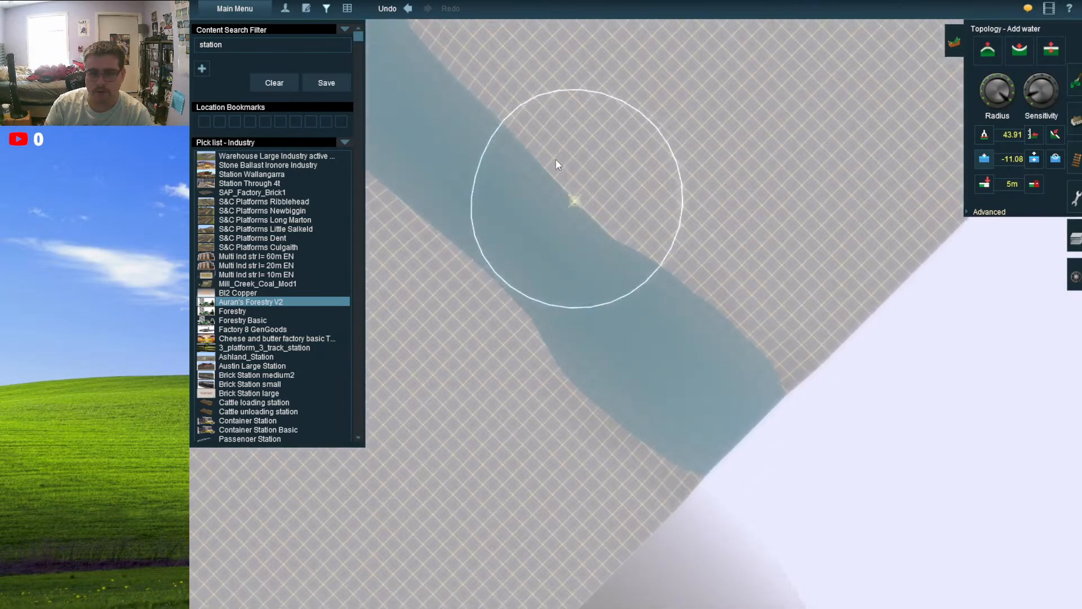
- Extend the stub track leaving the branch line's curve straight toward the new river with TANE 1Trk Wood
key("Down")
key("Left")
right_click(515, 180)
right_click(593, 197)
key("Left")
right_click(586, 241)
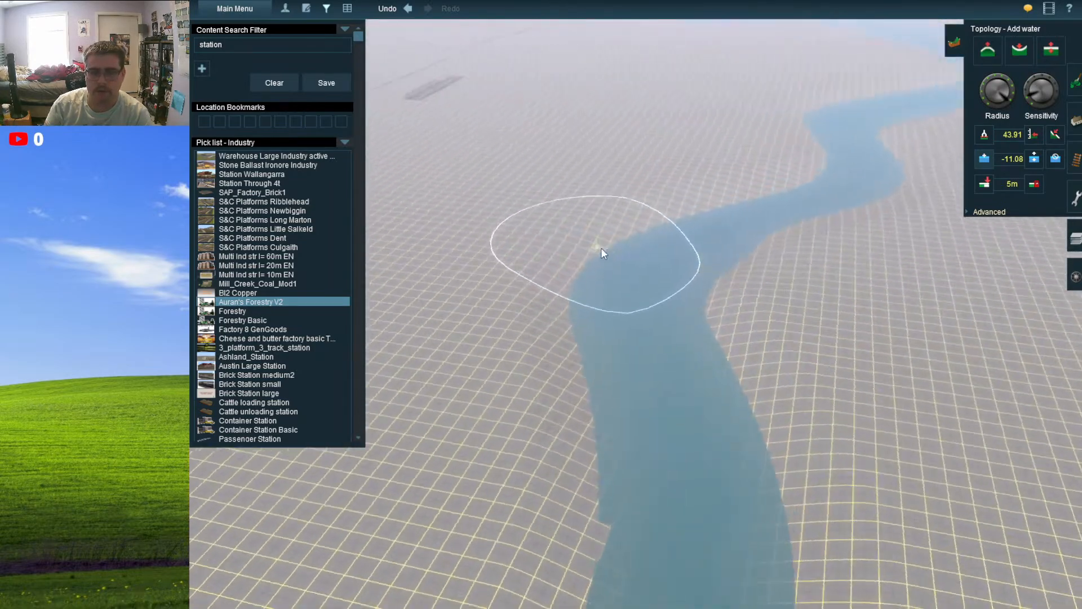
right_click(661, 259)
right_click(633, 240)
right_click(631, 242)
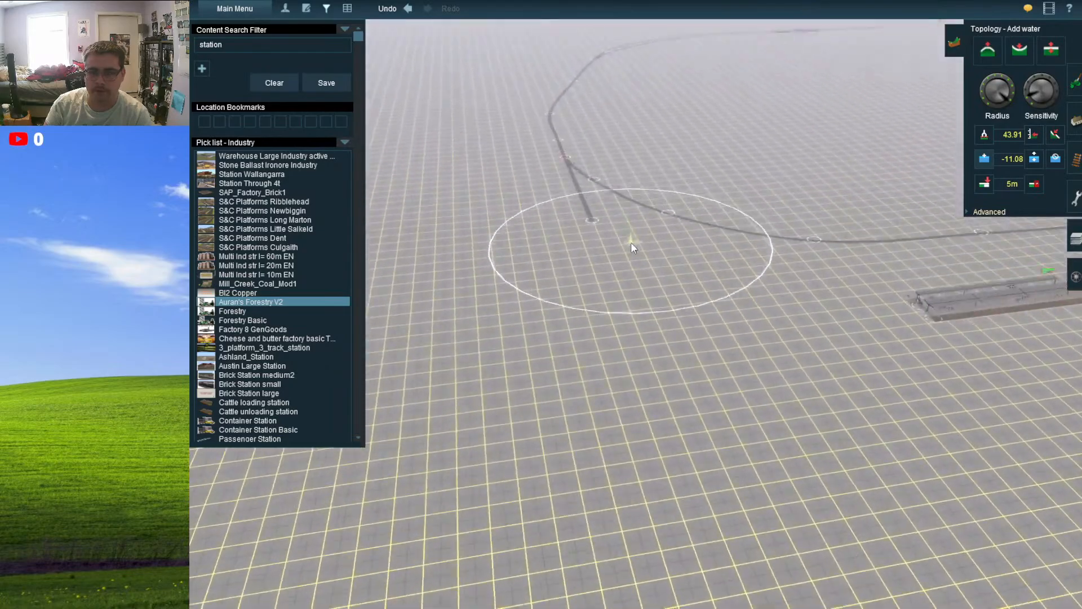
left_click(1076, 160)
key("Right")
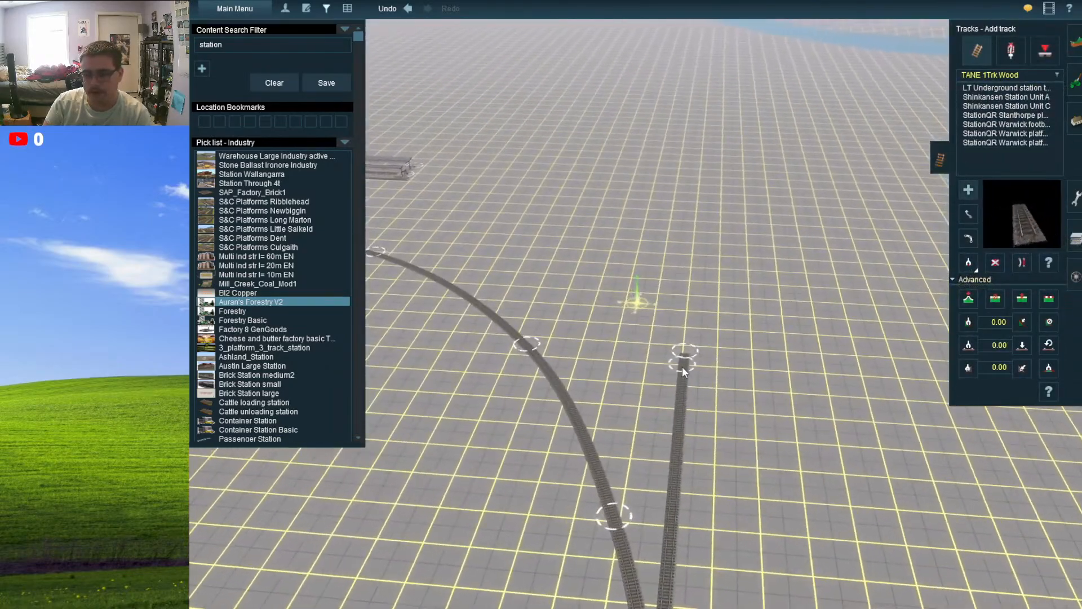
left_click(693, 316)
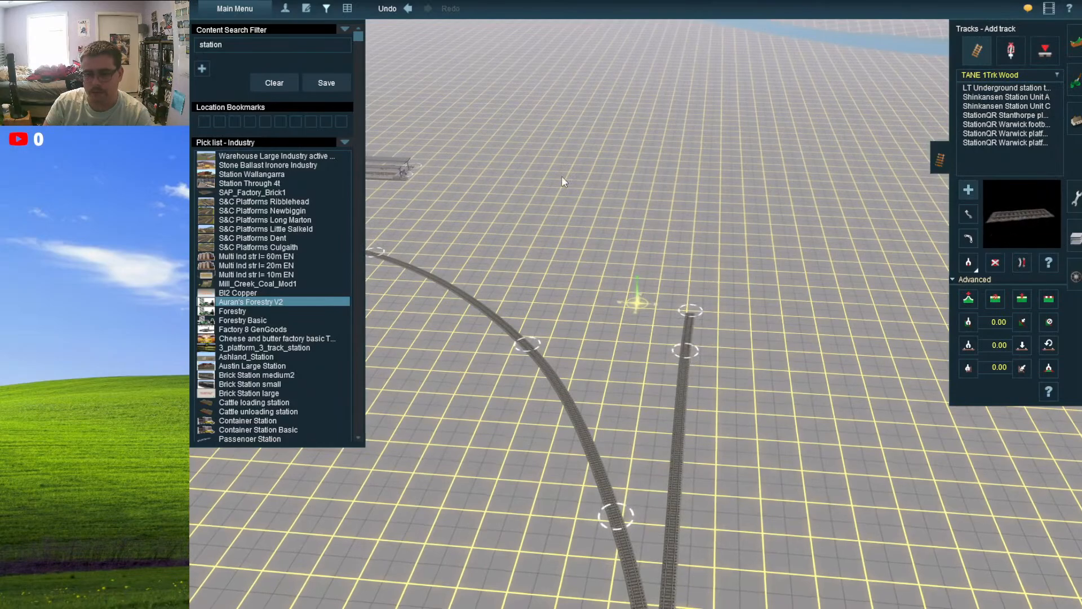
right_click(693, 310)
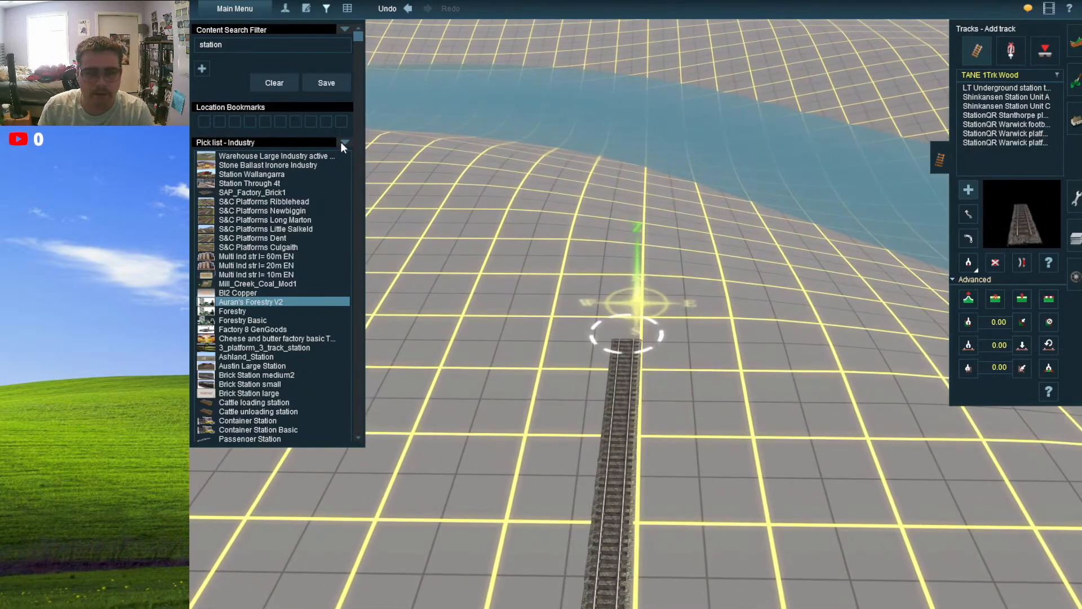
- Switch the pick list to Rail Stuff and build a Bridge Stone Pole 1t from the track end across the river
left_click(342, 145)
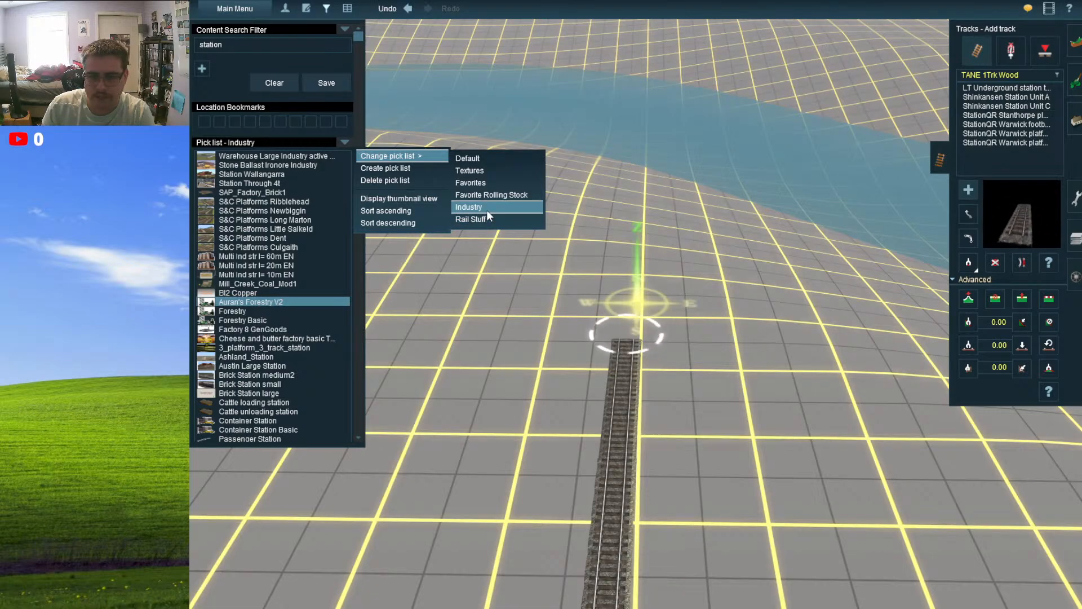
left_click(485, 219)
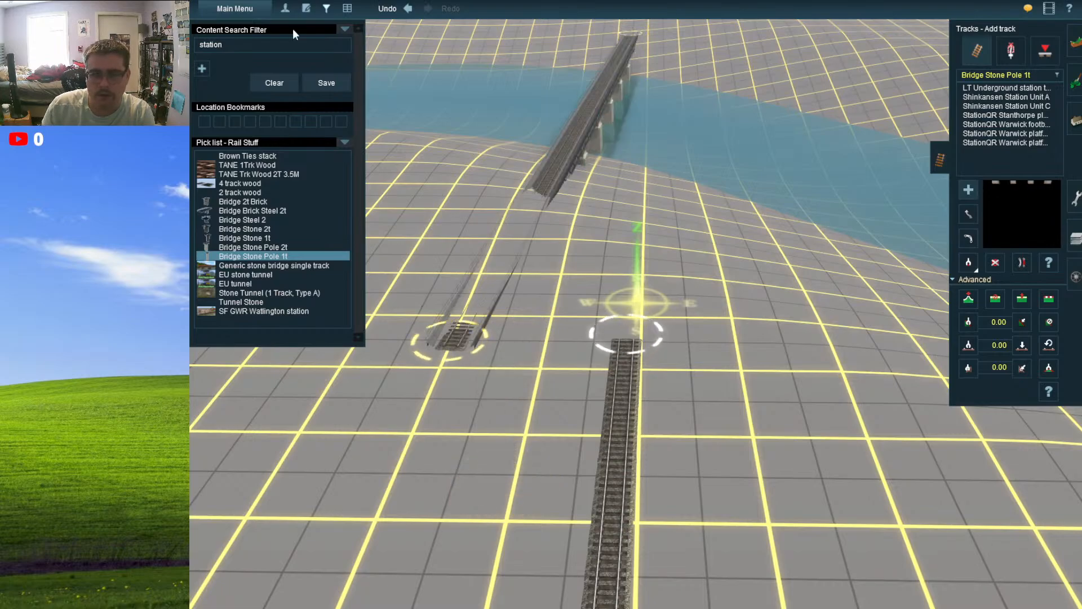
scroll(568, 196, "up", 3)
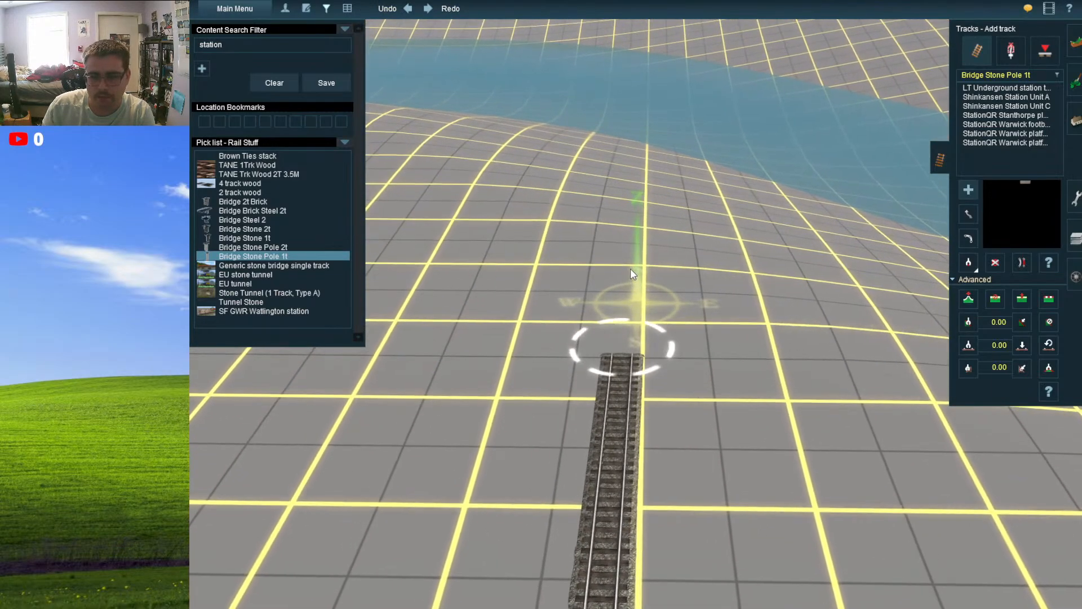
left_click(630, 268)
right_click(629, 187)
right_click(641, 182)
right_click_drag(640, 181, 640, 181)
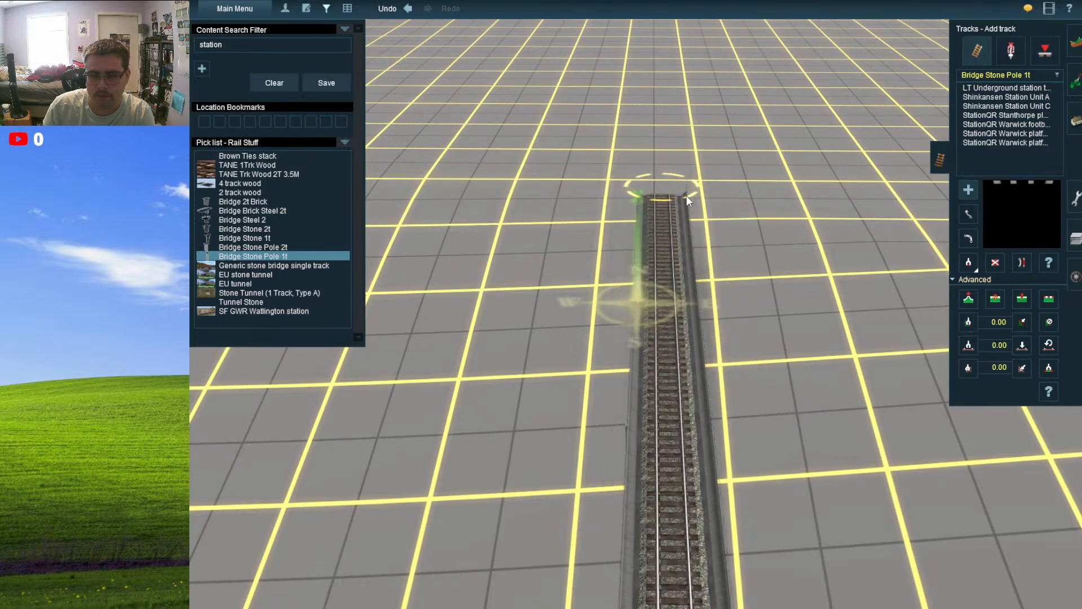
- Finish the Bridge Stone Pole 1t on the far bank and move the stub track's end to join the bridge's near end
left_click(685, 195)
right_click_drag(638, 301, 638, 235)
left_click(969, 214)
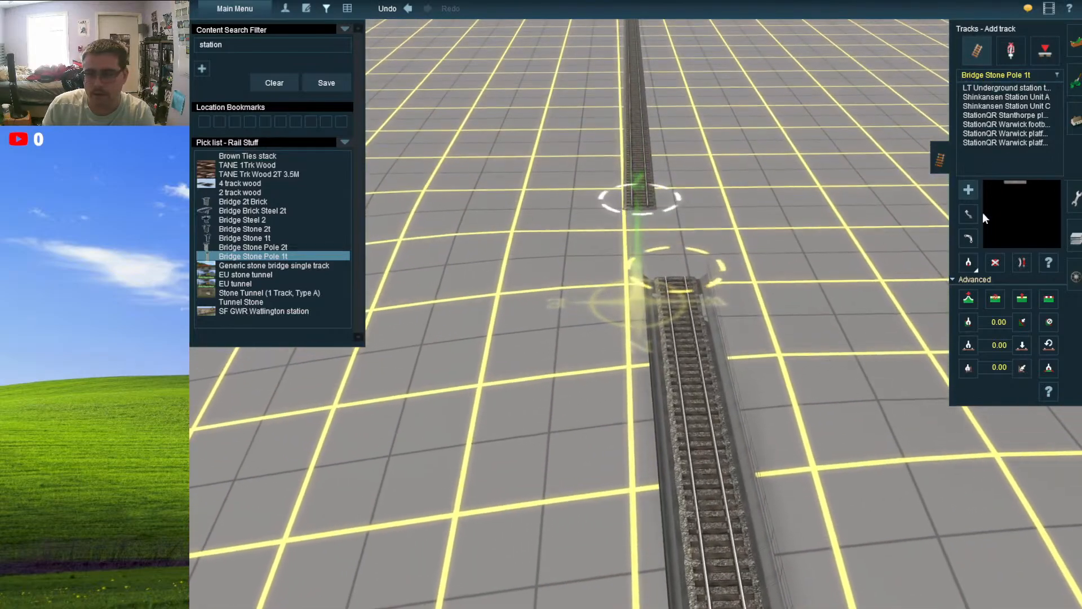
left_click_drag(663, 248, 672, 273)
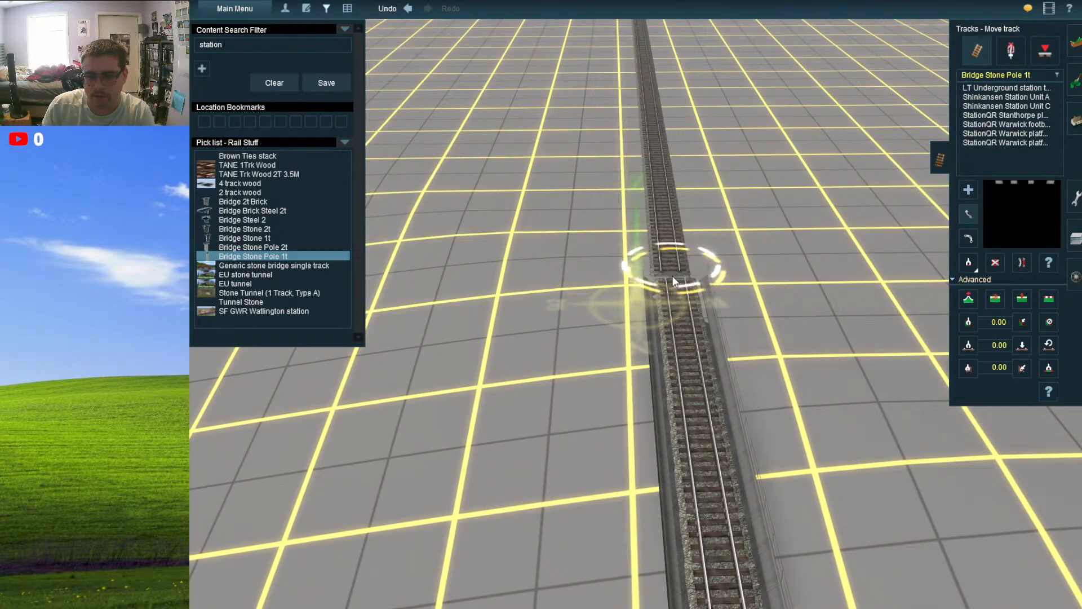
right_click_drag(668, 295, 896, 207)
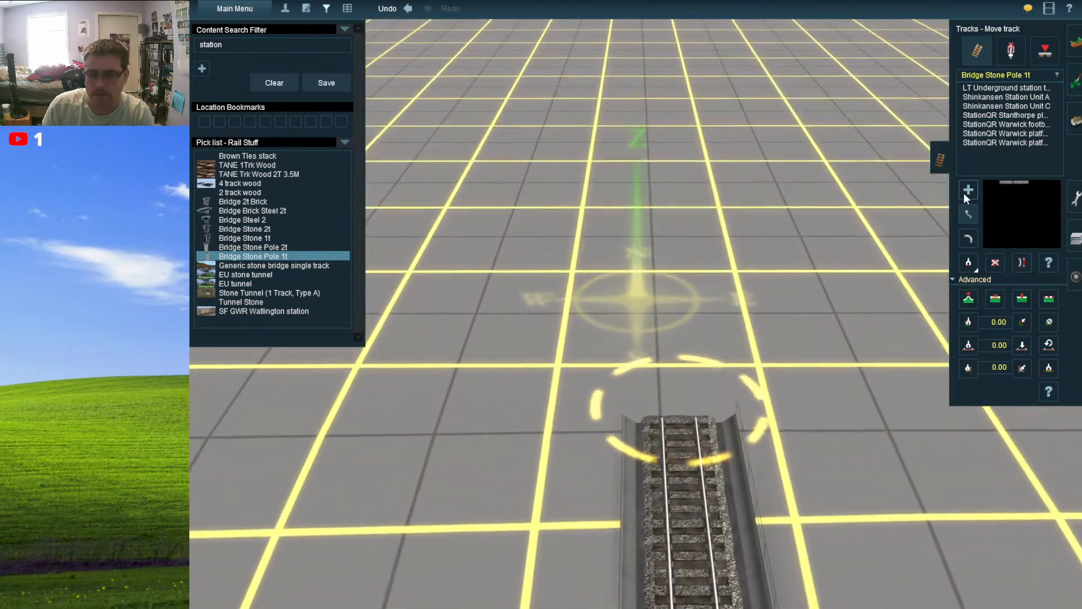
left_click(966, 191)
left_click(632, 156)
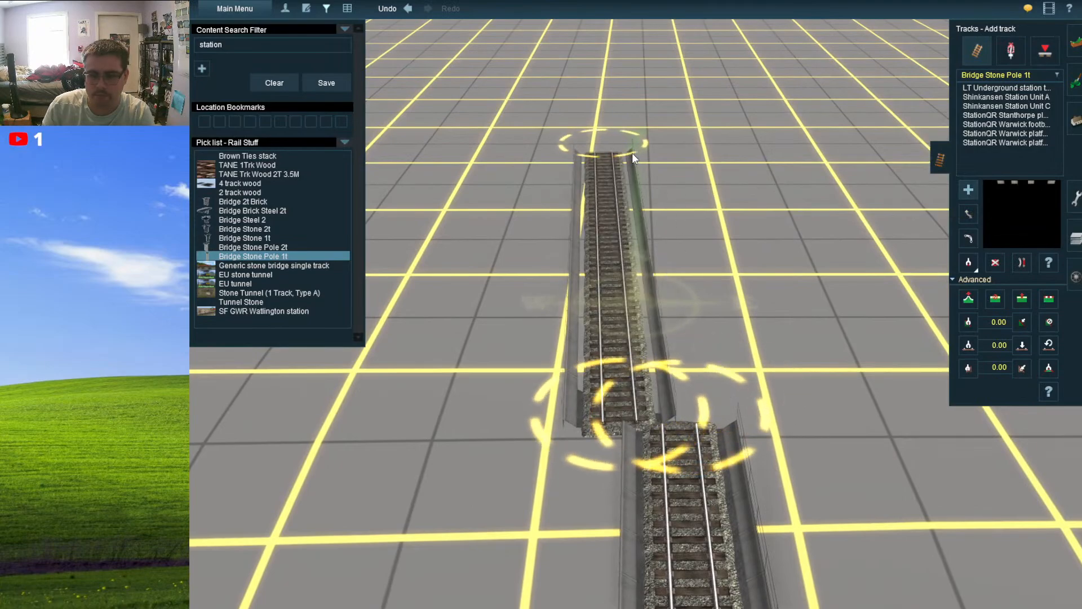
left_click(393, 10)
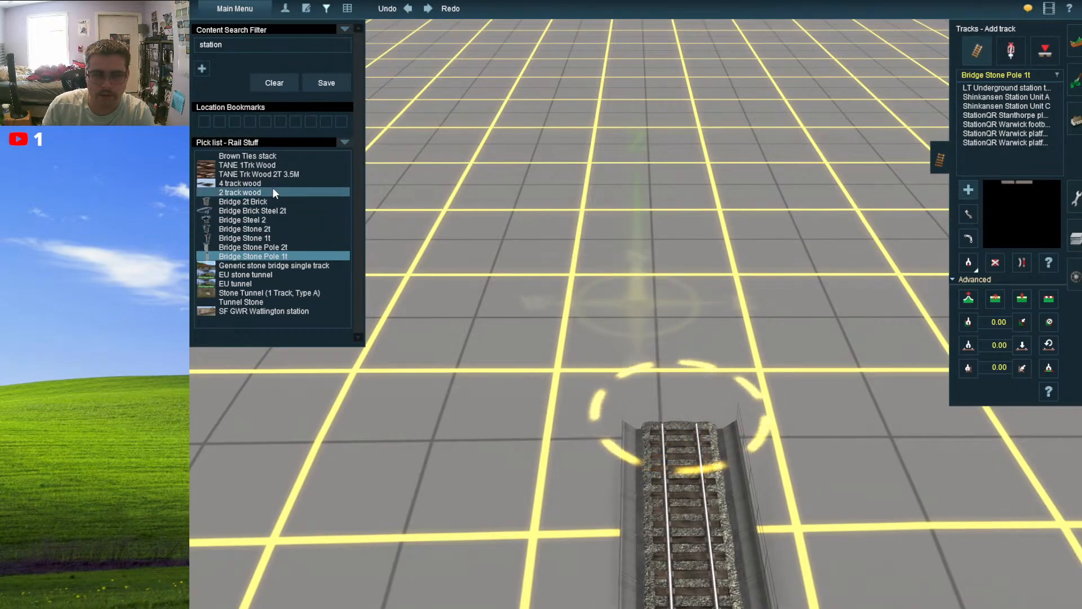
- Lay TANE 1Trk Wood straight onward from the bridge's far end
left_click(267, 164)
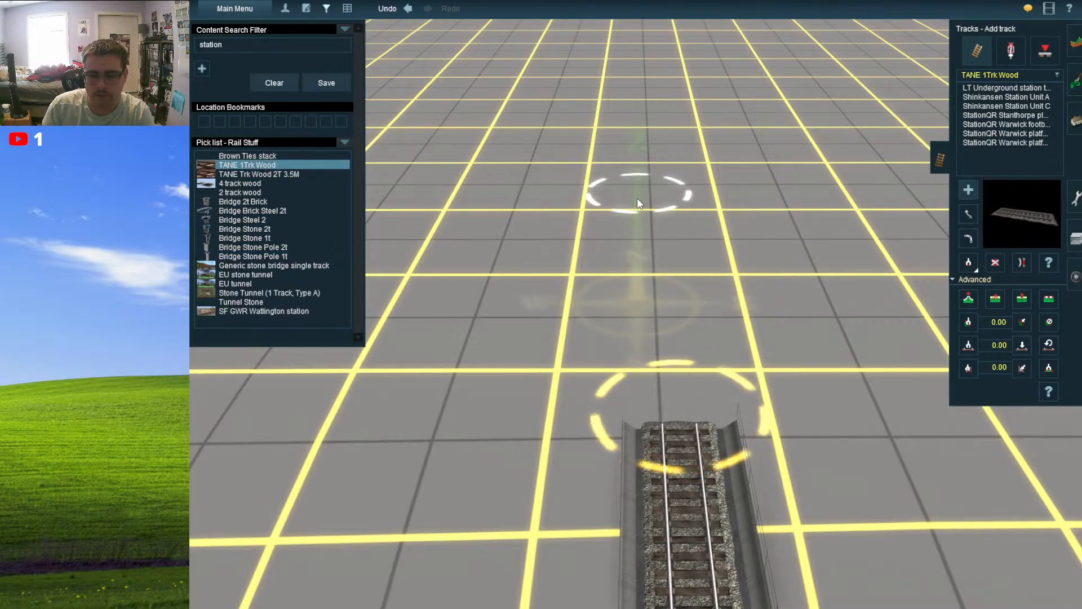
left_click_drag(637, 200, 675, 179)
- Raise the water level of the river beneath the new stone-pier bridge to -8.75
right_click_drag(645, 468, 625, 323)
scroll(641, 471, "down", 5)
scroll(653, 267, "up", 5)
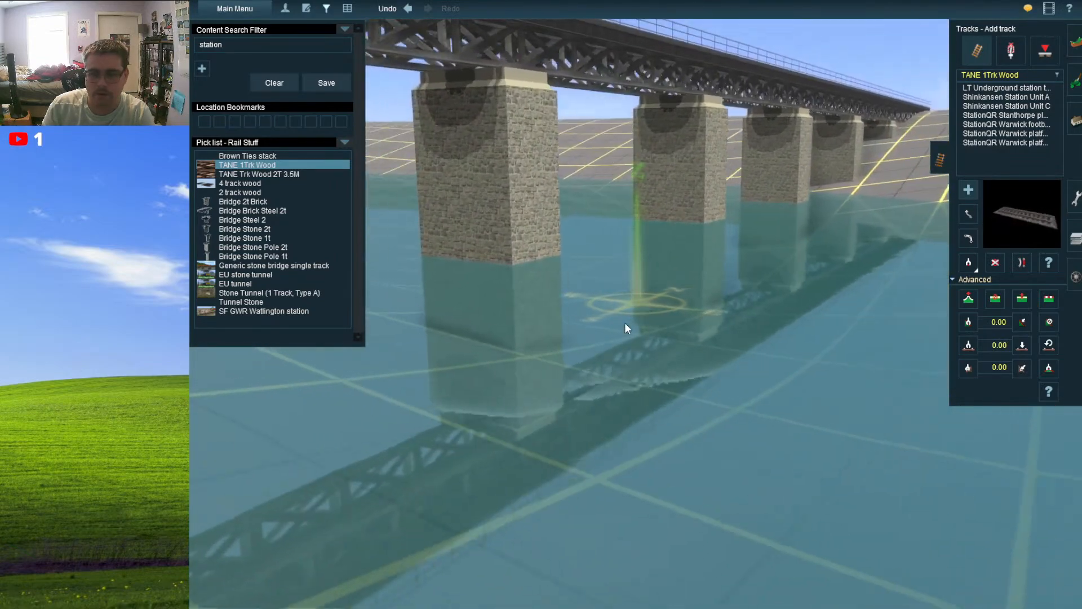
scroll(625, 326, "down", 3)
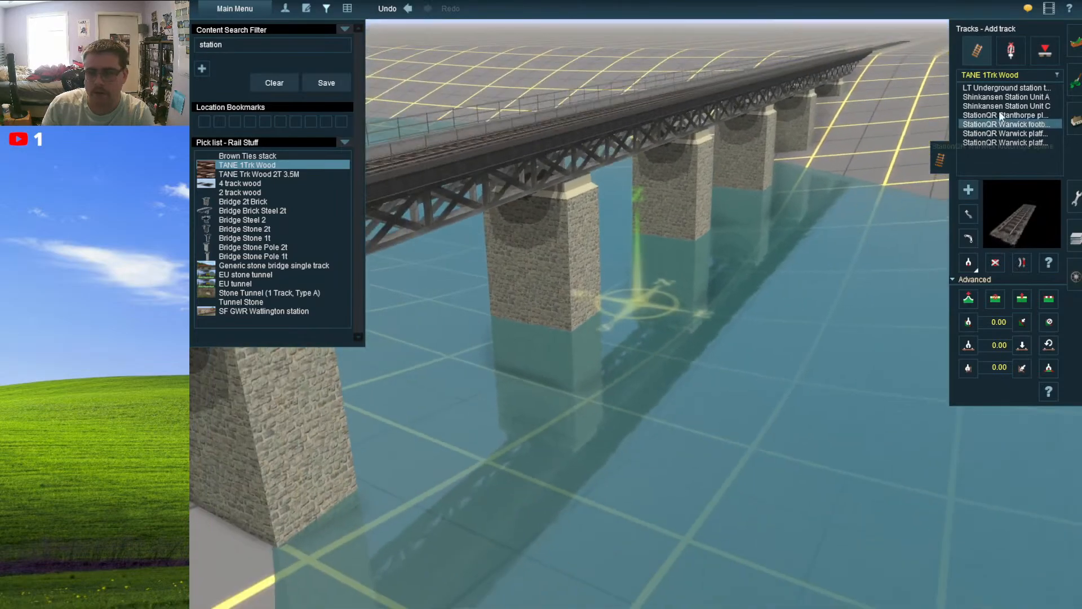
left_click(1072, 48)
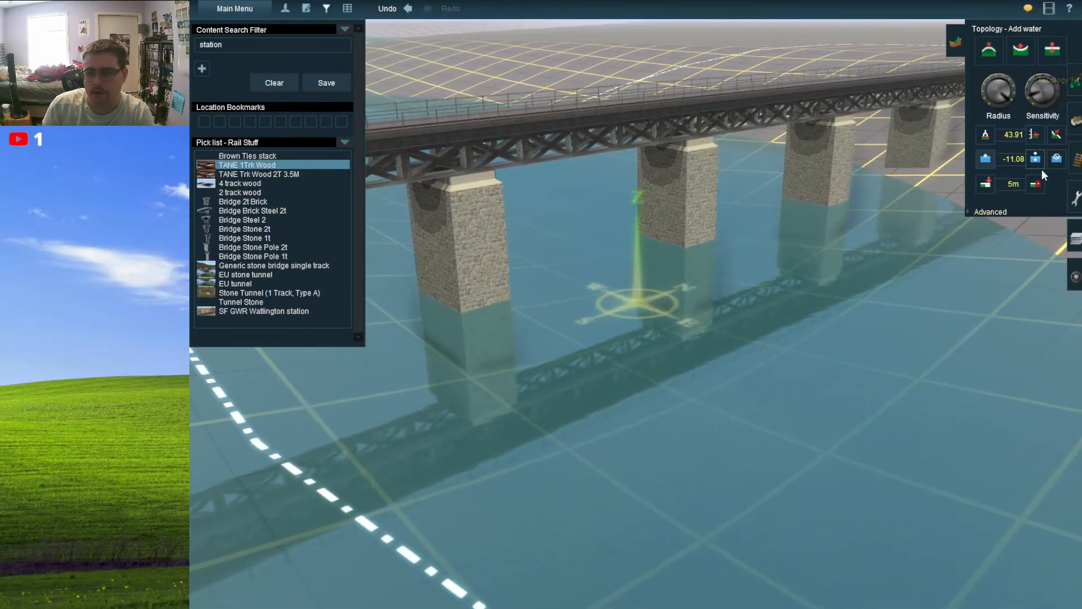
left_click_drag(684, 424, 689, 413)
- Examine the new bridge and river from several angles, and check the overall layout of the route from above
scroll(689, 409, "down", 5)
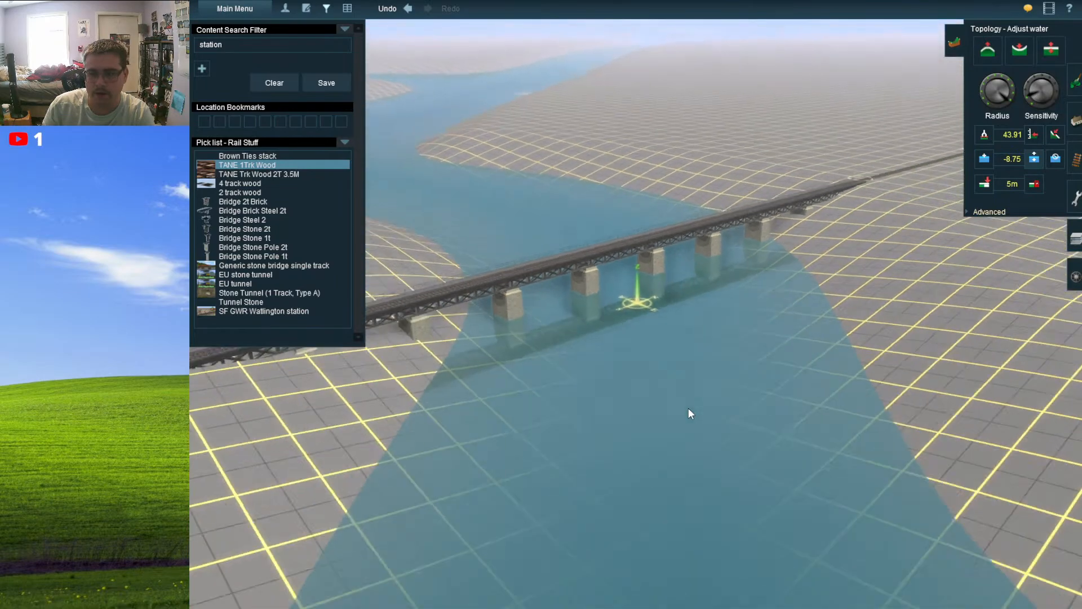
key("Left")
key("Left")
key("Left")
key("Left")
key("Left")
key("Left")
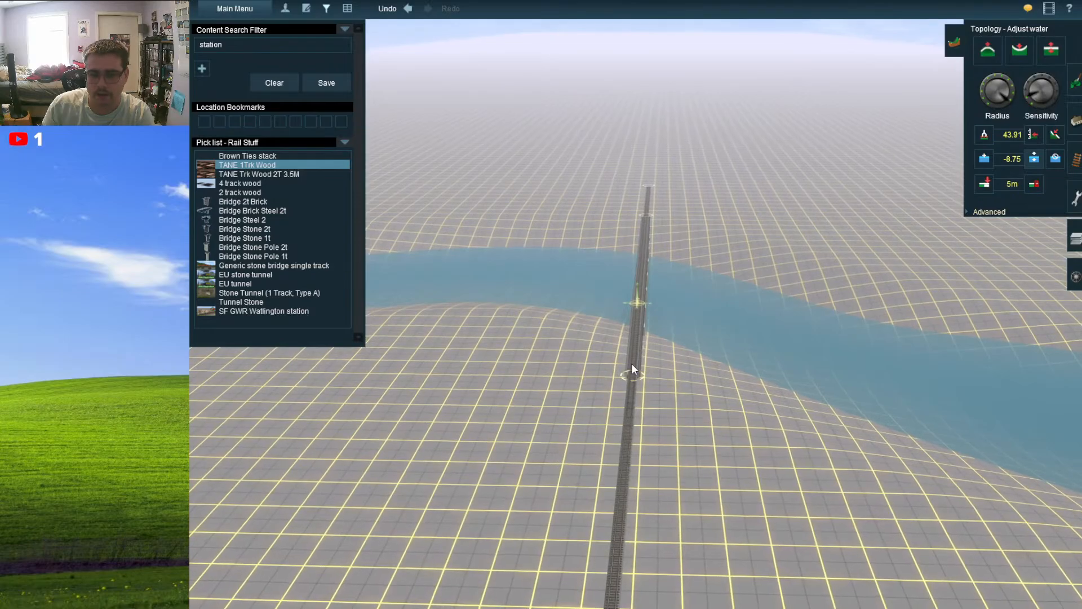
scroll(632, 363, "up", 5)
key("Right")
key("Right")
key("Right")
key("Right")
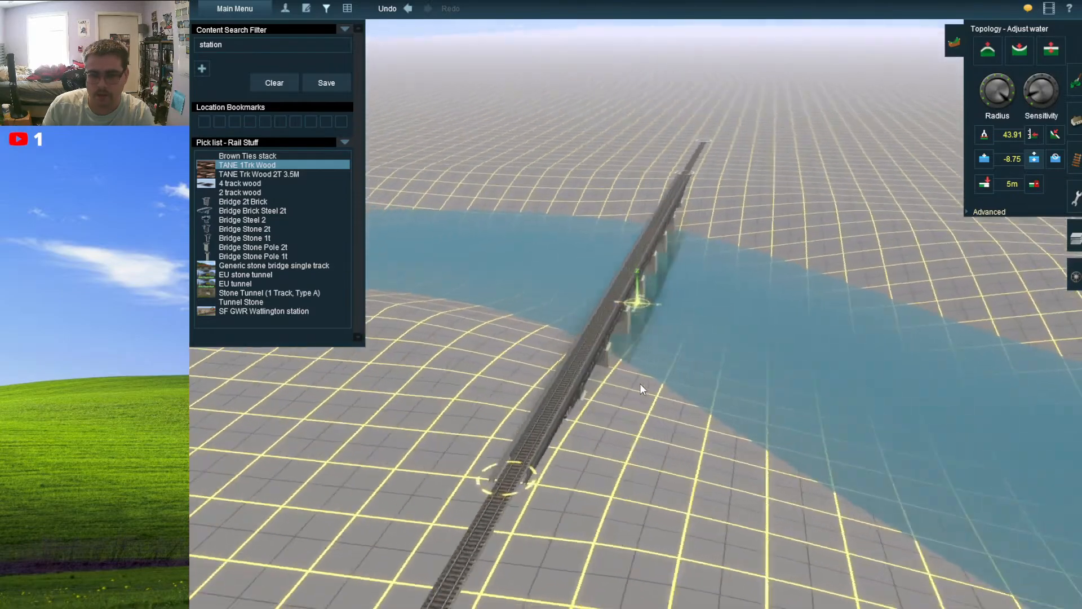
key("Right")
key("Right")
key("Right")
key("Right")
key("Right")
key("Right")
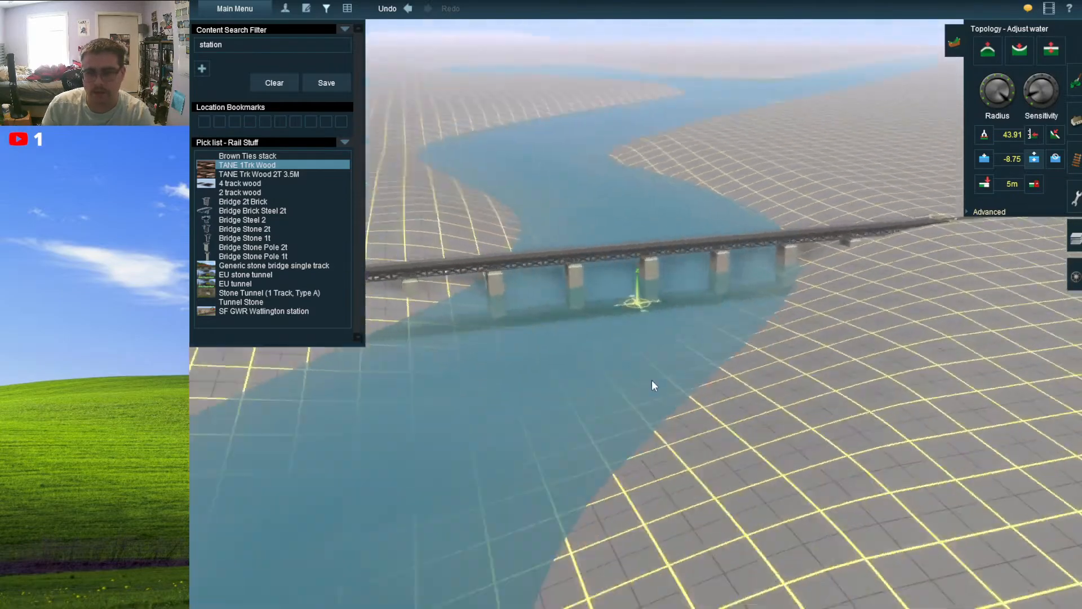
scroll(656, 375, "down", 10)
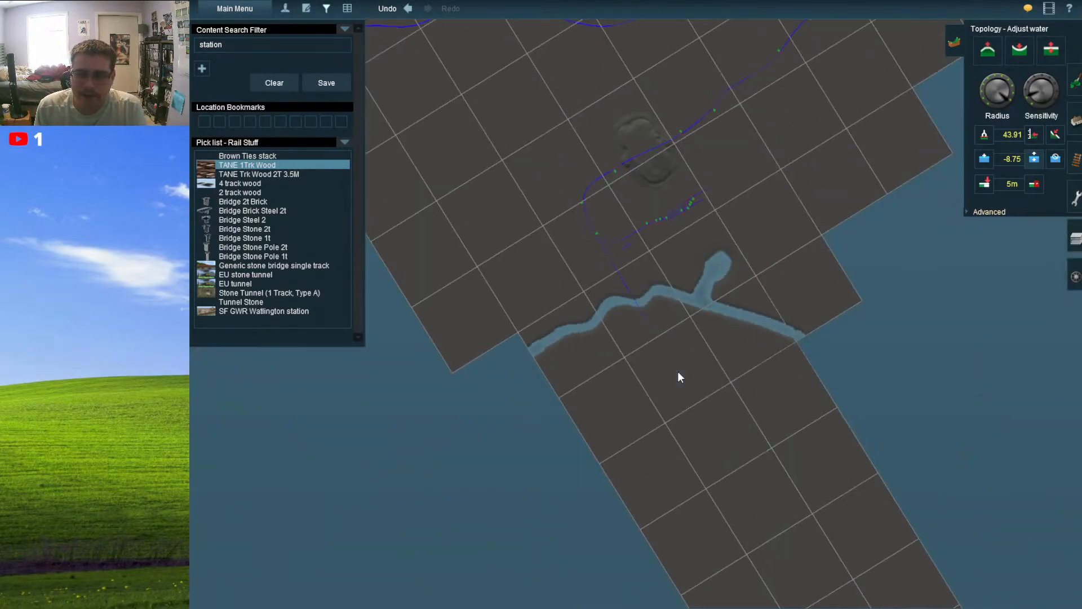
scroll(679, 374, "down", 4)
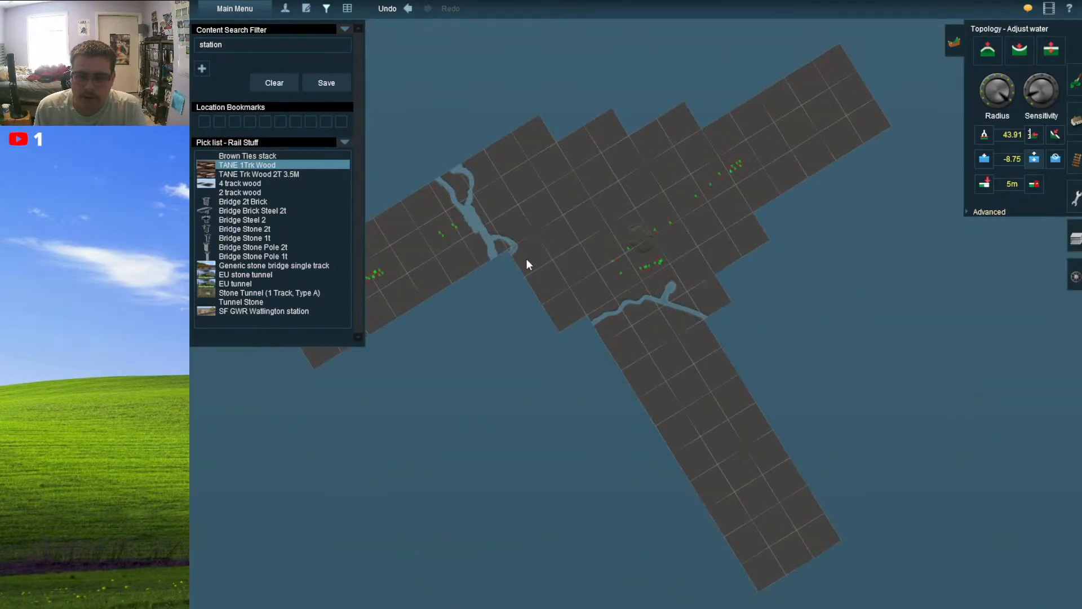
key("Up")
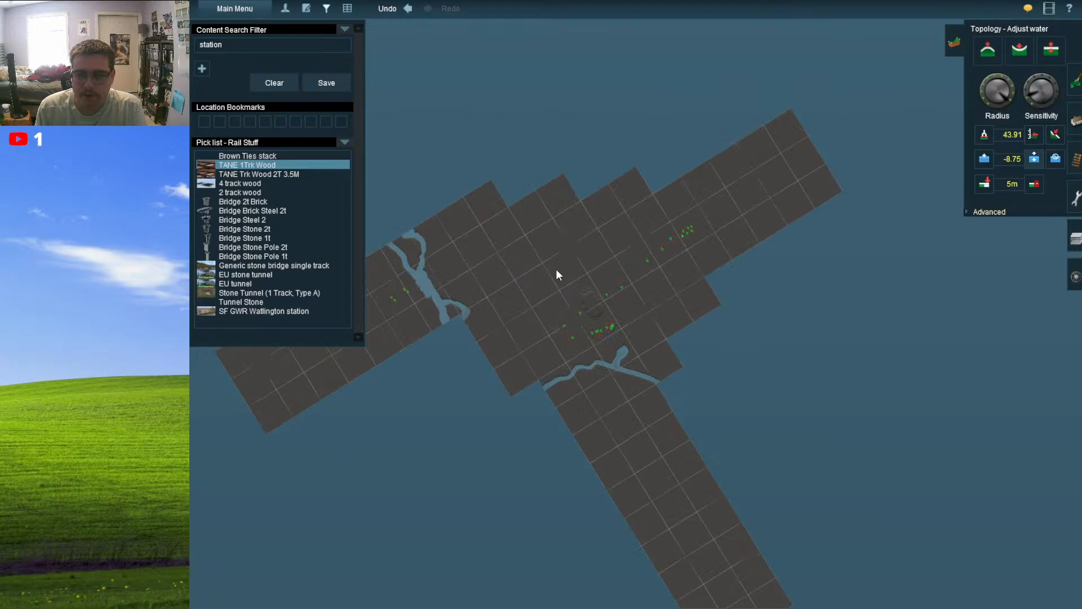
right_click_drag(557, 275, 720, 314)
- Extend the track beyond the bridge straight across the new ground with two more lengths of TANE 1Trk Wood
scroll(719, 314, "up", 6)
scroll(639, 333, "up", 8)
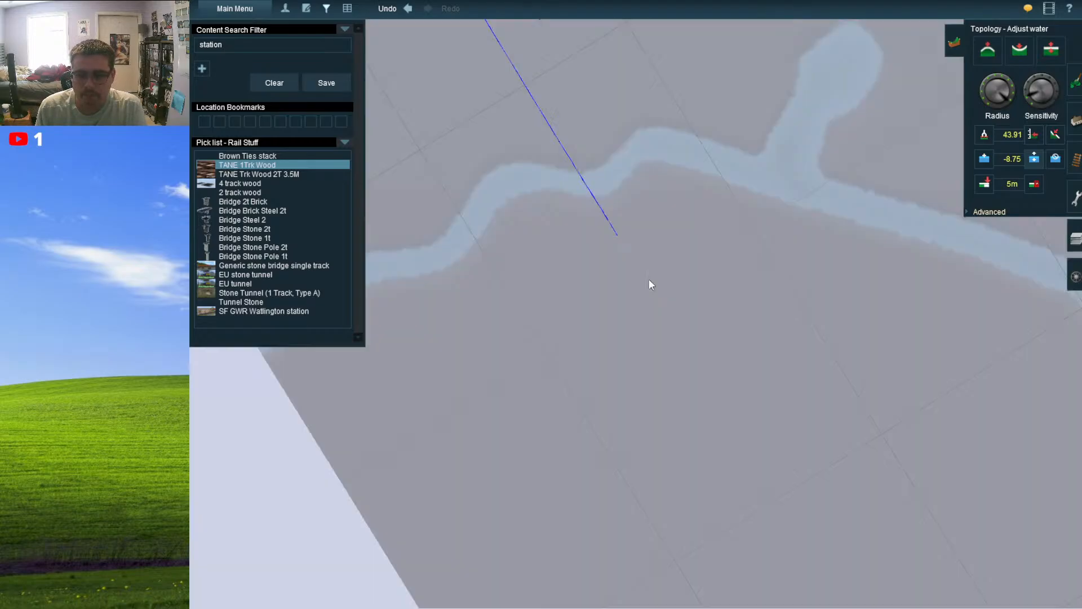
scroll(641, 314, "down", 5)
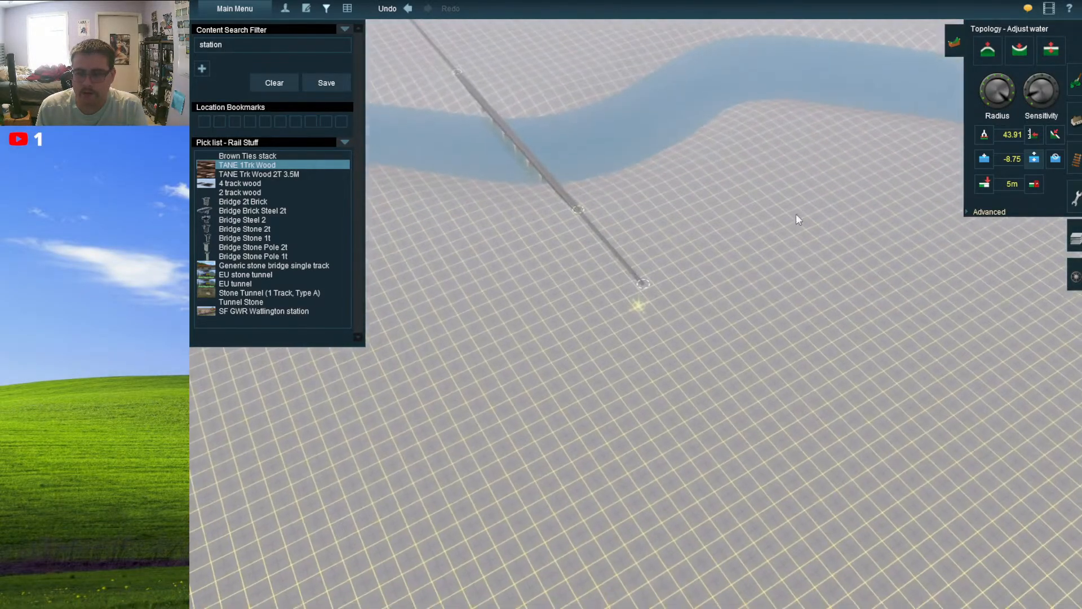
left_click(1075, 160)
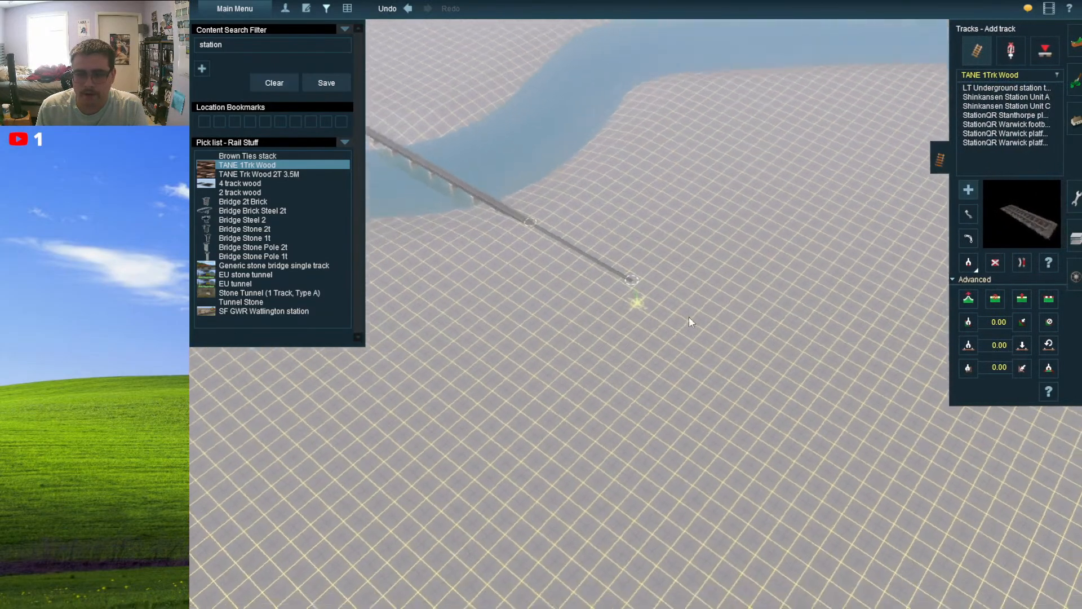
right_click_drag(688, 316, 708, 264)
scroll(569, 274, "up", 3)
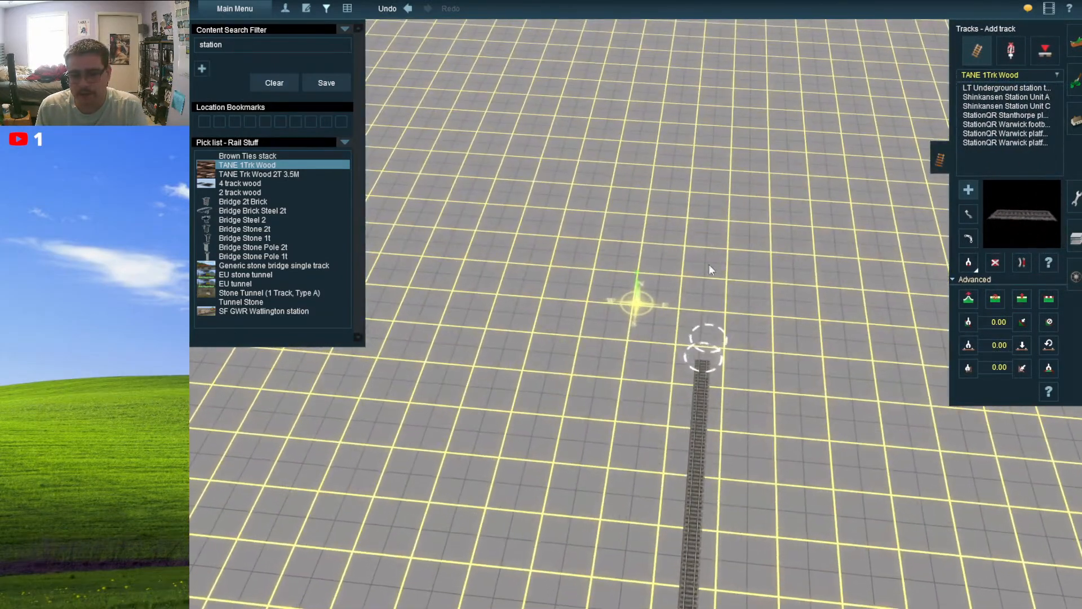
left_click(707, 201)
scroll(699, 124, "up", 2)
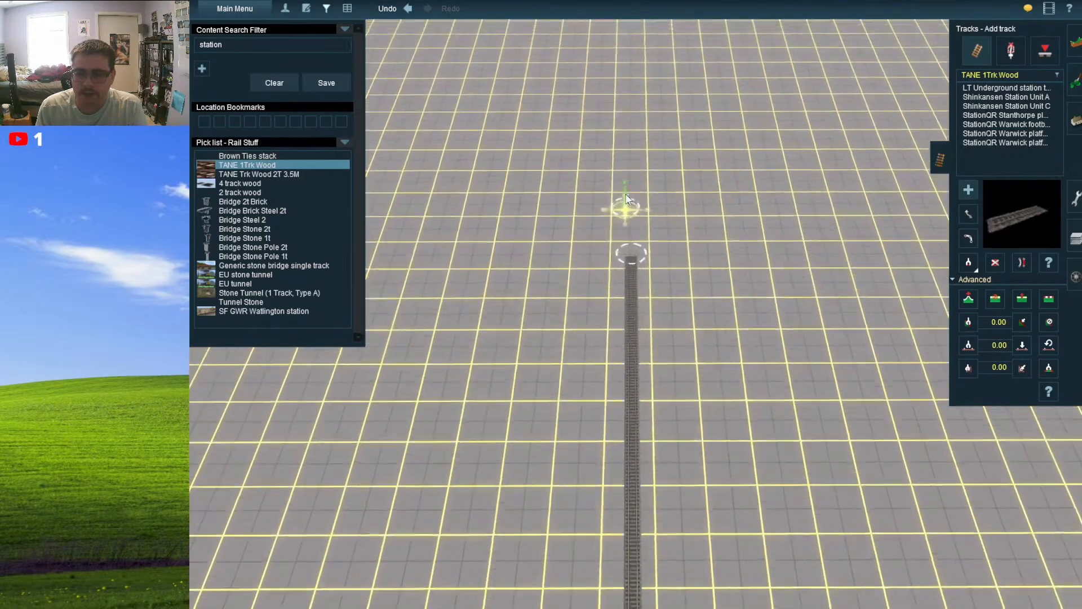
left_click_drag(626, 200, 648, 236)
- Browse the station objects and place a trial Station 1track platform on the ground beside the new track
left_click(1077, 122)
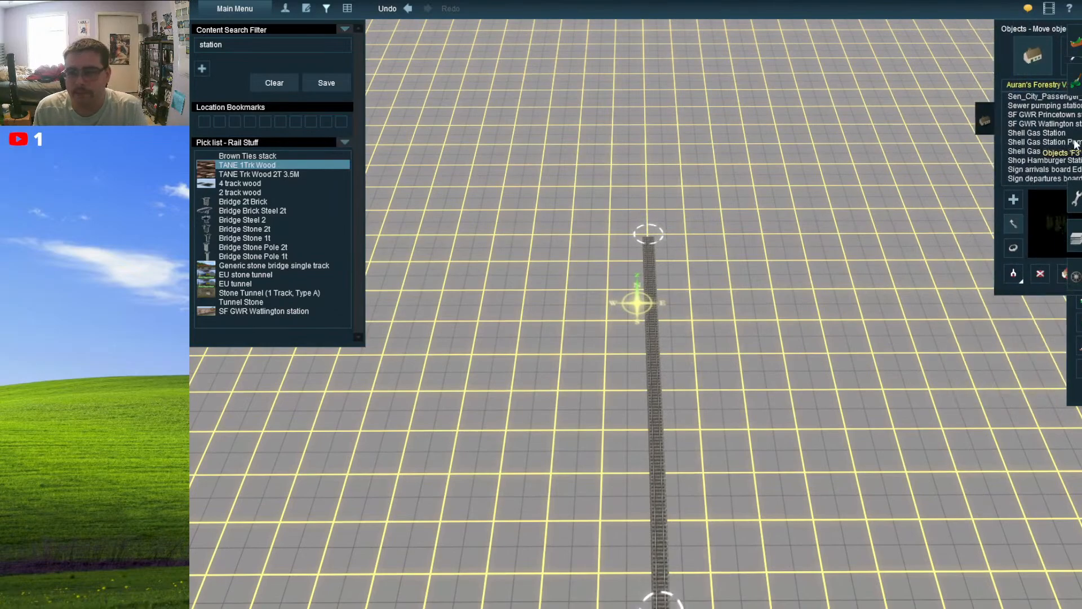
left_click(1004, 177)
scroll(1003, 178, "down", 3)
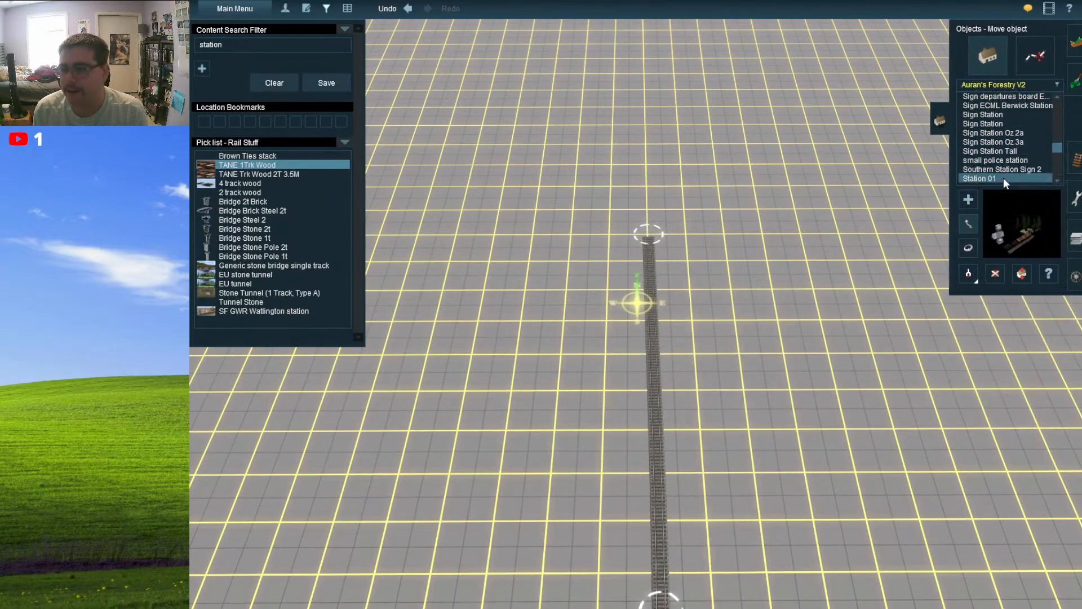
left_click(998, 132)
left_click(999, 141)
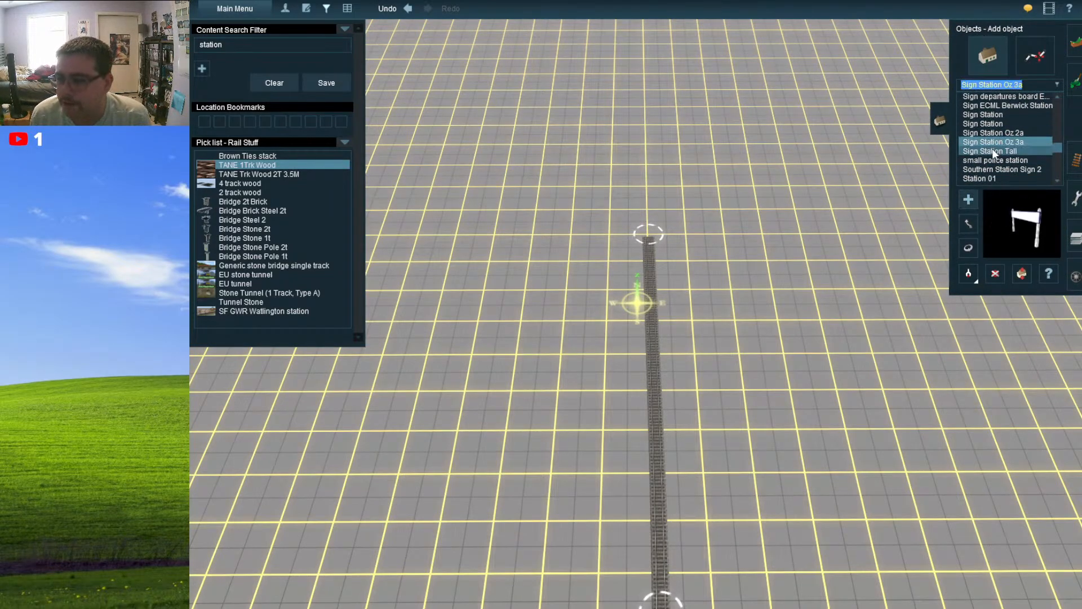
left_click(991, 151)
left_click(988, 160)
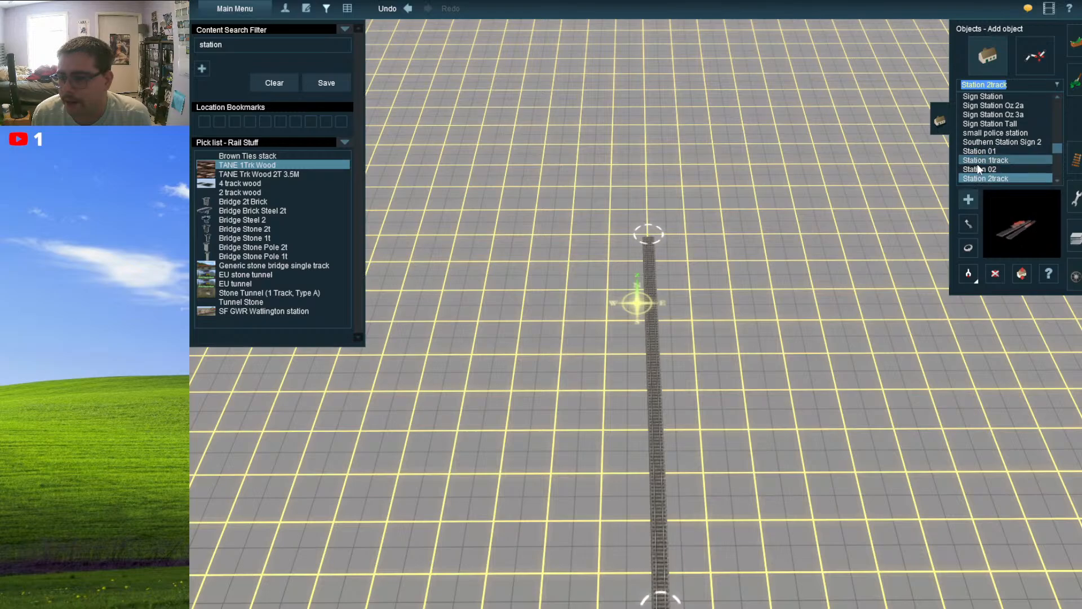
left_click(976, 162)
left_click(865, 295)
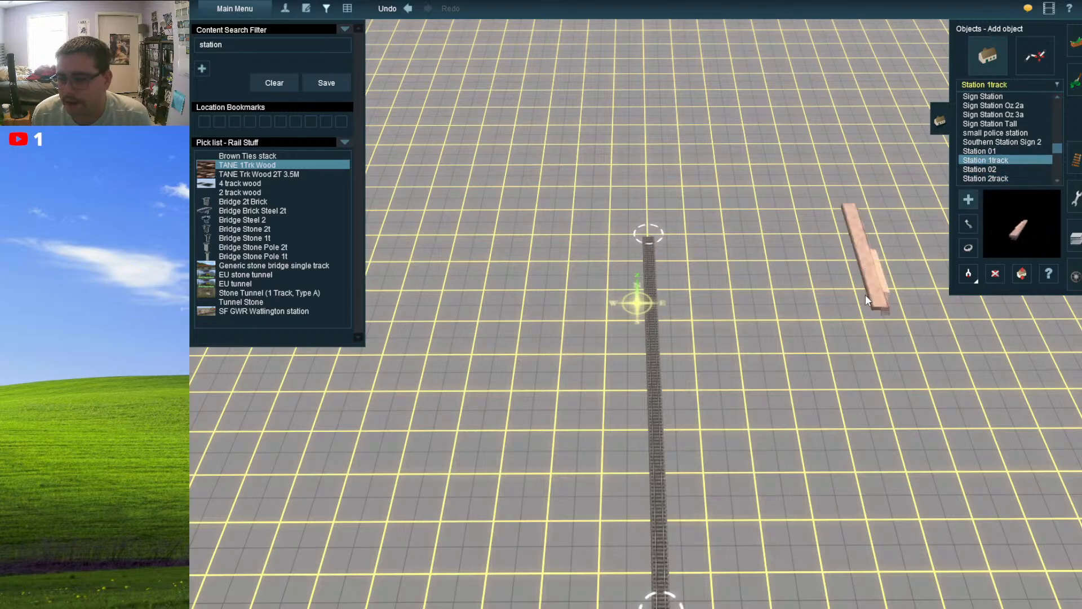
- Inspect the placed Station 1track platform up close and delete it
right_click_drag(881, 277, 749, 301)
scroll(818, 289, "up", 5)
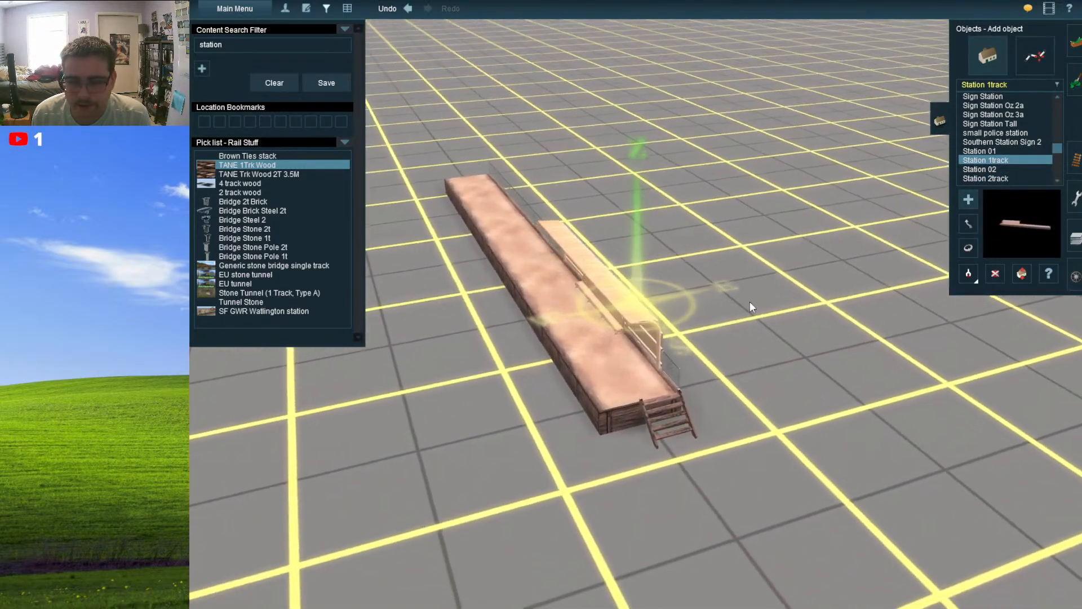
key("Left")
key("Up")
left_click(994, 275)
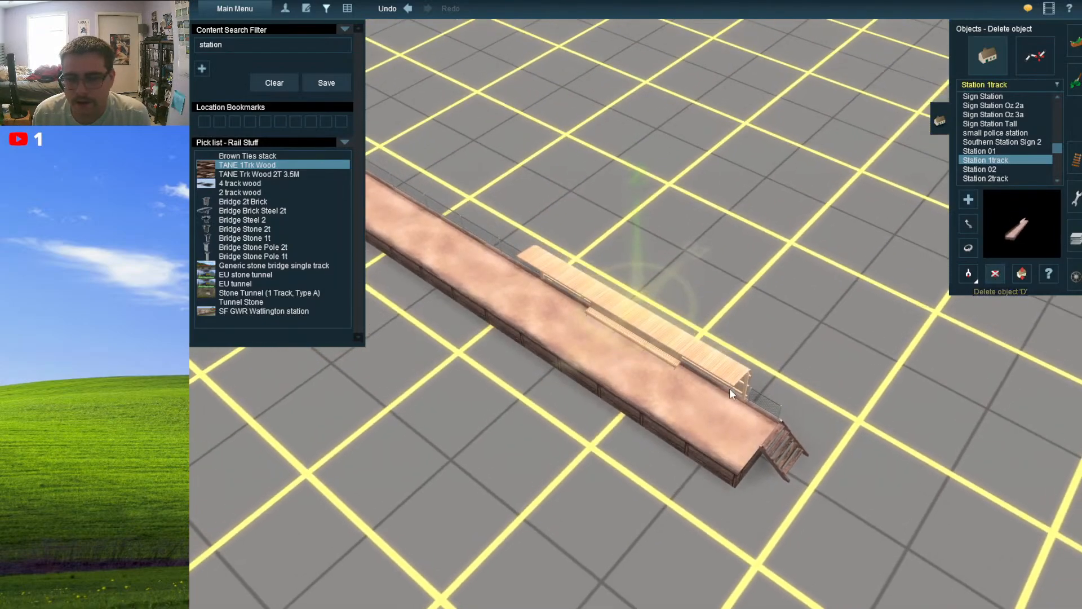
left_click(729, 388)
- Browse the station objects, previewing models from Station 04 on Bridge through the brick stations and station buildings
scroll(984, 178, "down", 1)
left_click(985, 179)
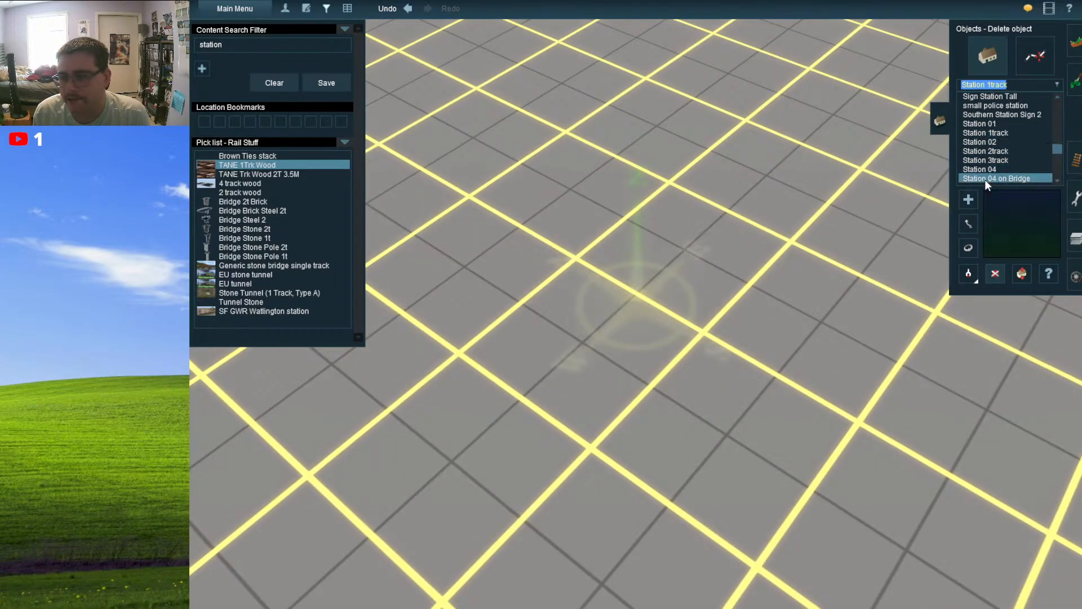
scroll(985, 178, "down", 3)
left_click(984, 178)
scroll(983, 177, "down", 3)
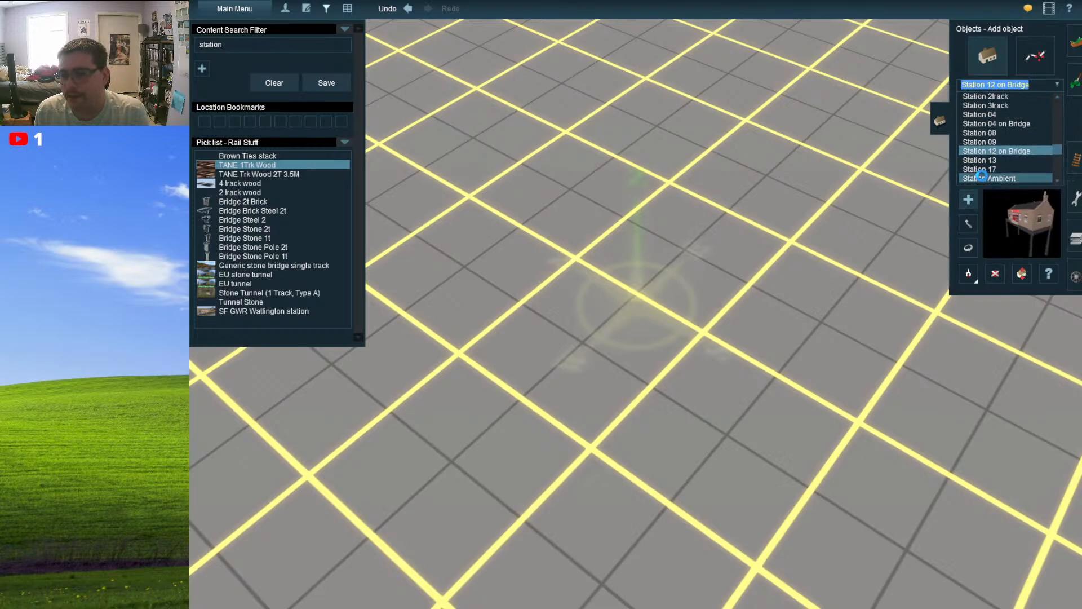
scroll(982, 175, "down", 2)
left_click(979, 151)
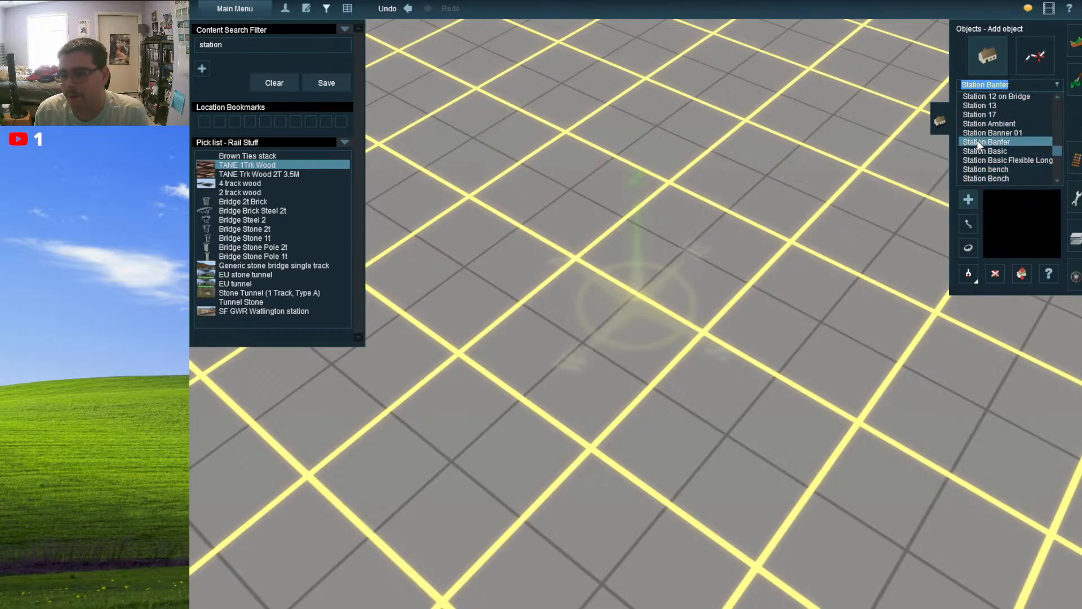
left_click(982, 178)
scroll(982, 177, "down", 2)
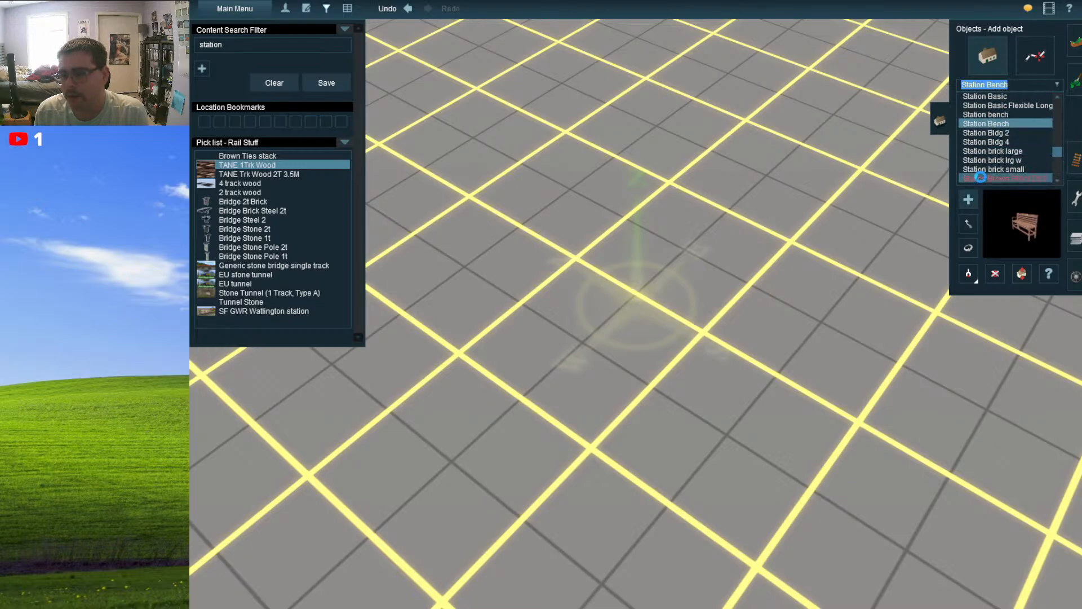
left_click(976, 168)
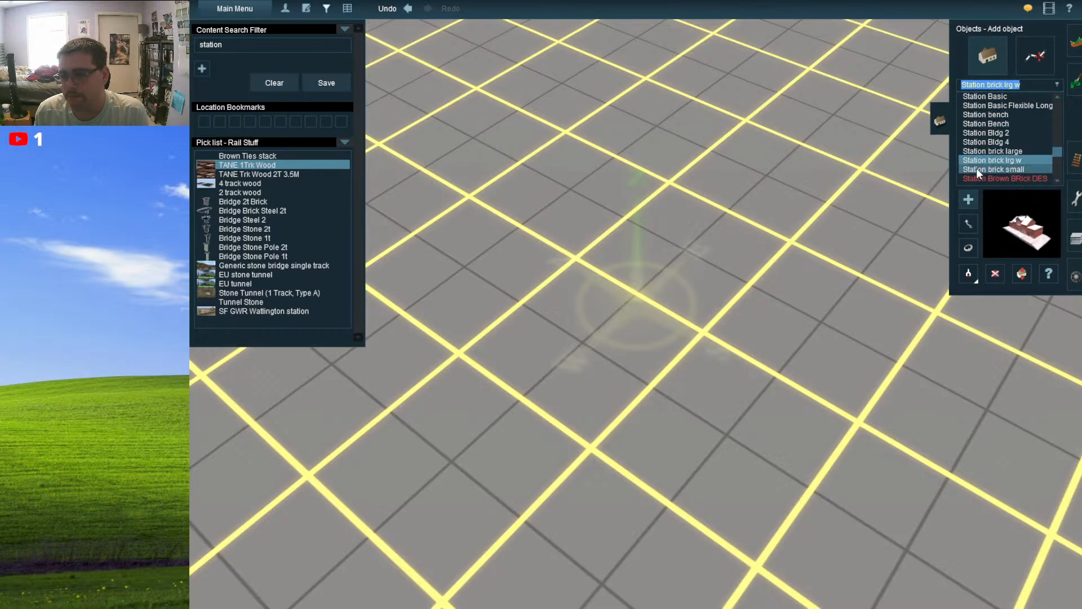
scroll(976, 163, "down", 2)
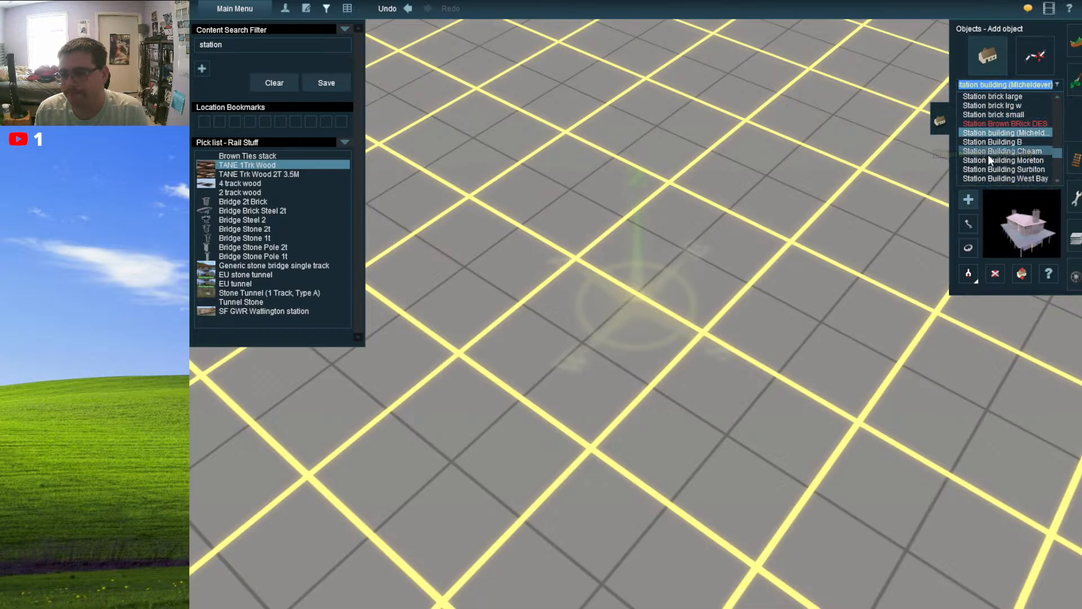
scroll(986, 167, "down", 2)
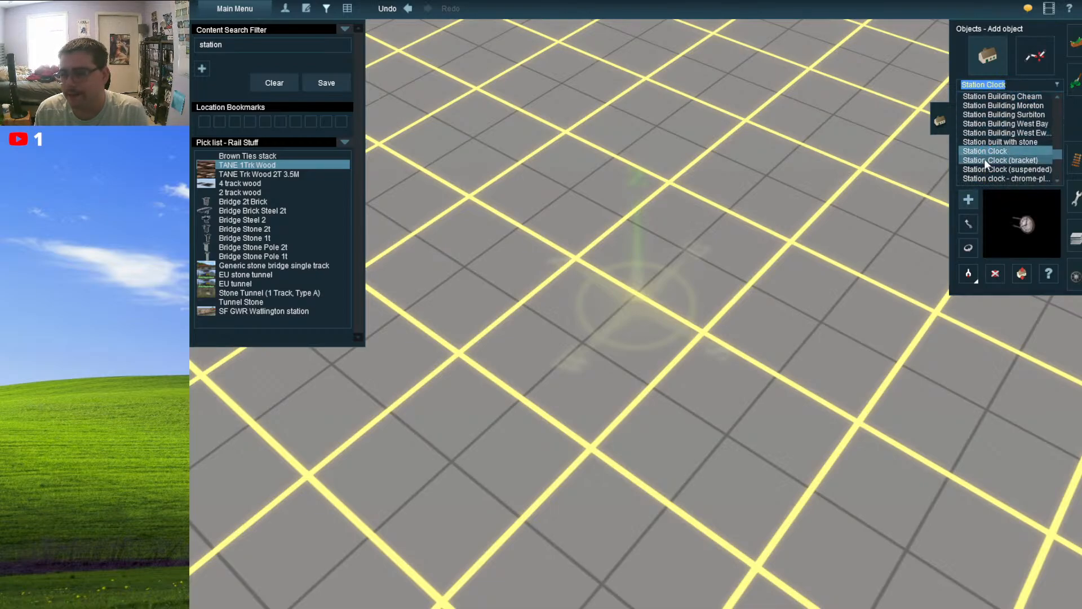
- Place a trial Station built with stone on the ground near the track and delete it
left_click(992, 141)
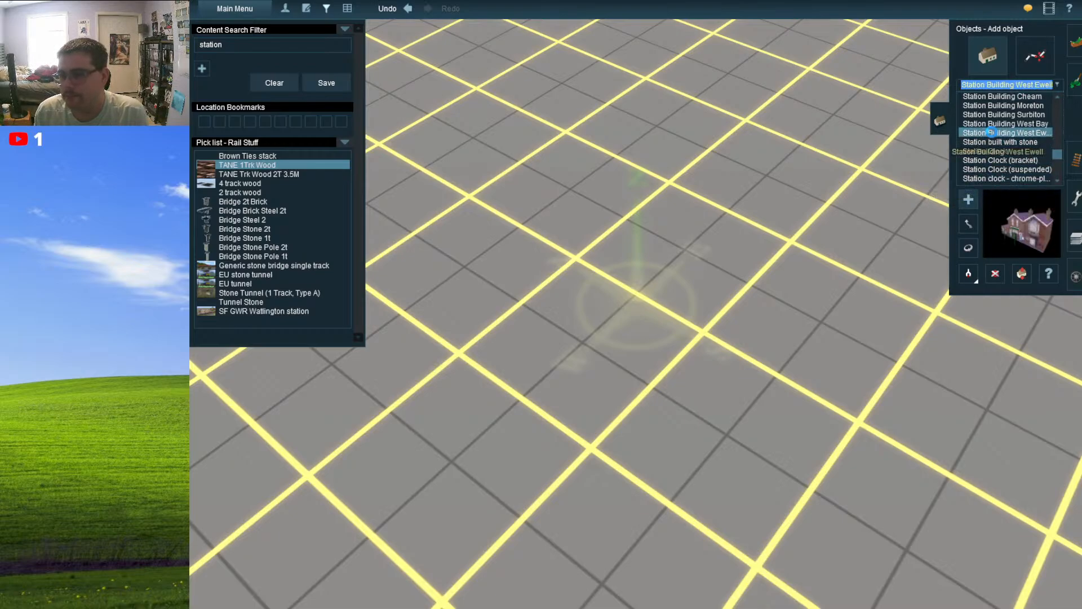
scroll(990, 148, "down", 1)
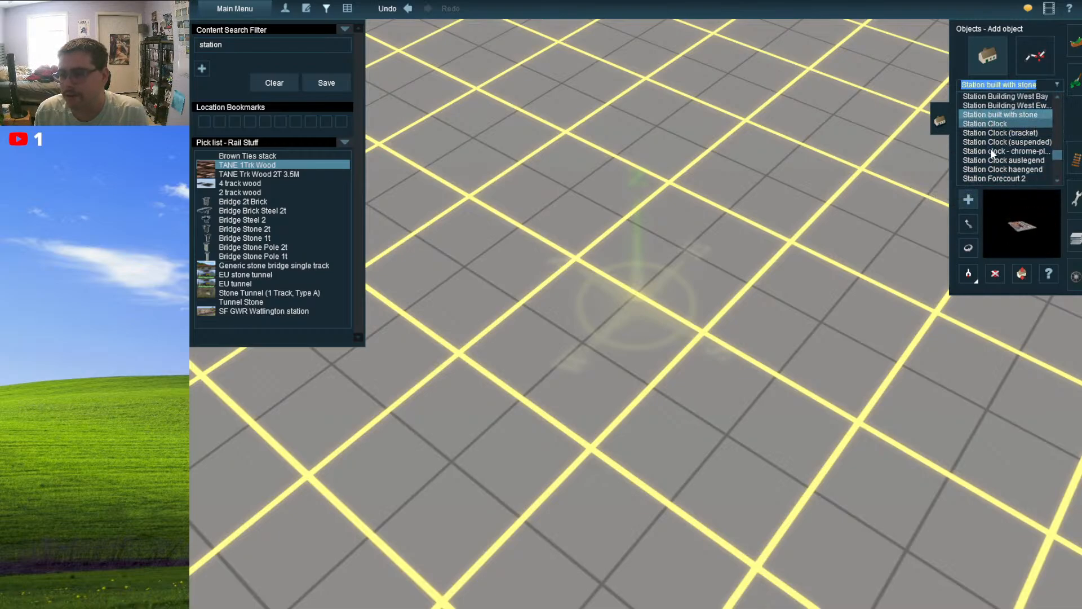
left_click(806, 211)
key("Right")
scroll(817, 237, "down", 3)
key("Down")
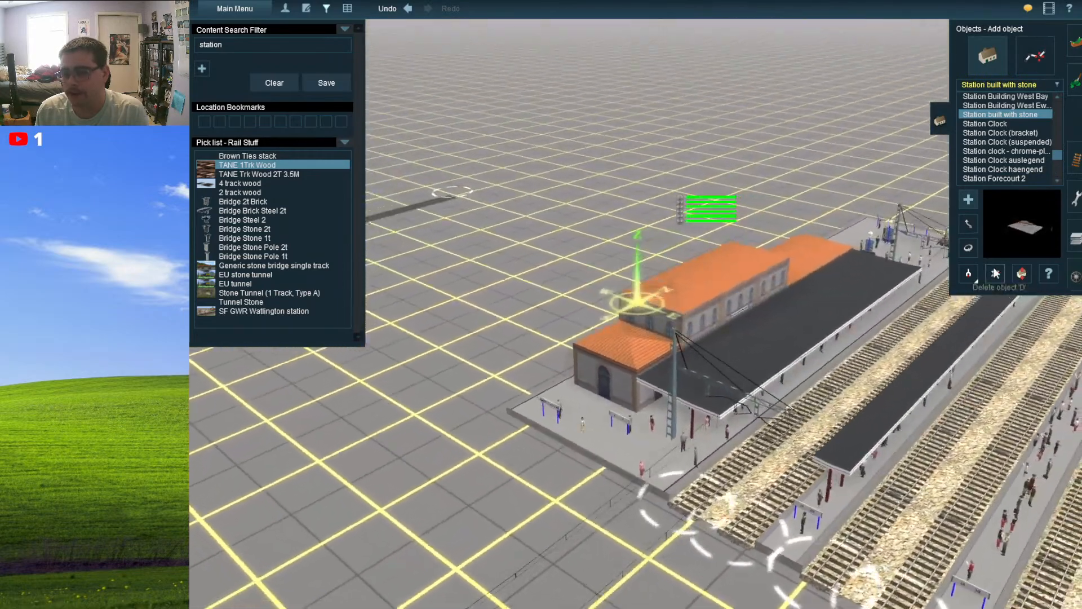
left_click(996, 274)
- Pick Station Moreton 1 from the station objects and place it on the ground beside the end of the new track
scroll(989, 177, "down", 5)
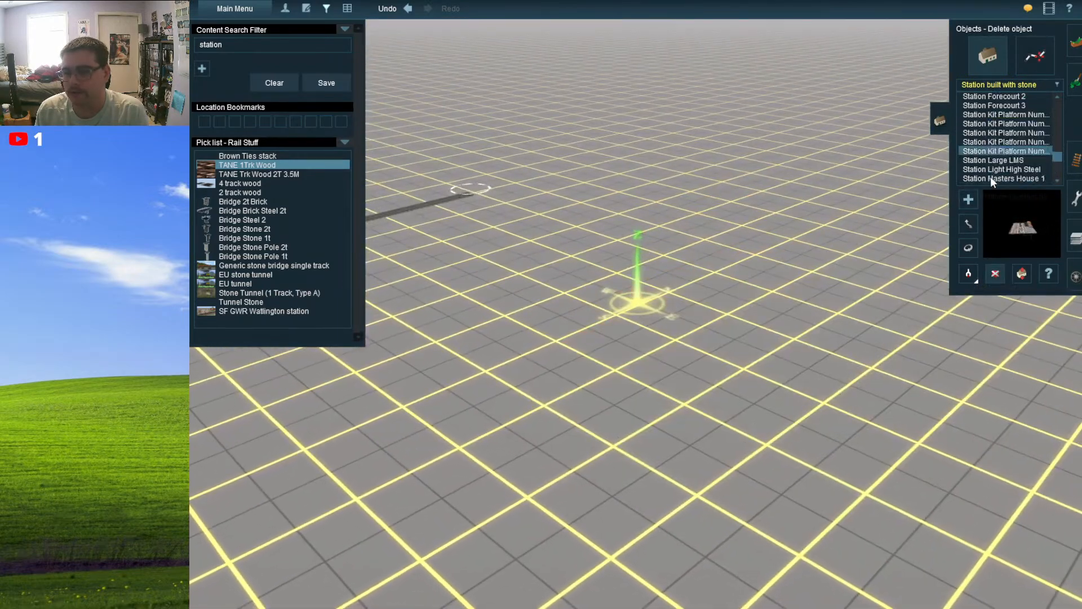
left_click(995, 159)
scroll(992, 155, "down", 1)
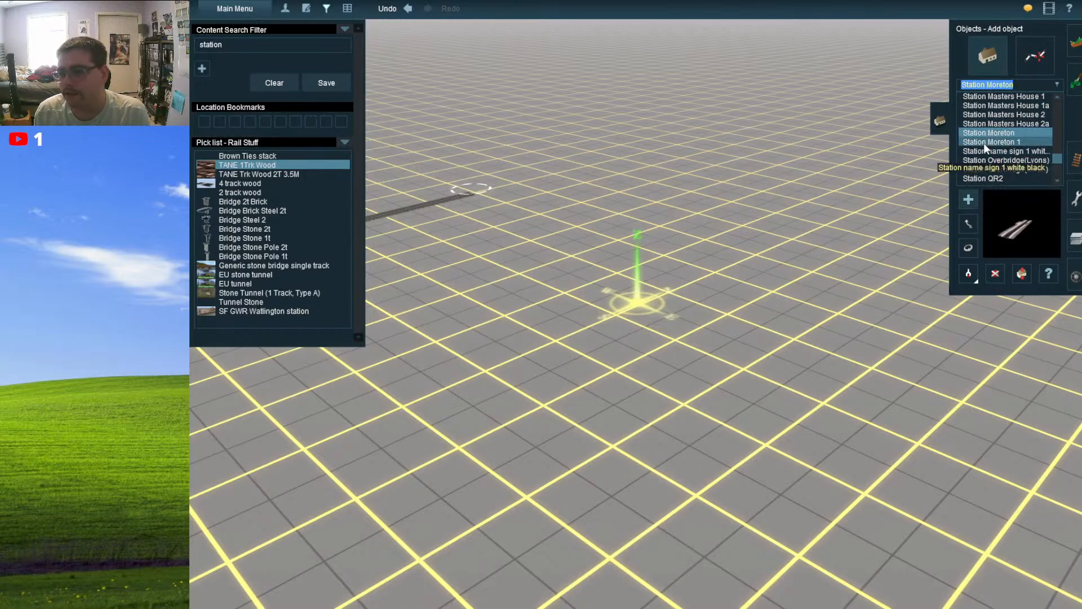
left_click(984, 142)
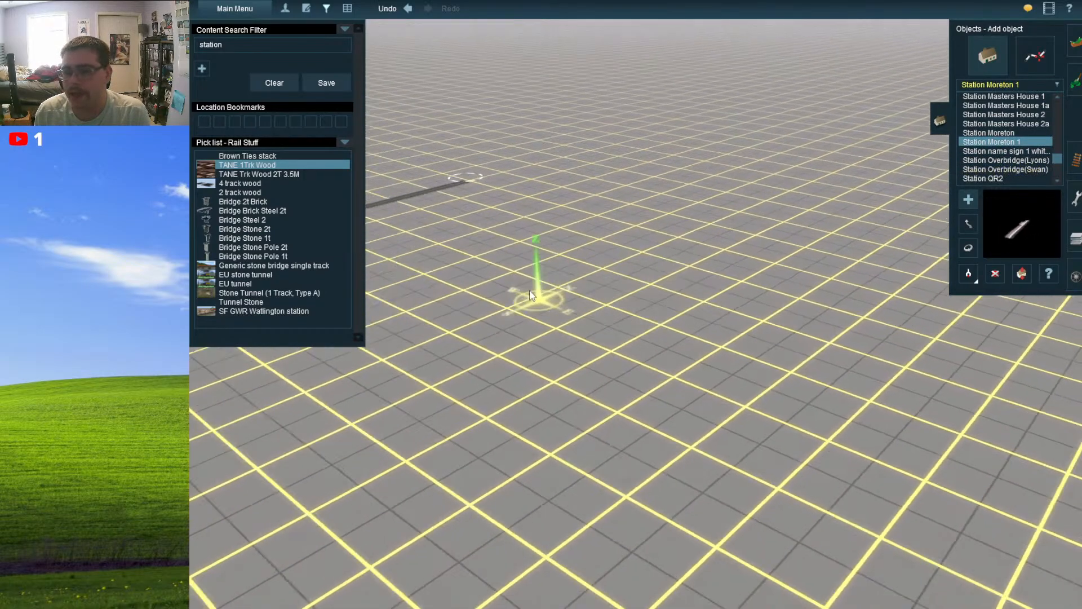
right_click(533, 257)
key("Right")
left_click(736, 359)
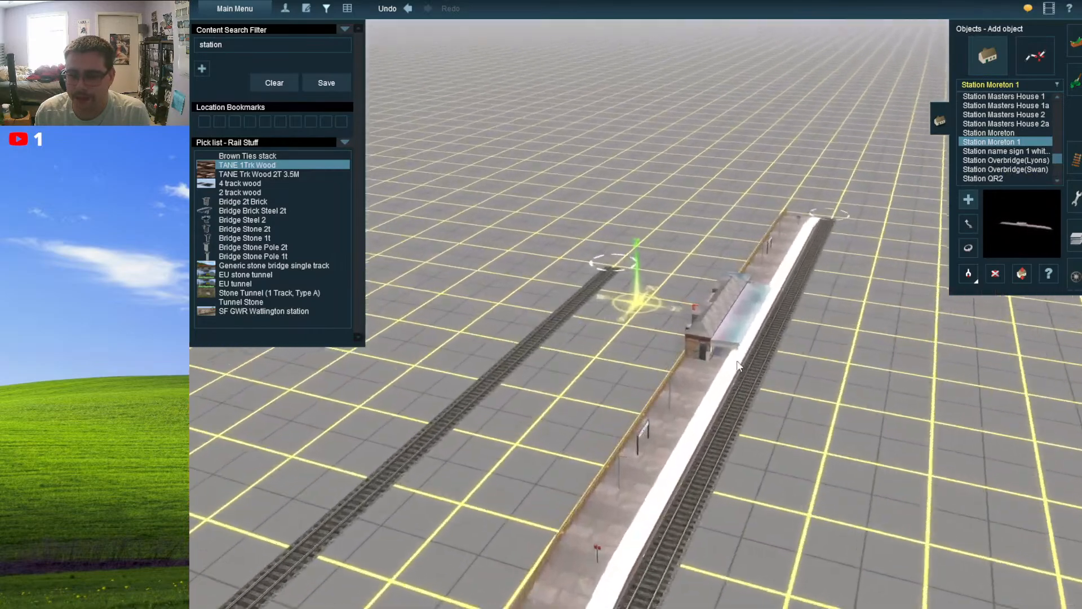
- Move the Station Moreton 1 platform so that its own track lines up with the open end of the existing line
key("Left")
key("Down")
key("Up")
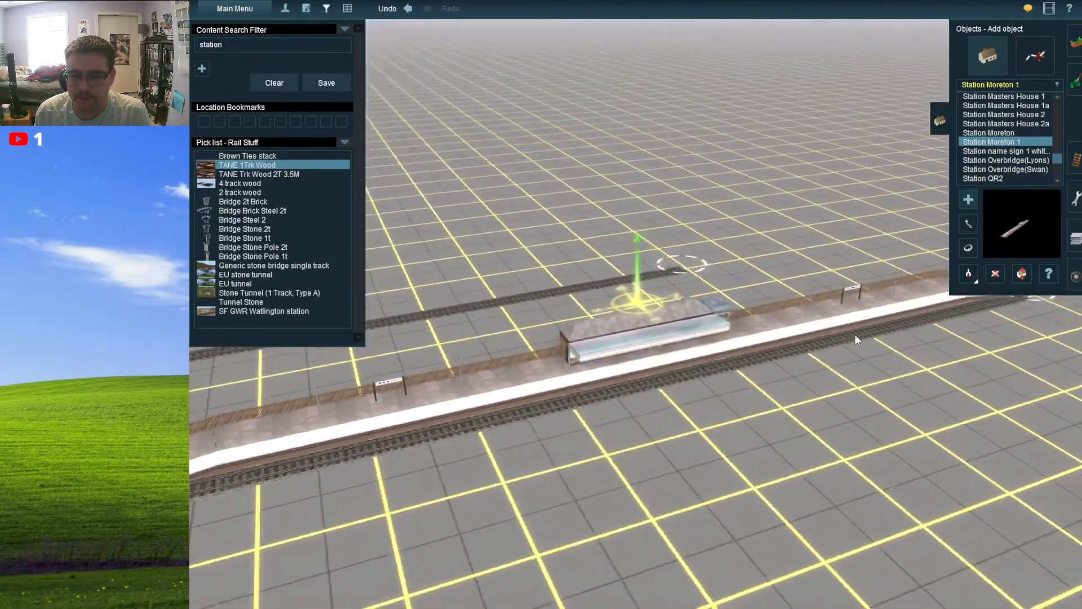
key("Right")
left_click(961, 222)
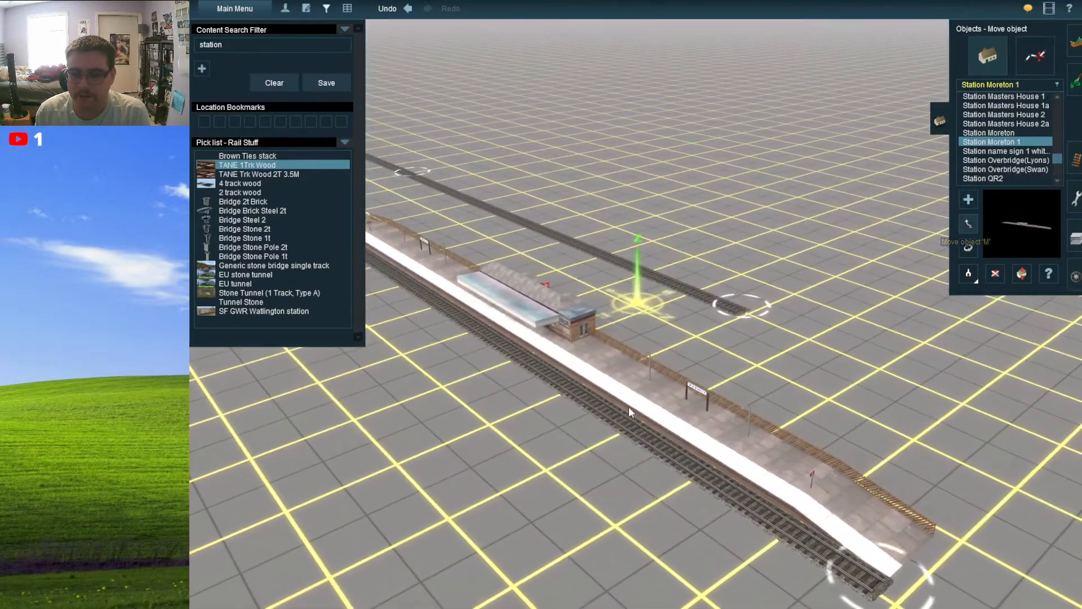
right_click_drag(722, 437, 611, 338)
key("Left")
key("Up")
key("Left")
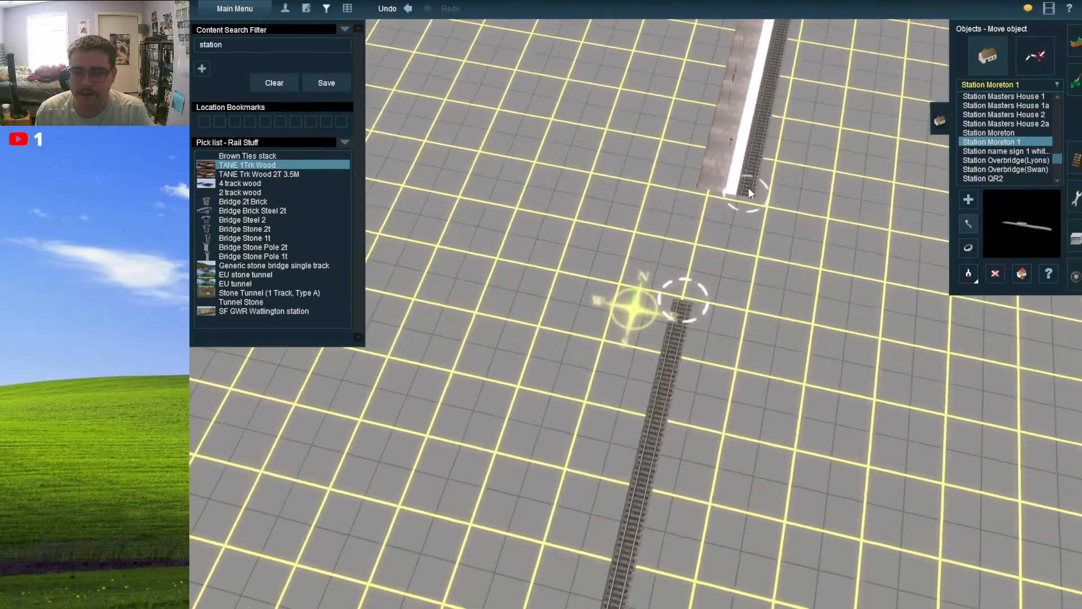
left_click_drag(749, 187, 714, 177)
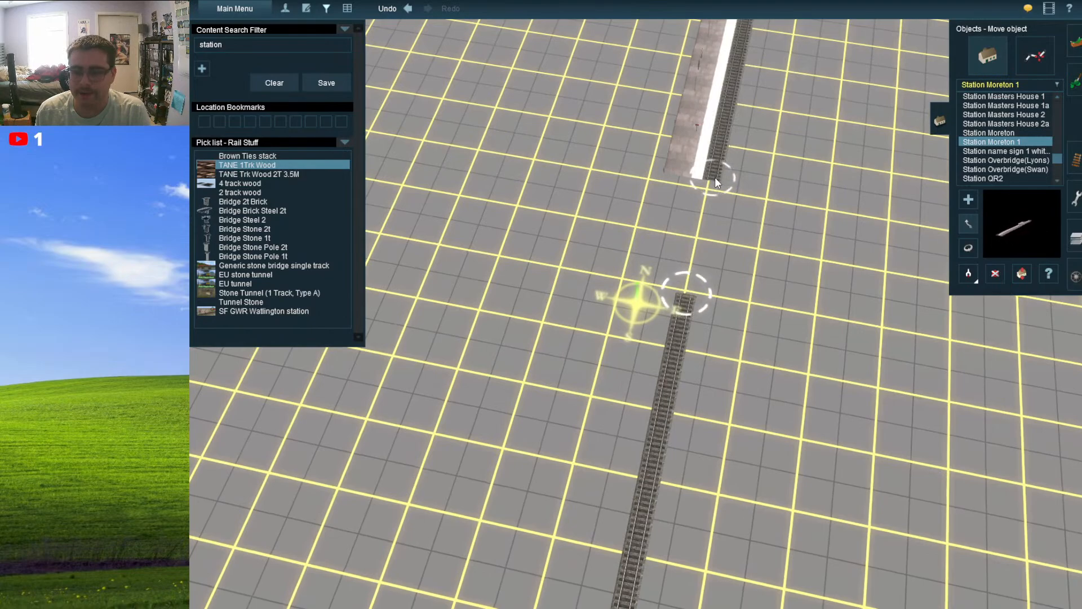
- Connect the open end of the line to the station's track with a length of TANE 1Trk Wood
left_click(1075, 160)
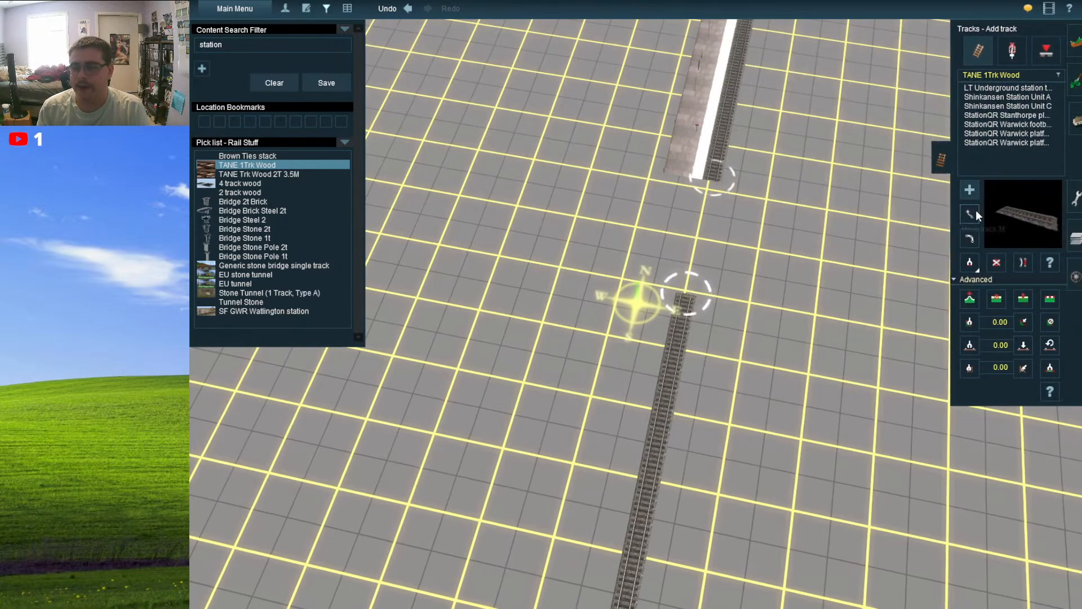
left_click(970, 239)
left_click_drag(685, 296, 705, 229)
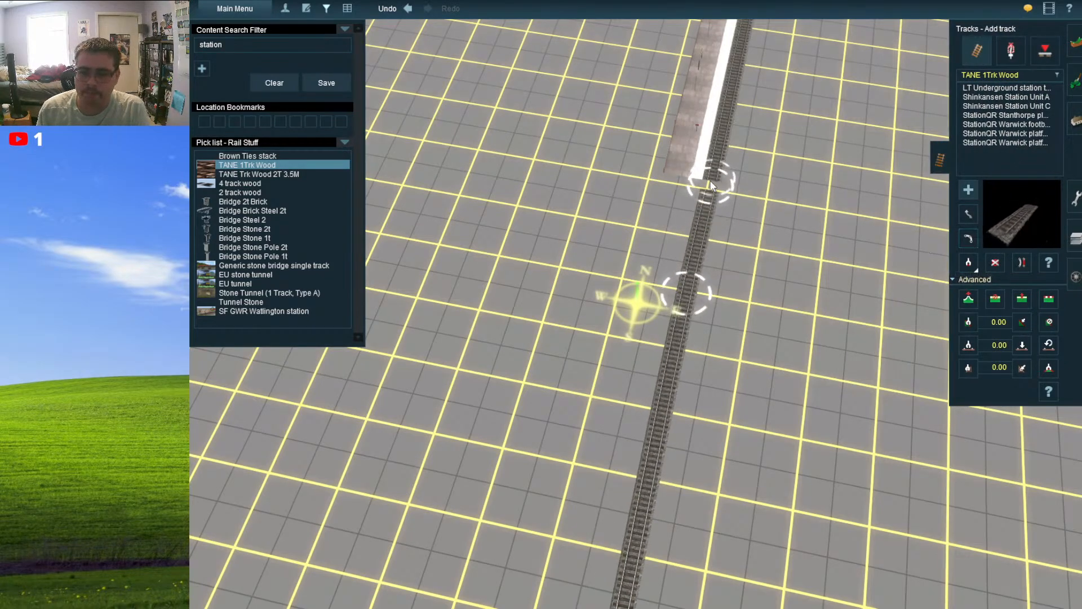
left_click_drag(710, 180, 709, 179)
- Examine the placed station's building, platform and fence up close from both sides
right_click_drag(718, 308, 665, 296)
scroll(638, 276, "up", 6)
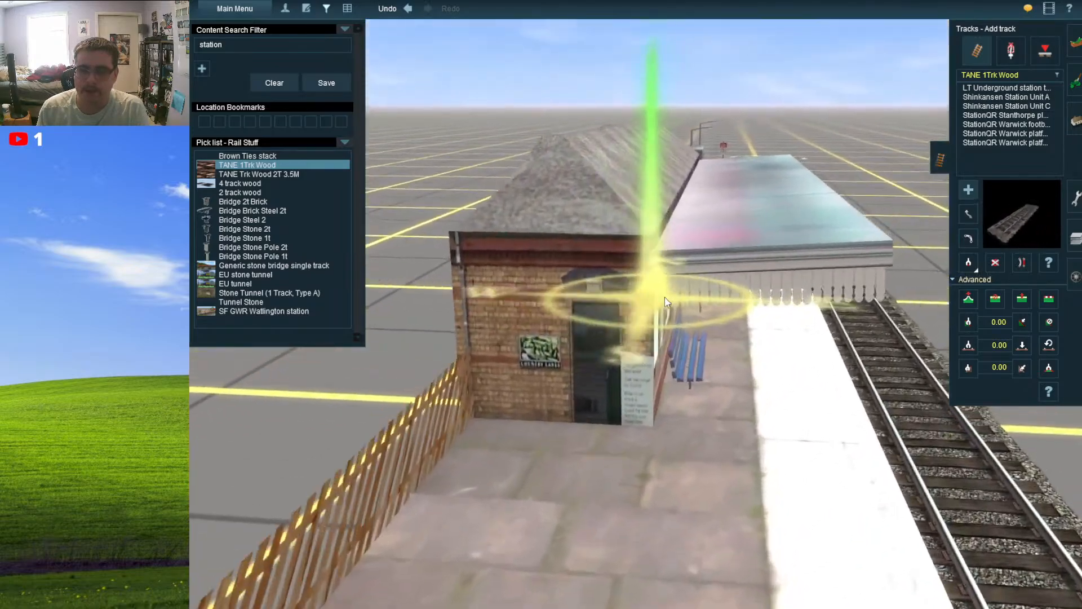
key("Left")
scroll(661, 349, "down", 5)
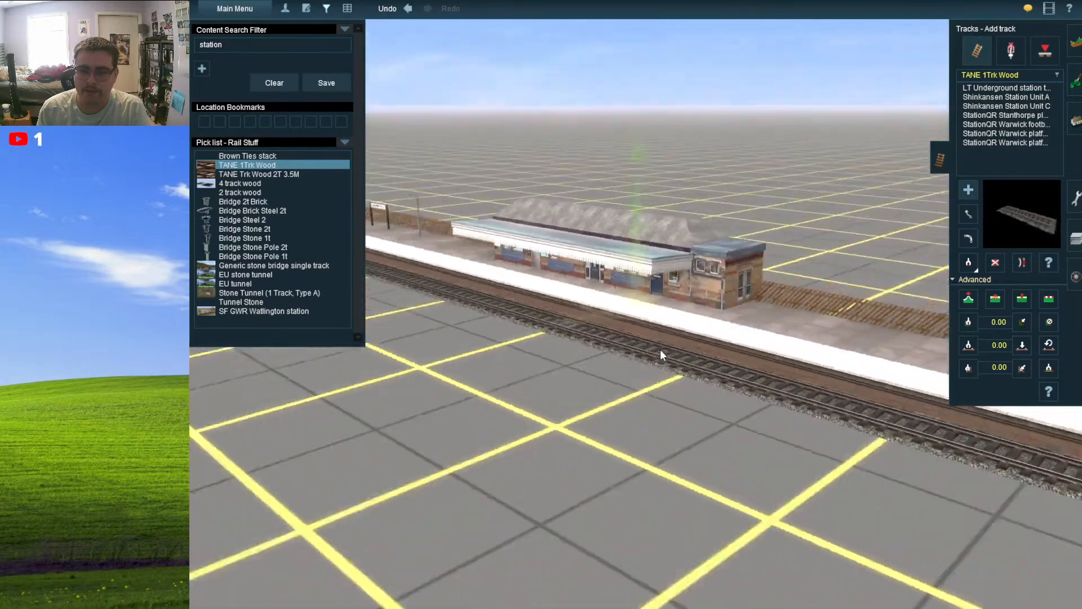
key("Left")
scroll(661, 356, "up", 6)
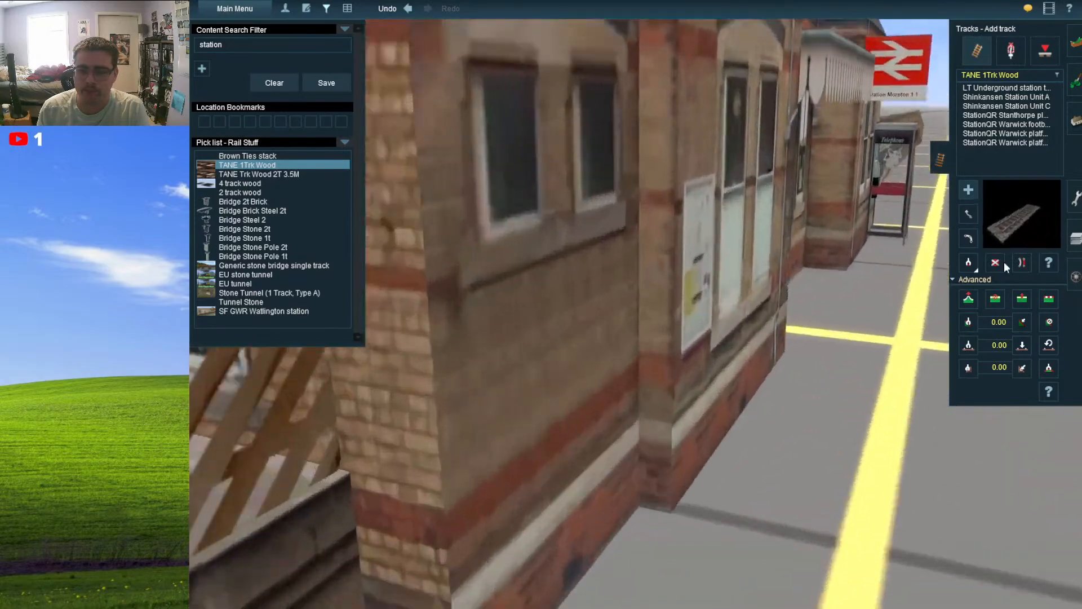
scroll(705, 346, "down", 6)
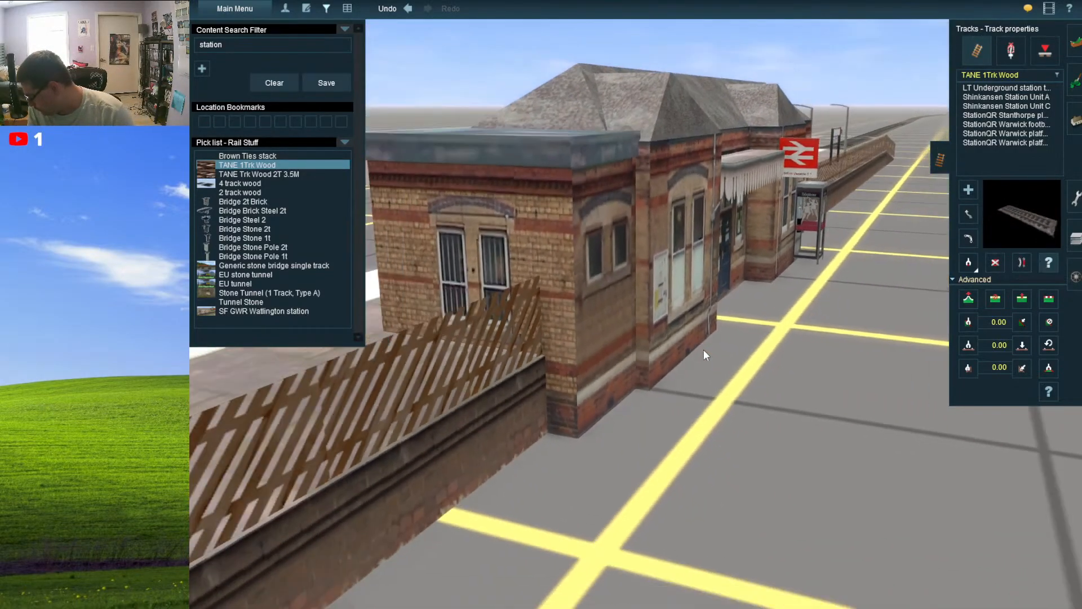
scroll(705, 347, "down", 2)
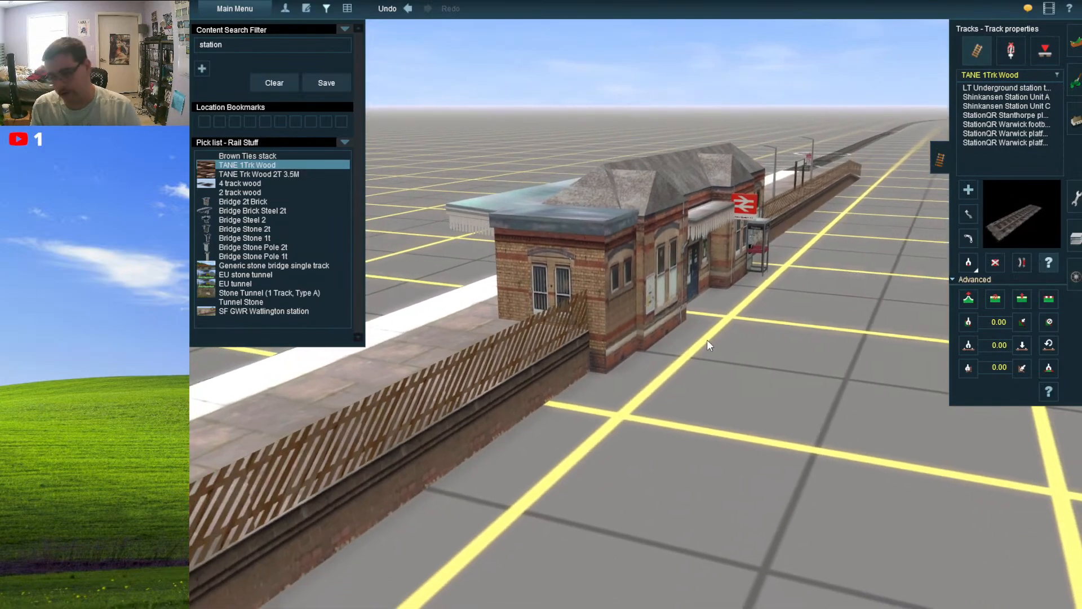
key("Up")
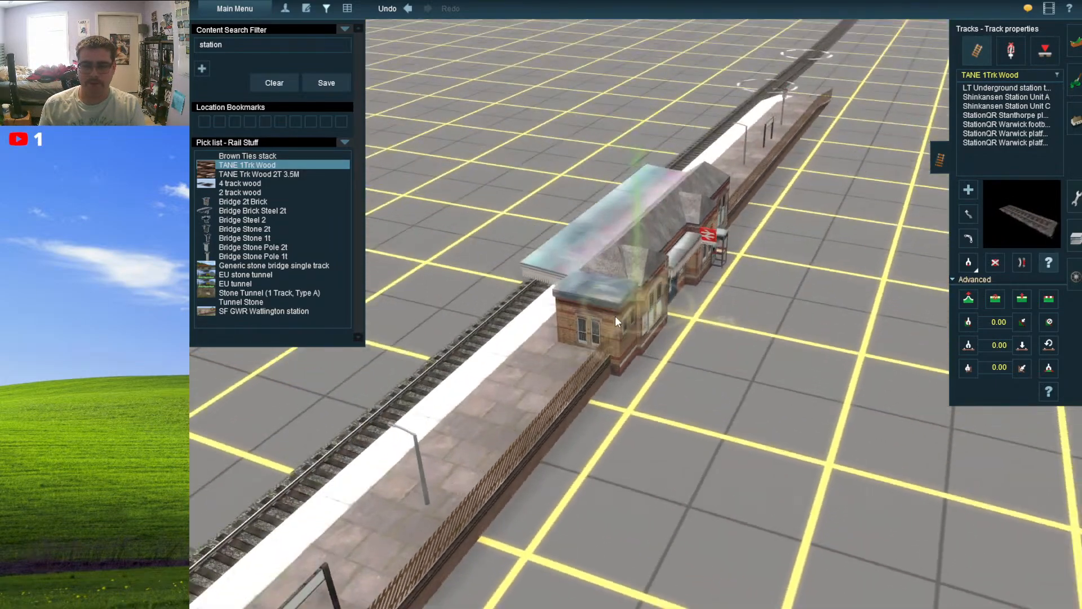
- Name the placed Station Moreton 1 object Lower Kouri in its properties
key("F3")
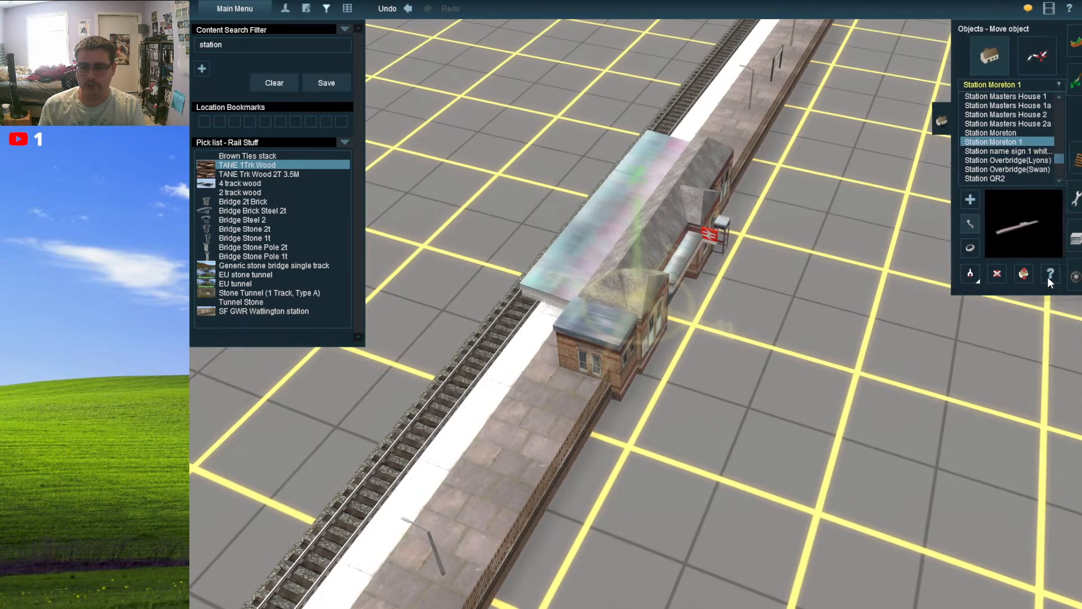
left_click(624, 293)
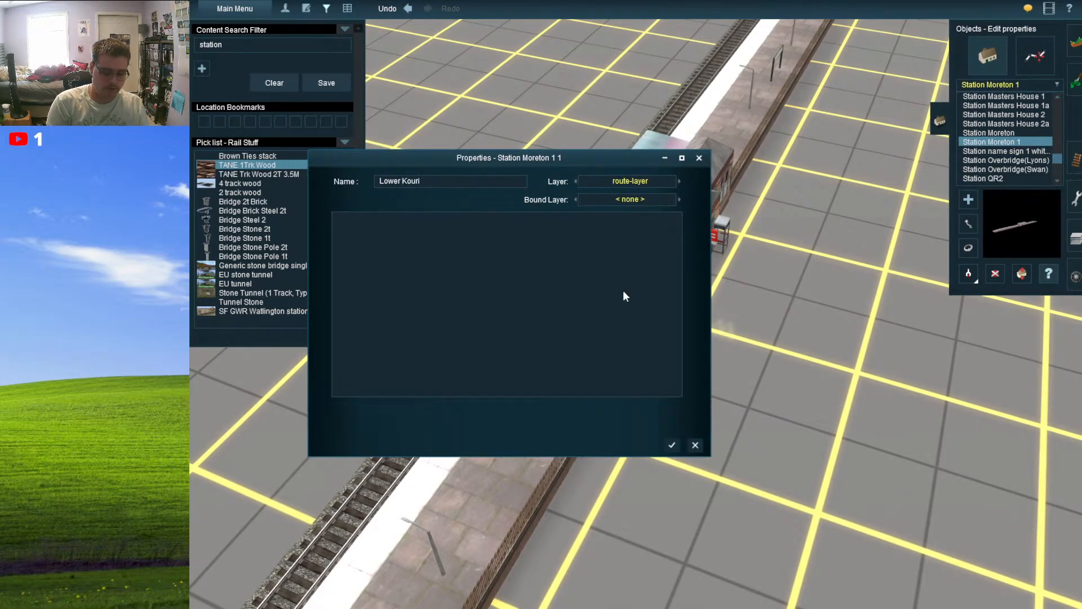
key("Return")
- Inspect the station platform up close, and check the route layout from above and the track leading away from the station
scroll(678, 286, "up", 5)
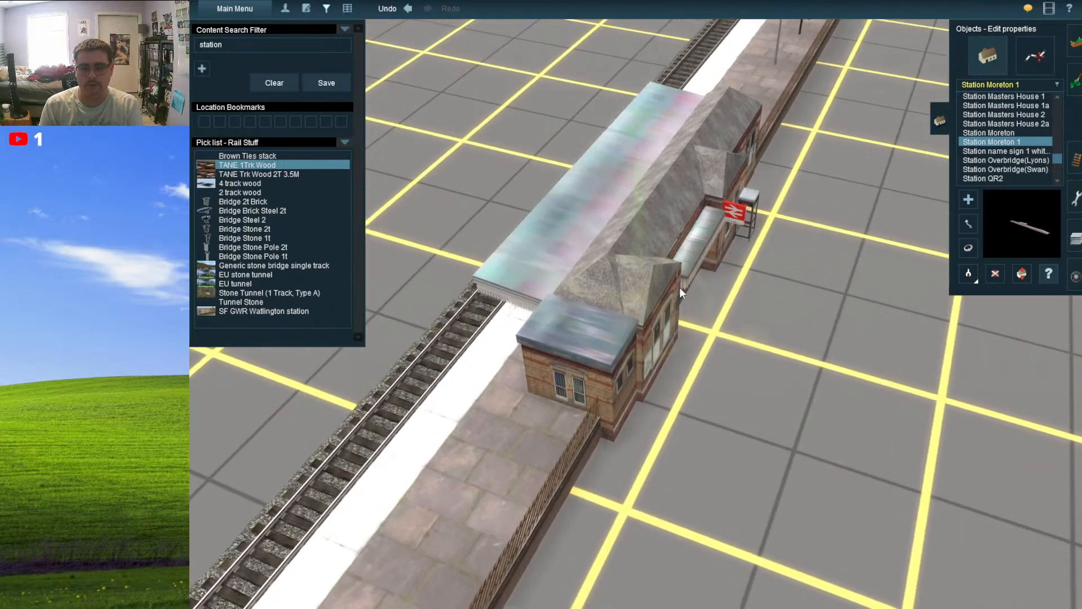
scroll(677, 292, "up", 6)
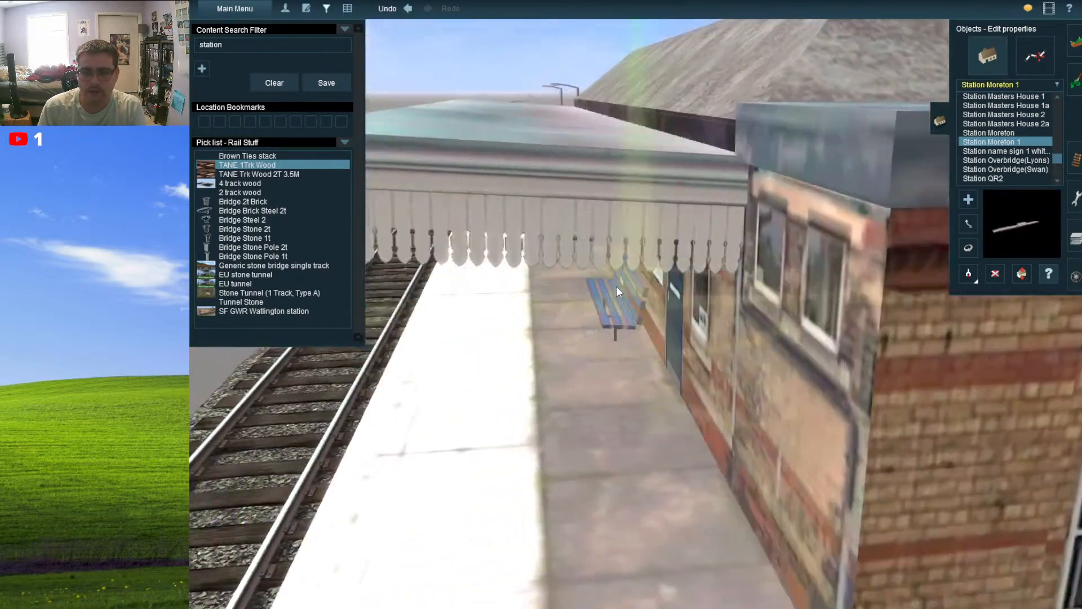
scroll(586, 300, "down", 15)
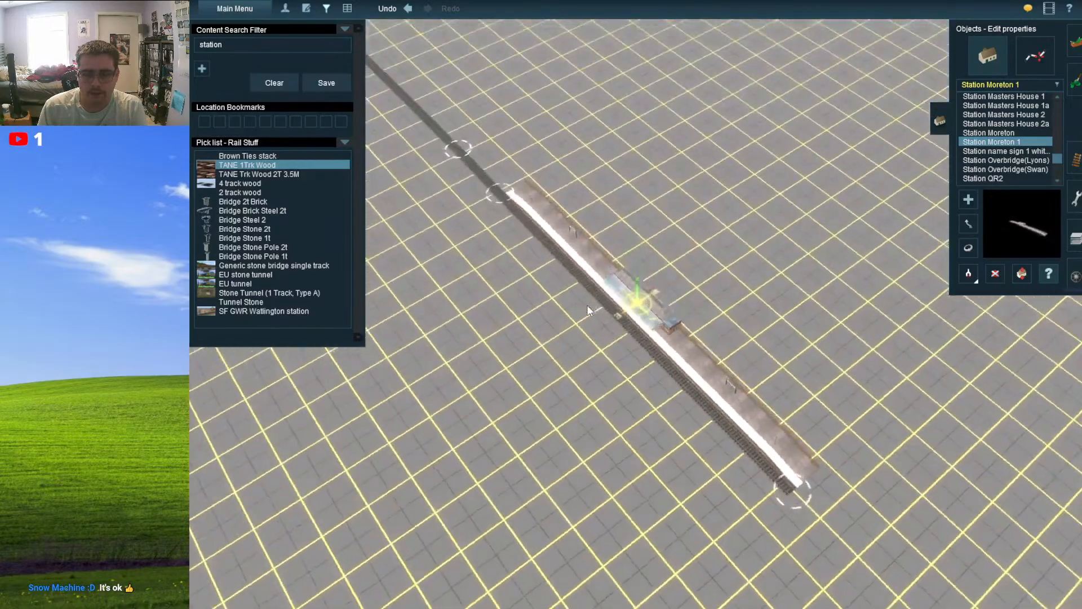
scroll(590, 311, "down", 6)
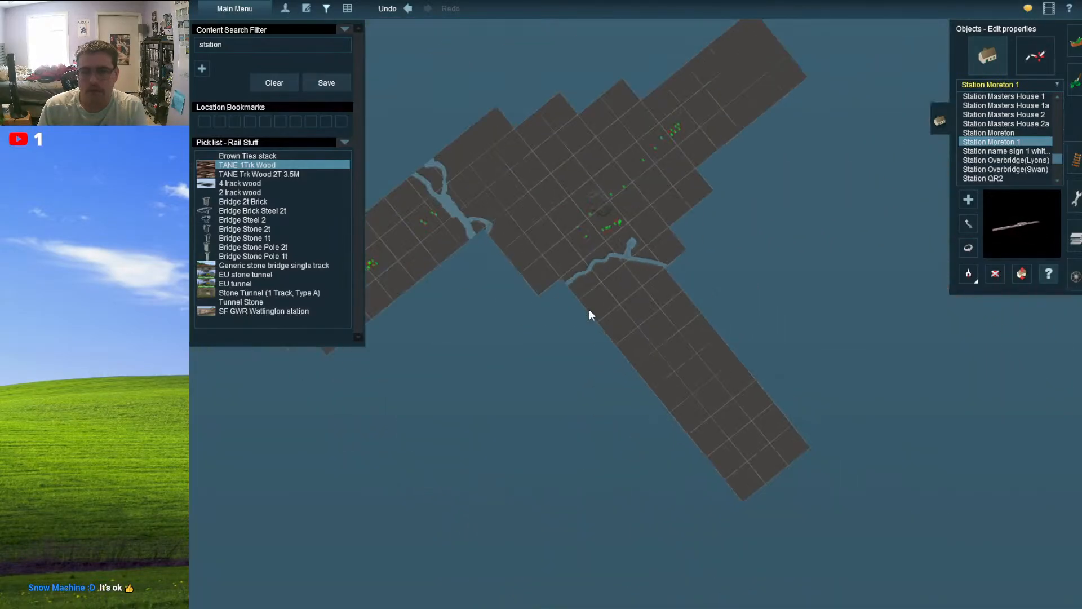
scroll(631, 318, "up", 10)
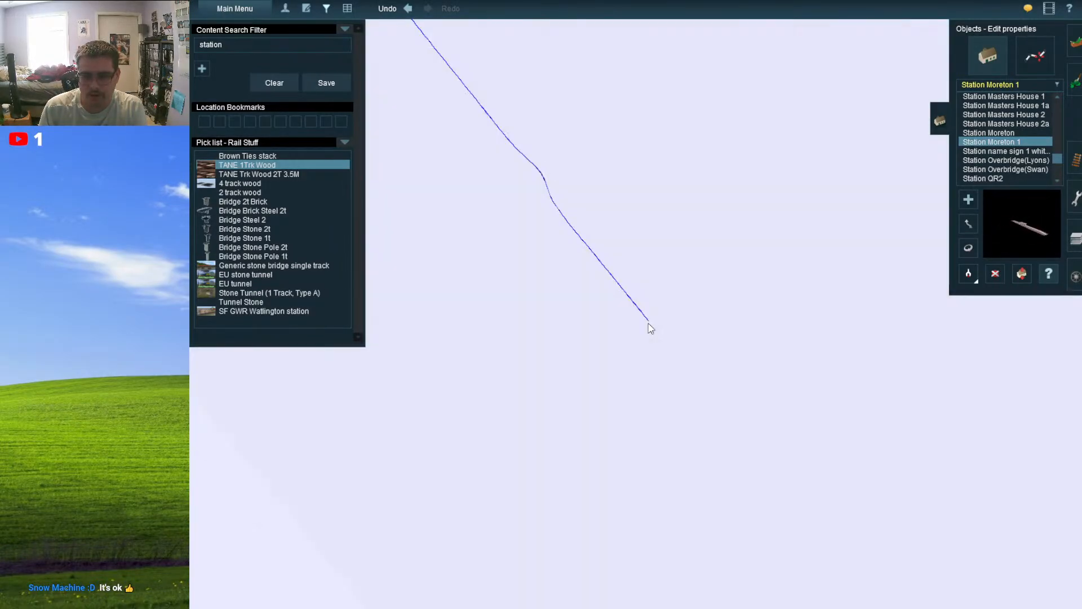
scroll(648, 326, "up", 8)
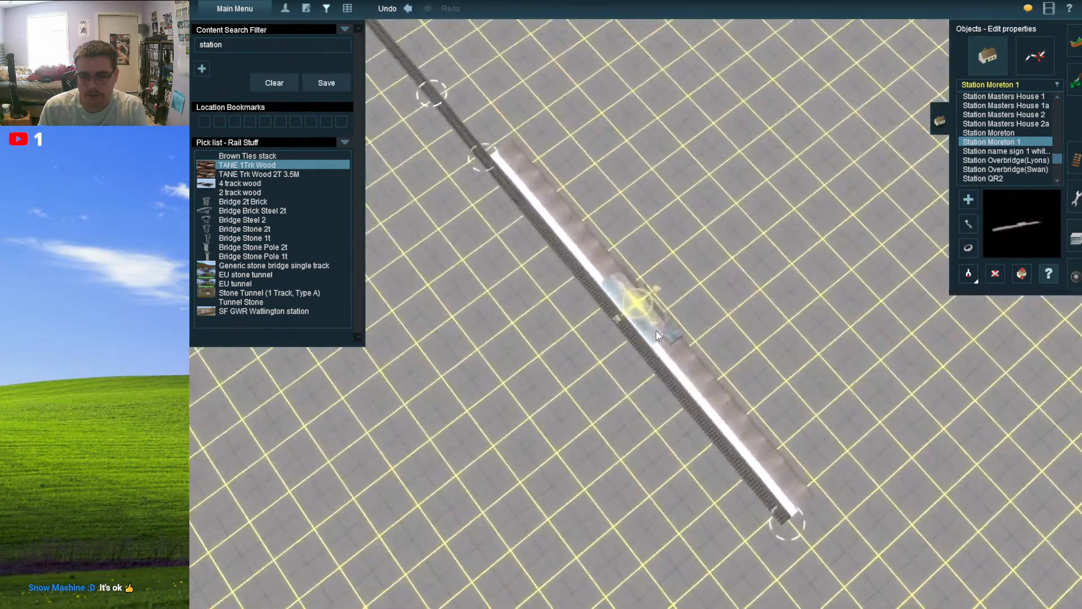
right_click_drag(640, 316, 651, 244)
right_click(653, 161)
right_click(661, 141)
right_click(634, 425)
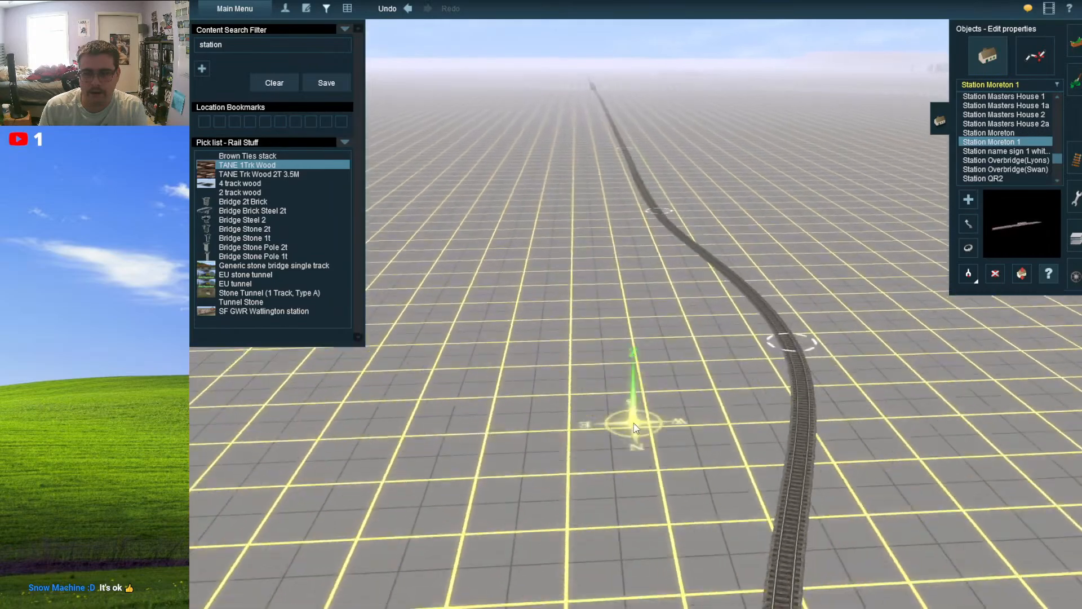
- Branch a second TANE 1Trk Wood track off the line just past the river and lay it alongside the existing track
right_click(671, 446)
left_click(1075, 160)
left_click(969, 190)
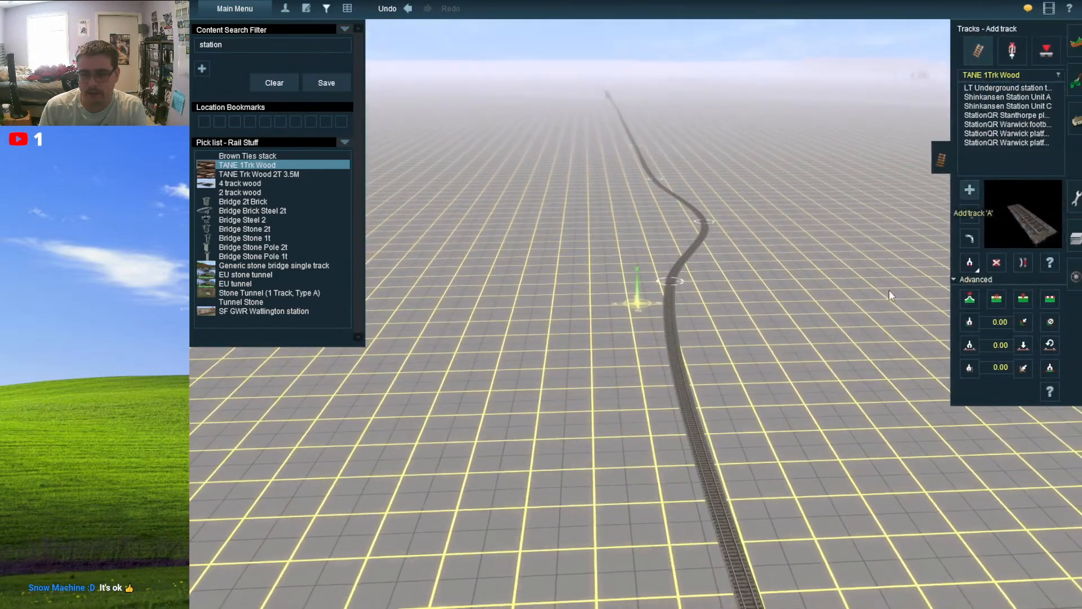
right_click_drag(696, 451, 650, 237)
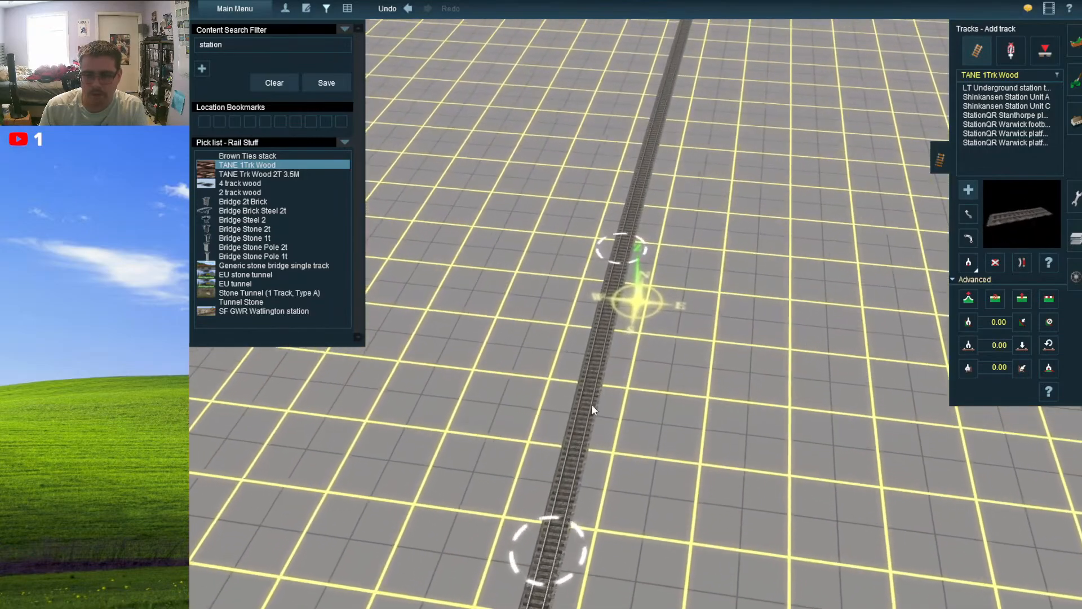
left_click_drag(592, 401, 665, 152)
right_click_drag(688, 182, 666, 152)
left_click_drag(665, 152, 649, 158)
right_click_drag(665, 152, 649, 158)
left_click_drag(650, 157, 642, 173)
right_click_drag(649, 158, 642, 173)
left_click_drag(642, 173, 648, 182)
right_click_drag(642, 173, 648, 182)
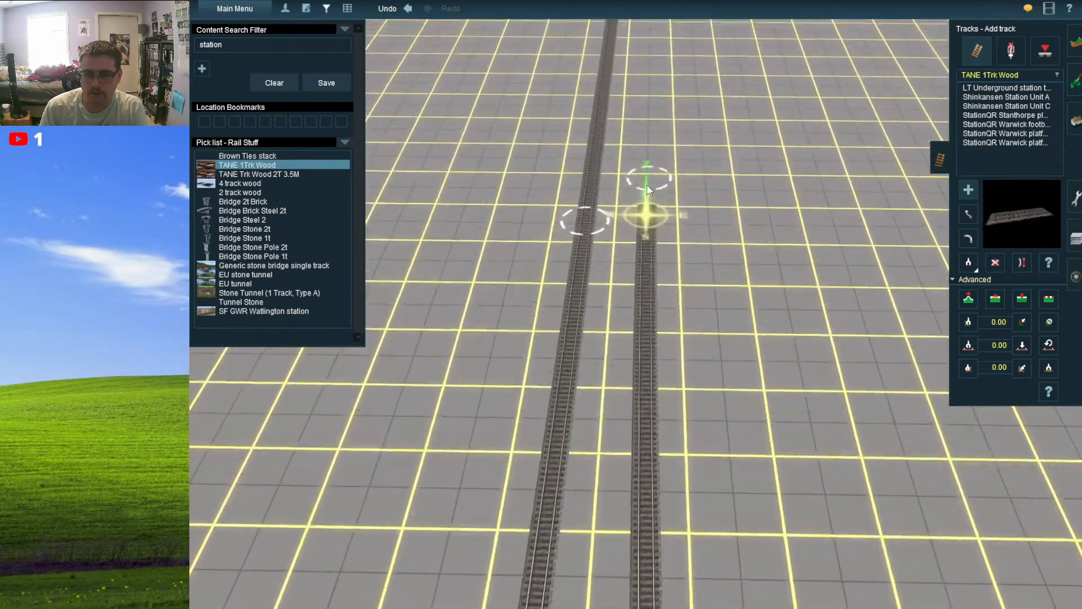
- Continue the second track parallel to the main line towards the station in further TANE 1Trk Wood lengths
mouse_move(648, 182)
left_mouse_down()
mouse_move(643, 191)
mouse_move(645, 161)
left_mouse_up()
right_click_drag(644, 191, 645, 161)
left_click_drag(645, 161, 640, 162)
right_click_drag(645, 161, 641, 162)
left_click_drag(640, 161, 634, 161)
right_click_drag(640, 161, 634, 162)
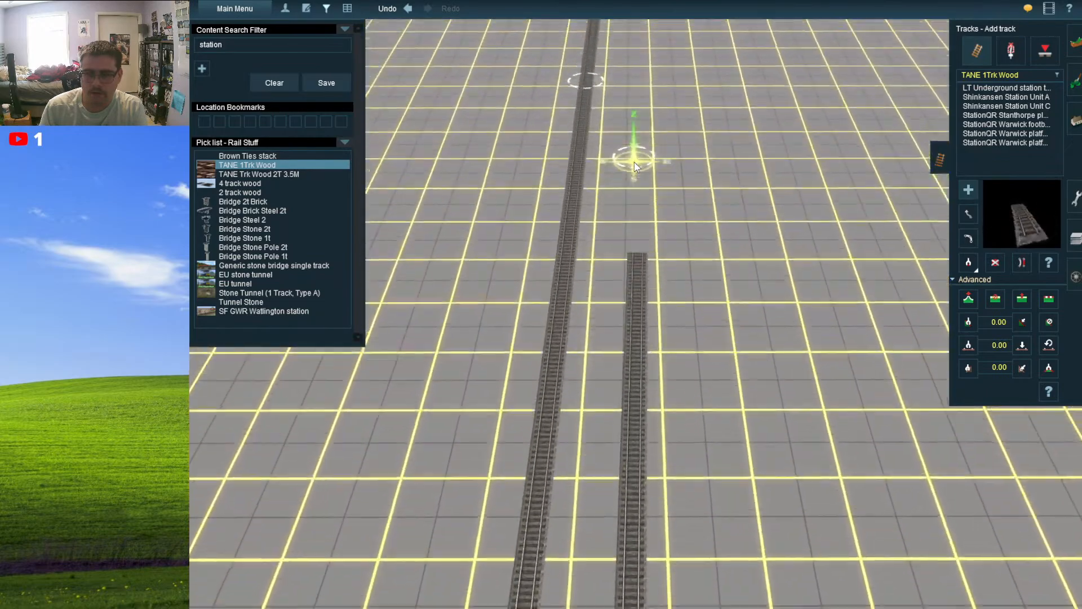
left_click_drag(635, 161, 635, 163)
right_click_drag(634, 161, 635, 162)
left_click_drag(635, 163, 640, 172)
right_click_drag(641, 174, 640, 171)
left_click_drag(641, 172, 634, 163)
right_click_drag(640, 171, 634, 163)
left_click_drag(633, 163, 635, 193)
right_click_drag(634, 163, 634, 165)
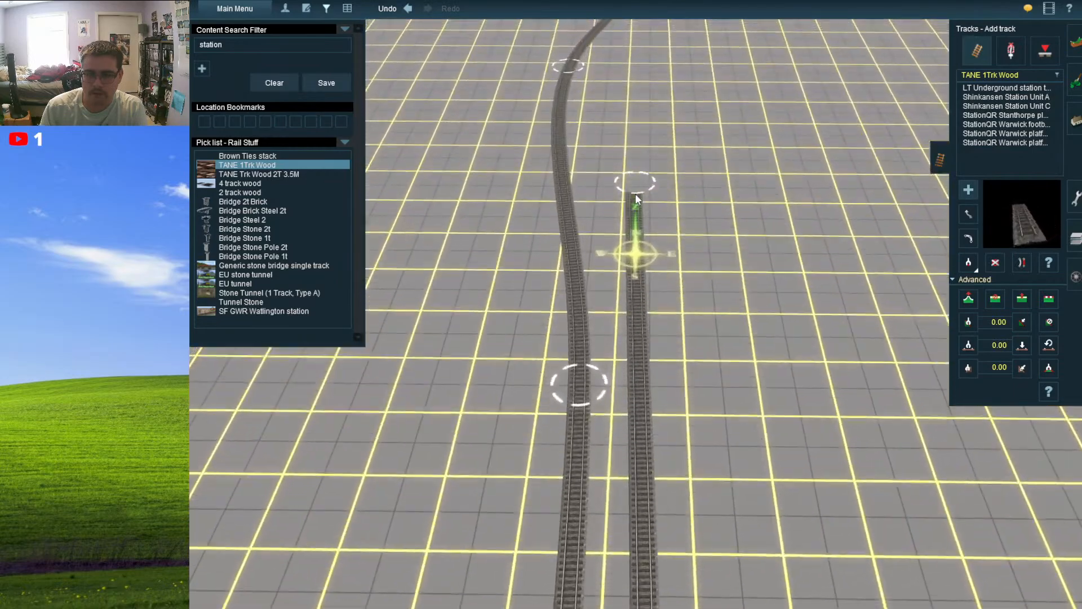
- Connect the far end of the parallel track back into the main line to close the passing loop
left_click_drag(635, 193, 661, 230)
right_click_drag(647, 239, 661, 230)
mouse_move(661, 230)
left_mouse_down()
mouse_move(628, 214)
mouse_move(639, 222)
mouse_move(624, 236)
left_mouse_up()
right_click(628, 214)
scroll(646, 338, "down", 5)
right_click_drag(646, 338, 640, 353)
scroll(642, 355, "down", 3)
scroll(643, 355, "up", 8)
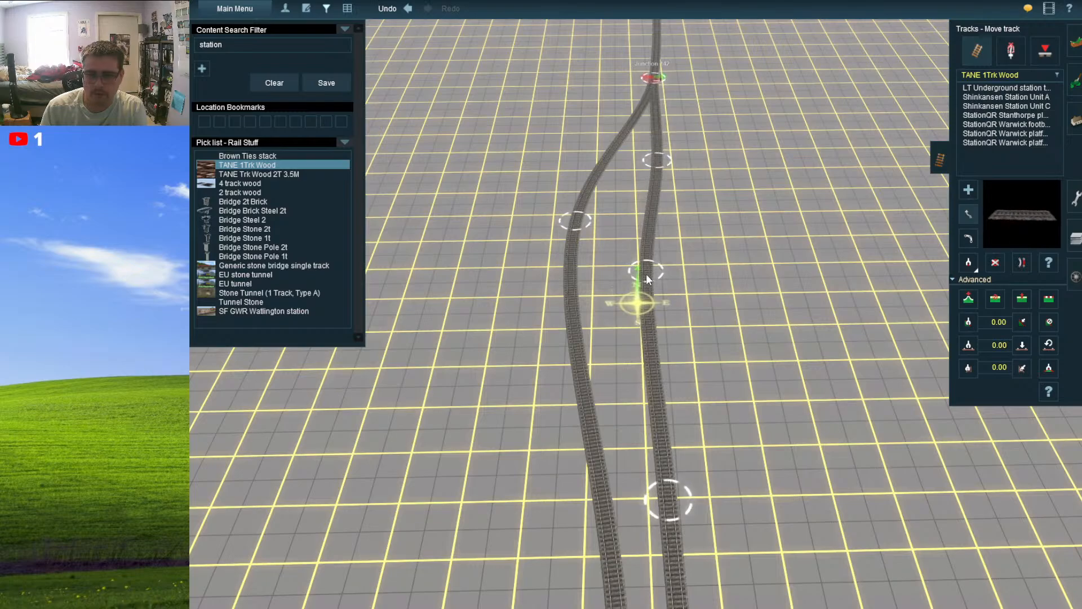
- Check the passing loop's shape and both of its junctions from above, and follow the line up to the station
right_click(657, 414)
scroll(651, 432, "down", 10)
right_click(651, 432)
right_click(650, 432)
scroll(650, 433, "down", 5)
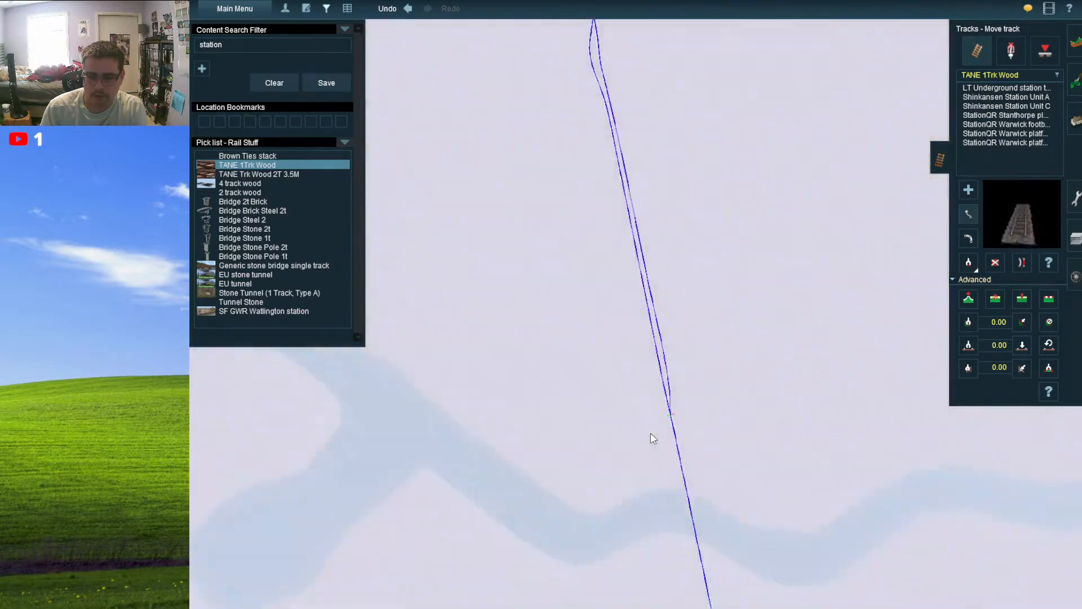
right_click(632, 188)
right_click(604, 150)
scroll(614, 164, "up", 3)
scroll(615, 168, "up", 10)
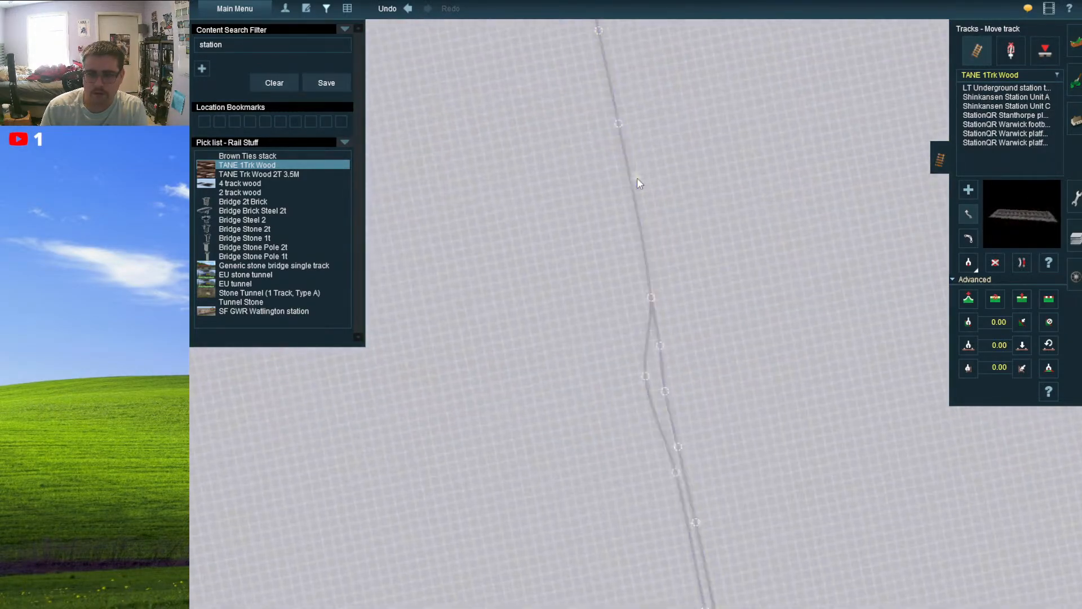
scroll(623, 263, "up", 8)
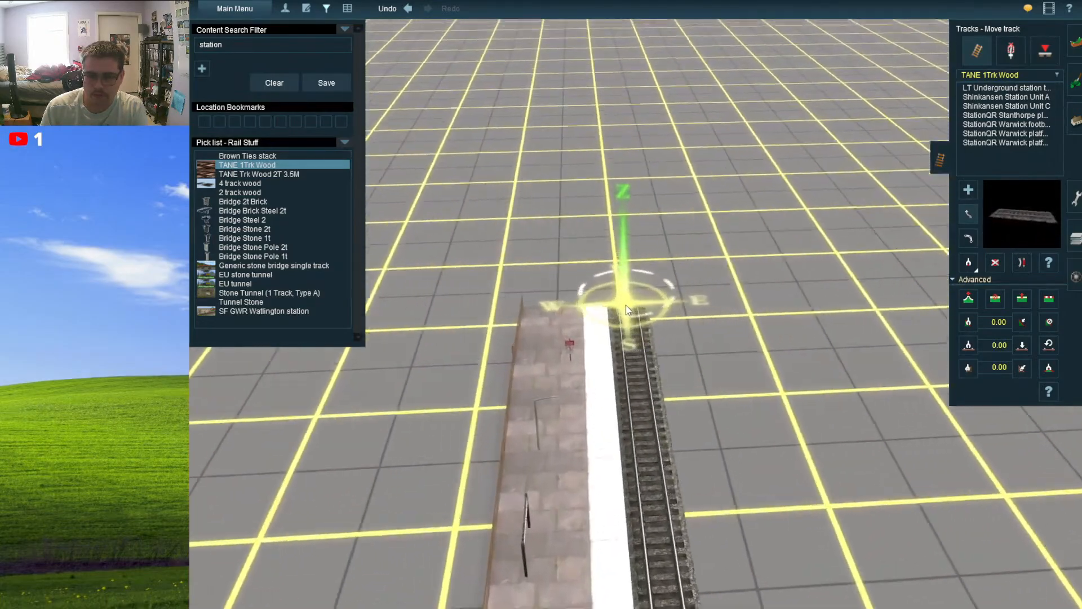
- Extend the track beyond the far end of the station platform with TANE 1Trk Wood
left_click(969, 188)
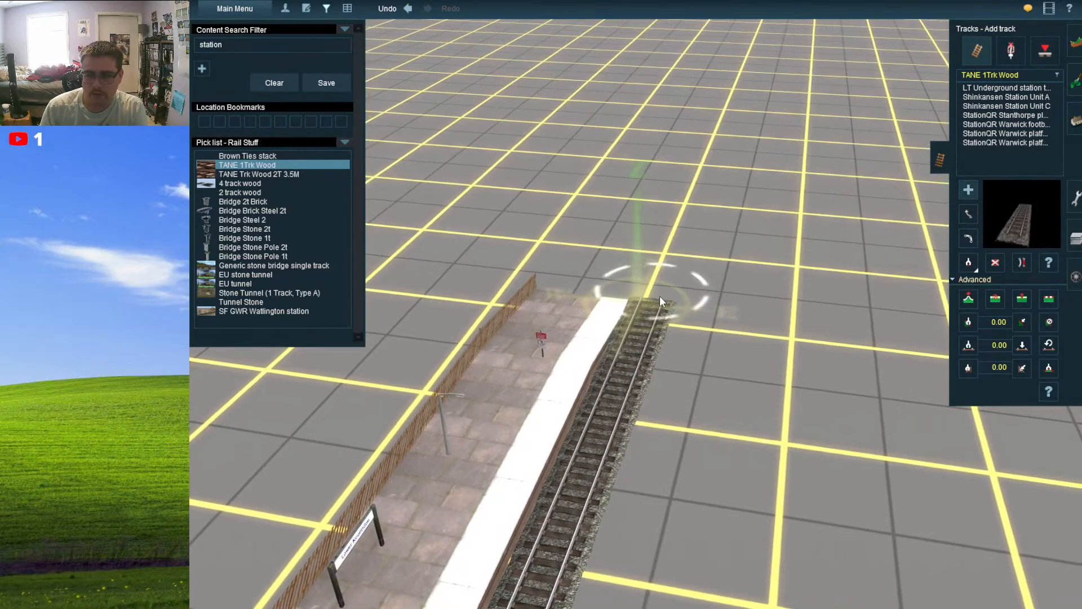
left_click(658, 296)
key("Up")
left_click(655, 234)
left_click(660, 209)
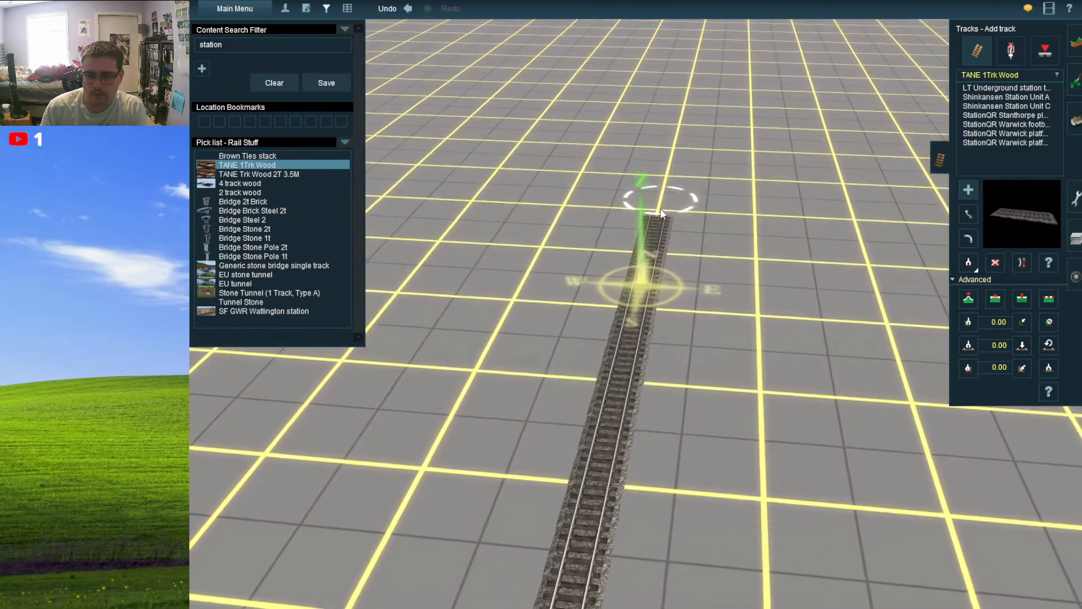
right_click_drag(648, 316, 543, 252)
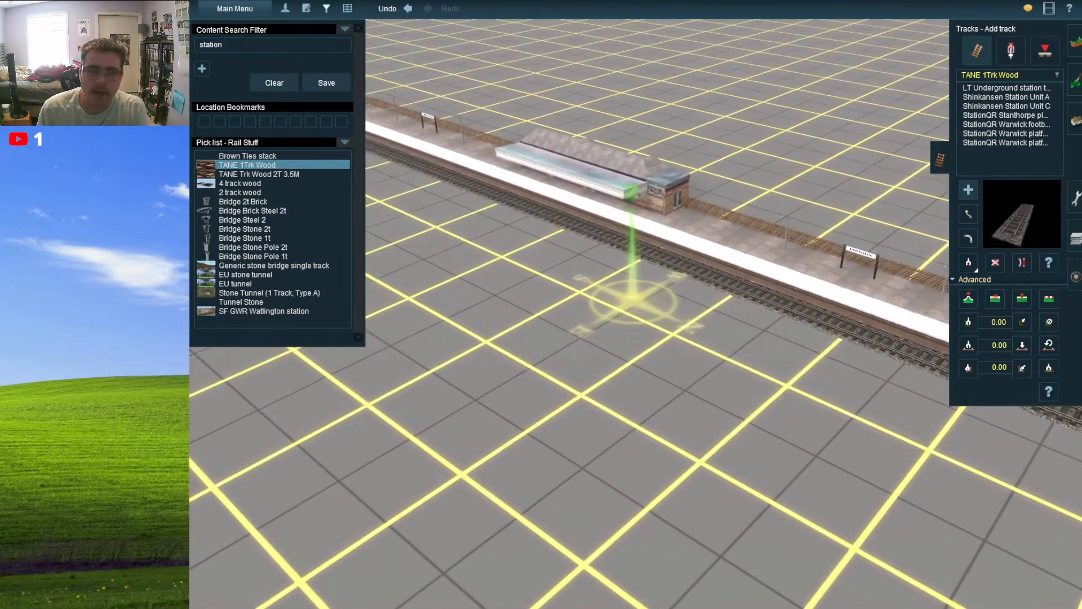